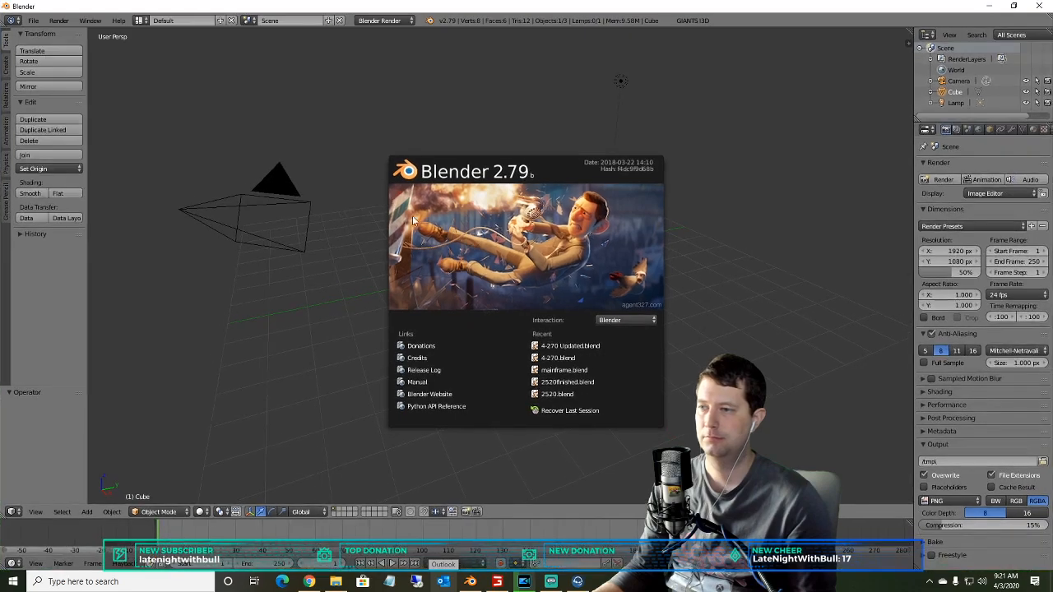
- Delete the default cube and open the recent file 4-270 Updated.blend
left_click(404, 219)
left_click(33, 20)
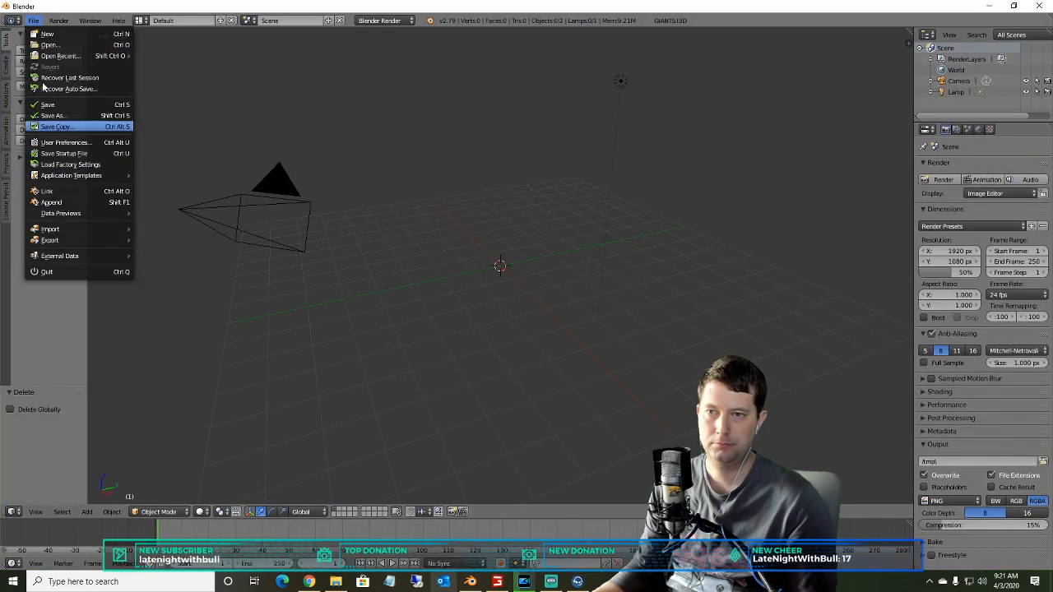
mouse_move(53, 57)
left_click(183, 56)
- In CabInteriorDGGrey, select the door sill strip faces along the cab floor's edges and separate them into a new object
scroll(365, 280, "down", 2)
scroll(466, 437, "up", 4)
middle_click_drag(443, 413, 416, 405)
right_click(416, 400)
middle_click_drag(535, 386, 488, 393)
right_click(260, 433, "shift")
key("p")
left_click(367, 416)
- Select the vertical end faces of the door sills on both sides of the cab floor and separate them into another object
right_click(537, 393)
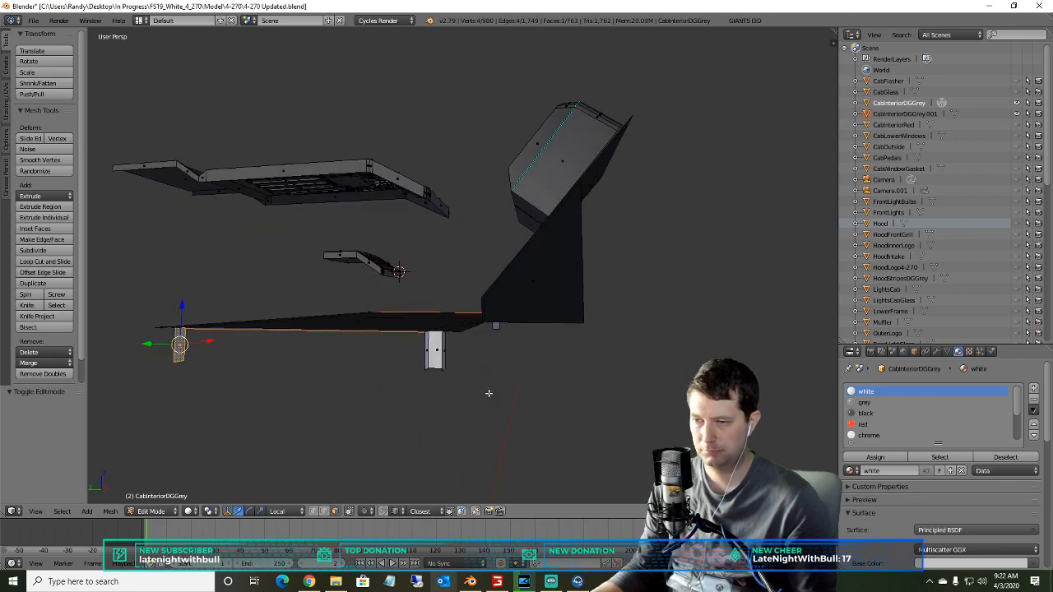
right_click(428, 354, "shift")
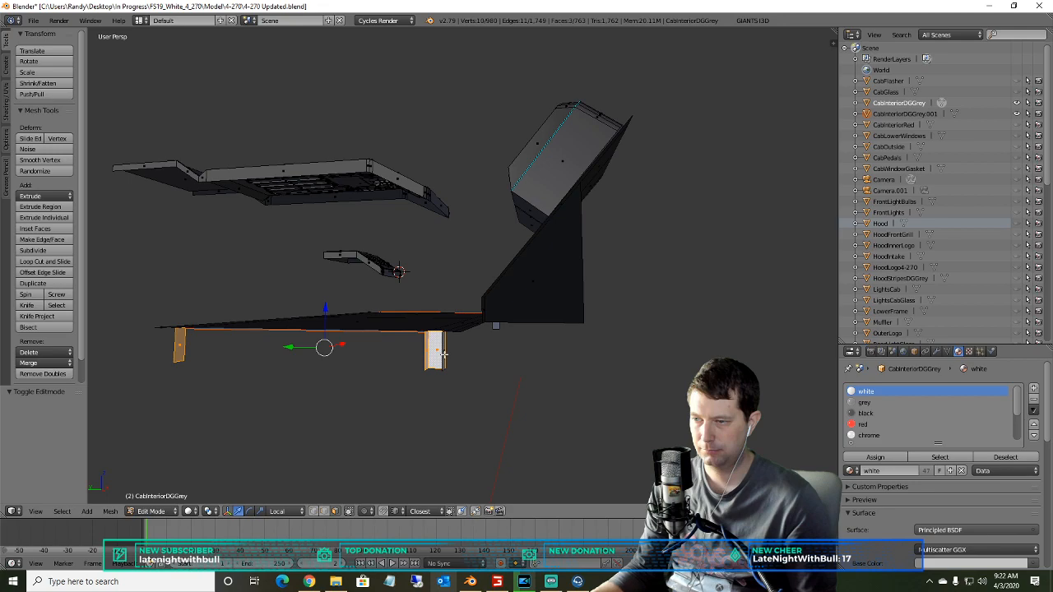
right_click(444, 357, "shift")
middle_click_drag(465, 353, 307, 319)
right_click(307, 318, "shift")
middle_click_drag(416, 324, 265, 323)
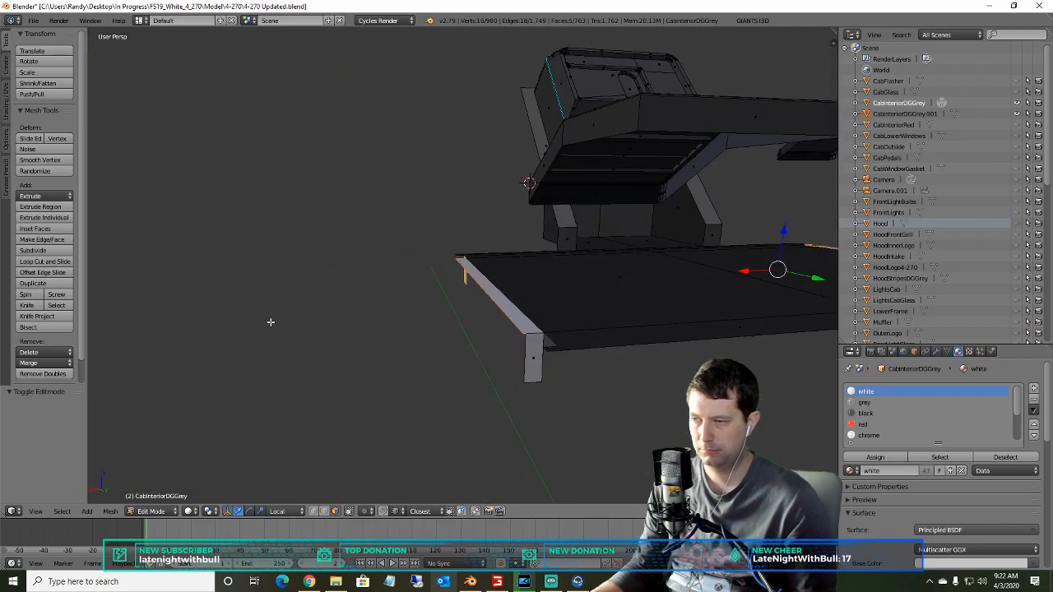
right_click(524, 371, "shift")
middle_click_drag(524, 370, 568, 387)
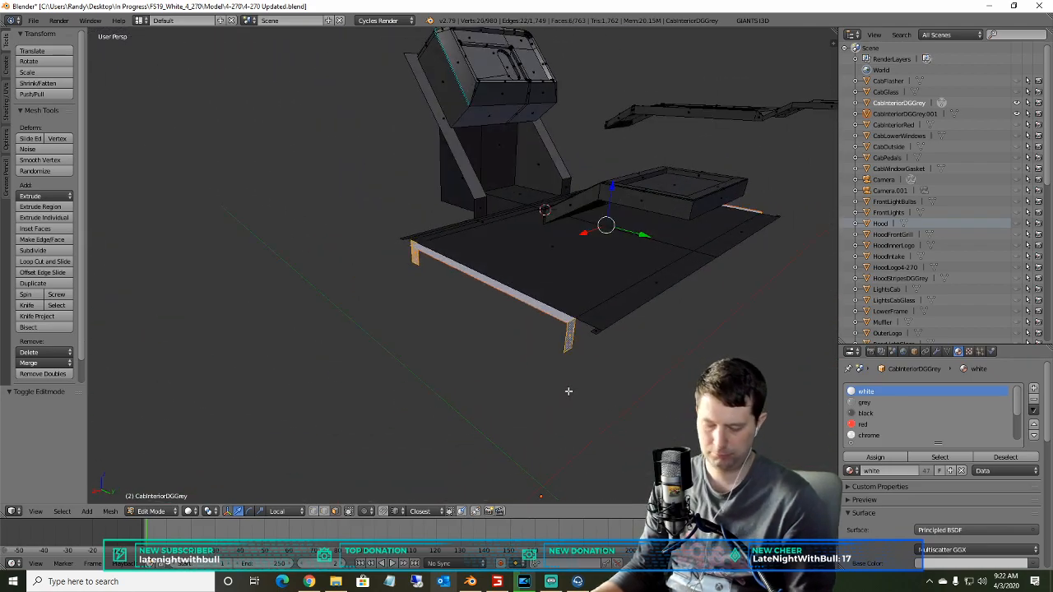
key("p")
left_click(560, 389)
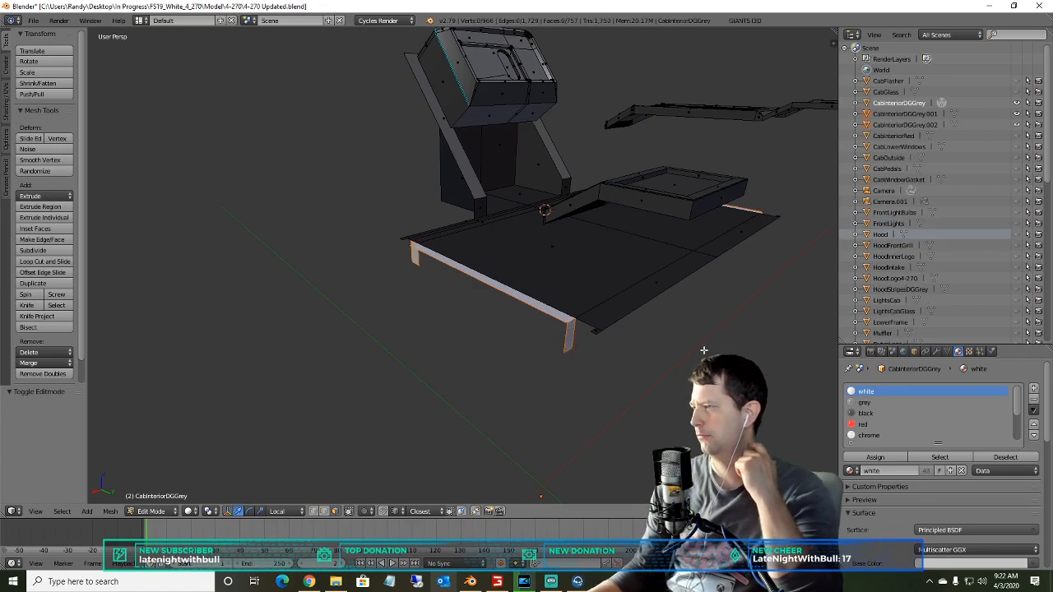
- Return to Object Mode and hide CabInteriorDGGrey so only the two separated sill objects are shown
key("a")
key("a")
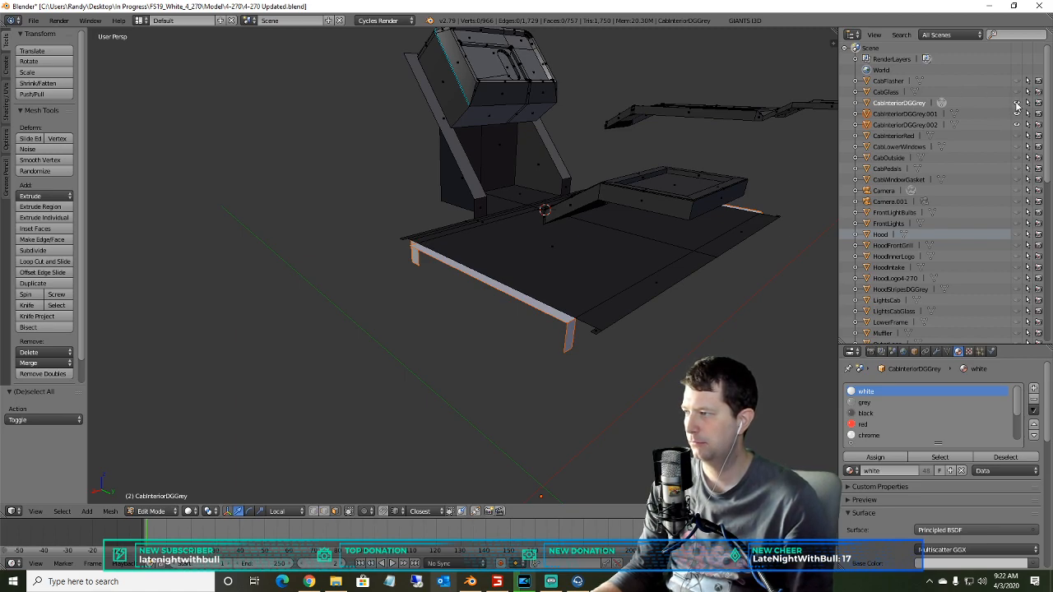
left_click(898, 115)
left_click(899, 104)
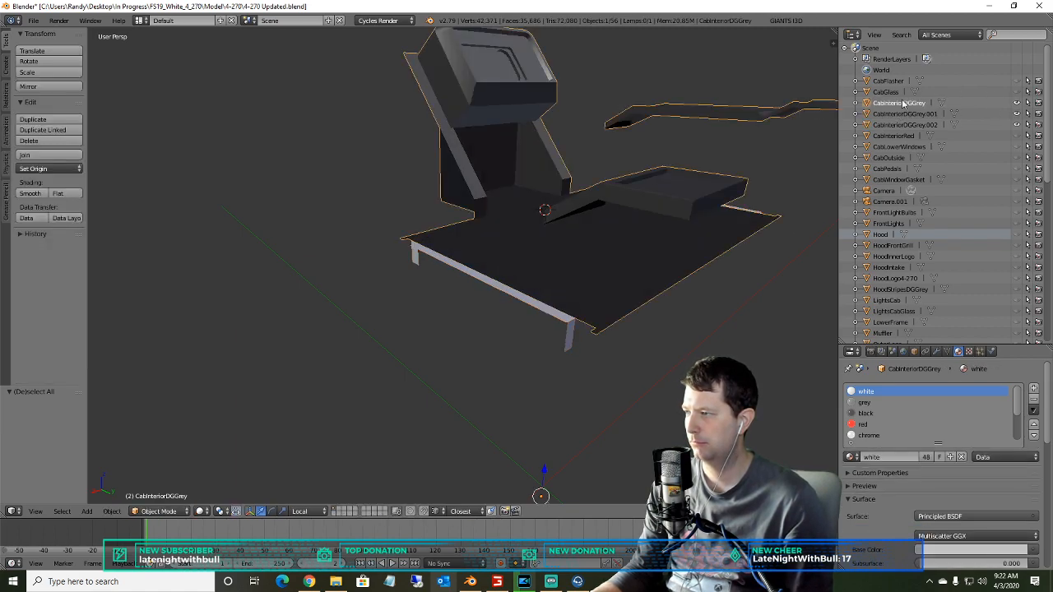
left_click(1018, 103)
middle_click_drag(736, 184, 689, 221)
- Try to join the separated sill pieces with the hidden CabOutside object
left_click(902, 115)
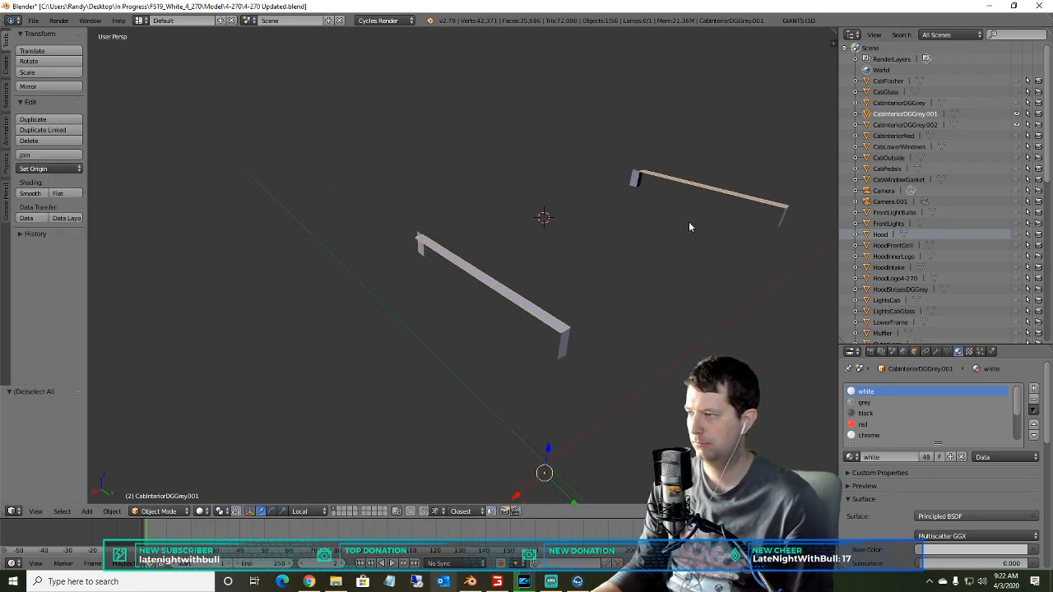
left_click(888, 157)
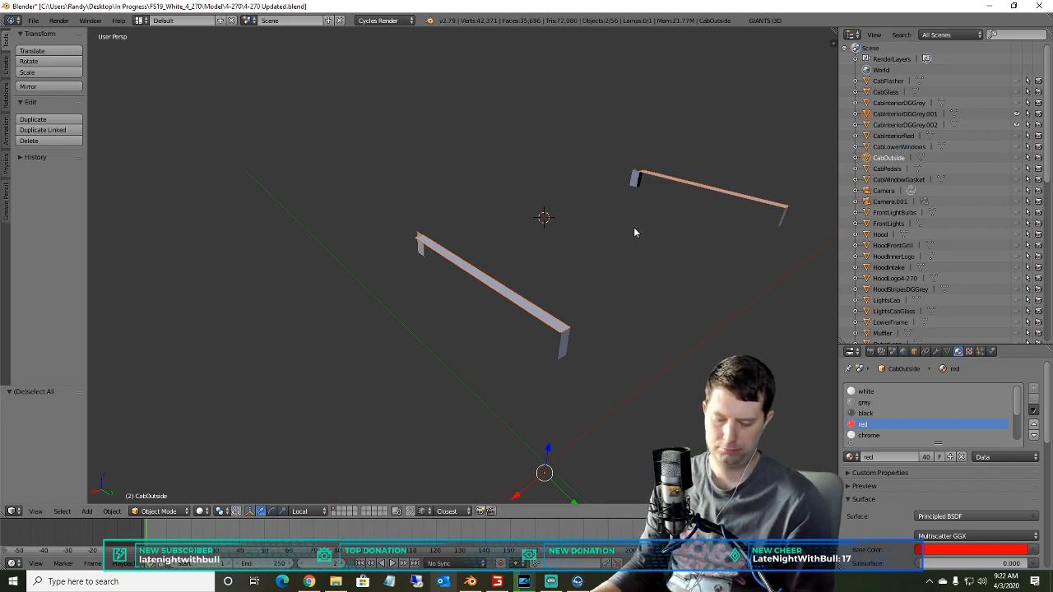
left_click(112, 512)
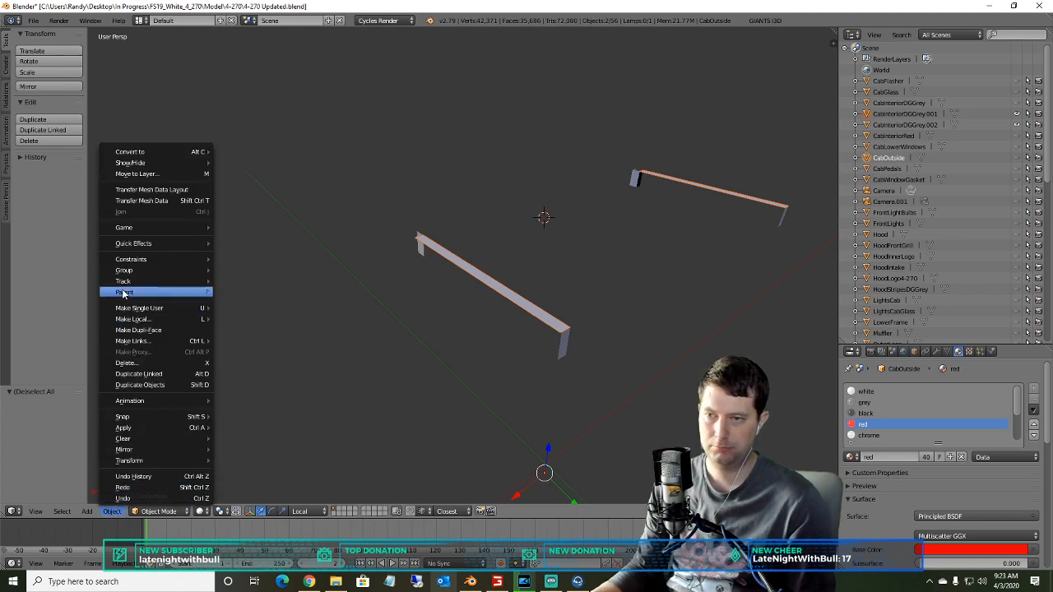
left_click(868, 158)
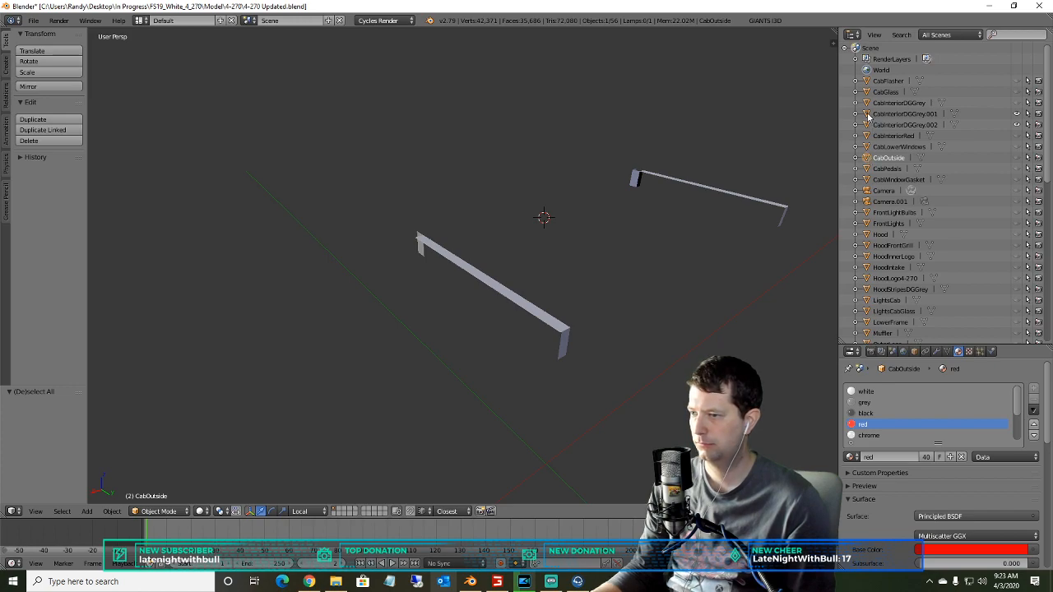
left_click(868, 115, "ctrl")
left_click(874, 157)
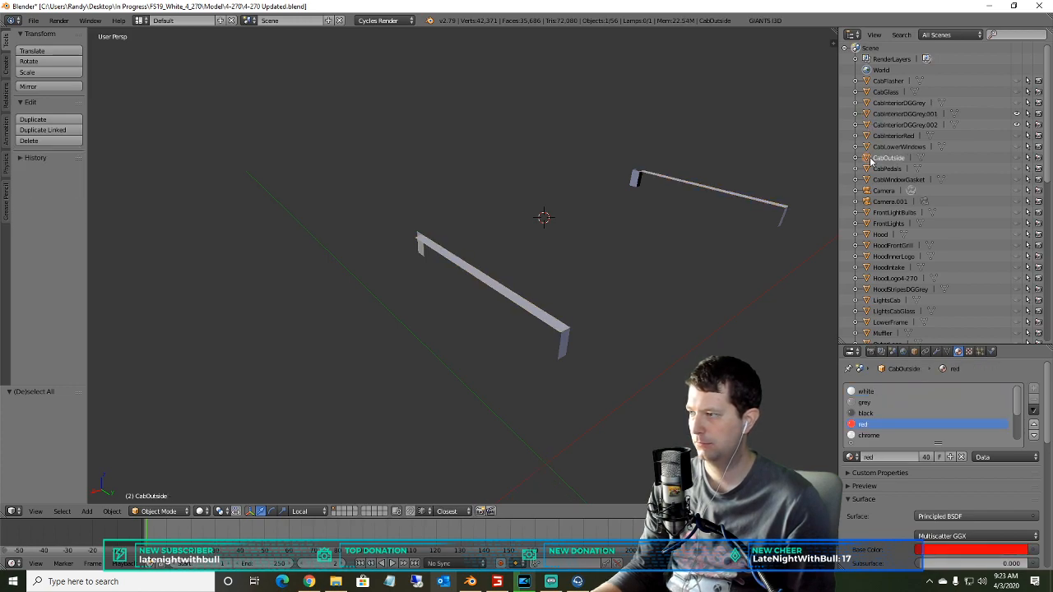
- Unhide CabOutside and inspect how the separated sill pieces sit within the cab shell
left_click(1017, 157)
middle_click_drag(650, 255, 606, 216)
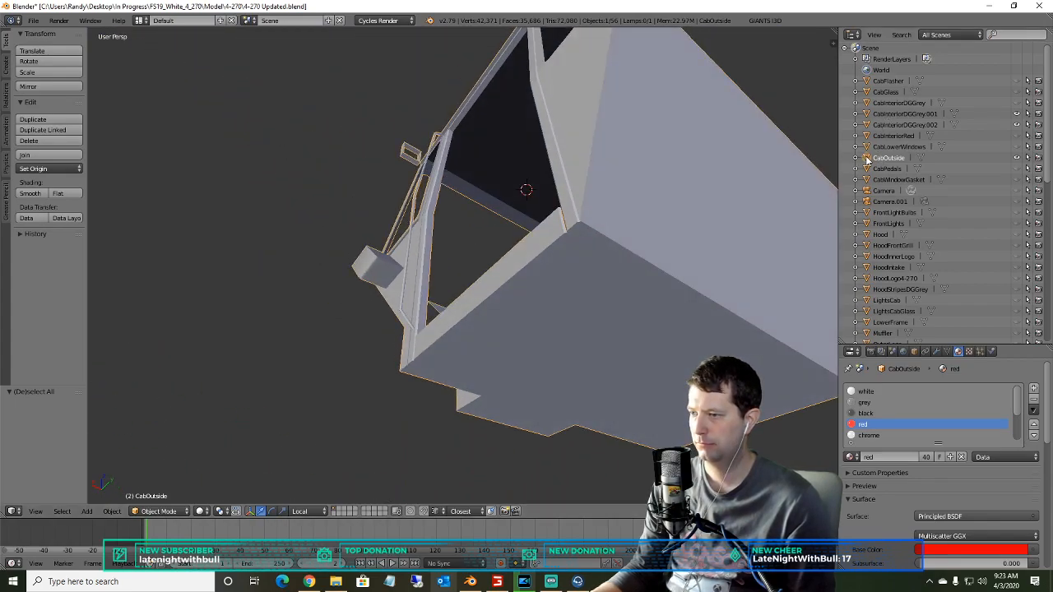
left_click(1017, 158)
left_click(1018, 158)
left_click(1017, 158)
left_click(1017, 158)
left_click(1018, 159)
left_click(1018, 159)
middle_click_drag(696, 237, 652, 304)
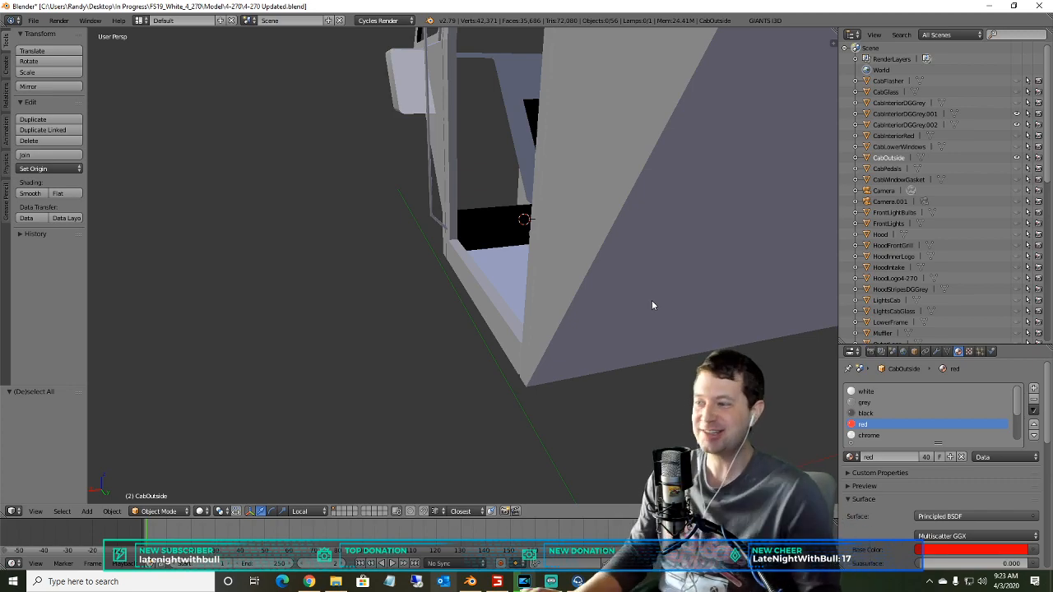
middle_click_drag(644, 333, 501, 308)
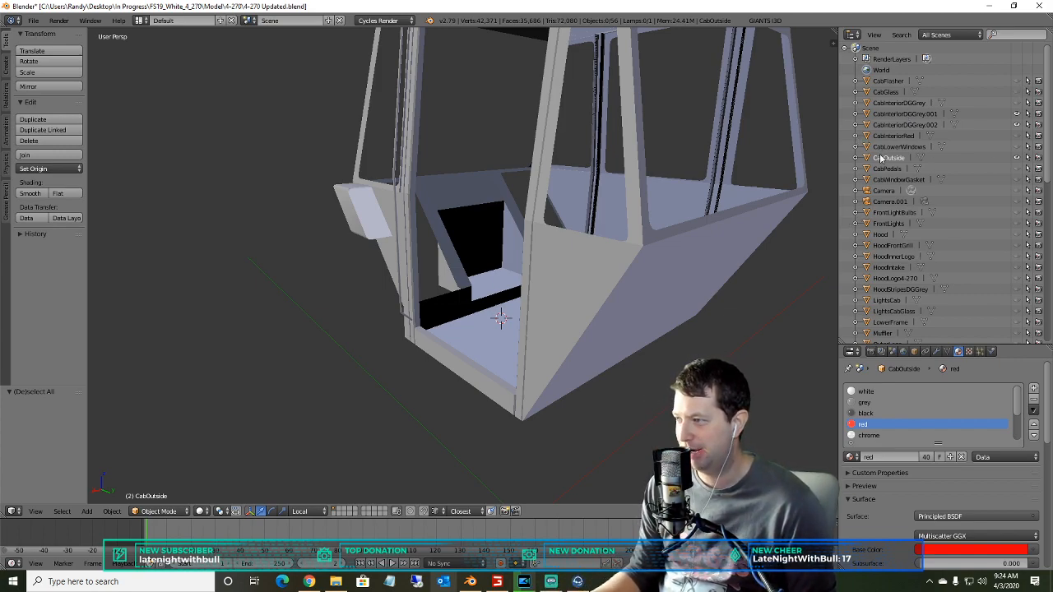
- Select CabInteriorDGGrey.002 and CabInteriorDGGrey.001 in turn to check where each sits in the cab doorways
left_click(887, 126)
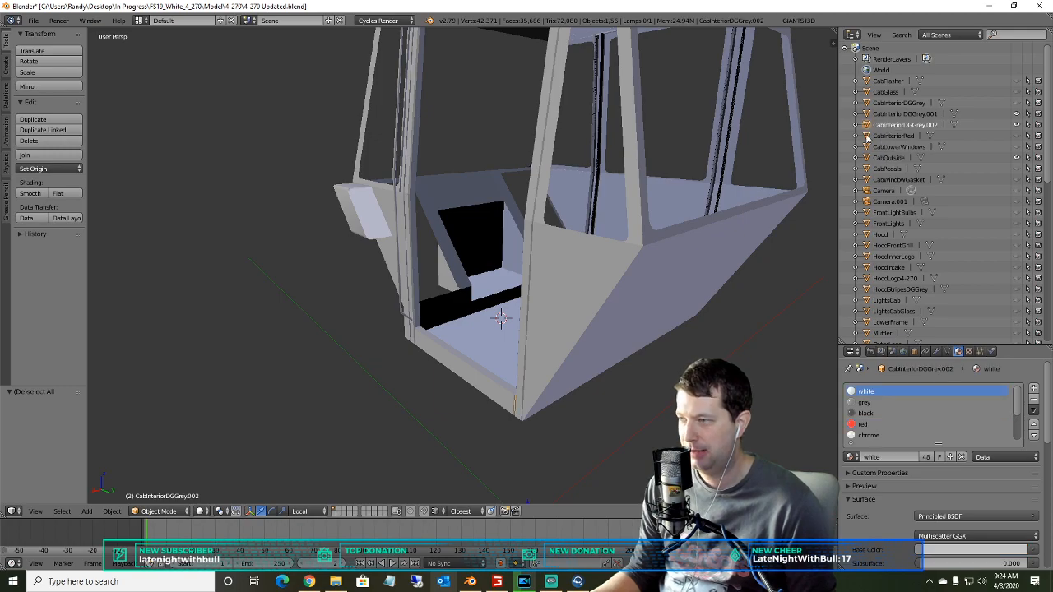
scroll(805, 171, "up", 2)
middle_click_drag(578, 273, 609, 272)
left_click(902, 114)
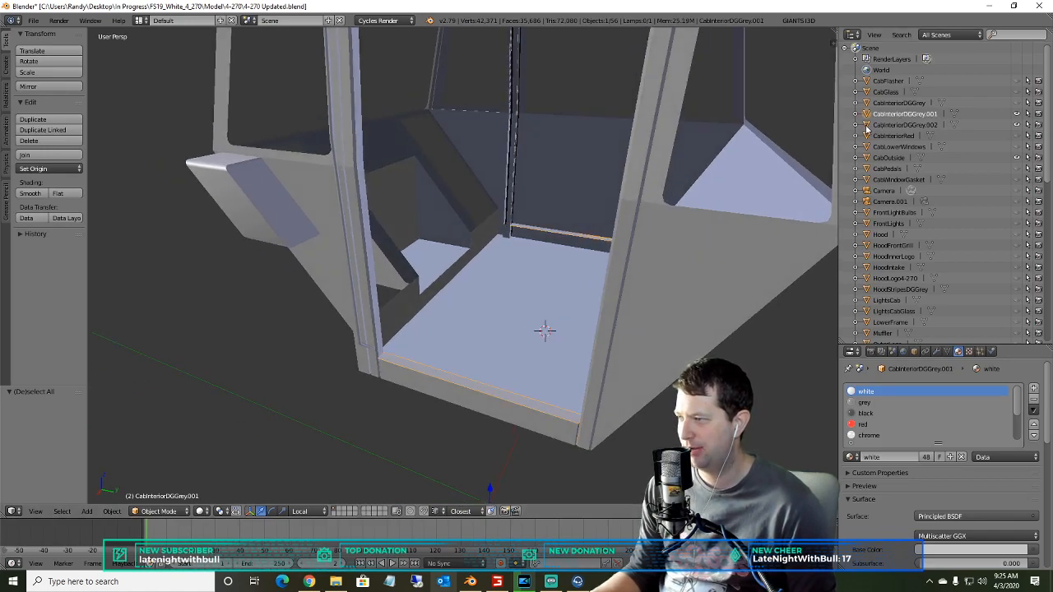
left_click(896, 179)
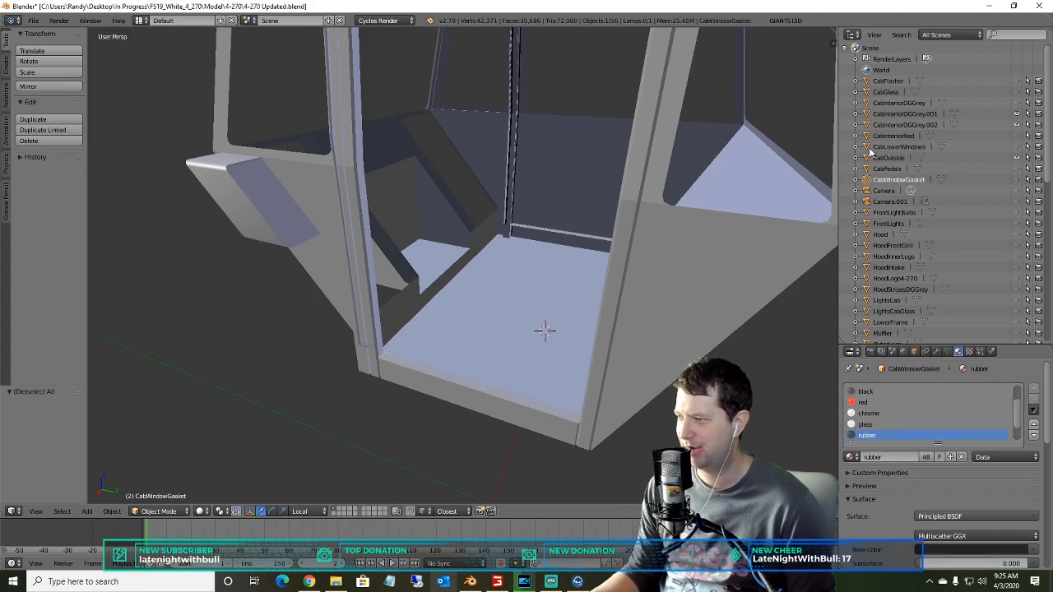
- Select CabOutside, CabInteriorDGGrey.002 and CabInteriorDGGrey.001 together and join them into one object
left_click(886, 157)
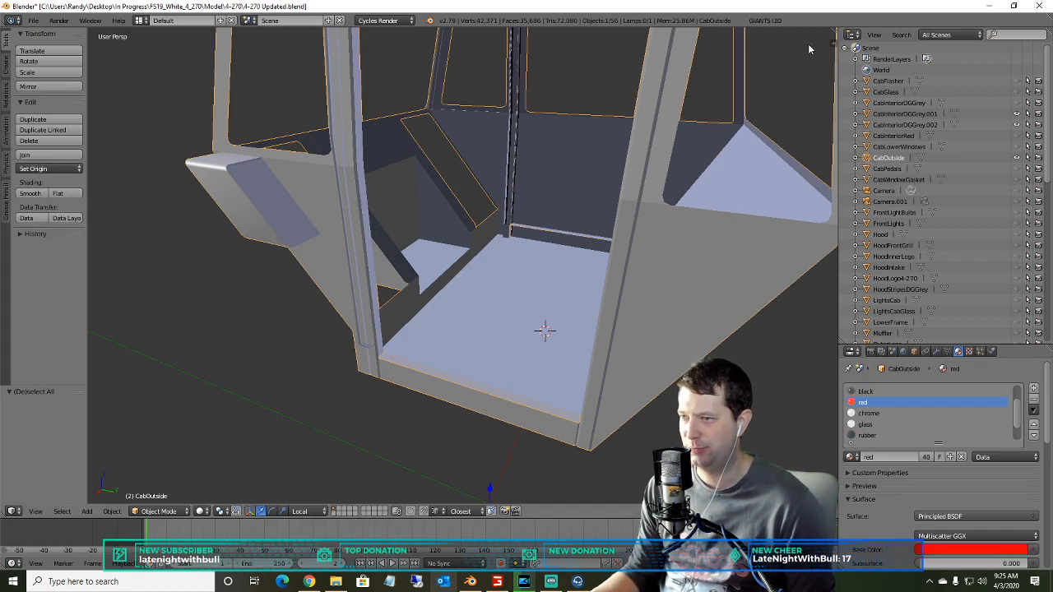
left_click(869, 126)
left_click(868, 115)
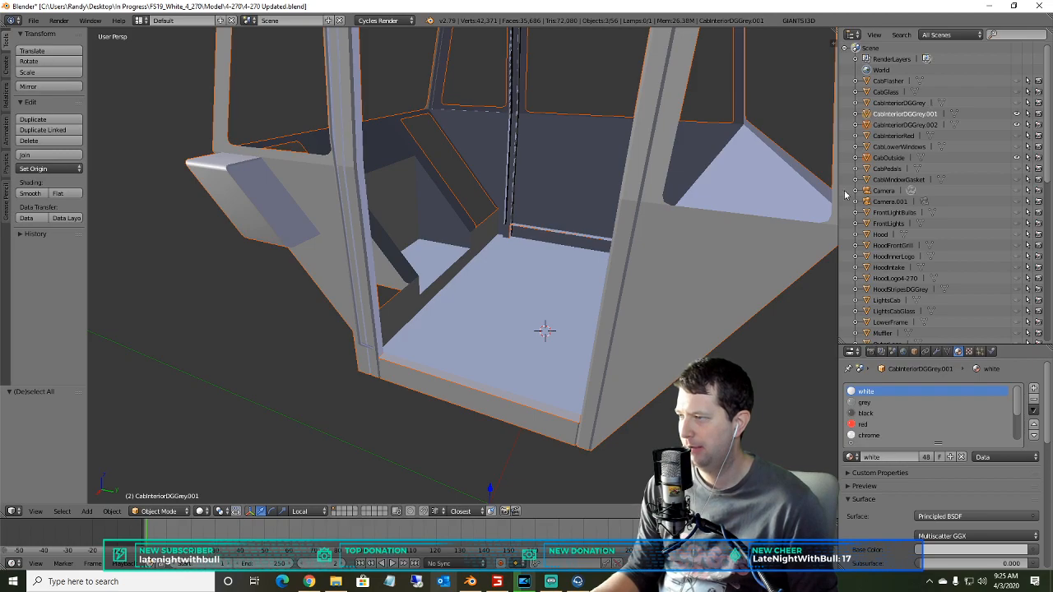
left_click(107, 512)
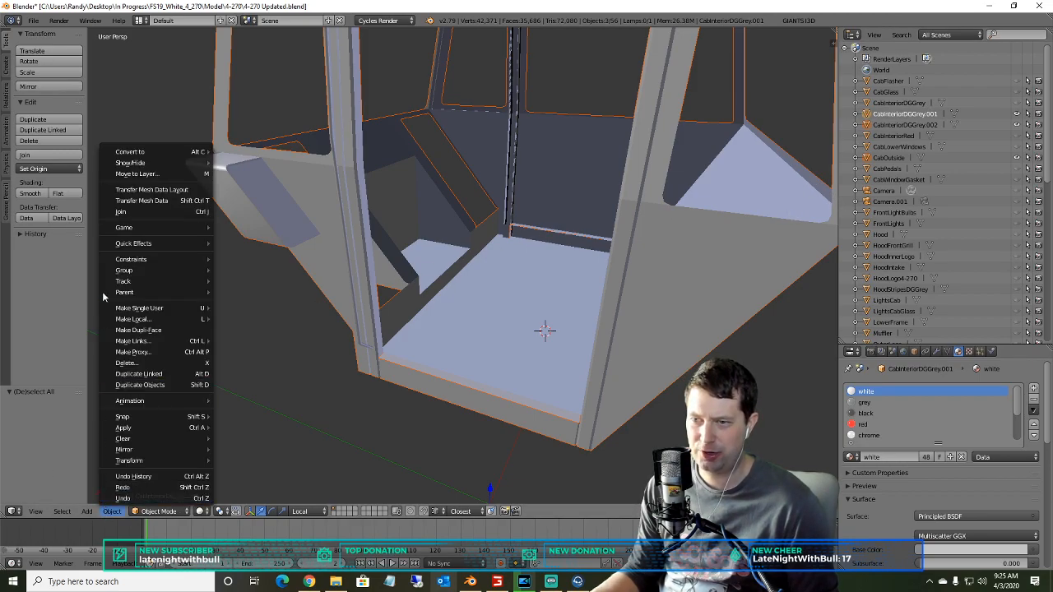
left_click(121, 213)
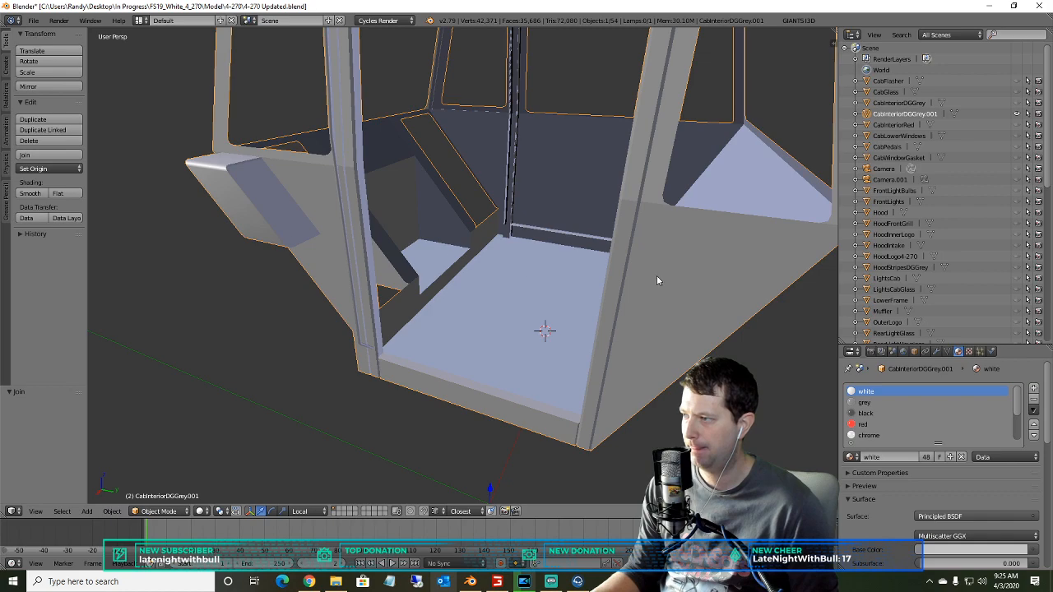
- Rename the joined object as CabOutside
right_click(901, 120)
left_click(831, 230)
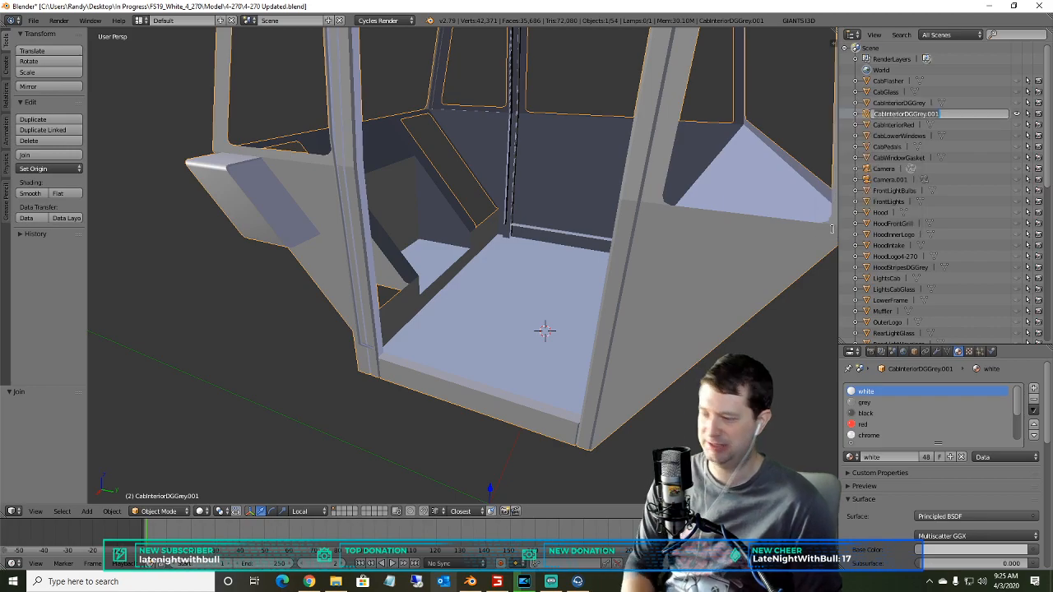
type("Ca")
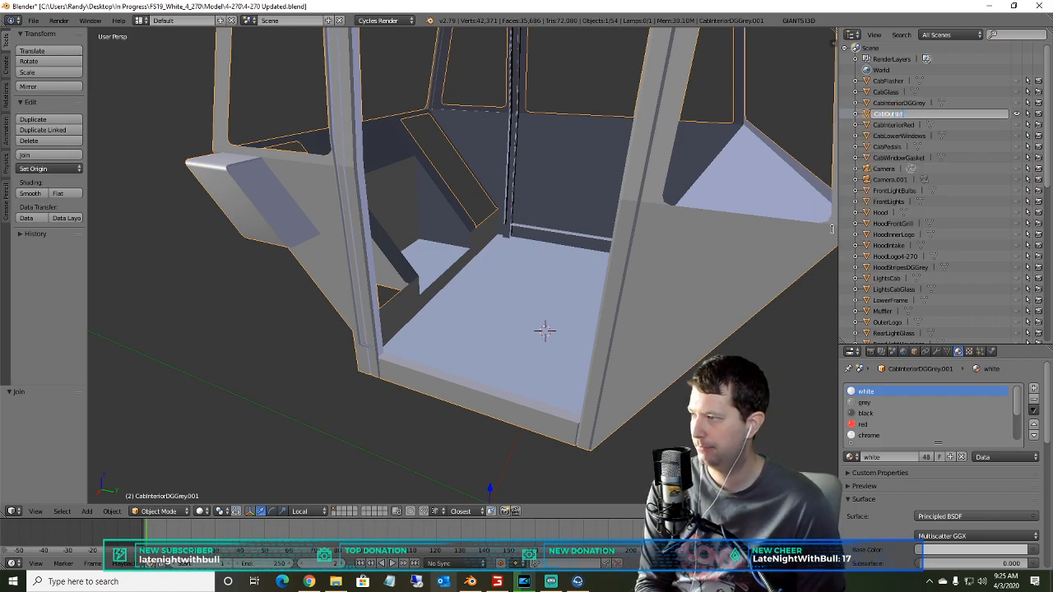
type("bOutside")
key("Return")
- Inspect the joined cab shell from the front and hide CabOutside
middle_click_drag(655, 214, 545, 258)
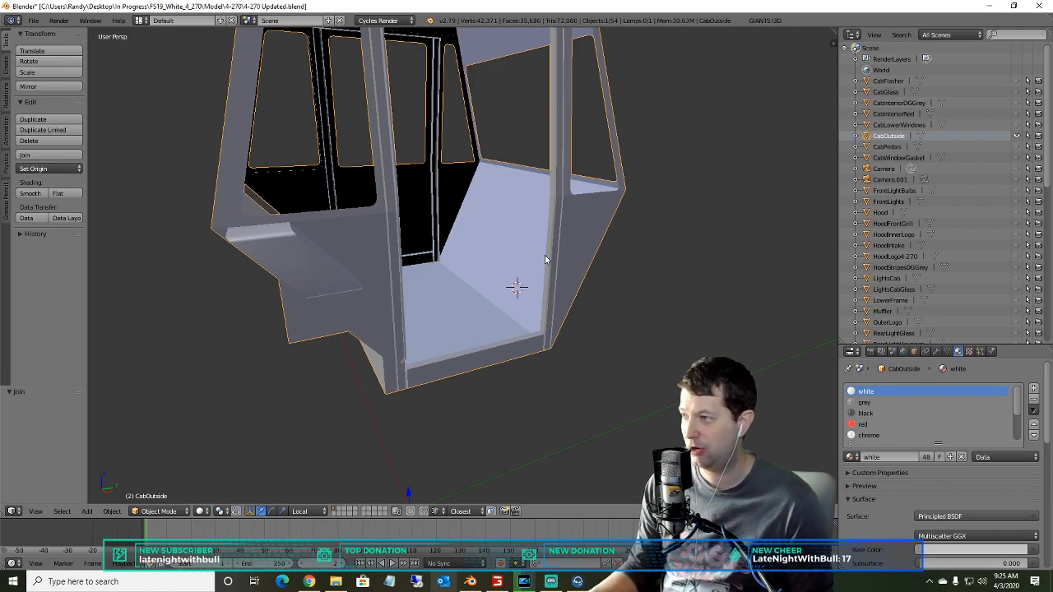
middle_click_drag(512, 291, 515, 261)
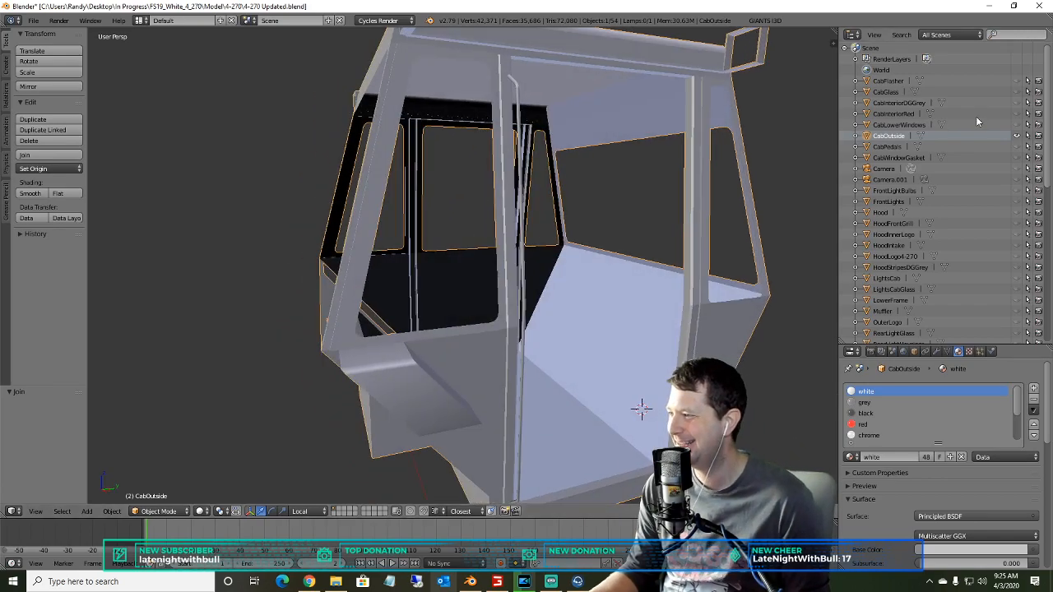
left_click(1017, 136)
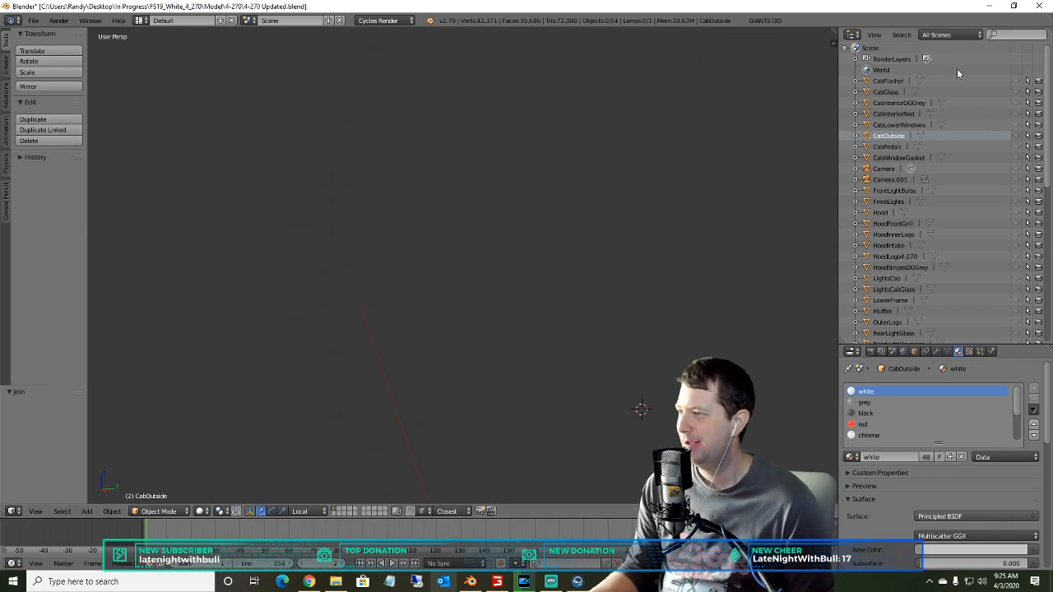
- Show CabFlasher on its own to examine the cab's flasher lights, and hide it again
scroll(948, 208, "down", 10)
scroll(948, 207, "up", 10)
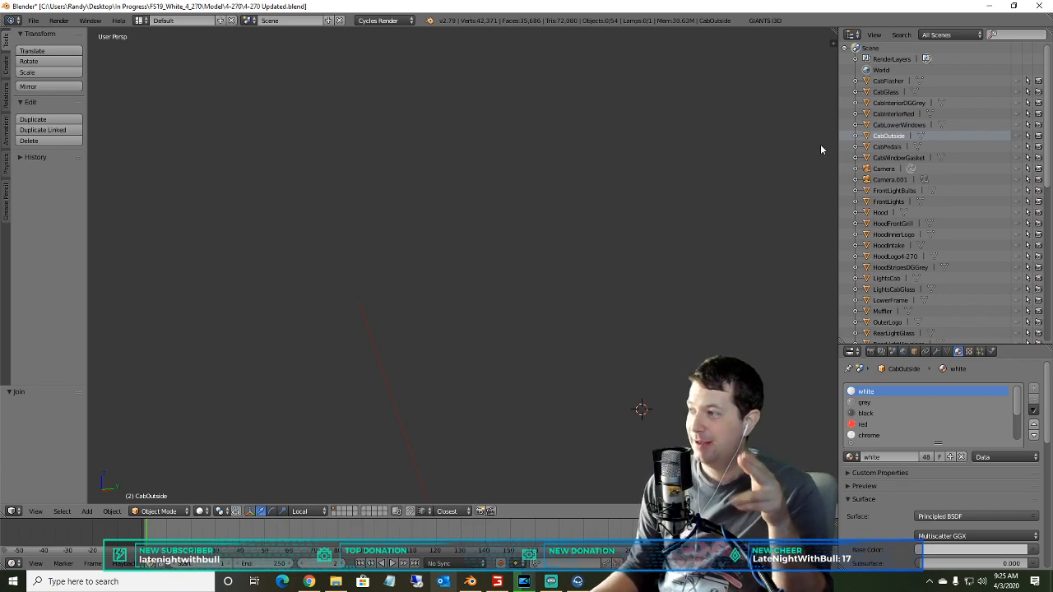
scroll(611, 229, "down", 5)
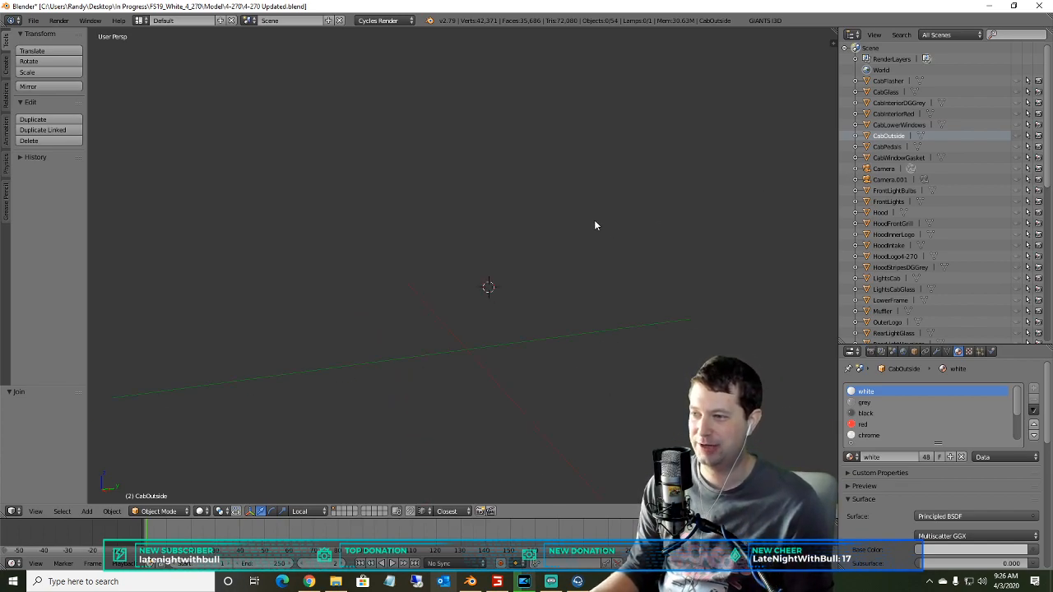
middle_click_drag(551, 224, 566, 281, "shift")
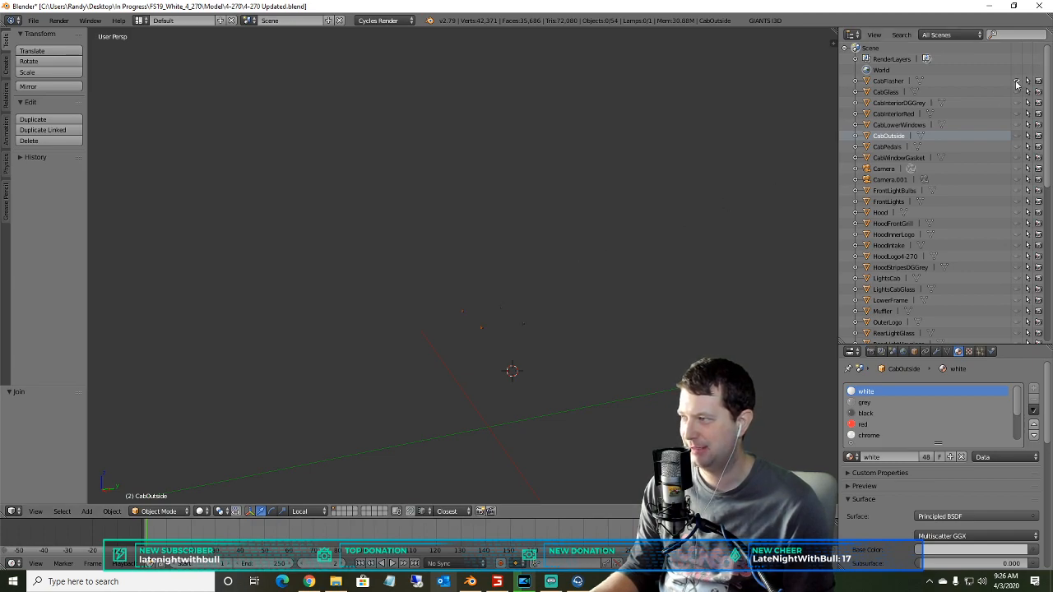
scroll(497, 415, "up", 5)
middle_click_drag(496, 416, 567, 214, "shift")
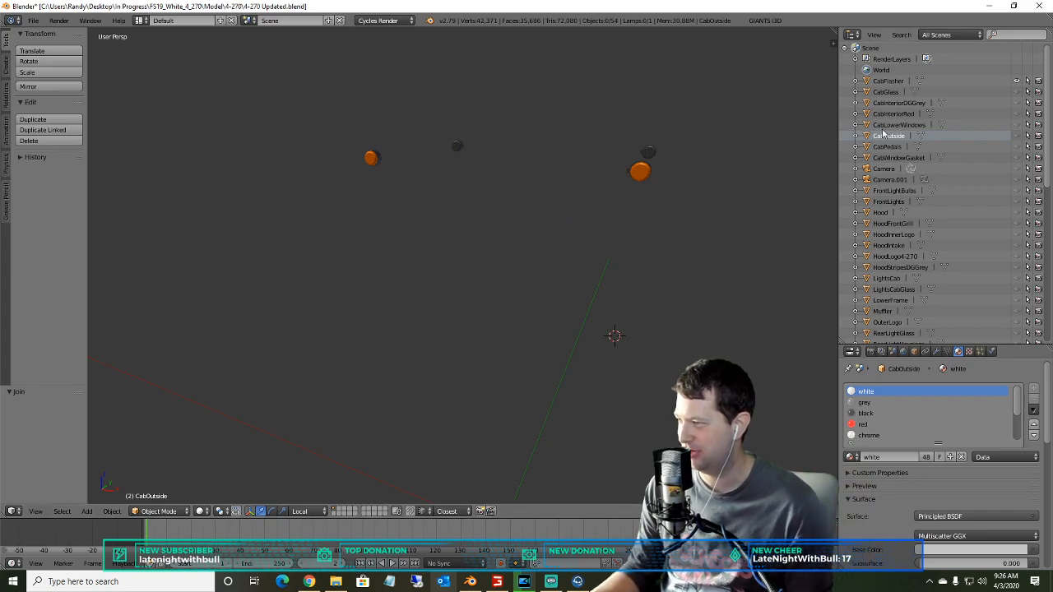
left_click(1016, 81)
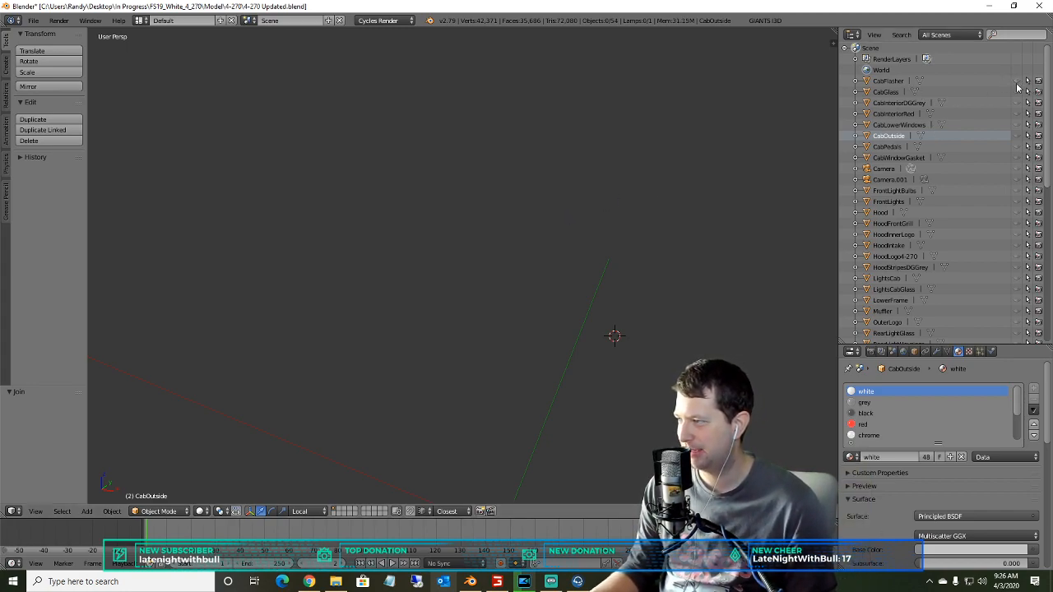
- Unhide CabGlass and CabLowerWindows to view the cab's glass parts together
left_click(1017, 91)
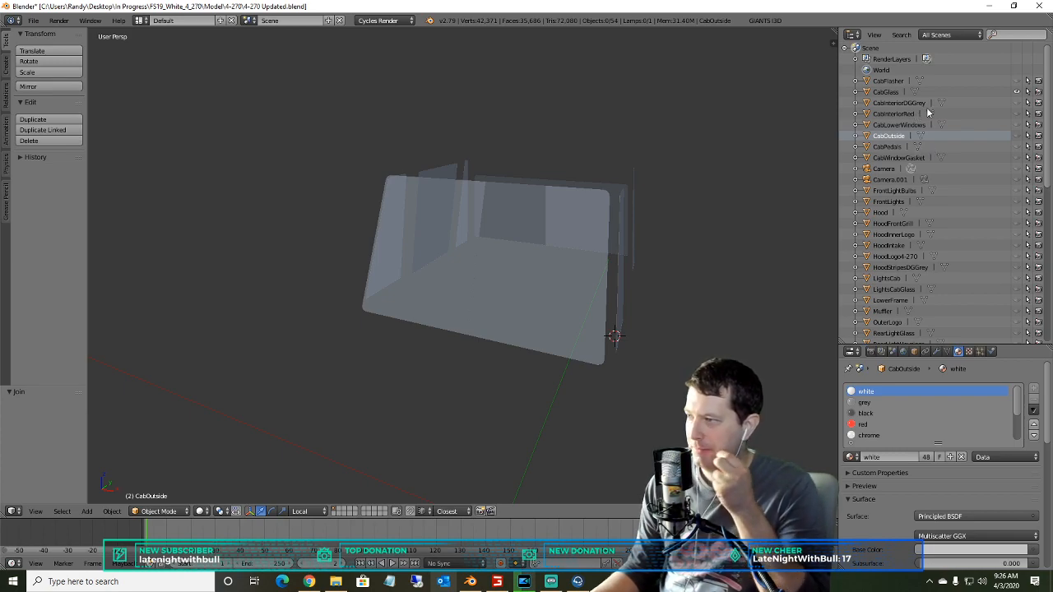
left_click(1016, 124)
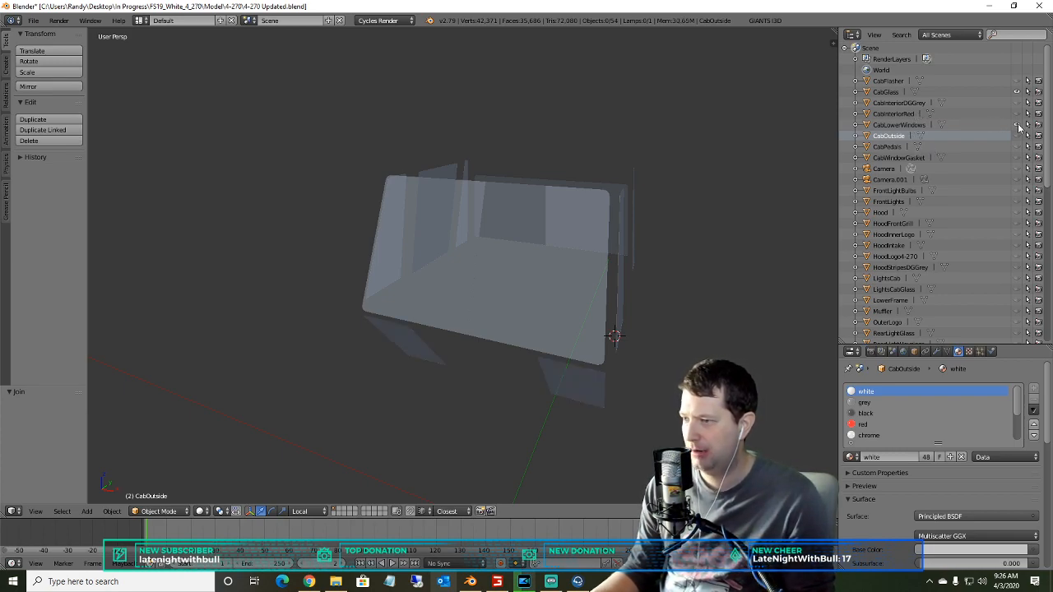
- Join CabLowerWindows into CabGlass as one object
middle_click_drag(735, 237, 700, 291)
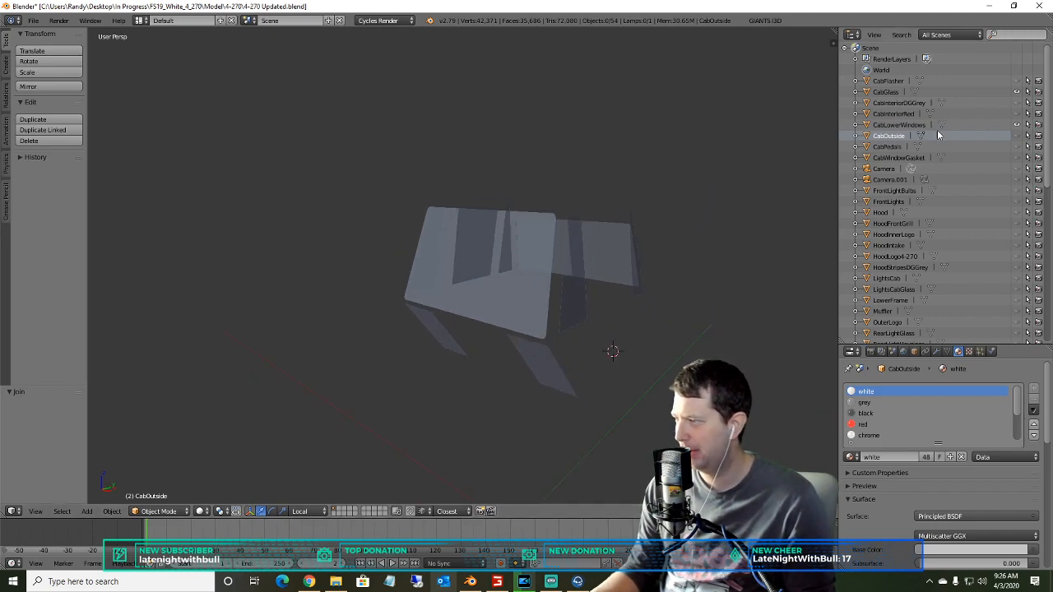
left_click(894, 125)
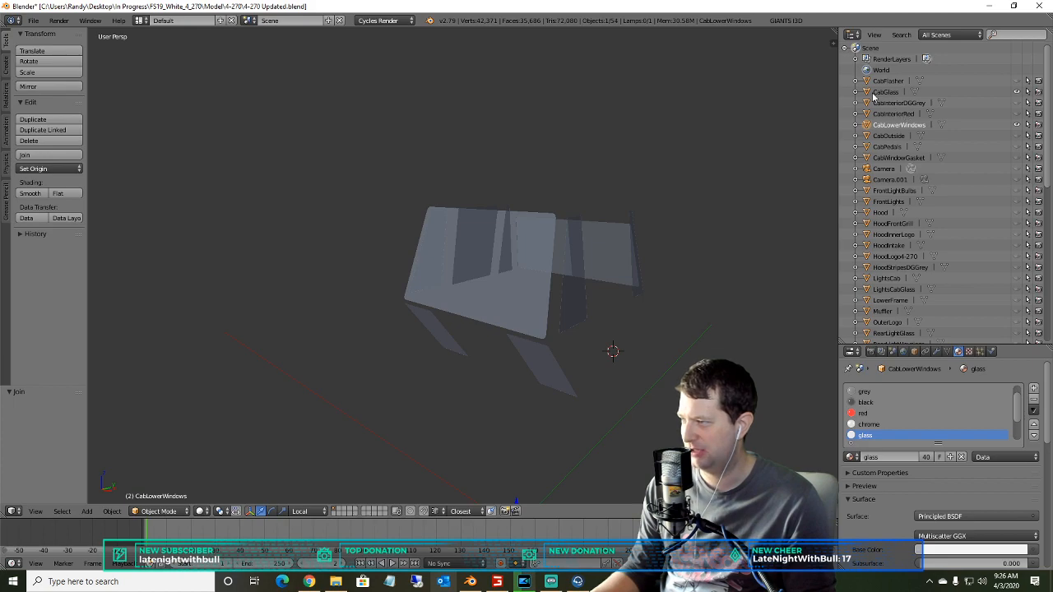
left_click(868, 92)
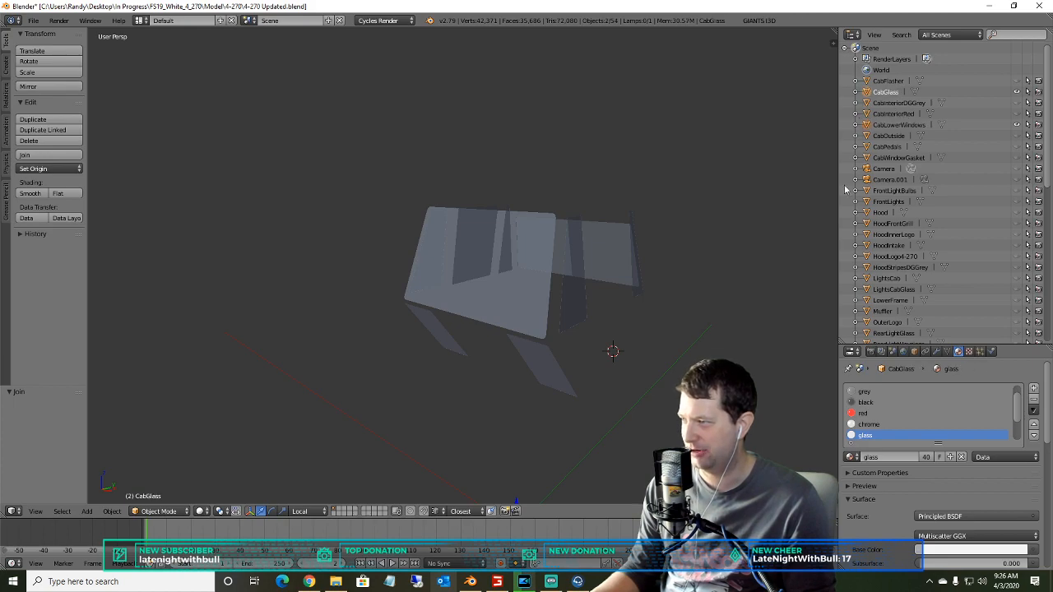
left_click(112, 511)
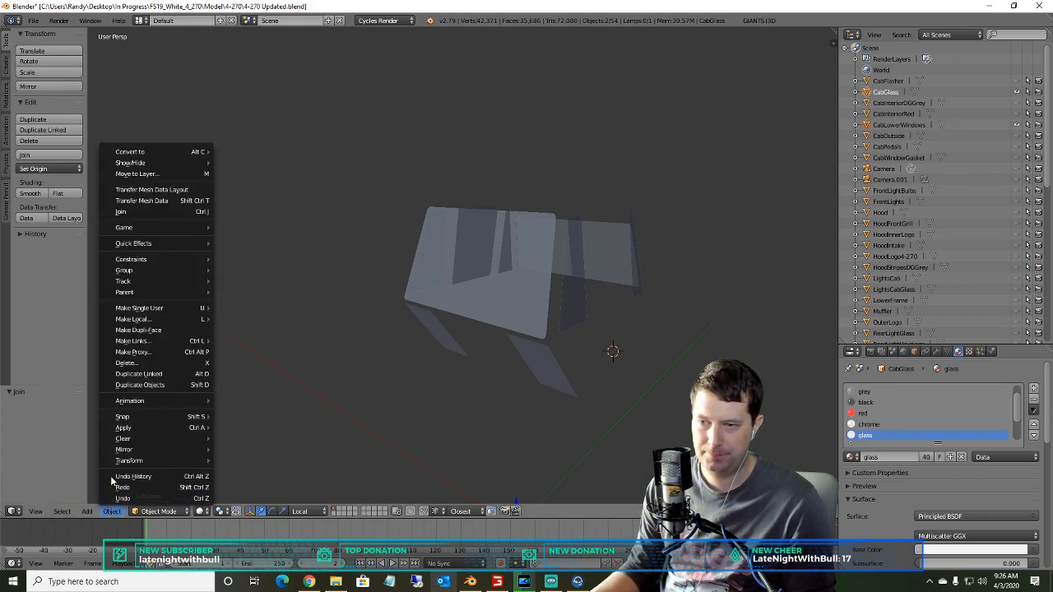
left_click(120, 212)
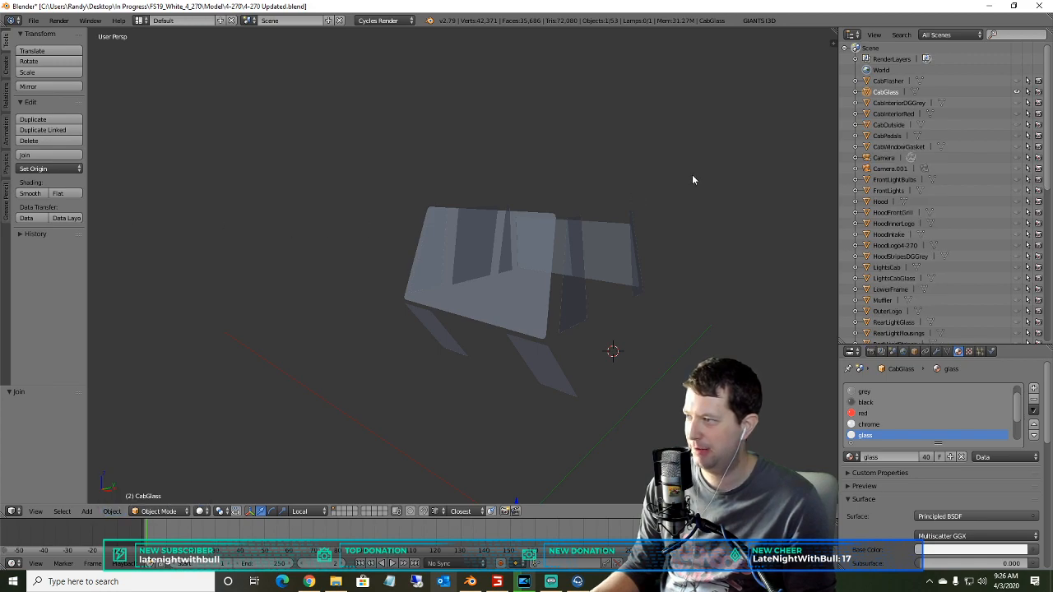
- Hide CabGlass, show CabInteriorDGGrey on its own to examine the dark grey interior parts, and hide it again
left_click(916, 104)
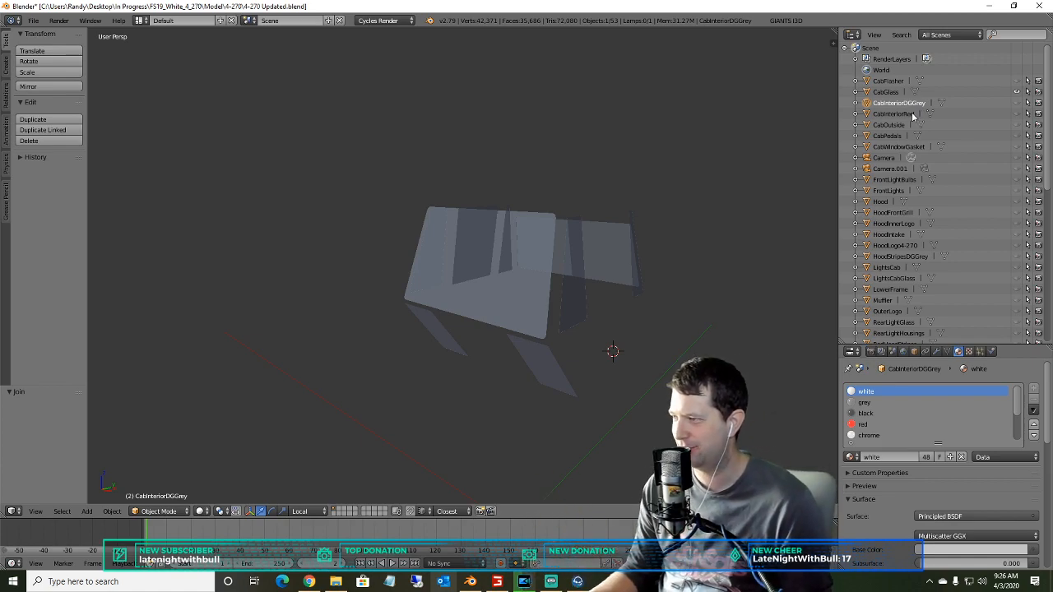
left_click(1016, 91)
left_click(1017, 102)
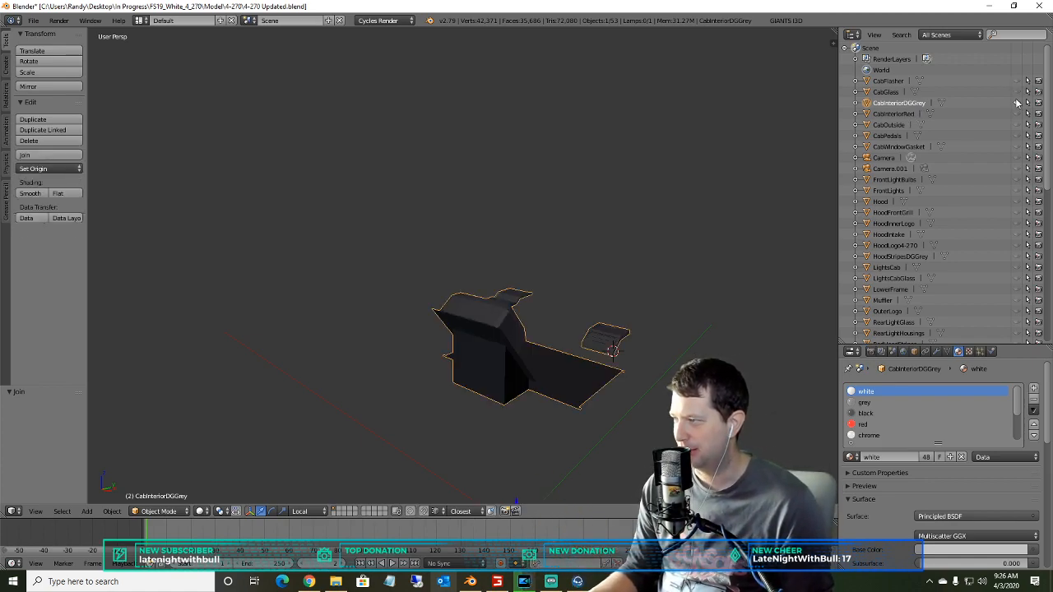
middle_click_drag(643, 235, 578, 312)
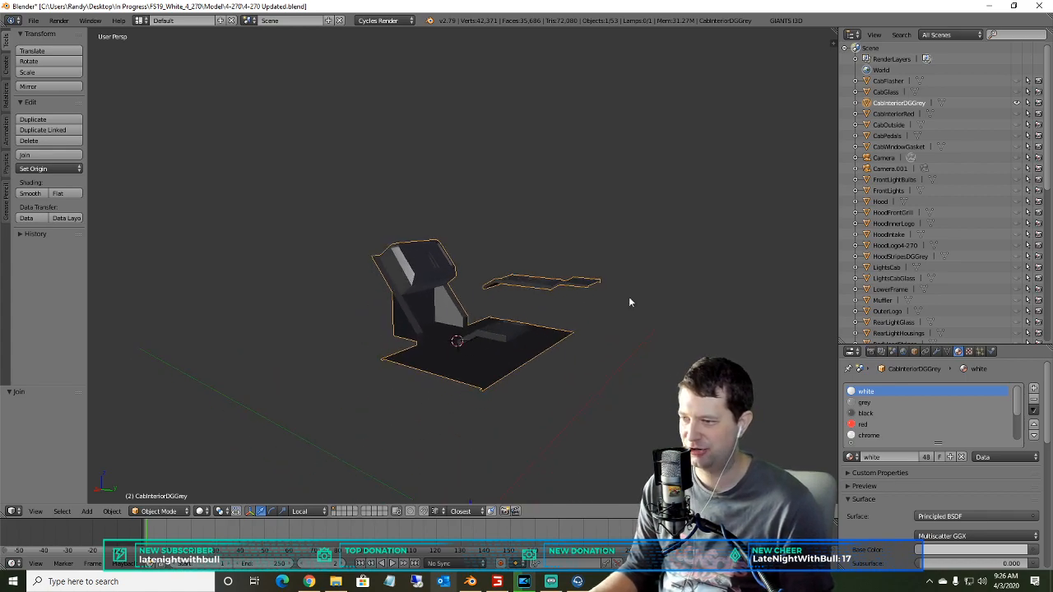
left_click(1016, 102)
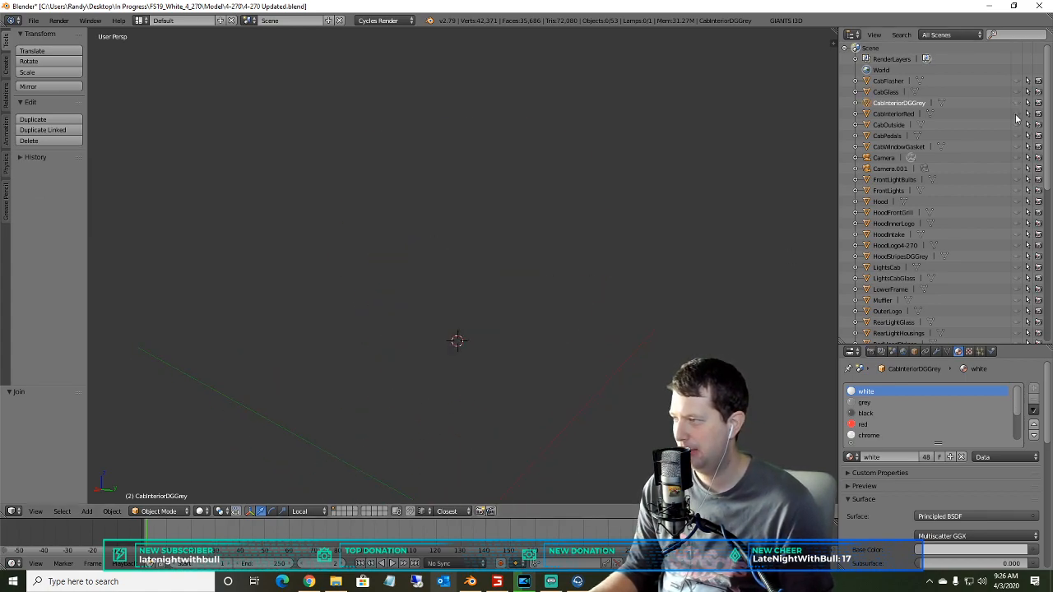
- Show CabInteriorRed on its own to examine the red cab interior, and hide it again
left_click(1016, 114)
scroll(573, 286, "up", 2)
middle_click_drag(573, 286, 536, 301)
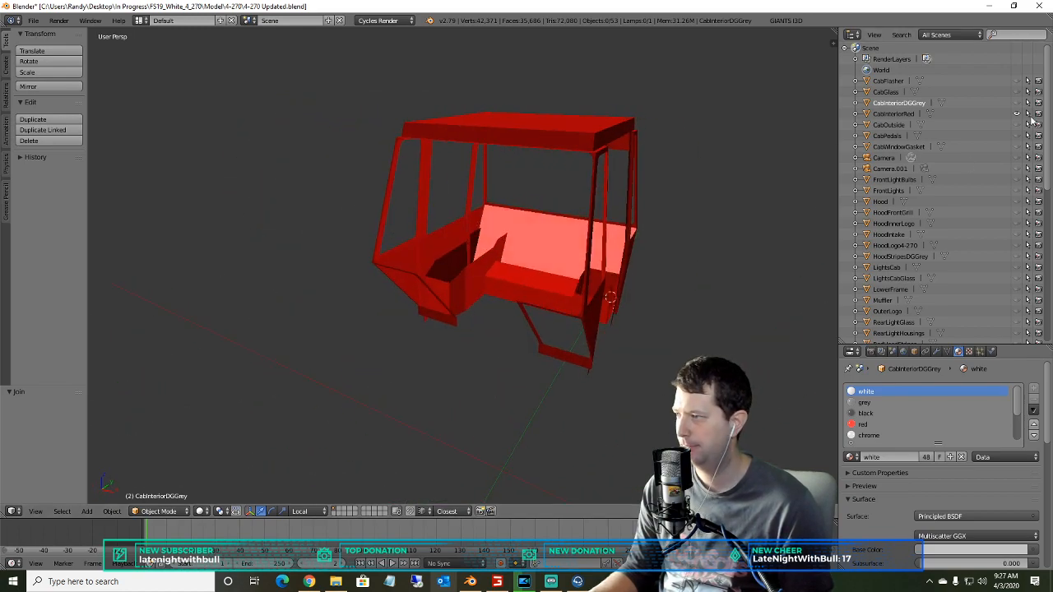
left_click(1019, 113)
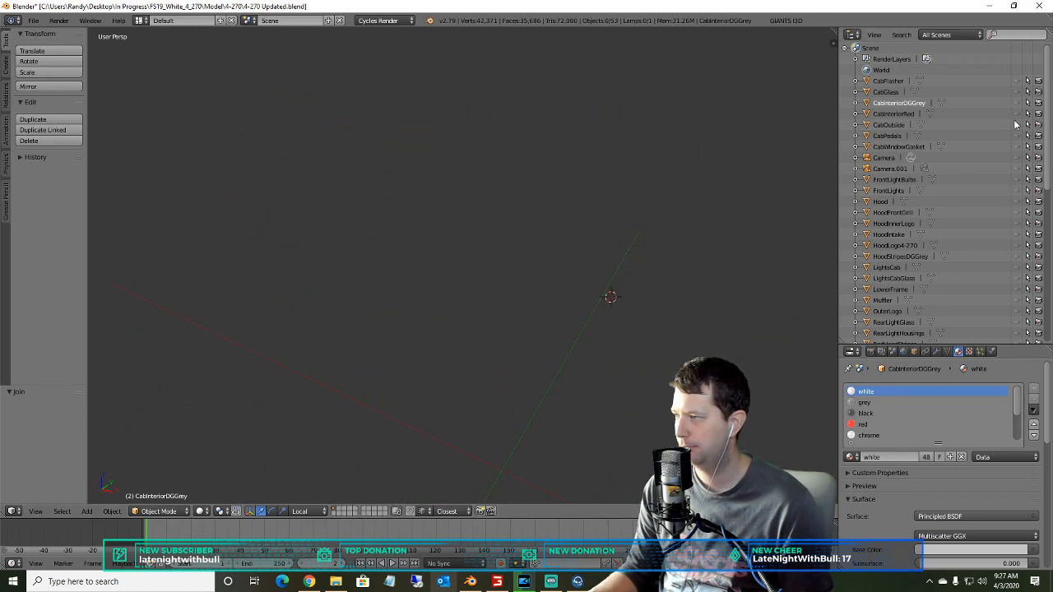
- Show CabOutside on its own to examine the cab shell from the side, and hide it again
left_click(1016, 125)
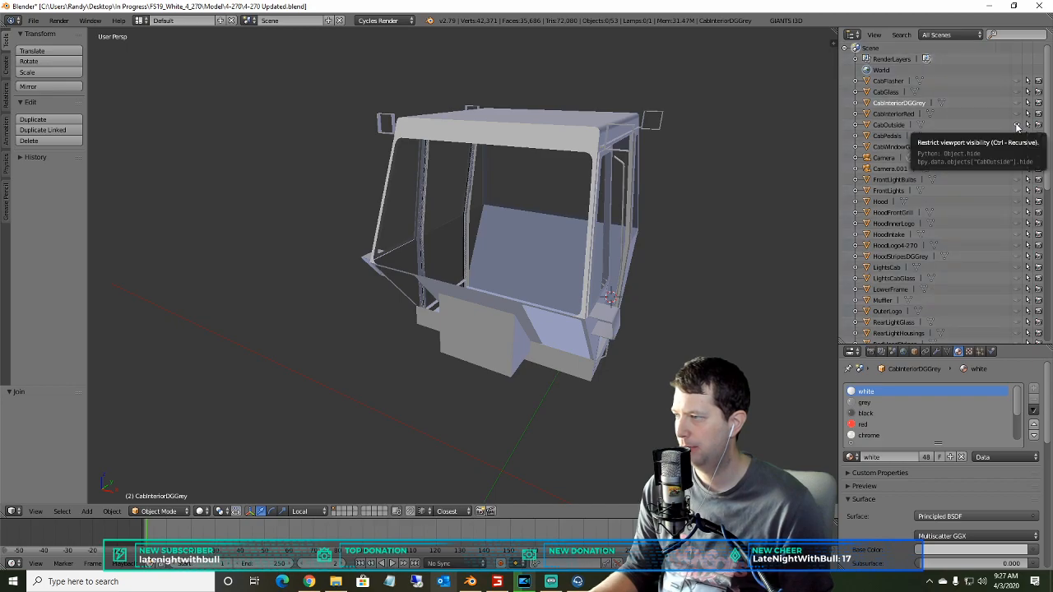
middle_click_drag(826, 179, 576, 189)
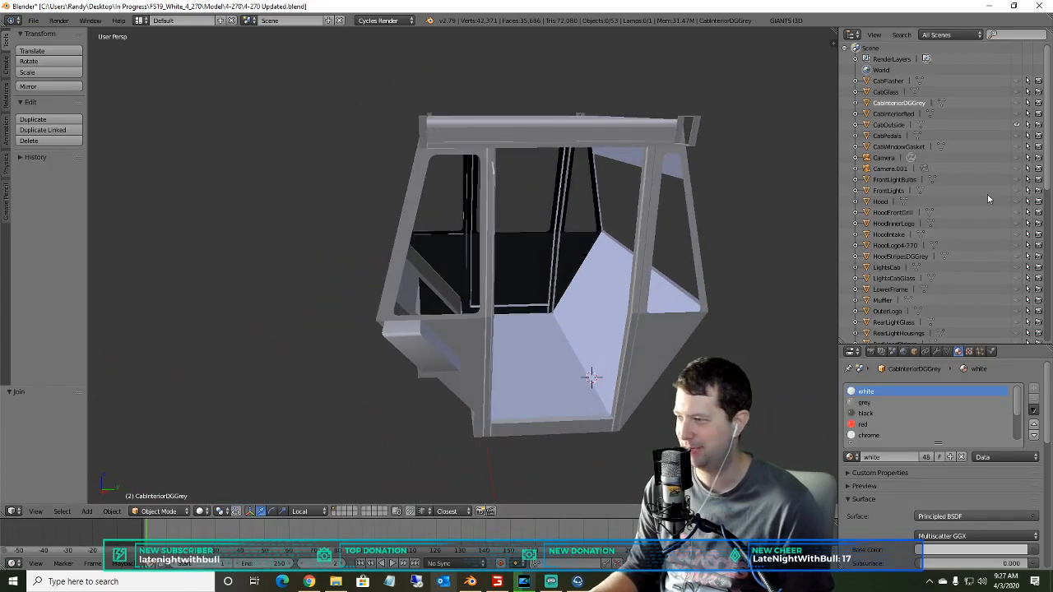
left_click(1017, 124)
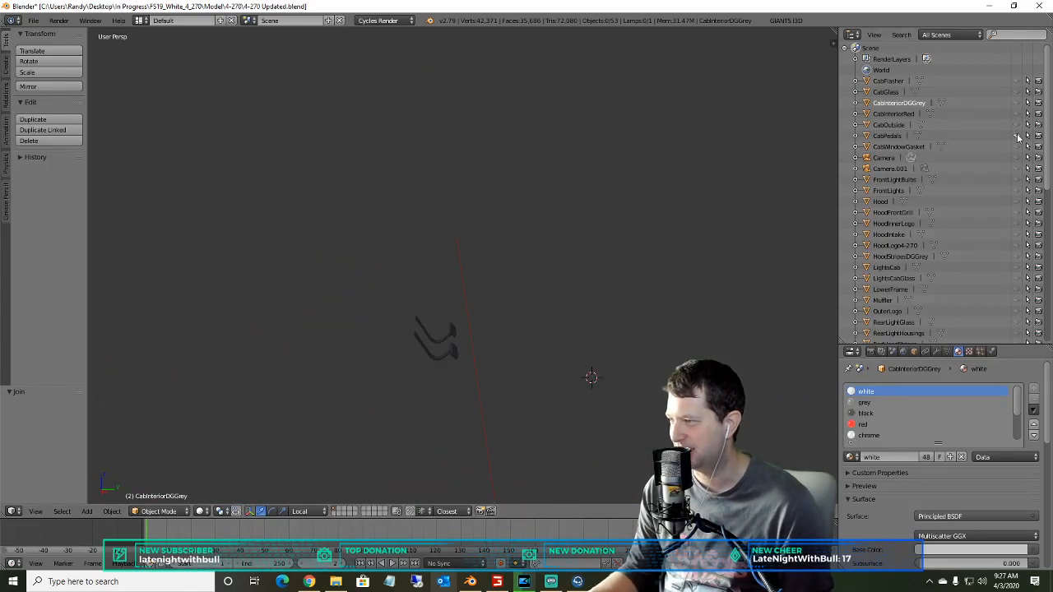
- Check CabPedals and CabWindowGasket one after the other, leaving both hidden
left_click(1017, 135)
left_click(1018, 147)
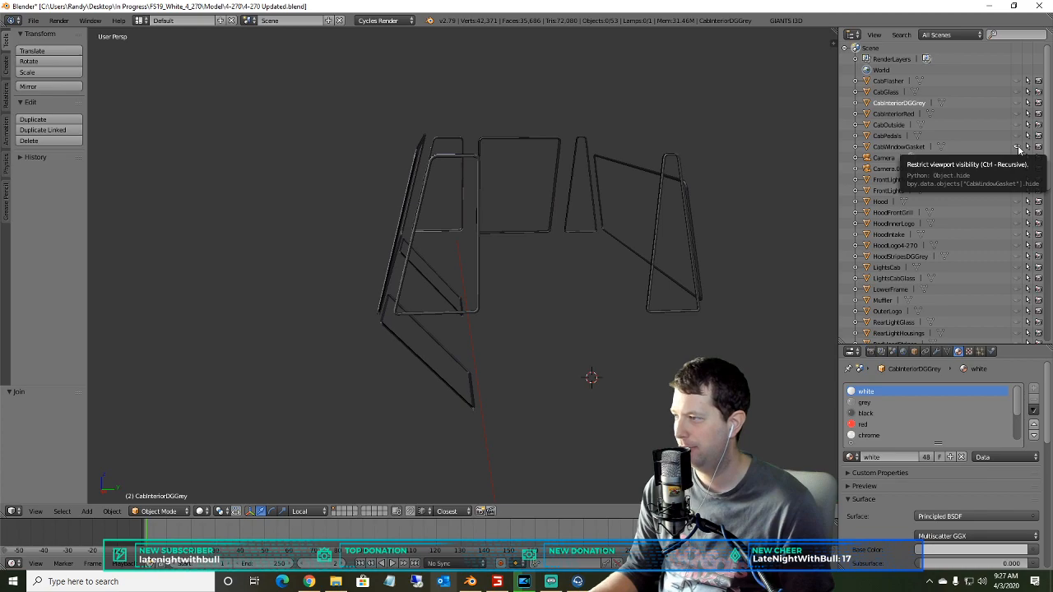
left_click(1018, 148)
left_click(1018, 148)
left_click(1018, 149)
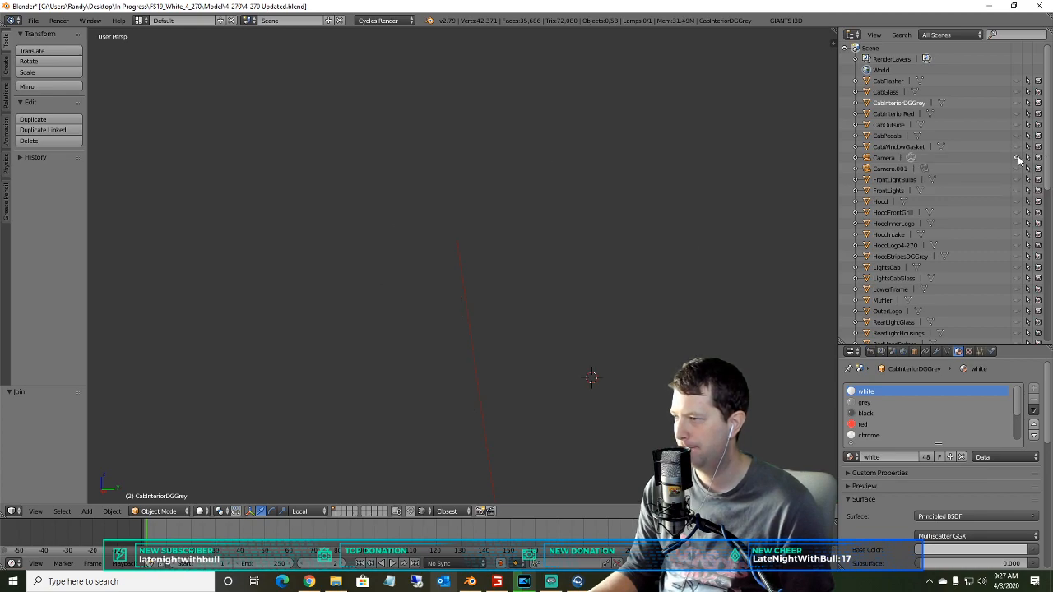
- Delete the two camera objects, Camera and Camera.001, from the scene
left_click(893, 158)
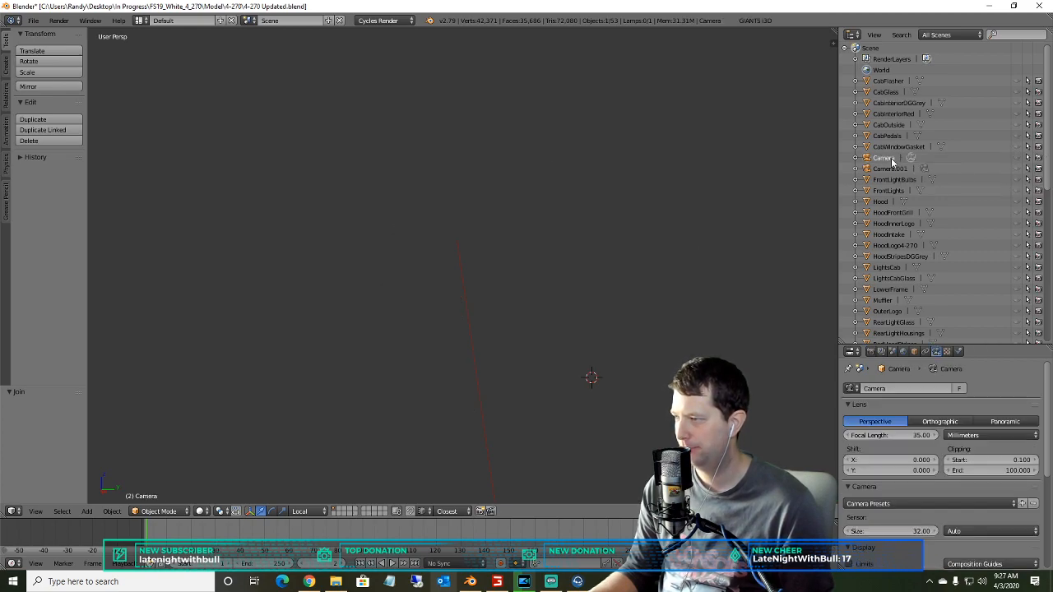
right_click(893, 158)
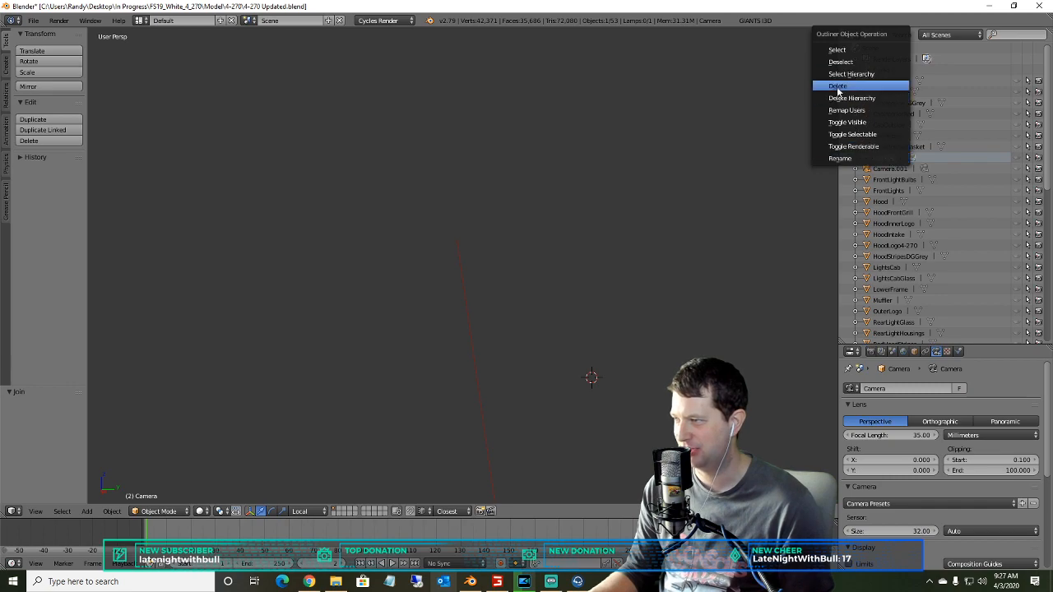
left_click(863, 85)
right_click(888, 157)
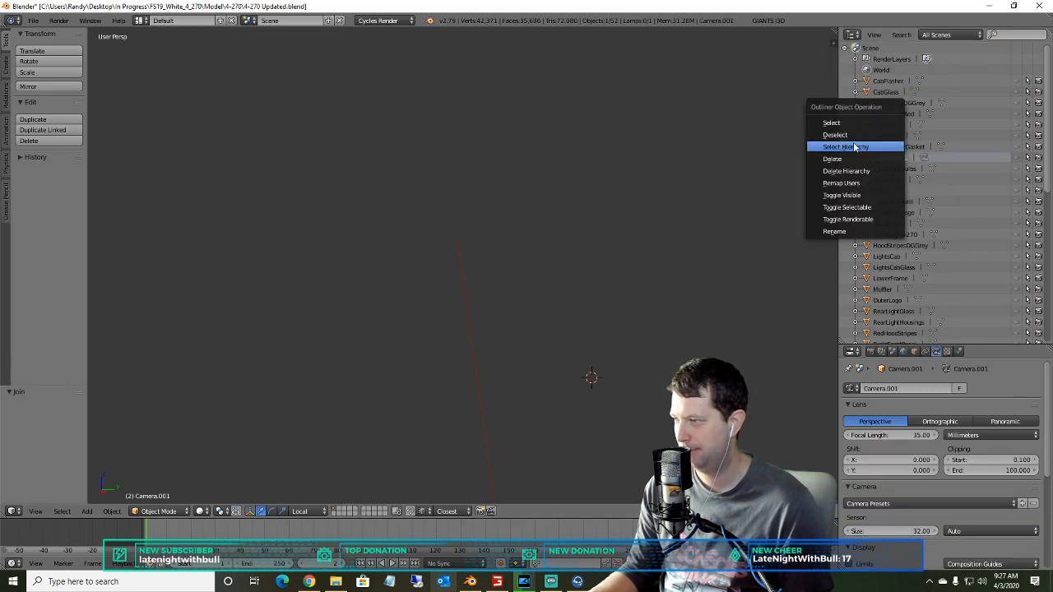
left_click(882, 156)
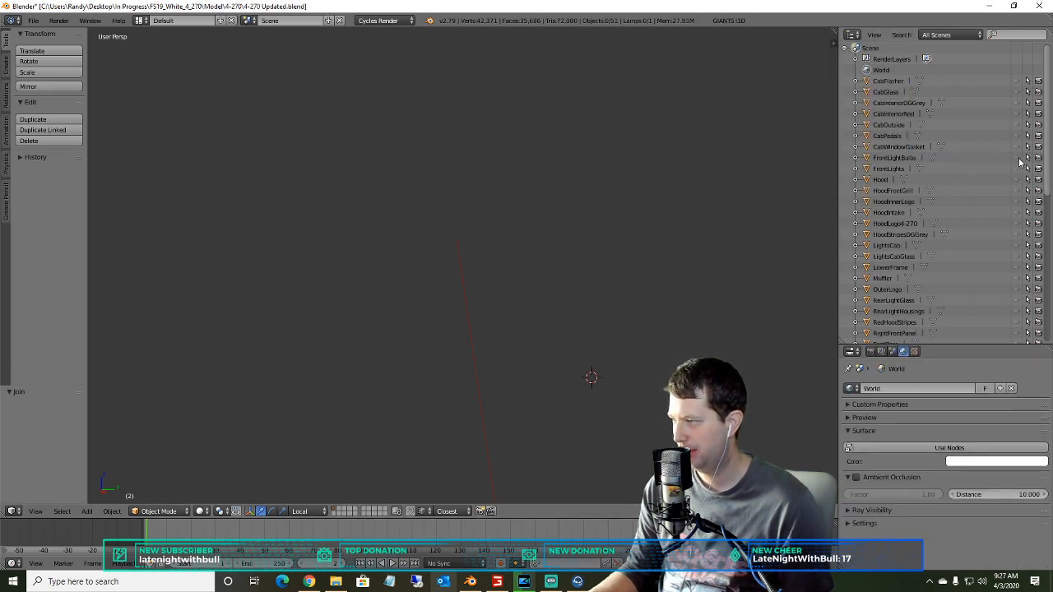
- Unhide FrontLights and compare it with the bulbs in FrontLightBulbs, leaving only FrontLights visible
scroll(436, 224, "down", 5)
scroll(436, 222, "down", 2)
scroll(440, 223, "up", 1)
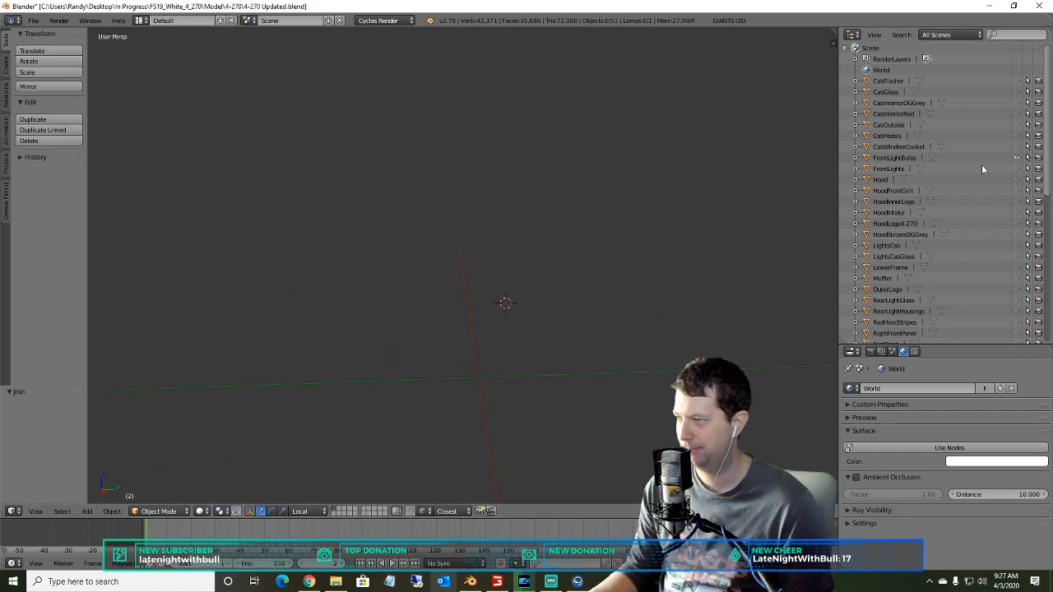
left_click(1016, 168)
scroll(415, 312, "up", 2)
middle_click_drag(281, 381, 417, 304)
scroll(411, 302, "up", 8)
scroll(463, 277, "down", 6)
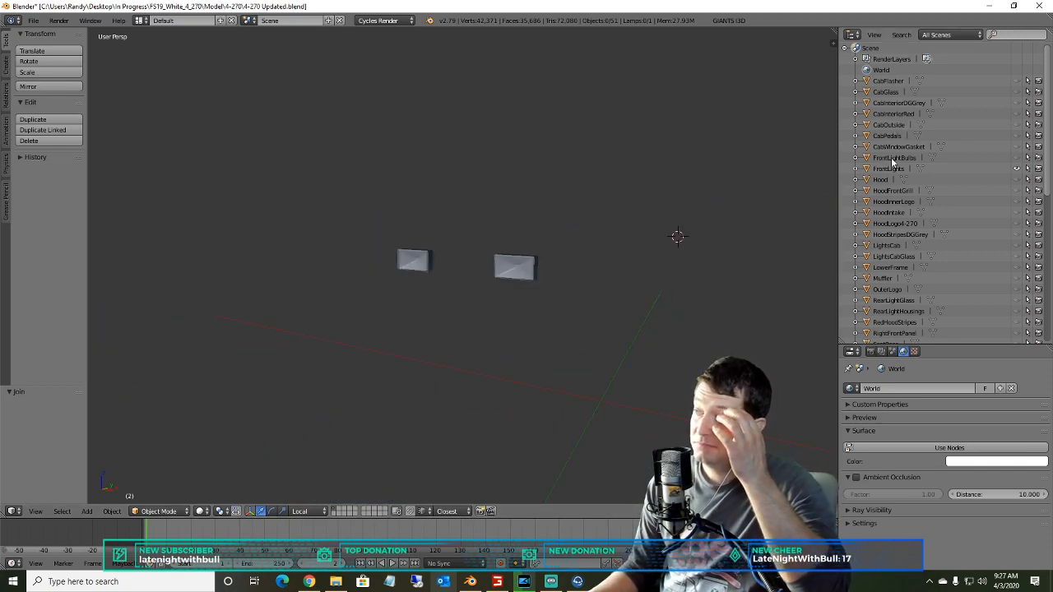
scroll(617, 275, "up", 3)
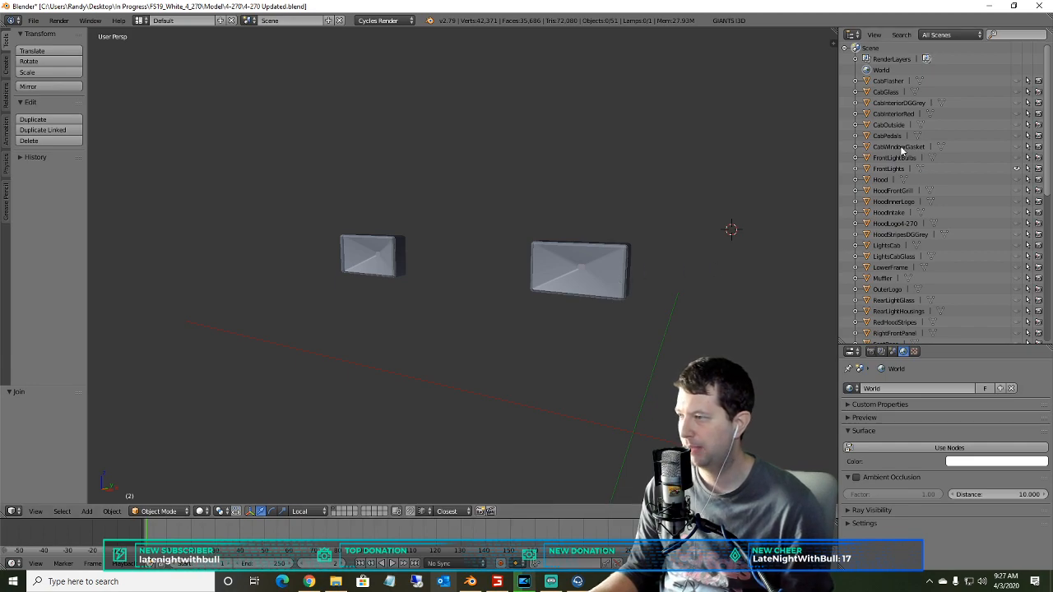
left_click(1018, 162)
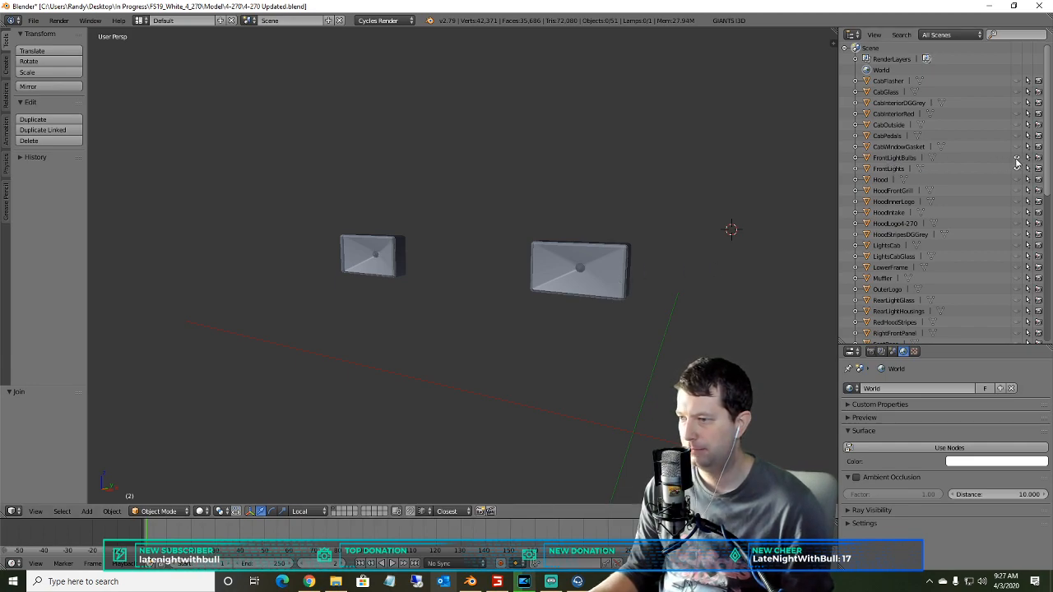
left_click(1018, 162)
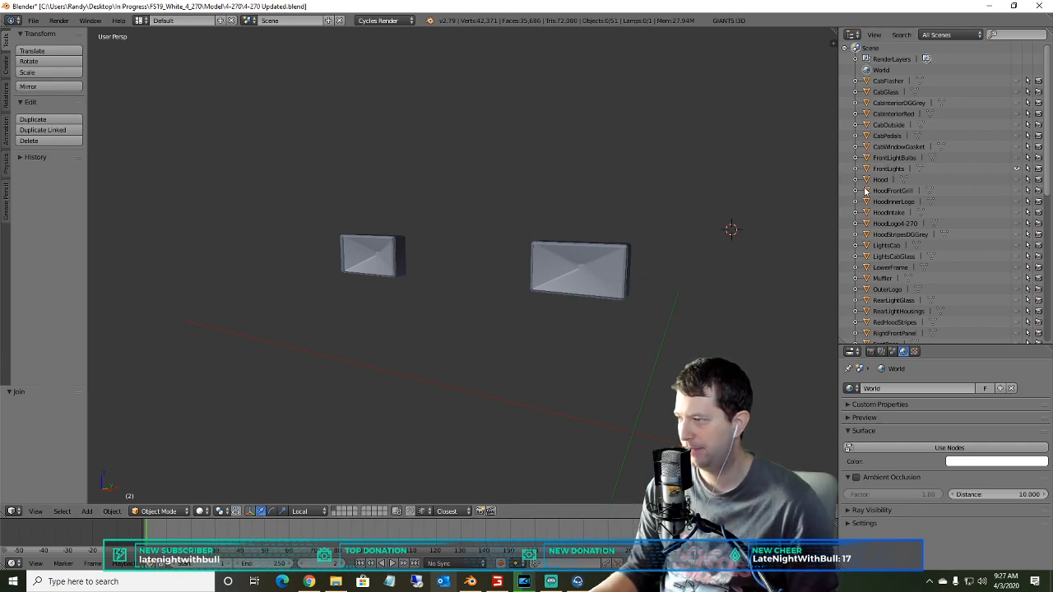
- Select FrontLights and examine the lens edges and housings up close from several angles
left_click(882, 170)
scroll(638, 265, "up", 3)
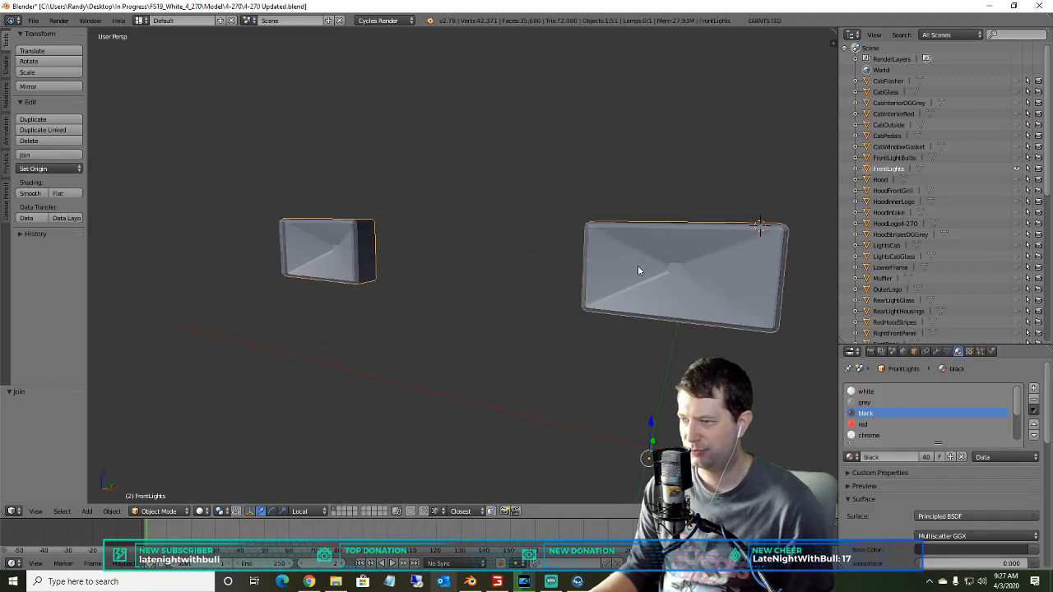
middle_click_drag(627, 271, 402, 409)
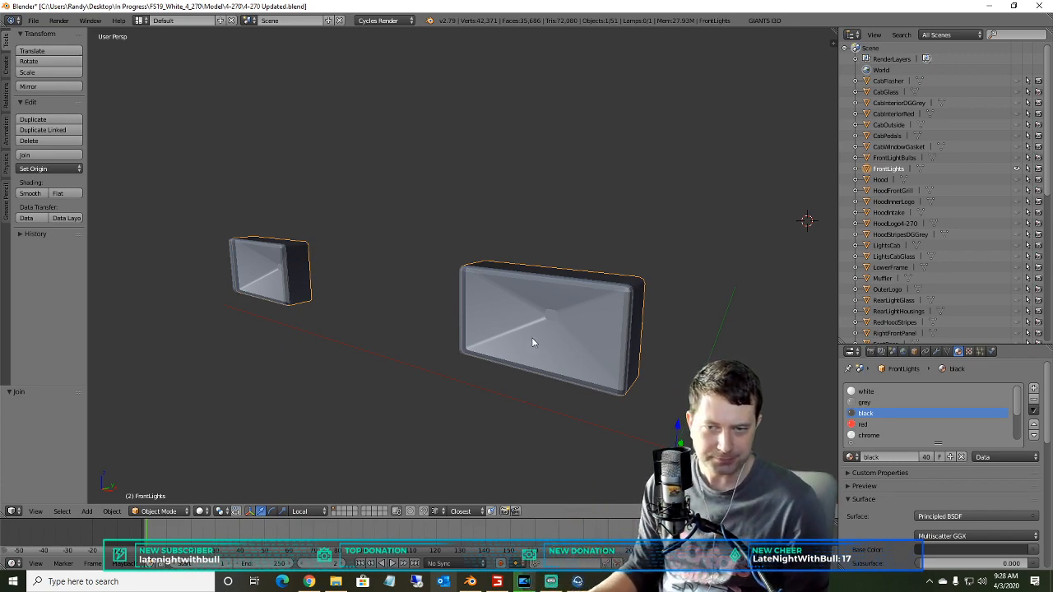
scroll(472, 337, "up", 4)
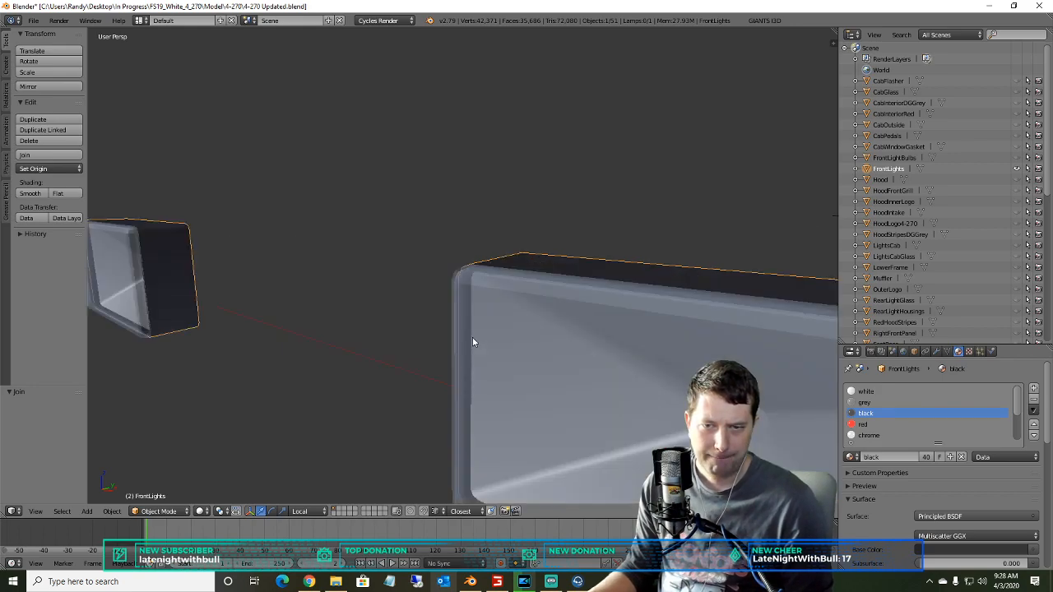
scroll(473, 342, "down", 6)
scroll(420, 324, "up", 3)
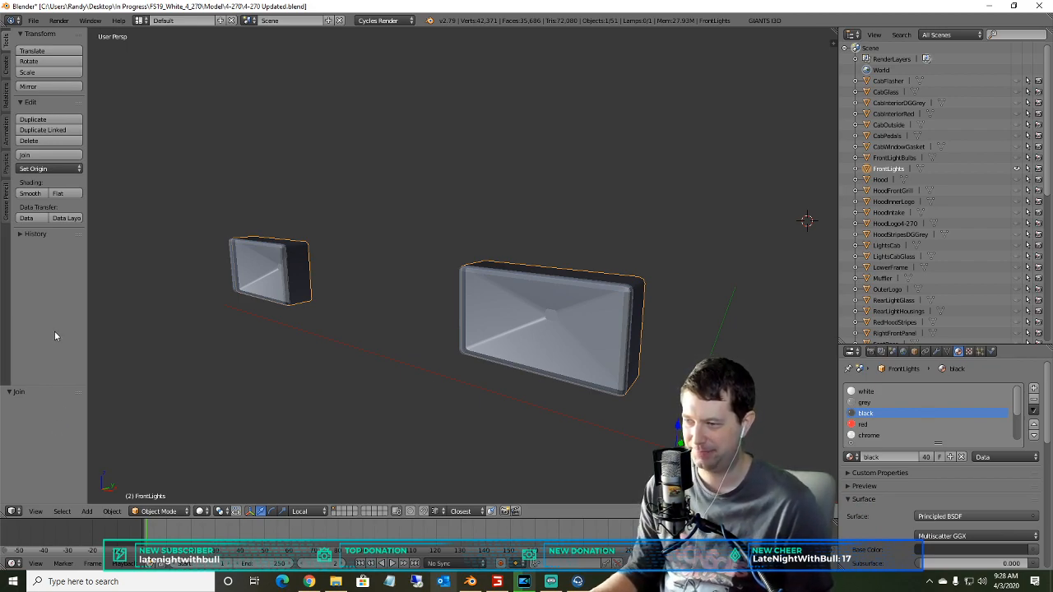
middle_click_drag(252, 310, 234, 314)
middle_click_drag(239, 313, 267, 299)
scroll(431, 375, "up", 3)
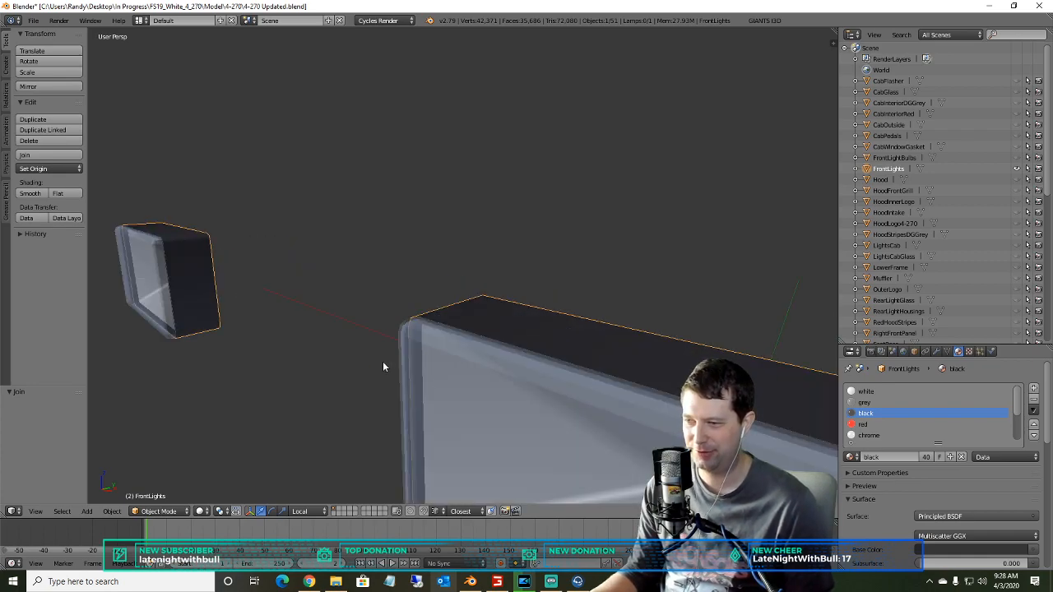
scroll(378, 361, "down", 3)
middle_click_drag(373, 362, 277, 360)
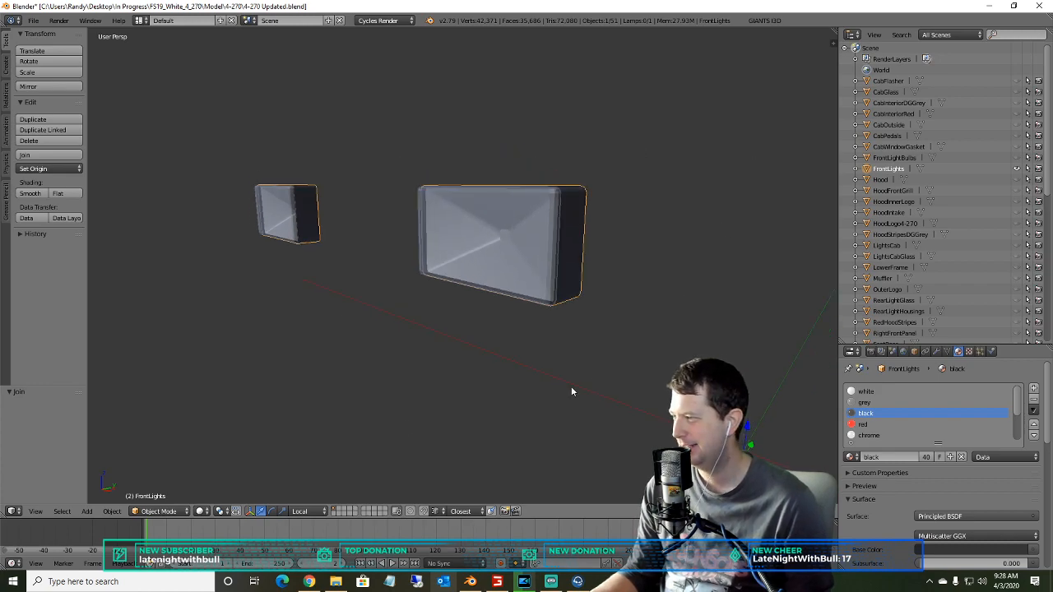
- Separate the glass lens pieces of both front lights from FrontLights by selection into their own object
left_click(159, 511)
left_click(164, 482)
scroll(342, 300, "up", 5)
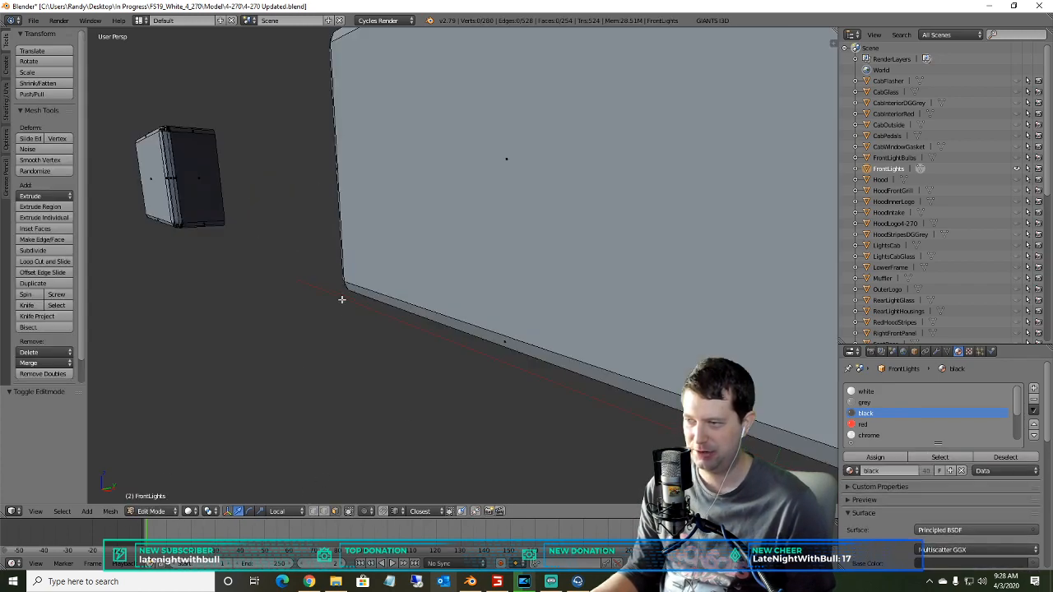
scroll(403, 257, "down", 5)
right_click(453, 229)
scroll(476, 220, "up", 5)
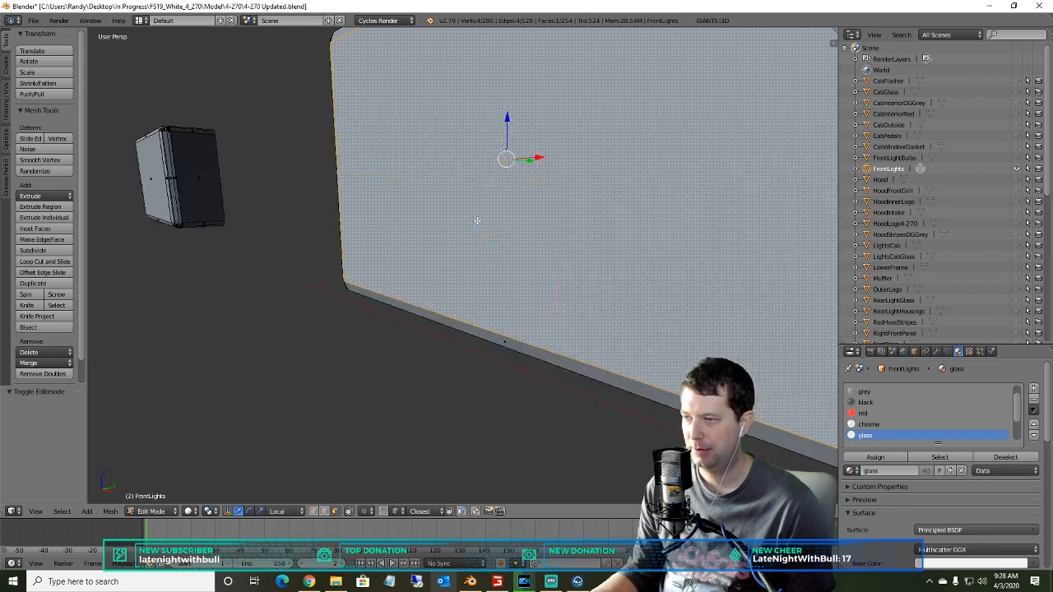
scroll(469, 225, "down", 5)
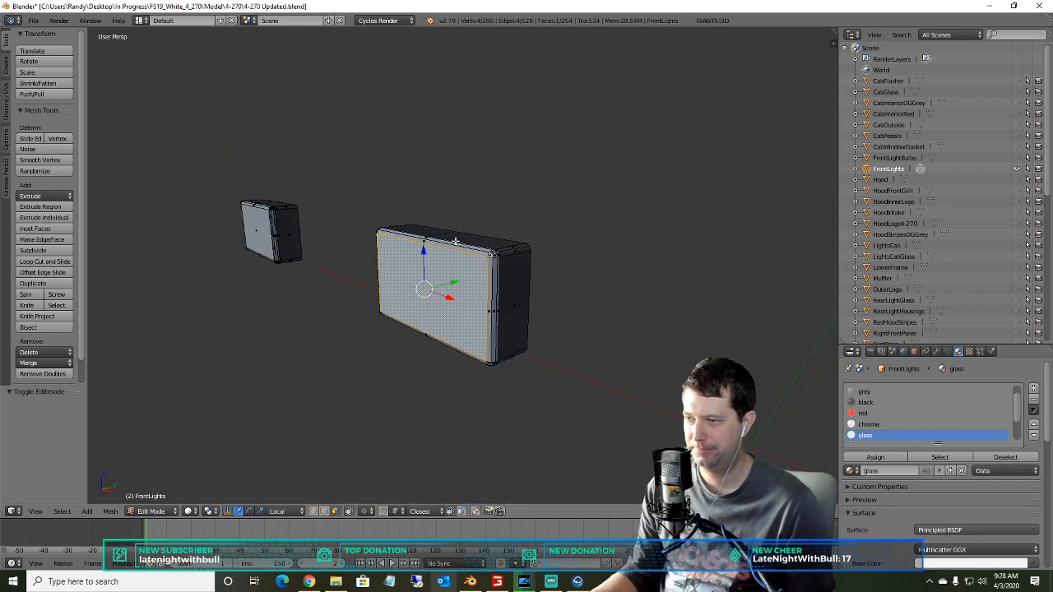
key("ctrl+l")
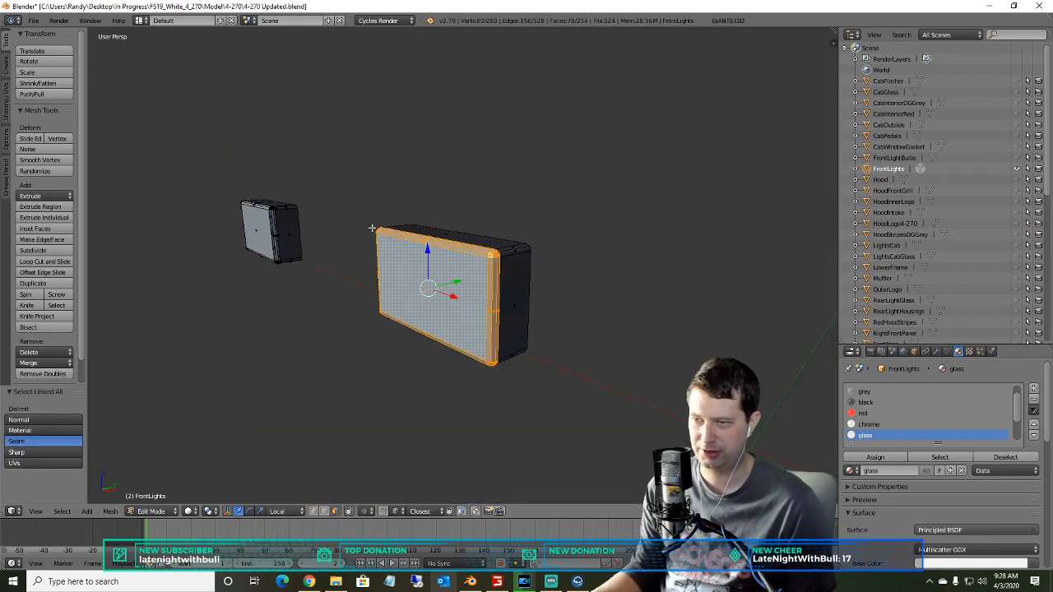
right_click(256, 235, "shift")
key("ctrl+l")
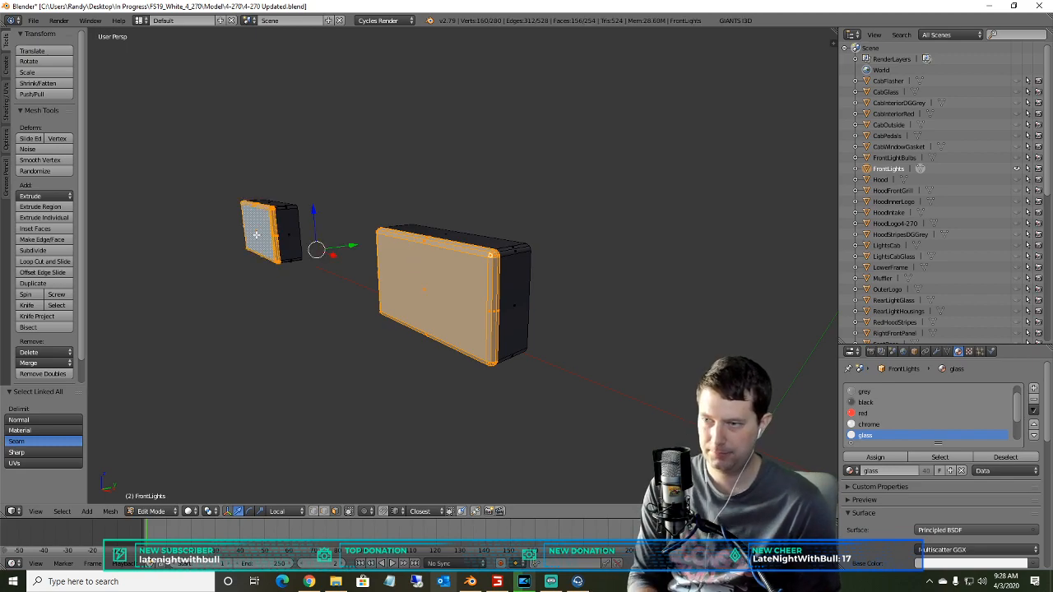
key("p")
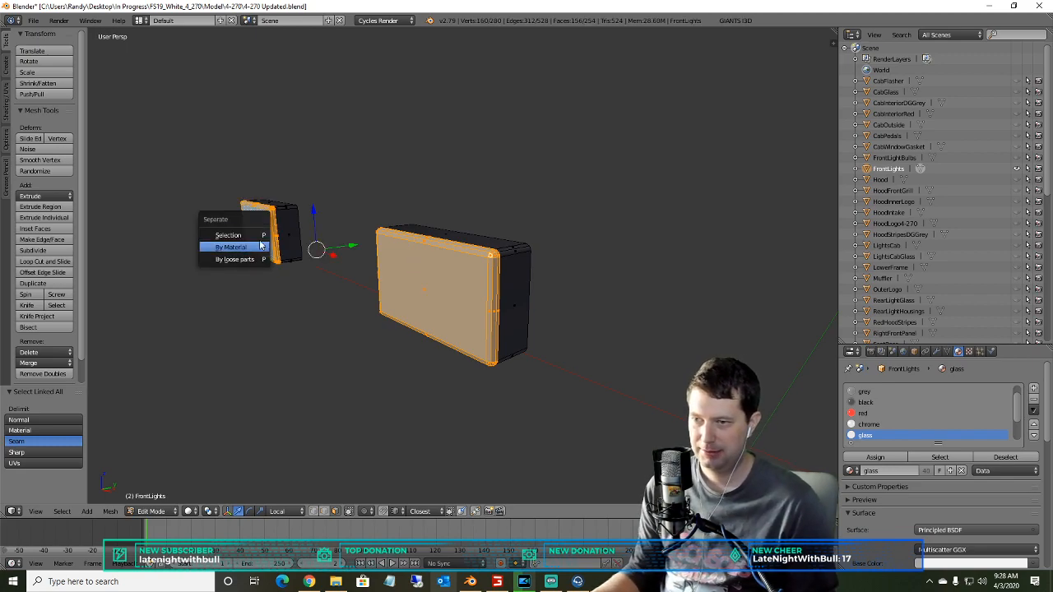
left_click(254, 236)
- Rename the separated lens object as FrontLightsGlass
left_click(905, 180)
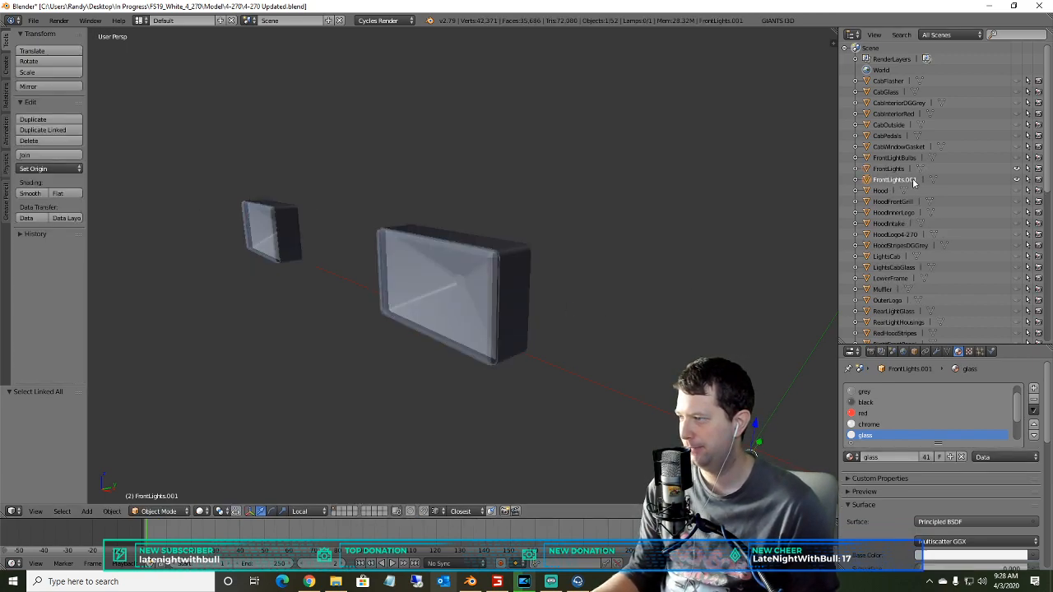
right_click(904, 181)
left_click(855, 254)
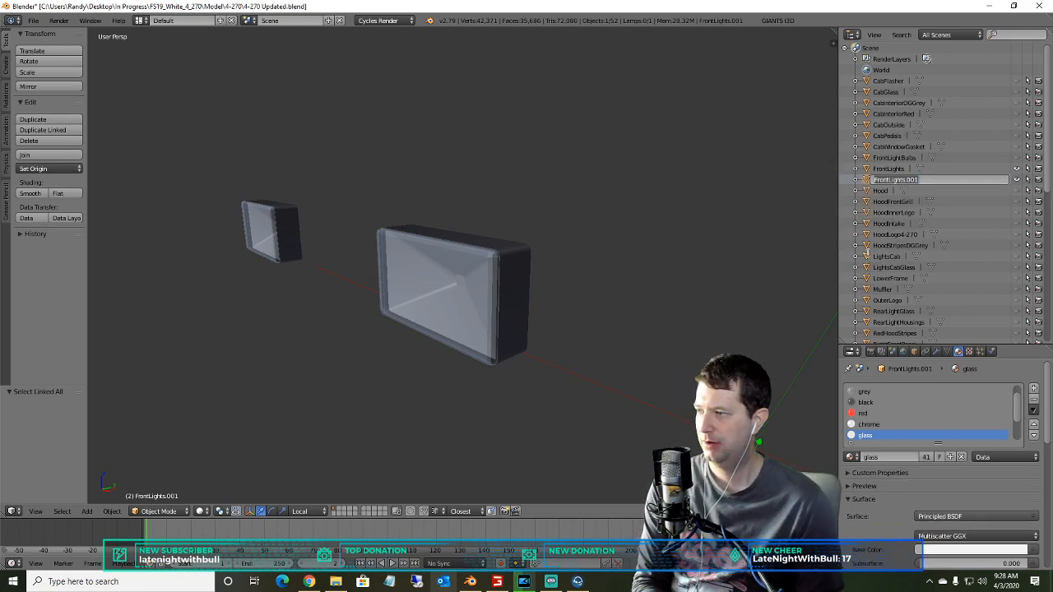
type("F")
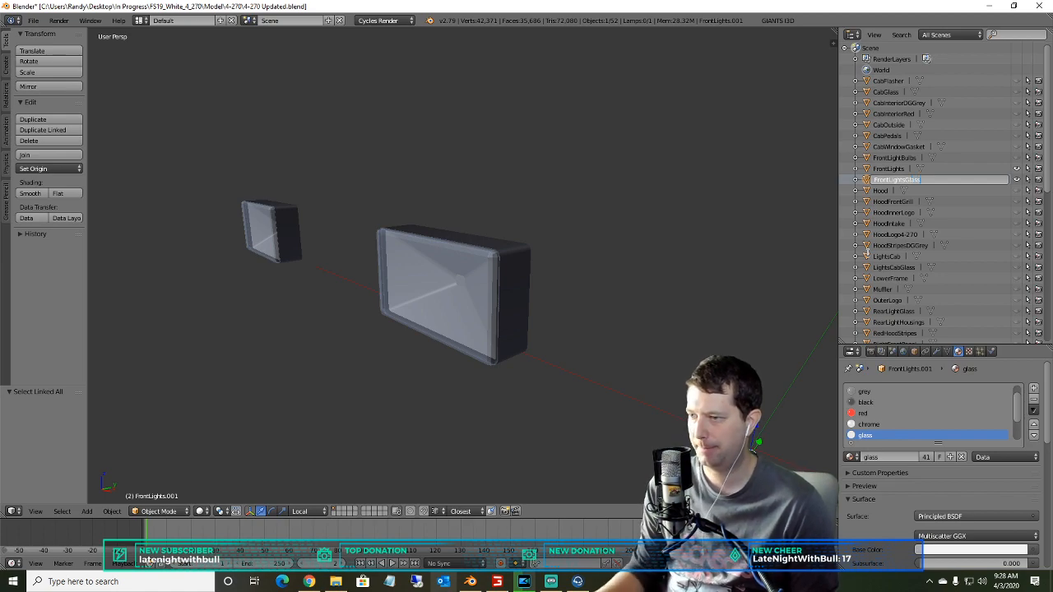
- Hide FrontLightsGlass and open FrontLights in Edit Mode
left_click(893, 158)
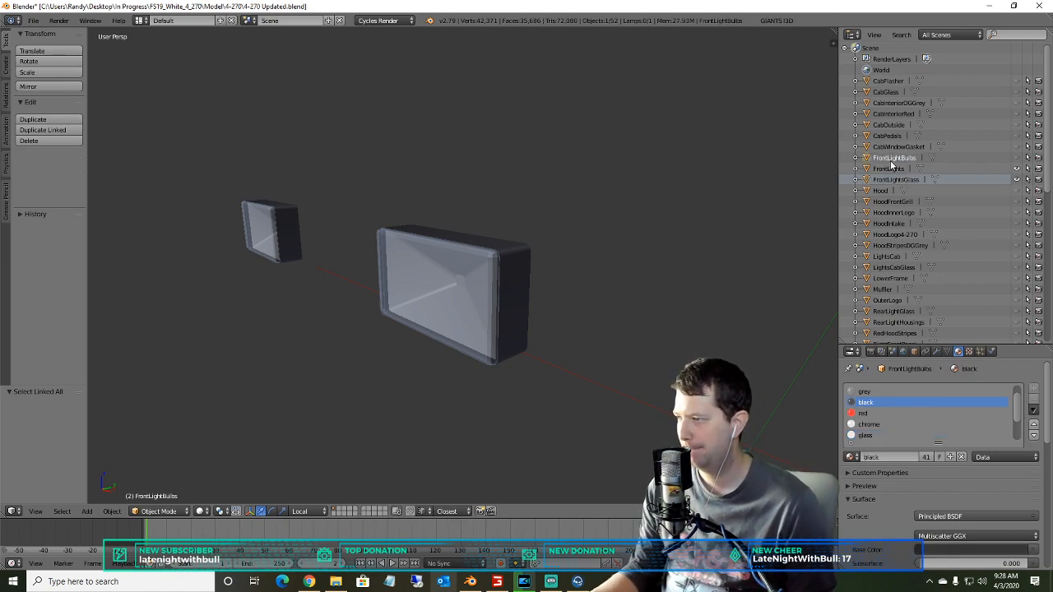
left_click(890, 168)
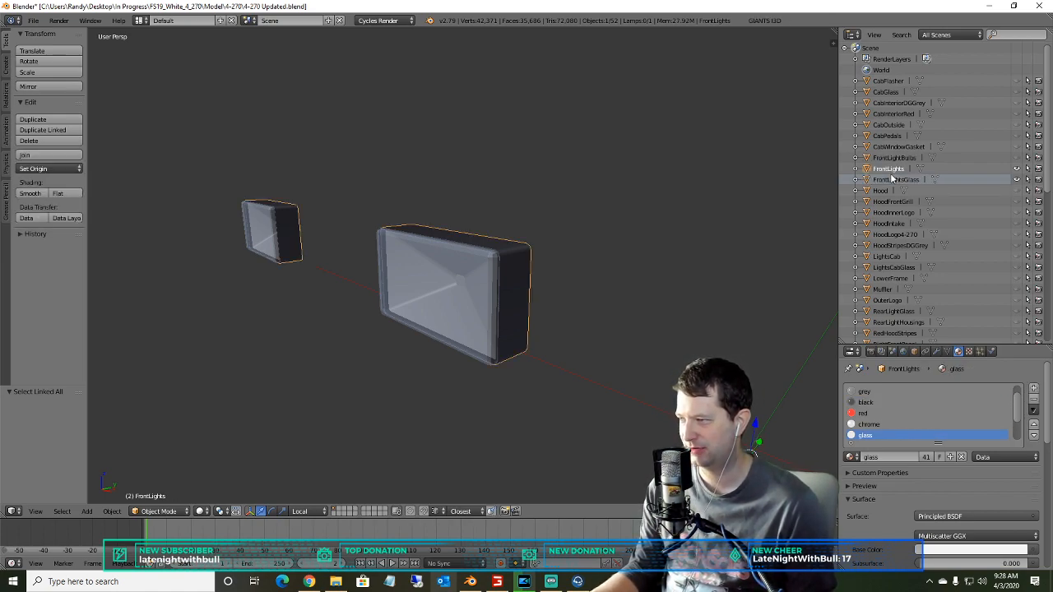
left_click(893, 179)
left_click(890, 170)
middle_click_drag(555, 338, 507, 345)
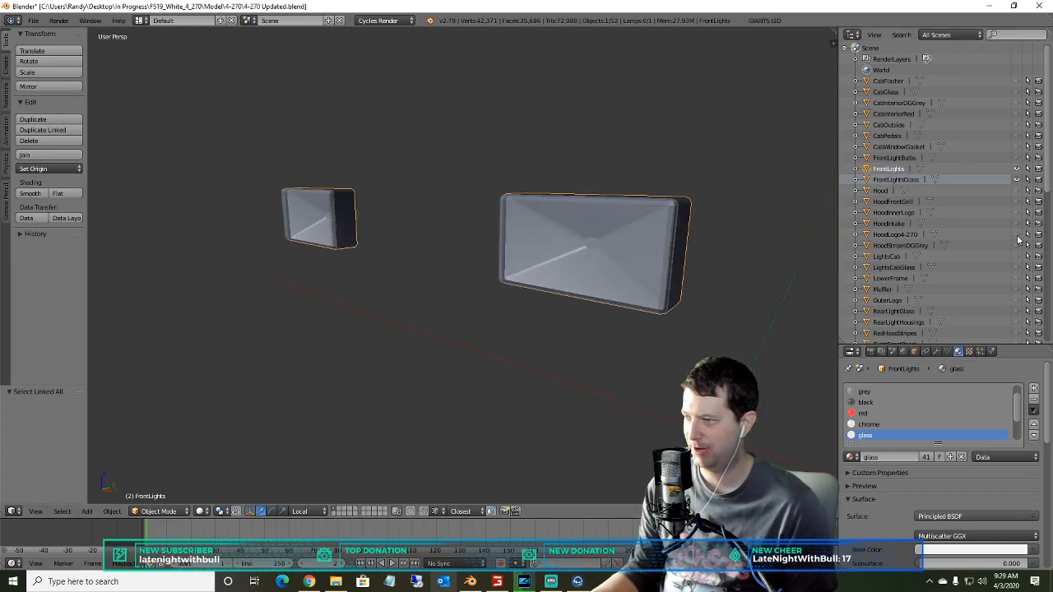
left_click(1017, 180)
scroll(699, 253, "up", 3)
scroll(668, 260, "down", 3)
middle_click_drag(664, 259, 634, 243)
scroll(633, 244, "up", 4)
scroll(607, 252, "down", 4)
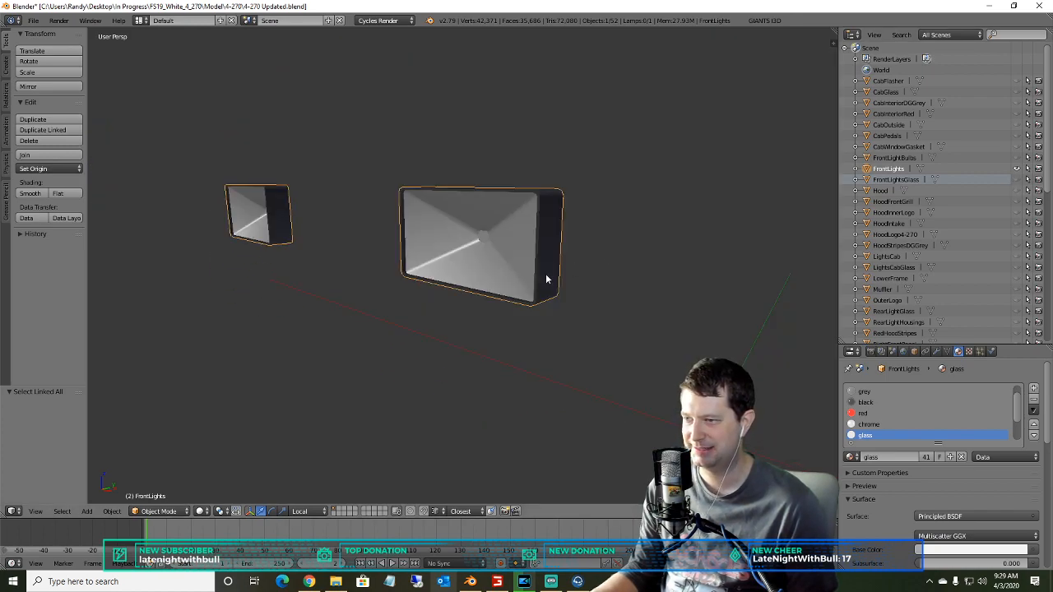
left_click(152, 510)
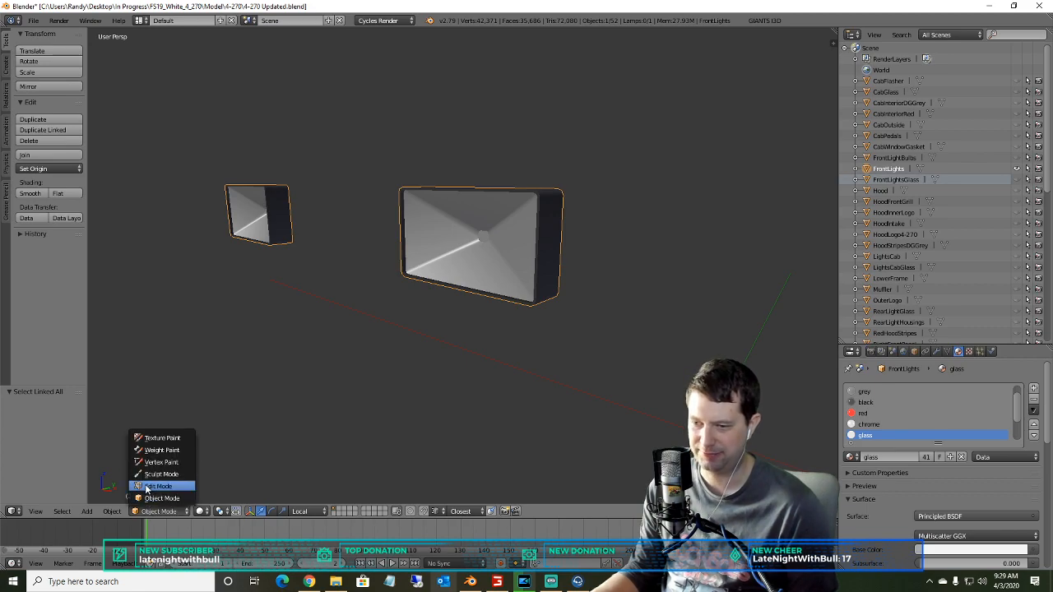
left_click(156, 486)
- Try to pick out the chrome reflector of the nearer front light by selecting its linked faces
right_click(441, 237)
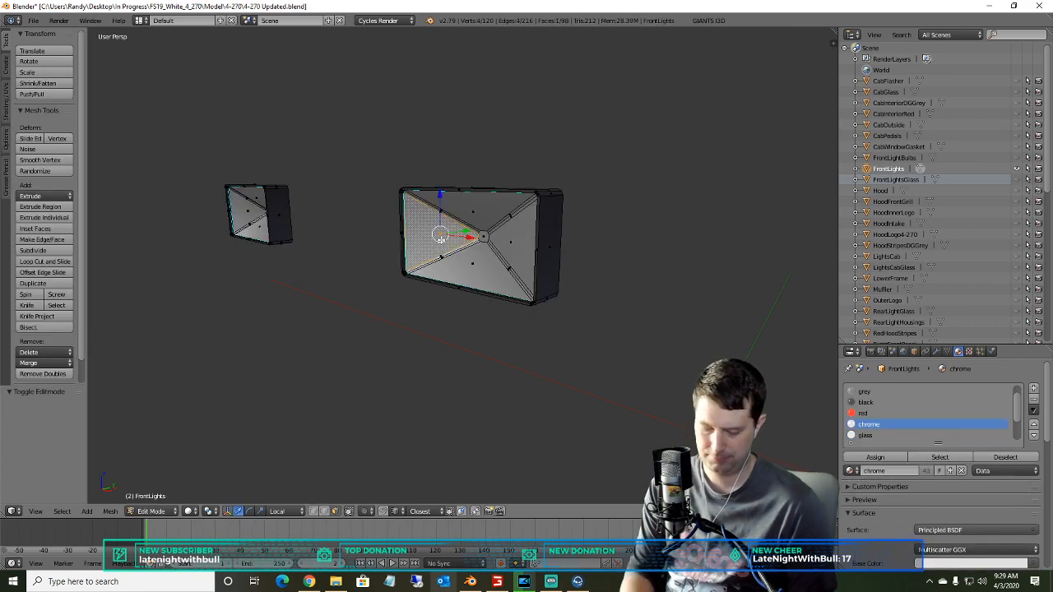
key("ctrl+l")
scroll(444, 230, "up", 5)
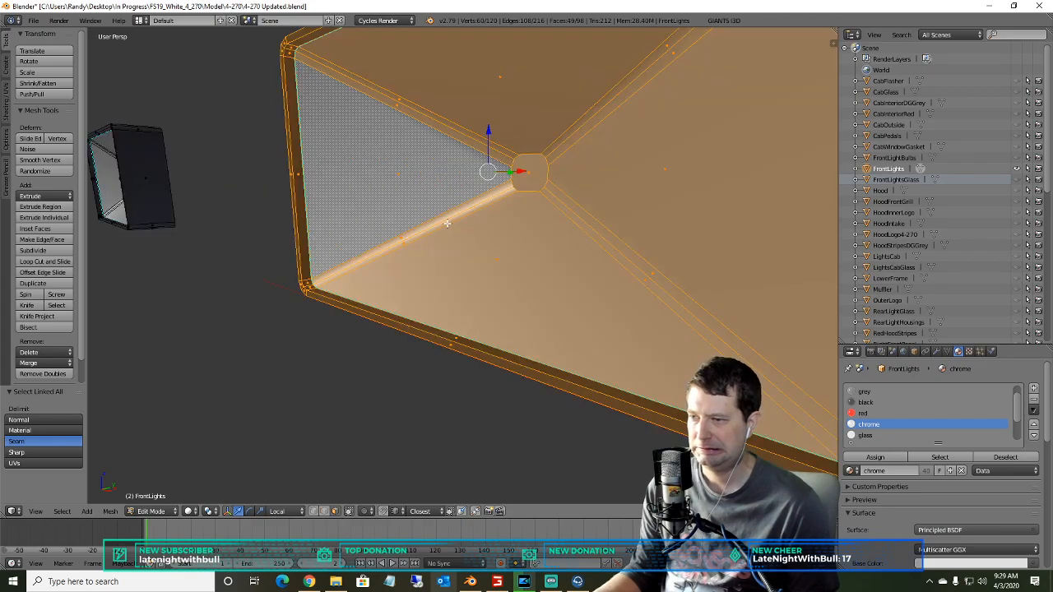
scroll(436, 225, "up", 2)
scroll(425, 233, "down", 6)
scroll(437, 238, "up", 6)
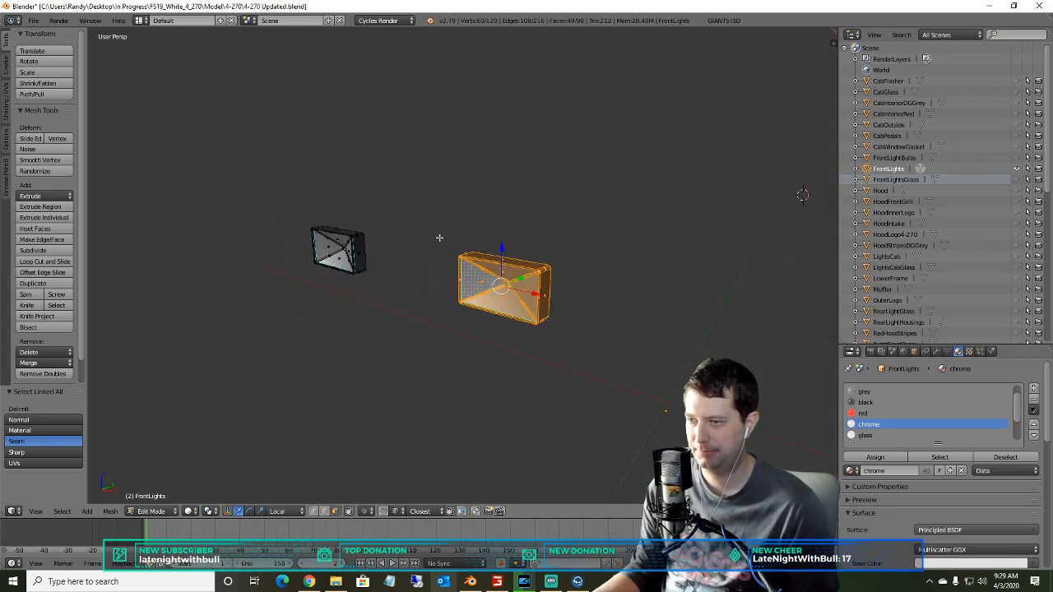
scroll(445, 236, "down", 4)
scroll(445, 236, "up", 4)
scroll(345, 189, "down", 2)
scroll(363, 201, "down", 4)
scroll(399, 218, "up", 6)
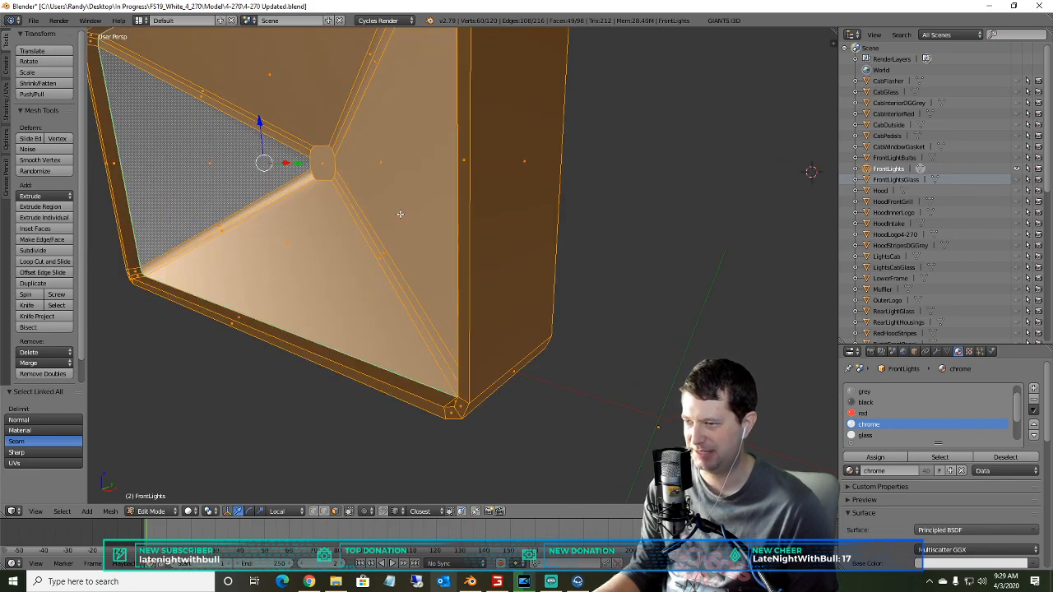
key("a")
right_click(326, 166)
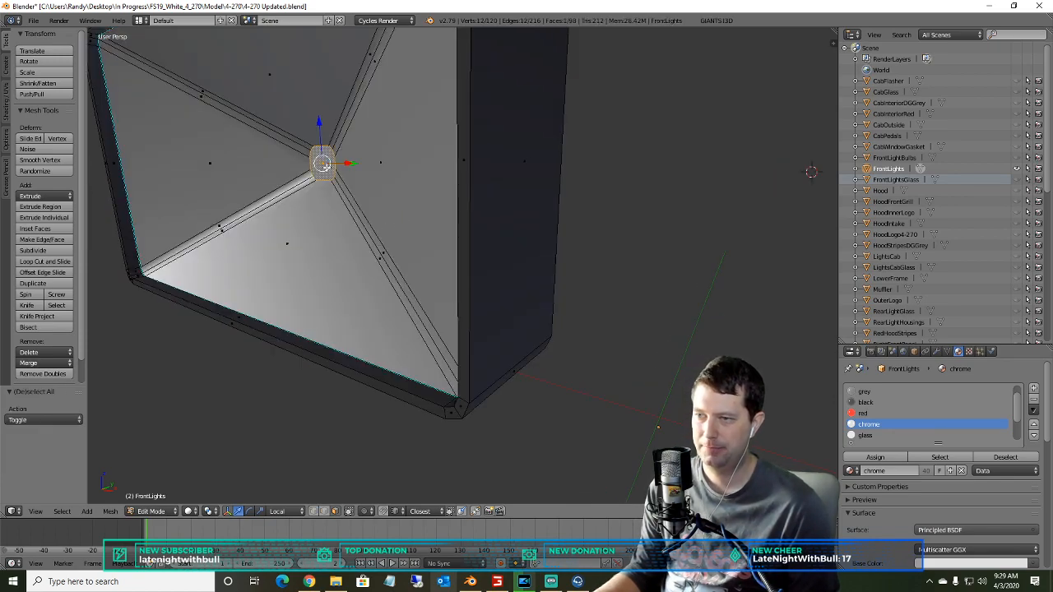
key("ctrl+l")
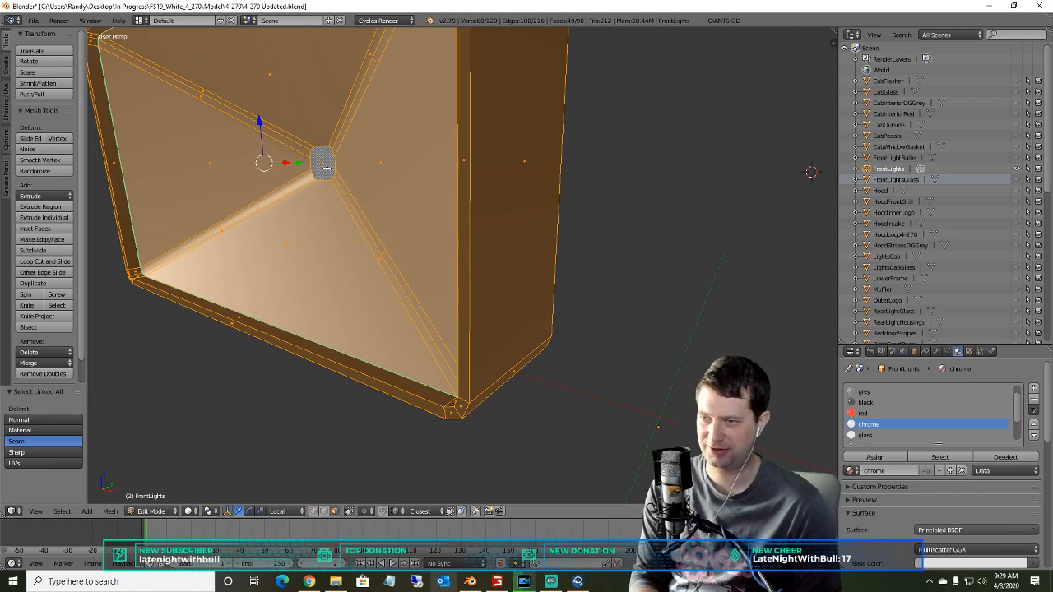
key("a")
- Select all chrome reflector faces inside the nearer front light one by one, including the bevel strips and the small centre face
right_click(289, 252)
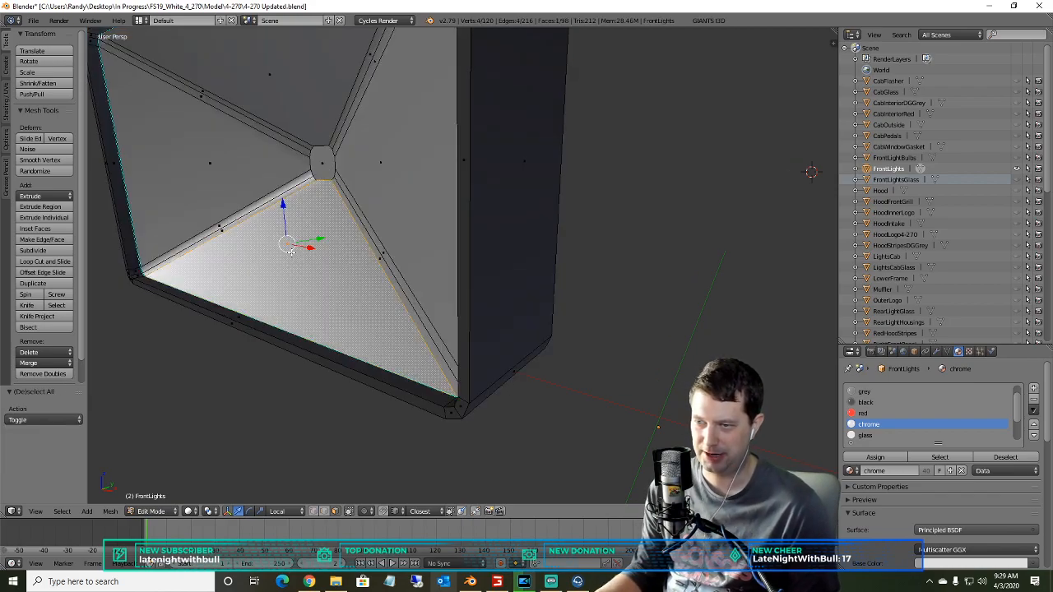
right_click(237, 222, "shift")
right_click(240, 216, "shift")
right_click(217, 196, "shift")
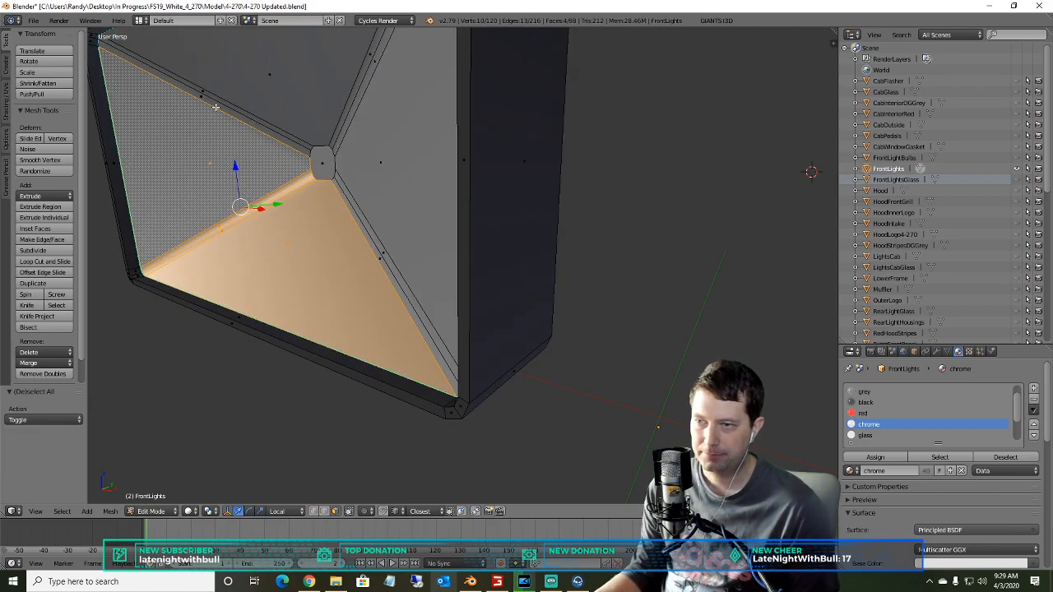
right_click(217, 103, "shift")
right_click(240, 85, "shift")
right_click(360, 78, "shift")
right_click(378, 88, "shift")
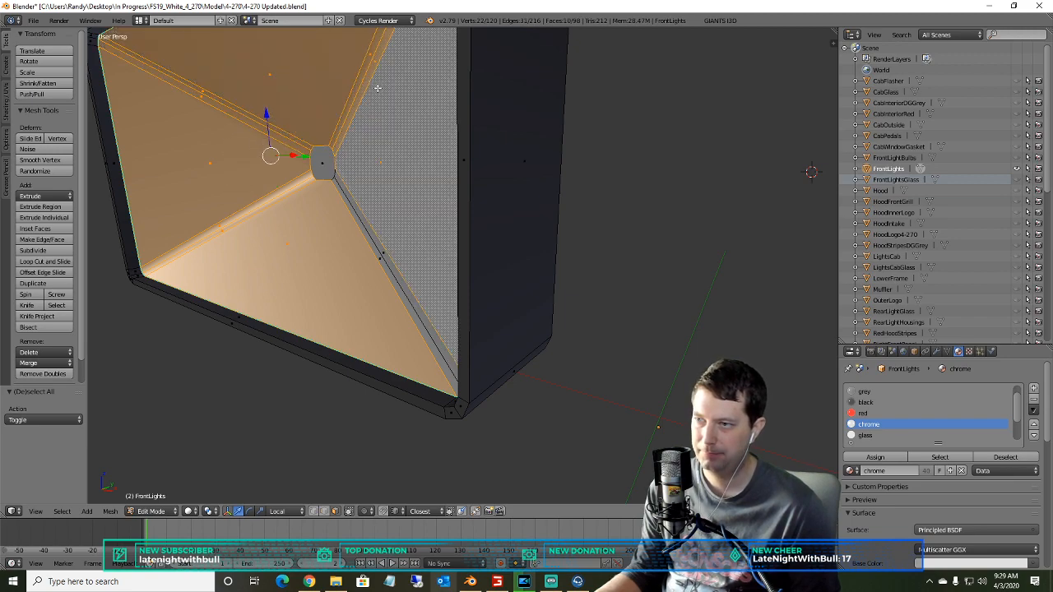
right_click(372, 238, "shift")
right_click(363, 225, "shift")
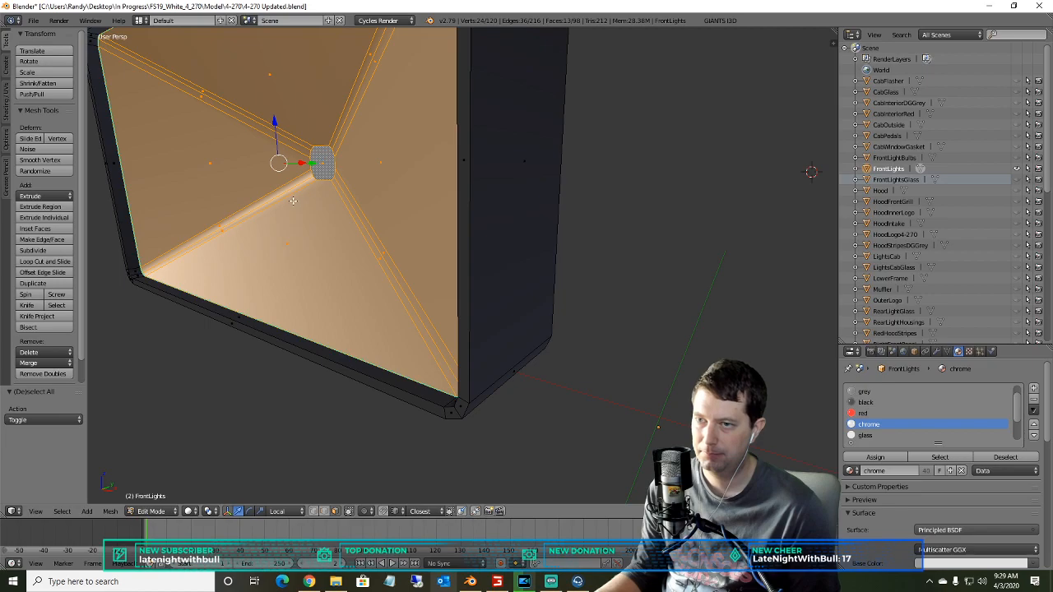
- Add the other front light's chrome reflector faces to the selection, including its bevel strips and small centre face
scroll(294, 201, "down", 6)
middle_click_drag(293, 210, 355, 223)
scroll(362, 220, "up", 4)
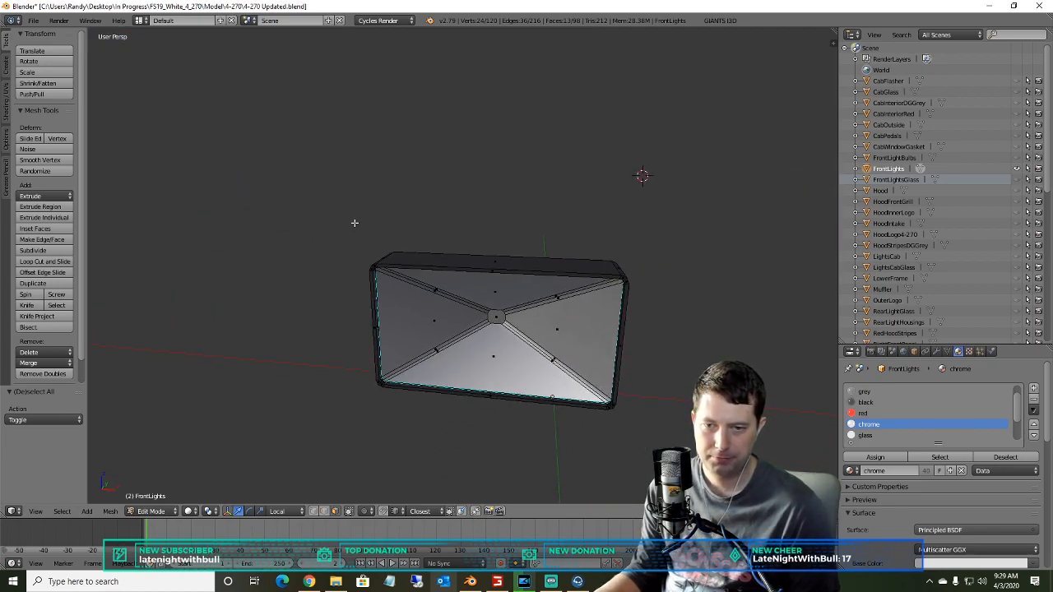
scroll(415, 344, "up", 5)
scroll(408, 335, "down", 5)
middle_click_drag(404, 331, 400, 306)
scroll(436, 258, "up", 5)
scroll(437, 262, "down", 5)
middle_click_drag(437, 263, 427, 276)
right_click(424, 316, "shift")
scroll(400, 326, "up", 5)
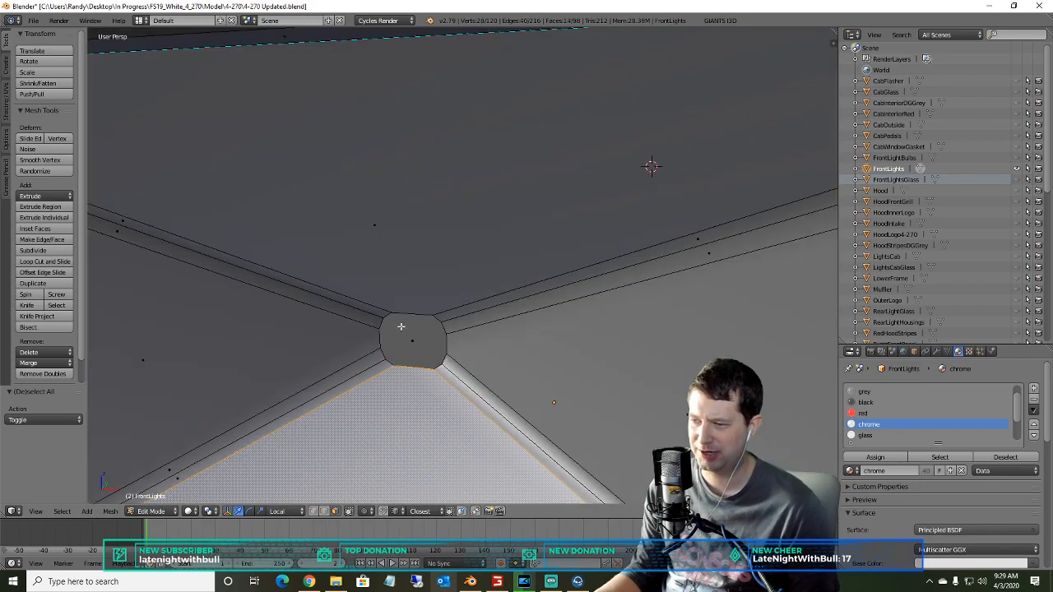
right_click(359, 368, "shift")
right_click(317, 339, "shift")
right_click(333, 303, "shift")
right_click(338, 296, "shift")
right_click(364, 242, "shift")
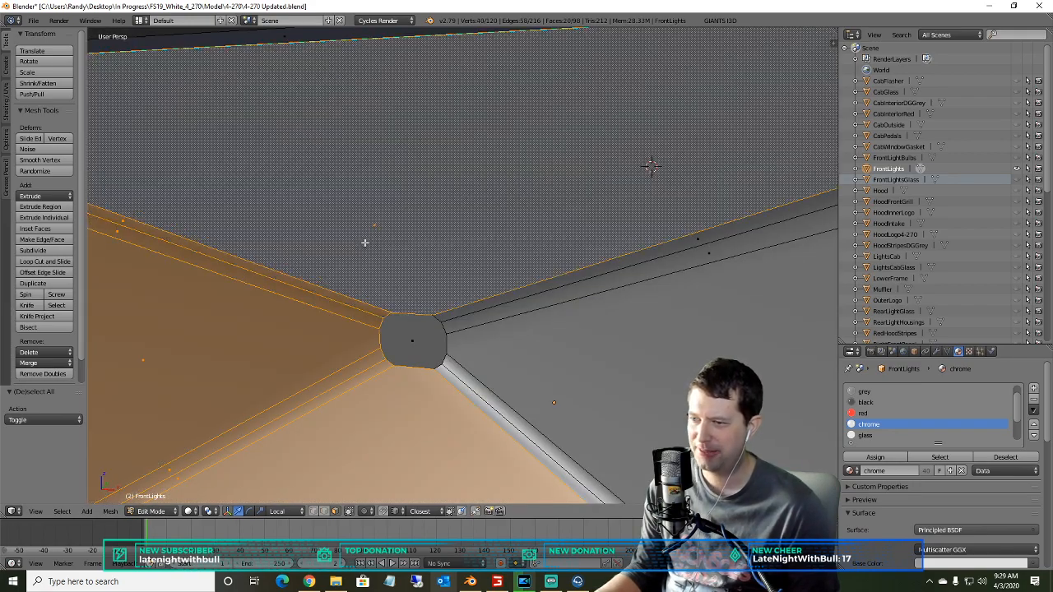
right_click(496, 299, "shift")
right_click(497, 309, "shift")
right_click(504, 344, "shift")
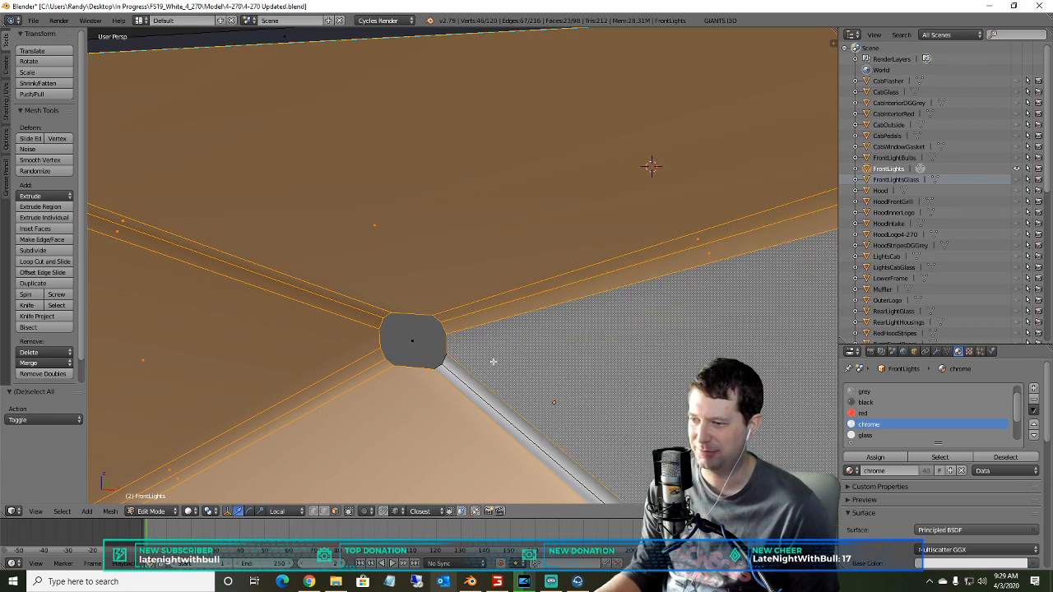
right_click(469, 380, "shift")
right_click(461, 389, "shift")
right_click(404, 350, "shift")
scroll(404, 351, "down", 6)
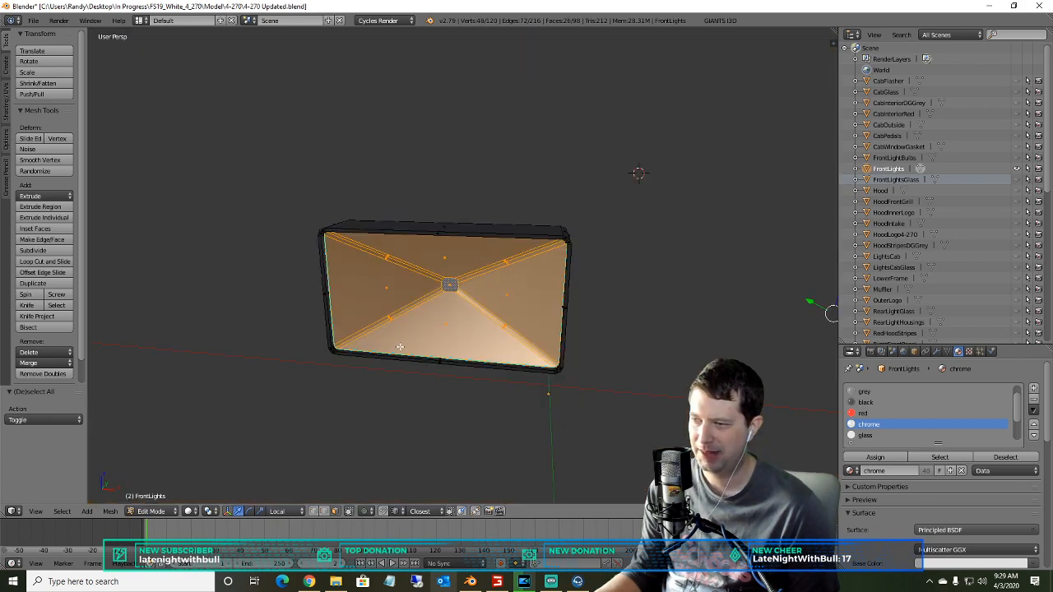
- Separate the selected reflector faces of both front lights into a new object
middle_click_drag(464, 296, 376, 273, "shift")
scroll(375, 273, "down", 1)
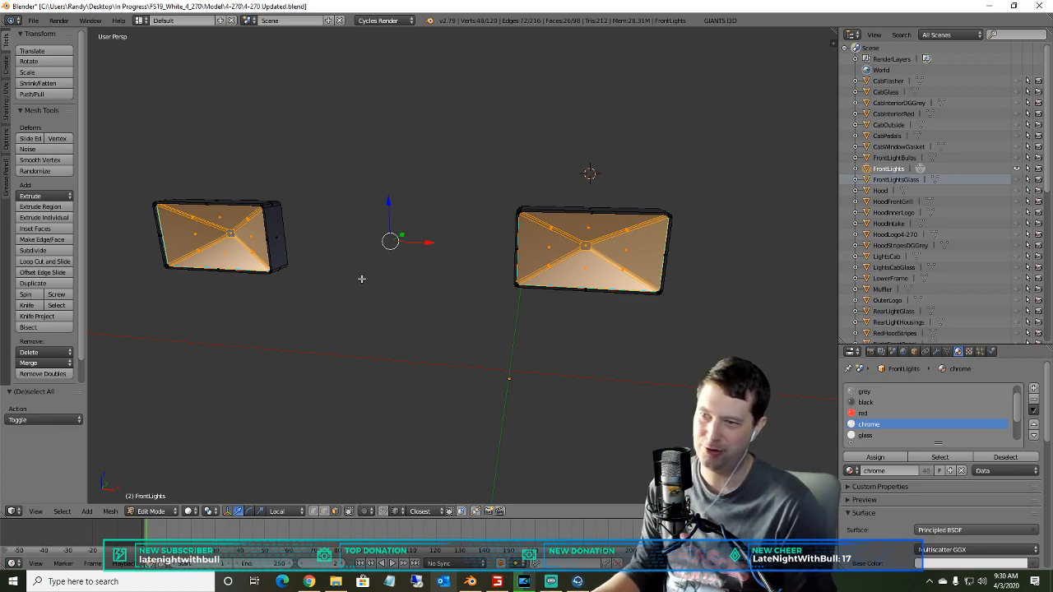
key("p")
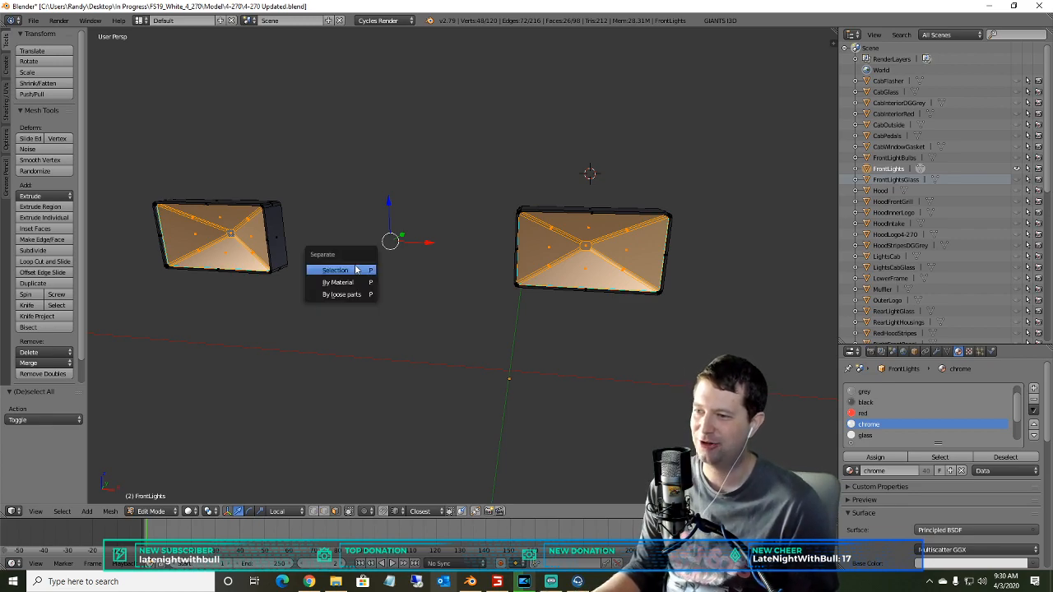
left_click(355, 271)
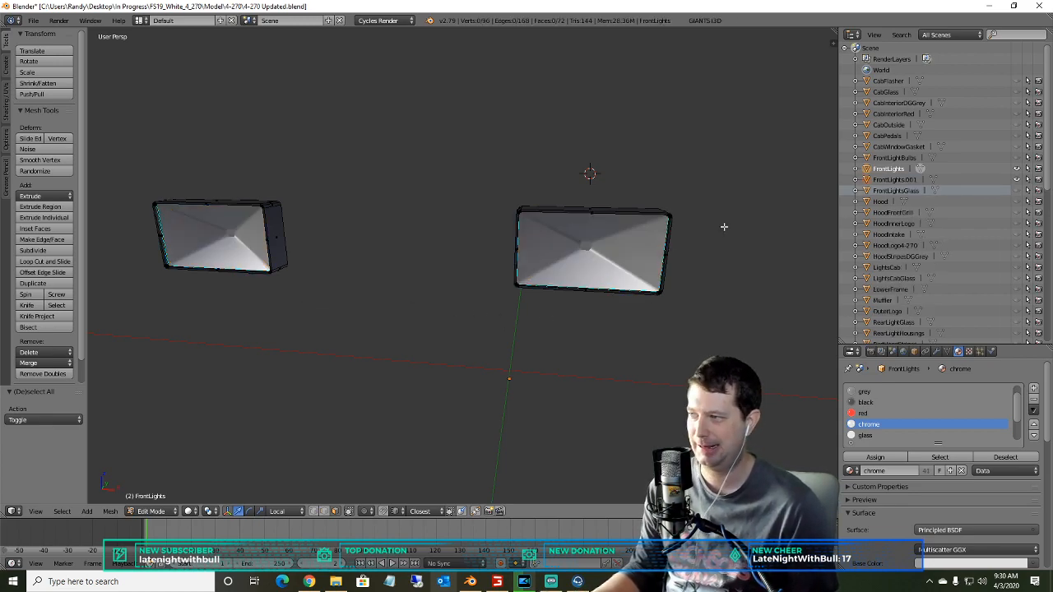
- Leave mesh editing and rename the separated reflector object as FrontLightsReflector
left_click(878, 181)
right_click(878, 182)
left_click(821, 178)
type("Front")
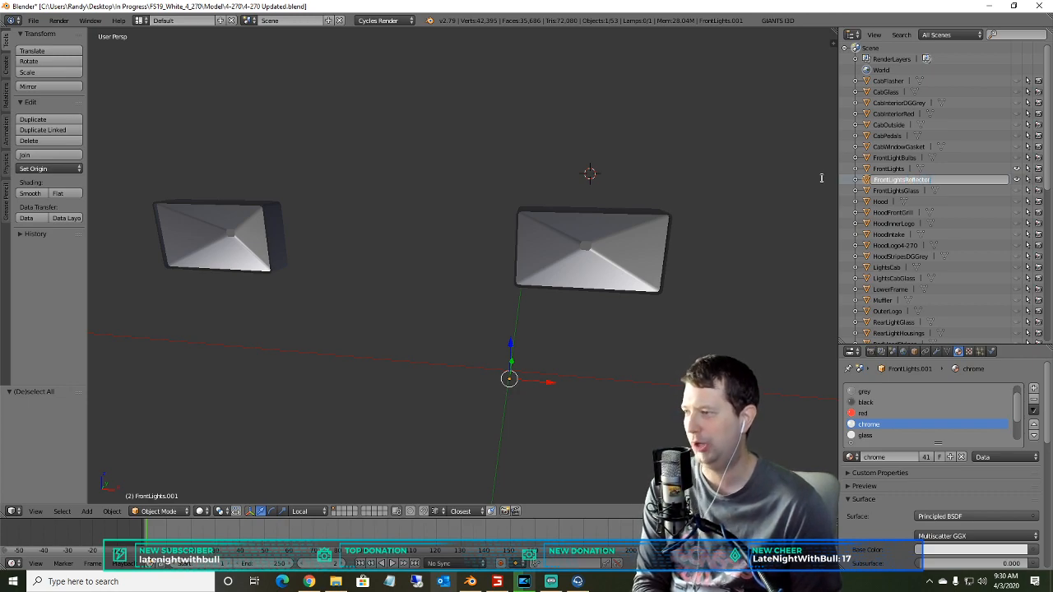
key("Return")
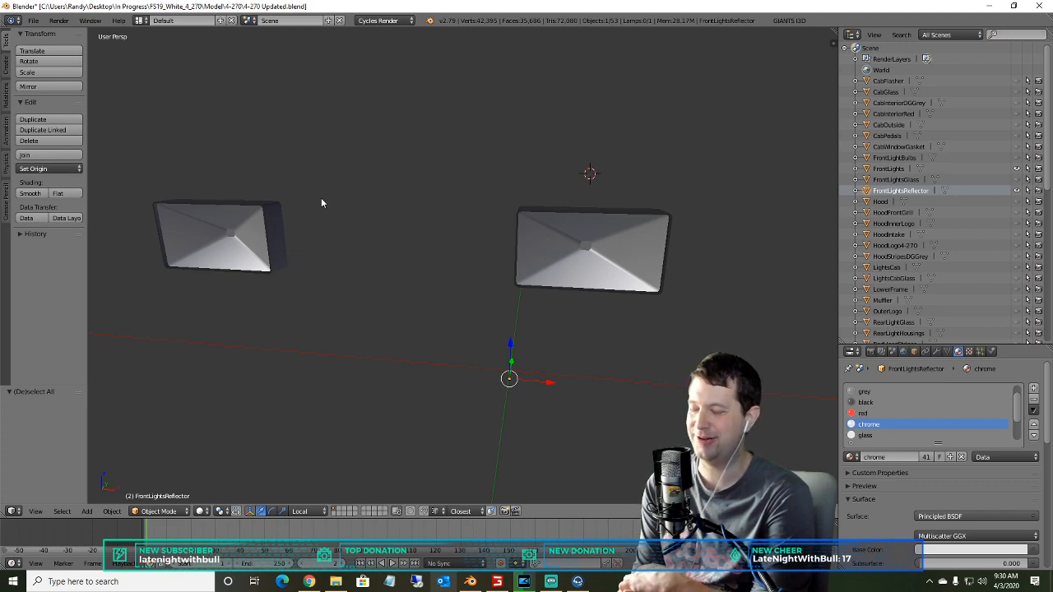
middle_click_drag(222, 203, 567, 244)
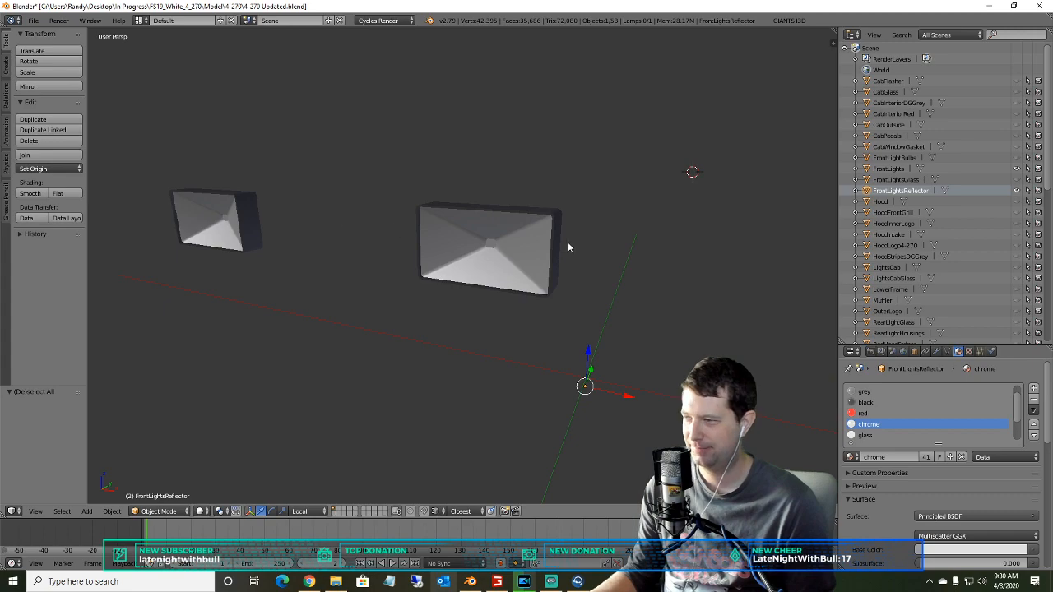
- Hide the FrontLightsReflector and FrontLights objects, inspect the Hood object in the viewport and hide it again
left_click(1016, 190)
left_click(1016, 167)
left_click(881, 202)
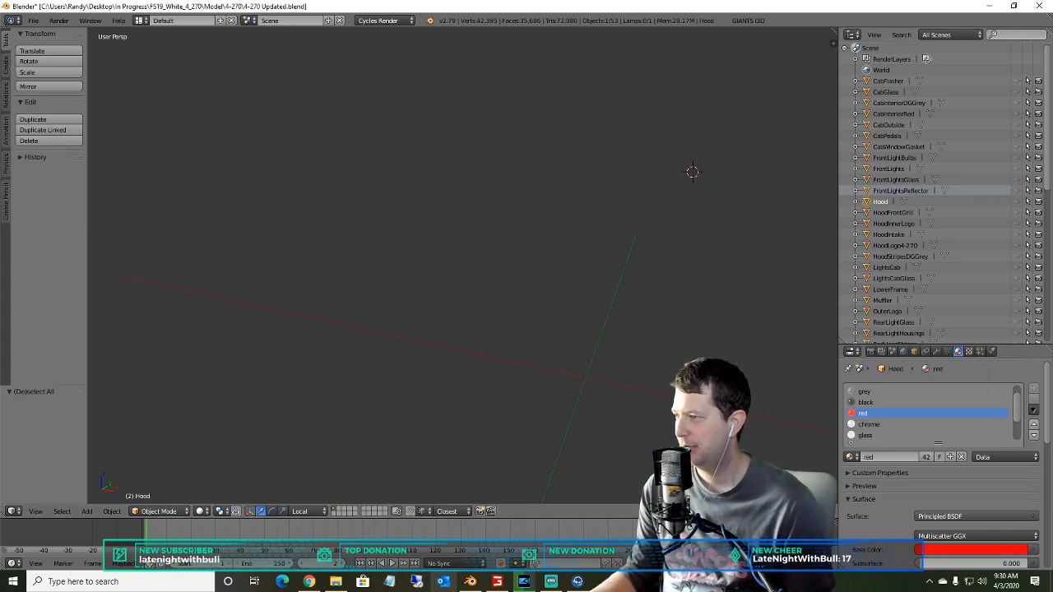
key("KP_Decimal")
middle_click_drag(633, 234, 653, 242)
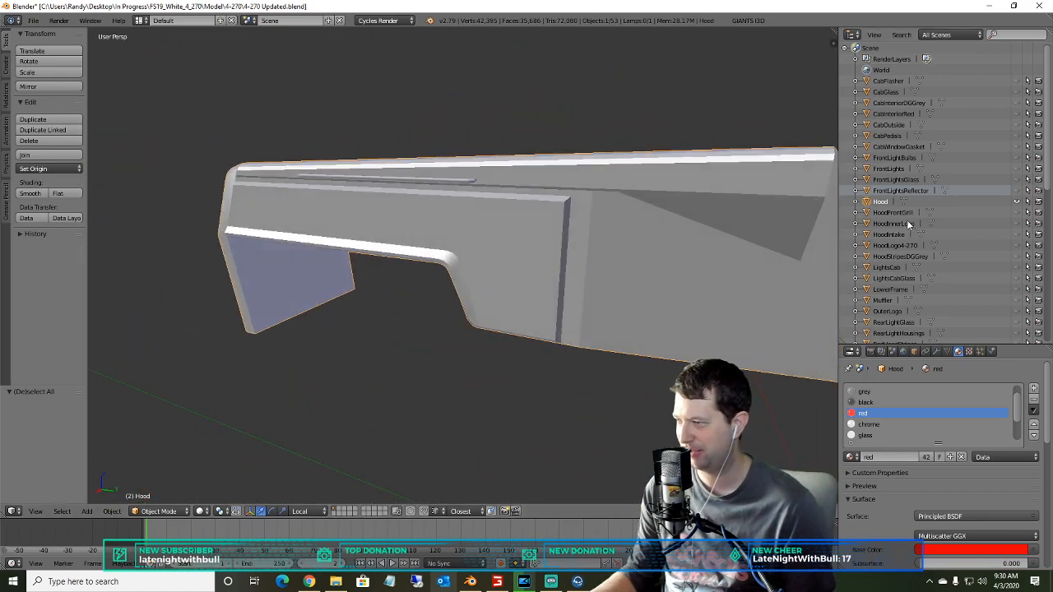
left_click(1017, 202)
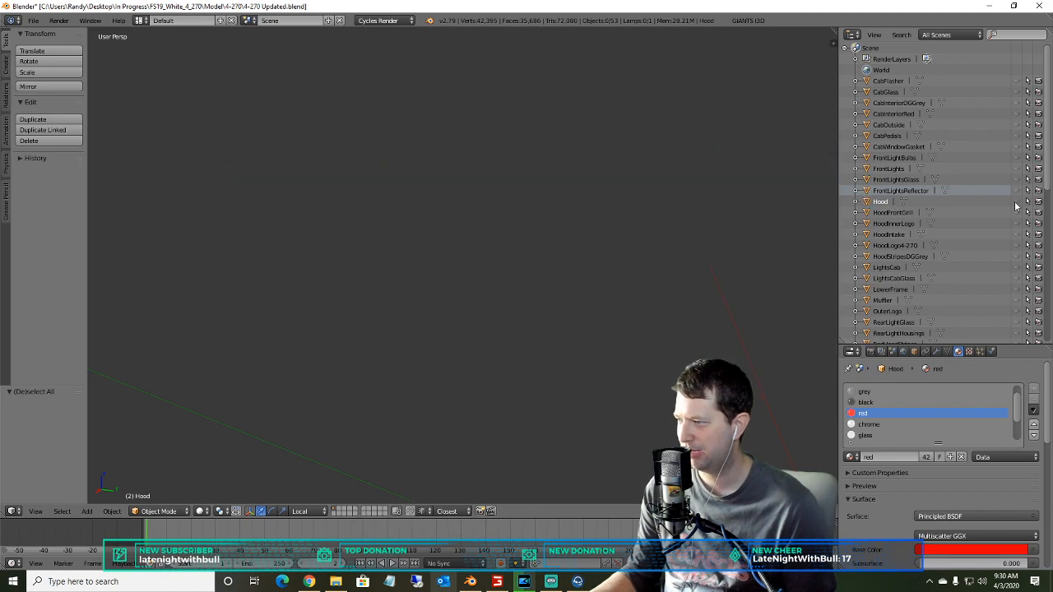
- Inspect the HoodFrontGrill and HoodInnerLogo objects one at a time, hiding each again after checking it
left_click(905, 214)
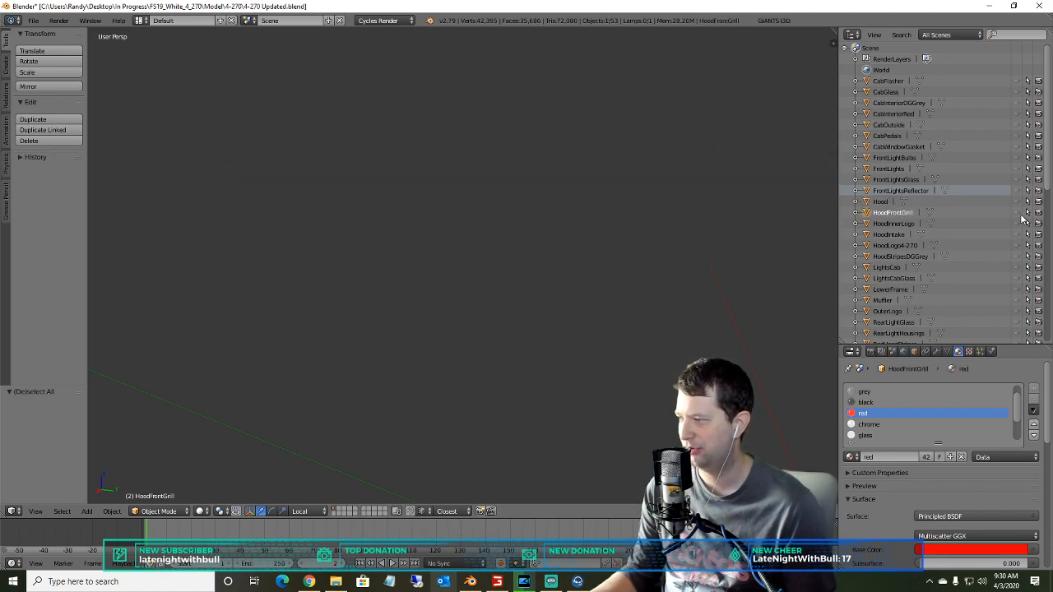
left_click(1017, 213)
middle_click_drag(362, 239, 485, 224)
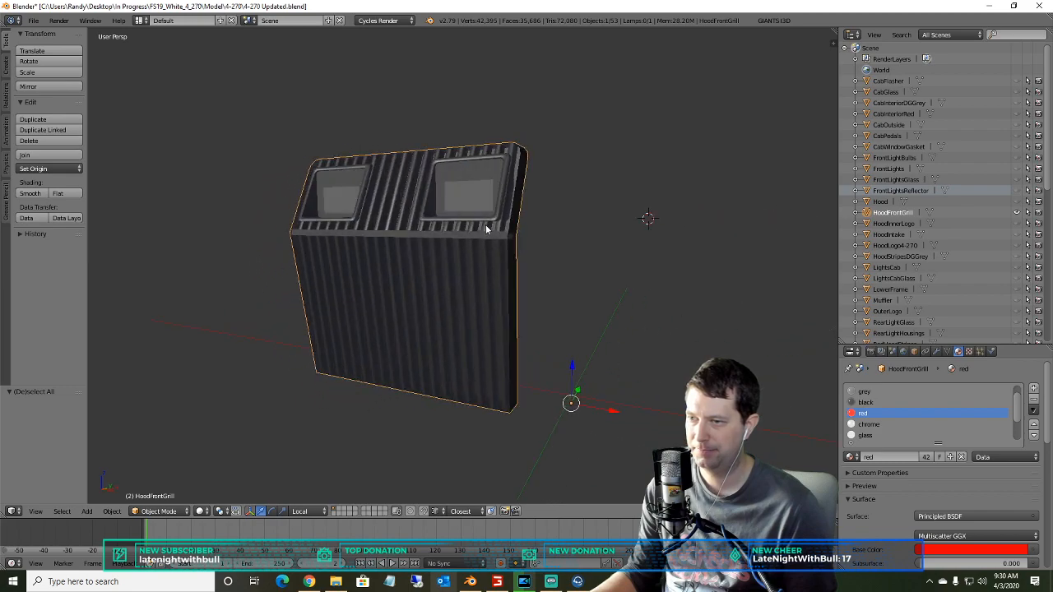
left_click(1017, 212)
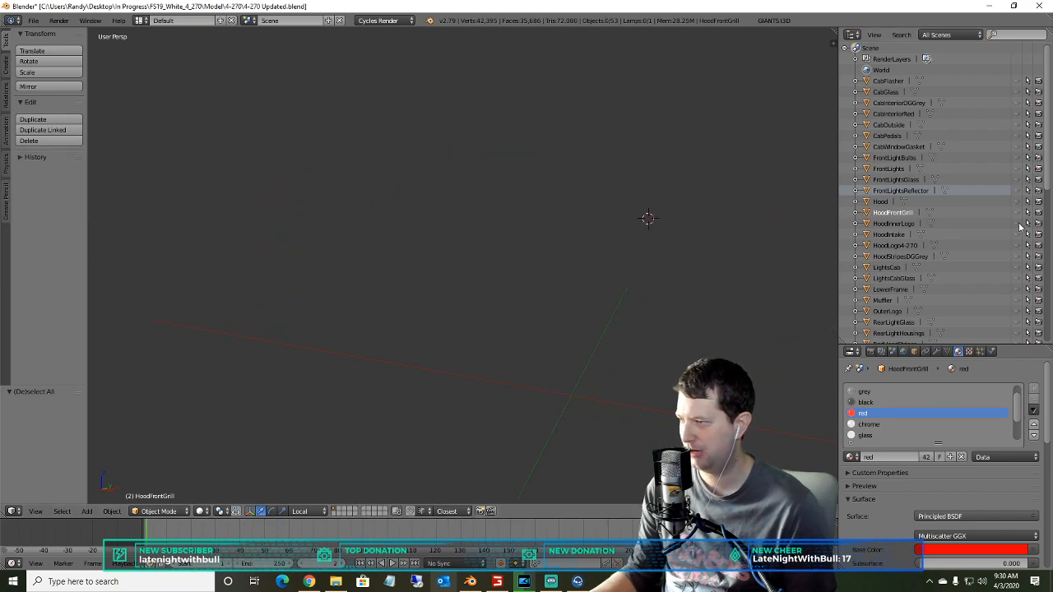
left_click(1018, 225)
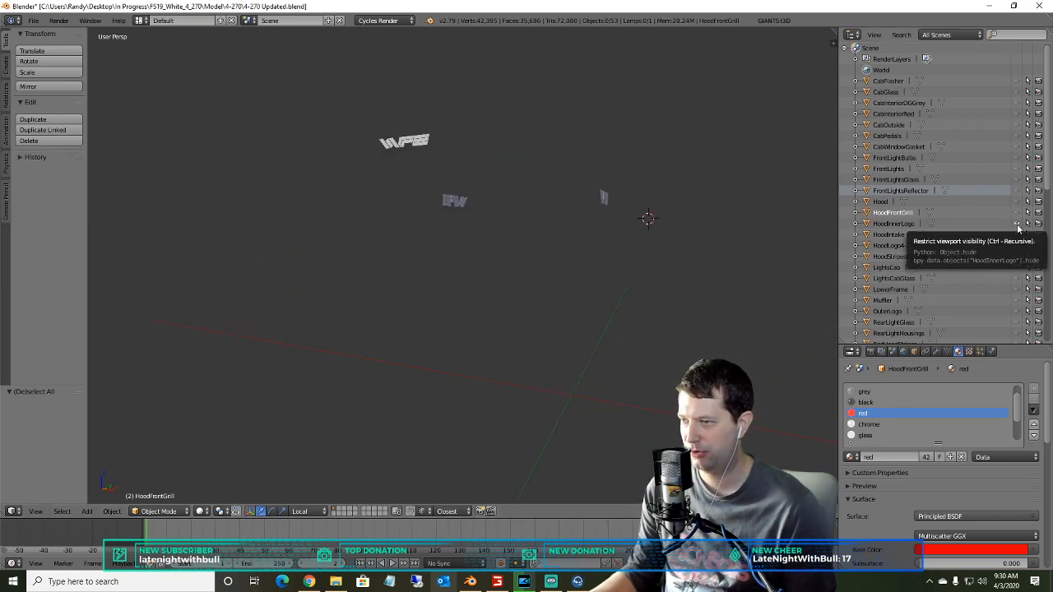
mouse_move(646, 195)
middle_mouse_down()
mouse_move(556, 215)
mouse_move(649, 207)
middle_mouse_up()
left_click(1017, 224)
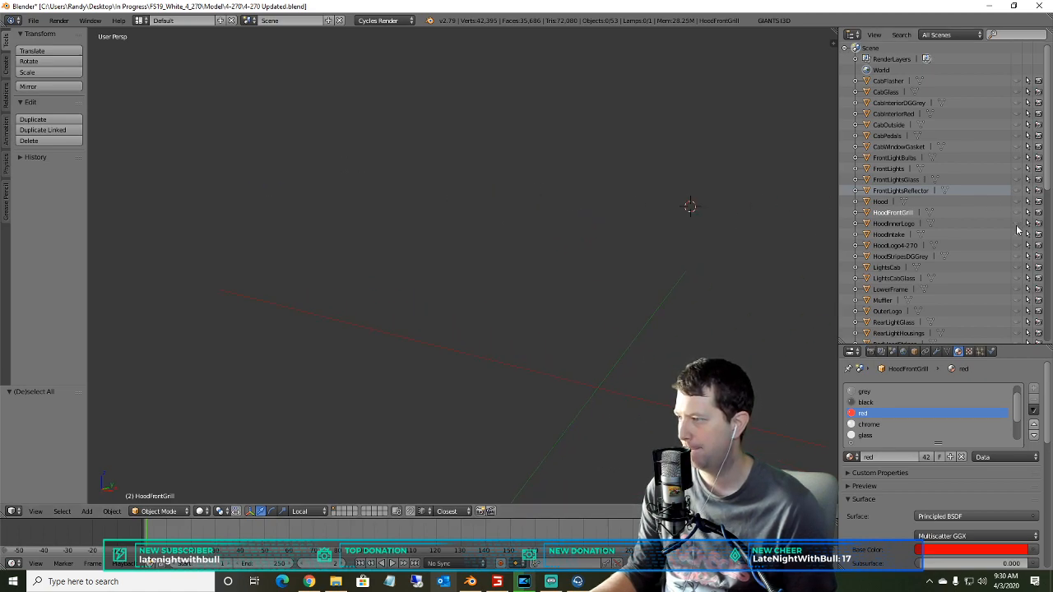
- Inspect the HoodIntake, HoodLogo4-270 and HoodStripesDGGrey objects one at a time, hiding each again after checking it
left_click(1018, 235)
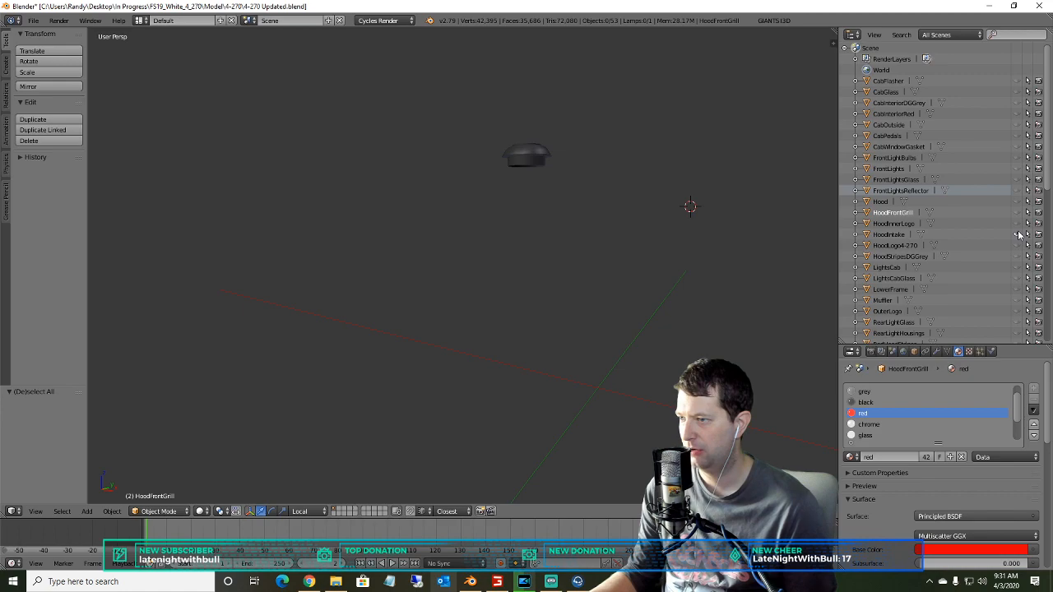
left_click(1018, 235)
left_click(1015, 245)
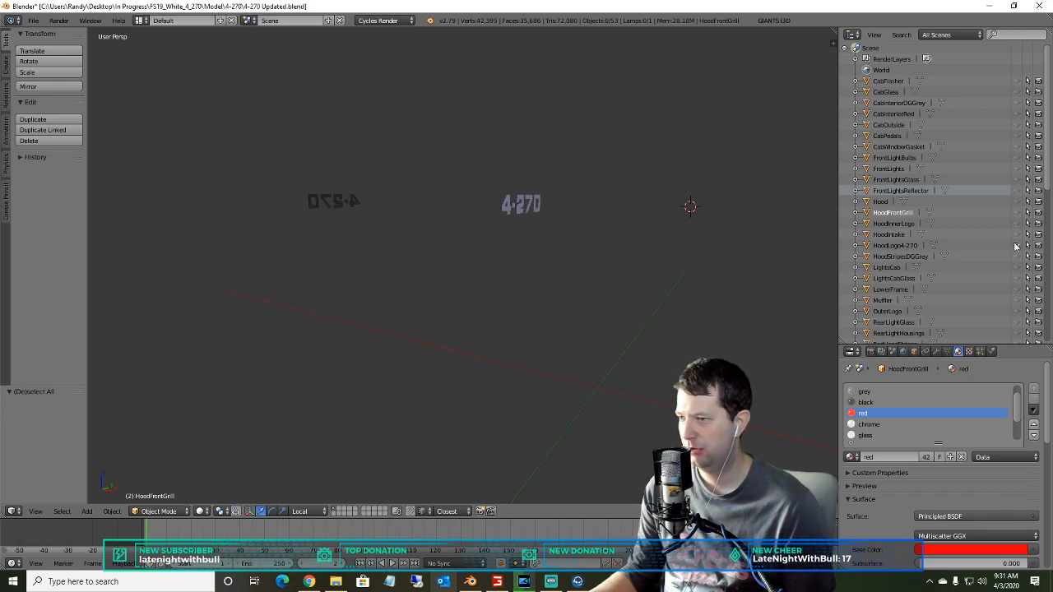
left_click(1015, 245)
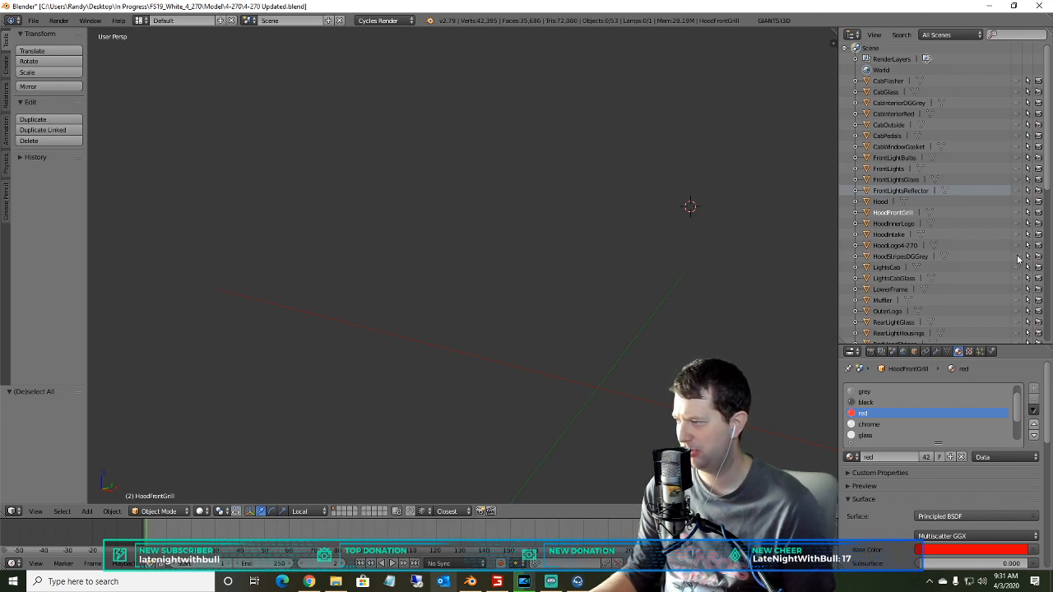
left_click(1017, 255)
middle_click_drag(502, 204, 213, 251)
middle_click_drag(114, 178, 404, 216)
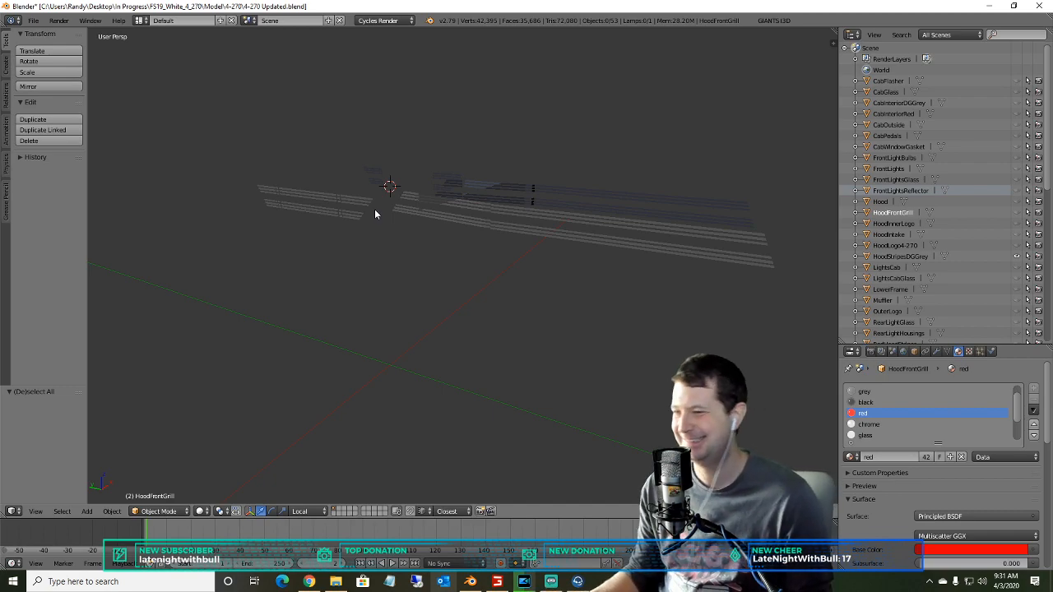
left_click(1016, 257)
- Show the LightsCab object and examine a cab light's housing, reflector and bulb up close, briefly toggling LightsCabGlass
left_click(1017, 267)
middle_click_drag(535, 206, 315, 171)
middle_click_drag(310, 156, 278, 148)
scroll(323, 117, "up", 3)
middle_click_drag(324, 117, 393, 310)
scroll(341, 161, "up", 2)
middle_click_drag(341, 165, 376, 216)
scroll(380, 202, "up", 2)
scroll(380, 198, "up", 1)
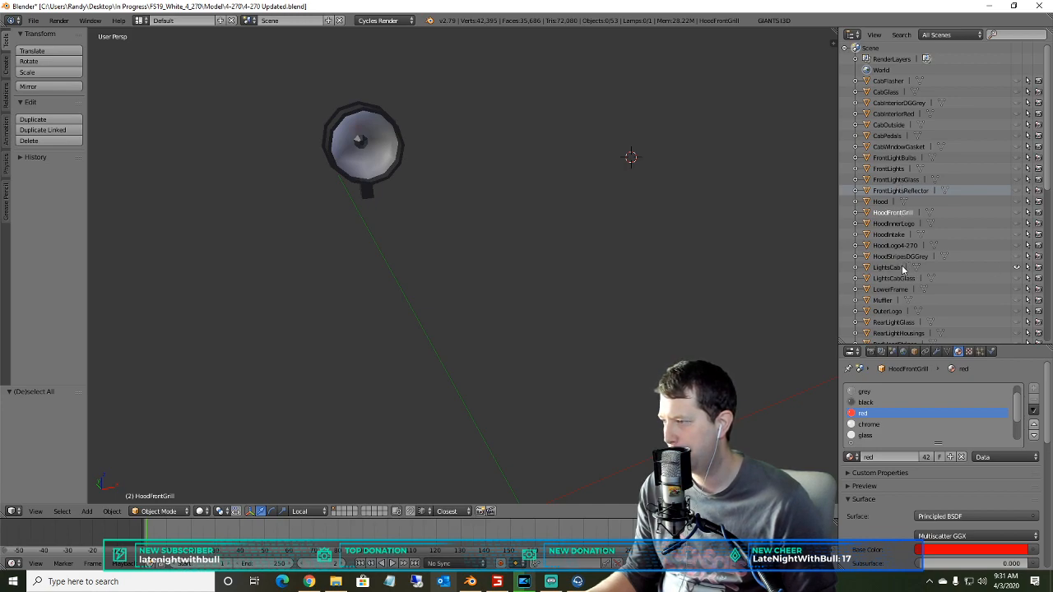
left_click(1017, 279)
left_click(1018, 279)
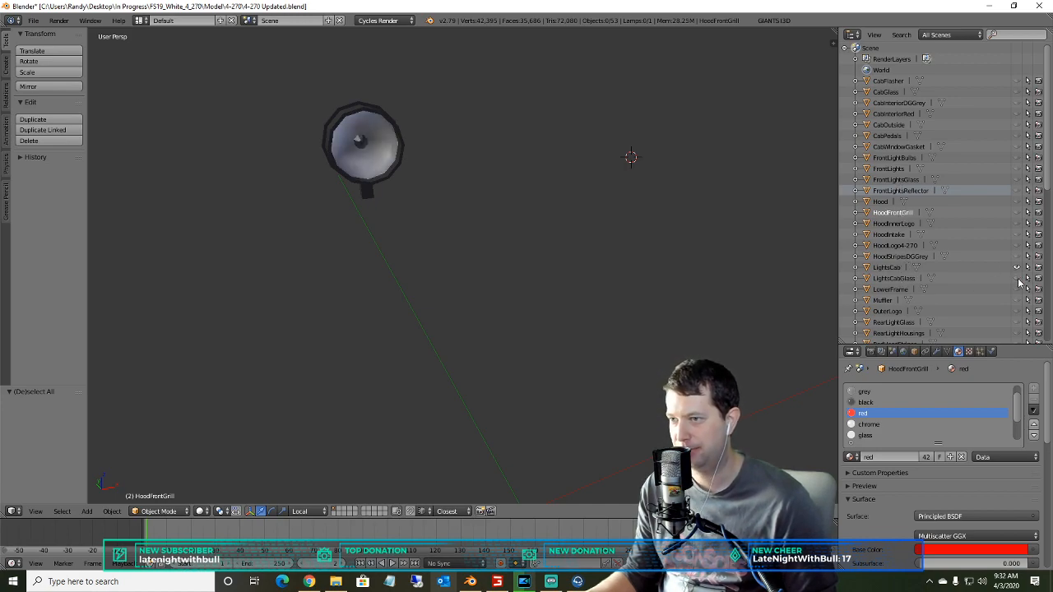
middle_click_drag(463, 198, 475, 227)
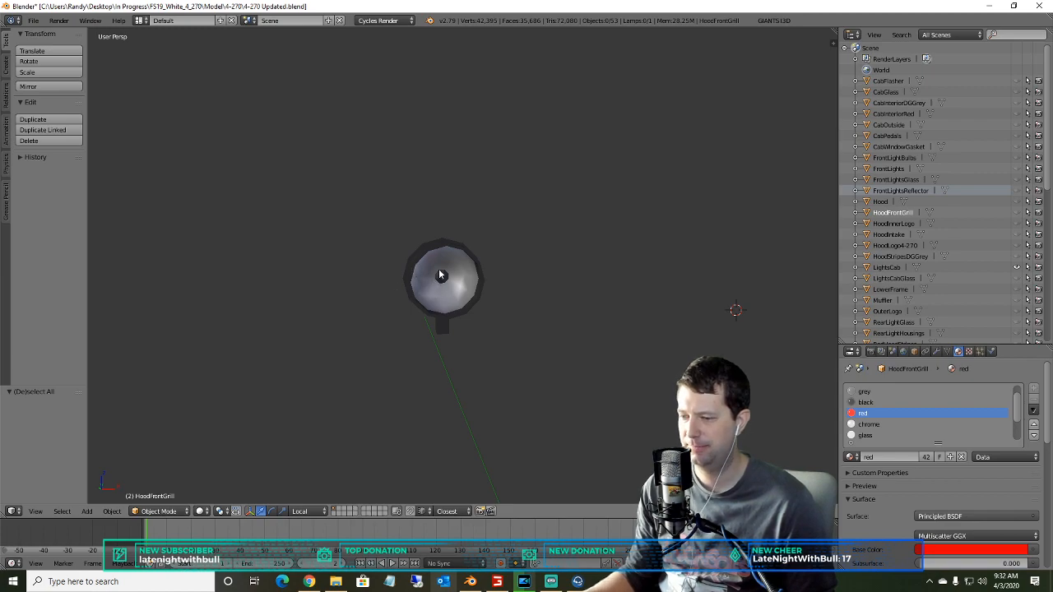
- Select the LightsCab object and open its mesh in Edit Mode with the cab light's front in view
left_click(159, 510)
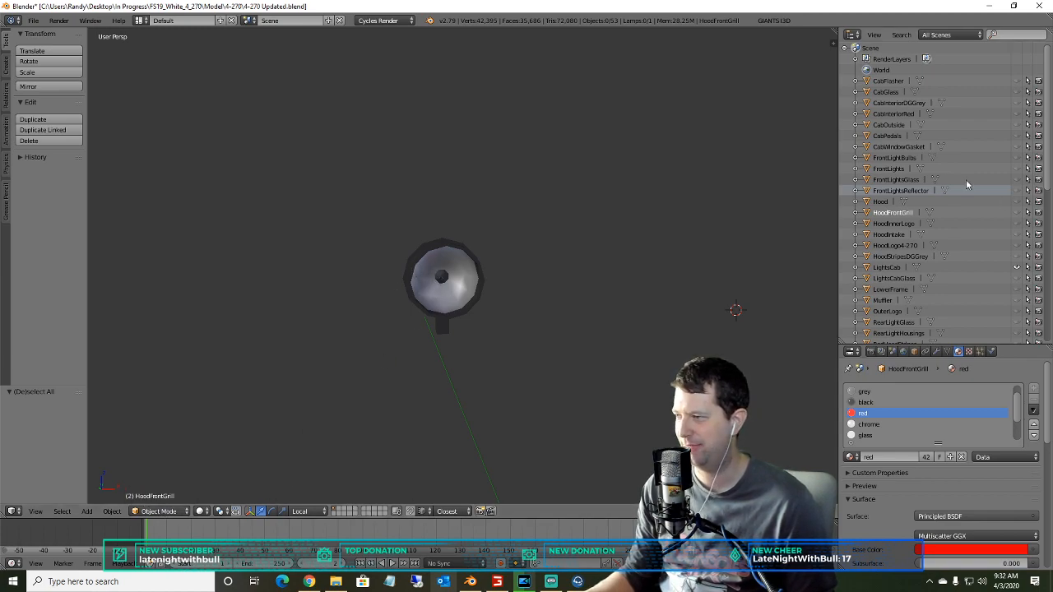
left_click(888, 267)
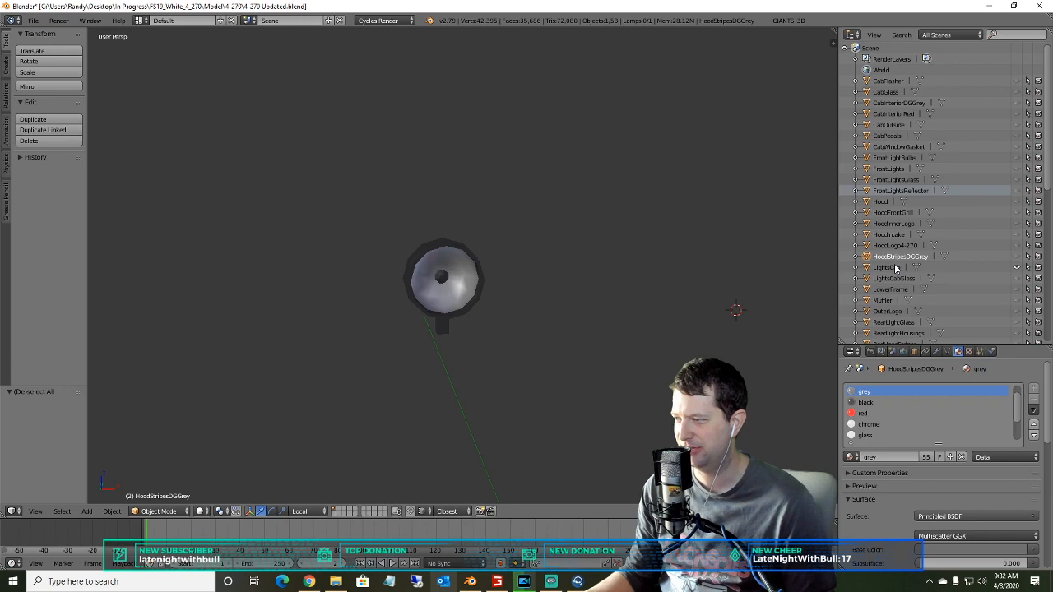
left_click(158, 511)
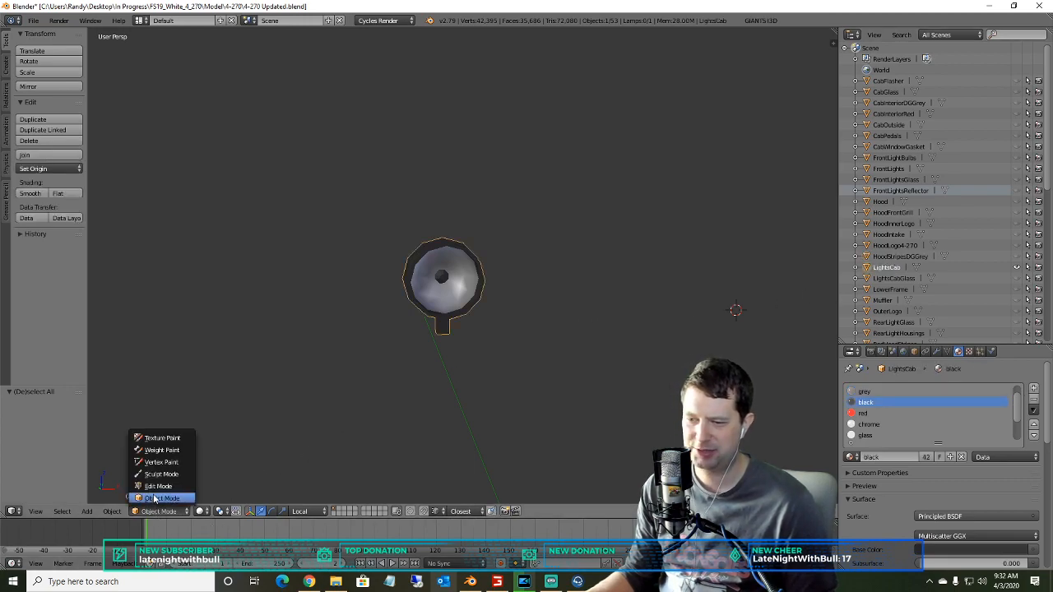
left_click(160, 485)
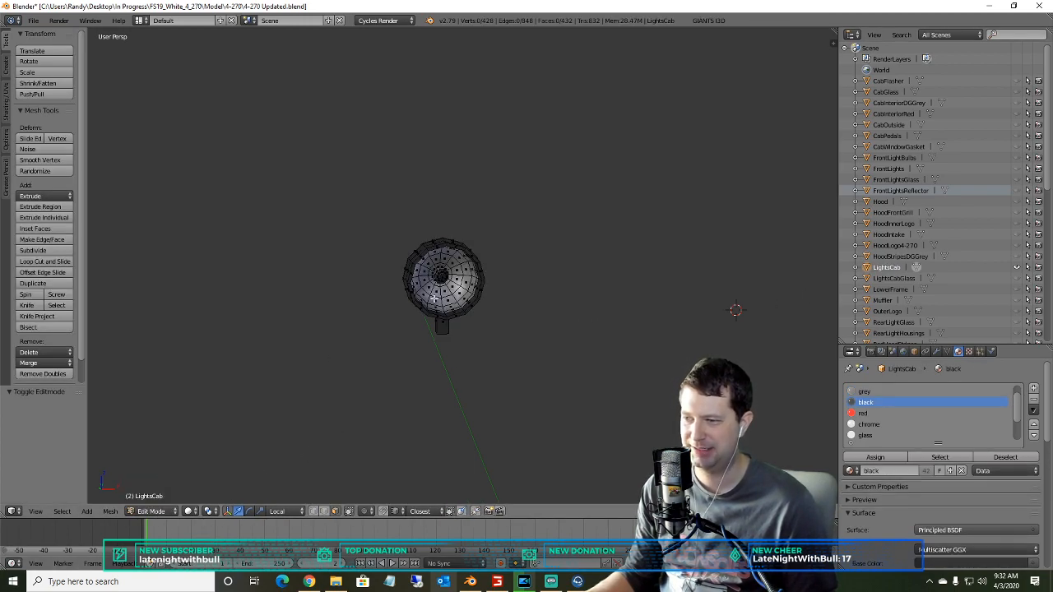
scroll(437, 290, "down", 5)
mouse_move(473, 265)
middle_mouse_down()
mouse_move(496, 261)
mouse_move(383, 244)
mouse_move(418, 263)
mouse_move(594, 269)
mouse_move(559, 289)
mouse_move(591, 379)
mouse_move(625, 357)
mouse_move(576, 338)
mouse_move(567, 370)
mouse_move(513, 411)
mouse_move(498, 353)
mouse_move(519, 233)
mouse_move(500, 146)
middle_mouse_up()
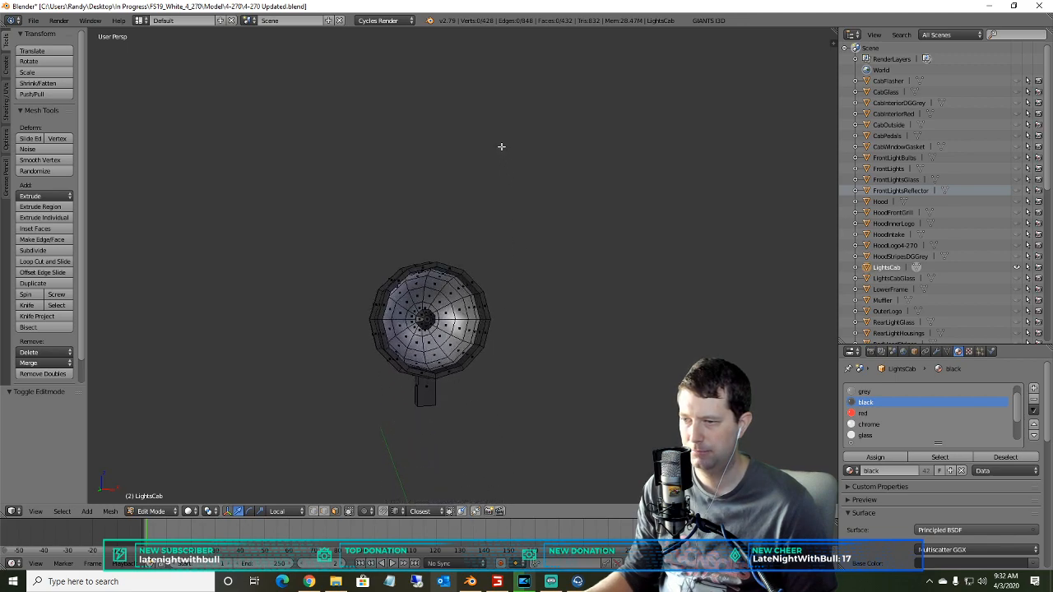
- Try to select the cab light's reflector through its linked geometry, and clear the selection
right_click(419, 366)
key("ctrl+l")
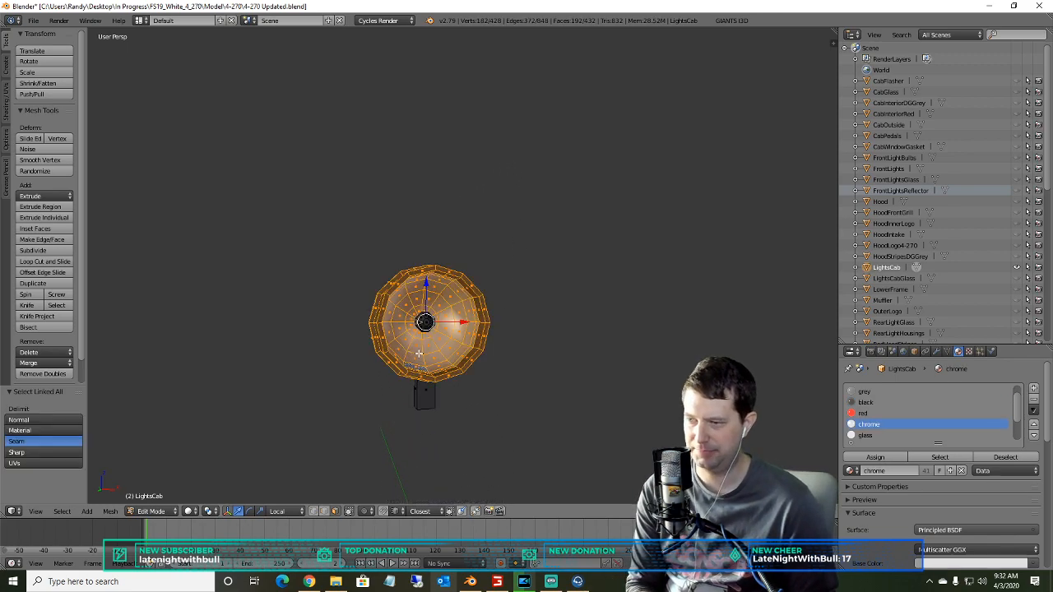
key("a")
key("a")
key("a")
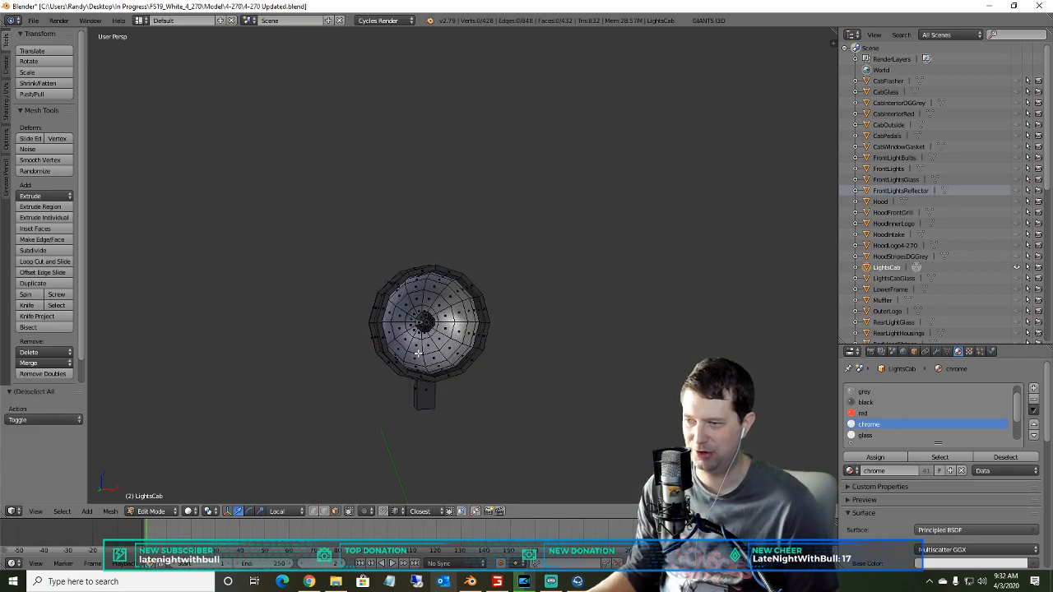
- Select one chrome reflector face and extend the selection to all LightsCab faces with the same material, checking the other cab lights
right_click(414, 367)
left_click(109, 511)
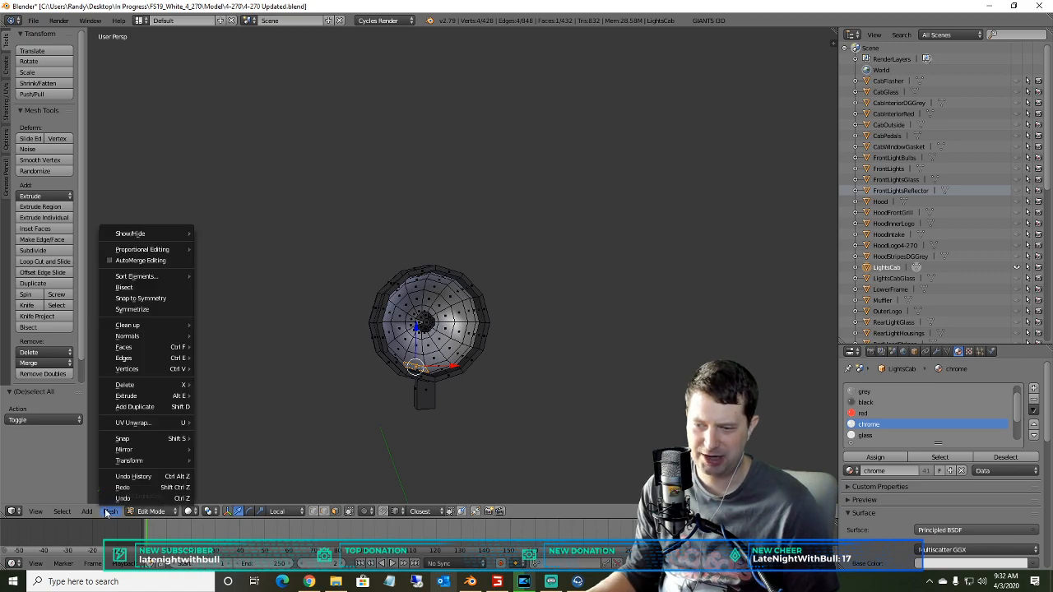
mouse_move(62, 511)
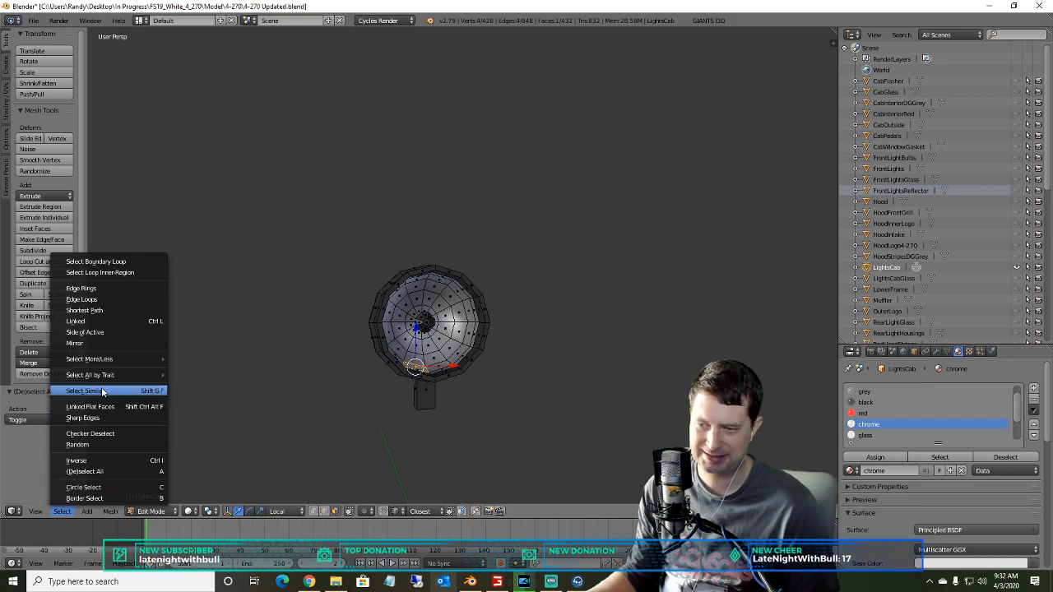
mouse_move(102, 391)
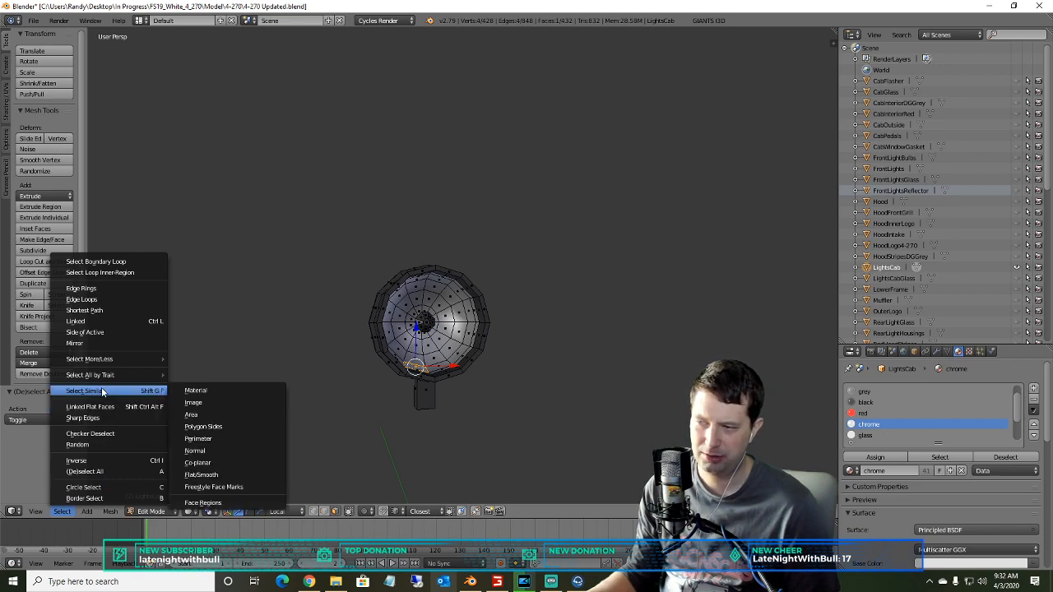
left_click(220, 391)
middle_click_drag(410, 367, 431, 367)
middle_click_drag(547, 345, 63, 327)
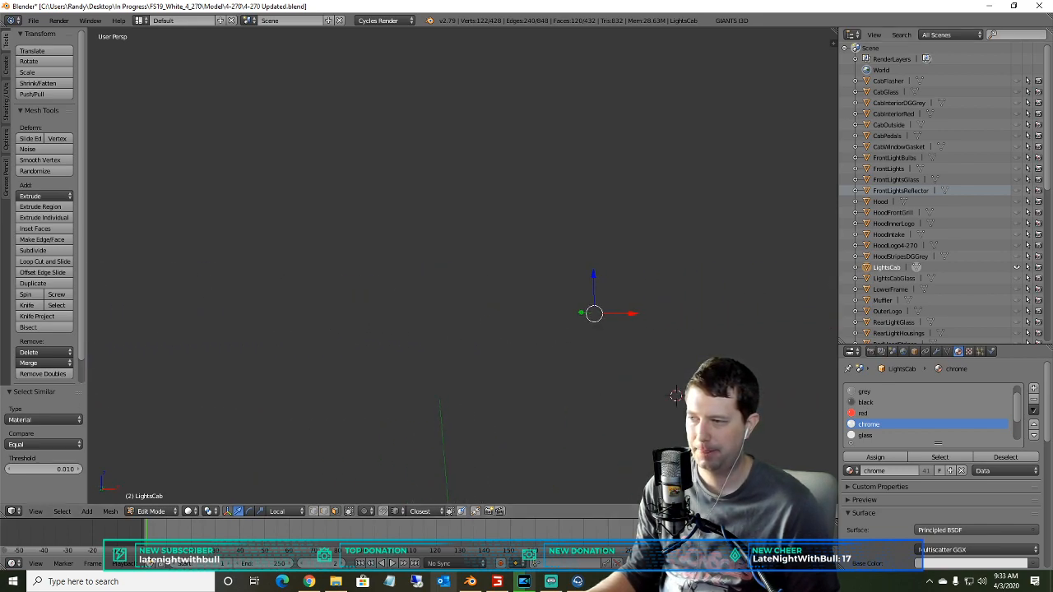
middle_click_drag(707, 274, 112, 205, "shift")
middle_click_drag(513, 276, 402, 290)
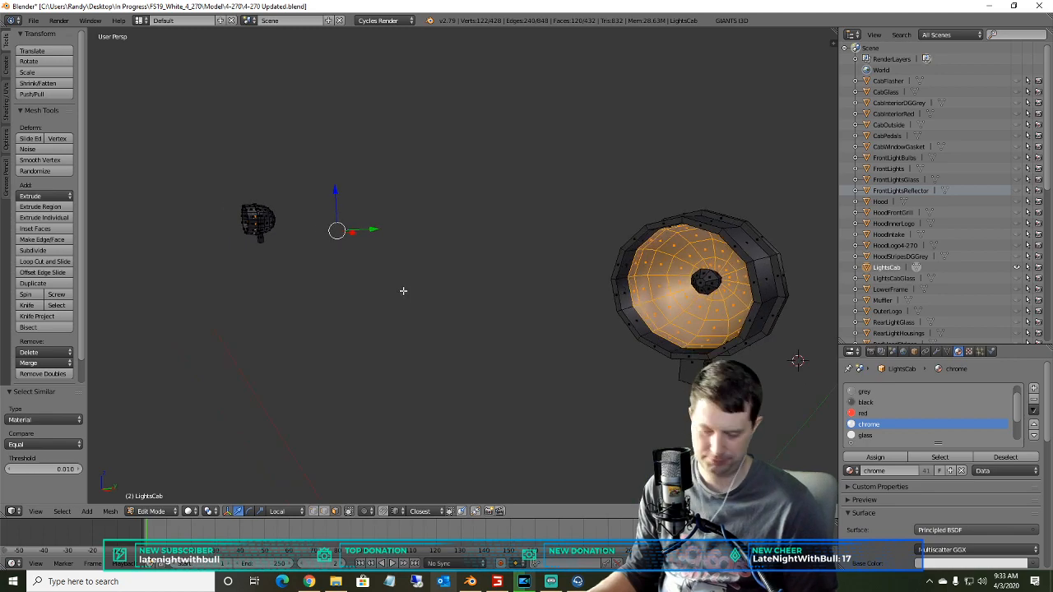
- Separate the selected chrome faces into a new object, leave mesh editing and rename the object as LightsCabReflector
key("p")
left_click(421, 394)
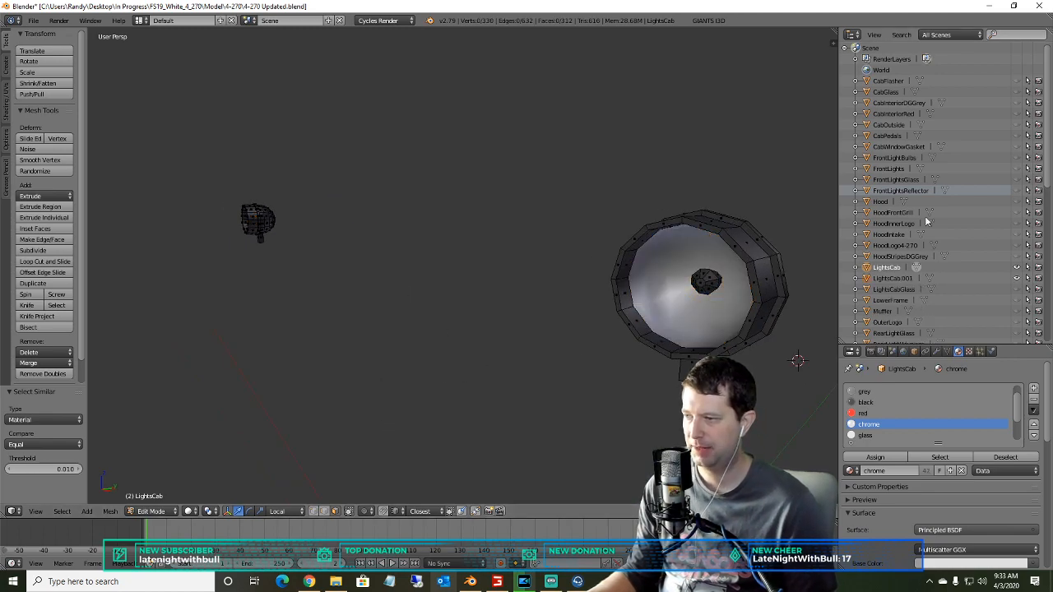
left_click(885, 277)
right_click(888, 281)
left_click(885, 284)
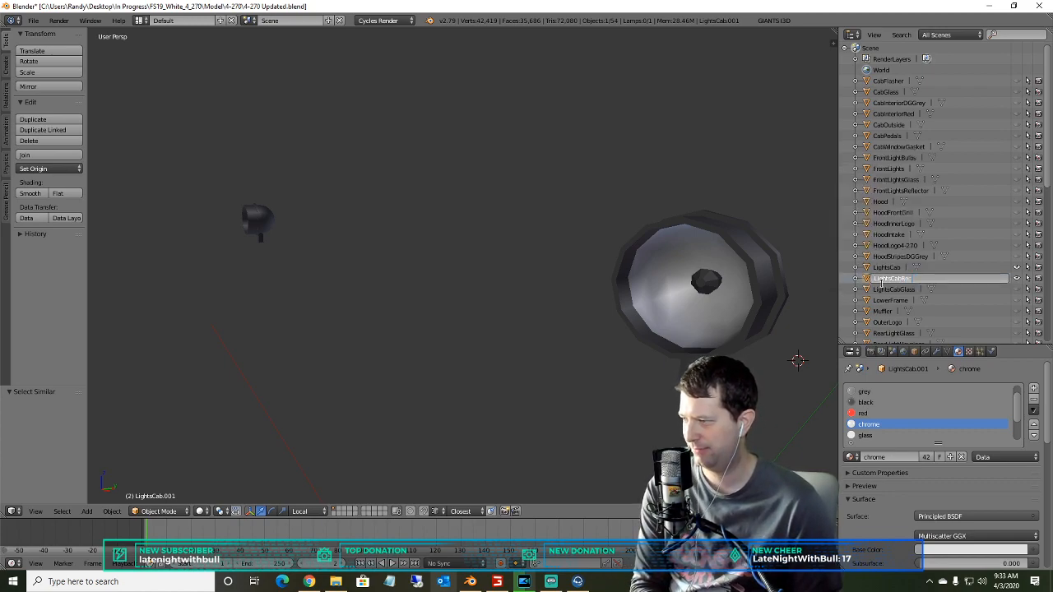
type("r")
key("Return")
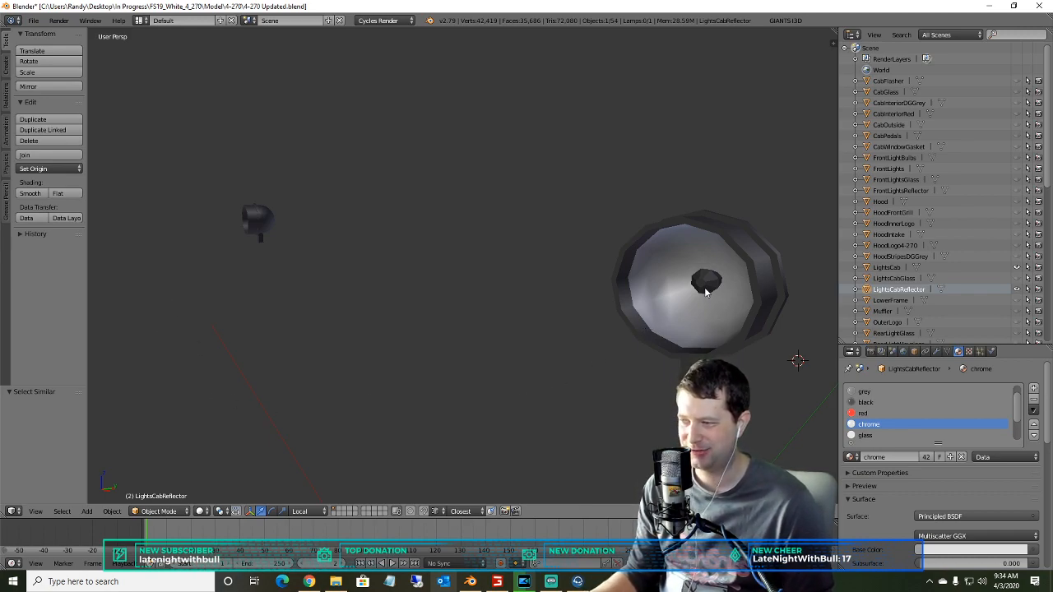
- Open the LightsCab mesh in Edit Mode and select the complete bulb geometry of the cab lights through its linked faces
left_click(892, 268)
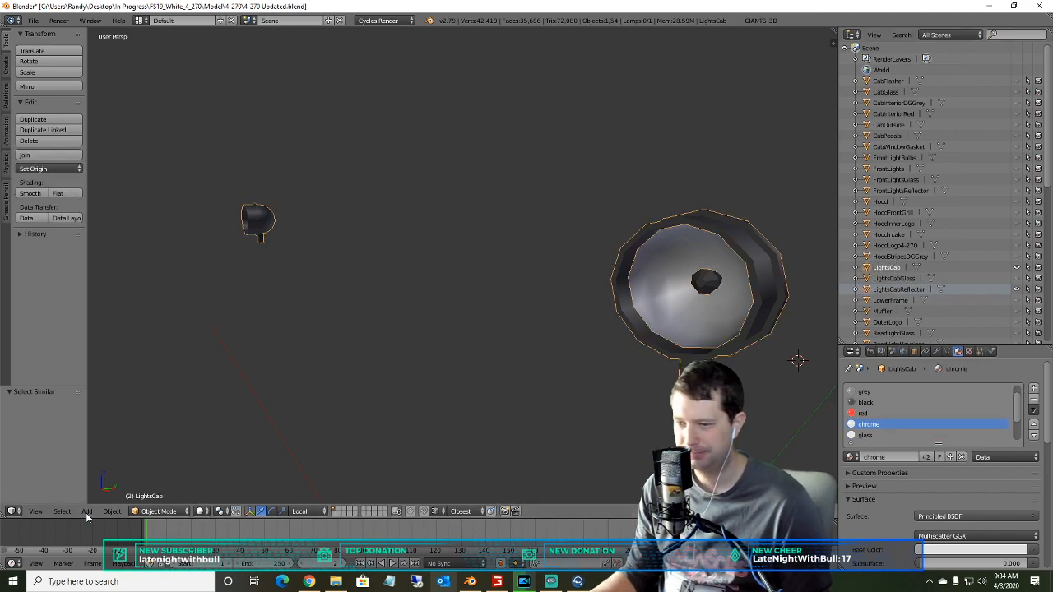
left_click(159, 513)
left_click(160, 487)
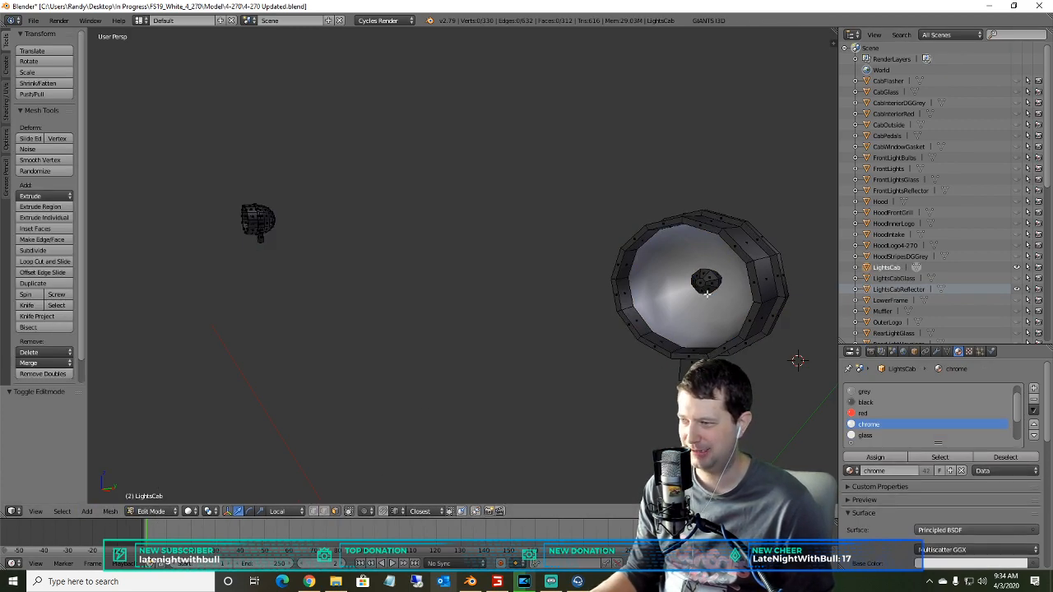
key("shift+a")
key("Escape")
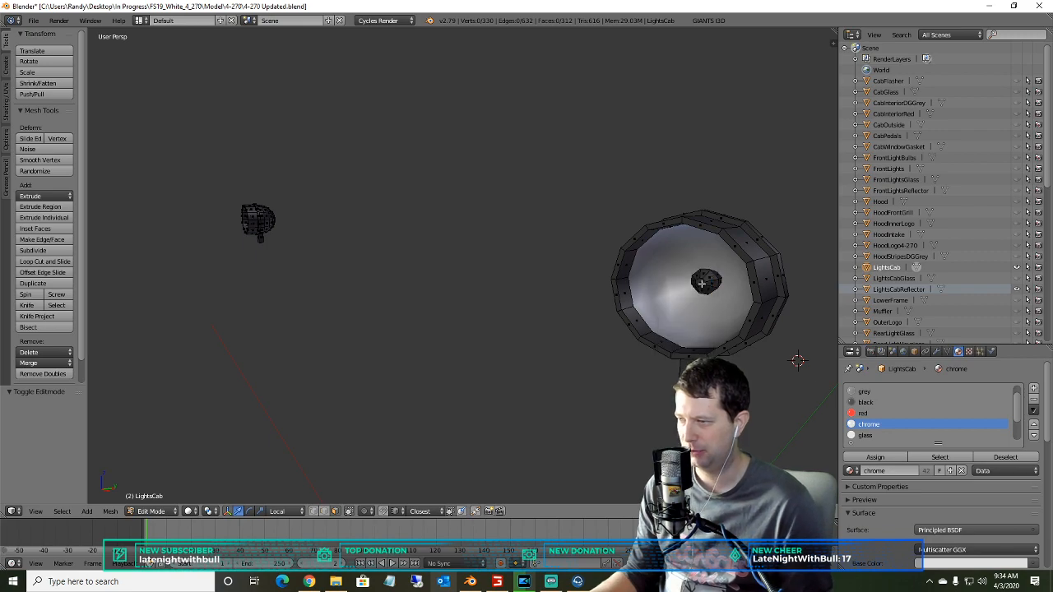
right_click(700, 284)
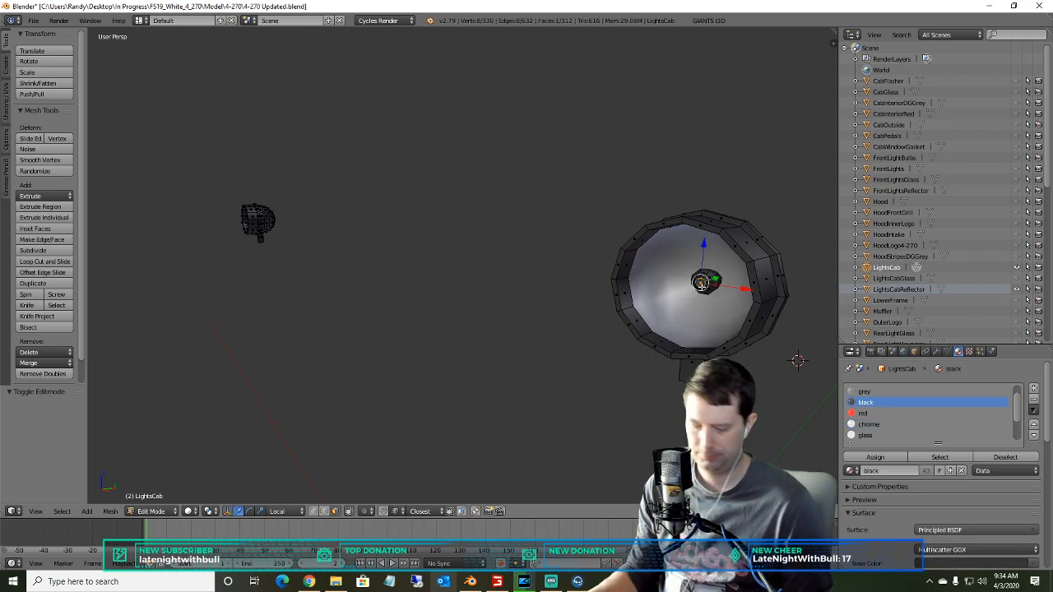
key("ctrl+l")
middle_click_drag(419, 293, 247, 308)
middle_click_drag(314, 422, 581, 418)
scroll(520, 399, "up", 2)
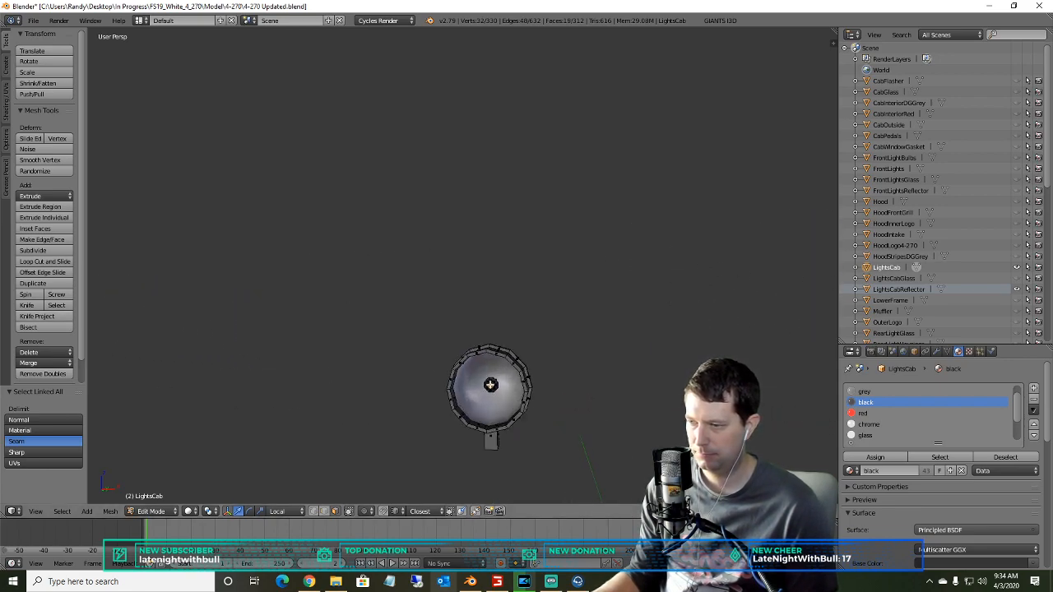
key("l")
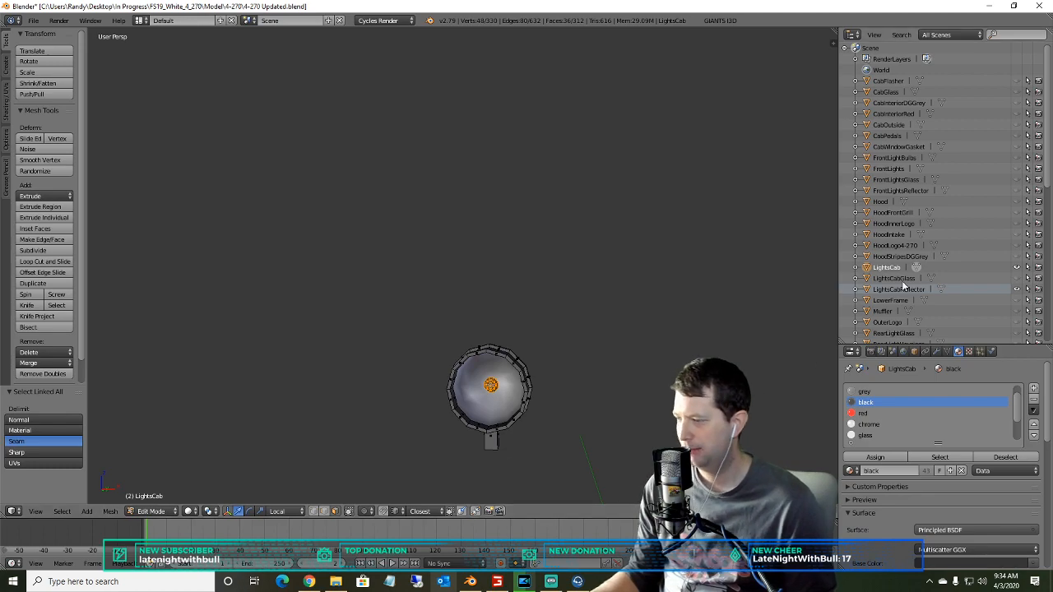
- Separate the selected bulbs into a new object and rename it LightsCabBulbs
key("p")
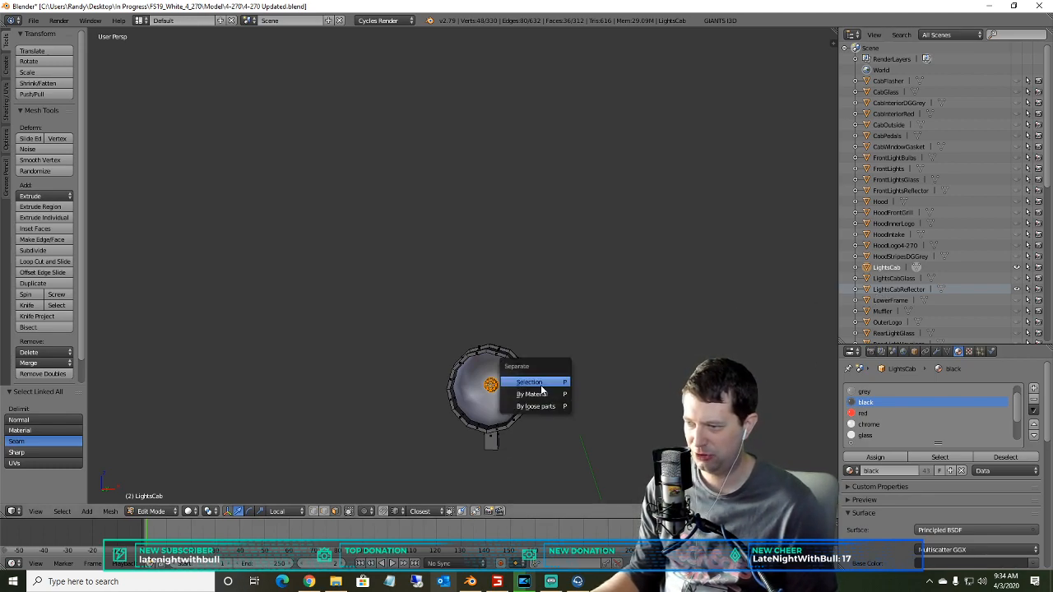
left_click(526, 383)
left_click(895, 301)
left_click(901, 279)
right_click(901, 279)
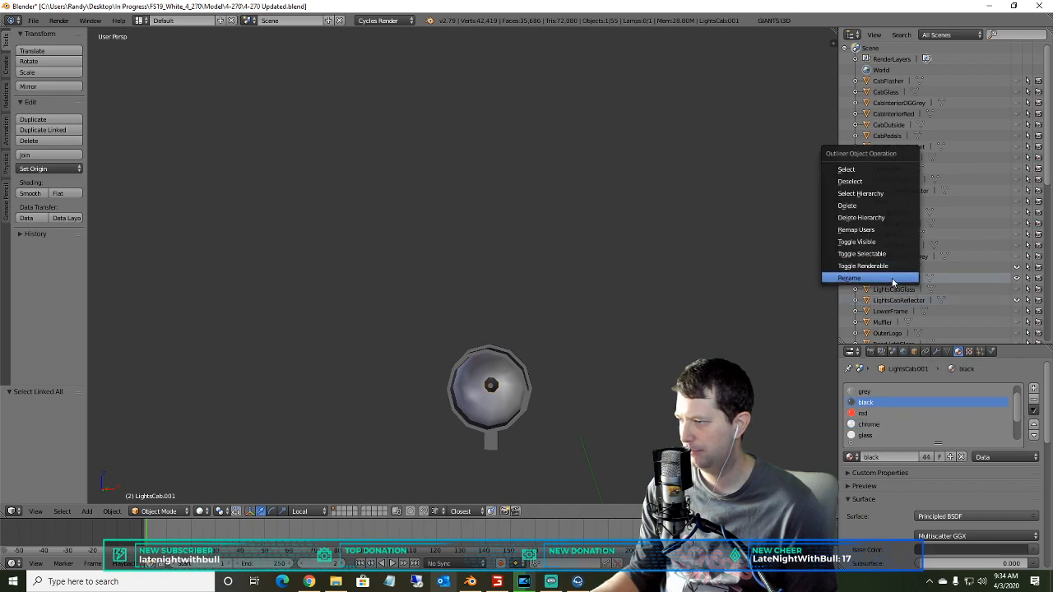
left_click(902, 278)
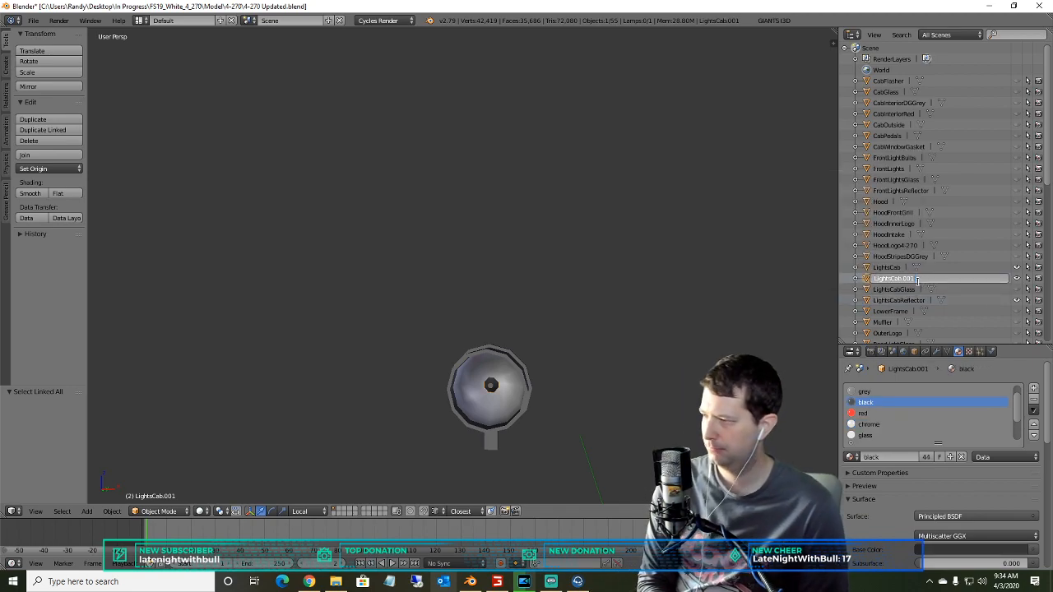
key("Return")
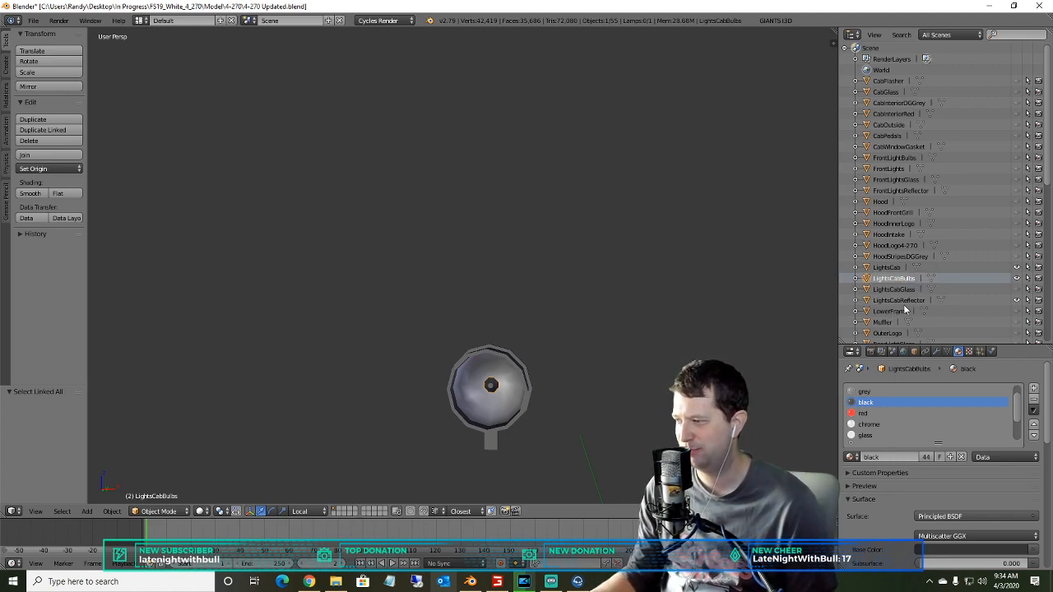
- Hide the LightsCabReflector, LightsCabBulbs and LightsCab objects, and select and show LowerFrame in the scene
left_click(1018, 301)
left_click(1018, 278)
left_click(1016, 267)
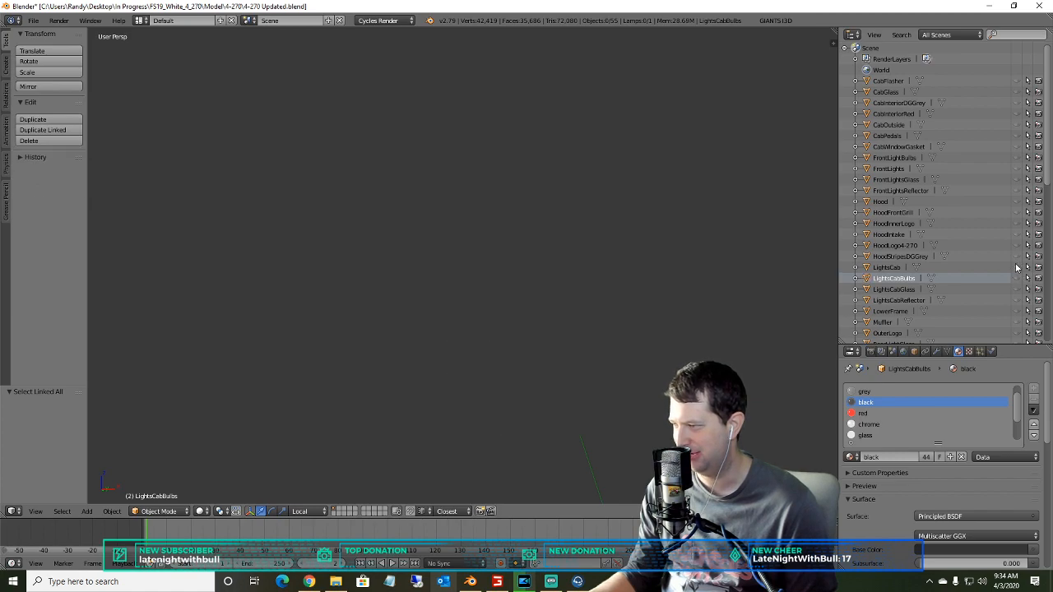
left_click(874, 313)
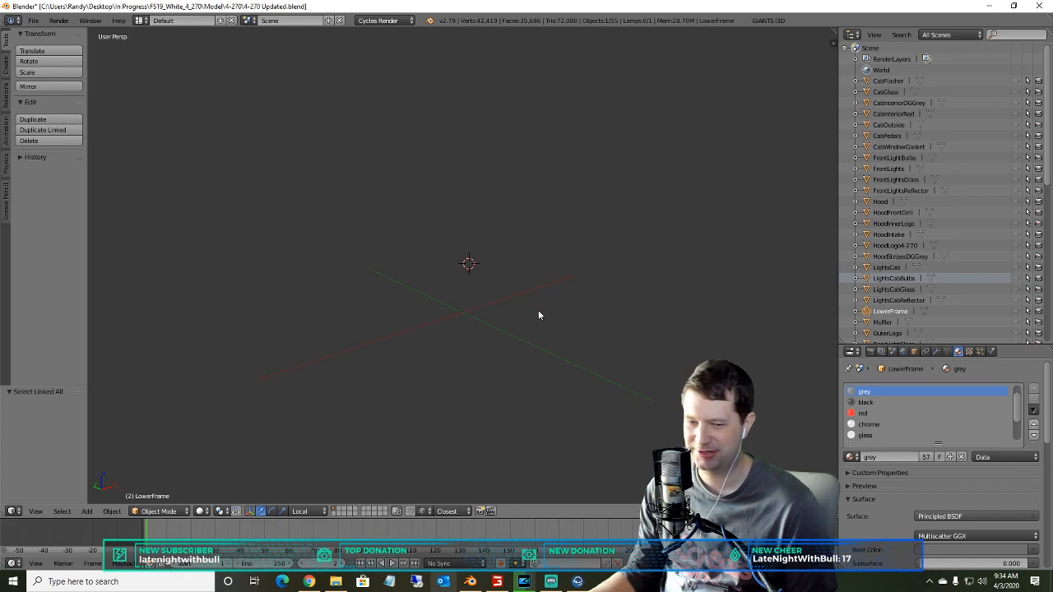
middle_click_drag(423, 242, 541, 292, "shift")
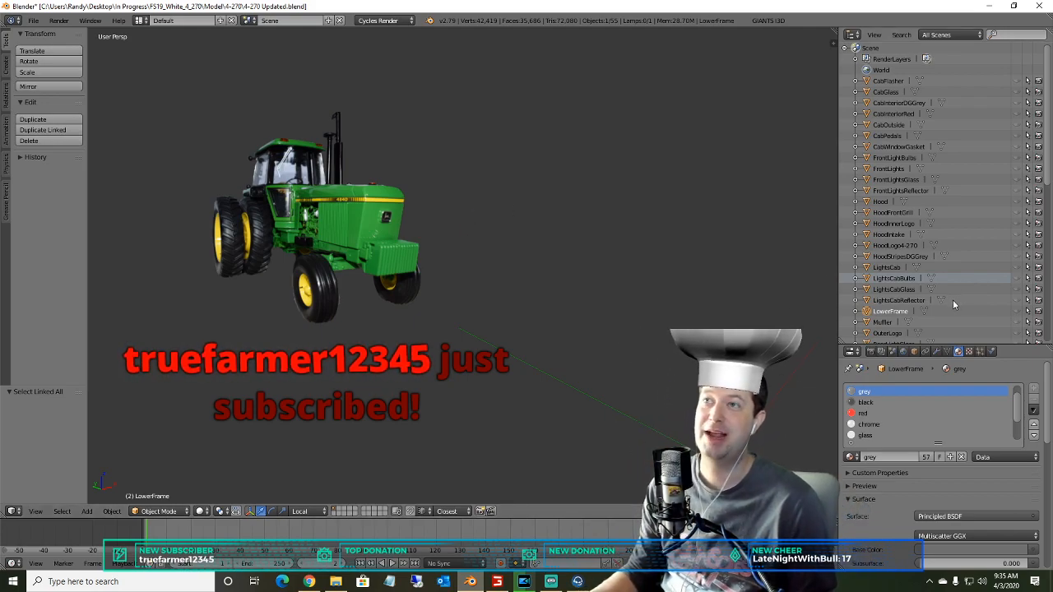
left_click(1016, 311)
- Examine the LowerFrame object and its dark engine block from several sides
scroll(646, 372, "up", 7)
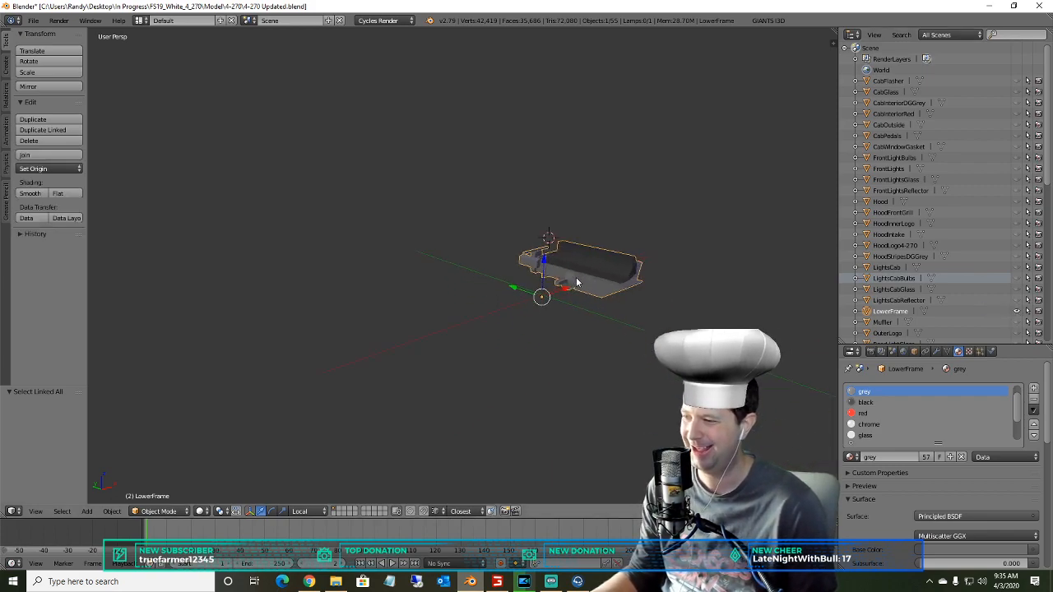
middle_click_drag(507, 264, 540, 364)
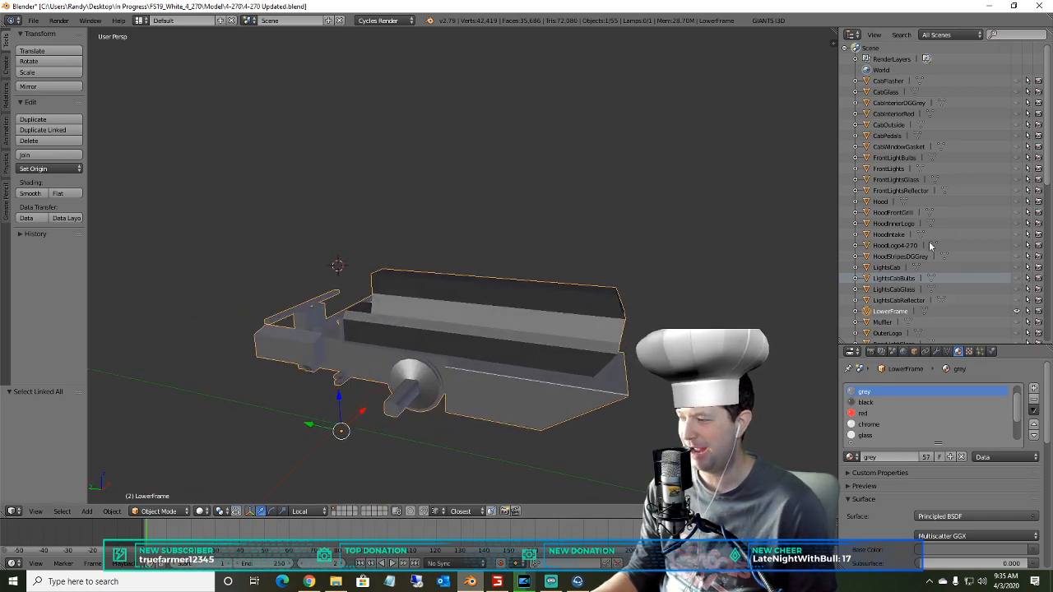
scroll(525, 368, "up", 1)
middle_click_drag(428, 367, 458, 358, "shift")
scroll(439, 354, "up", 2)
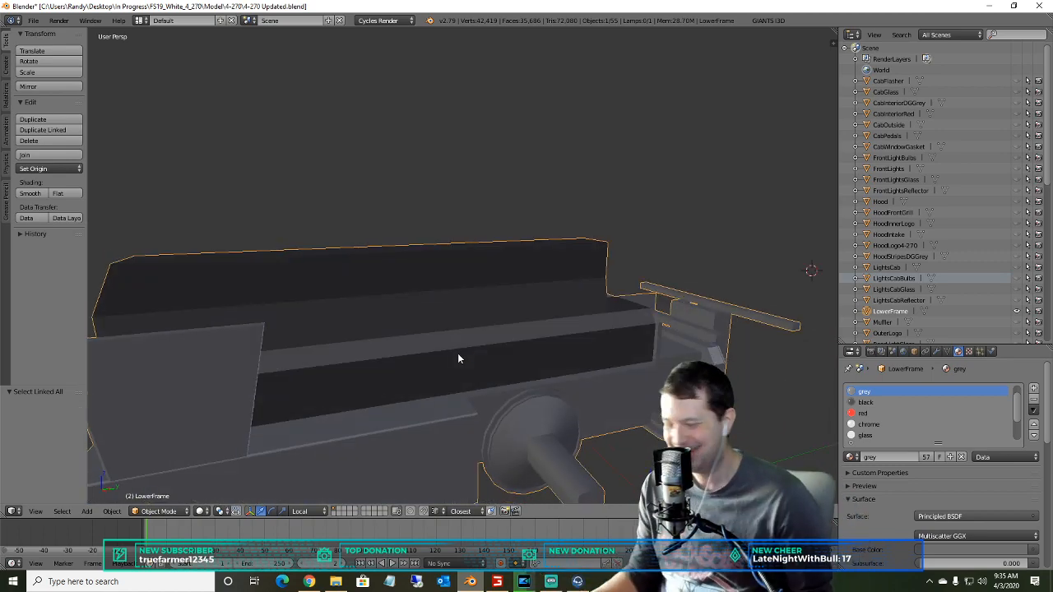
middle_click_drag(227, 385, 400, 348)
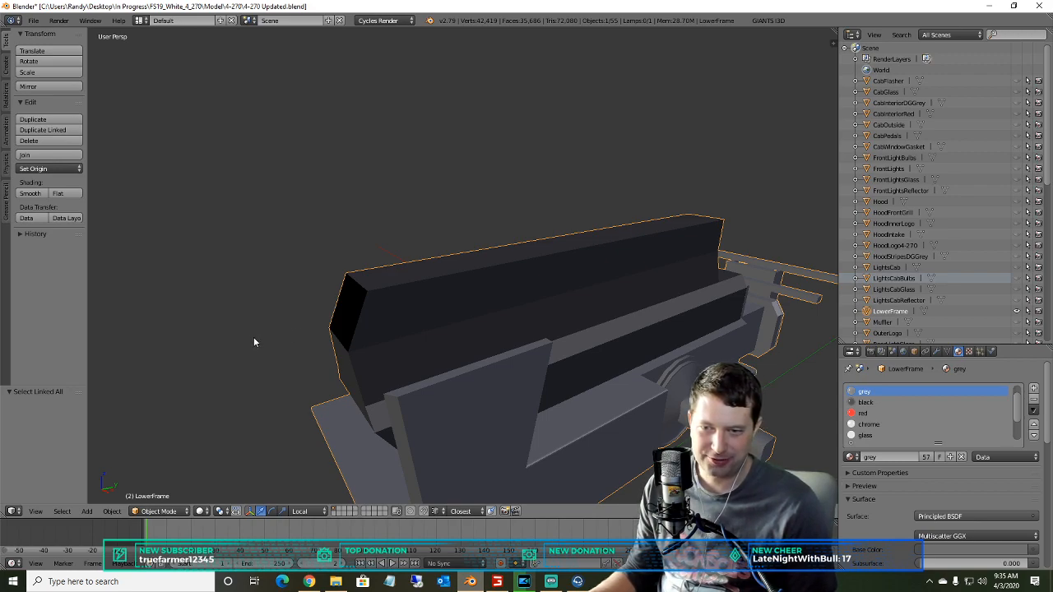
middle_click_drag(371, 359, 500, 347)
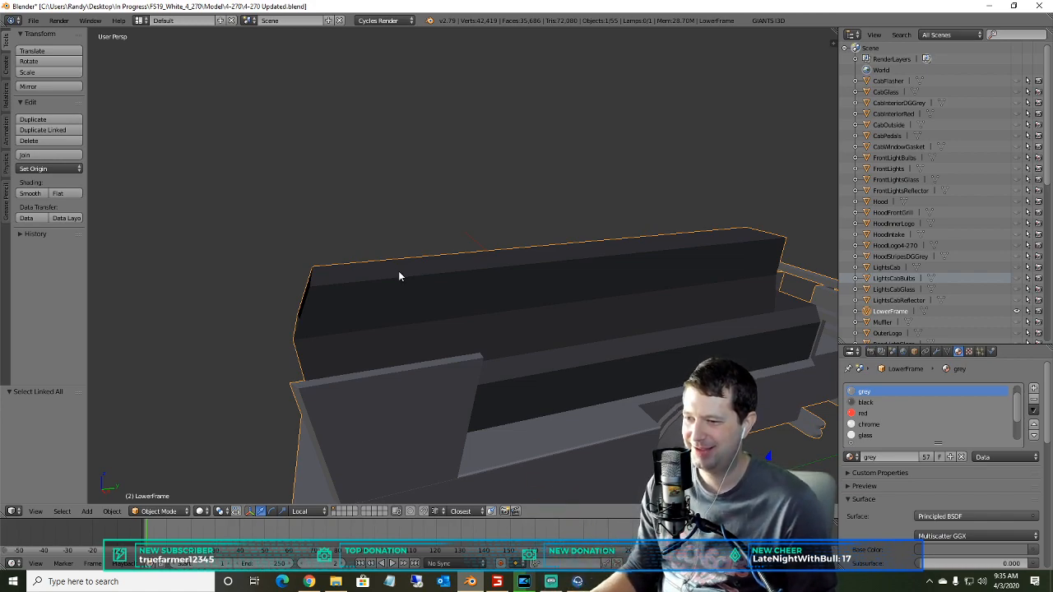
middle_click_drag(402, 270, 389, 301)
- Open the LowerFrame mesh in Edit Mode, select one black engine face and extend the selection to all faces with the same material
left_click(155, 511)
left_click(156, 485)
scroll(409, 370, "up", 1)
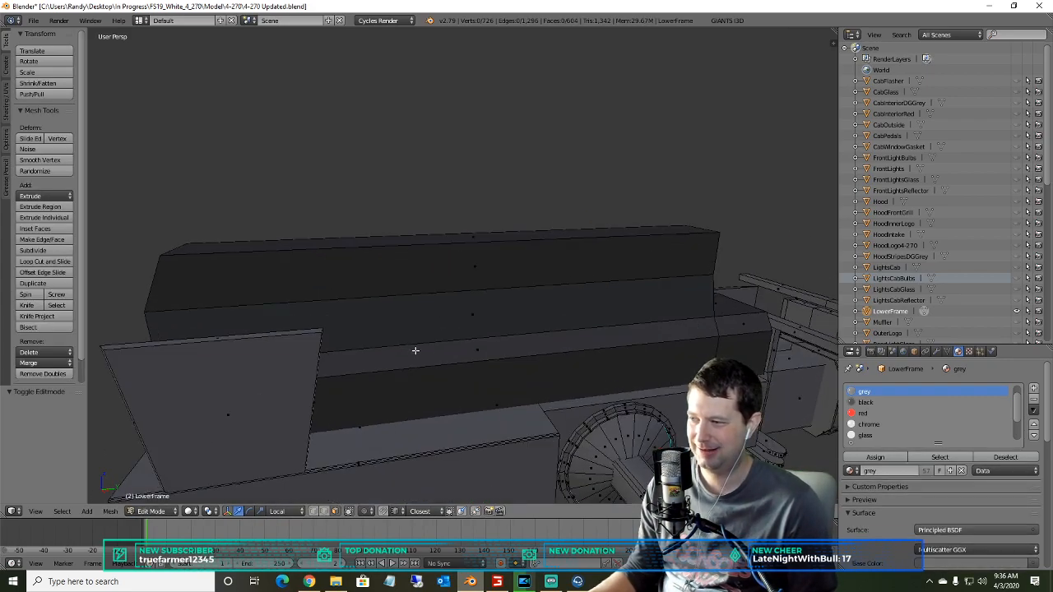
key("a")
right_click(450, 322, "alt")
scroll(454, 333, "down", 4)
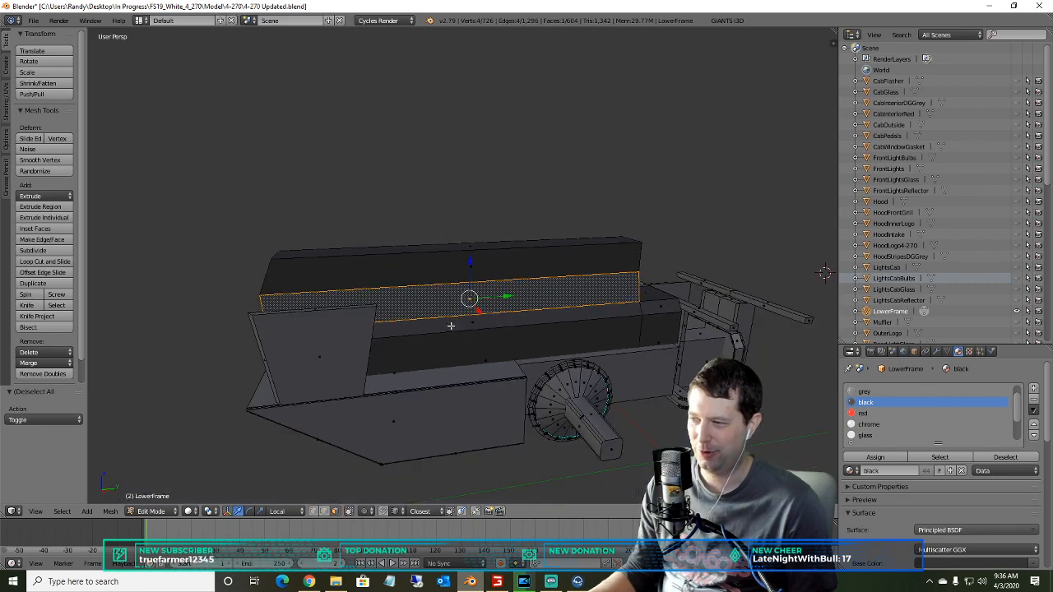
left_click(59, 512)
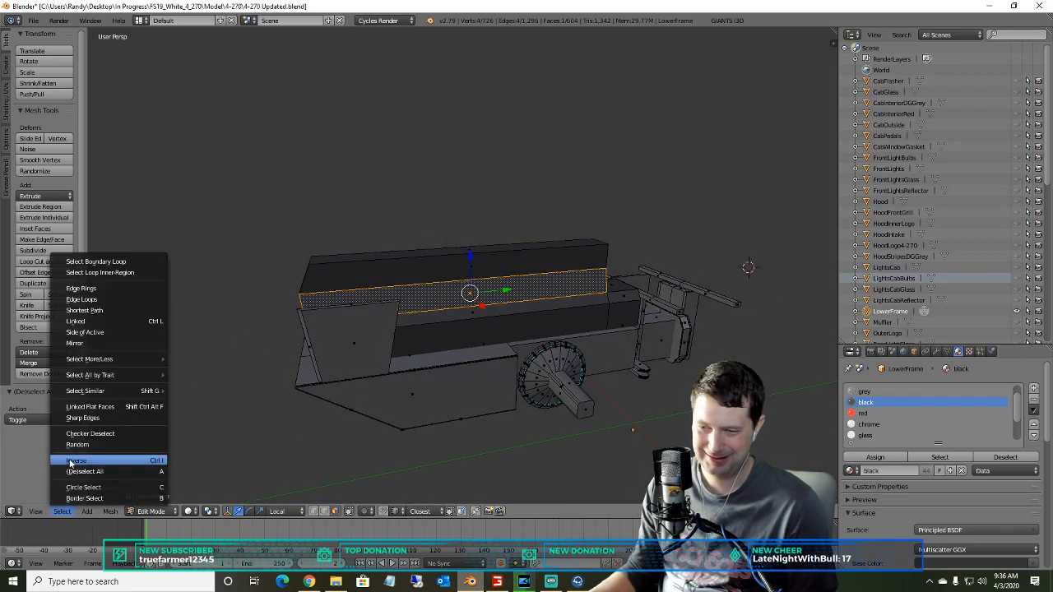
mouse_move(107, 391)
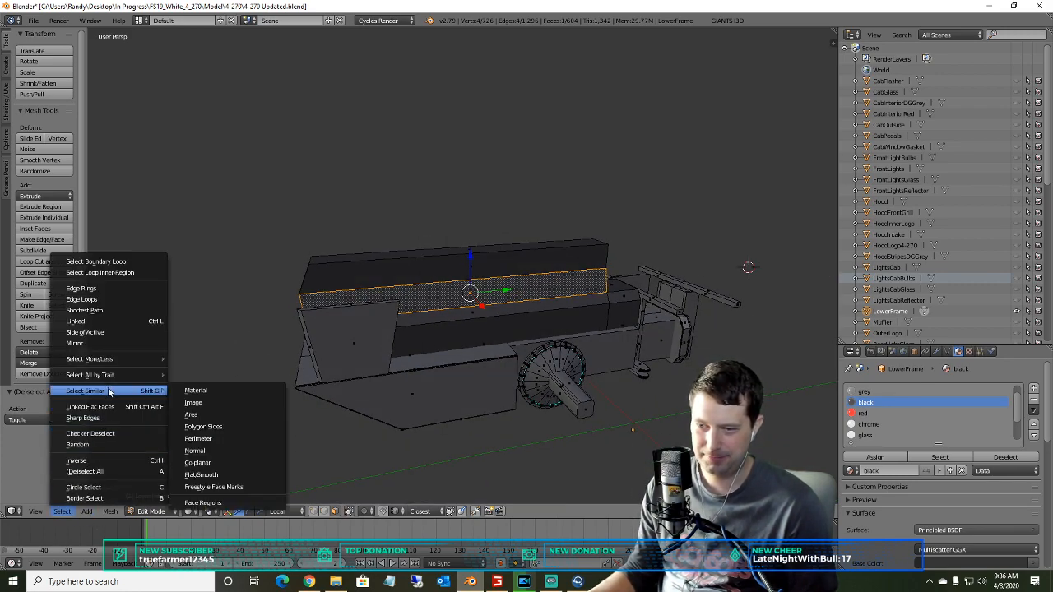
left_click(206, 391)
middle_click_drag(335, 342, 491, 324)
- Separate the selected black faces from LowerFrame into a new object and rename it Engine
key("p")
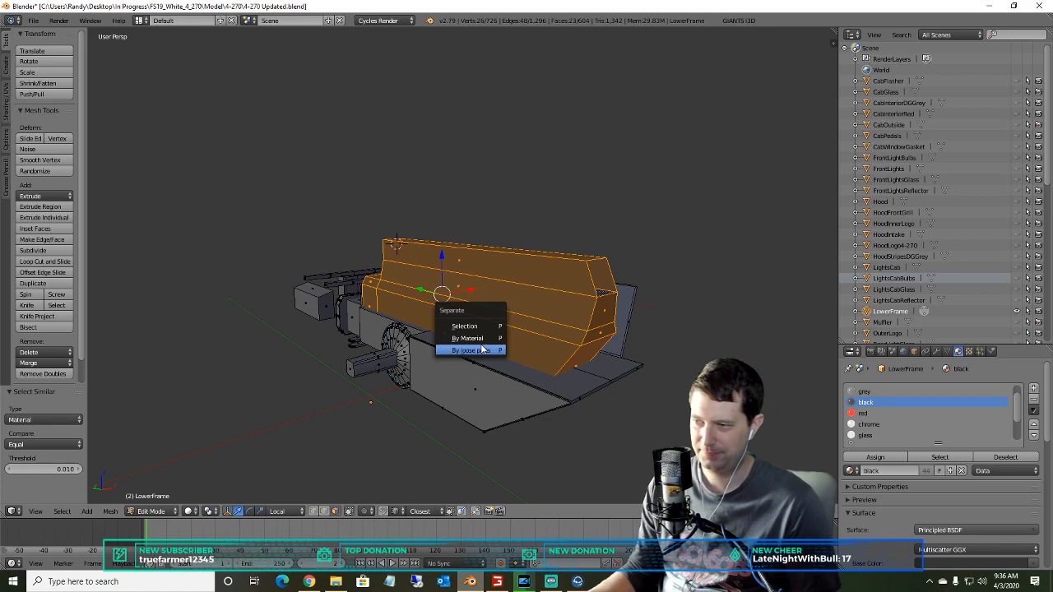
left_click(485, 324)
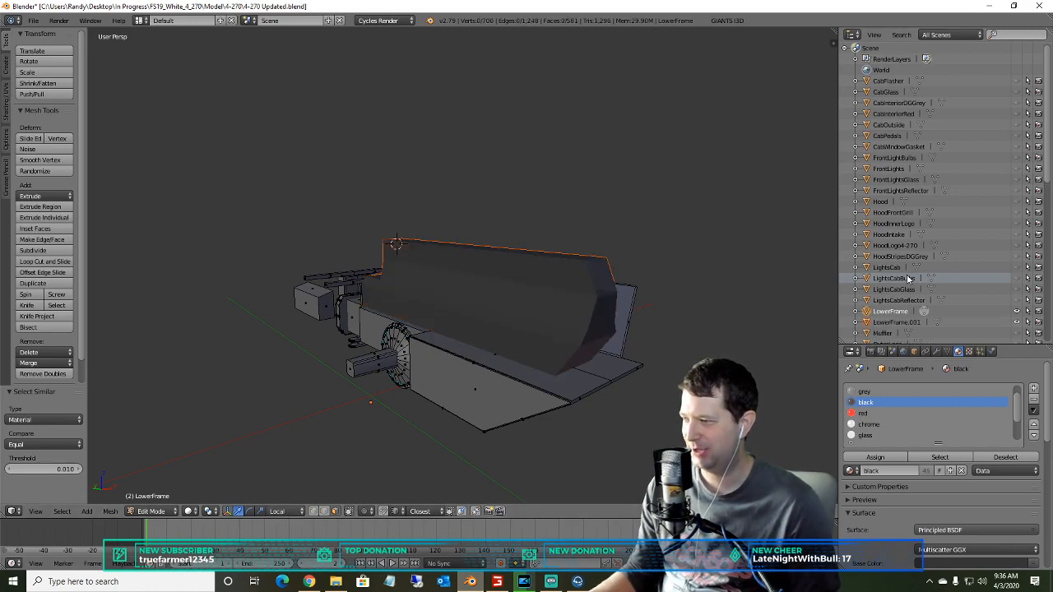
left_click(890, 322)
right_click(886, 323)
left_click(842, 324)
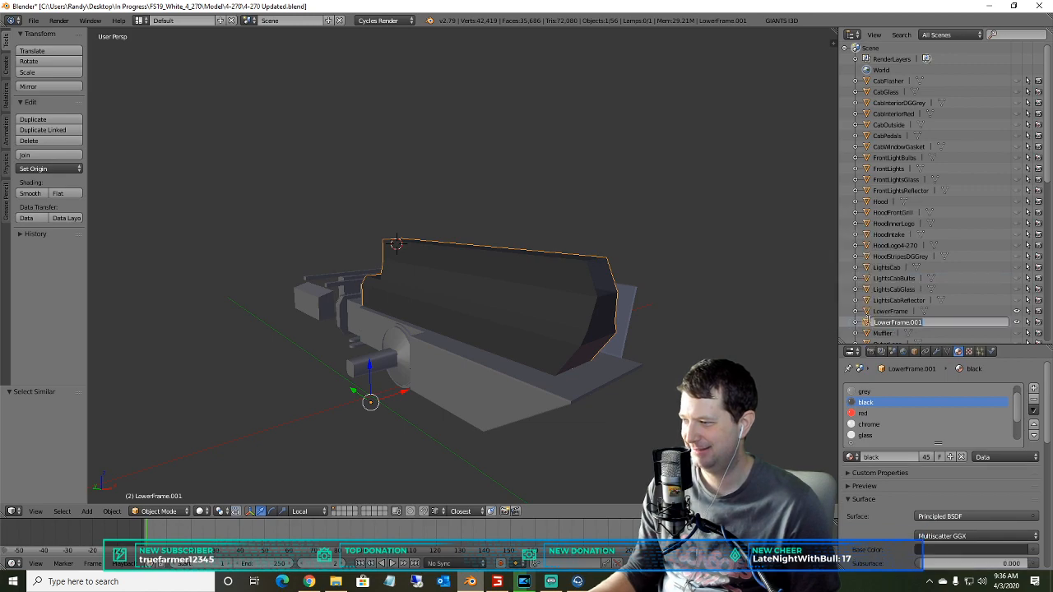
type("Grey")
key("Return")
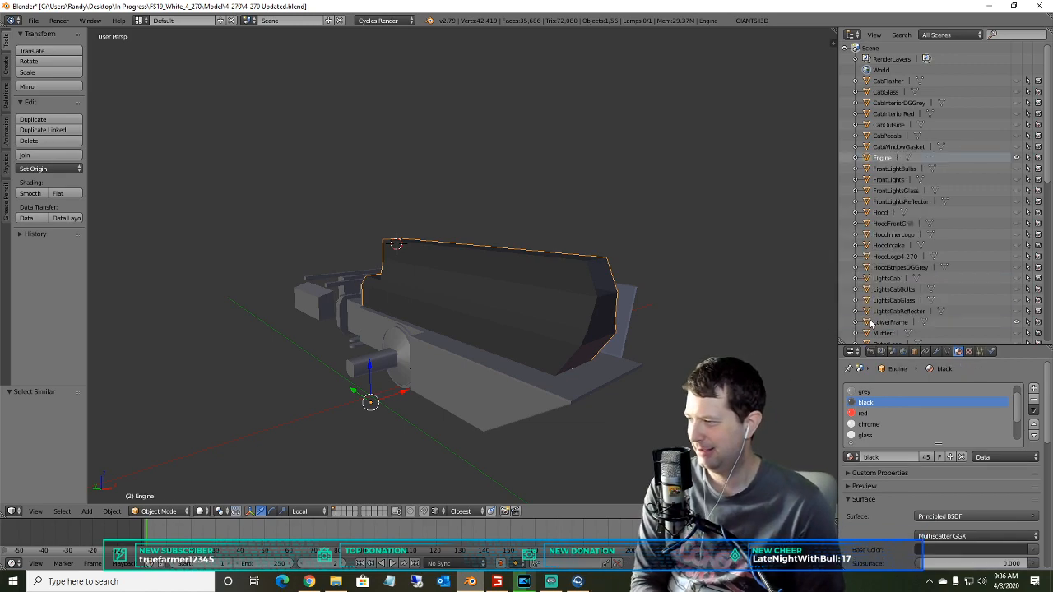
- Inspect the Engine object on the frame from several sides and hide it
scroll(383, 350, "up", 3)
middle_click_drag(384, 344, 419, 338)
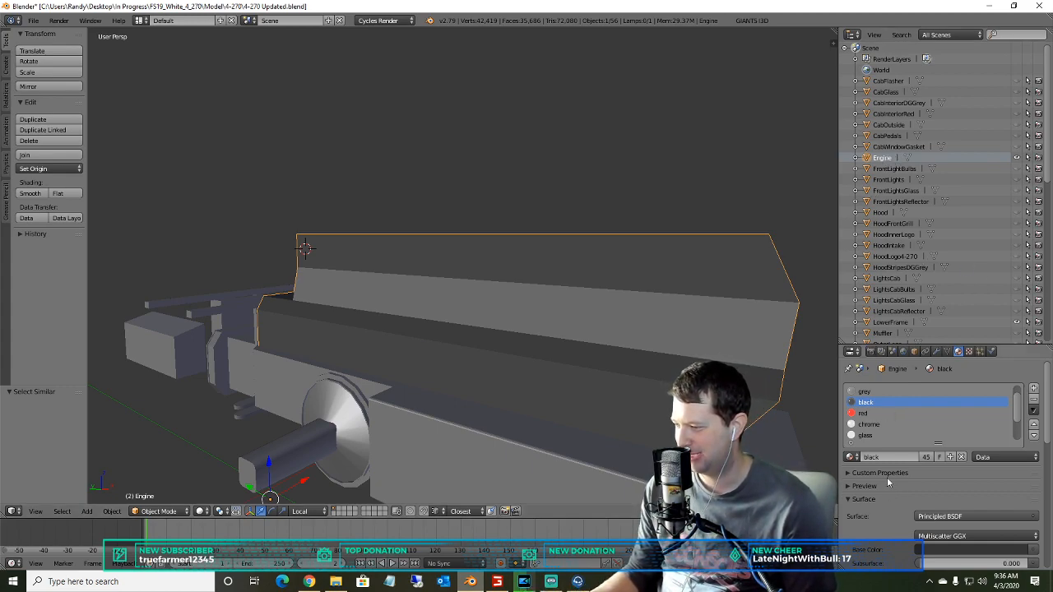
mouse_move(575, 293)
middle_mouse_down()
mouse_move(404, 304)
mouse_move(417, 281)
mouse_move(559, 297)
middle_mouse_up()
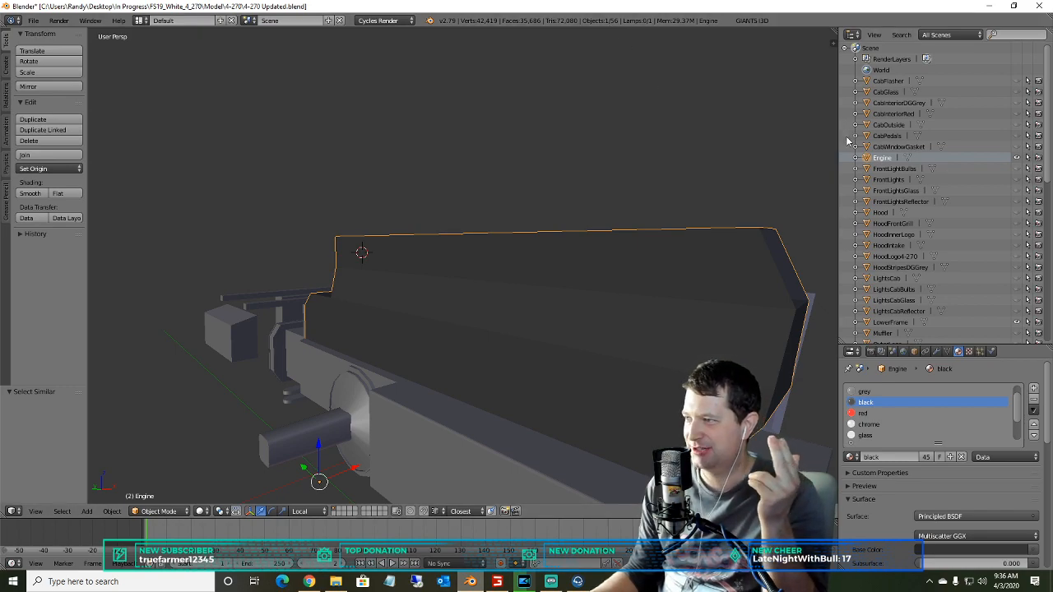
mouse_move(630, 331)
middle_mouse_down()
mouse_move(567, 350)
mouse_move(519, 331)
mouse_move(584, 321)
mouse_move(623, 341)
middle_mouse_up()
middle_click_drag(420, 343, 484, 328)
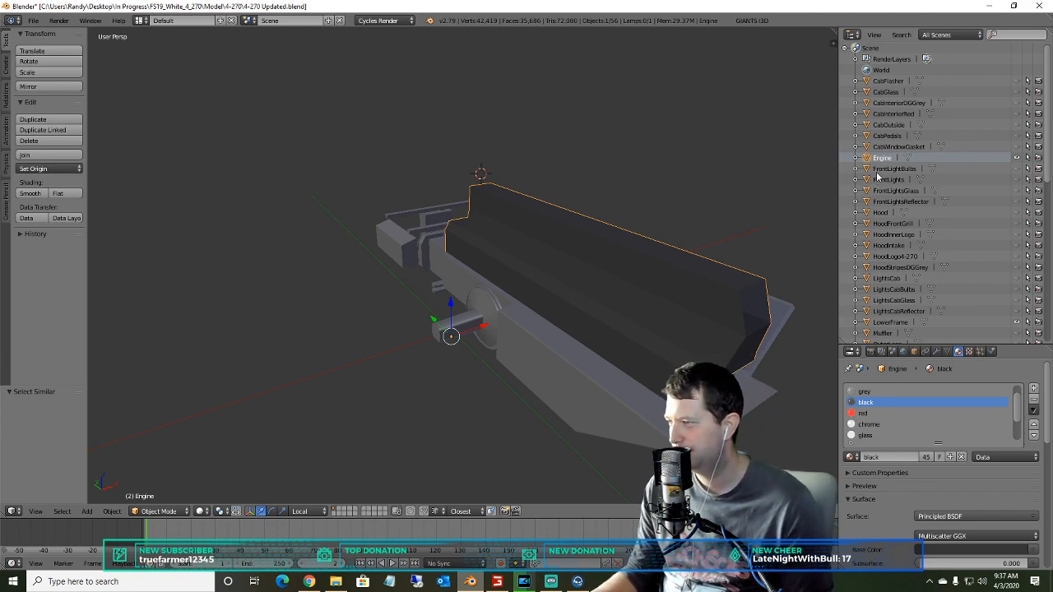
left_click(1017, 157)
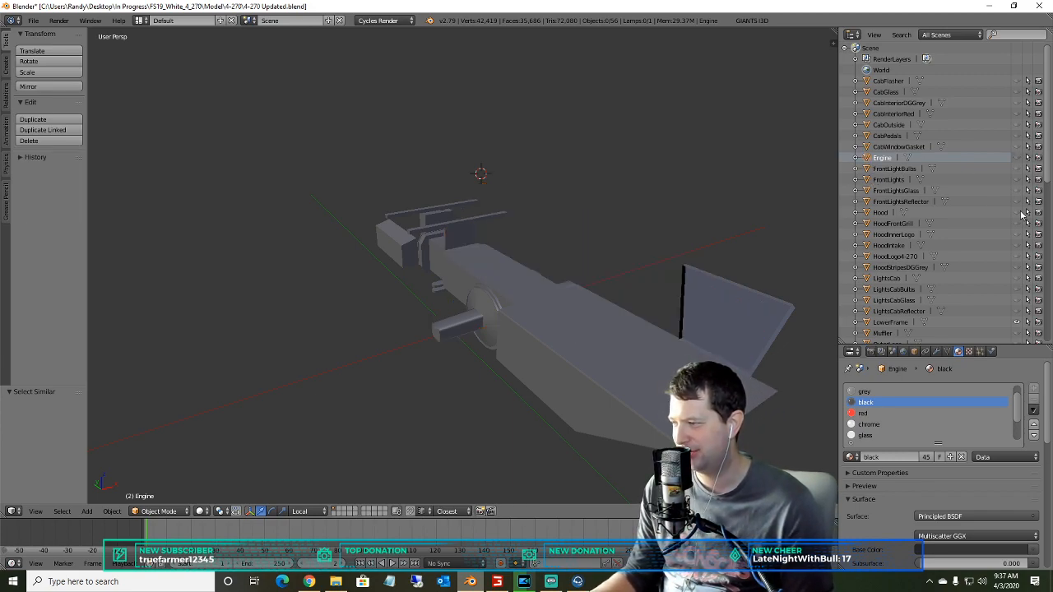
- Hide LowerFrame, check the Muffler and OuterLogo objects by showing and hiding each in turn, and show RearLightGlass
scroll(934, 215, "down", 5)
scroll(933, 215, "down", 1)
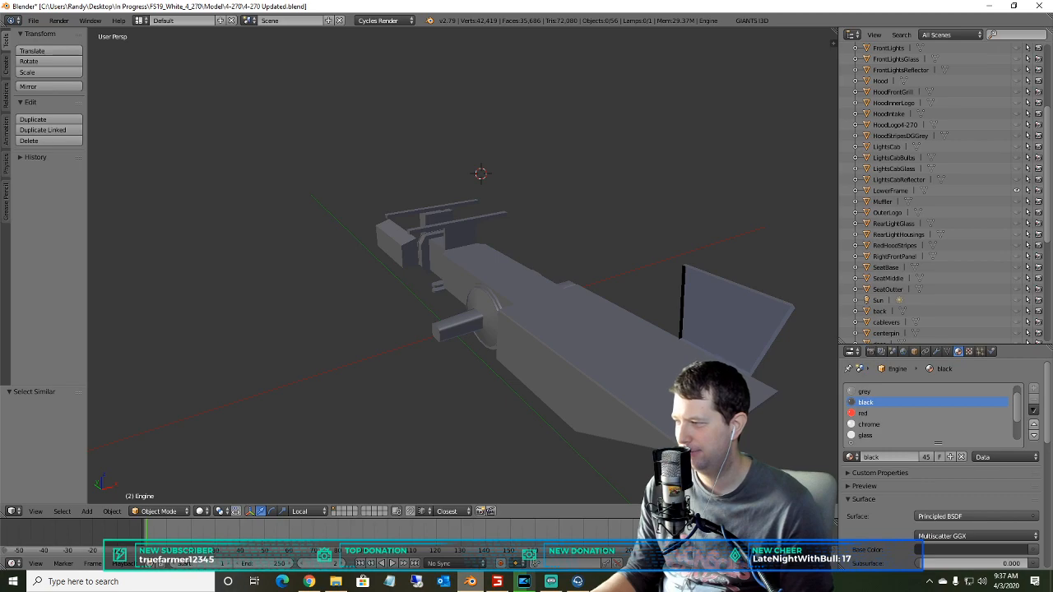
scroll(942, 212, "down", 3)
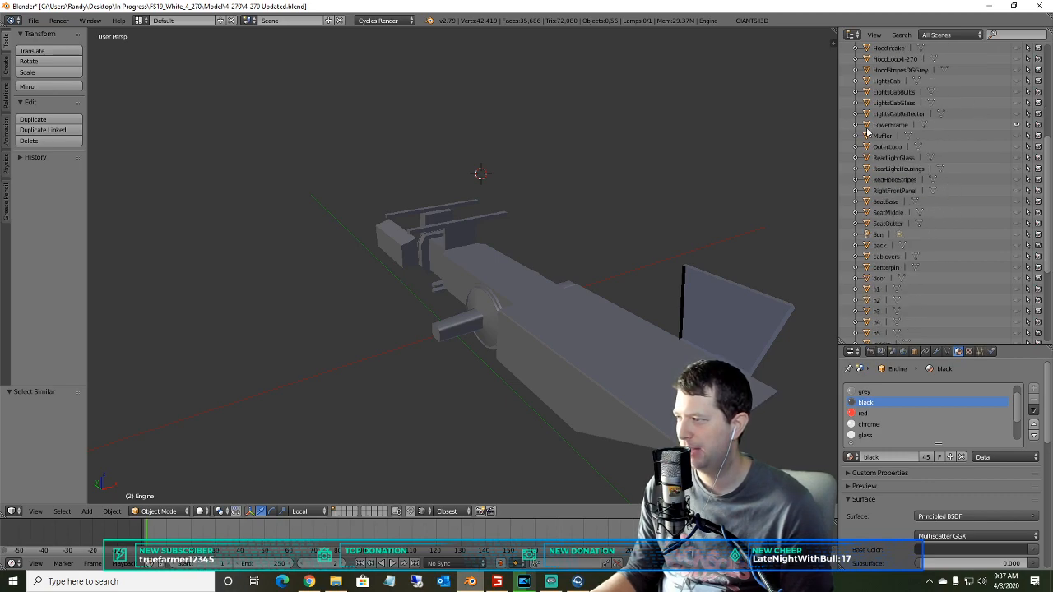
left_click(1016, 135)
left_click(1017, 125)
middle_click_drag(757, 148, 658, 202)
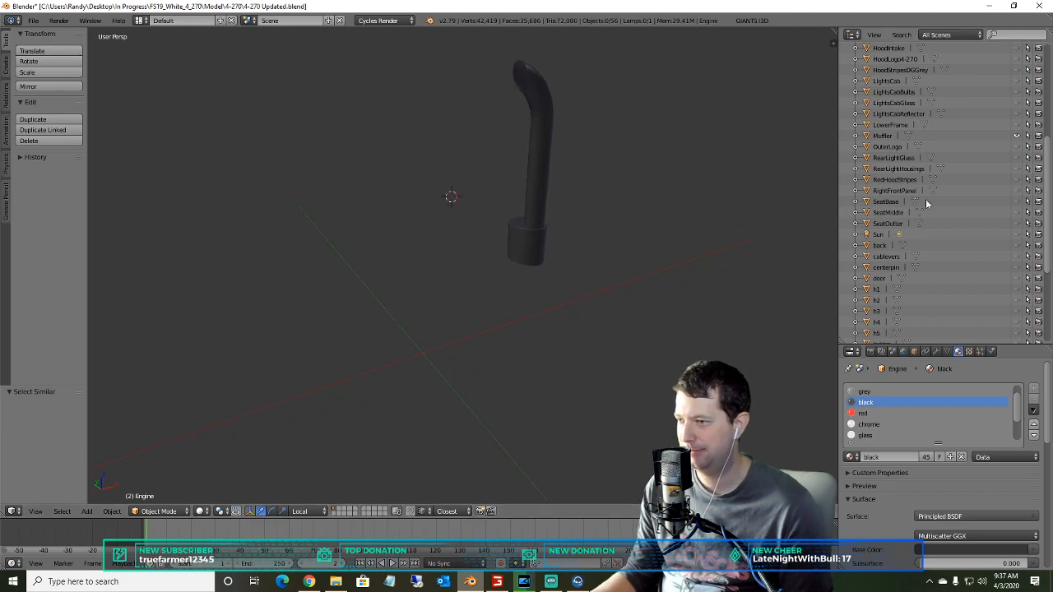
left_click(1017, 136)
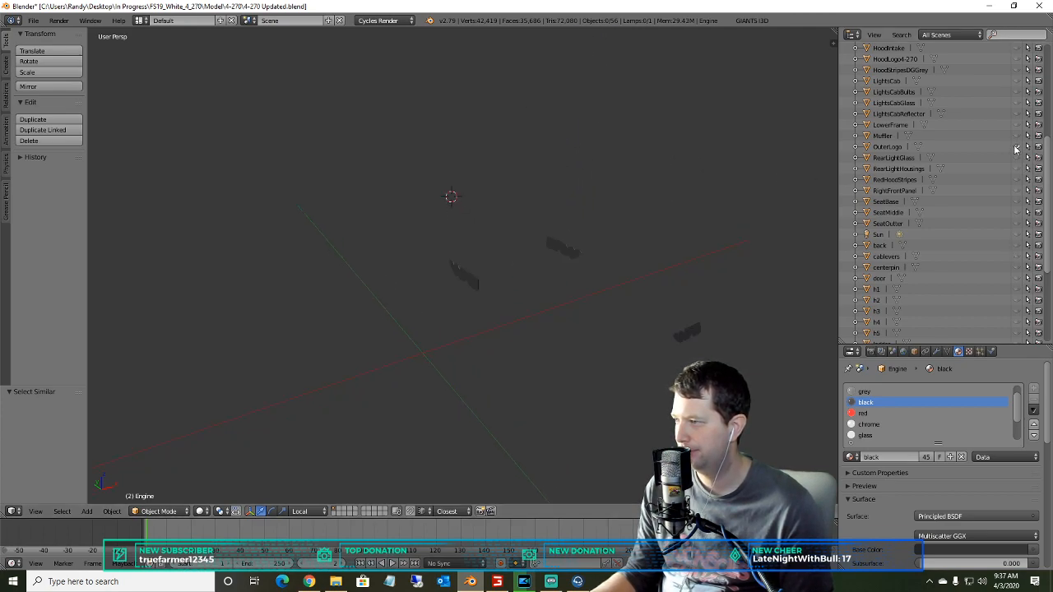
left_click(1017, 146)
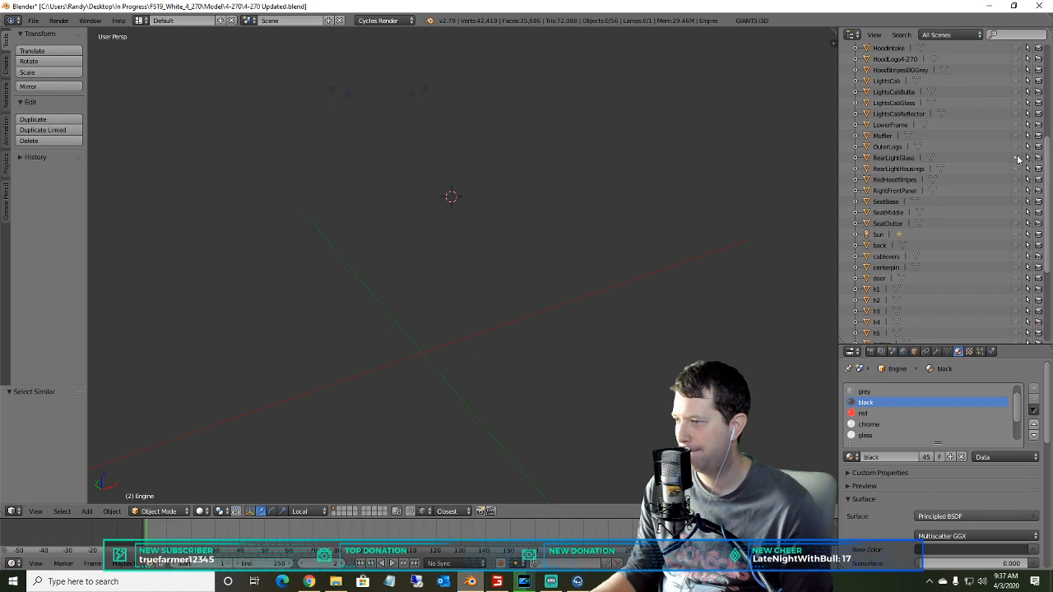
- Check RearLightGlass and hide it, show RearLightHousings, and inspect the rear light housings up close
left_click(1016, 158)
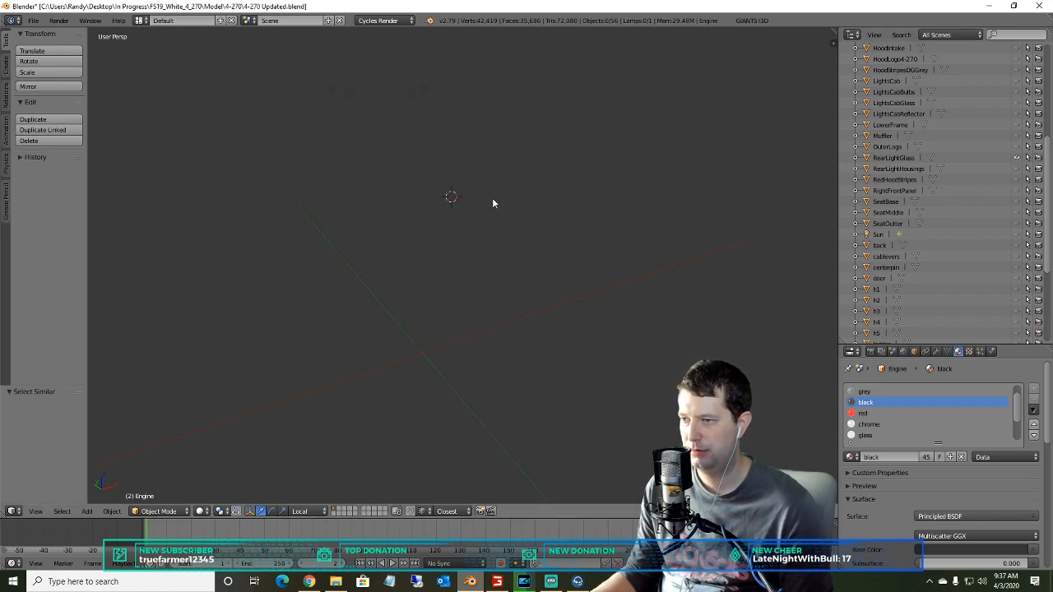
middle_click_drag(495, 228, 539, 192)
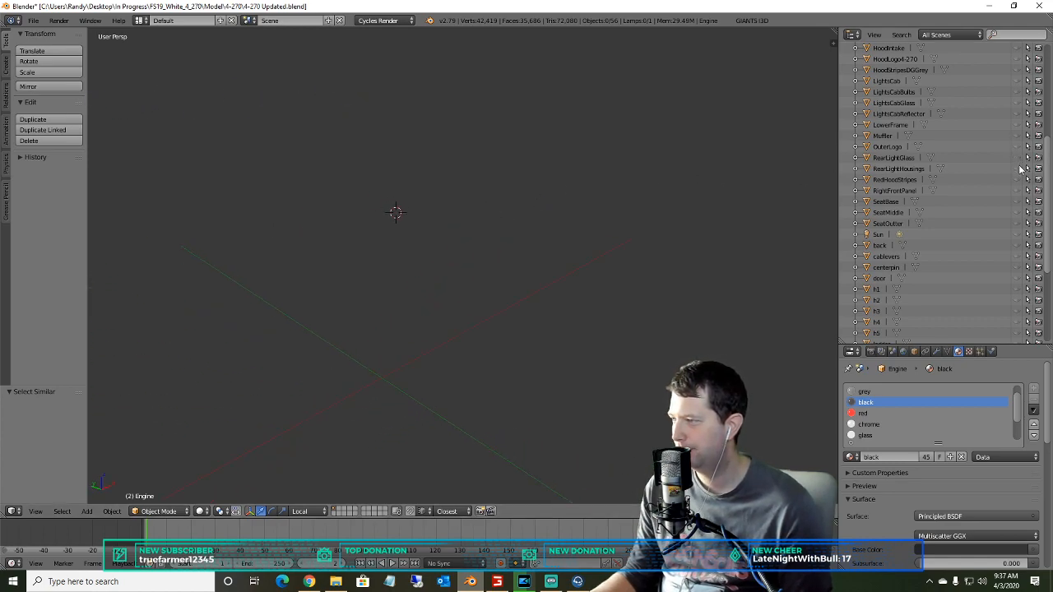
scroll(316, 129, "up", 1)
middle_click_drag(313, 129, 464, 199)
scroll(447, 122, "up", 7)
scroll(463, 197, "up", 5)
scroll(463, 197, "down", 5)
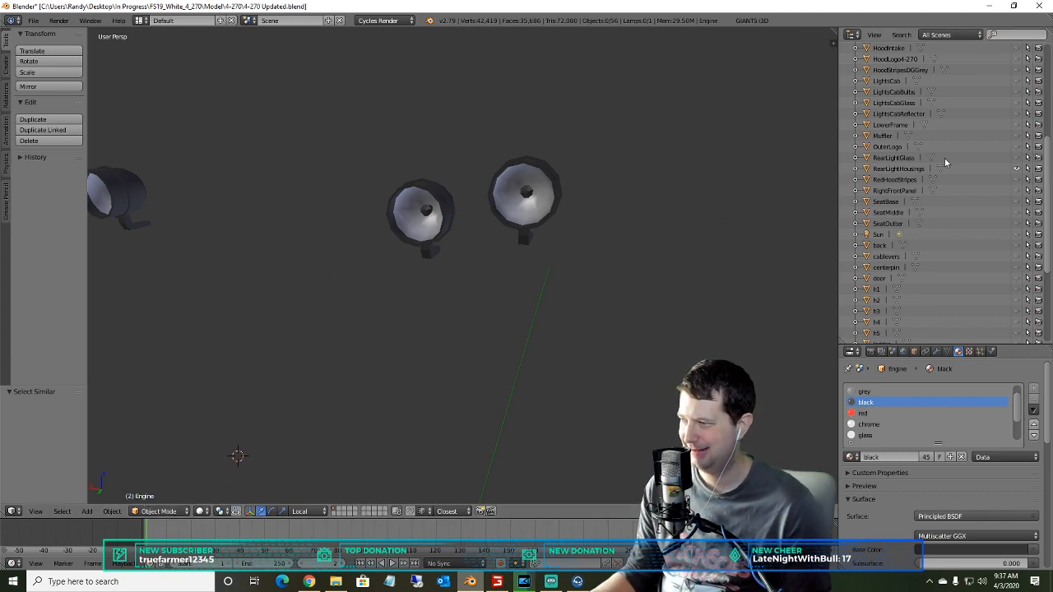
- Open RearLightHousings in Edit Mode, select one chrome reflector face and extend the selection to all faces with the same material
left_click(902, 169)
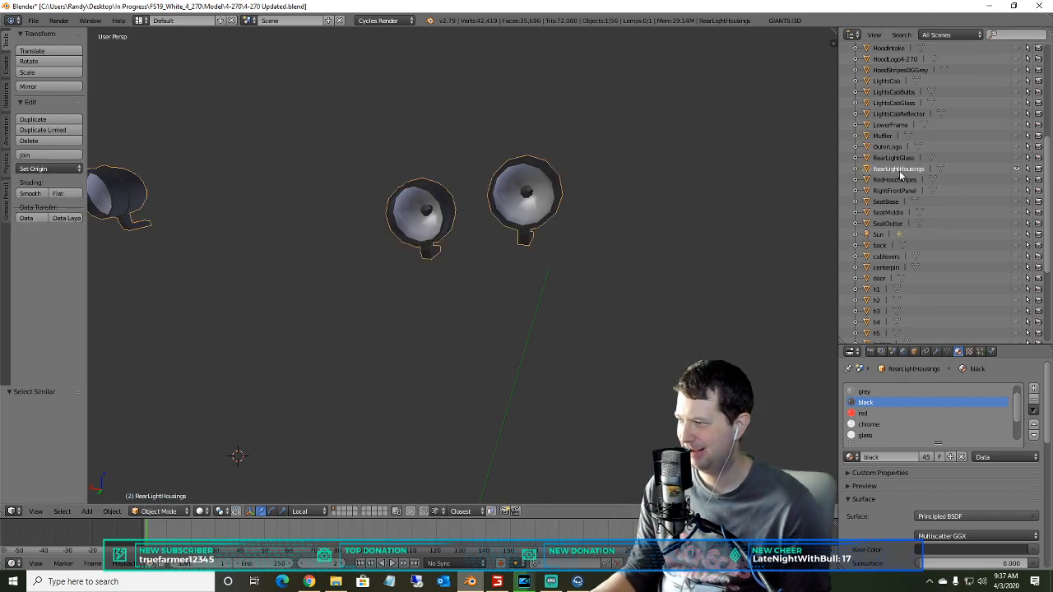
left_click(152, 515)
left_click(160, 485)
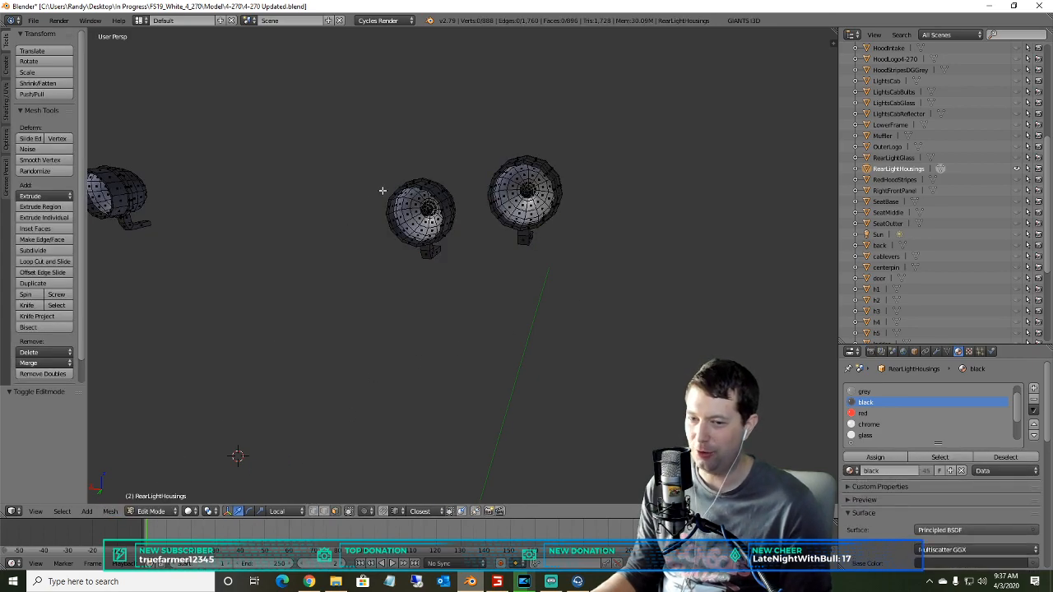
right_click(407, 213)
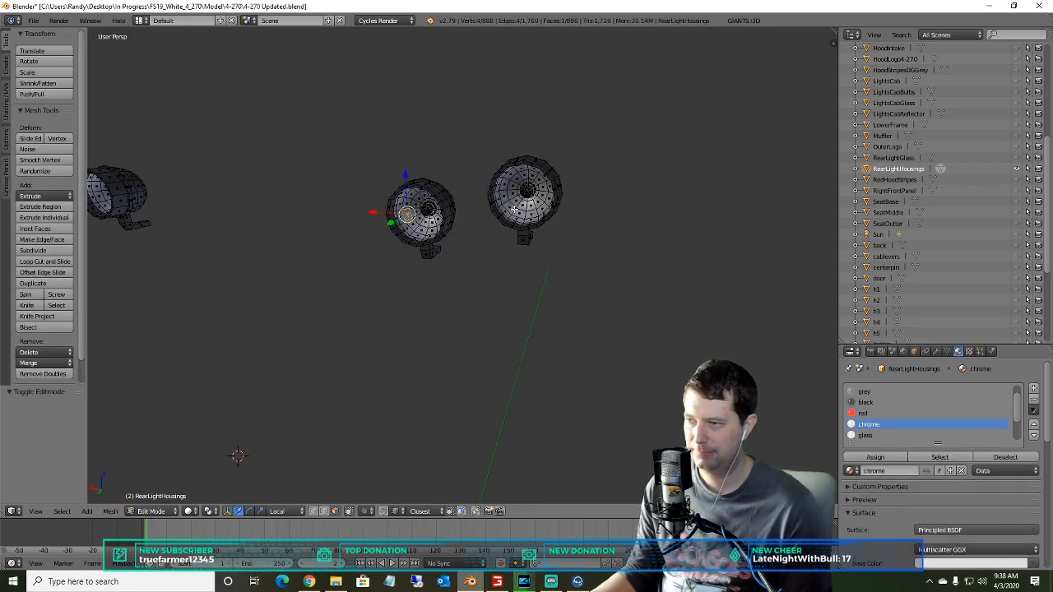
left_click(61, 511)
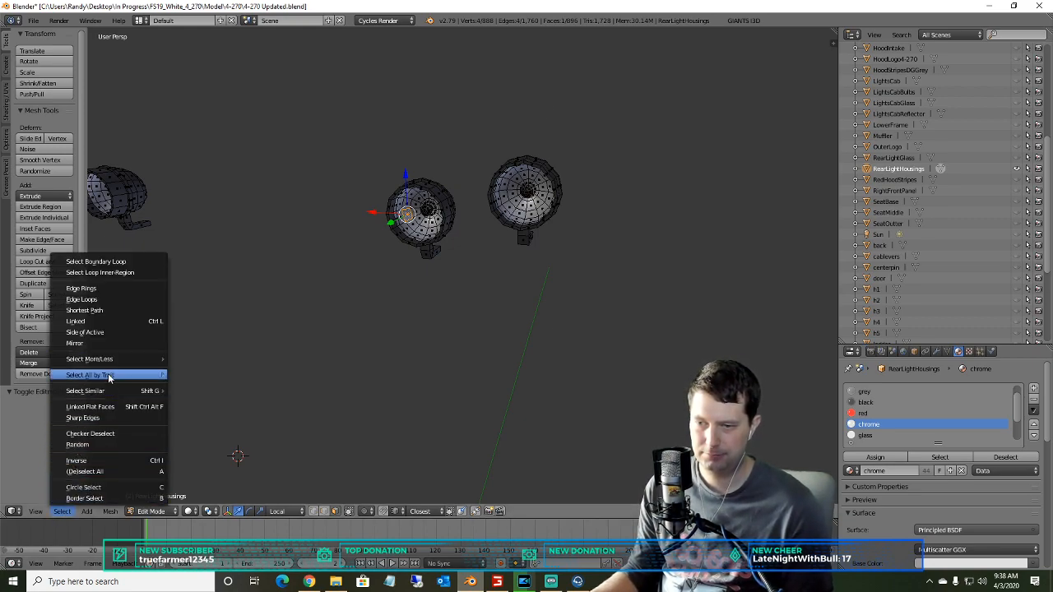
mouse_move(108, 374)
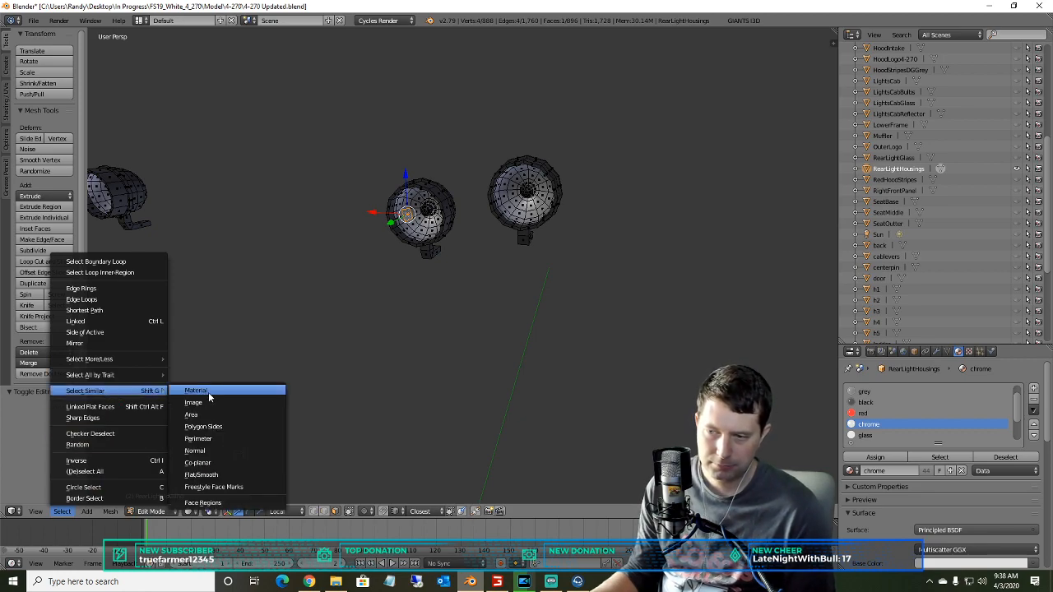
left_click(208, 391)
scroll(250, 362, "down", 3)
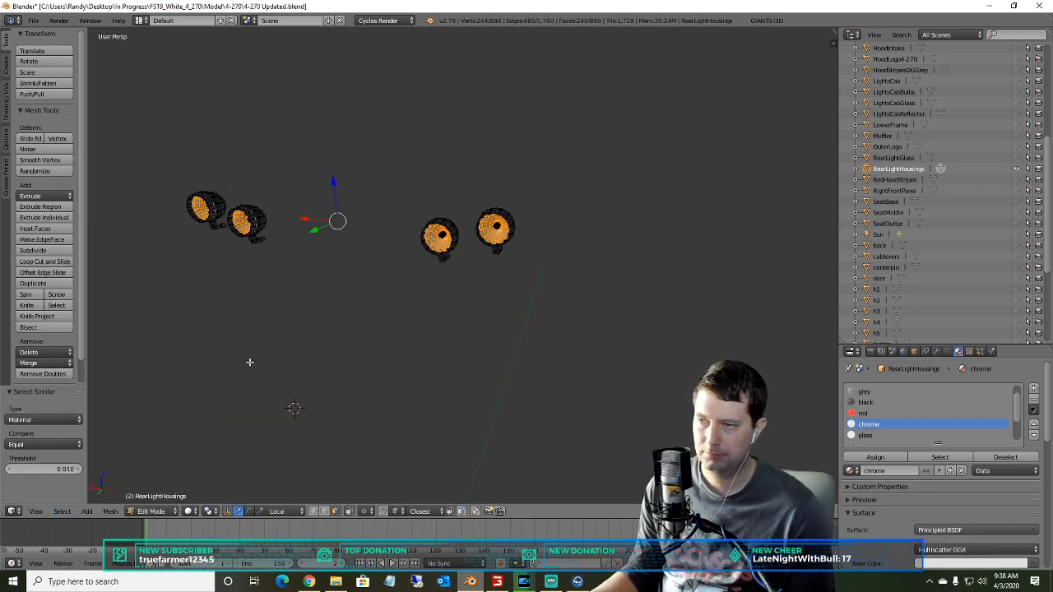
- Check the selected chrome faces on all four lights and separate them from RearLightHousings into a new object
middle_click_drag(254, 351, 501, 268)
scroll(321, 247, "up", 8)
scroll(316, 252, "down", 4)
key("p")
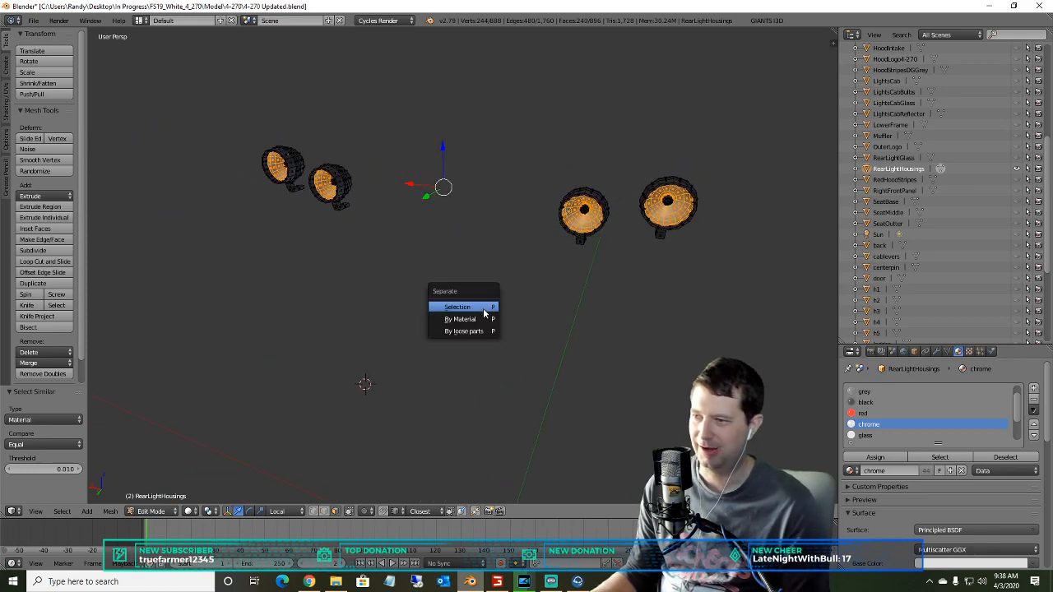
left_click(471, 307)
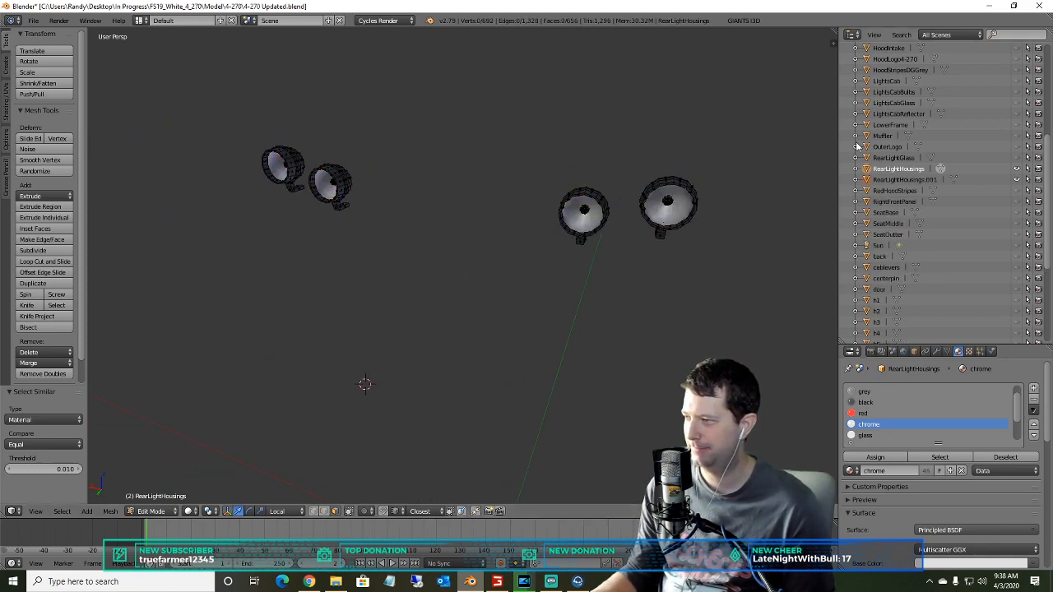
left_click(900, 180)
middle_click_drag(667, 212, 519, 276)
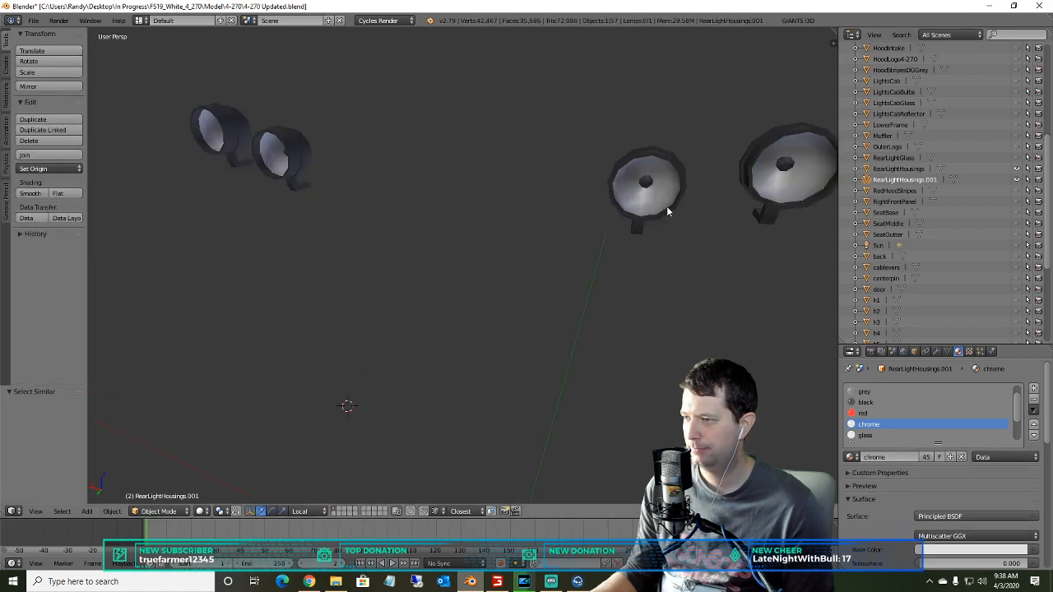
left_click(158, 511)
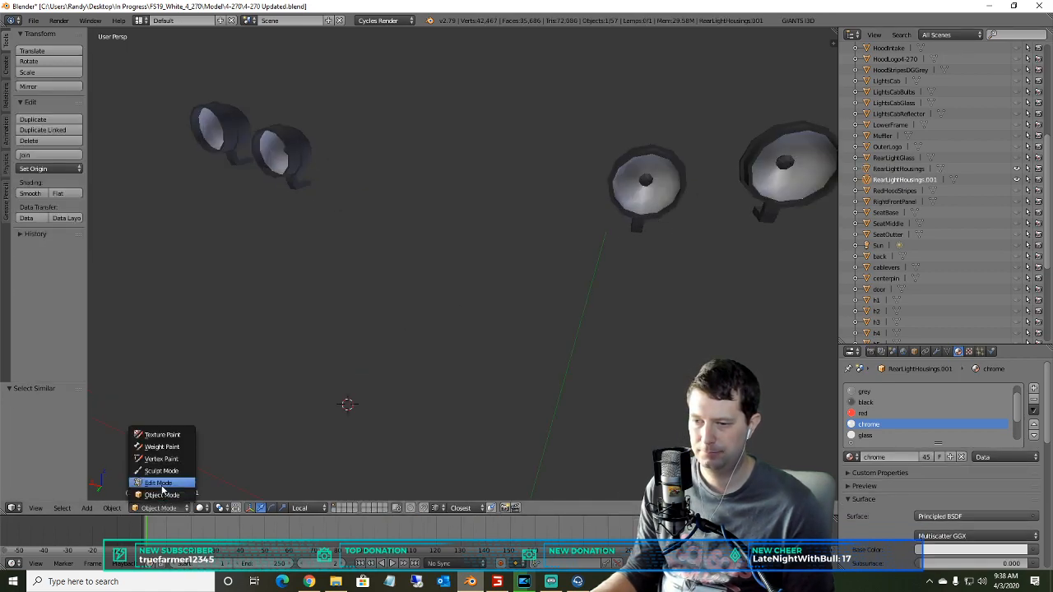
left_click(158, 483)
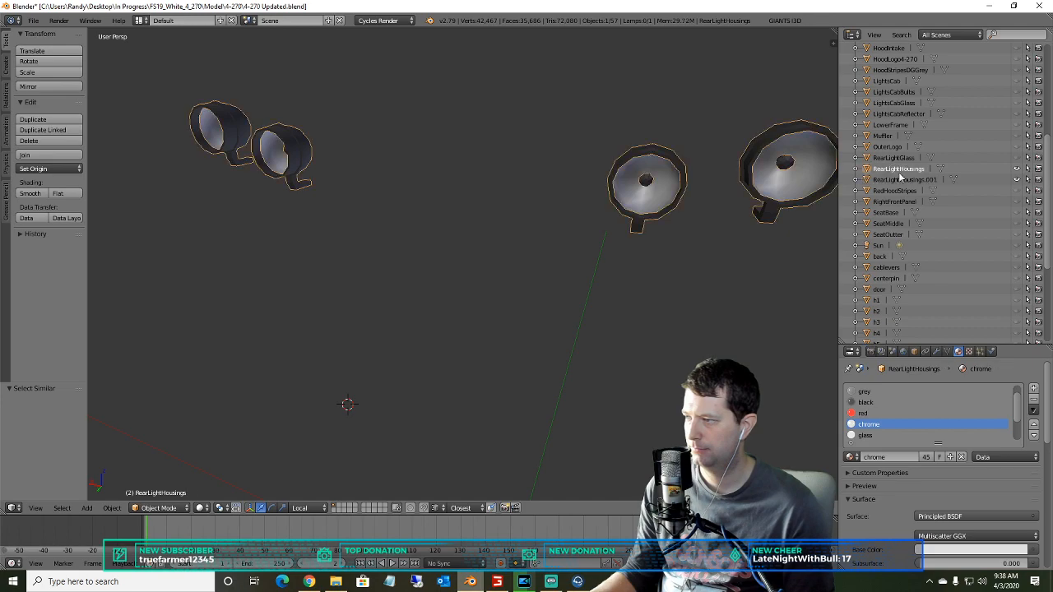
key("Tab")
- Open RearLightHousings in Edit Mode and select the complete bulb meshes in all four rear lights using linked selection
left_click(150, 509)
left_click(155, 482)
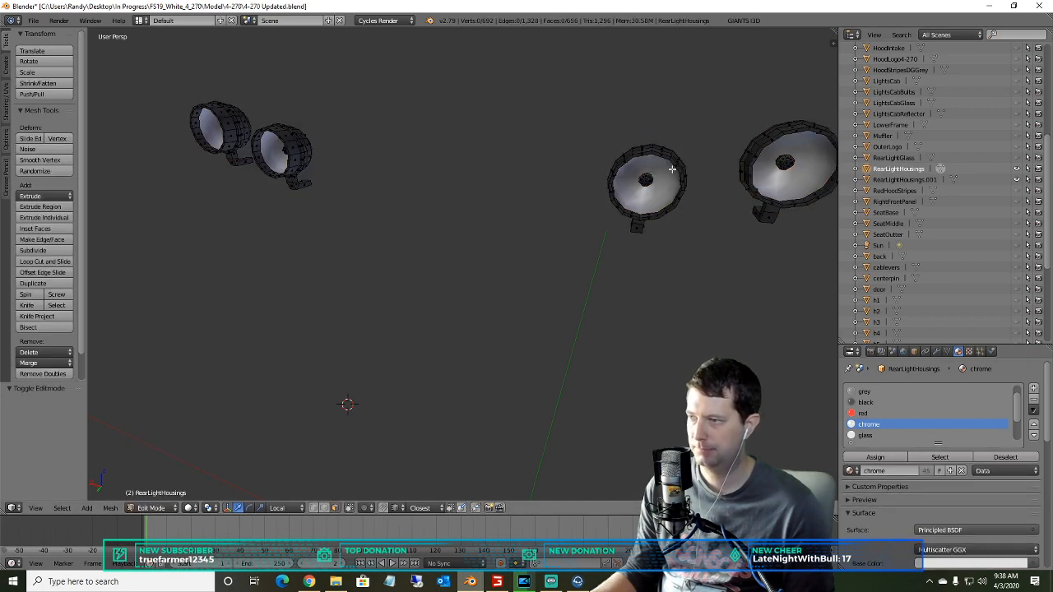
right_click(646, 179)
right_click(784, 162, "shift")
middle_click_drag(254, 221, 382, 180)
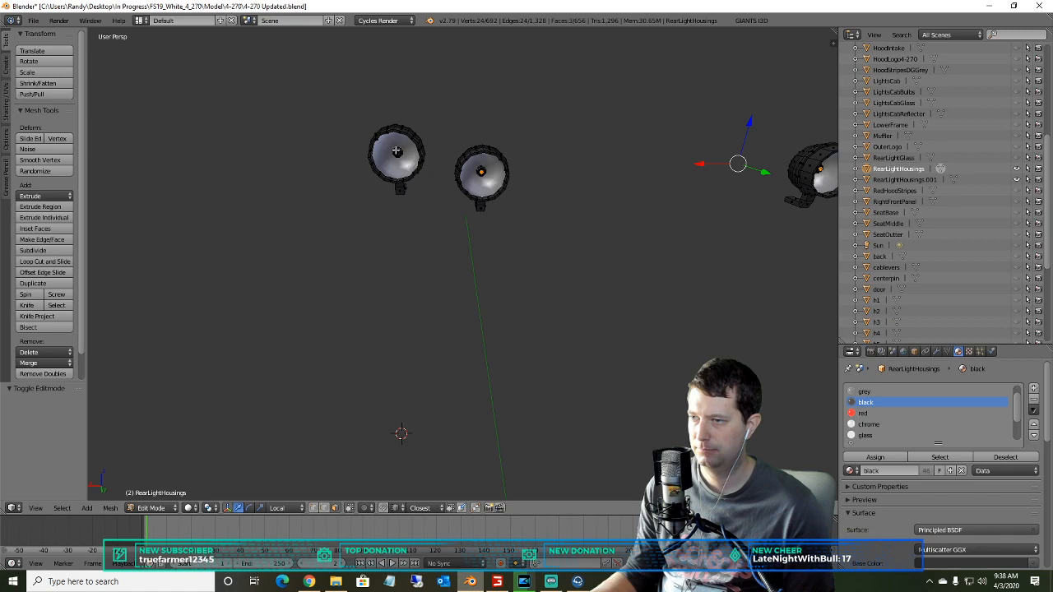
right_click(396, 153, "shift")
key("ctrl+l")
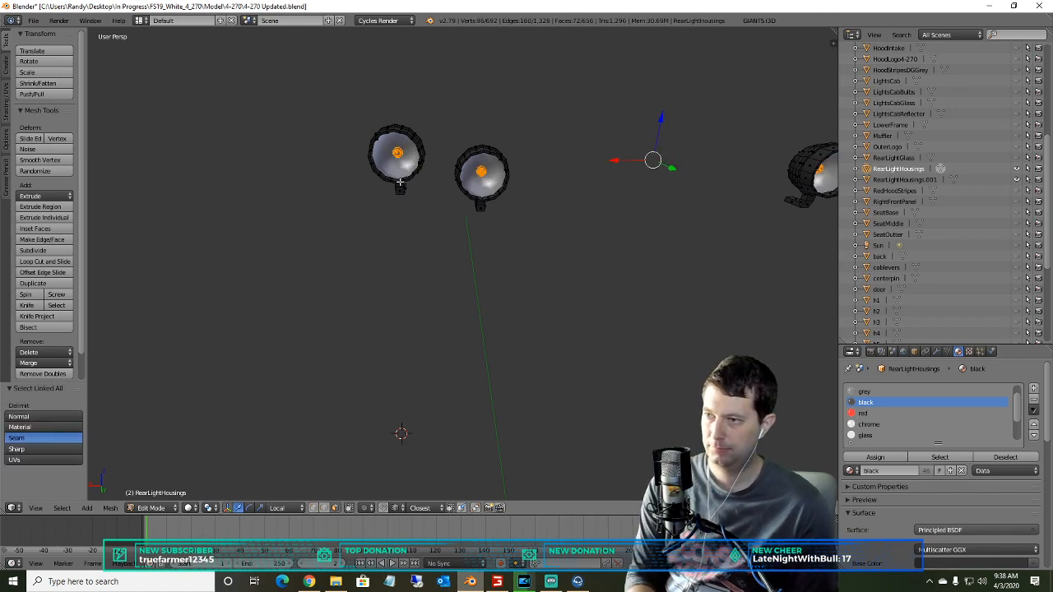
middle_click_drag(399, 181, 427, 166)
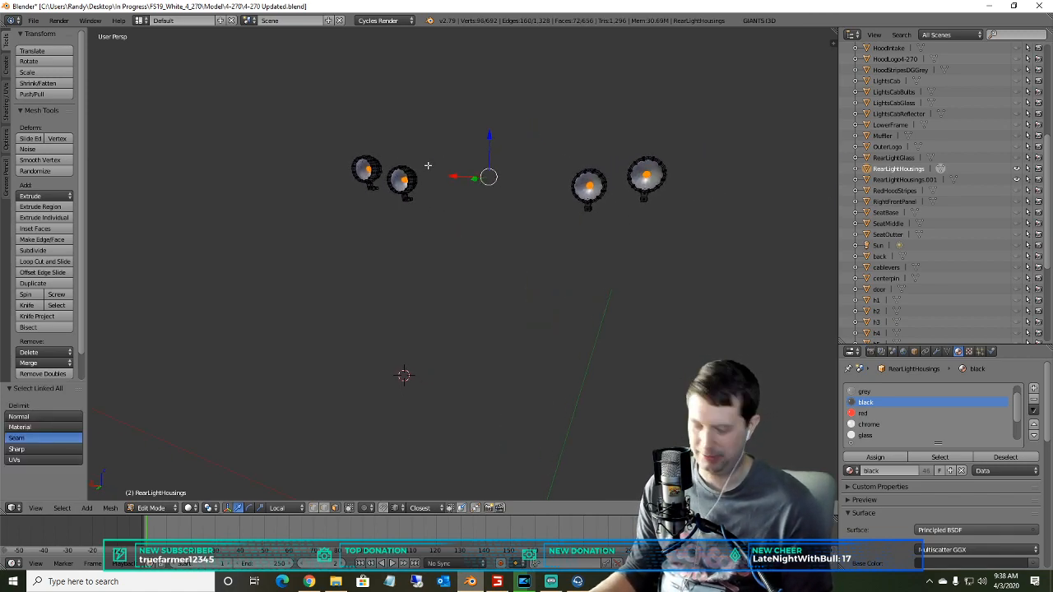
- Separate the selected bulbs from RearLightHousings into a new object and return to Object Mode
key("p")
left_click(403, 324)
key("Tab")
- Identify RearLightHousings.001 by toggling its visibility and rename it RearLightReflectors
left_click(902, 180)
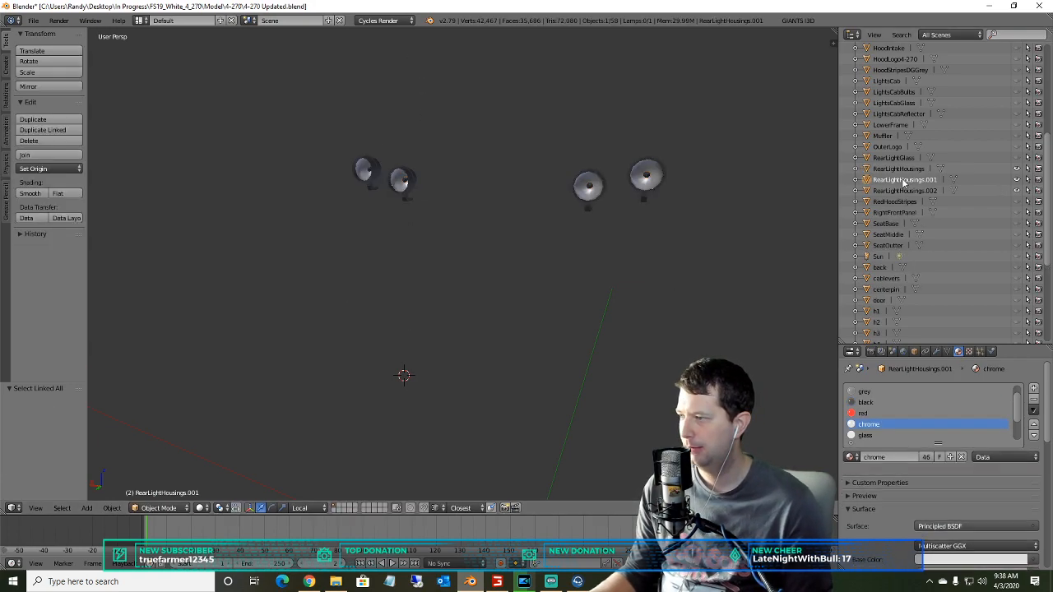
right_click(903, 180)
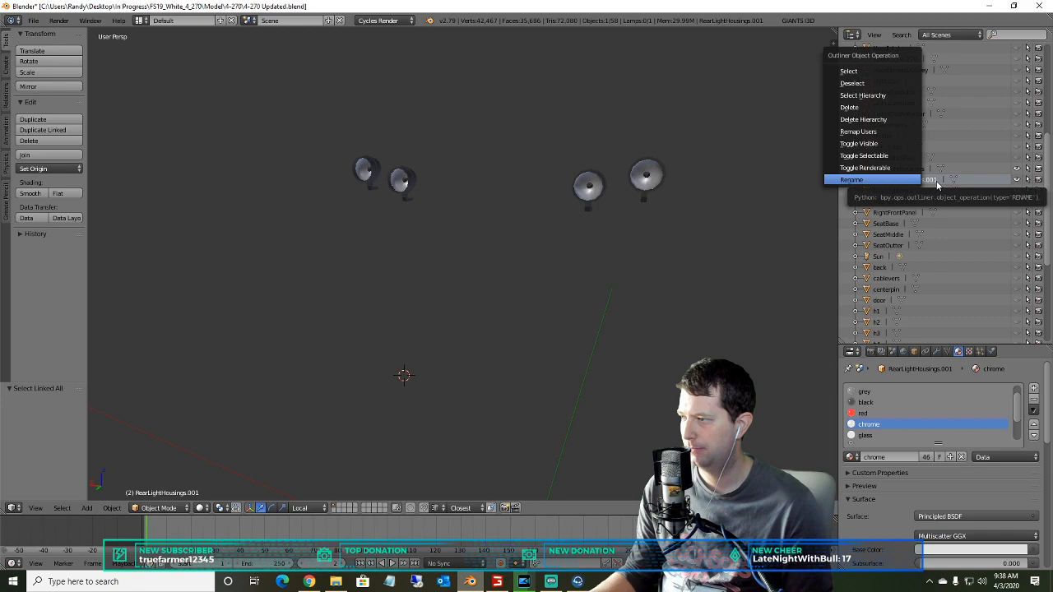
left_click(1018, 180)
left_click(1018, 180)
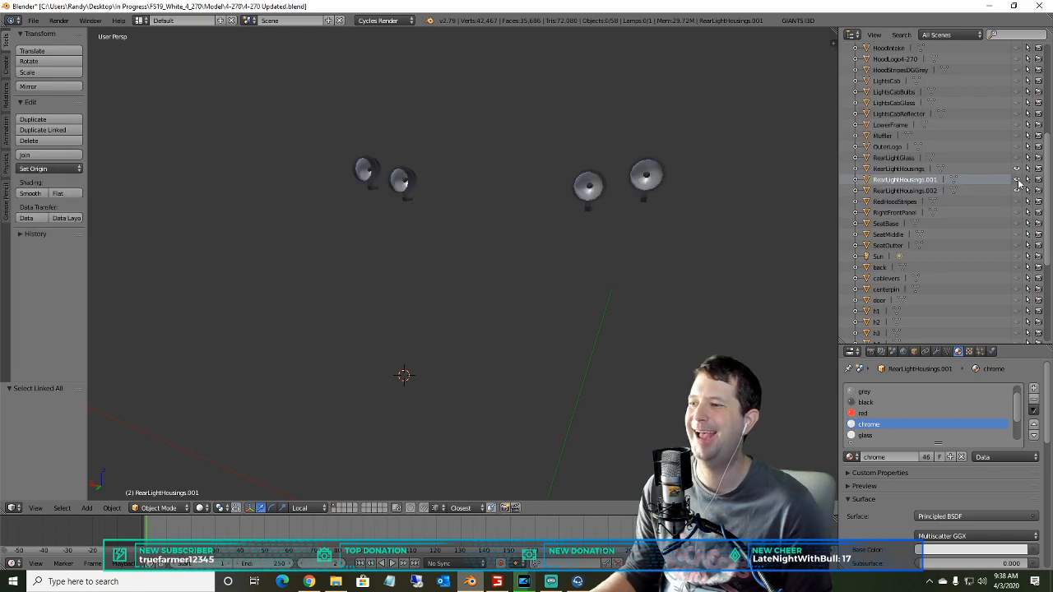
right_click(907, 187)
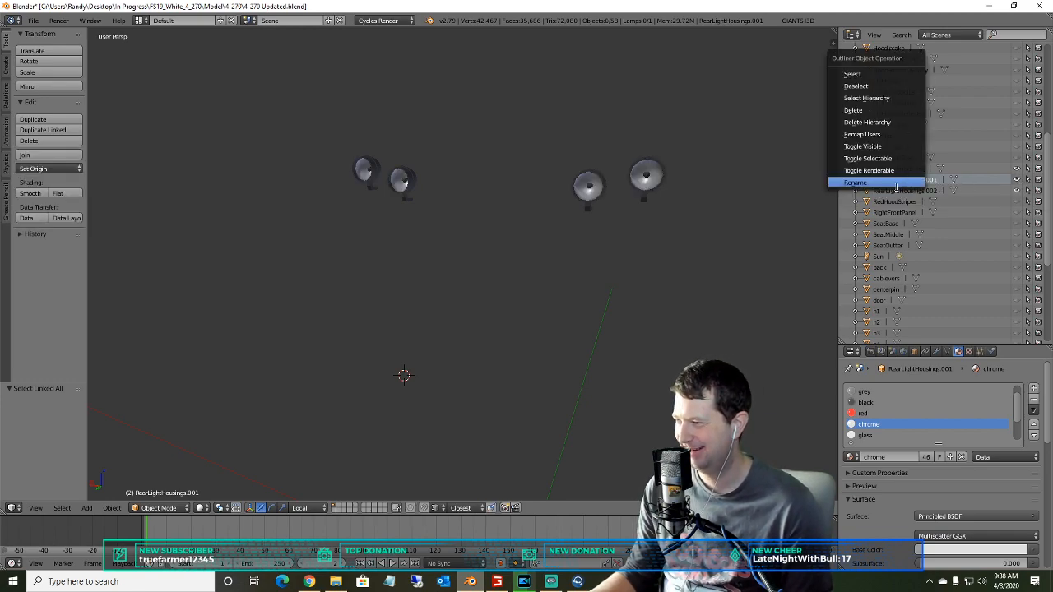
left_click(898, 186)
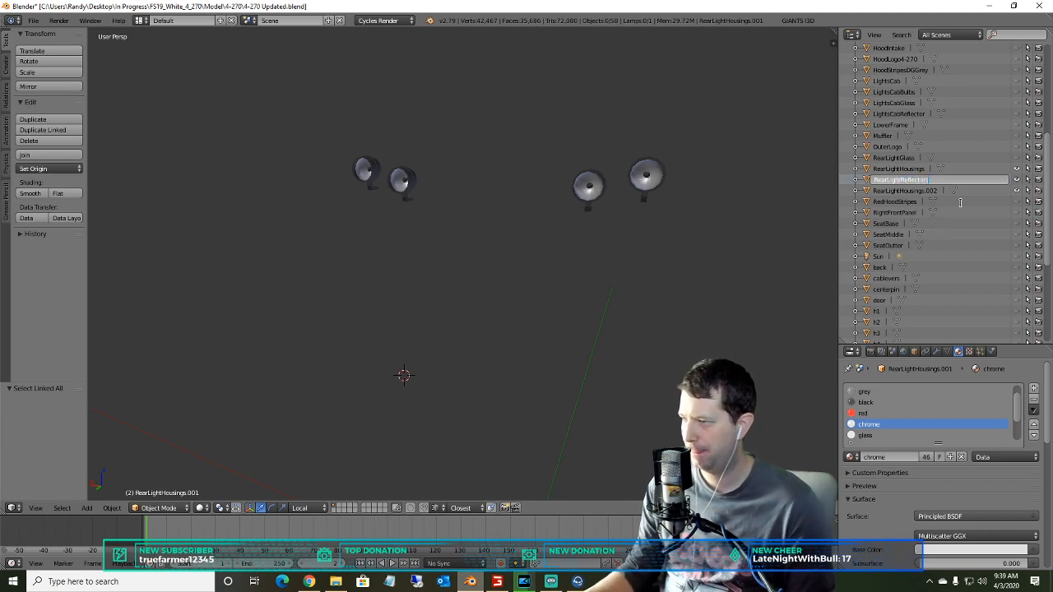
key("Return")
- Rename the separated bulb object RearLightHousings.002 as RearLight2520
right_click(911, 193)
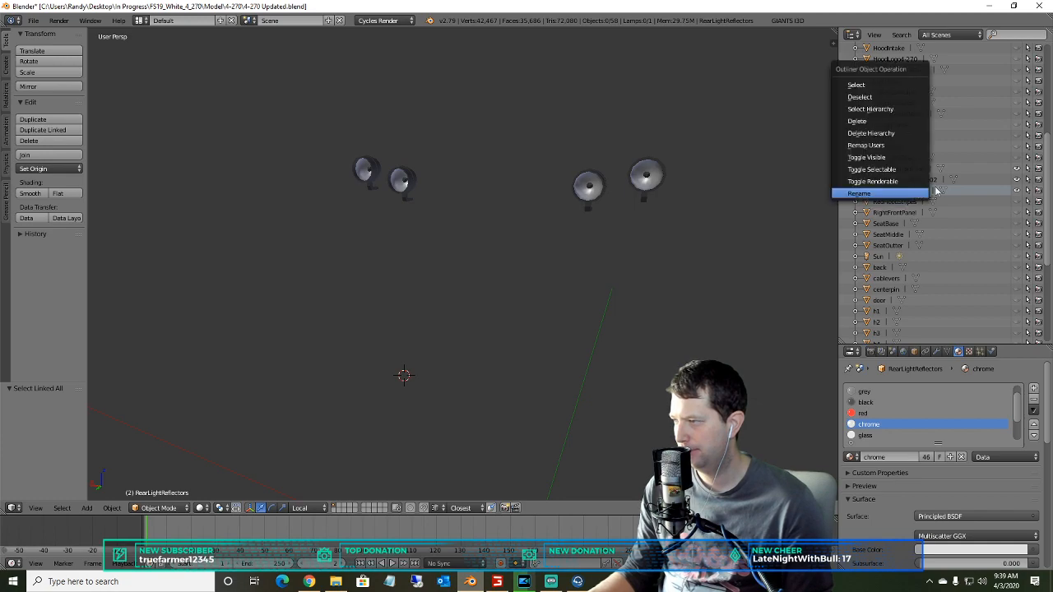
left_click(935, 184)
left_click(927, 181)
right_click(923, 181)
left_click(901, 181)
type("RearLightHousings.002")
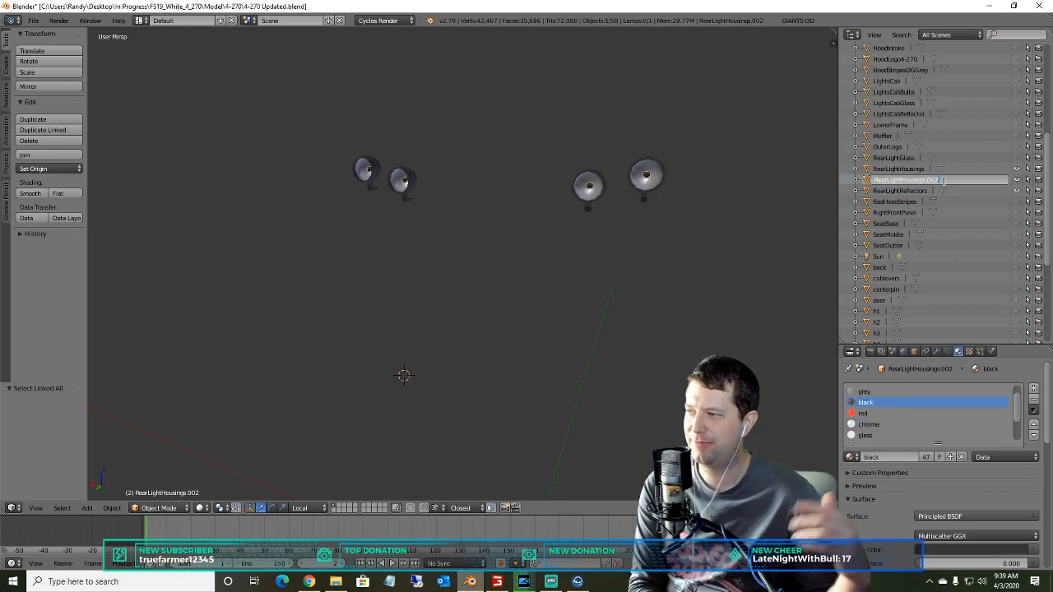
key("BackSpace")
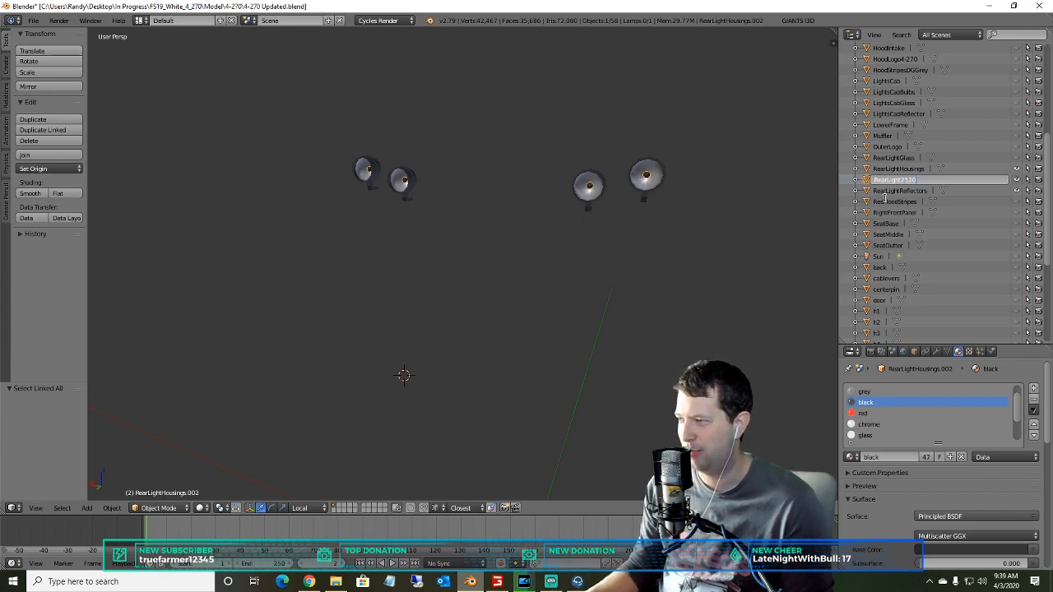
key("Return")
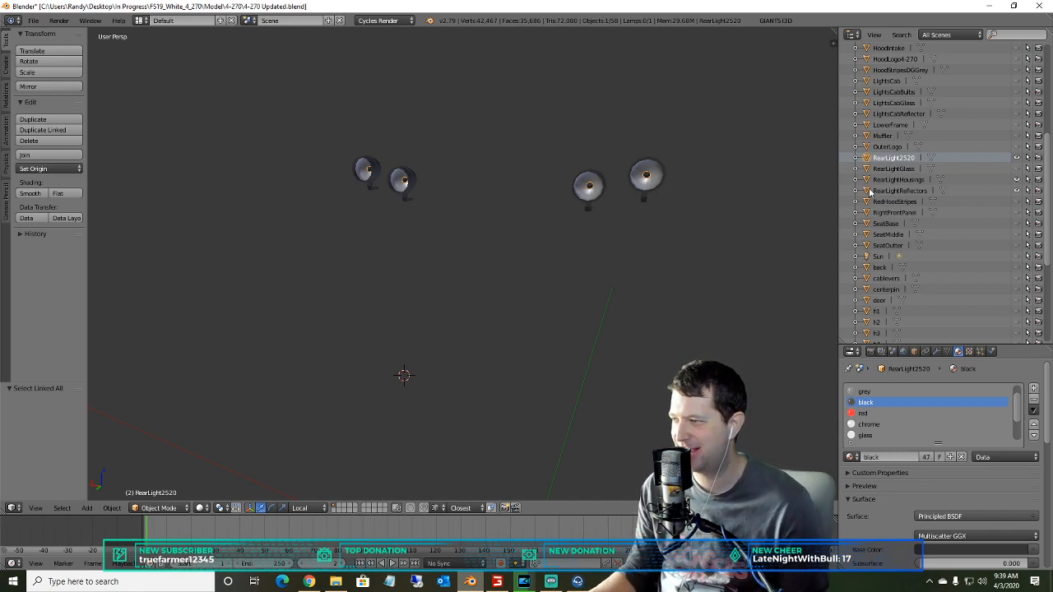
- Check the RearLightHousings and RearLightReflectors objects and hide them together with RearLight2520
left_click(896, 180)
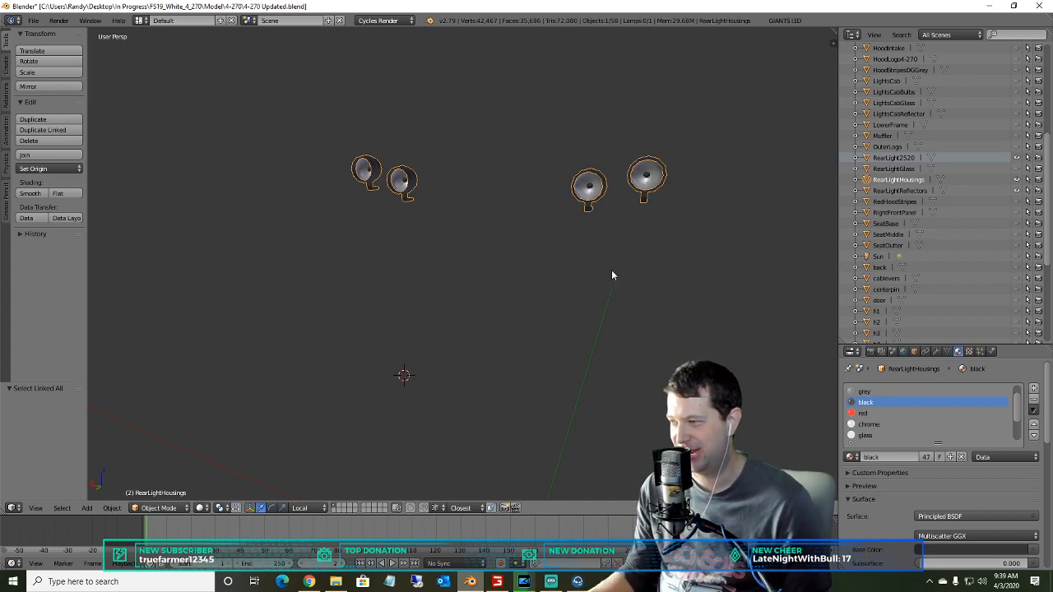
left_click(907, 194)
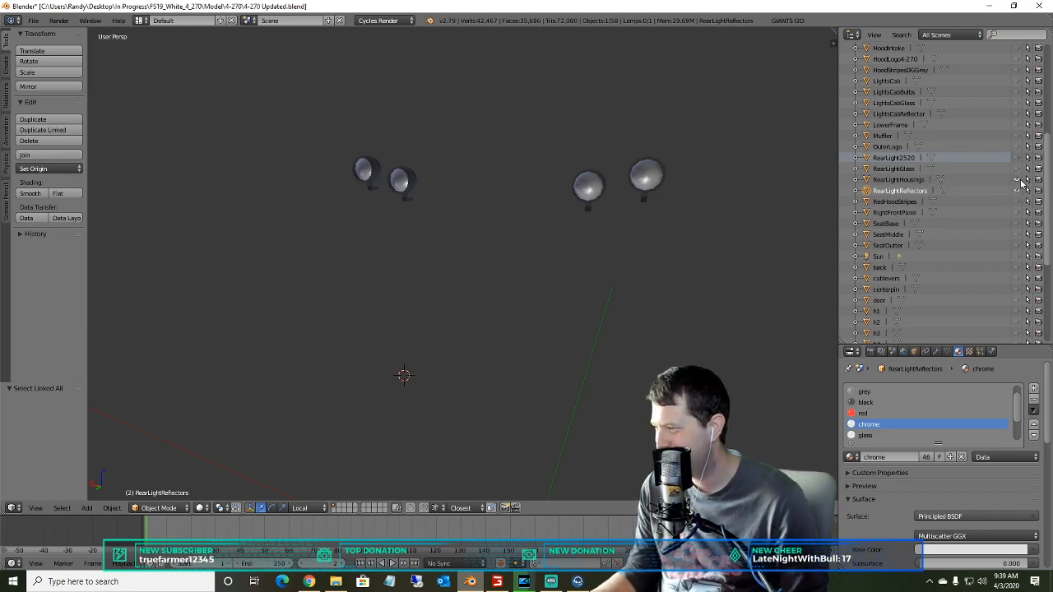
left_click(1016, 189)
- Show RedHoodStripes, inspect the stripes from another angle and hide them again
left_click(1016, 201)
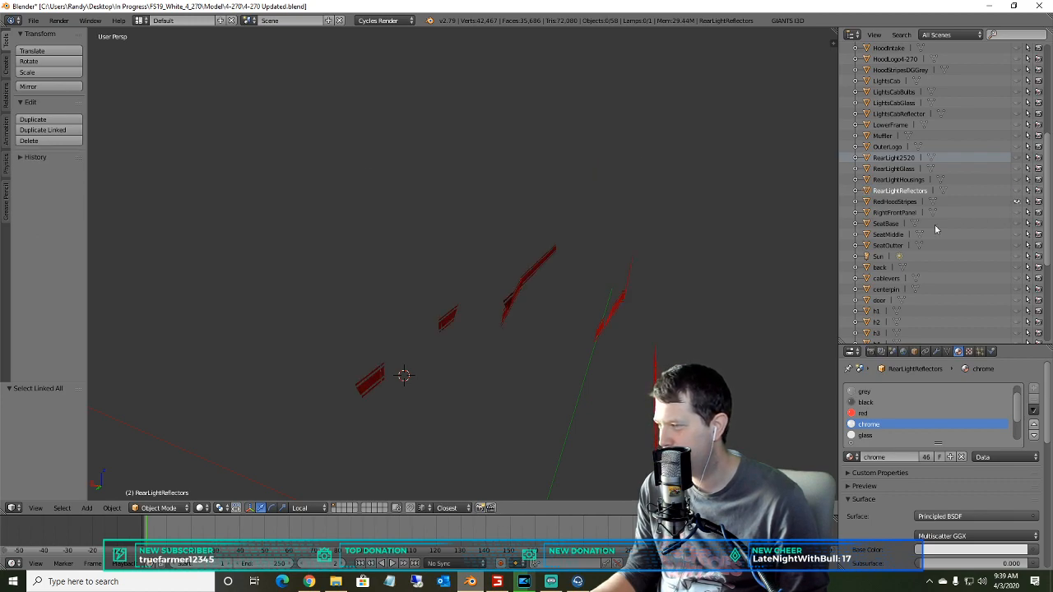
middle_click_drag(693, 269, 764, 245)
left_click(1017, 201)
- Show RightFrontPanel, examine the panel from several sides and select it
left_click(1016, 211)
scroll(764, 262, "down", 2)
middle_click_drag(743, 266, 547, 299)
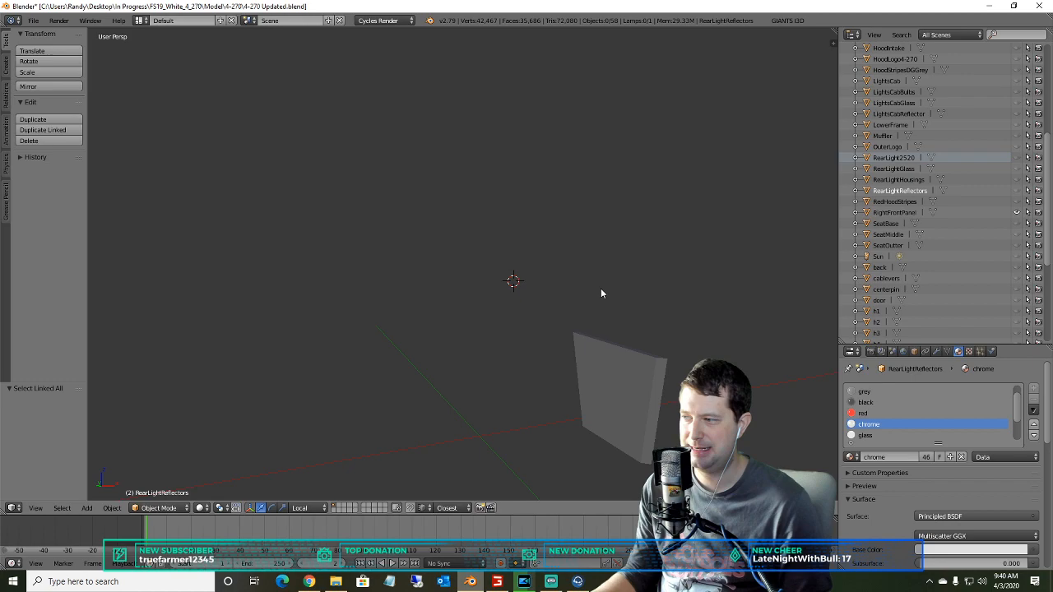
middle_click_drag(606, 294, 560, 290)
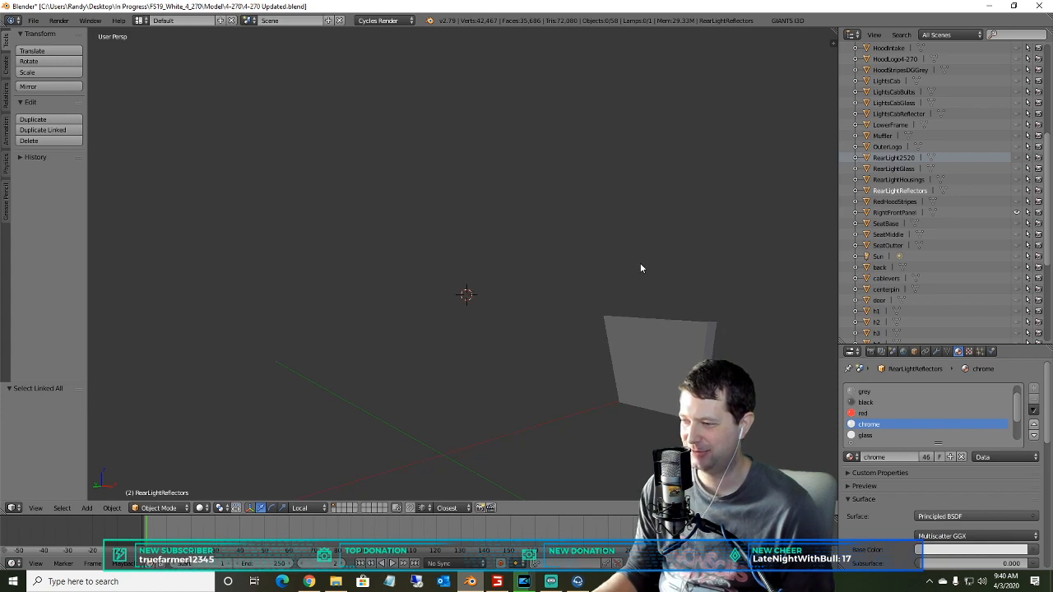
middle_click_drag(641, 267, 637, 280)
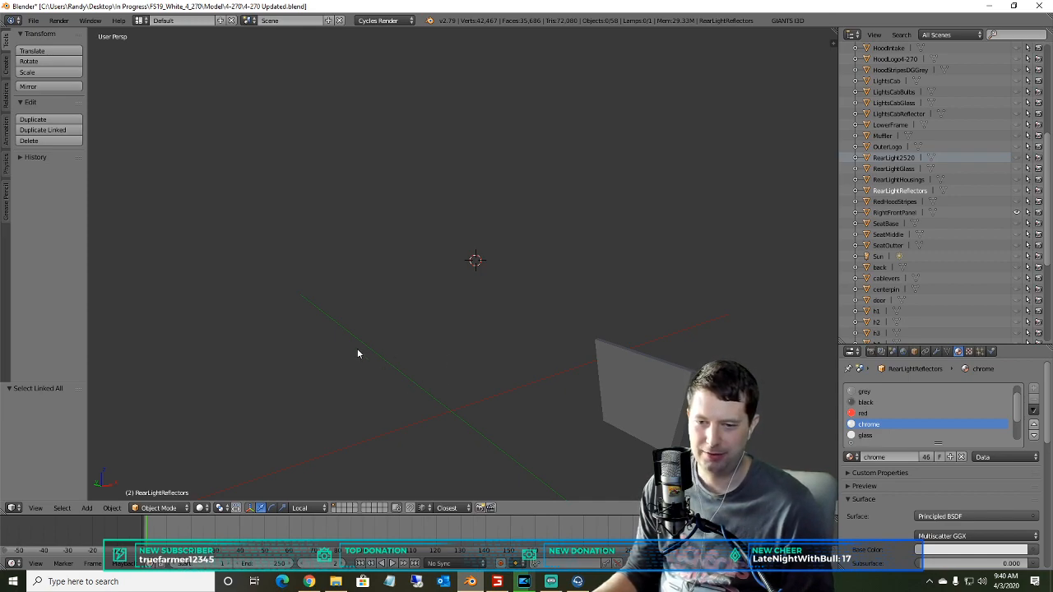
middle_click_drag(468, 378, 510, 317)
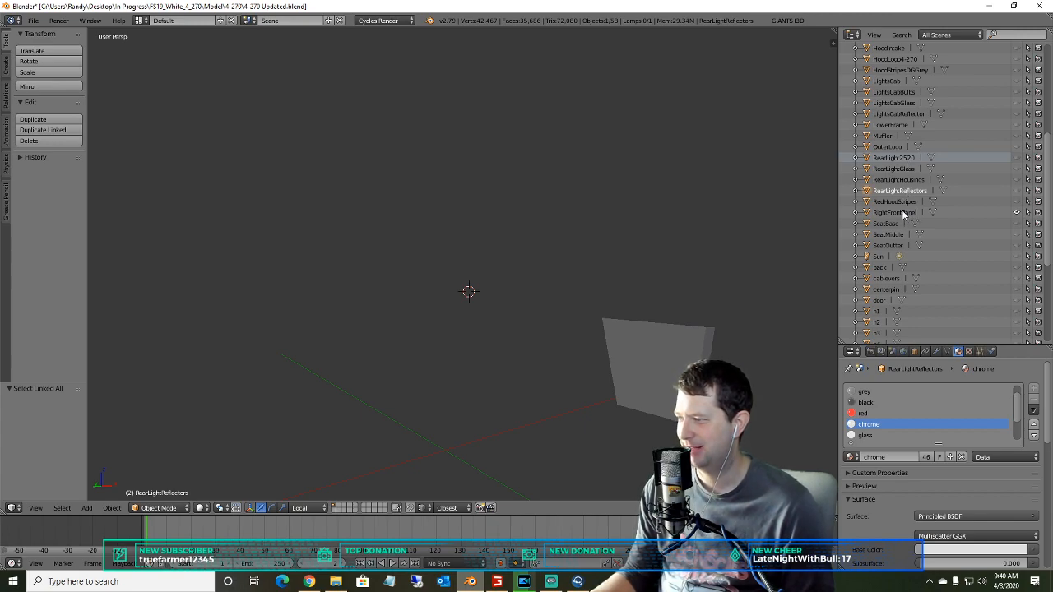
left_click(895, 201)
left_click(898, 213)
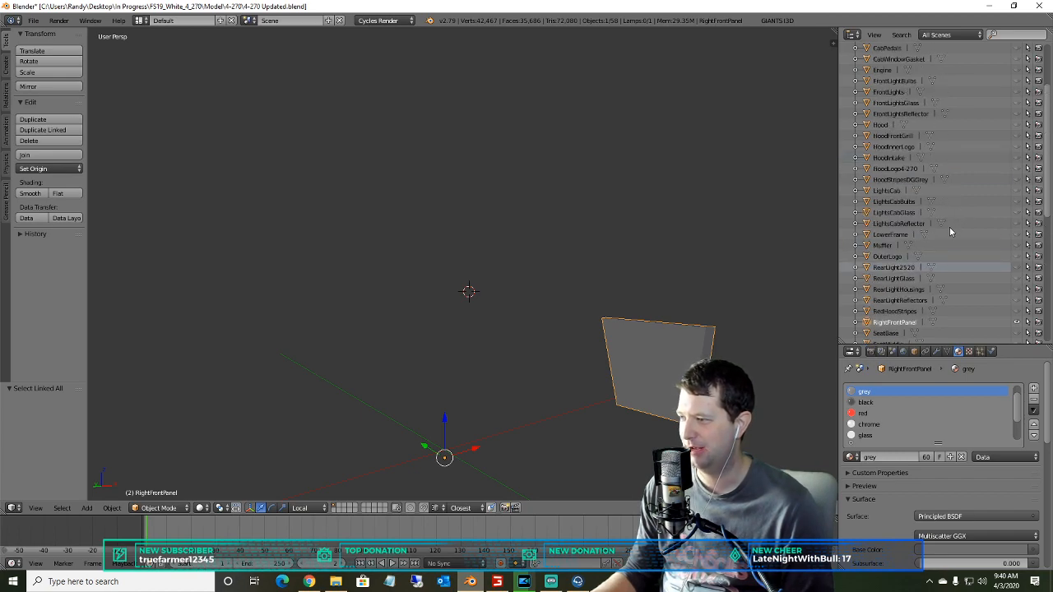
- Show LowerFrame, select it together with RightFrontPanel and join the two meshes into one object
scroll(947, 230, "up", 5)
scroll(944, 227, "down", 3)
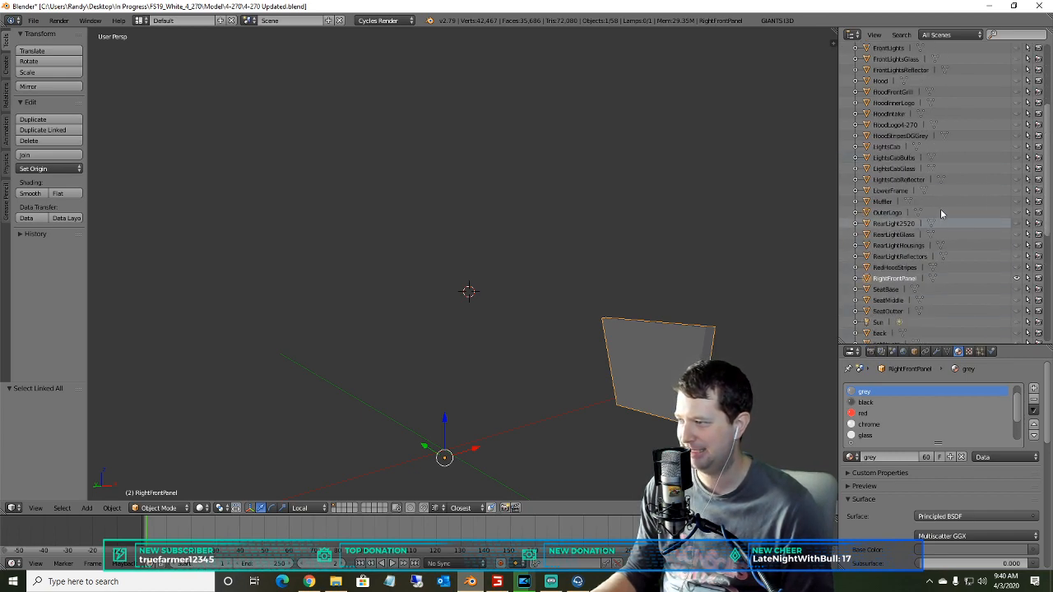
left_click(1017, 190)
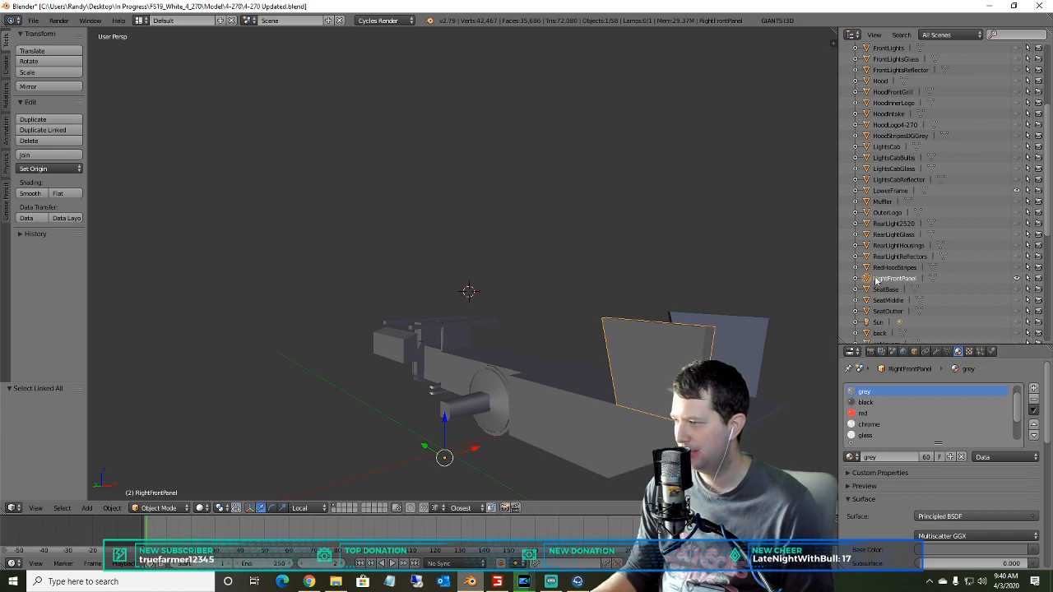
left_click(870, 191)
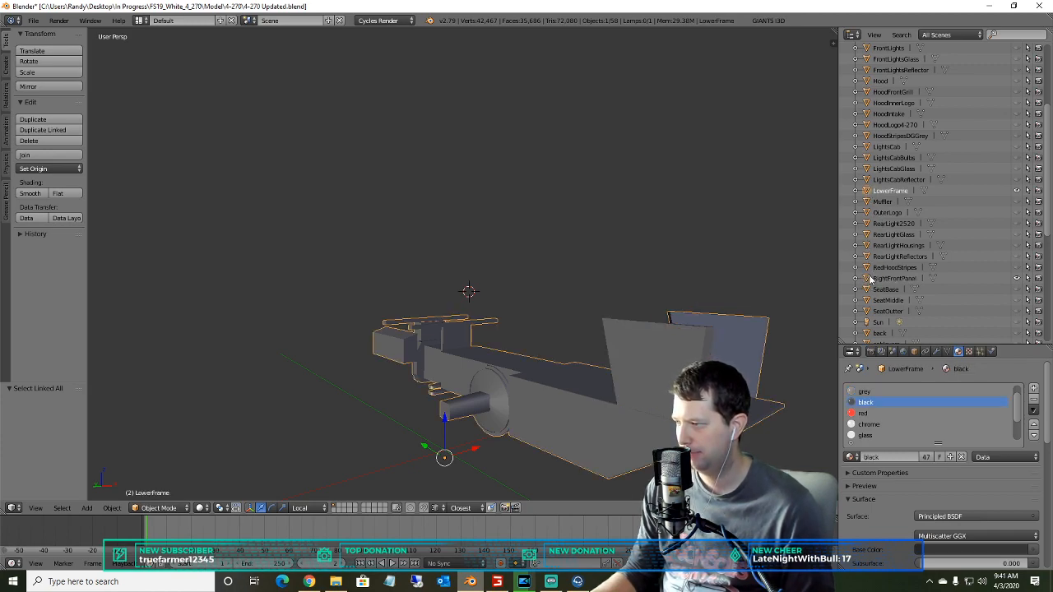
left_click(870, 278, "ctrl")
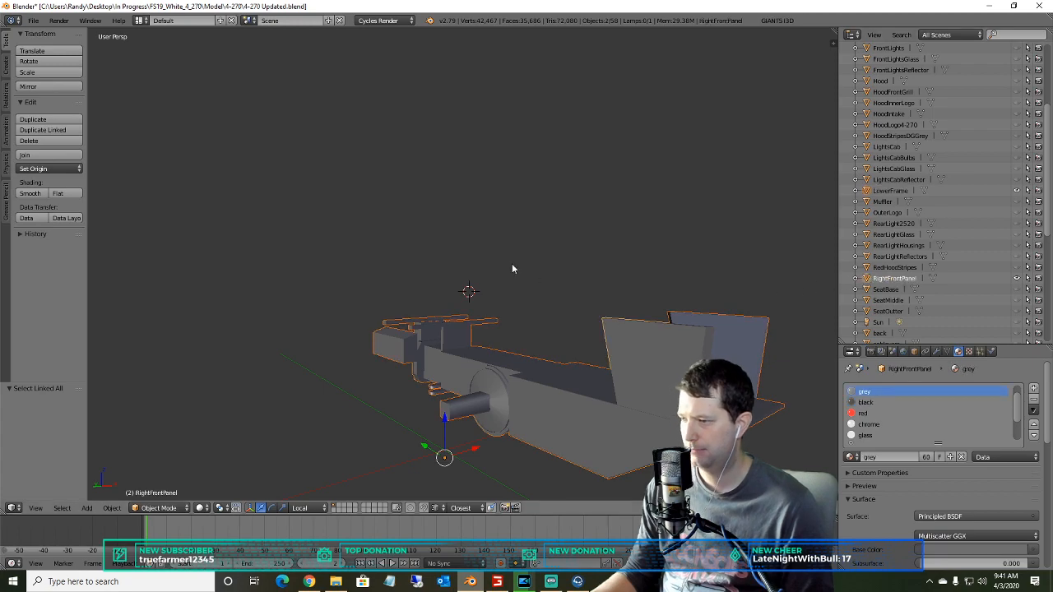
left_click(62, 508)
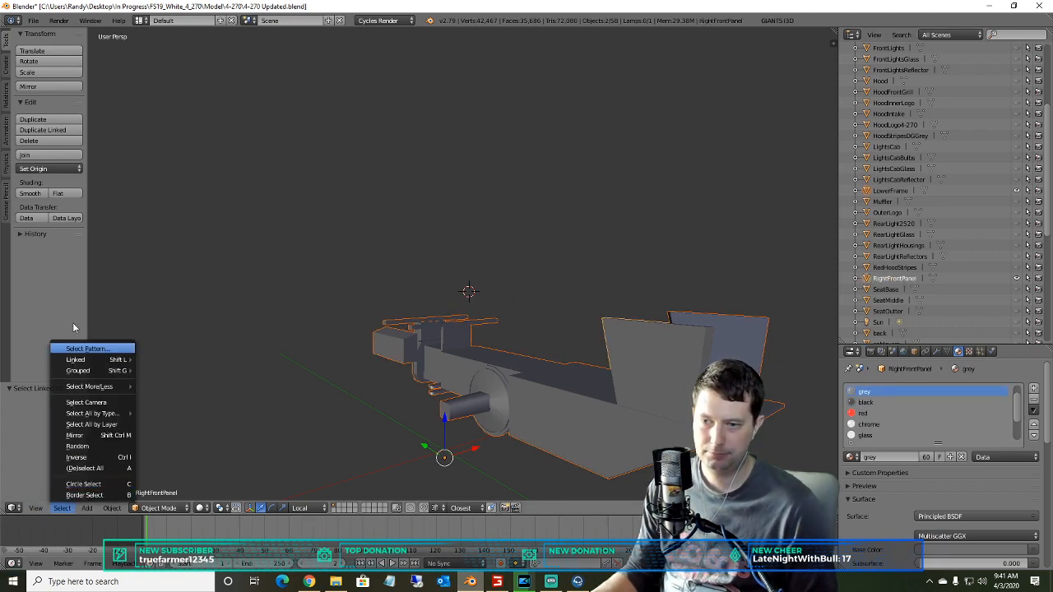
left_click(111, 507)
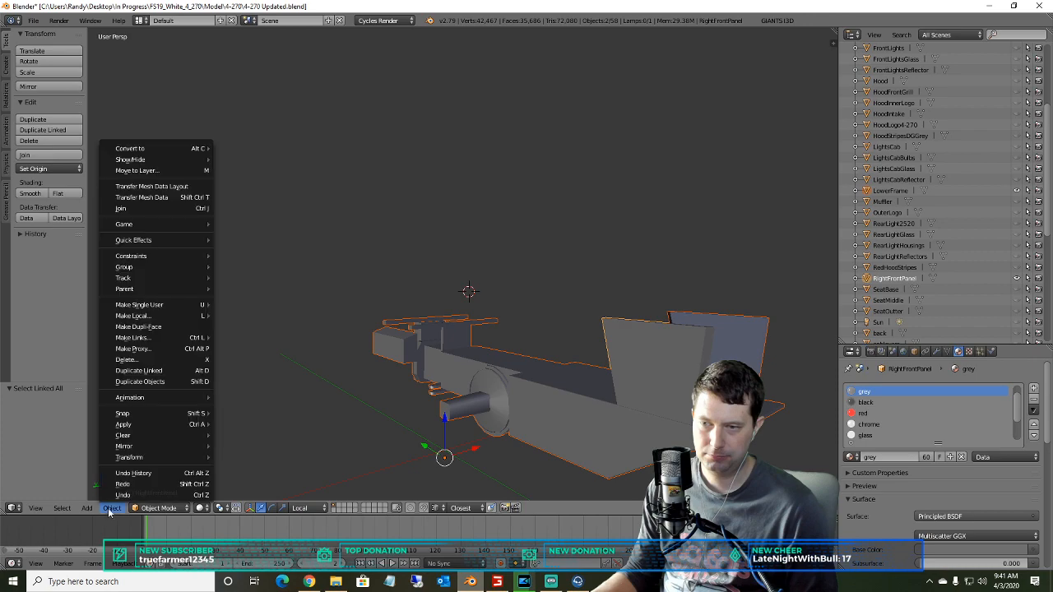
left_click(123, 209)
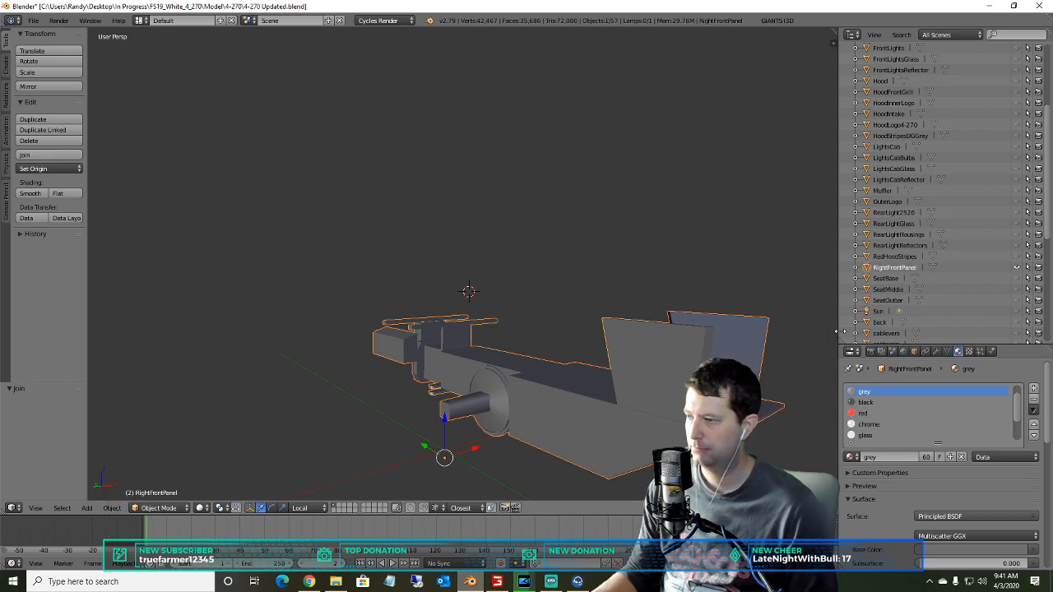
- Rename the joined frame and panel object as LowerBase
left_click(883, 257)
left_click(883, 268)
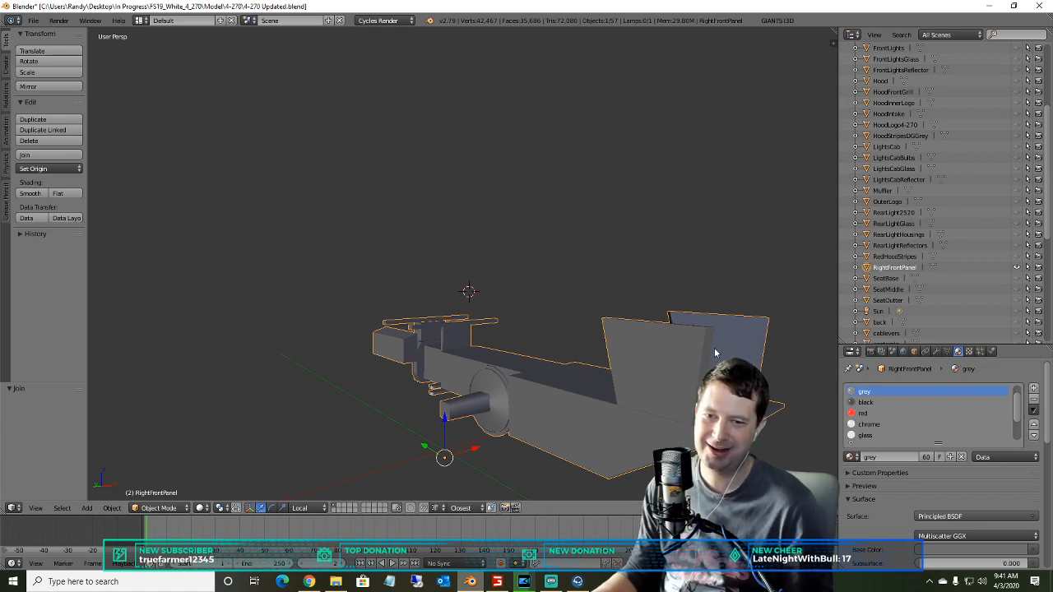
right_click(895, 269)
left_click(876, 269)
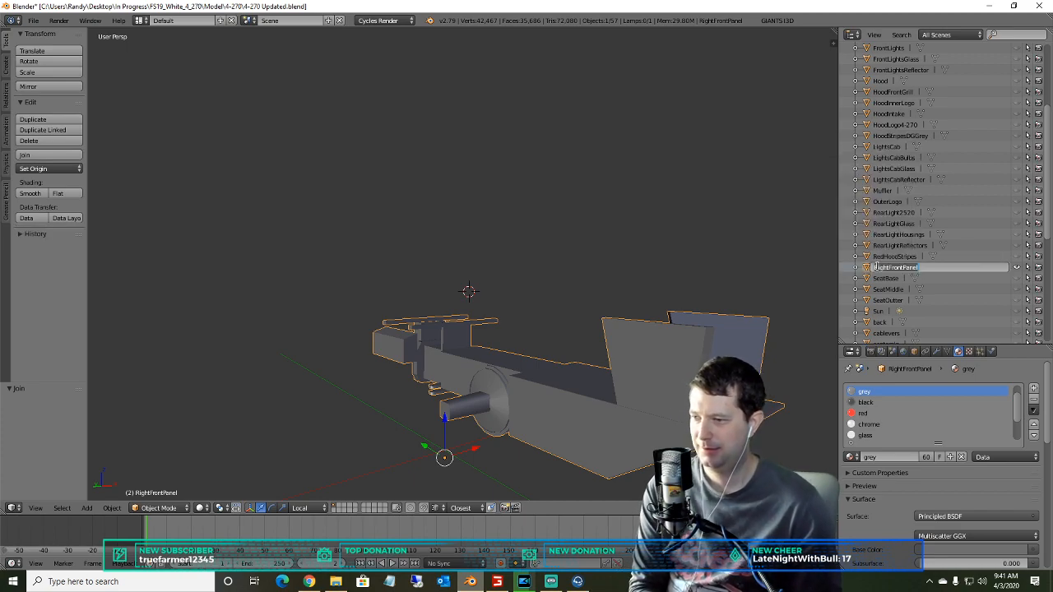
type("LowerBase")
key("Return")
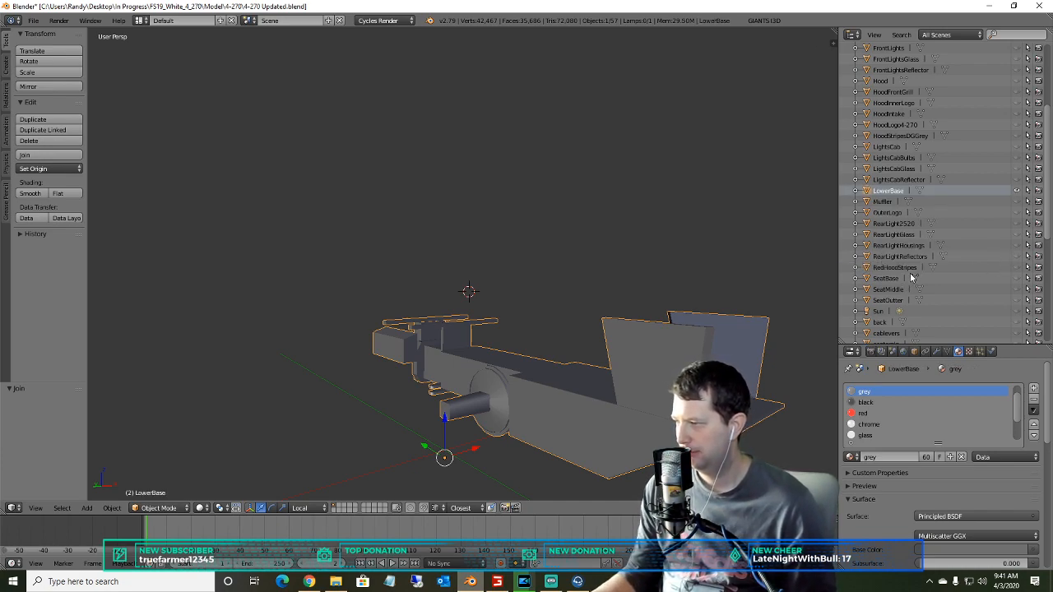
- Hide LowerBase, show SeatBase to inspect it from another angle, and hide it again
left_click(903, 258)
left_click(906, 267)
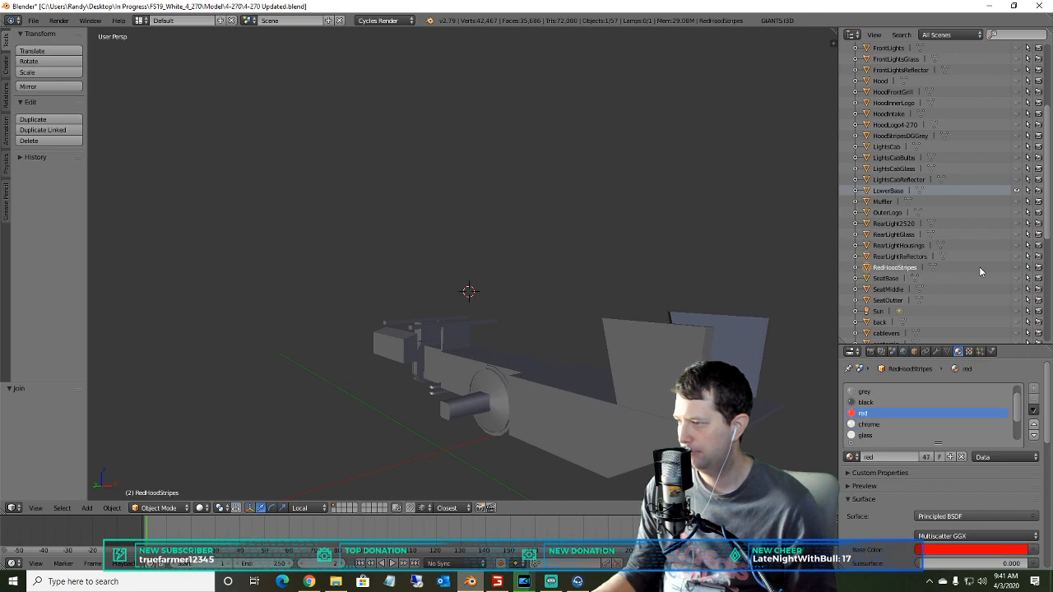
left_click(900, 277)
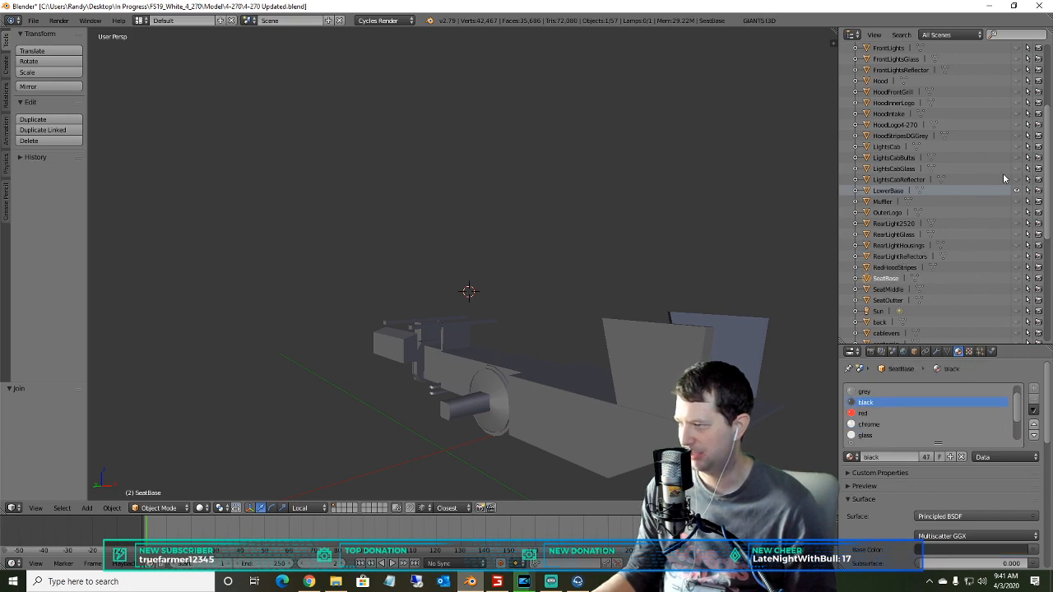
left_click(1016, 190)
left_click(1017, 278)
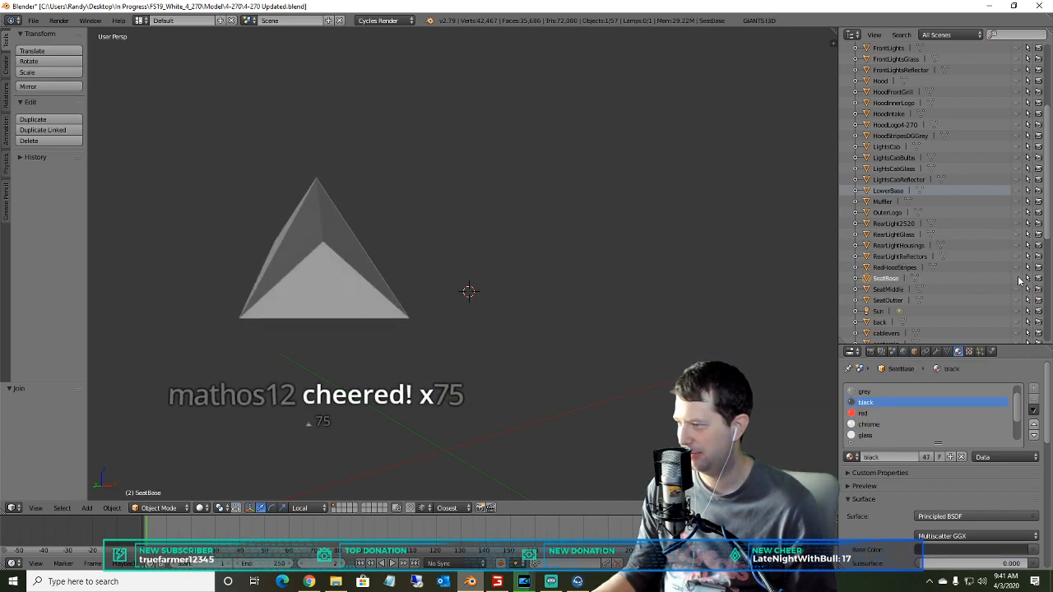
mouse_move(418, 285)
middle_mouse_down()
mouse_move(370, 354)
mouse_move(420, 334)
mouse_move(305, 425)
mouse_move(426, 305)
mouse_move(421, 317)
mouse_move(444, 337)
mouse_move(473, 335)
middle_mouse_up()
middle_click_drag(429, 329, 524, 337)
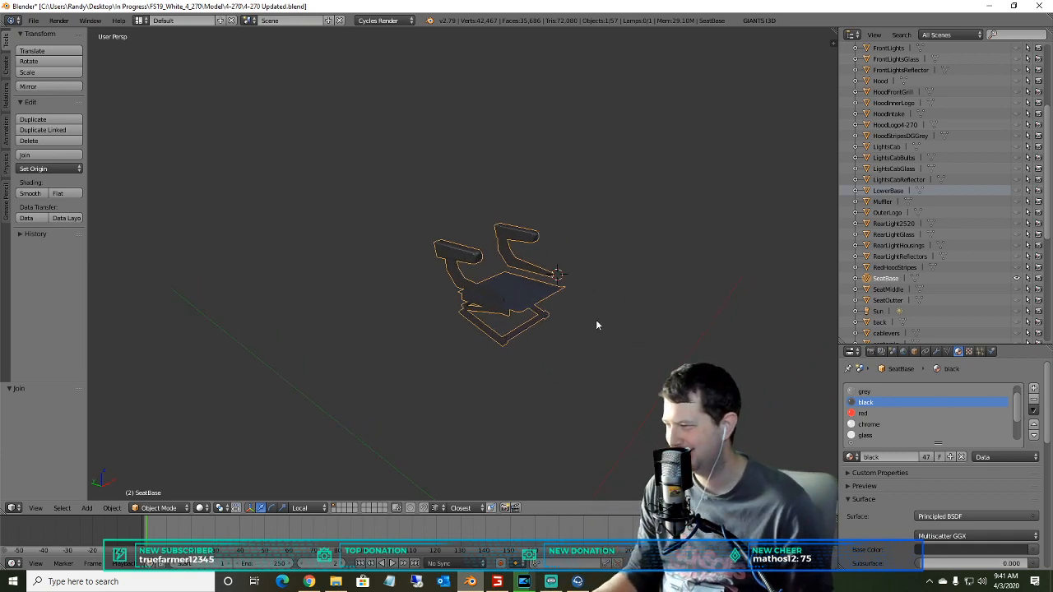
left_click(1017, 280)
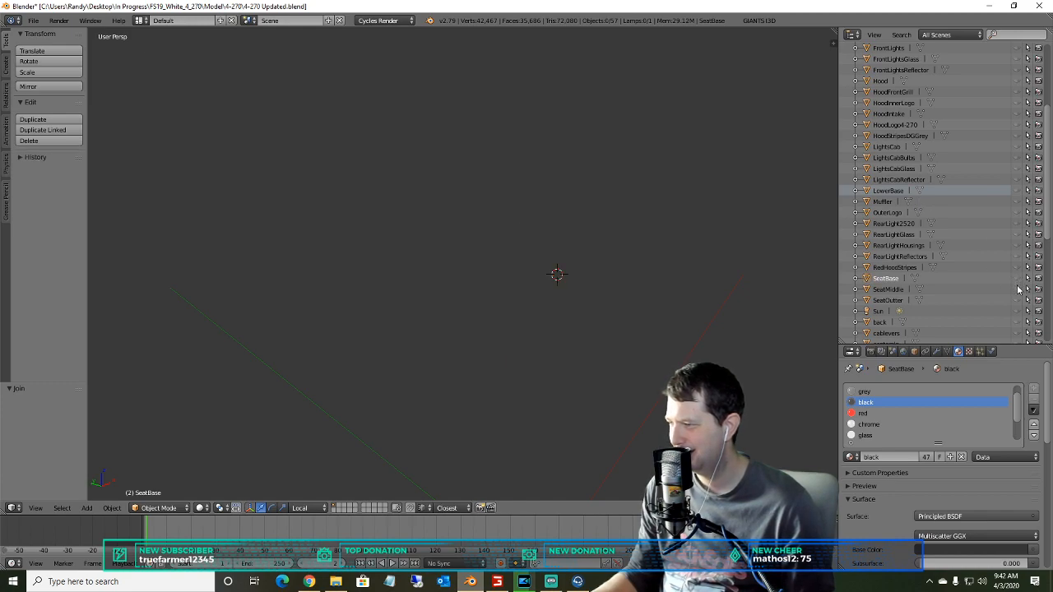
- Check SeatMiddle and hide it, and show SeatOutter to examine the orange strip between its red side cushions
left_click(1017, 289)
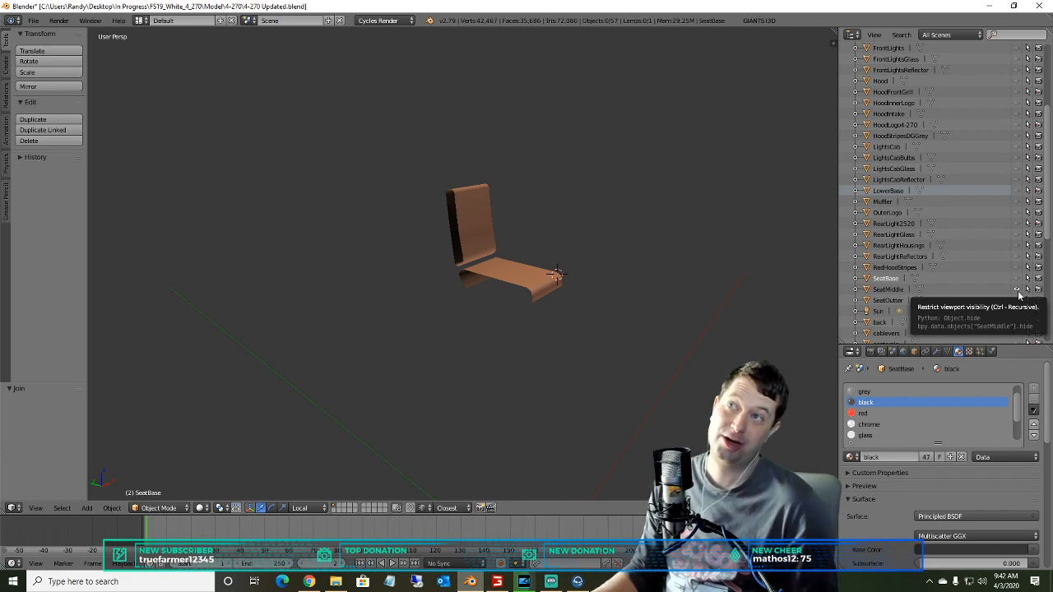
left_click(1018, 295)
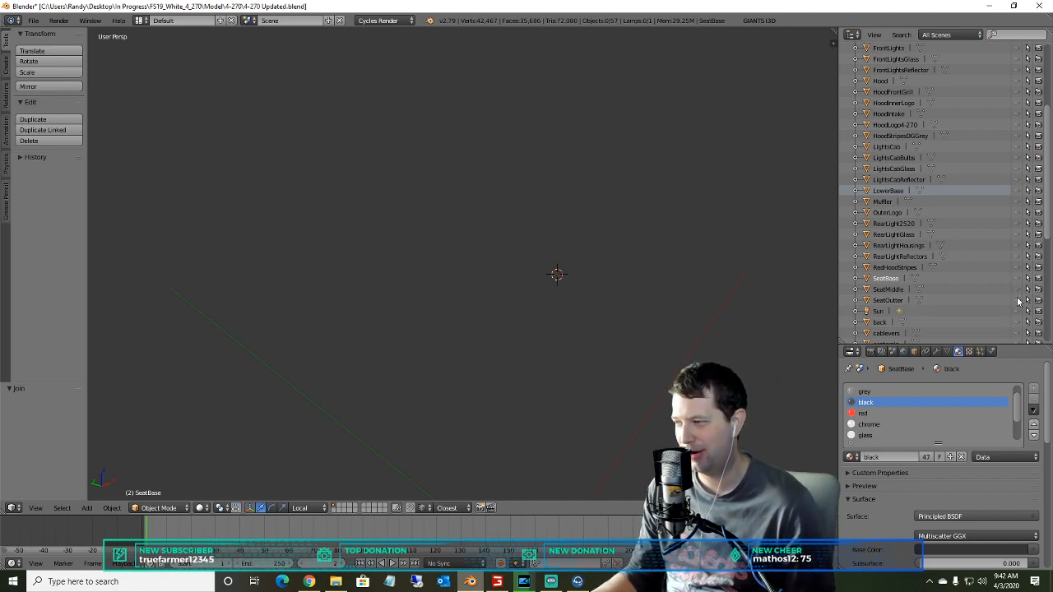
left_click(1018, 290)
middle_click_drag(597, 340, 619, 342)
scroll(620, 342, "up", 2)
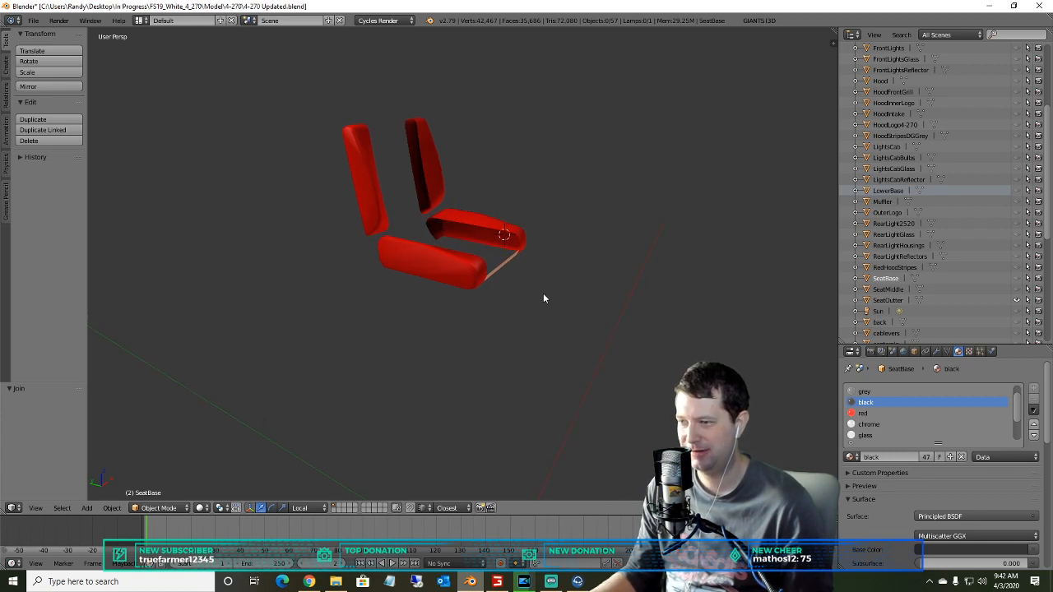
middle_click_drag(480, 243, 362, 188)
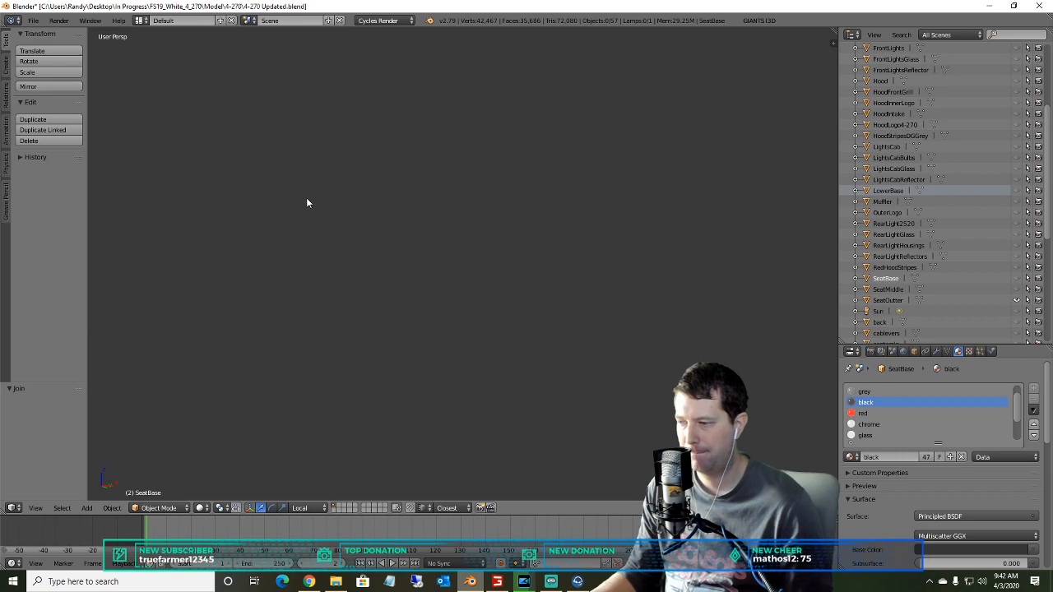
middle_click_drag(653, 414, 501, 289)
scroll(417, 312, "up", 8)
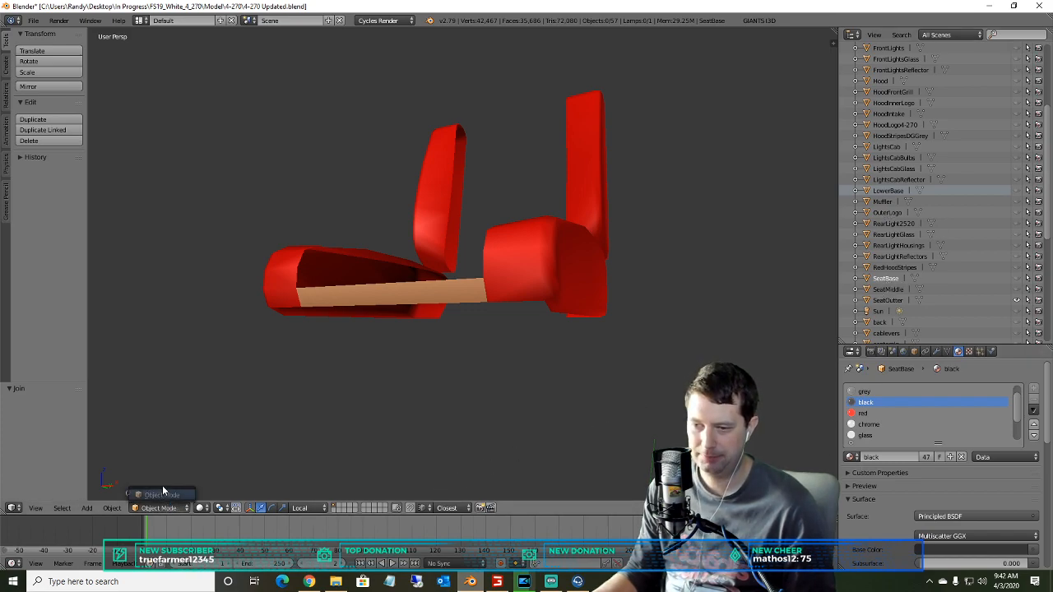
- Separate the orange strip at the front of the seat from SeatOutter into its own object and return to Object Mode
left_click(888, 301)
left_click(894, 291)
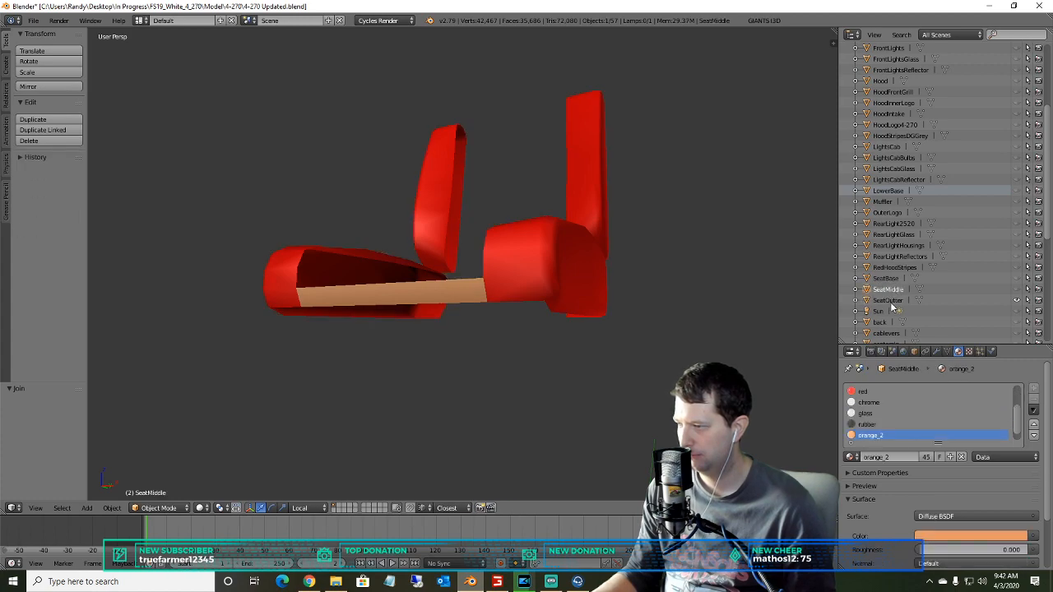
left_click(889, 301)
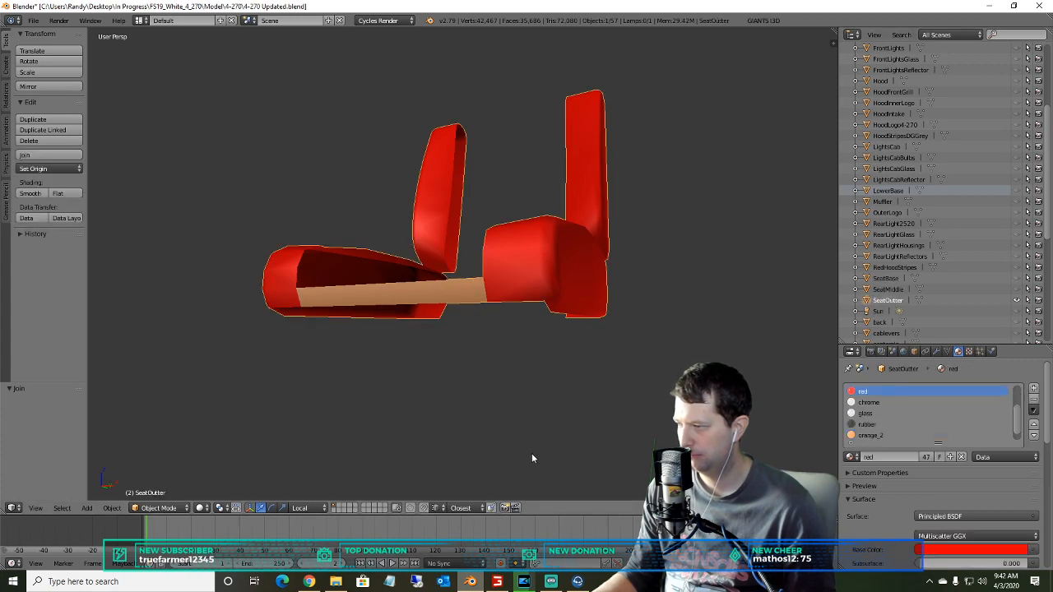
left_click(148, 507)
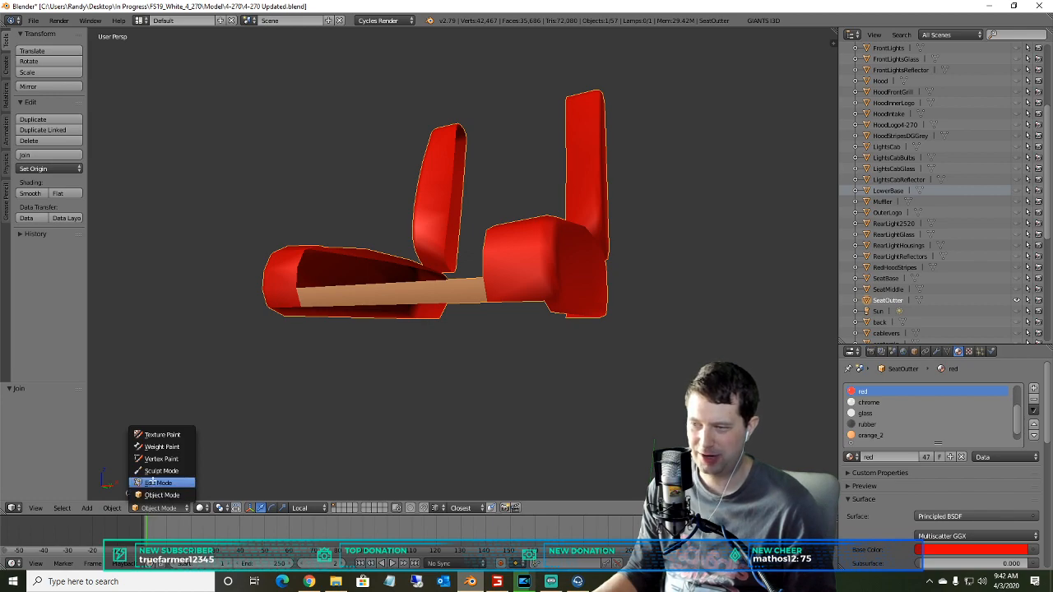
left_click(160, 482)
key("l")
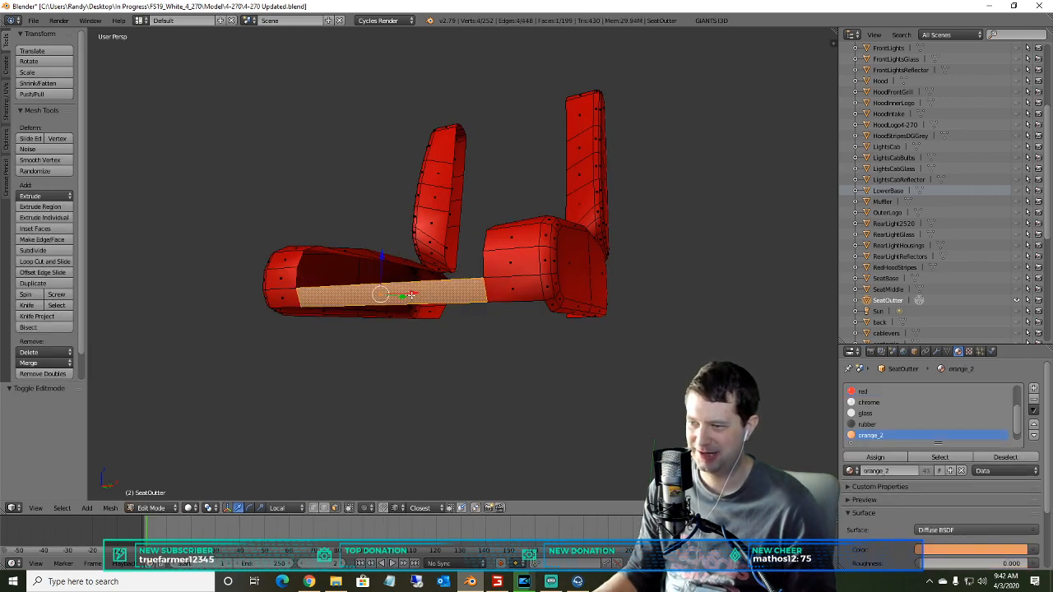
key("p")
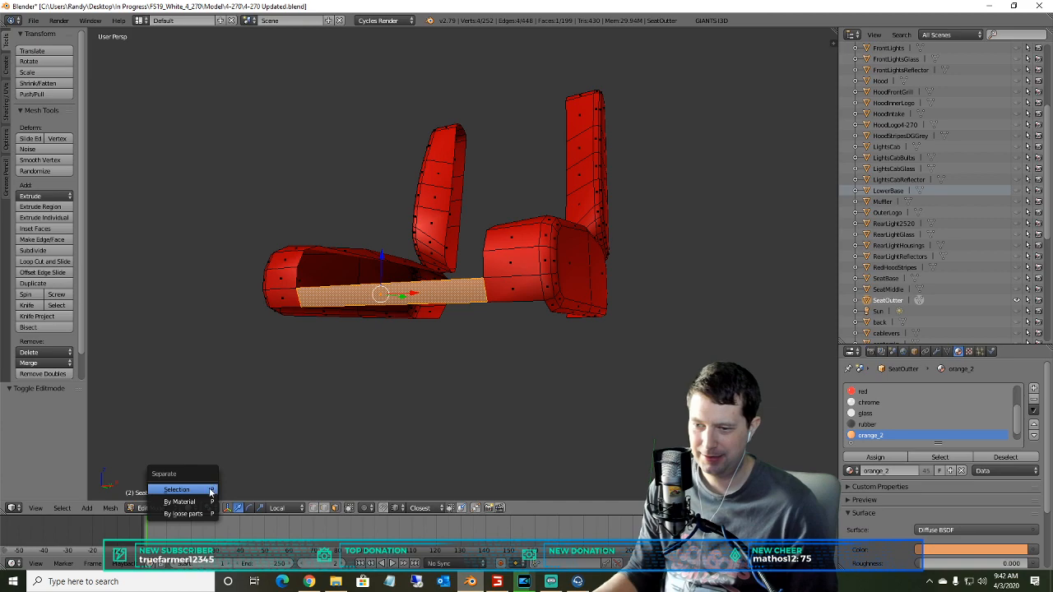
left_click(176, 489)
left_click(152, 507)
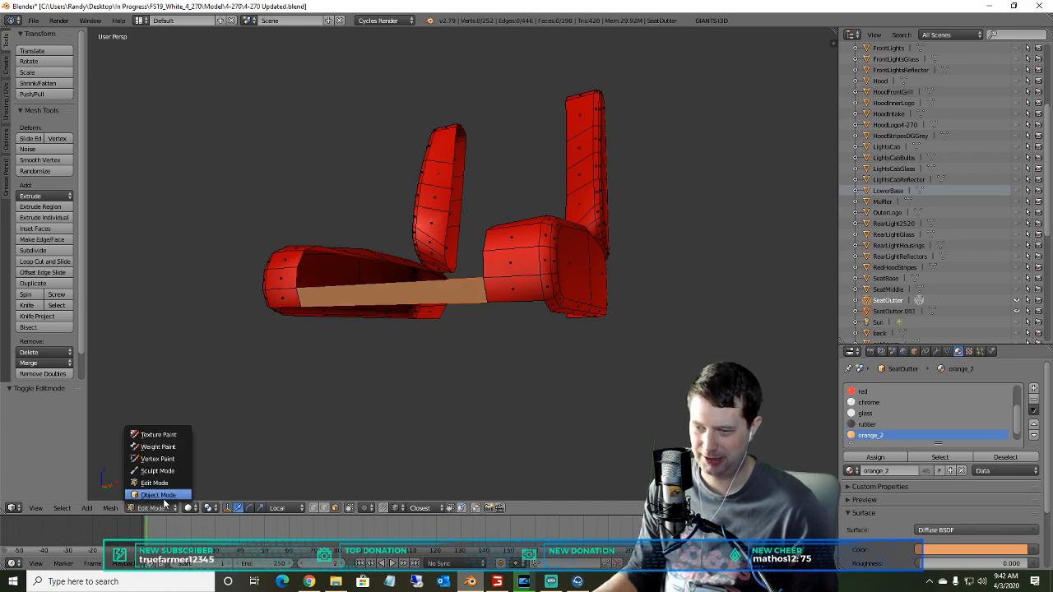
left_click(165, 493)
- Try to join the hidden SeatMiddle with the separated strip SeatOutter.001
left_click(892, 312)
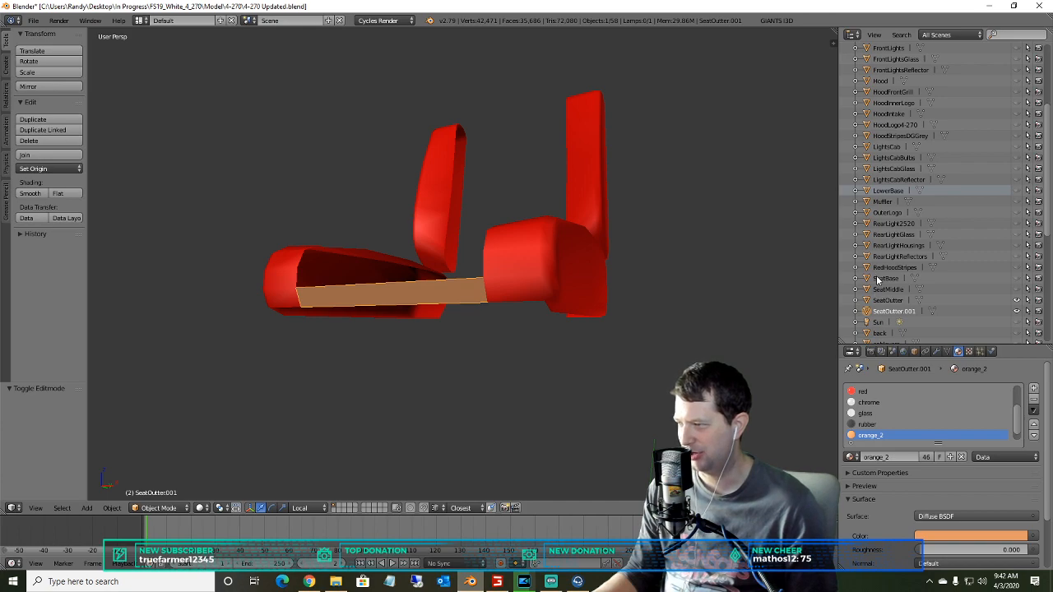
left_click(885, 279)
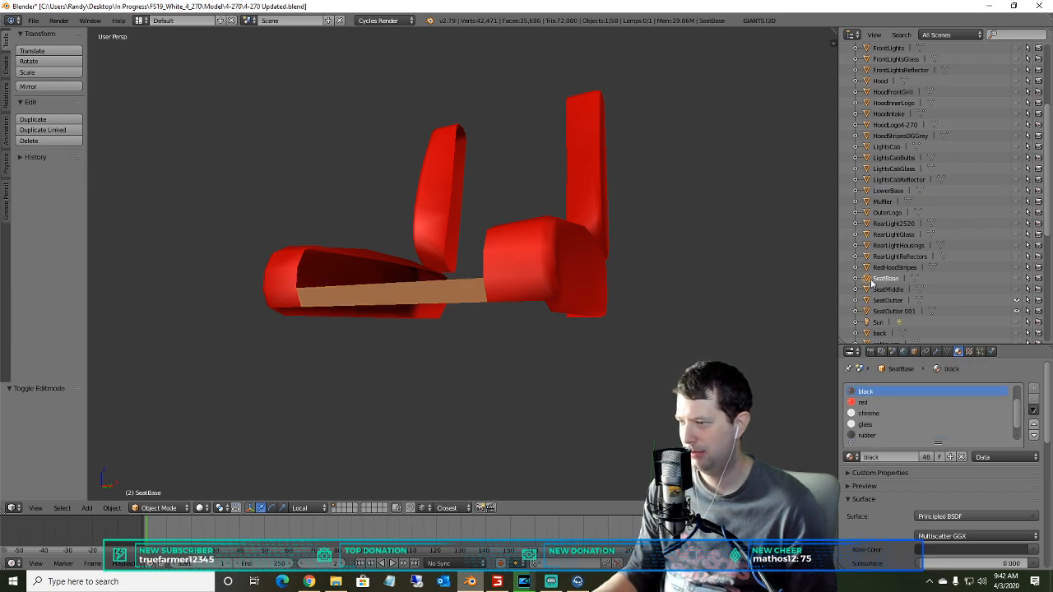
left_click(870, 292)
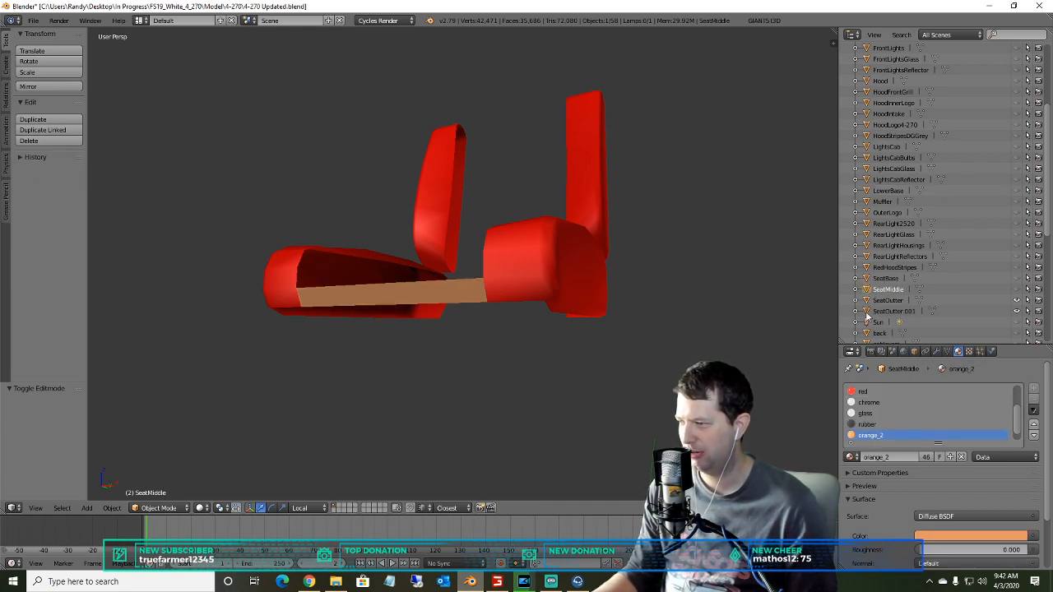
left_click(866, 314, "shift")
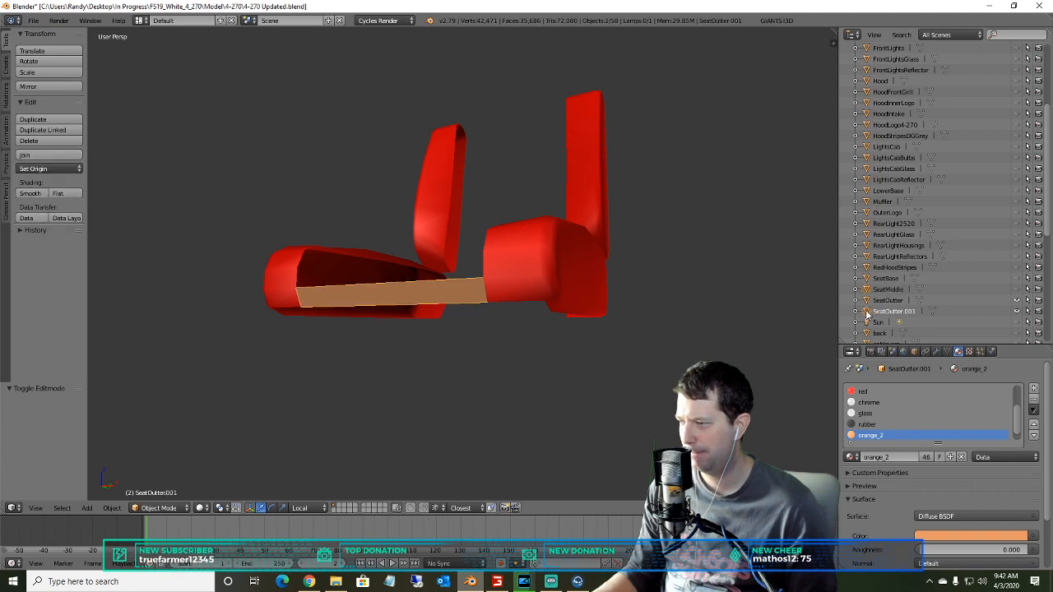
left_click(55, 510)
mouse_move(112, 509)
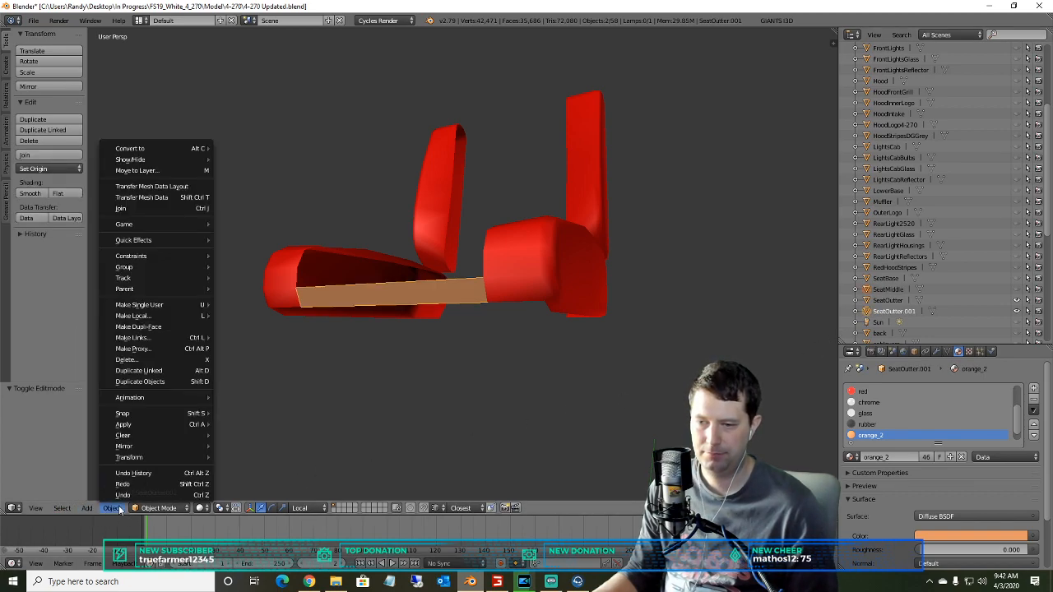
left_click(128, 209)
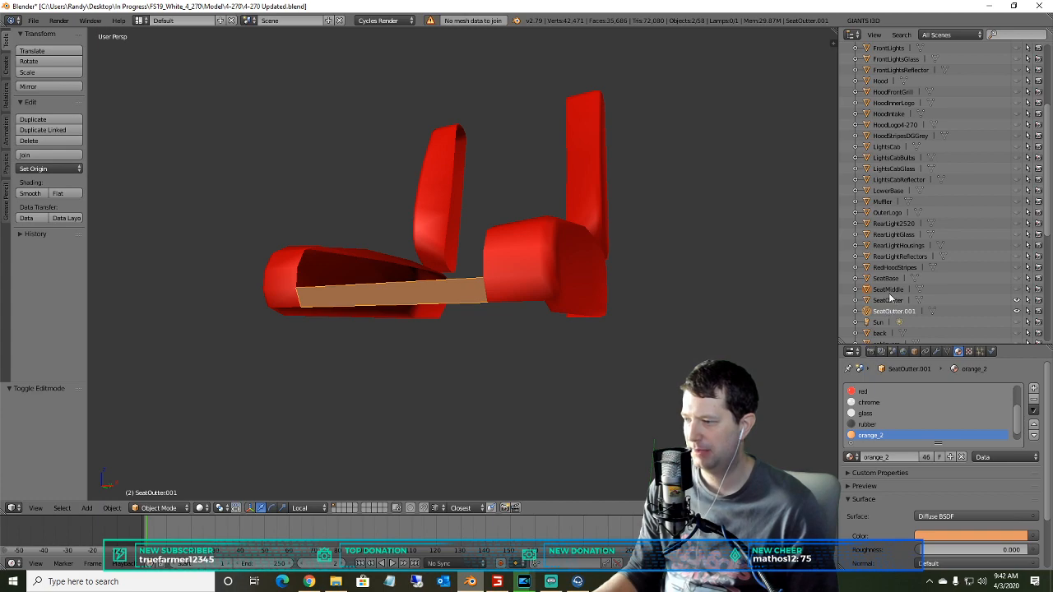
- Show SeatMiddle, hide SeatOutter, and join SeatMiddle with the separated strip SeatOutter.001 into one object
left_click(877, 291)
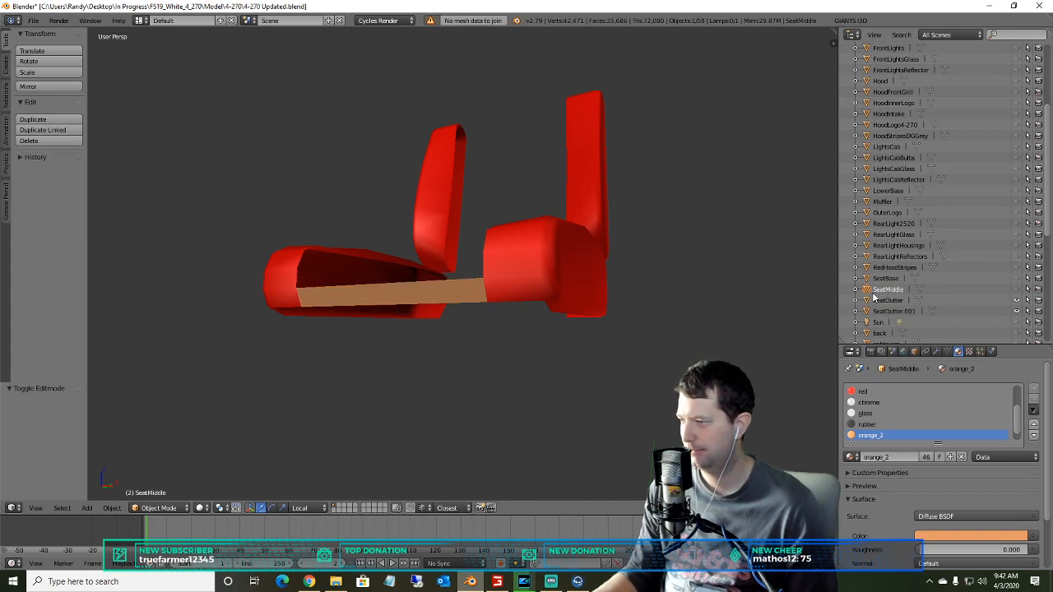
left_click(873, 311, "ctrl")
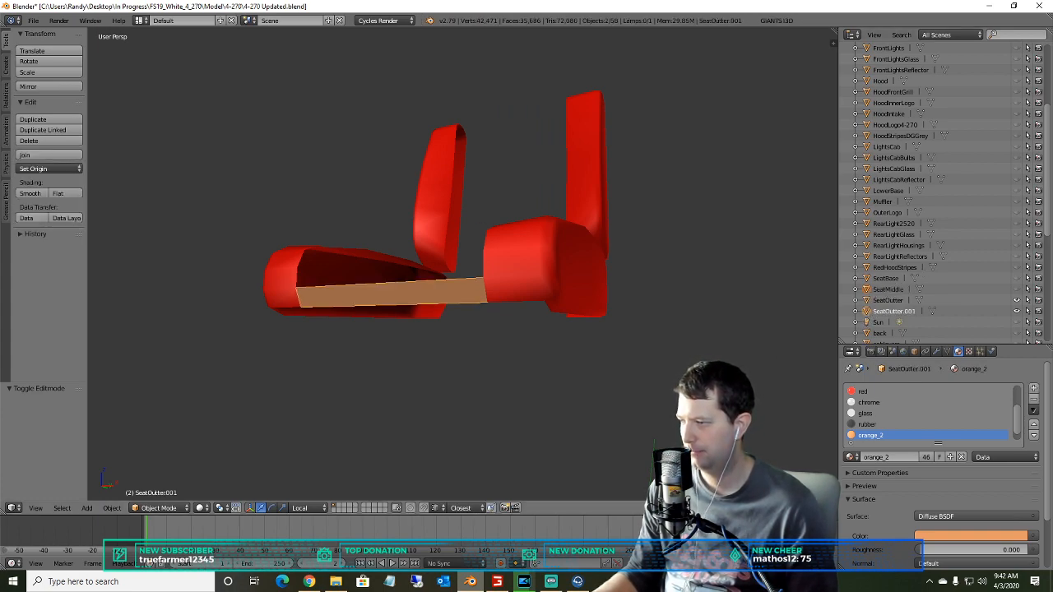
left_click(1018, 293)
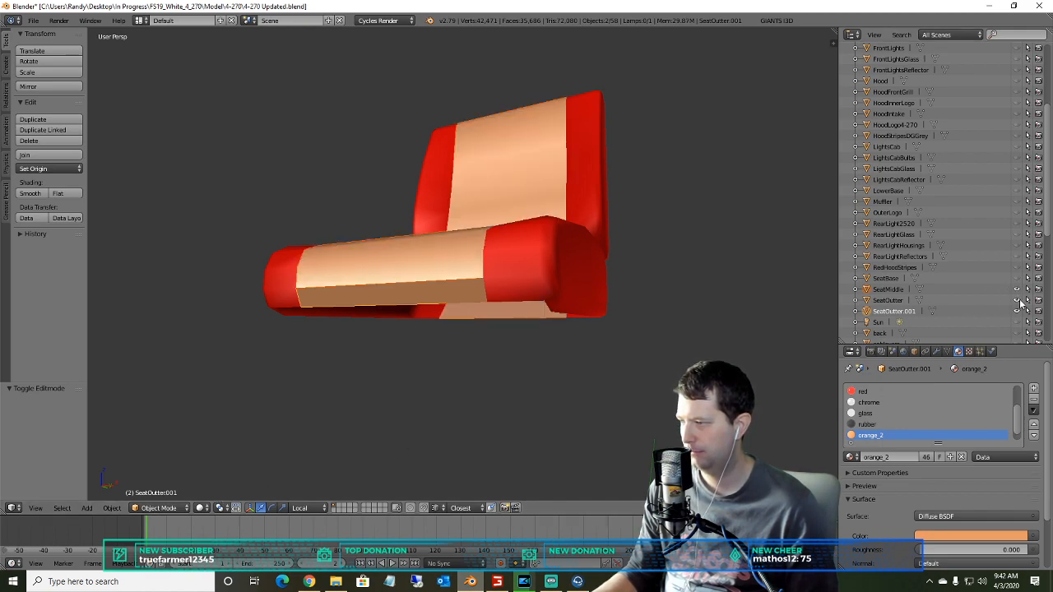
left_click(1017, 300)
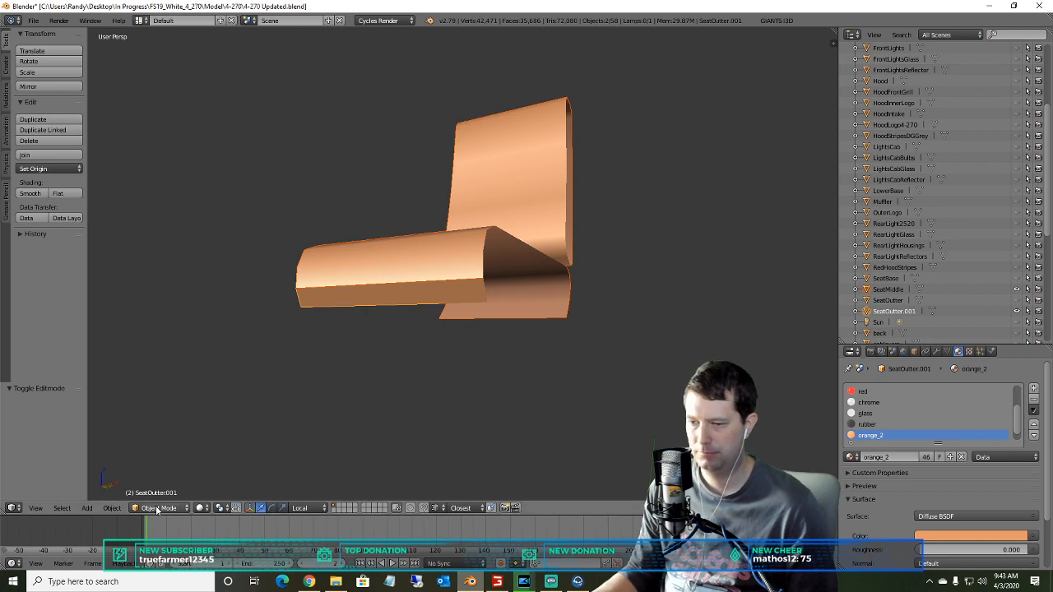
left_click(110, 508)
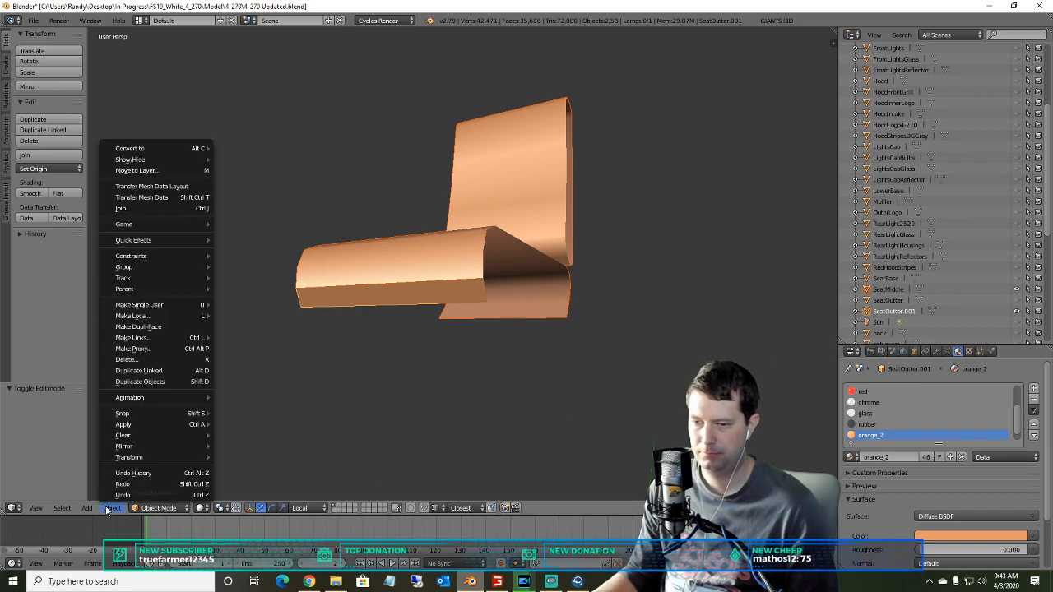
left_click(141, 211)
- Rename the joined seat object SeatOutter.001 as SeatMiddle
right_click(879, 301)
left_click(878, 297)
key("BackSpace")
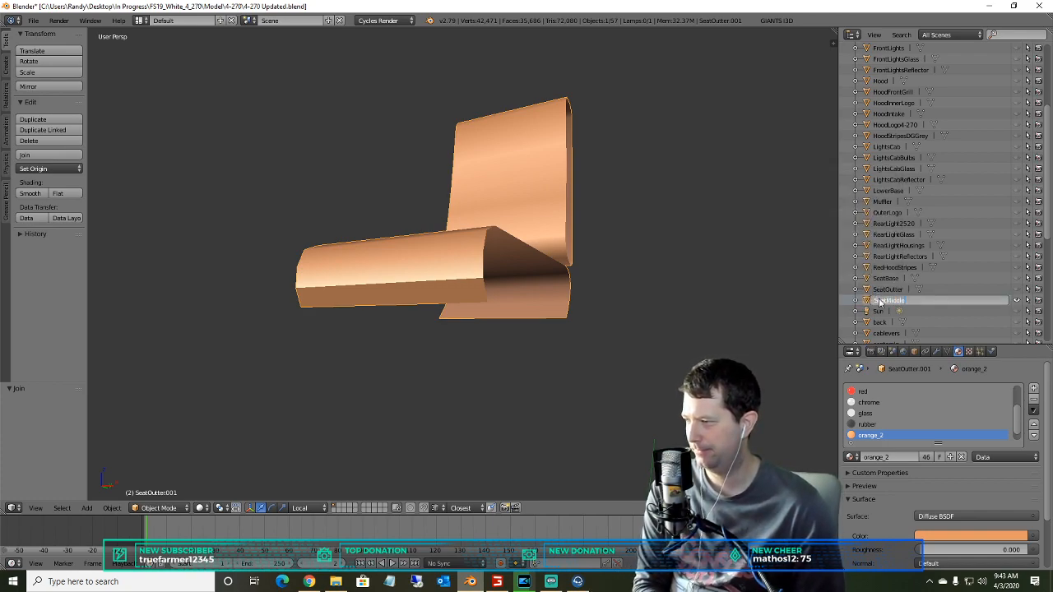
key("Return")
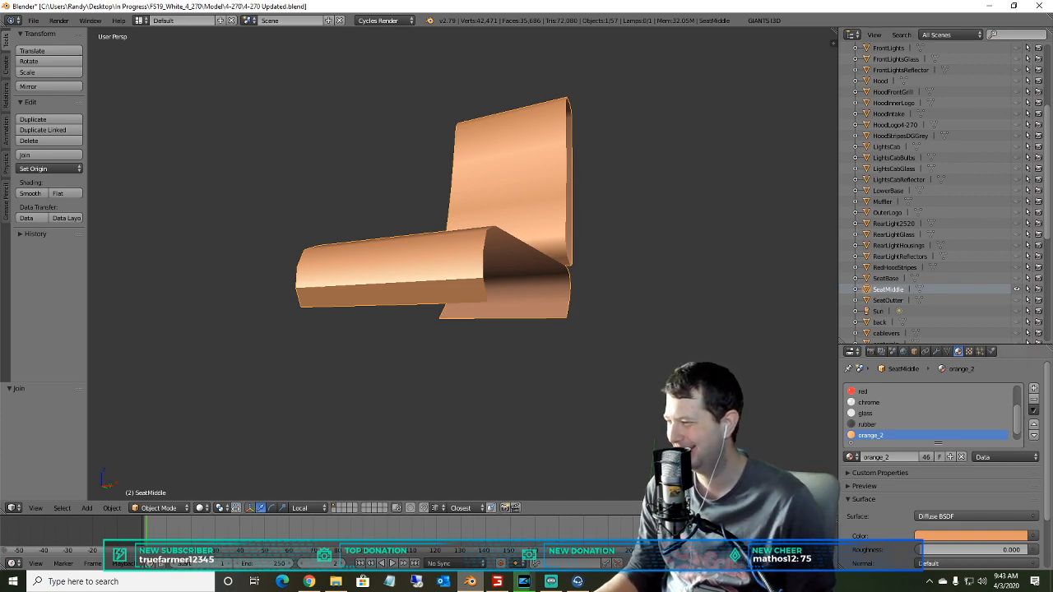
- Hide SeatMiddle and delete the Sun lamp from the scene
left_click(877, 301)
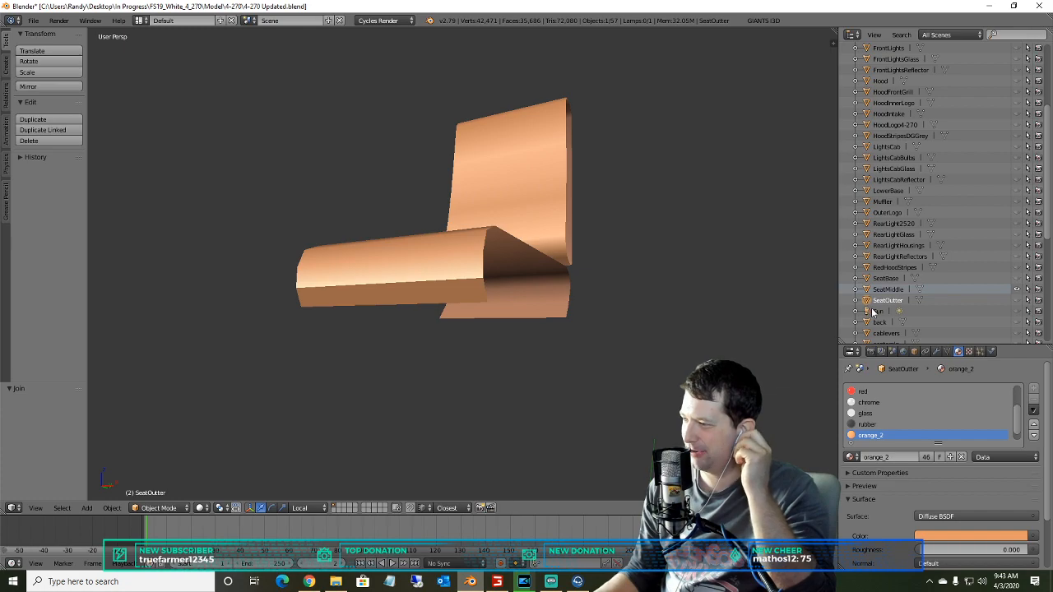
left_click(1016, 290)
left_click(875, 311)
scroll(875, 310, "down", 4)
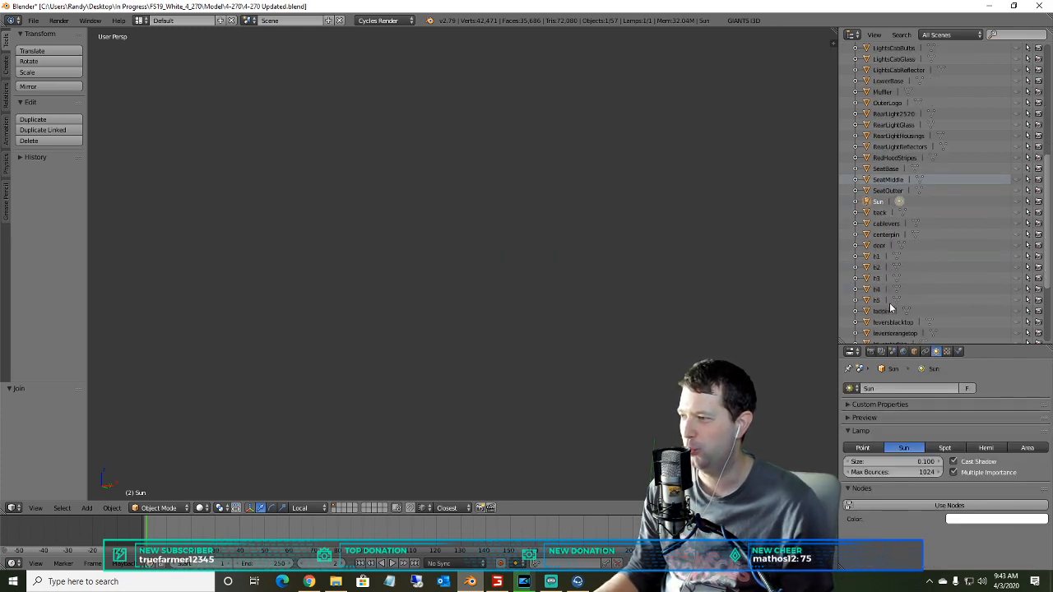
right_click(876, 204)
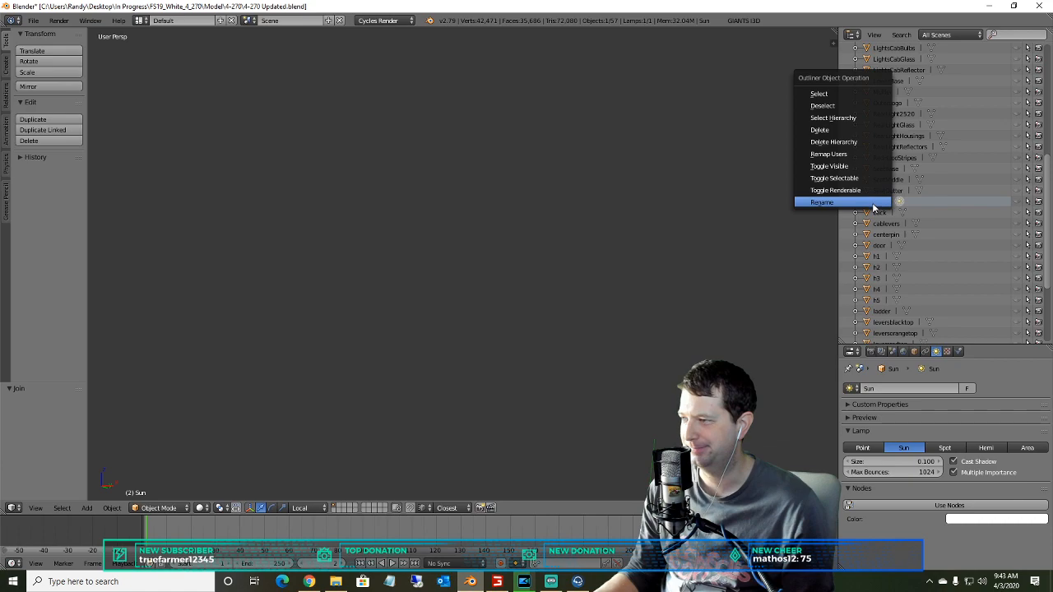
left_click(831, 128)
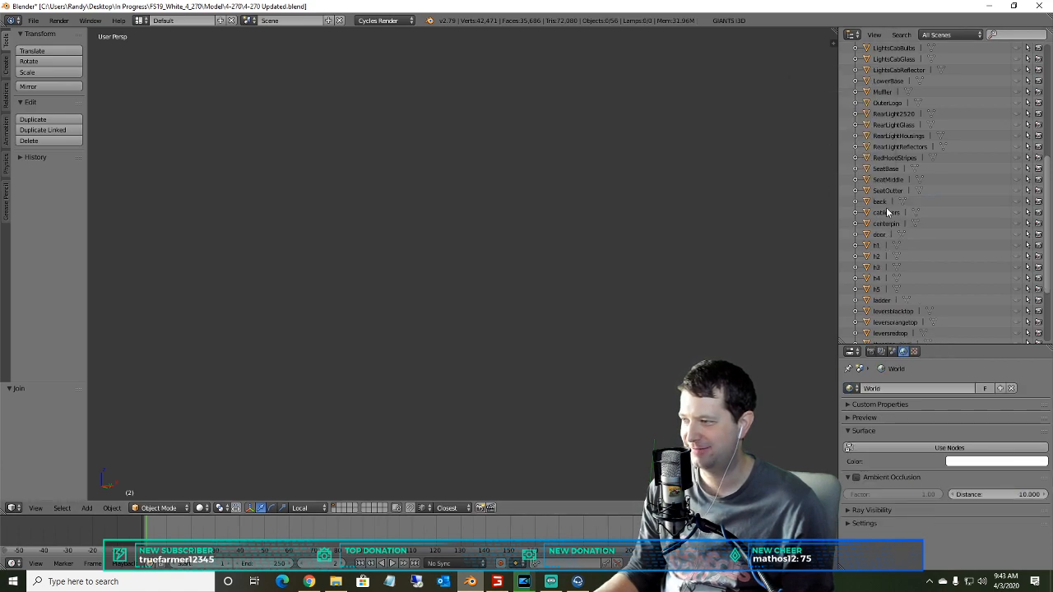
- Show the back and cablevers objects one at a time to inspect them, hiding each again
left_click(880, 202)
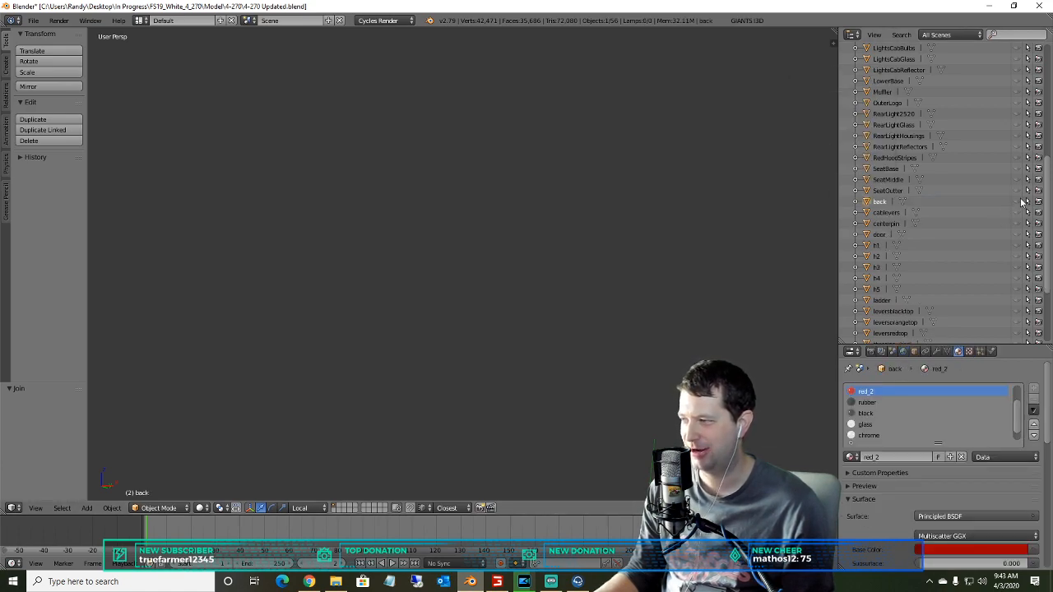
left_click(1017, 202)
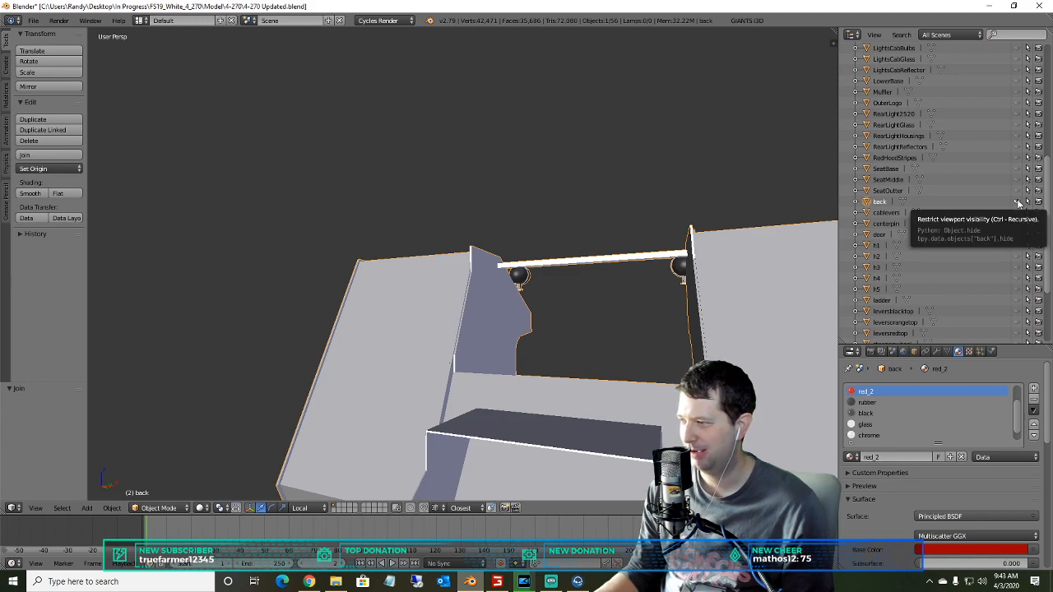
left_click(1018, 202)
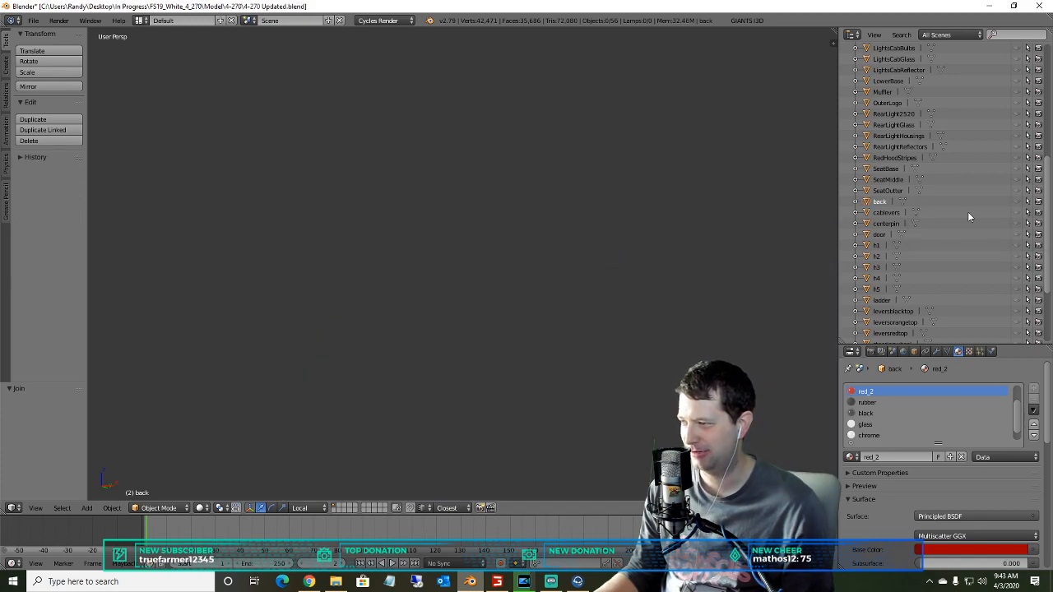
left_click(1017, 212)
middle_click_drag(520, 307, 416, 353)
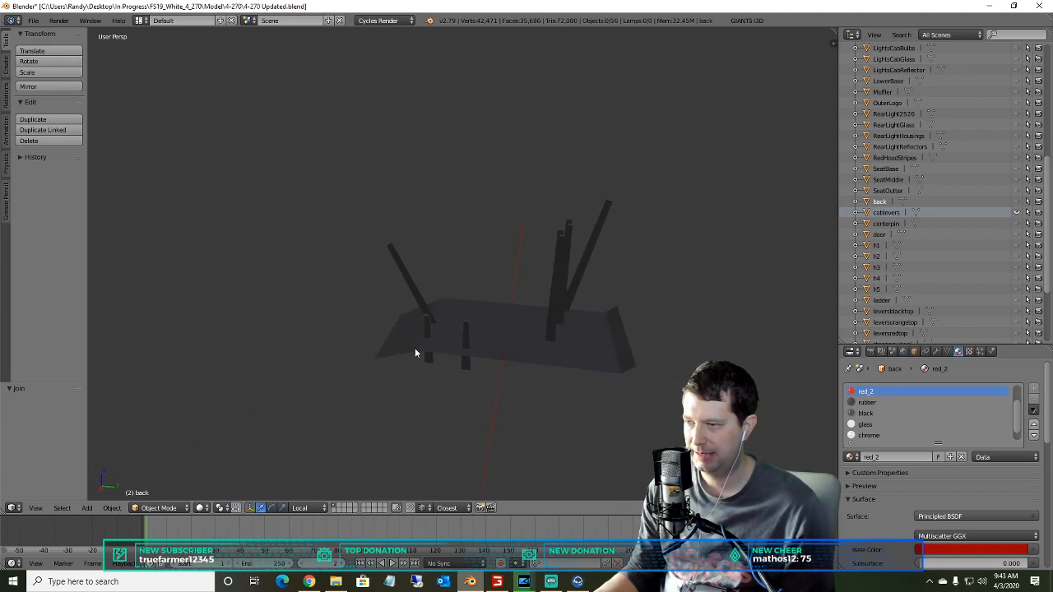
left_click(1016, 214)
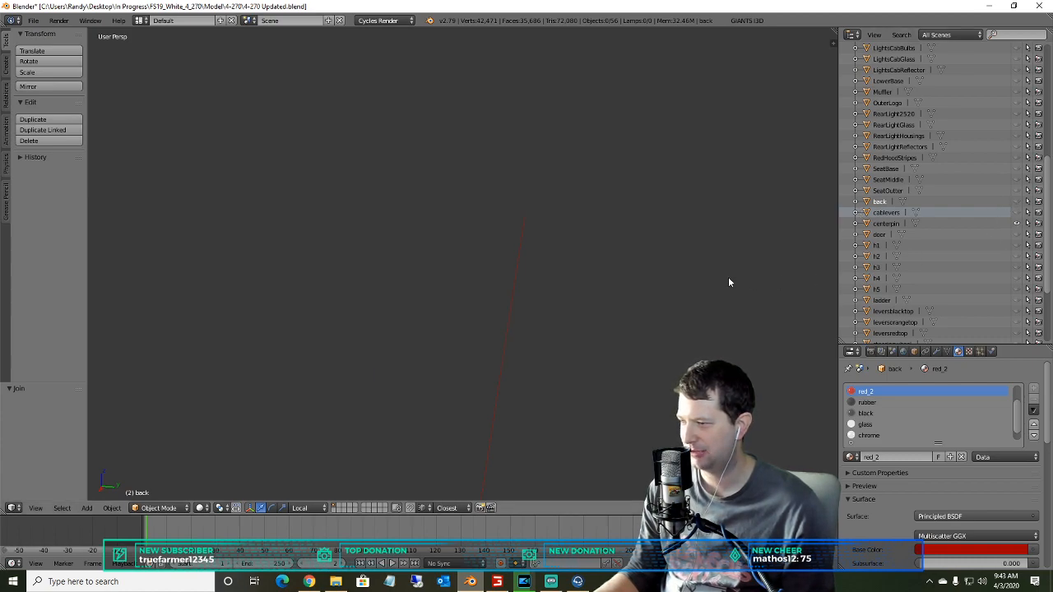
- Examine centerpin and toggle LowerBase's visibility to check how the pin fits against it
middle_click_drag(557, 306, 521, 299)
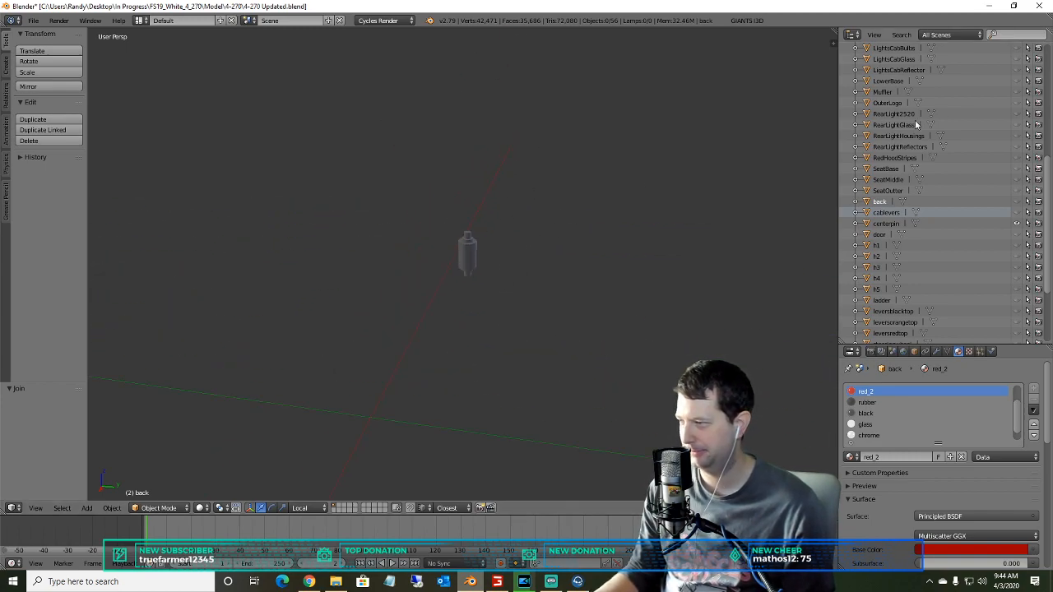
scroll(980, 170, "up", 3)
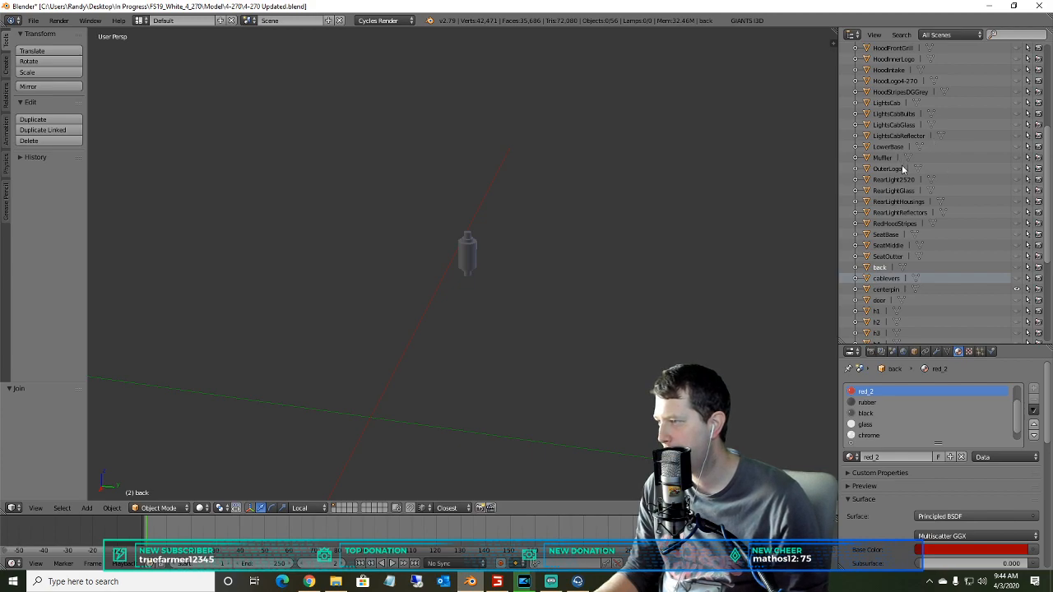
left_click(1014, 147)
left_click(1015, 146)
left_click(1015, 146)
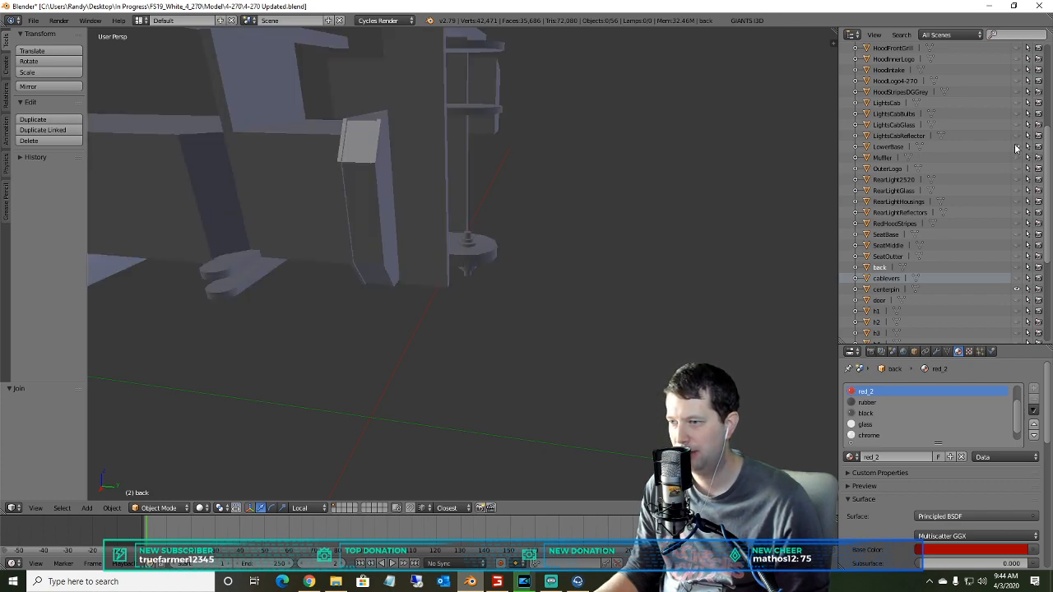
- Join LowerBase and centerpin into one object, with centerpin as the active object
left_click(880, 146)
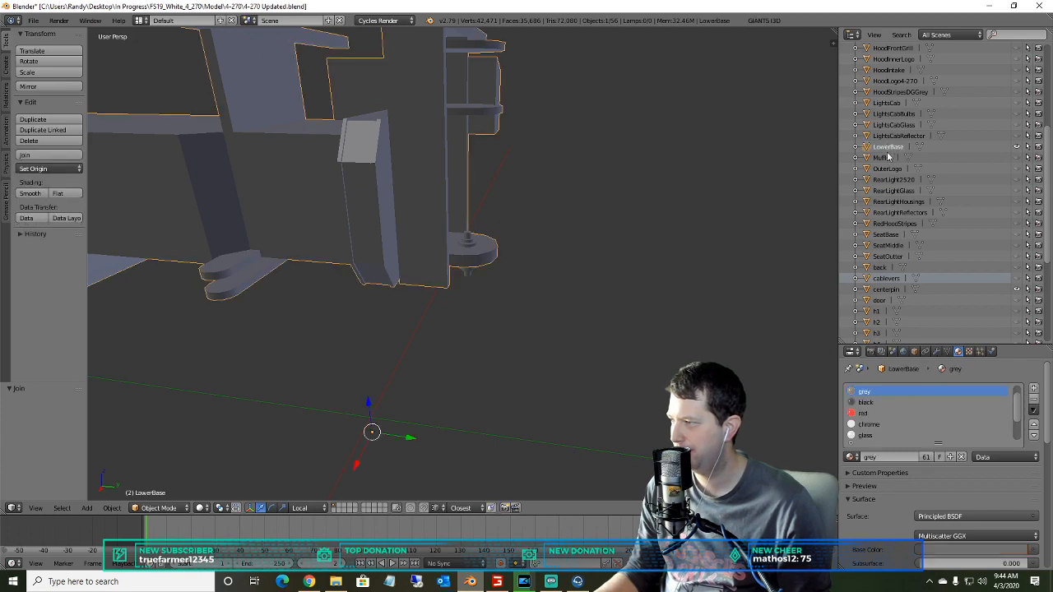
left_click(867, 291)
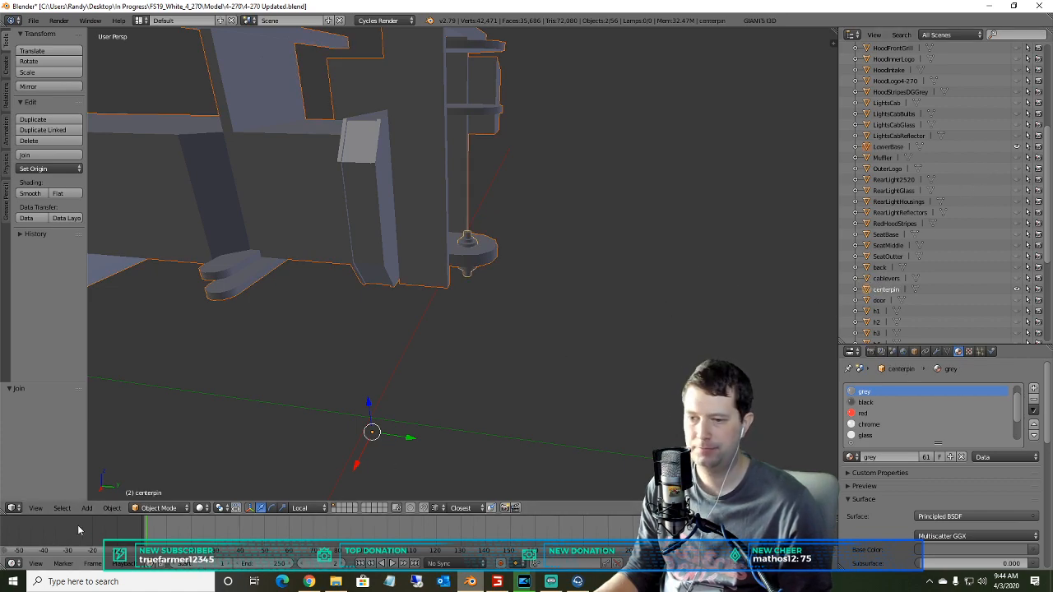
left_click(111, 508)
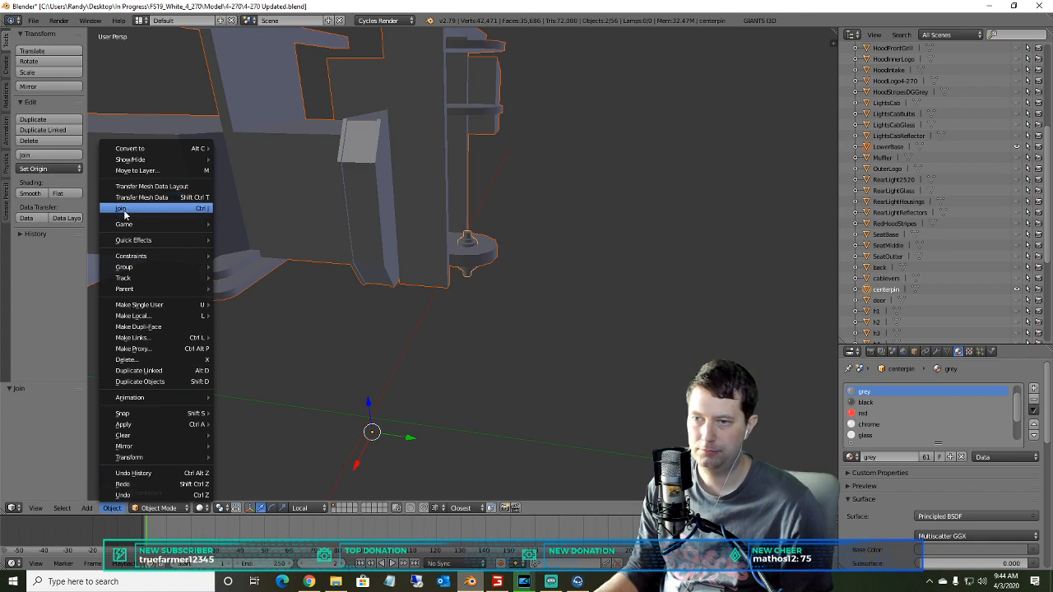
left_click(123, 209)
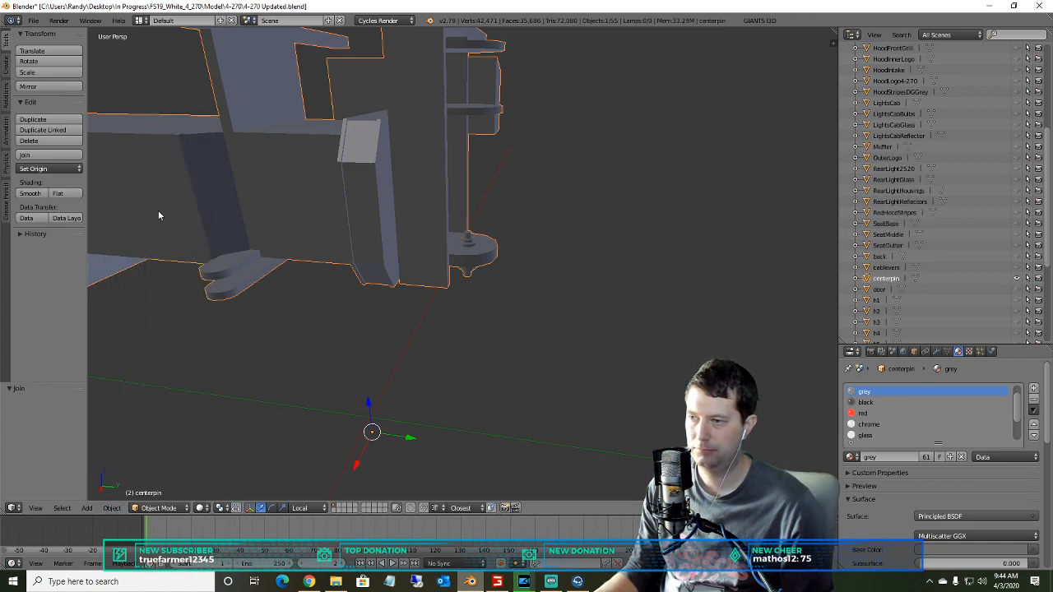
- Rename the joined centerpin object as LowerBase
right_click(884, 279)
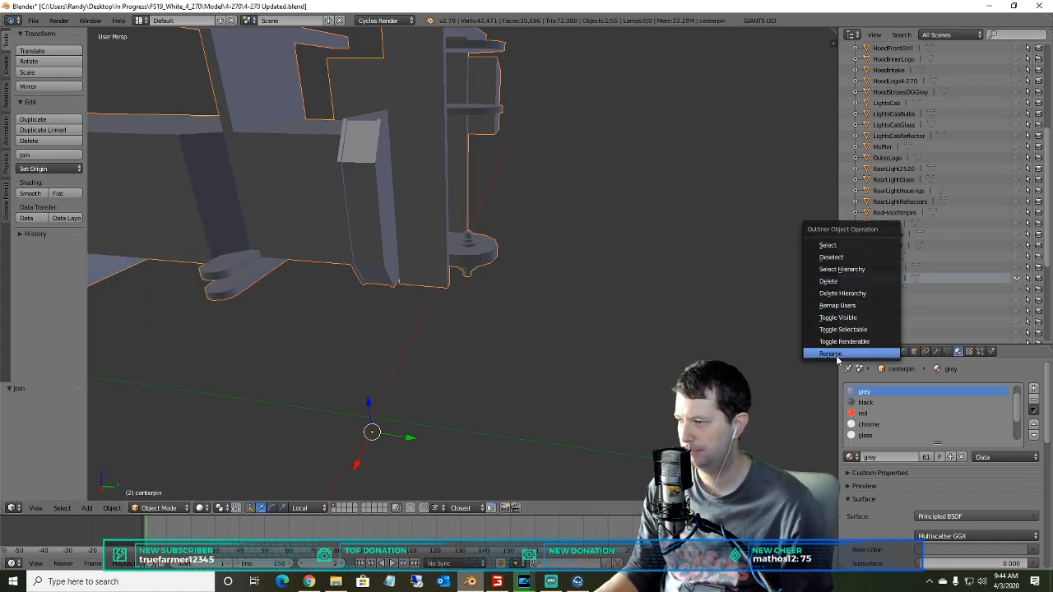
left_click(830, 354)
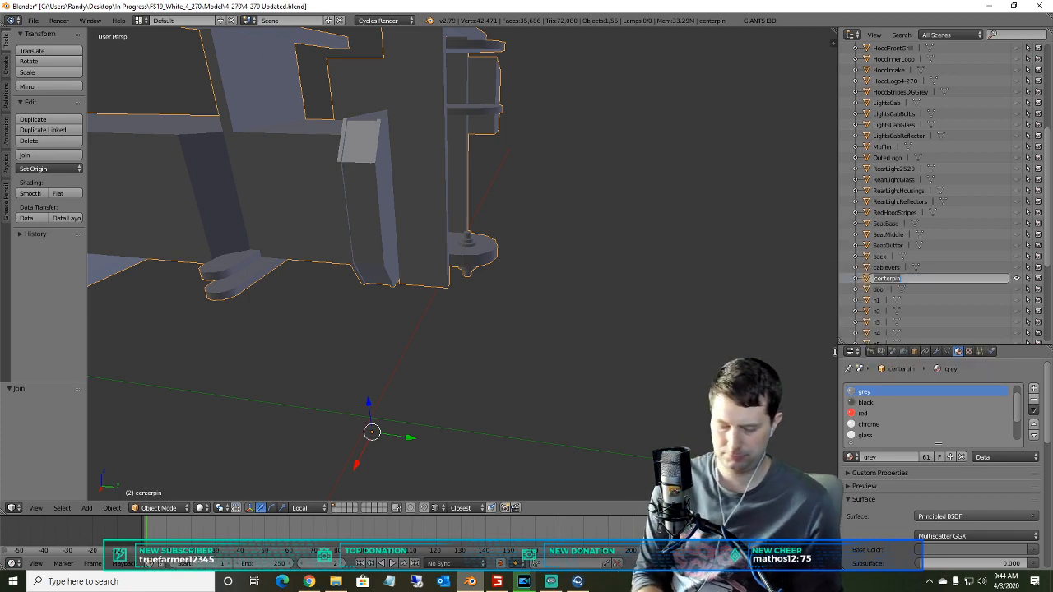
type("Lowerb")
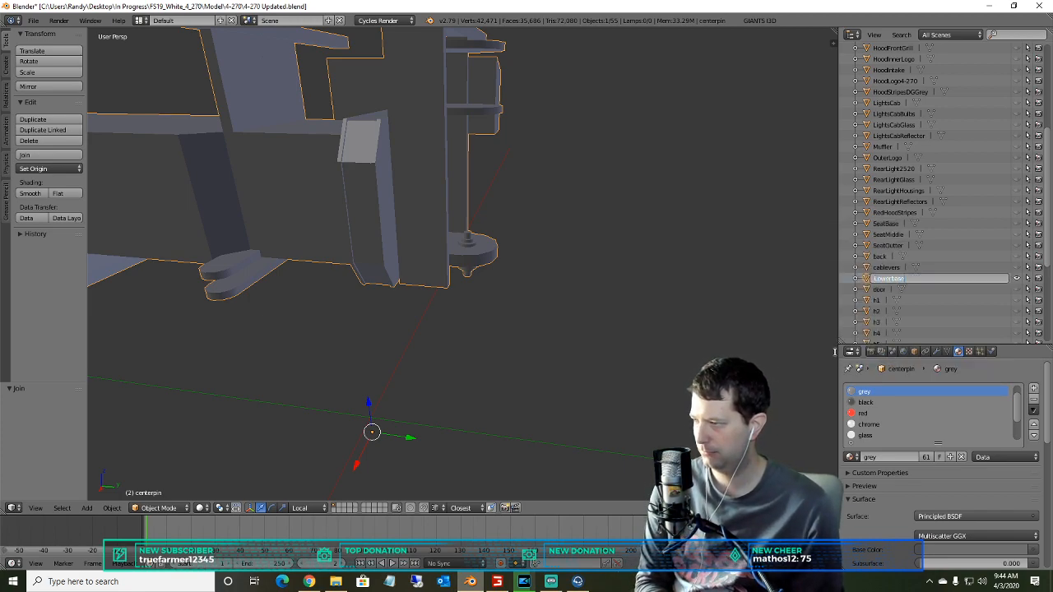
type("ase")
key("Return")
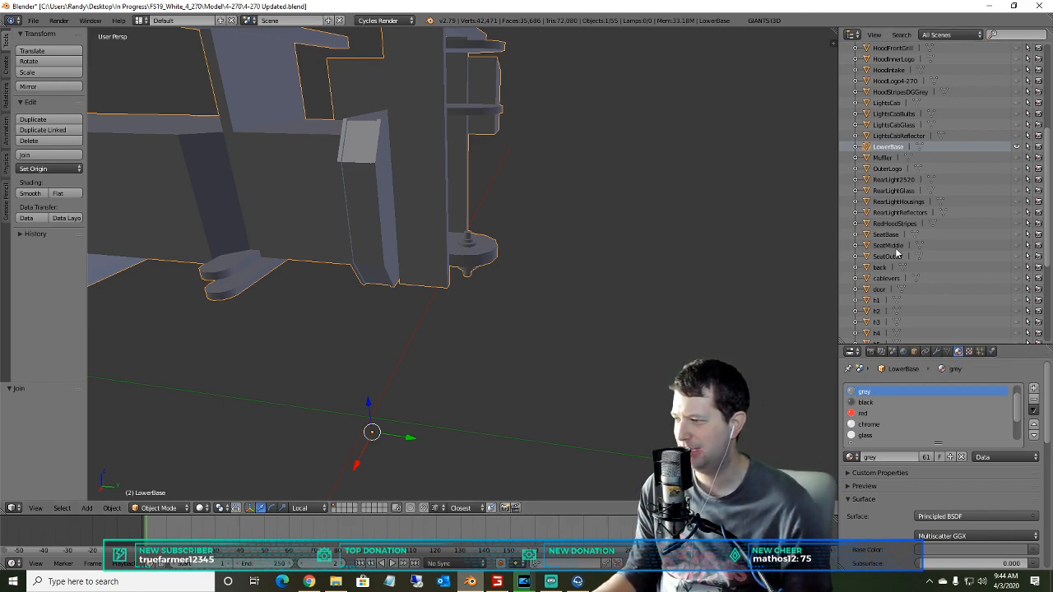
- Hide LowerBase, show cablevers from farther away to check its levers, and hide it again
scroll(897, 253, "down", 4)
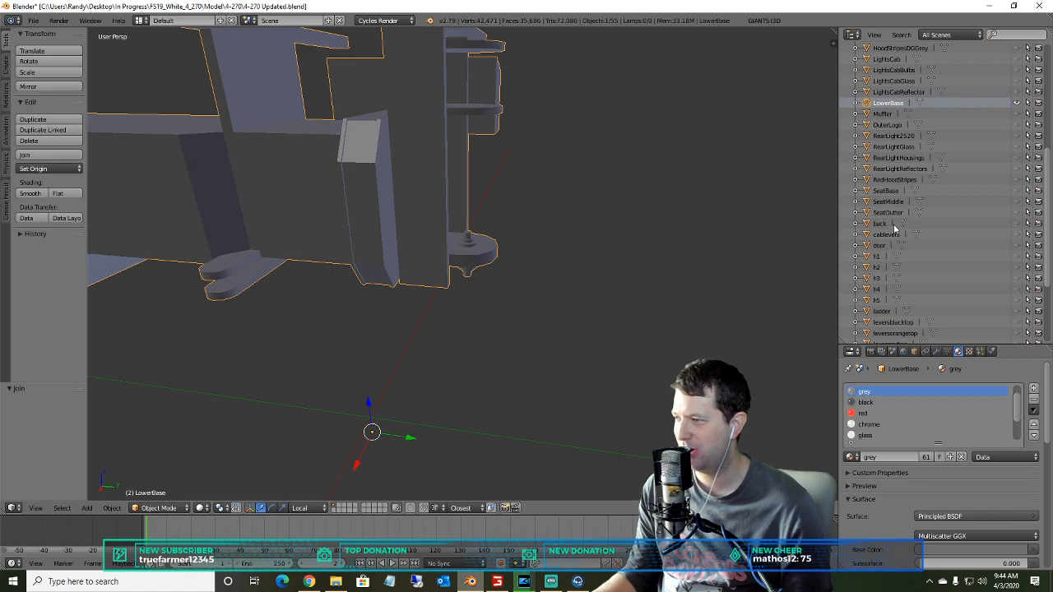
left_click(887, 235)
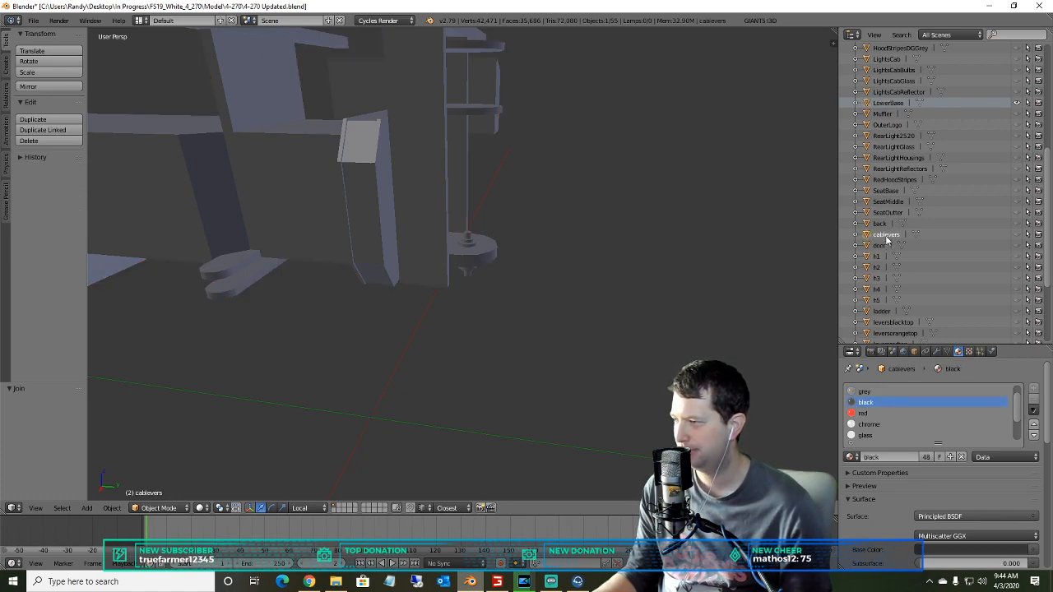
left_click(1018, 102)
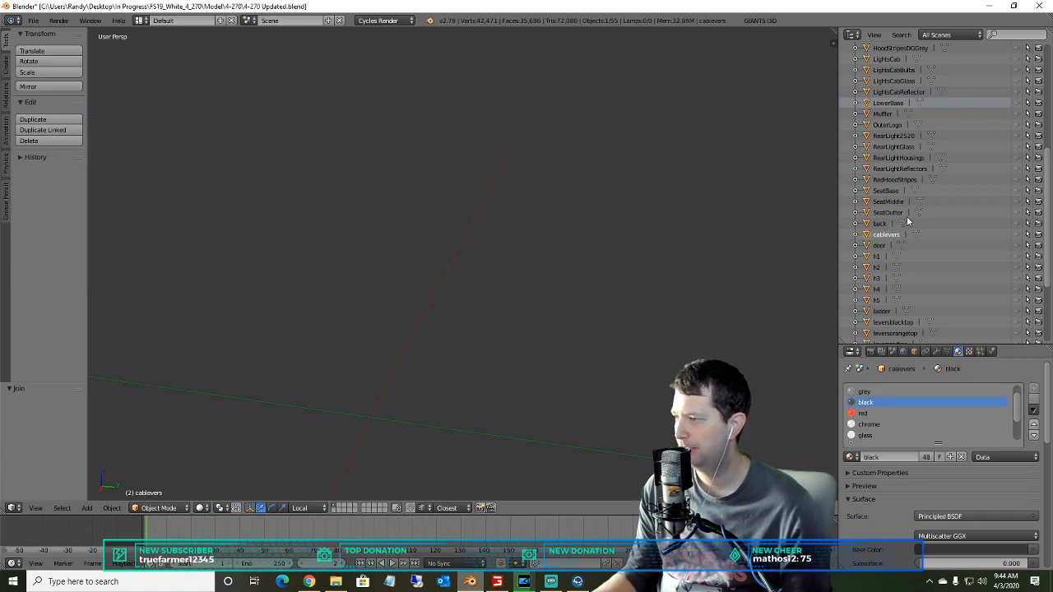
left_click(880, 223)
left_click(886, 234)
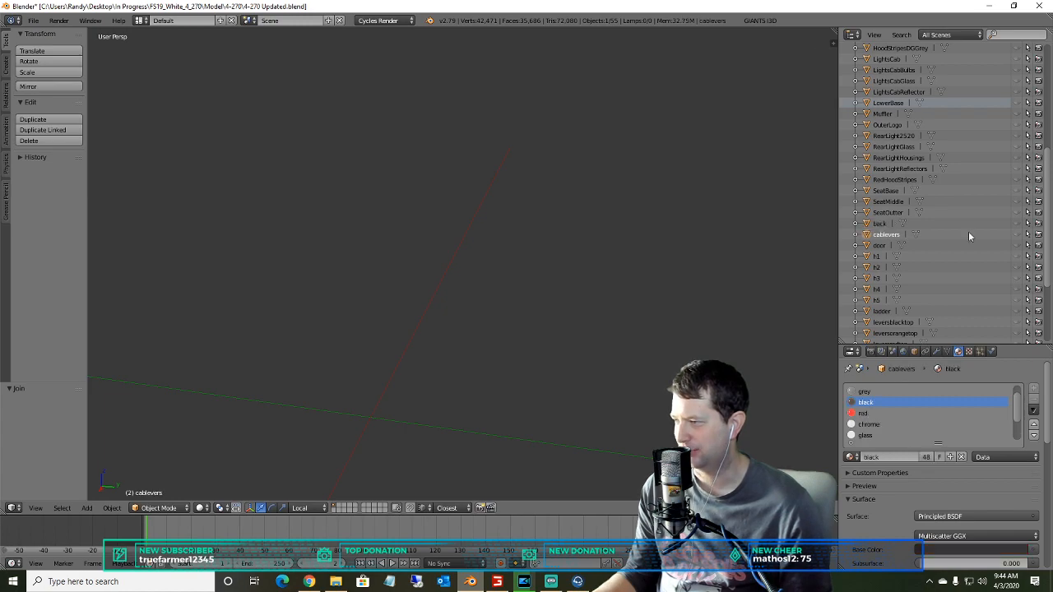
left_click(1018, 236)
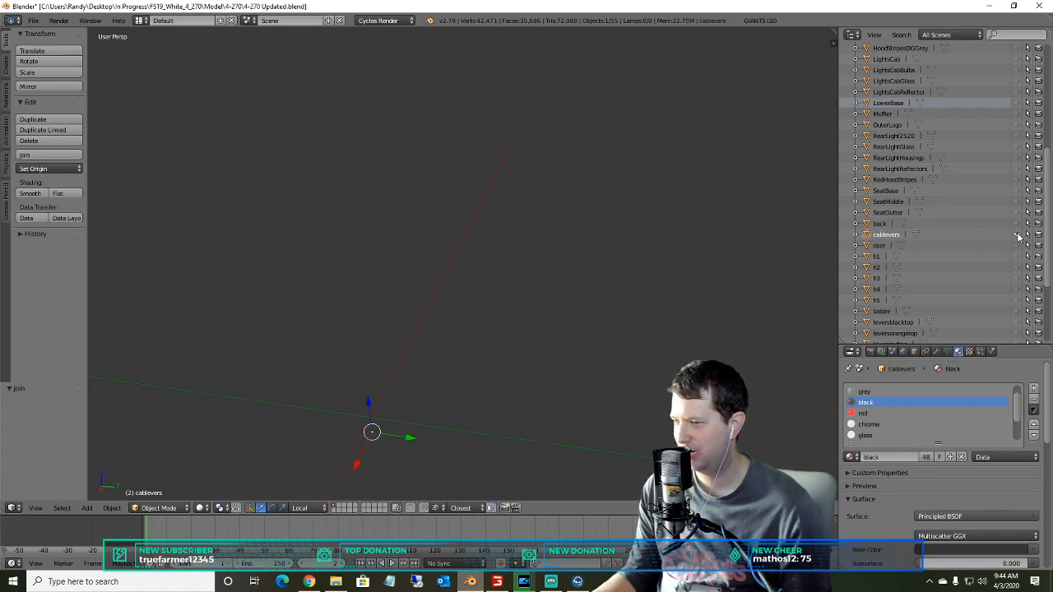
scroll(548, 261, "down", 5)
left_click(1018, 235)
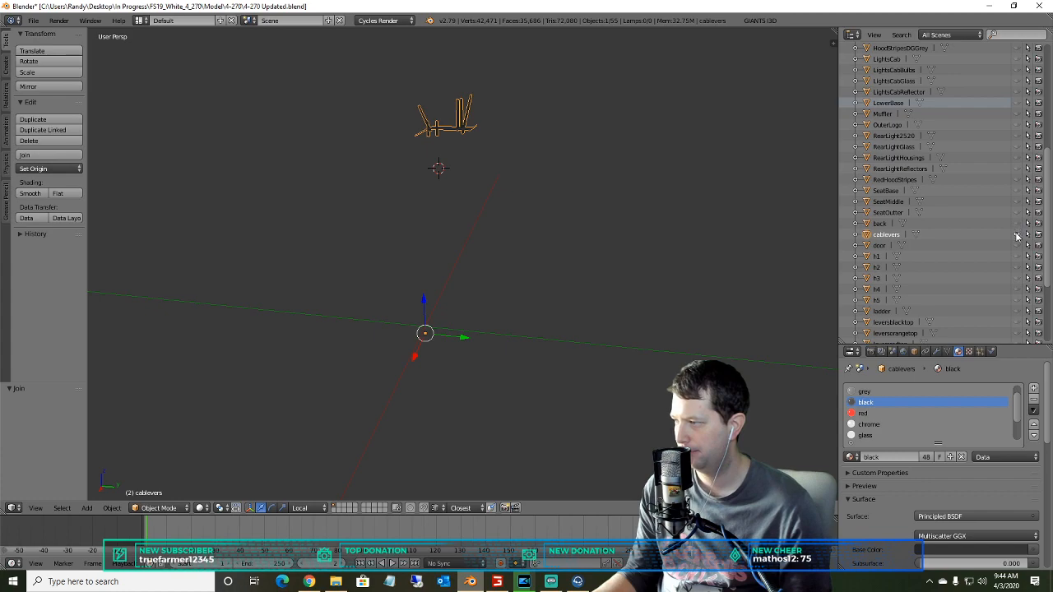
- Show the ladder object and inspect it from another angle
left_click(884, 312)
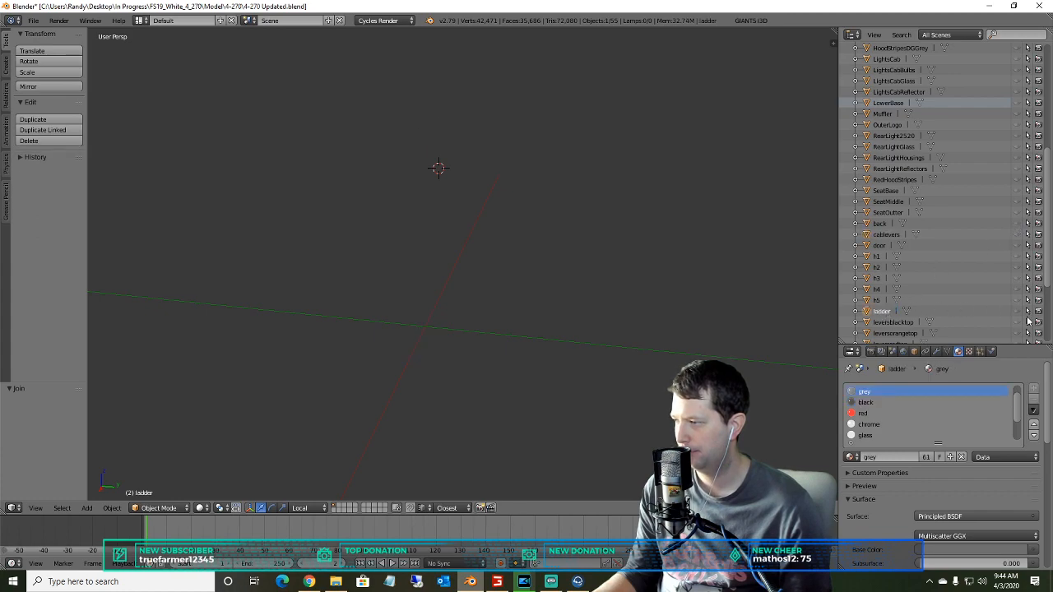
left_click(1016, 312)
middle_click_drag(728, 294, 616, 251)
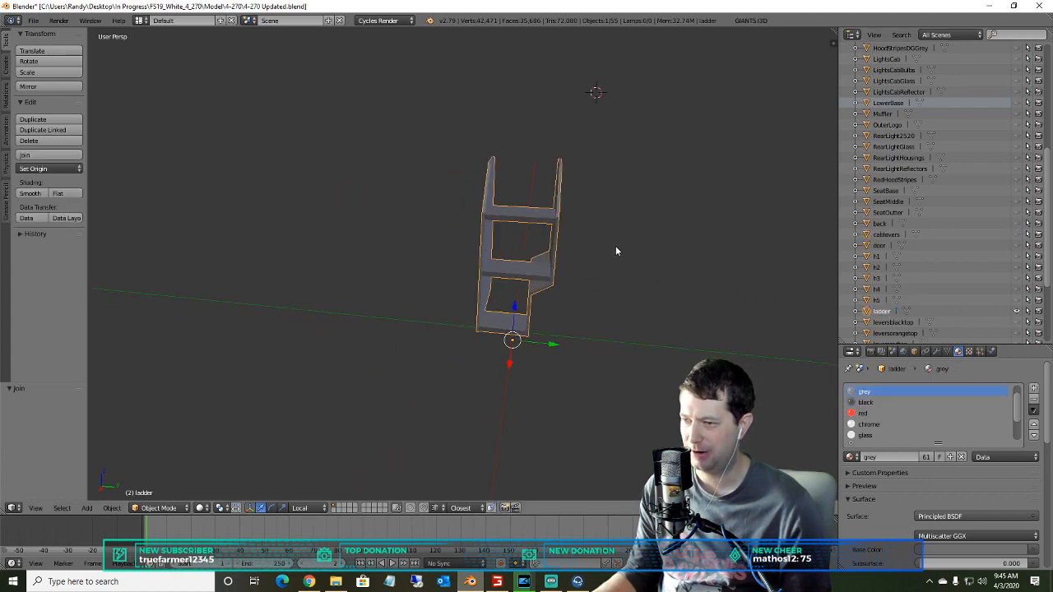
- Hide the ladder and check leversblacktop, leversorangetop, leversredtop and steeringwheel by briefly showing each one
scroll(904, 288, "down", 4)
middle_click_drag(693, 253, 625, 193)
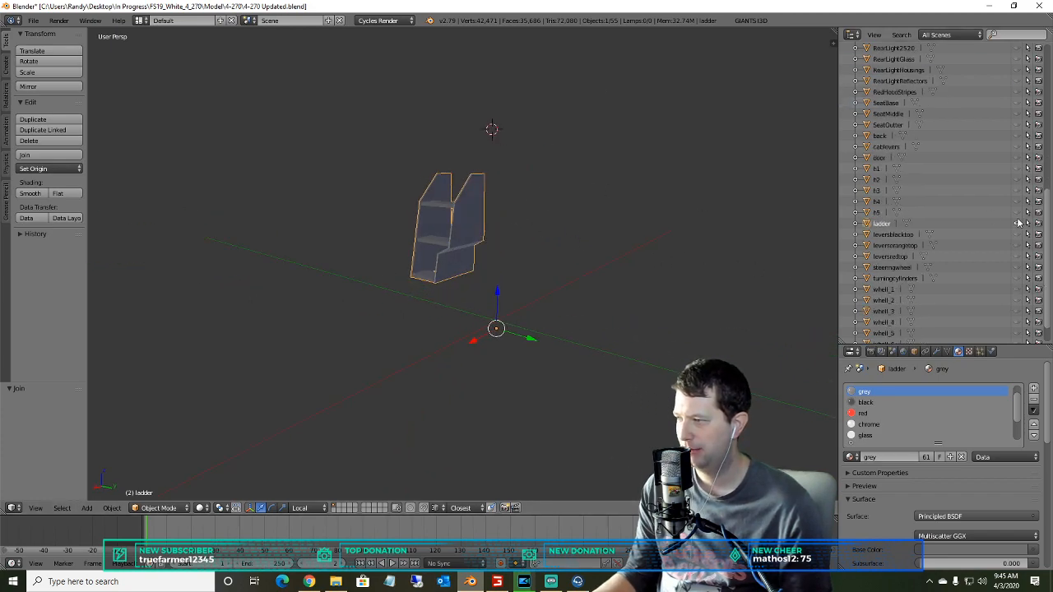
left_click(1016, 223)
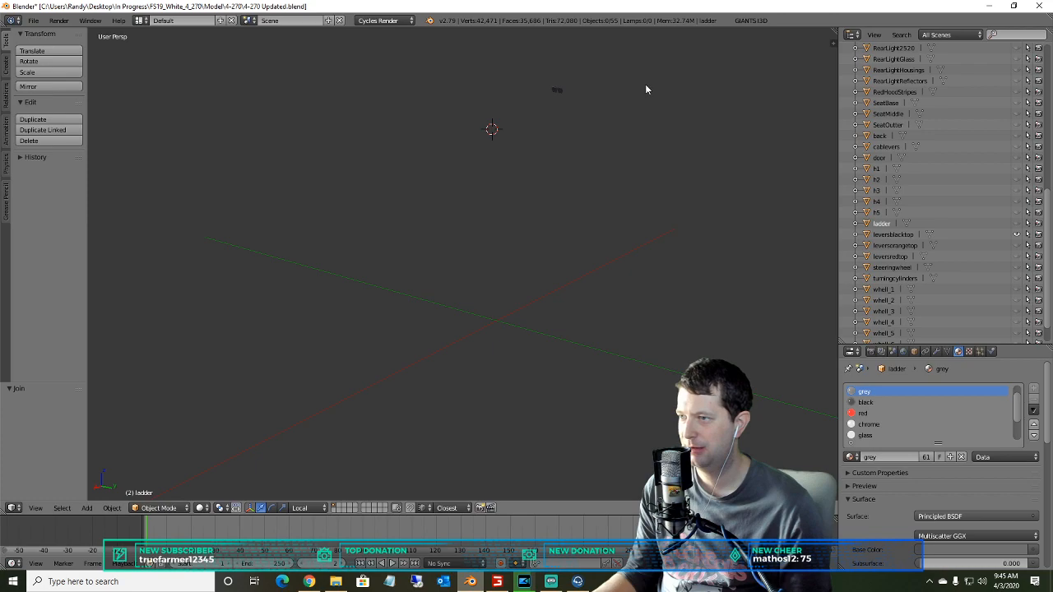
left_click(1017, 246)
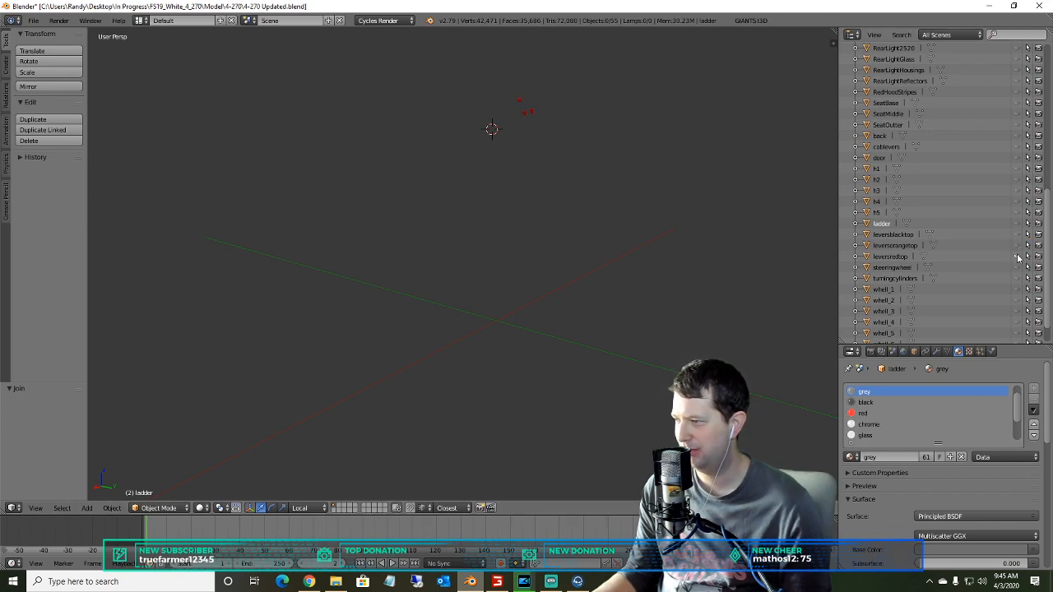
left_click(1017, 268)
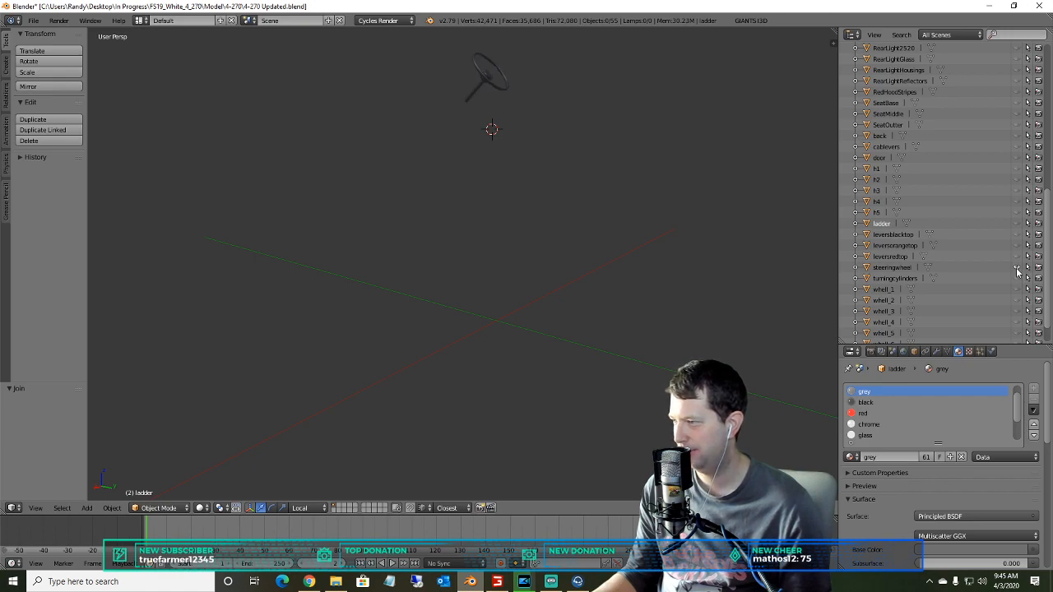
left_click(1017, 268)
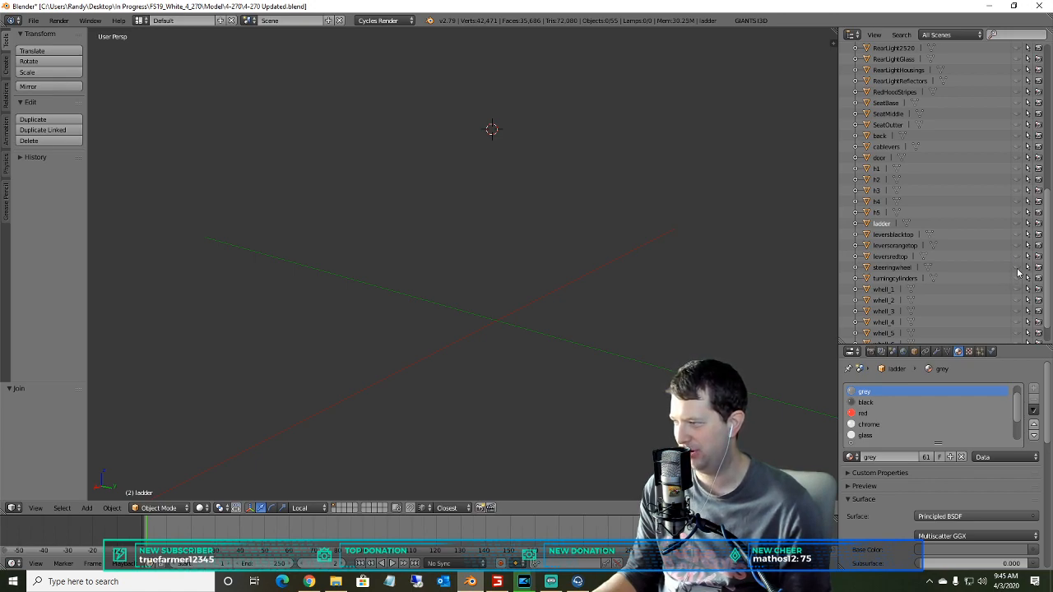
- Show the turningcylinders object and inspect its two cylinders up close from another angle
left_click(1018, 278)
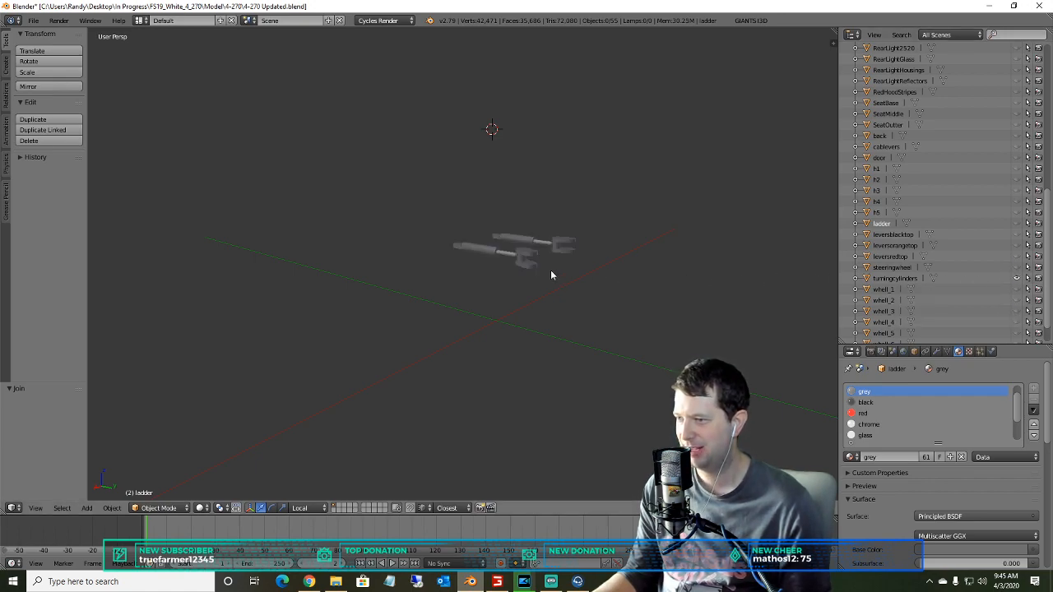
scroll(552, 269, "up", 4)
middle_click_drag(552, 269, 375, 323)
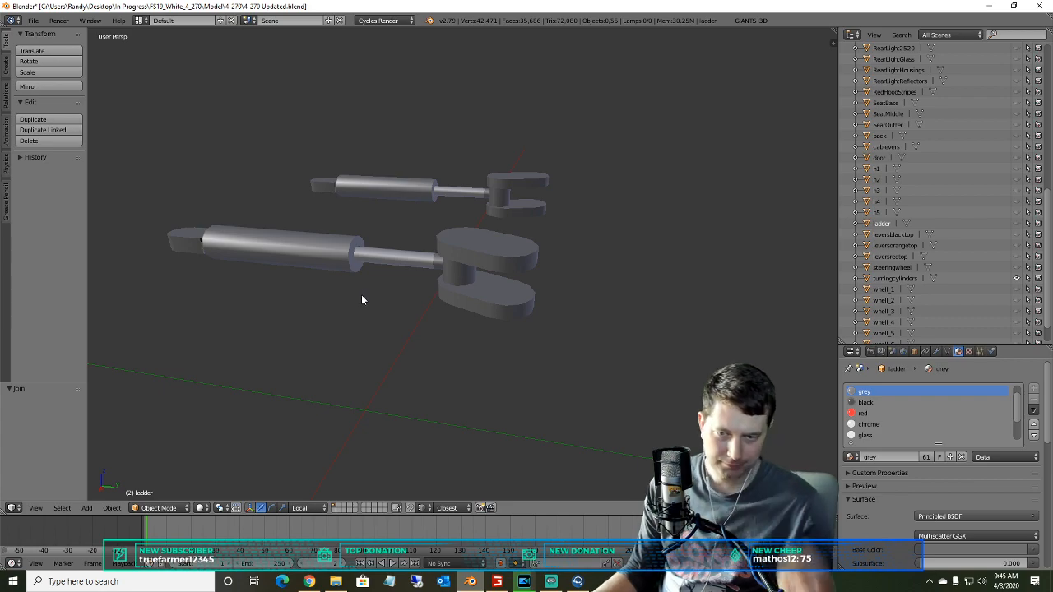
middle_click_drag(381, 297, 424, 285)
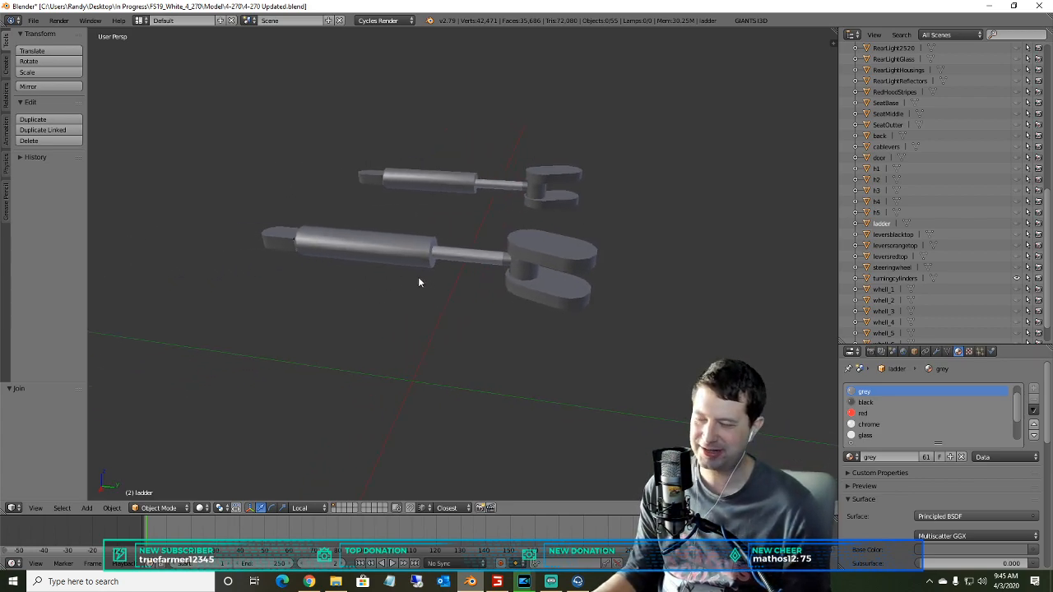
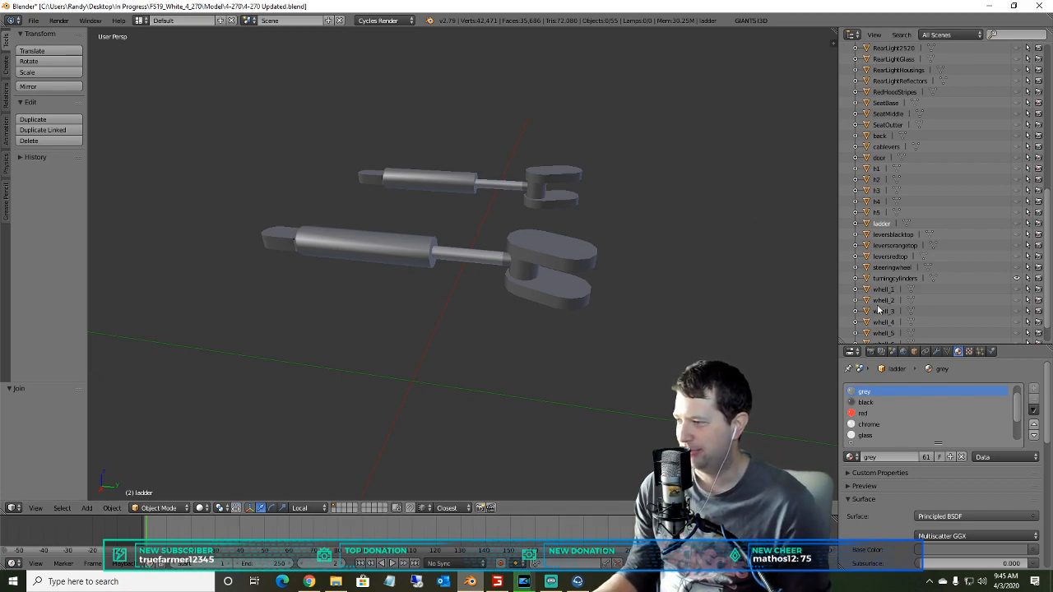
- Select turningcylinders and open its mesh for editing, with both cylinders in view
left_click(895, 278)
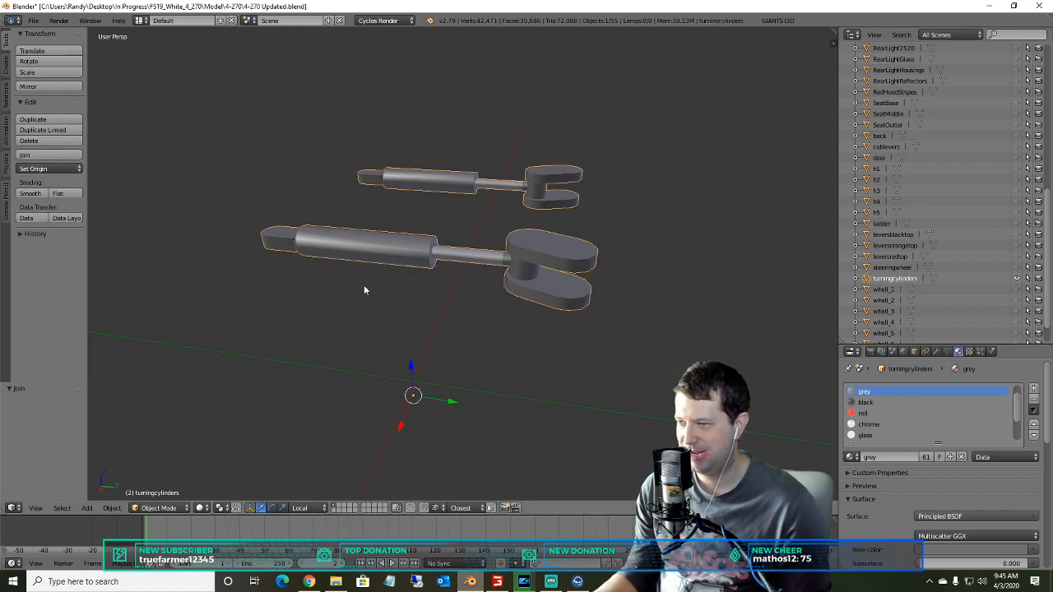
scroll(488, 308, "up", 2)
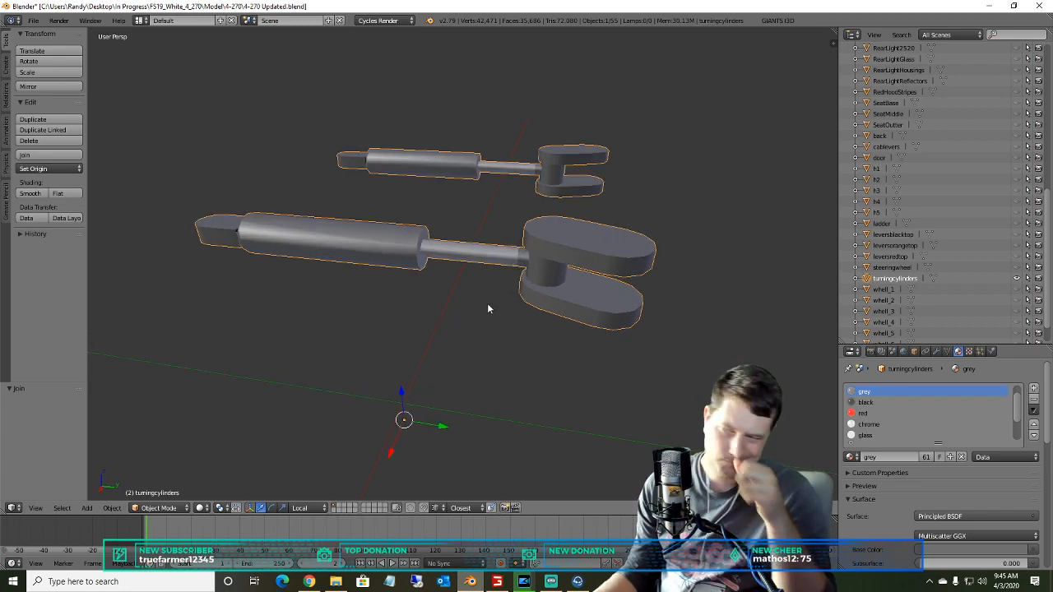
middle_click_drag(503, 304, 515, 279)
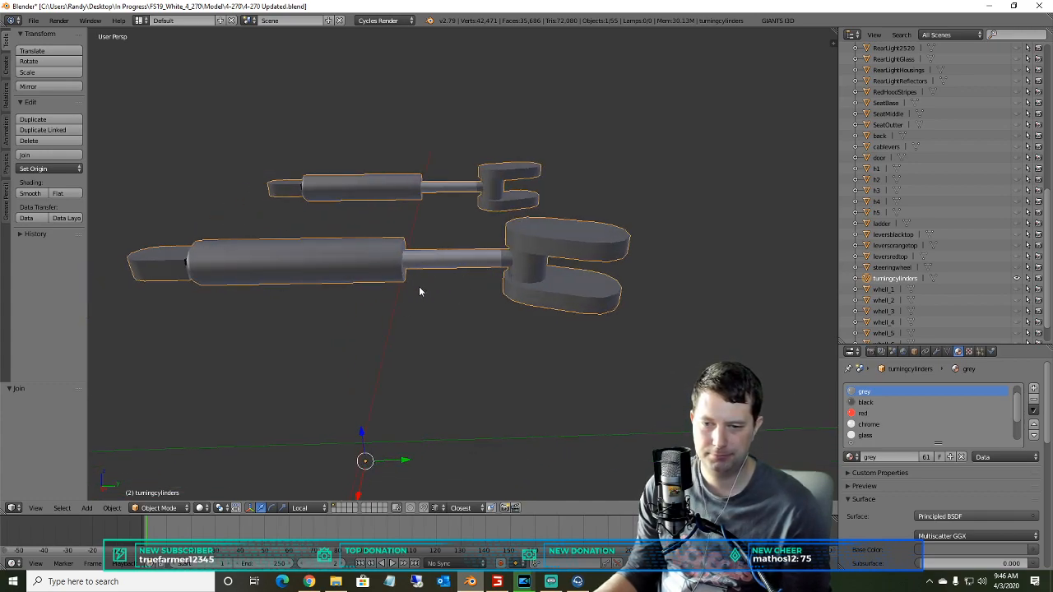
middle_click_drag(456, 258, 404, 288)
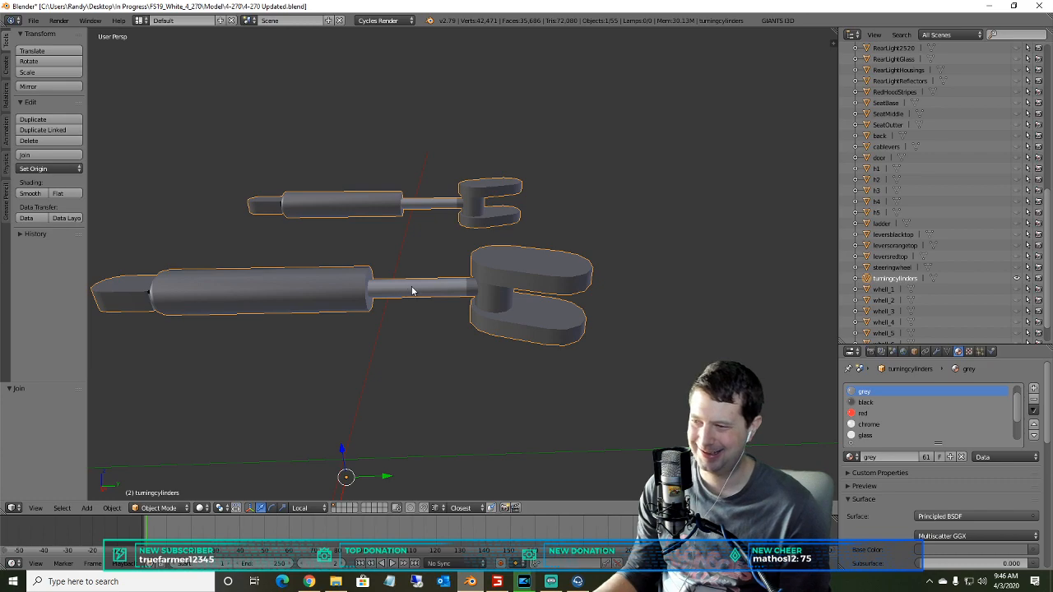
middle_click_drag(403, 291, 453, 289, "shift")
left_click(135, 507)
left_click(156, 482)
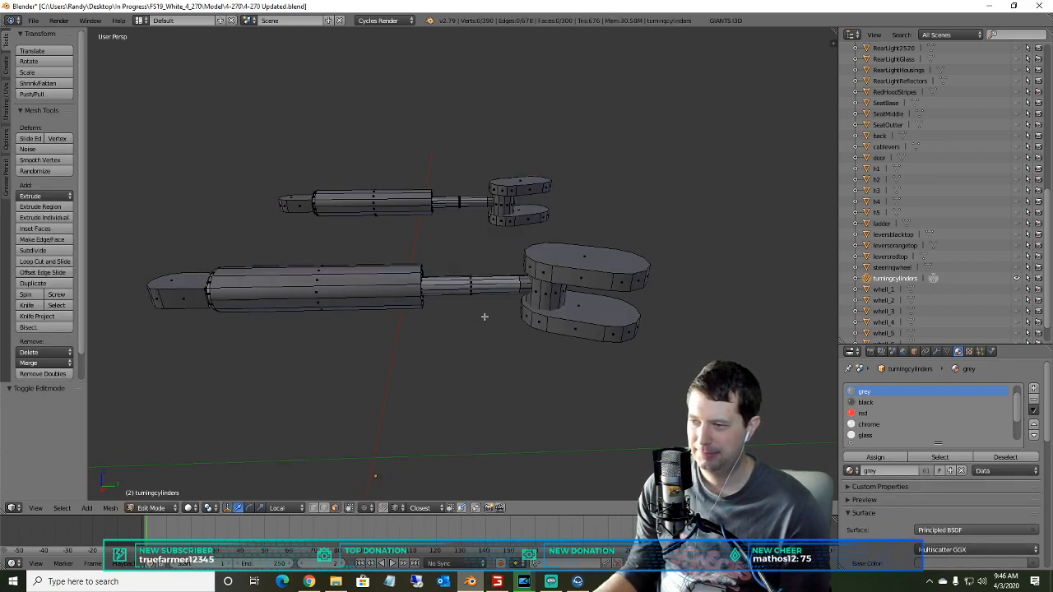
scroll(519, 301, "up", 2)
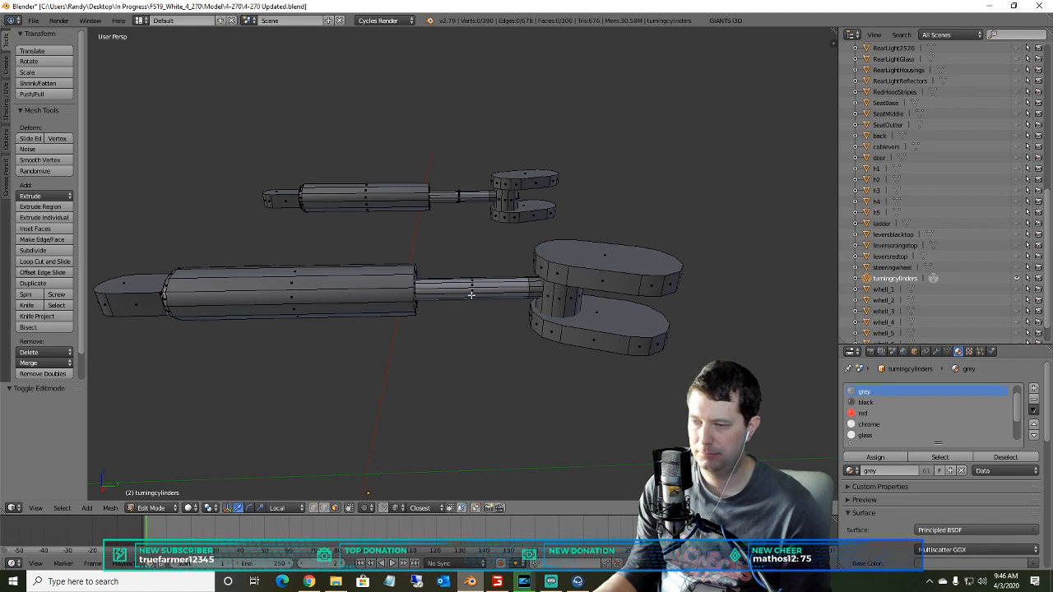
right_click(469, 294, "alt")
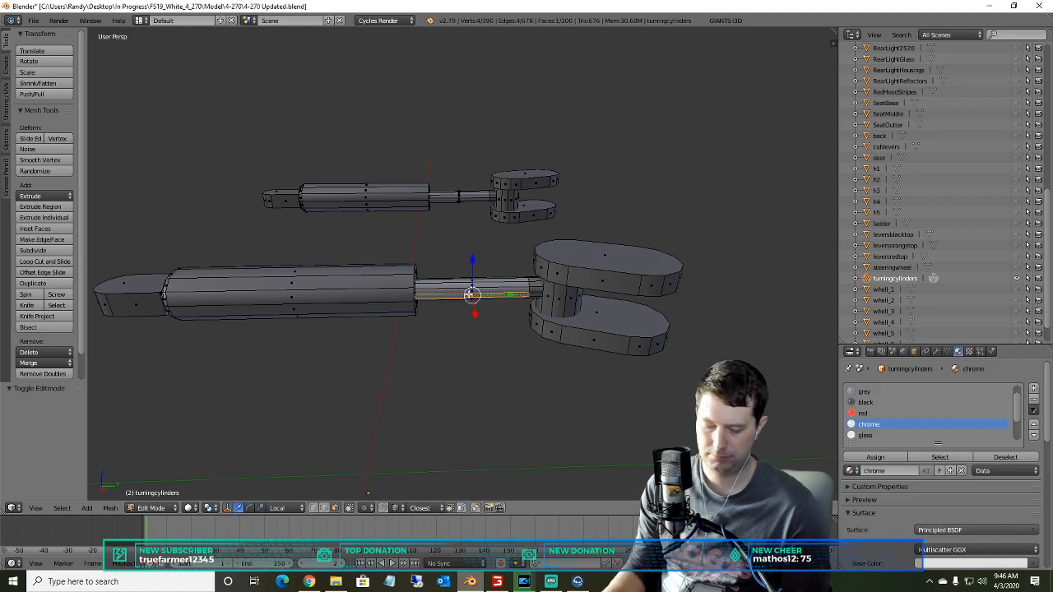
key("ctrl+l")
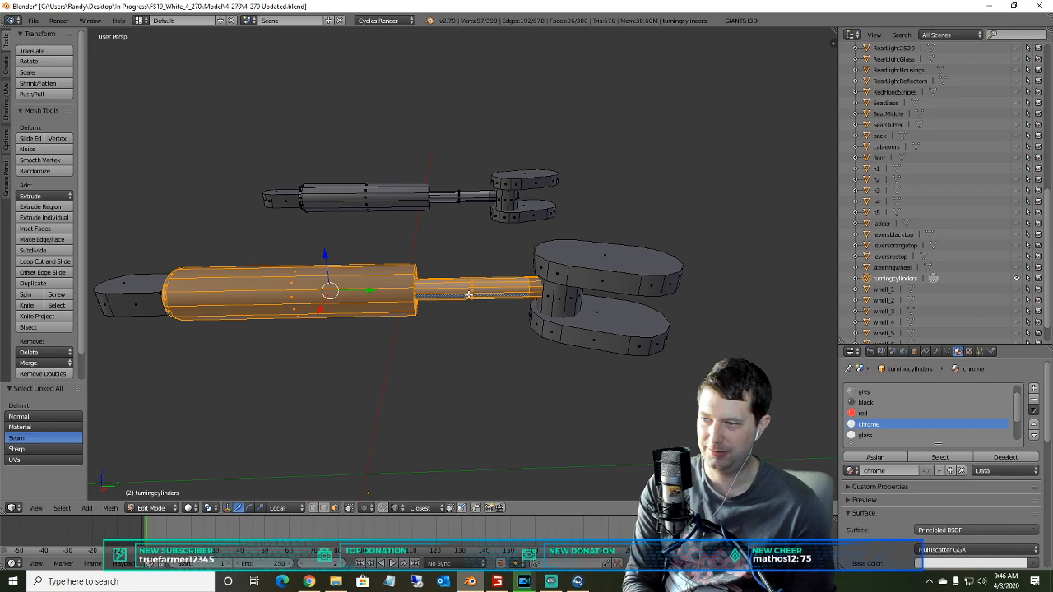
key("a")
- Select all rod faces sharing the chrome material on both cylinders and separate them into their own object
right_click(470, 292, "alt")
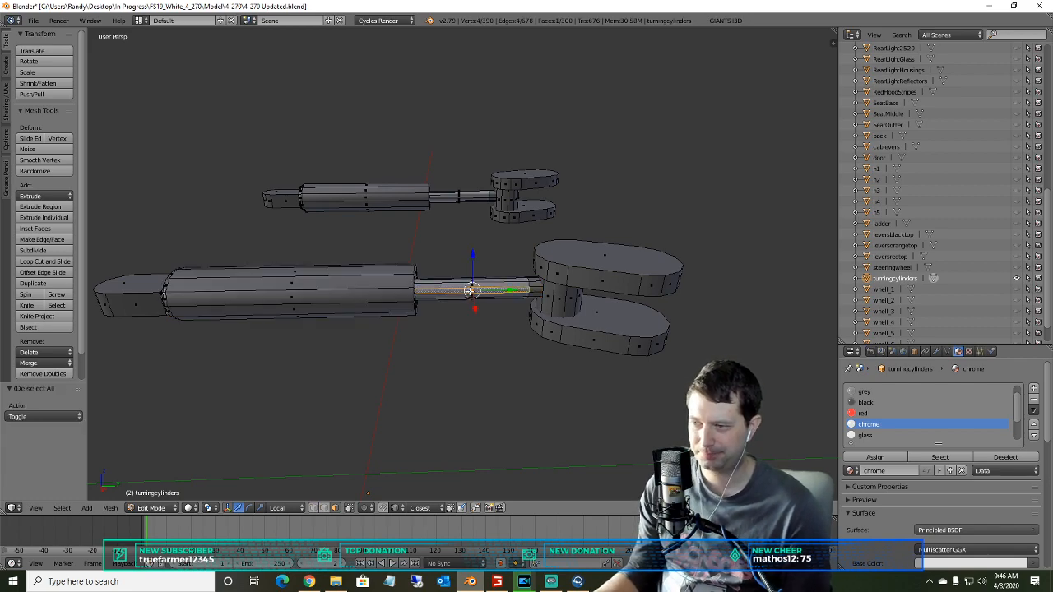
left_click(66, 509)
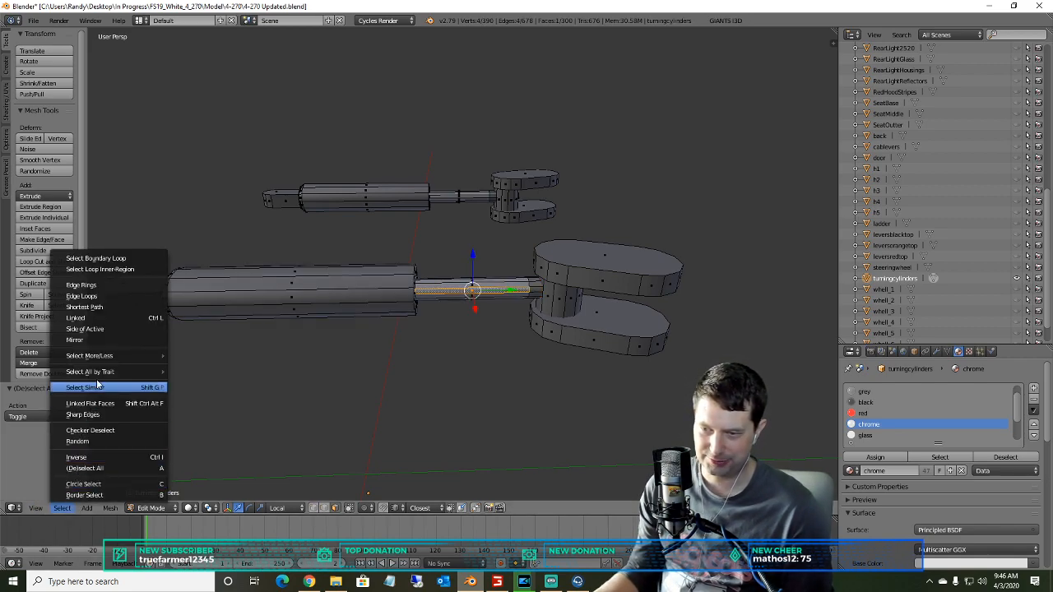
mouse_move(100, 388)
left_click(194, 385)
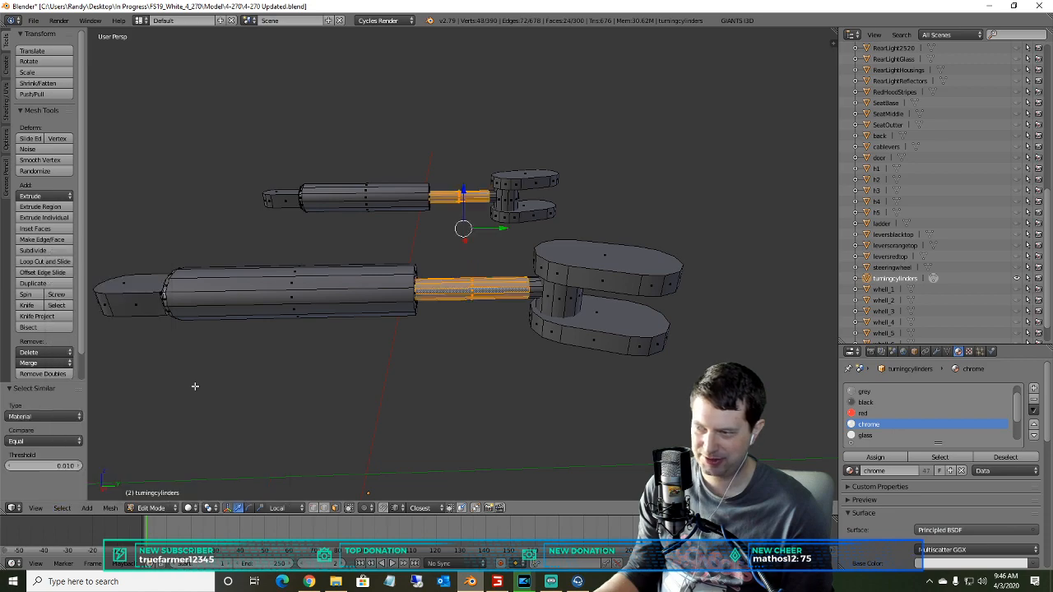
key("p")
left_click(393, 495)
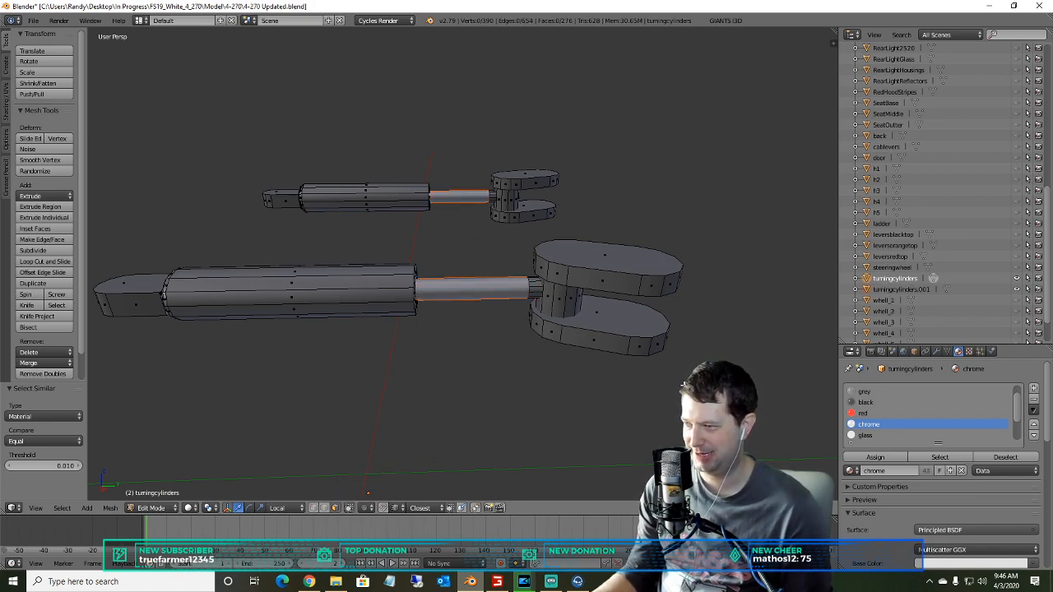
- Box-select the visible fork end of the nearer cylinder and separate the selection into its own object
key("b")
left_click_drag(703, 395, 512, 234)
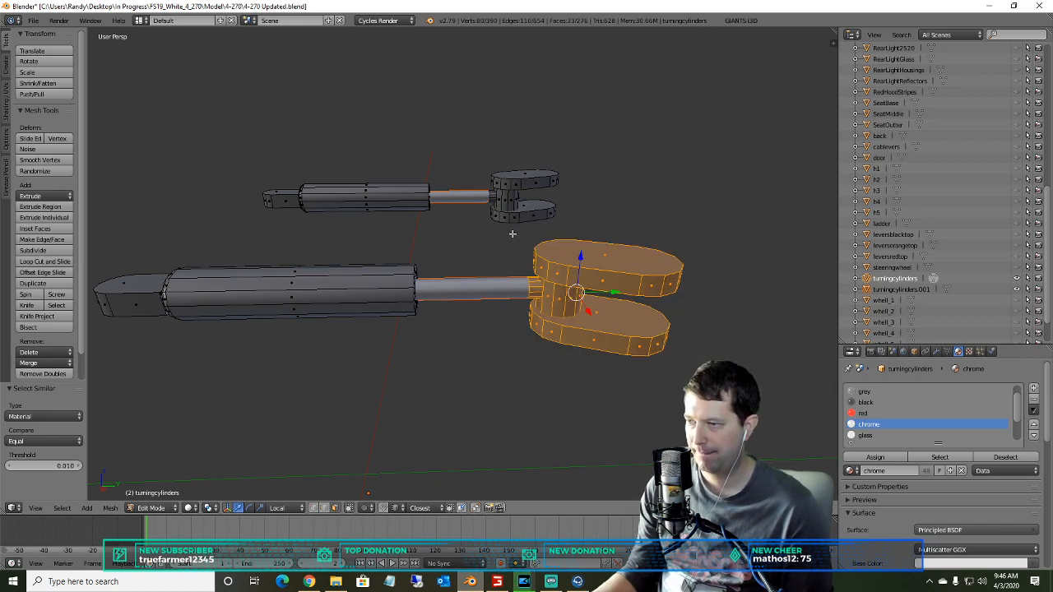
key("p")
left_click(516, 324)
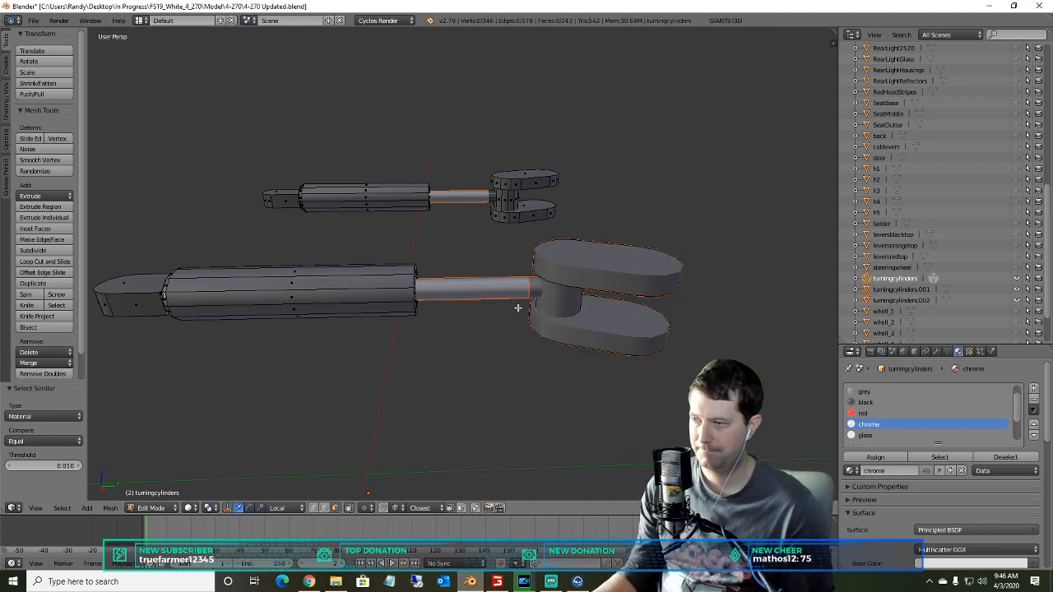
- Box-select the visible fork end of the farther cylinder and separate the selection into its own object
key("b")
left_click_drag(587, 122, 481, 232)
key("p")
left_click(479, 235)
- Box-select the nearer cylinder's barrel and mounting end from both sides and separate them into their own object
middle_click_drag(422, 299, 594, 297)
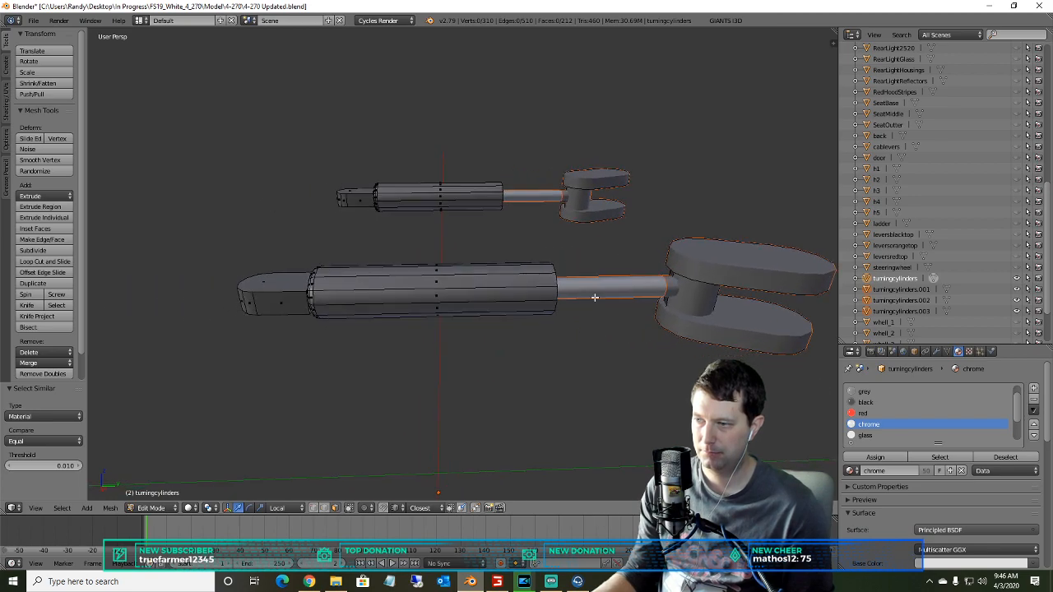
key("b")
left_click_drag(196, 248, 601, 350)
middle_click_drag(515, 349, 318, 301)
key("b")
left_click_drag(681, 383, 364, 246)
middle_click_drag(370, 247, 449, 261)
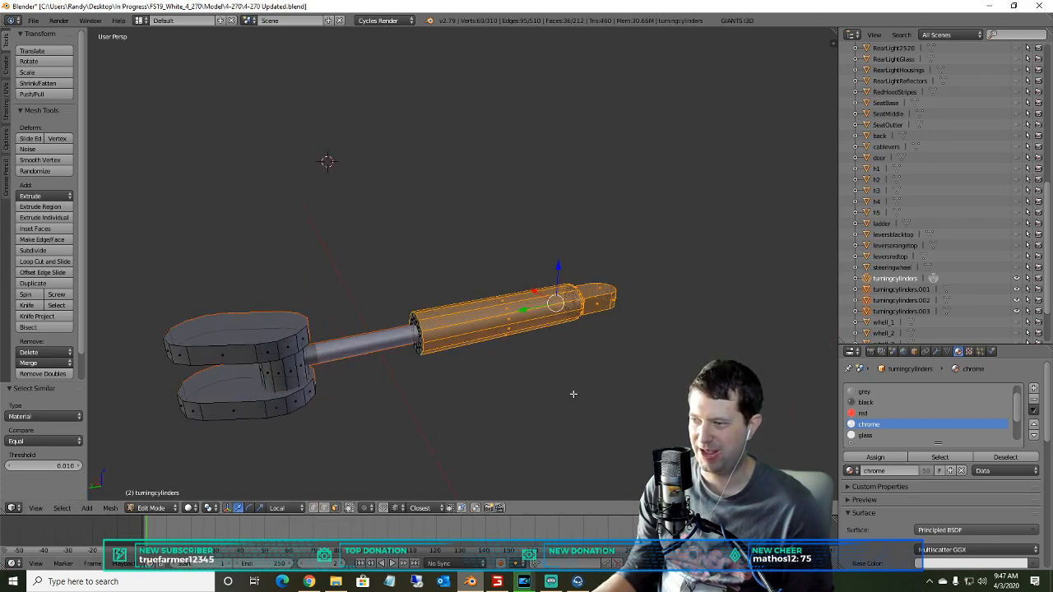
key("b")
left_click_drag(686, 410, 388, 212)
middle_click_drag(388, 213, 757, 352)
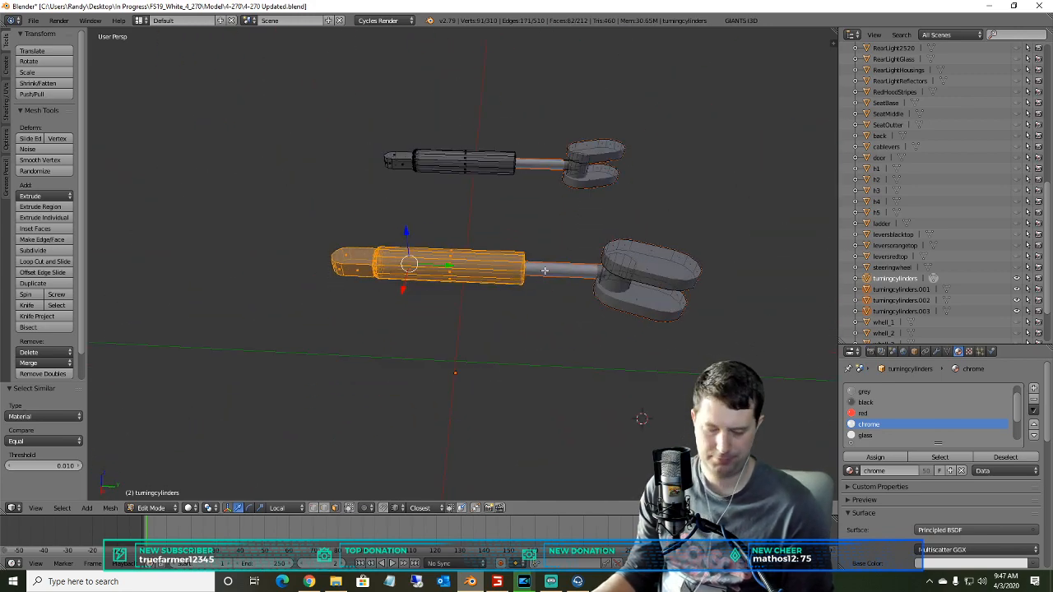
key("p")
left_click(481, 291)
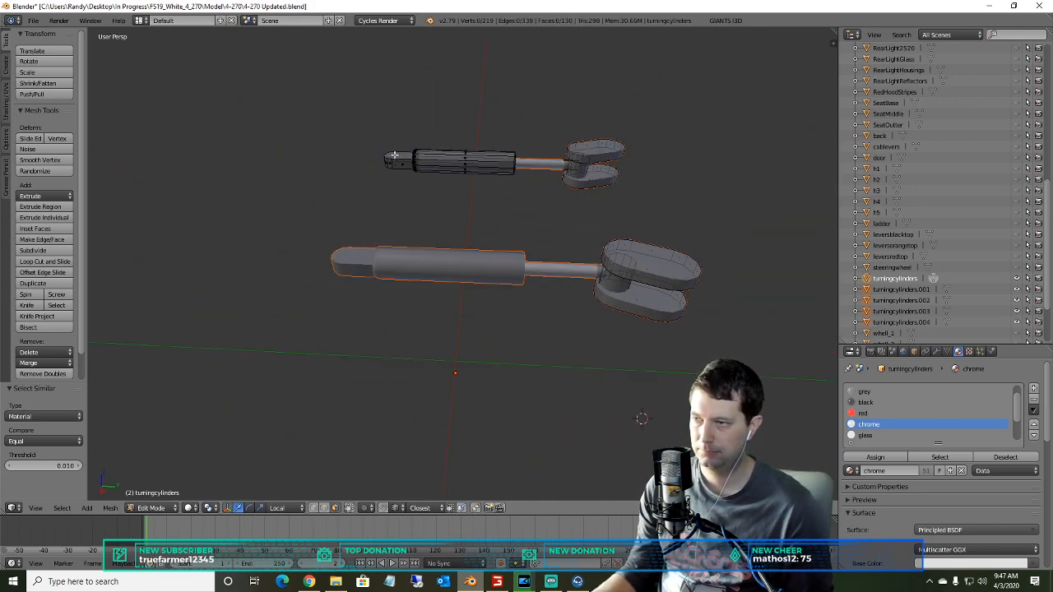
- Box-select the farther cylinder's barrel and mounting end and separate the selection into its own object
key("b")
left_click_drag(331, 94, 535, 214)
key("p")
left_click(485, 208)
- Select the geometry remaining in the nearer cylinder's fork end and separate it into another object
middle_click_drag(511, 176, 147, 312)
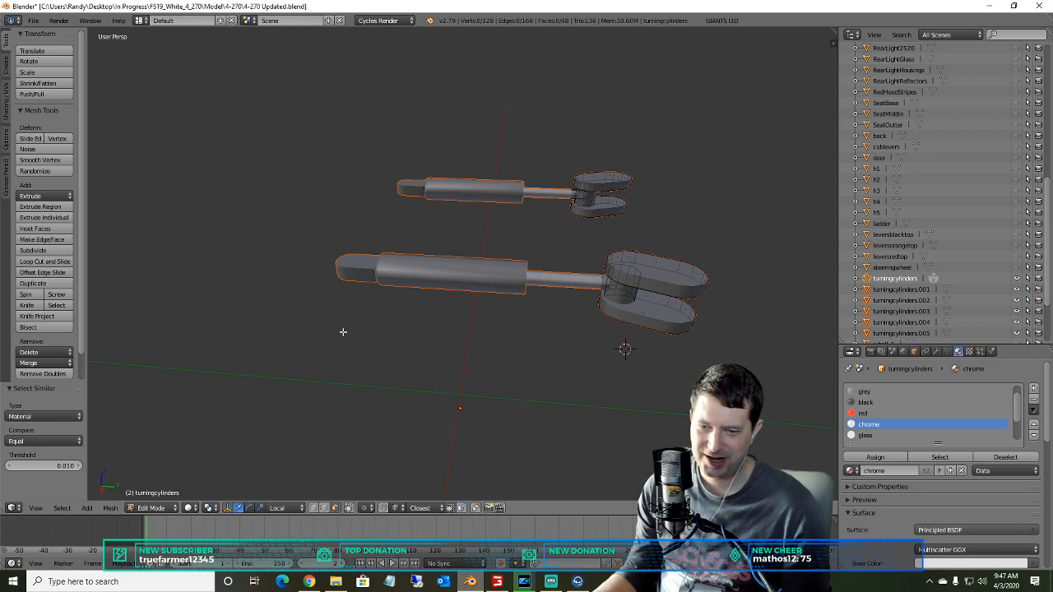
middle_click_drag(386, 314, 265, 293)
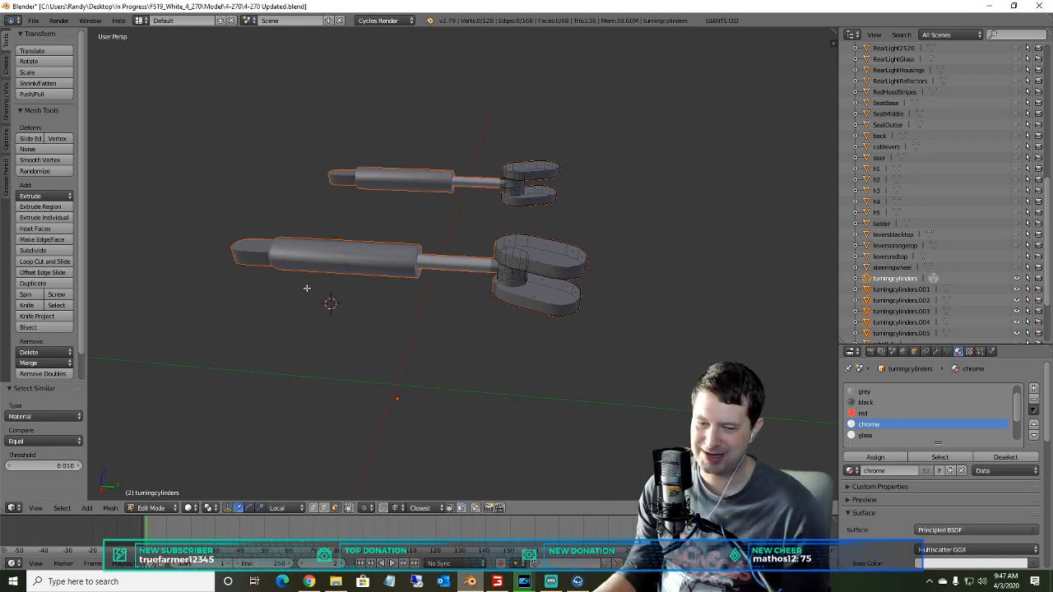
key("b")
left_click_drag(674, 357, 479, 213)
mouse_move(501, 241)
middle_mouse_down()
mouse_move(542, 255)
mouse_move(490, 241)
middle_mouse_up()
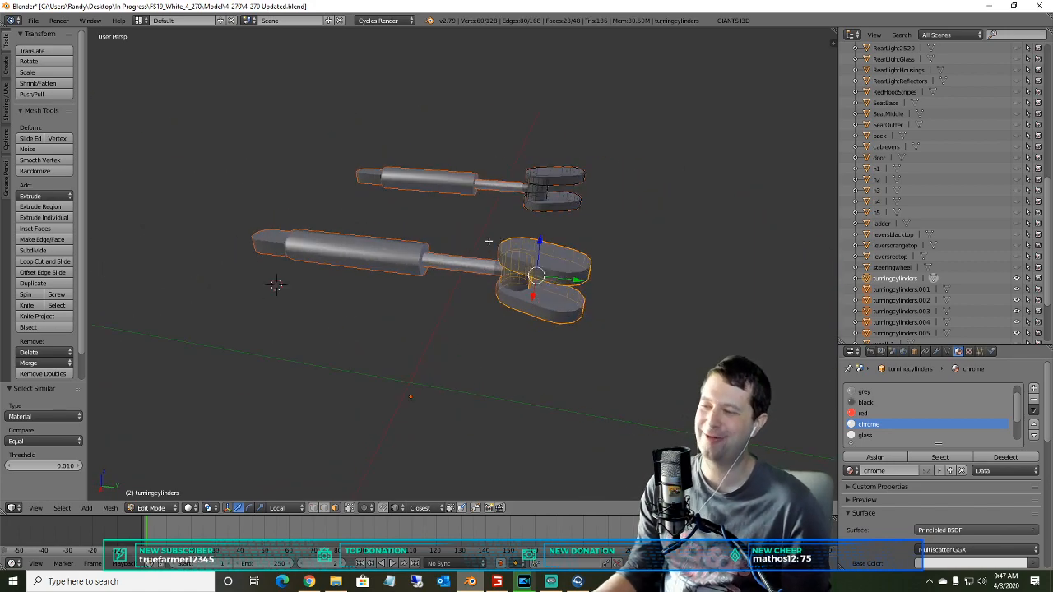
key("p")
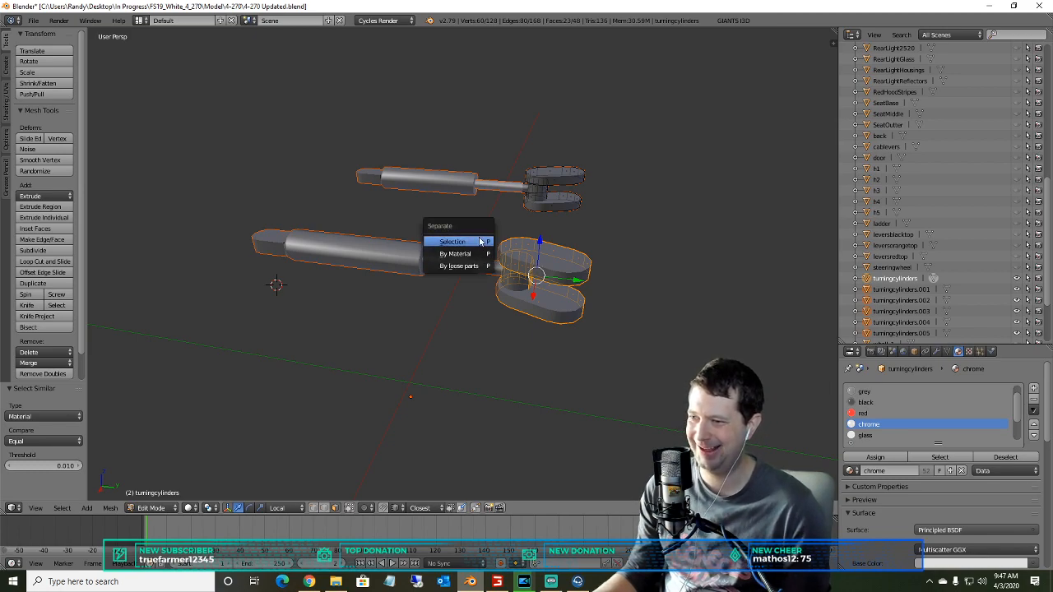
left_click(478, 244)
middle_click_drag(498, 343, 493, 328)
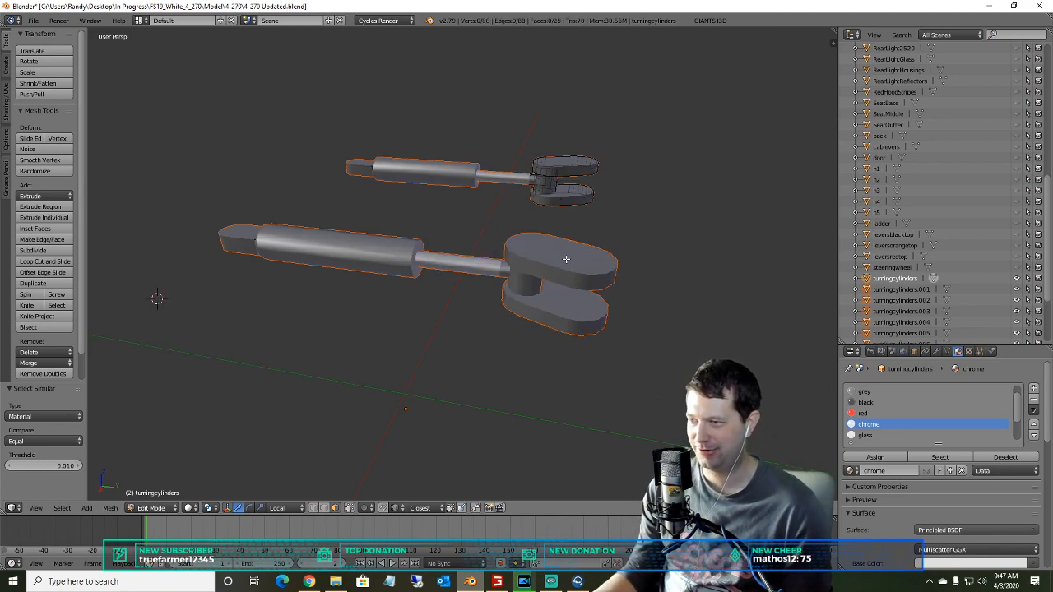
- Select the turningcylinders.001 object, which holds the rods of both cylinders
scroll(903, 262, "down", 5)
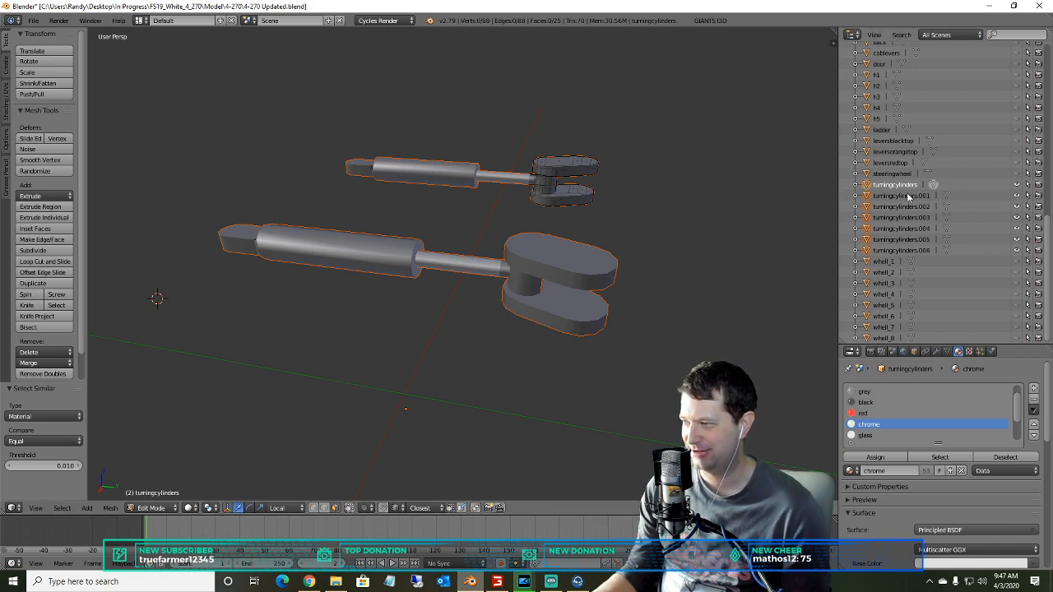
left_click(905, 196)
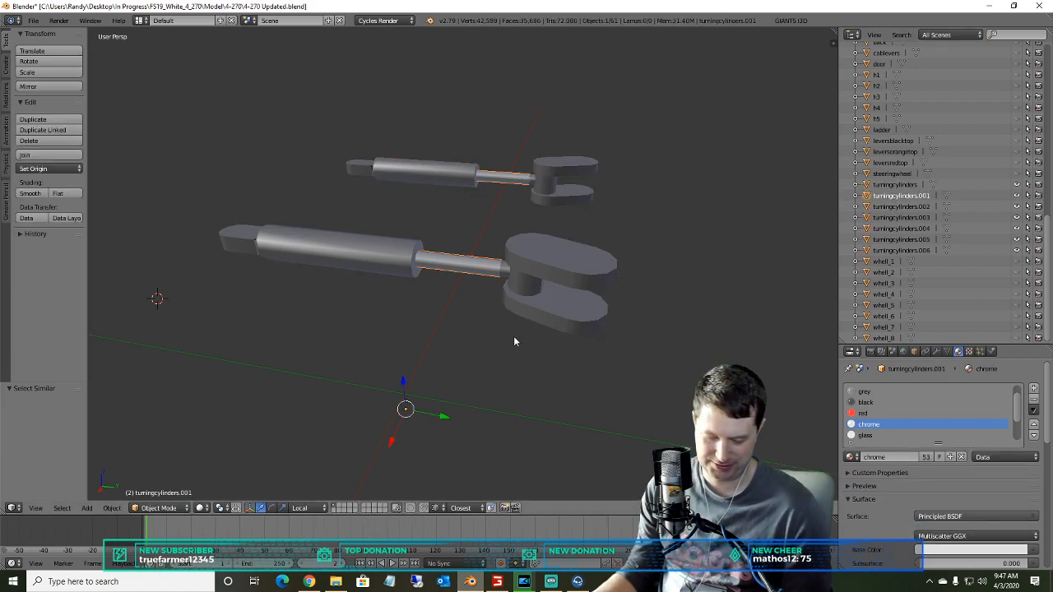
left_click(159, 507)
left_click(161, 478)
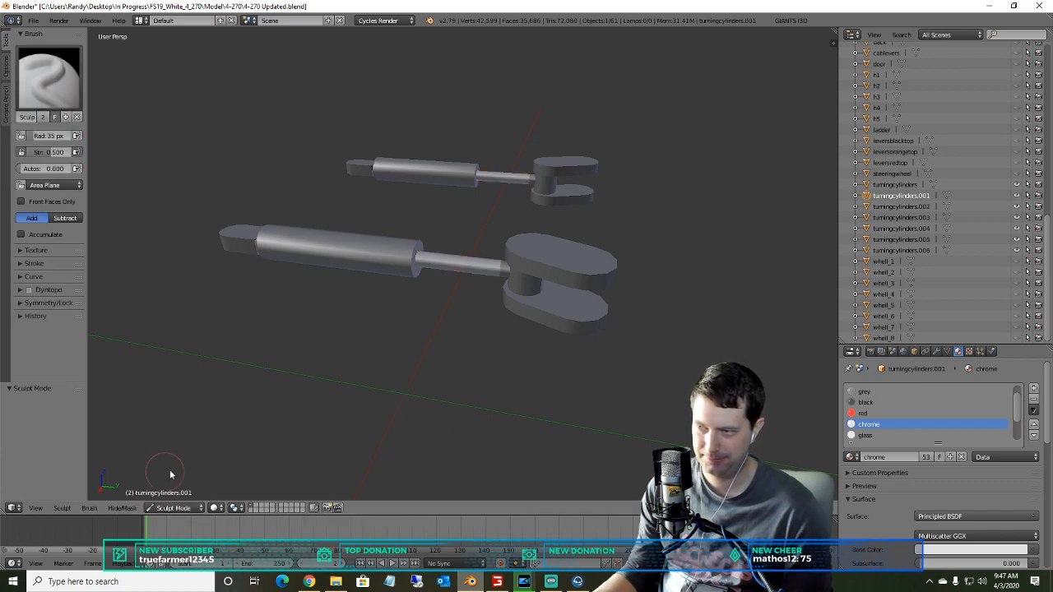
left_click(172, 507)
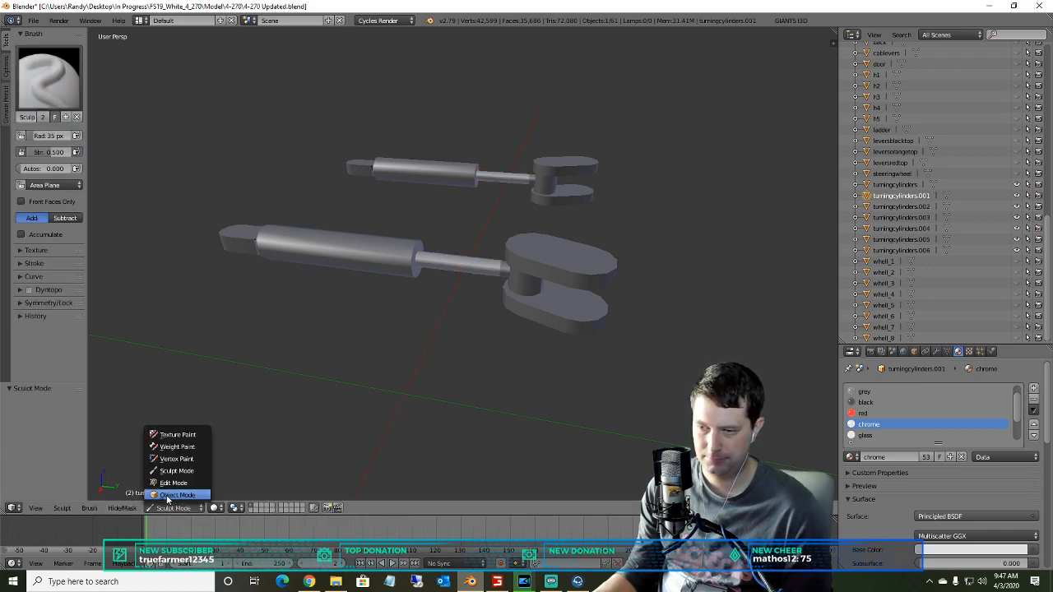
left_click(168, 495)
- In Edit Mode, box-select the nearer cylinder's rod and separate the selection into its own object
left_click(160, 507)
left_click(160, 486)
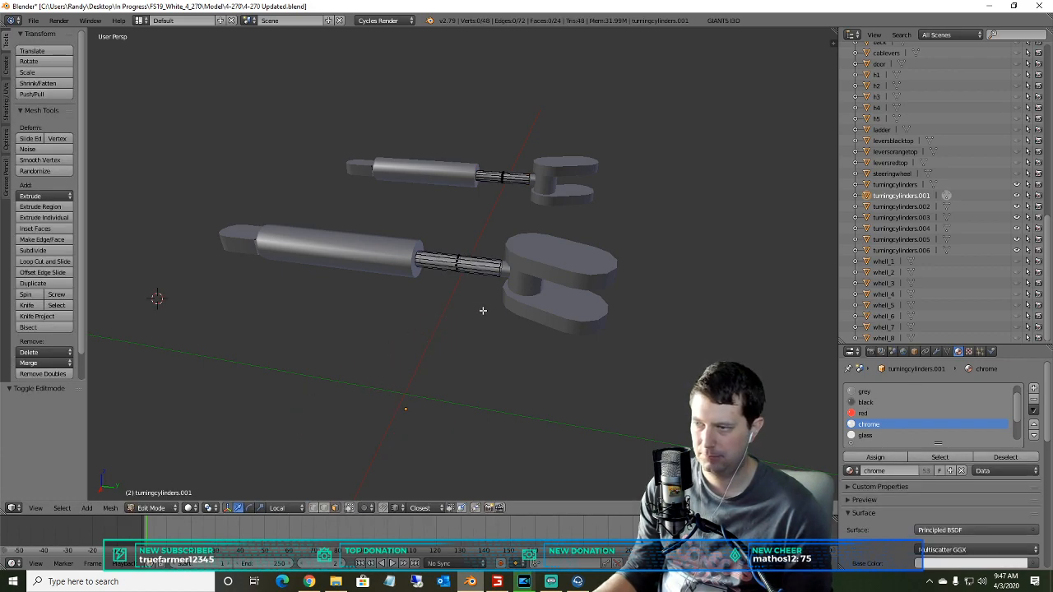
key("b")
left_click_drag(545, 348, 366, 238)
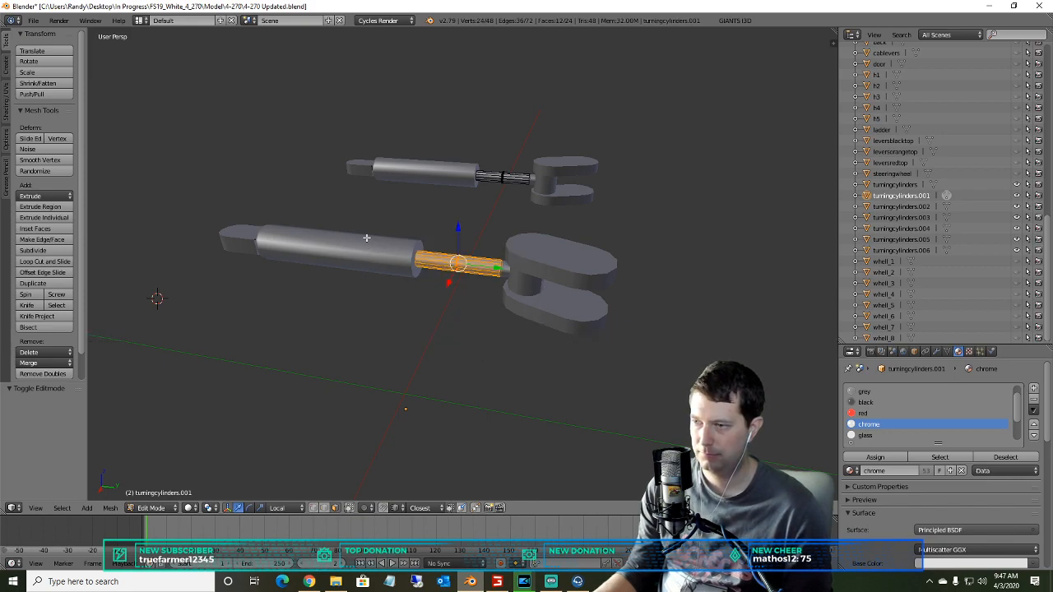
key("p")
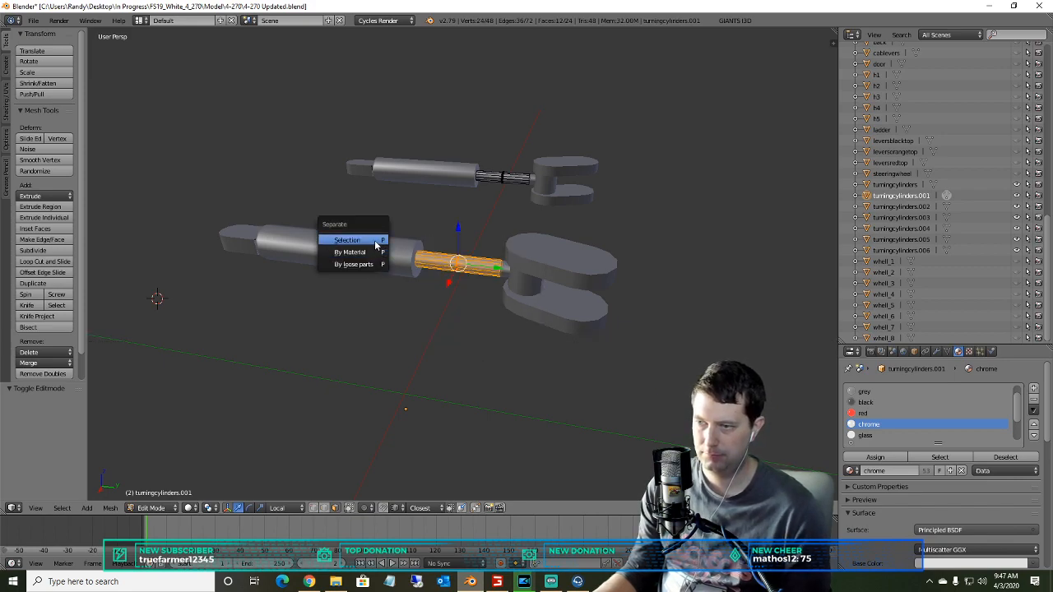
left_click(377, 240)
- Rename the turningcylinders.001 object to TurningCylinderLeftRod
middle_click_drag(435, 320, 480, 333)
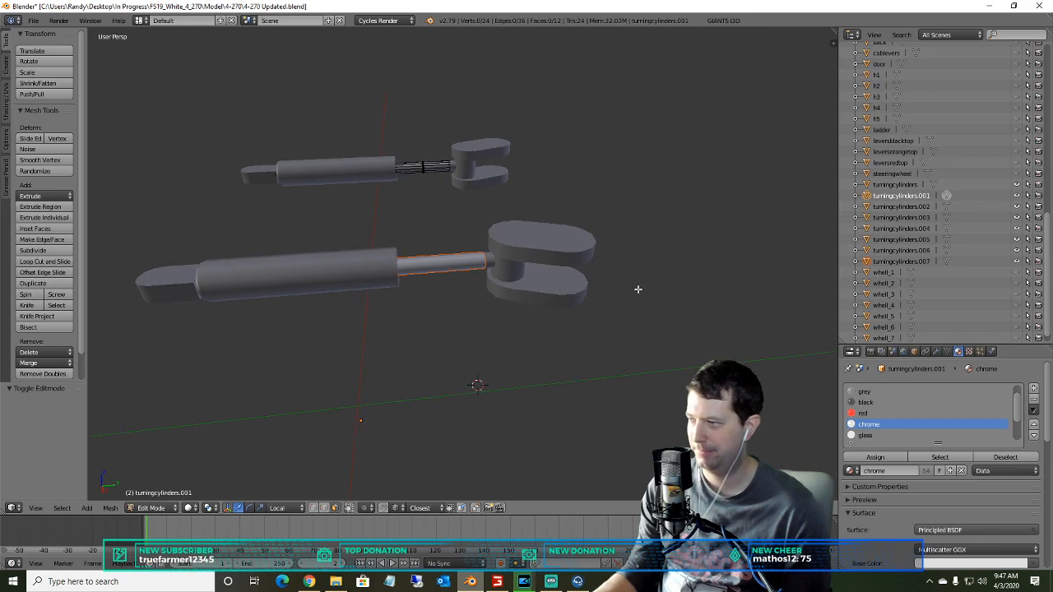
middle_click_drag(636, 290, 608, 273)
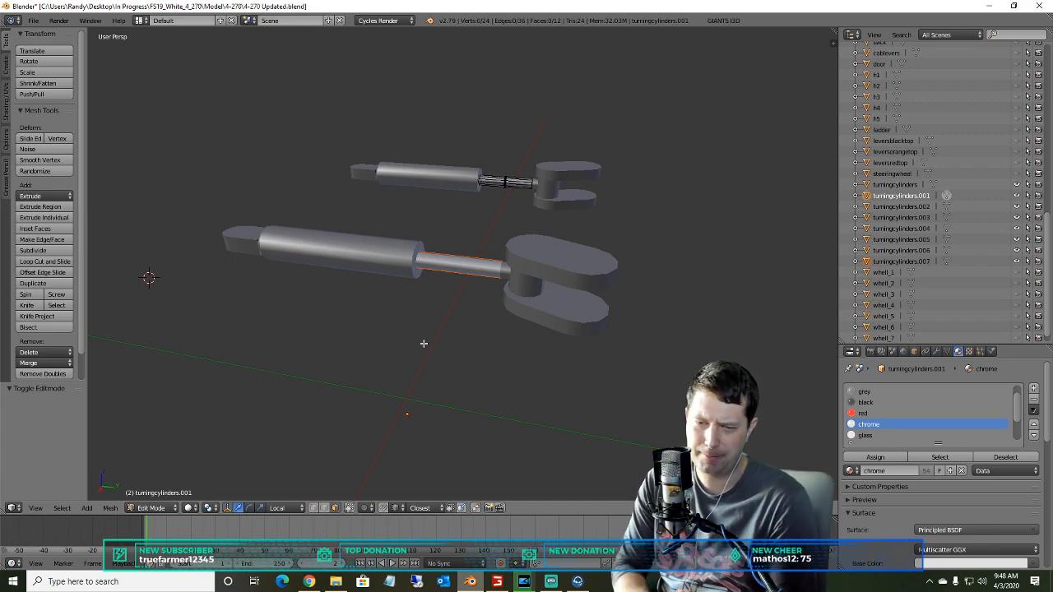
middle_click_drag(447, 358, 463, 343)
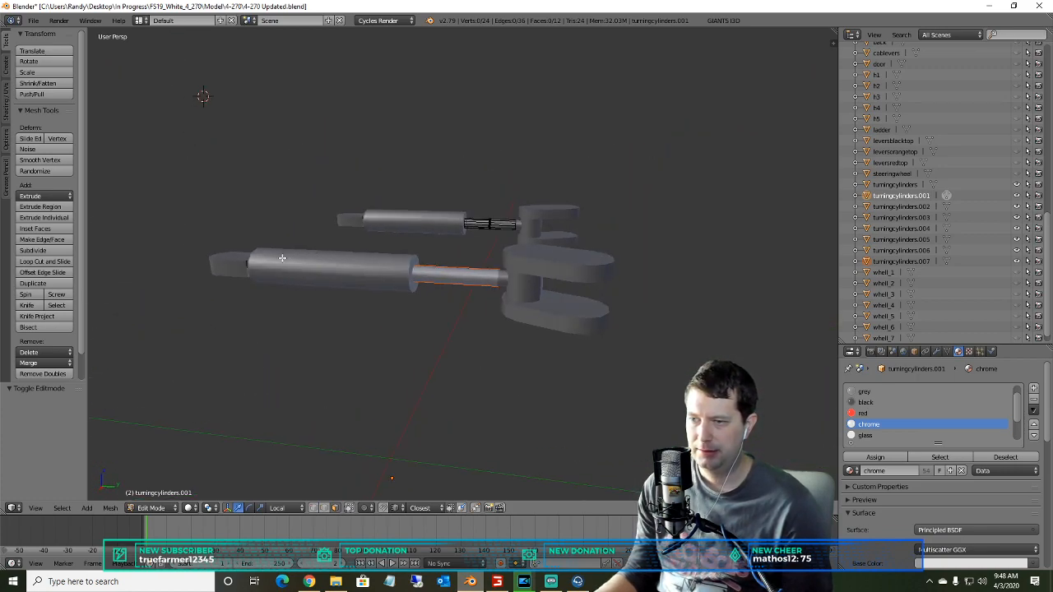
mouse_move(388, 288)
middle_mouse_down()
mouse_move(416, 298)
mouse_move(395, 301)
middle_mouse_up()
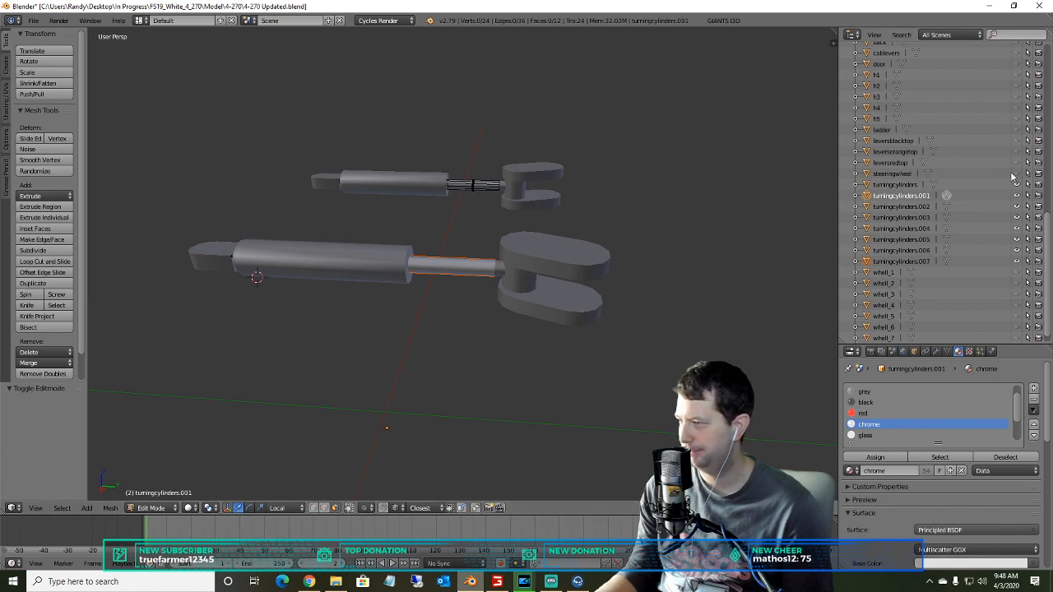
right_click(906, 198)
left_click(892, 202)
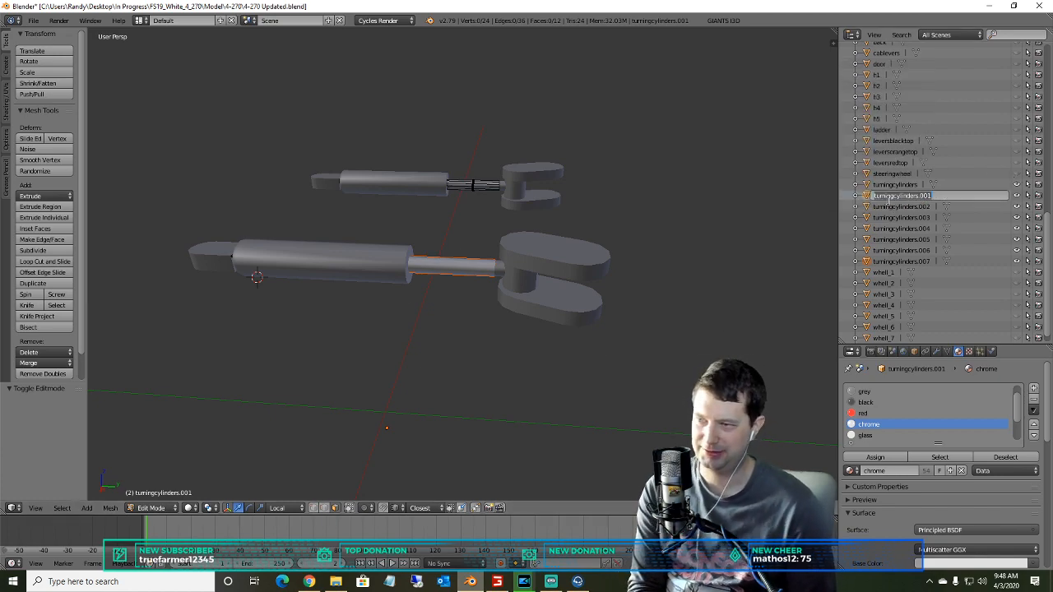
key("BackSpace")
type("Left")
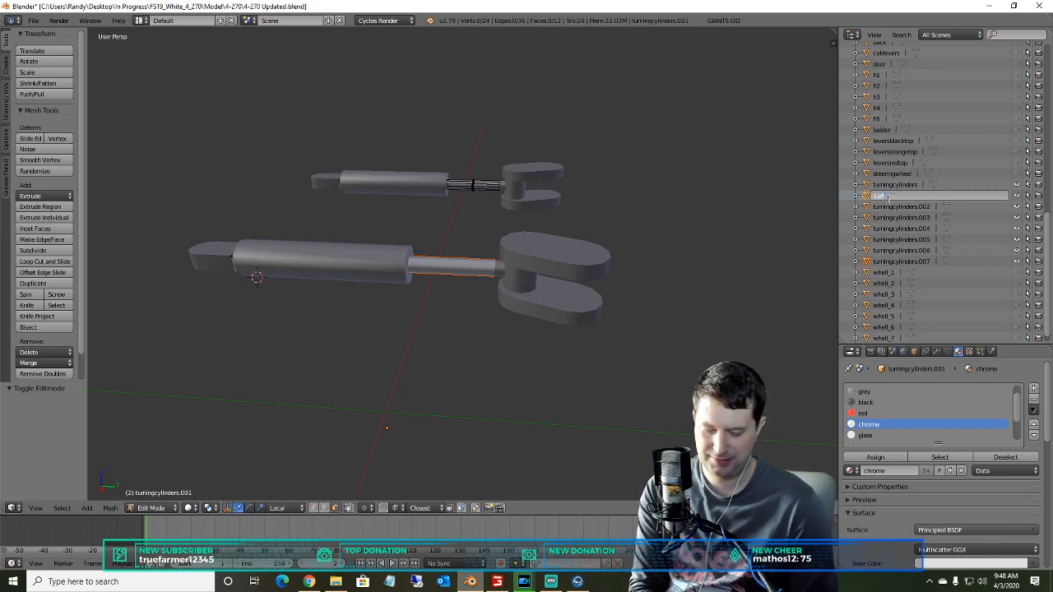
key("BackSpace")
key("BackSpace")
key("BackSpace")
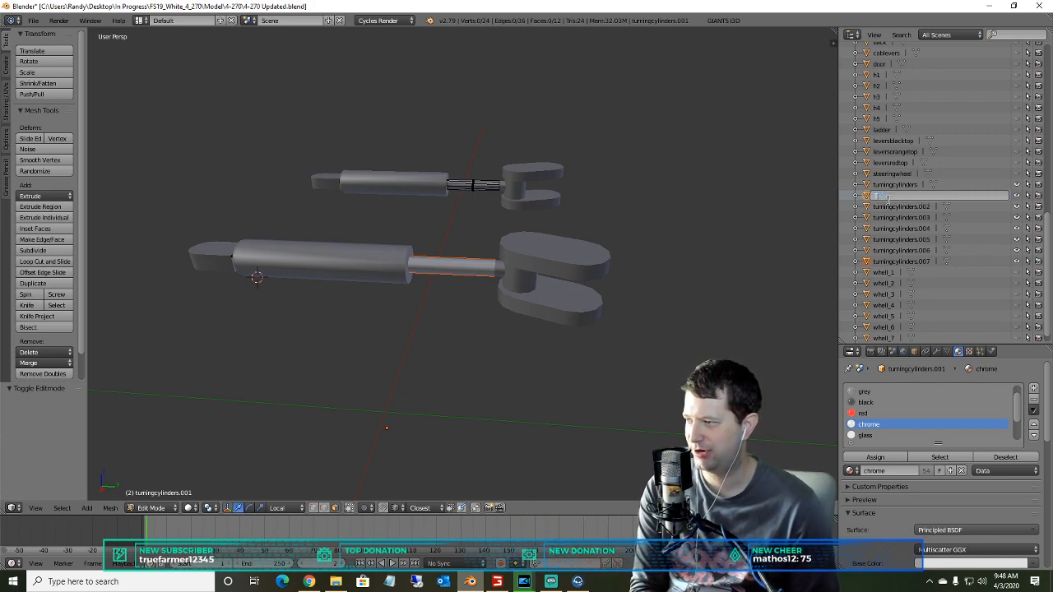
type("Turning")
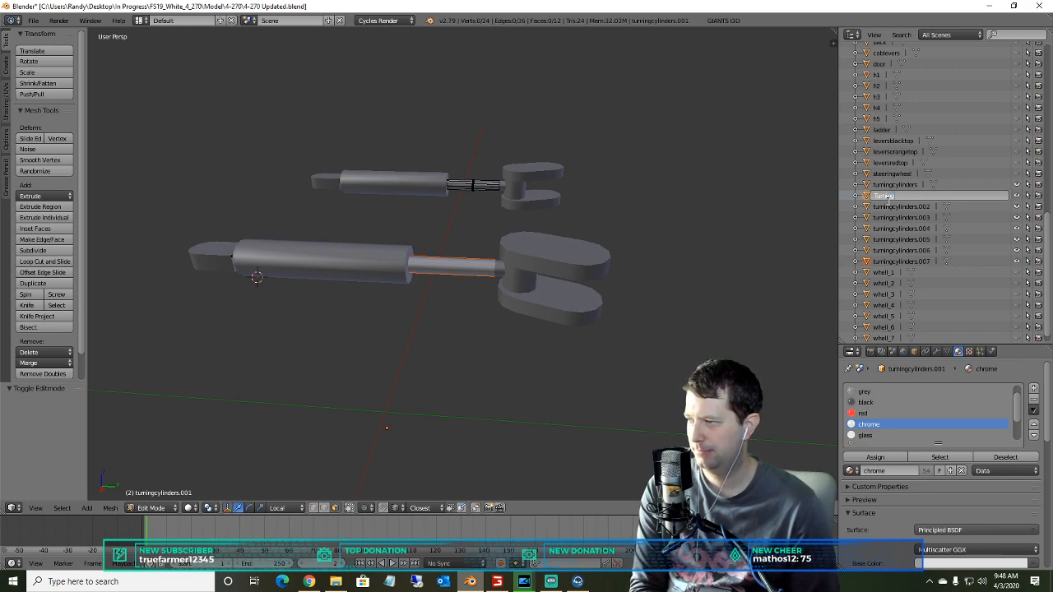
type("Cylinder")
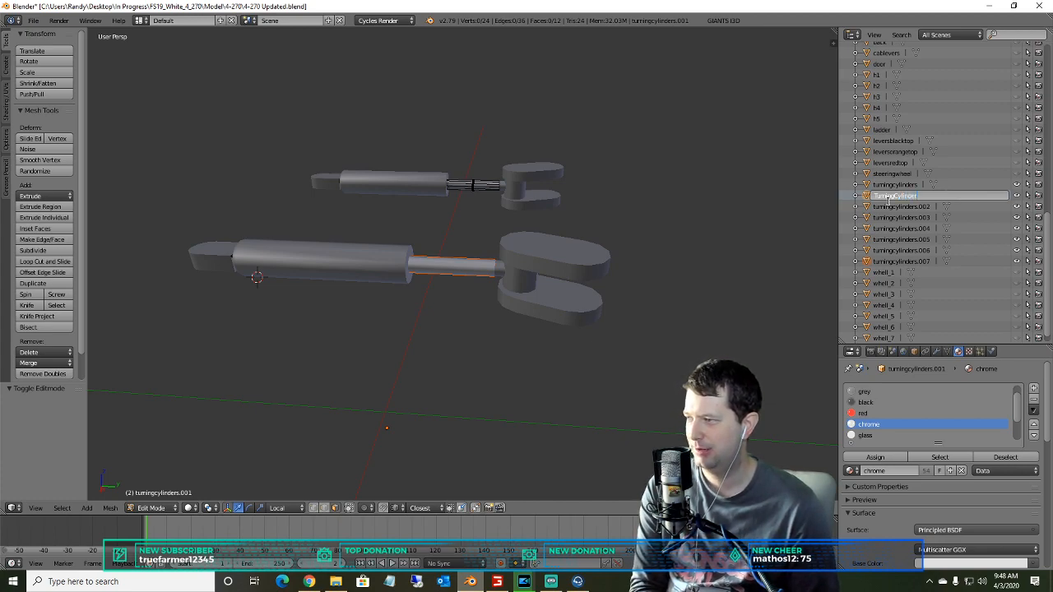
type("LeftRod")
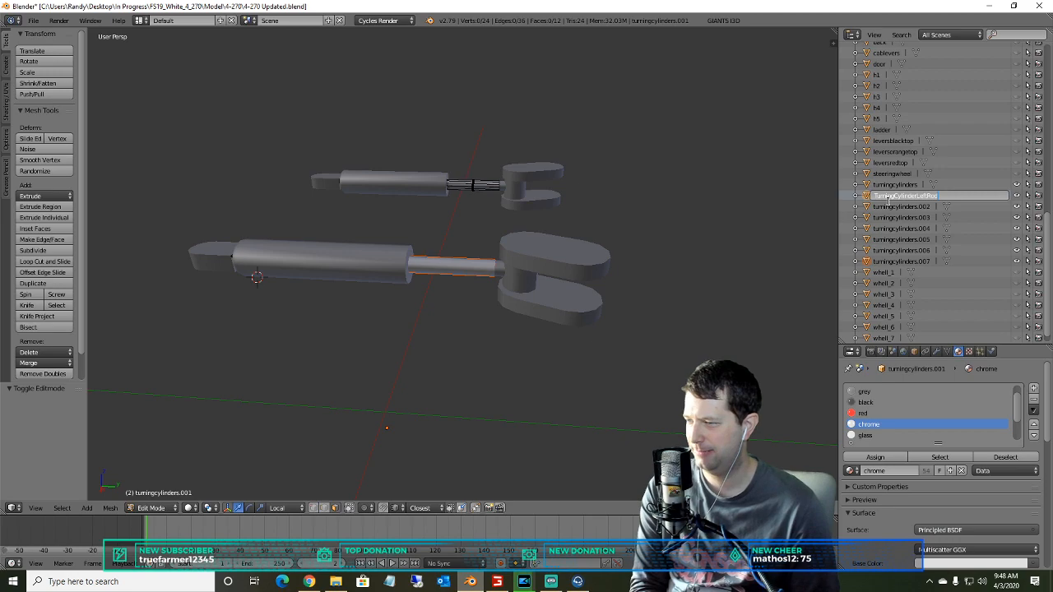
key("Return")
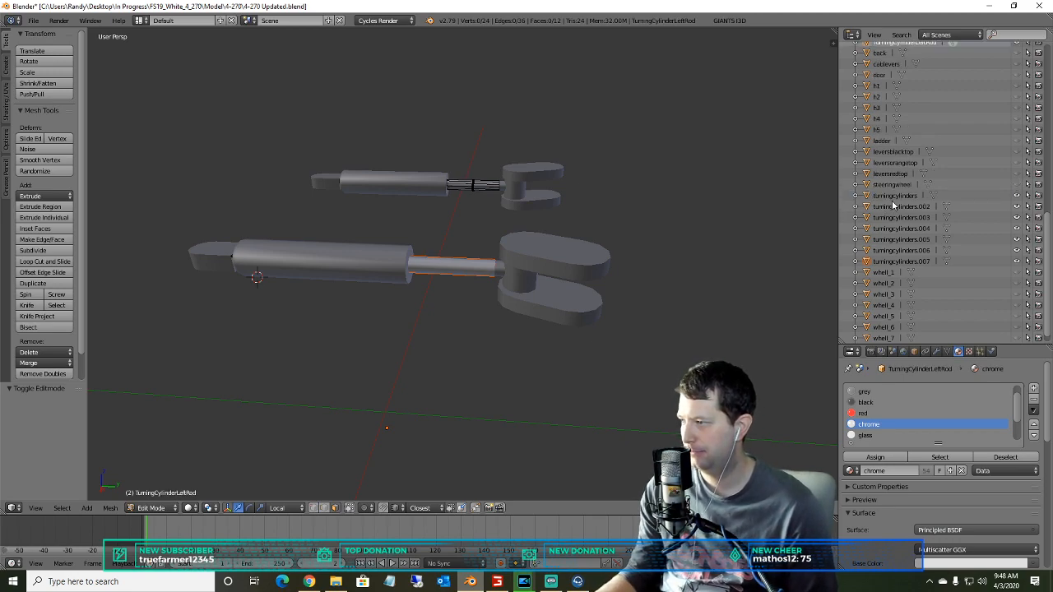
- Return to Object Mode, check which parts the split objects hold, and rename the farther cylinder's rod to TurningCylinderRightRod
key("Tab")
left_click(901, 208)
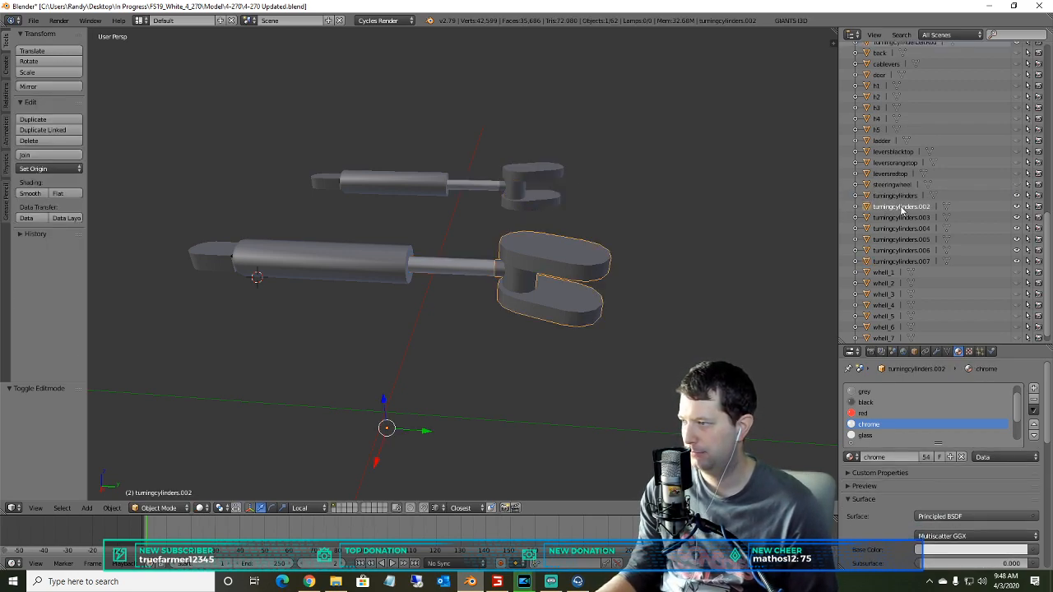
left_click(903, 217)
left_click(909, 262)
scroll(909, 252, "up", 2)
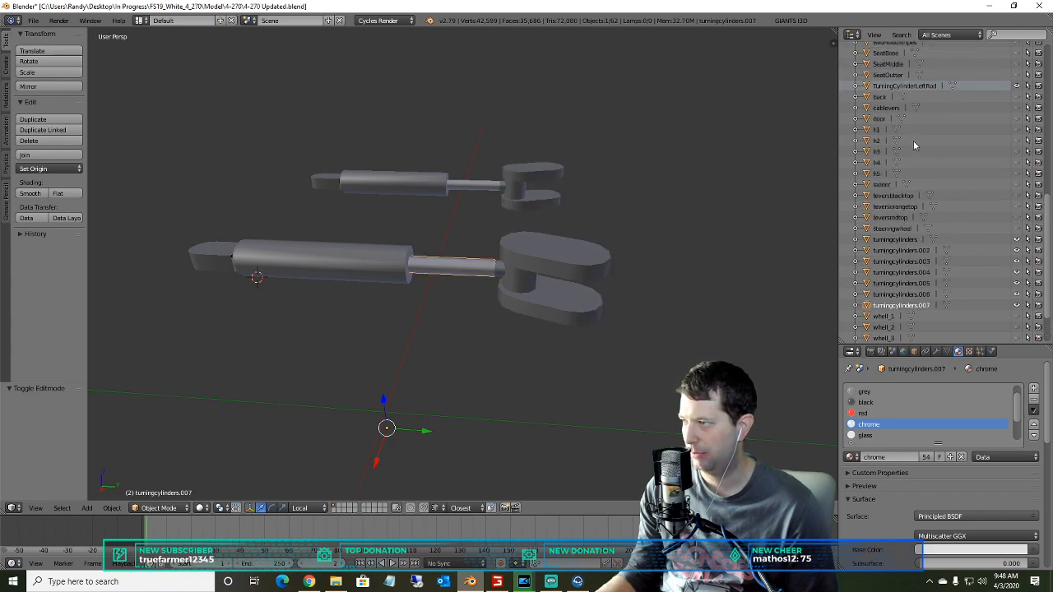
left_click(916, 87)
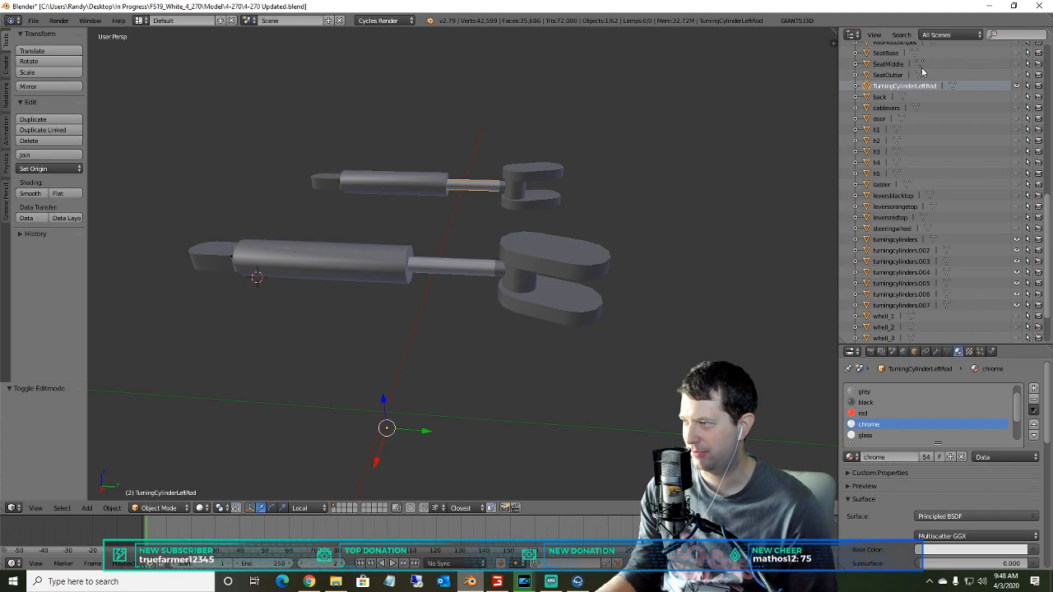
right_click(917, 87)
left_click(872, 152)
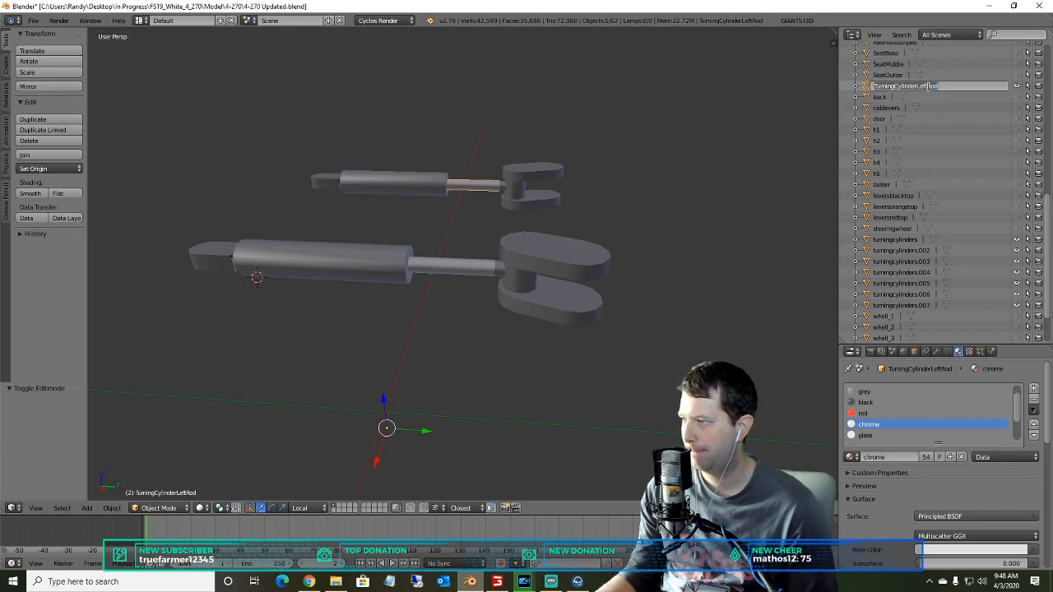
key("BackSpace")
key("BackSpace")
key("BackSpace")
key("BackSpace")
type("Right")
key("Return")
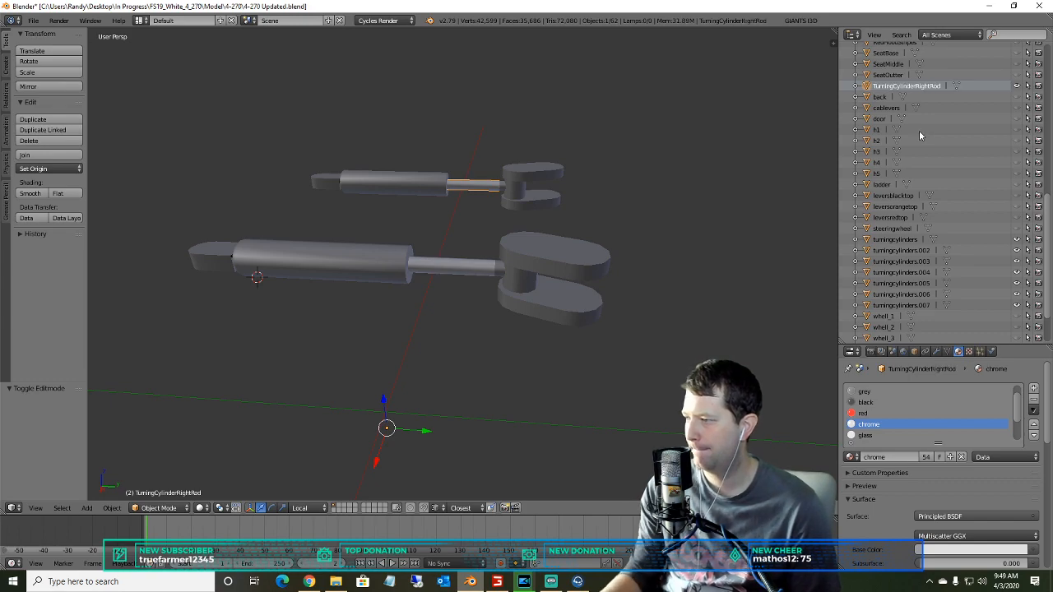
- Rename the nearer cylinder's rod object, turningcylinders.007, to TurningCylindersLeftRod
left_click(916, 305)
right_click(917, 305)
left_click(916, 304)
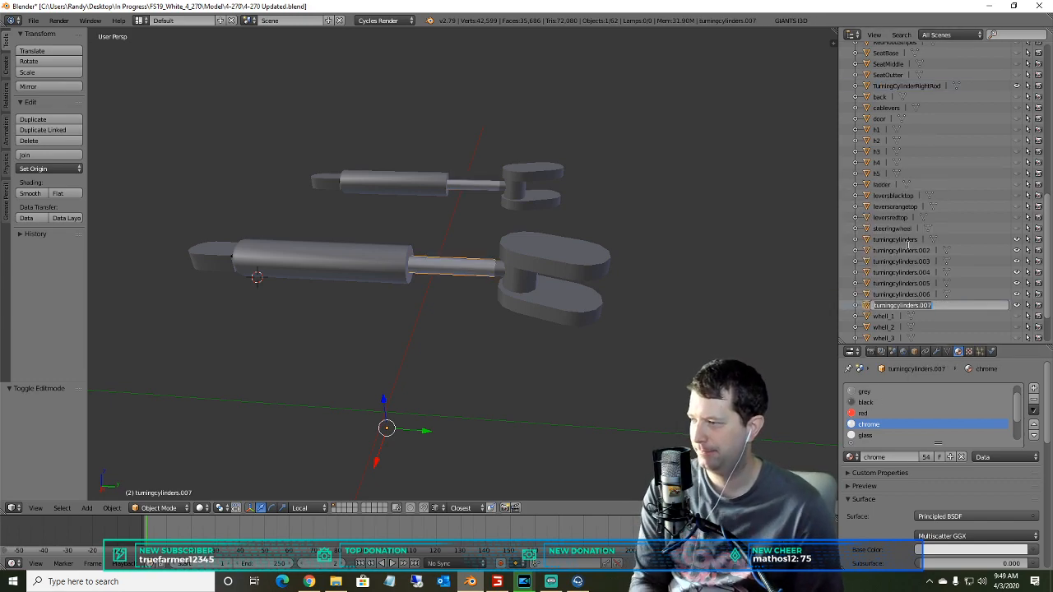
key("BackSpace")
key("BackSpace")
key("BackSpace")
key("BackSpace")
key("BackSpace")
key("BackSpace")
key("BackSpace")
key("BackSpace")
key("BackSpace")
key("BackSpace")
key("BackSpace")
key("BackSpace")
key("BackSpace")
key("BackSpace")
key("BackSpace")
key("BackSpace")
key("BackSpace")
key("BackSpace")
key("BackSpace")
type("Turning")
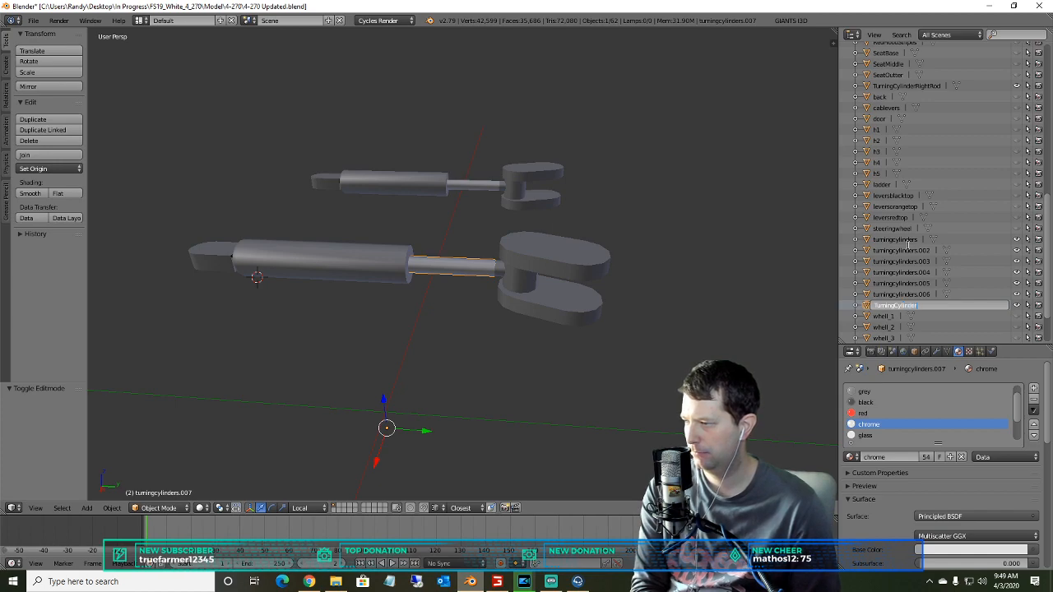
type("CylindersLeftRod")
key("Return")
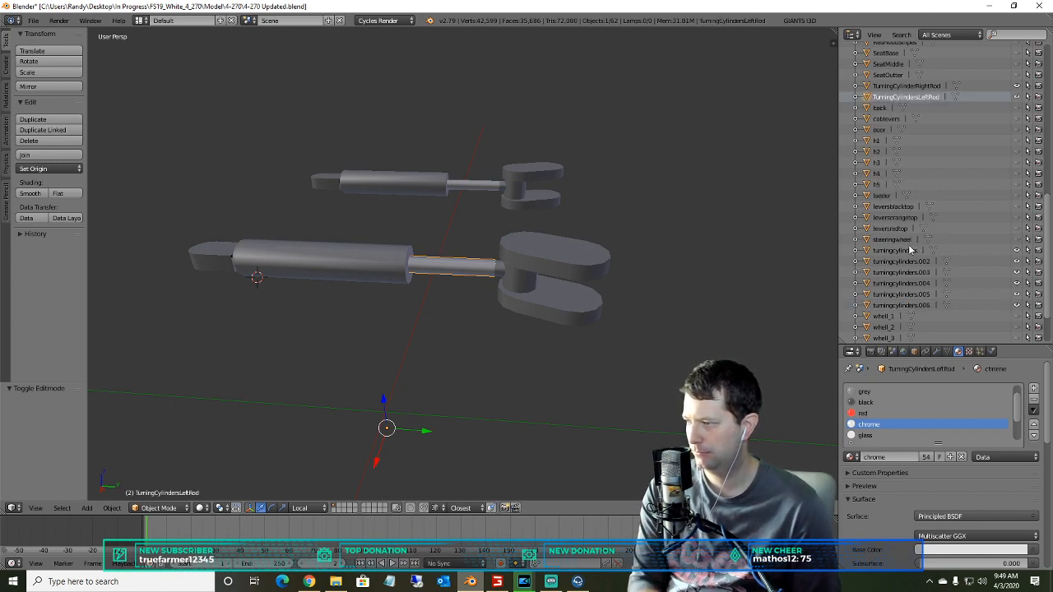
- Rename the nearer cylinder's fork-end object, turningcylinders.002, to TurningCylindersLeftRodEnd
left_click(909, 87)
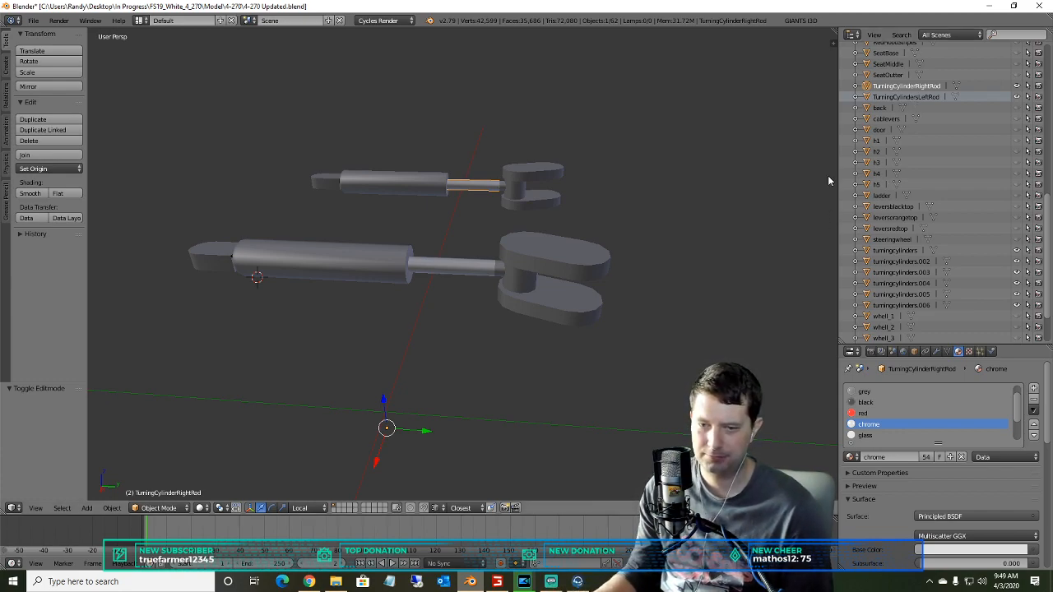
left_click(900, 261)
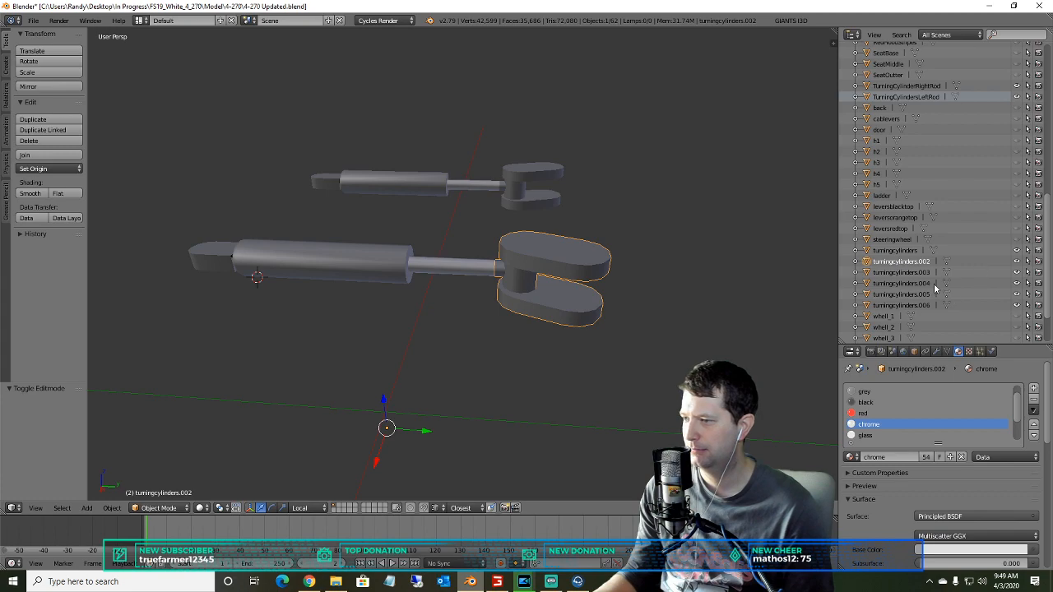
right_click(918, 263)
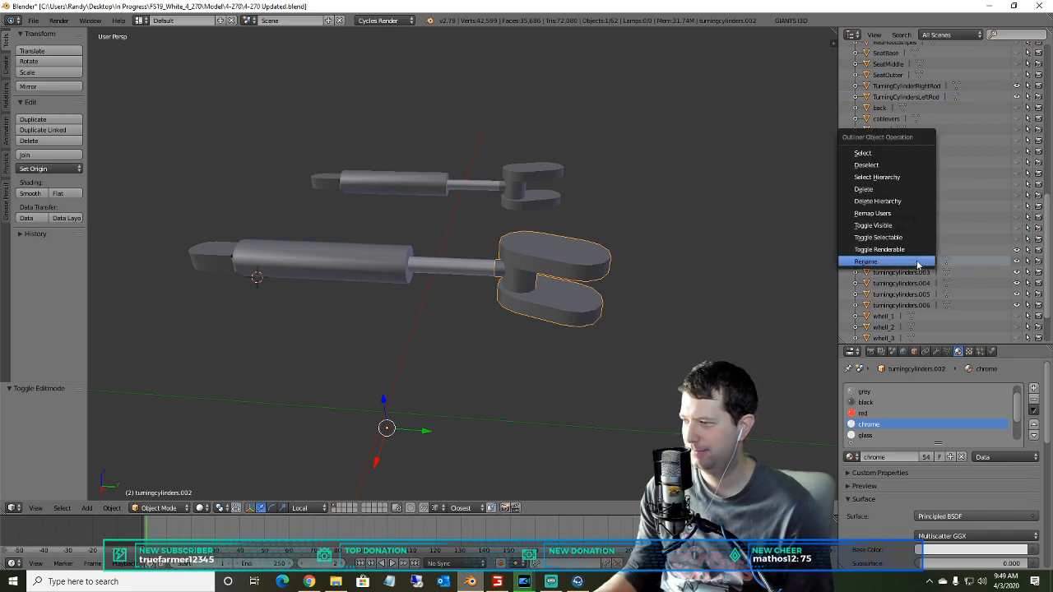
left_click(909, 262)
type("TurningCylinder")
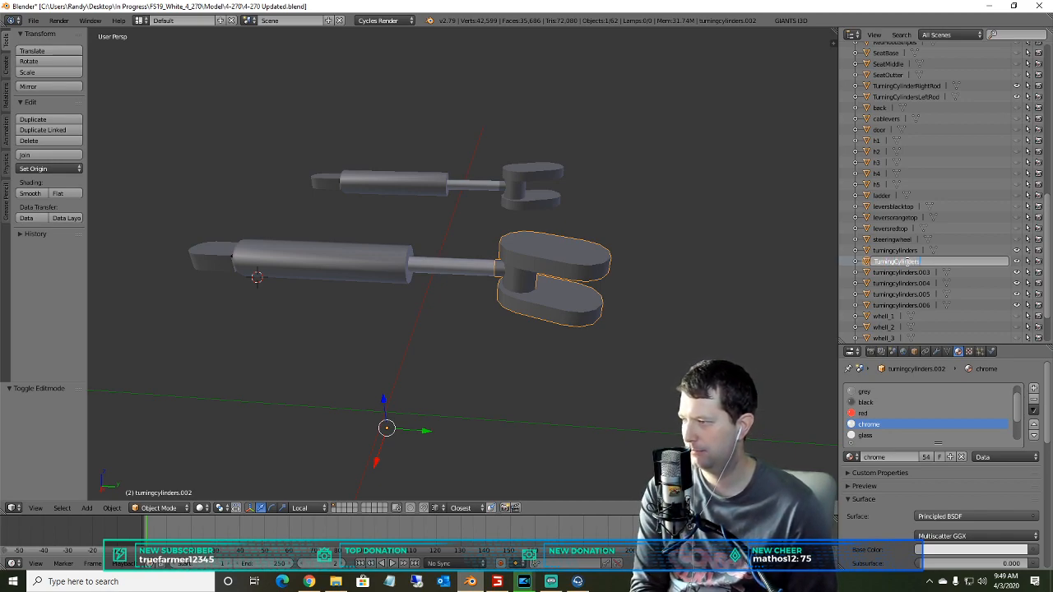
type("sRodEnd")
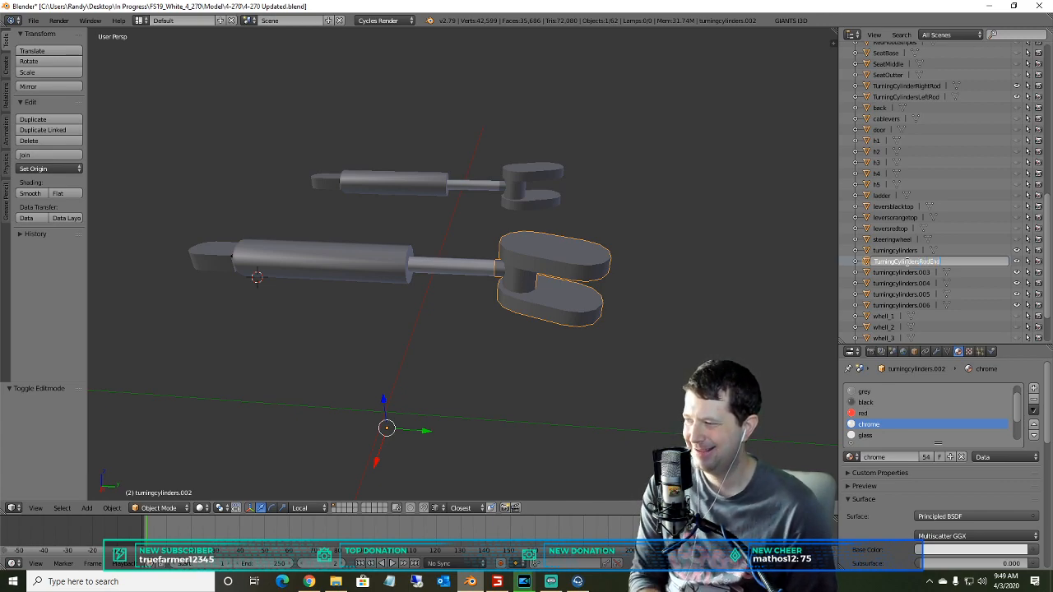
type("Left")
key("Return")
- Give the nearer fork end's other piece, turningcylinders.006, the name TurningCylindersLeftRodEnd as well
left_click(903, 307)
right_click(902, 307)
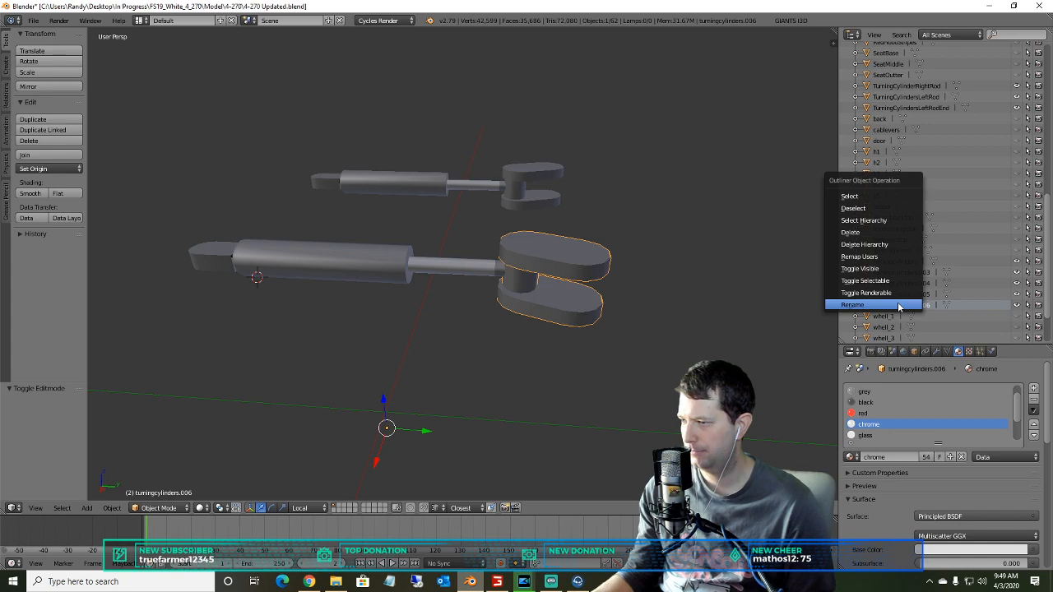
left_click(898, 306)
key("BackSpace")
type("turningcylinder")
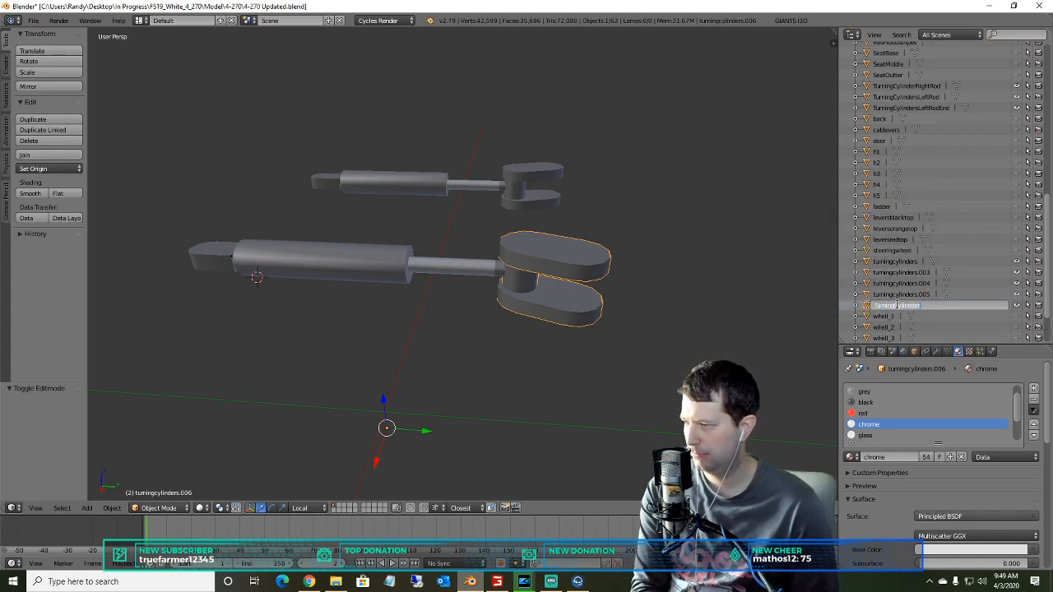
type("sLeftRod")
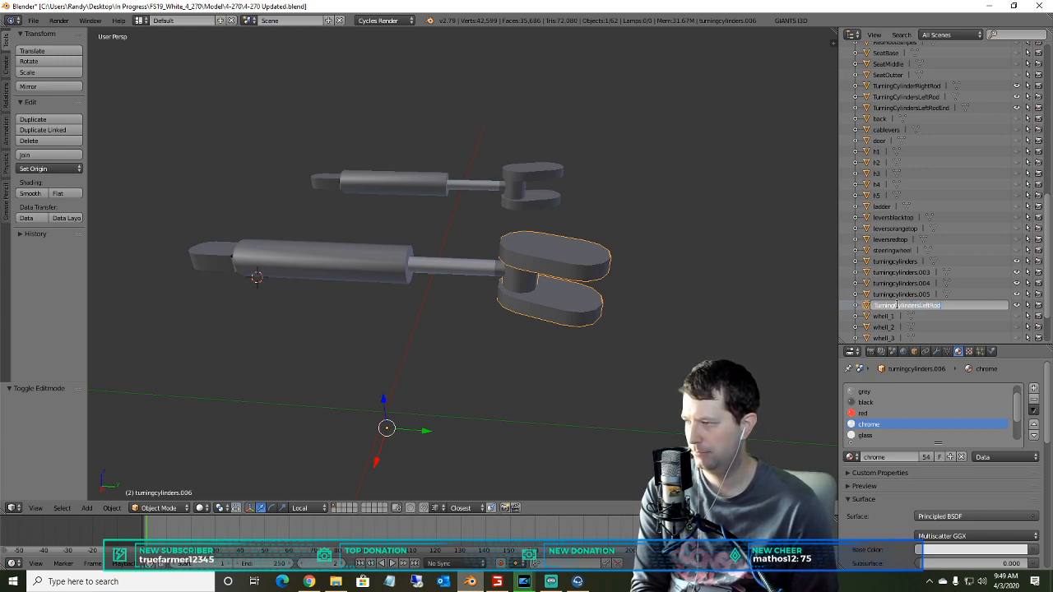
type("End")
key("Return")
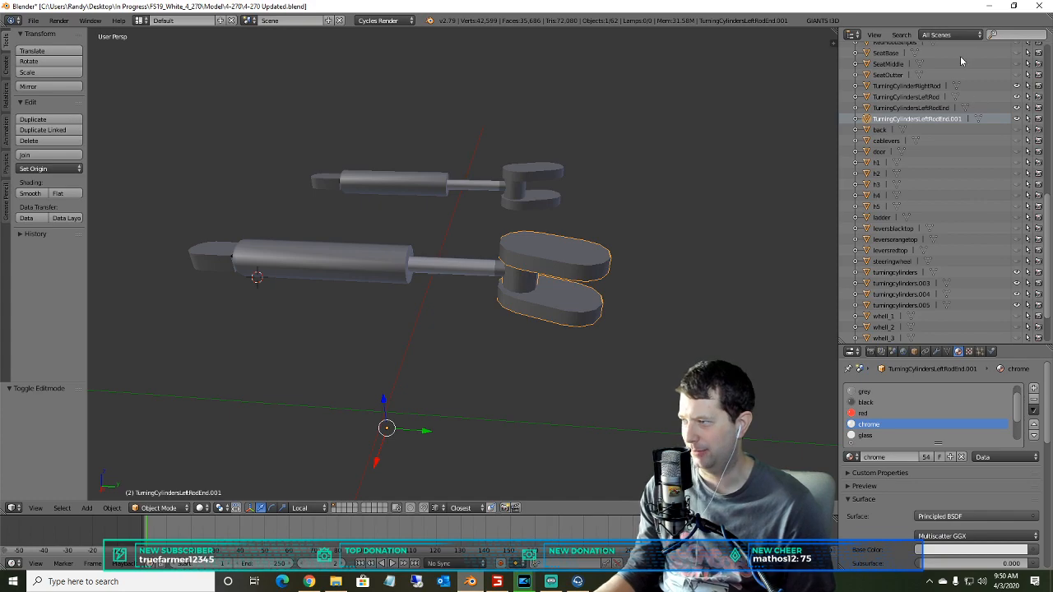
- Join the two pieces of the nearer cylinder's fork end, TurningCylindersLeftRodEnd and TurningCylindersLeftRodEnd.001, into one object
left_click(935, 98)
left_click(934, 108)
left_click(932, 120)
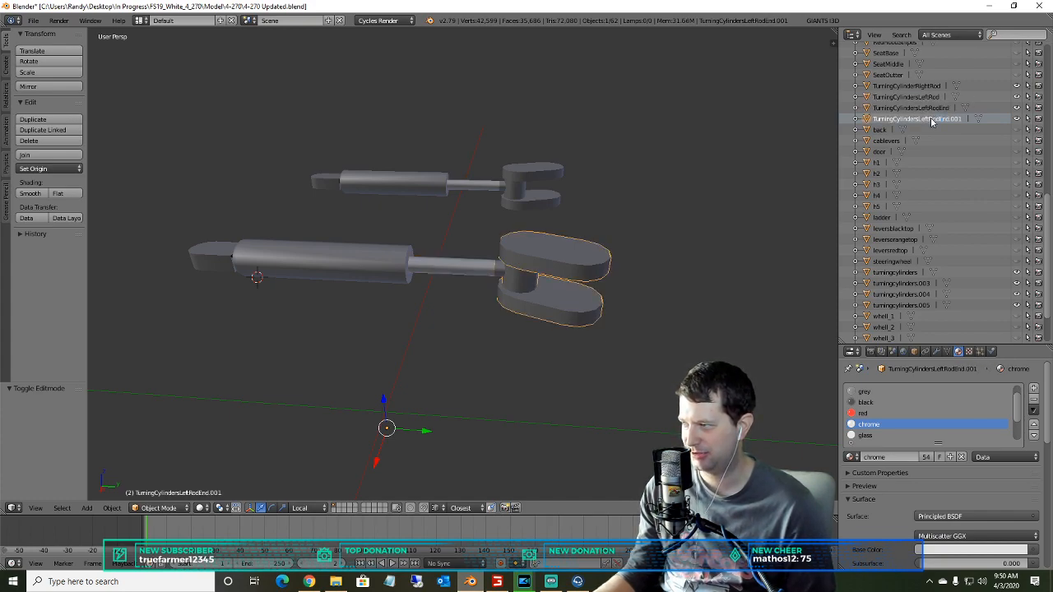
left_click(933, 108)
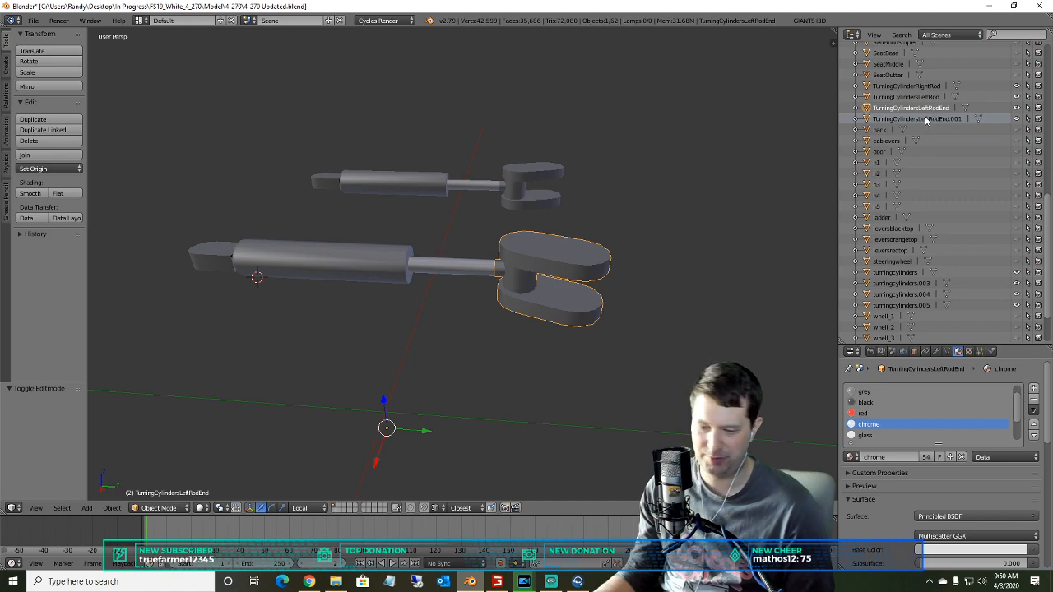
left_click(867, 119)
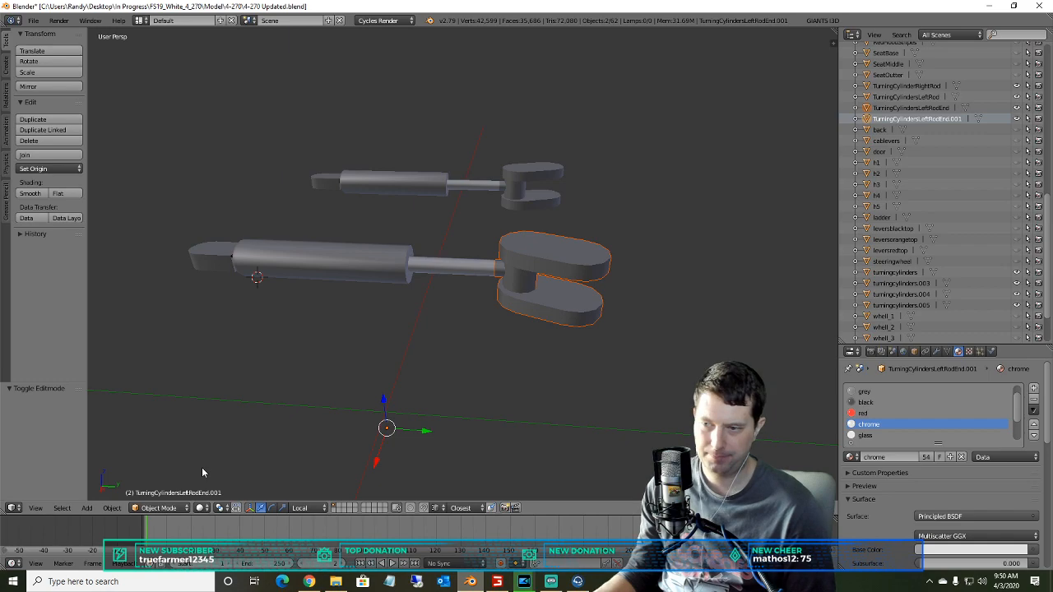
left_click(111, 508)
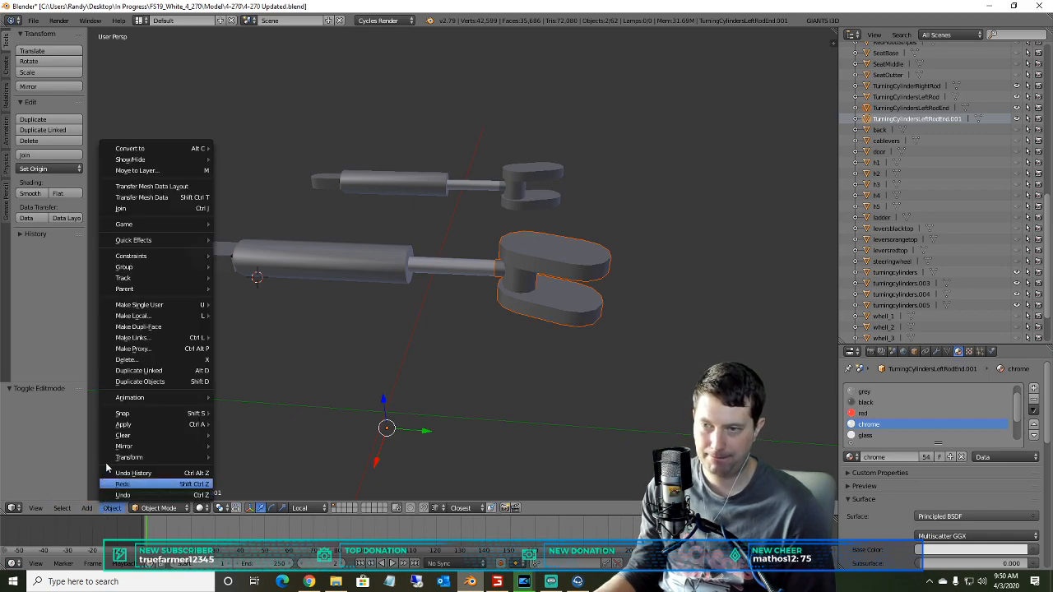
left_click(125, 209)
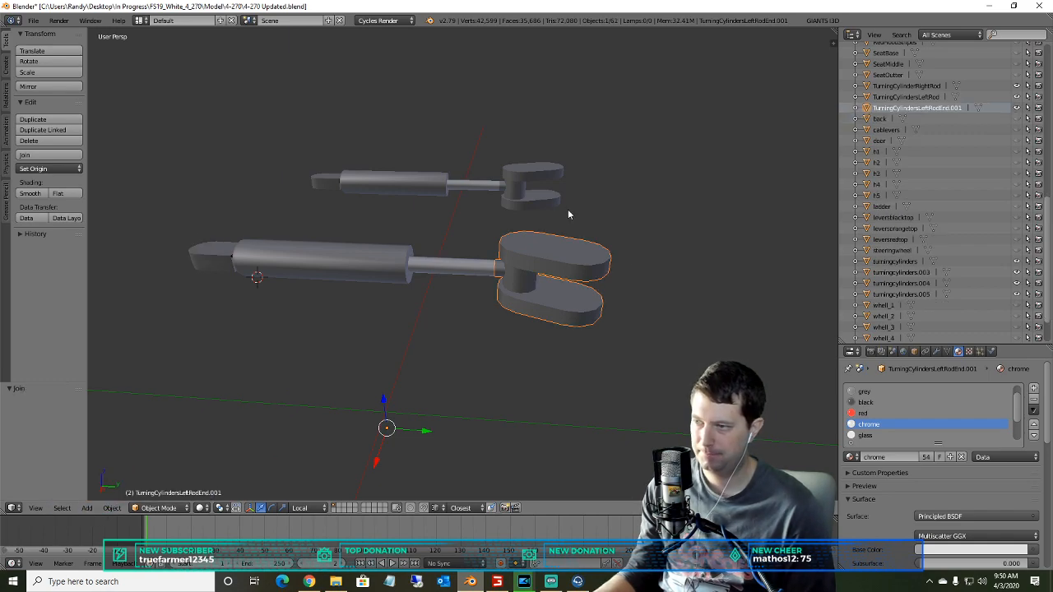
- Rename the joined nearer fork end to TurningCylindersLeftRodEnd, without the .001 suffix
right_click(935, 111)
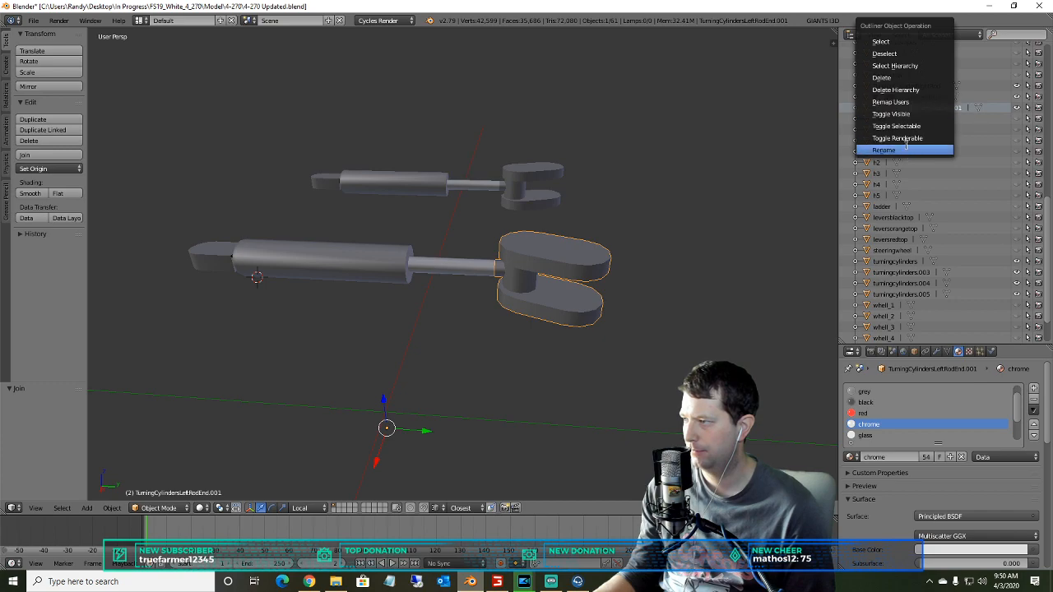
left_click(907, 152)
left_click(974, 110)
key("BackSpace")
key("BackSpace")
key("BackSpace")
key("BackSpace")
key("Return")
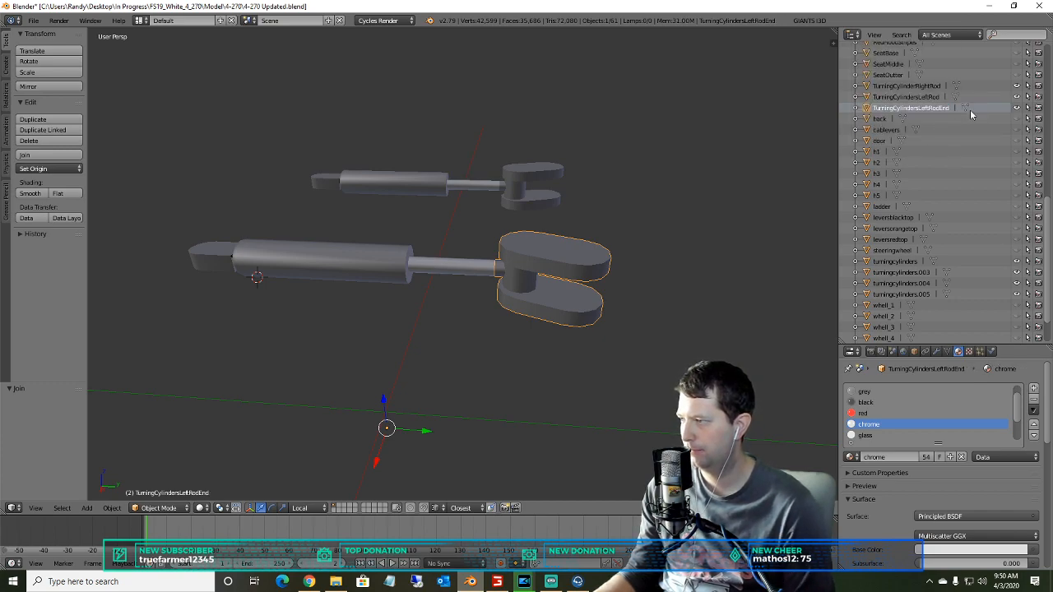
- Rename the nearer cylinder's barrel object, turningcylinders.004, to TurningCylinderLeftSide
left_click(899, 283)
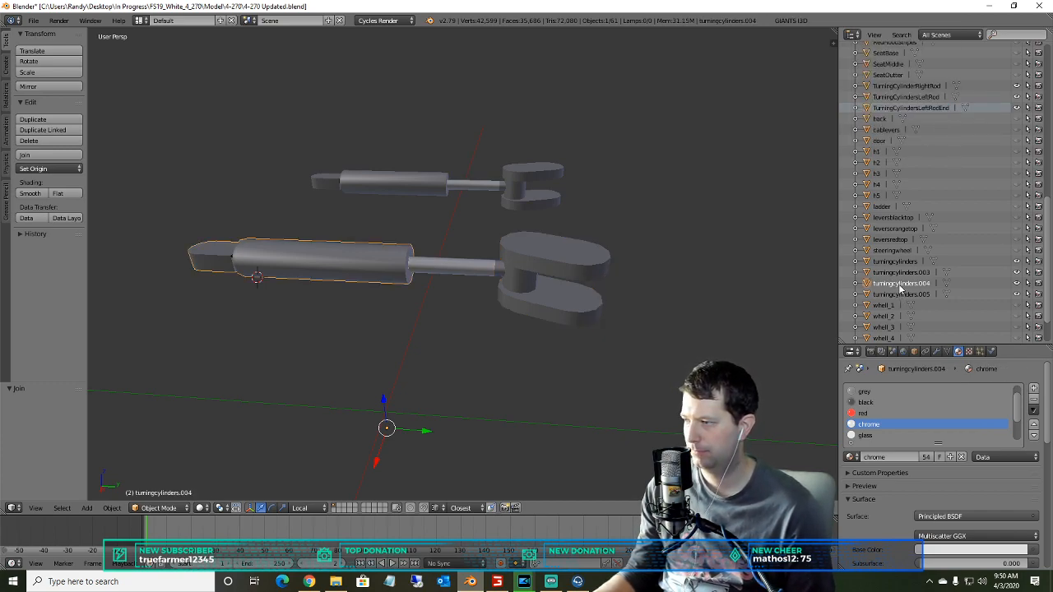
right_click(900, 284)
left_click(900, 277)
type("Turn")
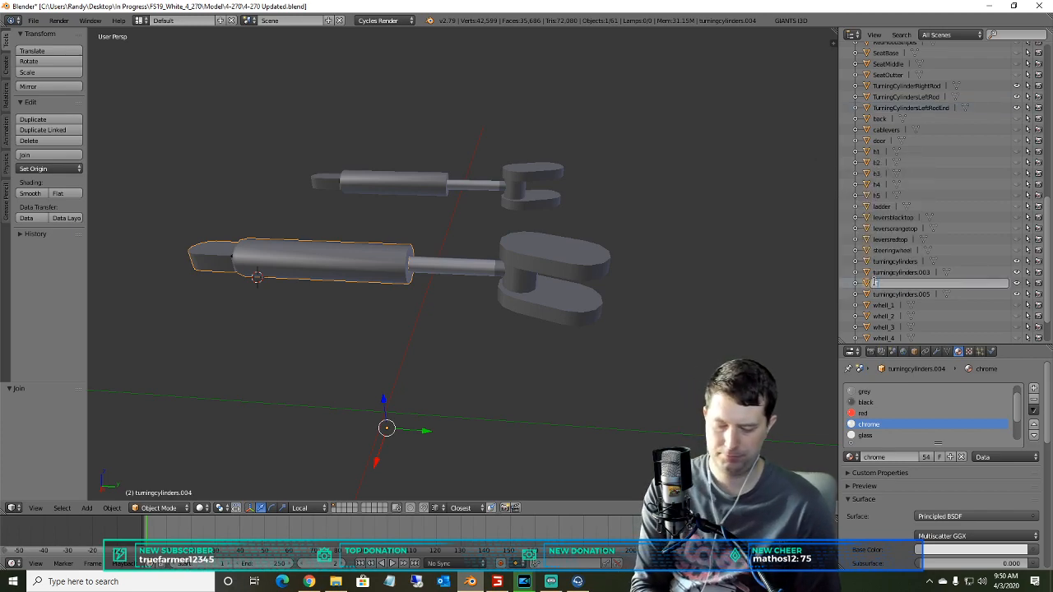
type("ingCylinder")
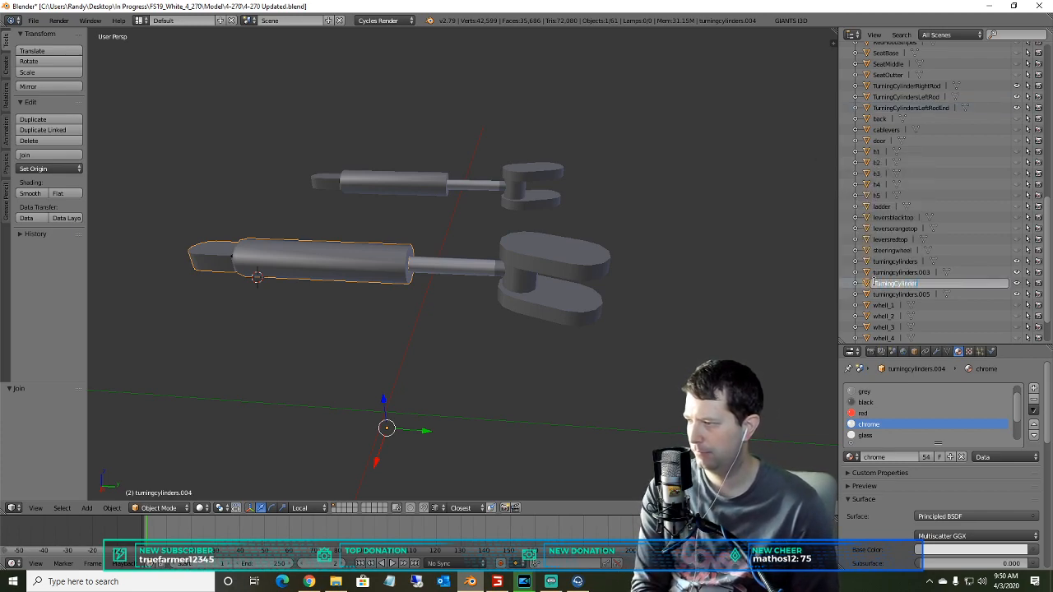
type("LeftSide")
key("Return")
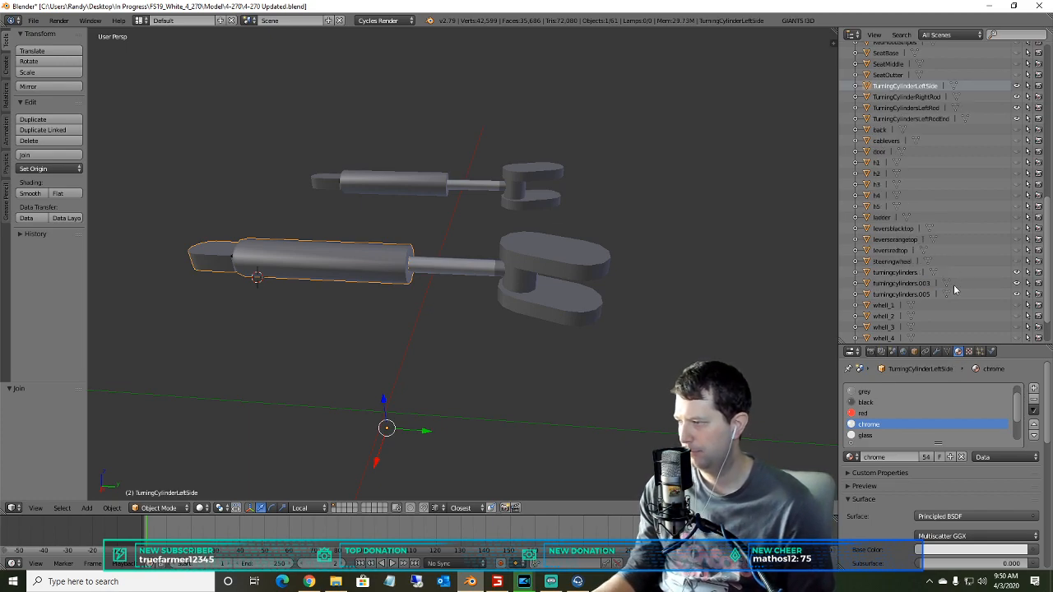
- Rename the farther cylinder's barrel object, turningcylinders.005, to TurningCylinderRightSide
left_click(899, 284)
left_click(900, 294)
right_click(901, 297)
left_click(900, 297)
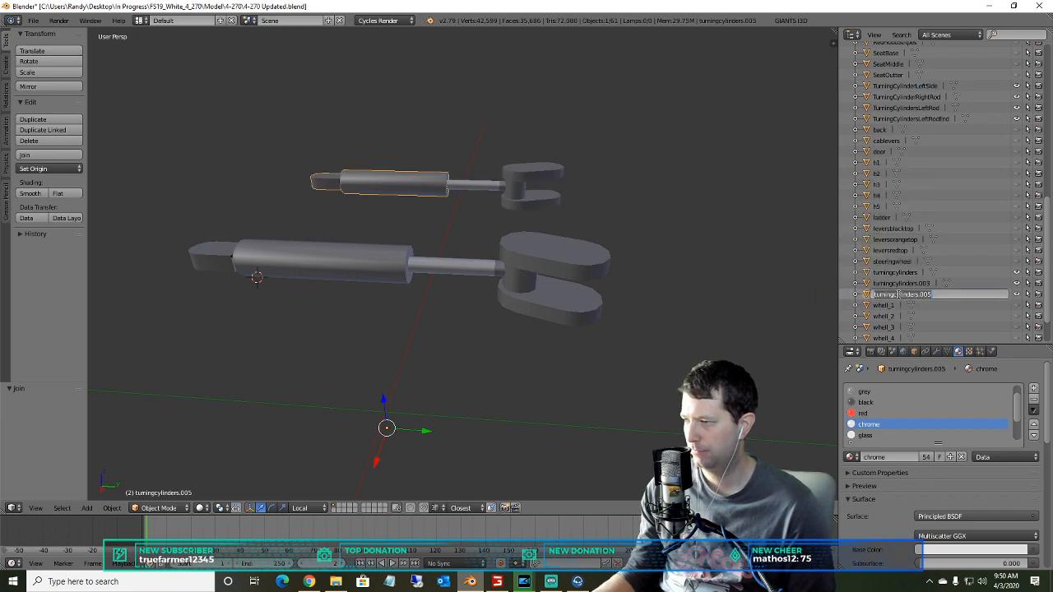
type("Turning")
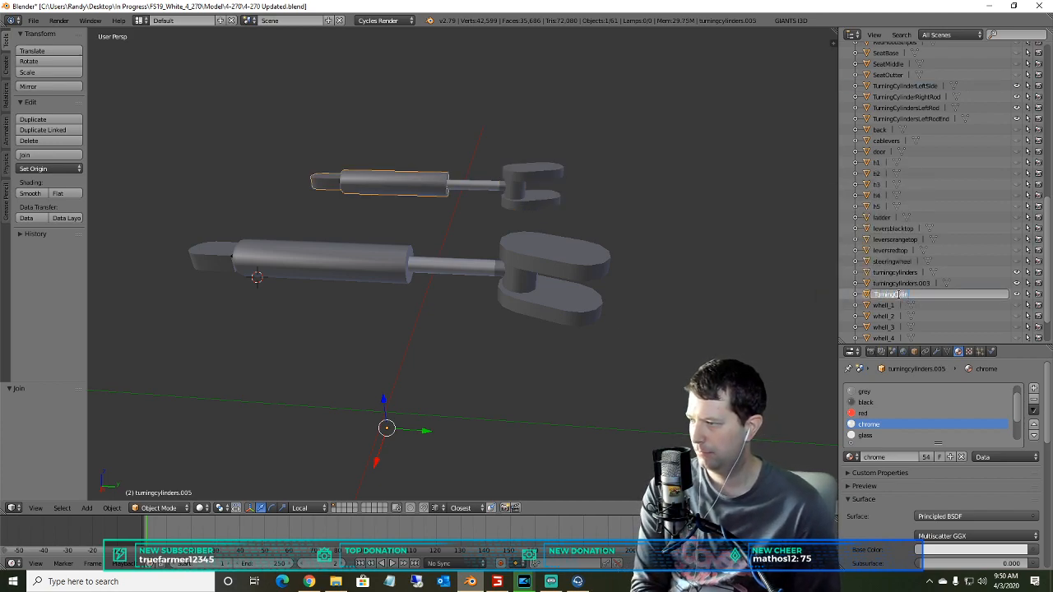
type("CylinderRight")
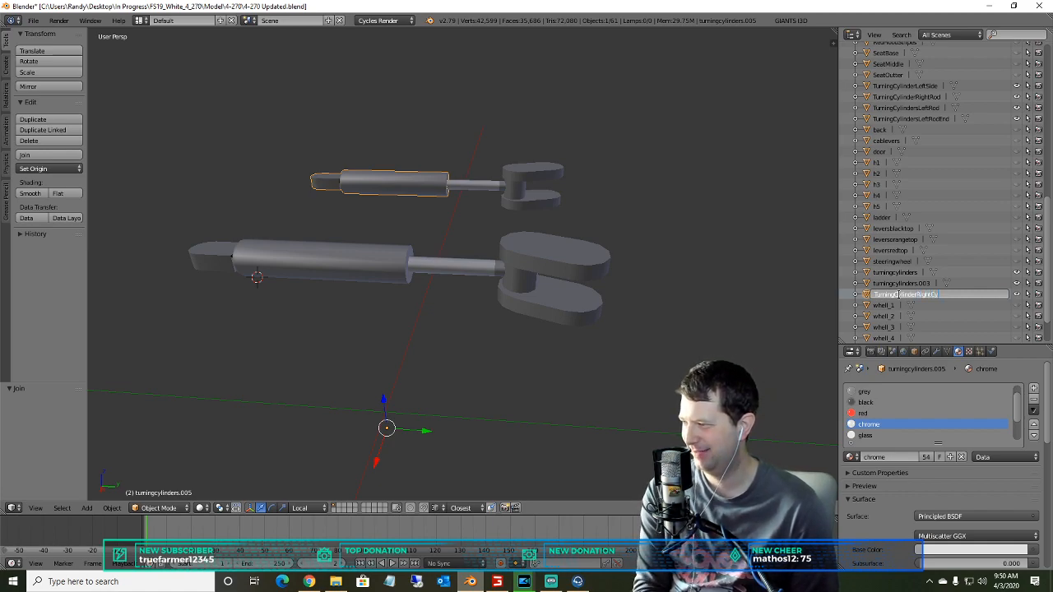
type("Side")
key("Return")
- Join the farther cylinder's two fork-end pieces, turningcylinders and turningcylinders.003, into one object
left_click(912, 294)
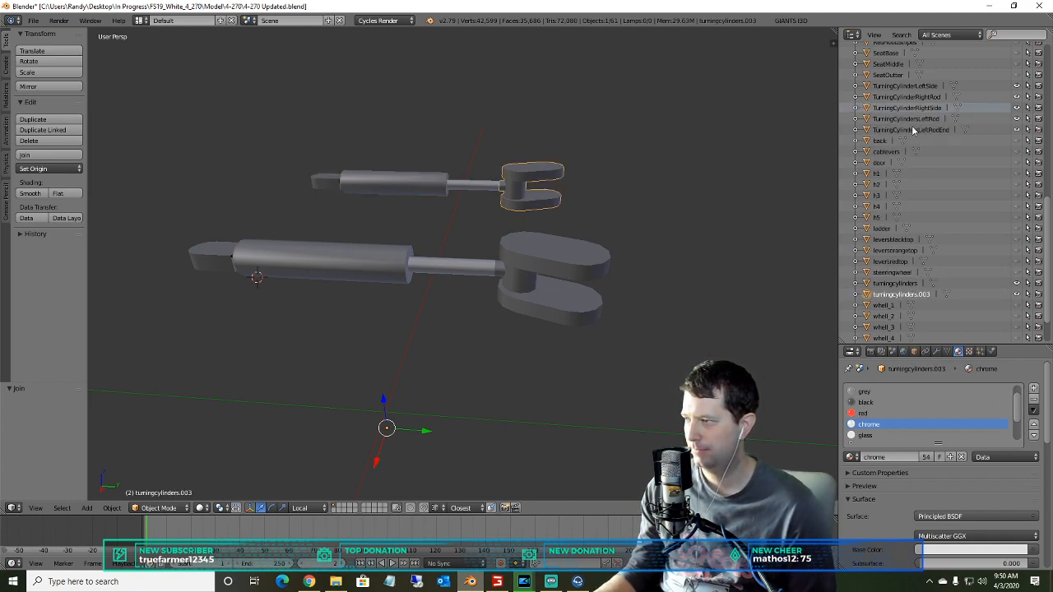
left_click(897, 284)
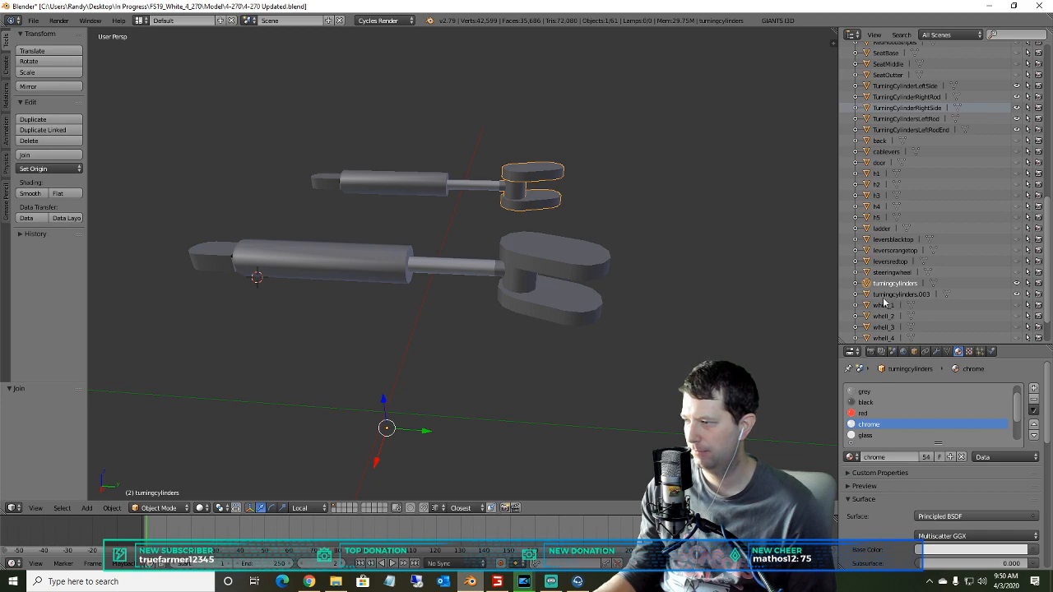
left_click(872, 295)
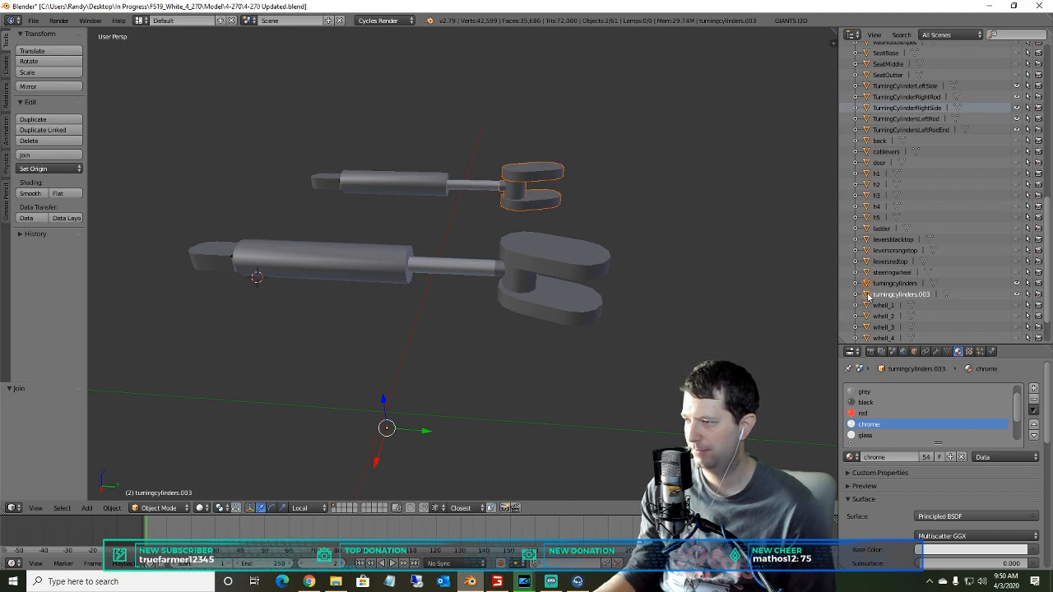
left_click(112, 508)
left_click(136, 201)
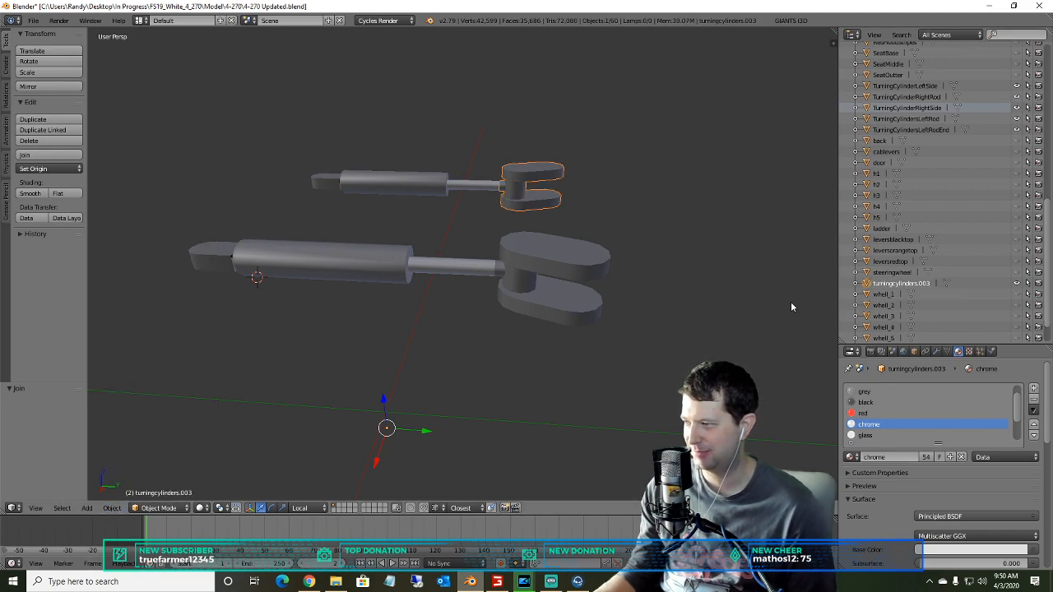
- Rename the farther cylinder's joined fork end to TurningCylinderRightEnd
right_click(878, 285)
left_click(876, 282)
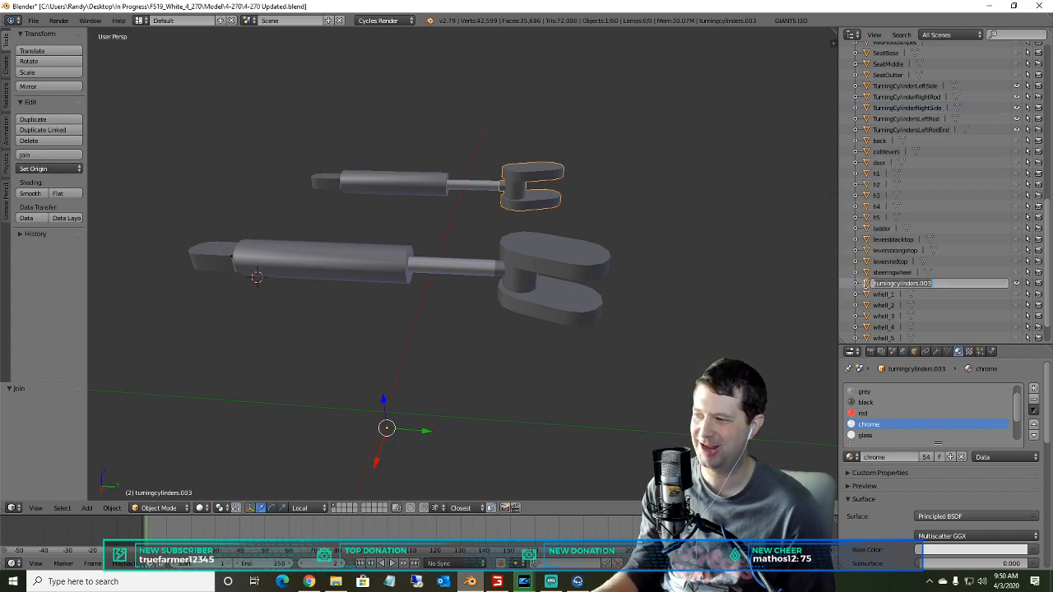
type("Turn")
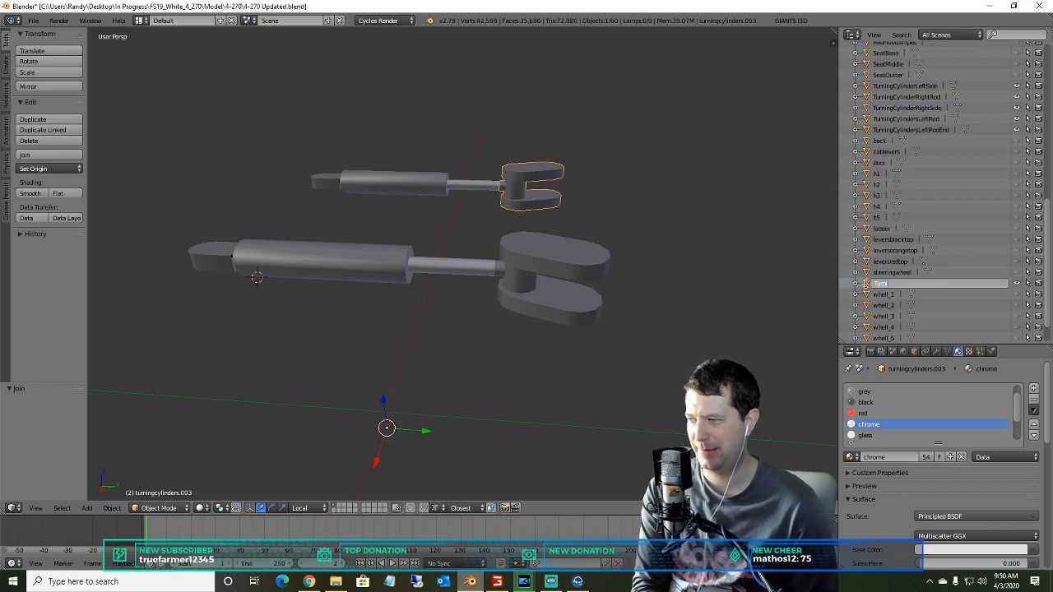
type("ingCylinderRigh")
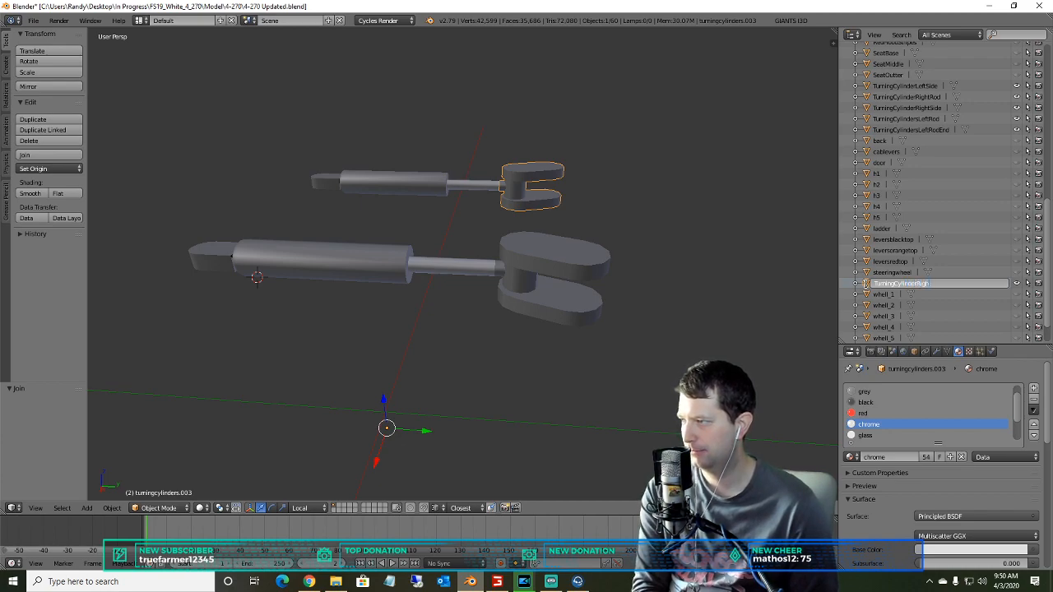
type("tEnd")
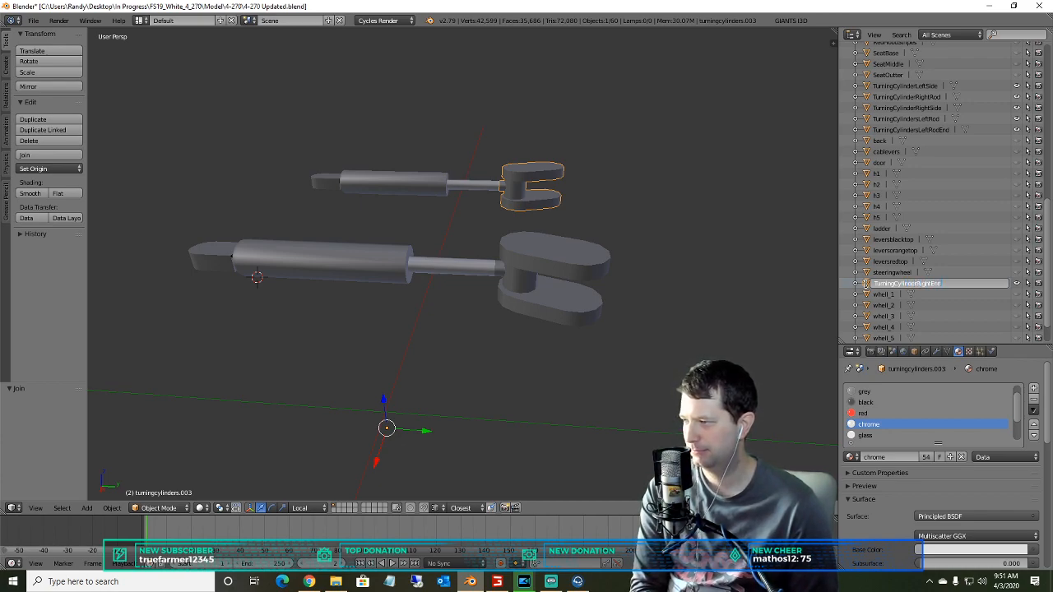
key("Return")
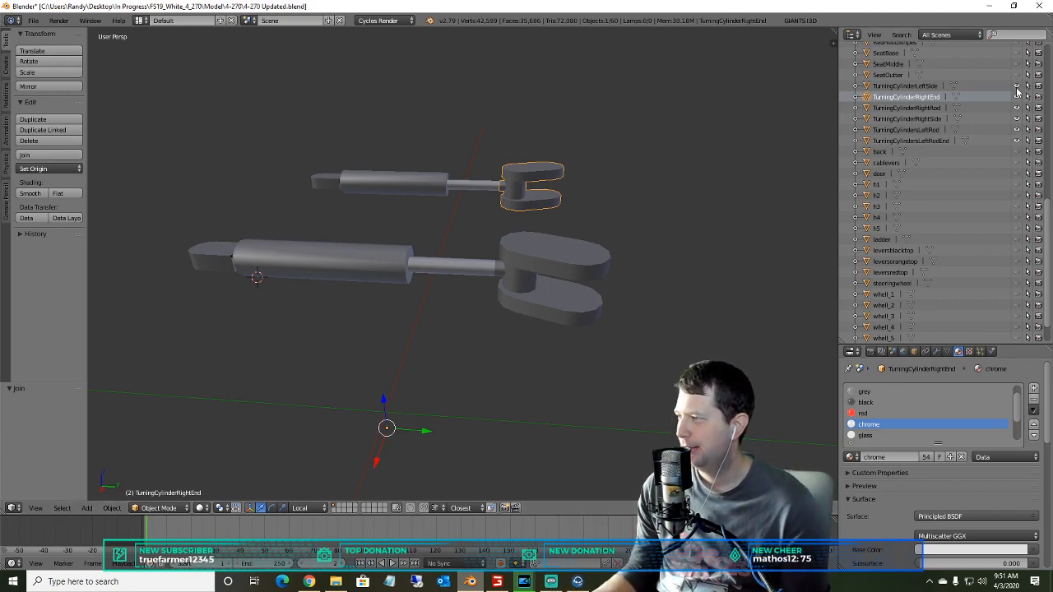
- Extend TurningCylindersLeftRod into its barrel by moving the rod's barrel-side end vertices -0.196 along local Y in Edit Mode, and return to Object Mode
left_click(902, 87)
left_click(906, 119)
left_click(906, 130)
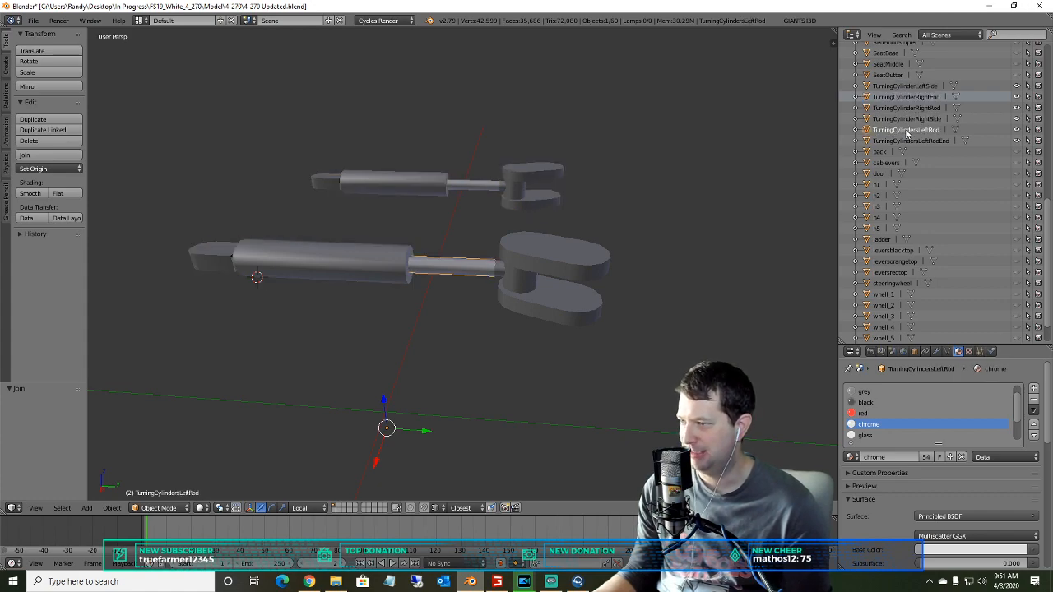
left_click(157, 508)
left_click(164, 484)
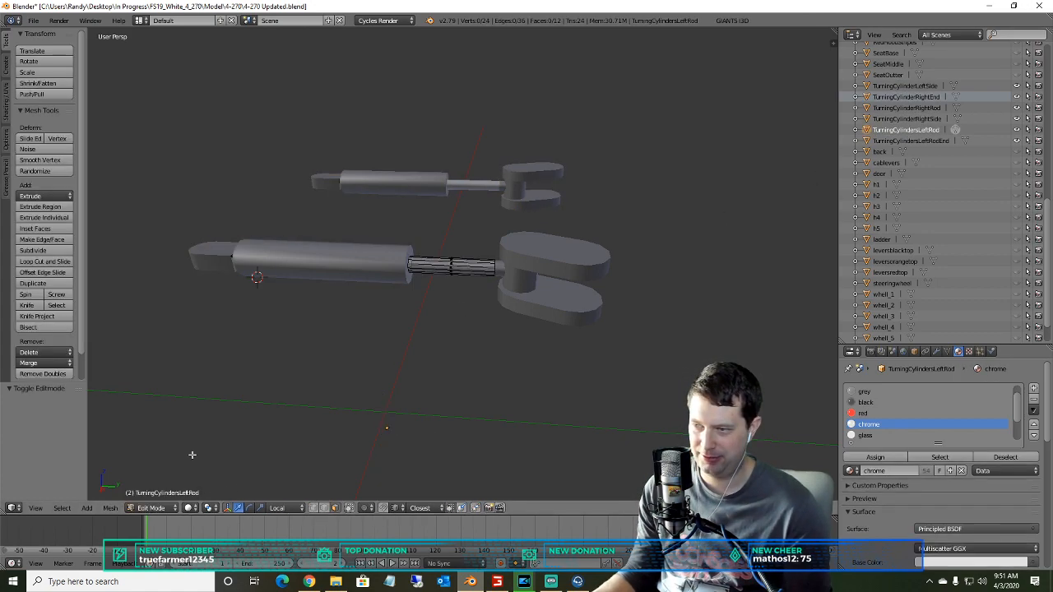
middle_click_drag(317, 391, 335, 369)
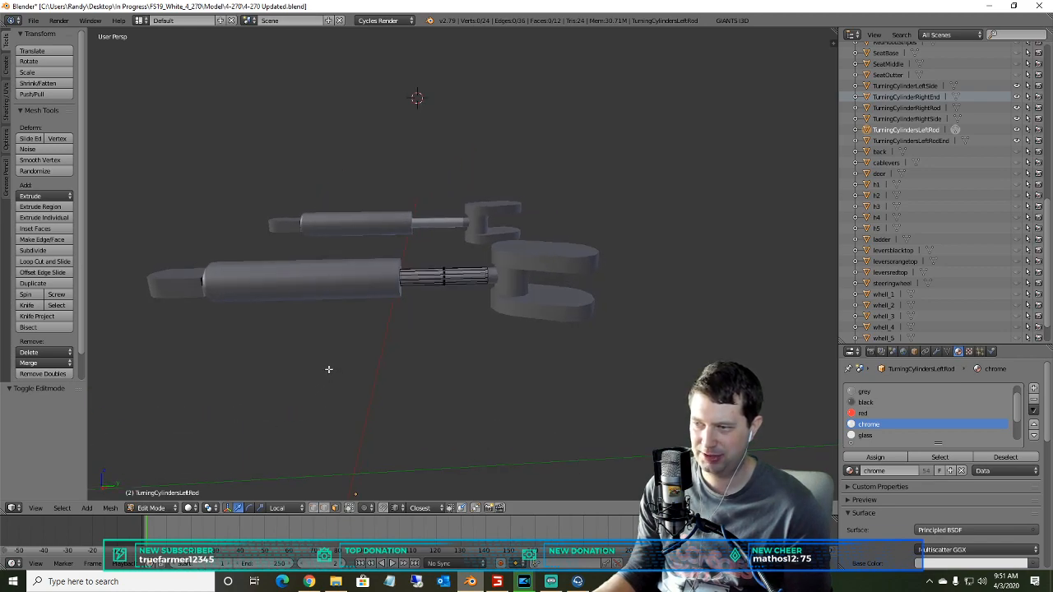
left_click(314, 508)
key("b")
left_click_drag(422, 347, 369, 239)
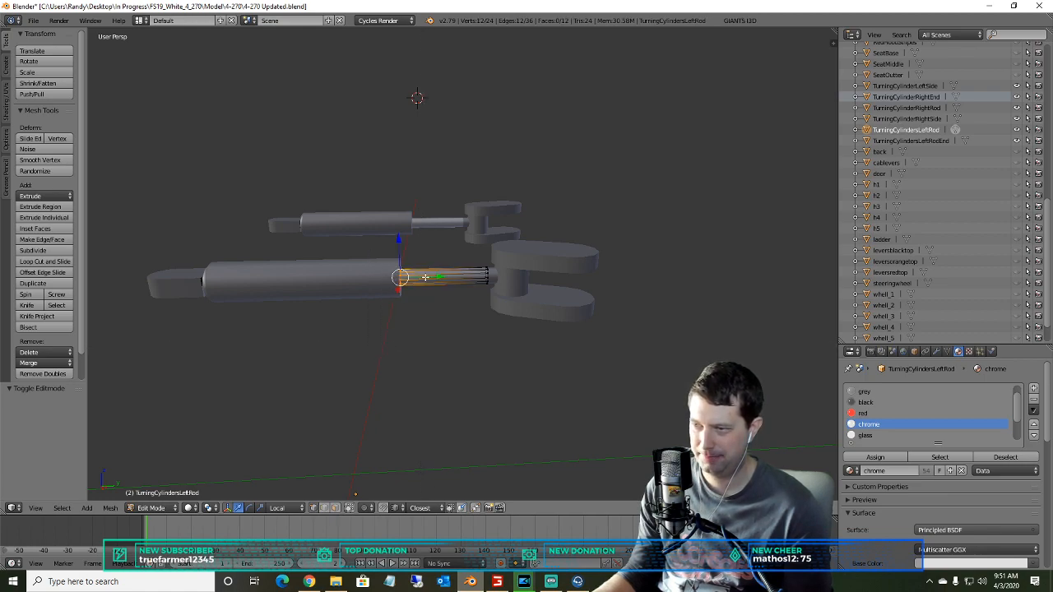
left_click_drag(434, 280, 346, 285)
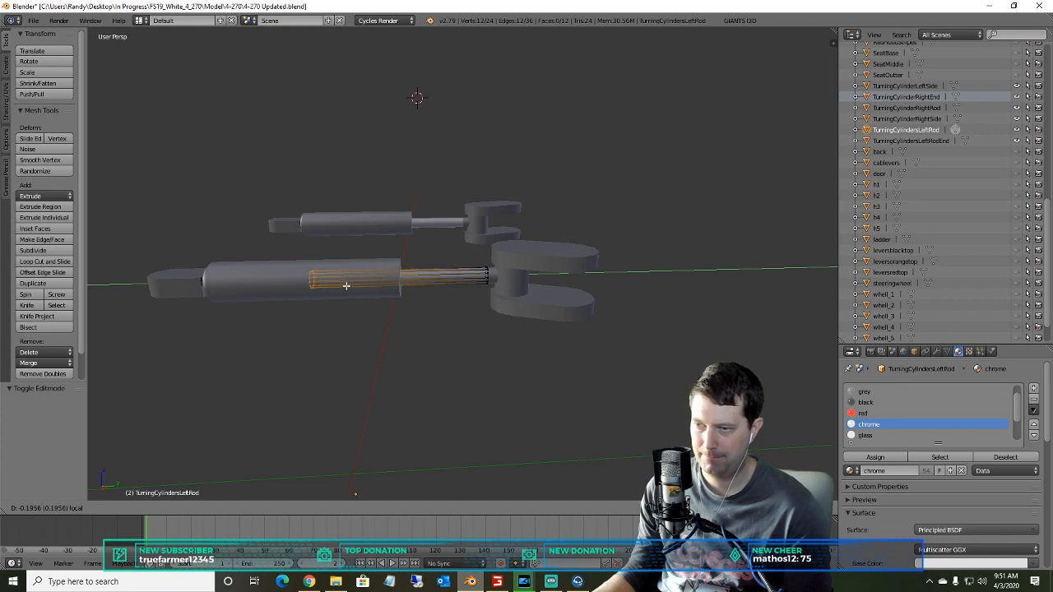
left_click(346, 286)
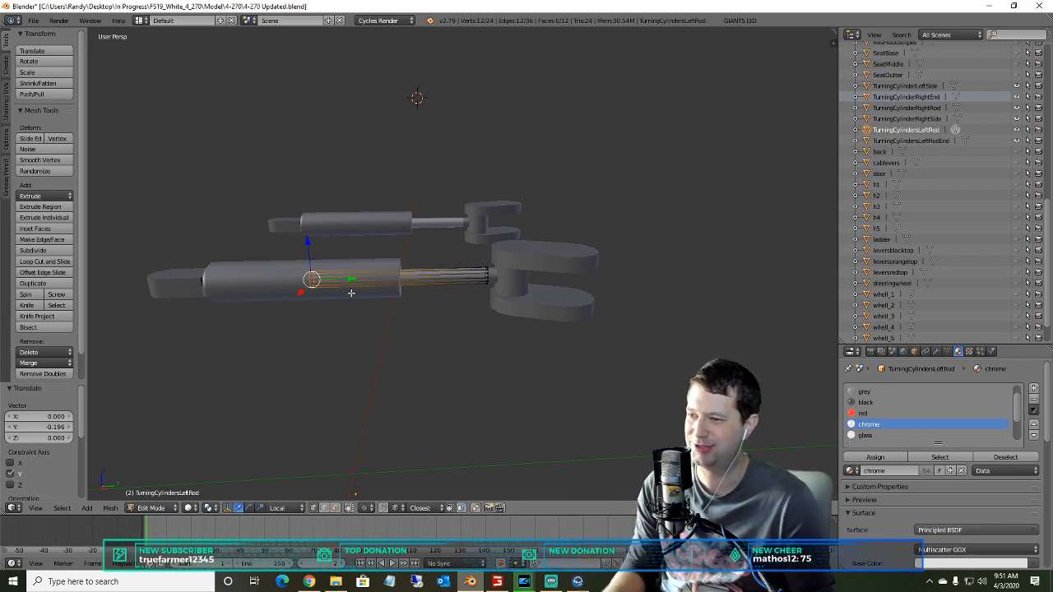
key("a")
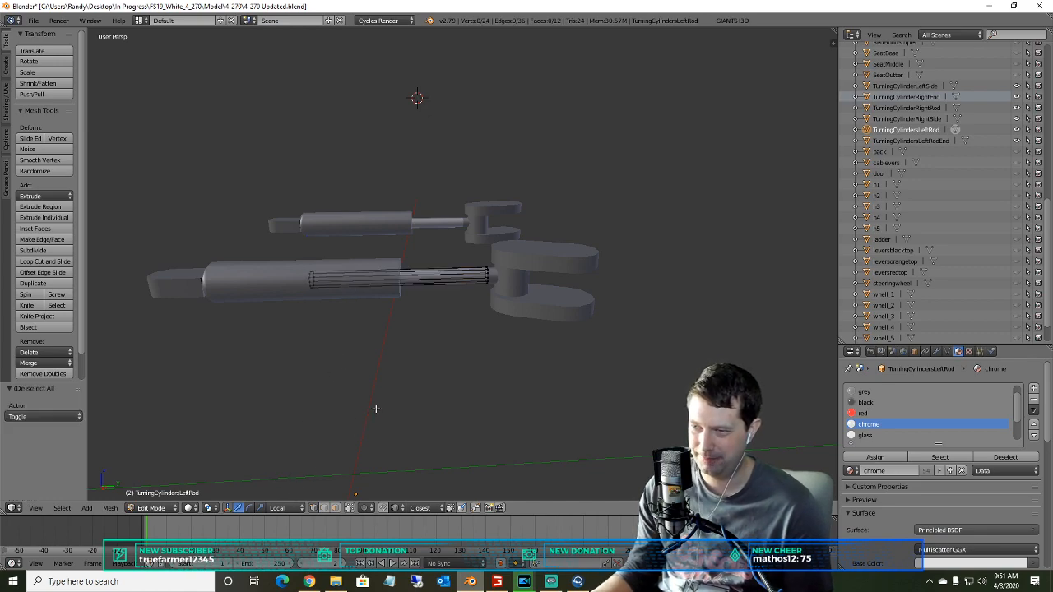
key("Tab")
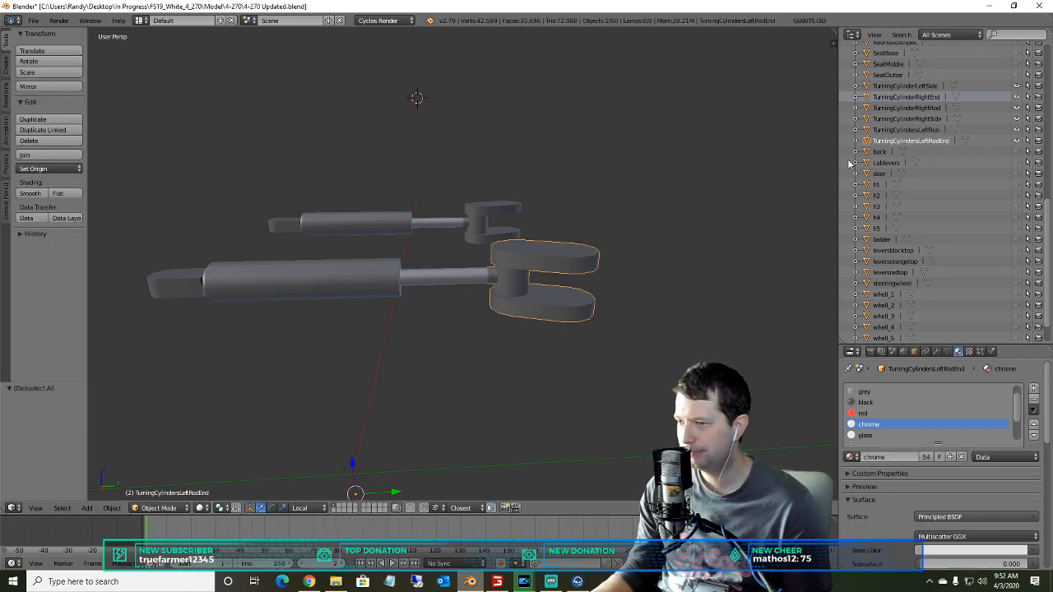
- Extend TurningCylinderRightRod into its barrel by moving the rod's barrel-side end vertices about -0.193 along local Y in Edit Mode
left_click(907, 110)
middle_click_drag(495, 289, 477, 346)
middle_click_drag(459, 419, 386, 395)
left_click(159, 506)
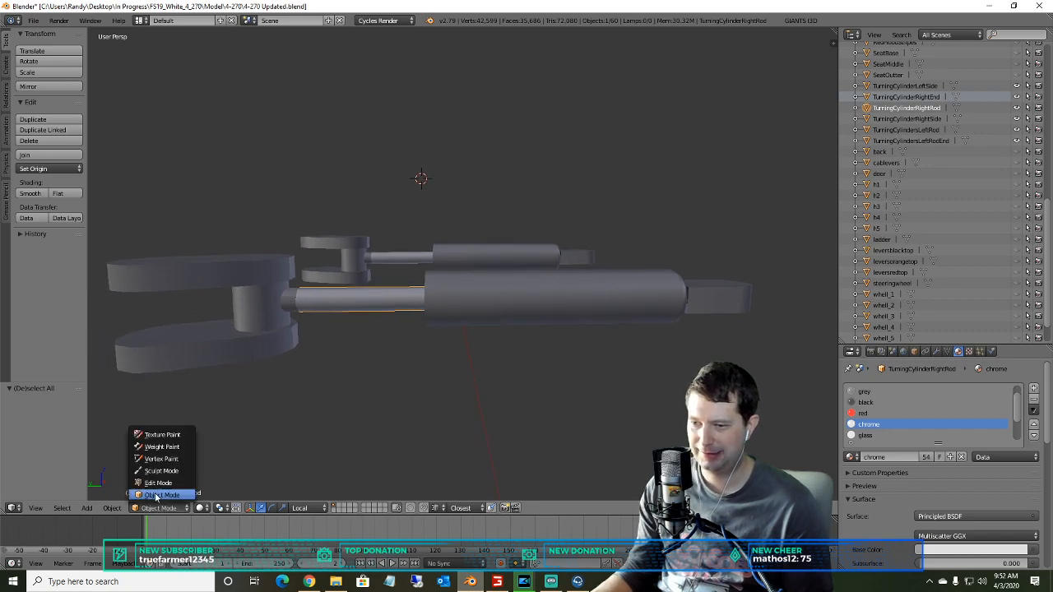
left_click(158, 486)
middle_click_drag(437, 335, 448, 415)
left_click_drag(449, 428, 377, 335)
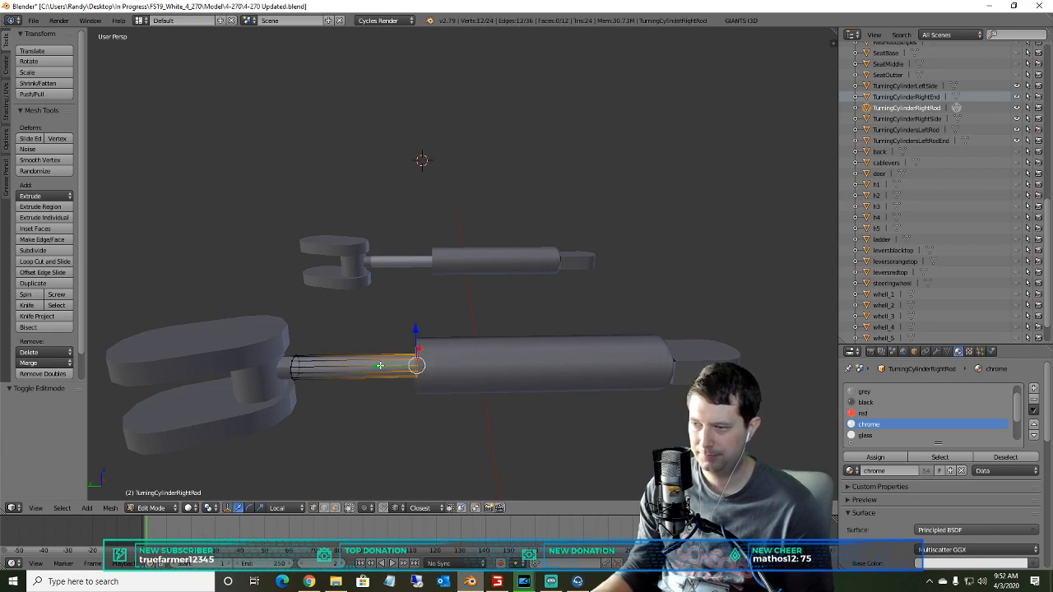
key("g")
key("y")
key("y")
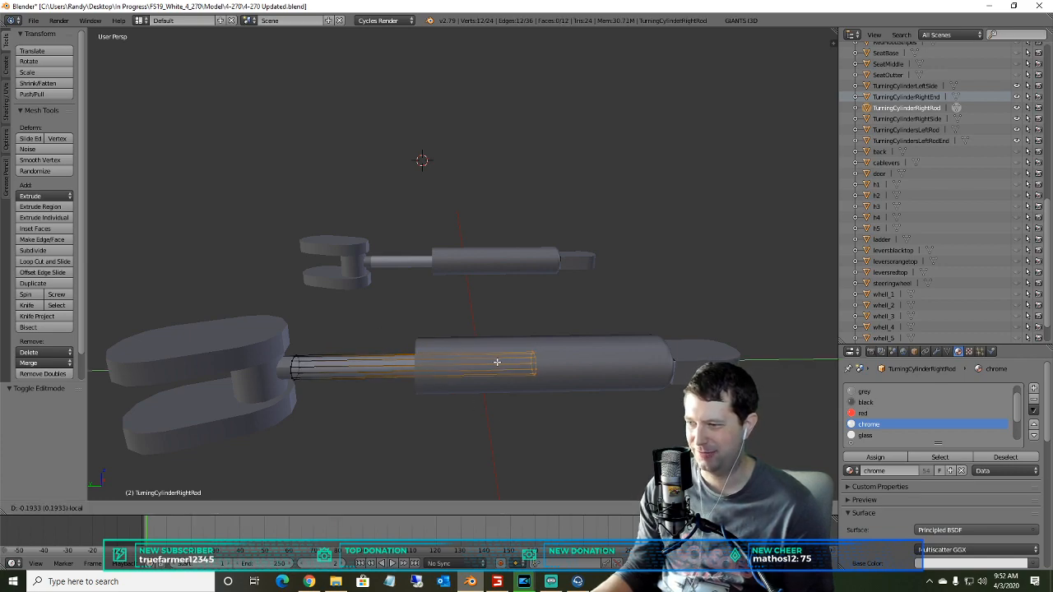
- Finish moving the inner end vertices of TurningCylinderRightRod about -0.19 along the local axis, return to Object Mode and deselect everything
left_click(497, 362)
mouse_move(497, 362)
middle_mouse_down()
mouse_move(491, 353)
mouse_move(506, 364)
middle_mouse_up()
key("a")
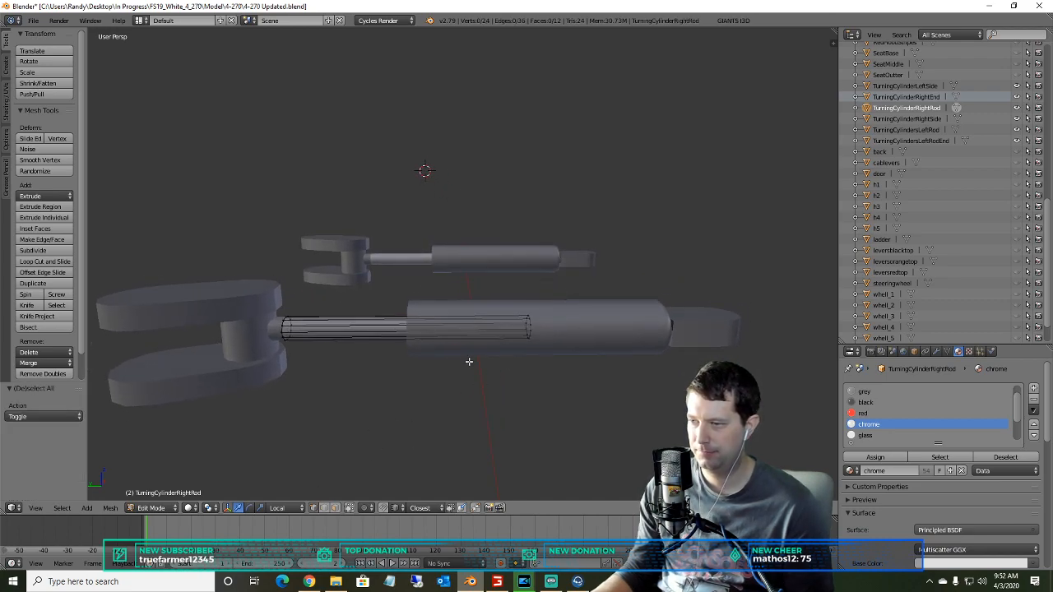
key("Tab")
key("a")
middle_click_drag(672, 202, 294, 256)
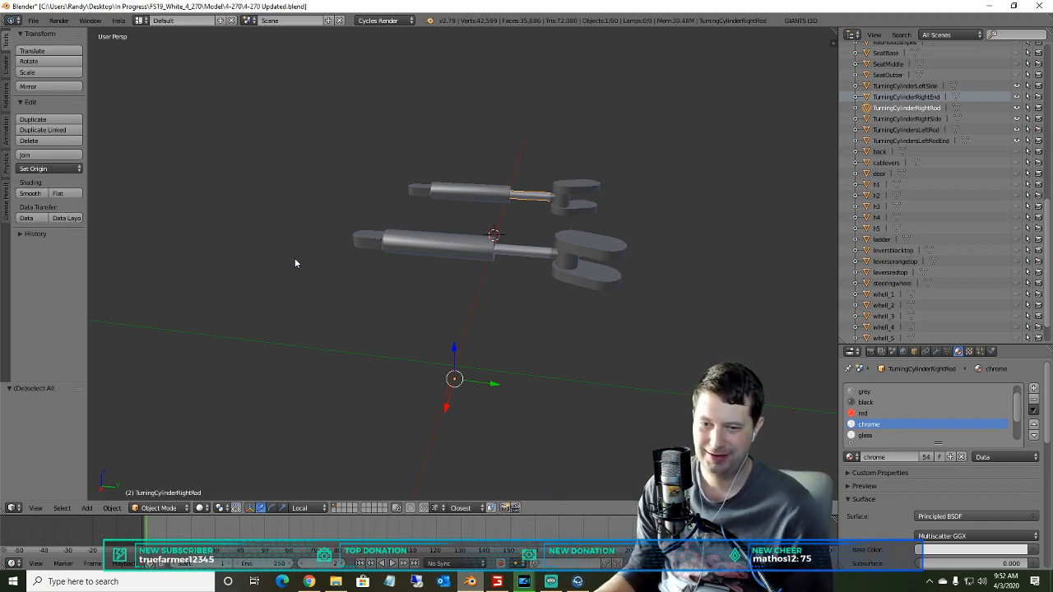
key("a")
key("a")
key("a")
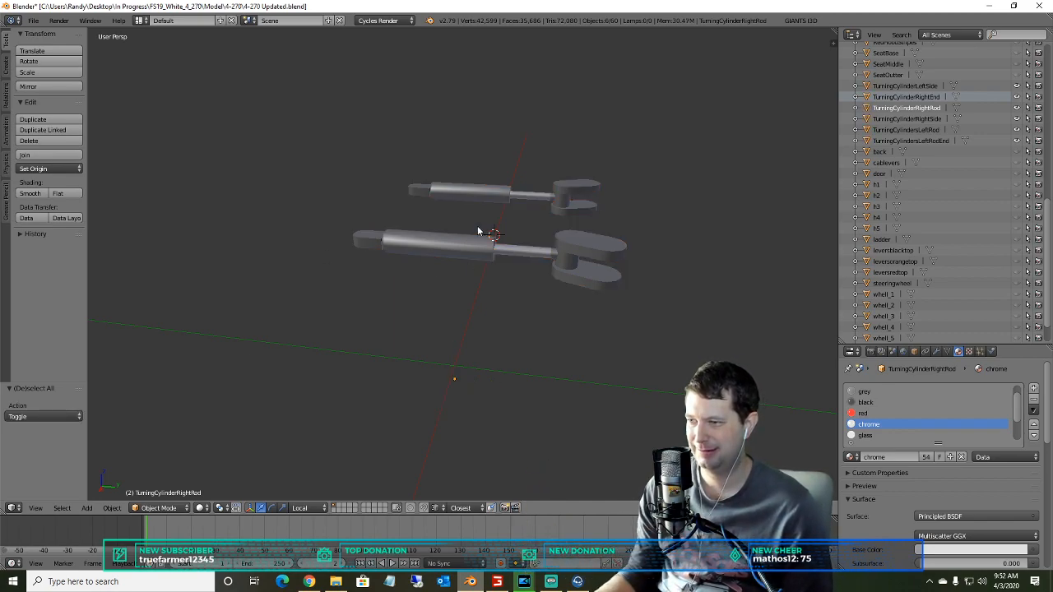
- Examine both turning cylinders, their rods and rod ends from several angles and distances
middle_click_drag(468, 244, 443, 261)
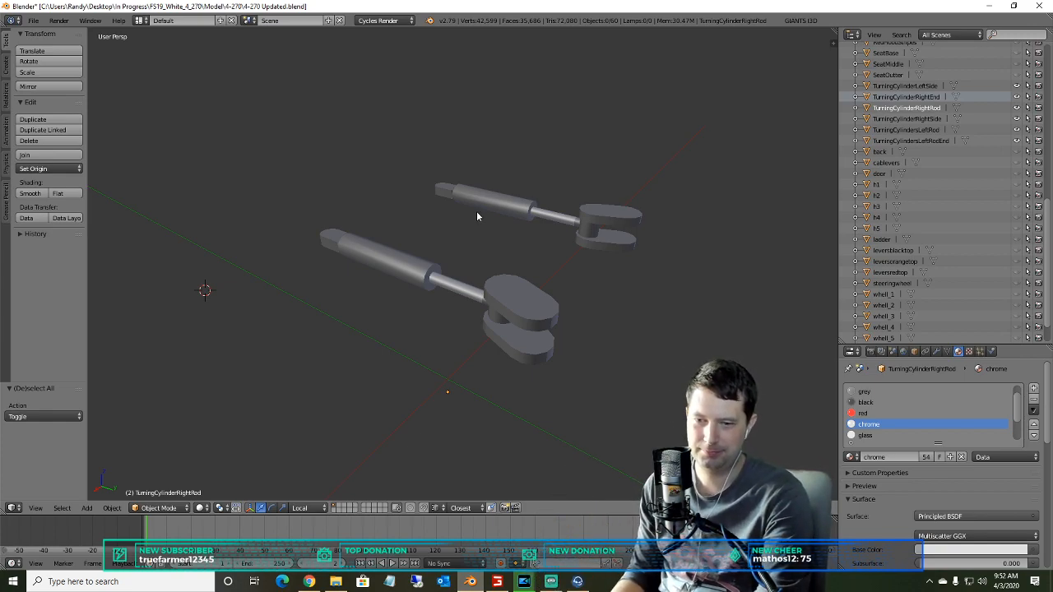
mouse_move(476, 215)
middle_mouse_down()
mouse_move(512, 223)
mouse_move(482, 200)
middle_mouse_up()
middle_click_drag(463, 287, 403, 323)
scroll(448, 289, "up", 2)
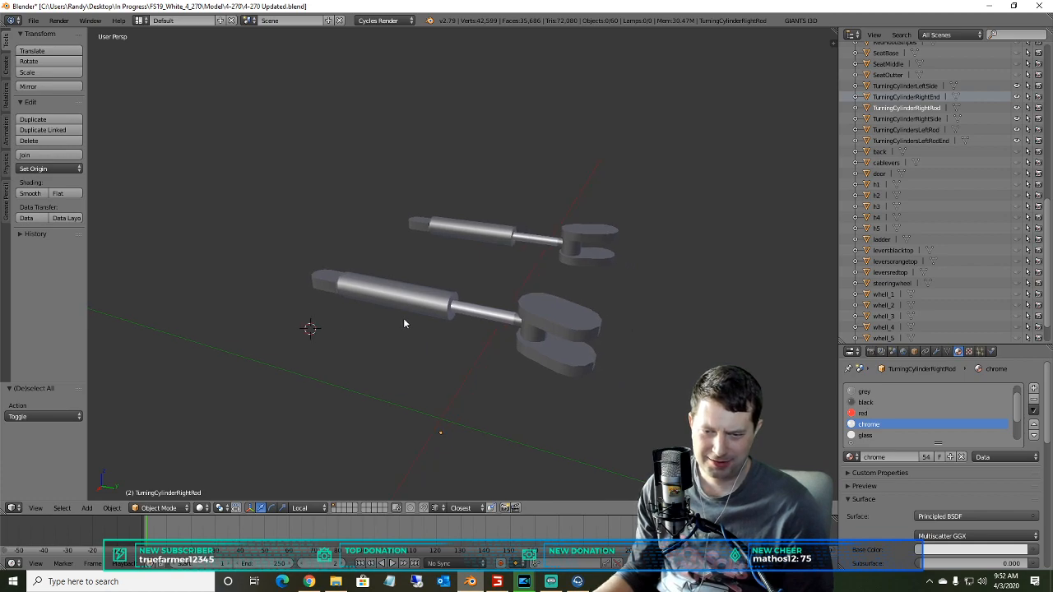
scroll(402, 318, "up", 3)
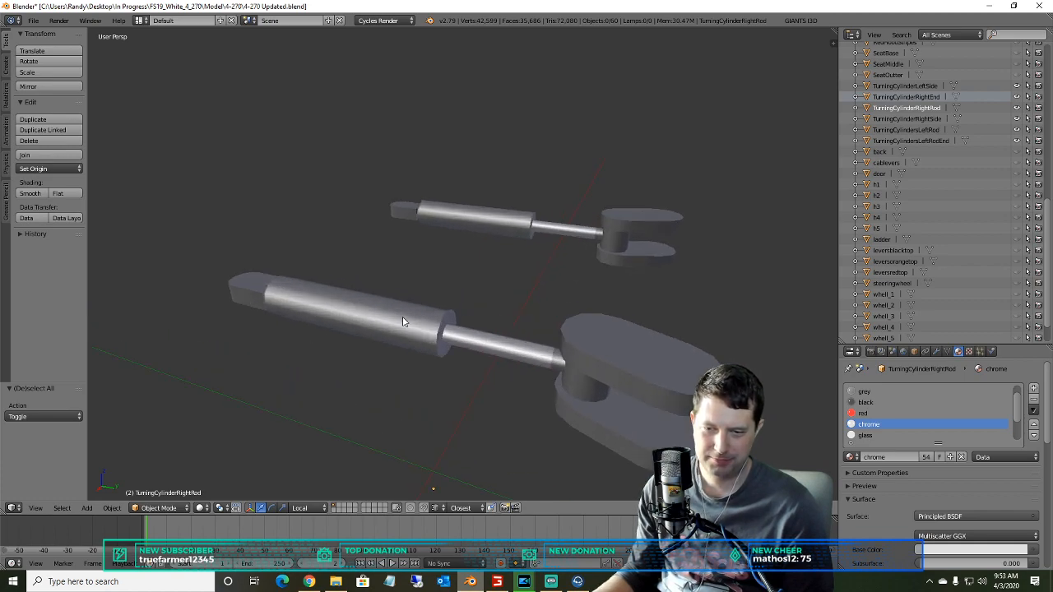
scroll(404, 318, "down", 2)
scroll(418, 321, "up", 1)
middle_click_drag(421, 327, 435, 312)
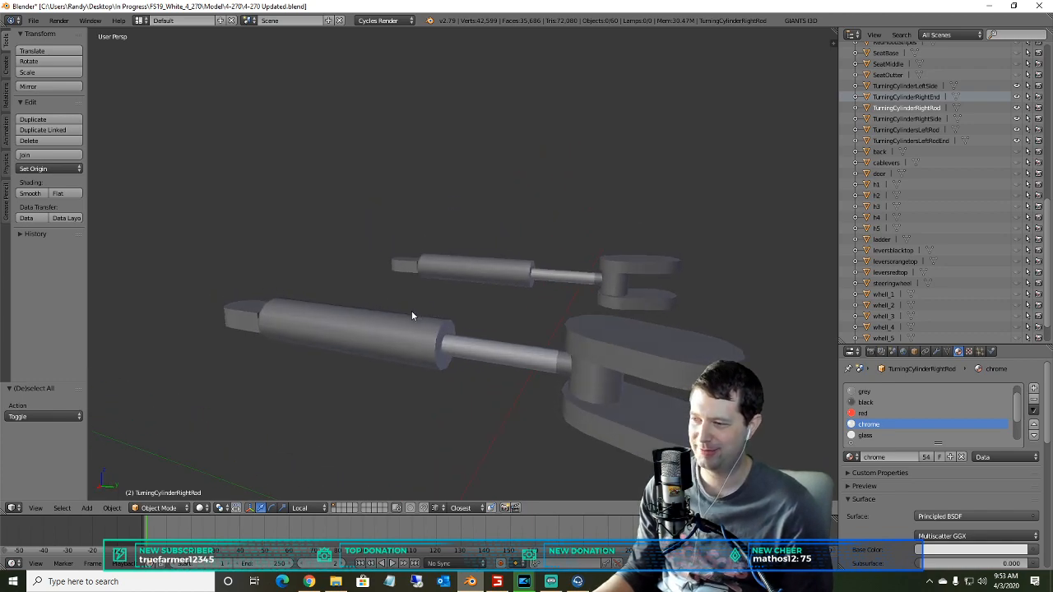
- Hide all six turning cylinder parts, then select the back object and make it visible
left_click(884, 153)
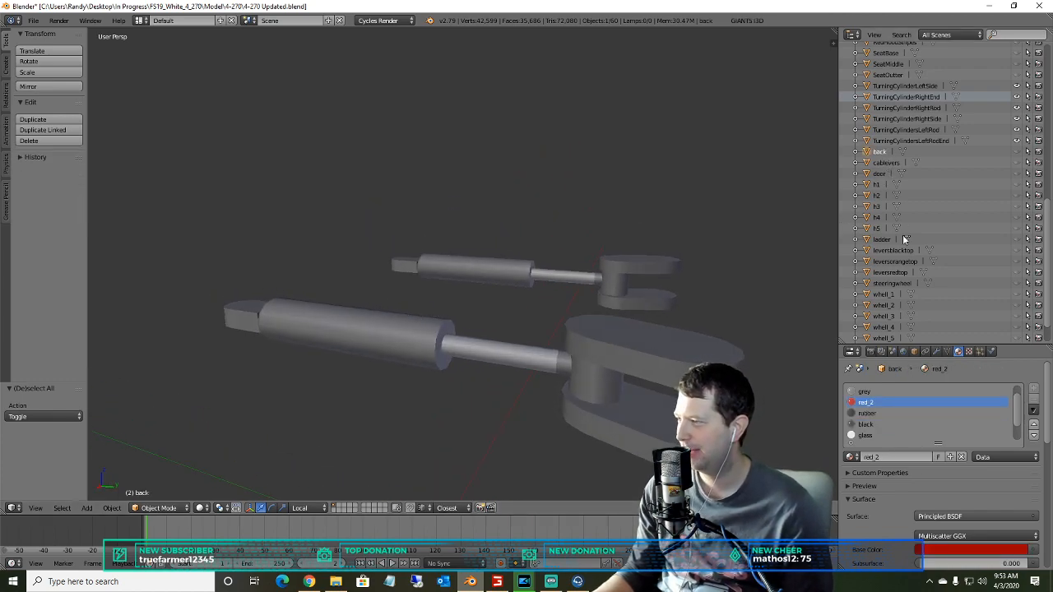
left_click(1017, 96)
left_click(1016, 97)
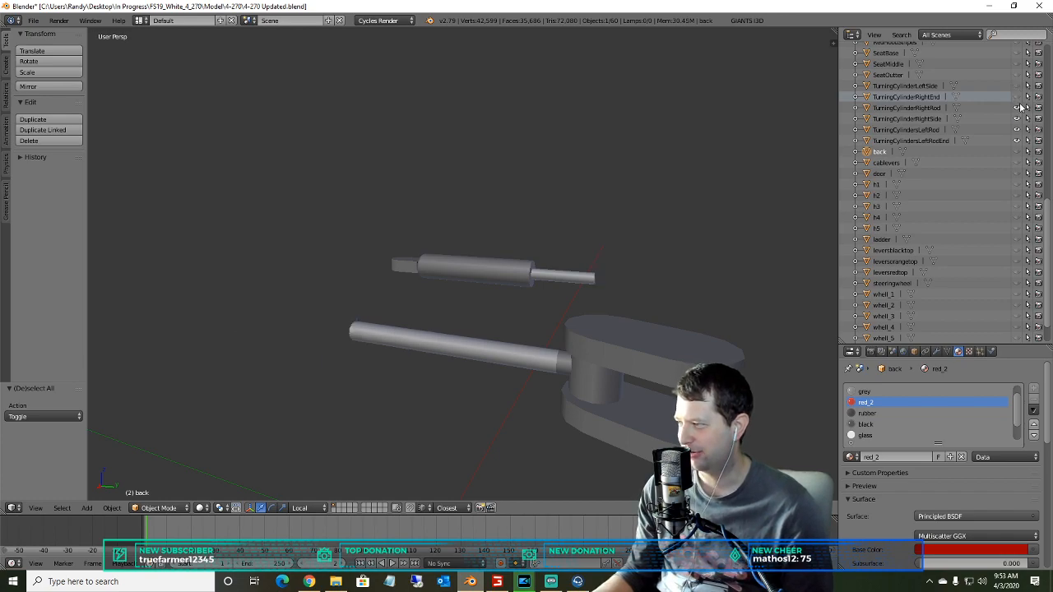
left_click(1017, 108)
left_click(1018, 118)
left_click(1018, 130)
left_click(1019, 140)
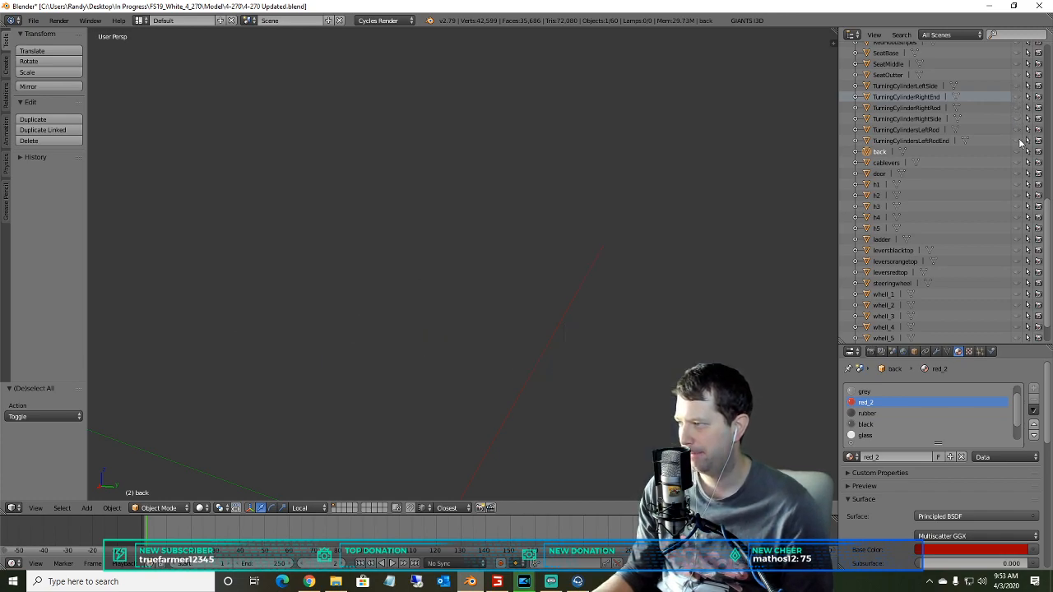
scroll(965, 194, "down", 2)
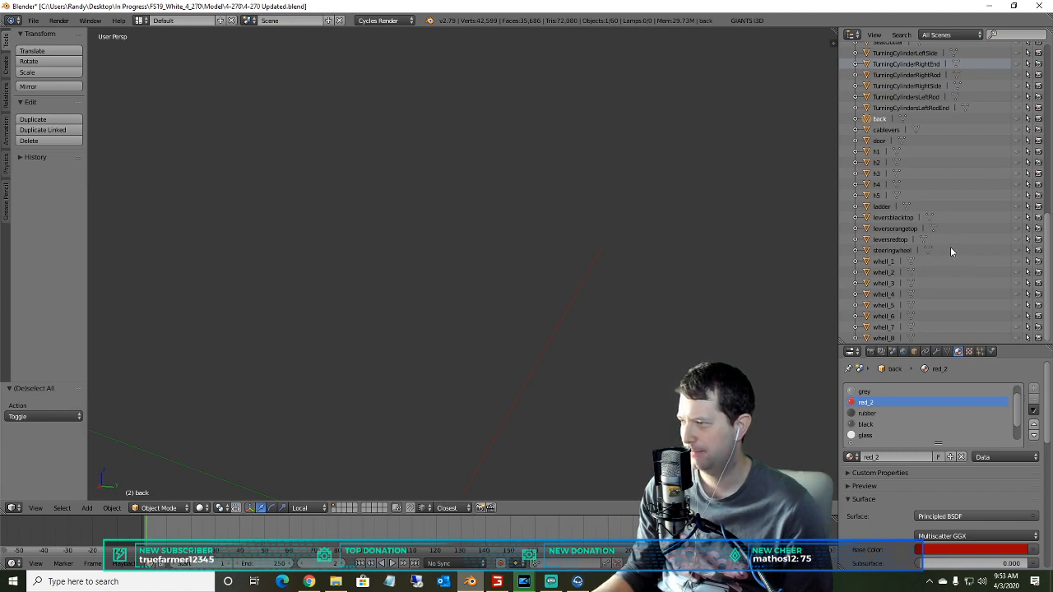
left_click(1017, 118)
- Examine the tractor's back object from several angles, including the fenders, rear axle and hitch area
scroll(658, 244, "down", 3)
middle_click_drag(547, 236, 531, 263)
scroll(602, 260, "down", 5)
scroll(531, 212, "up", 3)
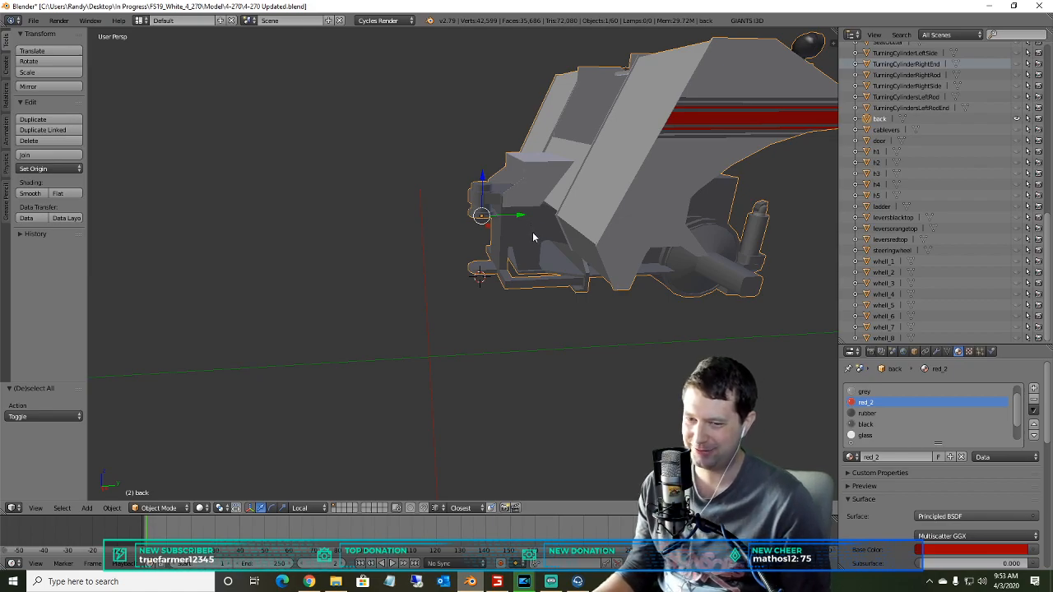
middle_click_drag(530, 232, 463, 219)
scroll(388, 227, "up", 3)
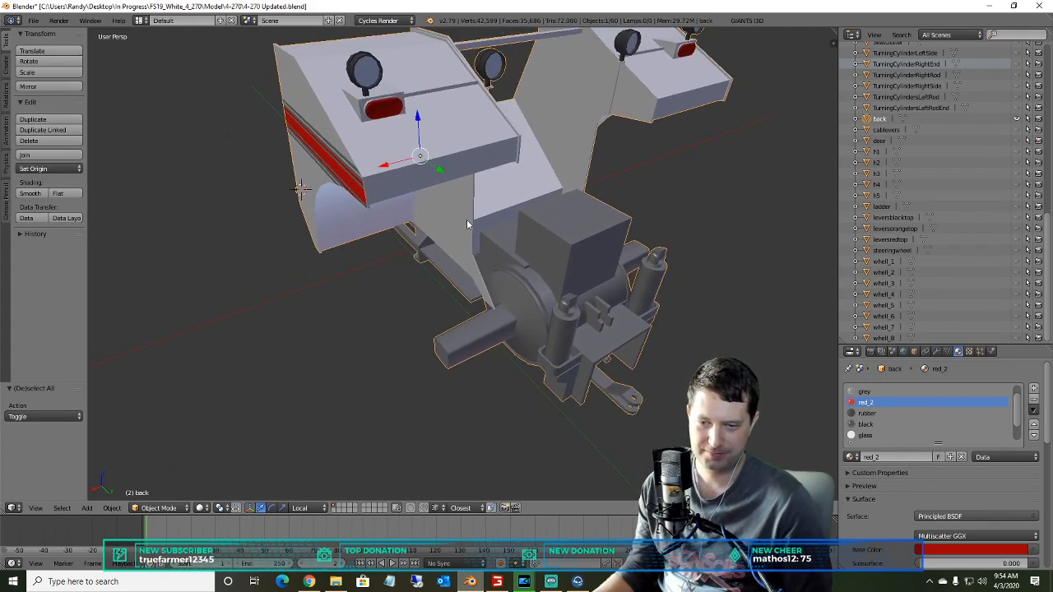
scroll(492, 234, "down", 2)
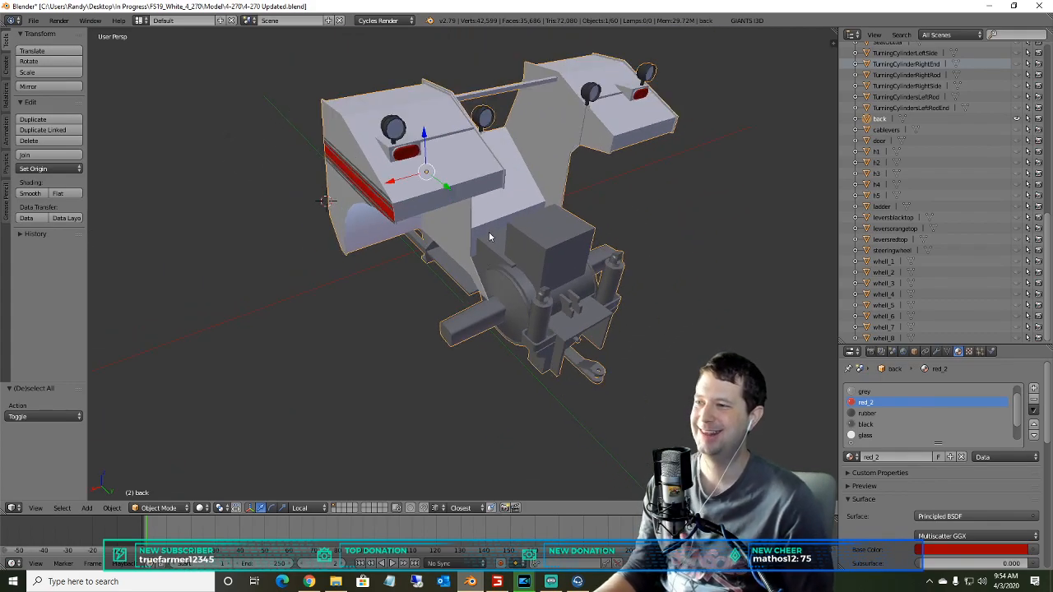
middle_click_drag(382, 238, 402, 227)
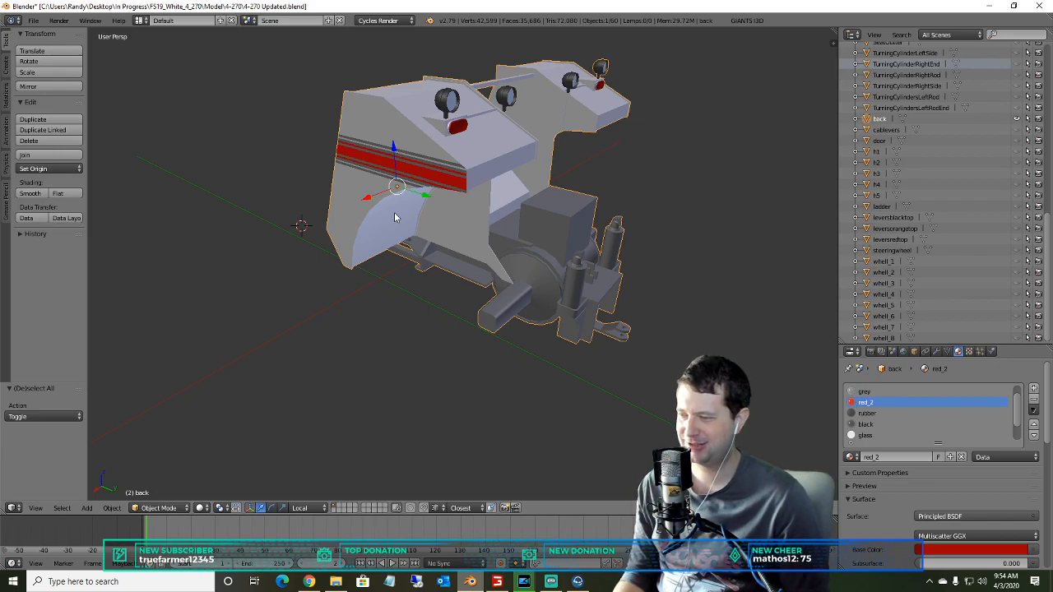
middle_click_drag(394, 214, 421, 268)
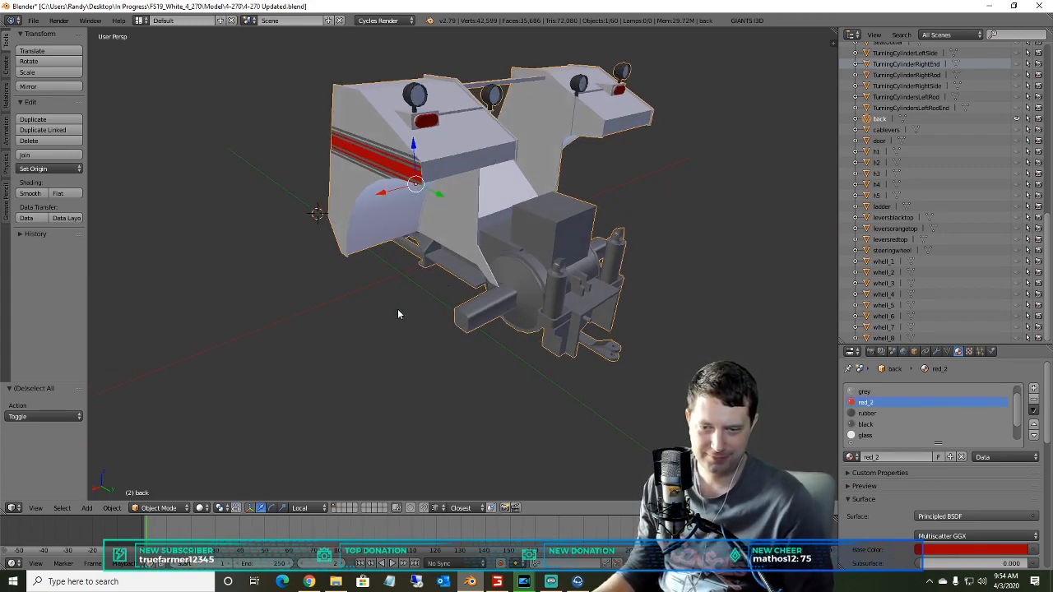
scroll(505, 340, "up", 2)
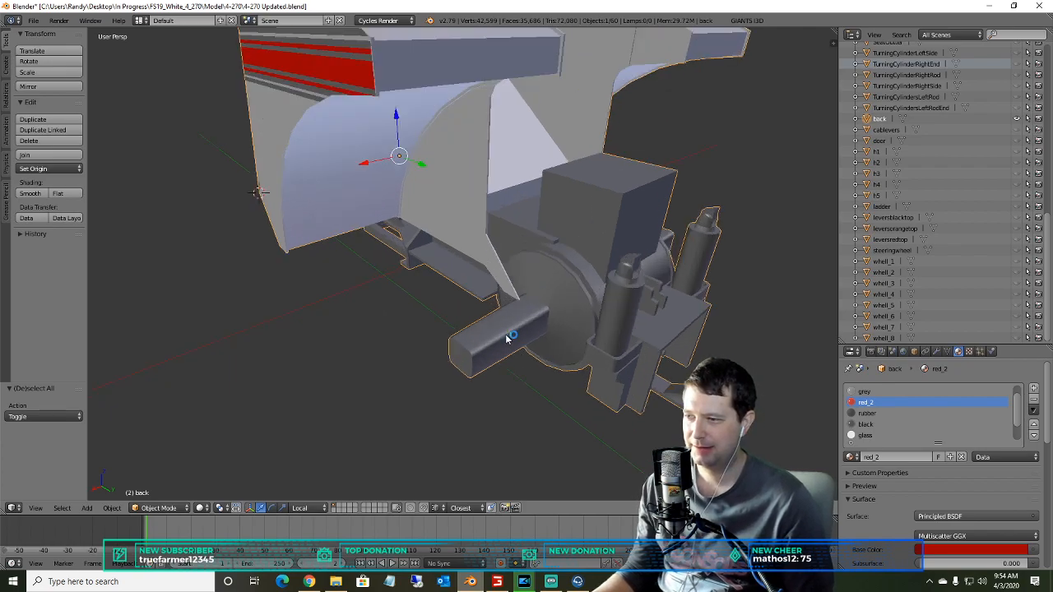
scroll(503, 331, "down", 1)
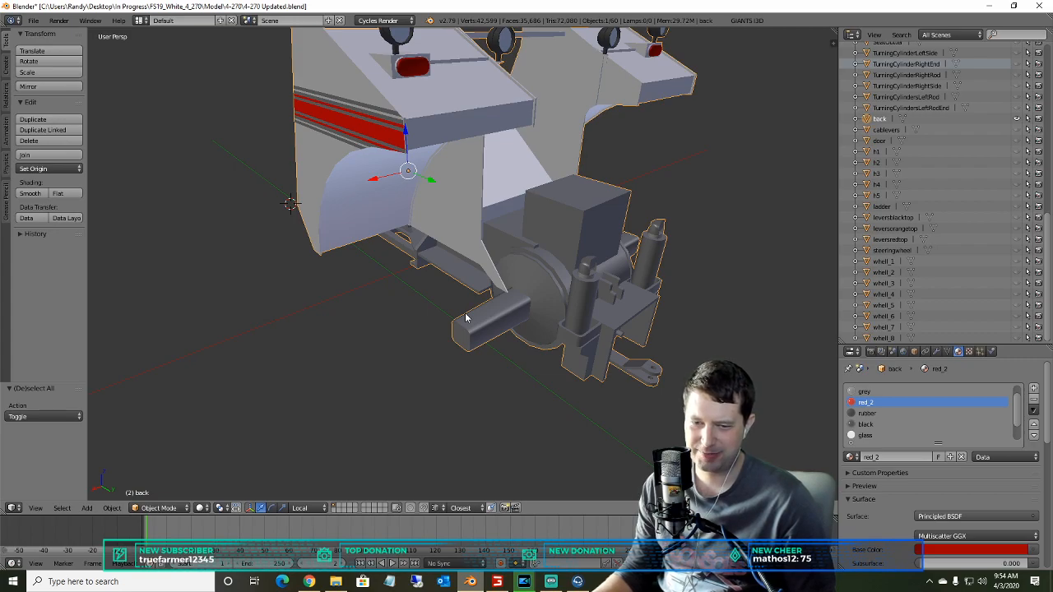
middle_click_drag(545, 296, 512, 276)
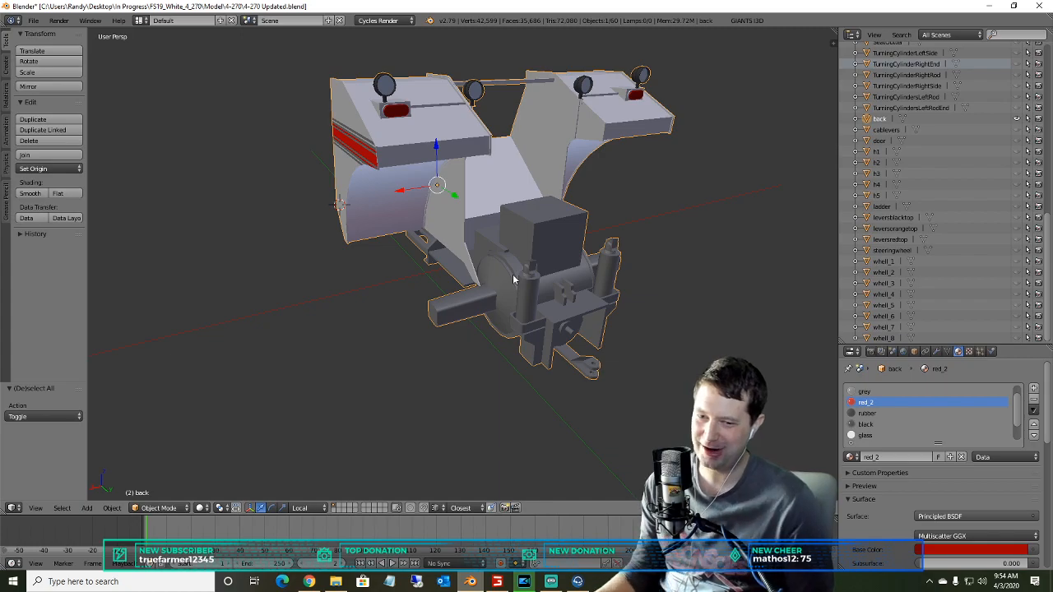
left_click(160, 508)
left_click(150, 483)
middle_click_drag(357, 386, 529, 381)
key("a")
key("a")
left_click(168, 507)
left_click(157, 494)
middle_click_drag(195, 486, 349, 402)
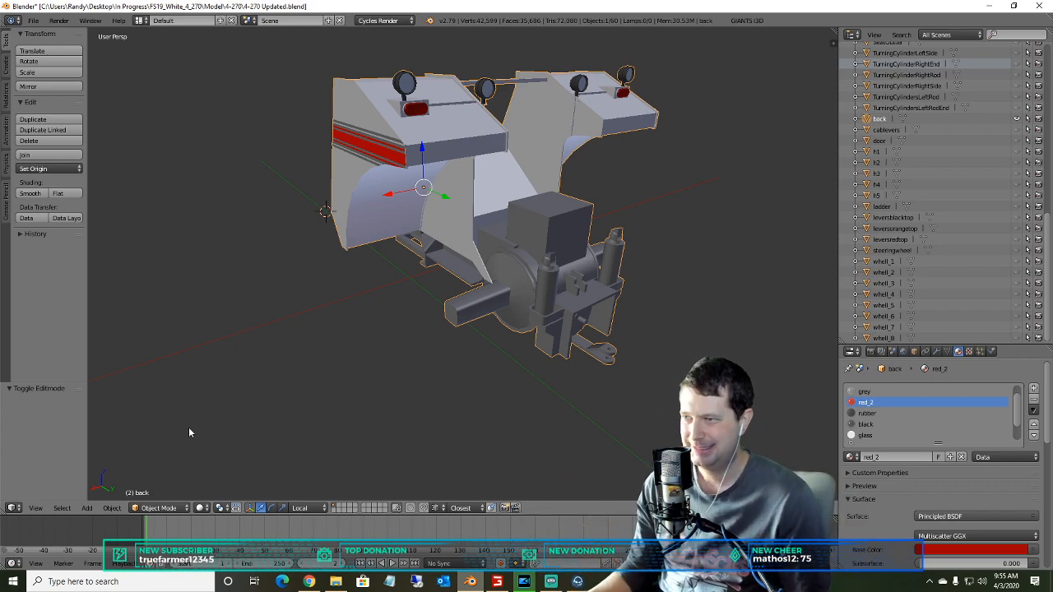
middle_click_drag(235, 409, 309, 374)
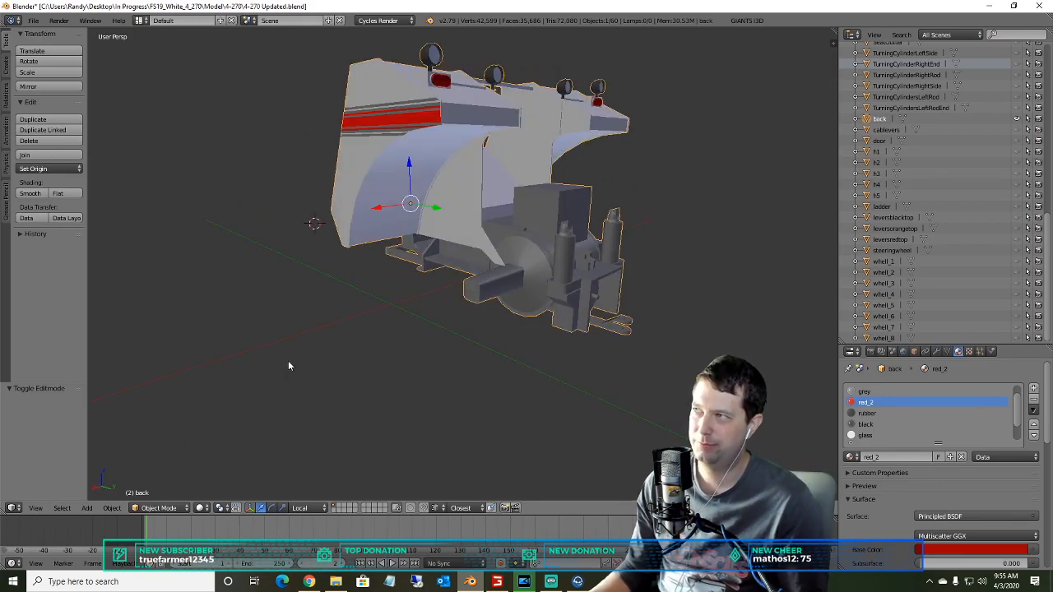
middle_click_drag(320, 419, 219, 459)
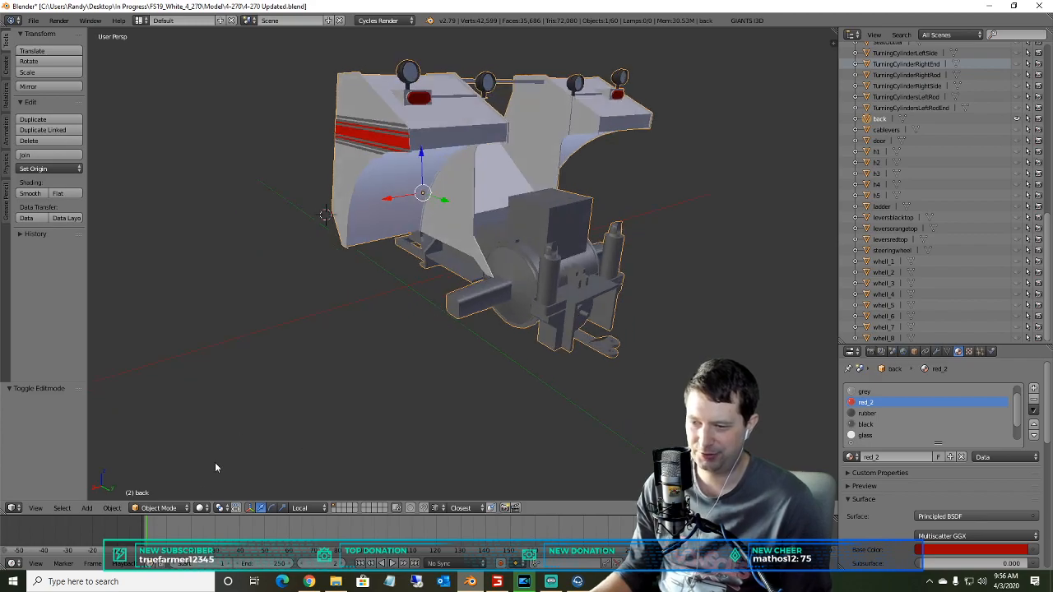
- Enter Edit Mode on the back object
left_click(159, 508)
left_click(157, 484)
middle_click_drag(351, 406, 357, 393)
right_click(519, 304)
left_click(61, 508)
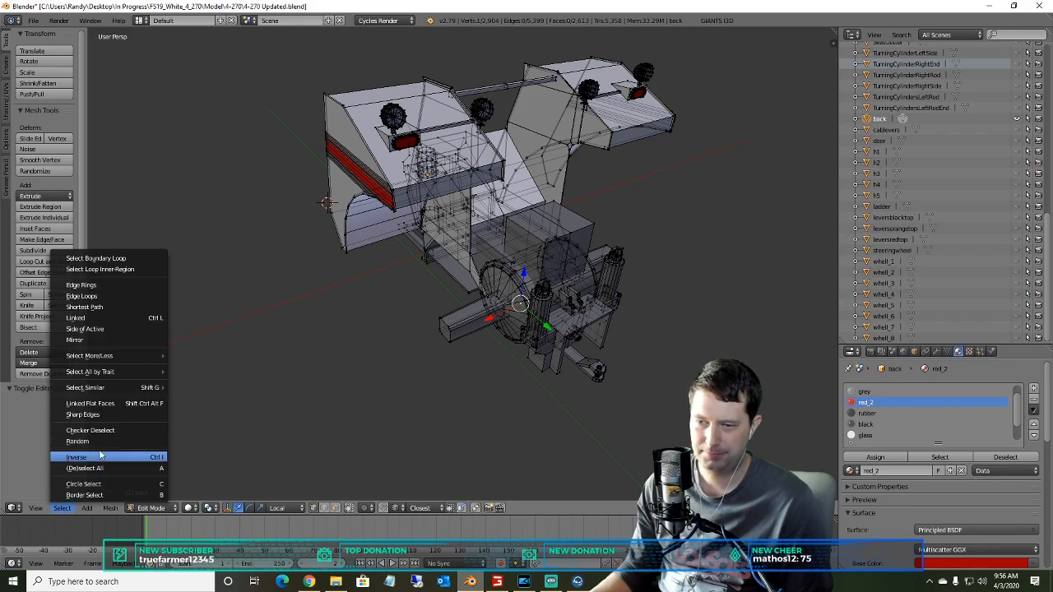
mouse_move(109, 389)
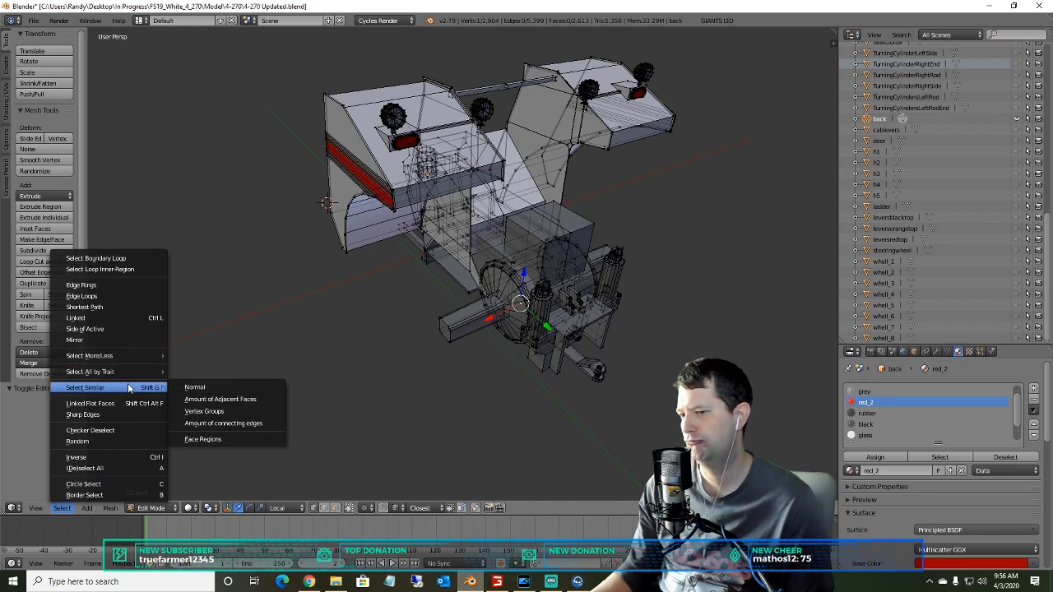
middle_click_drag(376, 381, 364, 359)
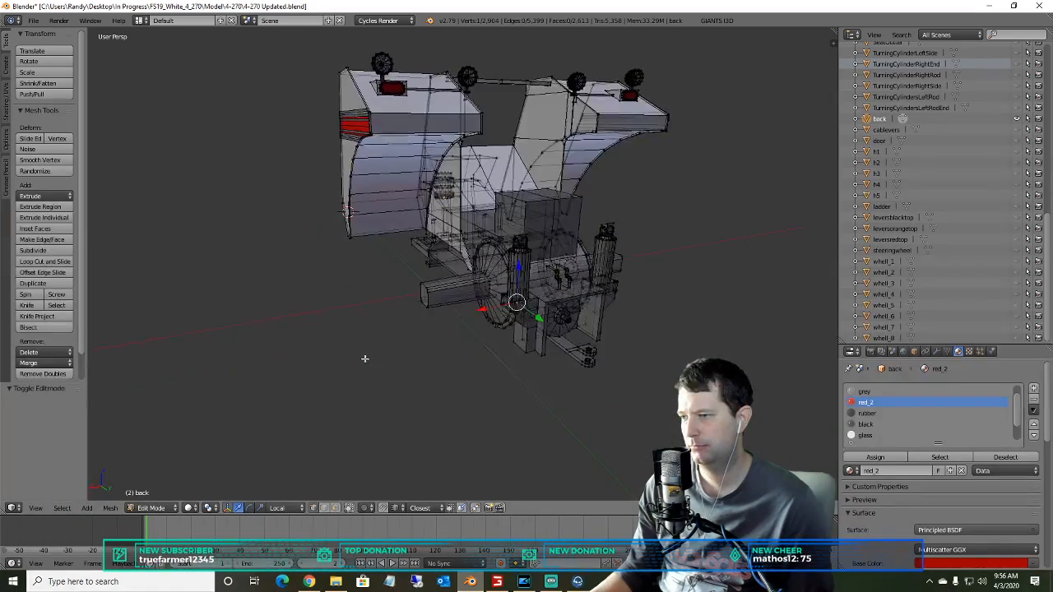
right_click(527, 241)
right_click_drag(466, 308, 468, 345)
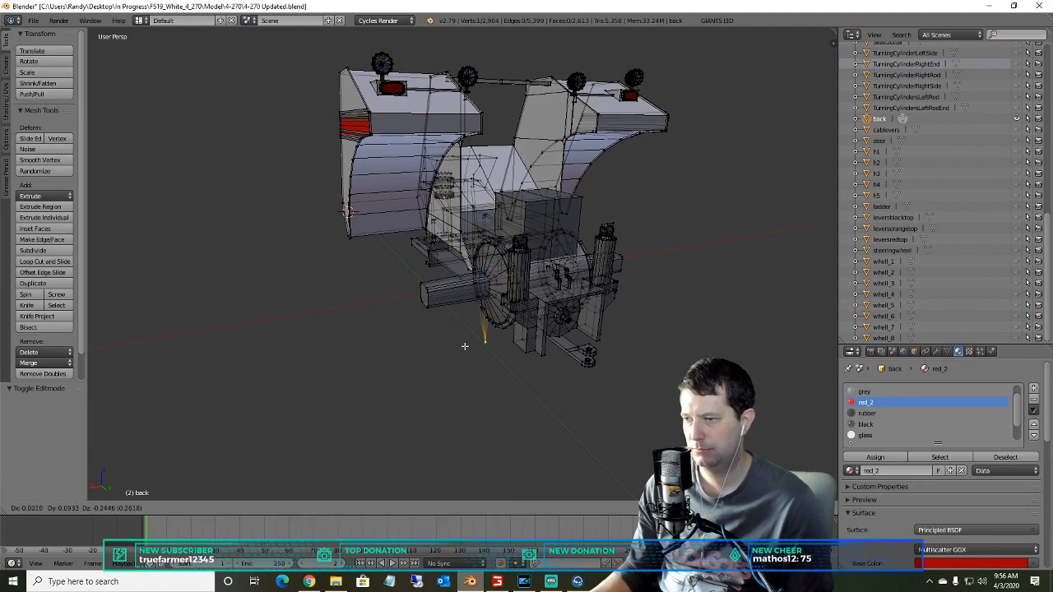
right_click(460, 349)
middle_click_drag(460, 350, 476, 372)
- Switch to face selection and select a few grey faces around the rear axle and frame of the back object
left_click(334, 509)
middle_click_drag(362, 475, 399, 406)
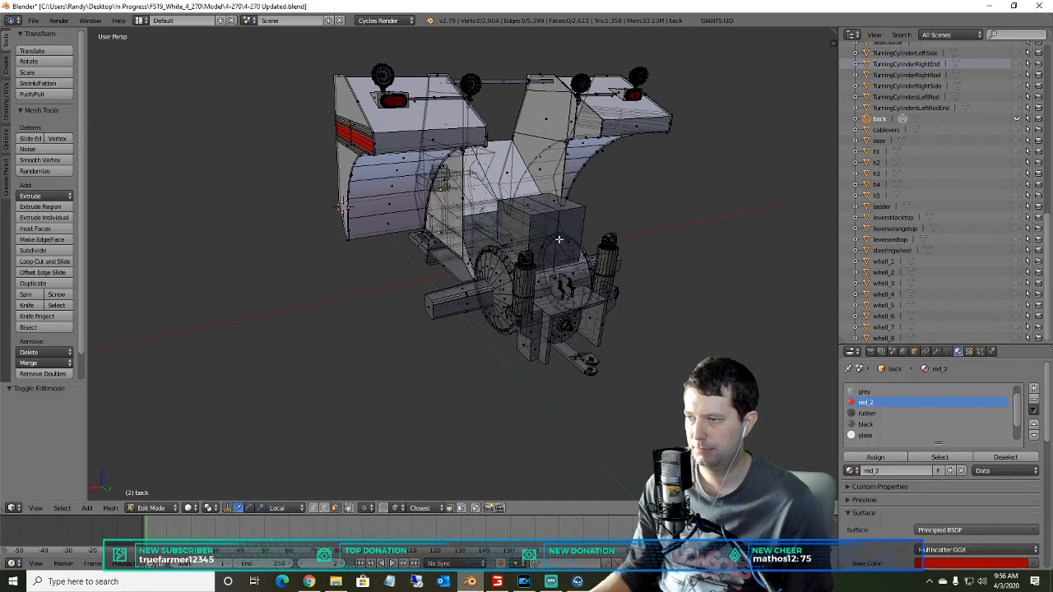
right_click(559, 238)
middle_click_drag(435, 331, 408, 263)
right_click(440, 281)
middle_click_drag(445, 333, 476, 376)
right_click(484, 338, "shift")
middle_click_drag(484, 338, 481, 271)
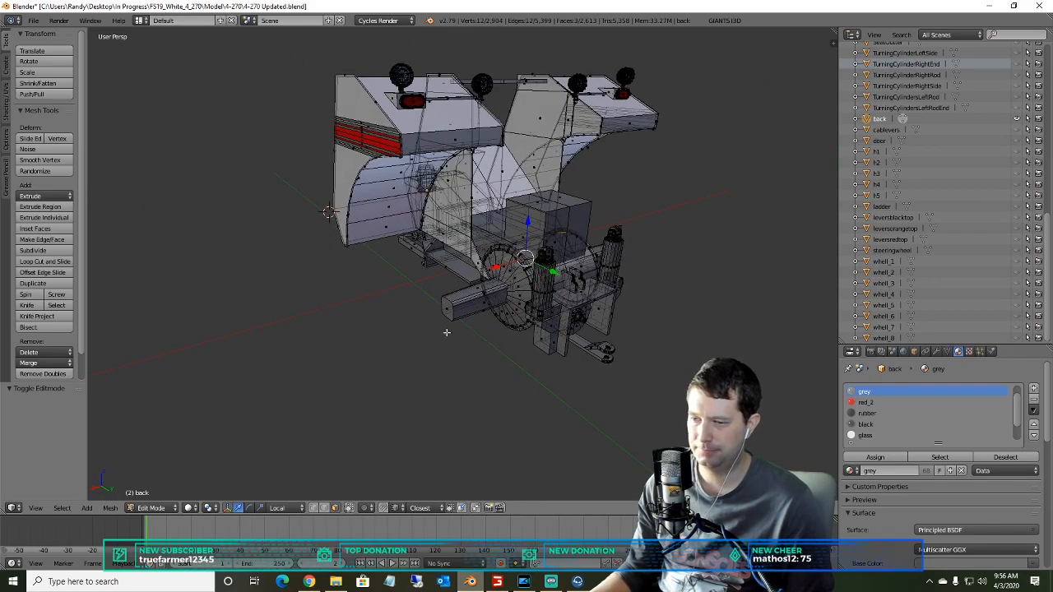
- Extend the selection to all similar faces that share the grey material
left_click(61, 508)
mouse_move(145, 391)
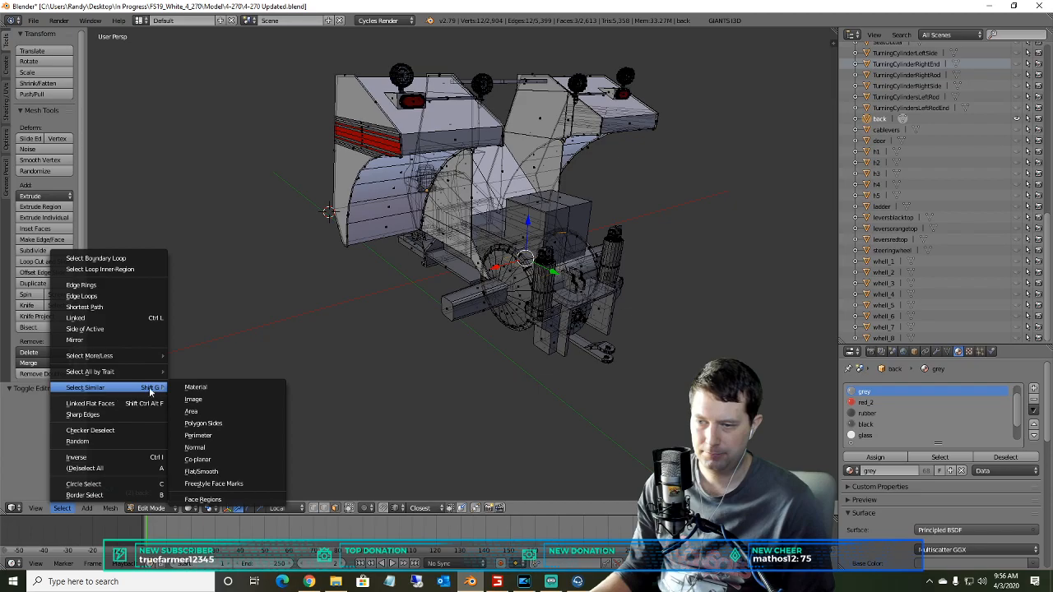
left_click(196, 387)
- Remove the grey pinstripe faces bordering the red bands on one fender from the selection
middle_click_drag(197, 380, 477, 341)
scroll(462, 304, "up", 2)
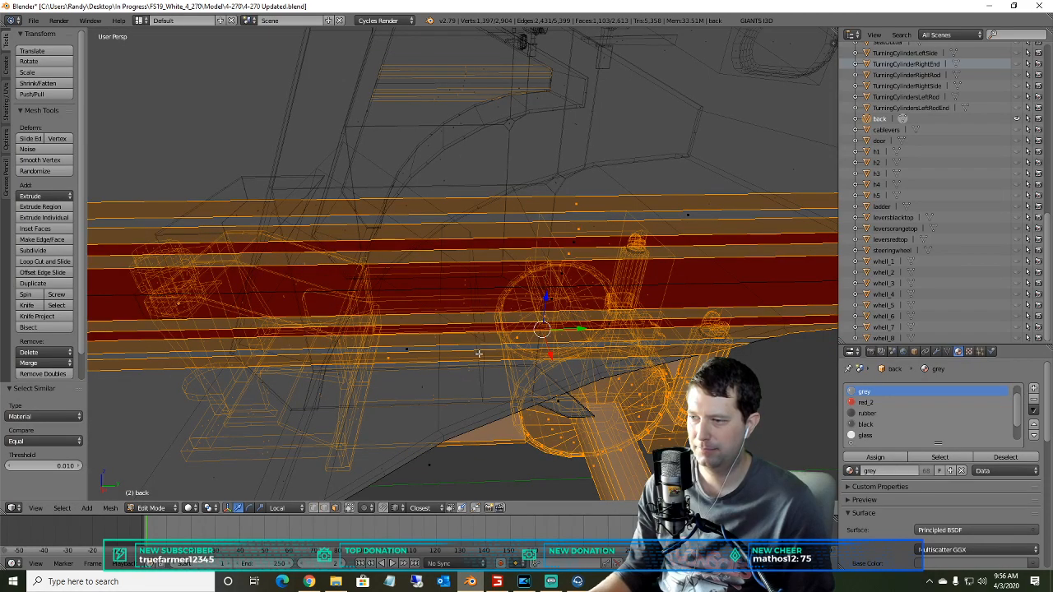
right_click(491, 339, "shift")
key("ctrl+z")
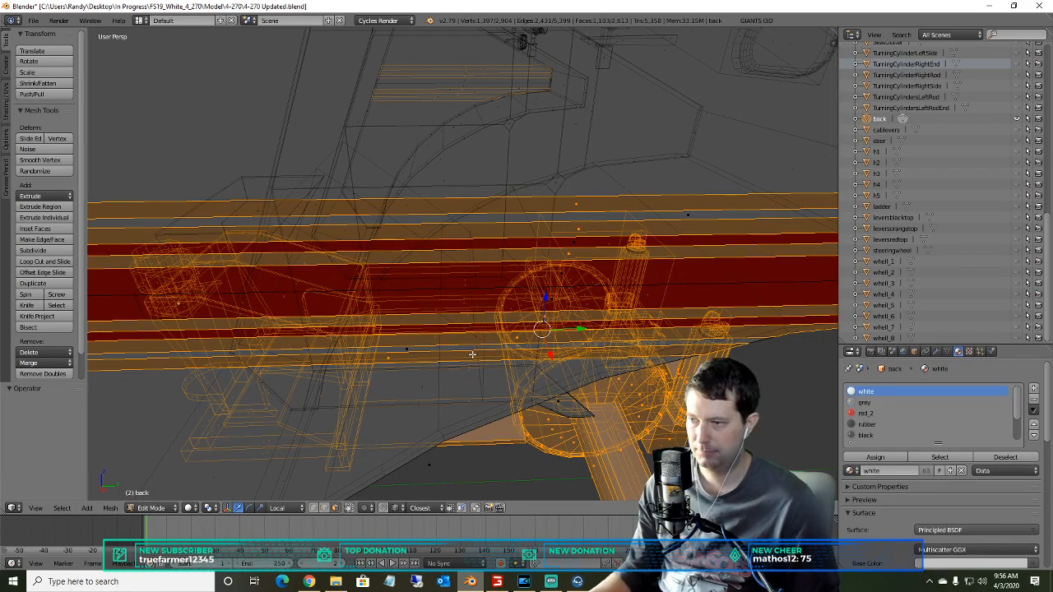
right_click(518, 355, "shift")
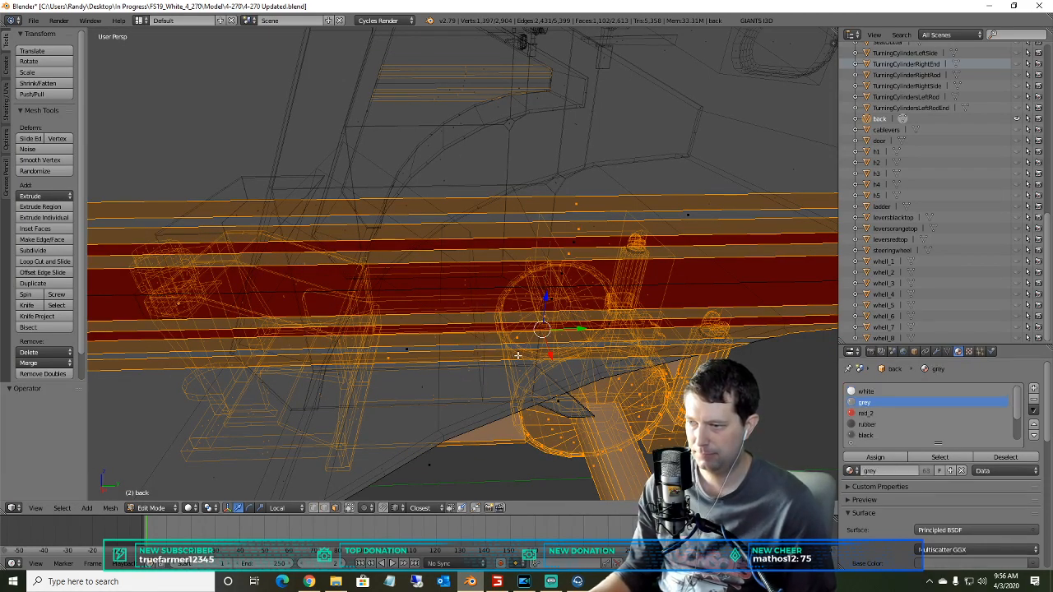
right_click(390, 358, "shift")
middle_click_drag(390, 357, 413, 288)
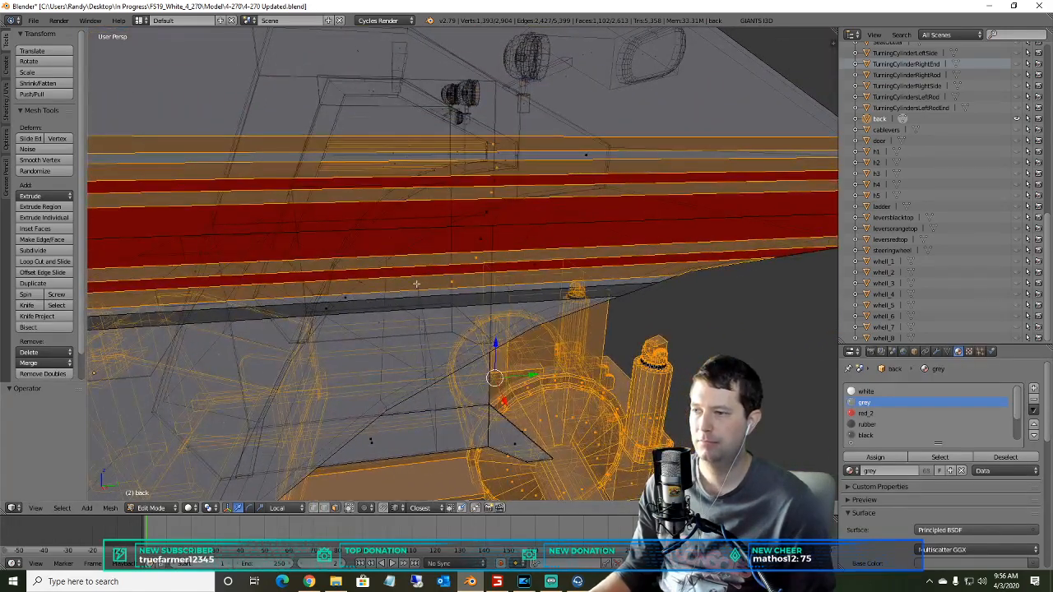
right_click(477, 256, "shift")
right_click(489, 191, "shift")
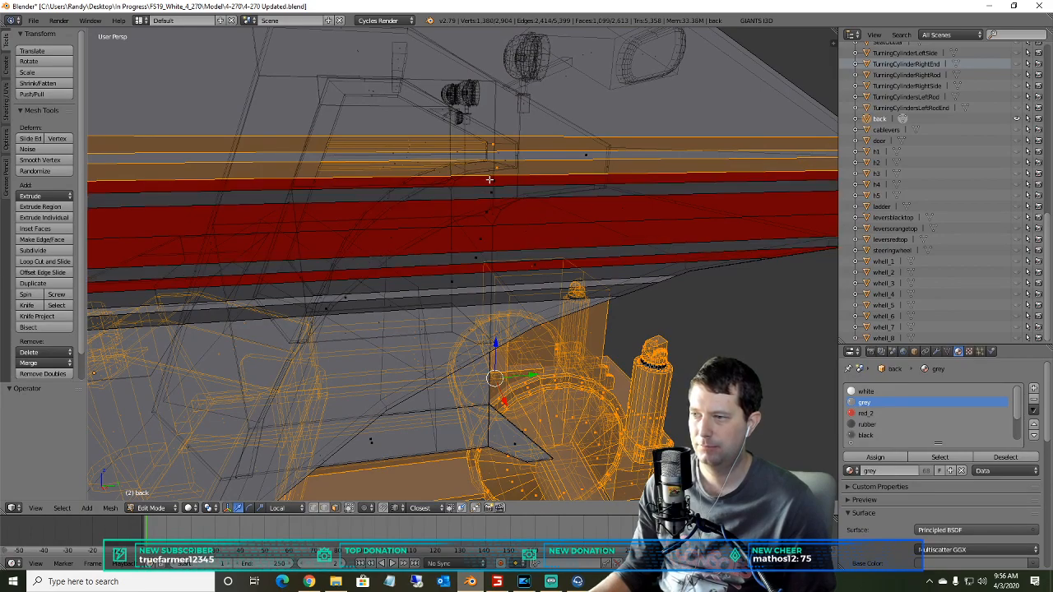
middle_click_drag(500, 171, 411, 178)
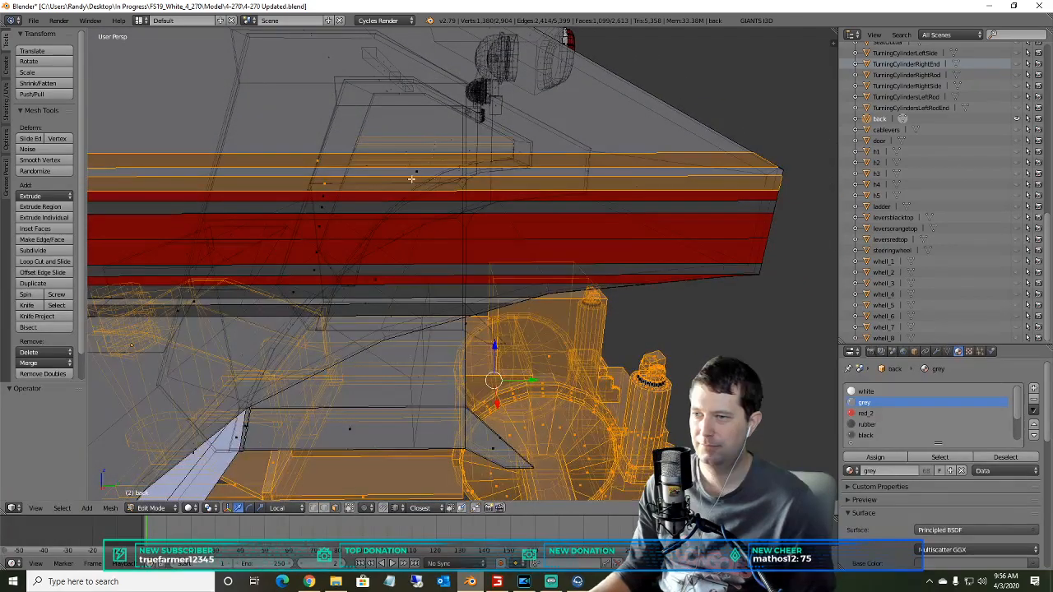
right_click(292, 160, "shift")
right_click(277, 180, "shift")
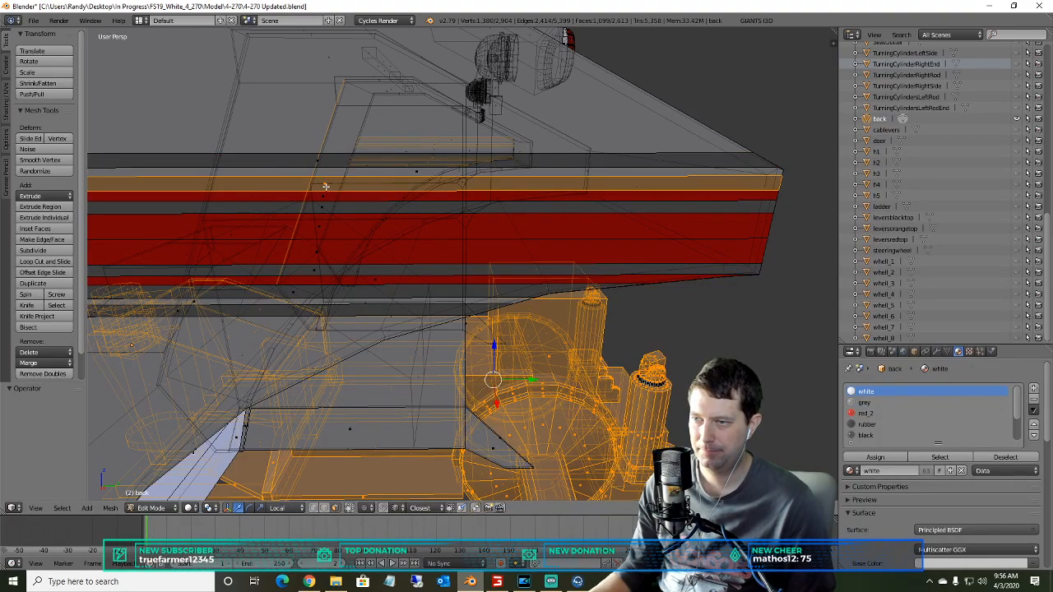
right_click(323, 183, "shift")
- Deselect the stray narrow face along the fender's front edge
middle_click_drag(307, 191, 291, 274)
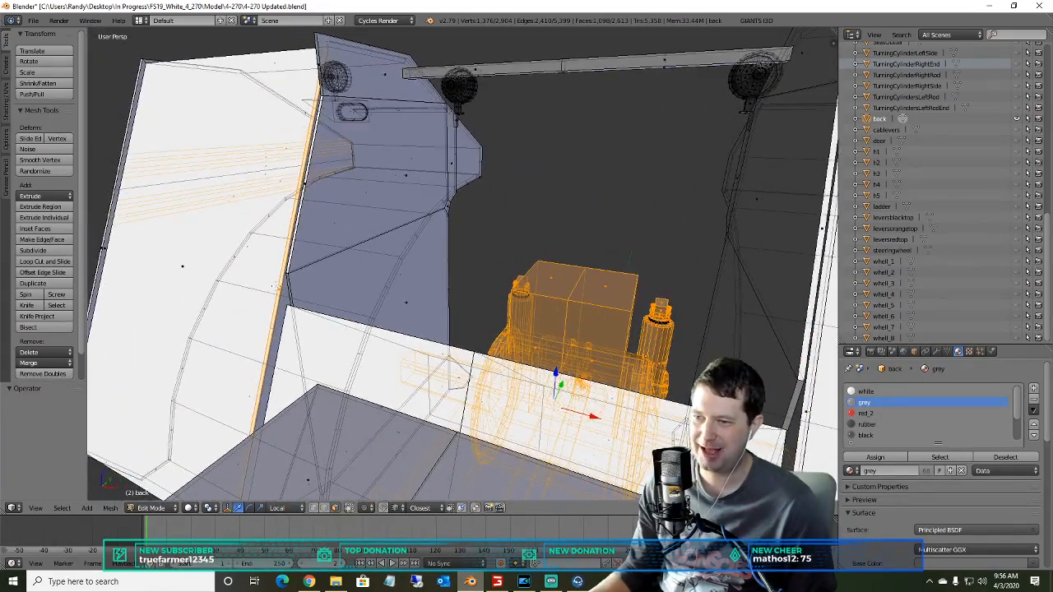
right_click(279, 289, "shift")
right_click(279, 289, "shift")
- Remove the grey pinstripe faces around the red bands on the opposite fender from the selection
scroll(274, 301, "up", 2)
middle_click_drag(270, 302, 611, 189)
right_click(480, 282, "shift")
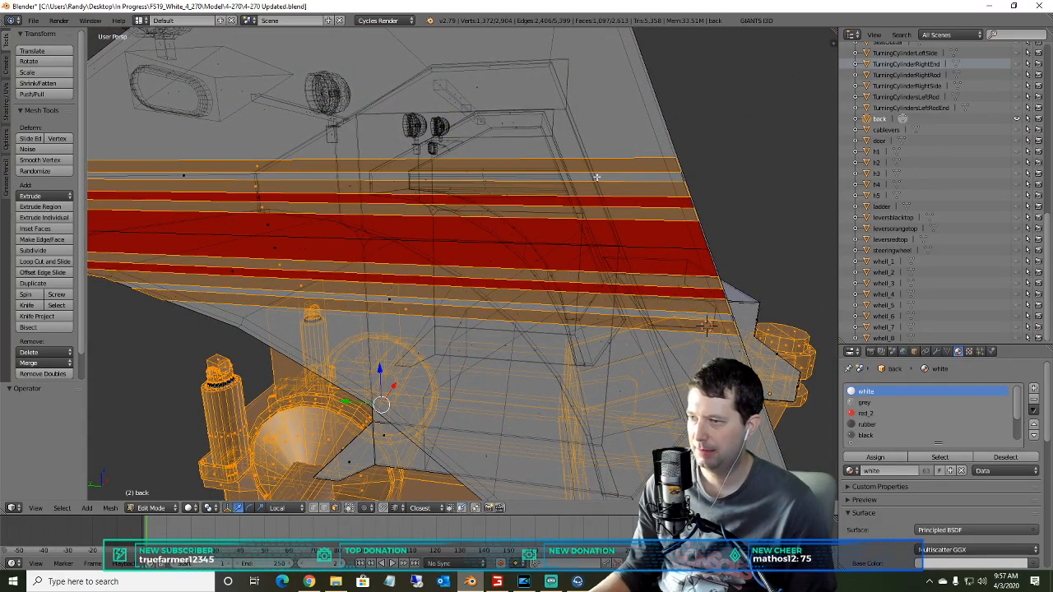
right_click(257, 167, "shift")
right_click(255, 185, "shift")
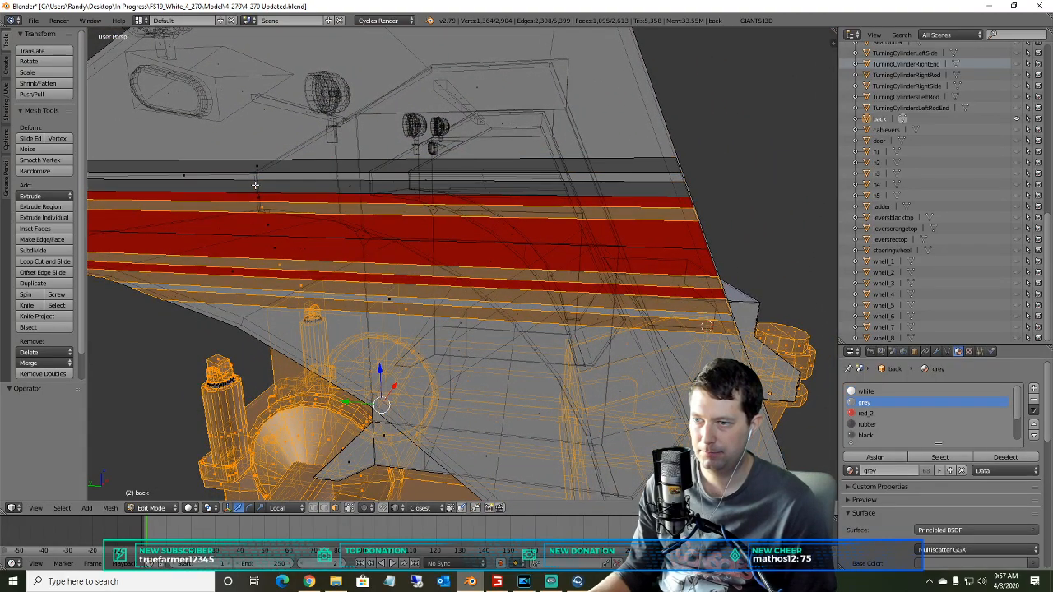
right_click(262, 207, "shift")
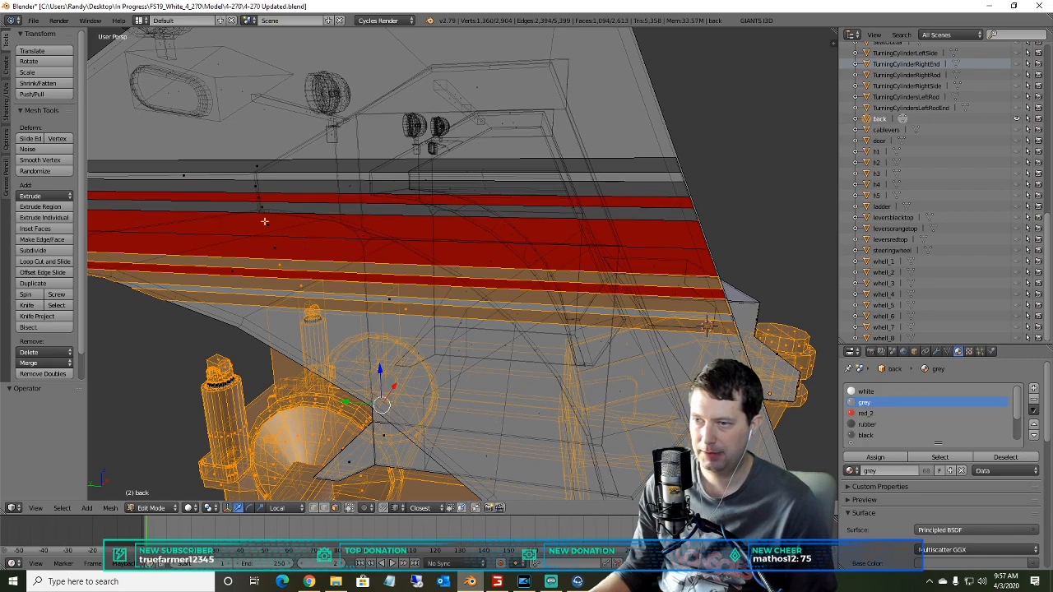
right_click(281, 263, "shift")
right_click(300, 283, "shift")
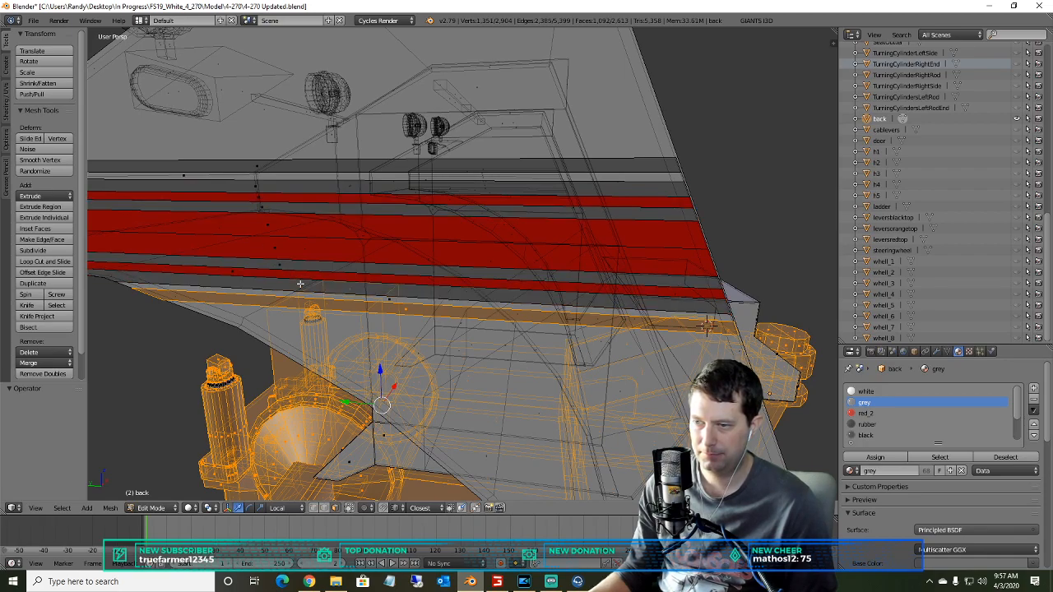
right_click(412, 312, "shift")
- Box-select the unselected ring faces near the tops of both upright rear cylinders to add them to the selection
middle_click_drag(390, 319, 531, 314)
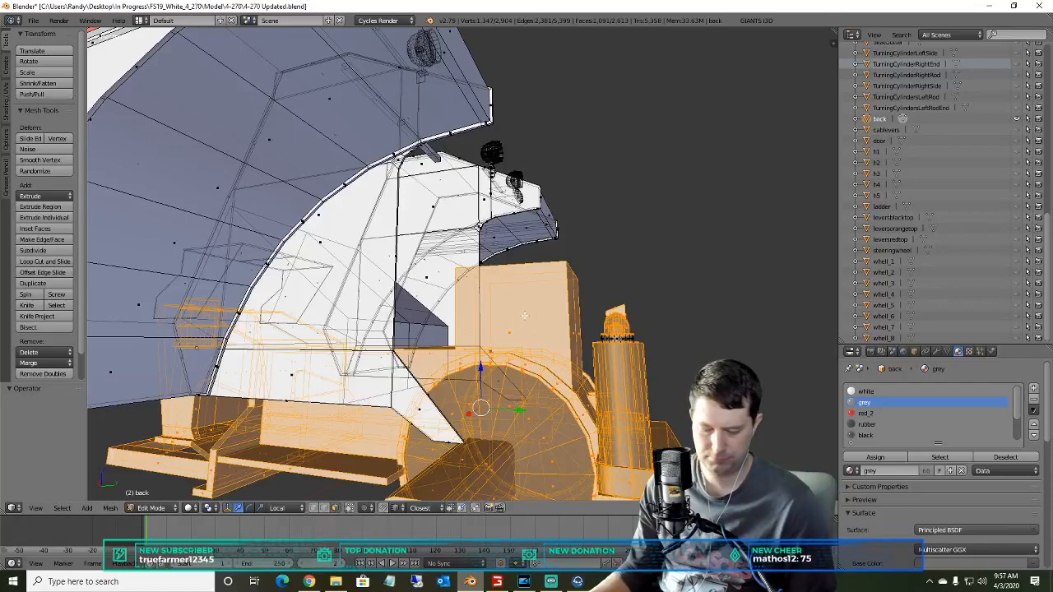
left_click_drag(708, 250, 595, 336)
key("b")
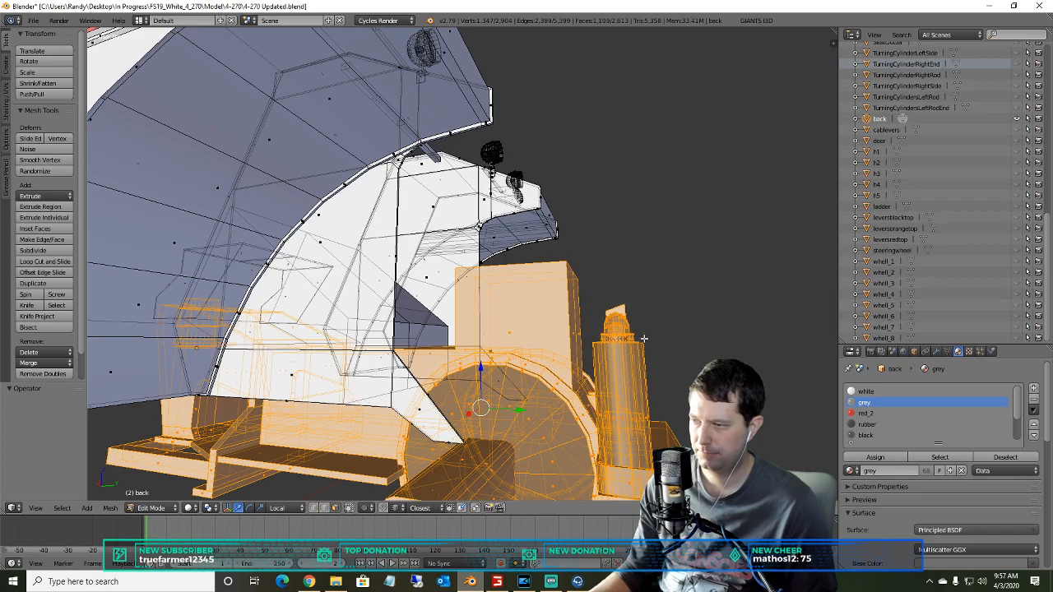
middle_click_drag(642, 325, 607, 316)
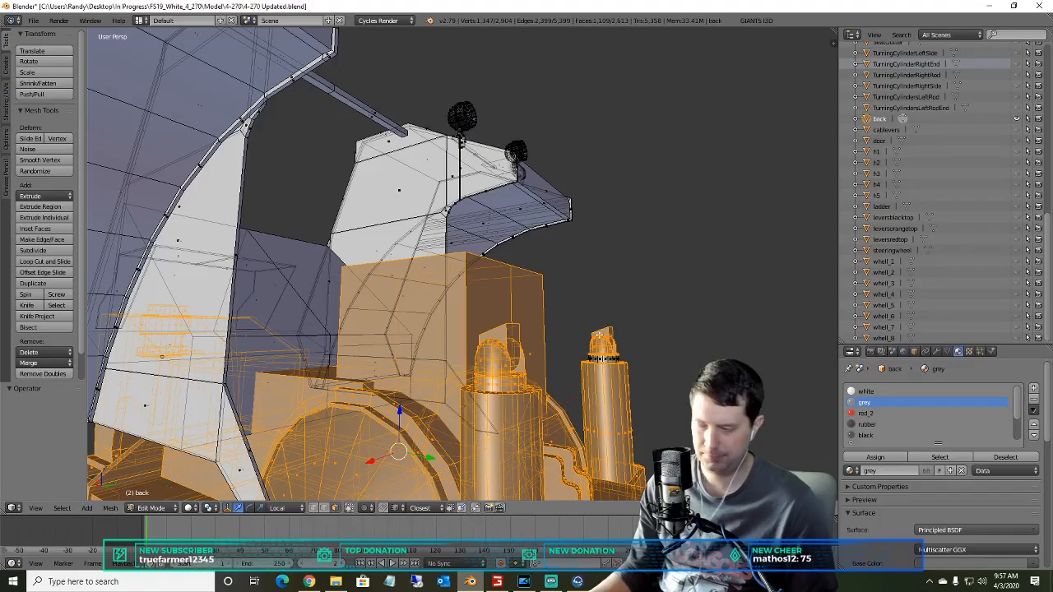
middle_click_drag(632, 369, 601, 327)
middle_click_drag(437, 347, 467, 361)
middle_click_drag(491, 320, 522, 233)
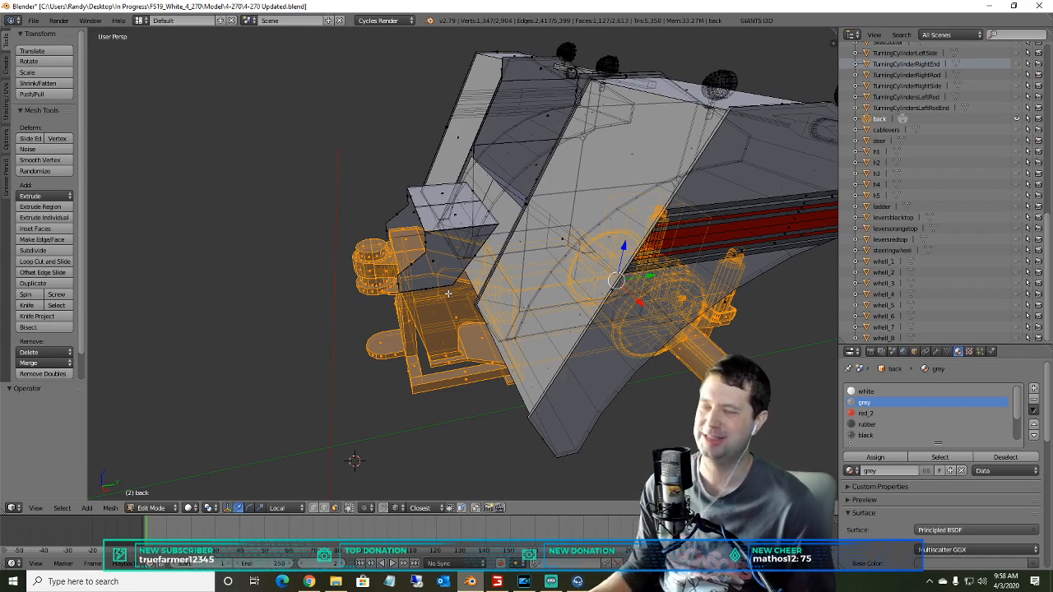
- Separate the selected axle, frame and cylinder faces from the back object into their own object
middle_click_drag(553, 256, 476, 295)
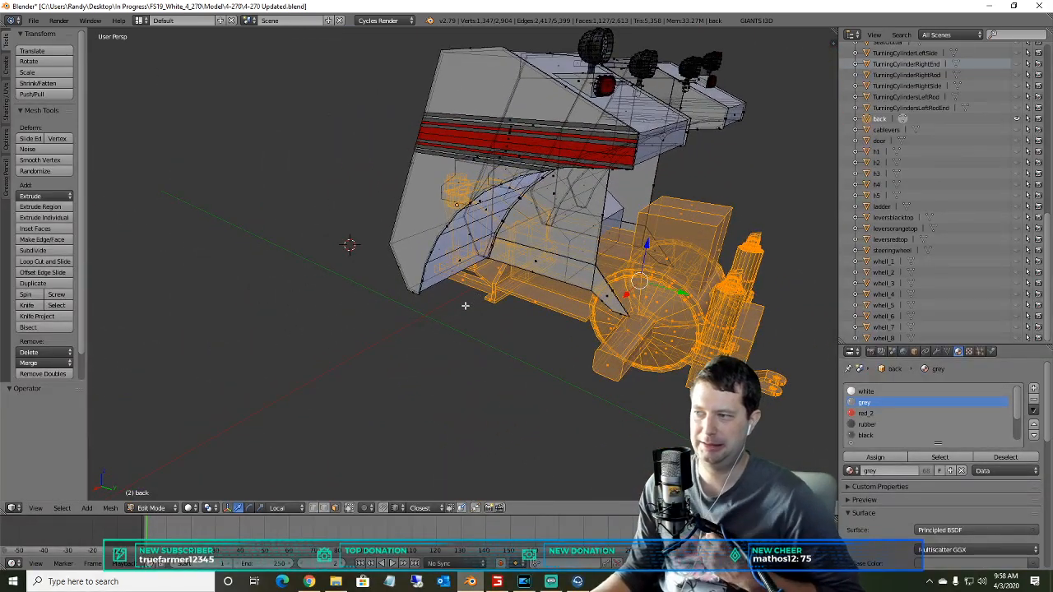
middle_click_drag(423, 315, 521, 332)
key("p")
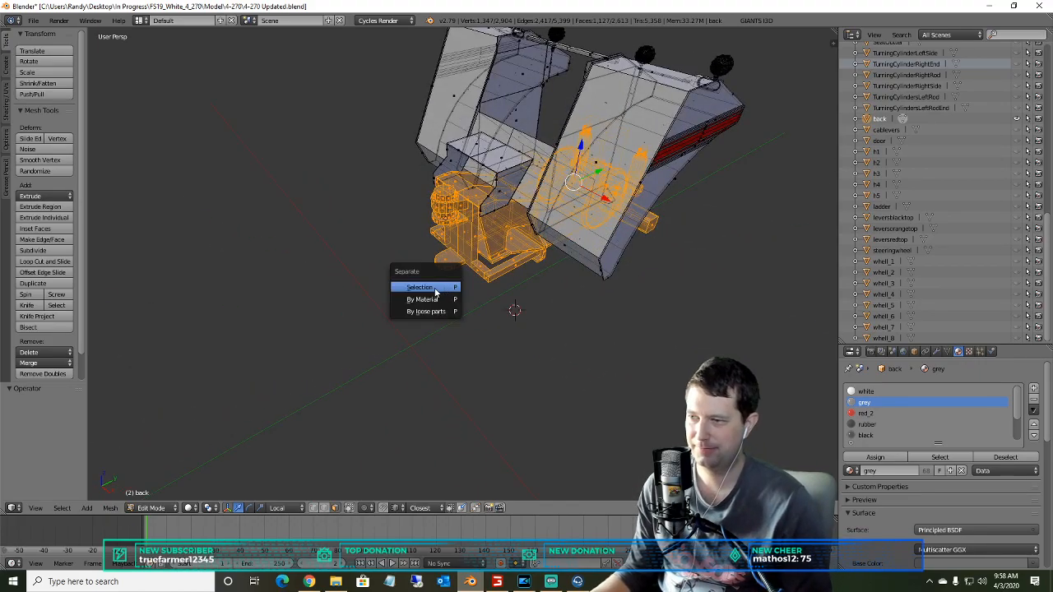
left_click(437, 283)
- Clear the selection, select one white fender face and extend the selection to all faces sharing the white material
middle_click_drag(471, 246, 435, 268)
key("a")
key("a")
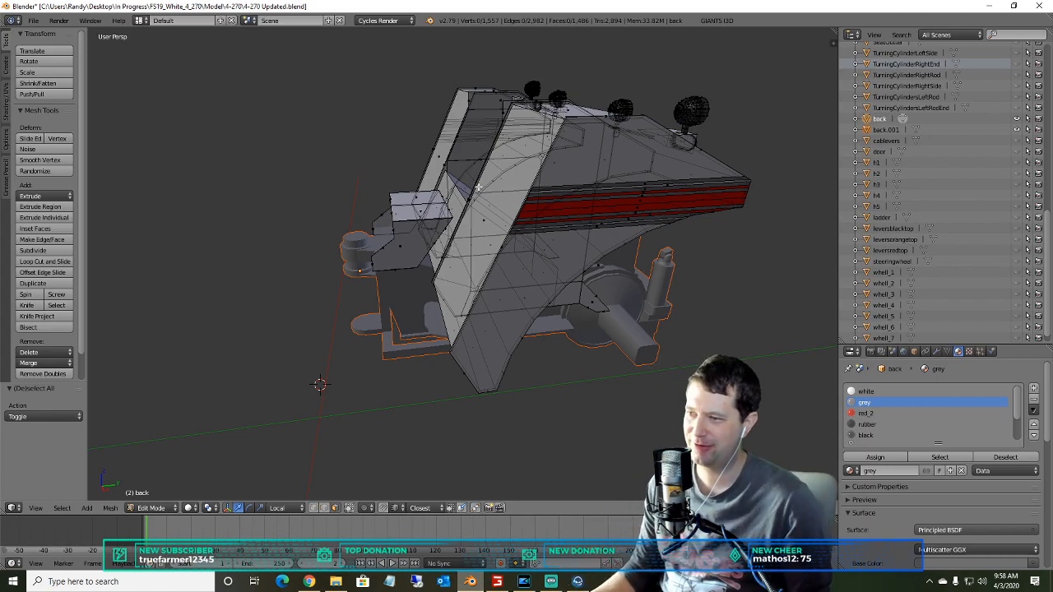
middle_click_drag(491, 233, 509, 223)
right_click(513, 222)
key("a")
middle_click_drag(541, 326, 480, 240)
right_click(567, 291)
left_click(62, 508)
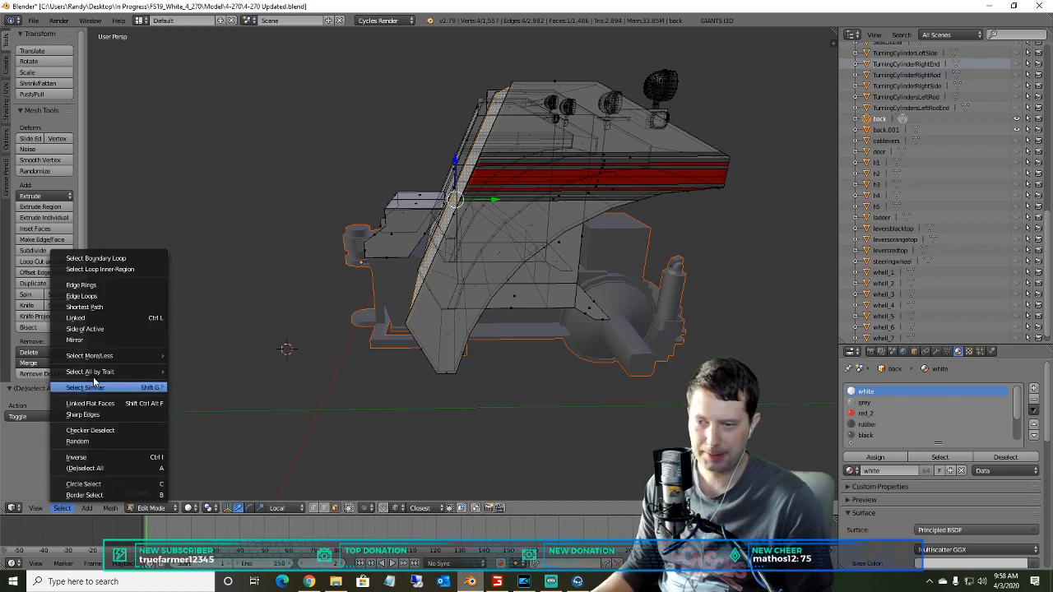
mouse_move(100, 391)
left_click(198, 386)
- Separate the selected white fender faces from the back object into their own object
middle_click_drag(441, 311, 528, 288)
key("p")
left_click(467, 301)
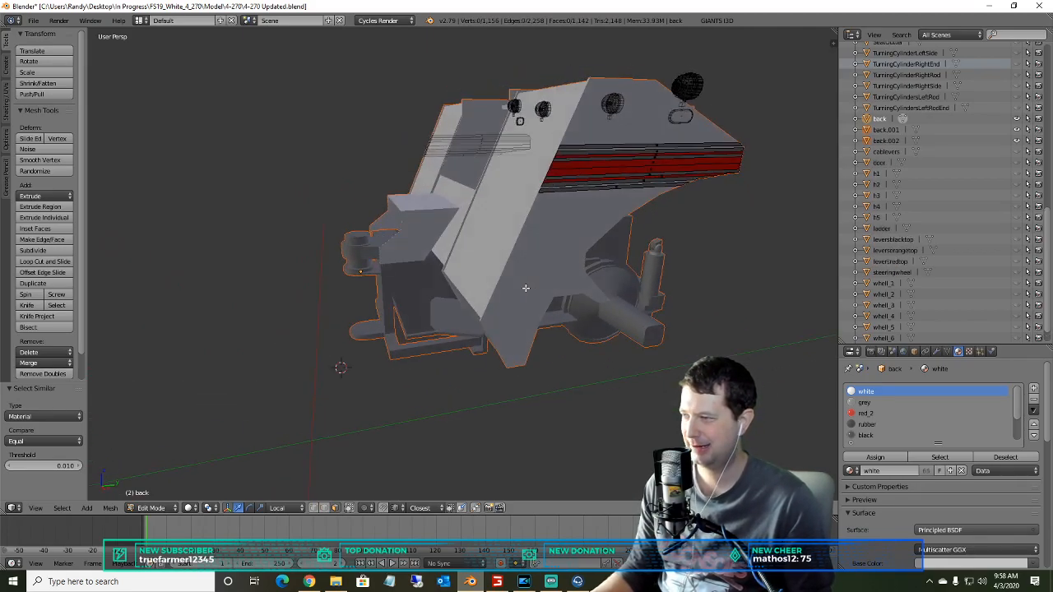
- Return to Object Mode and rename the back.001 object as BackLowerBase
key("Tab")
left_click(880, 130)
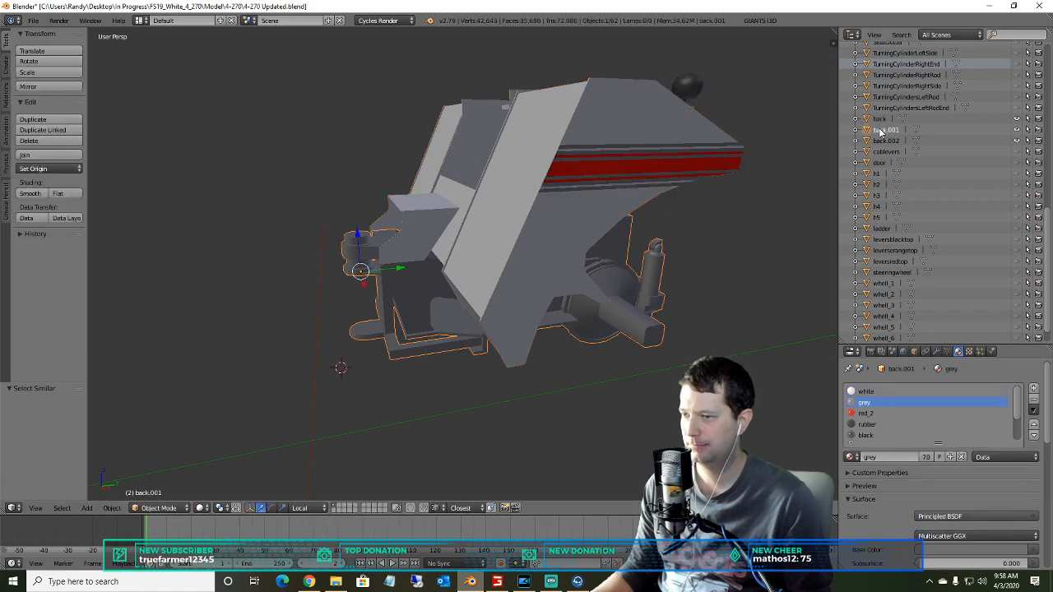
right_click(880, 132)
left_click(835, 148)
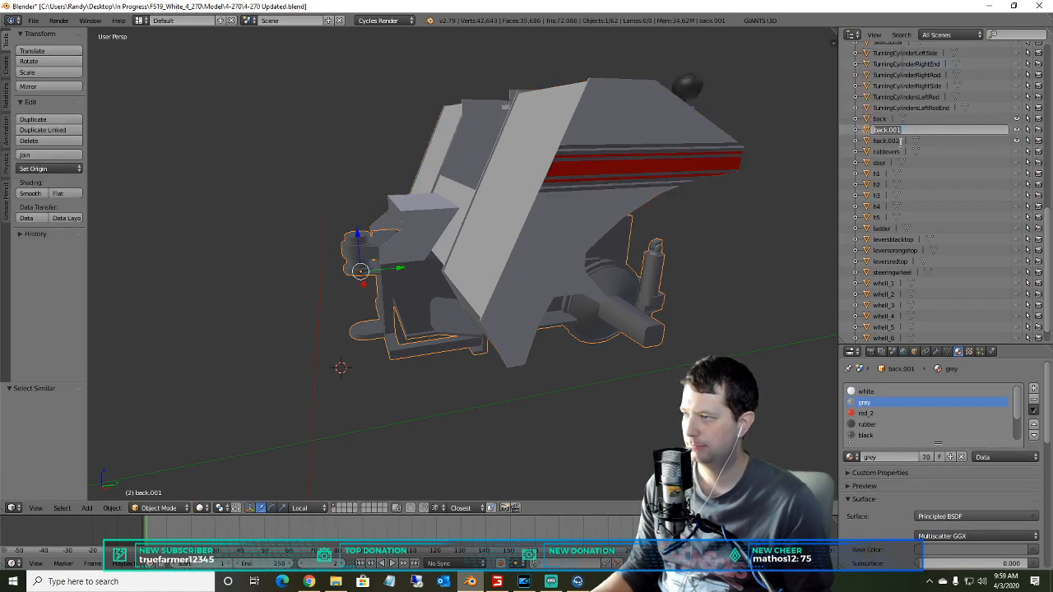
type("BackLowerBase")
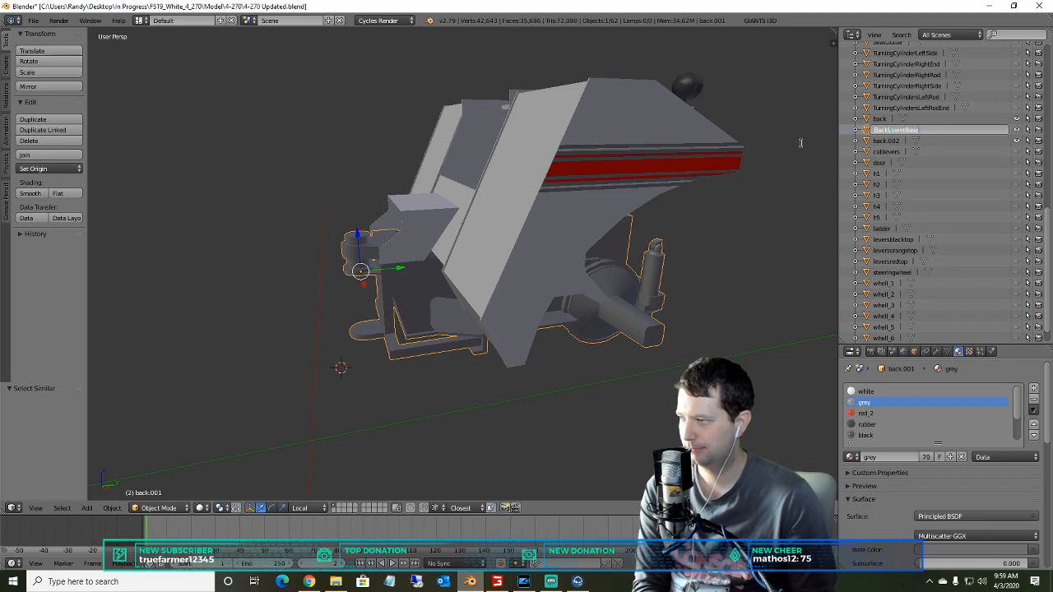
key("Return")
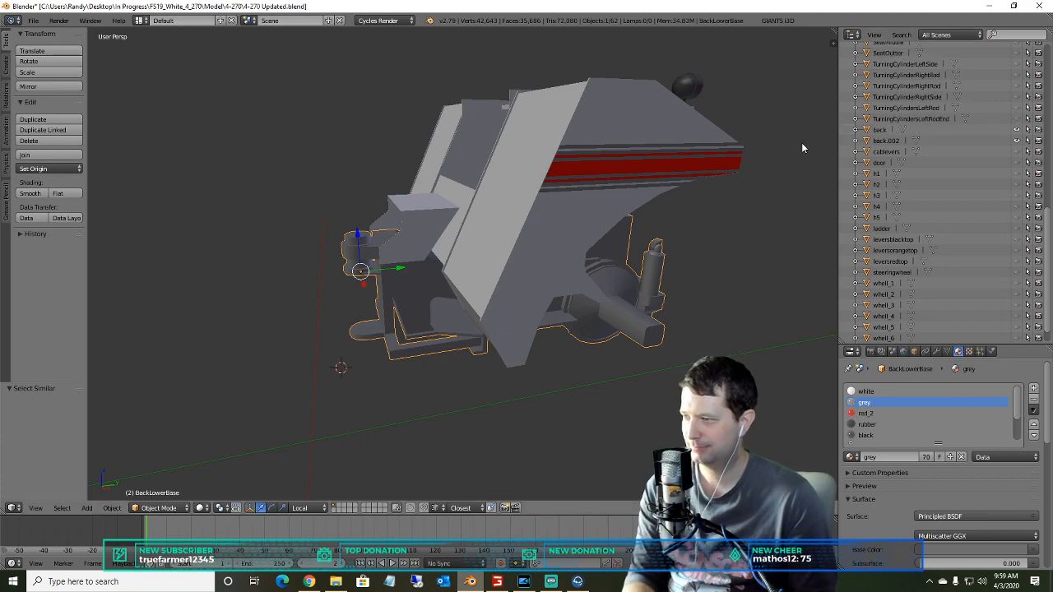
- Rename the back.002 object as BackUpper
left_click(885, 142)
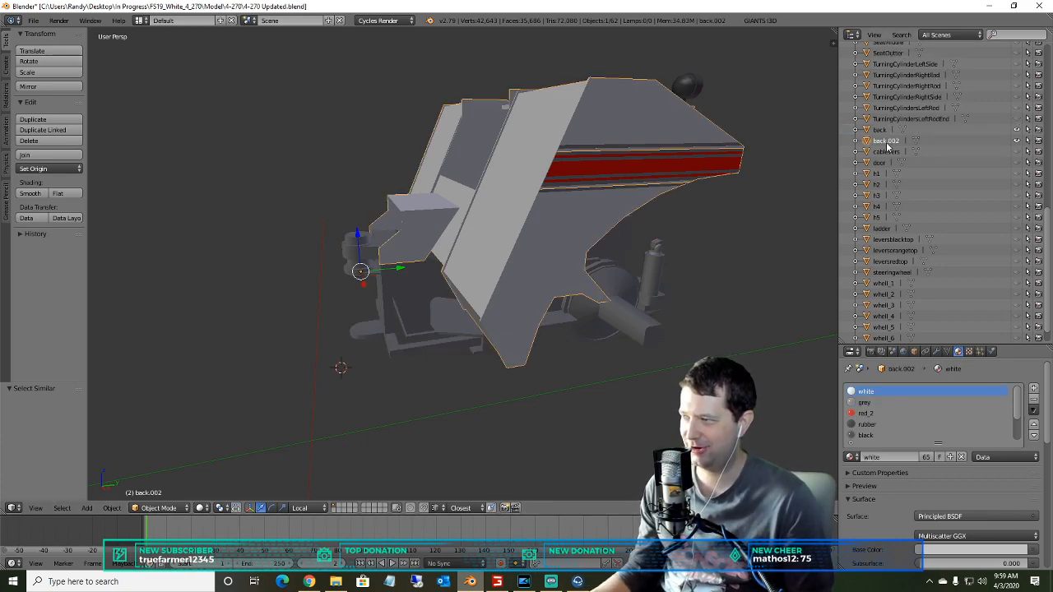
right_click(885, 148)
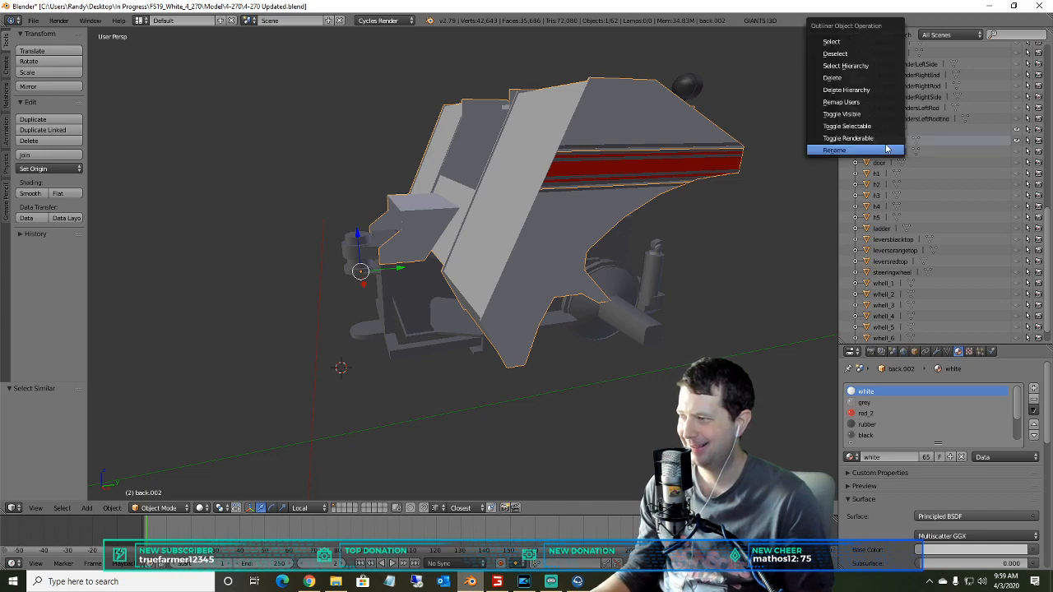
left_click(834, 149)
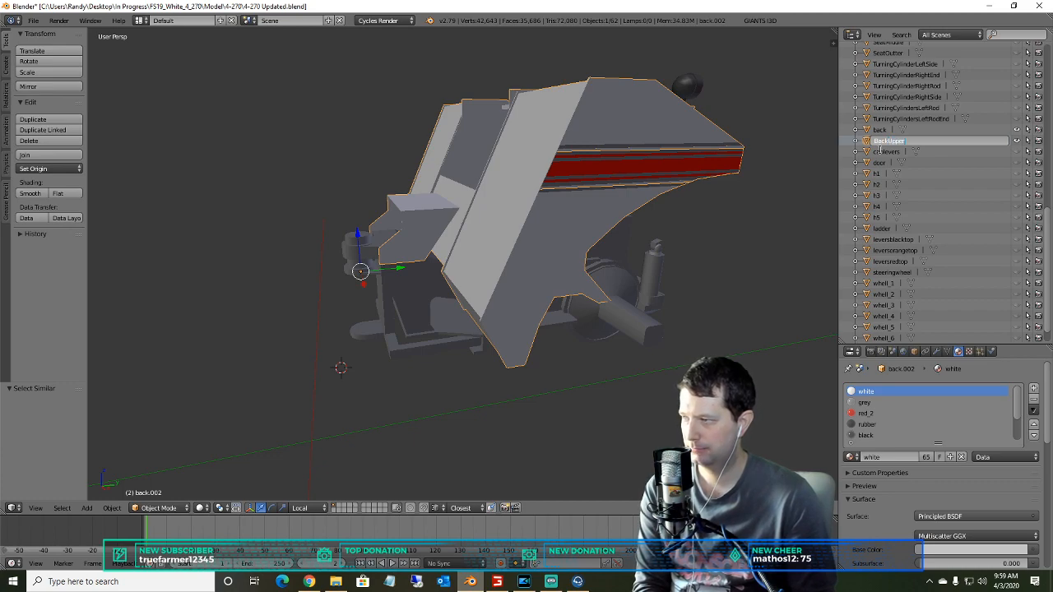
type("BackUpper")
key("Return")
- Select the remaining back object with the stripes and lights and enter Edit Mode on it
left_click(876, 143)
middle_click_drag(579, 227, 428, 274)
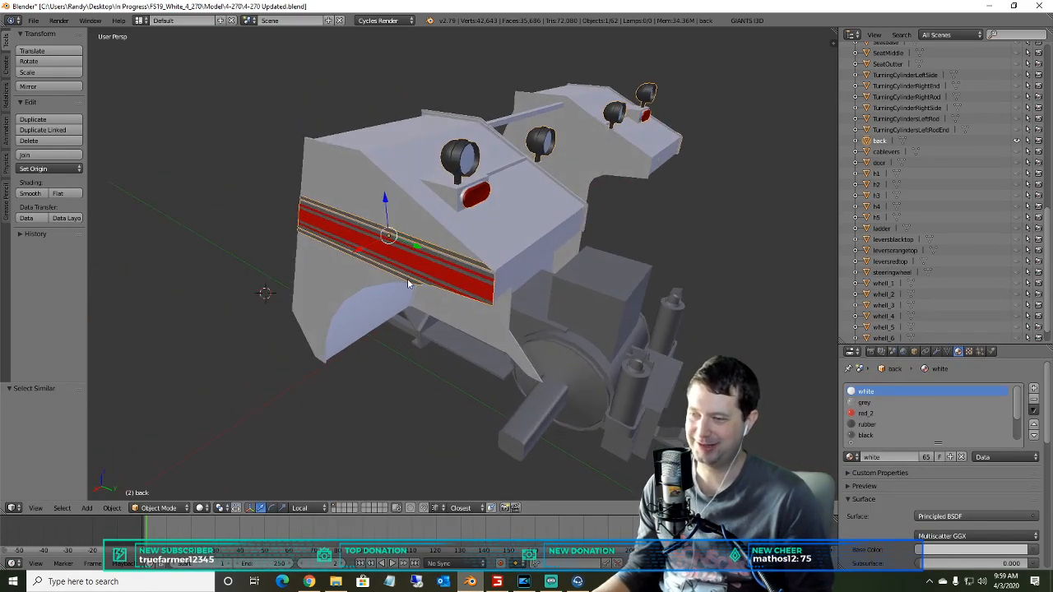
left_click(159, 507)
left_click(156, 487)
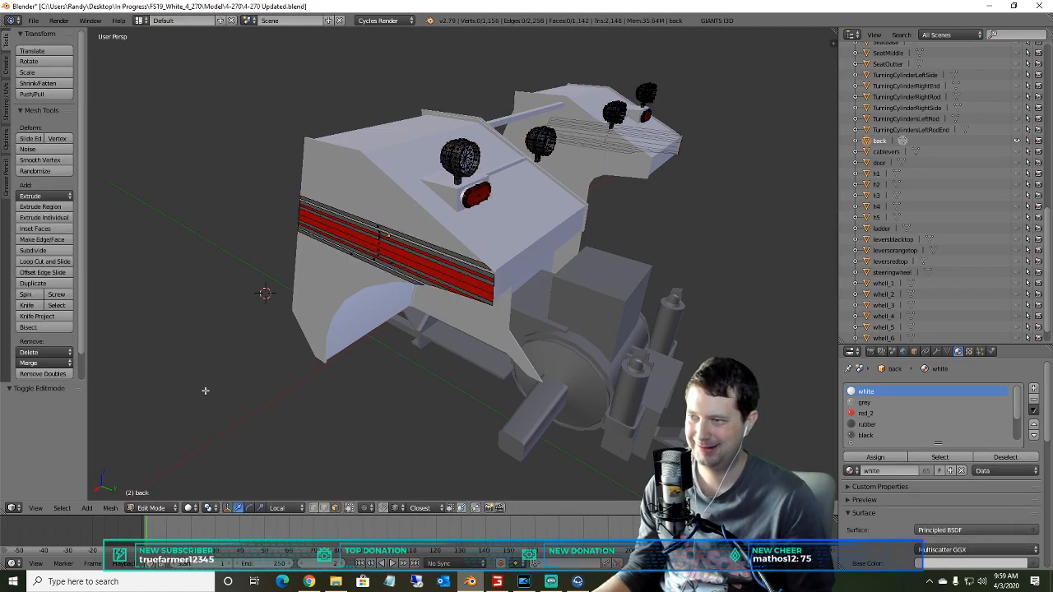
- Select a red stripe face on the fender and extend the selection to all faces sharing the red material
middle_click_drag(324, 270, 370, 259)
scroll(606, 198, "up", 3)
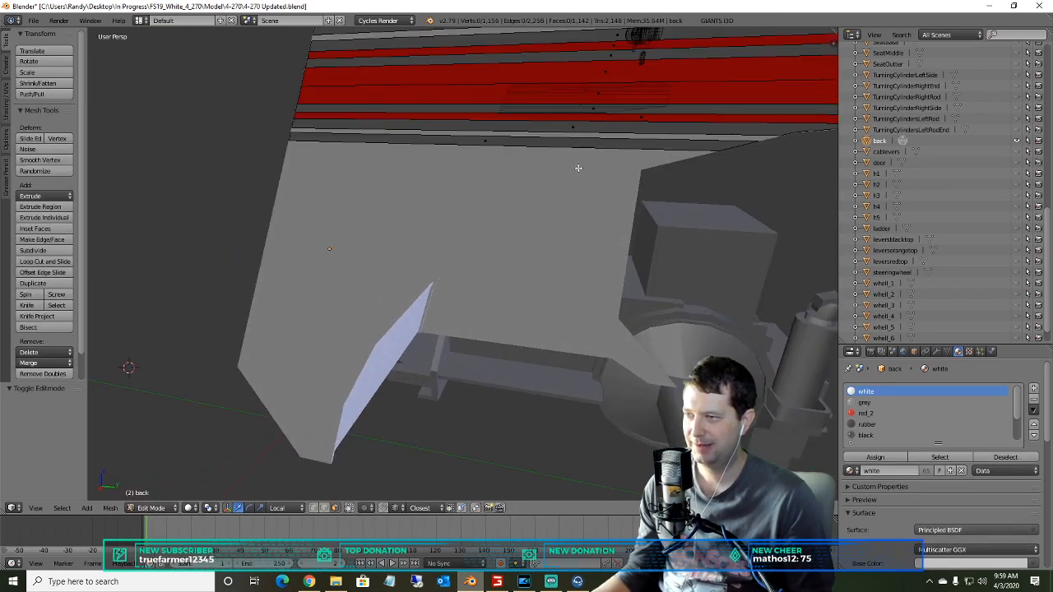
middle_click_drag(579, 168, 534, 226, "shift")
right_click(451, 277)
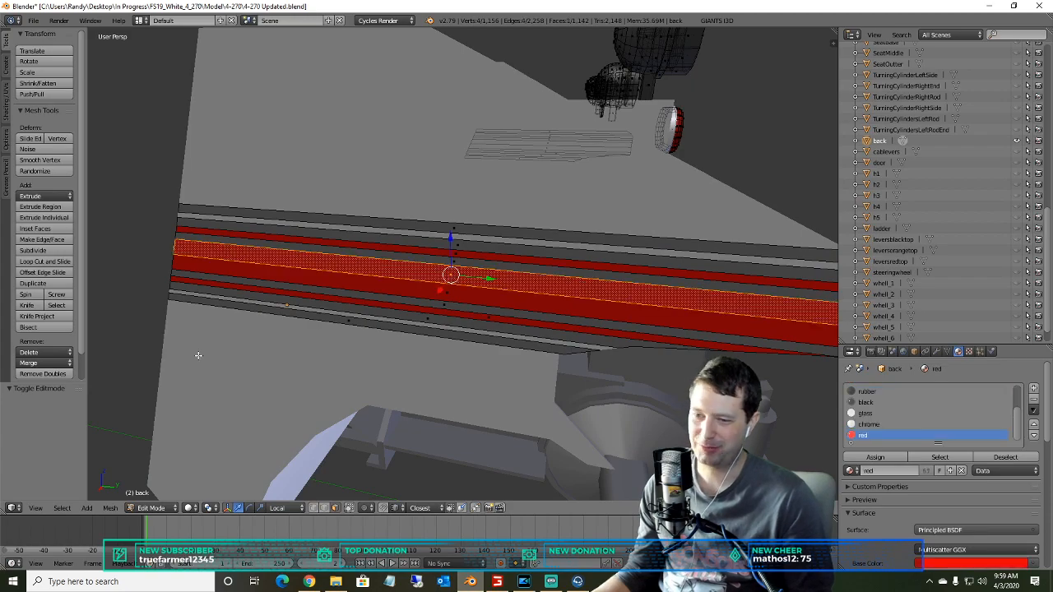
left_click(63, 507)
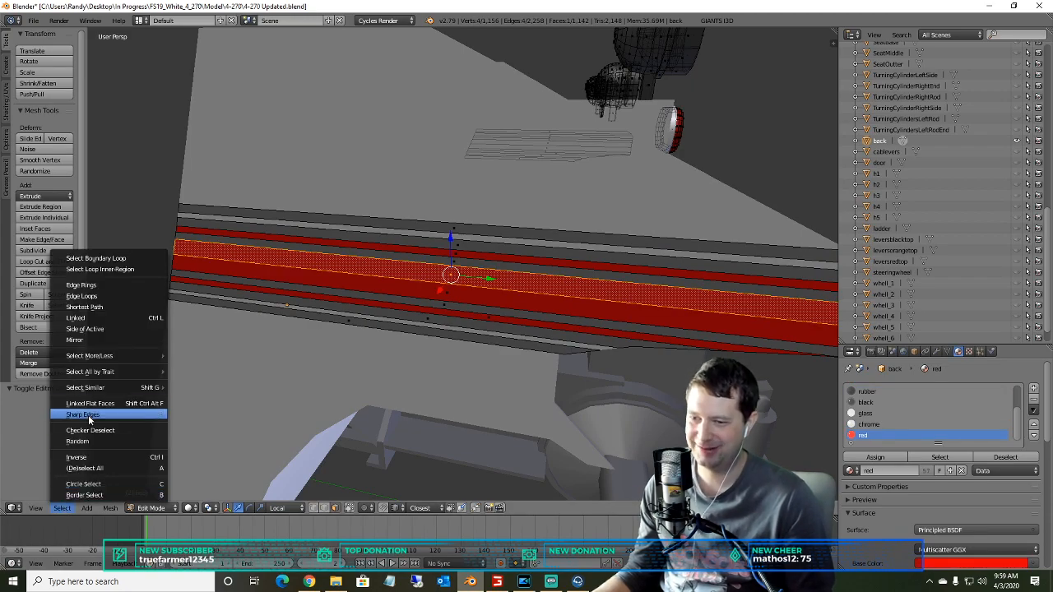
mouse_move(91, 388)
left_click(228, 385)
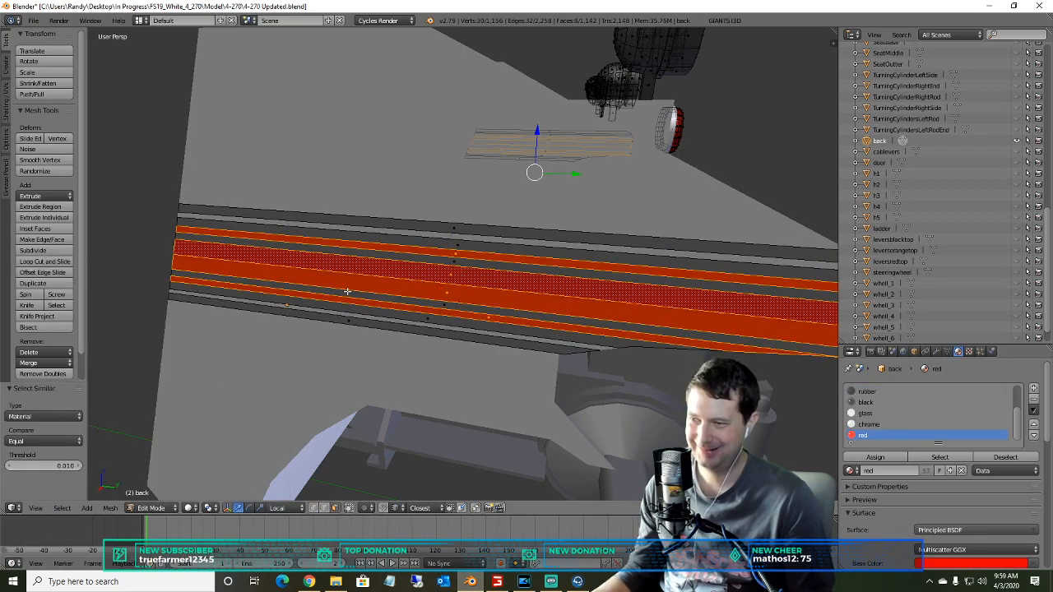
- Separate the selected red stripe faces from the back object into their own object
scroll(347, 292, "down", 6)
middle_click_drag(347, 291, 329, 263)
key("p")
left_click(459, 256)
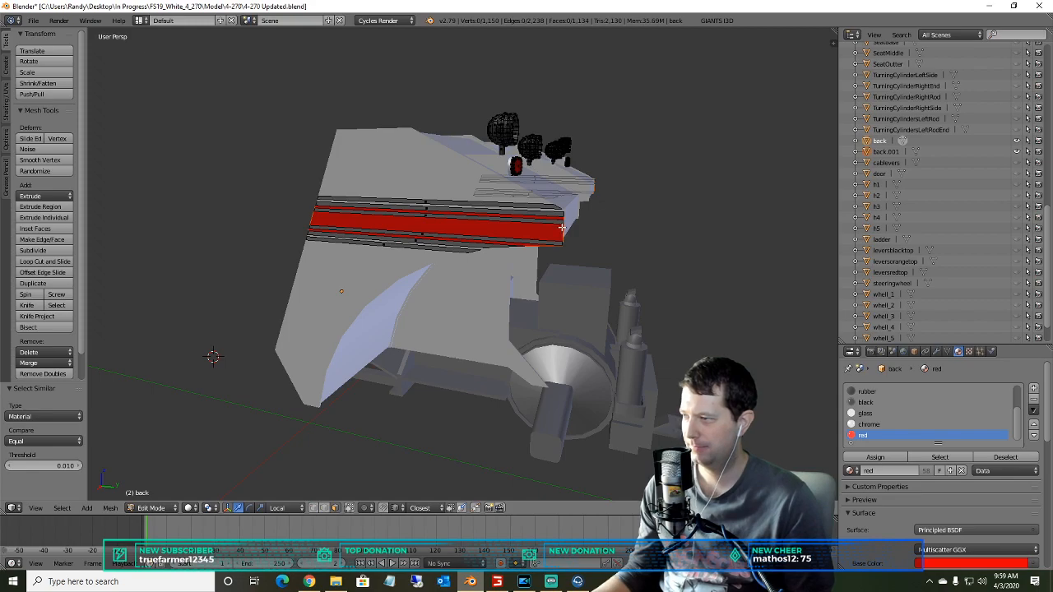
- Separate the fender's stripe faces that share the grey material from the back object into their own object
scroll(399, 251, "up", 5)
scroll(398, 244, "down", 1)
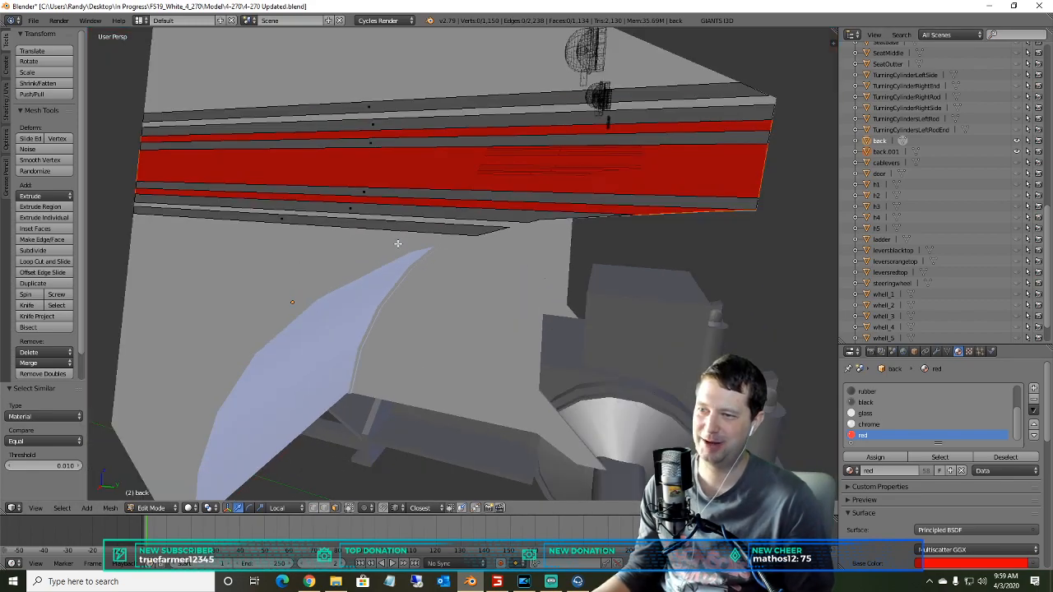
scroll(381, 226, "down", 2)
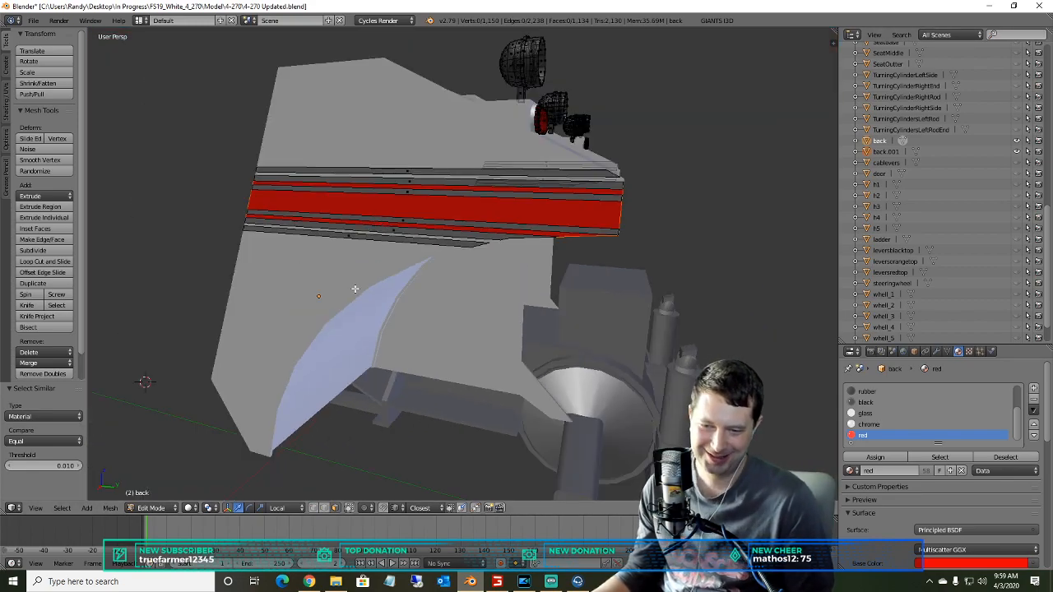
right_click(407, 173)
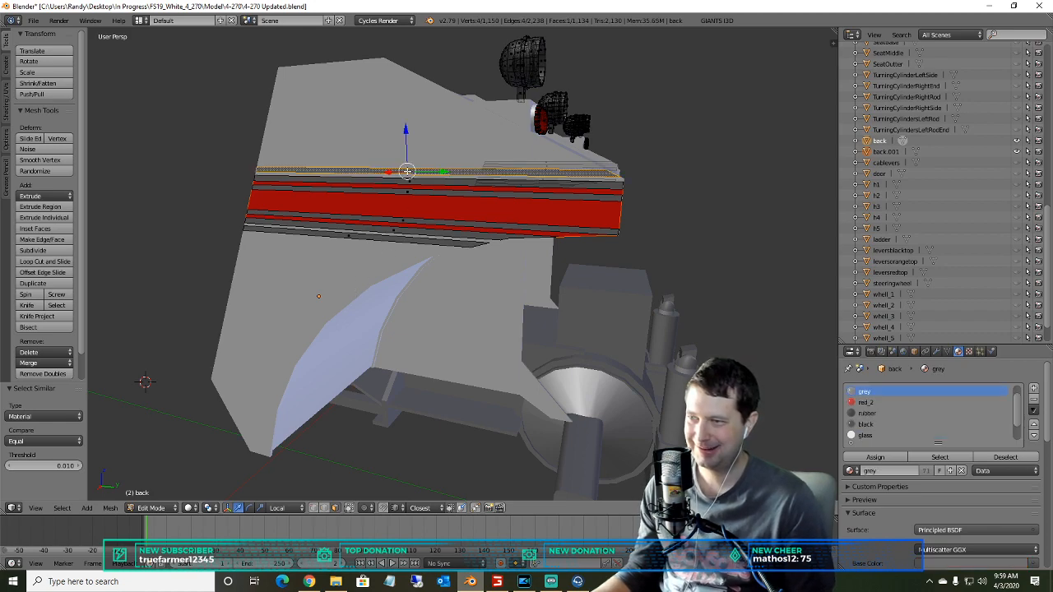
left_click(62, 507)
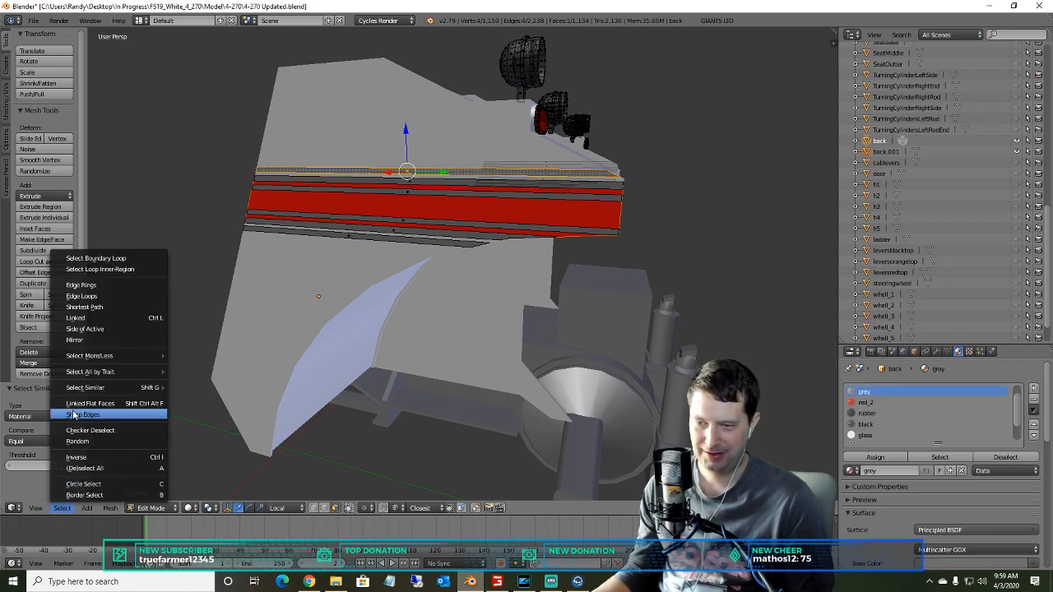
mouse_move(93, 386)
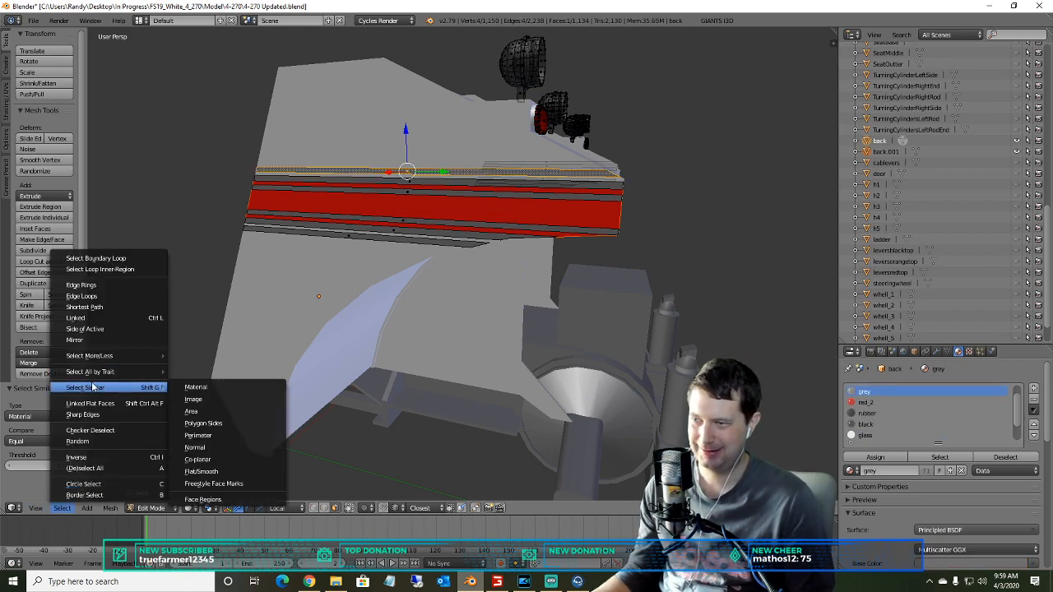
left_click(196, 387)
middle_click_drag(407, 271, 209, 280)
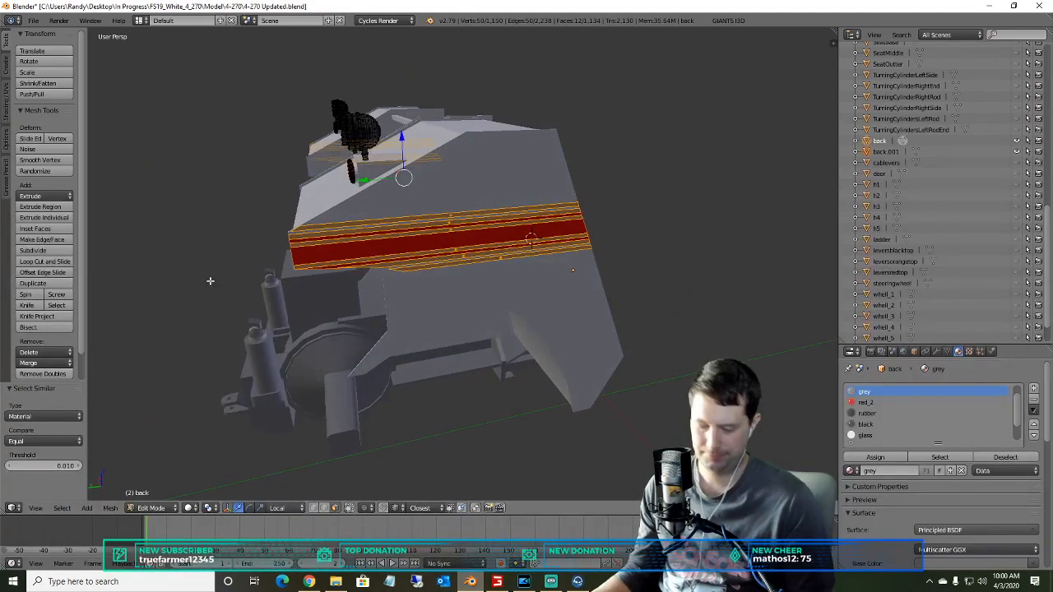
key("p")
left_click(181, 282)
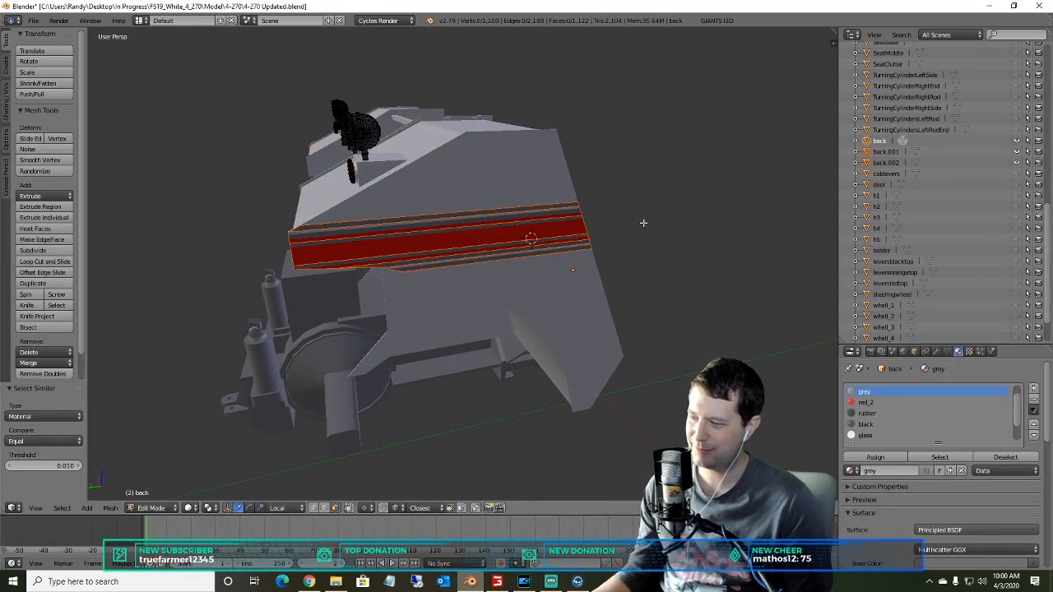
- Rename the back.001 object with the red stripes as BackRedStripe
left_click(886, 151)
right_click(884, 153)
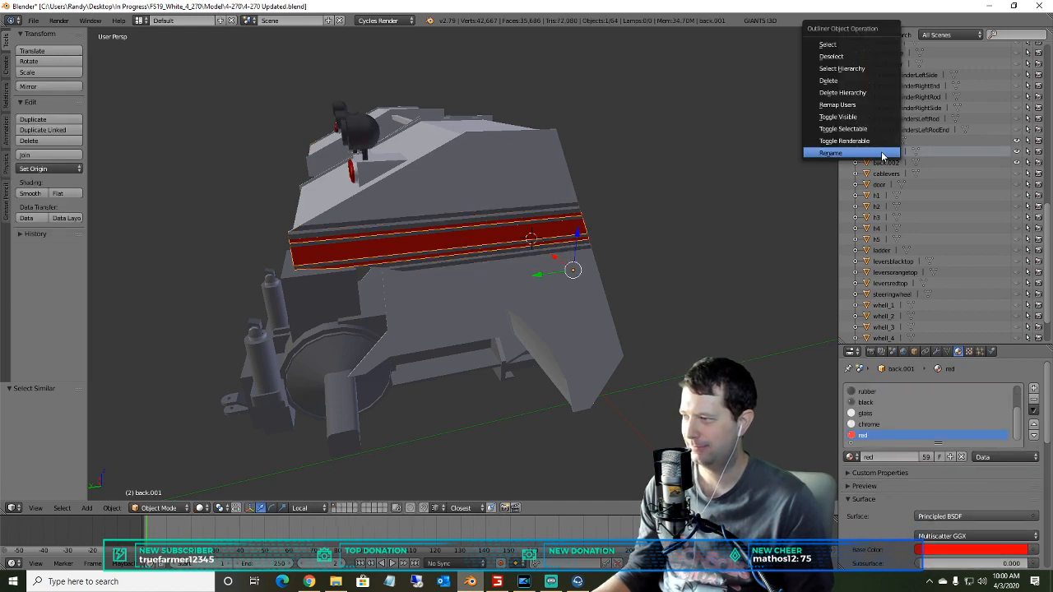
left_click(884, 152)
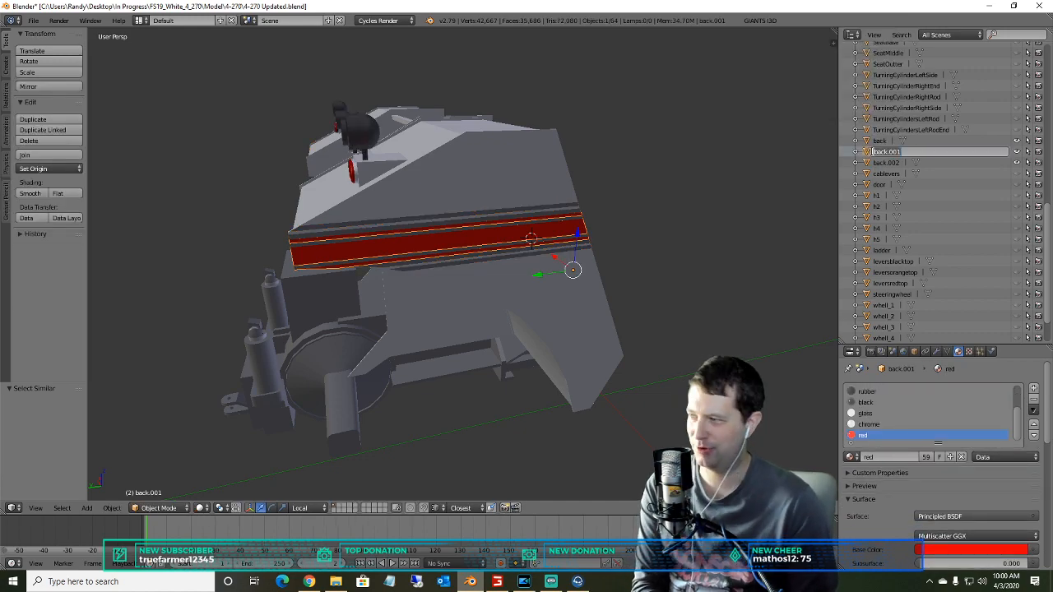
key("BackSpace")
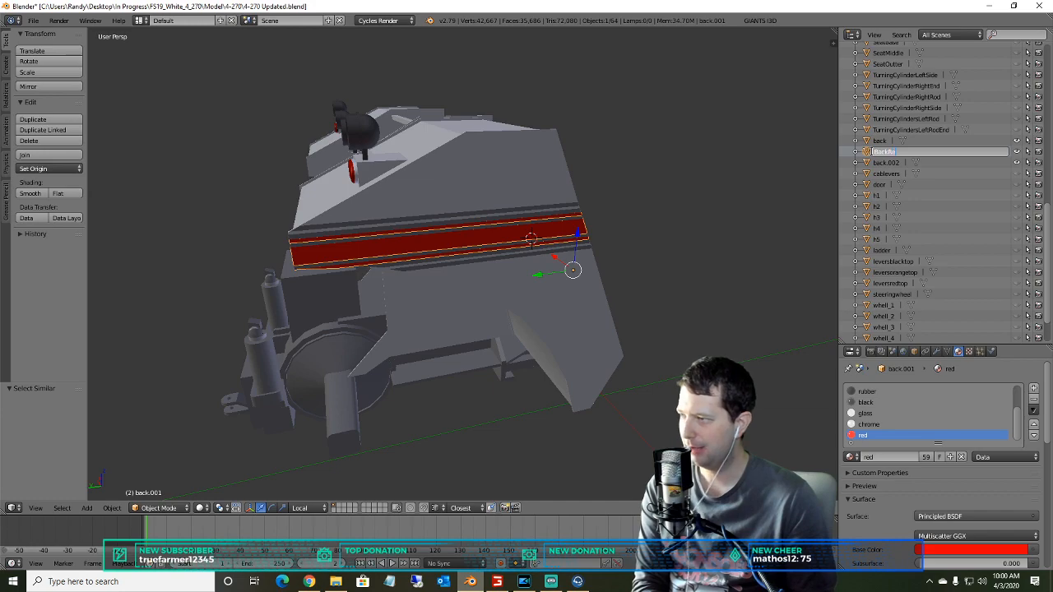
key("Return")
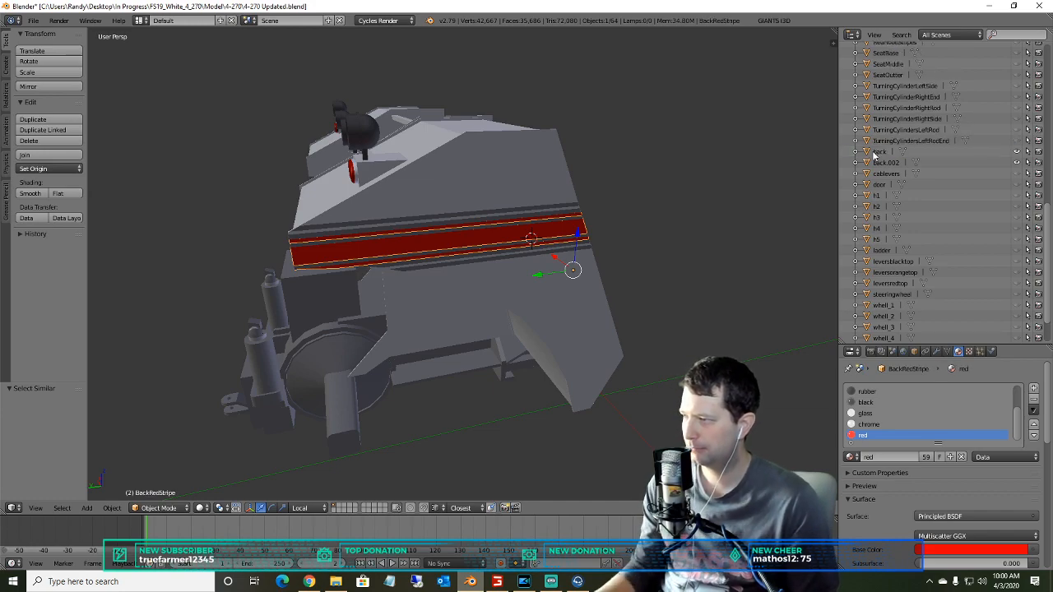
- Rename the back.002 object with the grey stripes as BackDGGreyStripe
left_click(888, 163)
right_click(892, 169)
left_click(890, 163)
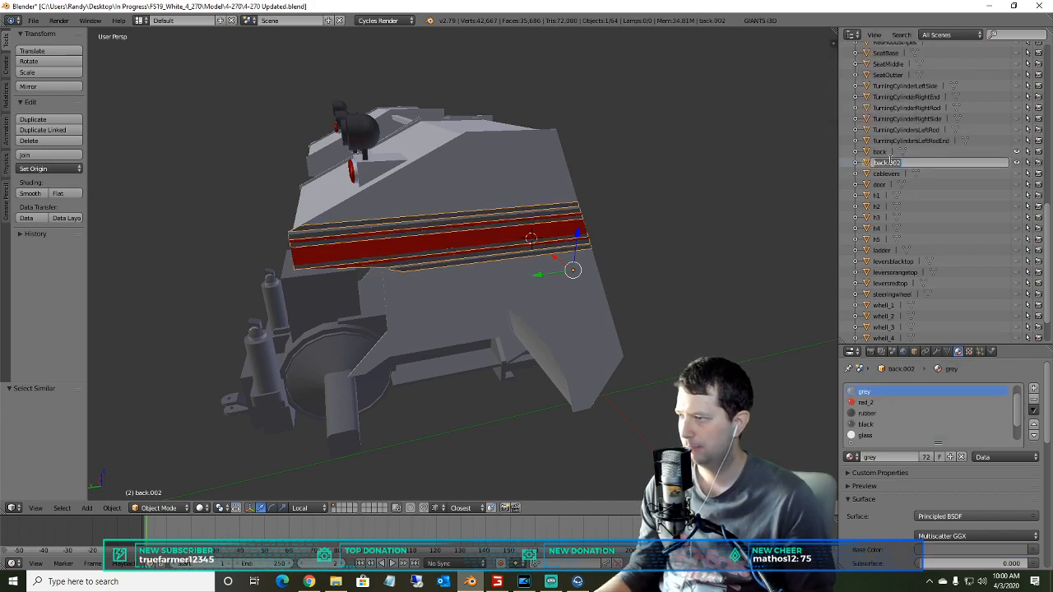
type("Bac")
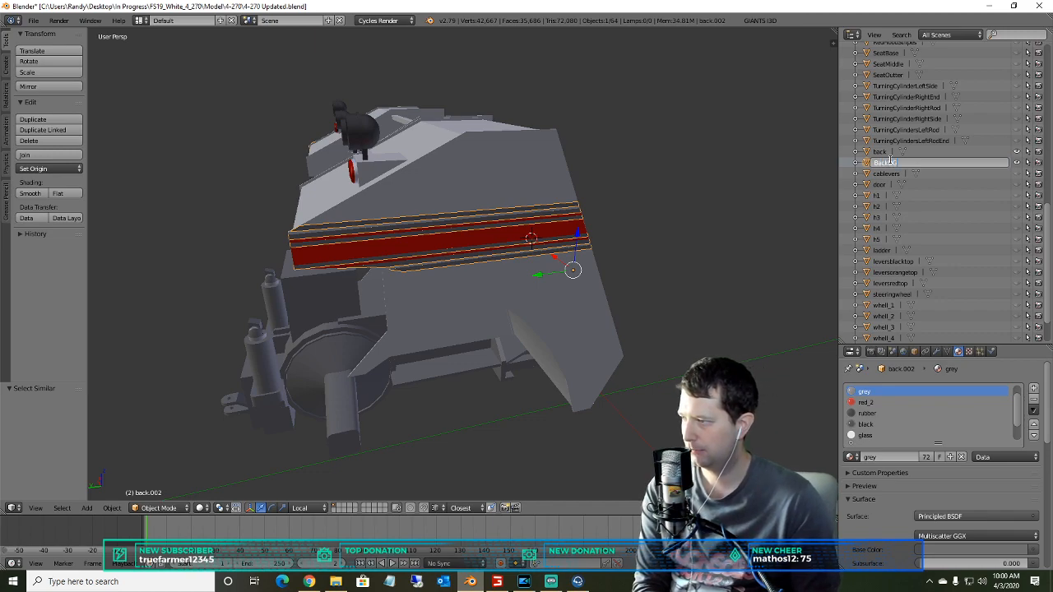
type("kDGGreyStripe")
key("Return")
middle_click_drag(535, 227, 573, 211)
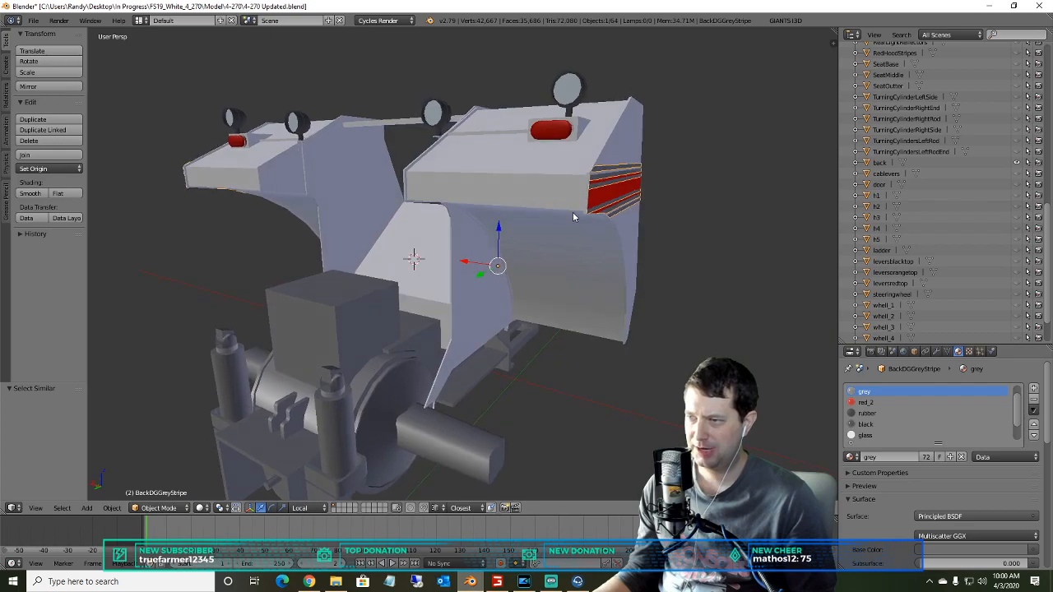
key("a")
middle_click_drag(526, 239, 346, 224)
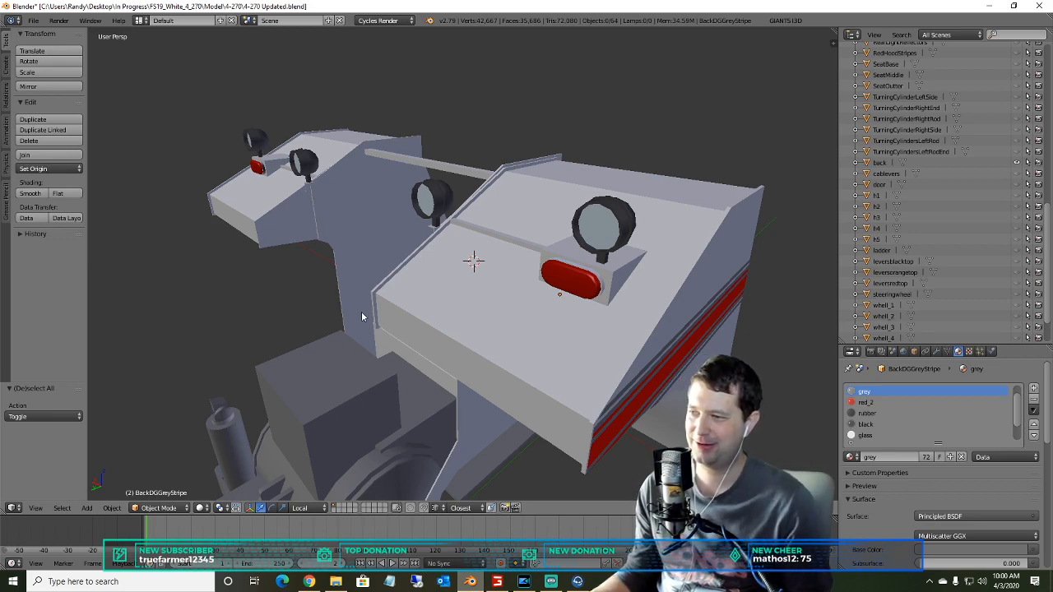
mouse_move(359, 308)
middle_mouse_down()
mouse_move(390, 304)
mouse_move(324, 306)
mouse_move(360, 312)
middle_mouse_up()
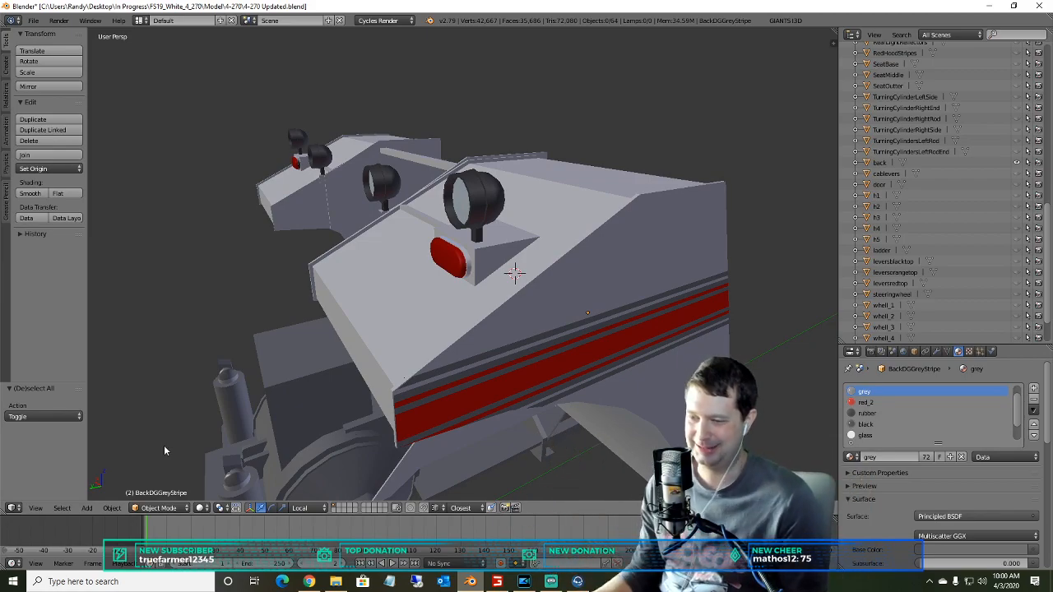
left_click(158, 508)
left_click(152, 477)
middle_click_drag(285, 337, 353, 333)
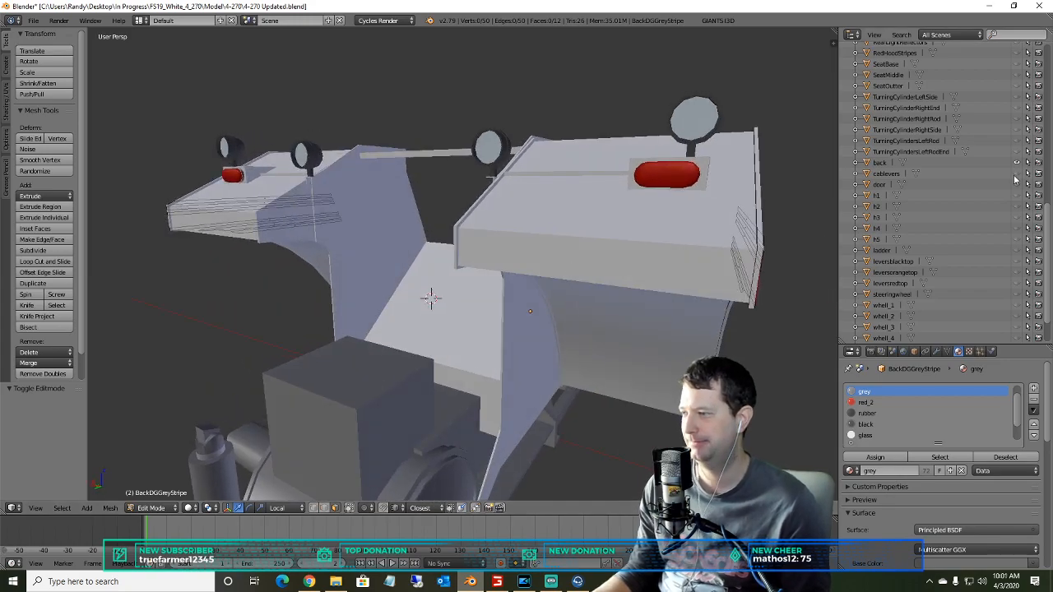
scroll(904, 240, "down", 1)
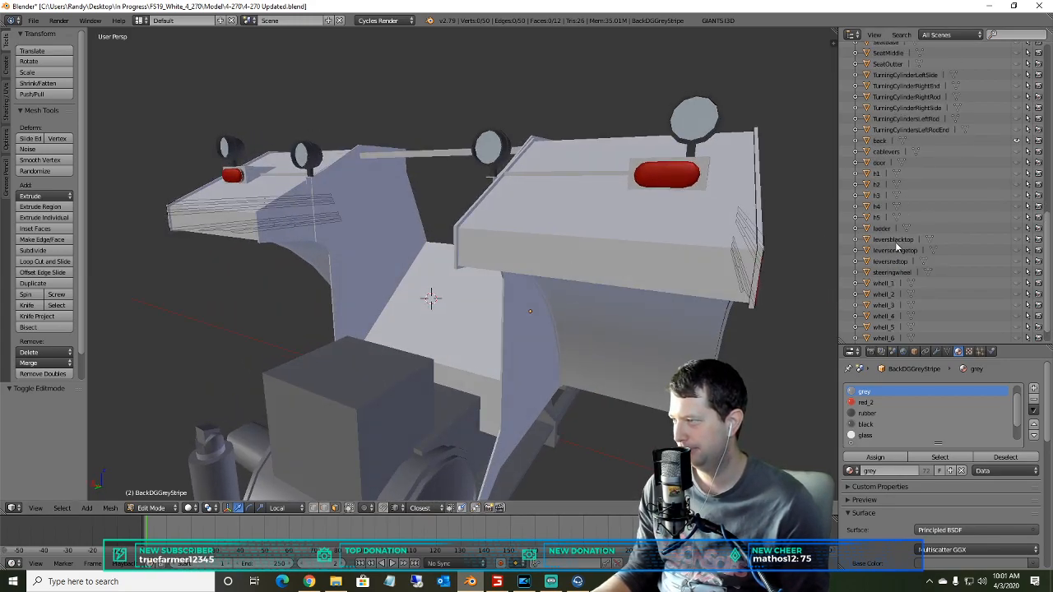
- Select the remaining back object with the lights and enter Edit Mode on it
left_click(888, 139)
middle_click_drag(575, 247, 651, 249)
left_click(157, 508)
left_click(151, 485)
scroll(474, 225, "up", 2)
middle_click_drag(474, 225, 570, 261)
- Separate all brake light faces that share the red_2 material from the back object into their own object
right_click(679, 300)
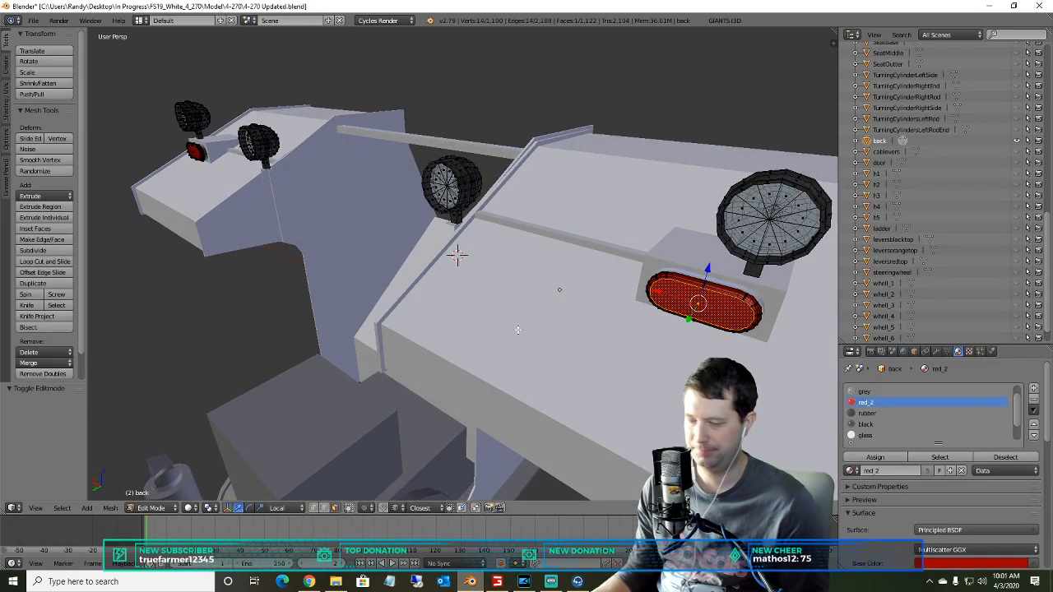
left_click(59, 507)
mouse_move(95, 388)
left_click(207, 383)
middle_click_drag(289, 273, 290, 241)
key("p")
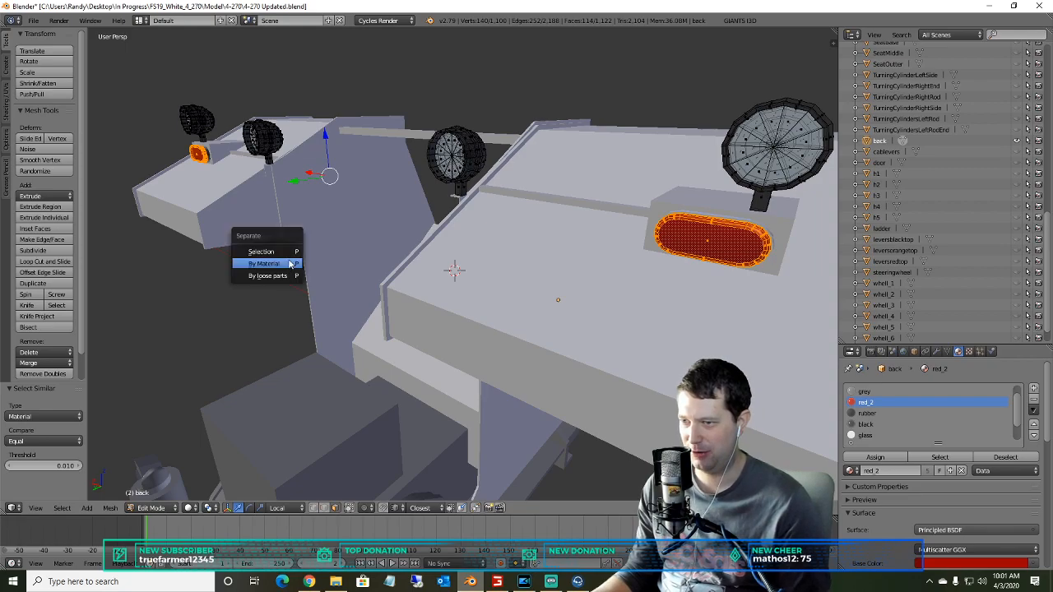
left_click(292, 255)
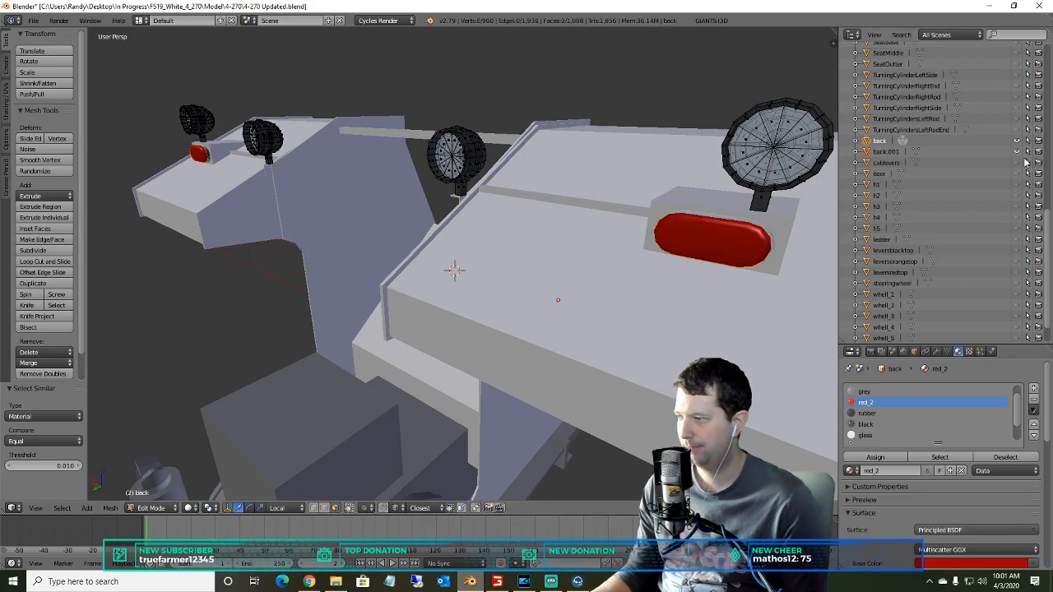
- Rename the new back.001 object with the brake lights as BackBrakeLights
left_click(876, 155)
right_click(877, 154)
left_click(868, 153)
type("BackBrake")
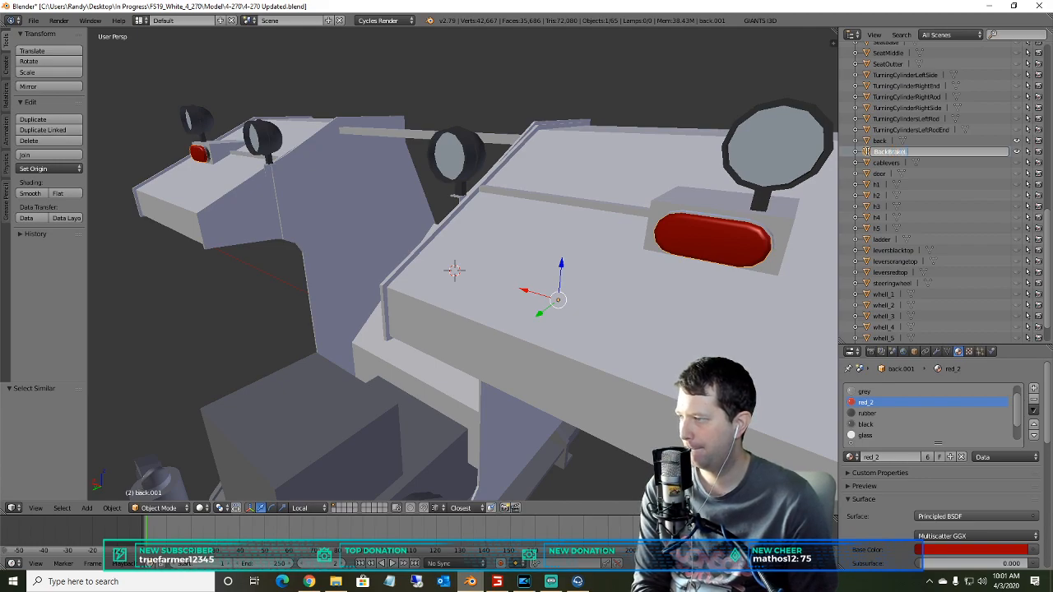
type("Lights")
key("Return")
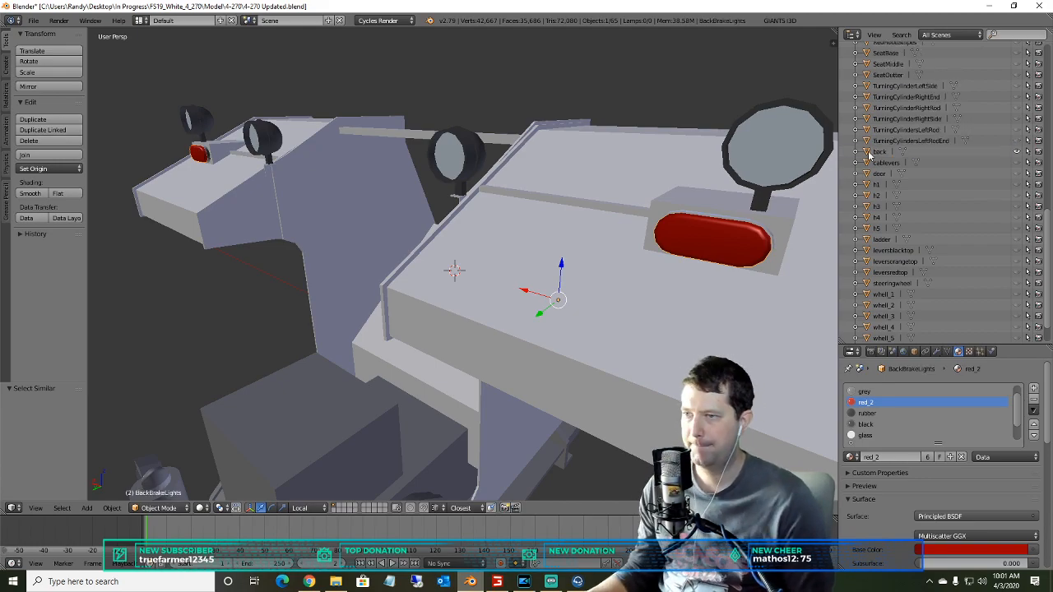
- Enter Edit Mode on the remaining back object and select its entire mesh to check what it contains
middle_click_drag(587, 228, 312, 205)
left_click(883, 154)
scroll(408, 173, "down", 6)
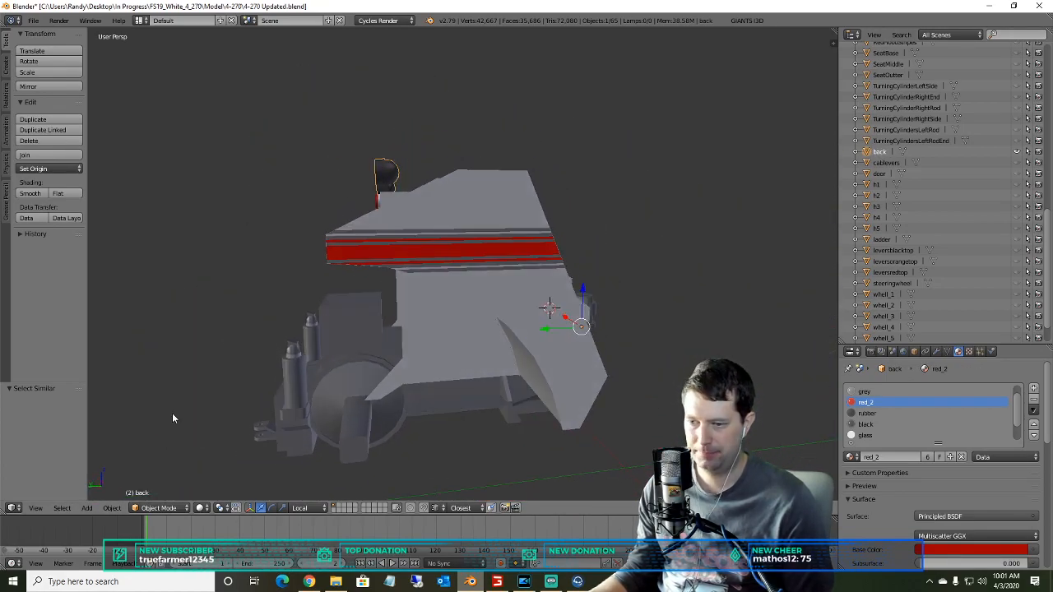
left_click(158, 507)
left_click(158, 483)
middle_click_drag(344, 266, 387, 265)
key("a")
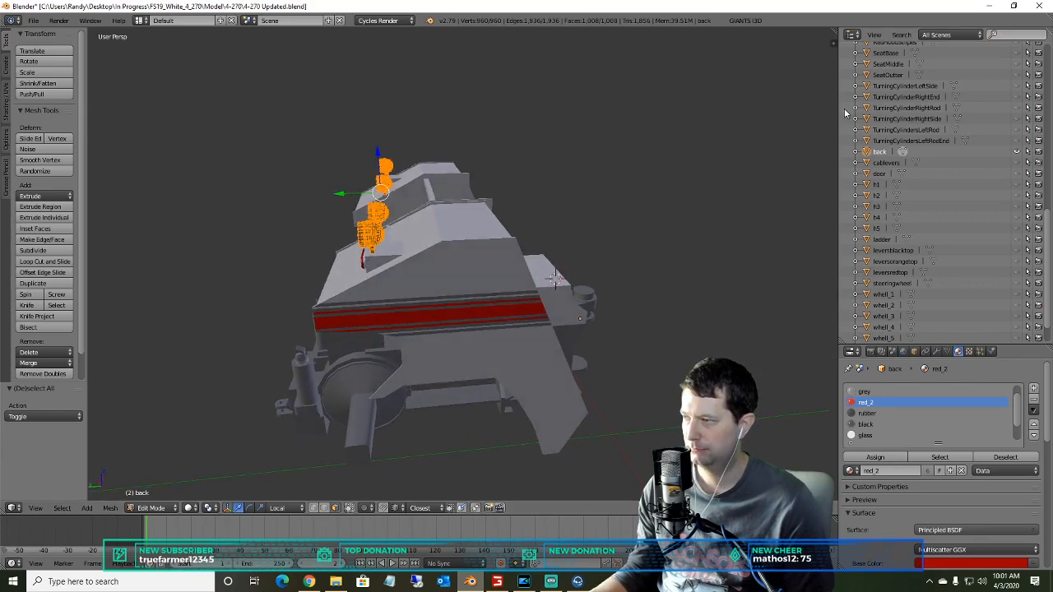
- Rename the remaining back object as BackRearLights
right_click(877, 156)
left_click(879, 153)
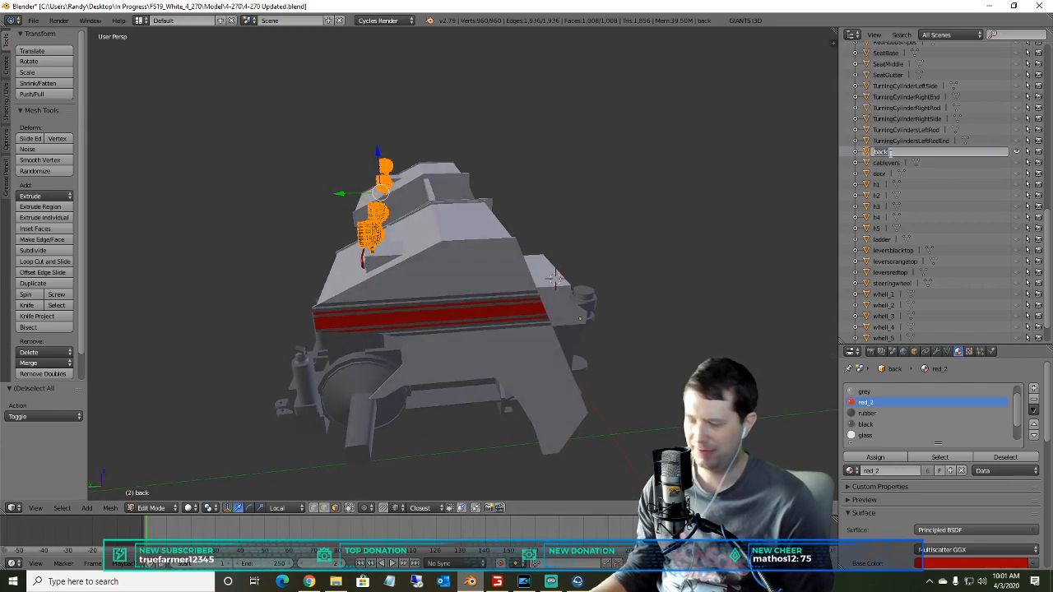
type("Back")
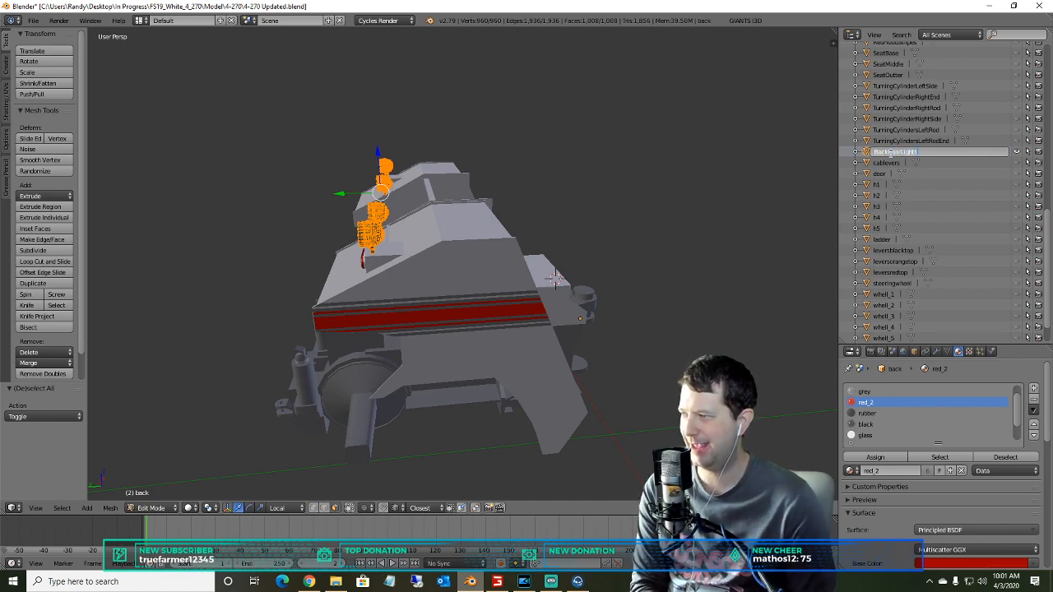
type("RearLights")
key("Return")
- Hide all the other Back objects so only BackRearLights is shown, and deselect its mesh
middle_click_drag(265, 221, 341, 220)
scroll(960, 148, "up", 15)
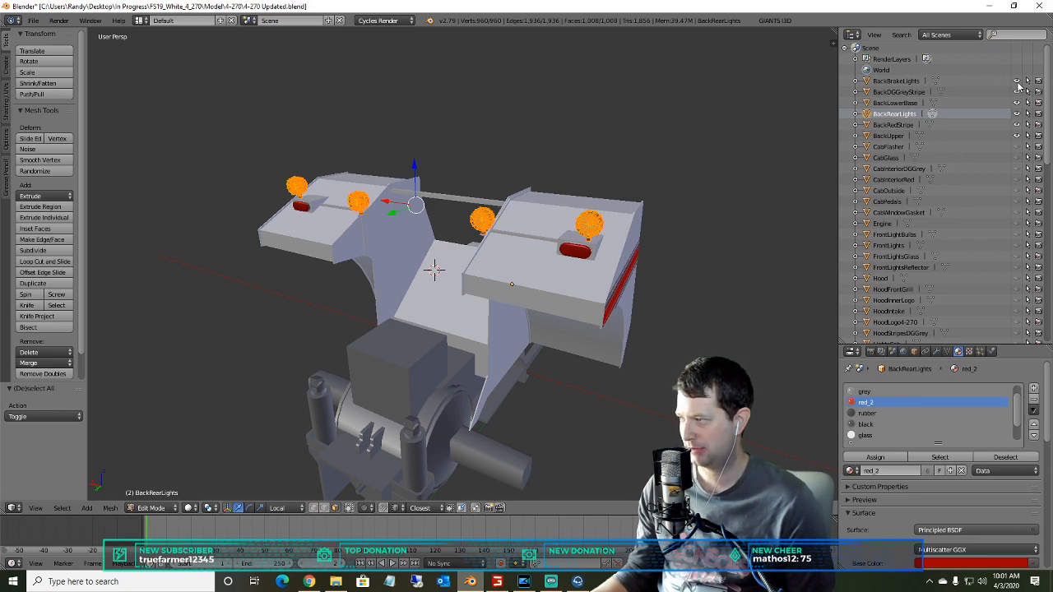
left_click(1018, 82)
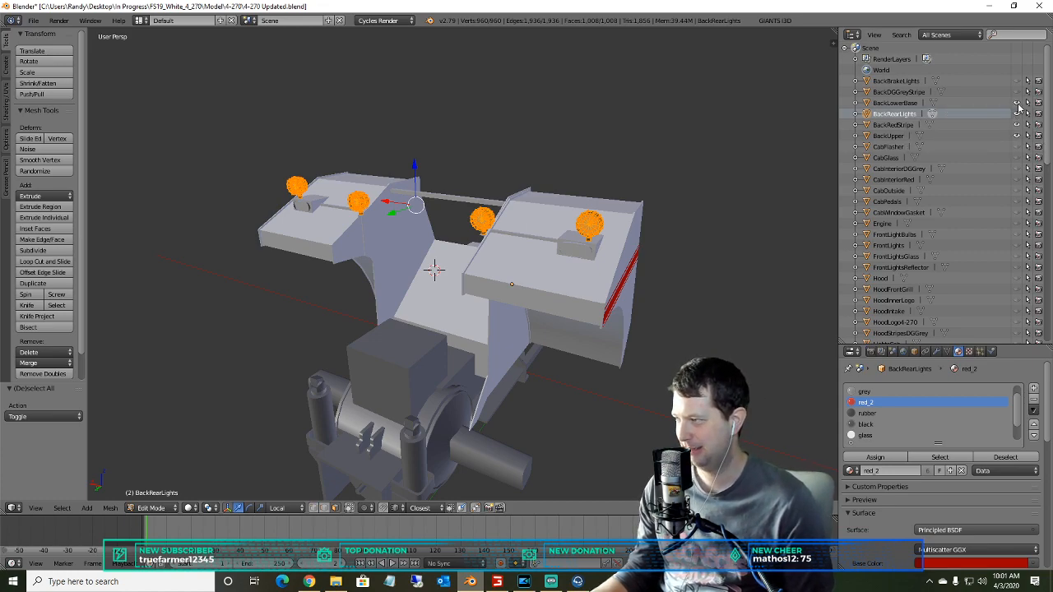
left_click(1017, 103)
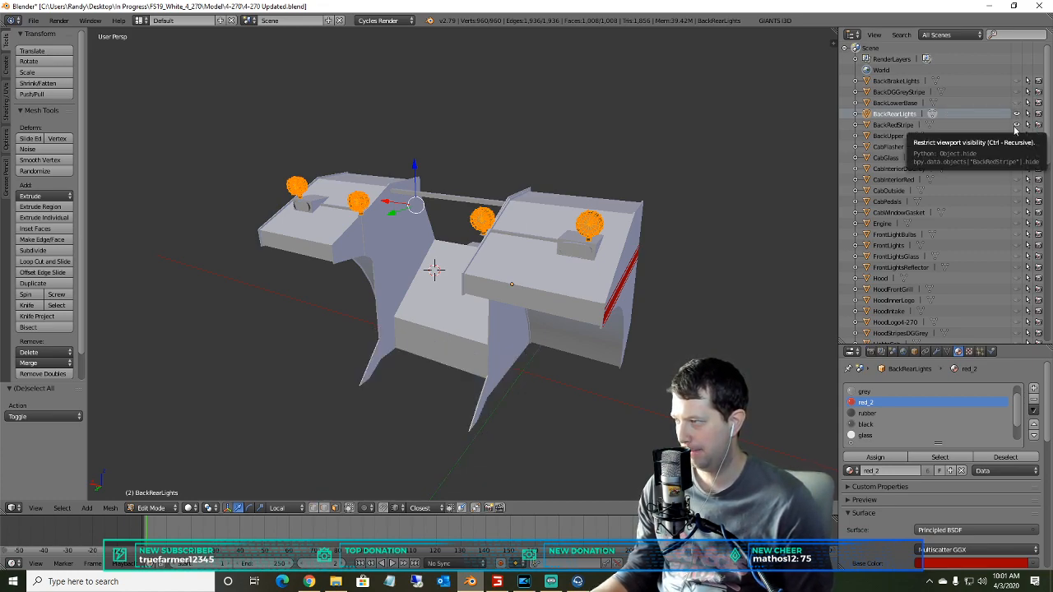
left_click(1017, 135)
middle_click_drag(491, 212, 501, 176)
key("a")
scroll(441, 196, "up", 3)
scroll(477, 183, "up", 1)
scroll(502, 176, "down", 1)
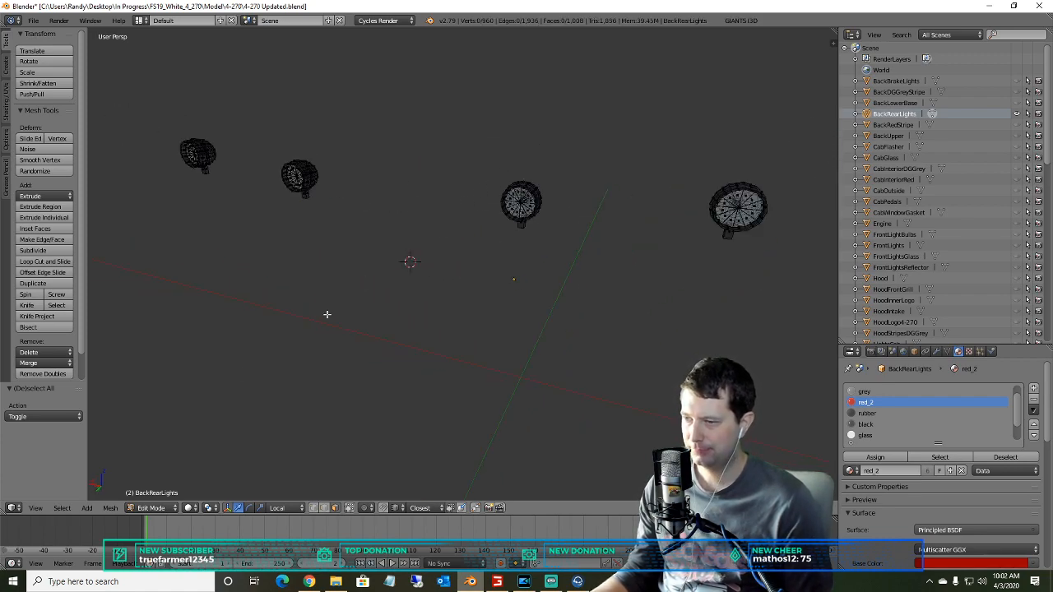
middle_click_drag(306, 358, 307, 342)
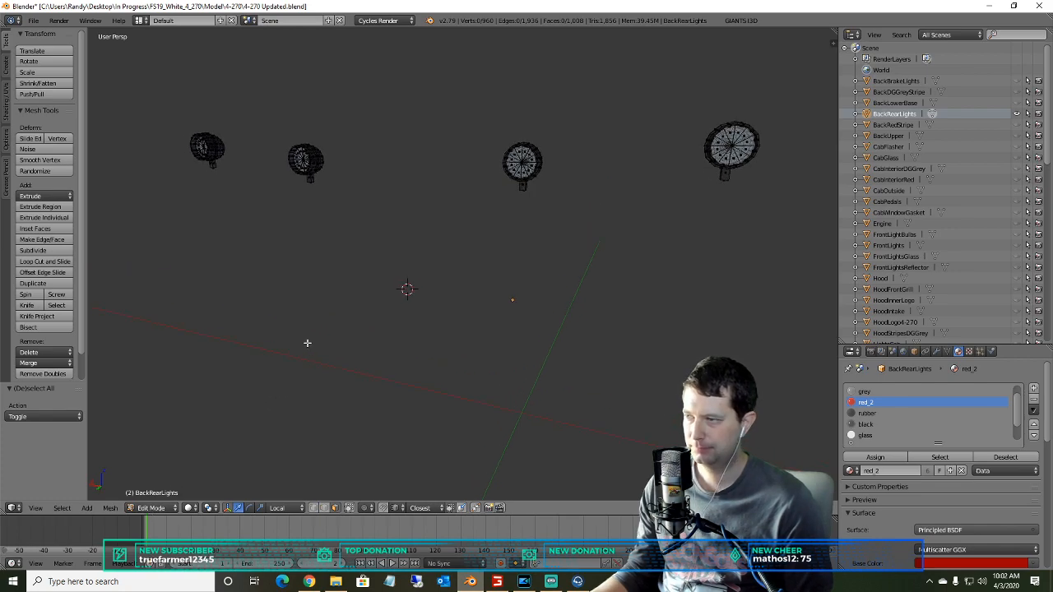
right_click(717, 149)
scroll(678, 173, "up", 2)
middle_click_drag(678, 172, 625, 209)
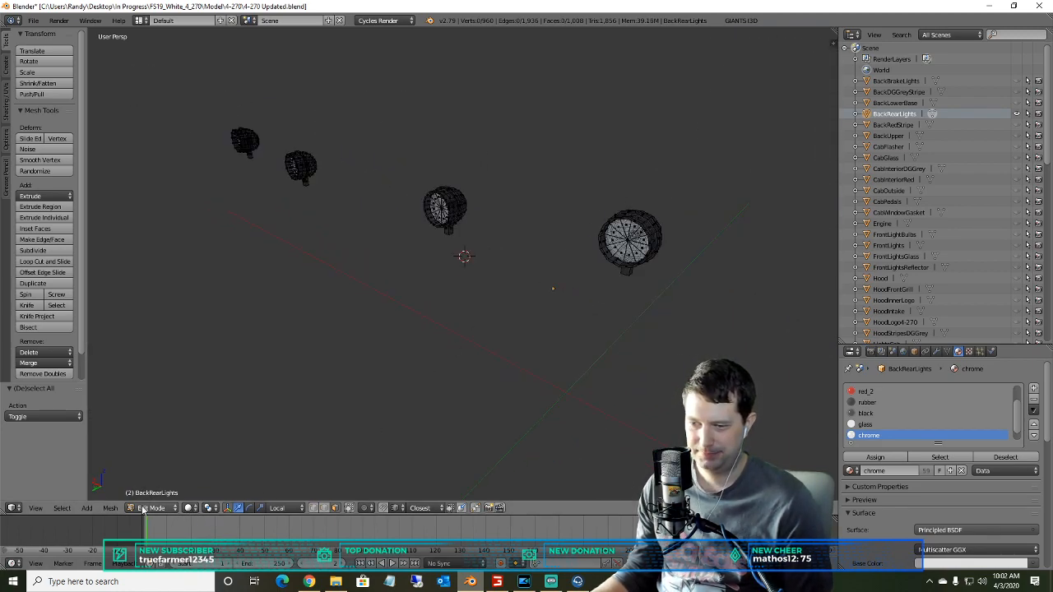
- Select all faces of BackRearLights that share the glass material and separate them into a new object
left_click(348, 509)
scroll(684, 237, "up", 5)
scroll(696, 237, "down", 5)
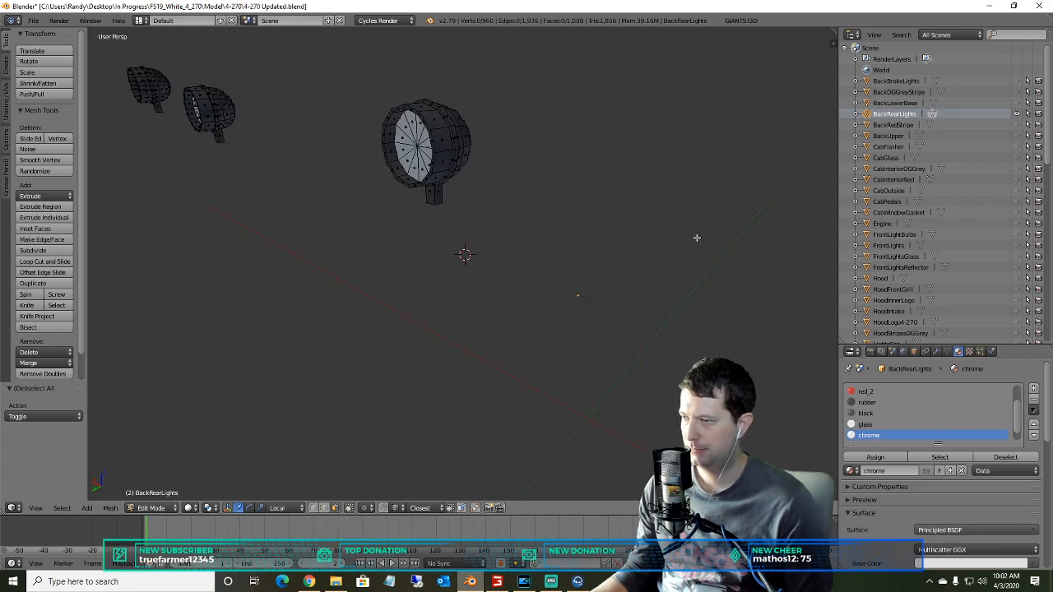
right_click(709, 224)
scroll(624, 243, "down", 5)
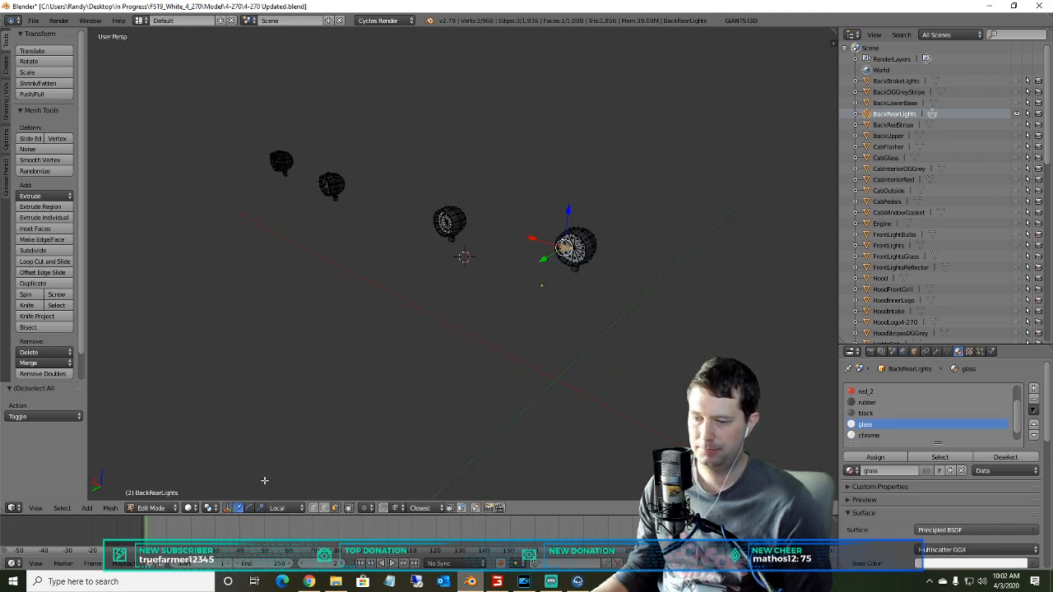
key("ctrl+l")
middle_click_drag(257, 477, 283, 462)
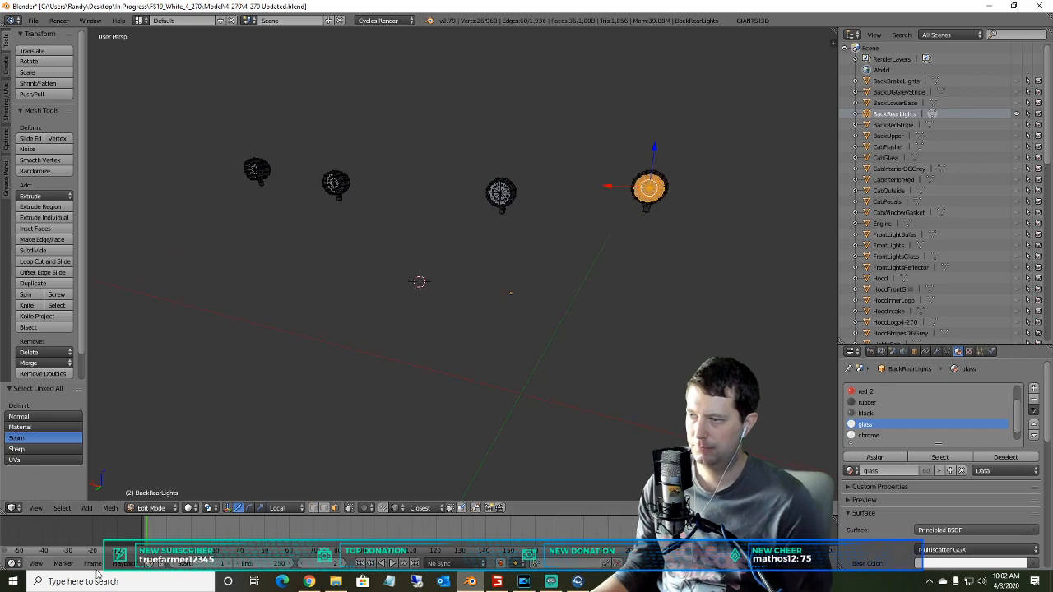
left_click(61, 507)
mouse_move(119, 387)
left_click(202, 384)
mouse_move(309, 258)
middle_mouse_down()
mouse_move(360, 252)
mouse_move(291, 251)
middle_mouse_up()
key("p")
left_click(294, 260)
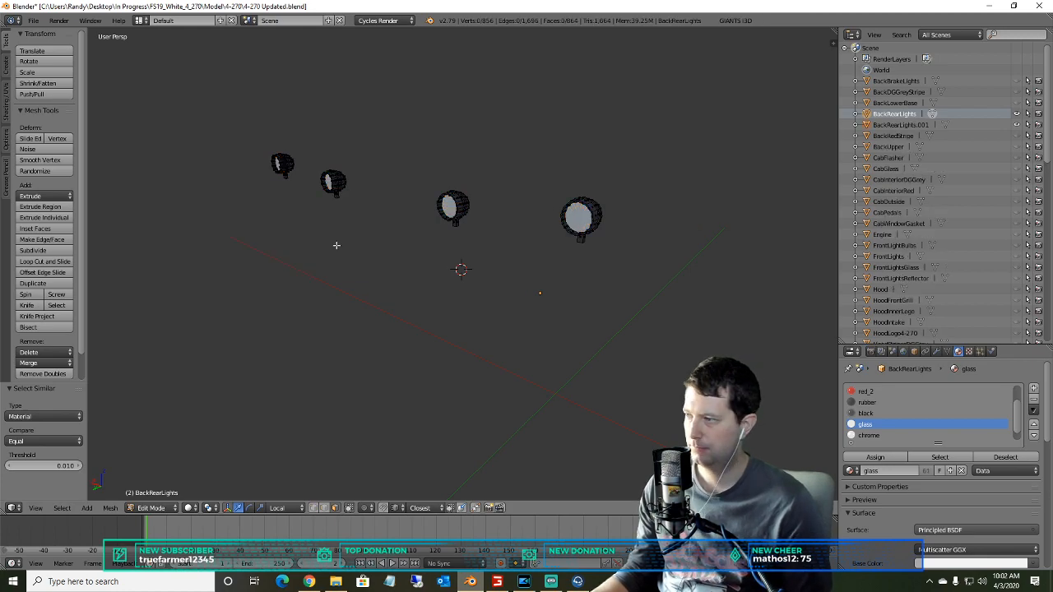
- Rename the separated BackRearLights.001 object with the light lenses as BackRearLightsGlass
left_click(902, 125)
right_click(905, 125)
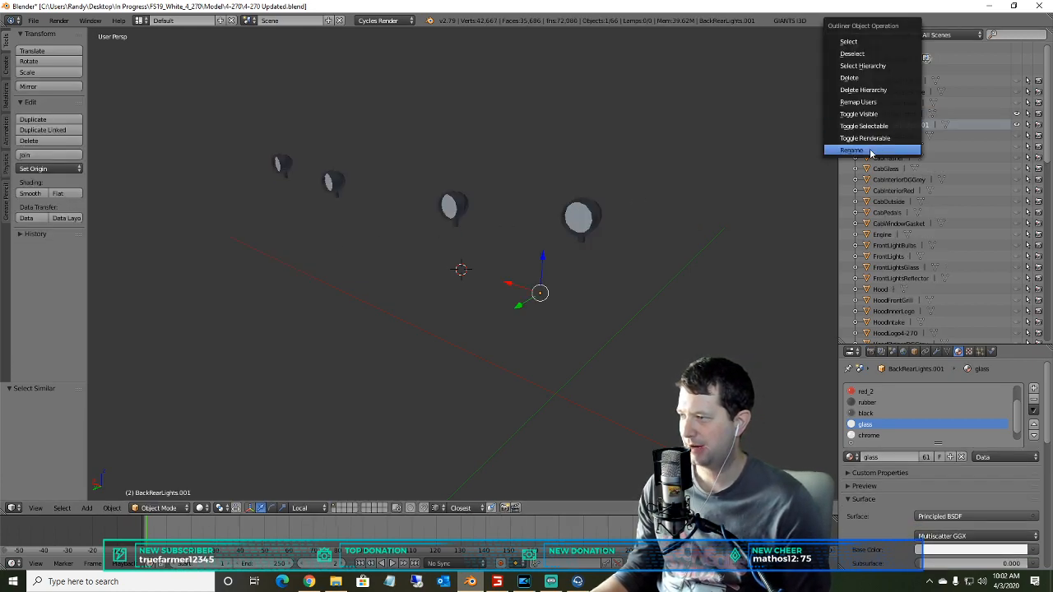
left_click(899, 147)
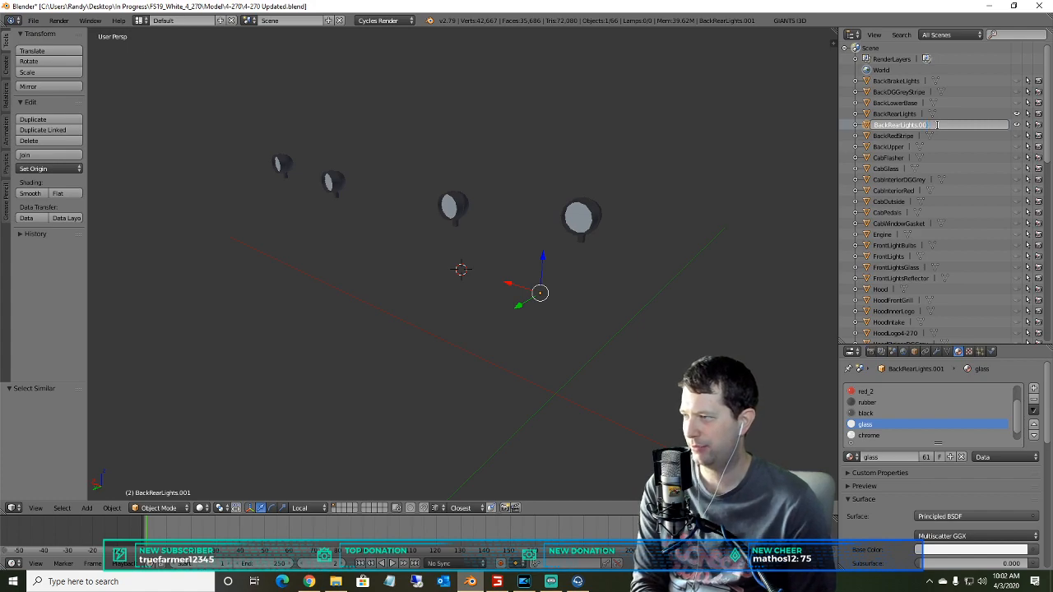
key("Return")
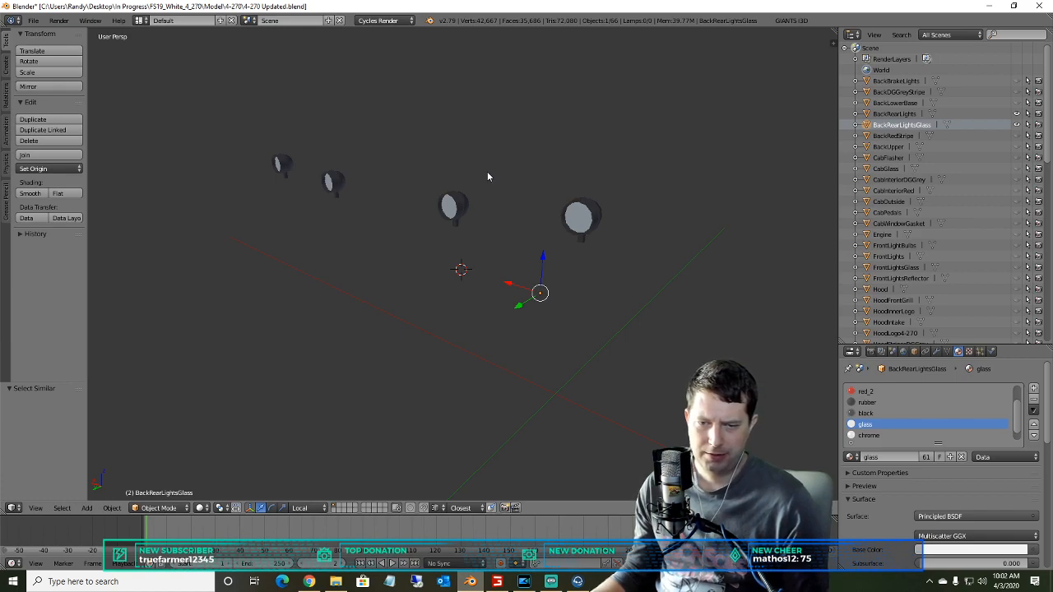
middle_click_drag(514, 176, 468, 181)
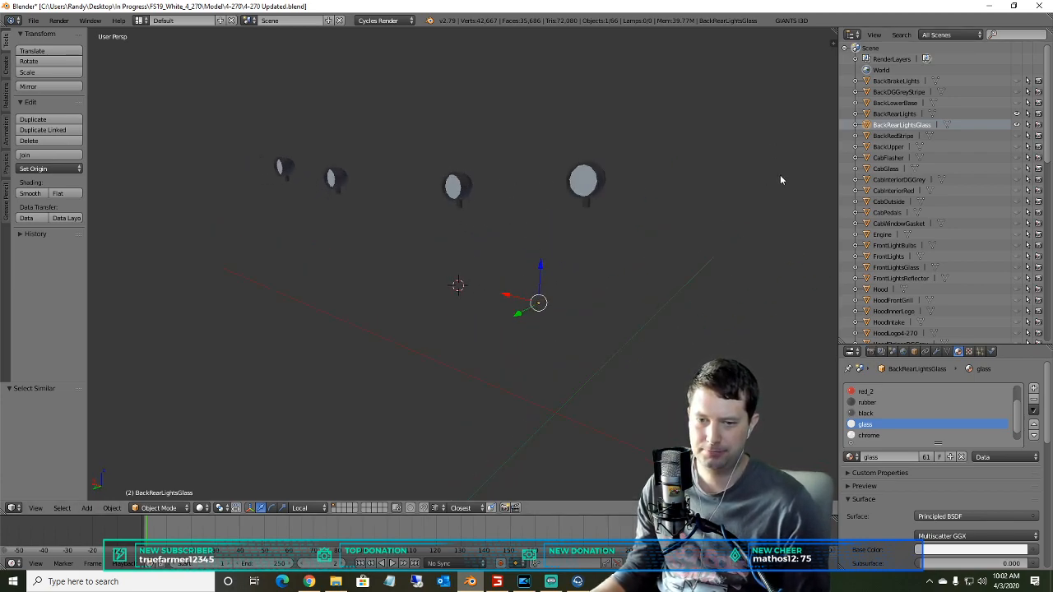
- Enter Edit Mode on BackRearLights and hide the BackRearLightsGlass object to expose the light interiors
left_click(896, 114)
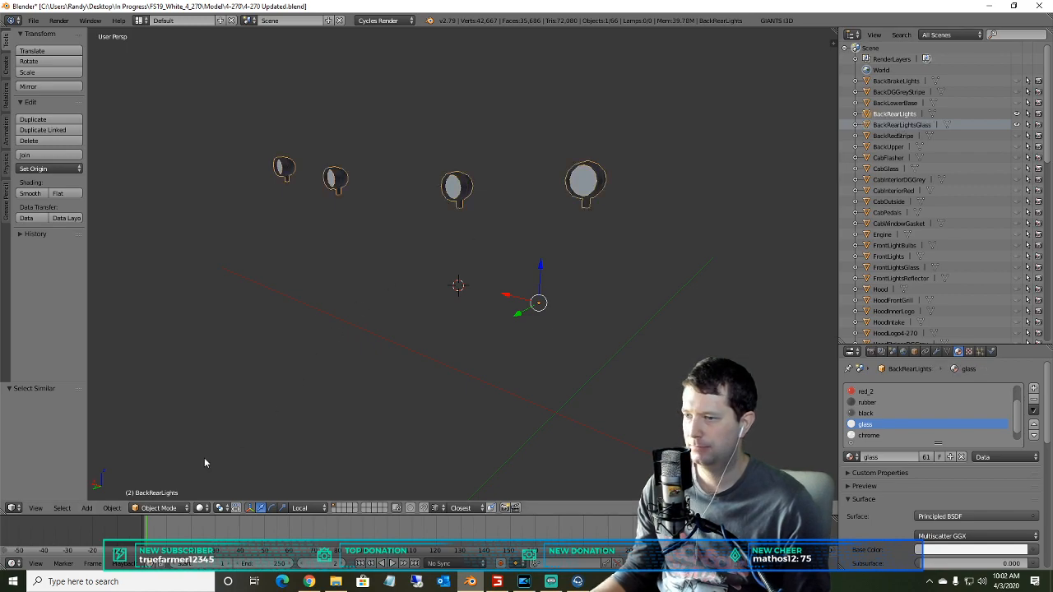
left_click(160, 508)
left_click(158, 483)
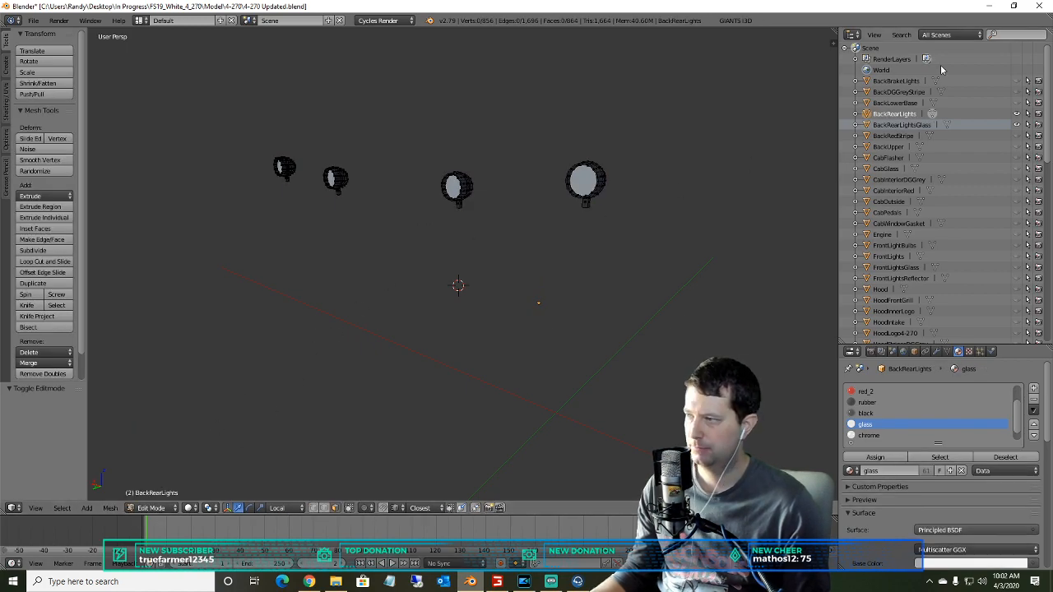
left_click(1016, 124)
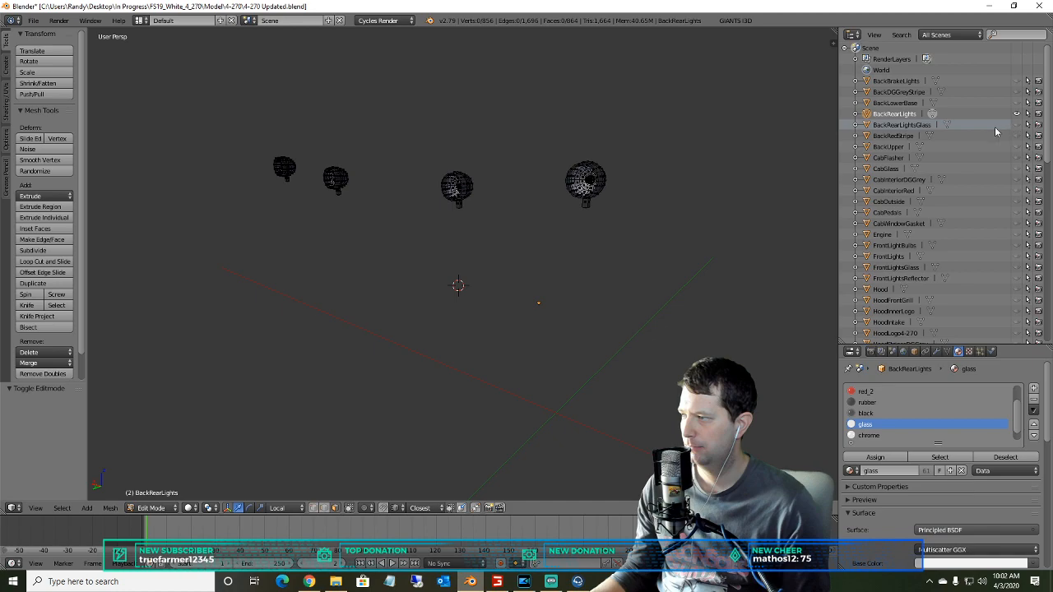
scroll(605, 165, "up", 2)
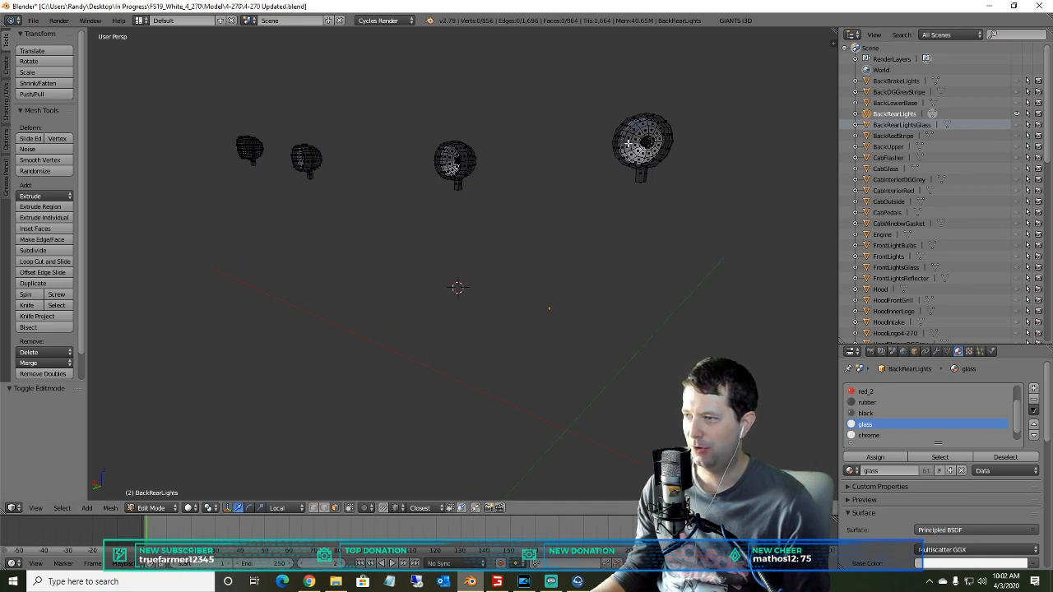
- Select all faces of BackRearLights that share the chrome material and separate them into a new object
right_click(628, 145)
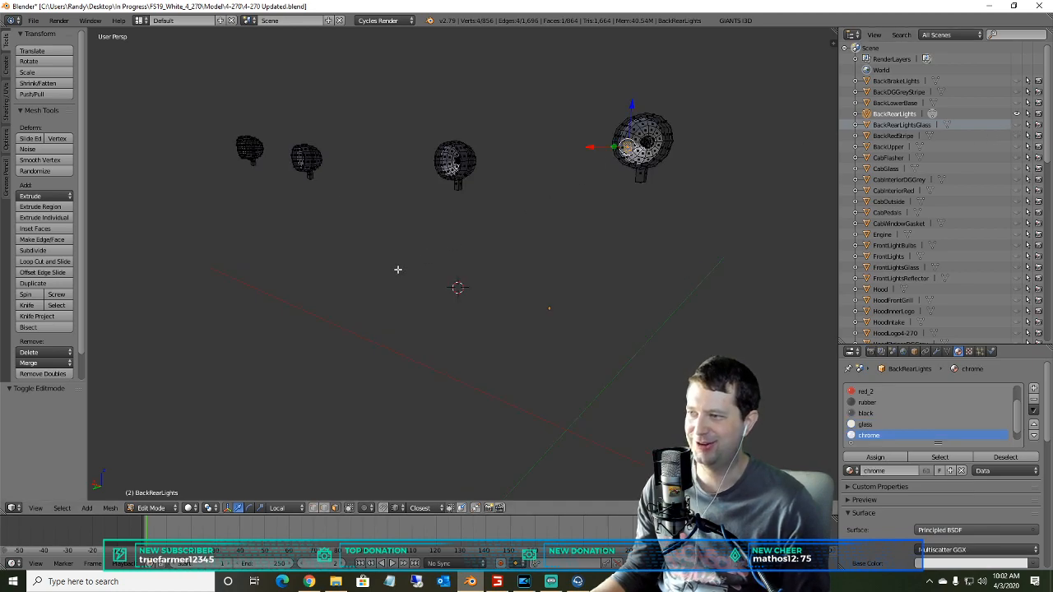
left_click(64, 508)
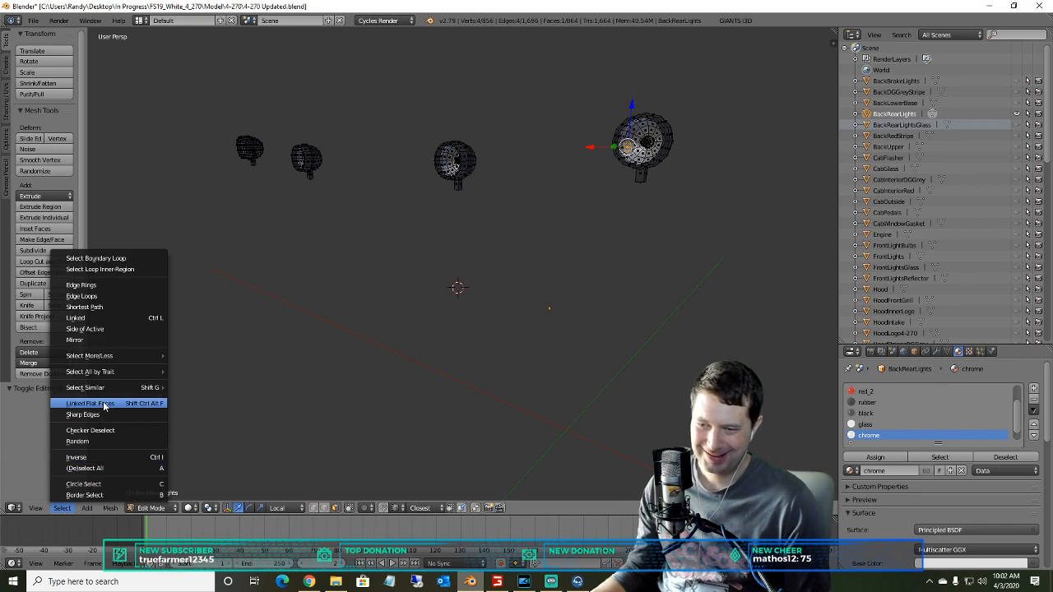
mouse_move(110, 392)
left_click(182, 387)
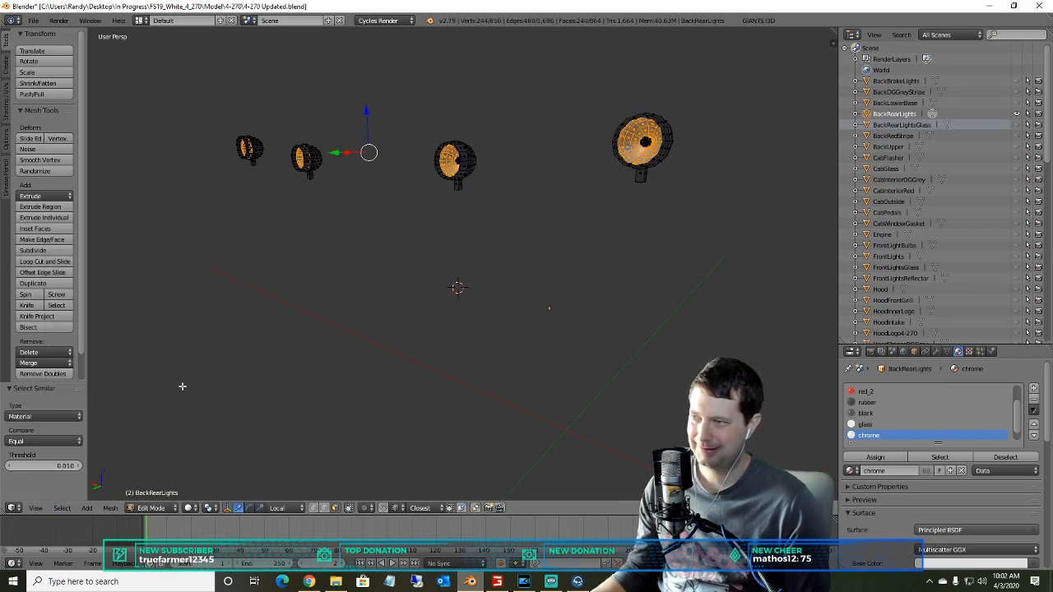
key("p")
left_click(303, 289)
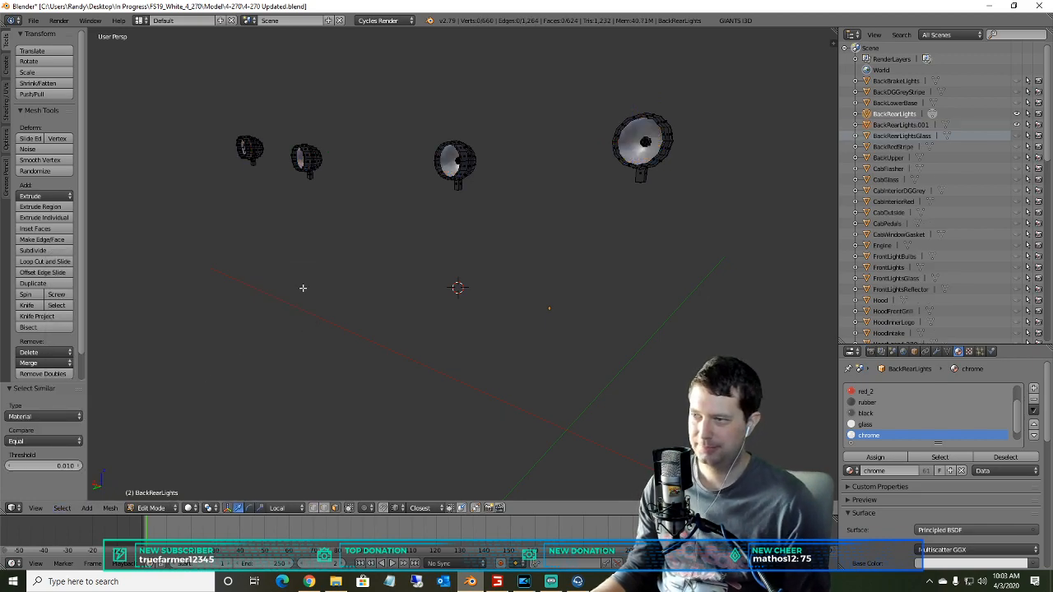
- Rename the separated BackRearLights.001 object with the chrome faces as BackRearLightsReflector
left_click(901, 125)
right_click(920, 125)
left_click(921, 145)
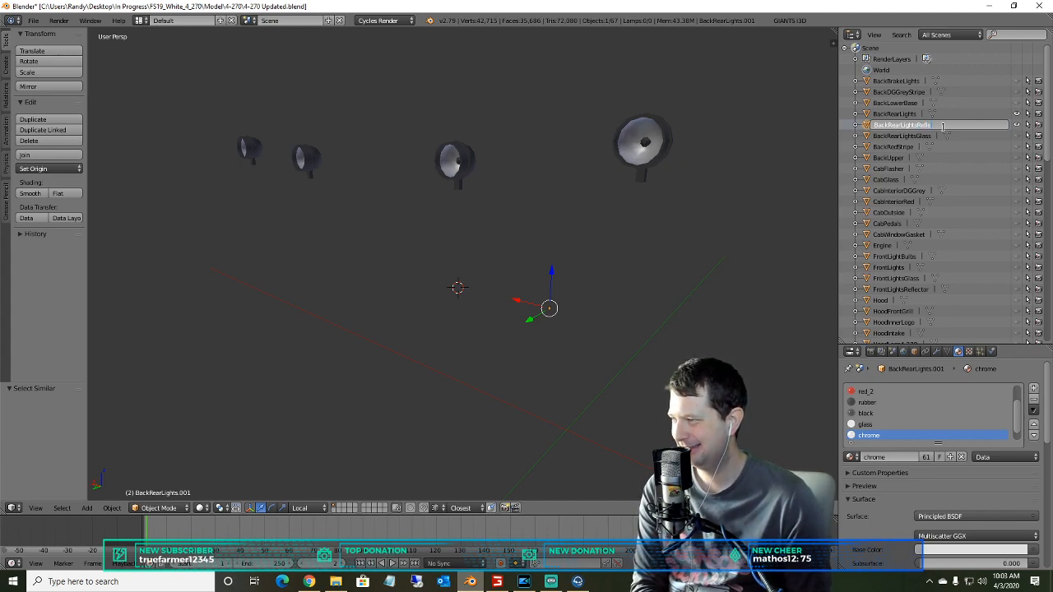
key("Return")
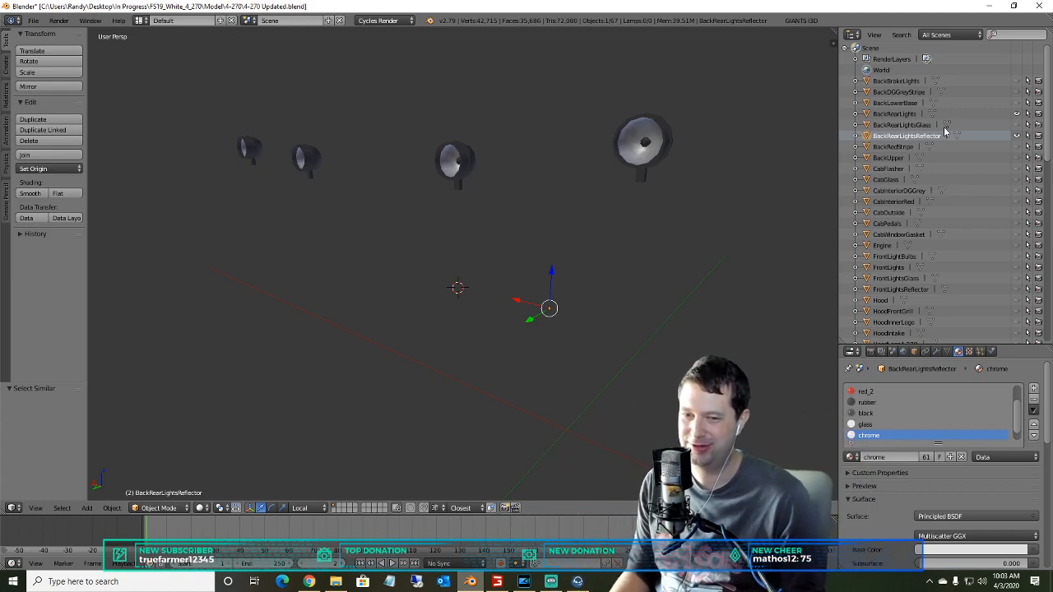
mouse_move(474, 127)
middle_mouse_down()
mouse_move(453, 146)
mouse_move(493, 134)
mouse_move(485, 133)
middle_mouse_up()
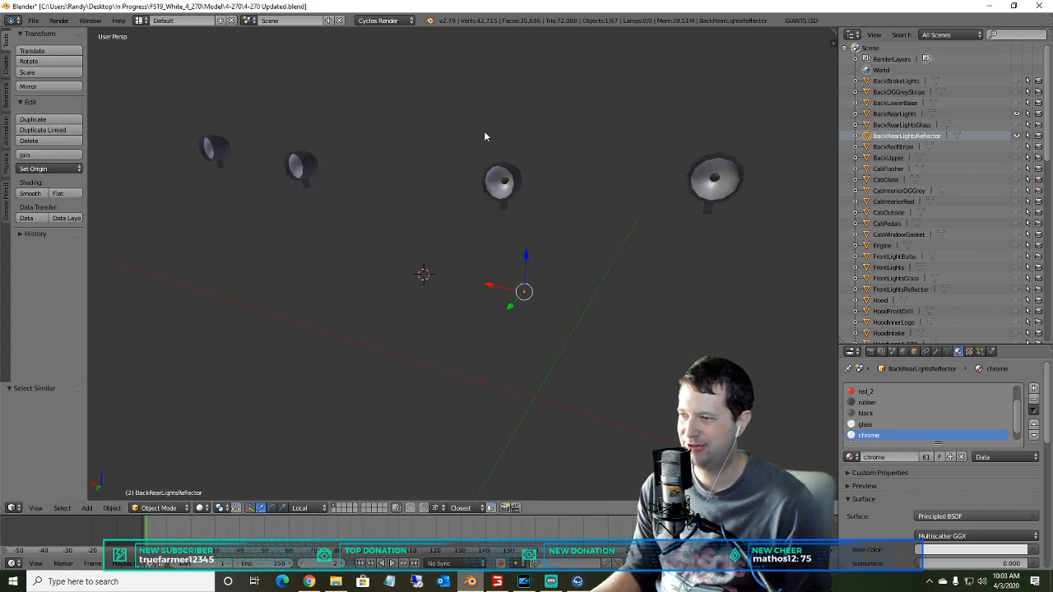
- Make BackRearLights the active object and enter Edit Mode on it
left_click(898, 125)
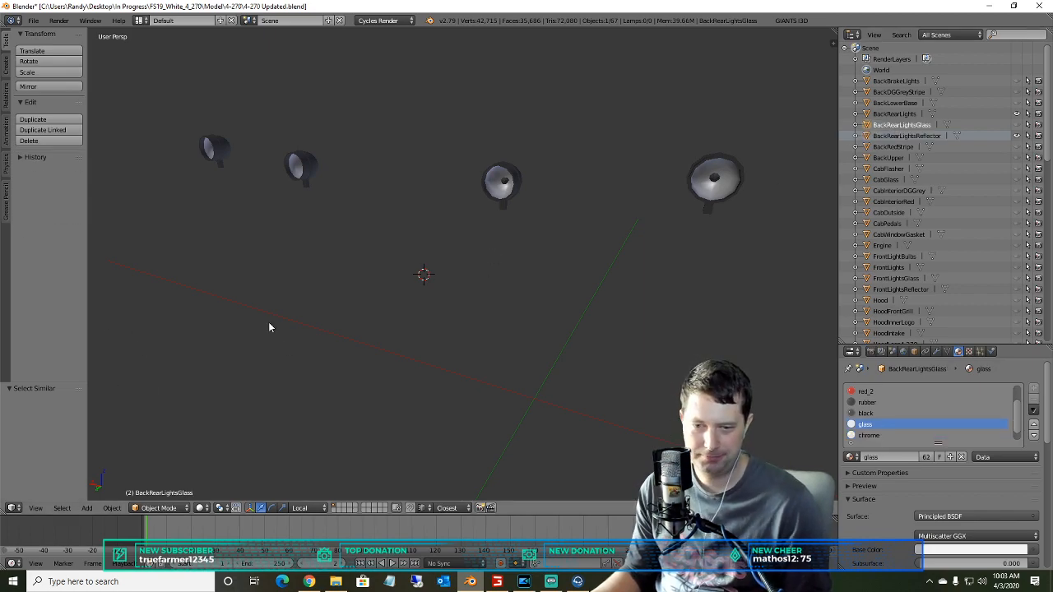
middle_click_drag(453, 233, 383, 280, "shift")
scroll(672, 275, "up", 3)
middle_click_drag(675, 274, 485, 280, "shift")
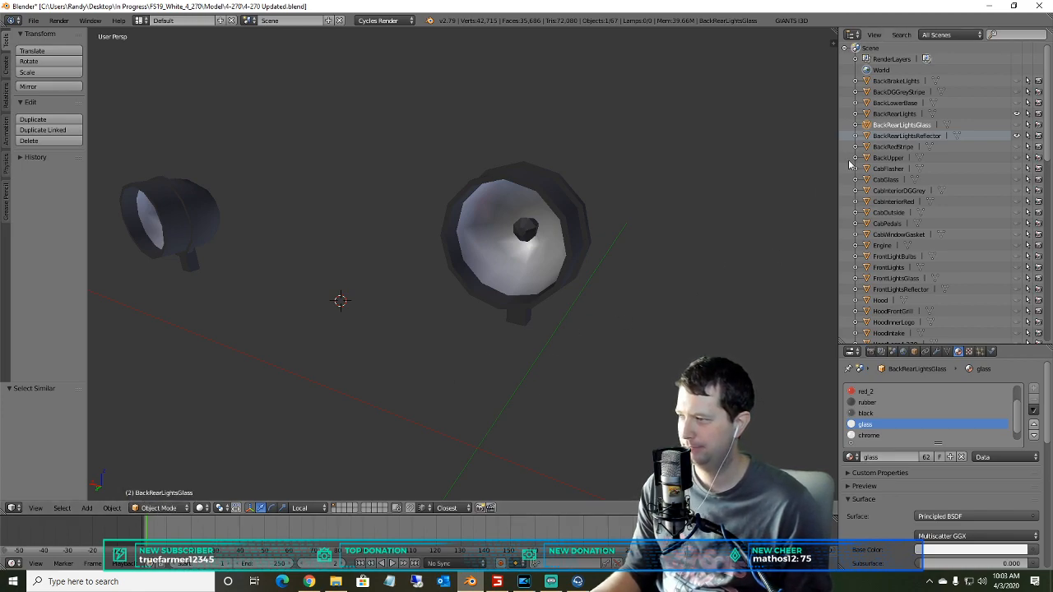
left_click(893, 138)
left_click(897, 124)
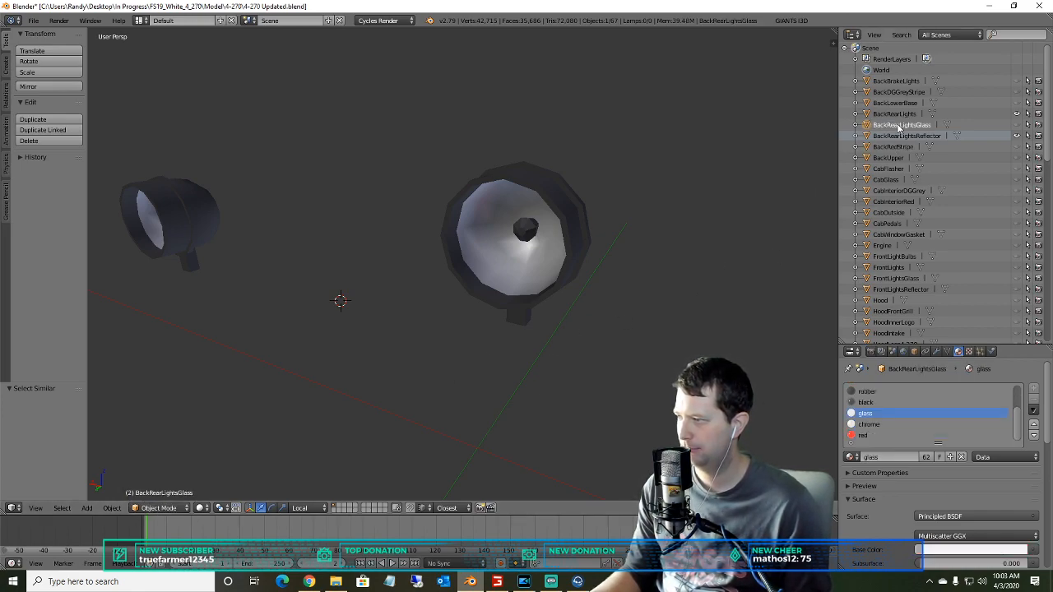
left_click(896, 114, "ctrl")
left_click(159, 507)
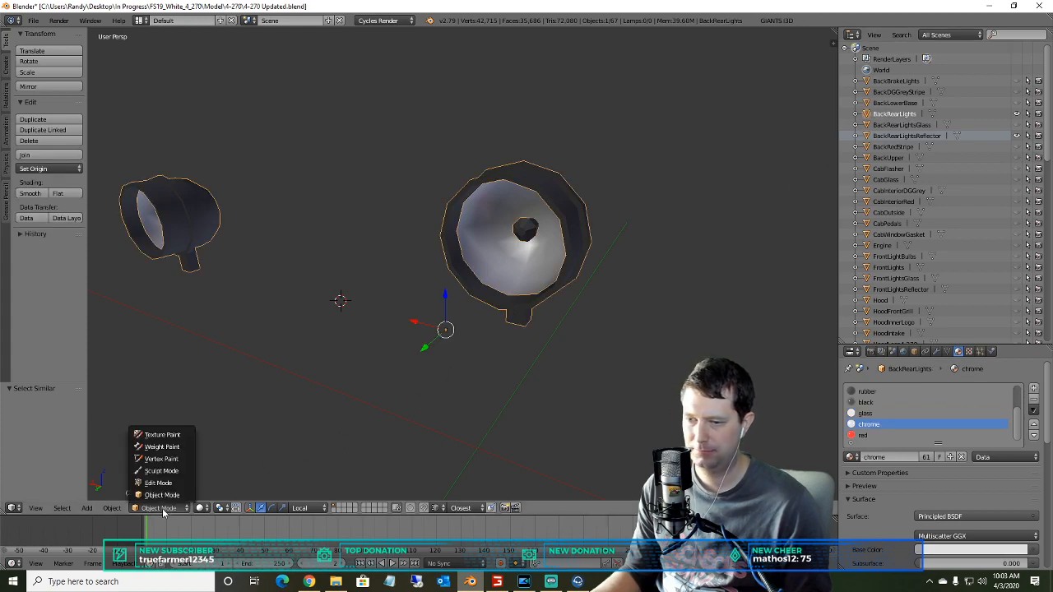
left_click(161, 483)
right_click(529, 230)
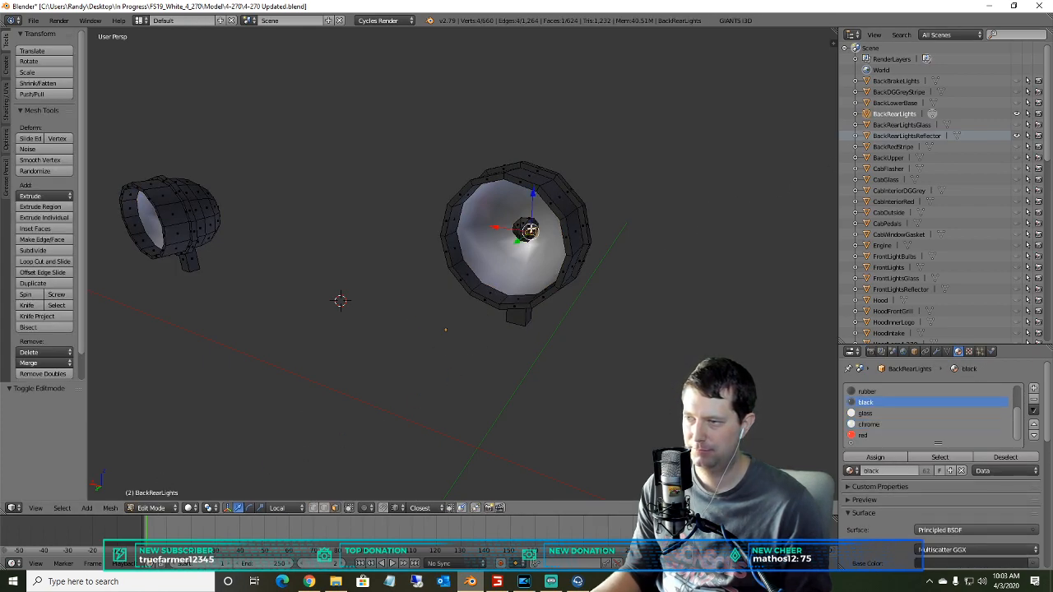
middle_click_drag(529, 230, 538, 228)
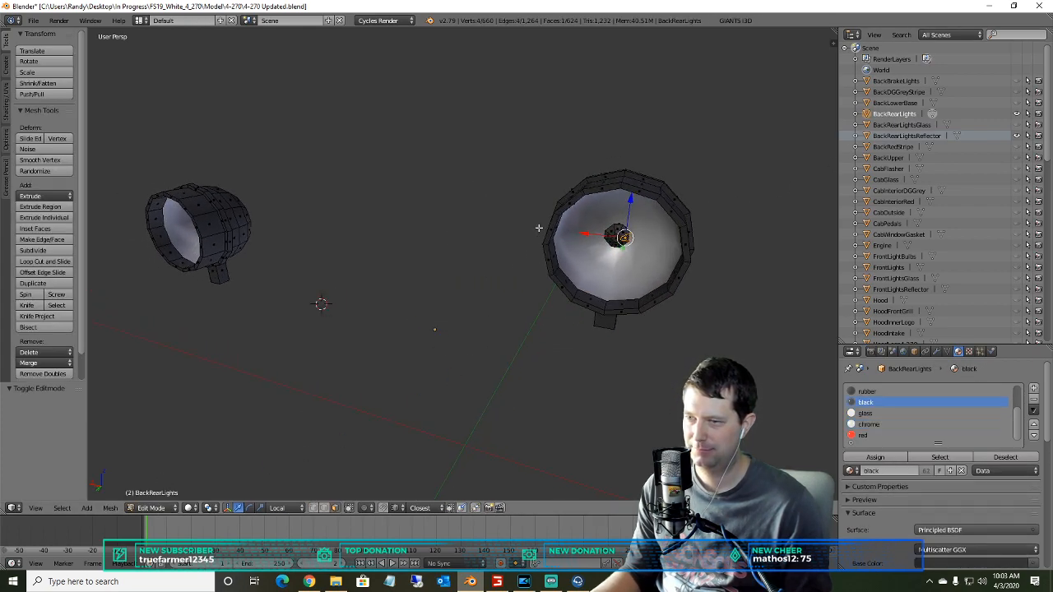
left_click(62, 507)
mouse_move(91, 387)
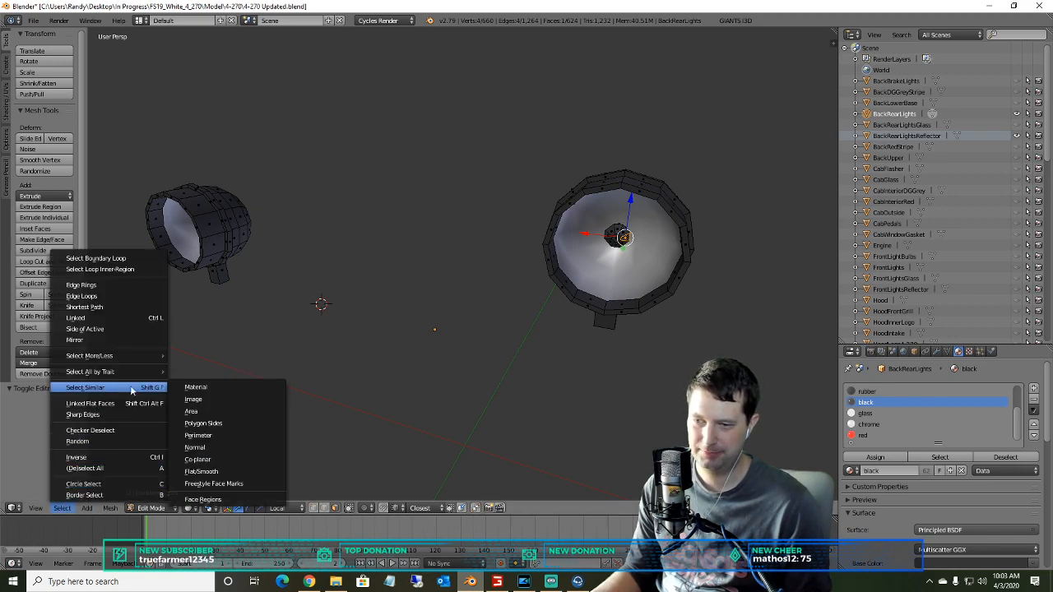
left_click(229, 386)
key("a")
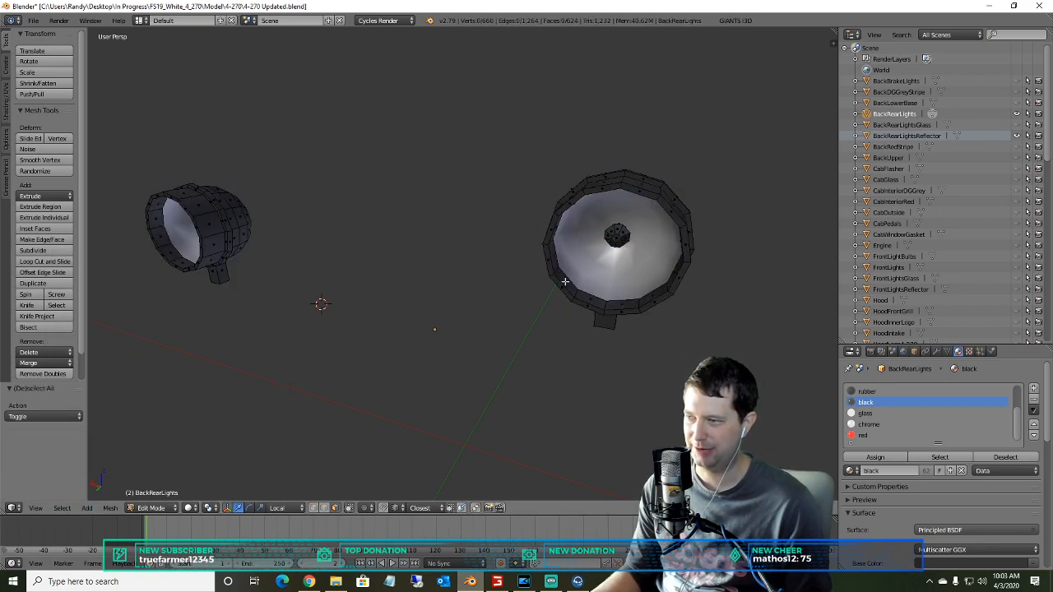
- Select the linked mesh of the bulbs inside all four rear lights, separate the selection into a new object, and return to Object Mode
right_click(618, 235)
key("ctrl+l")
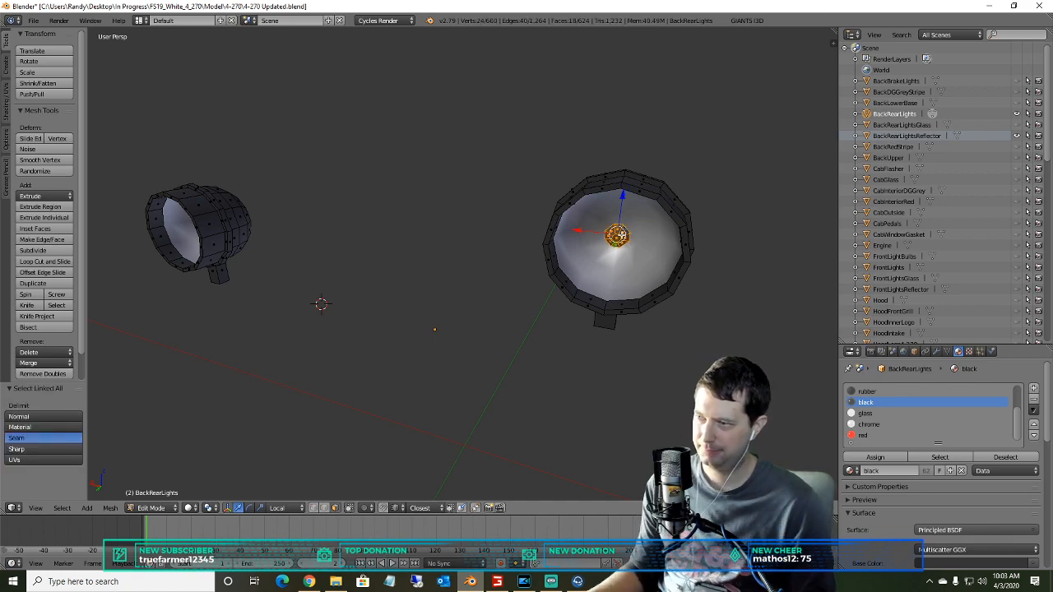
middle_click_drag(297, 304, 503, 286, "shift")
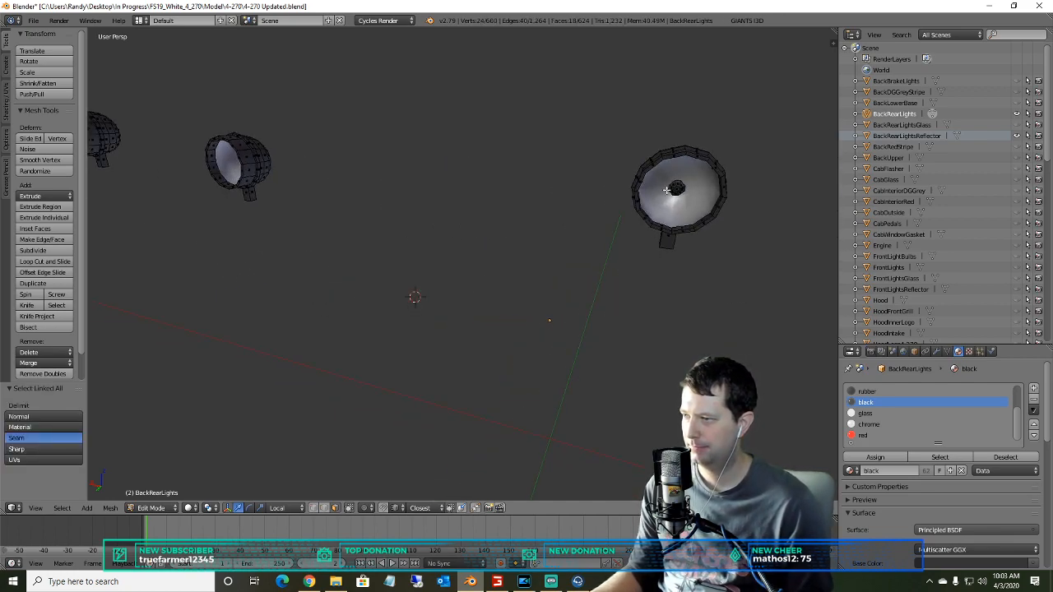
right_click(647, 209, "shift")
key("ctrl+l")
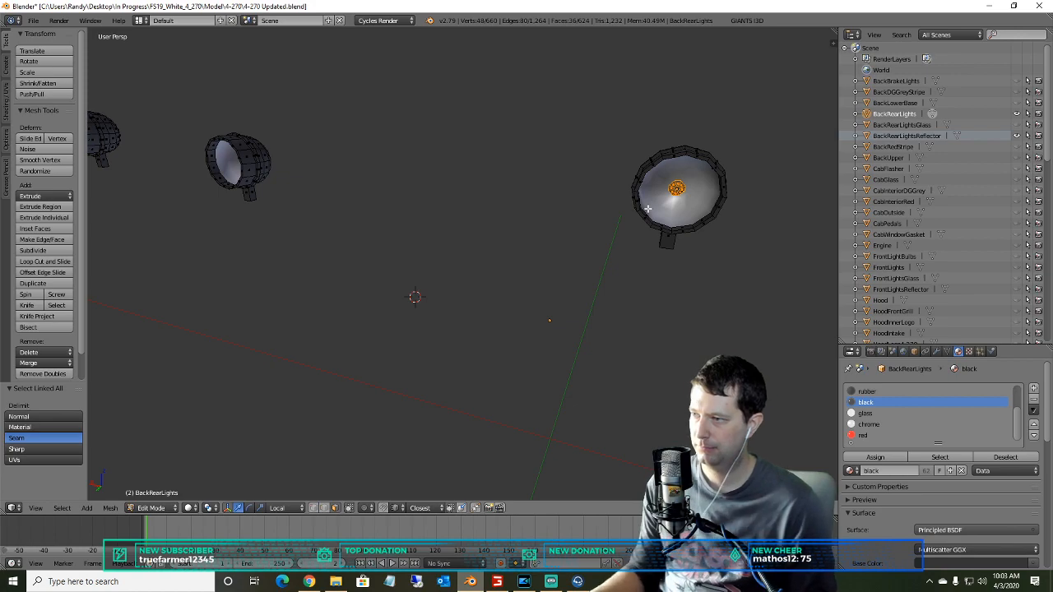
middle_click_drag(376, 218, 457, 201)
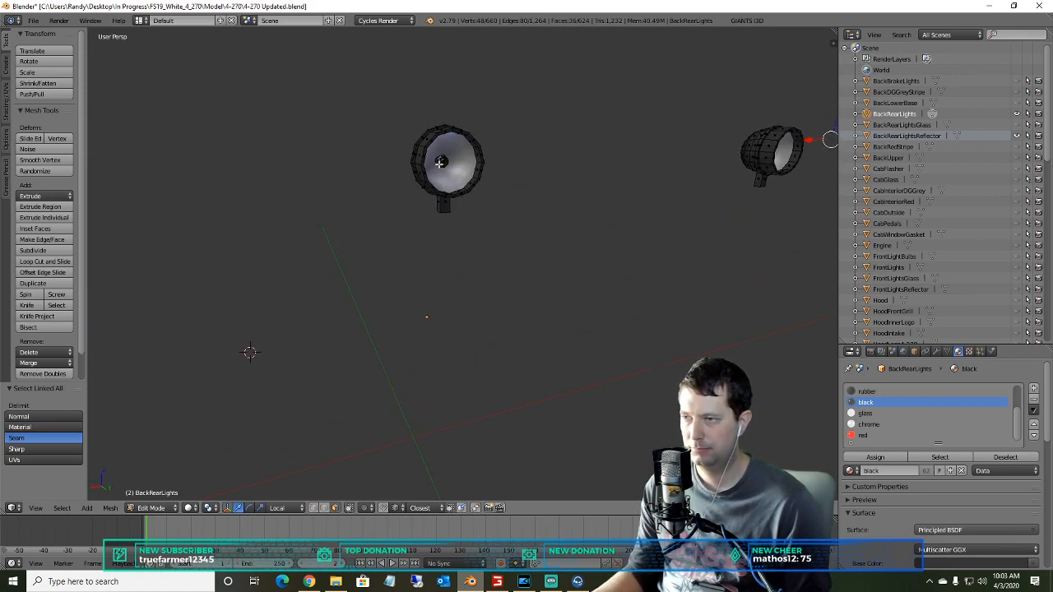
right_click(442, 162, "shift")
key("ctrl+l")
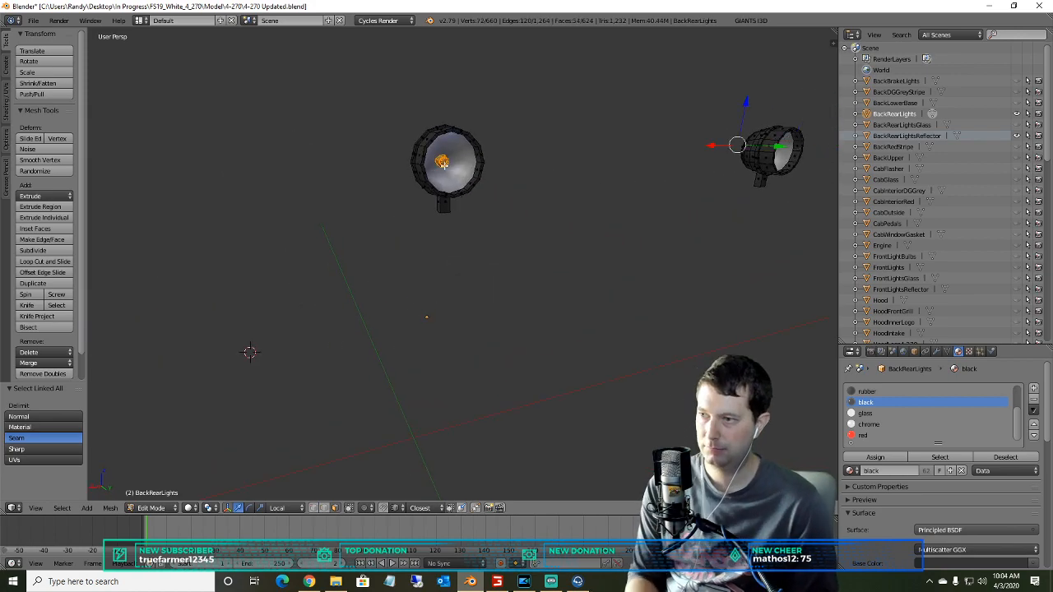
middle_click_drag(338, 266, 418, 278)
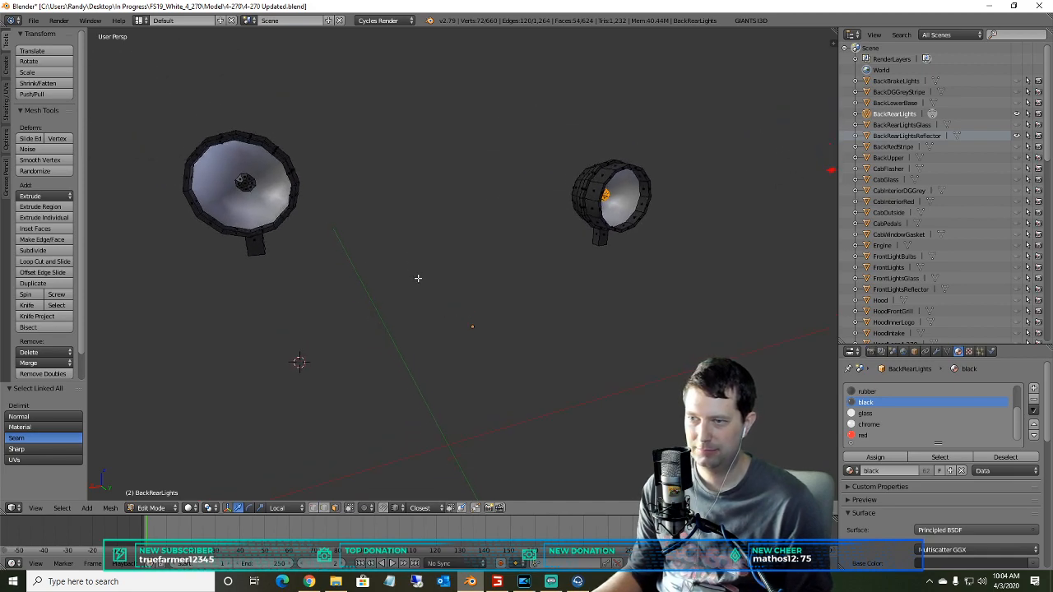
right_click(243, 181, "shift")
key("ctrl+l")
scroll(253, 220, "down", 2)
middle_click_drag(457, 166, 391, 157)
middle_click_drag(472, 136, 441, 125)
key("p")
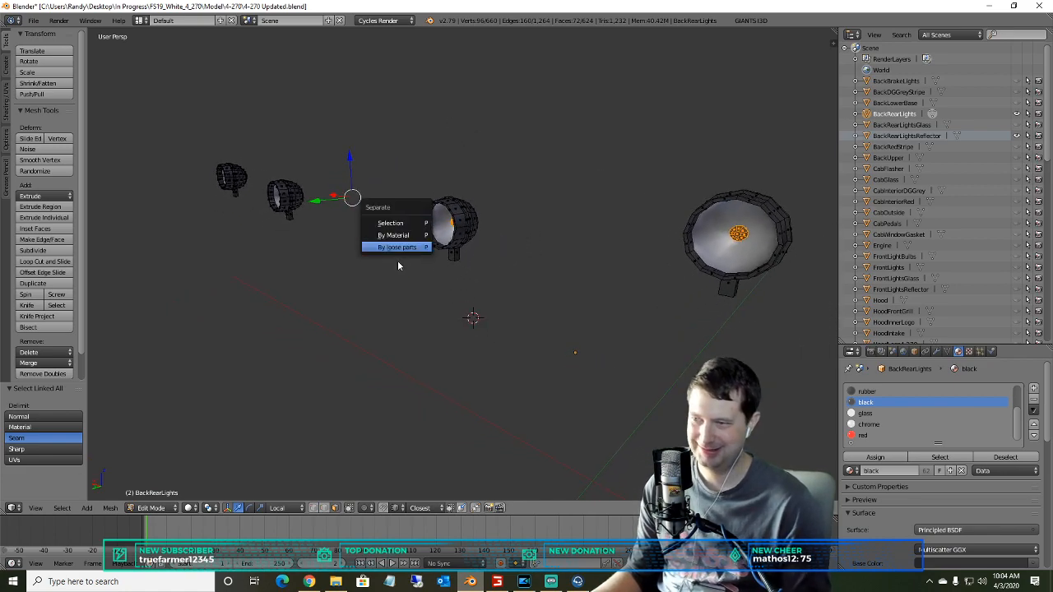
left_click(391, 223)
key("Tab")
- Rename the separated BackRearLights.001 object with the bulbs as BackRearLightsBulb
left_click(928, 124)
right_click(928, 124)
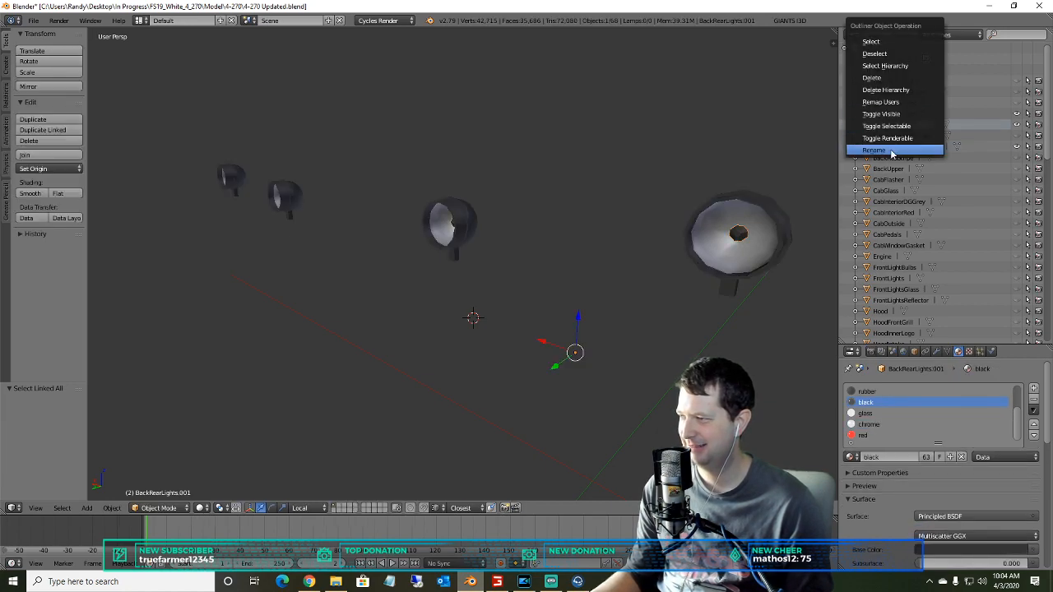
left_click(905, 149)
left_click(935, 127)
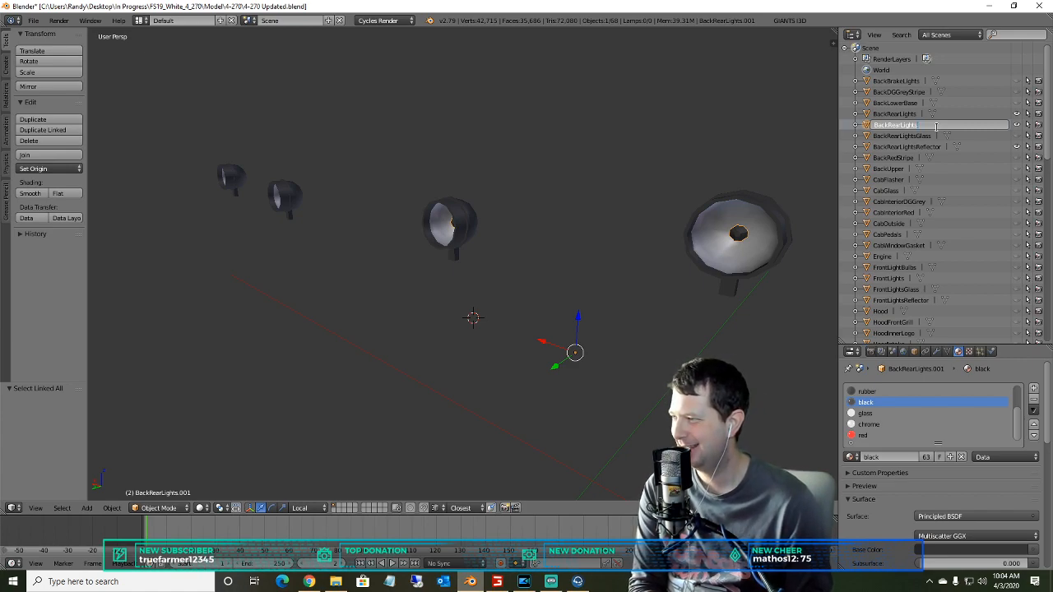
type("Bulb")
key("Return")
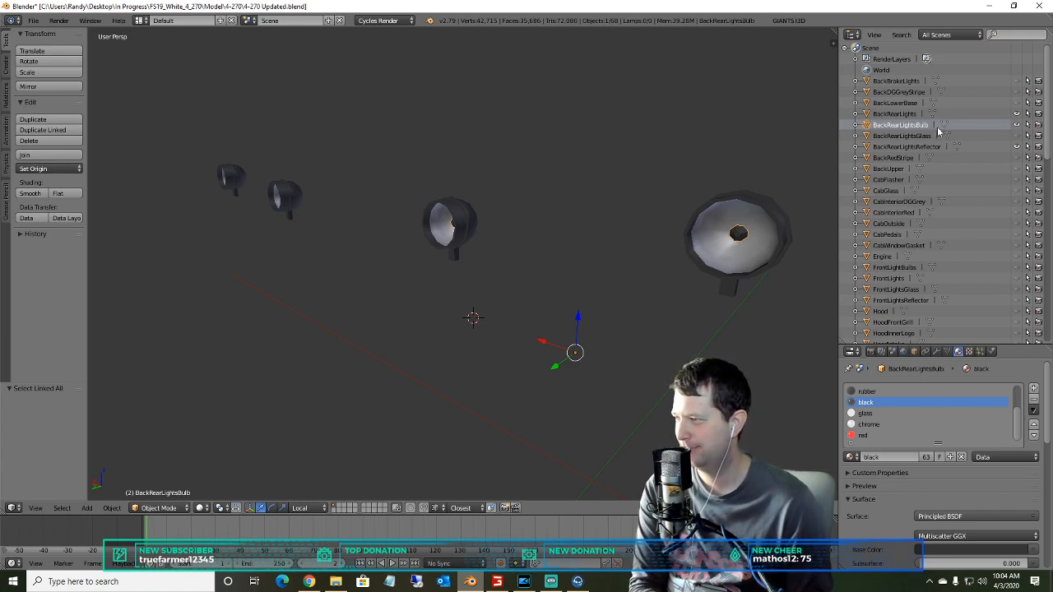
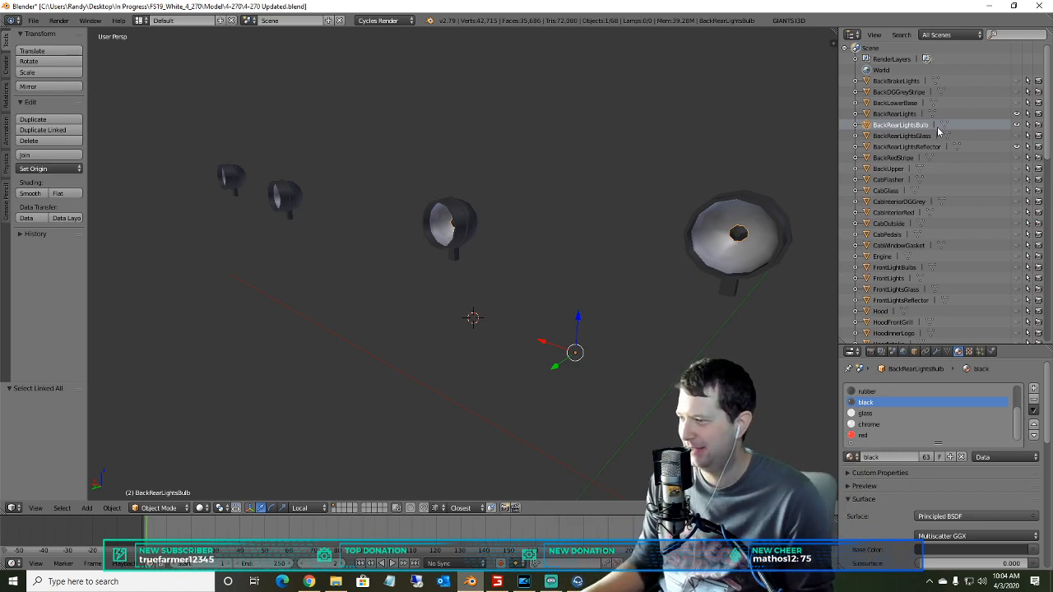
- Hide the BackRearLights, BackRearLightsBulb and BackRearLightsReflector objects
scroll(566, 328, "down", 2)
middle_click_drag(567, 327, 586, 320)
key("a")
key("a")
left_click(901, 135)
left_click(903, 146)
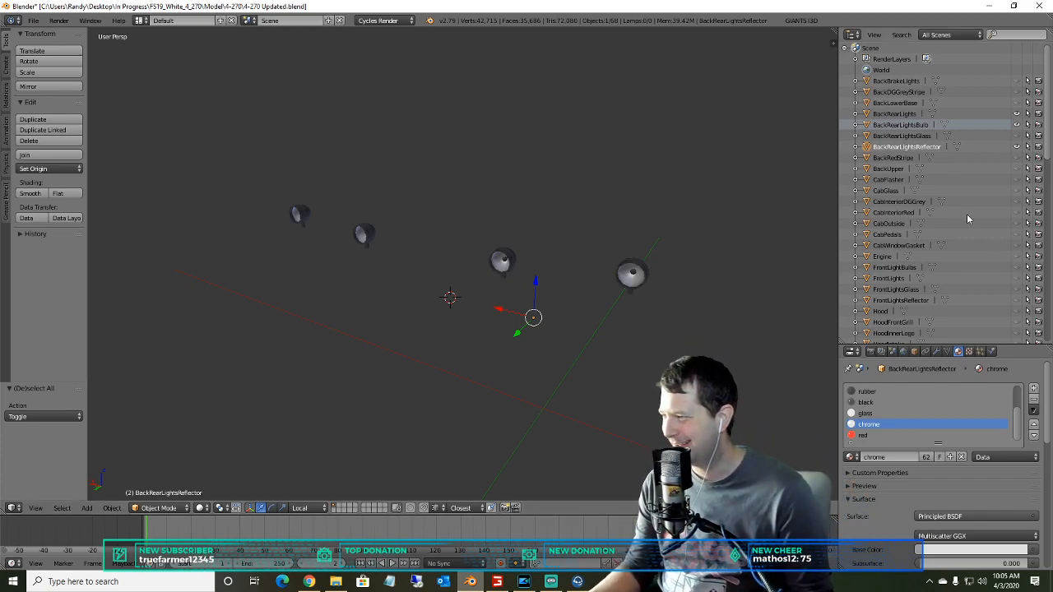
left_click(913, 125)
scroll(389, 264, "down", 2)
left_click(1016, 124)
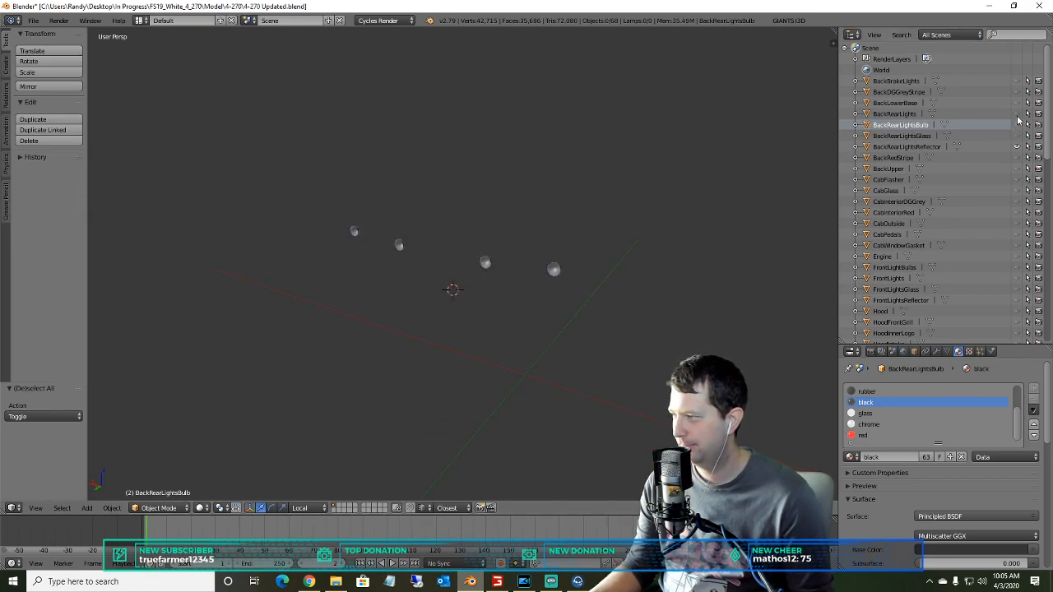
left_click(1018, 146)
- Make the door object active and visible
scroll(967, 189, "down", 10)
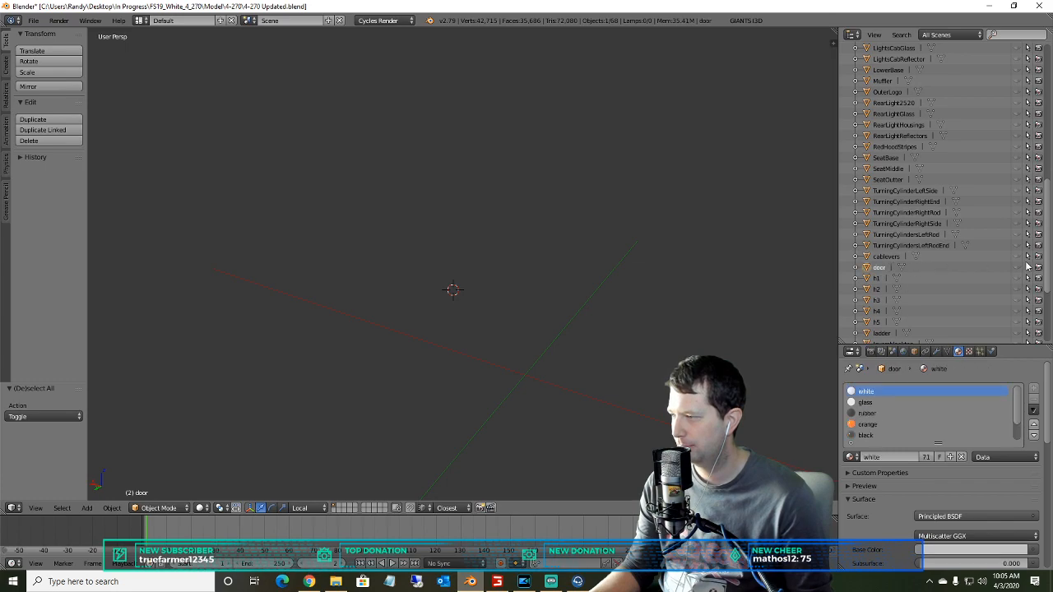
left_click(1027, 266)
middle_click_drag(524, 174, 655, 176)
scroll(359, 210, "up", 5)
middle_click_drag(400, 232, 527, 256)
scroll(584, 359, "up", 3)
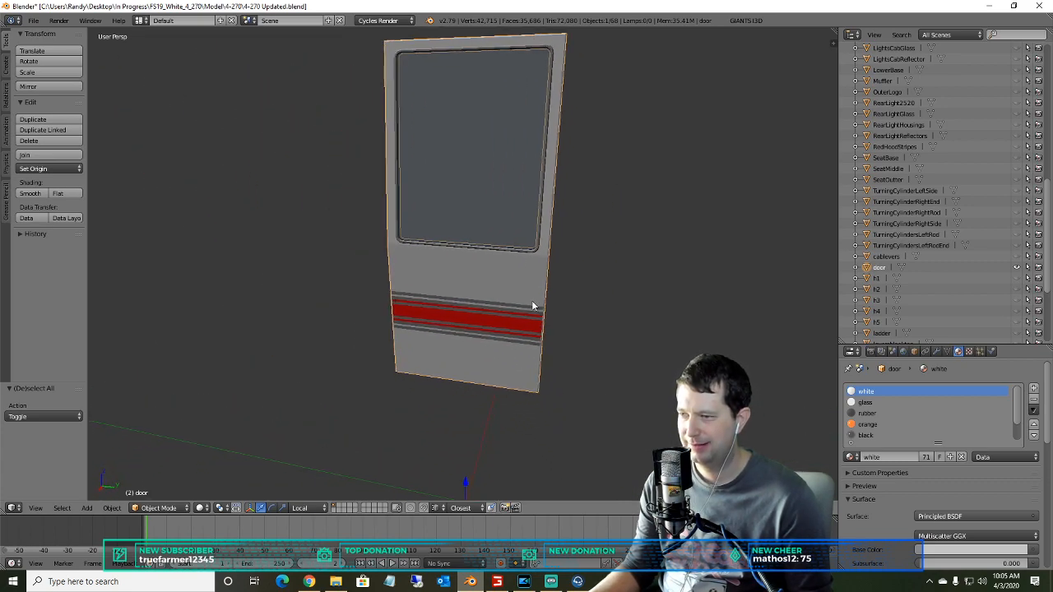
- Enter Edit Mode on the door and select all faces that share the white material of its outer lower panel
left_click(159, 507)
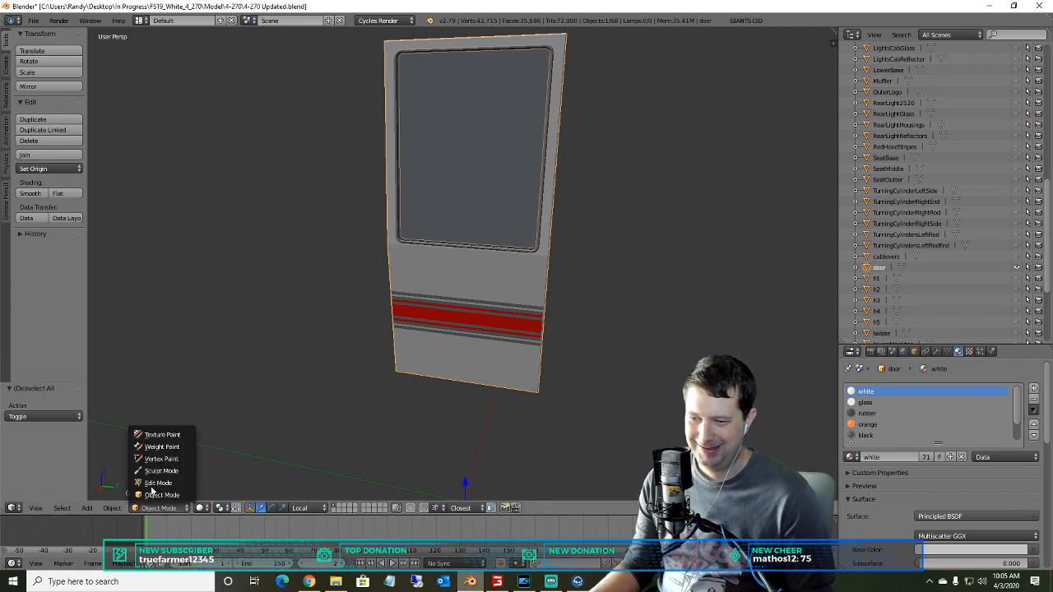
left_click(156, 489)
scroll(487, 375, "up", 1)
key("l")
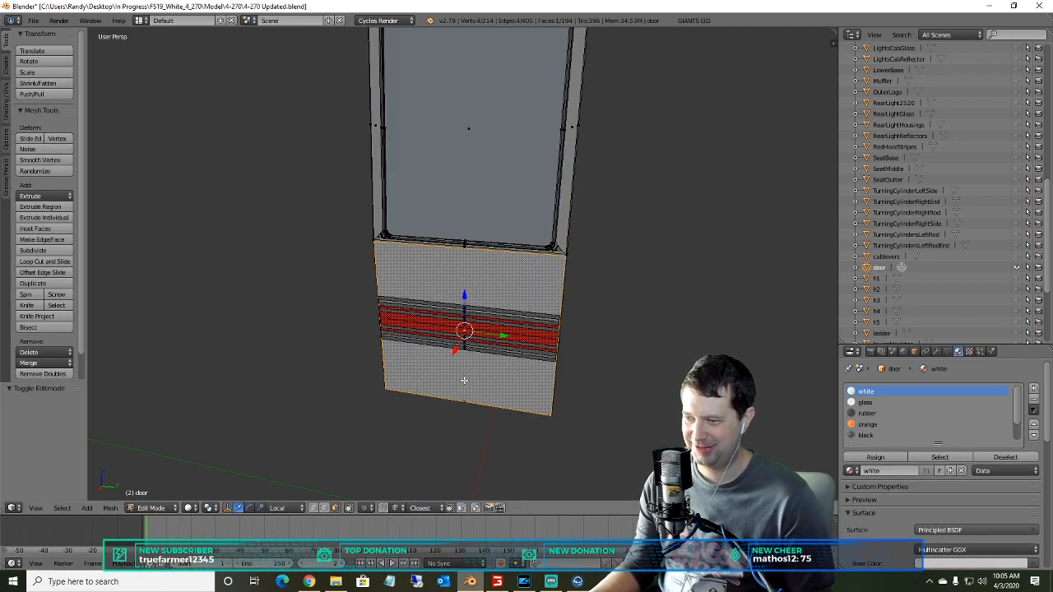
left_click(62, 507)
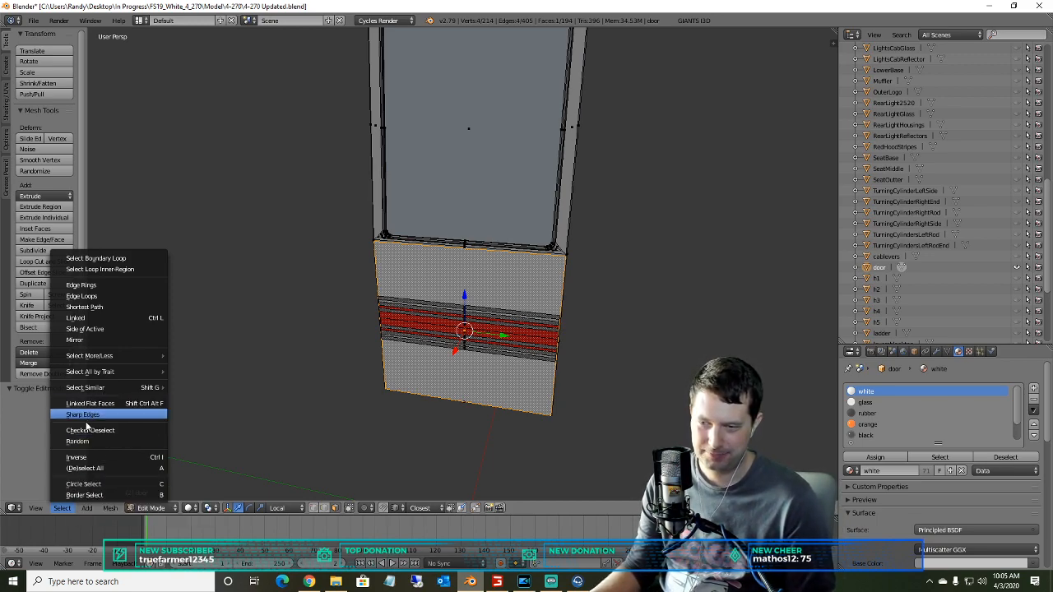
mouse_move(101, 391)
left_click(194, 387)
- From the inside of the door, deselect the white faces along one side, at its lower window corner and below the window
middle_click_drag(434, 352, 228, 313)
scroll(493, 320, "up", 3)
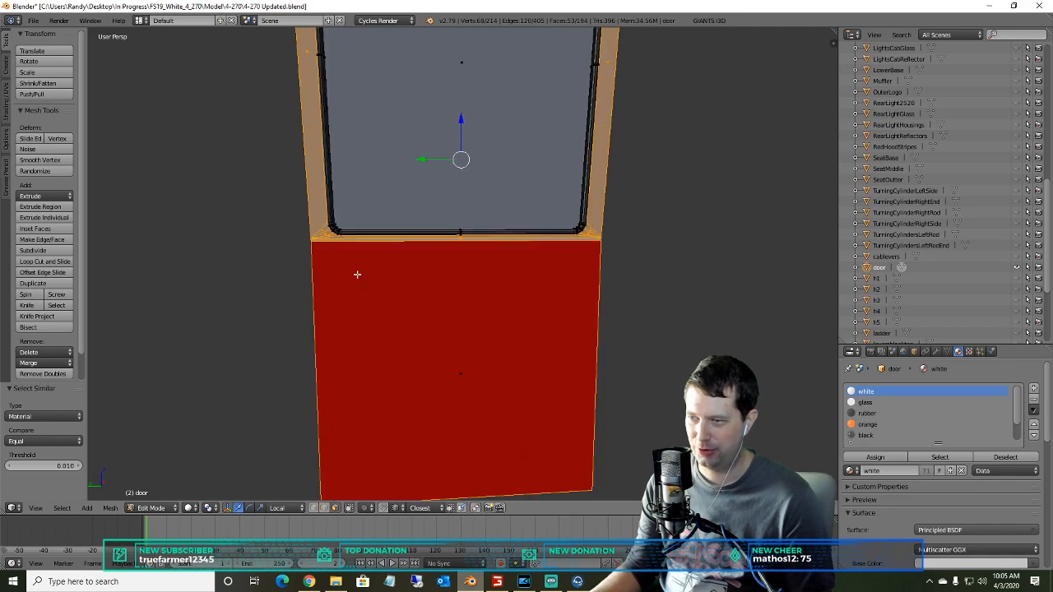
scroll(357, 274, "up", 1)
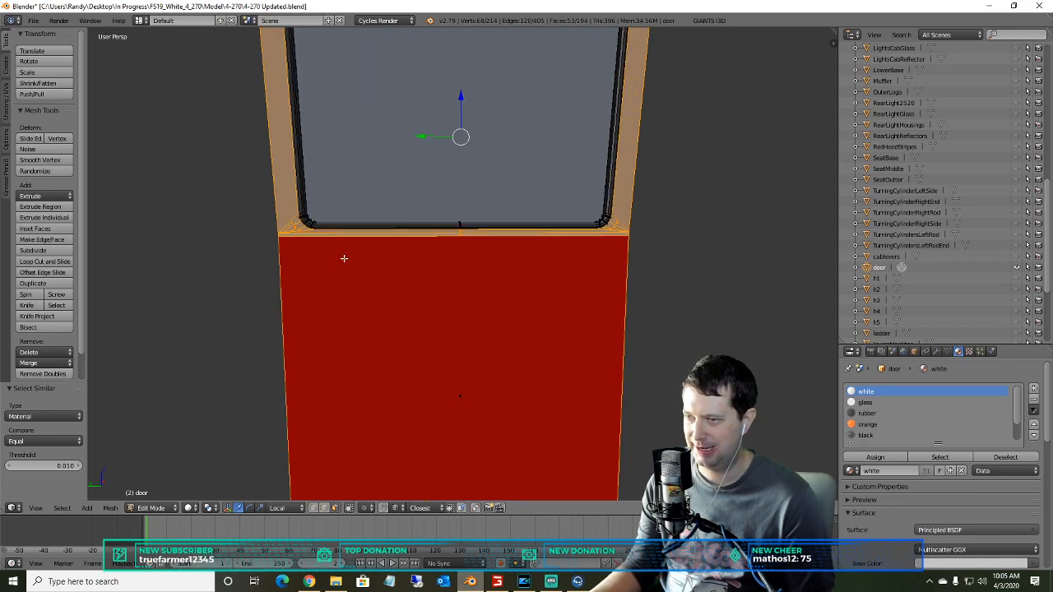
scroll(345, 258, "up", 1)
scroll(359, 306, "up", 3)
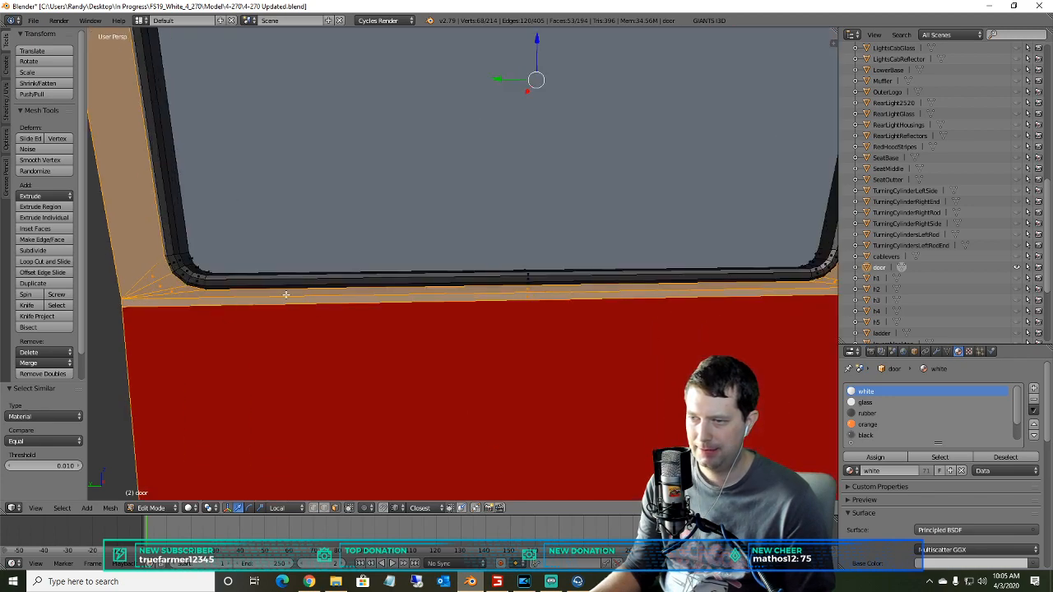
right_click(134, 237, "shift")
right_click(154, 279, "shift")
right_click(163, 286, "shift")
right_click(175, 290, "shift")
right_click(184, 295, "shift")
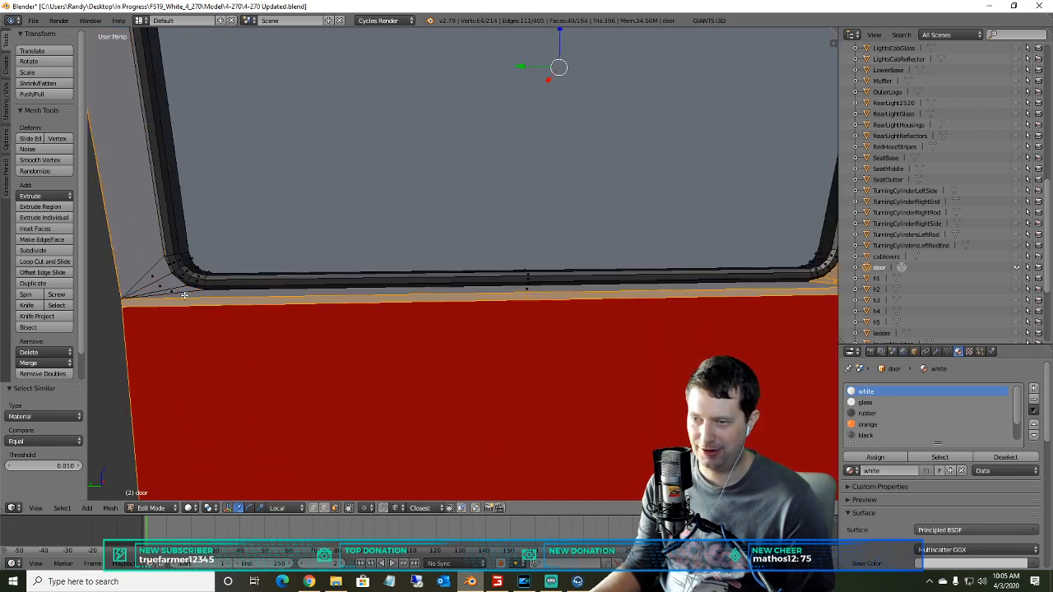
right_click(255, 300, "shift")
- Deselect the inside white faces at the opposite lower window corner and on the adjoining side of the door frame
scroll(571, 331, "down", 5, "ctrl")
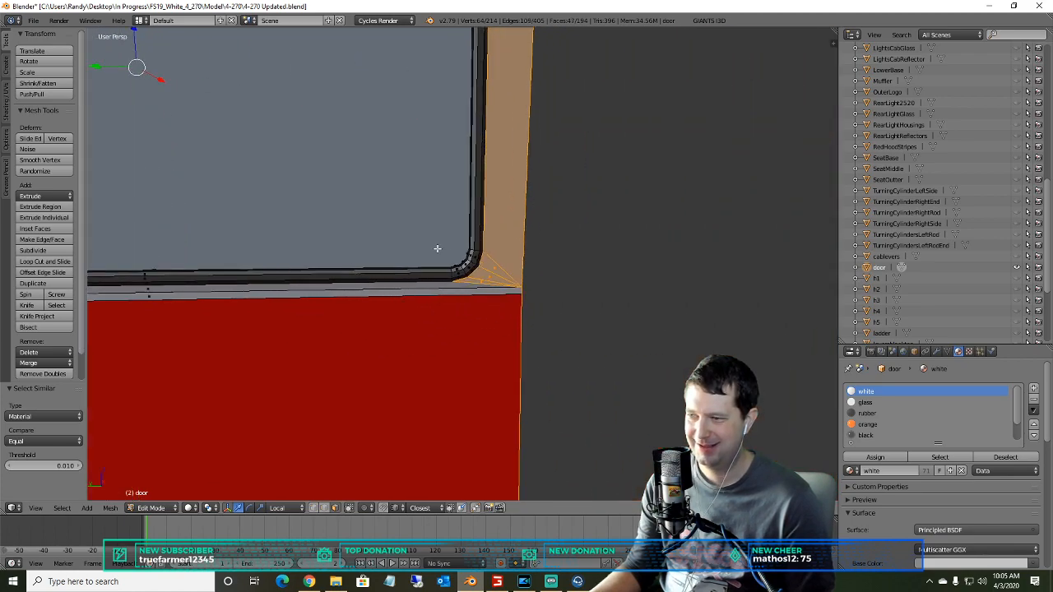
right_click(476, 282, "shift")
right_click(477, 276, "shift")
right_click(490, 268, "shift")
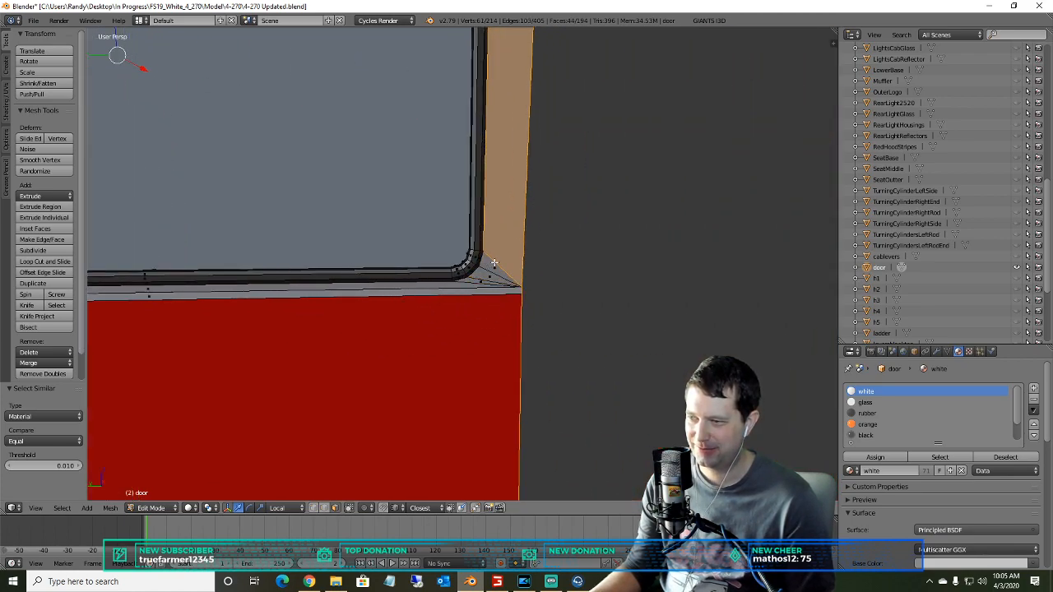
right_click(515, 207, "shift")
scroll(583, 148, "up", 1, "shift")
scroll(552, 235, "up", 5)
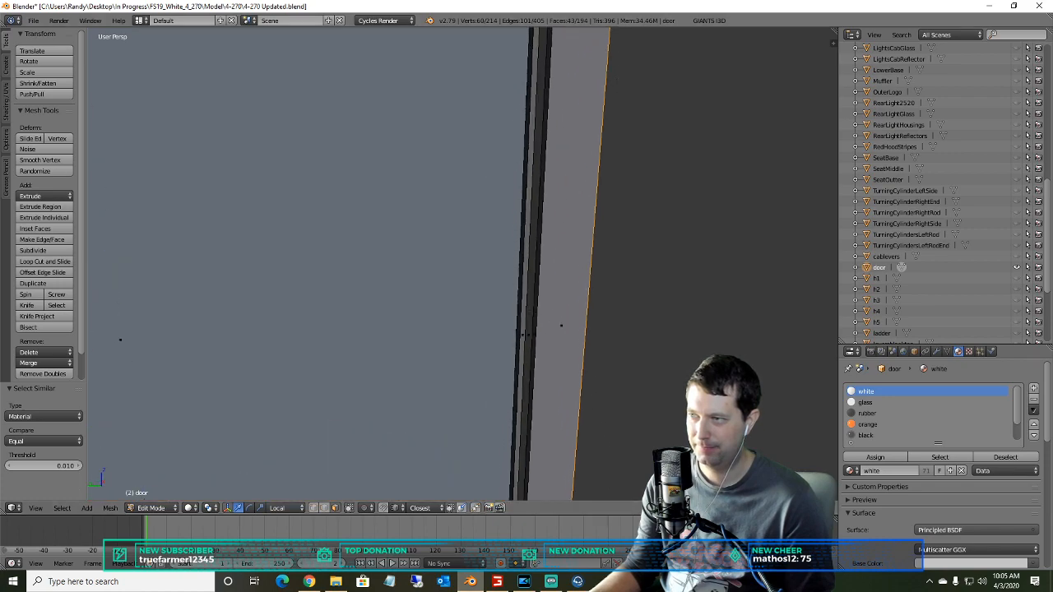
- Deselect the inside white faces at both upper window corners and along the top of the door frame
middle_click_drag(643, 76, 655, 413, "shift")
right_click(598, 278, "shift")
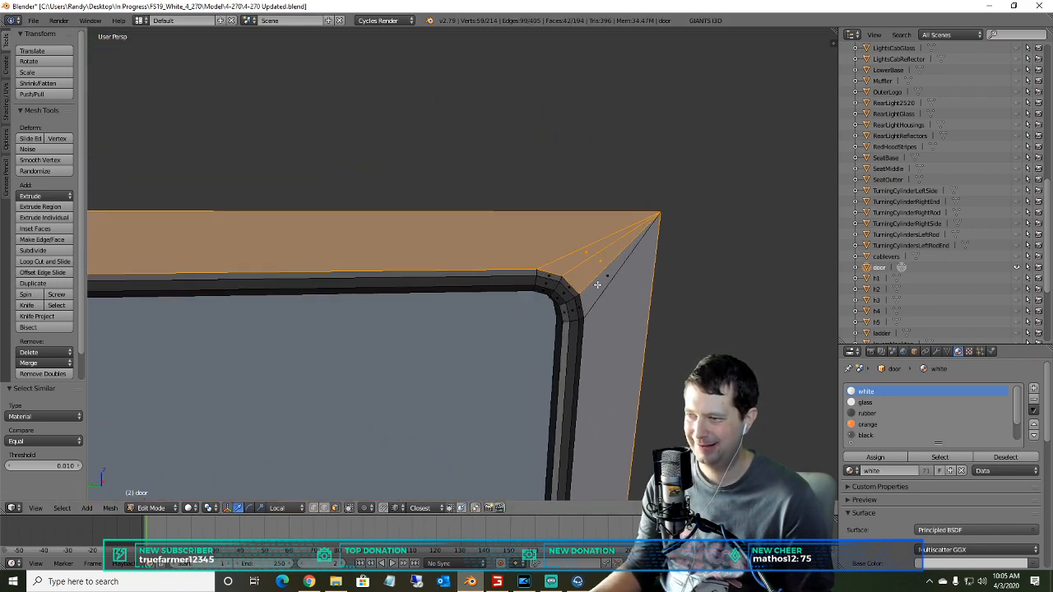
right_click(587, 268, "shift")
right_click(562, 253, "shift")
right_click(577, 261, "shift")
middle_click_drag(431, 241, 163, 199, "shift")
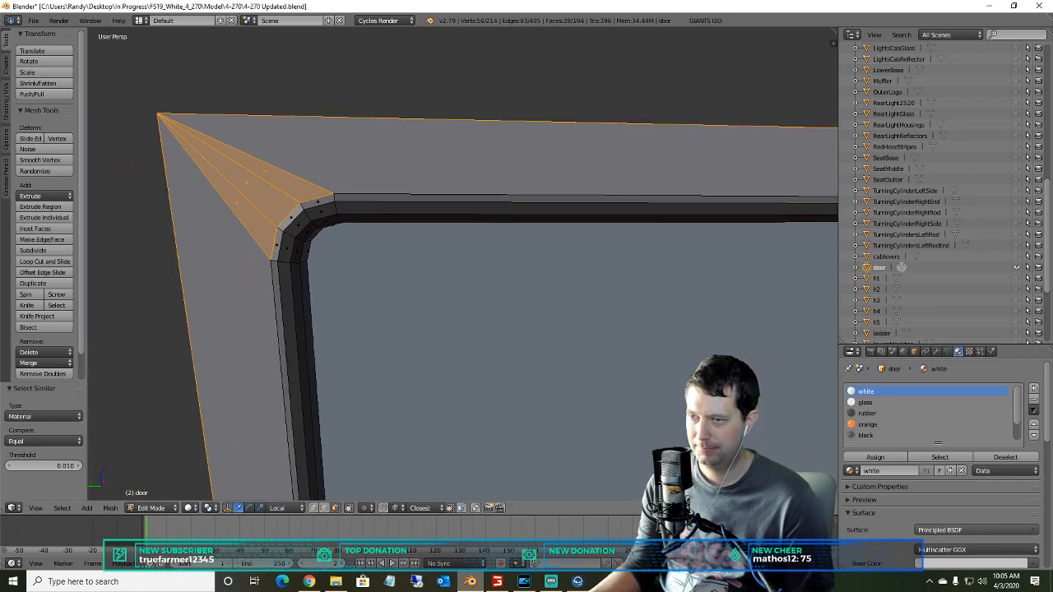
right_click(238, 195, "shift")
right_click(249, 188, "shift")
right_click(260, 173, "shift")
- Separate the selected white exterior faces of the door into a new object
middle_click_drag(251, 189, 484, 224)
middle_click_drag(392, 260, 488, 63)
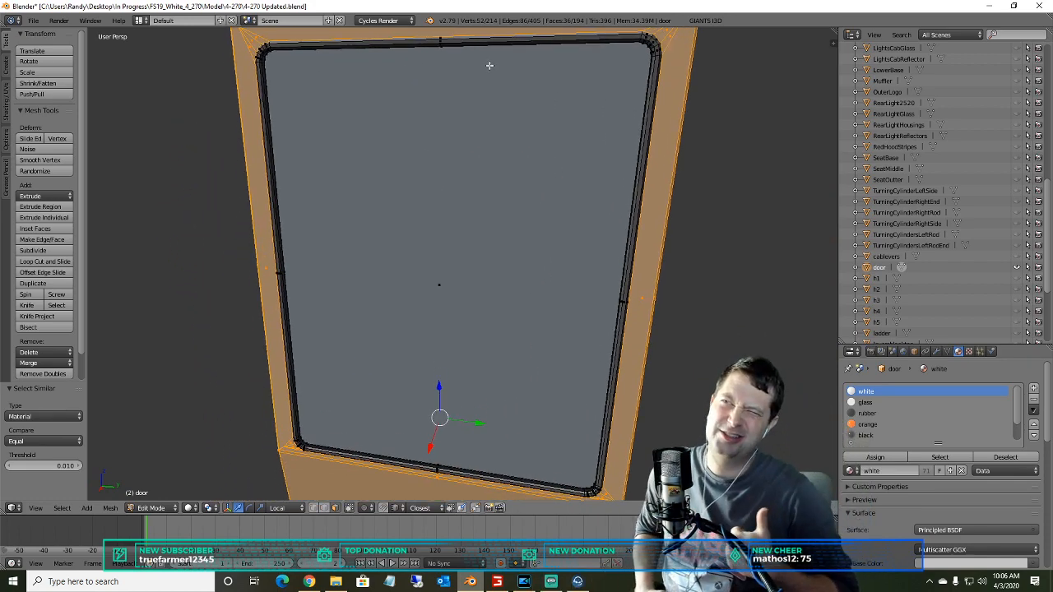
mouse_move(424, 306)
middle_mouse_down("shift")
mouse_move(439, 103)
mouse_move(466, 43)
middle_mouse_up("shift")
middle_click_drag(502, 417, 531, 197, "shift")
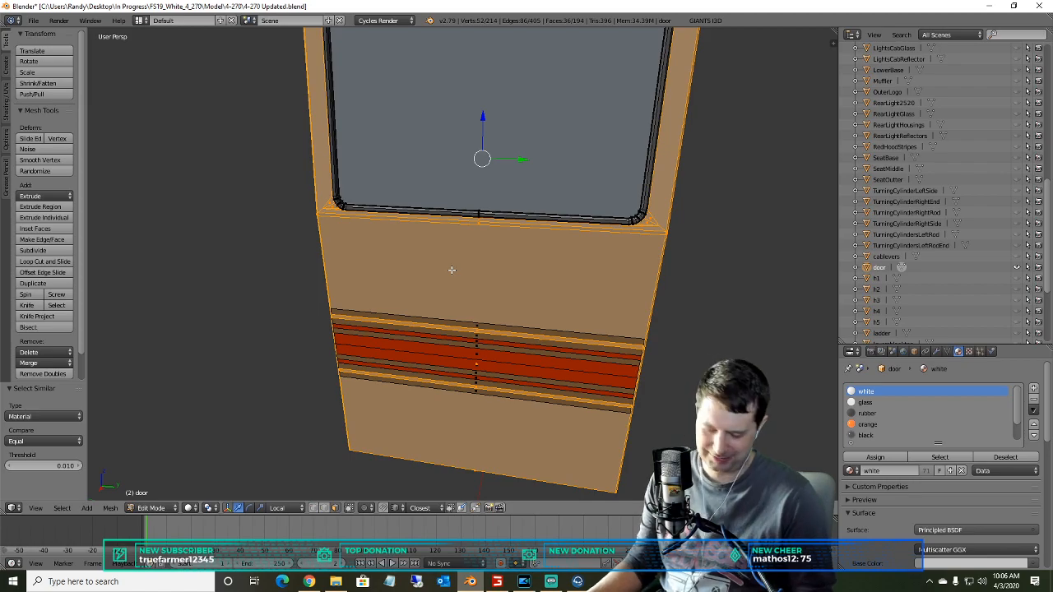
mouse_move(477, 258)
middle_mouse_down()
mouse_move(419, 263)
mouse_move(458, 249)
mouse_move(458, 258)
middle_mouse_up()
key("p")
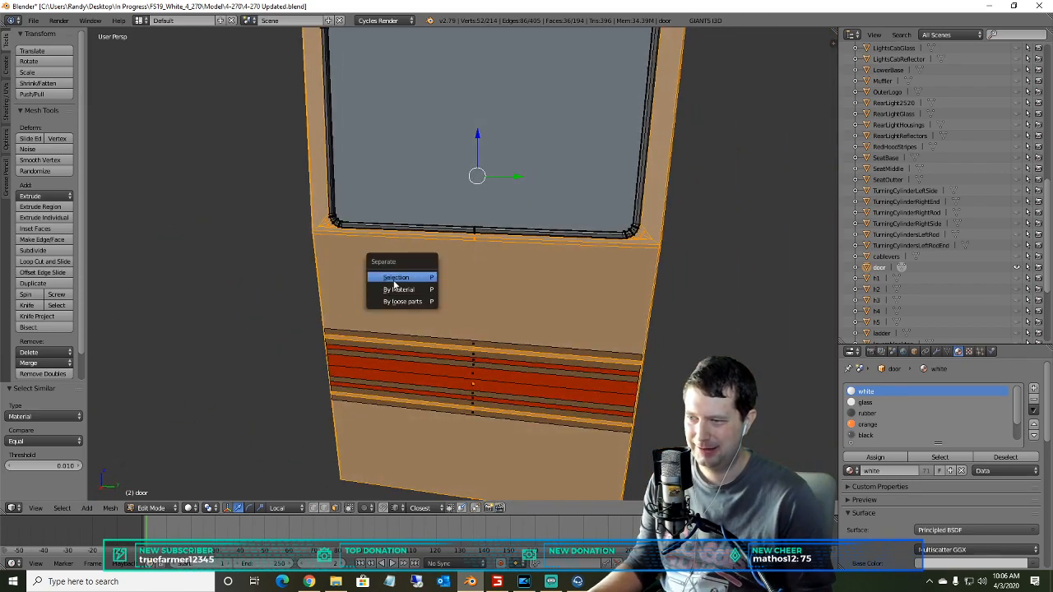
left_click(394, 280)
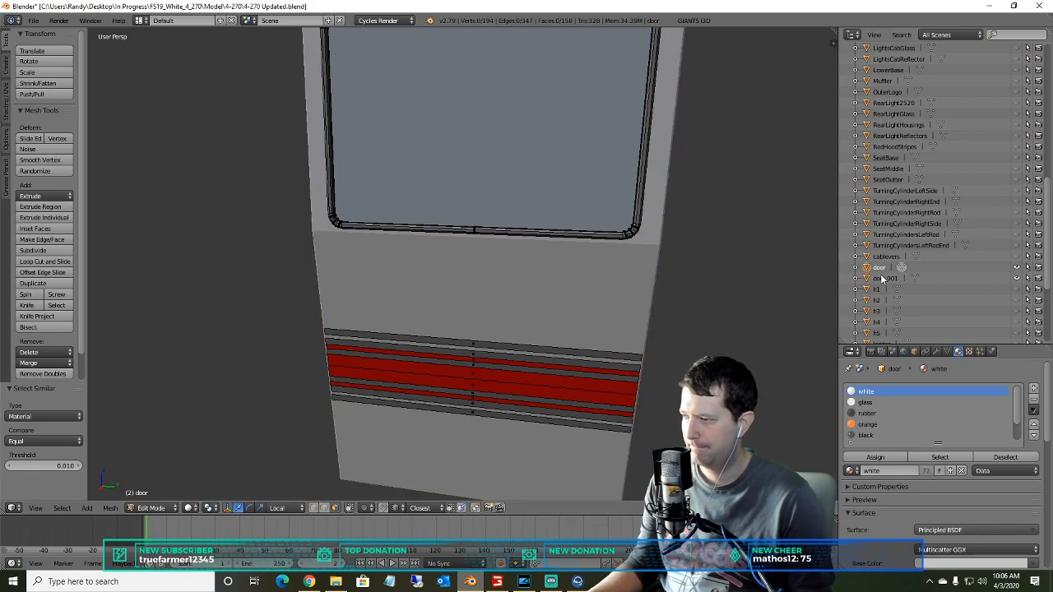
- Rename the separated door.001 object with the white exterior faces as DoorExterior
left_click(884, 278)
right_click(884, 278)
left_click(884, 278)
type("d")
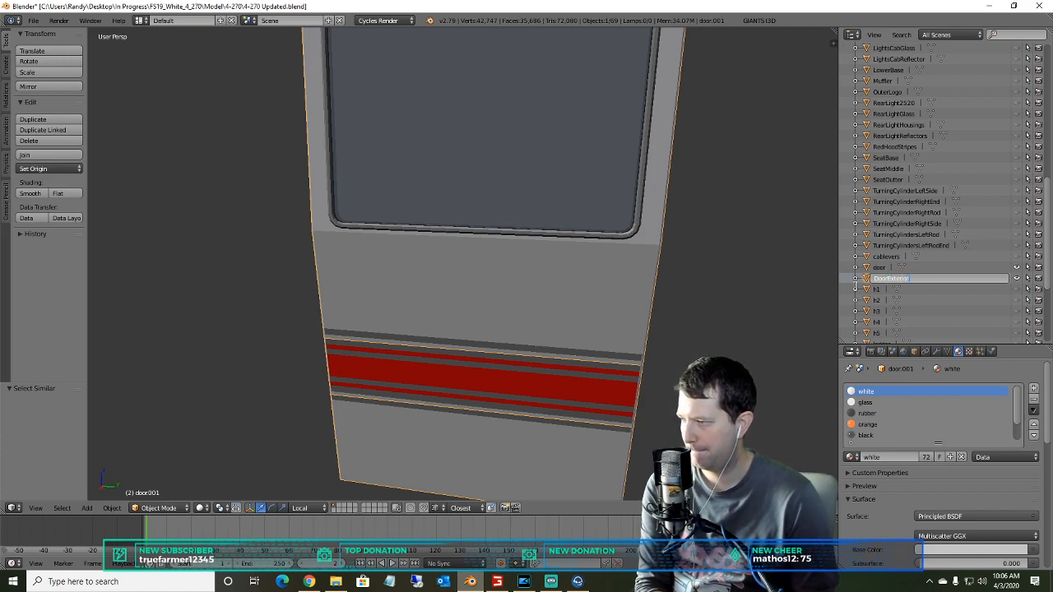
key("Return")
- Make the remaining door object active and enter Edit Mode with its inner side in view
left_click(878, 278)
middle_click_drag(692, 279, 680, 284)
scroll(985, 154, "up", 5)
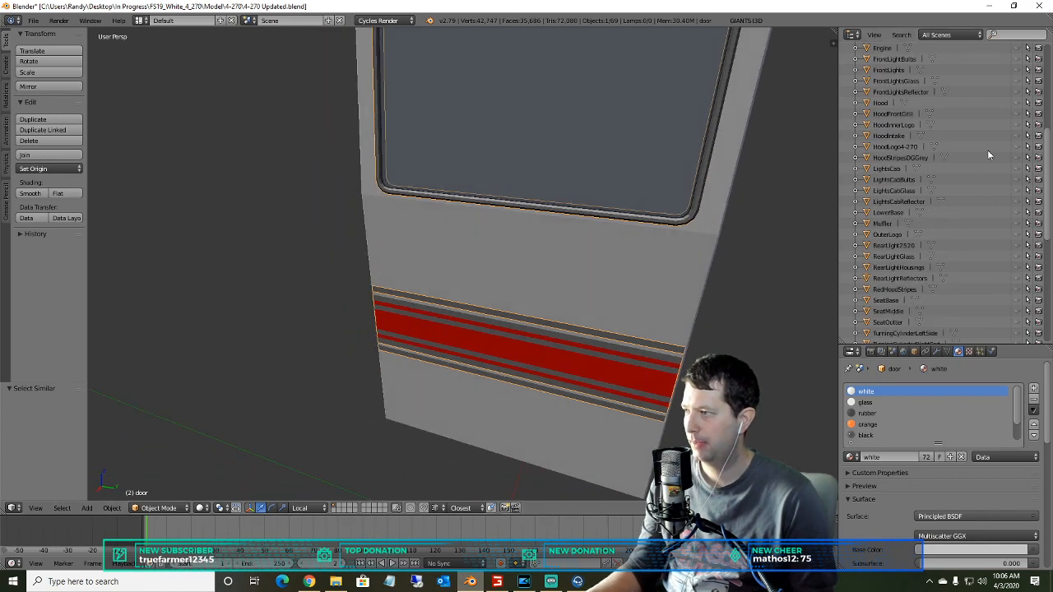
scroll(979, 152, "up", 5)
middle_click_drag(822, 265, 456, 276)
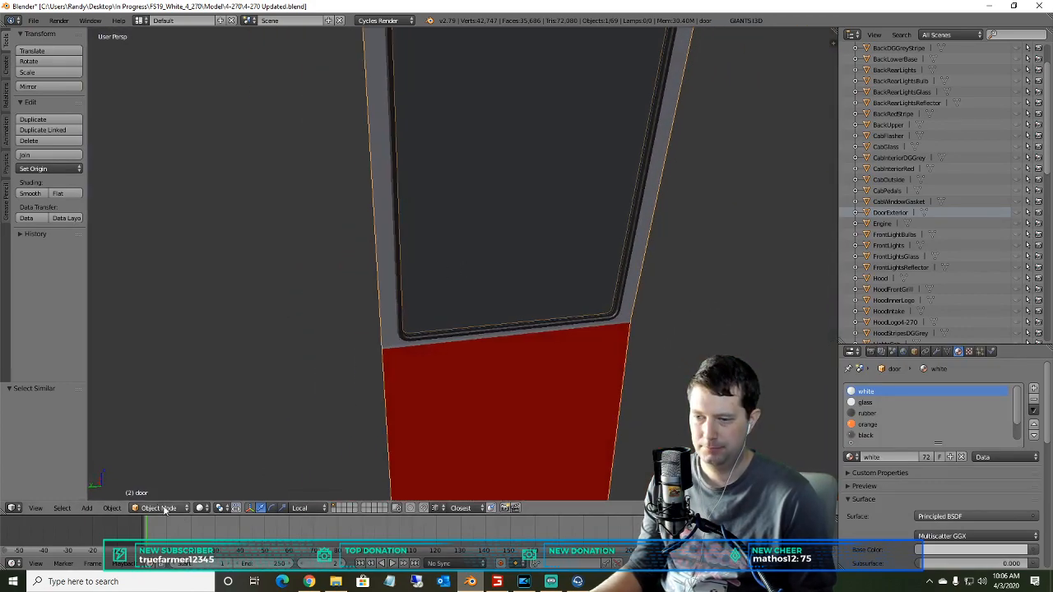
left_click(159, 507)
left_click(160, 483)
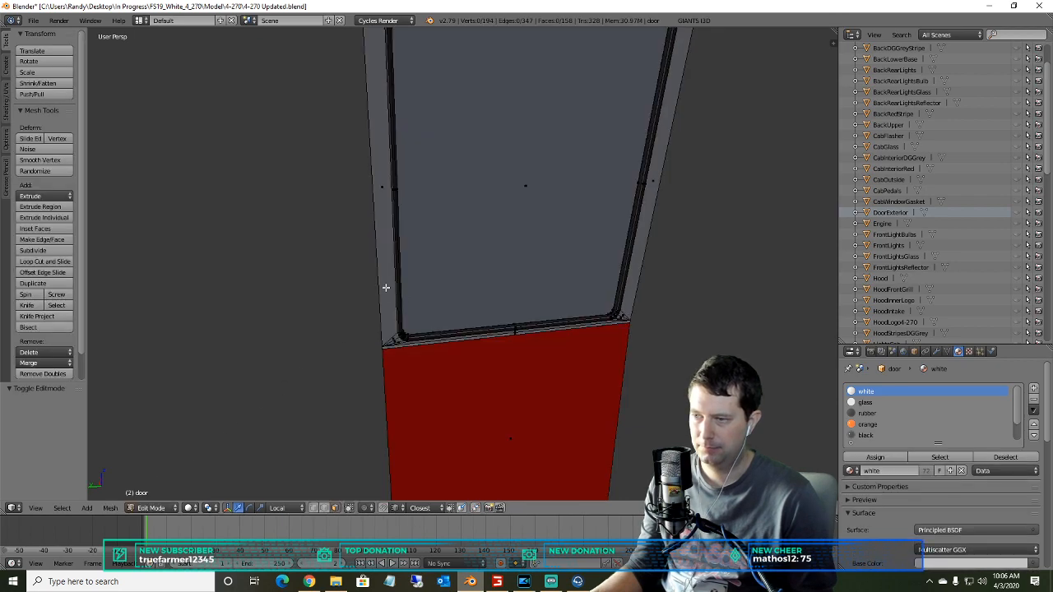
- Select all faces sharing the material of the door's inside frame and separate them into a new object
right_click(386, 287)
left_click(62, 508)
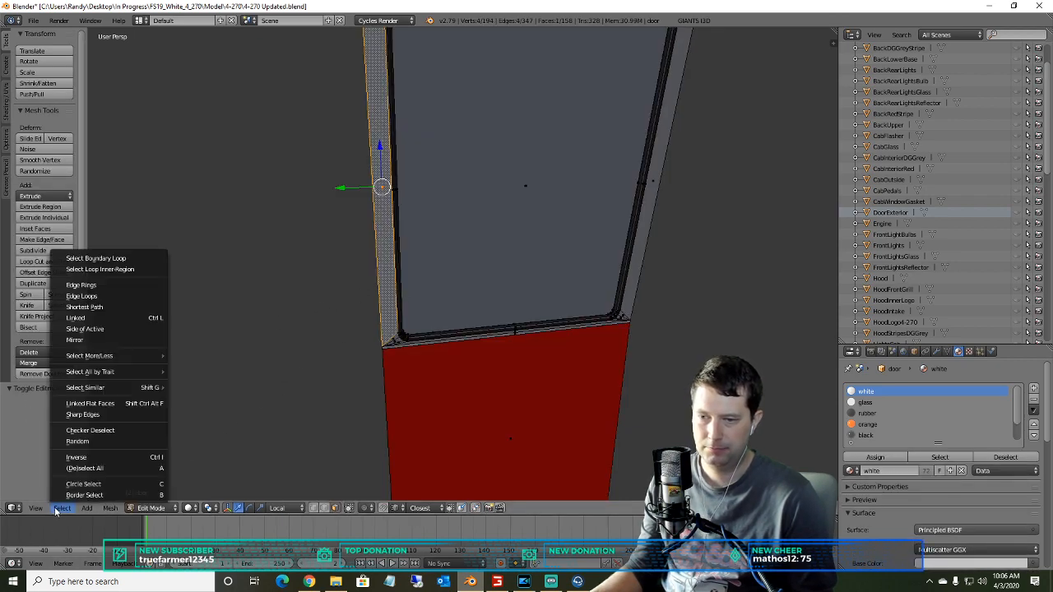
mouse_move(88, 389)
left_click(196, 387)
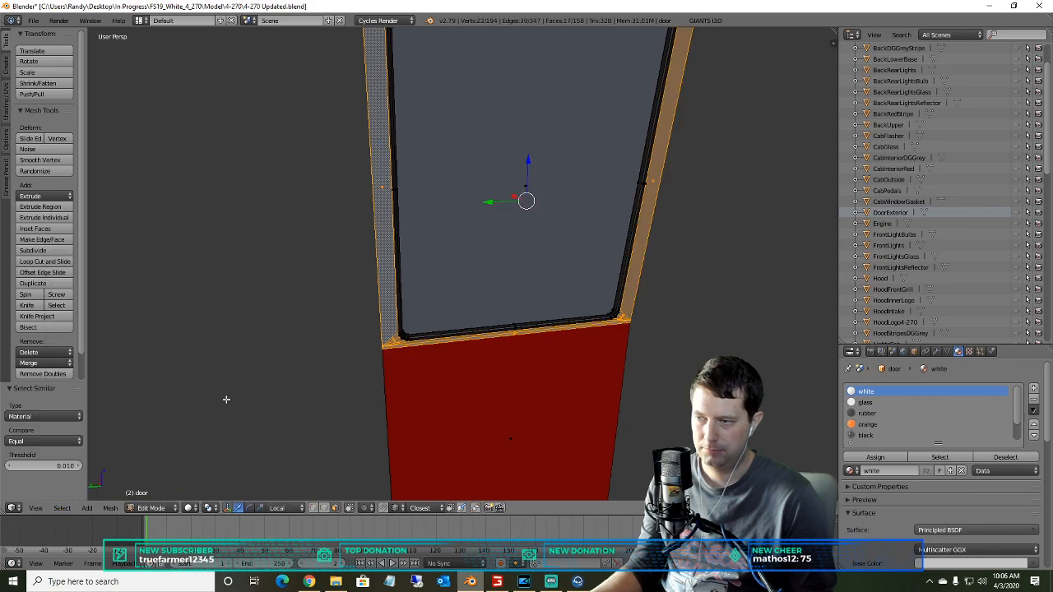
key("p")
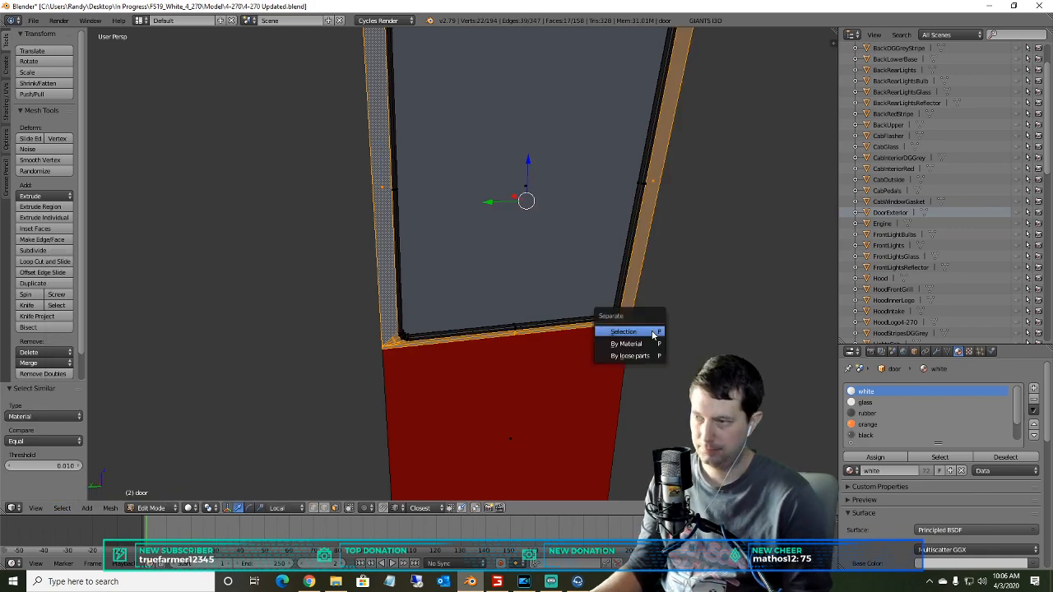
left_click(650, 330)
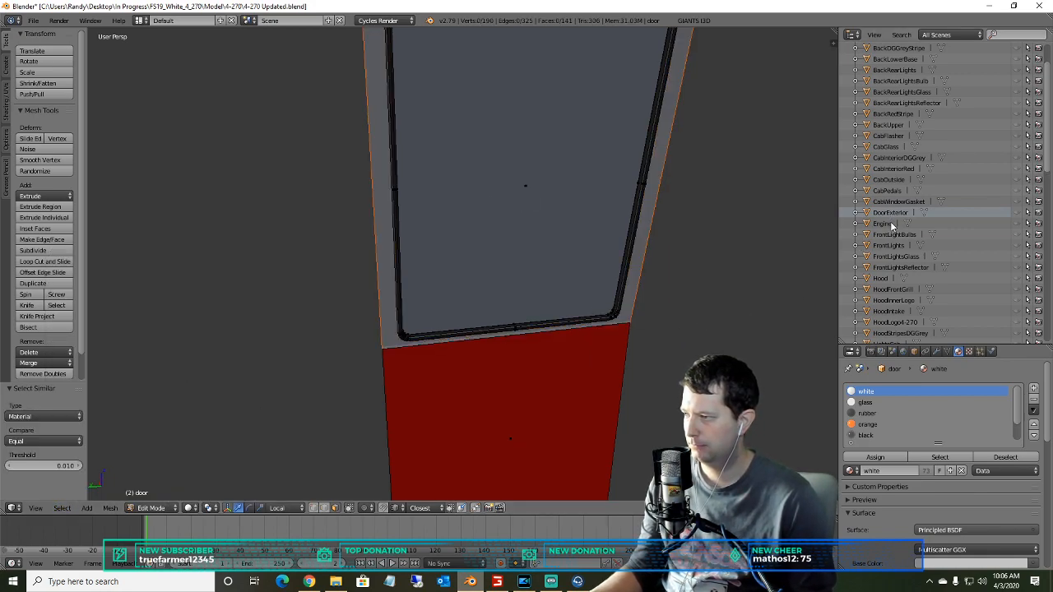
- Rename the separated door.001 object with the inside frame faces as DoorInterior
scroll(895, 234, "down", 10)
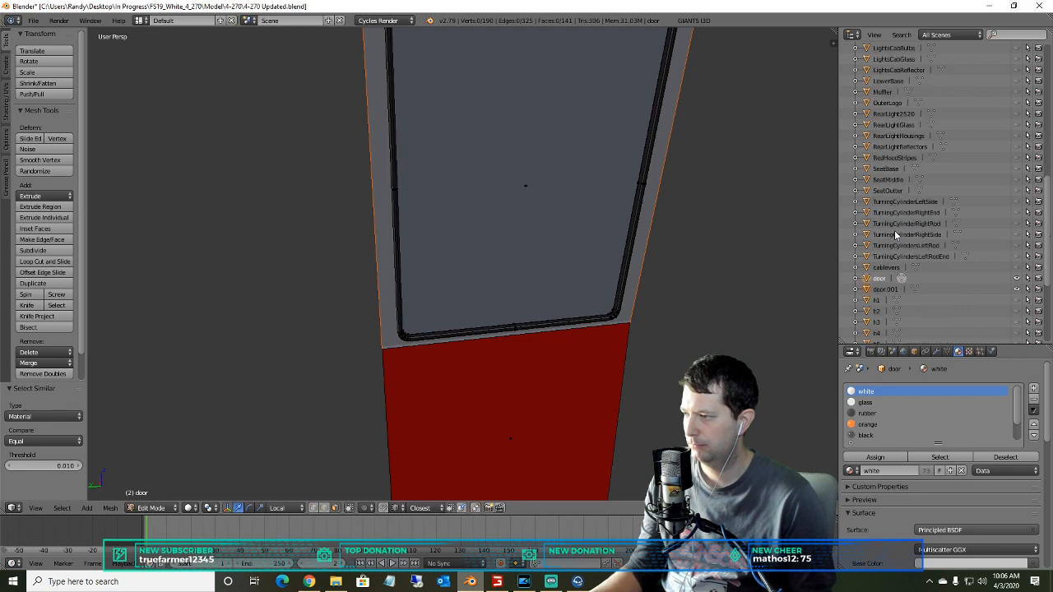
left_click(882, 289)
right_click(878, 289)
left_click(873, 288)
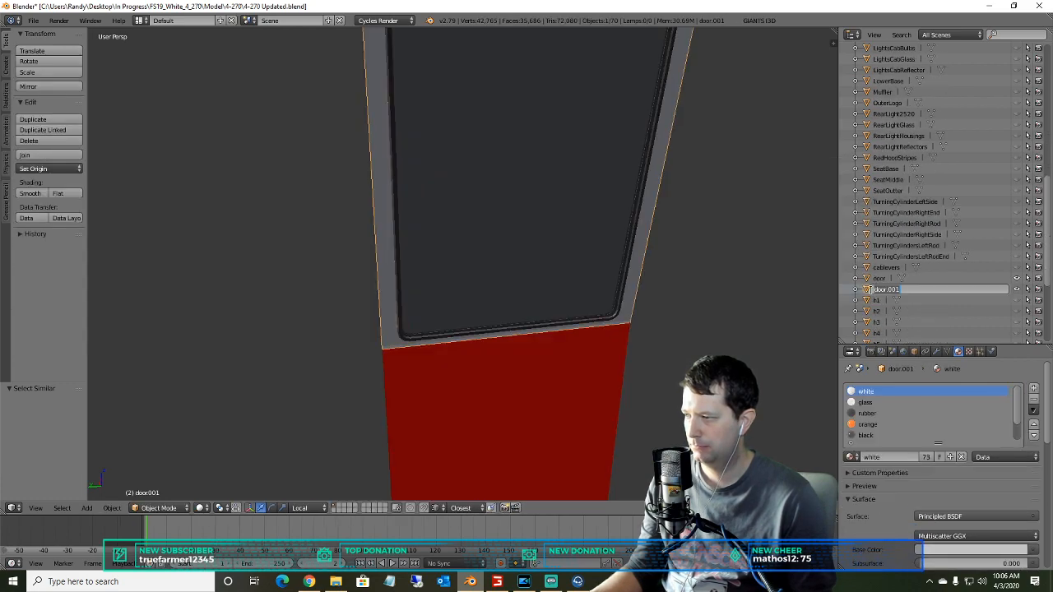
type("DoorInterior")
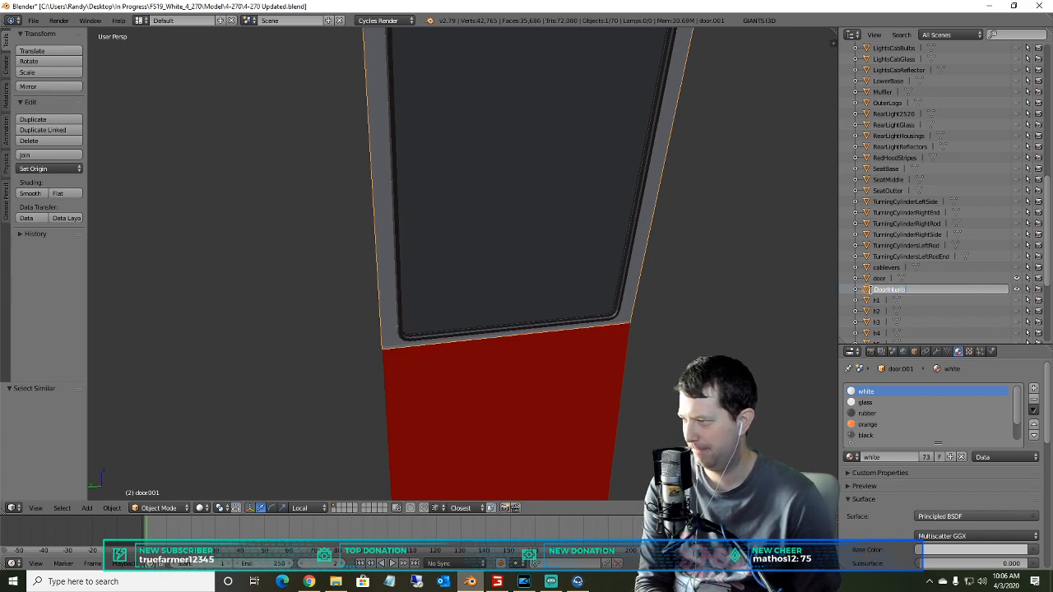
key("Return")
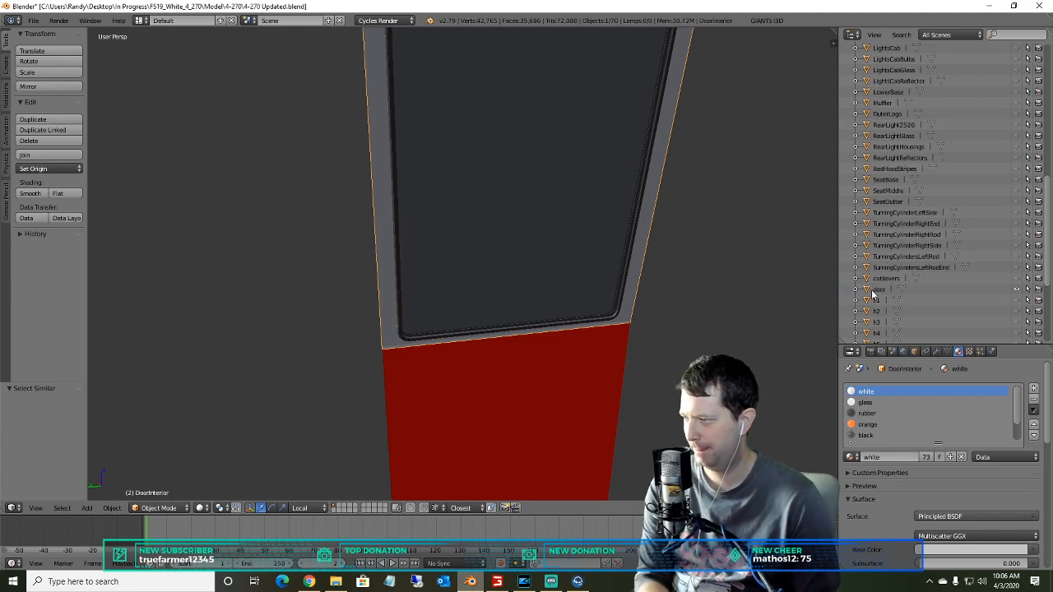
- In the remaining door object, select the red inner lower panel face and separate it into a new object
left_click(876, 290)
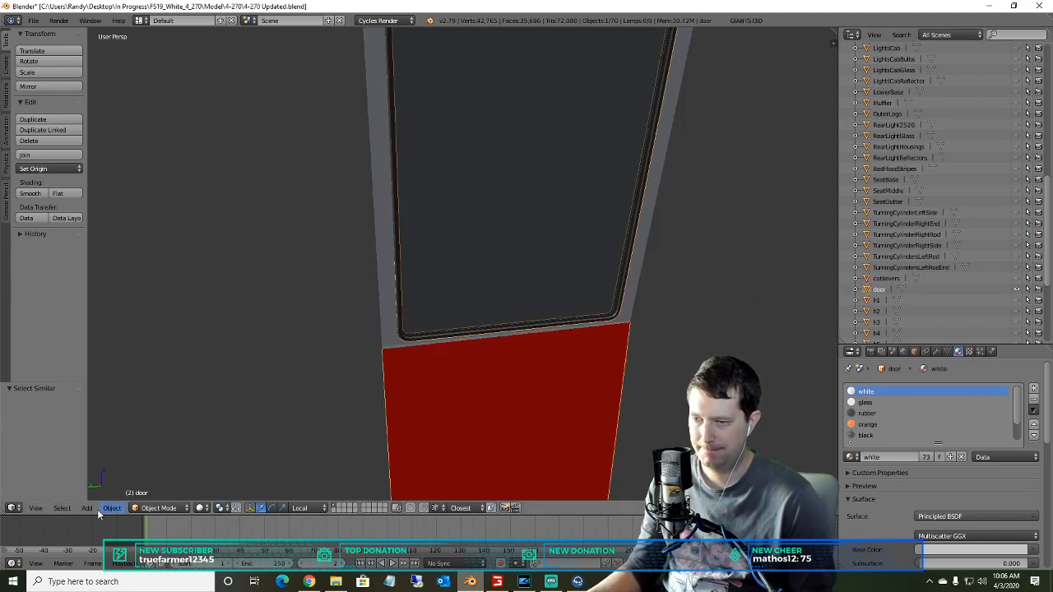
left_click(158, 508)
left_click(159, 483)
scroll(288, 369, "down", 1)
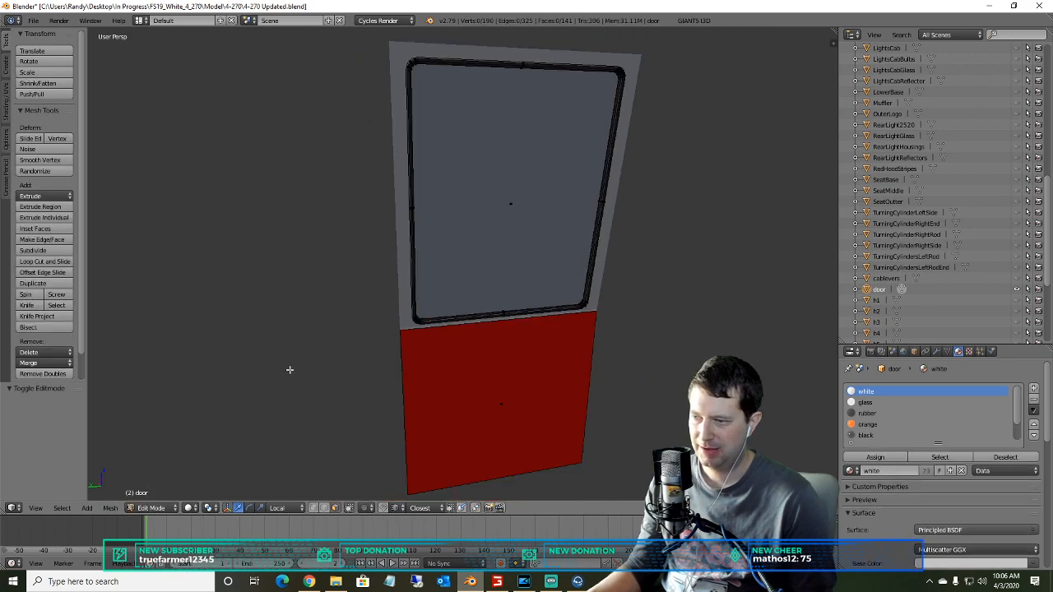
middle_click_drag(289, 365, 296, 307, "shift")
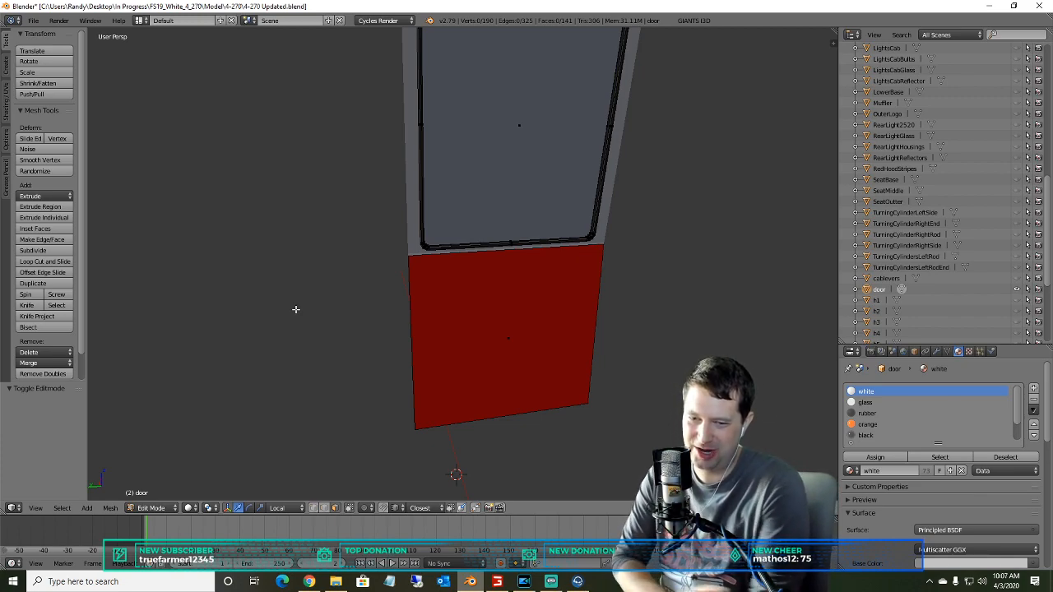
right_click(509, 337)
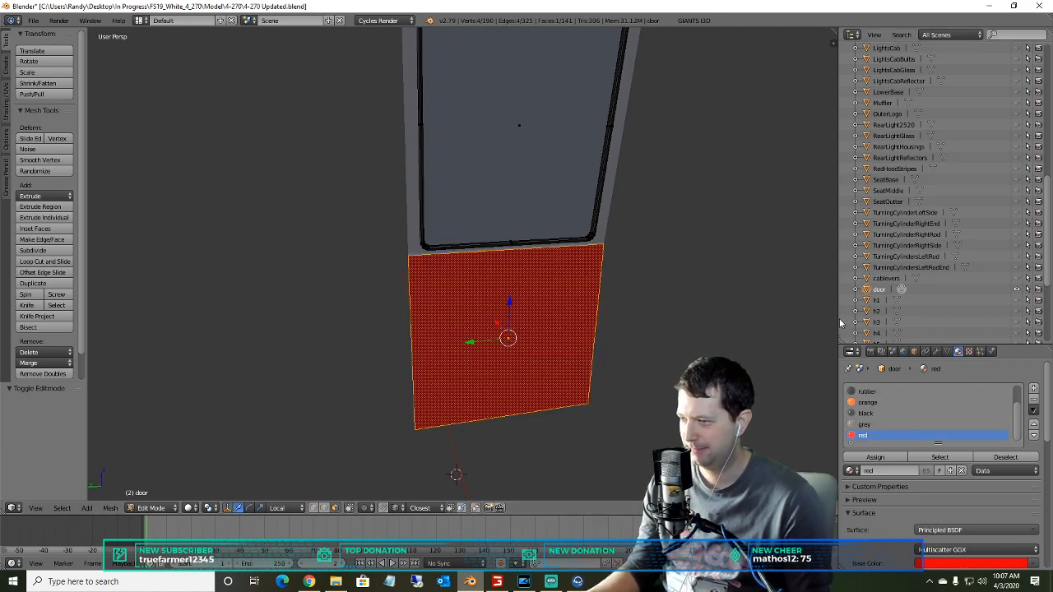
scroll(411, 392, "down", 3)
scroll(408, 395, "up", 2)
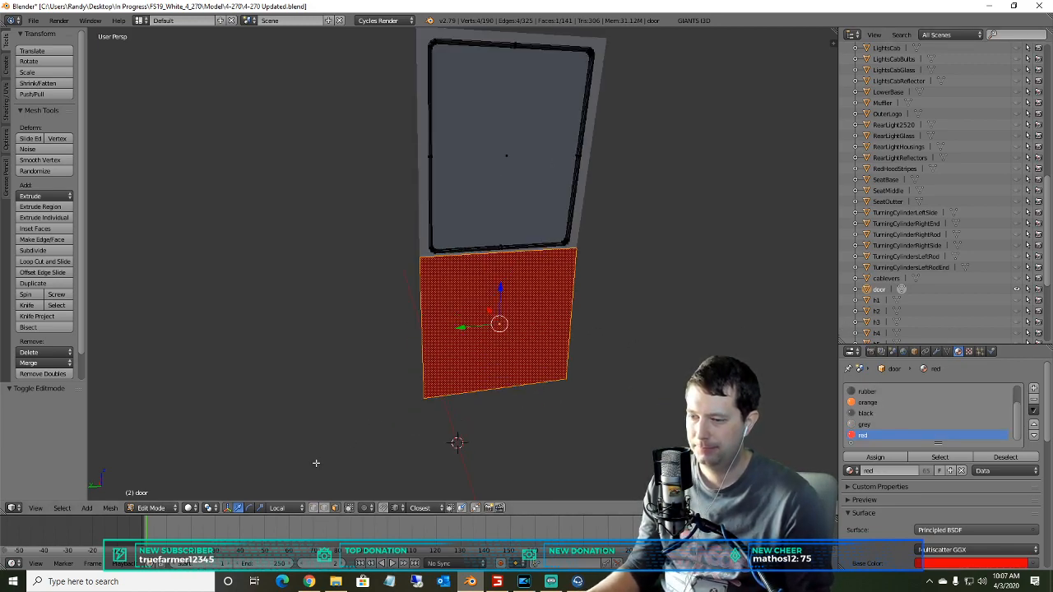
key("p")
left_click(258, 496)
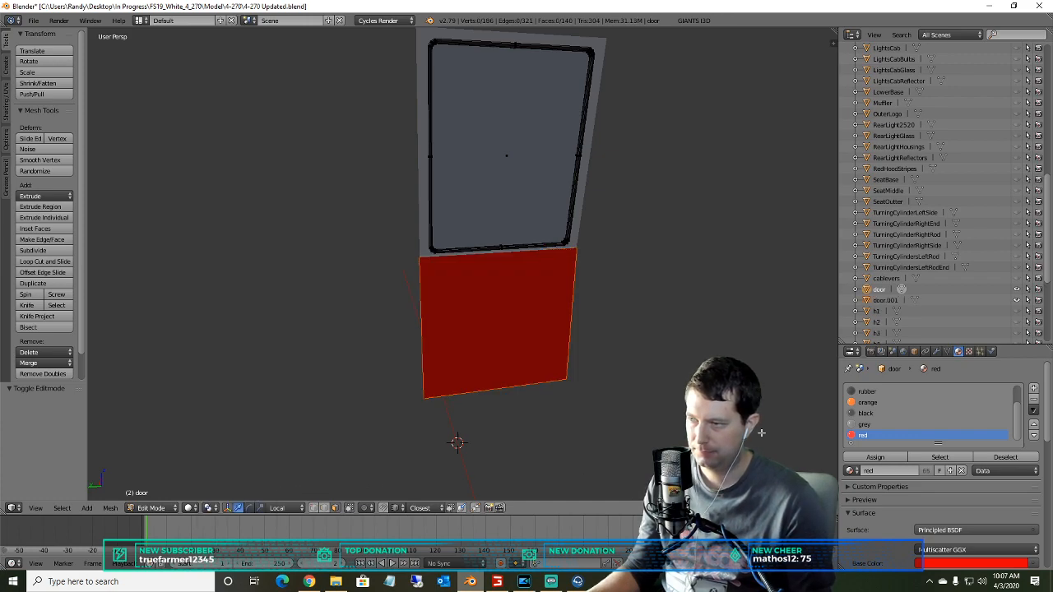
- Rename the separated red inner panel object door.001 as DoorInteriorRed
left_click(885, 300)
right_click(891, 305)
left_click(888, 302)
type("Door")
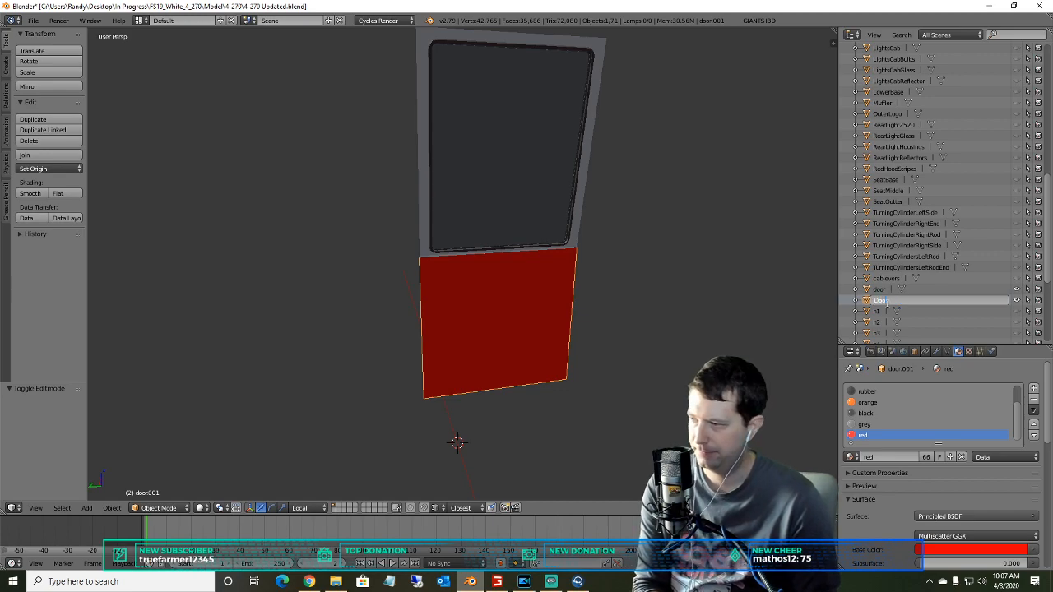
type("InteriorRed")
key("Return")
- Make the remaining door object active and enter Edit Mode with the stripes on its outer side in view
middle_click_drag(538, 288, 726, 298)
scroll(553, 238, "up", 4)
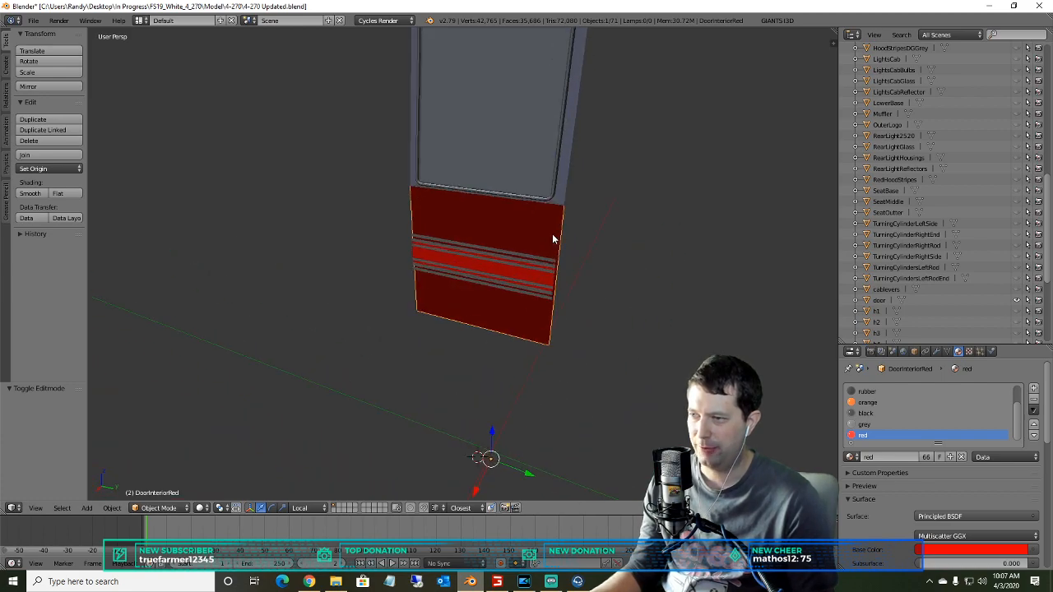
middle_click_drag(552, 238, 561, 216)
scroll(512, 244, "up", 1)
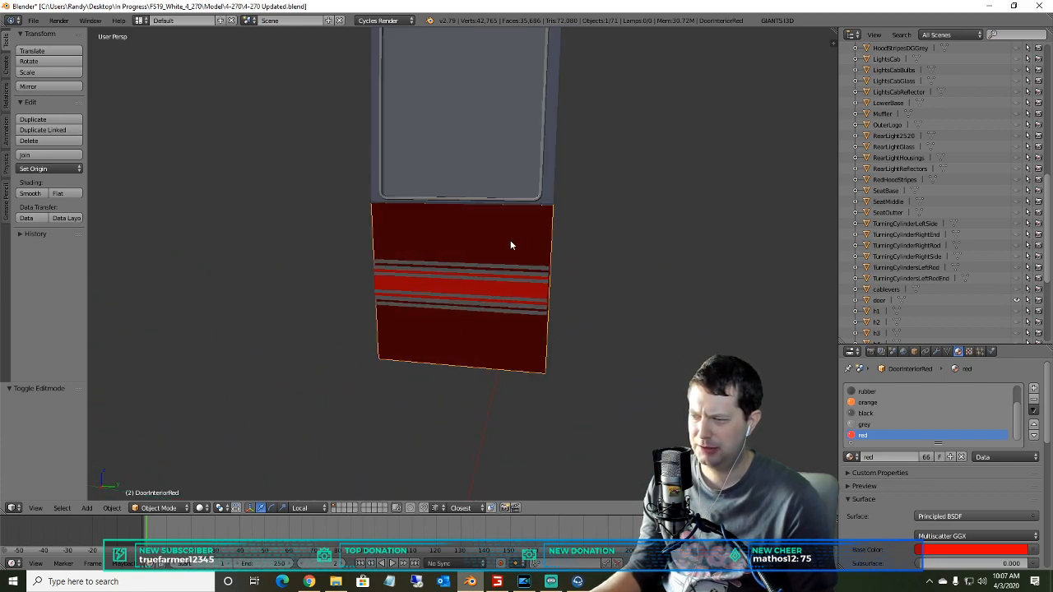
scroll(425, 269, "up", 2)
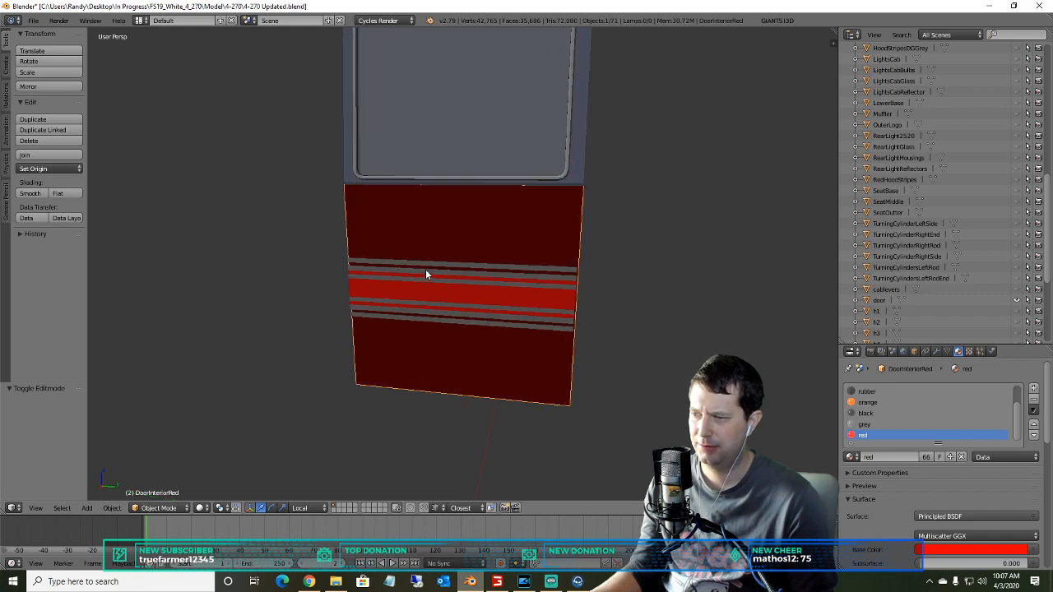
left_click(879, 300)
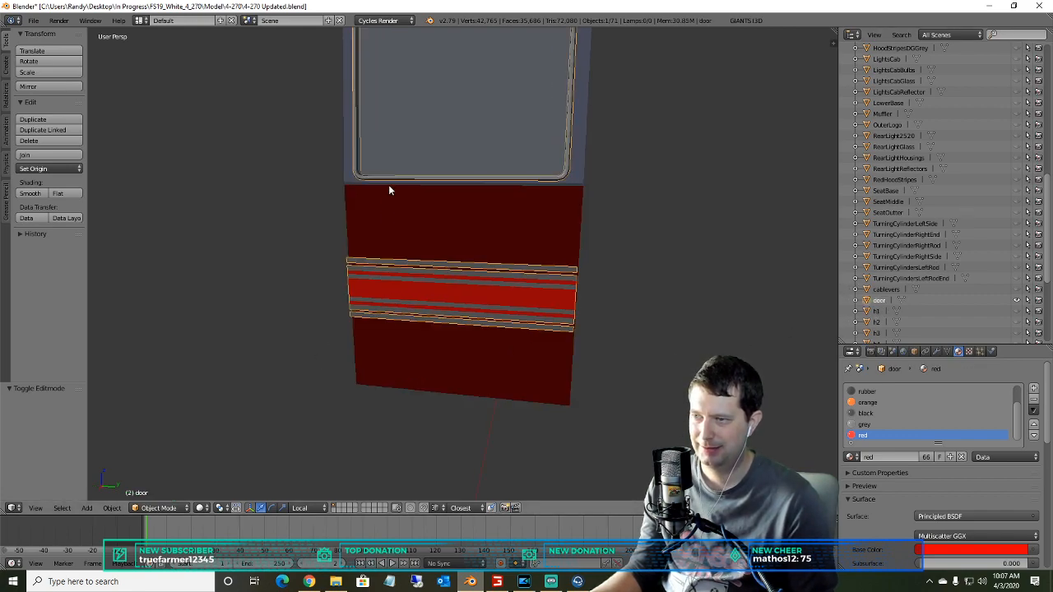
mouse_move(389, 177)
middle_mouse_down()
mouse_move(395, 211)
mouse_move(395, 172)
mouse_move(314, 225)
mouse_move(348, 183)
mouse_move(390, 171)
mouse_move(376, 190)
middle_mouse_up()
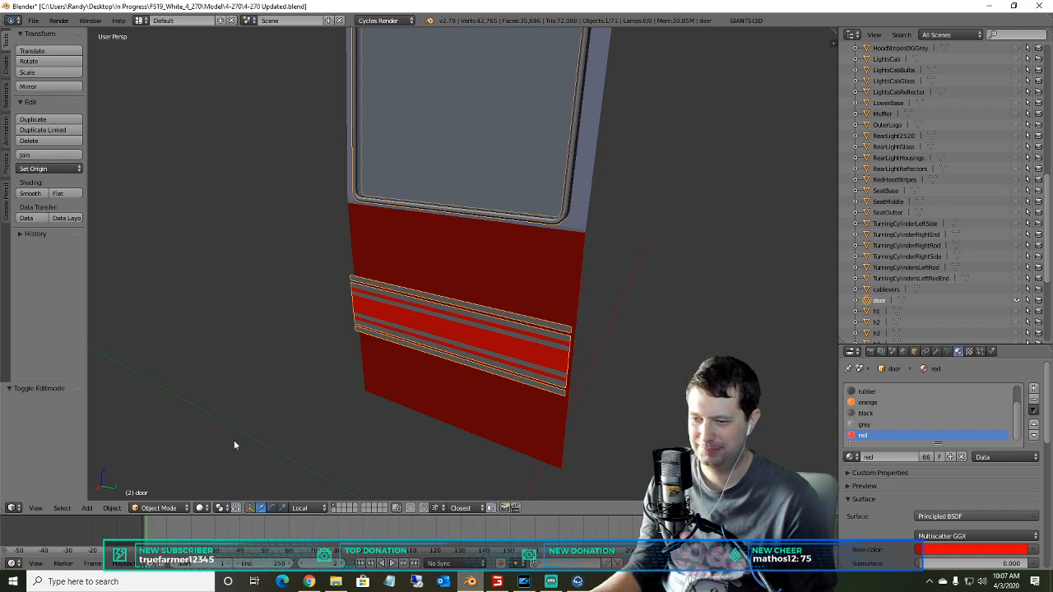
left_click(150, 508)
left_click(158, 483)
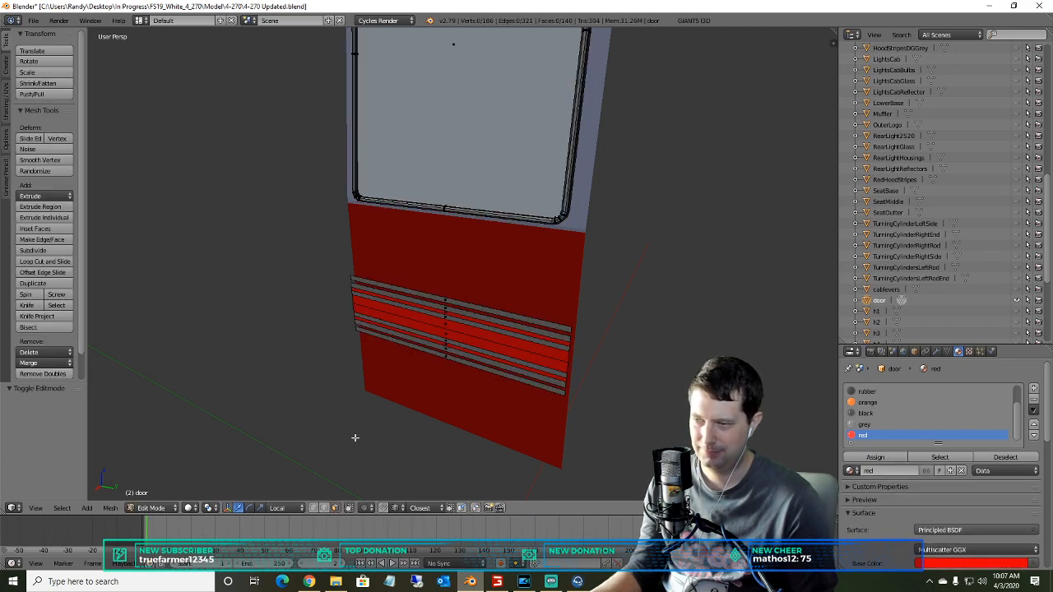
- Select all of the door's stripe faces with the grey material and separate them into a new object
scroll(445, 305, "up", 1)
right_click(441, 309)
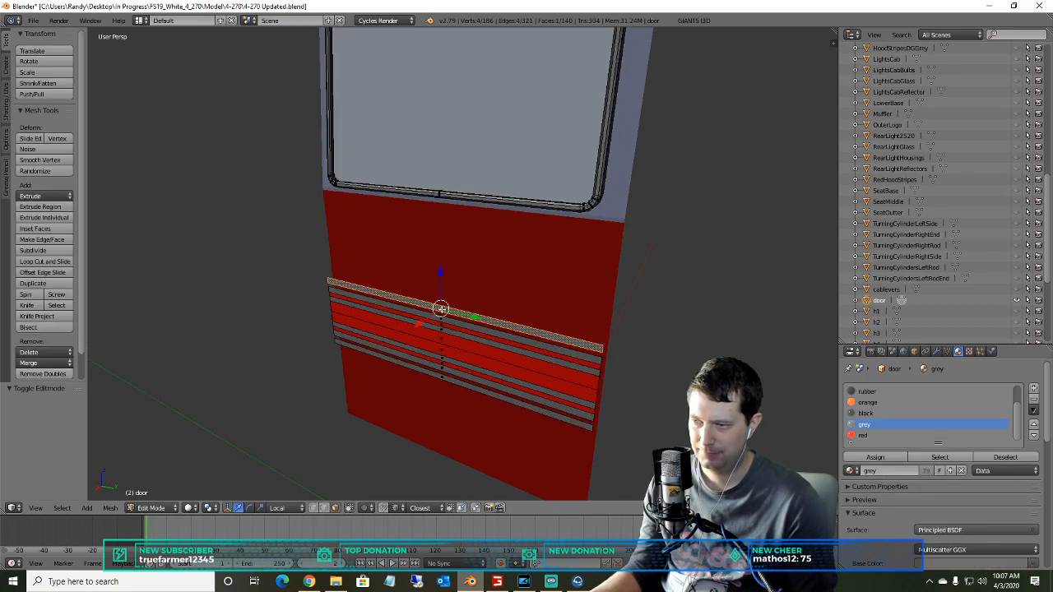
key("ctrl+l")
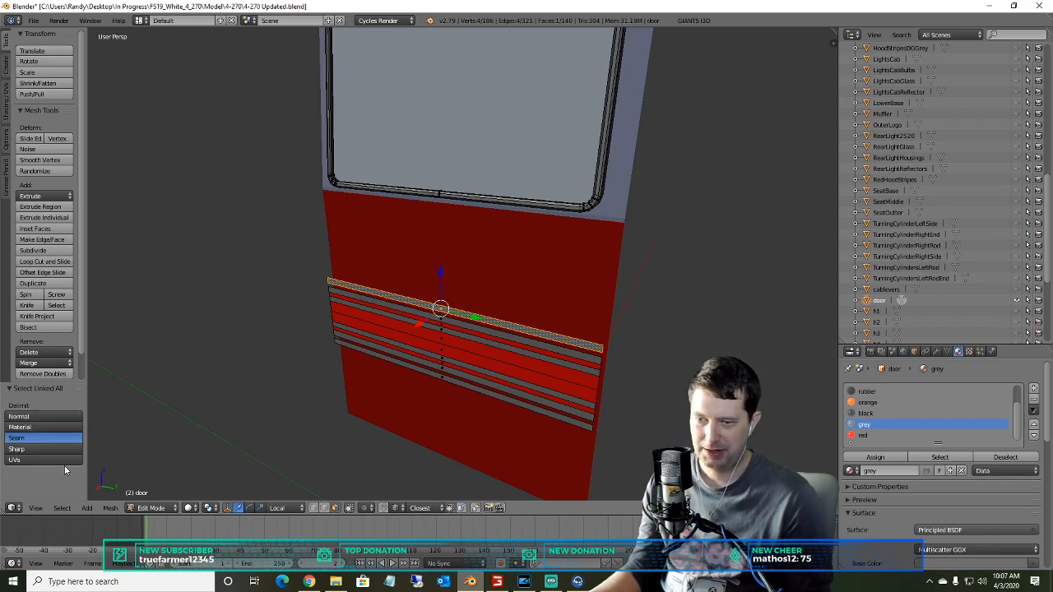
left_click(61, 507)
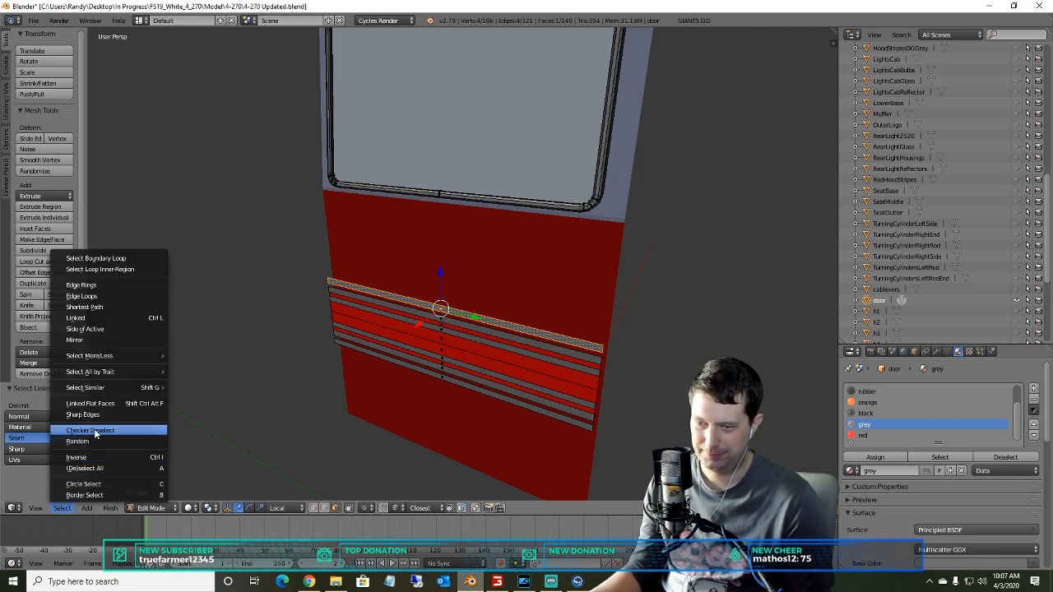
mouse_move(105, 395)
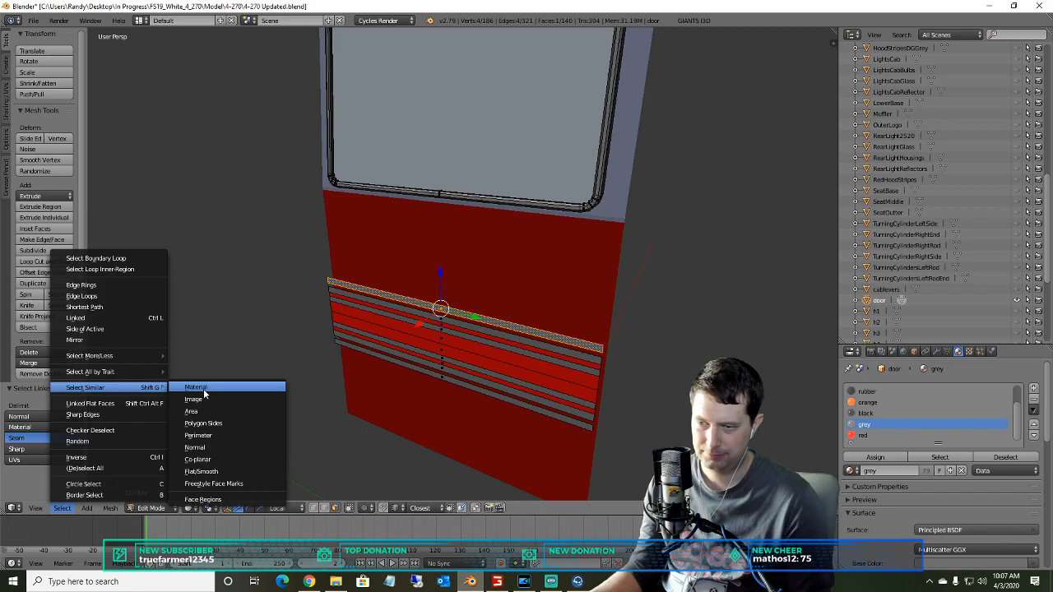
left_click(198, 390)
key("p")
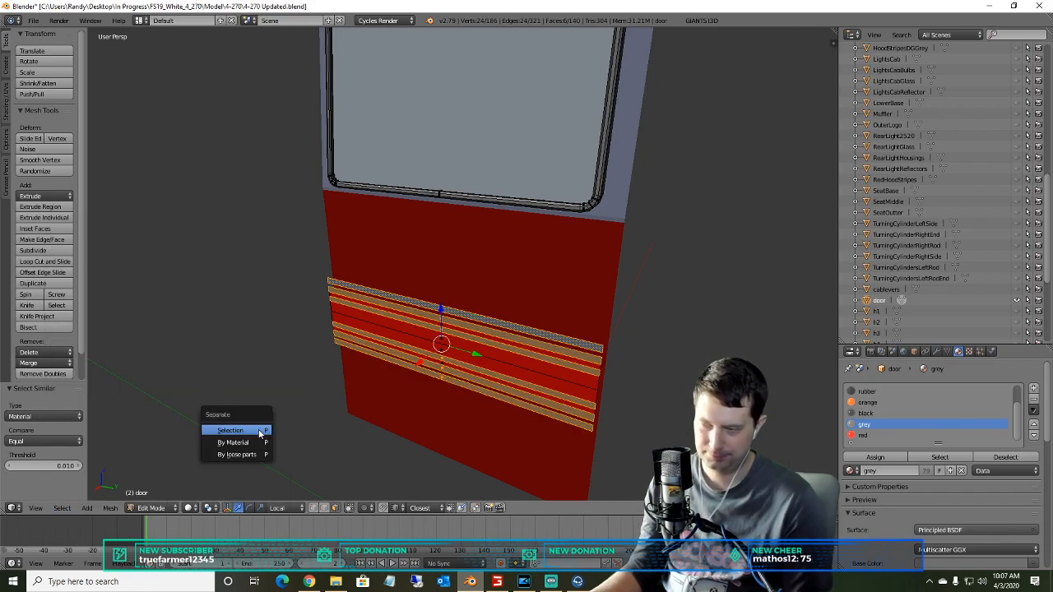
left_click(231, 430)
- Select all of the door's stripe faces with the red material and separate them into a new object
right_click(434, 341)
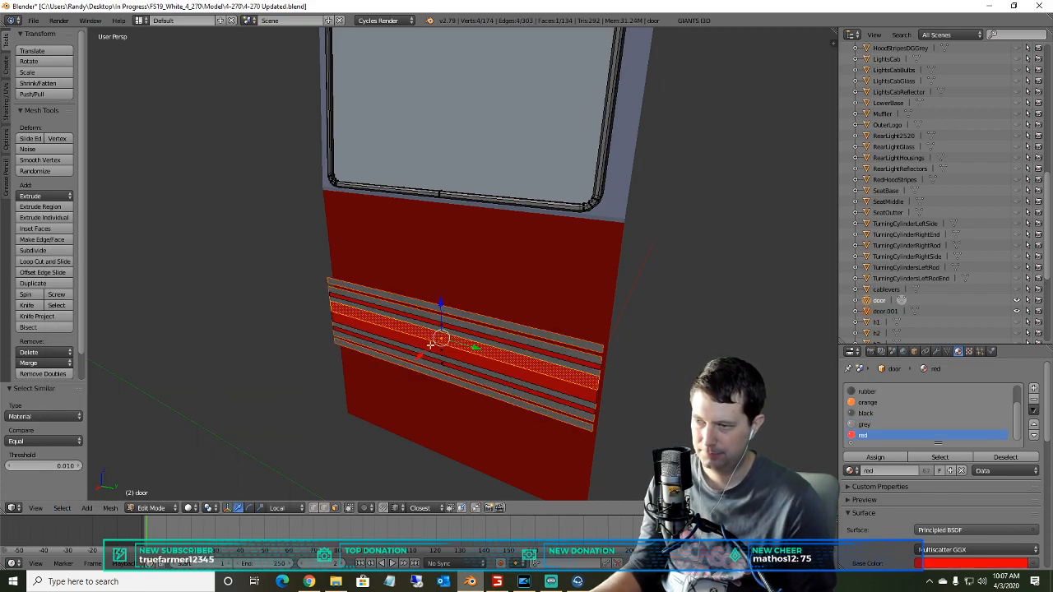
left_click(62, 508)
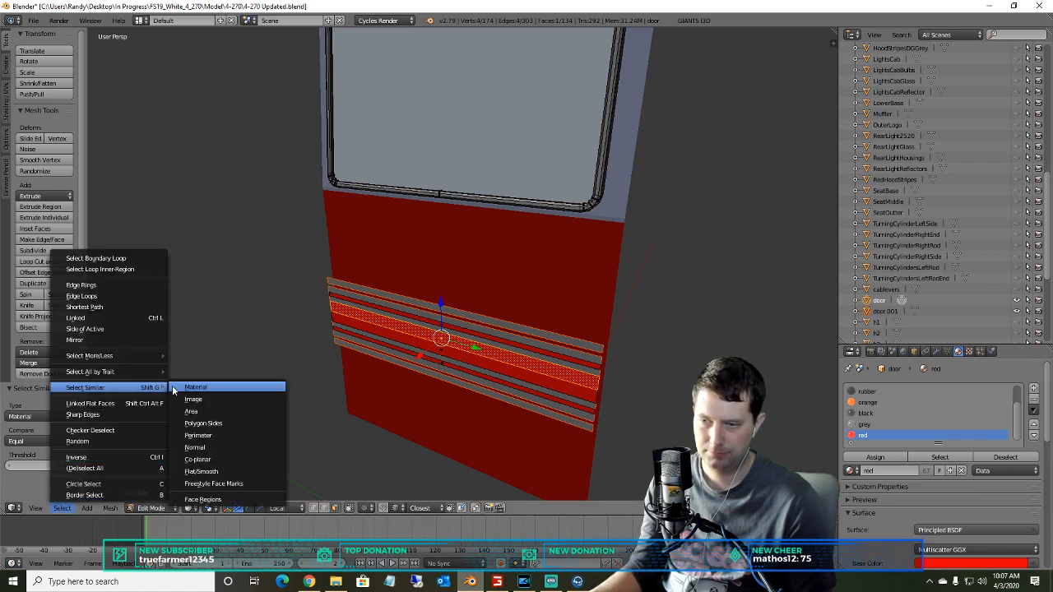
left_click(197, 387)
key("p")
left_click(418, 371)
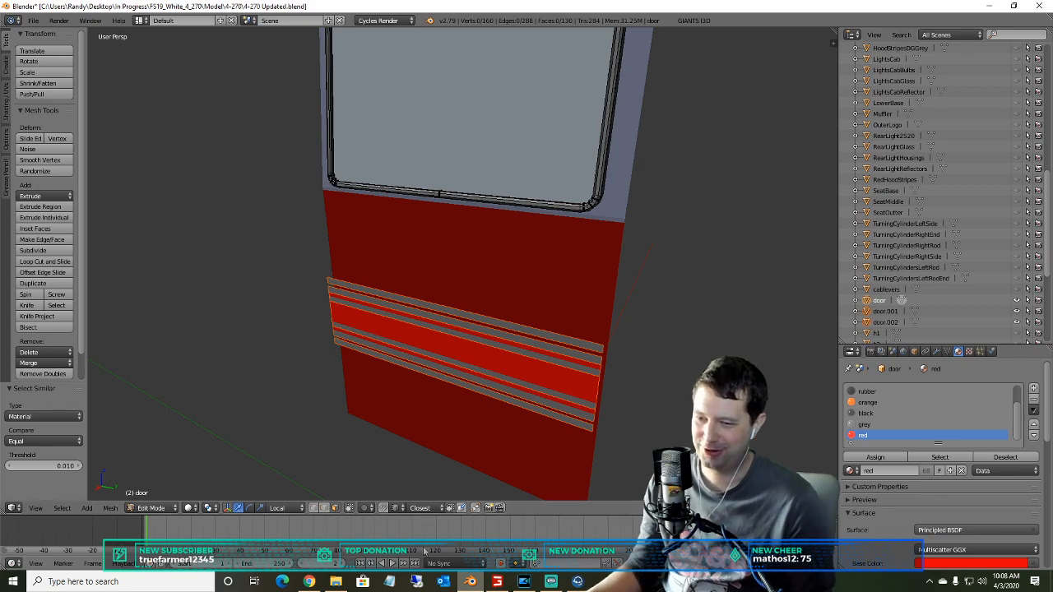
- Select all faces of the door's window seal by their rubber material and separate them into a new object
left_click(62, 508)
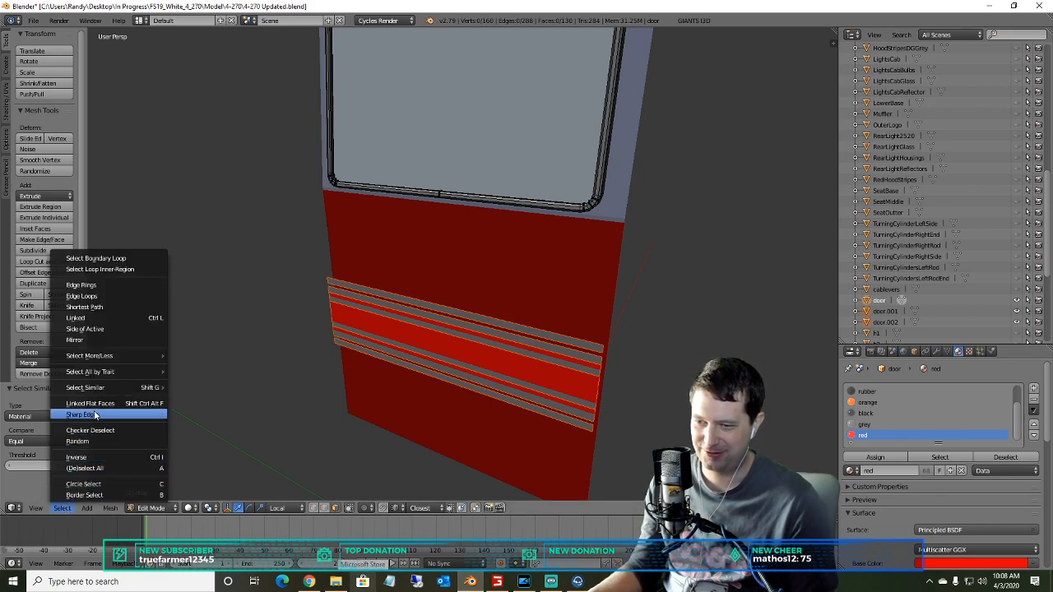
mouse_move(132, 387)
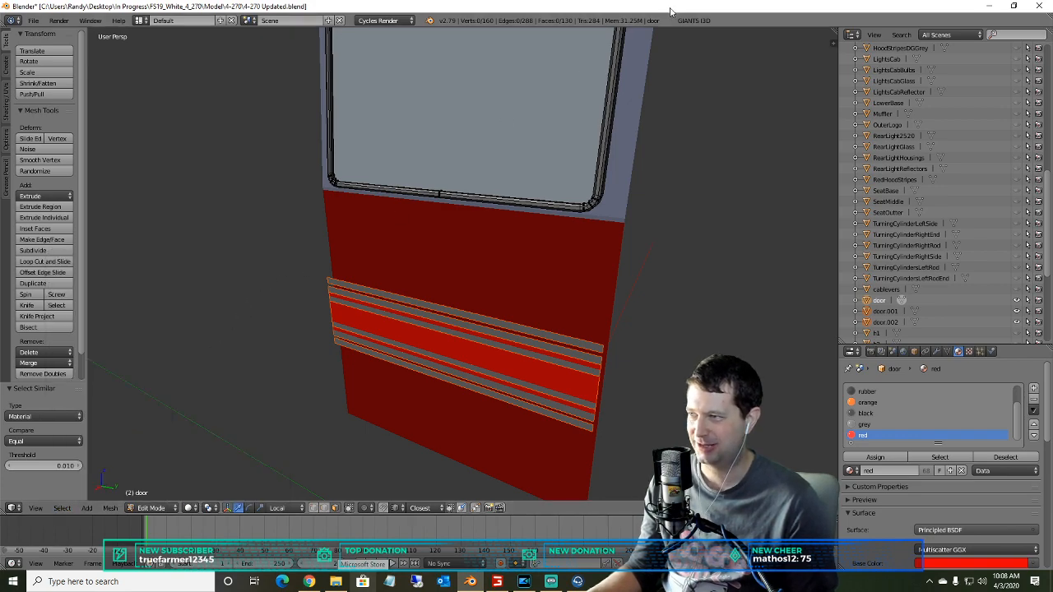
scroll(434, 246, "up", 1)
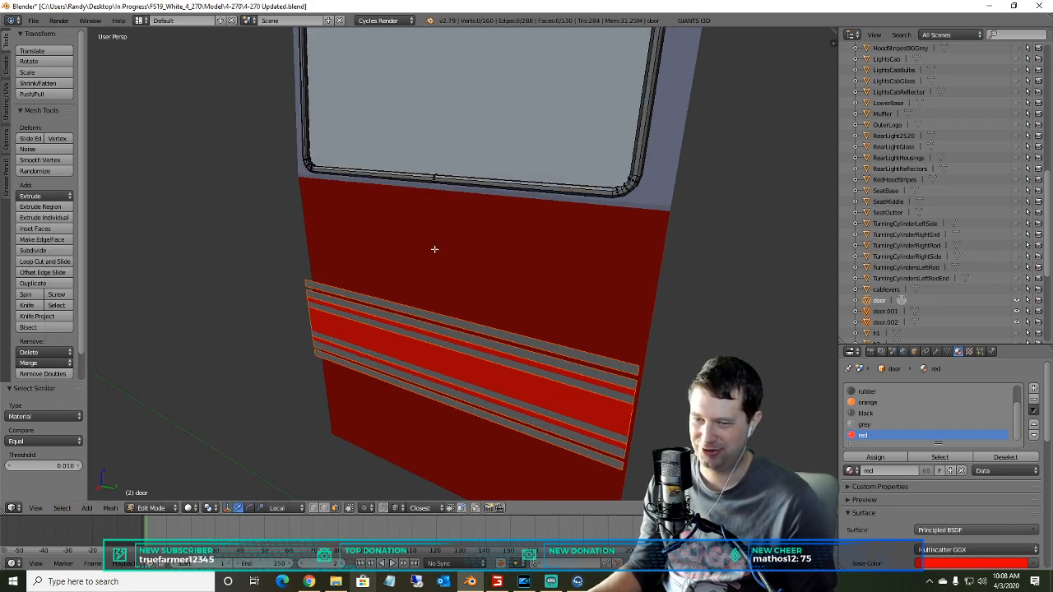
middle_click_drag(466, 188, 554, 250)
right_click(570, 263)
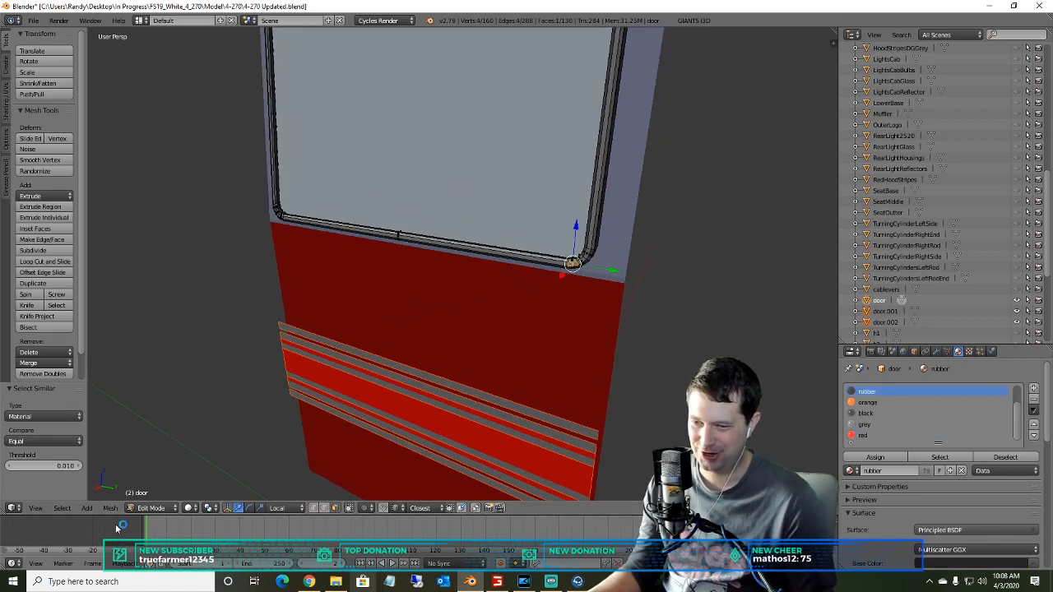
left_click(61, 508)
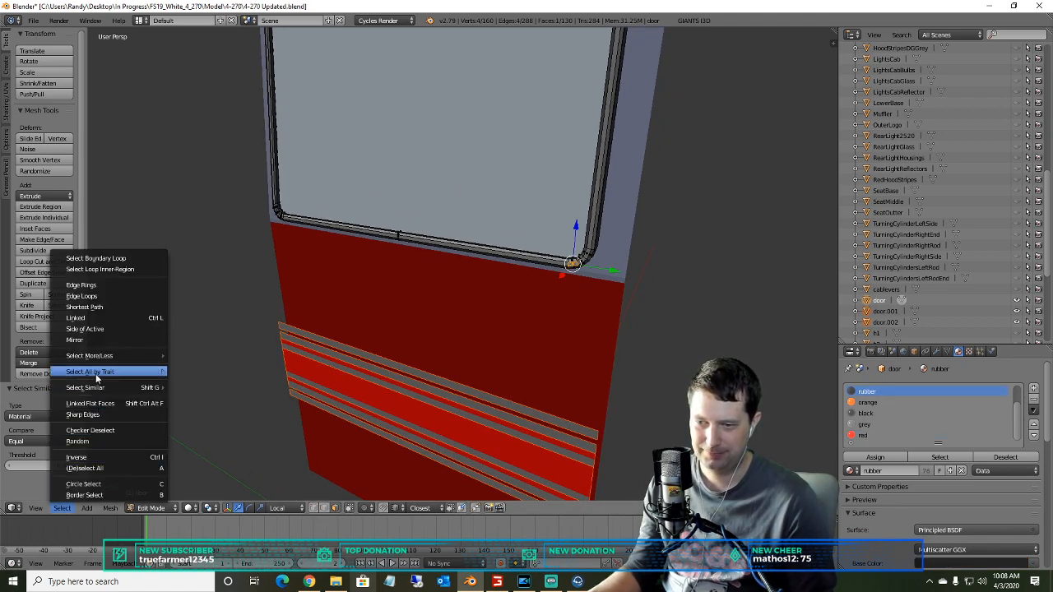
mouse_move(95, 388)
left_click(196, 387)
middle_click_drag(460, 296, 478, 236)
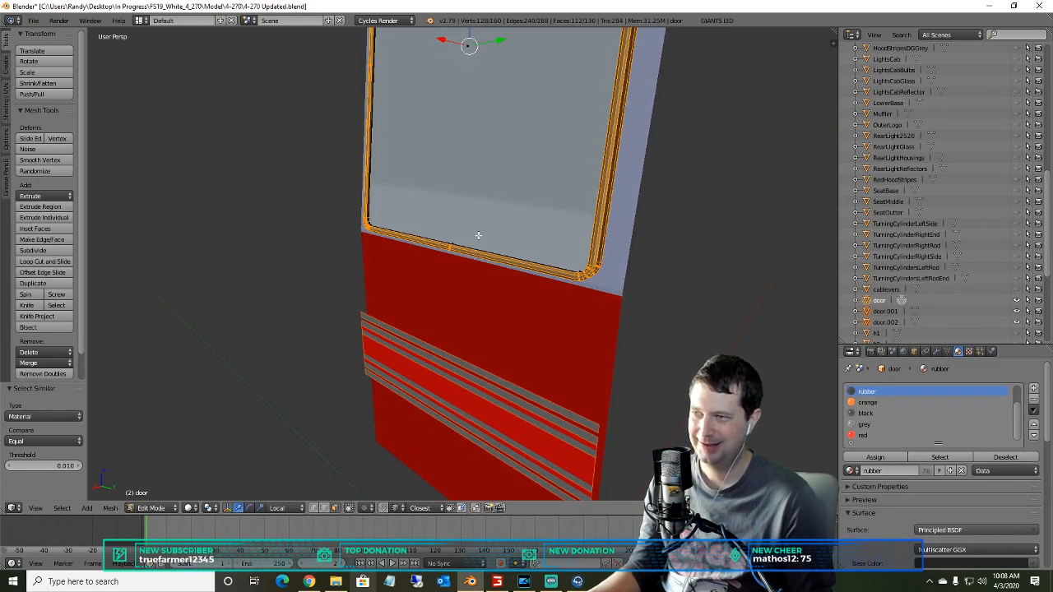
key("p")
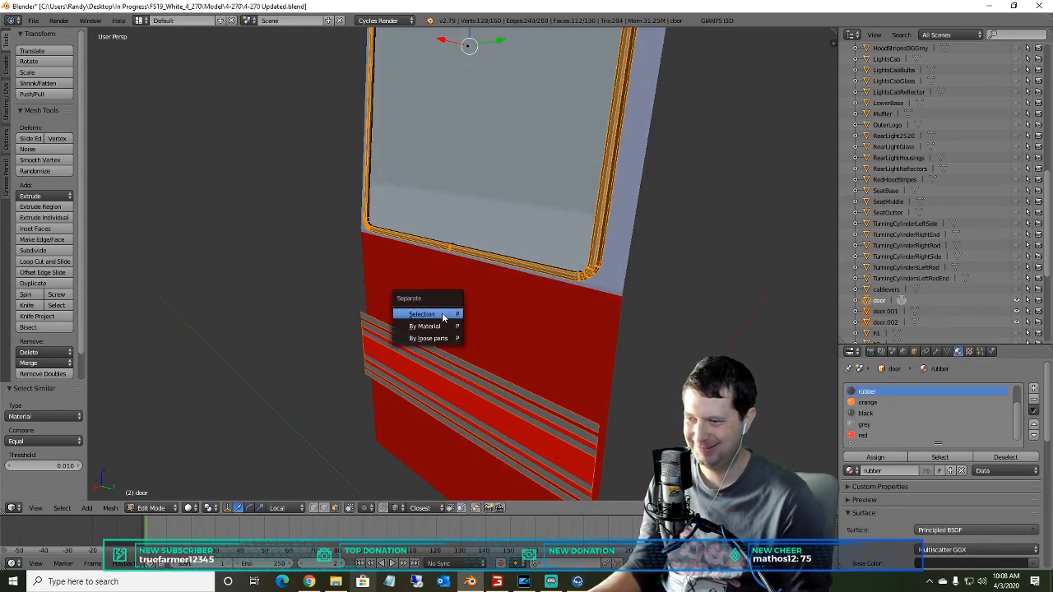
left_click(437, 312)
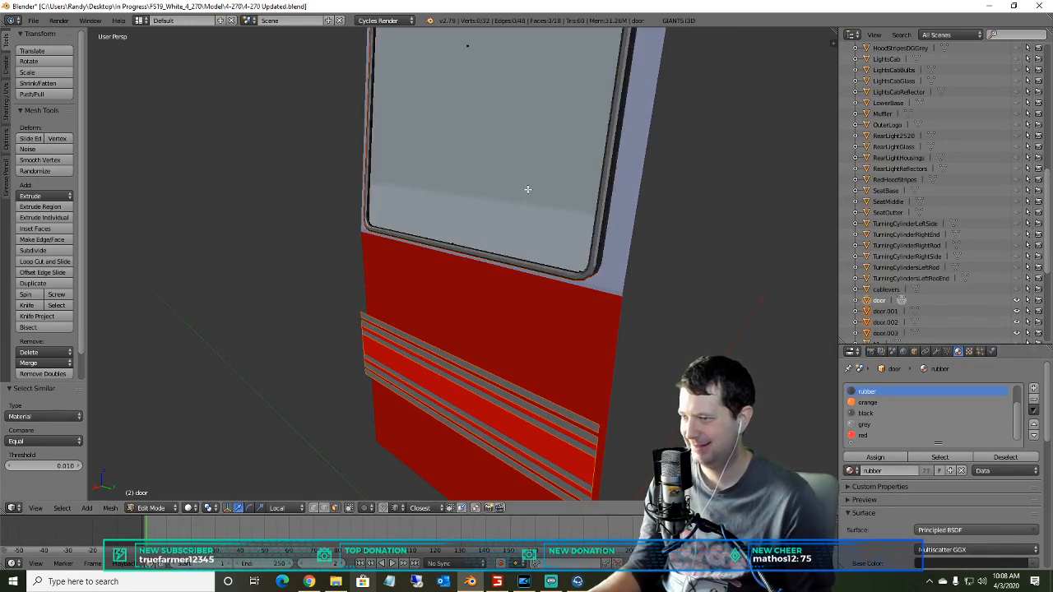
- Select every face in the active door object that shares the window's glass material
right_click(472, 101)
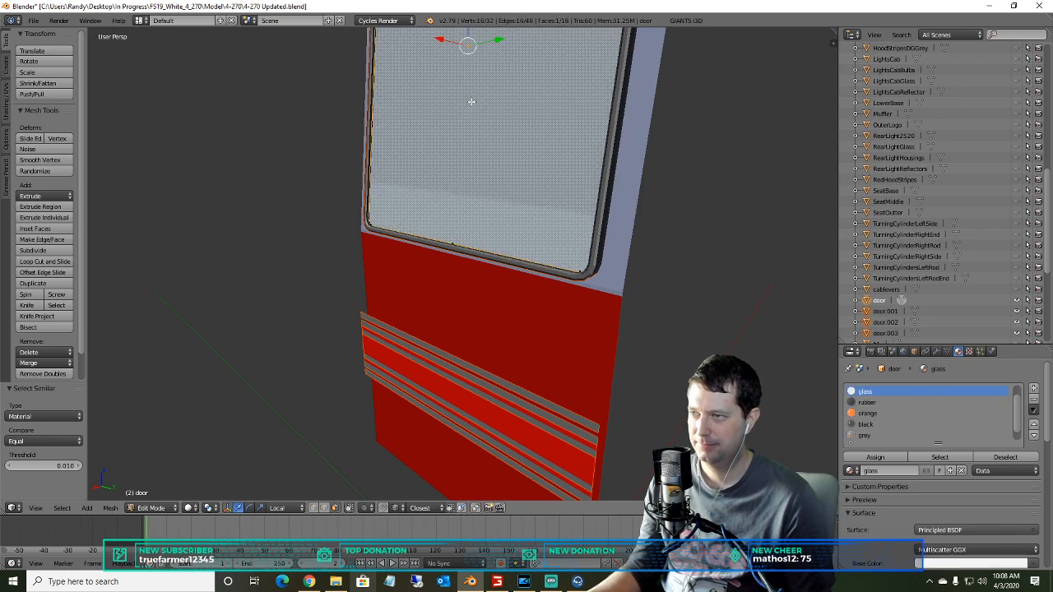
left_click(61, 508)
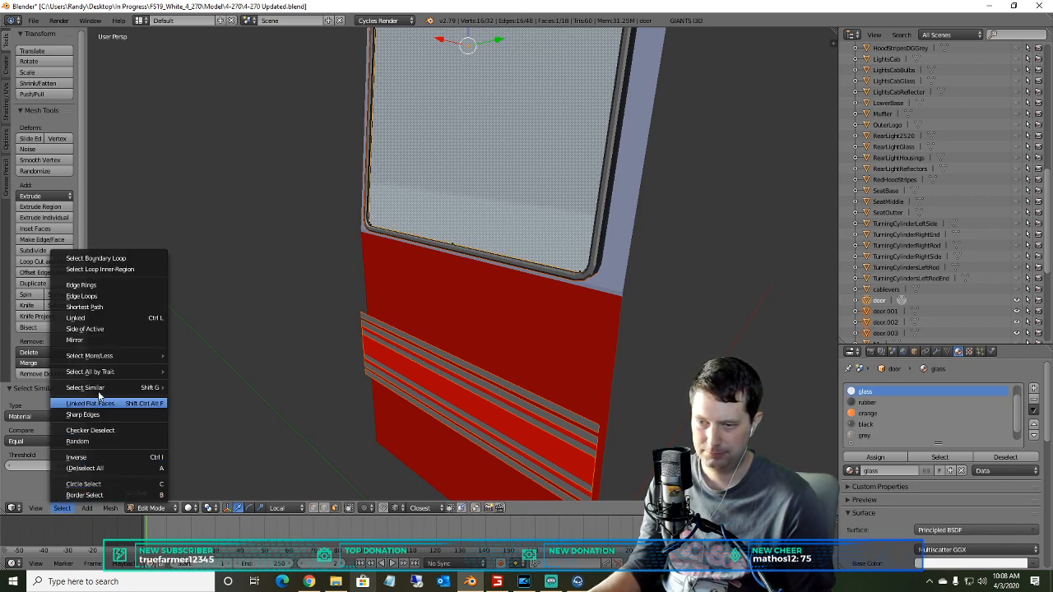
mouse_move(102, 391)
left_click(184, 388)
mouse_move(362, 332)
middle_mouse_down()
mouse_move(373, 304)
mouse_move(370, 320)
middle_mouse_up()
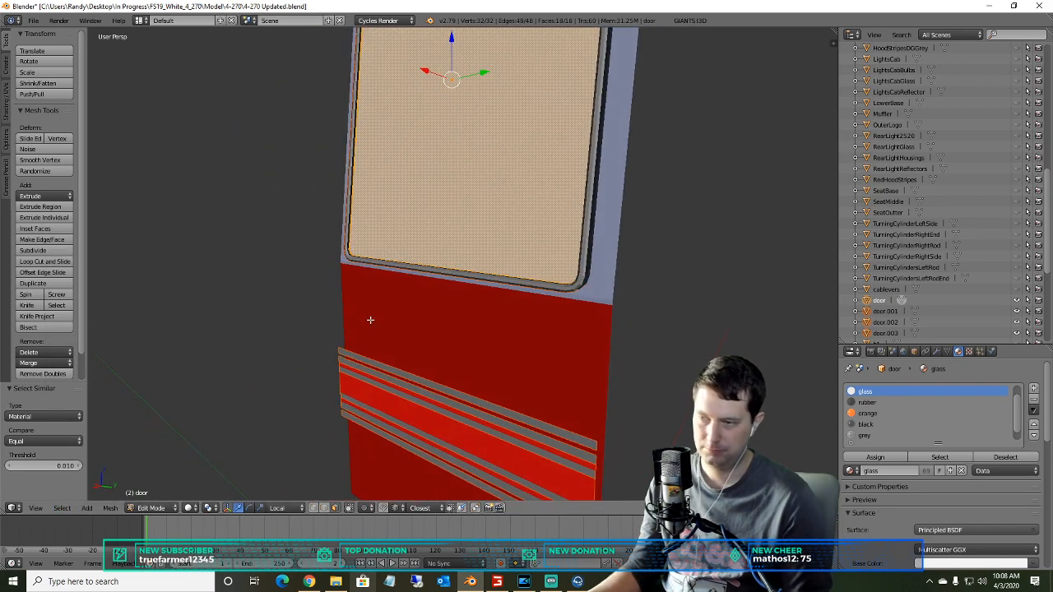
mouse_move(818, 310)
middle_mouse_down()
mouse_move(642, 359)
mouse_move(550, 333)
mouse_move(548, 315)
mouse_move(567, 285)
mouse_move(609, 291)
mouse_move(660, 273)
mouse_move(823, 290)
middle_mouse_up()
- Check what geometry the original door object still contains by selecting all of it in Edit Mode
left_click(880, 312)
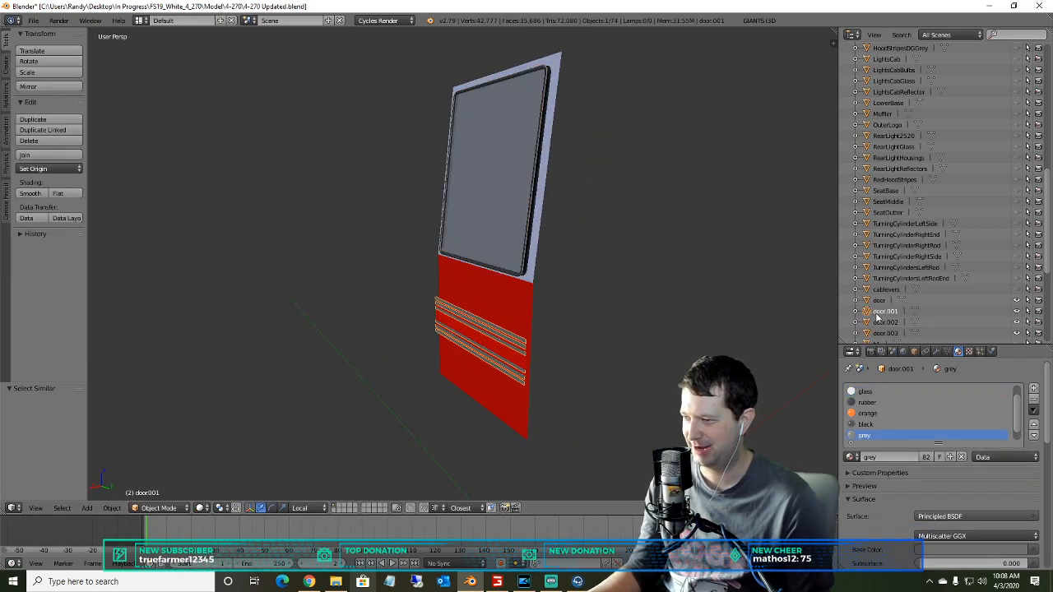
left_click(878, 300)
left_click(159, 507)
left_click(161, 483)
key("a")
key("a")
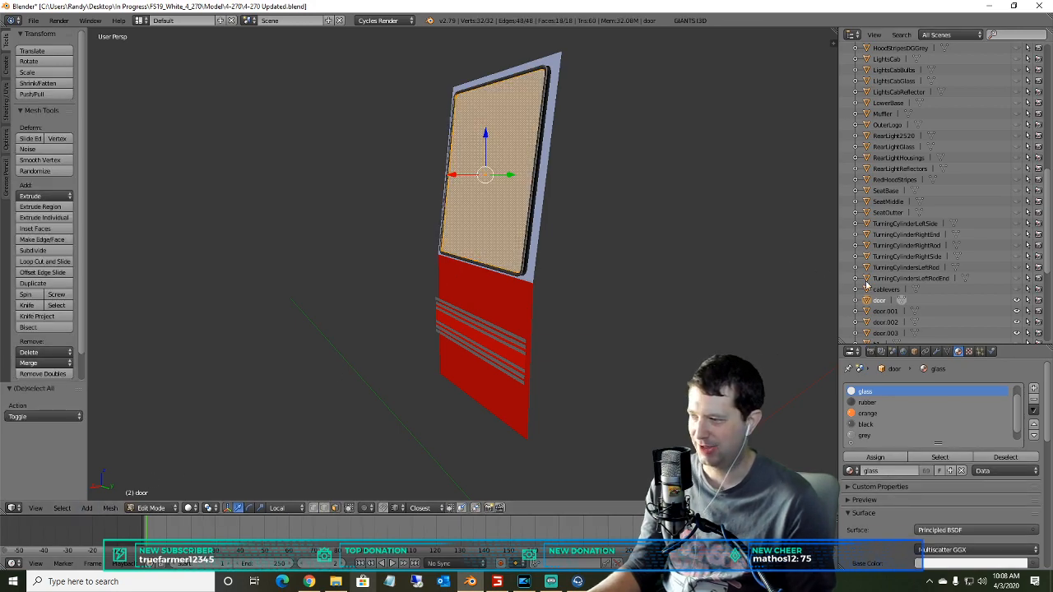
- Rename the original door object as DoorGlass
right_click(883, 304)
left_click(880, 301)
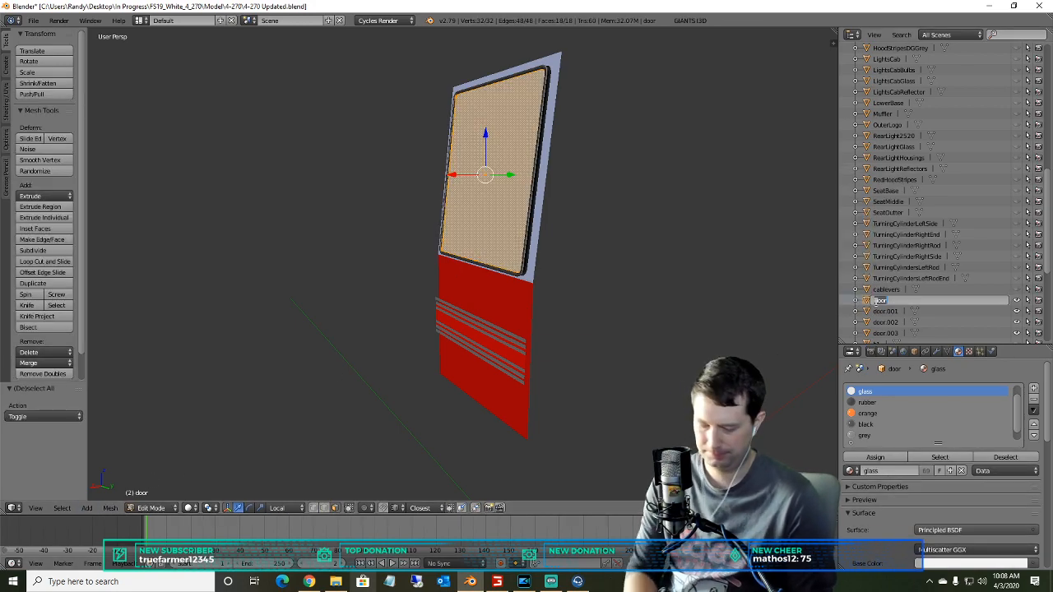
key("Return")
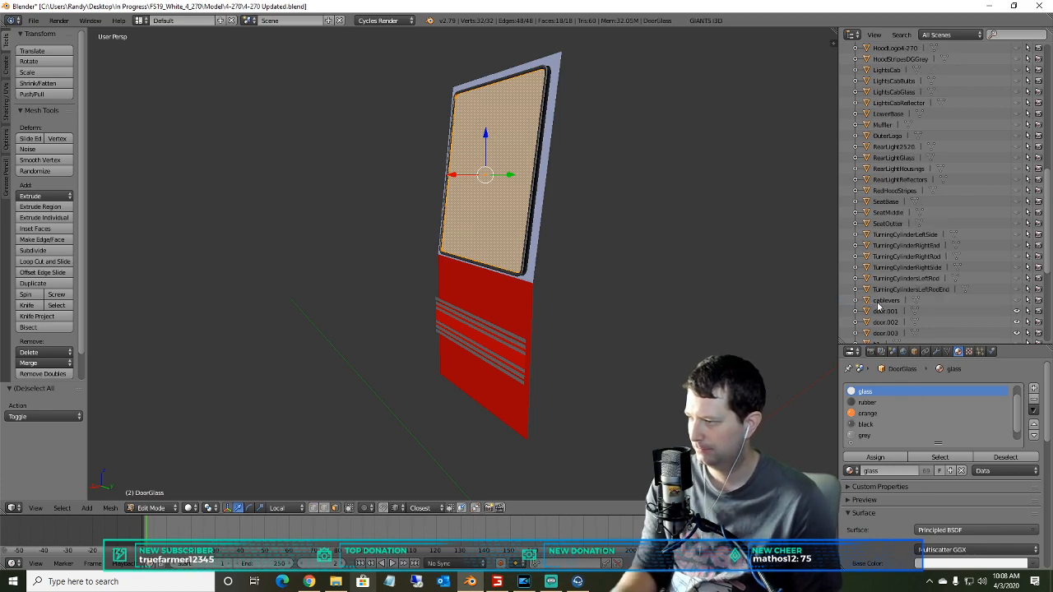
- Rename the separated grey stripes object door.001 as DoorDGGreyStripes
left_click(884, 313)
right_click(887, 313)
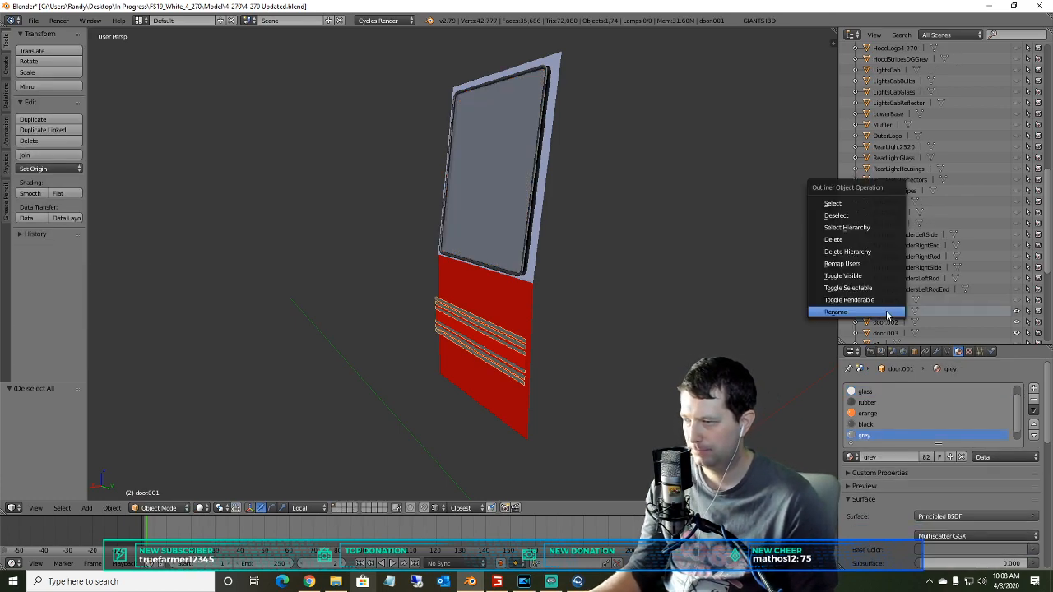
left_click(880, 313)
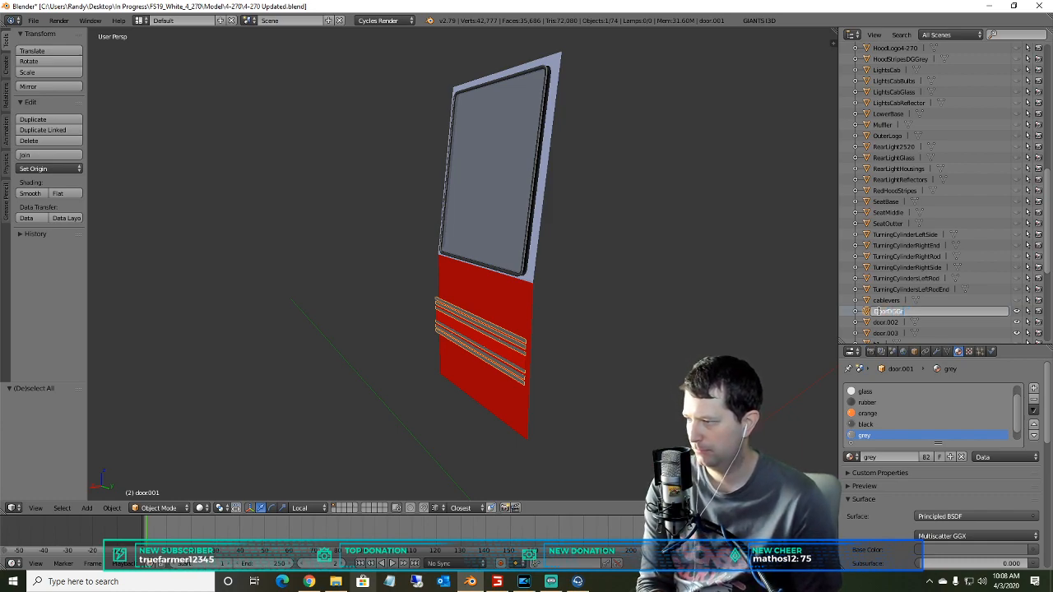
key("Return")
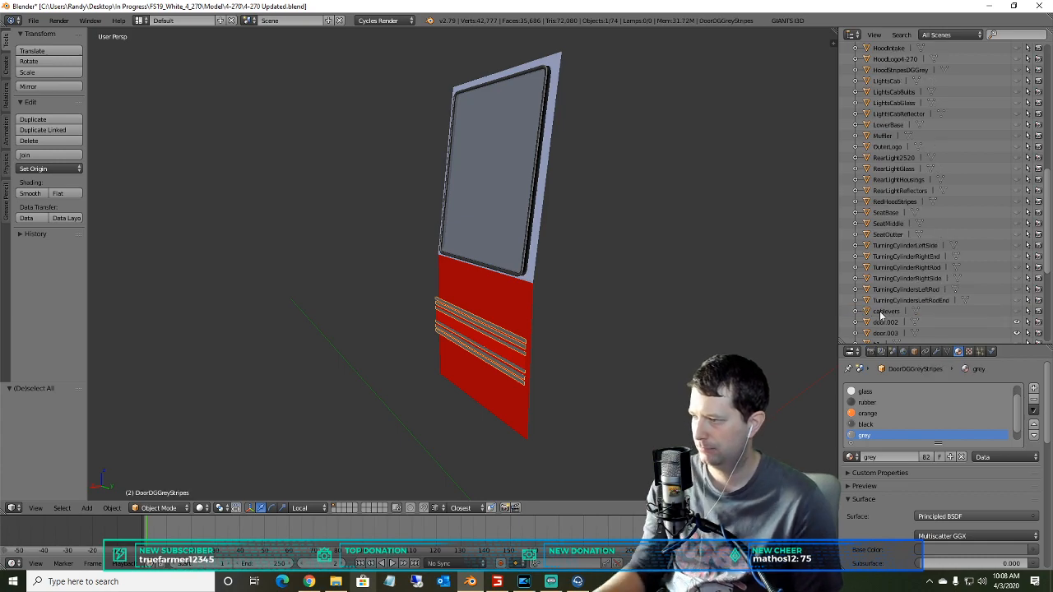
- Rename the separated red stripes object door.002 as DoorRedStripes
left_click(883, 322)
right_click(883, 322)
left_click(885, 320)
type("Do")
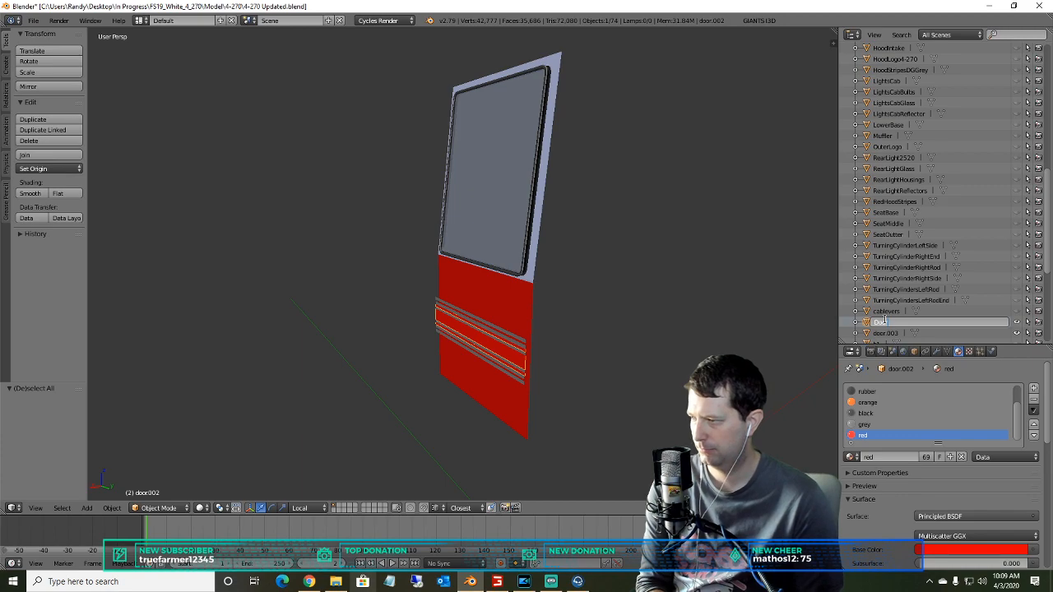
type("orRedStripes")
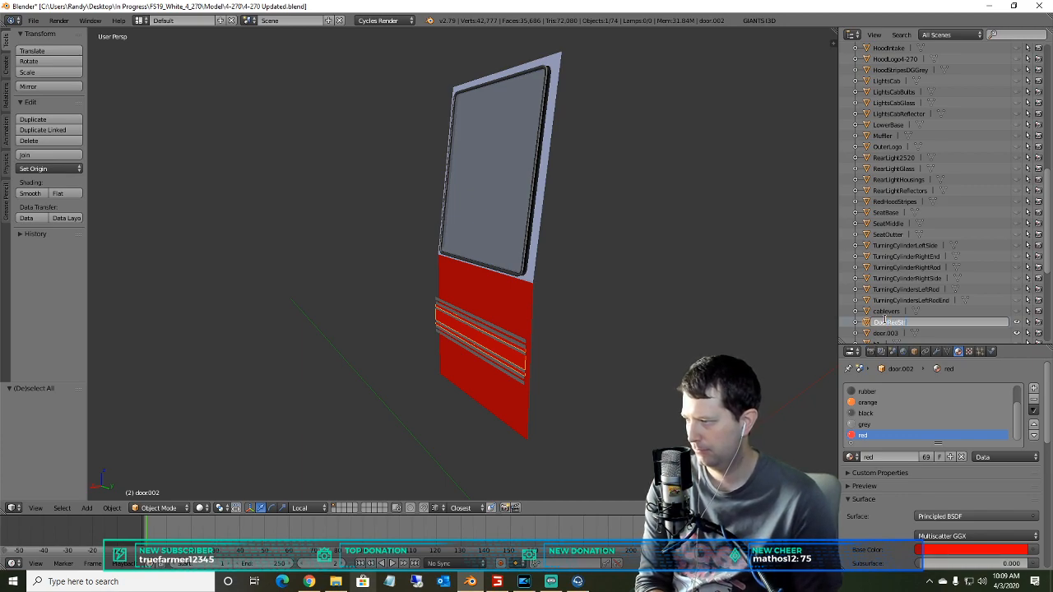
key("Return")
- Rename the separated window seal object door.003 as DoorWindowGasket
scroll(888, 321, "down", 1)
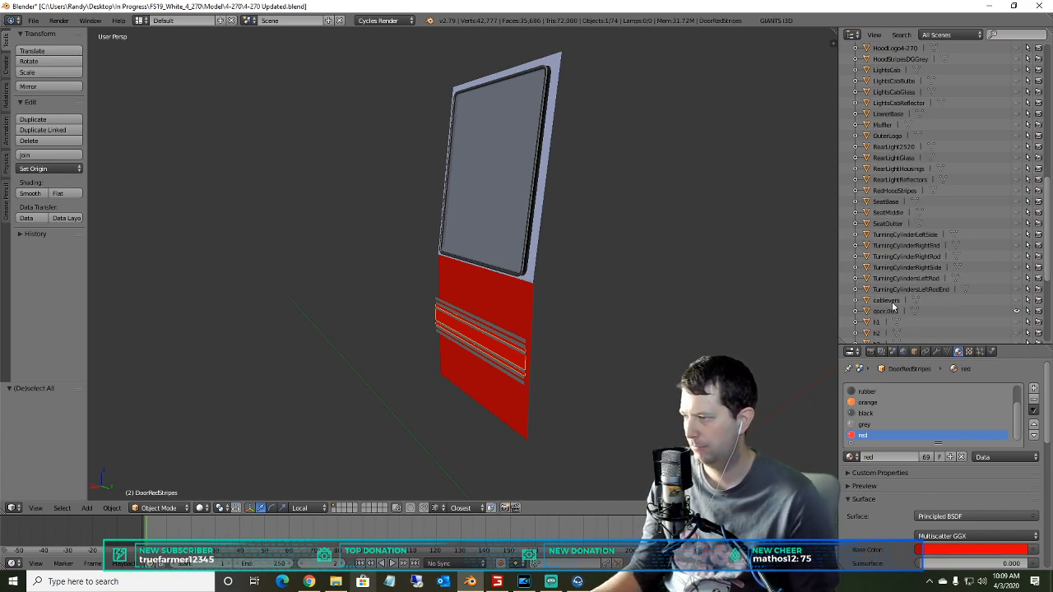
left_click(890, 312)
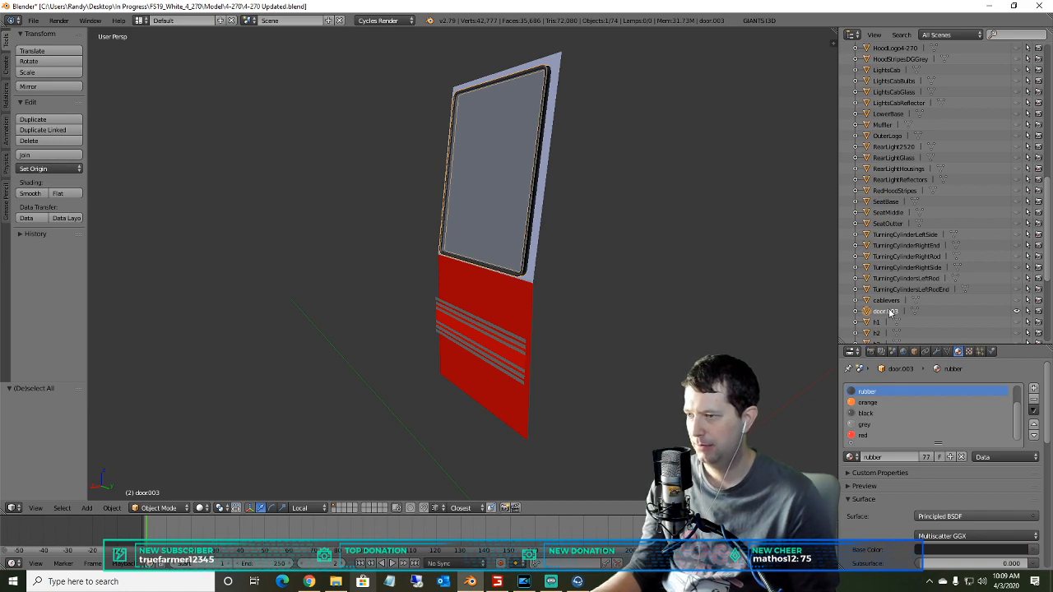
right_click(890, 312)
left_click(888, 310)
type("Door")
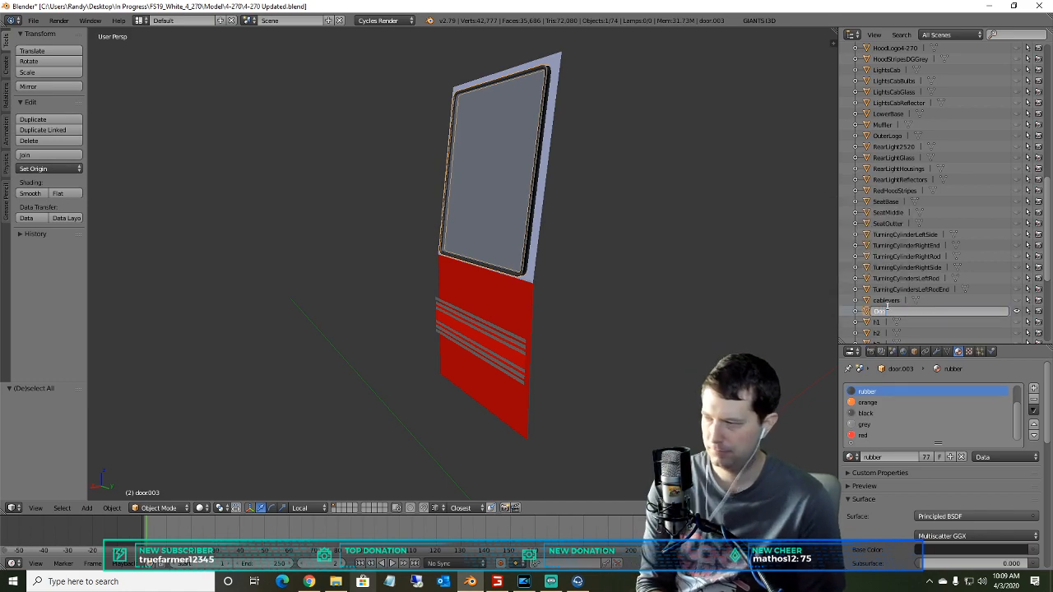
type("Mir")
type("dowGasket")
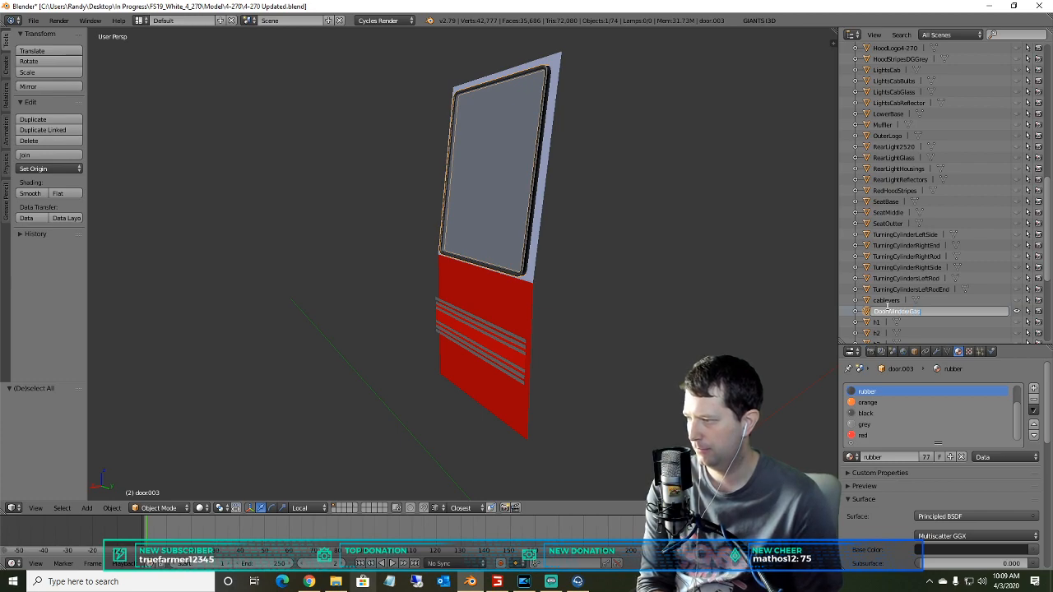
key("Return")
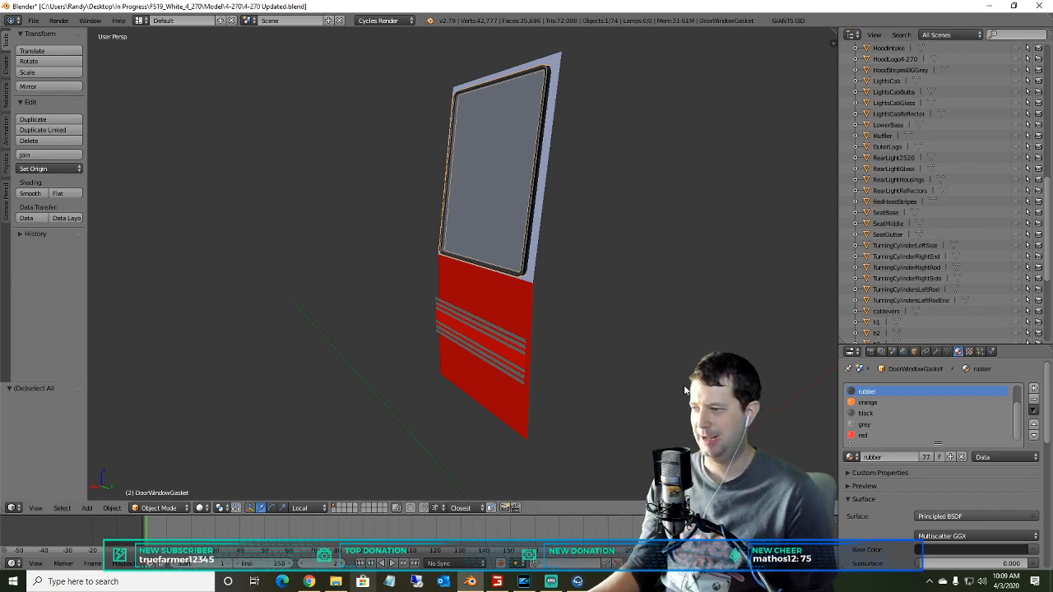
- Hide all of the visible door parts, from DoorDGGreyStripes to DoorWindowGasket, in the viewport
scroll(911, 255, "down", 2)
scroll(911, 255, "down", 4)
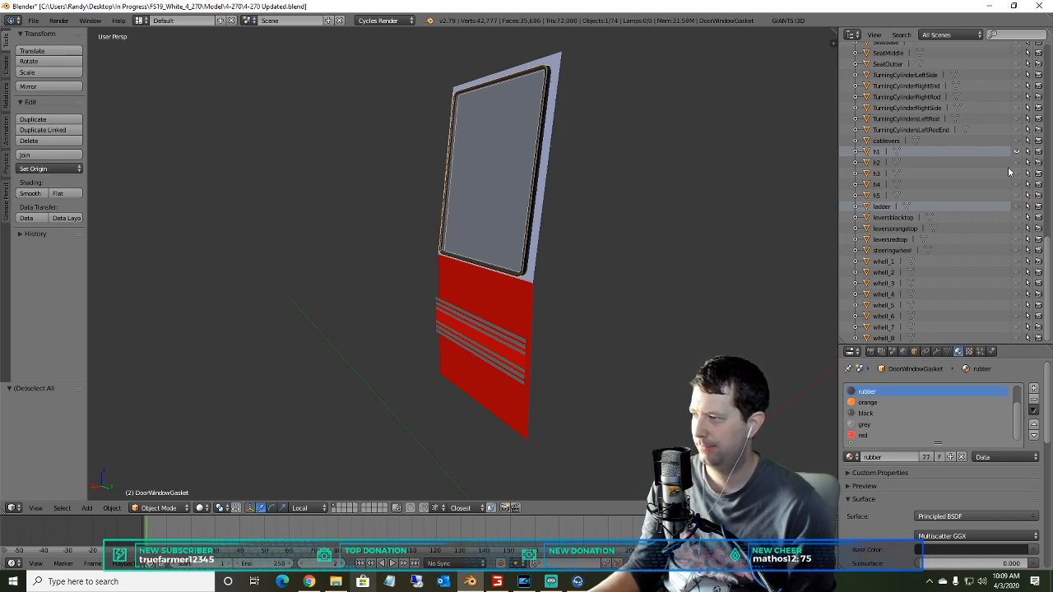
scroll(732, 285, "down", 4)
scroll(732, 286, "down", 5)
scroll(629, 320, "up", 3)
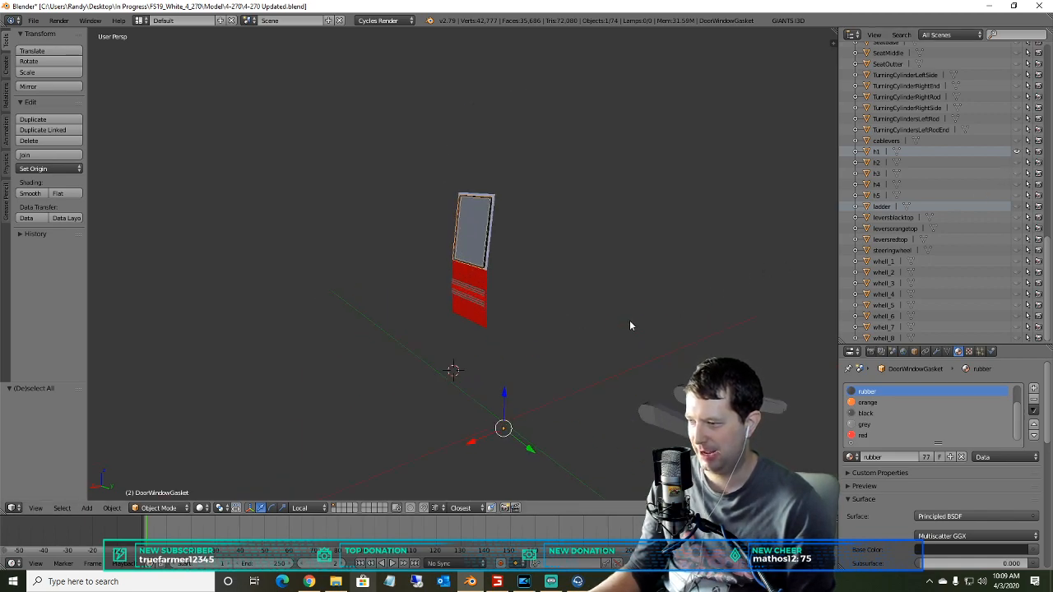
scroll(925, 176, "up", 15)
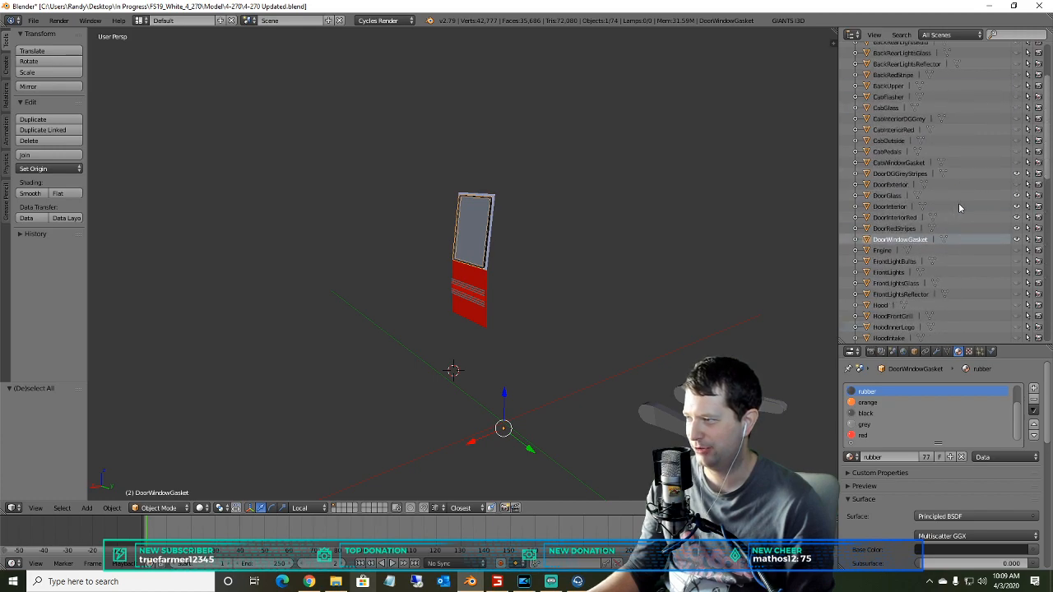
scroll(984, 226, "down", 3)
left_click(1017, 173)
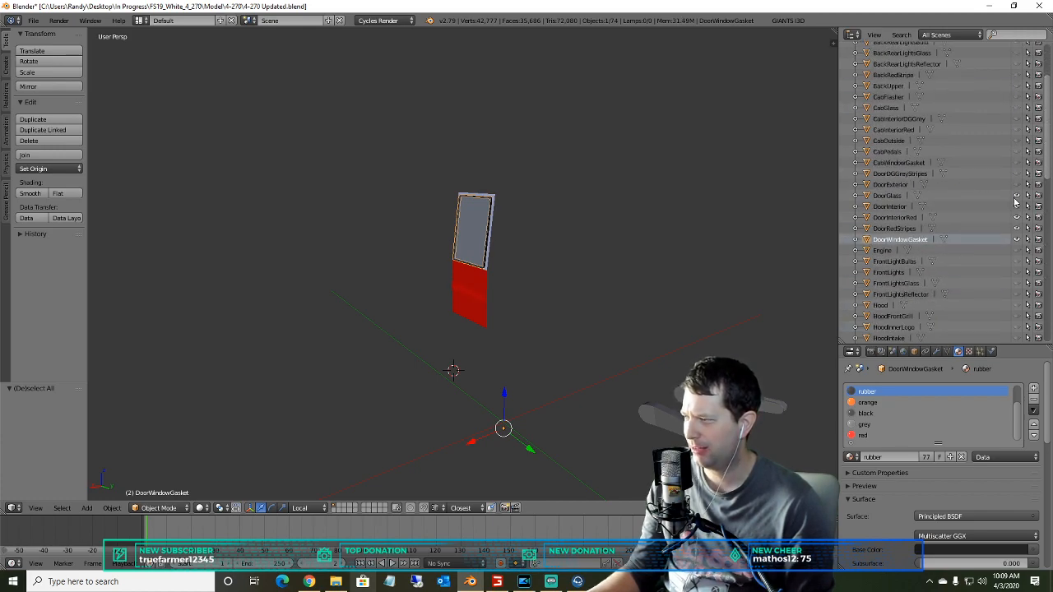
left_click(1016, 196)
left_click(1016, 206)
left_click(1016, 217)
left_click(1016, 239)
scroll(697, 242, "down", 4)
scroll(423, 396, "up", 2)
- Select the h1 object, the pair of grey arms, and view it from the side
middle_click_drag(416, 375, 404, 321)
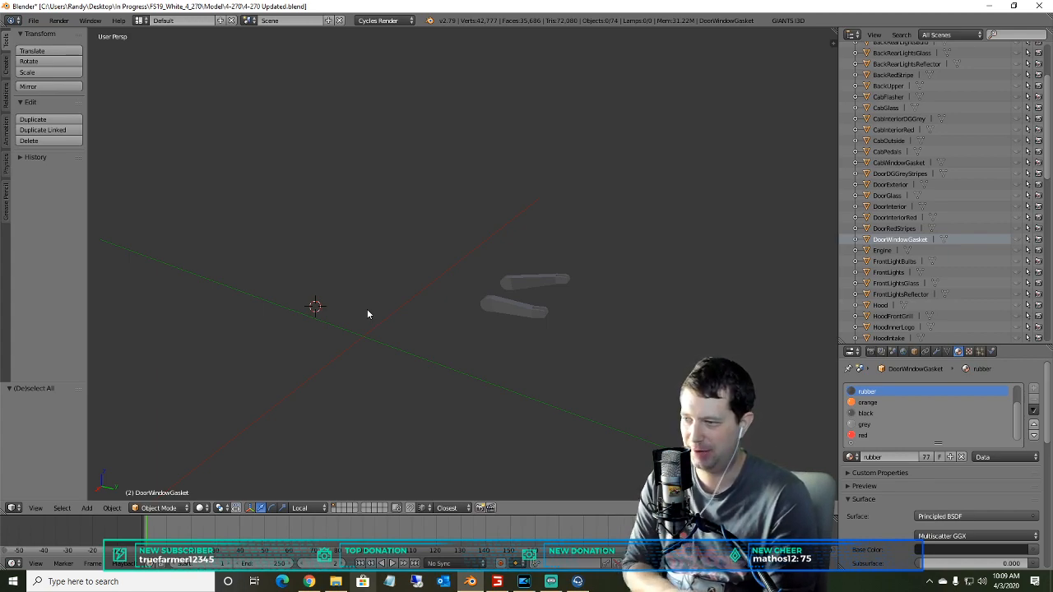
scroll(967, 231, "down", 10)
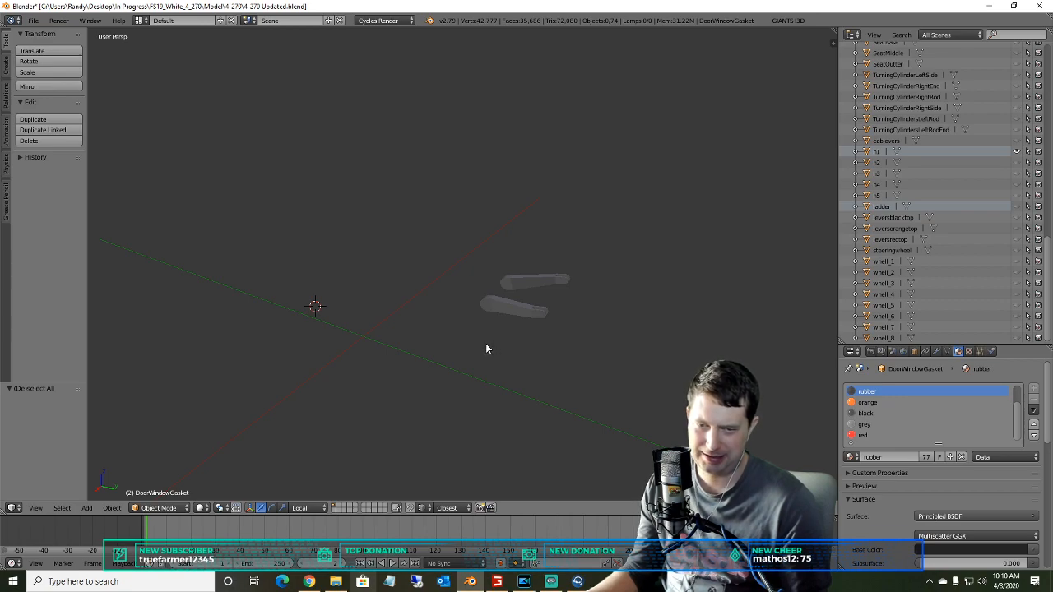
left_click(903, 153)
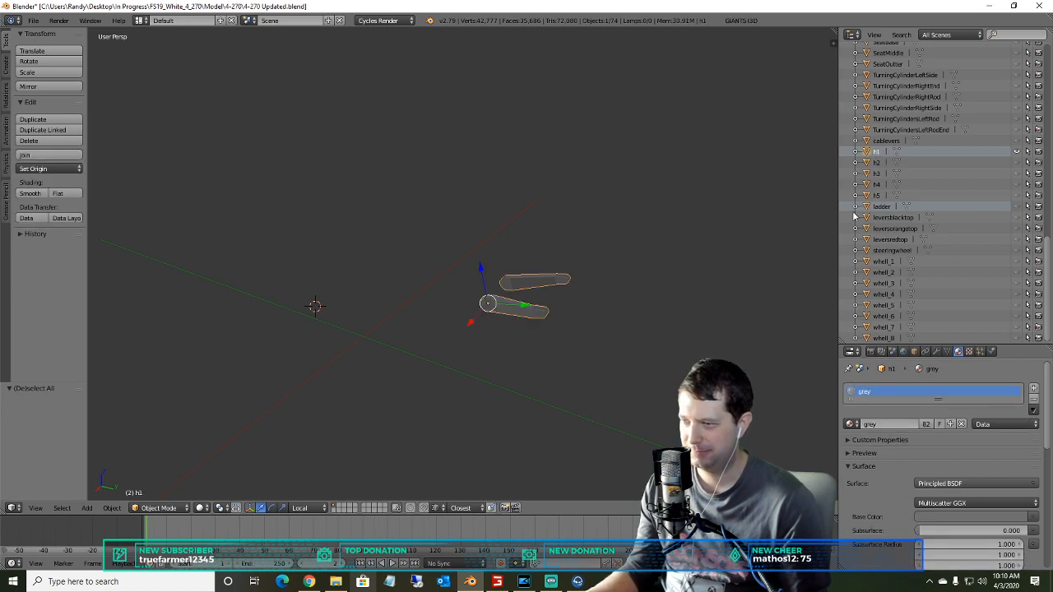
scroll(590, 313, "up", 1)
middle_click_drag(590, 313, 579, 281)
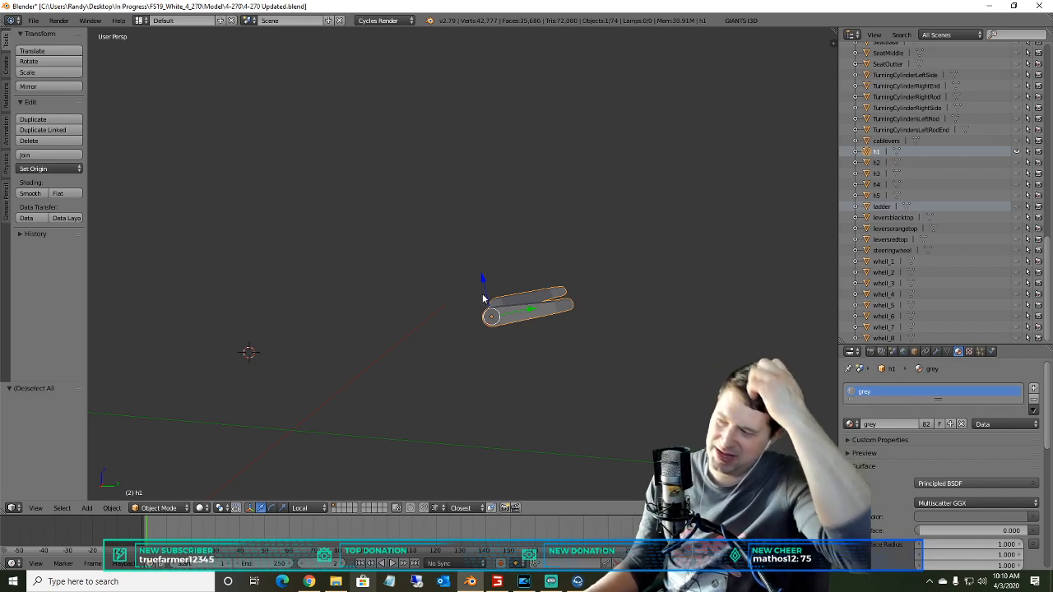
right_click(876, 155)
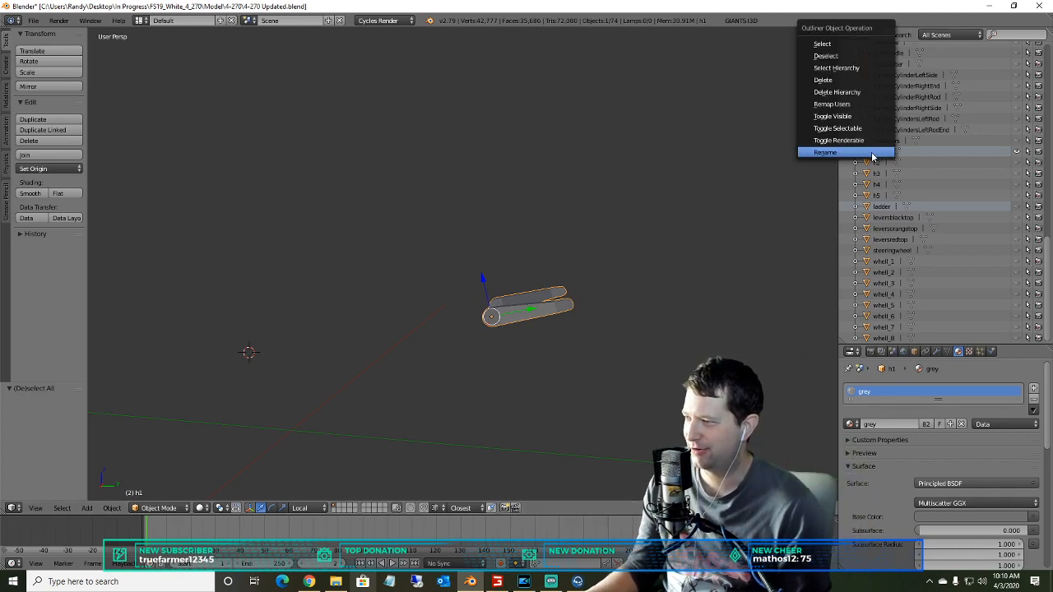
left_click(822, 152)
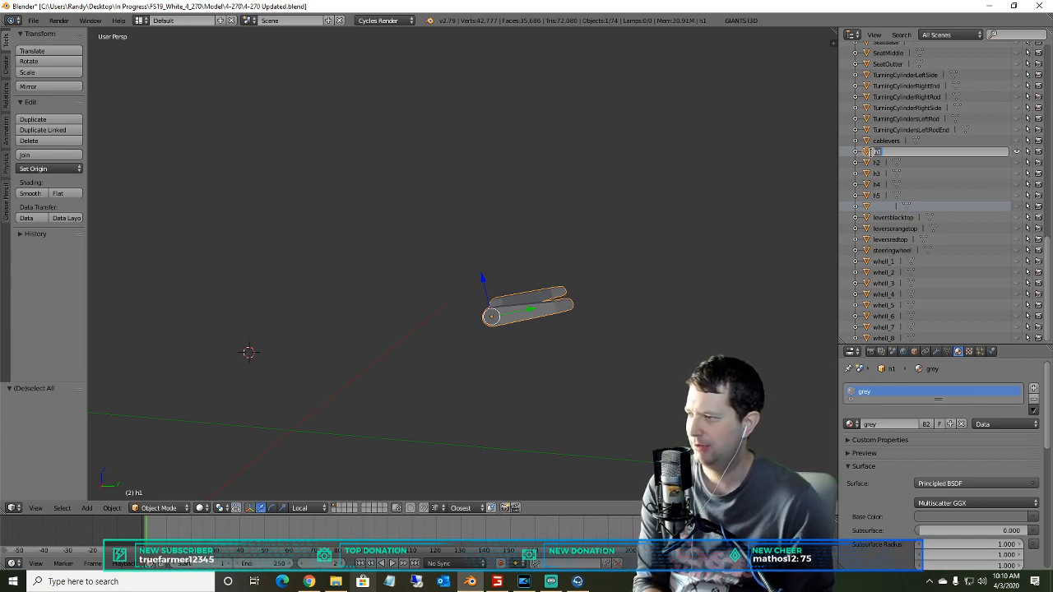
key("Escape")
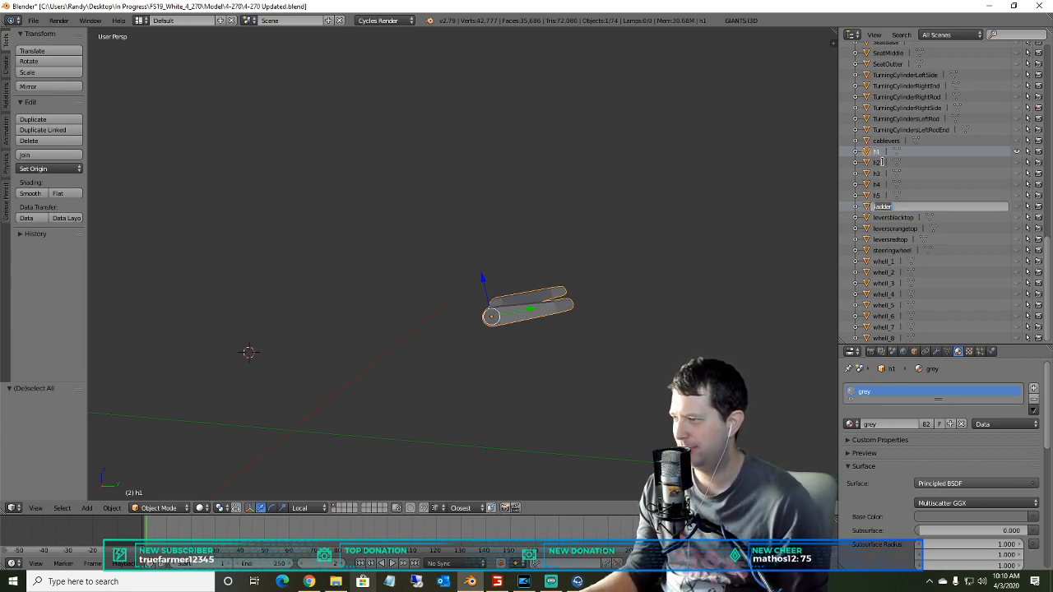
key("Escape")
- Show the hidden objects h2, h3, h4 and h5 in the viewport alongside h1
left_click(1017, 161)
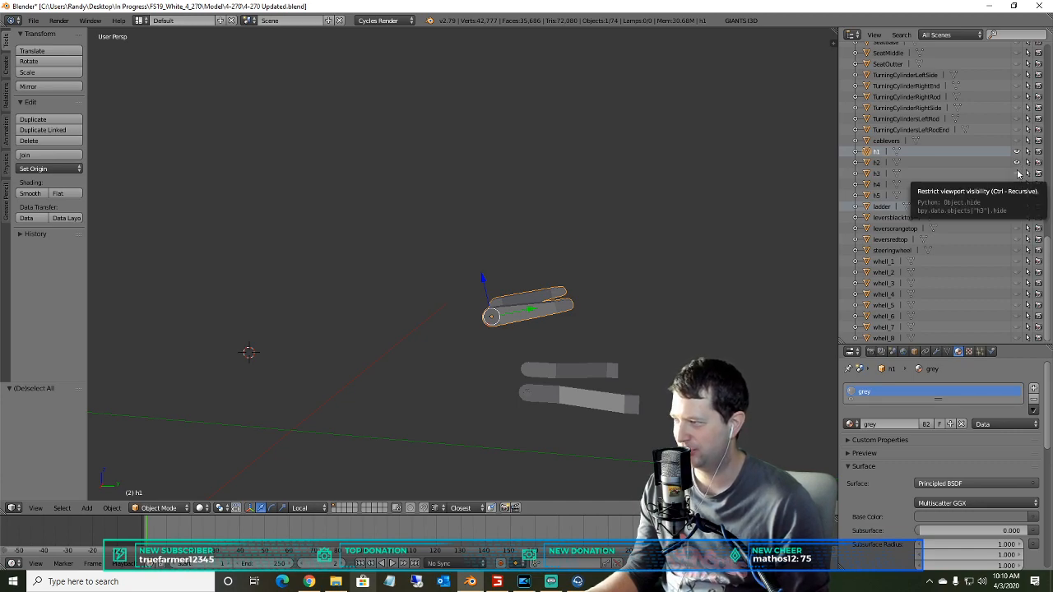
left_click(1016, 173)
left_click(1017, 184)
left_click(1016, 195)
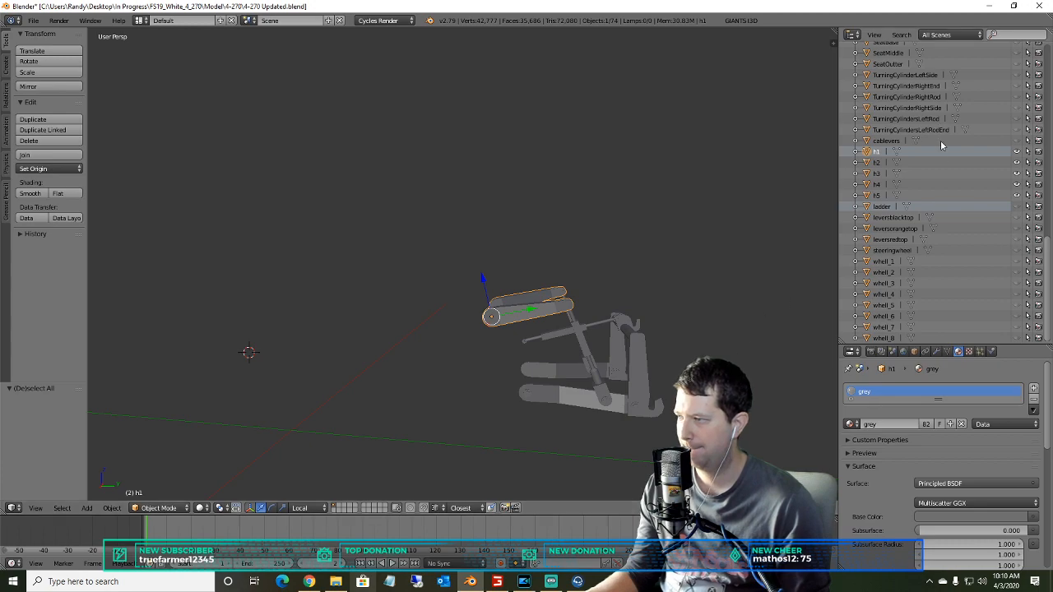
- Rename the h1 object, the pair of upper hitch arms, as 3PTUpperArms
right_click(870, 153)
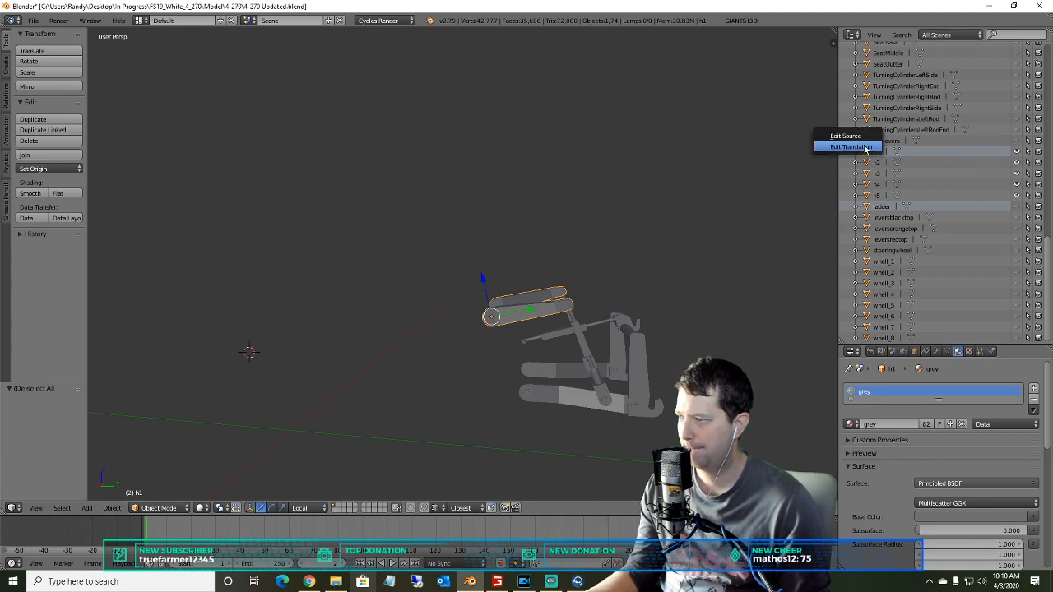
left_click(865, 146)
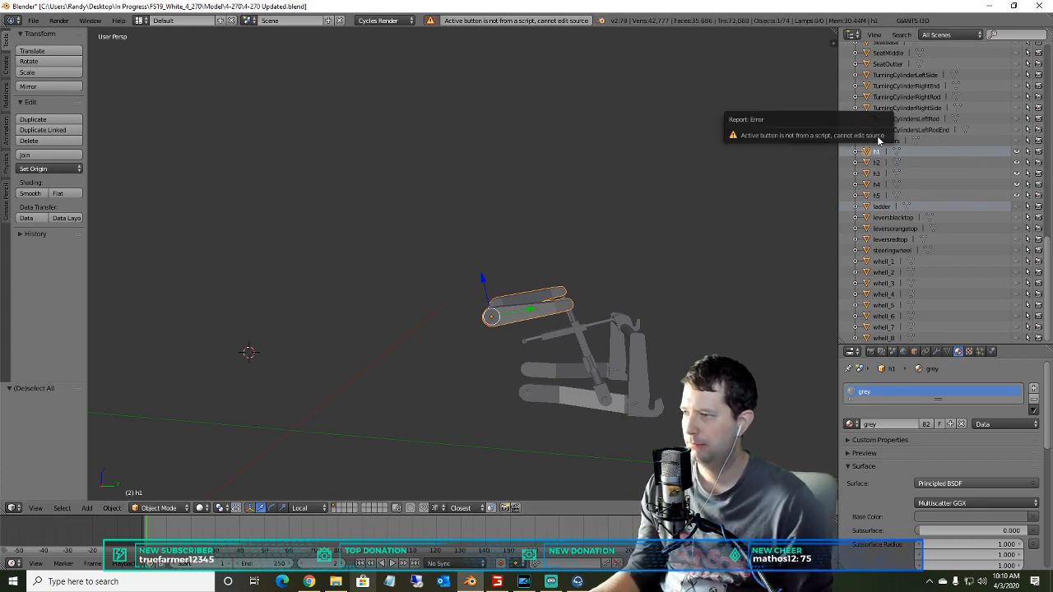
right_click(899, 156)
left_click(900, 154)
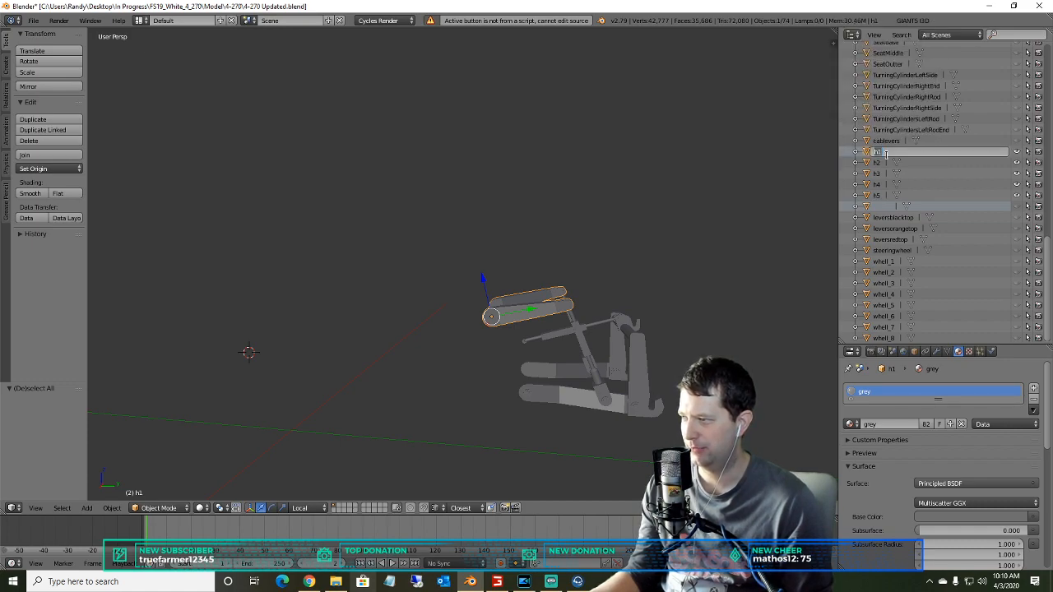
type("arm")
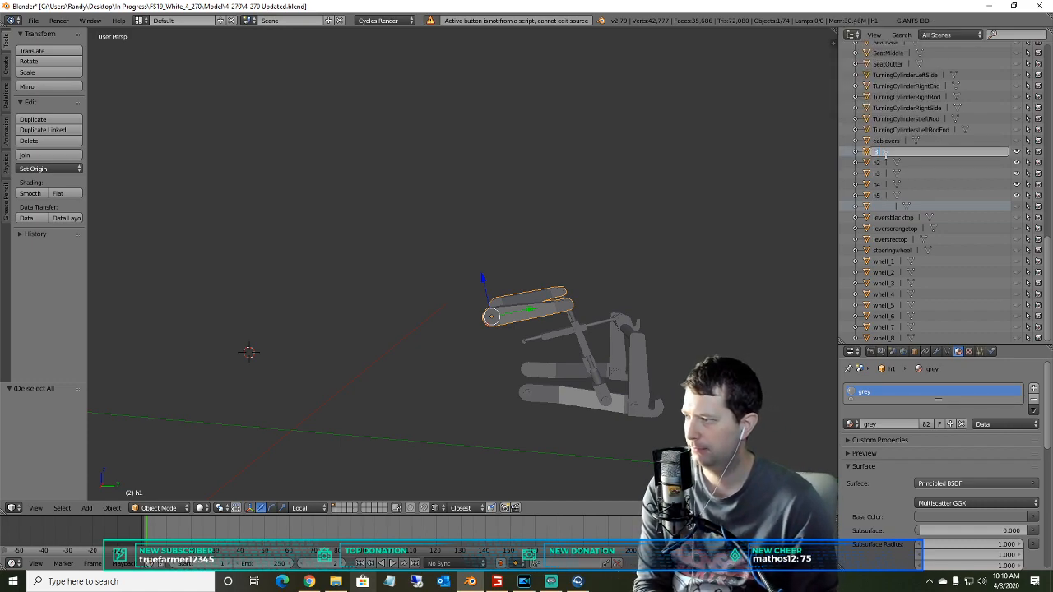
type("s")
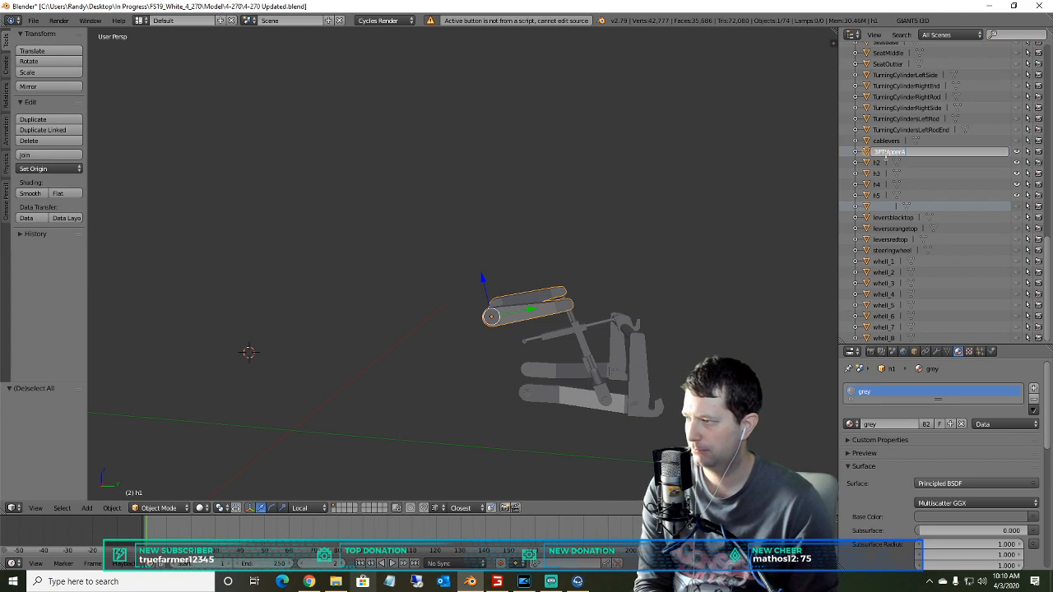
key("Return")
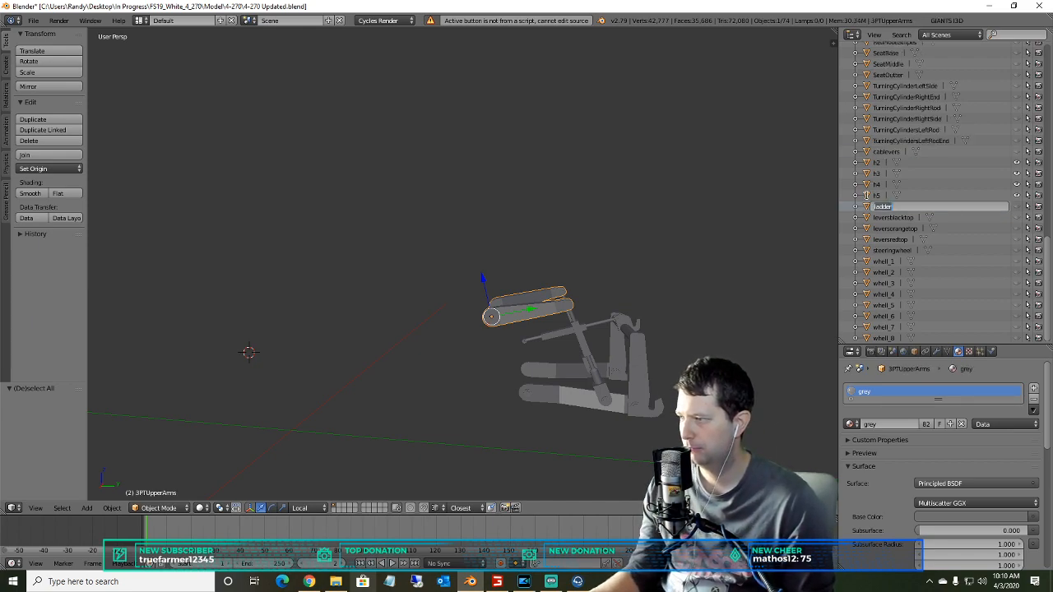
- Rename the h2 object, the pair of lower hitch arms, as 3PTLowerArms
left_click(878, 163)
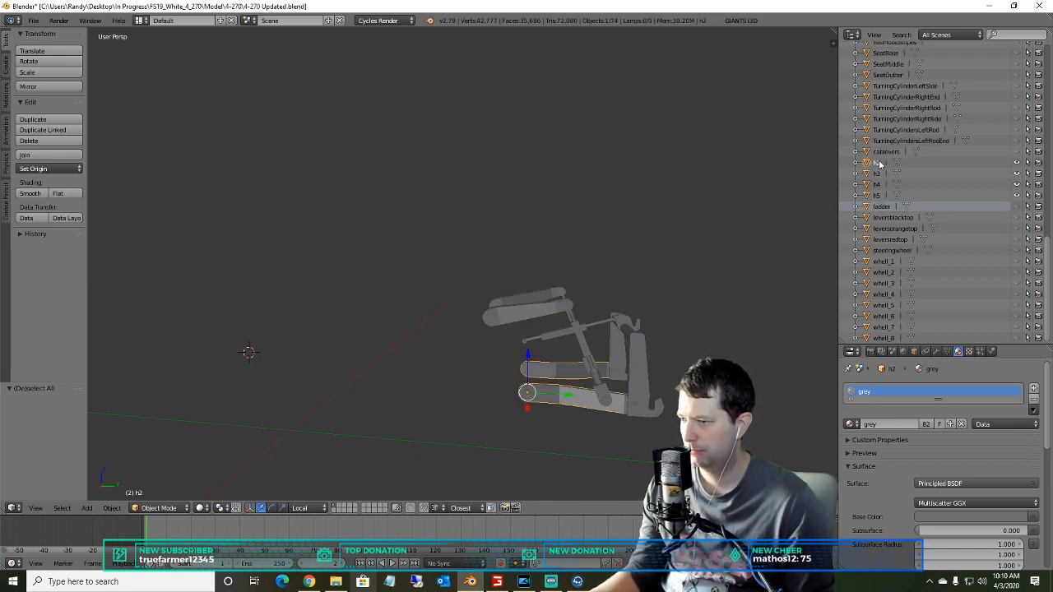
right_click(879, 163)
left_click(878, 163)
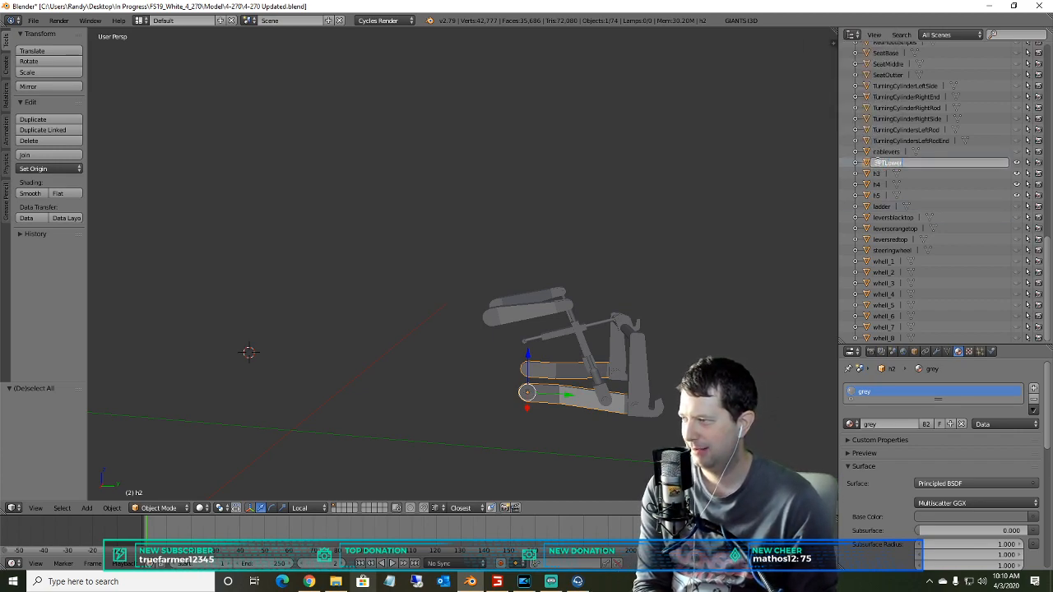
type("3PTLowerArms")
key("Return")
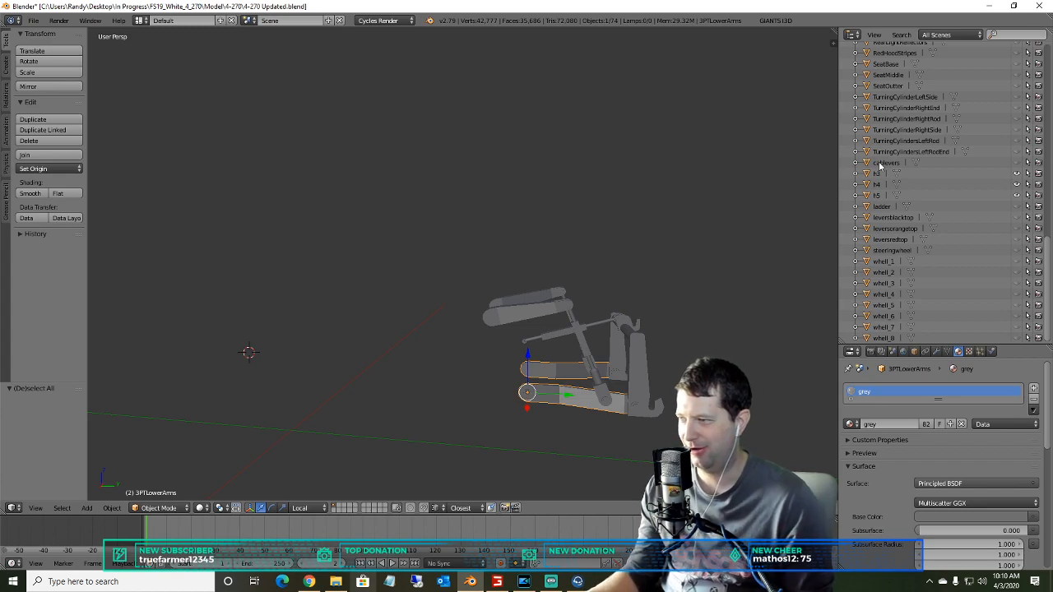
- Rename the h3 object, the upright hitch frame with hooks at the rear, as 3PTQuickHitch
left_click(878, 175)
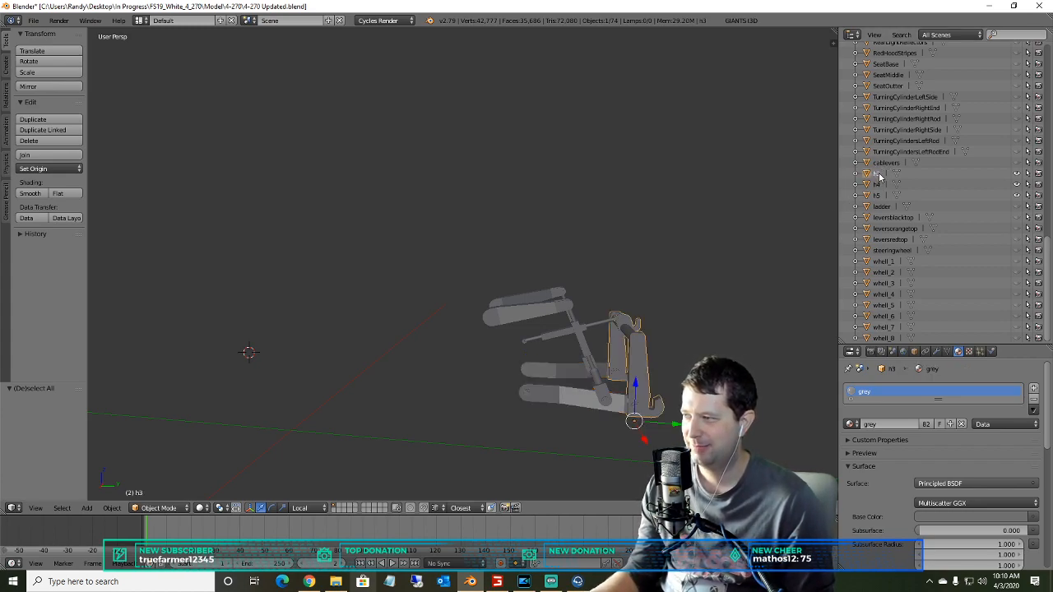
right_click(878, 175)
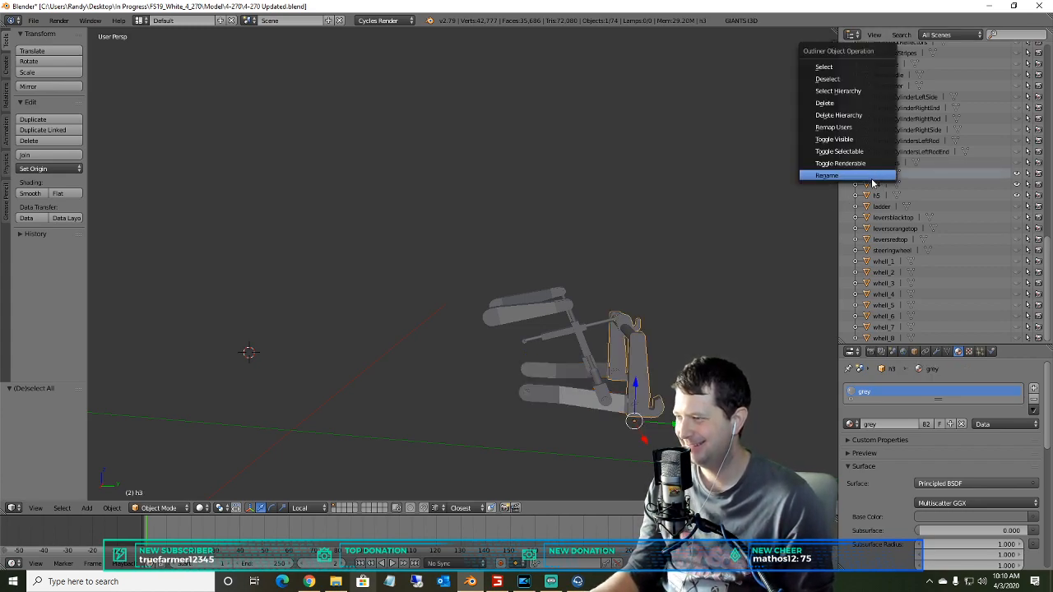
left_click(871, 177)
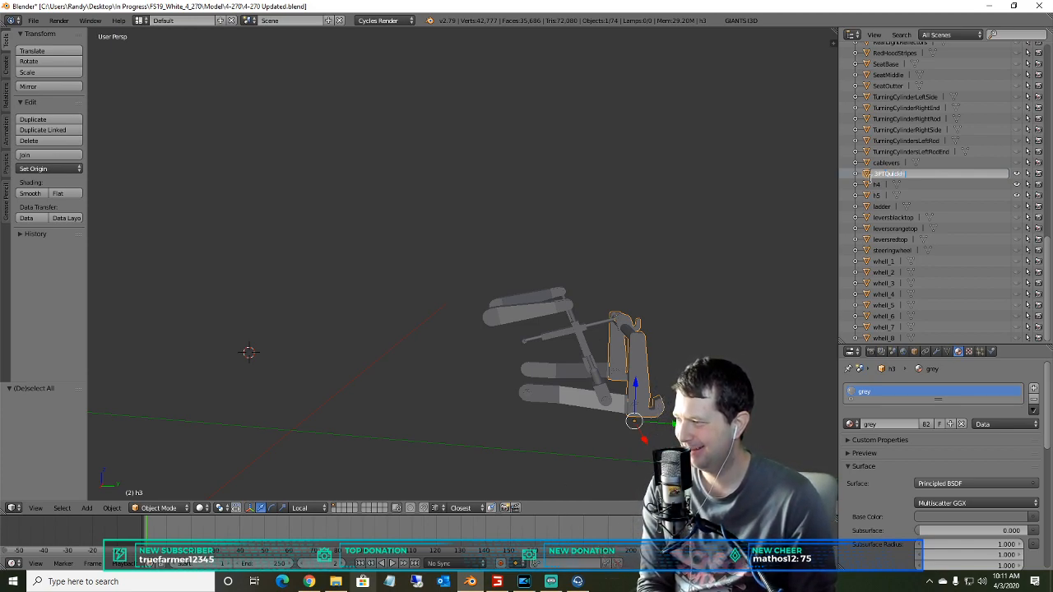
key("Return")
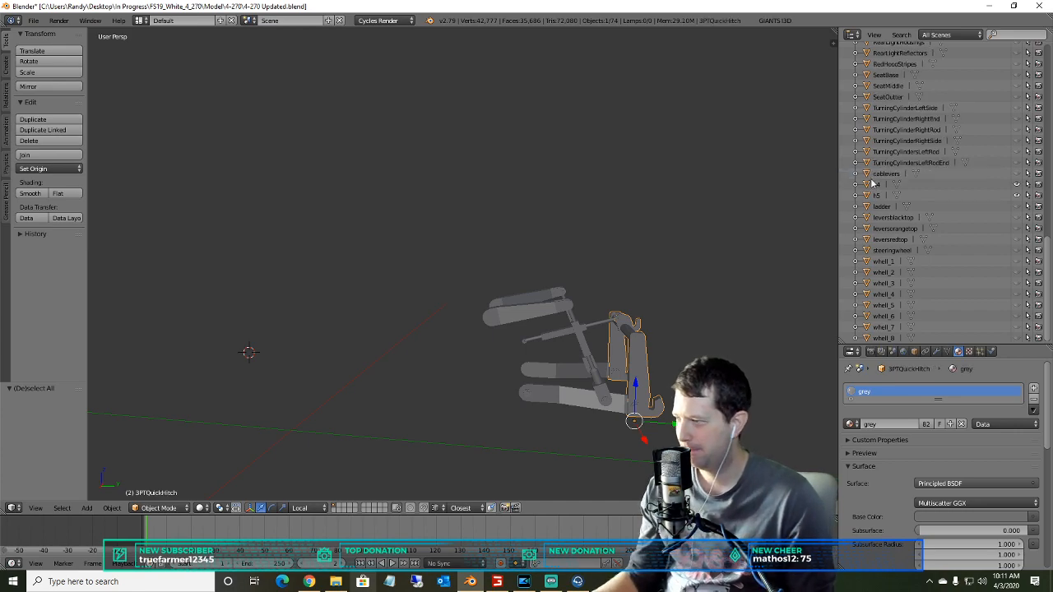
- Rename the h4 object, the single rod running to the top of the quick hitch, as 3PTUpperLink
left_click(875, 185)
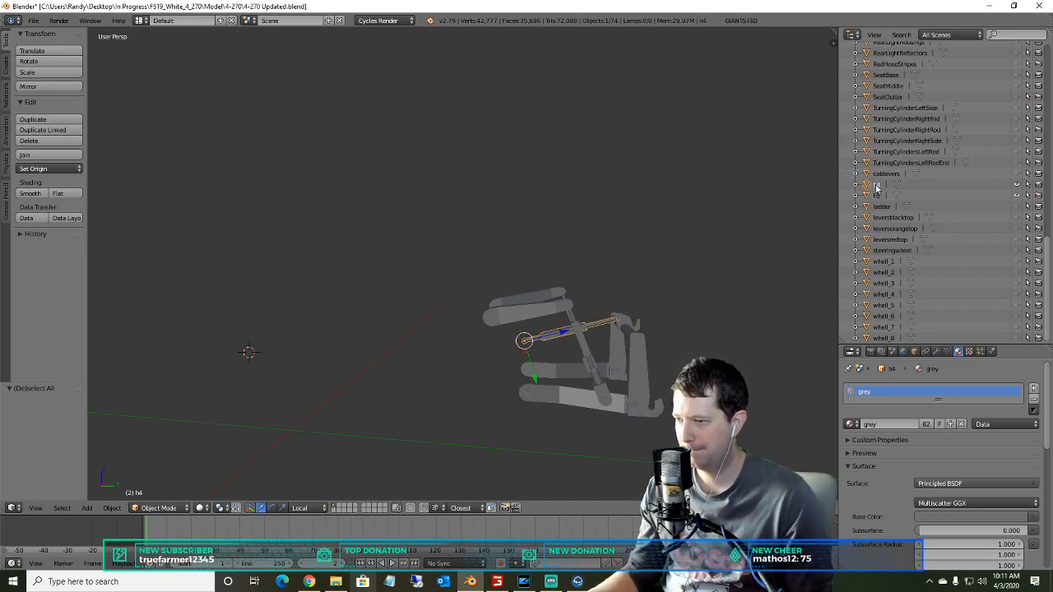
right_click(877, 188)
left_click(824, 185)
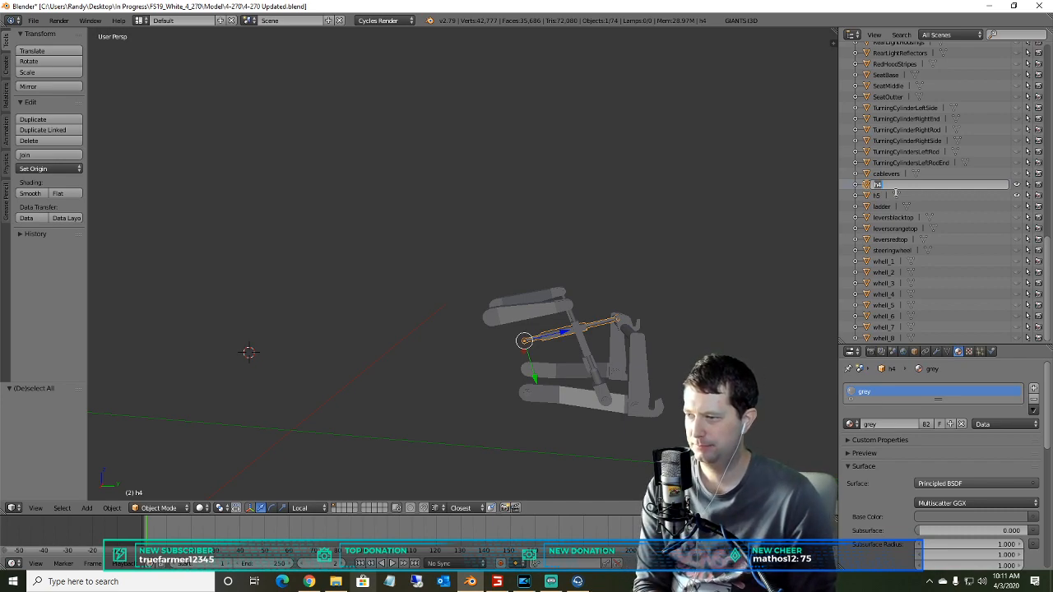
type("arm")
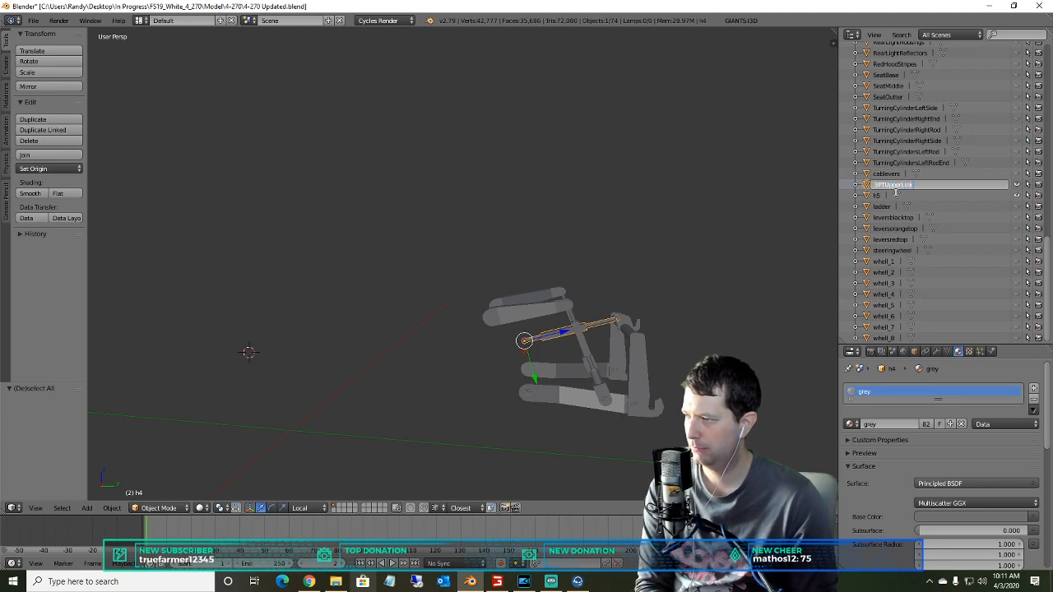
key("Return")
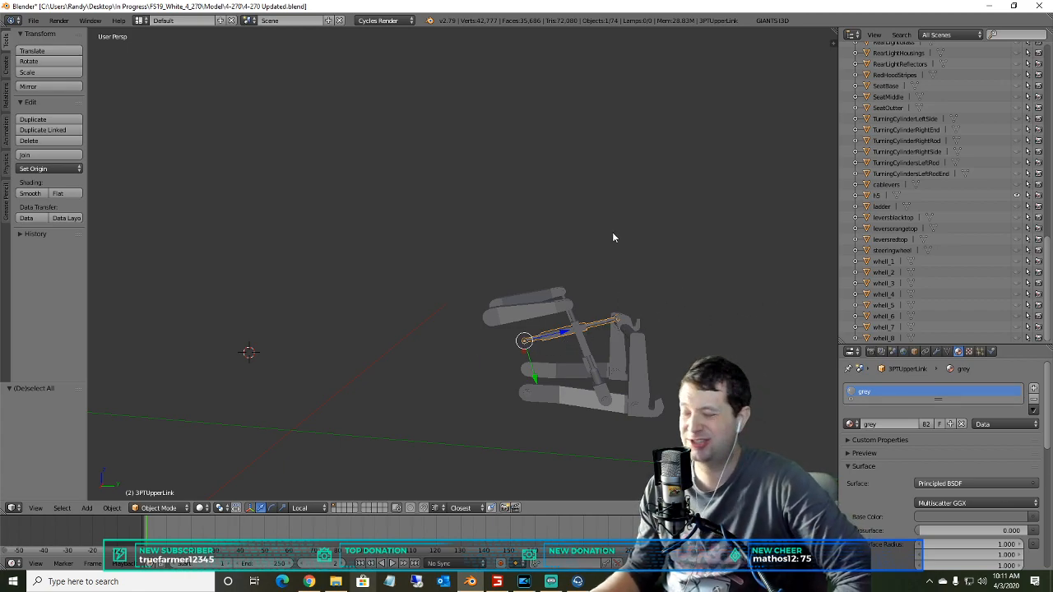
- Rename the h5 object, the rods connecting the upper and lower arms, as 3PTLiftArms
left_click(878, 195)
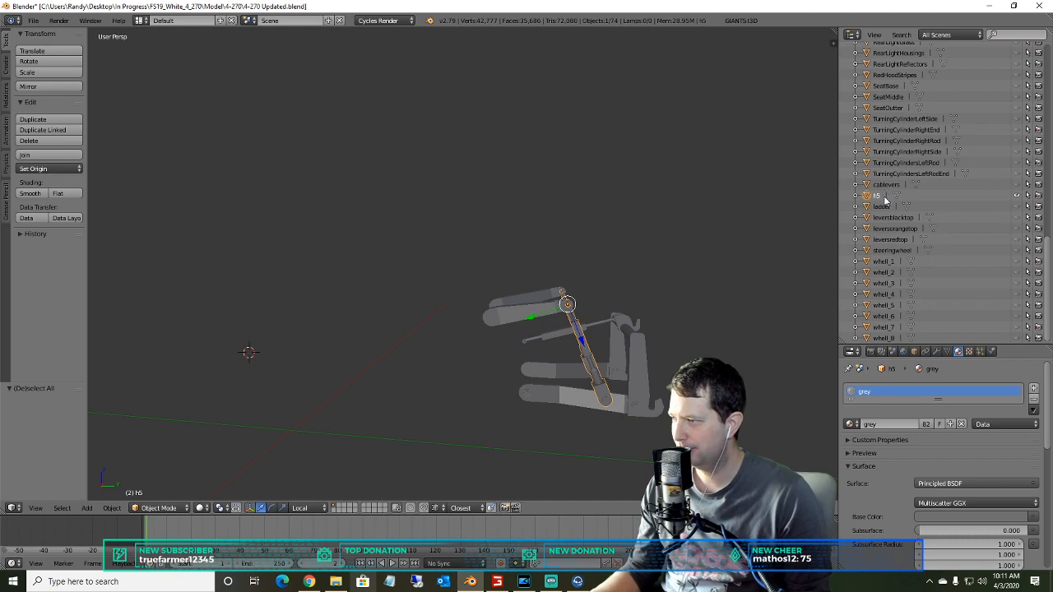
right_click(877, 197)
left_click(876, 197)
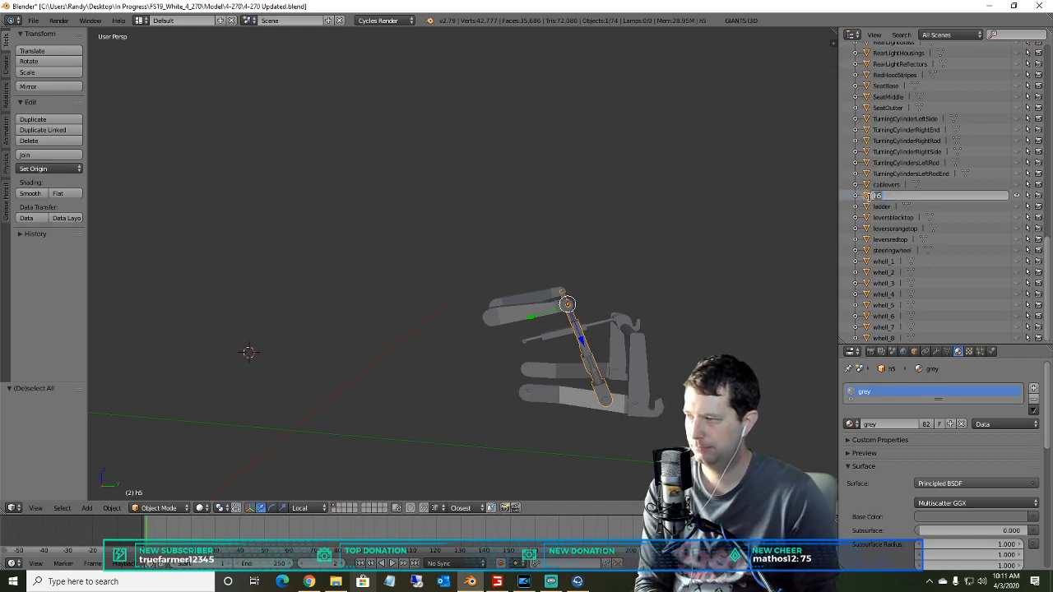
type("3PT")
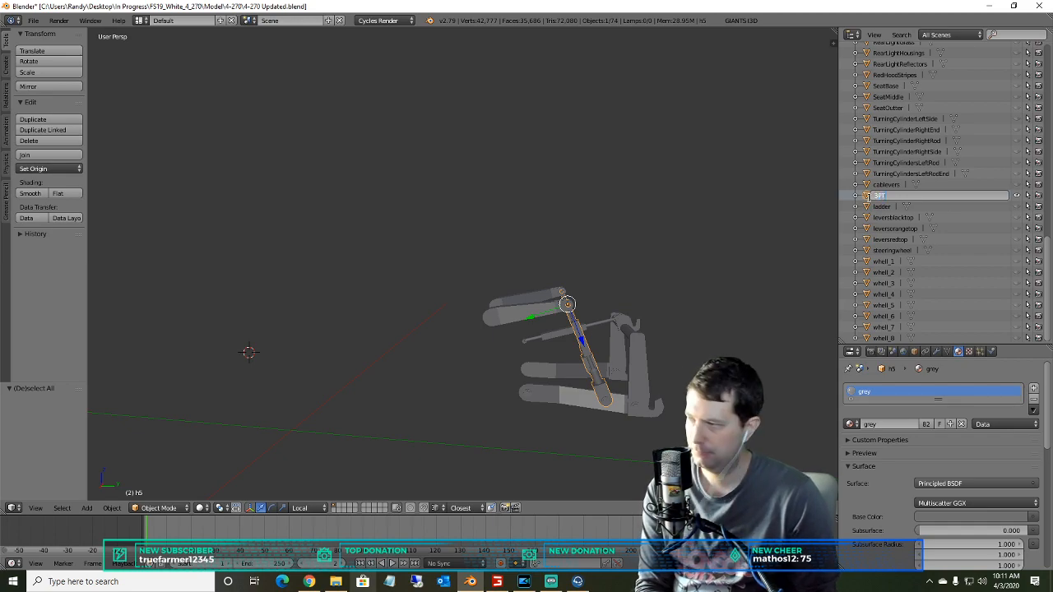
type("LiftArm")
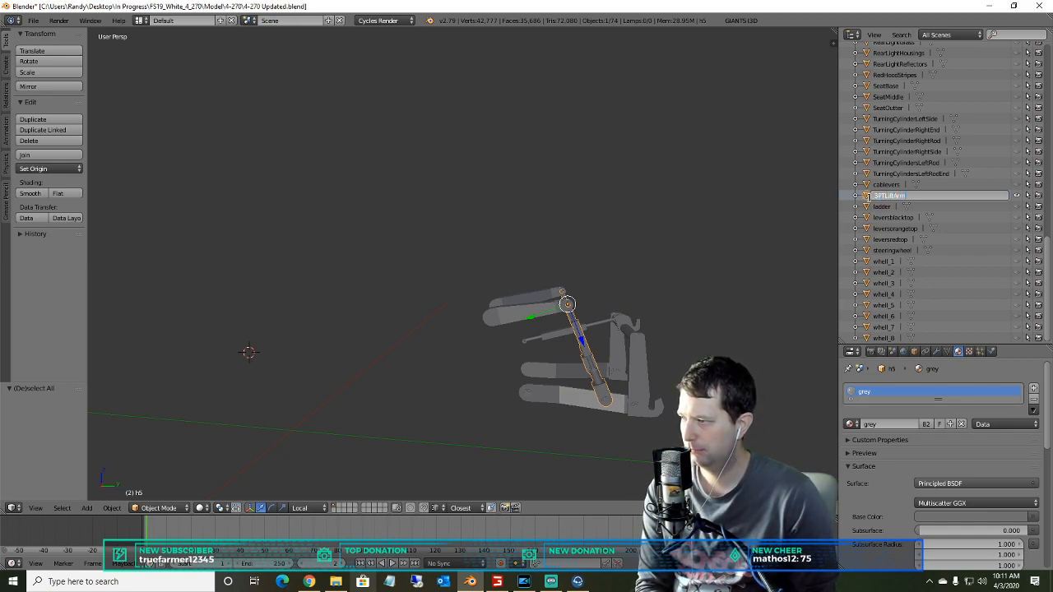
type("s")
key("Return")
- Hide all five renamed 3PT hitch objects in the viewport
scroll(985, 168, "up", 7)
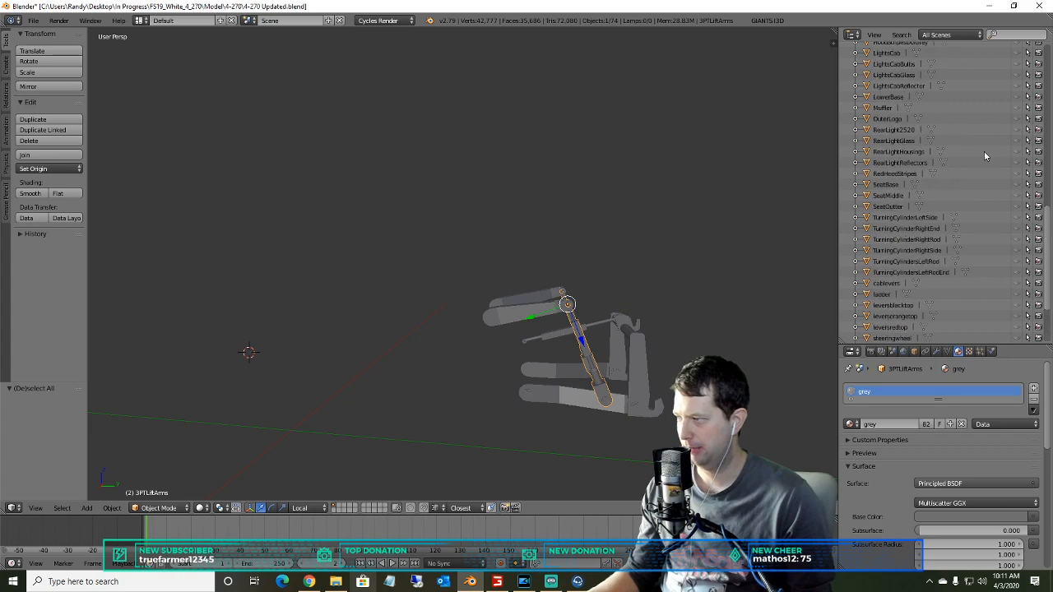
scroll(905, 96, "up", 10)
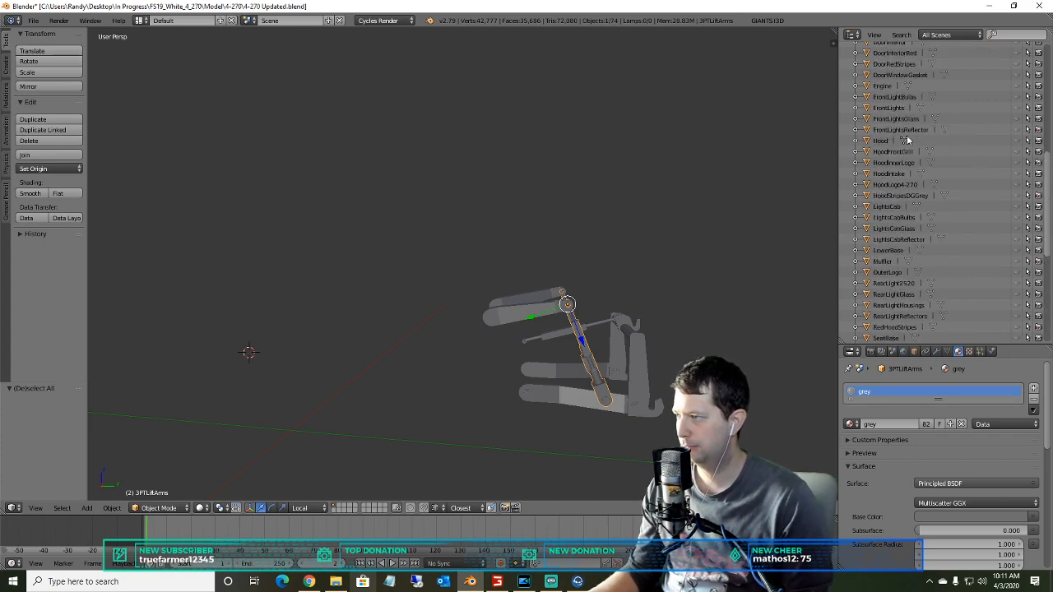
left_click_drag(1018, 83, 1016, 117)
scroll(926, 199, "down", 10)
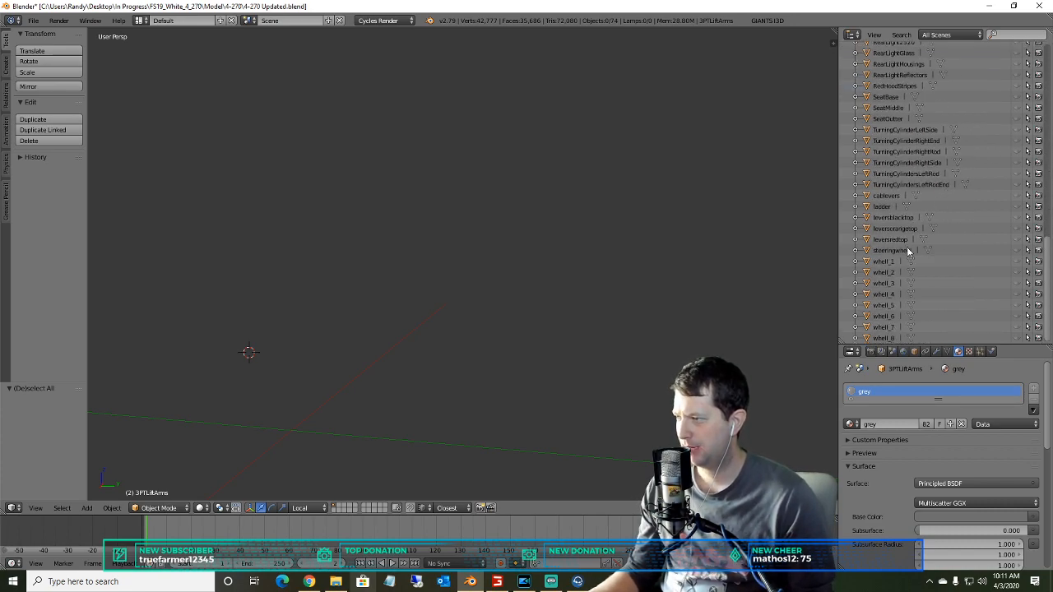
- Show the whell_1 object, inspect its tire and rim up close, and hide it again
left_click(884, 263)
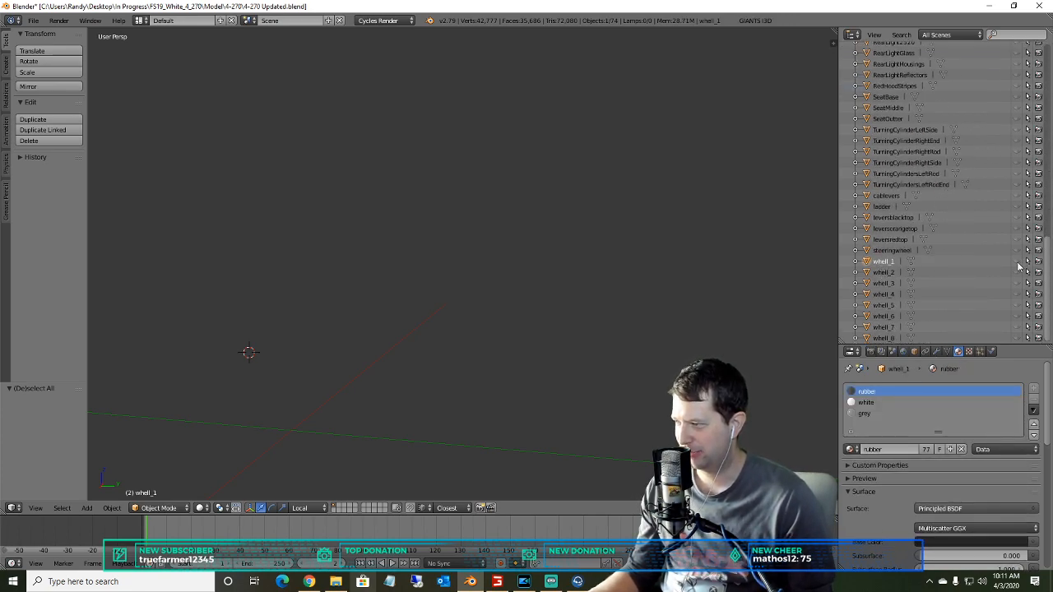
scroll(450, 289, "down", 7)
scroll(307, 265, "up", 2)
middle_click_drag(310, 276, 540, 285, "shift")
scroll(457, 298, "up", 5)
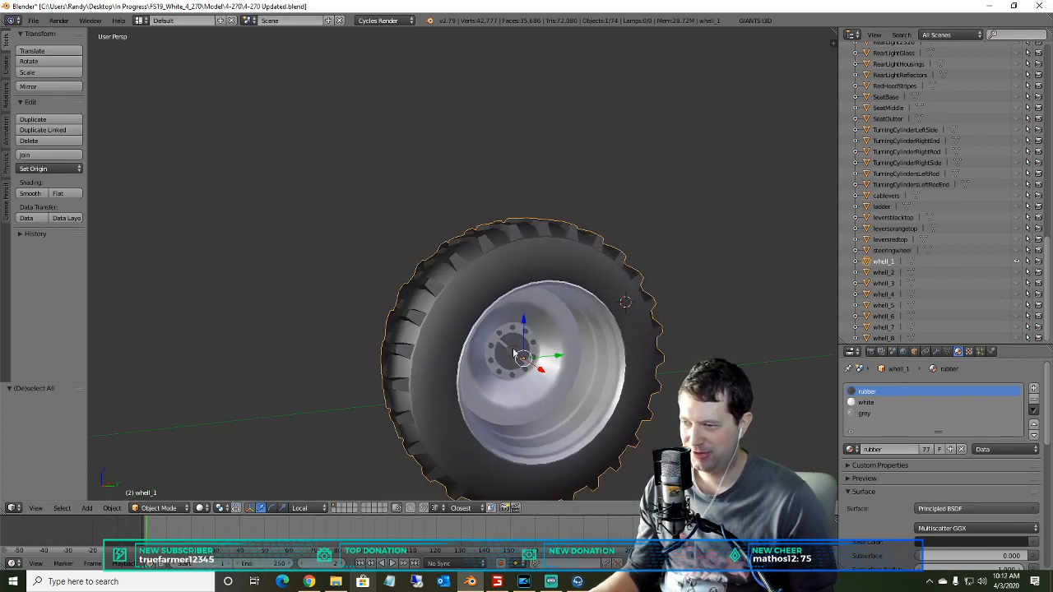
left_click(1027, 261)
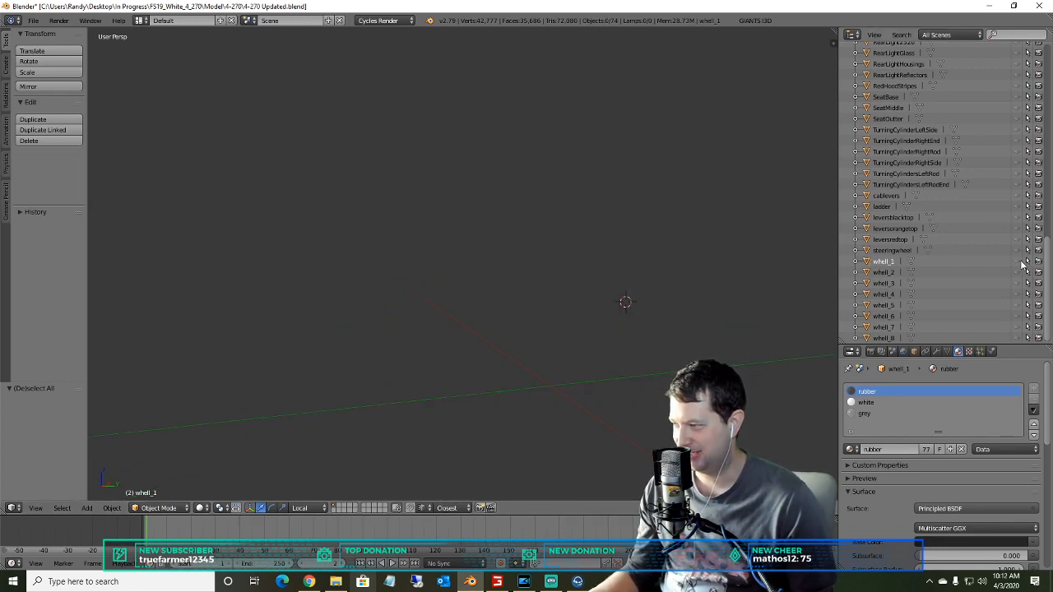
- Review the full object list for parts still to rename, checking steeringwheel, leversorangetop, ladder and whell_1
left_click(892, 250)
left_click(893, 227)
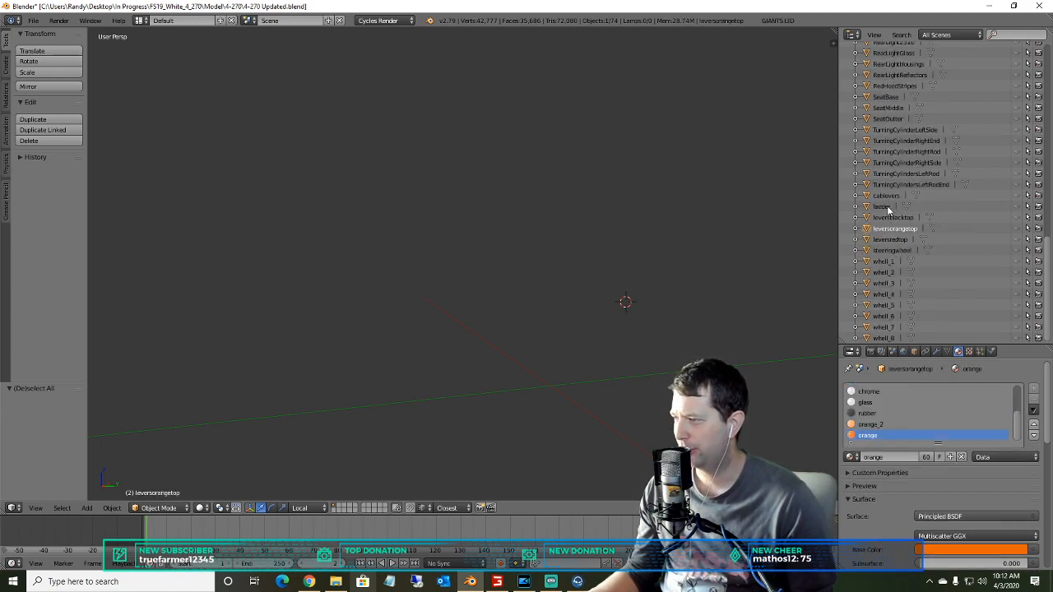
left_click(885, 208)
scroll(889, 212, "up", 10)
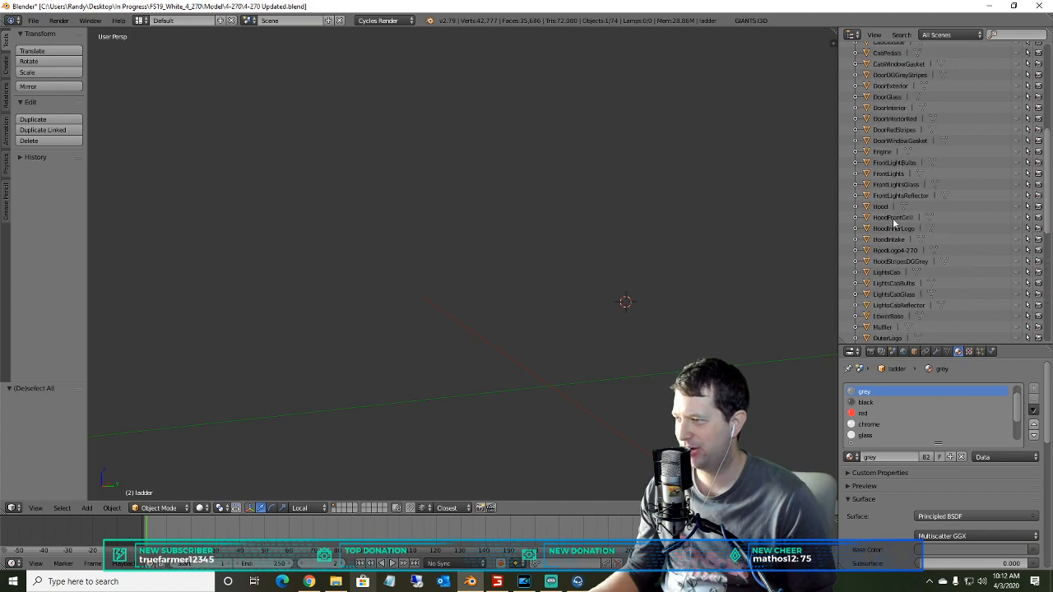
scroll(891, 219, "up", 8)
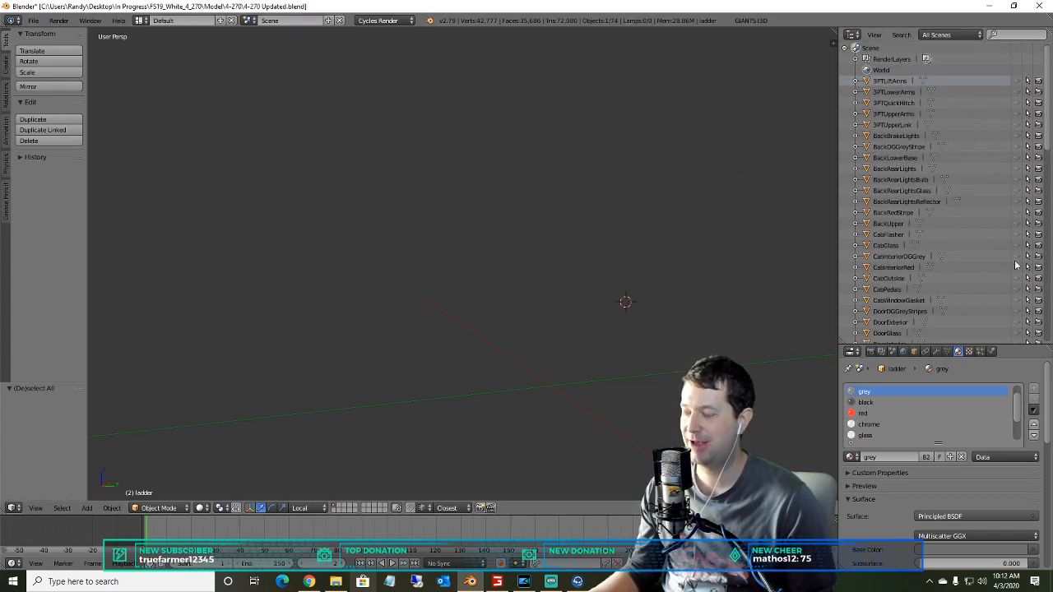
scroll(924, 226, "down", 15)
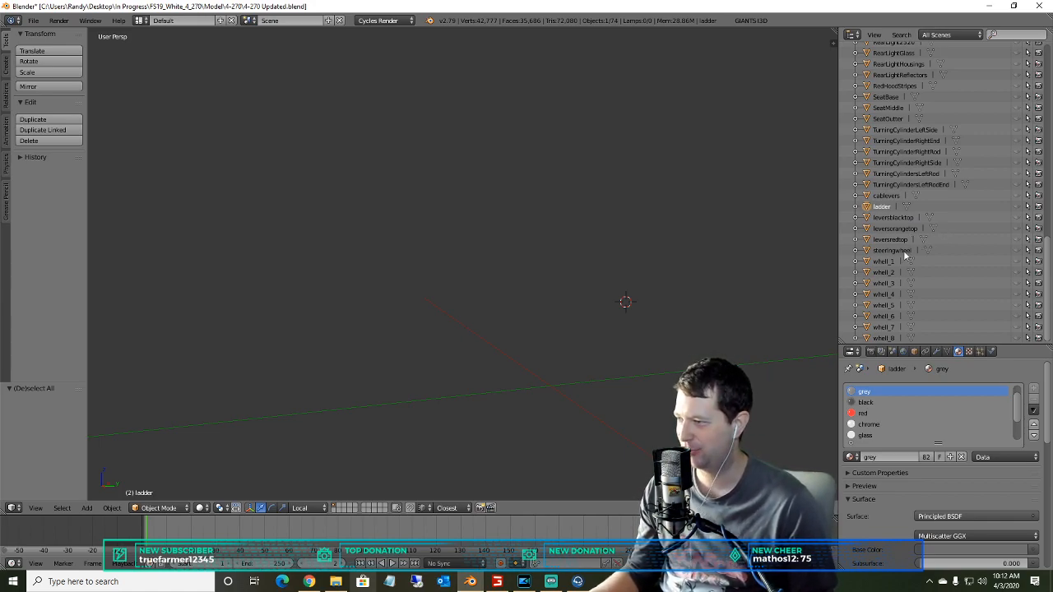
left_click(880, 262)
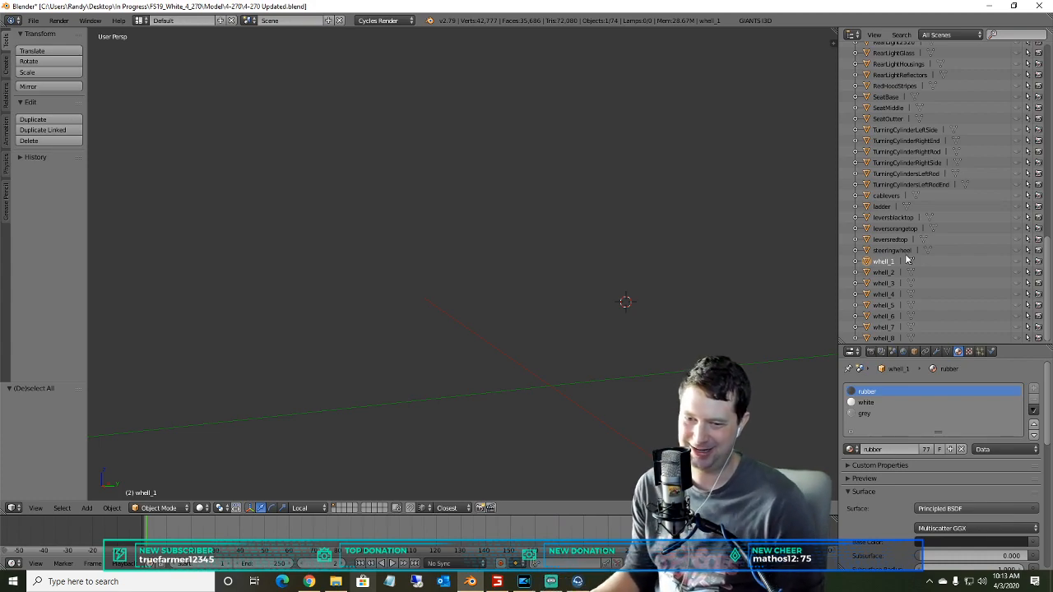
scroll(456, 264, "up", 3)
scroll(449, 283, "down", 7)
scroll(448, 287, "down", 3)
scroll(434, 286, "up", 6)
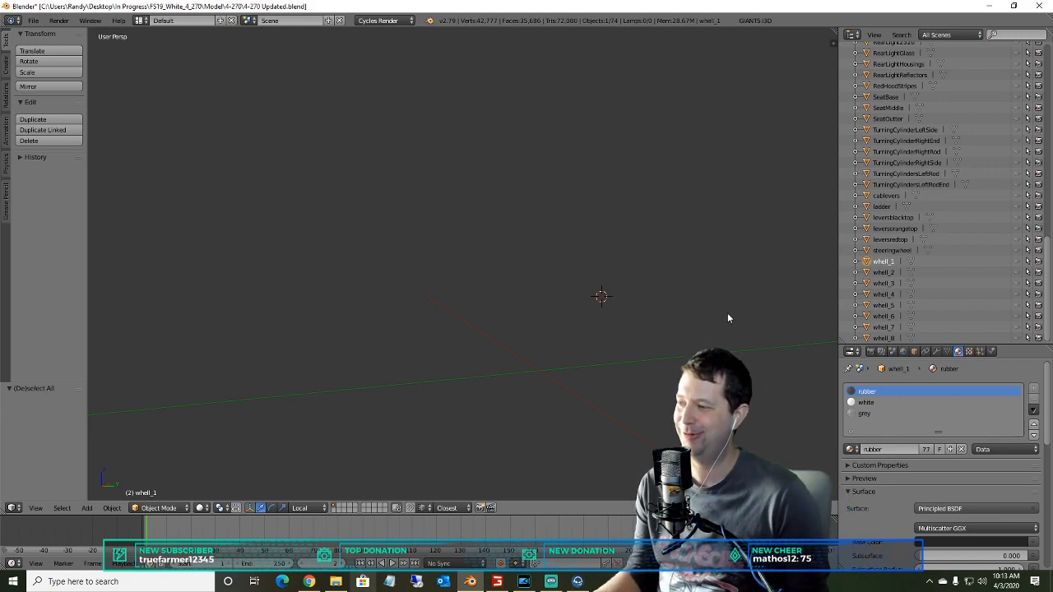
- Unhide the eight wheel objects whell_1 through whell_8 and view the whole set of dual wheels
left_click(1015, 264)
left_click(1015, 263)
left_click(1015, 262)
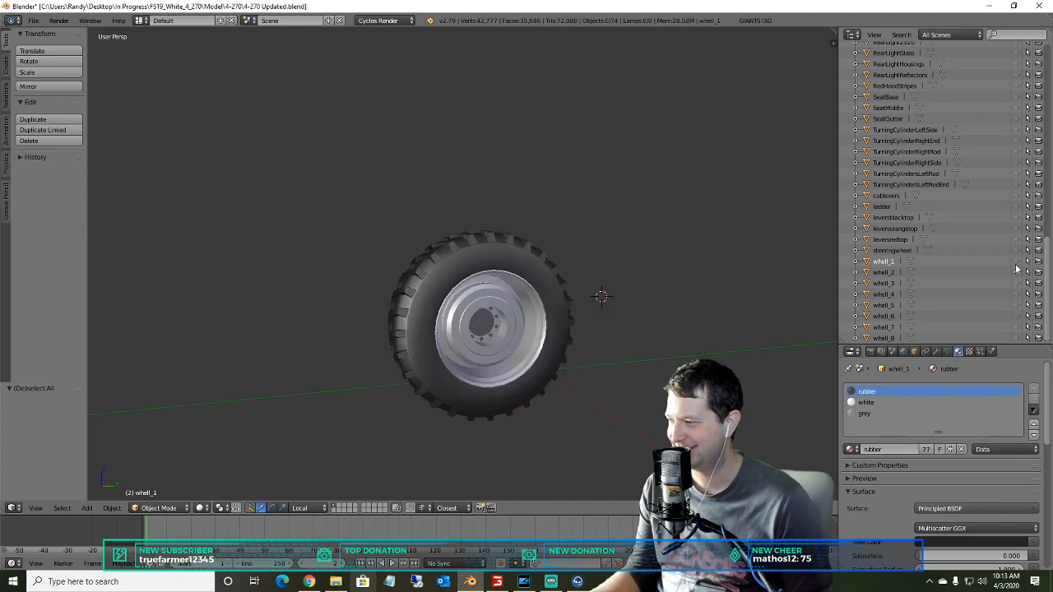
left_click(1015, 273)
left_click(1015, 282)
left_click(1015, 293)
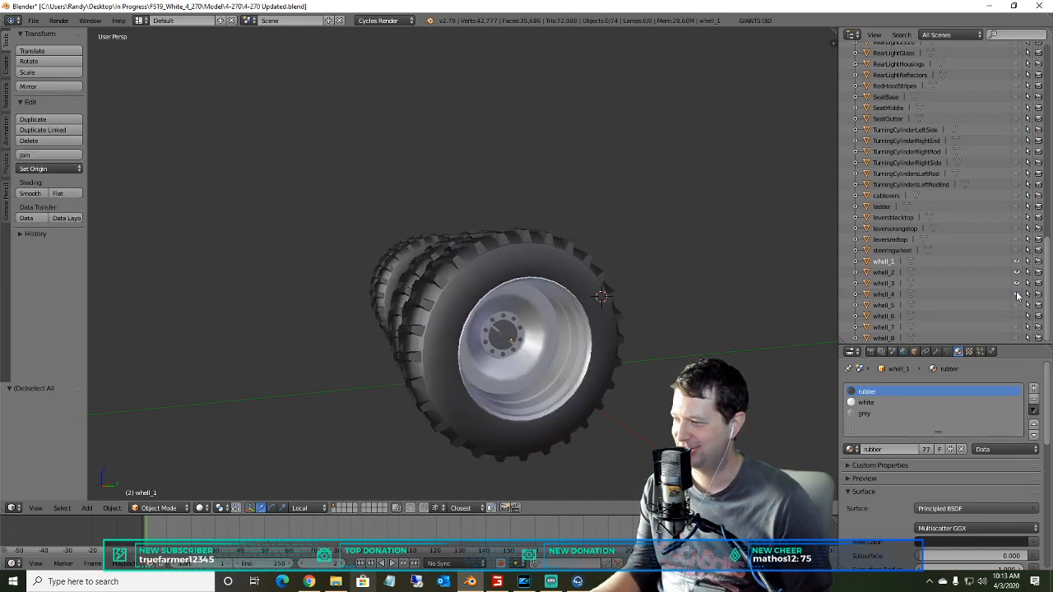
left_click(1015, 305)
left_click(1016, 316)
left_click(1016, 326)
left_click(1016, 338)
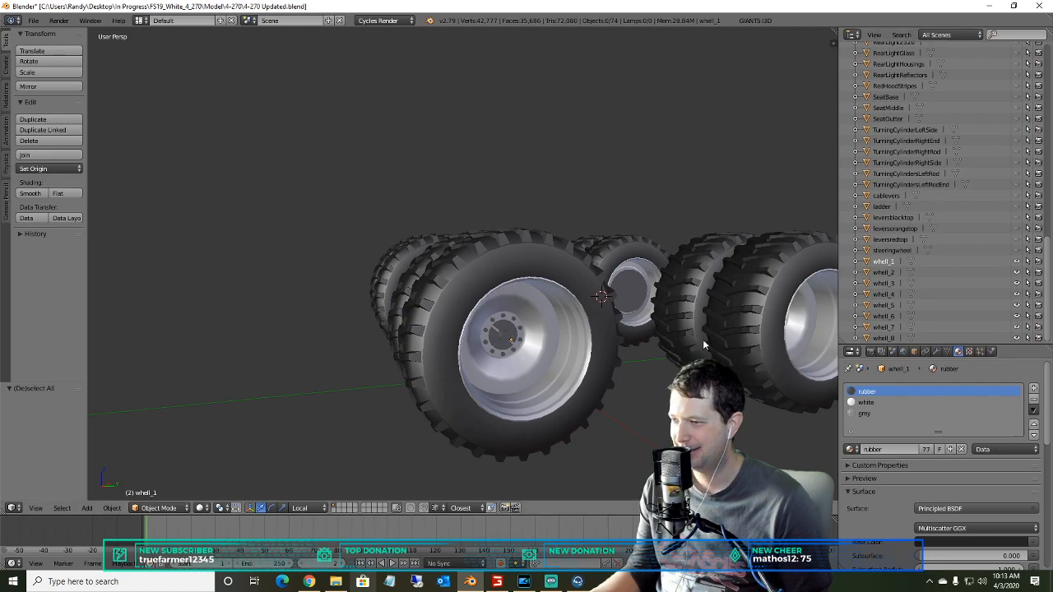
scroll(595, 357, "down", 3)
middle_click_drag(559, 369, 706, 336)
scroll(665, 317, "down", 3)
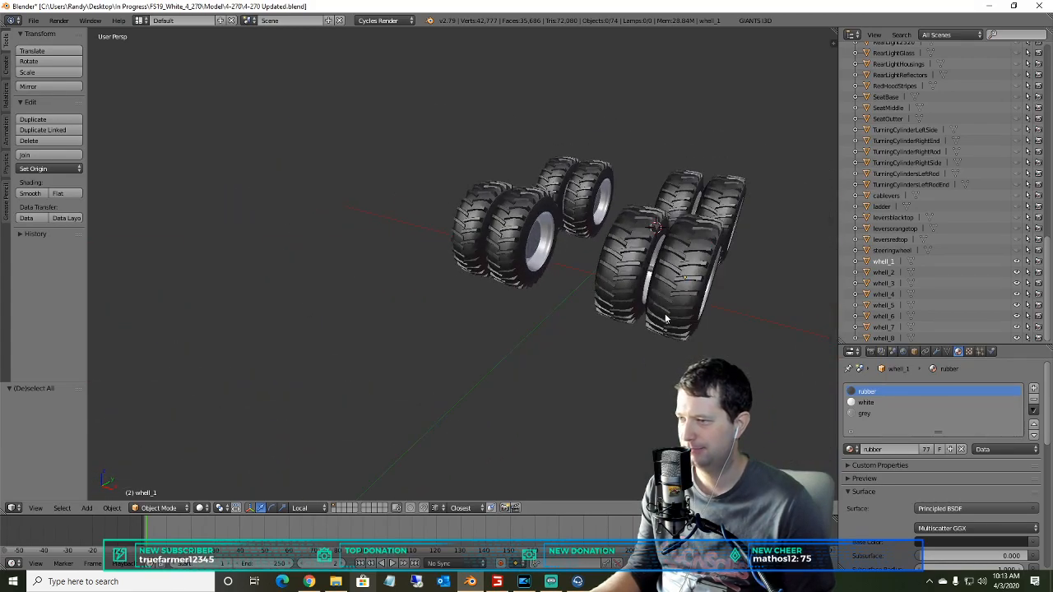
middle_click_drag(681, 275, 513, 313, "shift")
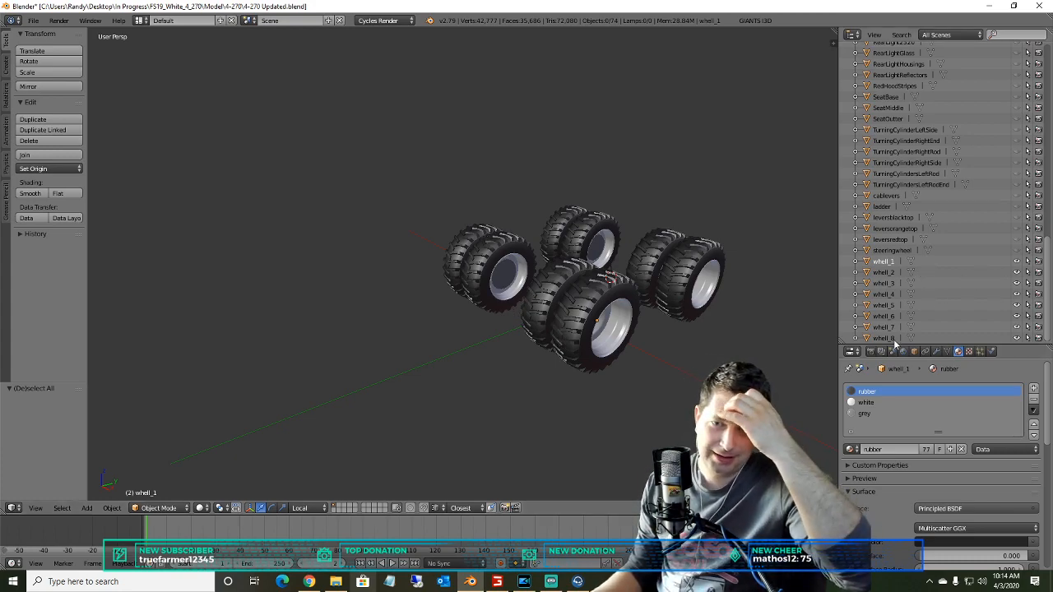
- Unhide the 3PT hitch parts, the Back parts and the cab and door parts from 3PTLiftArms down to DoorGlass
scroll(896, 255, "up", 10)
scroll(991, 164, "up", 5)
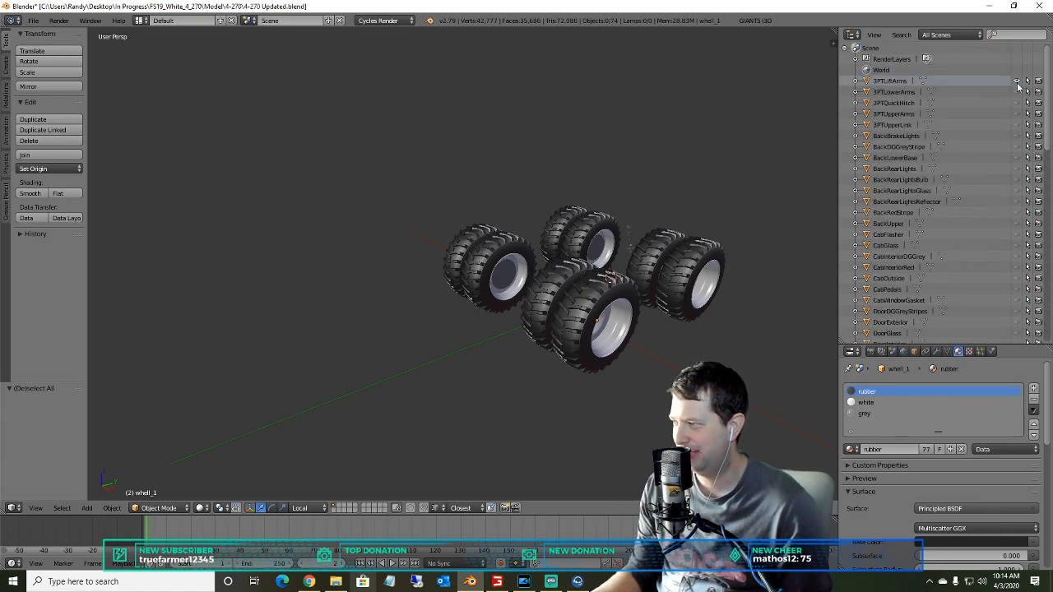
left_click_drag(1018, 96, 1018, 168)
left_click(1015, 146)
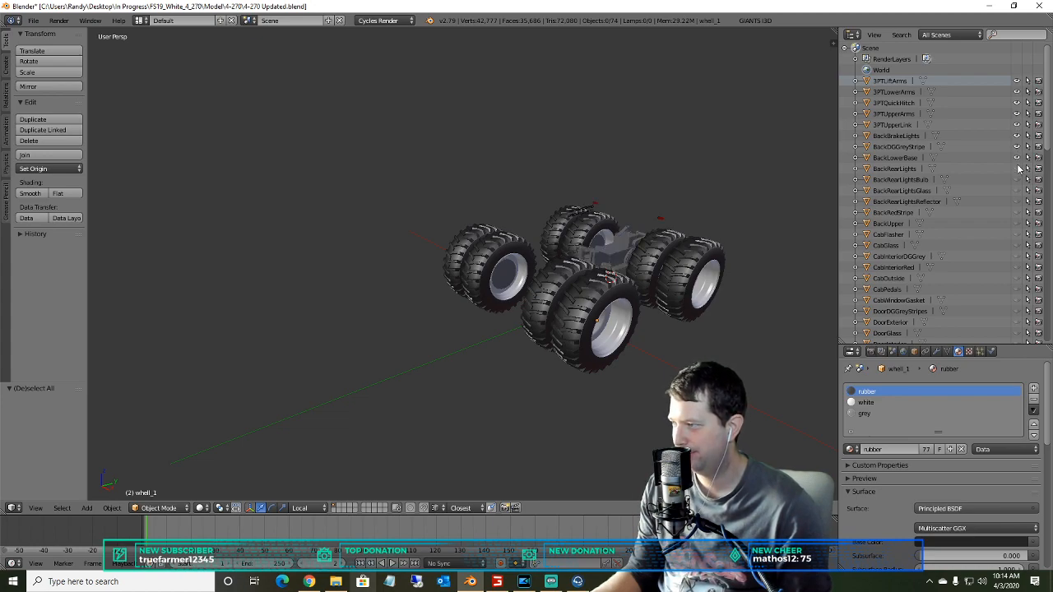
left_click_drag(1017, 206, 1018, 333)
- Unhide the remaining door parts, the Engine, the front lights and the hood parts through HoodStripesDGGrey
scroll(1009, 312, "down", 10)
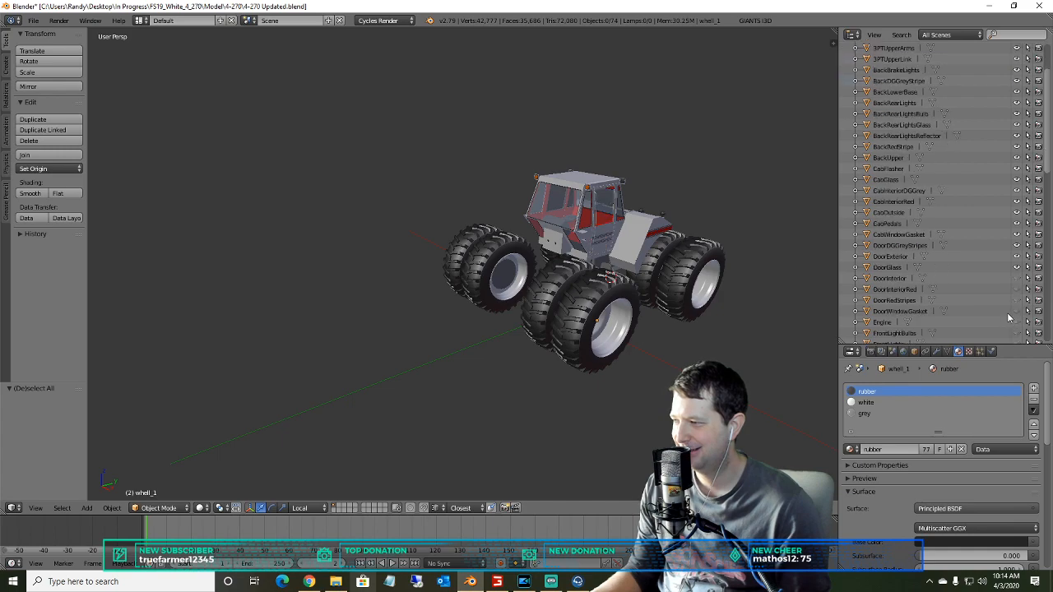
left_click(1017, 124)
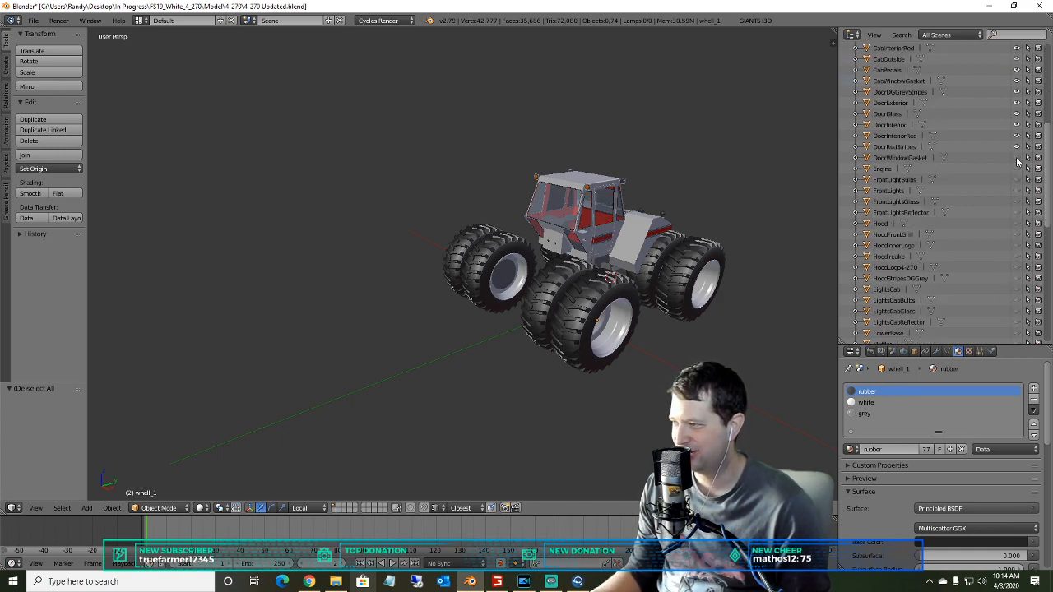
left_click(1017, 169)
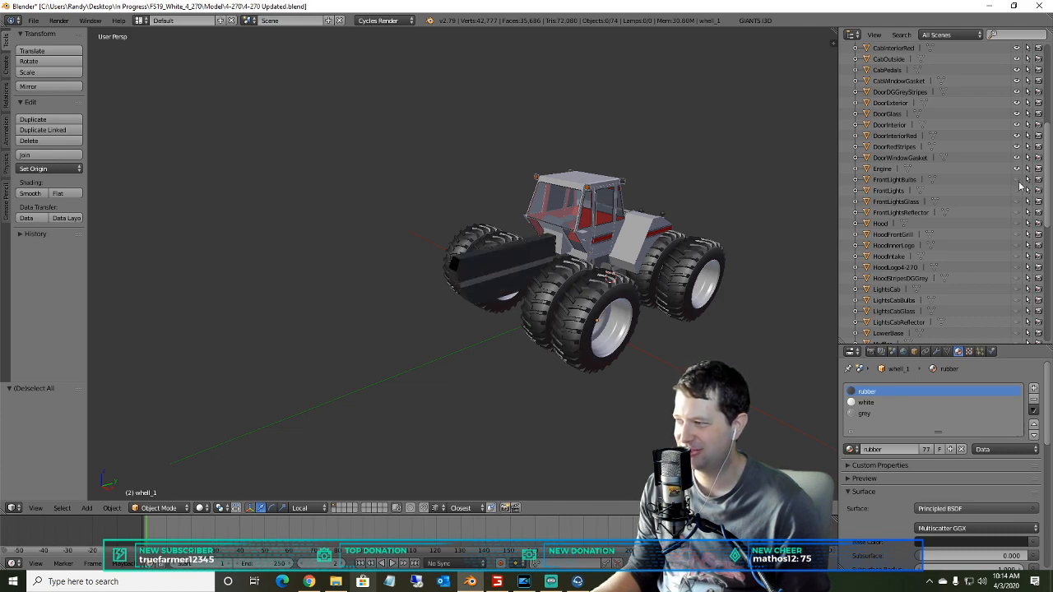
left_click(1017, 223)
left_click(1018, 234)
left_click(1017, 255)
left_click(1017, 278)
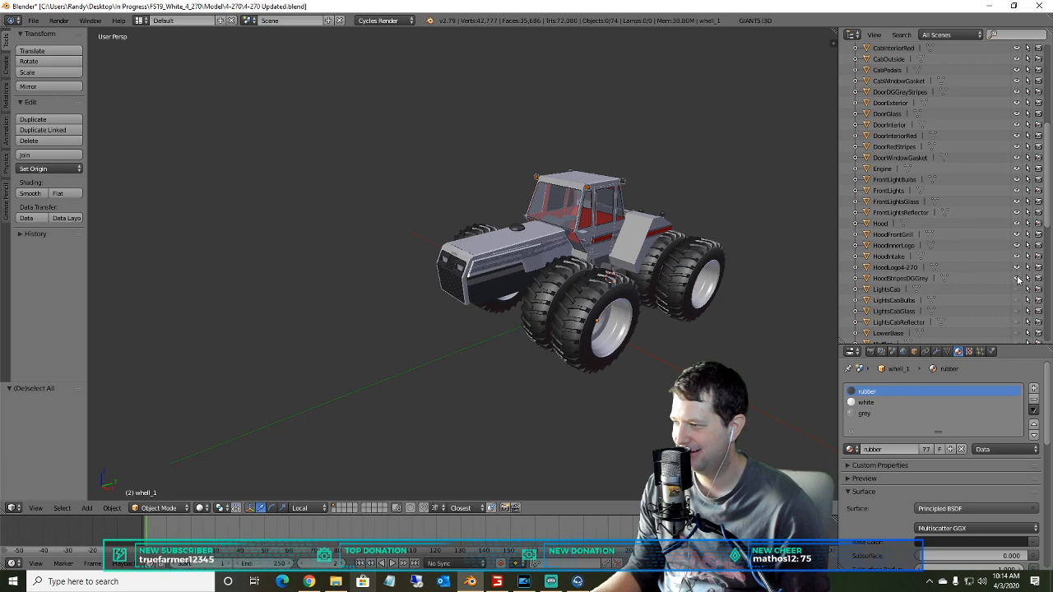
- Unhide the cab lights, LowerBase, Muffler, OuterLogo and the rear light objects
left_click(1017, 322)
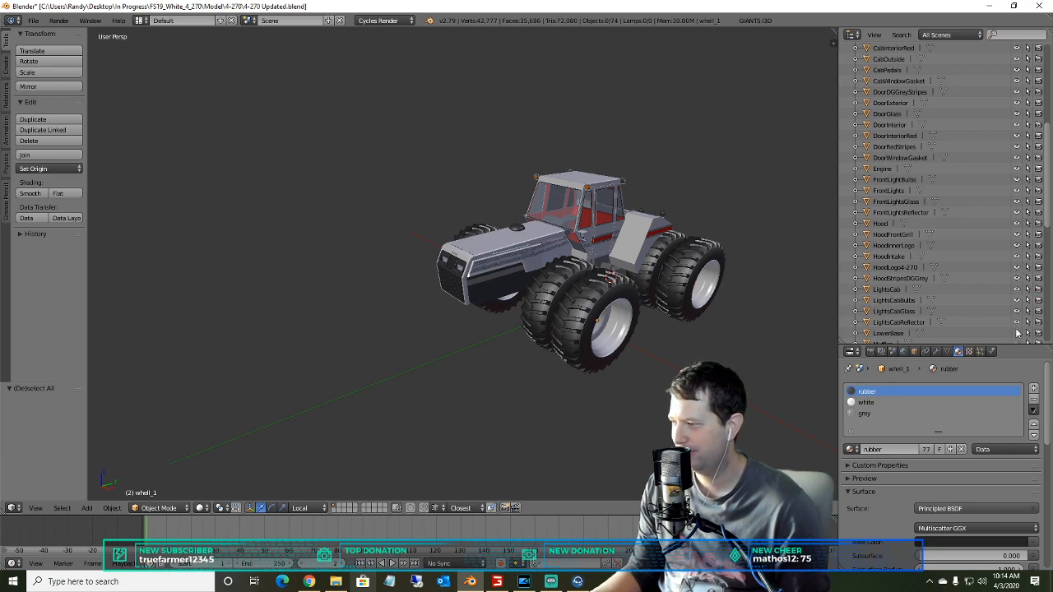
left_click(1017, 333)
left_click(1017, 342)
scroll(1004, 266, "down", 6)
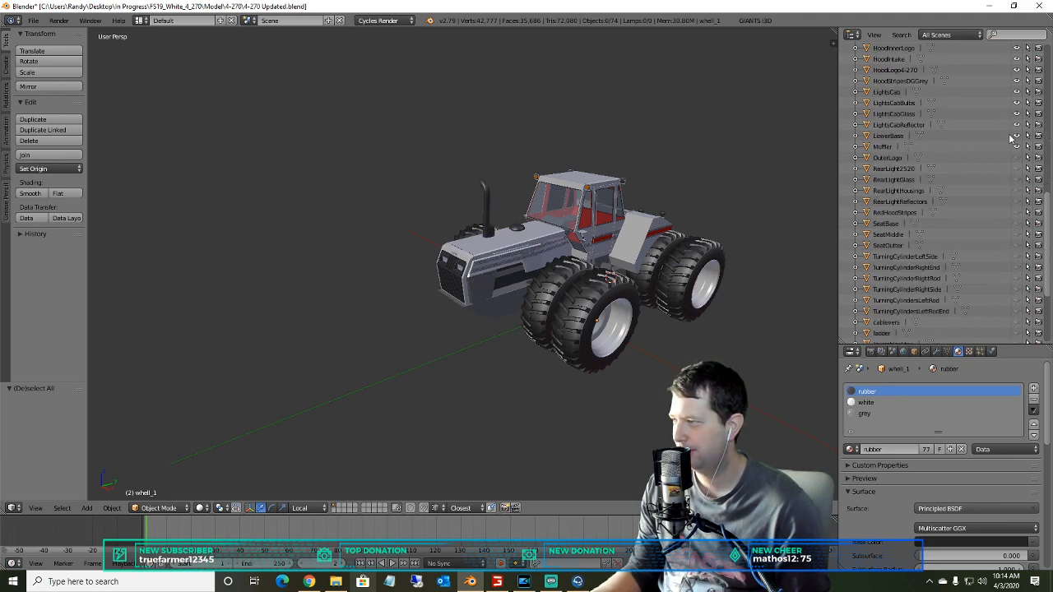
left_click(1017, 157)
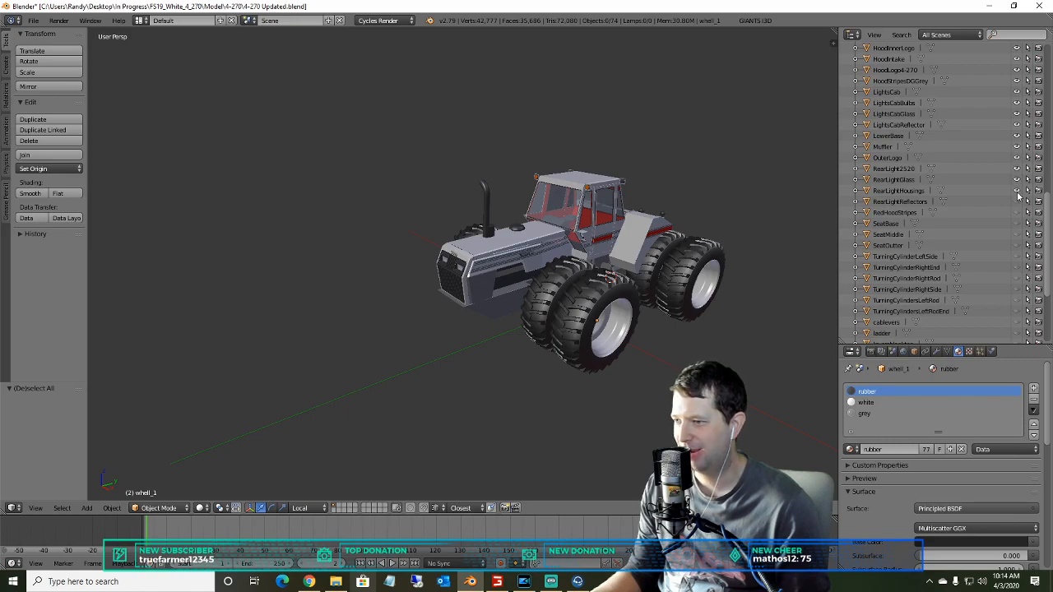
scroll(740, 289, "up", 3)
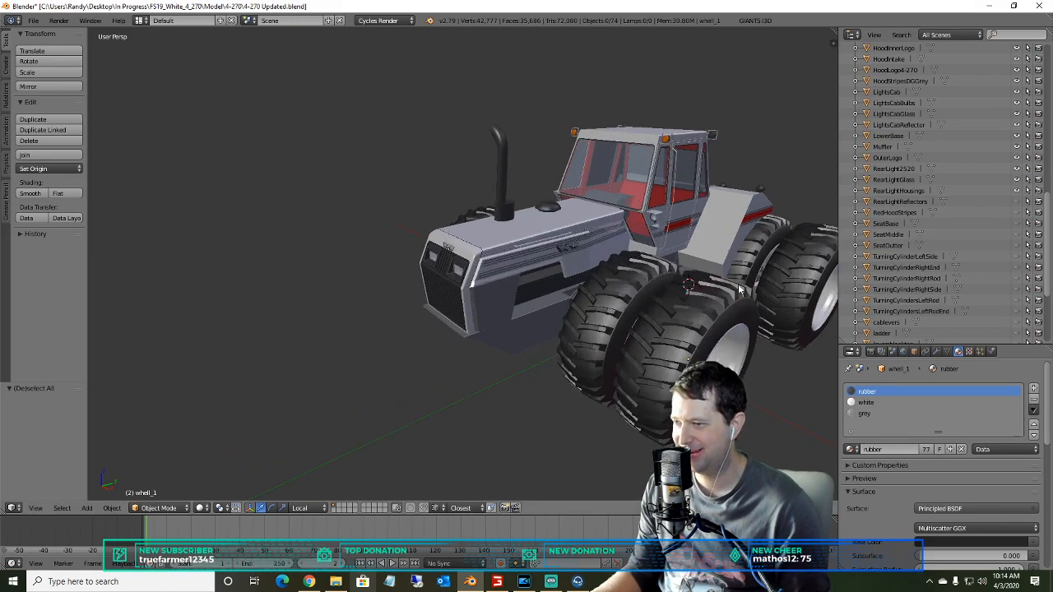
scroll(611, 256, "up", 5)
scroll(762, 191, "down", 6)
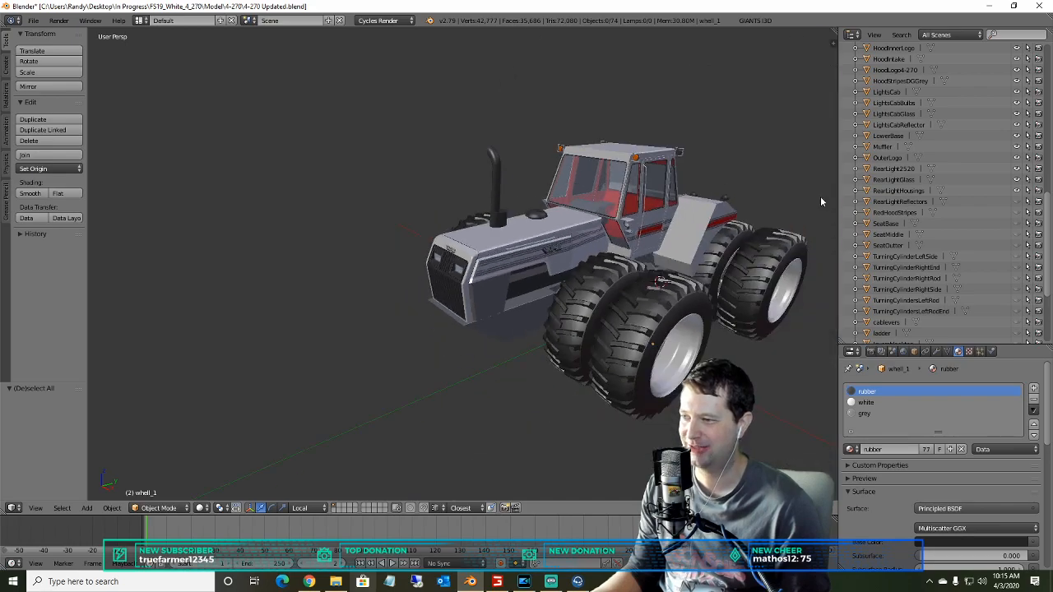
- Unhide RedHoodStripes, the seat parts, turning cylinders, ladder, levers and steeringwheel to complete the visible tractor
left_click(1017, 212)
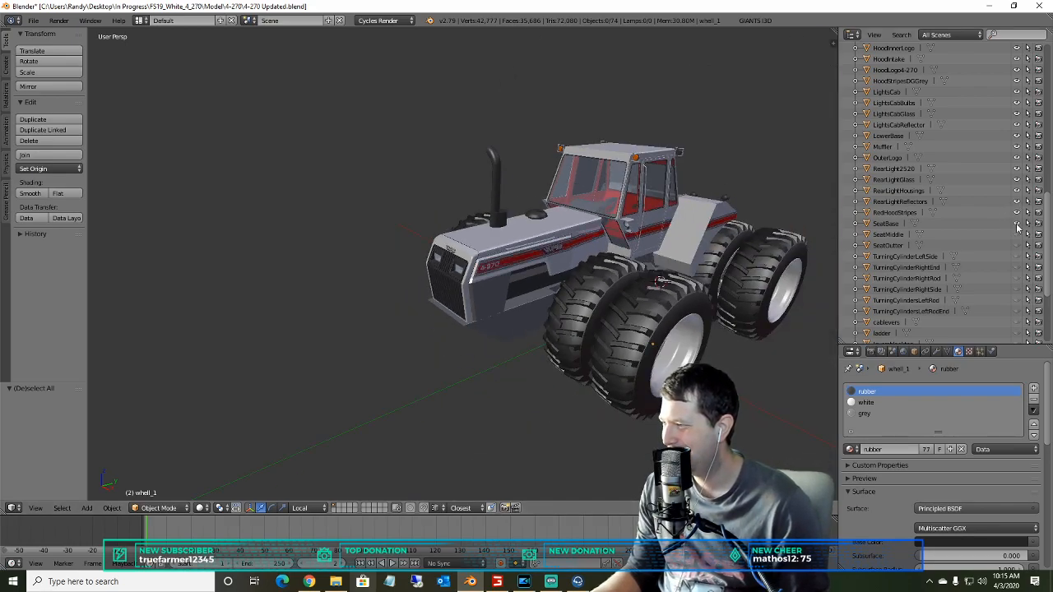
left_click(1016, 247)
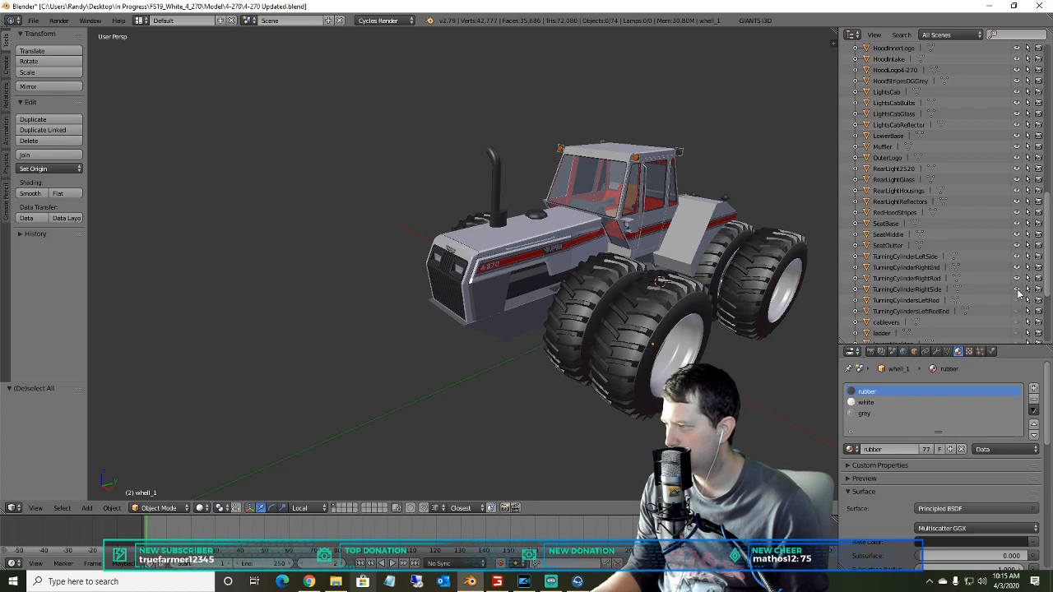
scroll(1010, 309, "down", 4)
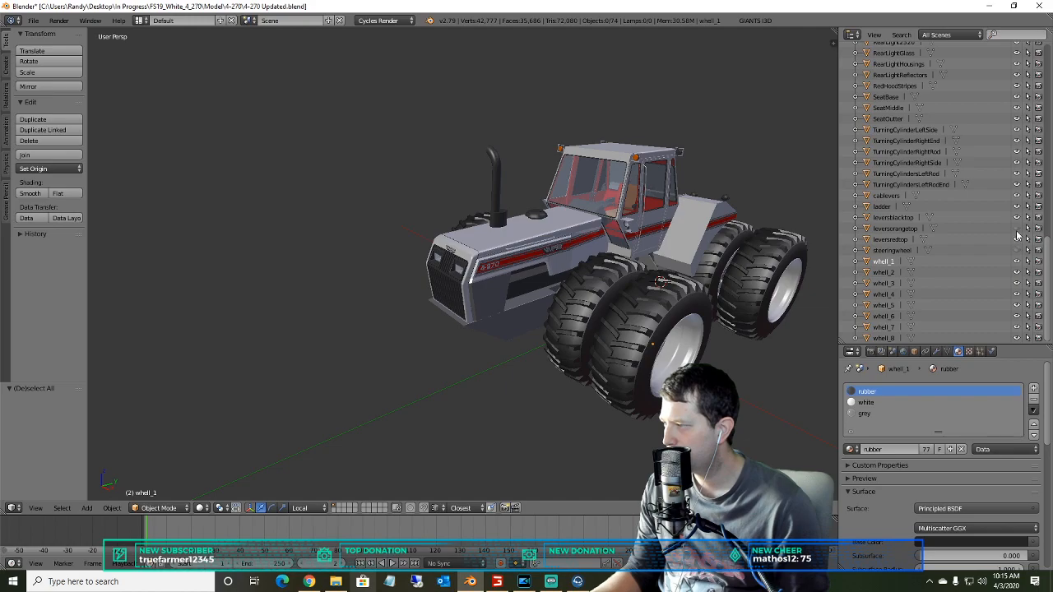
scroll(399, 271, "down", 4)
scroll(408, 231, "up", 6)
middle_click_drag(510, 238, 554, 154)
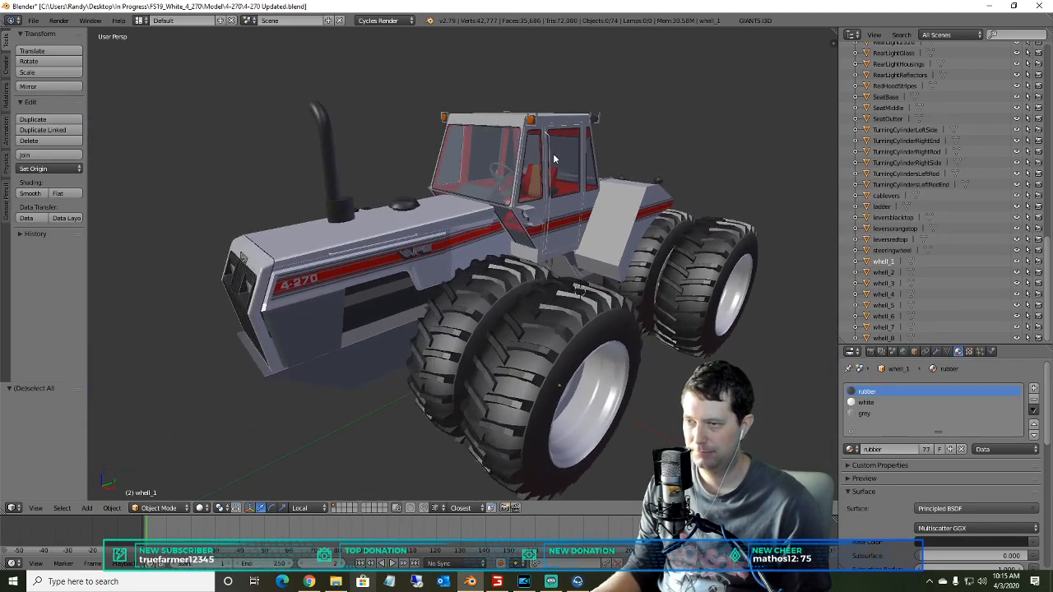
- Expand the first 3PT hitch objects, starting with 3PTLiftArms, to check their mesh data and materials, and collapse them again
scroll(970, 119, "up", 15)
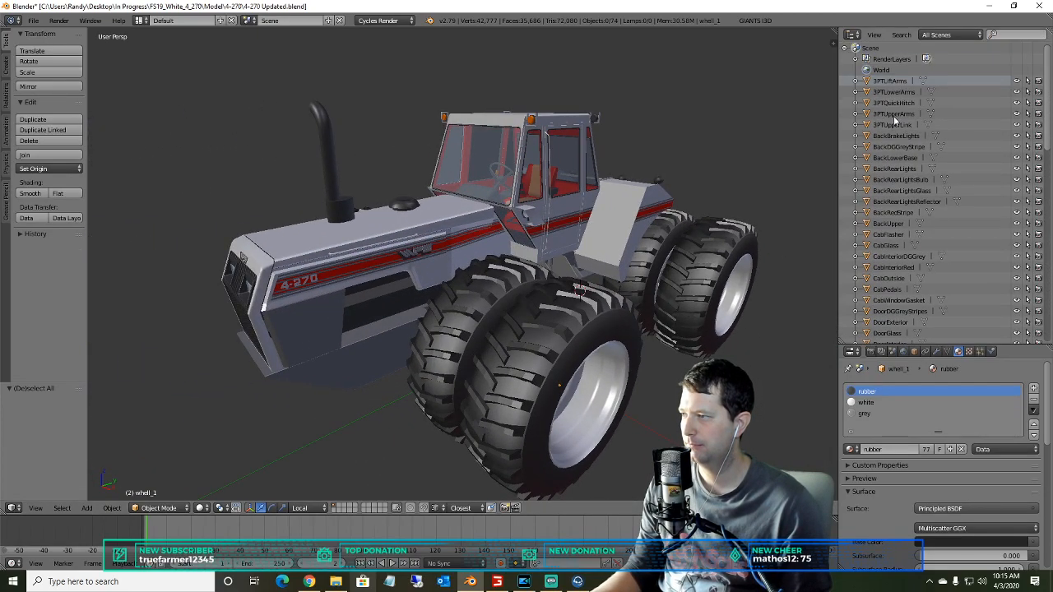
left_click(855, 82)
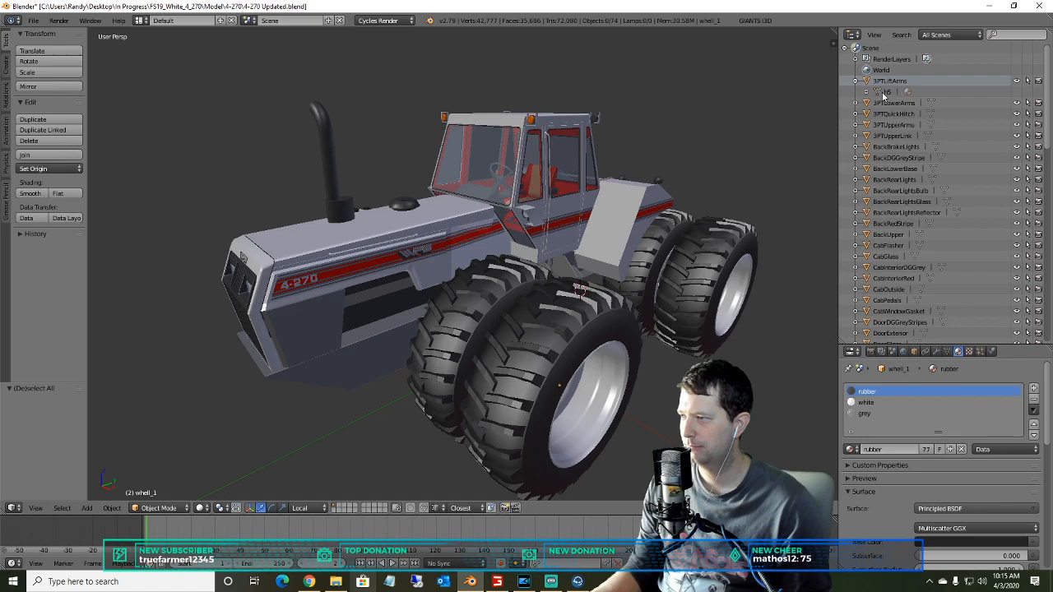
left_click(866, 92)
left_click(894, 104)
left_click(855, 81)
left_click(855, 92)
left_click(865, 104)
left_click(864, 103)
left_click(855, 92)
left_click(855, 103)
left_click(855, 103)
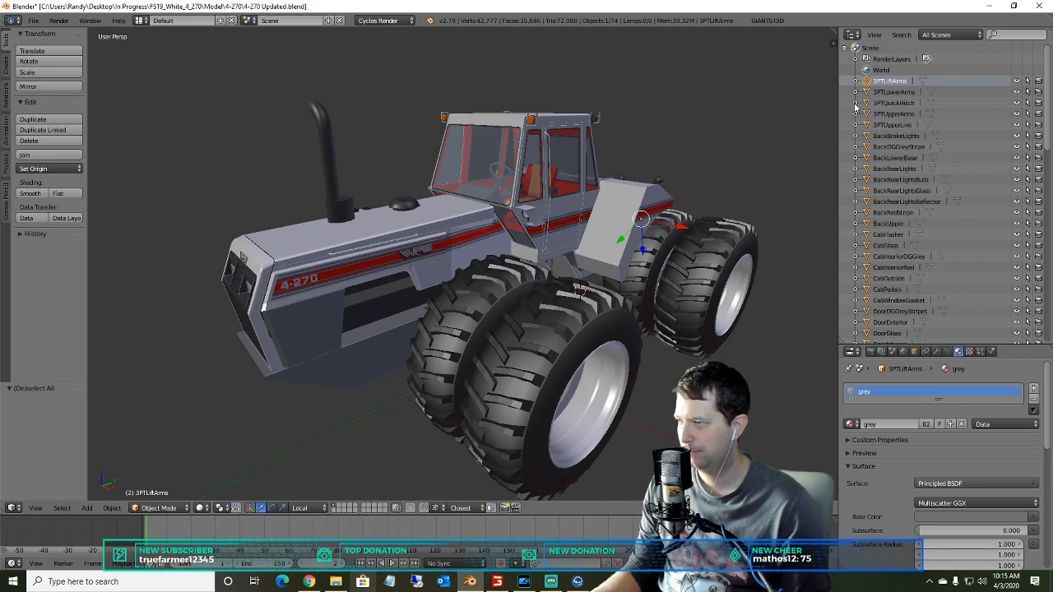
- Expand BackBrakeLights and its back.005 mesh to review the list of materials assigned to it
left_click(865, 135)
left_click(855, 134)
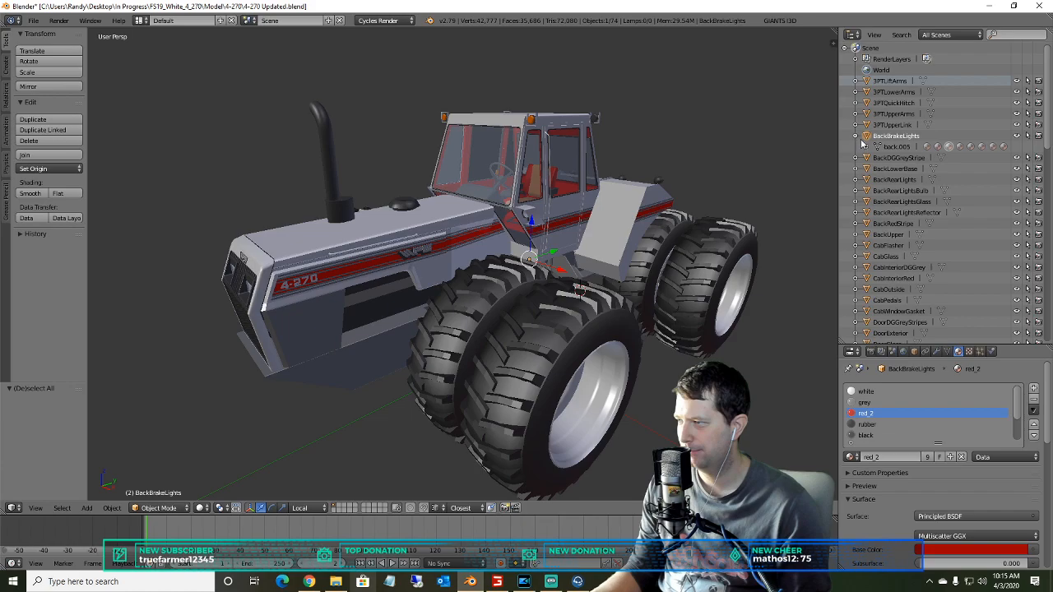
left_click(866, 147)
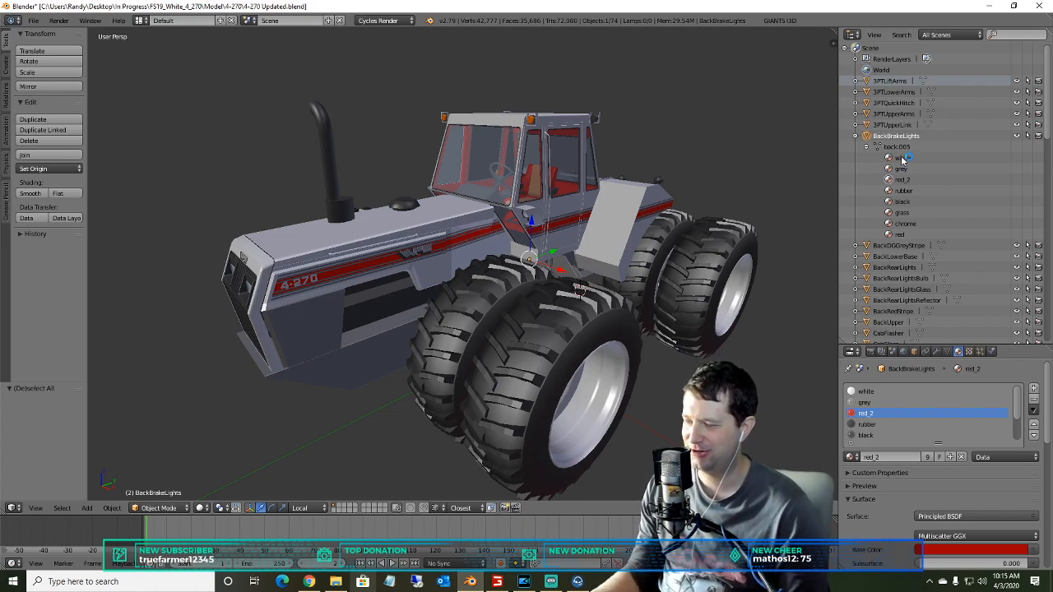
left_click(855, 135)
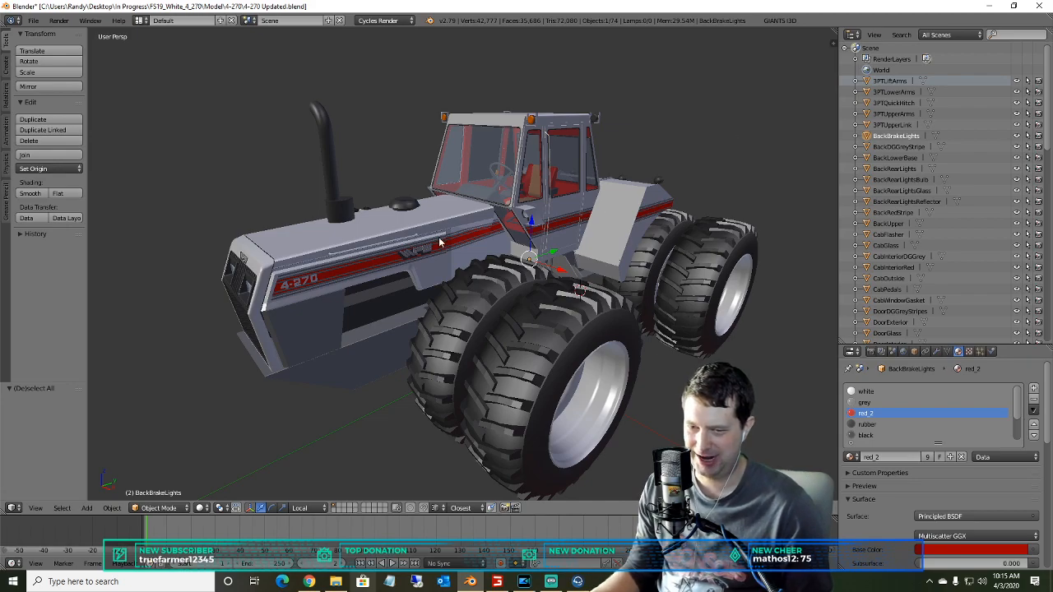
scroll(732, 132, "down", 1)
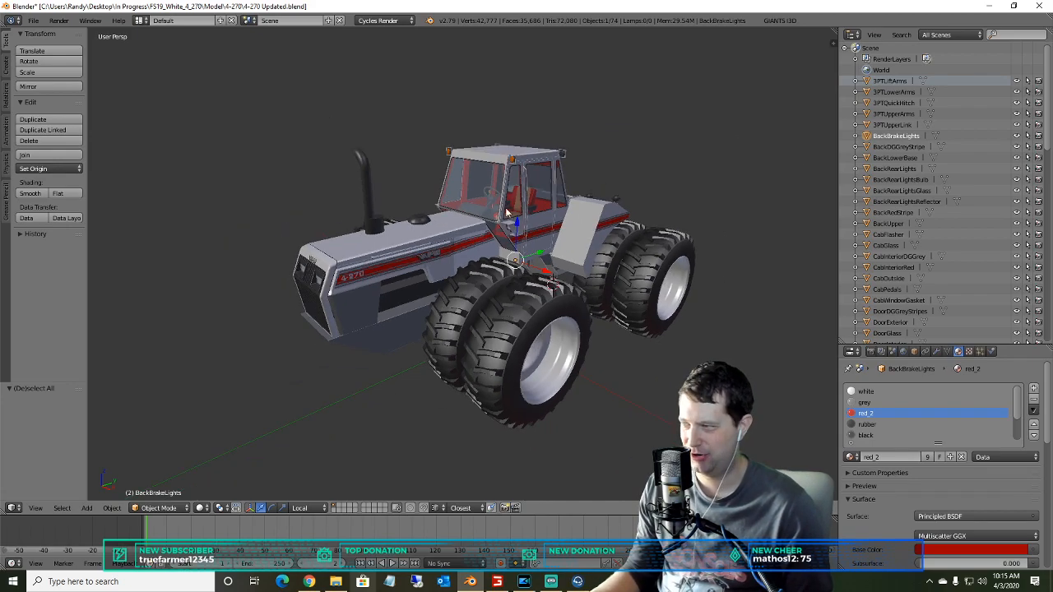
left_click(855, 137)
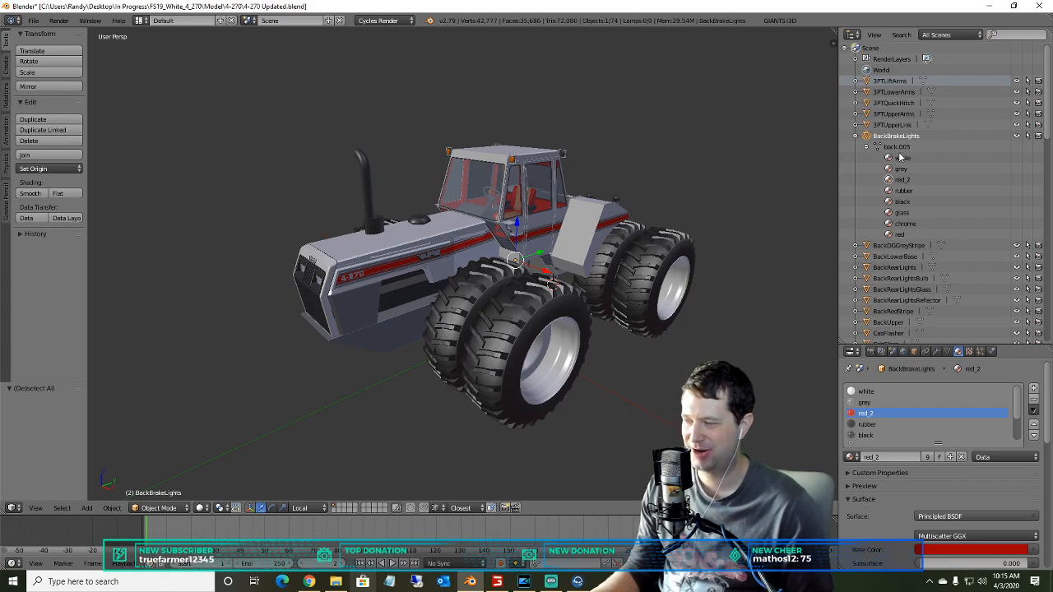
left_click(855, 137)
left_click(856, 137)
left_click(855, 136)
left_click(855, 137)
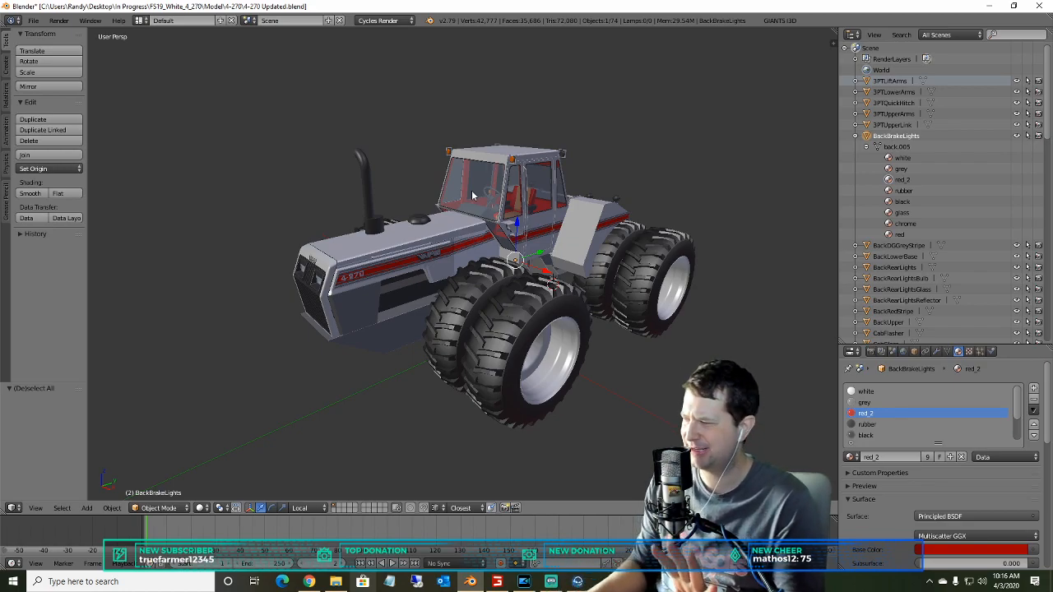
- Examine the rubber, black and chrome materials of BackBrakeLights one after another
left_click(903, 192)
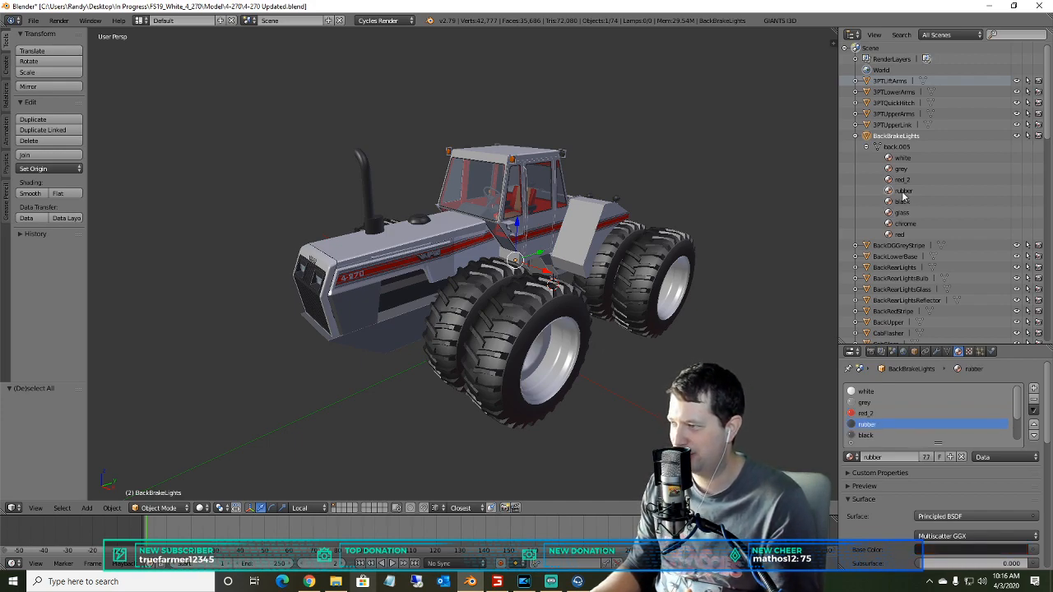
left_click(901, 201)
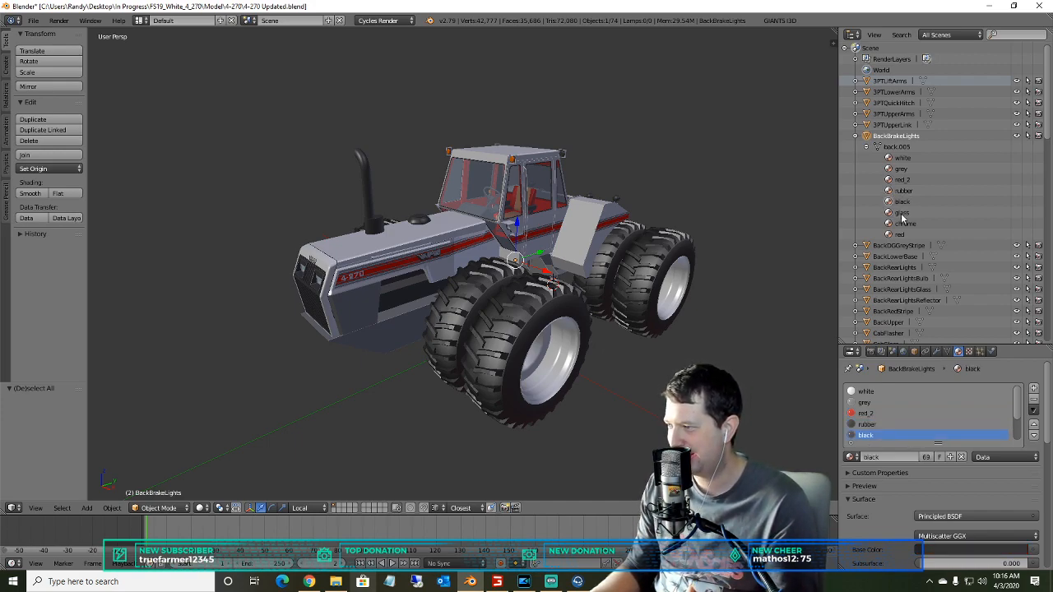
left_click(904, 225)
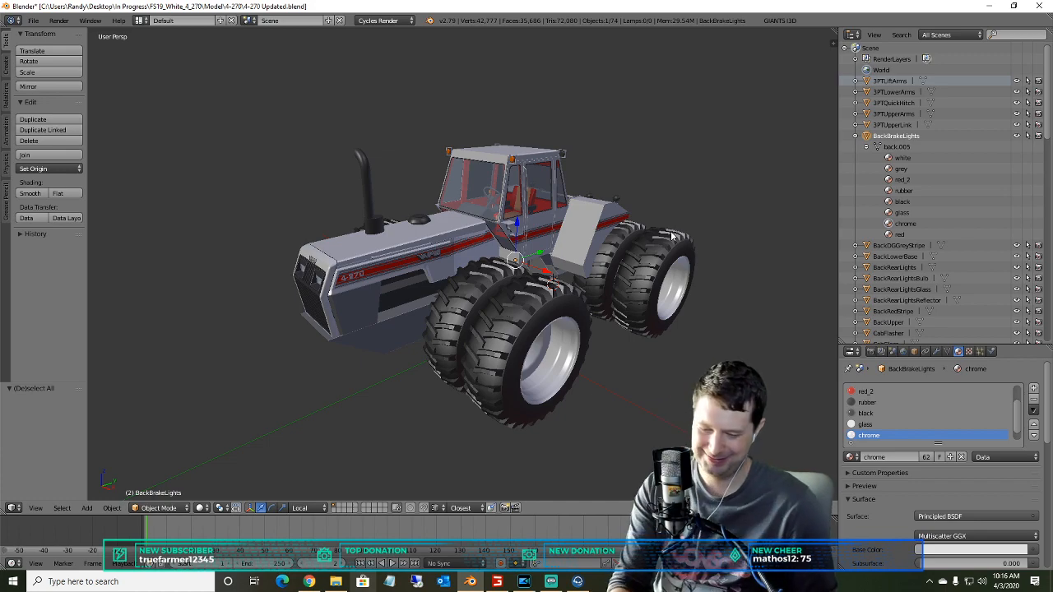
- Collapse BackBrakeLights, select BackLowerBase and save the 4-270 Updated.blend file
left_click(855, 136)
left_click(885, 148)
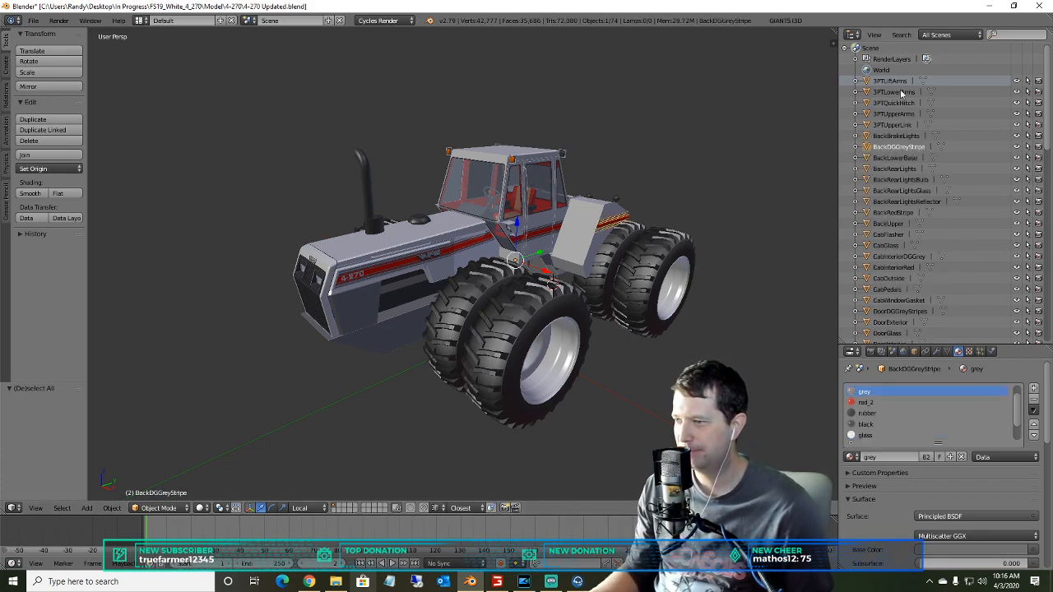
left_click(894, 157)
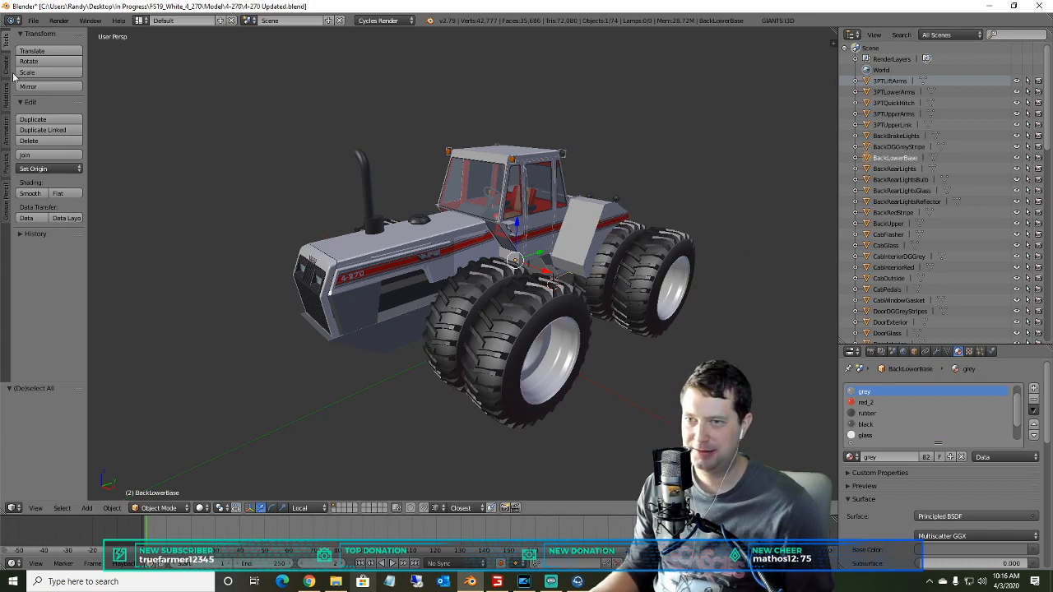
left_click(33, 19)
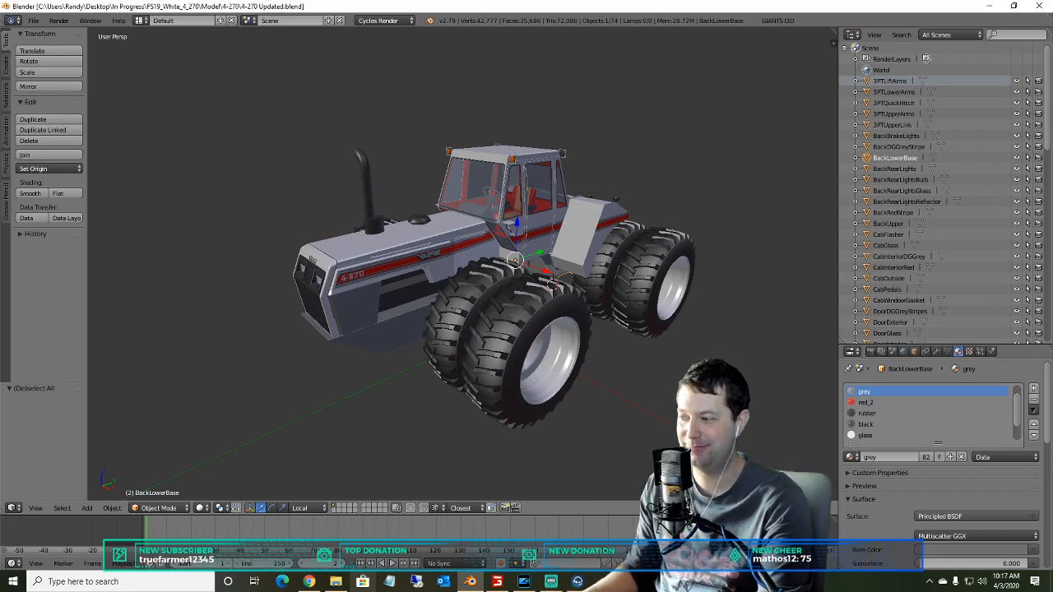
left_click(149, 507)
left_click(180, 496)
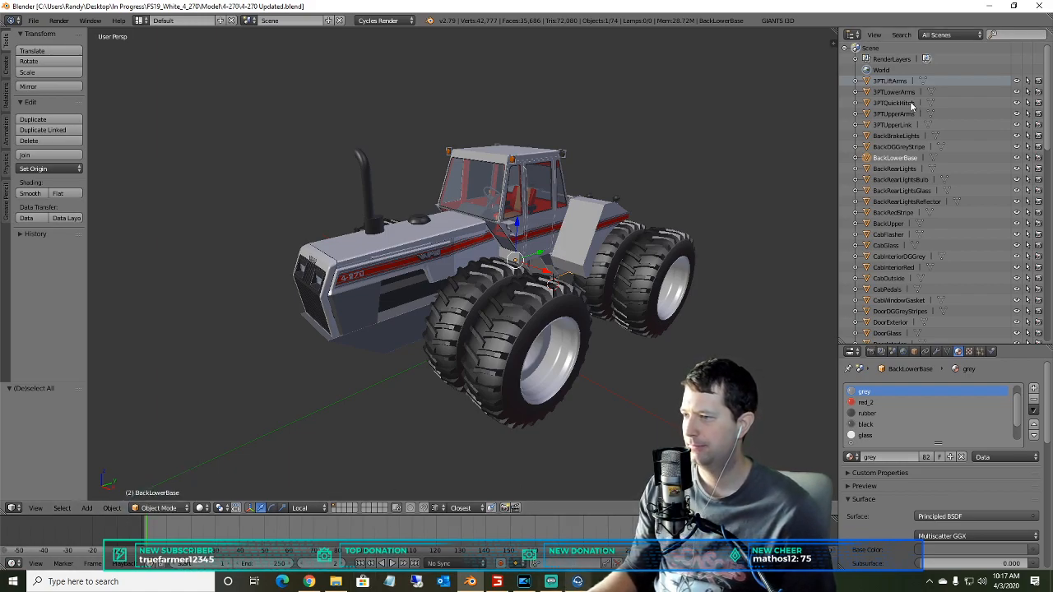
- Export the tractor model in GIANTS I3D format as 4-270.i3d in the 4-270 model folder
left_click(33, 20)
mouse_move(60, 214)
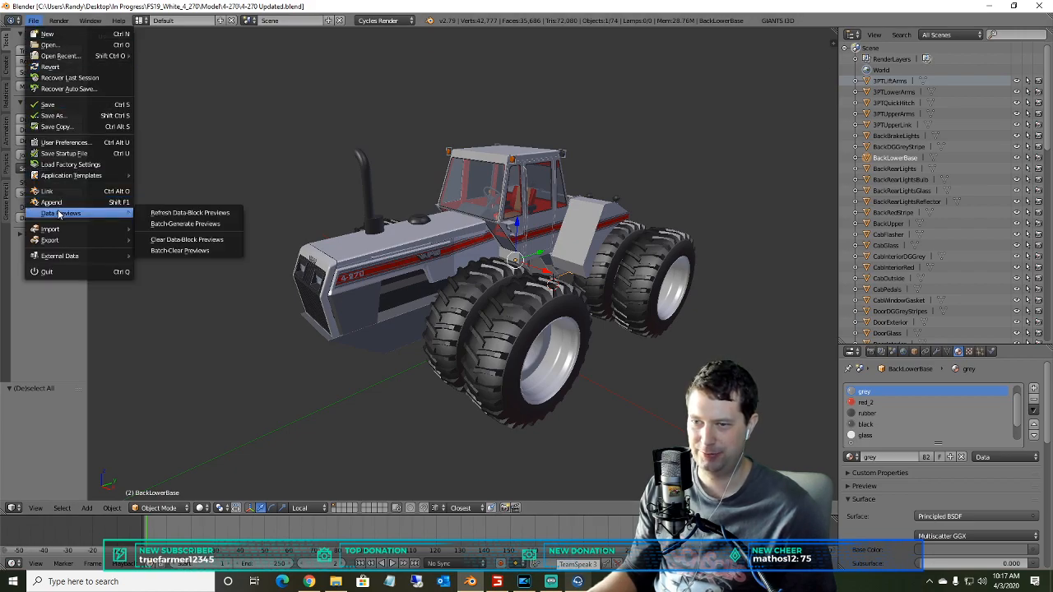
mouse_move(62, 239)
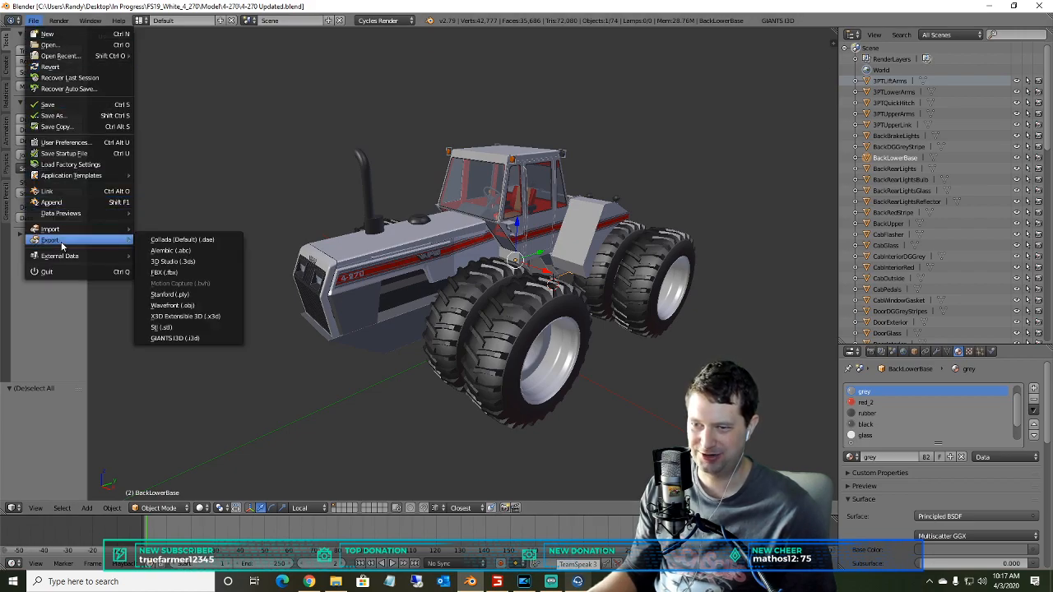
left_click(170, 338)
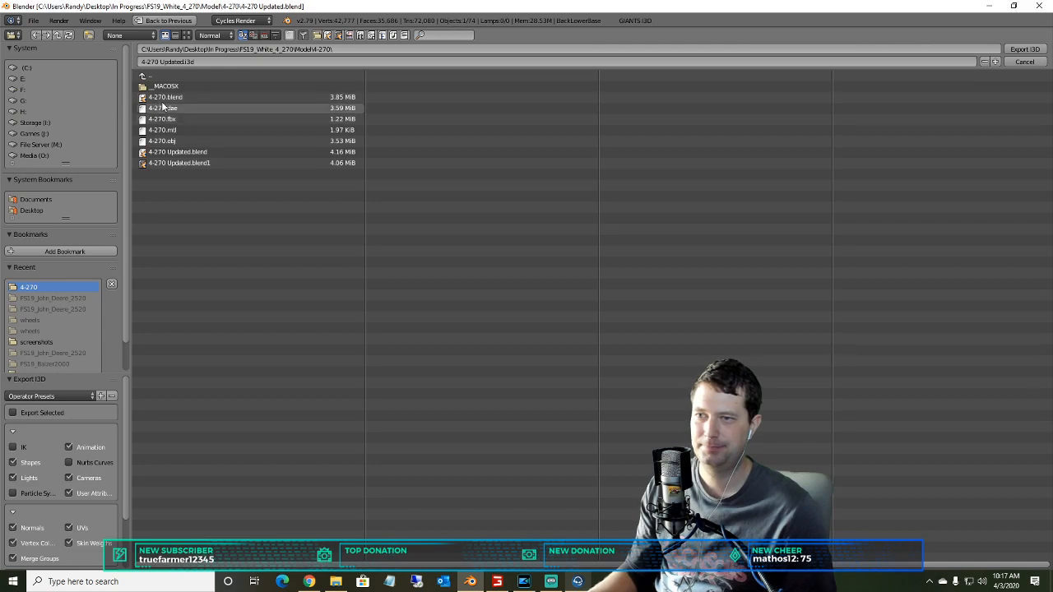
left_click(181, 62)
left_click(182, 63)
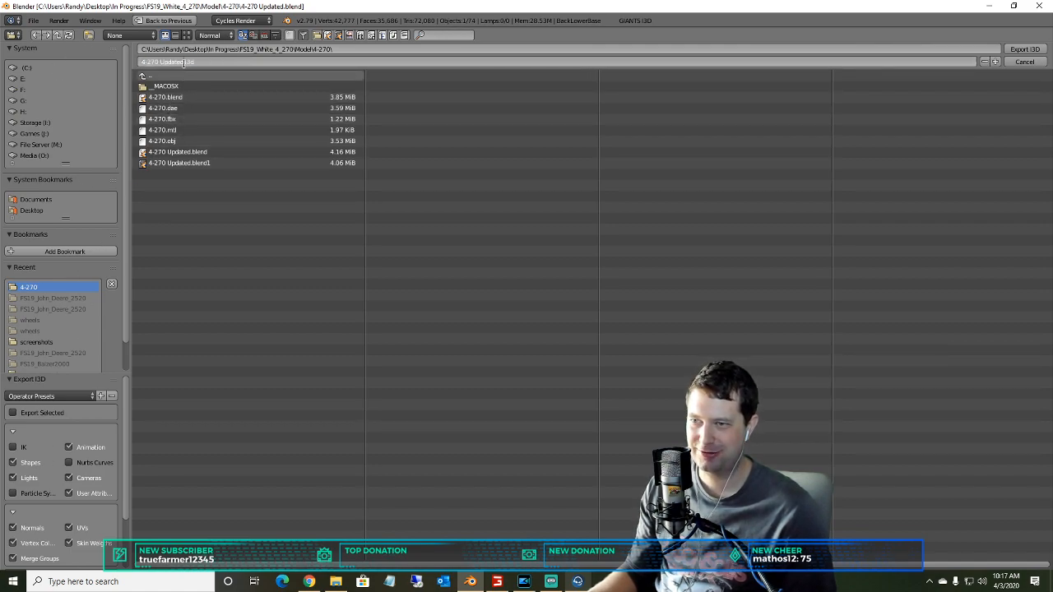
key("BackSpace")
key("BackSpace")
key("BackSpace")
key("BackSpace")
key("BackSpace")
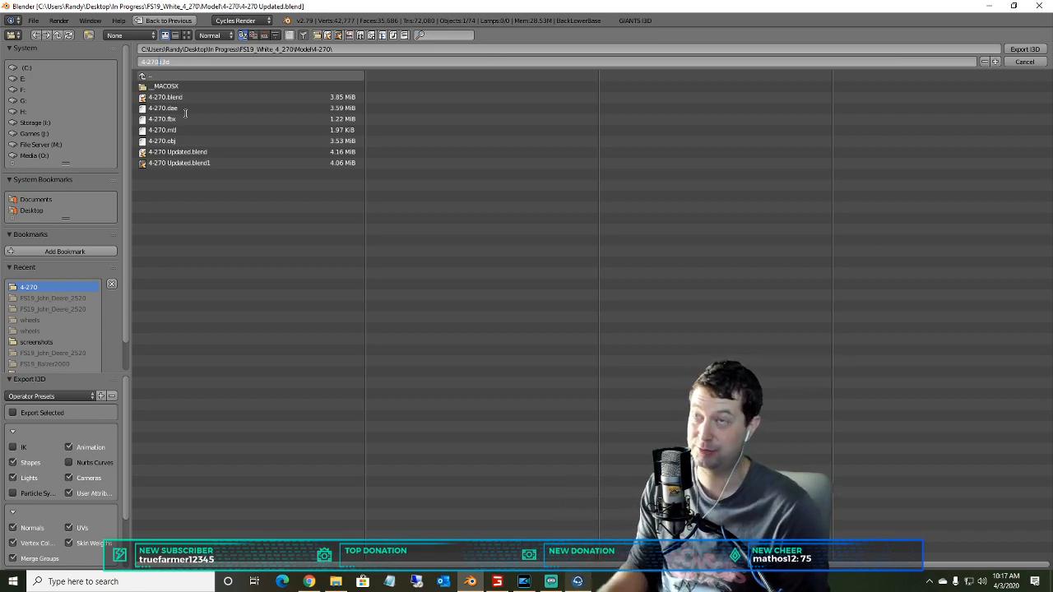
key("Return")
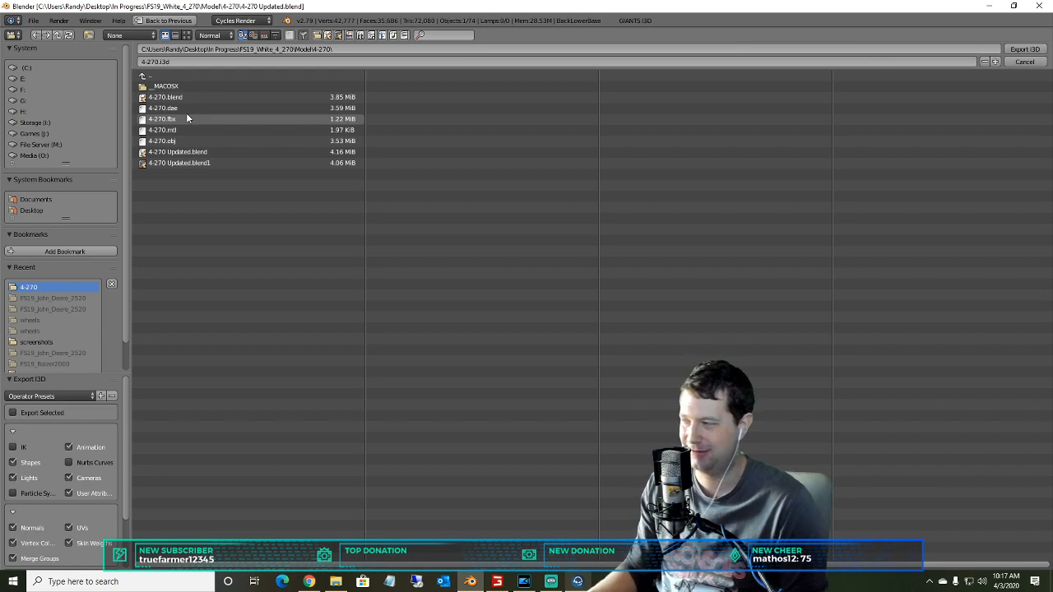
left_click(1020, 50)
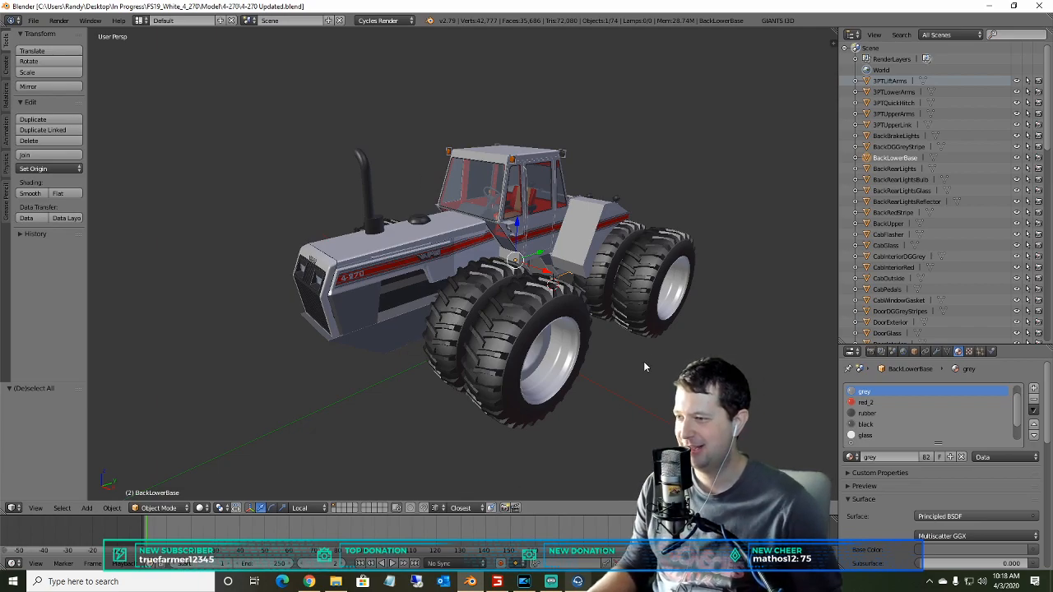
- Open the exported 4-270.i3d file in GIANTS Editor
left_click(335, 582)
left_click(267, 231)
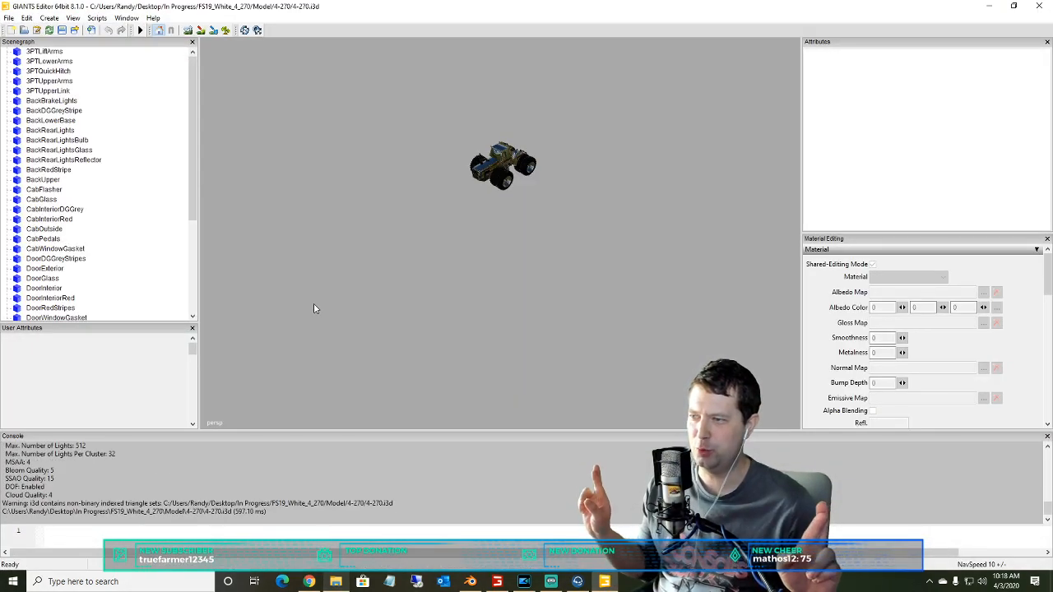
scroll(505, 184, "up", 5)
middle_click_drag(502, 177, 504, 278, "alt")
scroll(505, 282, "up", 10)
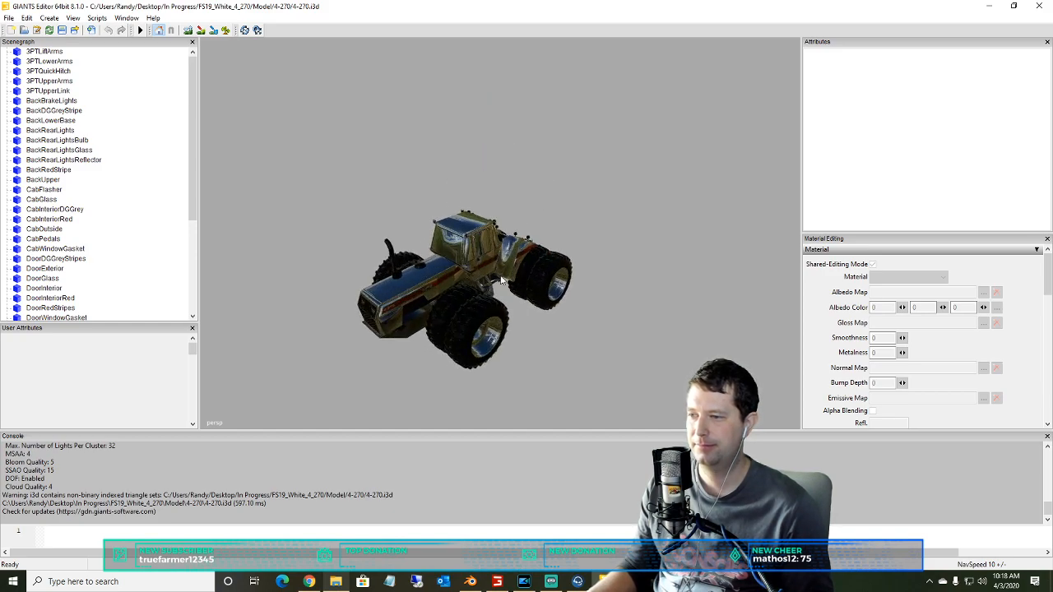
- Examine the exported tractor's hood, cab and wheels up close from the front and side to check how the materials look
scroll(471, 236, "down", 3)
left_click_drag(471, 237, 433, 271, "alt")
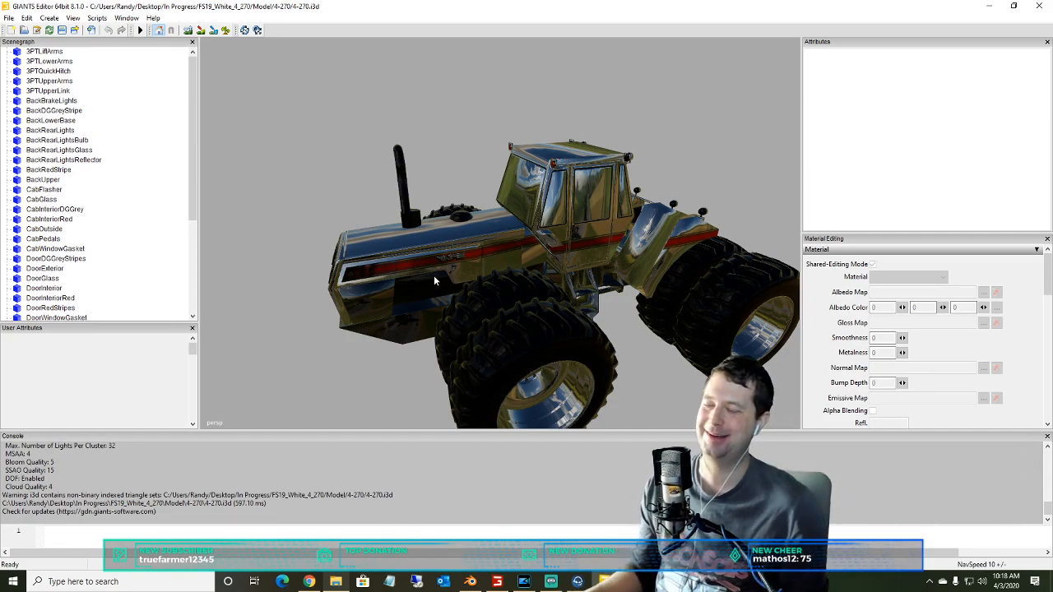
left_click_drag(433, 274, 412, 281, "alt")
scroll(413, 281, "up", 3)
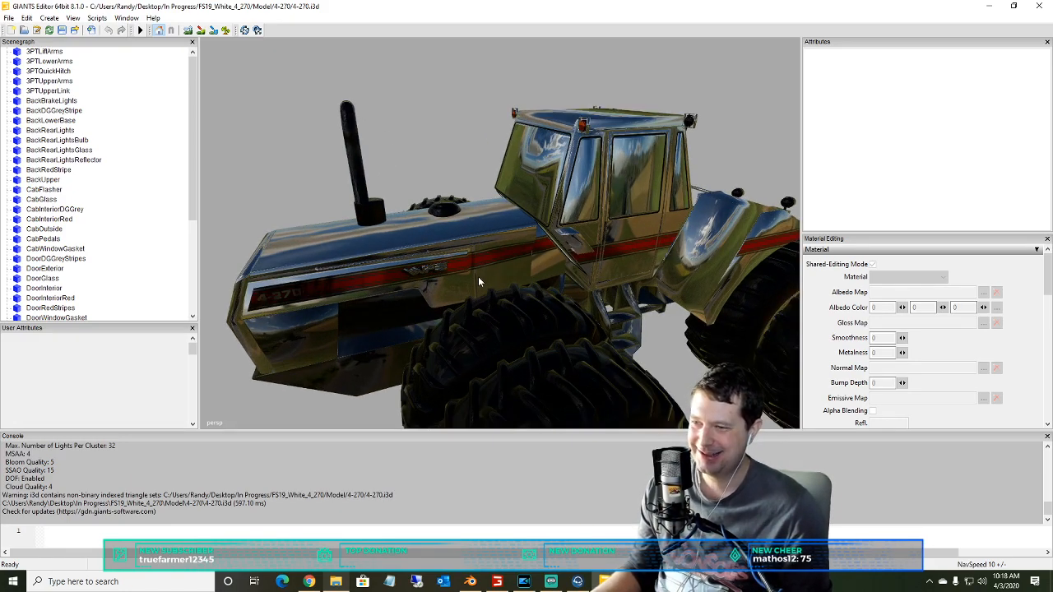
scroll(497, 253, "down", 3)
scroll(427, 266, "up", 4)
left_click_drag(497, 253, 521, 232, "alt")
scroll(508, 251, "up", 3)
scroll(508, 251, "down", 3)
scroll(523, 231, "down", 3)
scroll(527, 231, "up", 4)
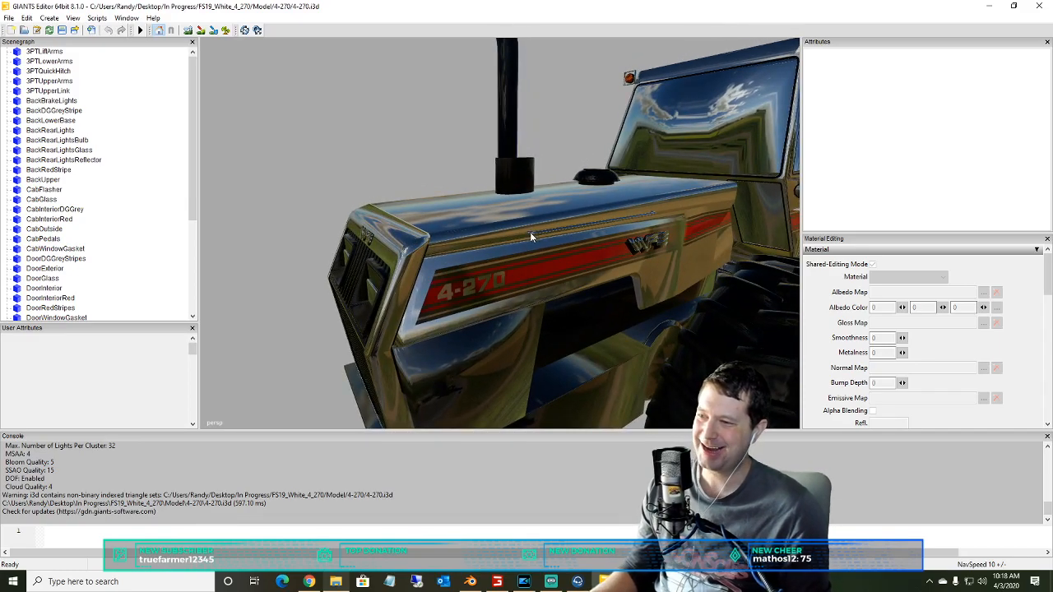
scroll(529, 232, "down", 3)
scroll(525, 236, "up", 2)
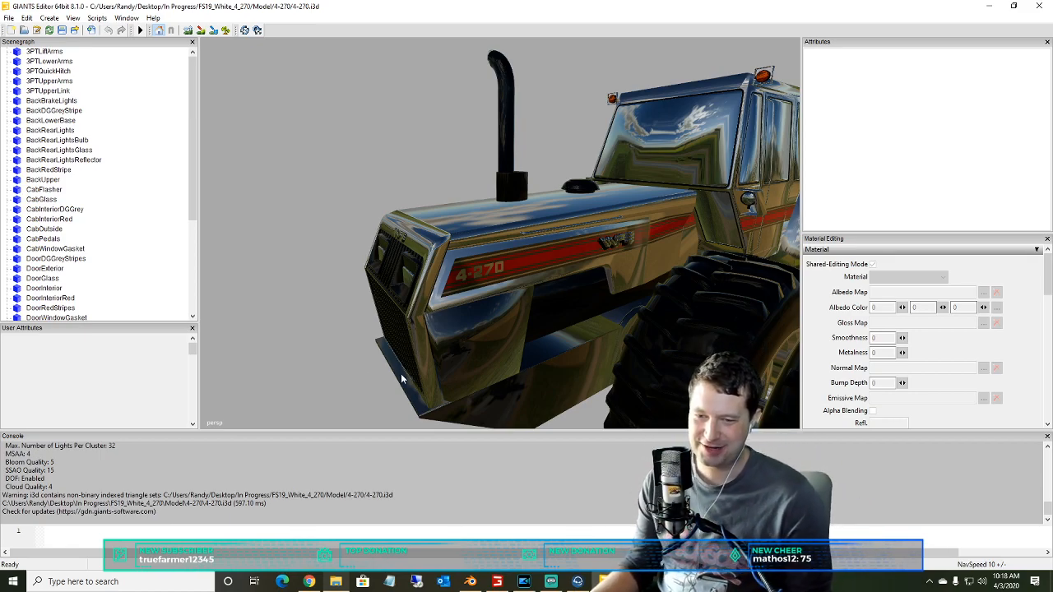
scroll(400, 384, "down", 2)
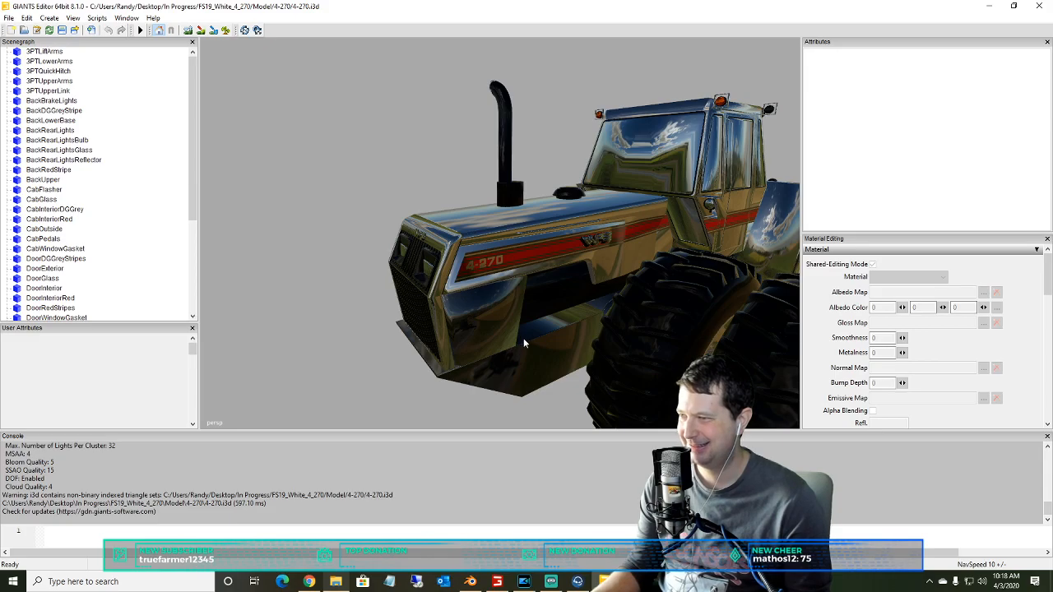
scroll(522, 343, "up", 1)
left_click_drag(453, 309, 417, 313, "alt")
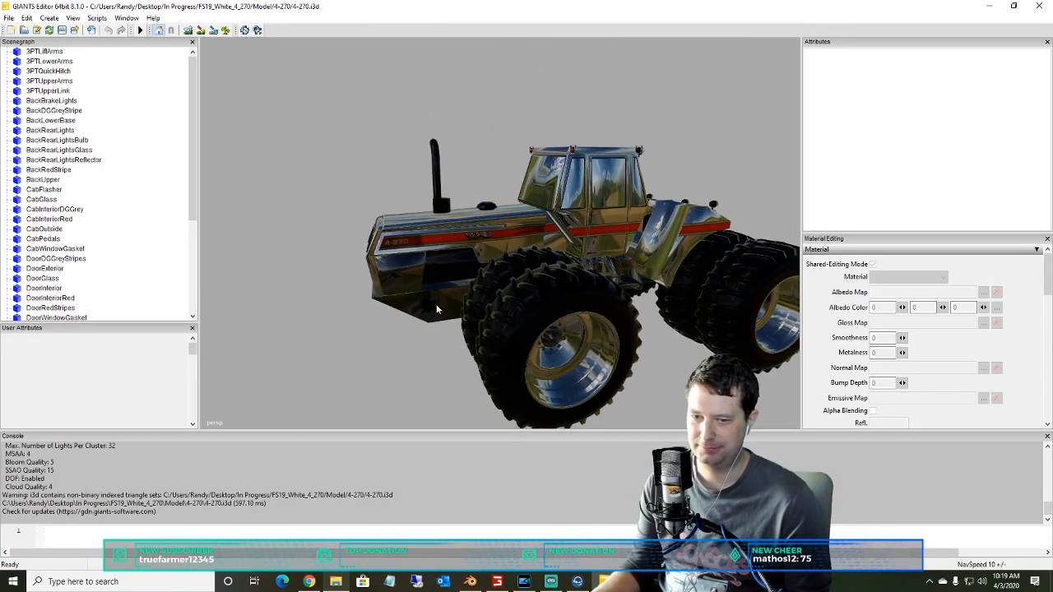
scroll(438, 284, "up", 3)
scroll(460, 270, "down", 2)
left_click_drag(460, 269, 534, 259, "alt")
scroll(533, 258, "down", 2)
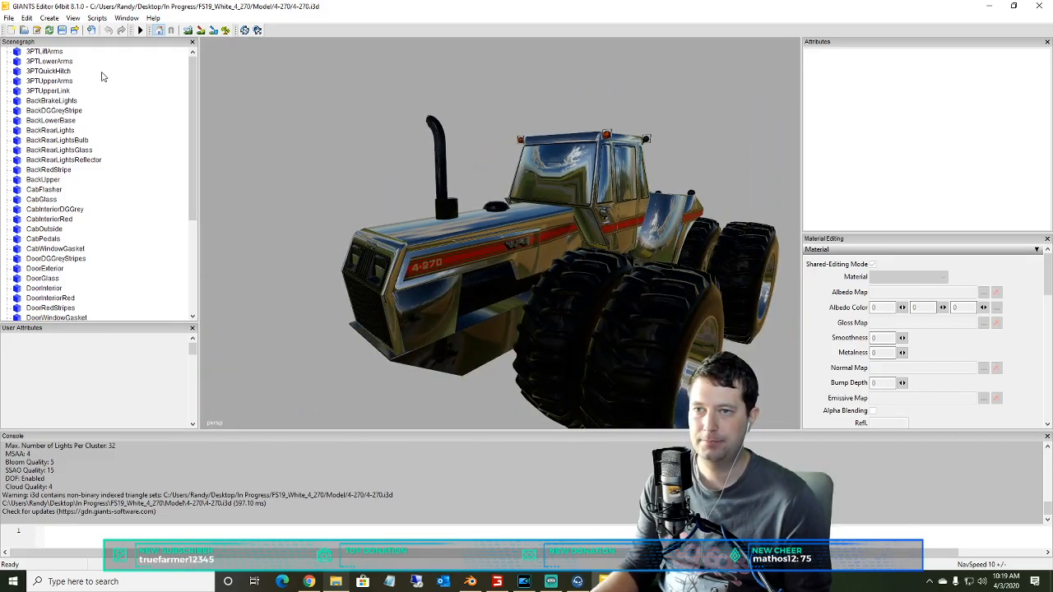
- Select HoodFrontGrill in the scenegraph and review its white and black materials in turn
scroll(104, 77, "down", 5)
left_click(46, 239)
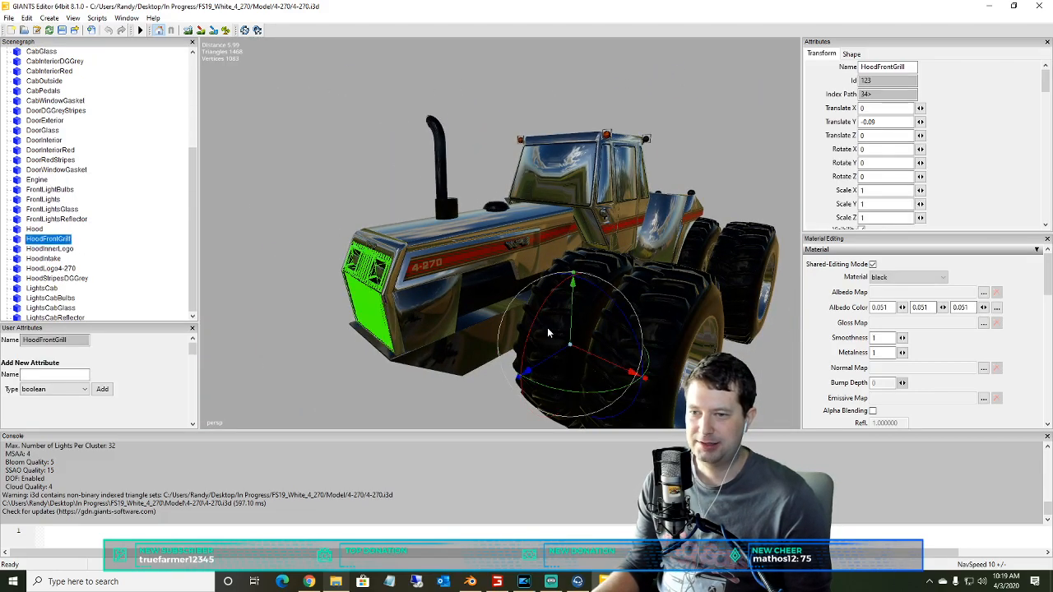
left_click(917, 280)
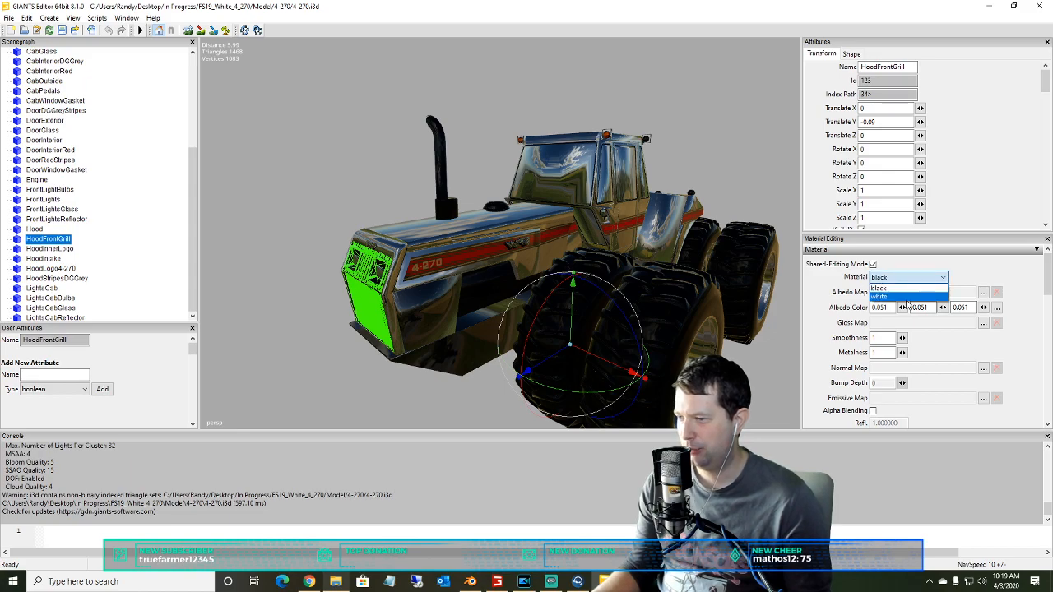
left_click(907, 299)
left_click(906, 280)
left_click(899, 297)
left_click(900, 278)
left_click(900, 287)
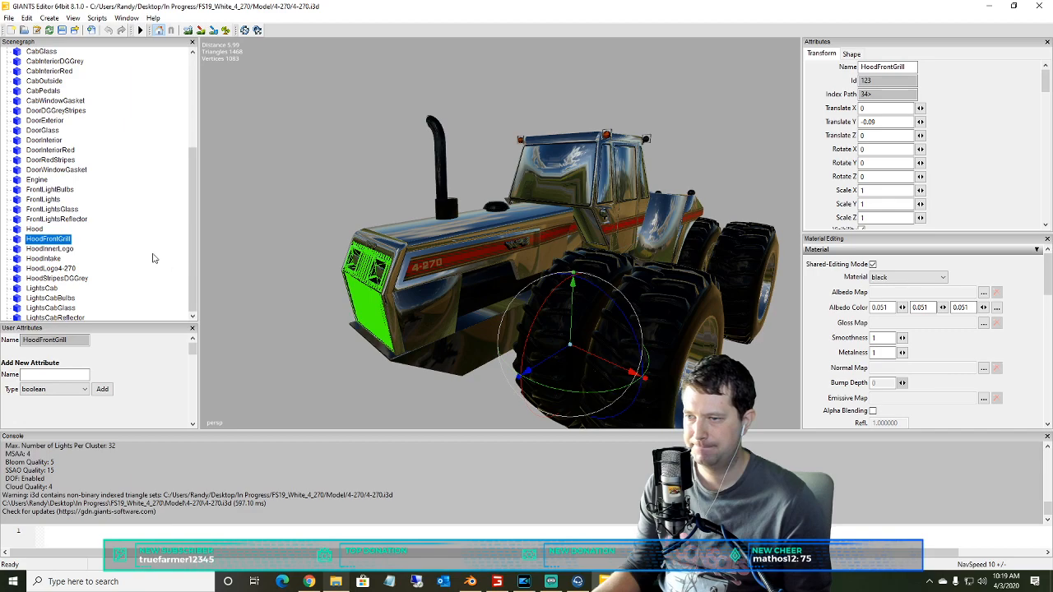
- Select Hood and check which materials are assigned to it
left_click(33, 230)
left_click(906, 277)
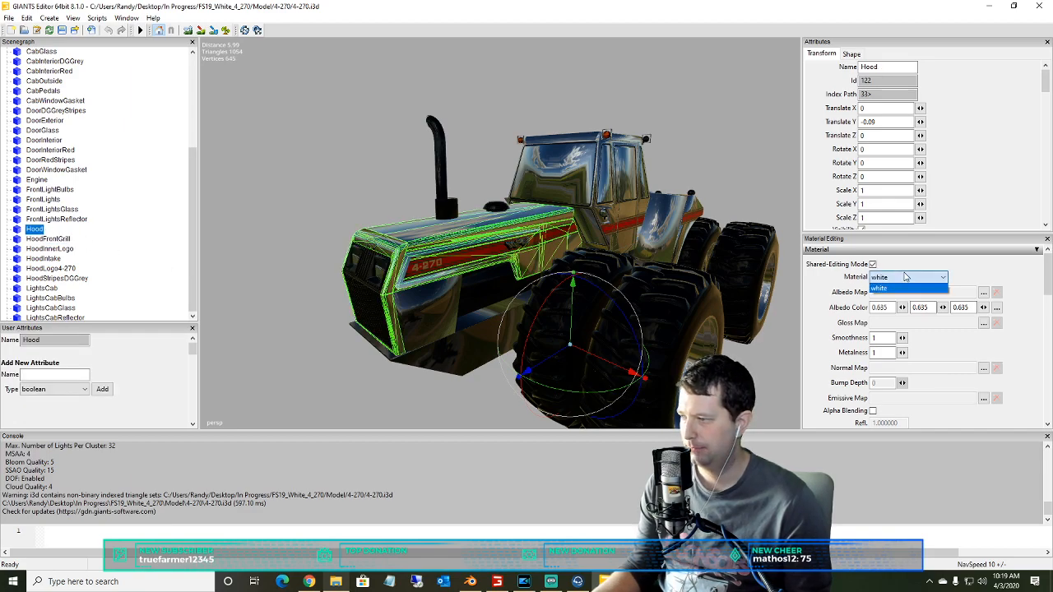
left_click(916, 274)
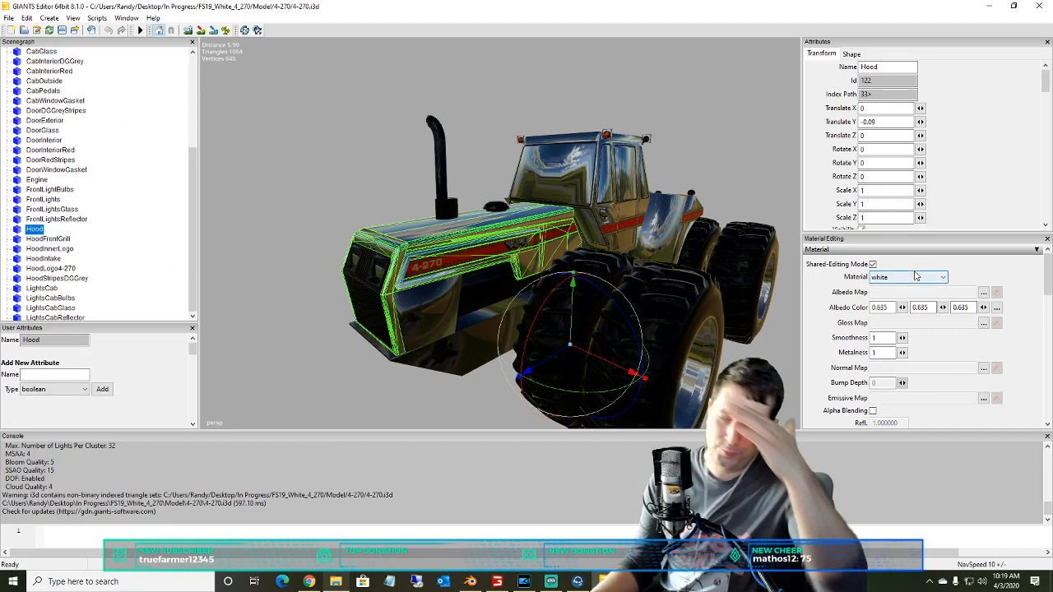
- Return to HoodFrontGrill and compare its white and black materials once more
left_click(49, 238)
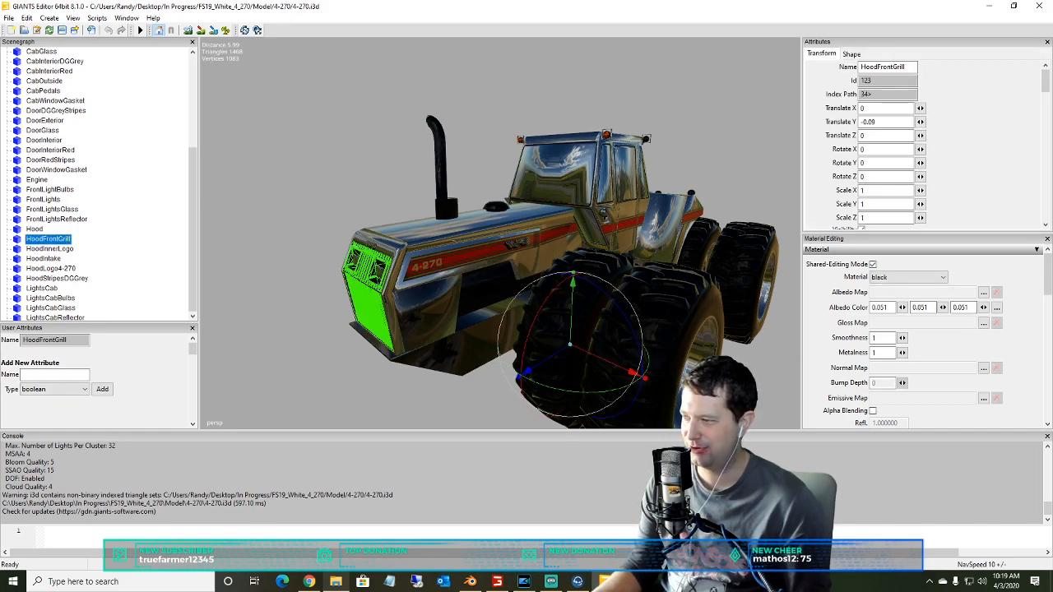
left_click(883, 279)
left_click(888, 296)
left_click(901, 280)
left_click(882, 288)
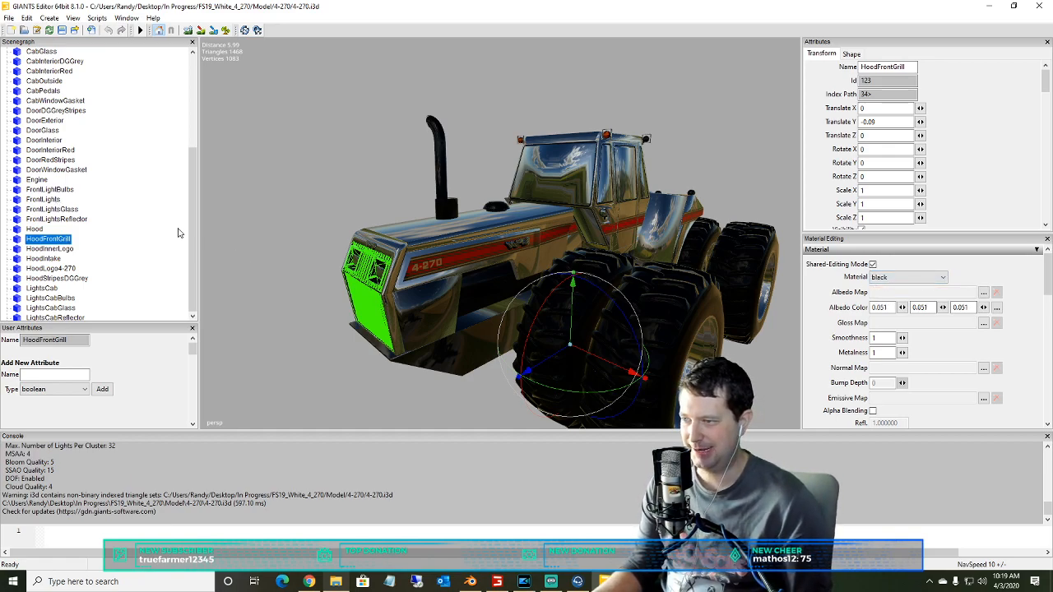
- Select BackUpper and check its list of assigned materials
scroll(50, 222, "up", 5)
left_click(34, 180)
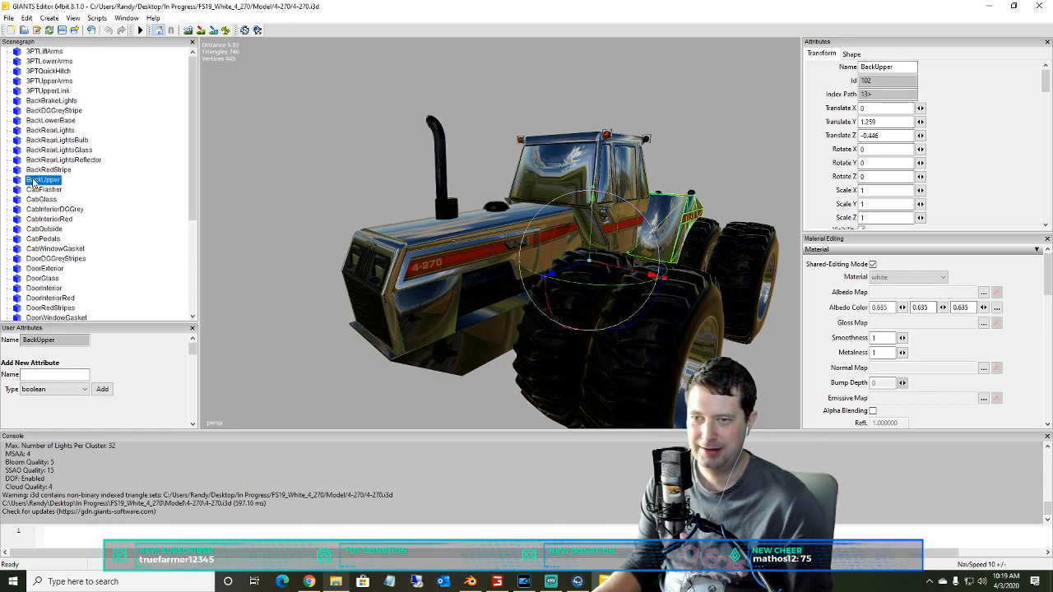
left_click(942, 280)
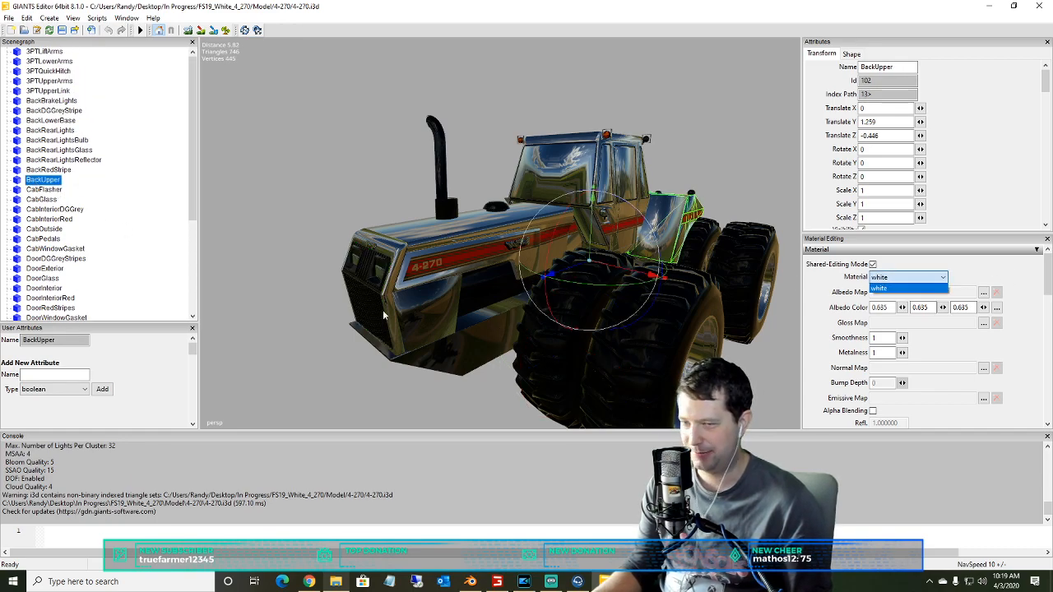
left_click(46, 191)
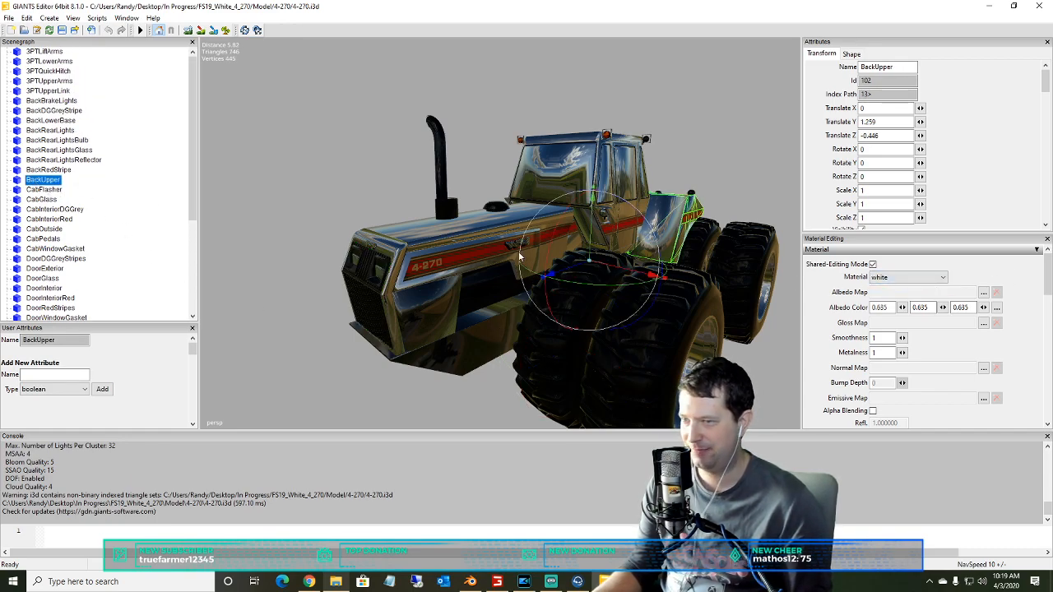
- Inspect the materials of CabFlasher, including orange, and check the material list of CabGlass
left_click(39, 190)
left_click(898, 277)
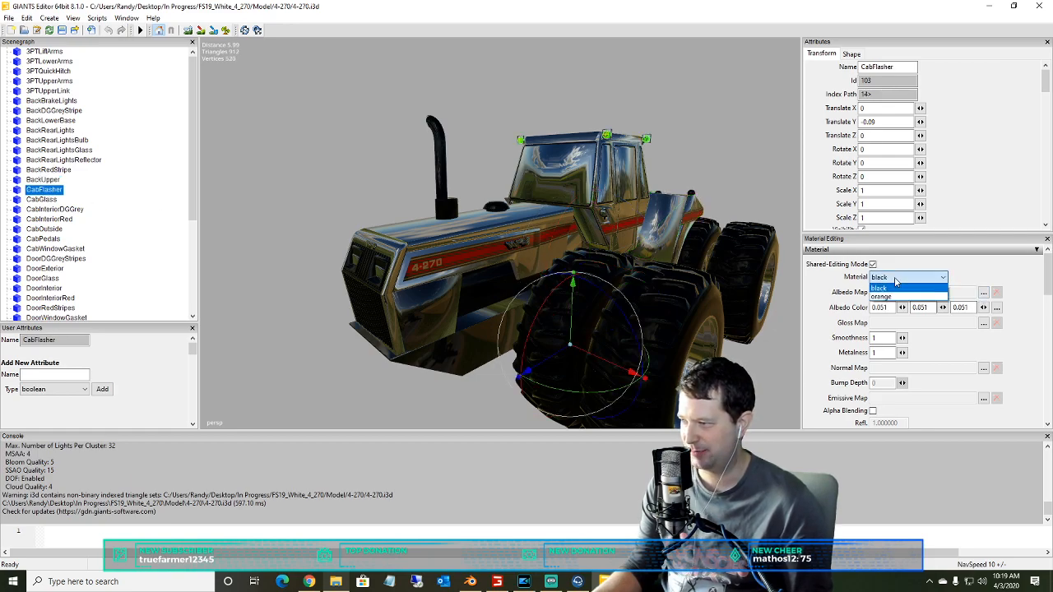
left_click(894, 292)
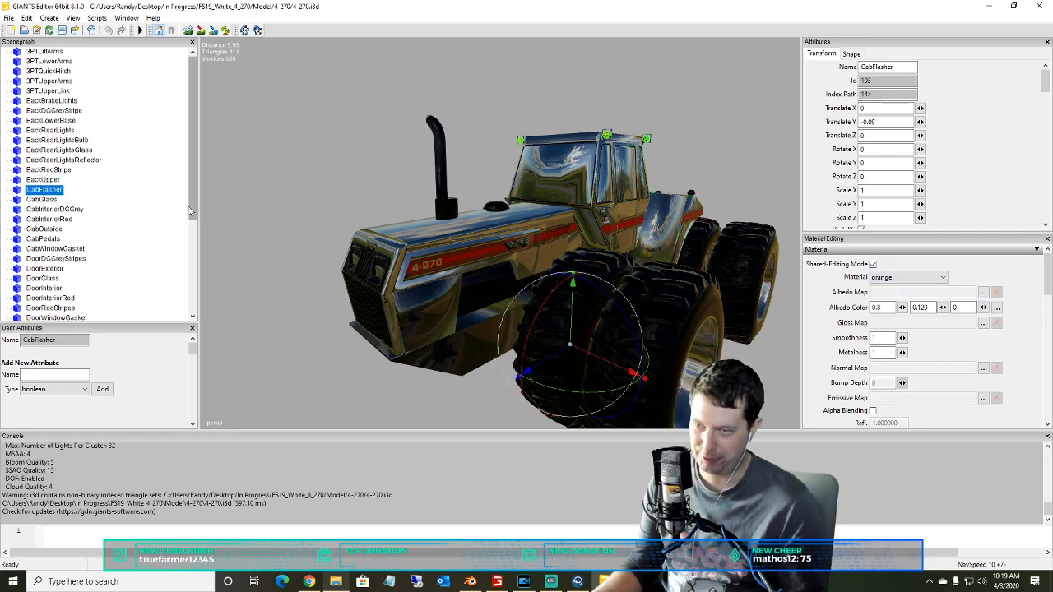
left_click(30, 201)
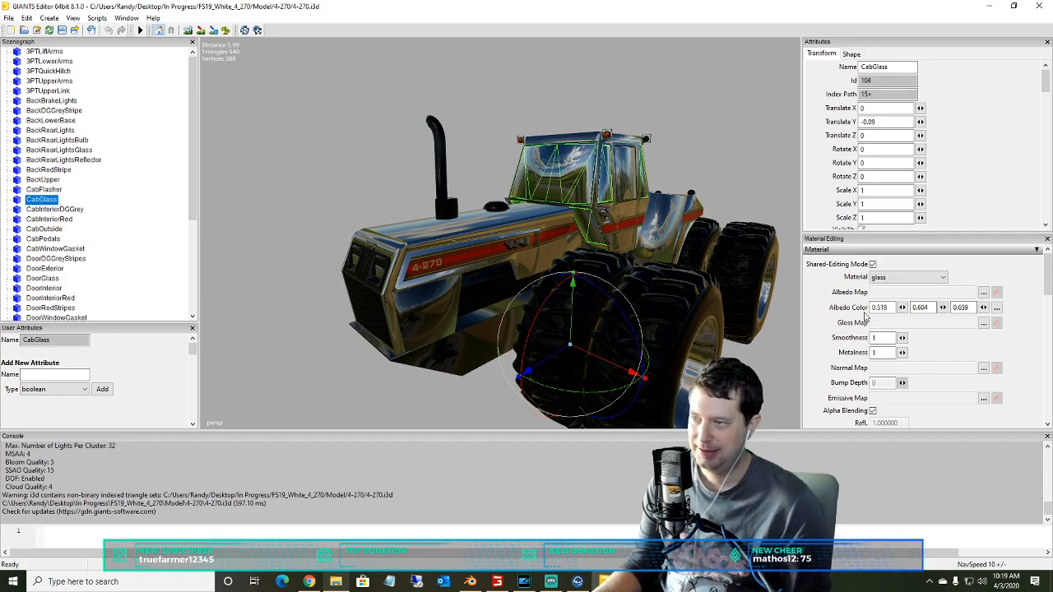
left_click(891, 277)
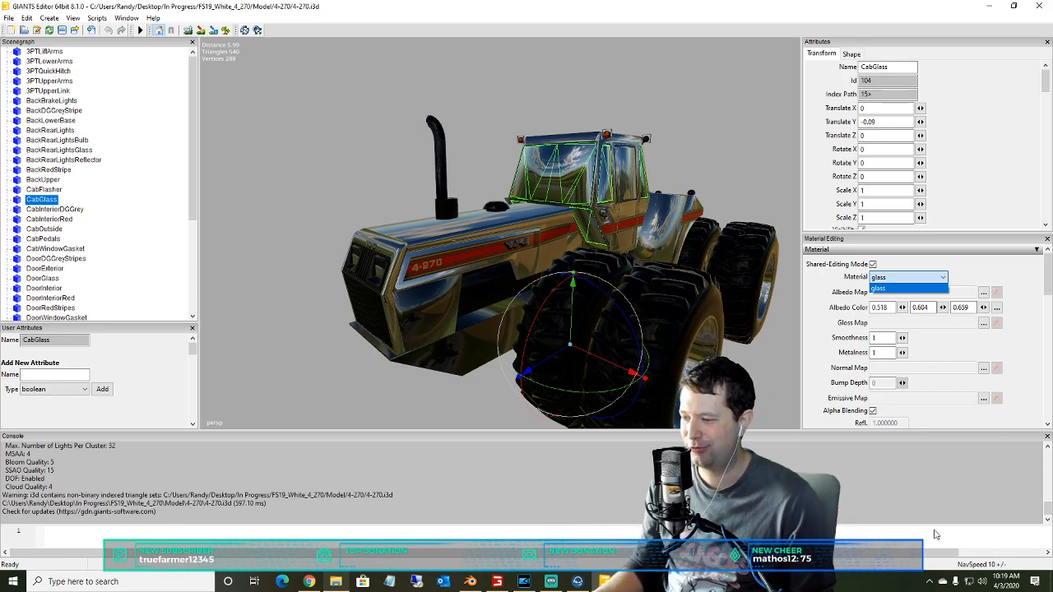
- Switch back to Blender and expand BackLowerBase and its back.001 mesh to review the assigned materials
left_click(469, 581)
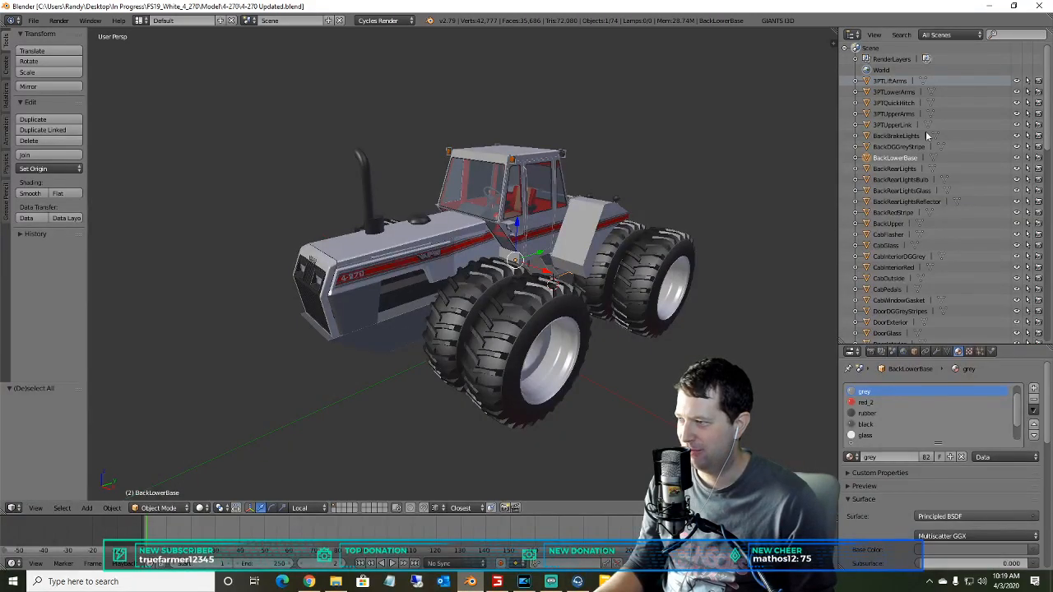
scroll(375, 278, "up", 2)
scroll(320, 311, "down", 3)
middle_click_drag(326, 310, 473, 285)
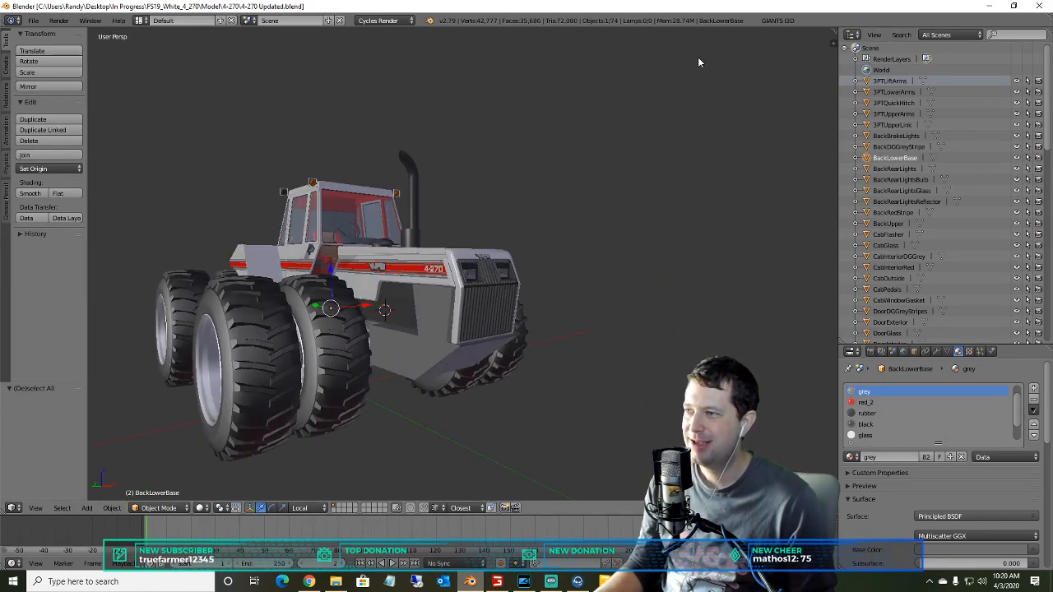
left_click(856, 158)
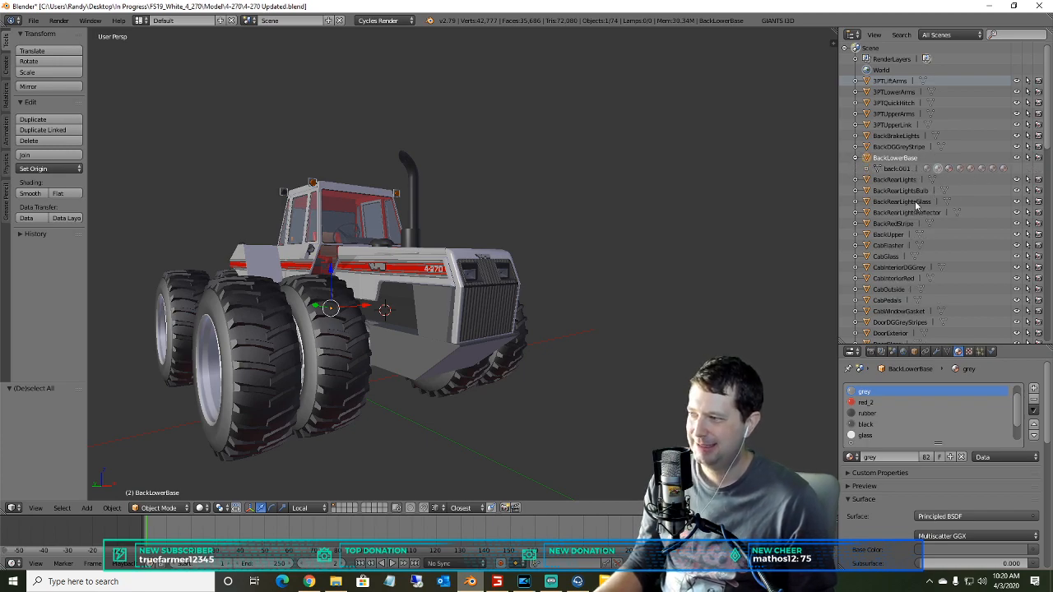
left_click(866, 168)
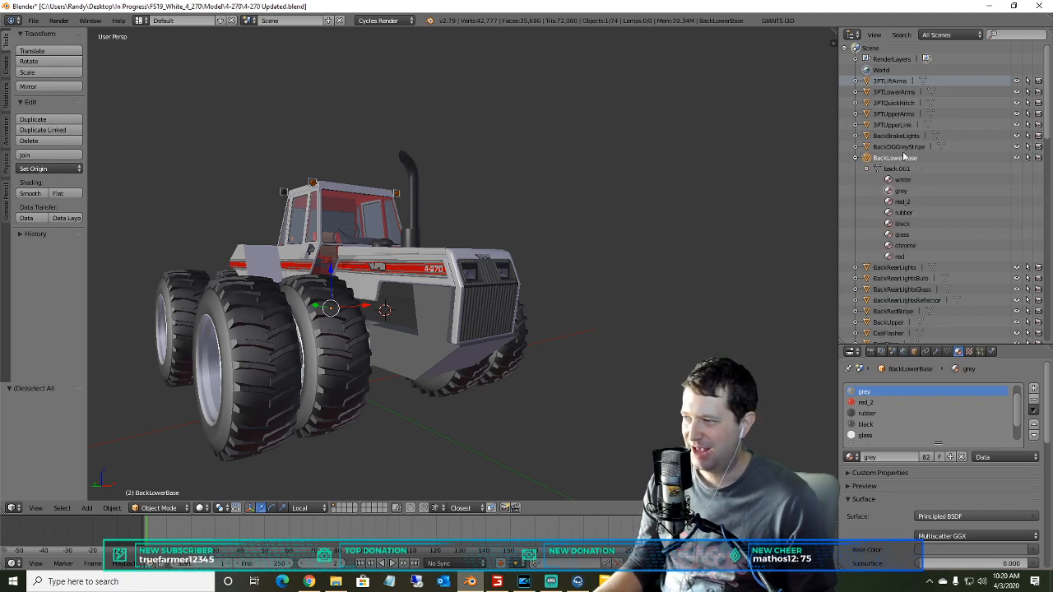
- Collapse BackLowerBase in the object list and examine the whole tractor model from the front and side
left_click(856, 158)
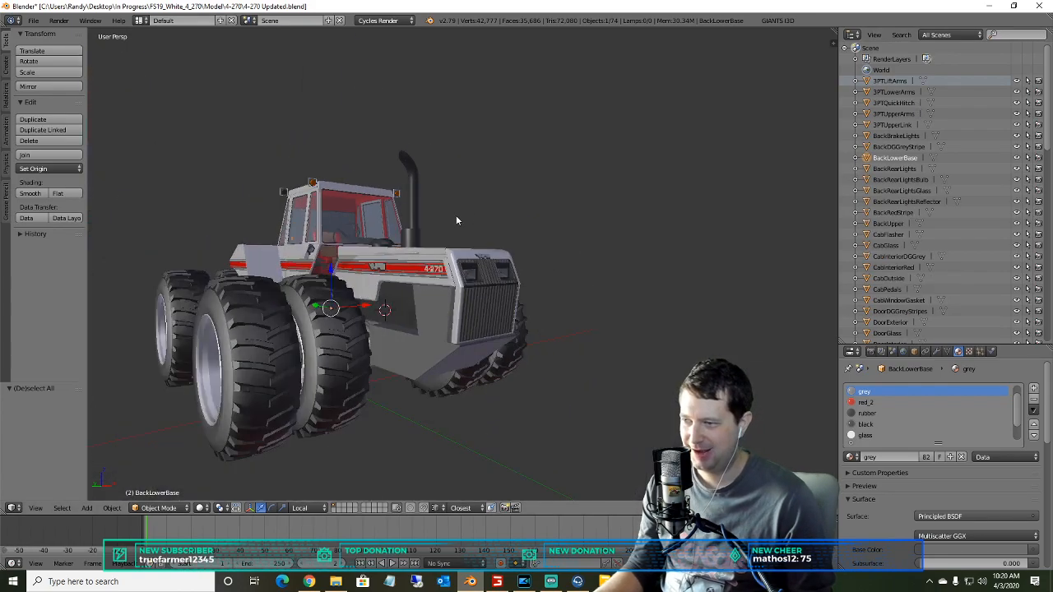
middle_click_drag(456, 220, 330, 218)
scroll(408, 283, "up", 3)
scroll(411, 283, "down", 1)
middle_click_drag(458, 270, 372, 381)
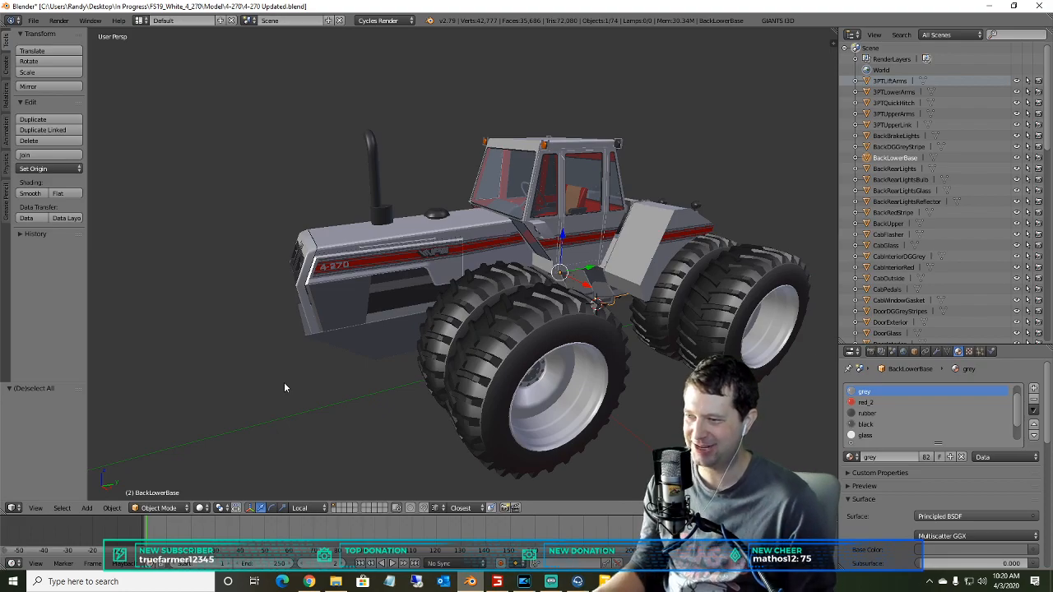
scroll(284, 386, "up", 3)
middle_click_drag(285, 386, 523, 285)
scroll(397, 268, "down", 4)
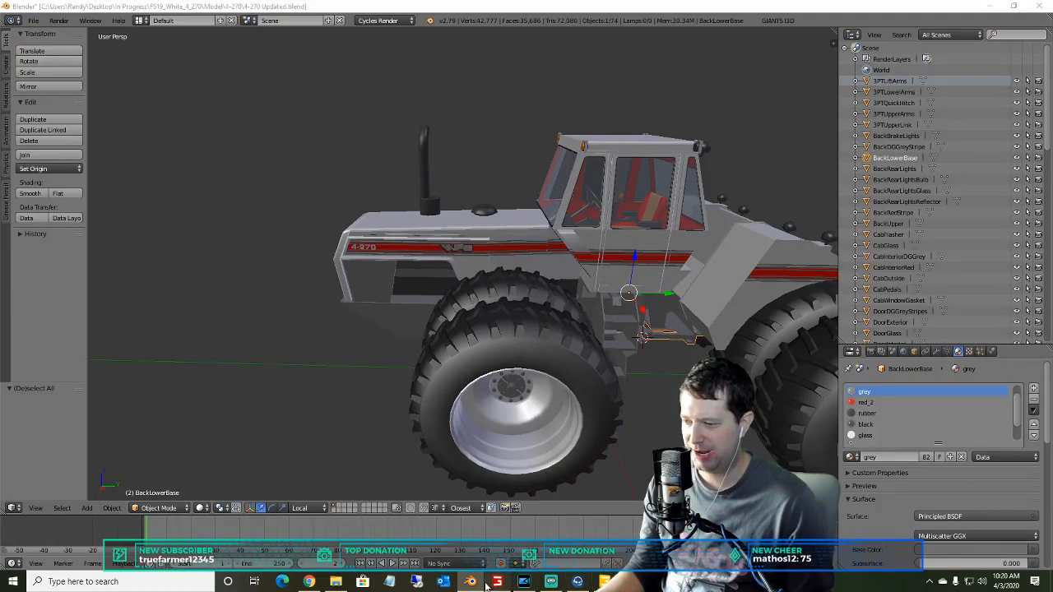
- Switch to GIANTS Editor, inspect the rear three-point hitch up close, and select 3PTLowerArms to check its material
left_click(551, 581)
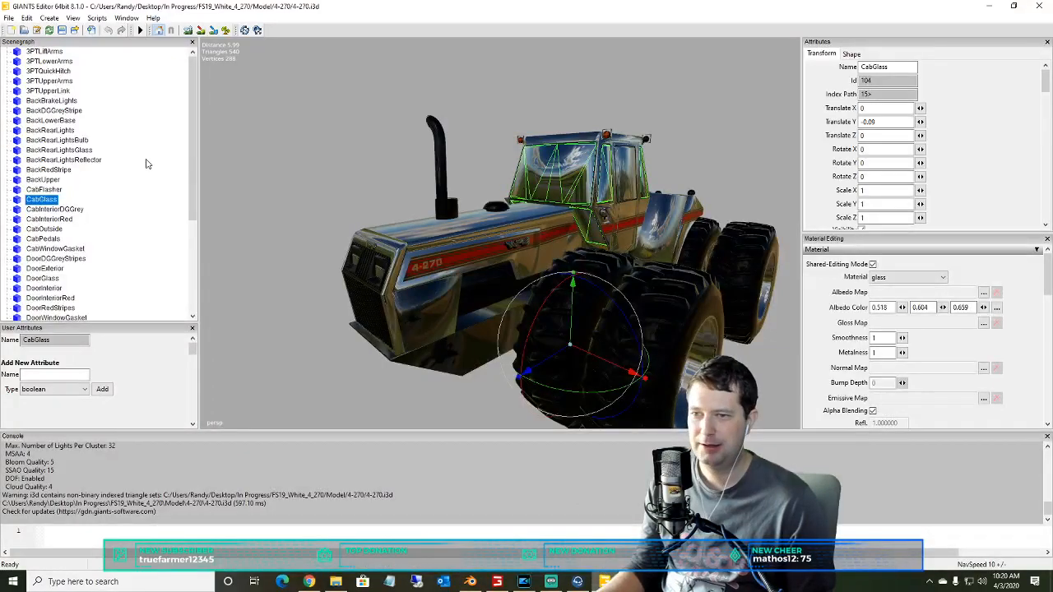
scroll(323, 171, "down", 5)
left_click_drag(379, 178, 449, 154, "alt")
scroll(450, 154, "up", 6)
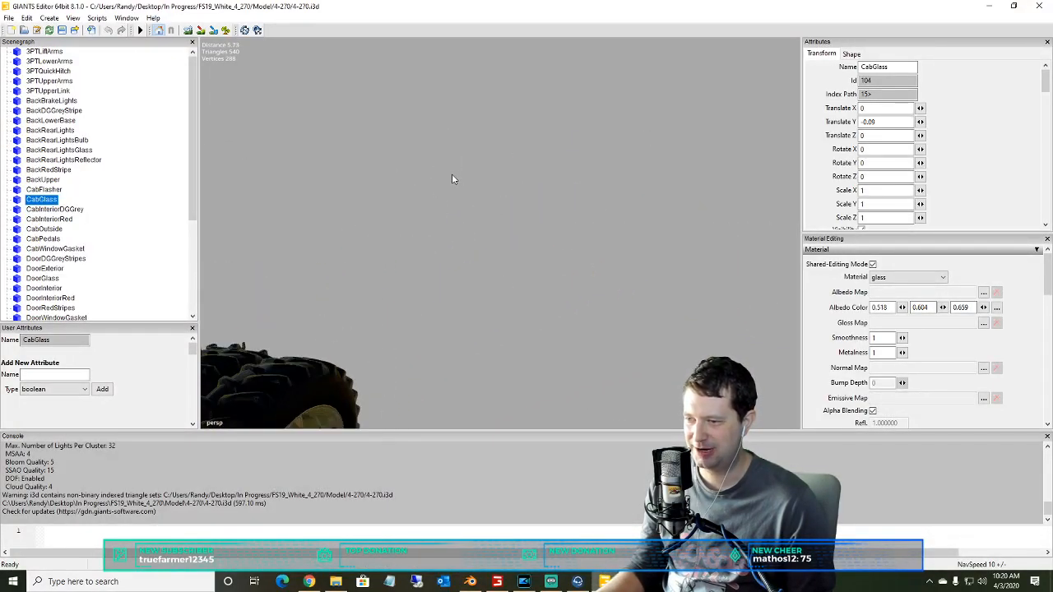
left_click_drag(380, 203, 165, 188, "alt")
middle_click_drag(226, 251, 343, 248, "alt")
scroll(514, 265, "down", 3)
left_click_drag(514, 265, 494, 263, "alt")
scroll(493, 263, "up", 4)
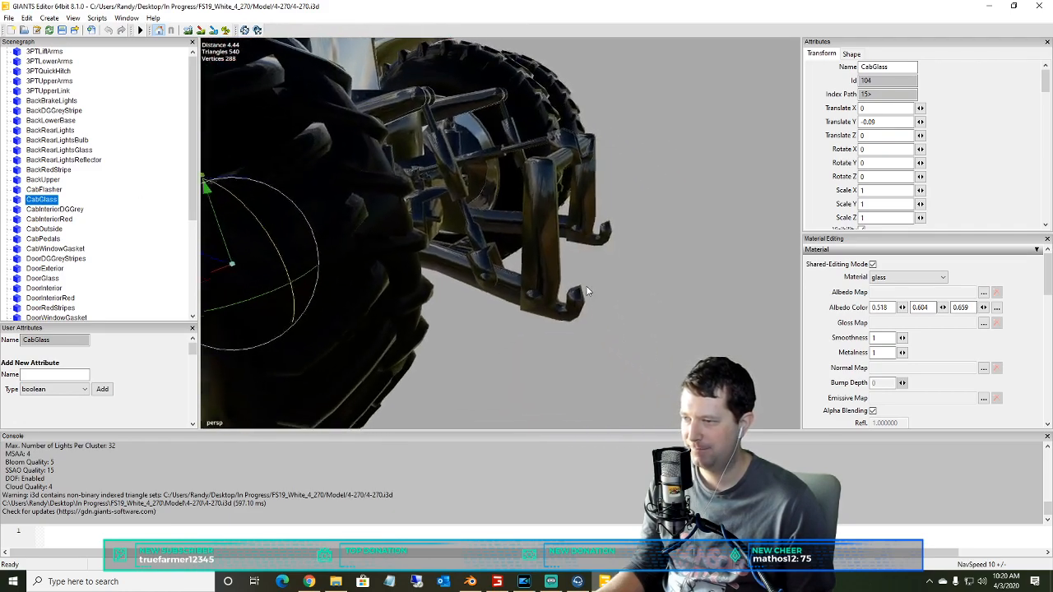
left_click(453, 261)
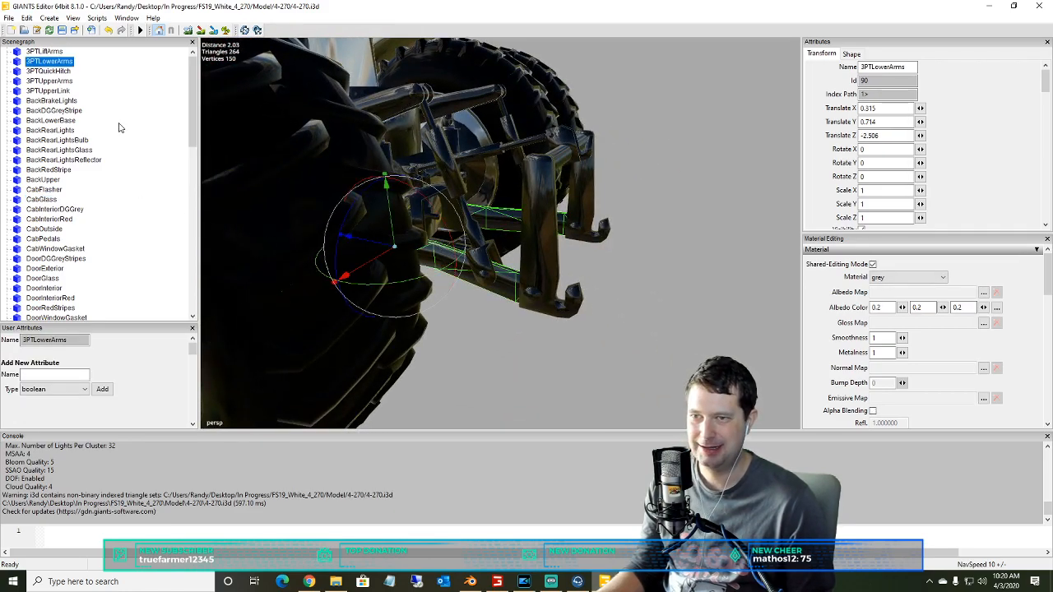
left_click_drag(486, 212, 423, 211, "alt")
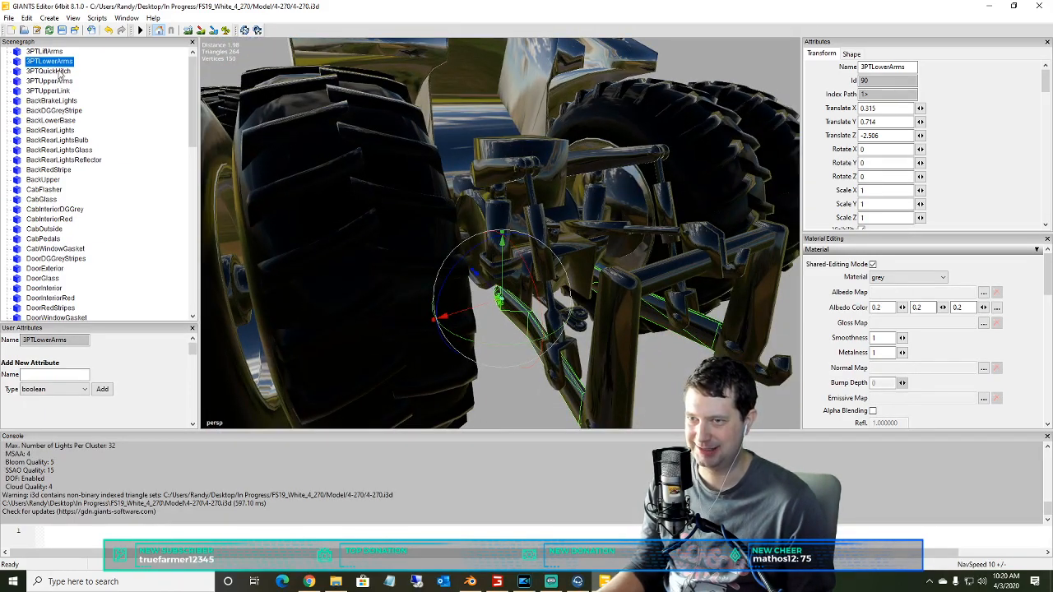
- Select 3PTLiftArms and examine the lift arms on the hitch from several angles
left_click(34, 51)
scroll(442, 143, "down", 5)
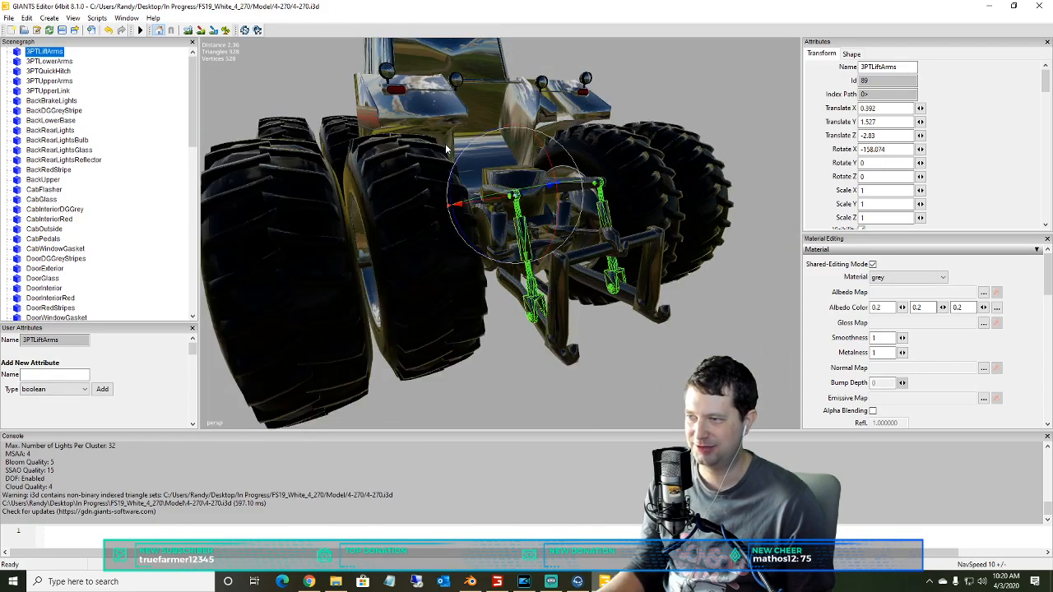
scroll(442, 143, "down", 2)
scroll(436, 140, "up", 4)
scroll(435, 140, "up", 4)
left_click_drag(444, 154, 667, 249, "alt")
scroll(667, 249, "down", 10)
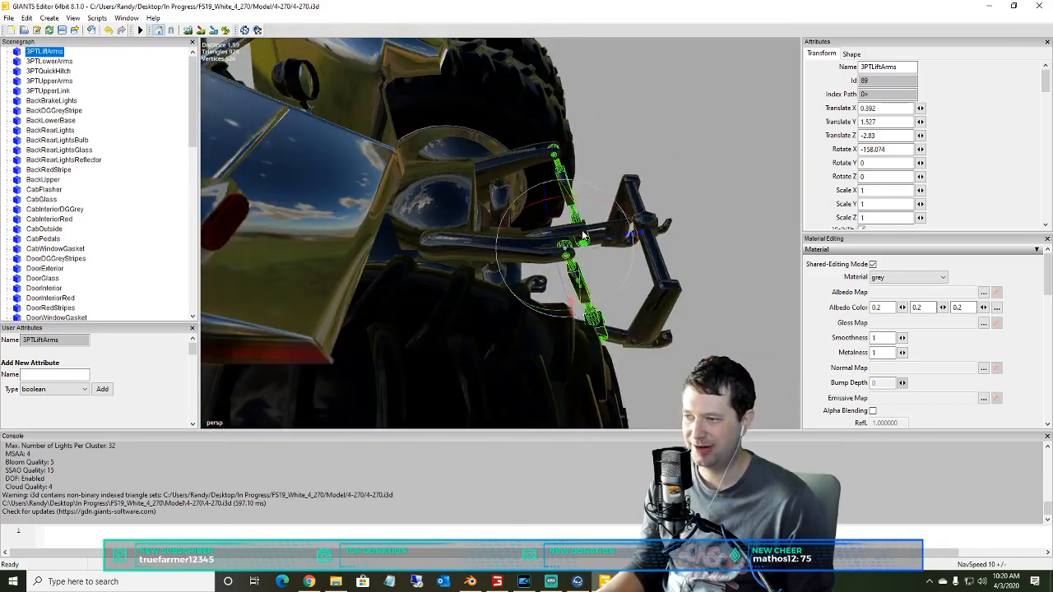
left_click_drag(674, 156, 612, 189, "alt")
scroll(612, 188, "down", 5)
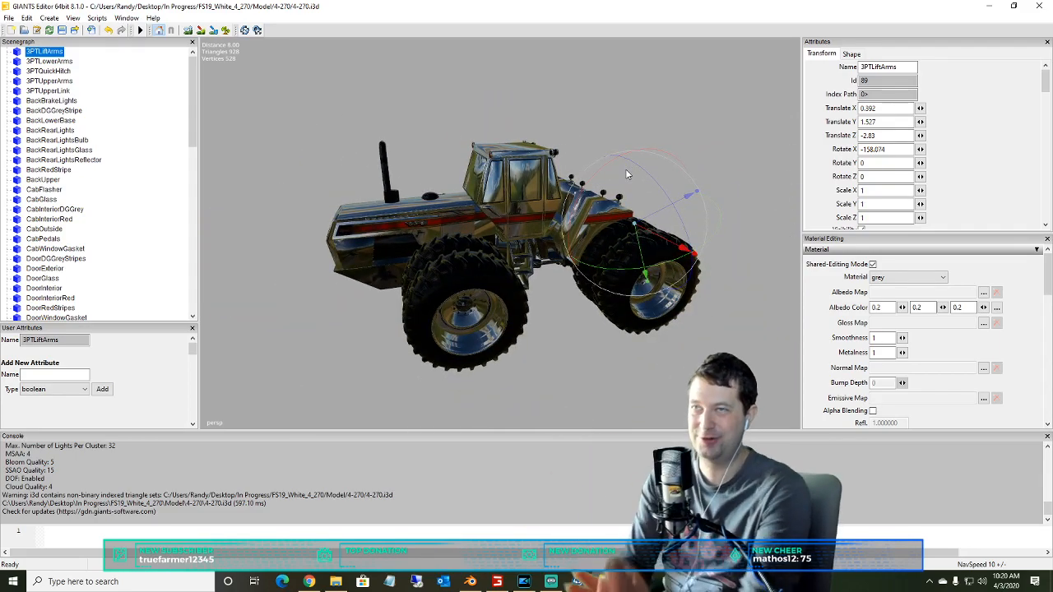
- Select the Hood and assign vehicleShader from Farming Simulator 19's data/shaders folder as the custom shader of its white material
mouse_move(495, 270)
left_mouse_down("alt")
mouse_move(463, 281)
mouse_move(511, 256)
mouse_move(475, 290)
mouse_move(579, 220)
mouse_move(495, 225)
mouse_move(600, 279)
mouse_move(536, 287)
mouse_move(585, 278)
mouse_move(530, 259)
mouse_move(587, 233)
mouse_move(543, 230)
mouse_move(449, 304)
mouse_move(475, 268)
left_mouse_up("alt")
left_click(482, 278)
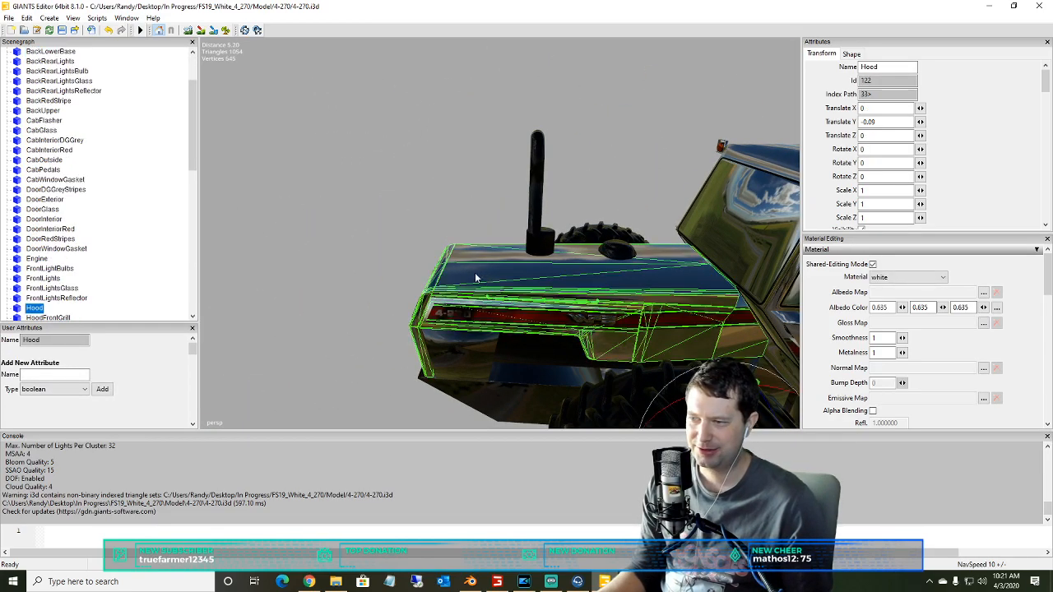
scroll(913, 304, "down", 3)
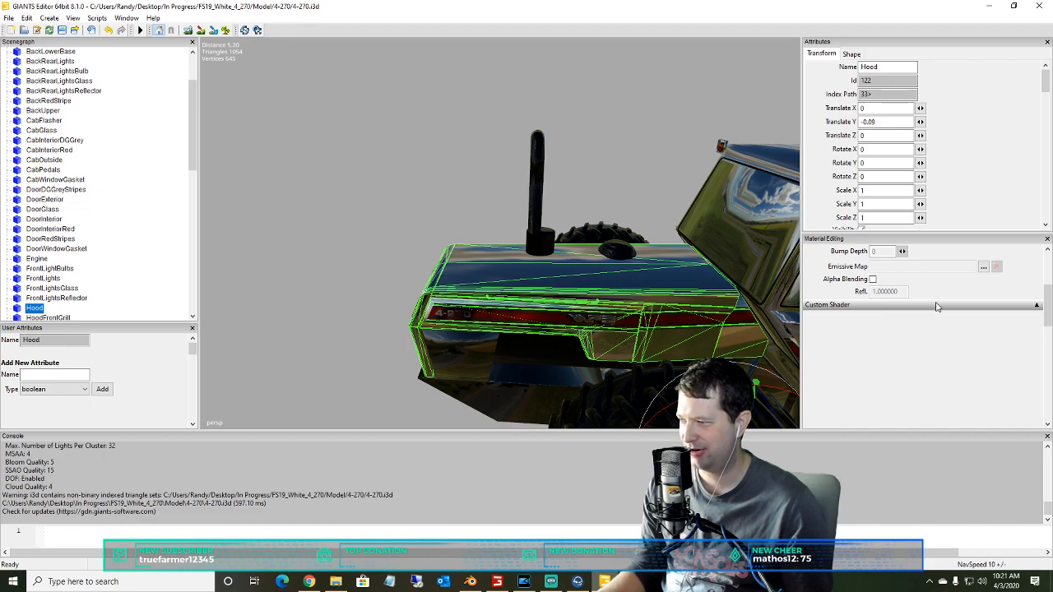
left_click(929, 306)
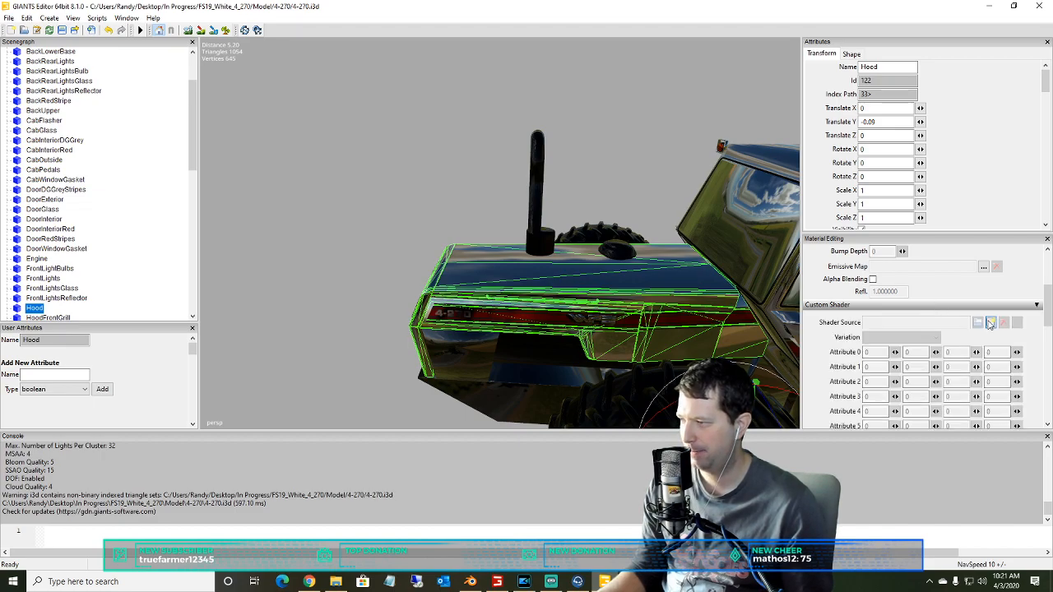
left_click(989, 323)
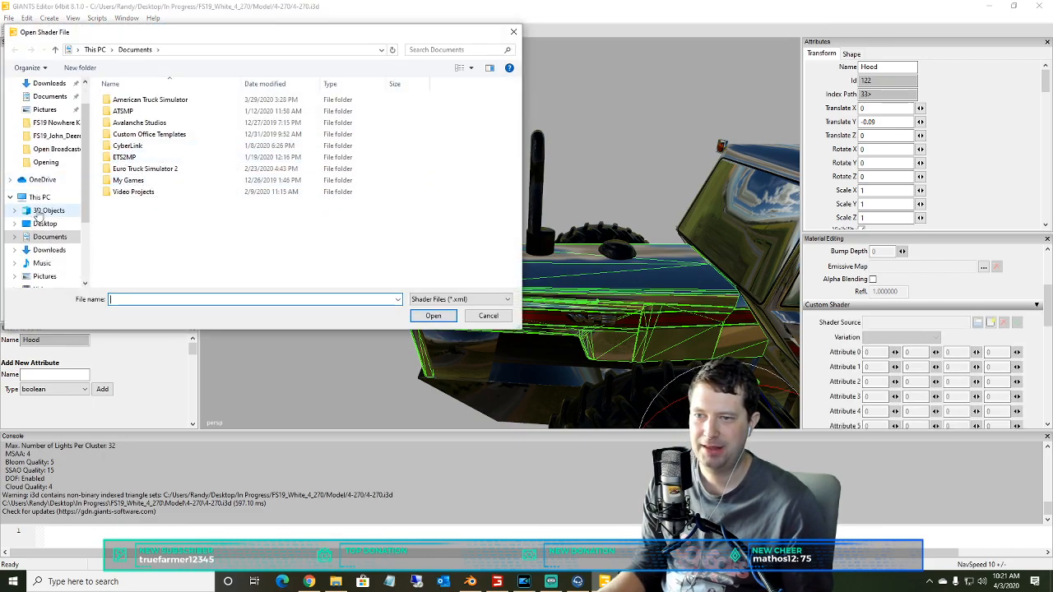
left_click(44, 223)
double_click(148, 180)
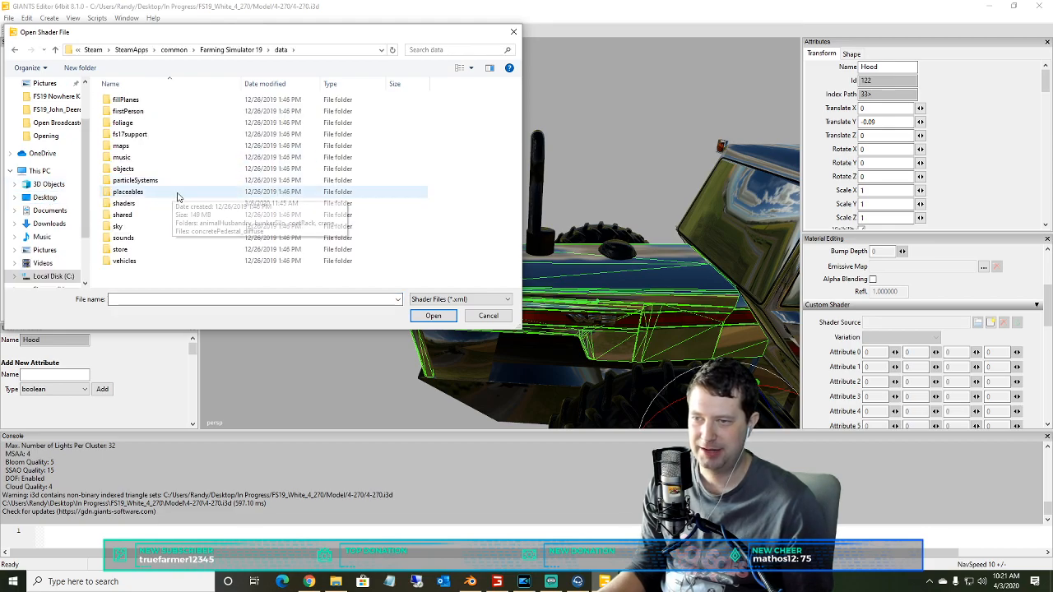
double_click(169, 203)
scroll(185, 218, "down", 5)
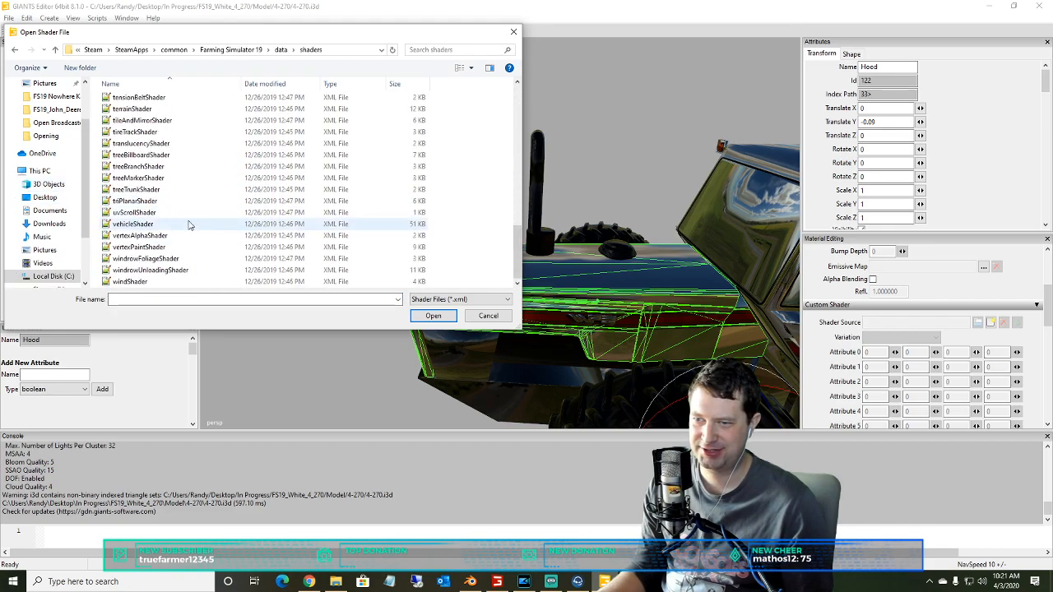
double_click(133, 224)
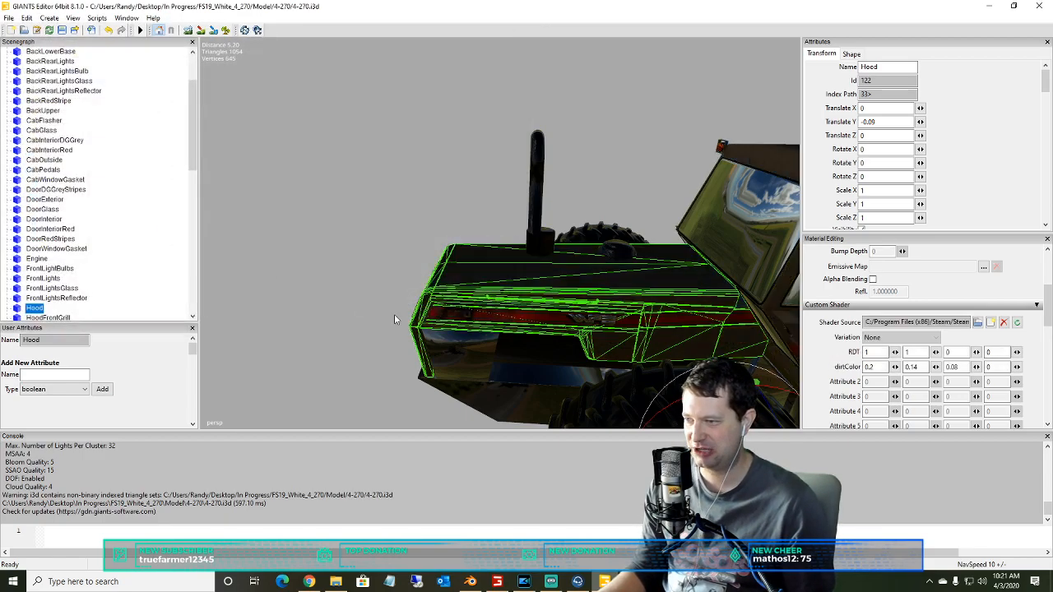
- Examine how the vehicle shader looks on the hood and body from the front, then clear the selection
scroll(391, 240, "down", 5)
scroll(433, 249, "up", 4)
left_click_drag(370, 250, 472, 242, "alt")
scroll(435, 275, "down", 4)
scroll(465, 265, "up", 5)
scroll(422, 273, "down", 4)
scroll(463, 252, "up", 4)
scroll(472, 242, "down", 4)
scroll(469, 240, "down", 4)
left_click(420, 157)
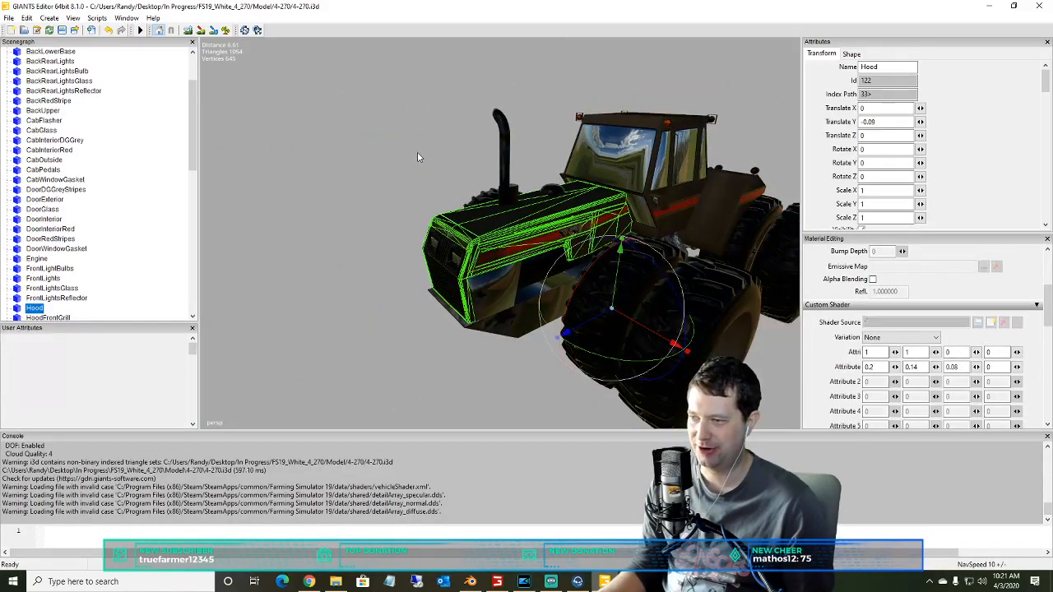
- Add a light to the scene to illuminate the tractor
left_click(36, 18)
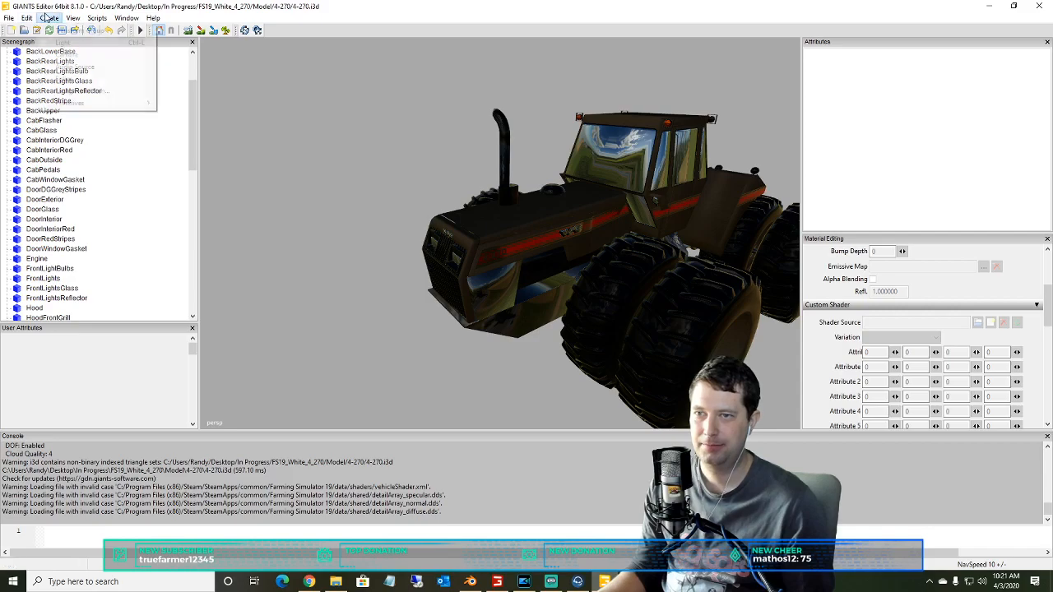
left_click(62, 41)
scroll(384, 181, "down", 3)
mouse_move(385, 181)
left_mouse_down("alt")
mouse_move(380, 173)
mouse_move(403, 181)
left_mouse_up("alt")
scroll(381, 173, "up", 4)
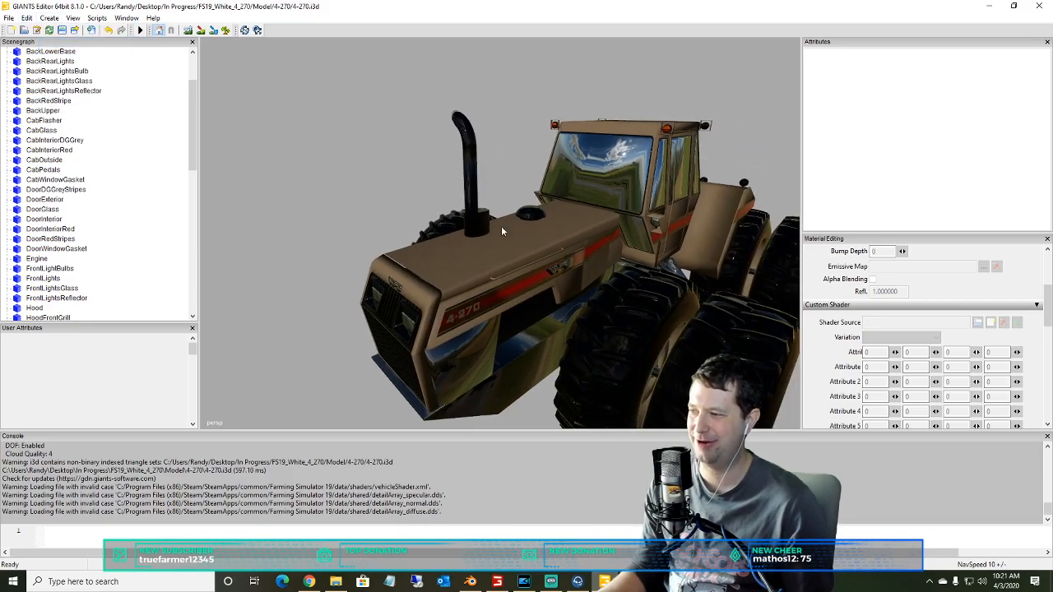
- Select the Hood and set the first two RDT values of the white material's custom shader to 0
left_click(481, 272)
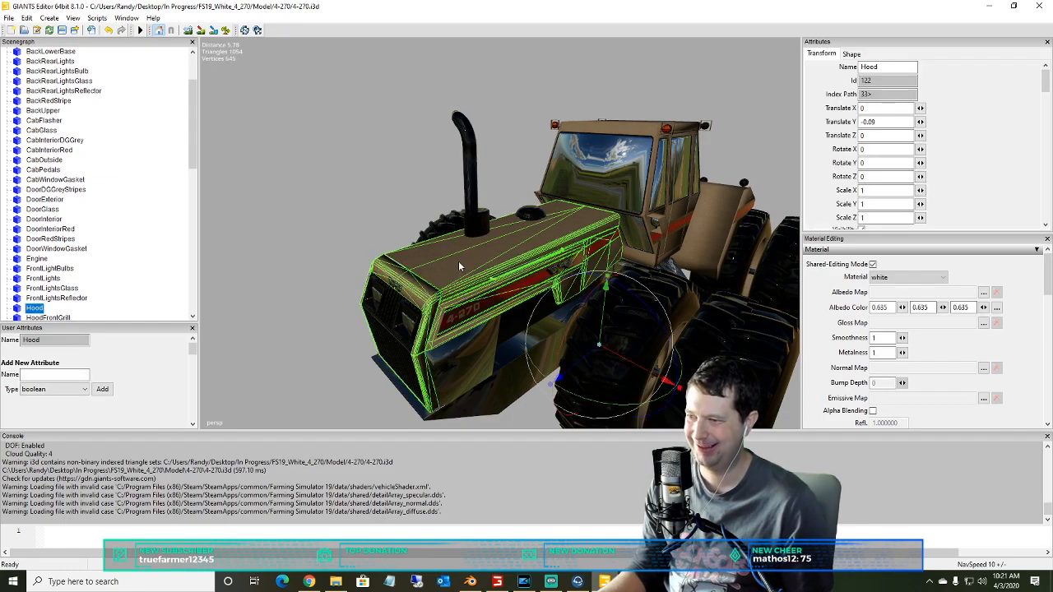
scroll(886, 386, "down", 2)
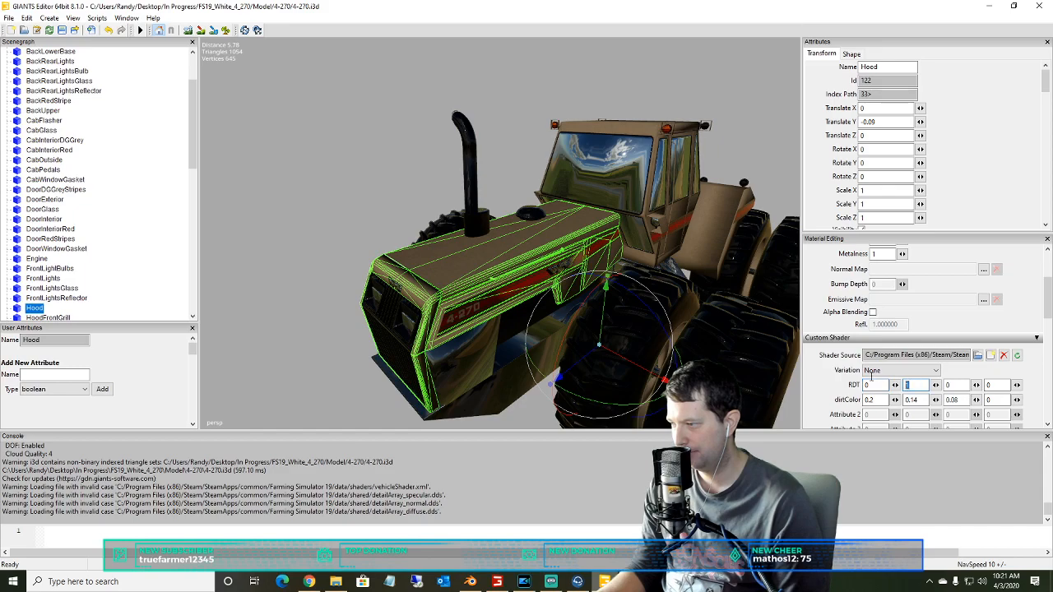
type("0")
middle_click_drag(518, 294, 492, 270)
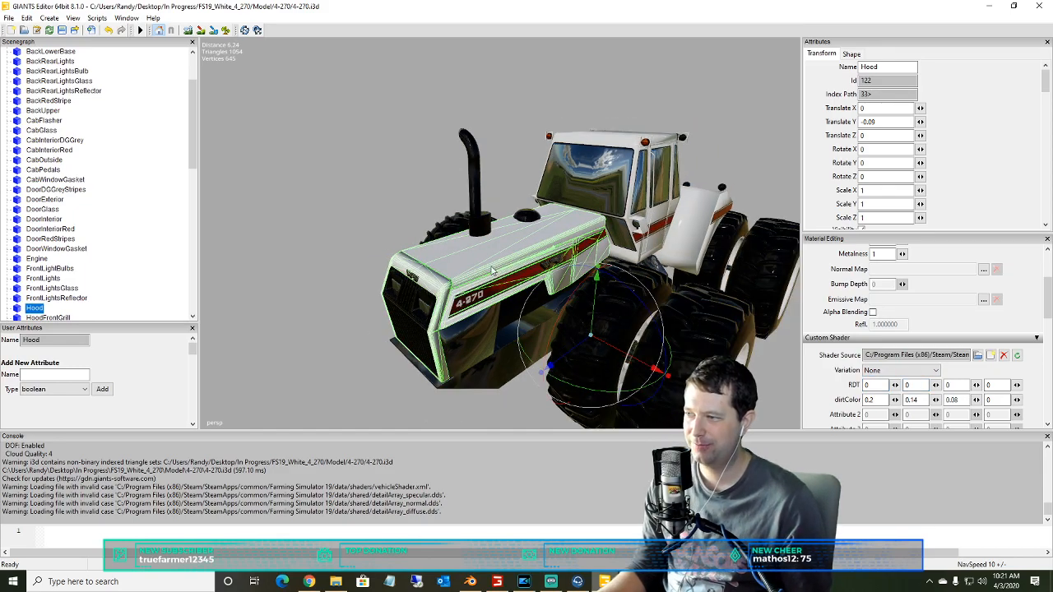
scroll(411, 265, "up", 3)
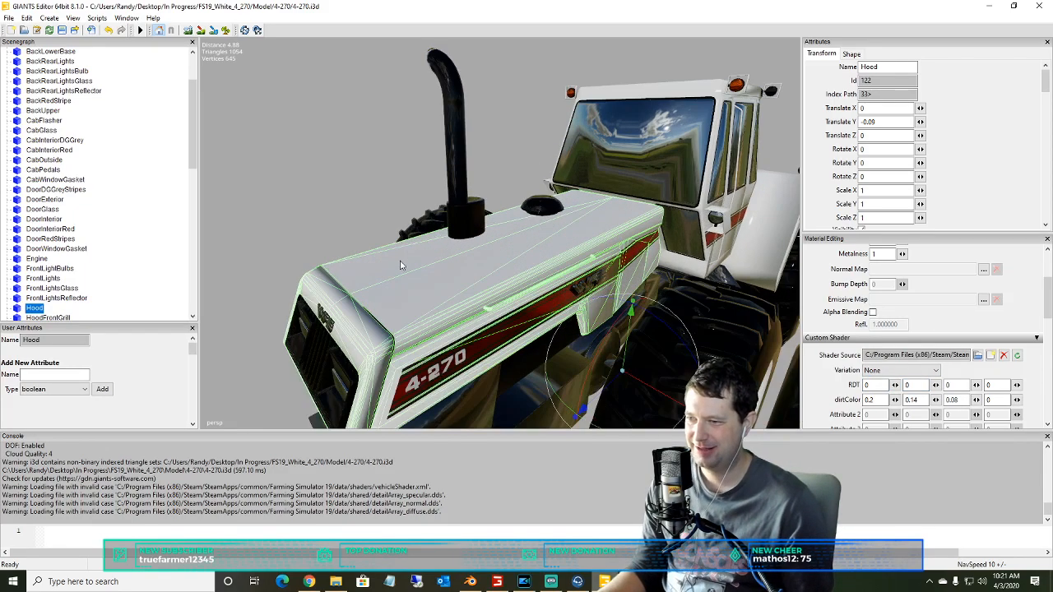
scroll(382, 280, "down", 1)
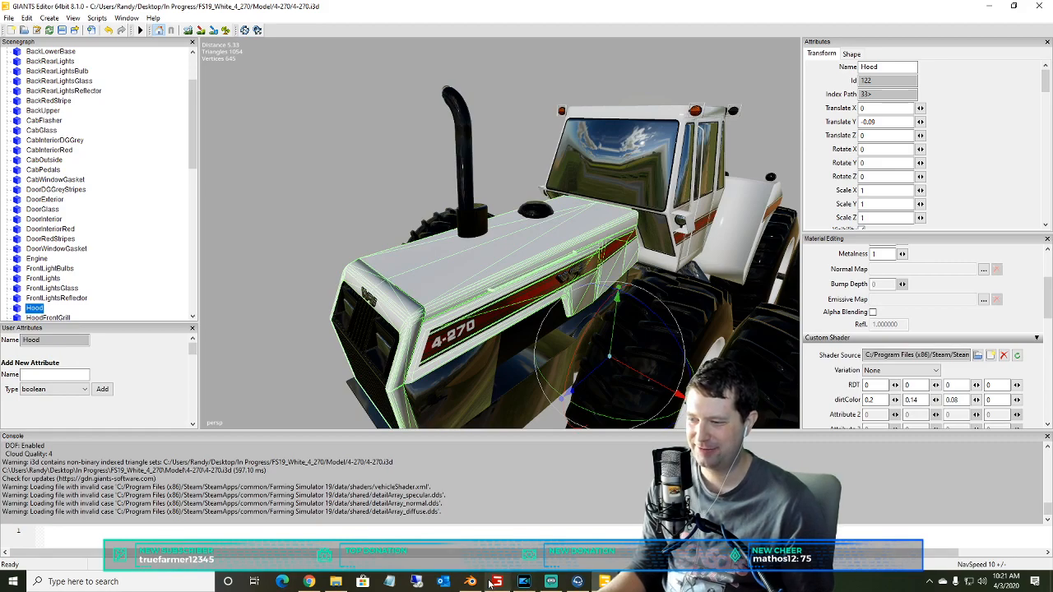
- Review the white material's settings for the Hood and compare them with its appearance on the tractor
left_click(469, 582)
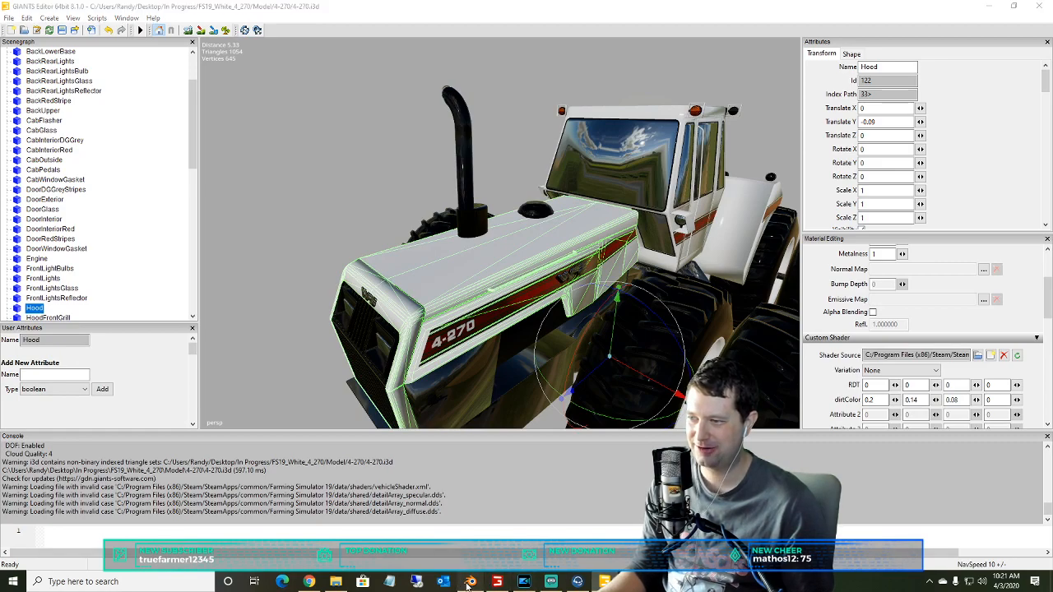
left_click(604, 581)
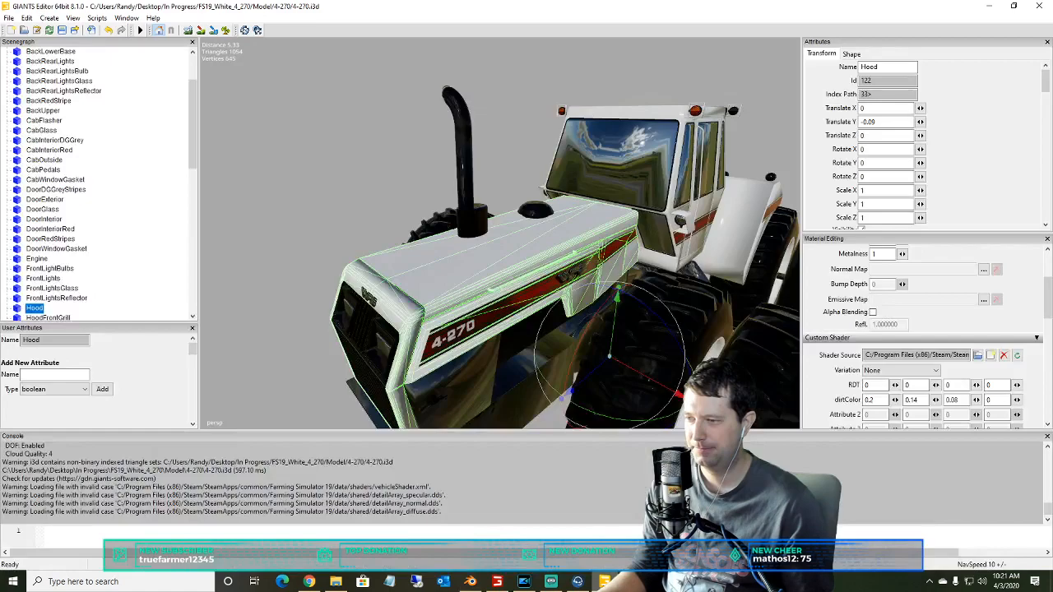
scroll(353, 235, "down", 2)
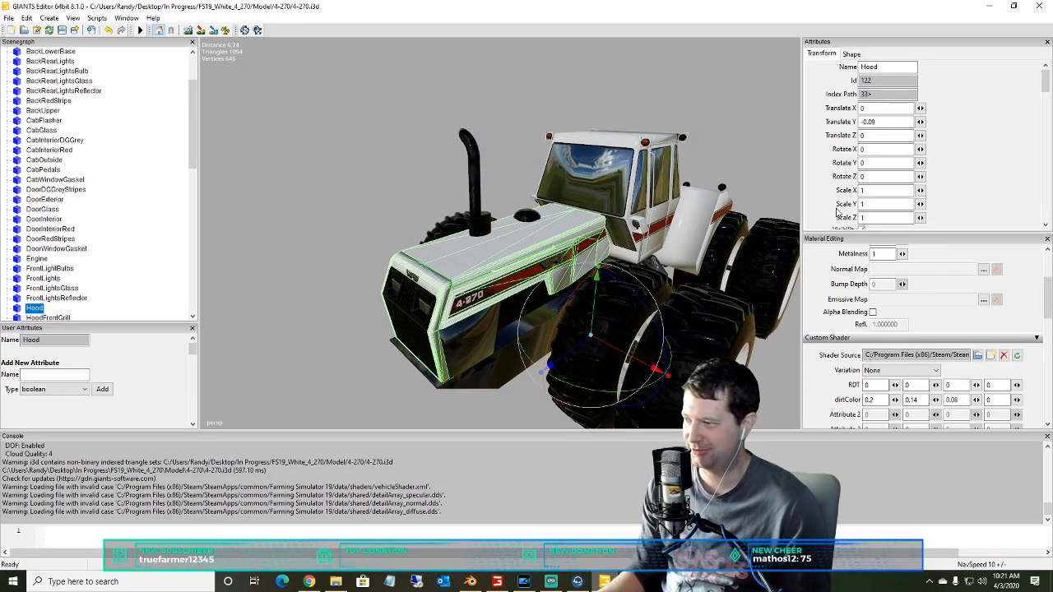
scroll(927, 337, "up", 3)
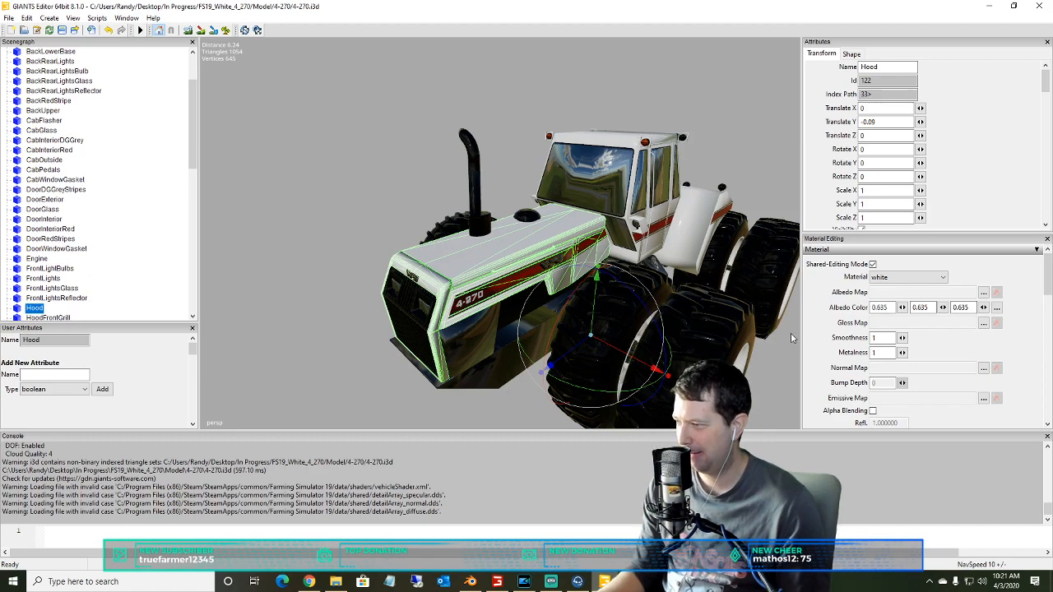
scroll(592, 272, "up", 2)
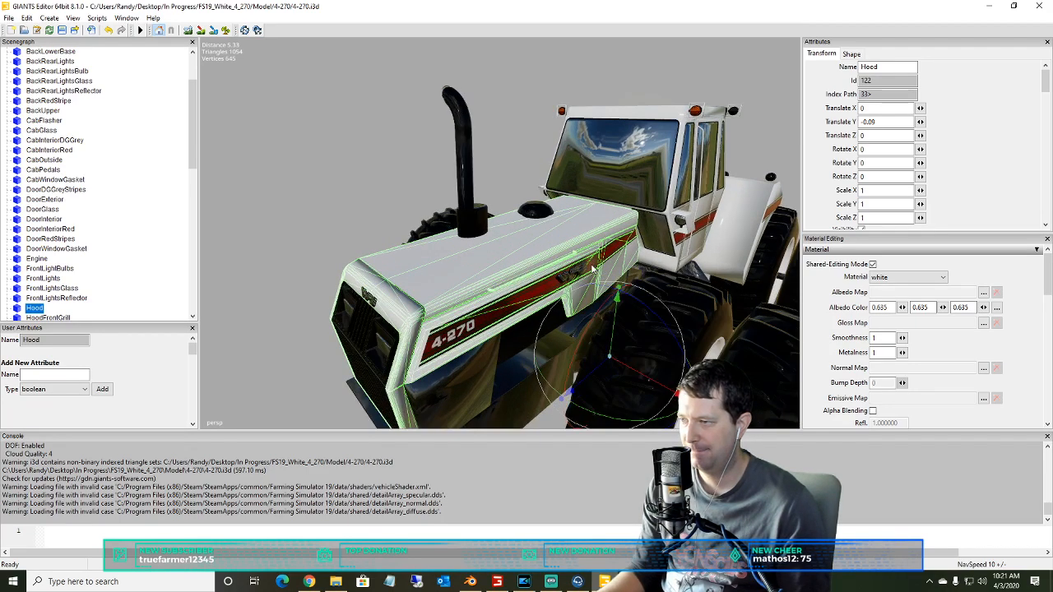
scroll(592, 267, "down", 3)
scroll(589, 265, "up", 3)
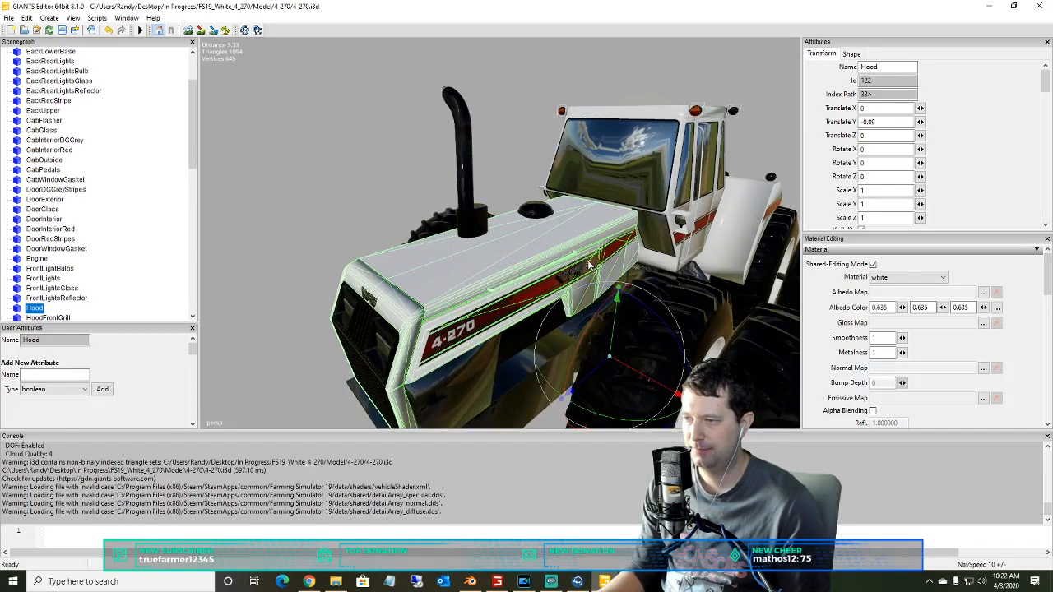
scroll(589, 265, "down", 2)
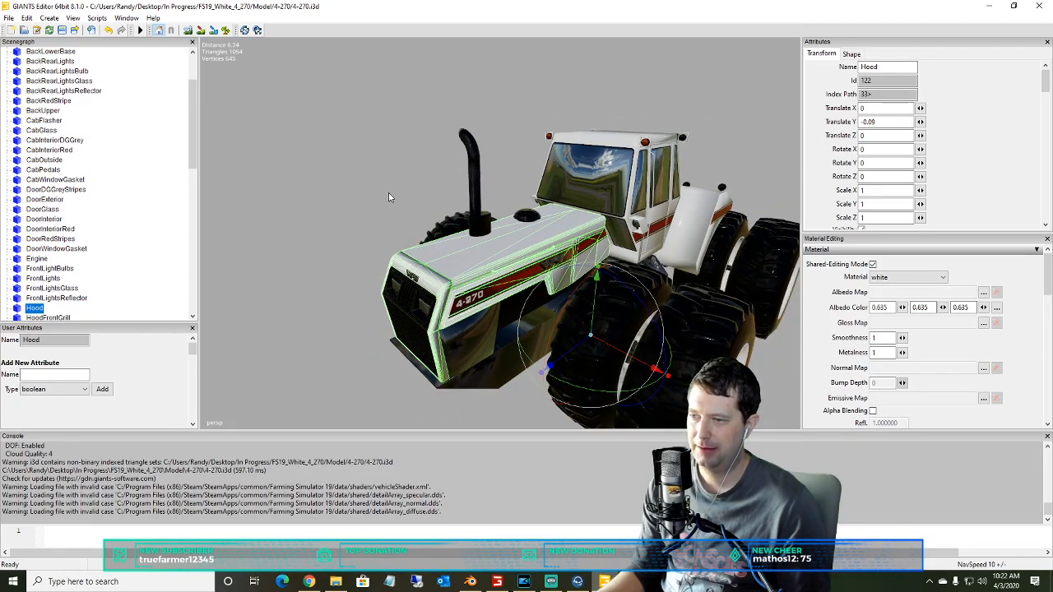
- Clear the selection and inspect the white body panels around the cab roof, rear and hood
left_click(354, 177)
scroll(374, 219, "down", 4)
middle_click_drag(372, 220, 422, 195, "alt")
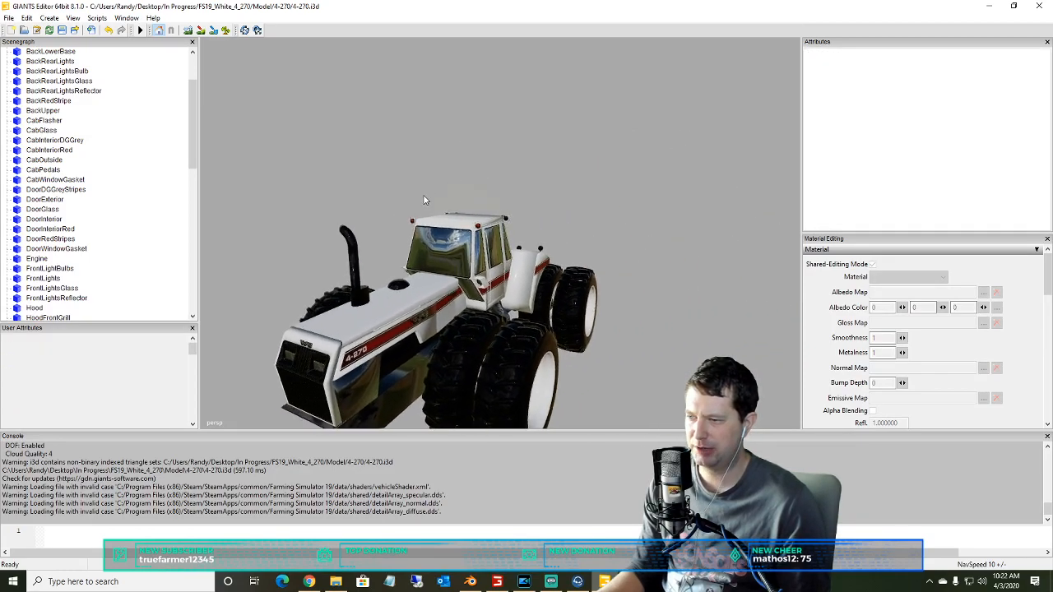
scroll(437, 193, "up", 8)
left_click_drag(437, 197, 403, 220, "alt")
scroll(148, 265, "down", 2)
scroll(403, 221, "down", 6)
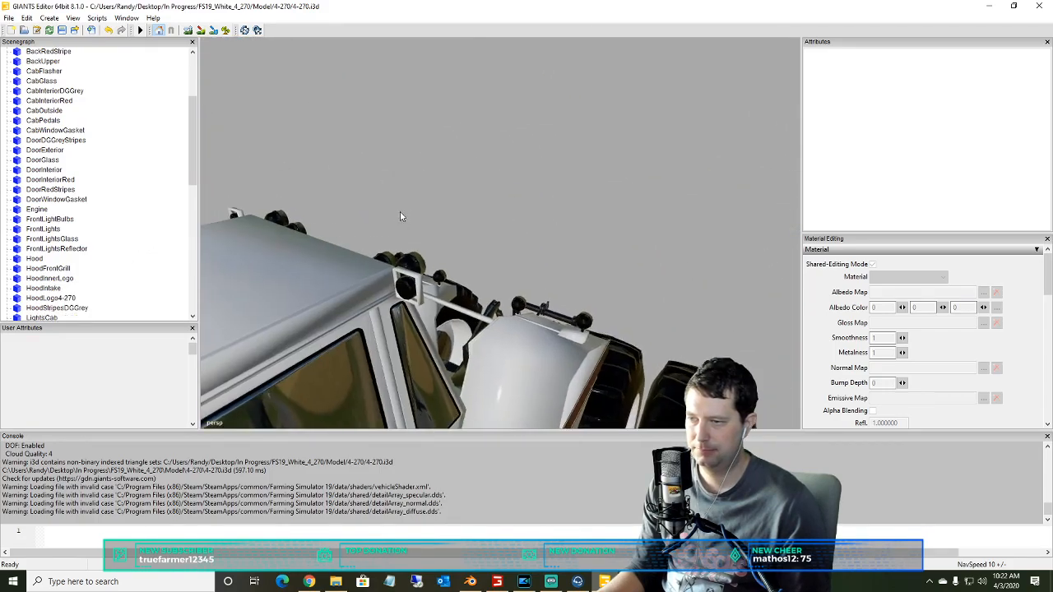
middle_click_drag(403, 220, 335, 244, "alt")
scroll(334, 239, "up", 4)
left_click_drag(334, 239, 383, 221, "alt")
scroll(326, 240, "down", 3)
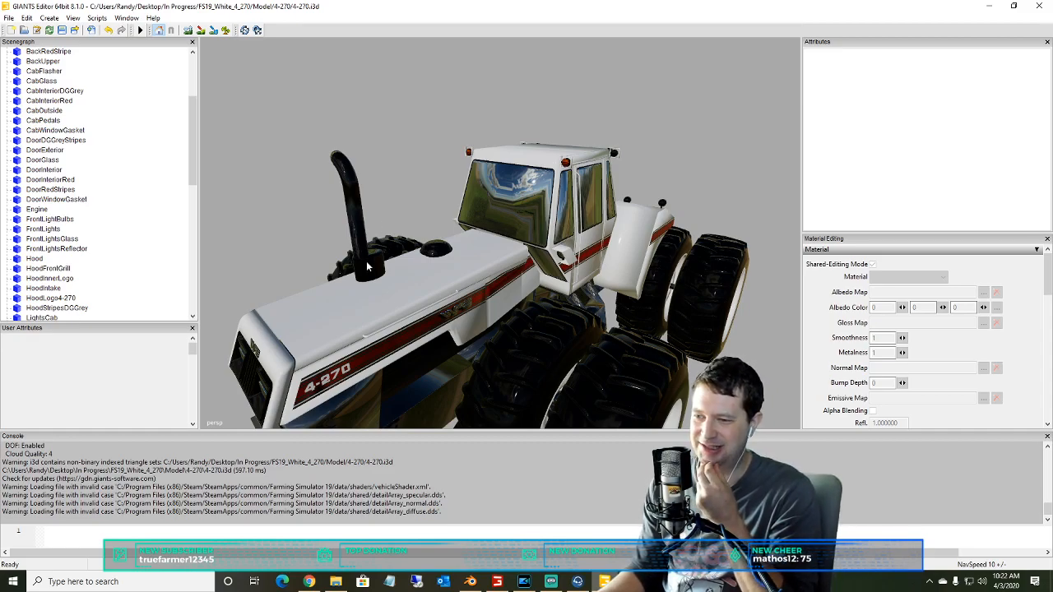
- Reselect the Hood and view its white material on the tractor from the front at several distances
left_click(361, 323)
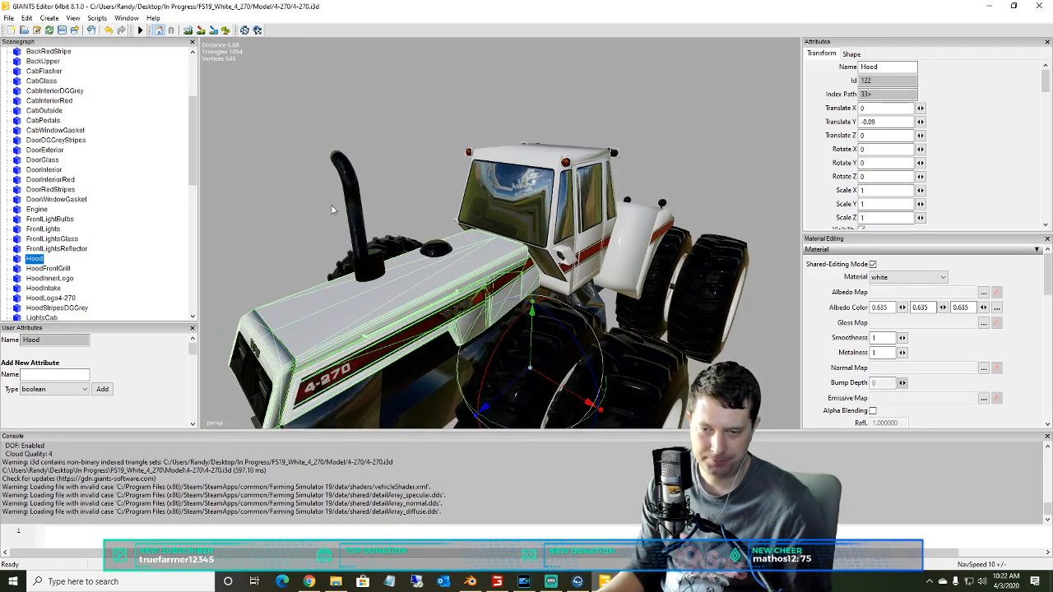
scroll(332, 213, "down", 2)
scroll(294, 236, "up", 3)
mouse_move(331, 214)
left_mouse_down("alt")
mouse_move(294, 237)
mouse_move(334, 227)
left_mouse_up("alt")
scroll(294, 237, "down", 1)
scroll(323, 223, "down", 2)
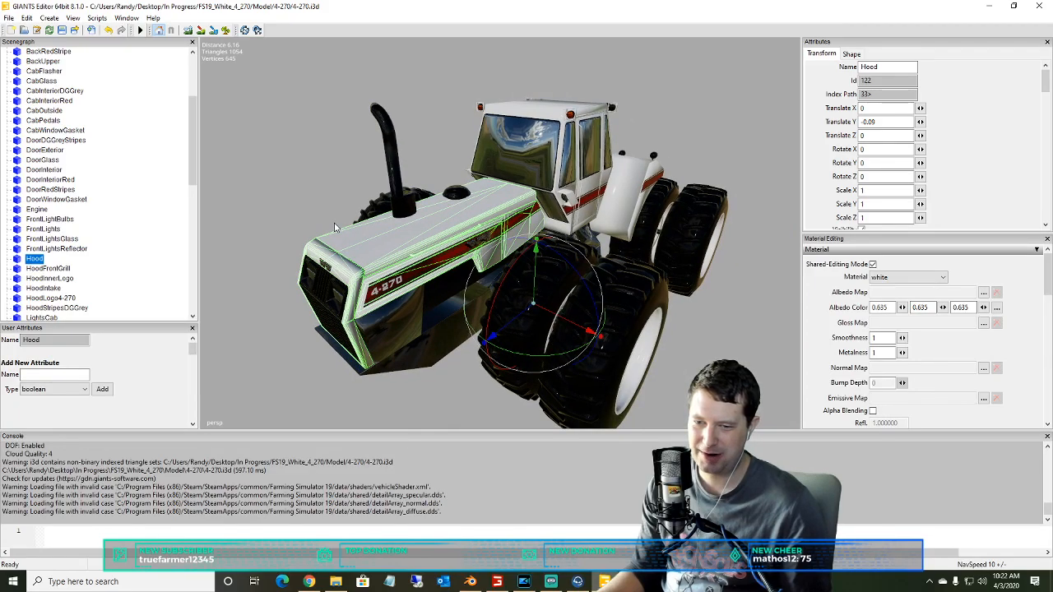
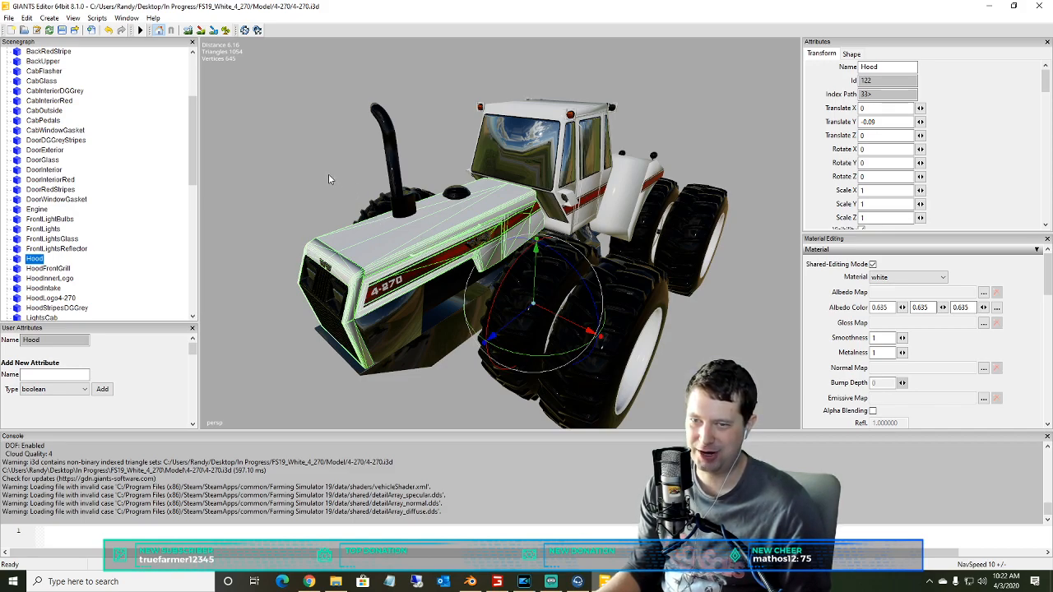
scroll(444, 153, "down", 5)
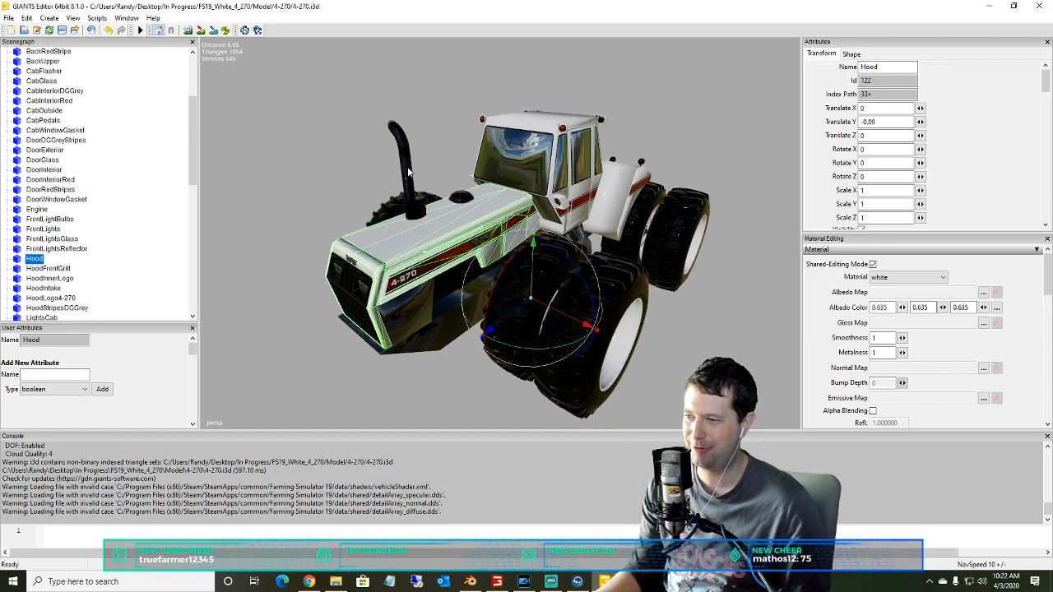
- Close GIANTS Editor with the 4-270 tractor model, dismissing the closing prompt
scroll(475, 164, "up", 6)
scroll(474, 165, "up", 4)
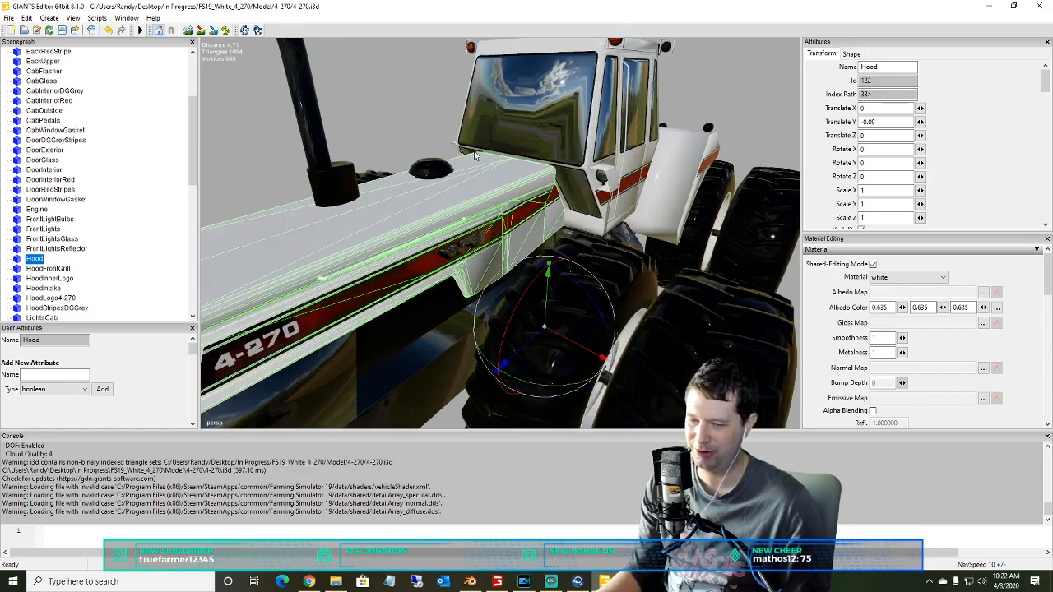
scroll(470, 149, "down", 6)
scroll(483, 157, "up", 2)
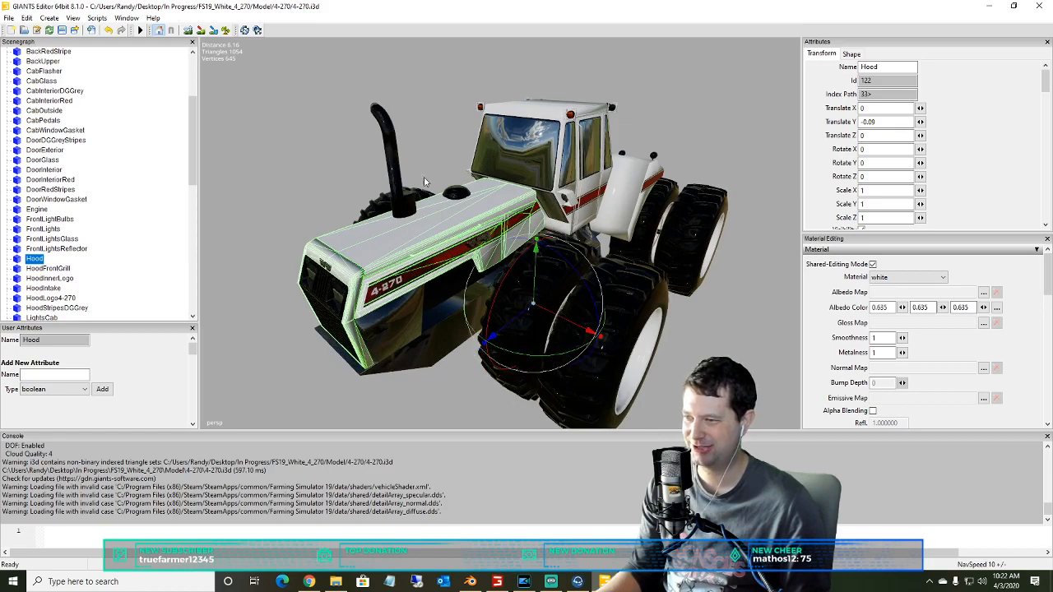
left_click(1038, 7)
left_click(603, 285)
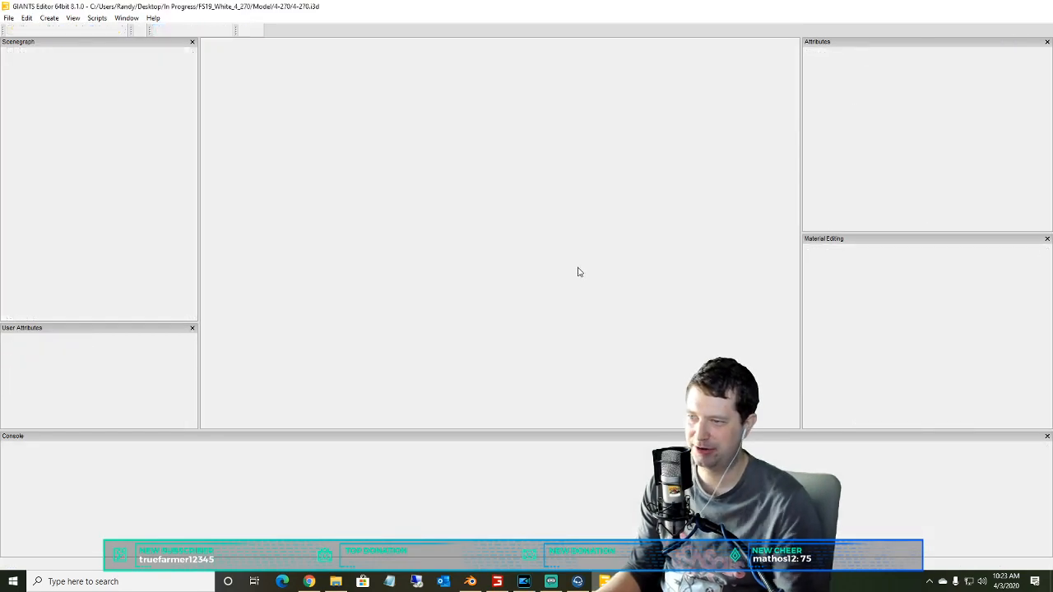
- Delete the 4-270 i3D file from the 4-270 model folder and return to Blender
left_click(336, 581)
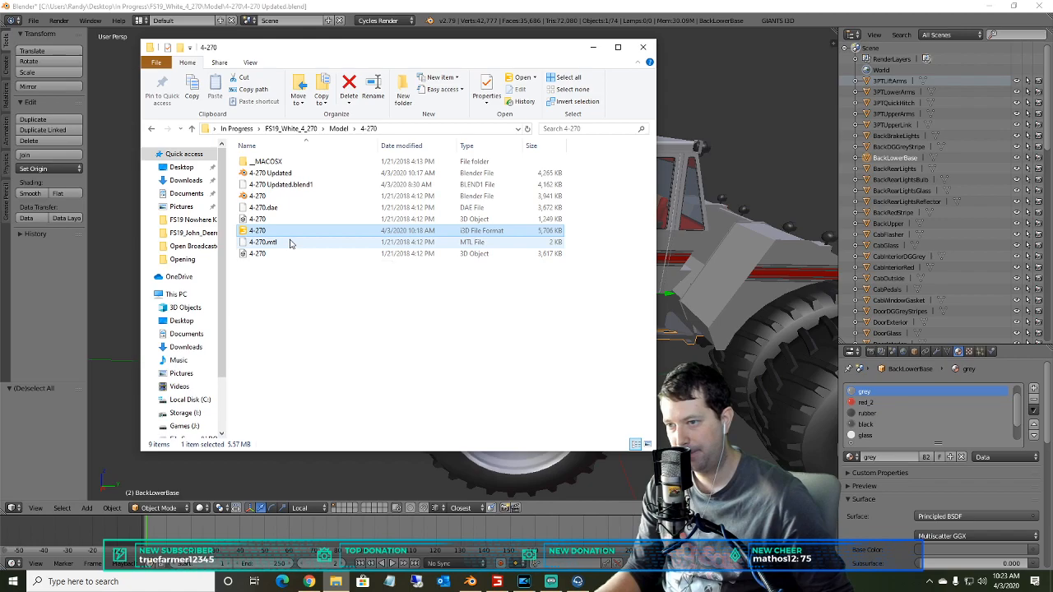
key("Delete")
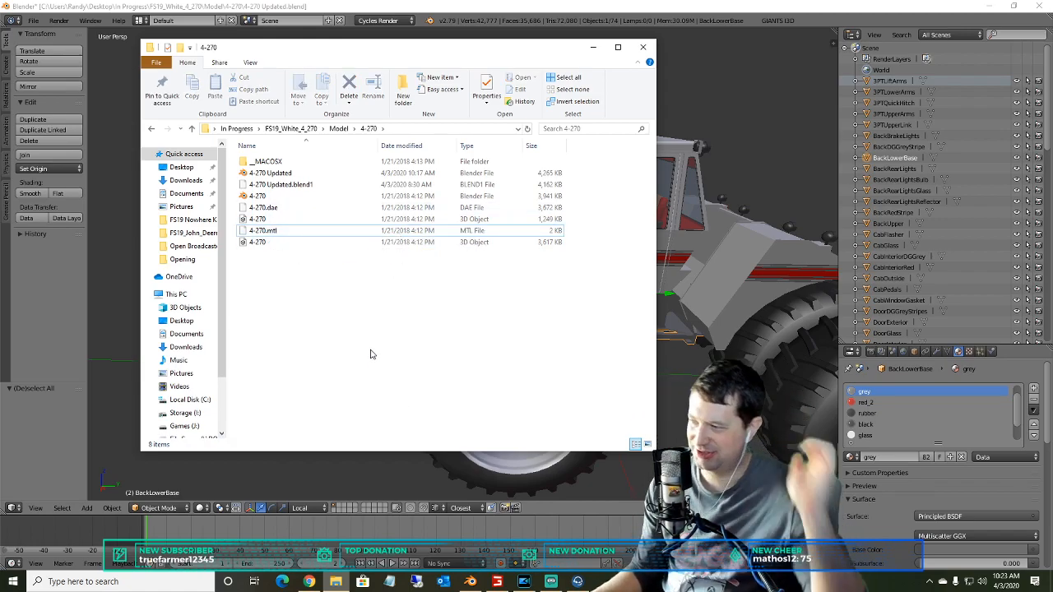
left_click(590, 7)
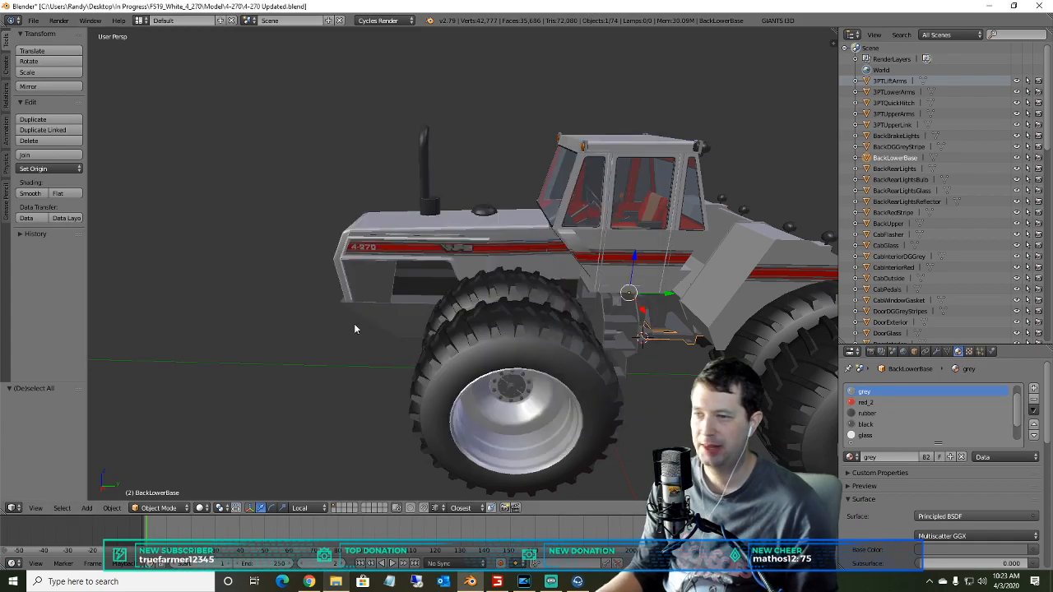
- Split the 3D view vertically into two areas and turn the second one into a UV/Image Editor
right_click(492, 30)
left_click(472, 42)
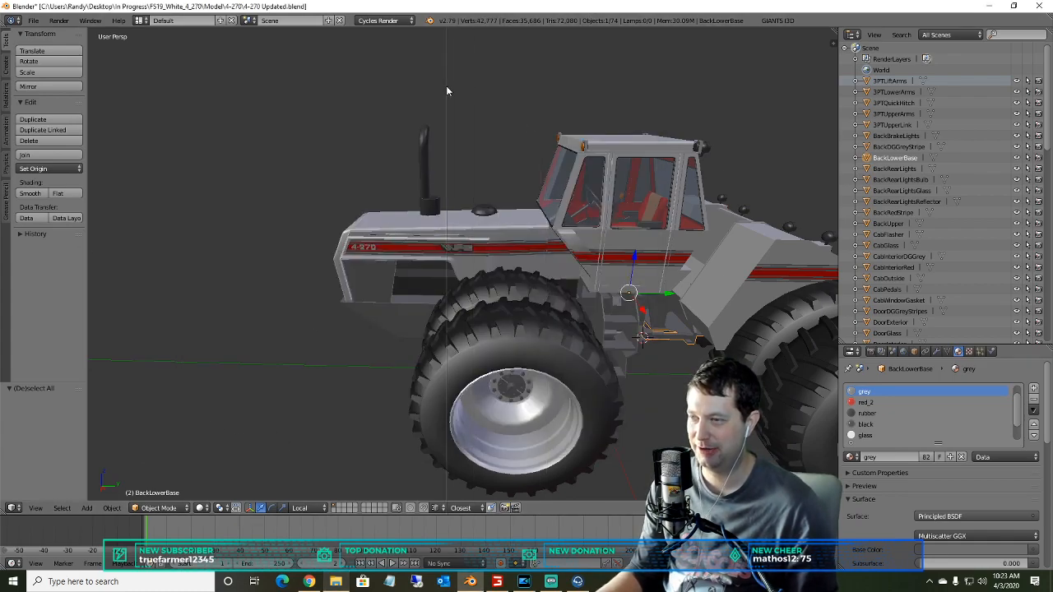
left_click(446, 85)
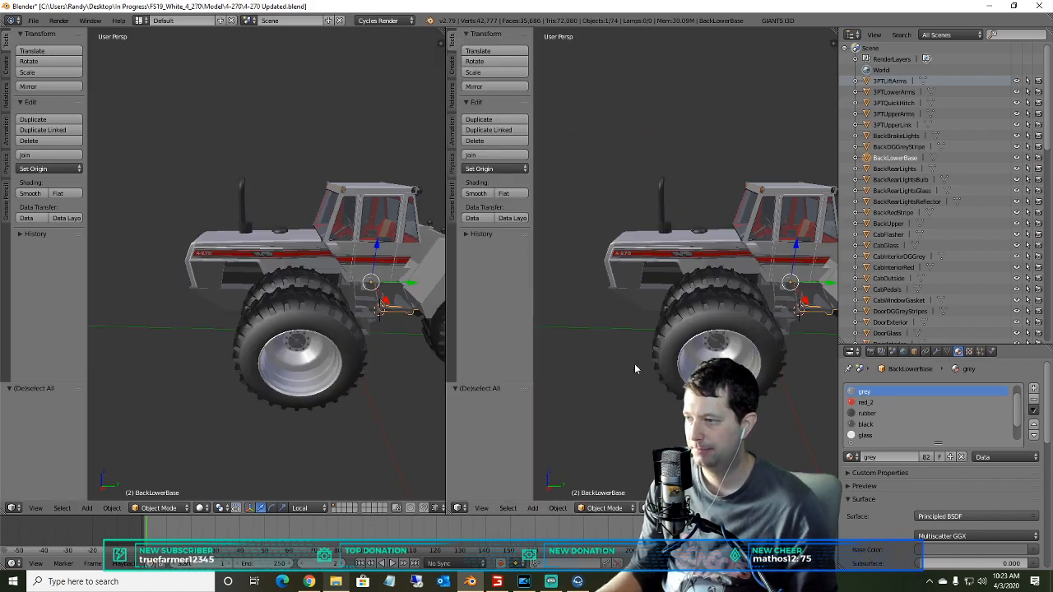
left_click(458, 507)
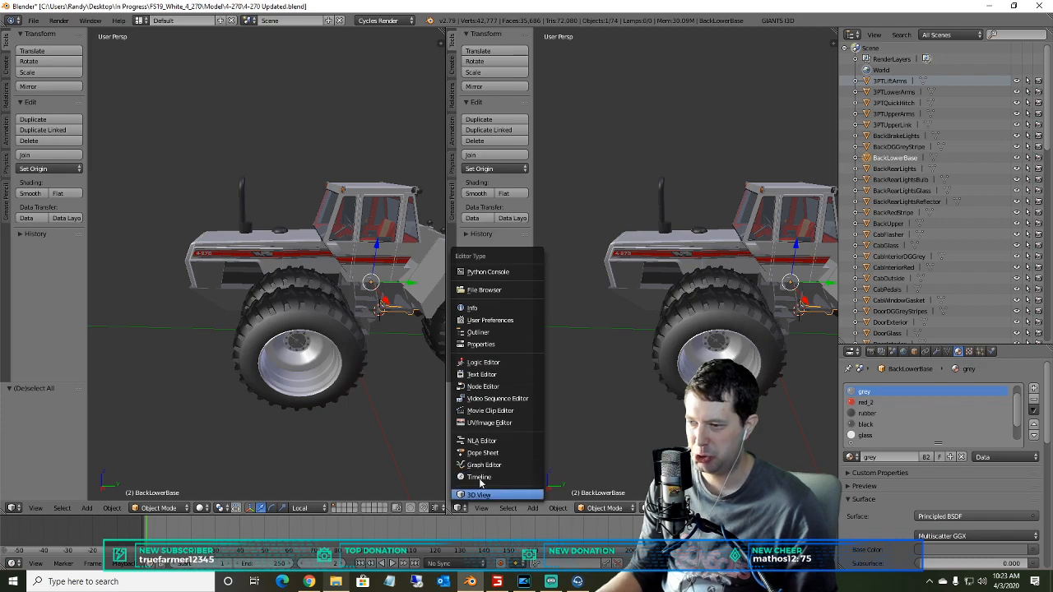
left_click(489, 422)
scroll(601, 331, "up", 4)
scroll(608, 329, "down", 2)
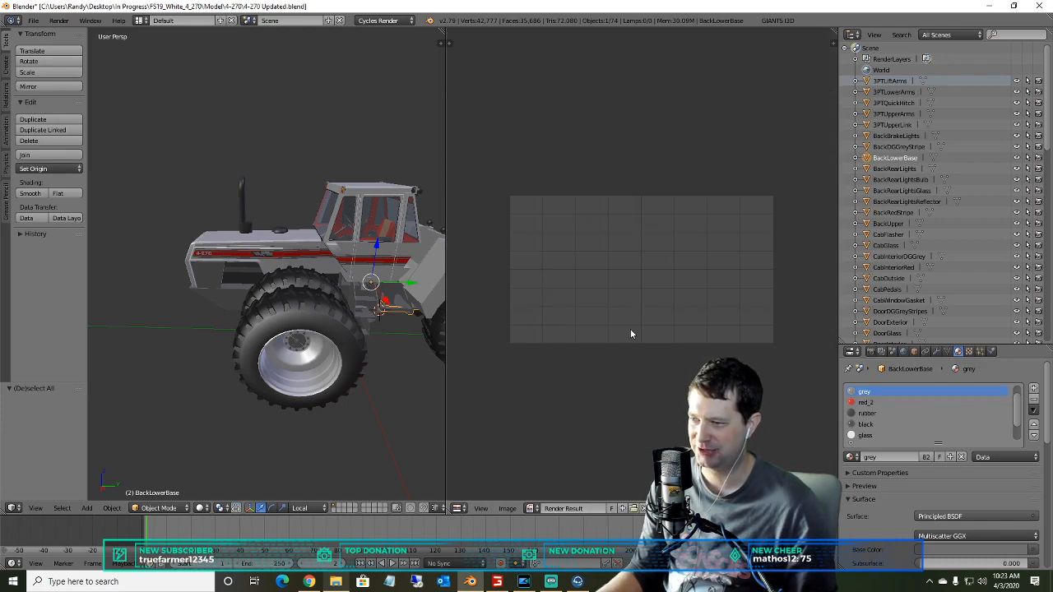
scroll(631, 333, "down", 1)
scroll(362, 318, "down", 2)
- Narrow the outliner and properties column to enlarge the UV/Image Editor, and widen the 3D view slightly
middle_click_drag(362, 318, 254, 216)
scroll(303, 237, "up", 3)
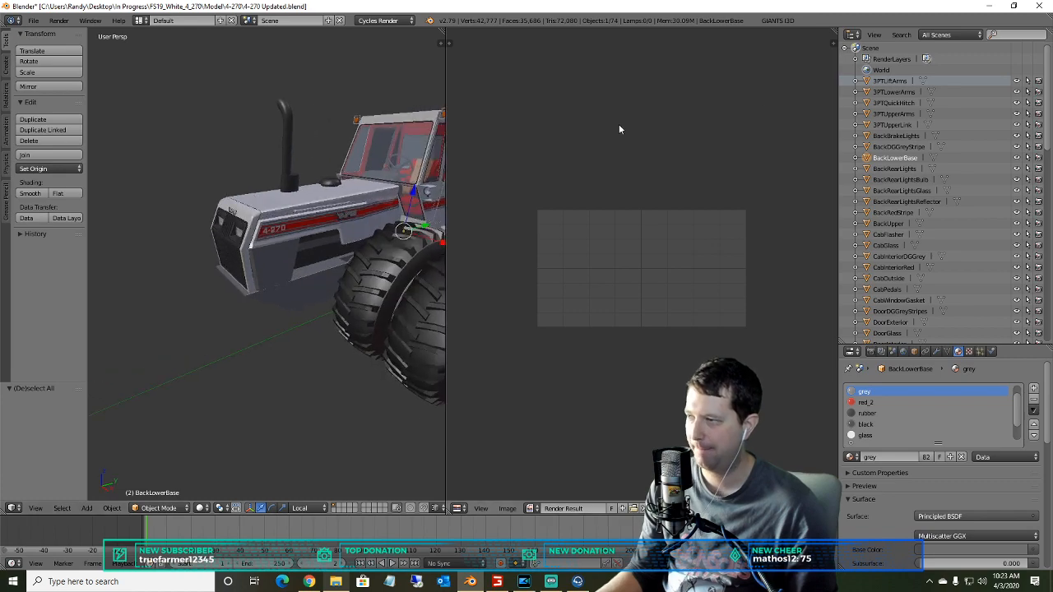
left_click(852, 36)
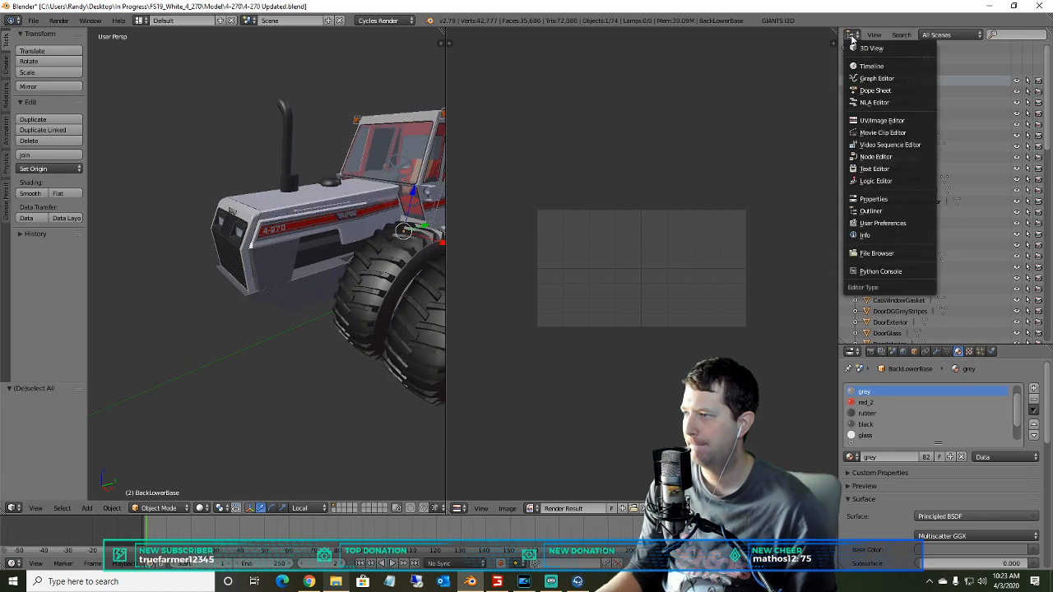
left_click(852, 37)
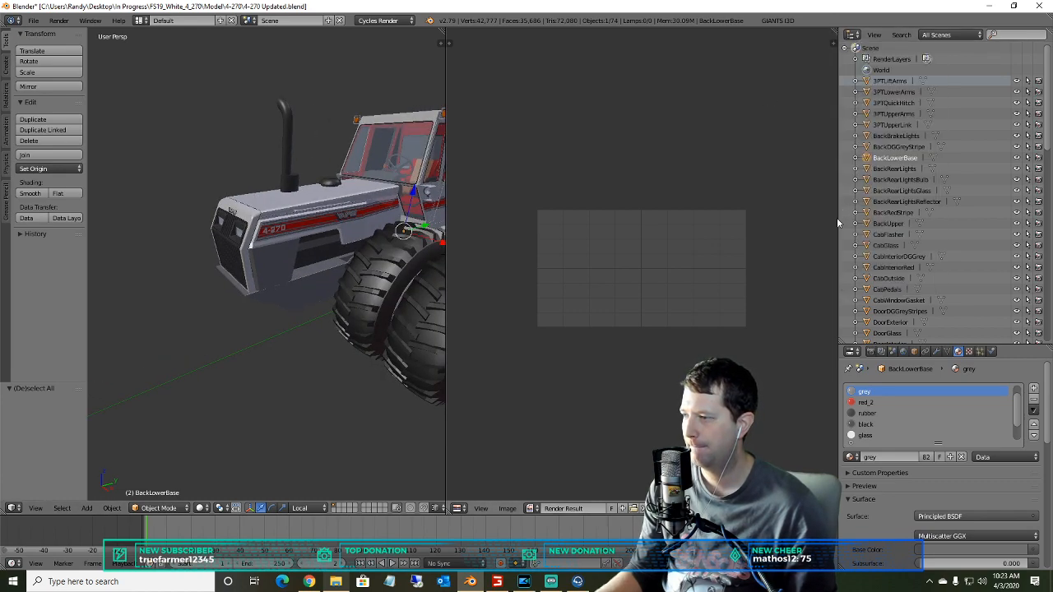
left_click_drag(836, 225, 940, 225)
left_click_drag(447, 303, 482, 303)
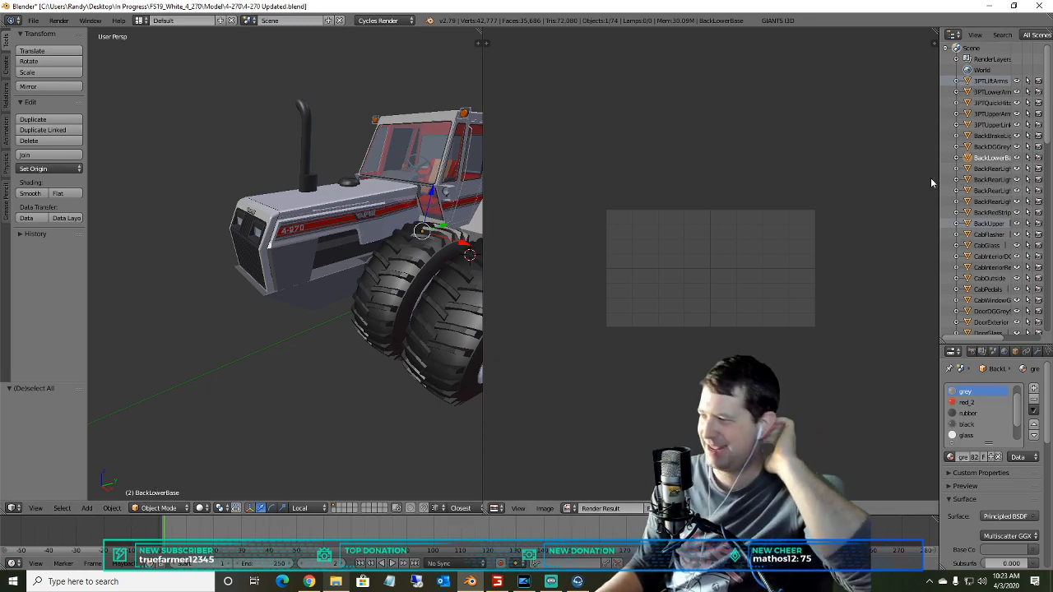
- Put the BackBrakeLights object into Edit Mode and select all of its geometry
left_click(990, 135)
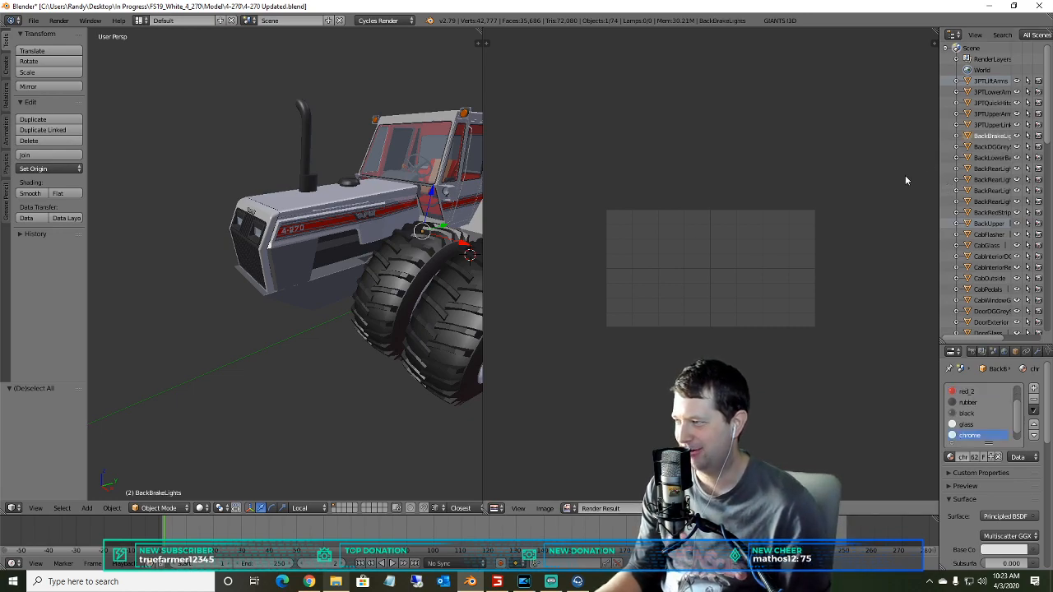
left_click(158, 507)
left_click(161, 492)
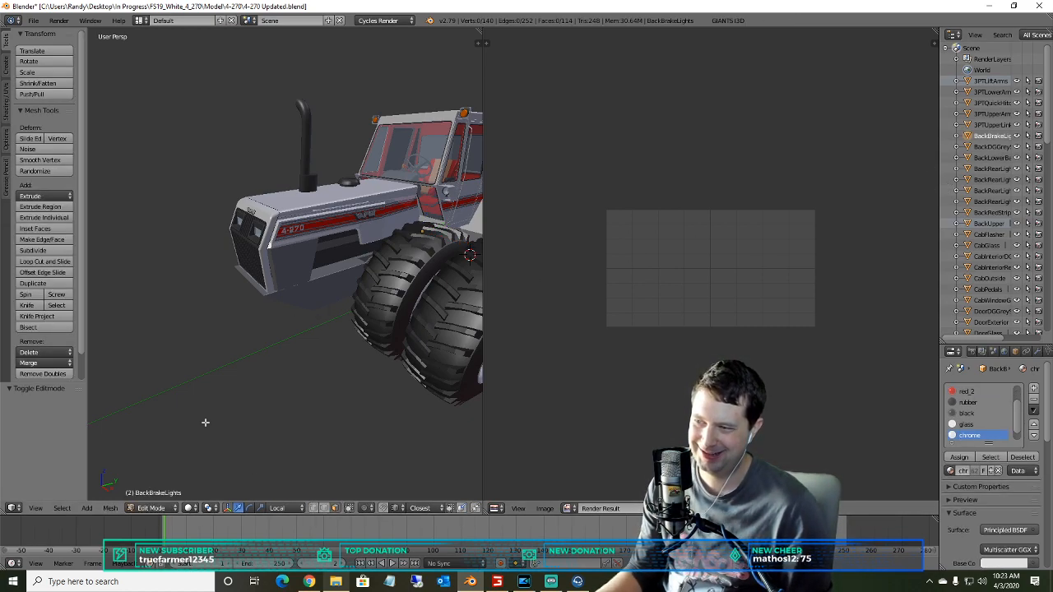
scroll(280, 232, "down", 3)
scroll(279, 233, "up", 1)
key("a")
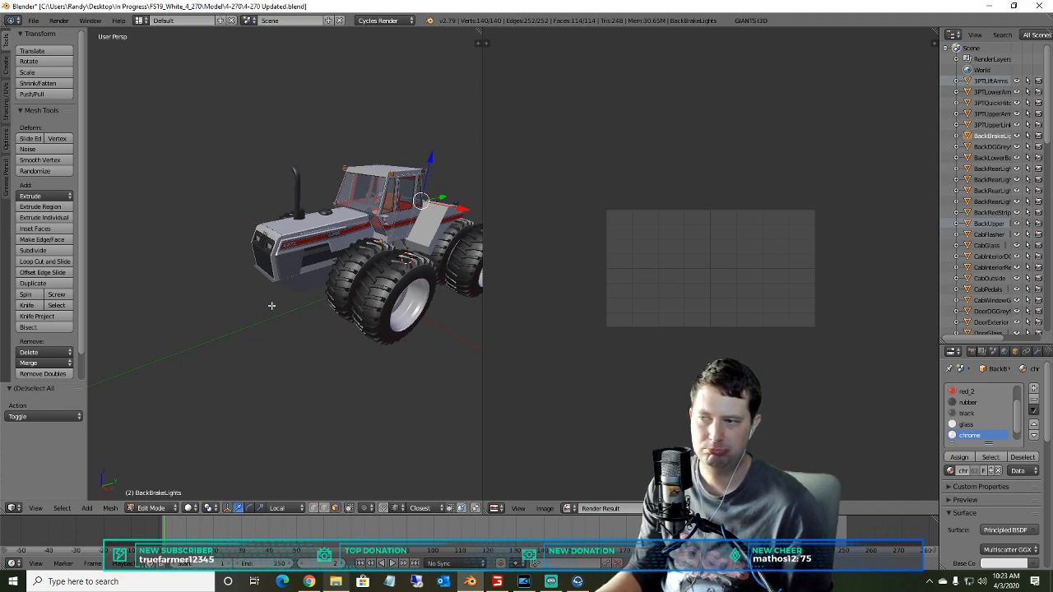
scroll(298, 295, "up", 4)
scroll(299, 295, "down", 4)
middle_click_drag(292, 312, 277, 355)
middle_click_drag(272, 223, 284, 169)
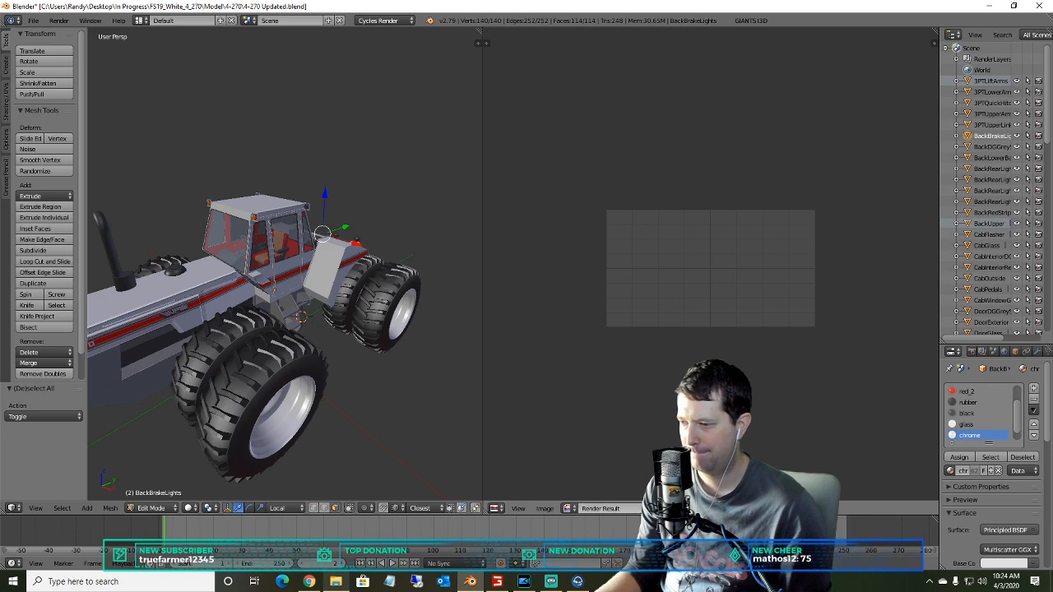
left_click(568, 509)
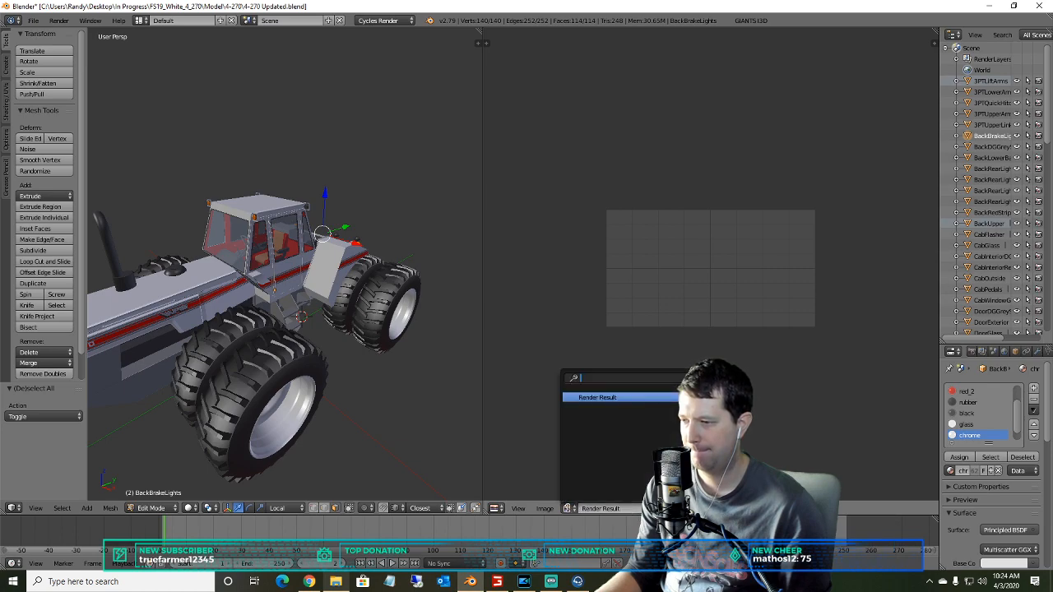
left_click(544, 508)
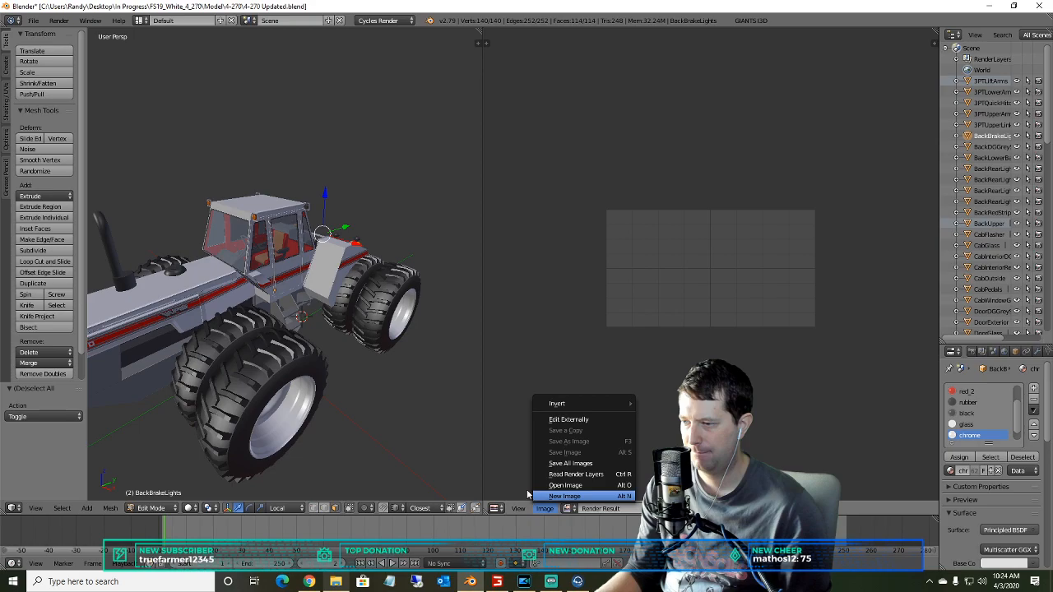
mouse_move(595, 403)
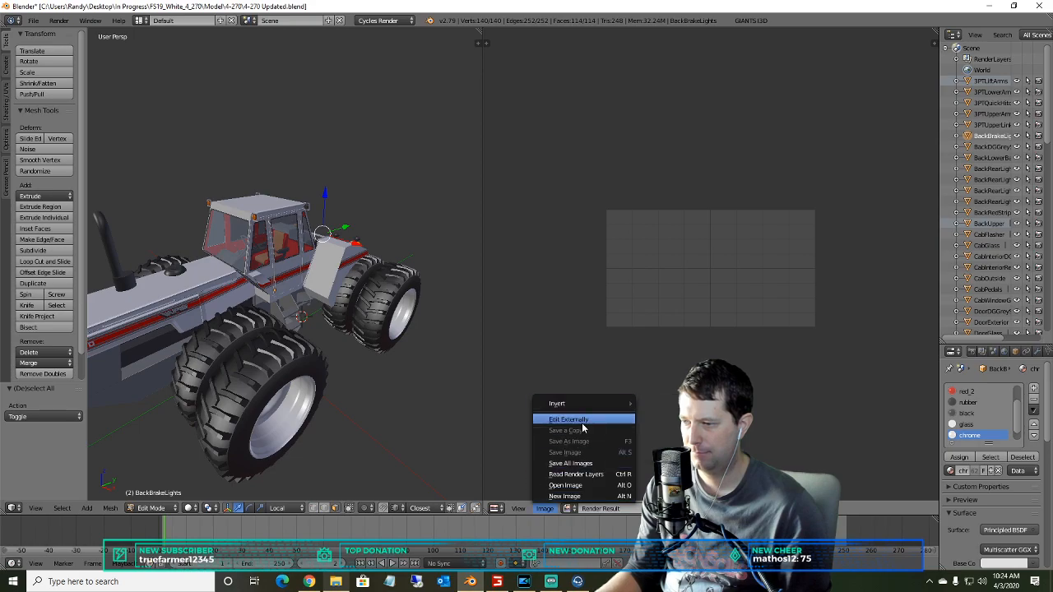
left_click(518, 508)
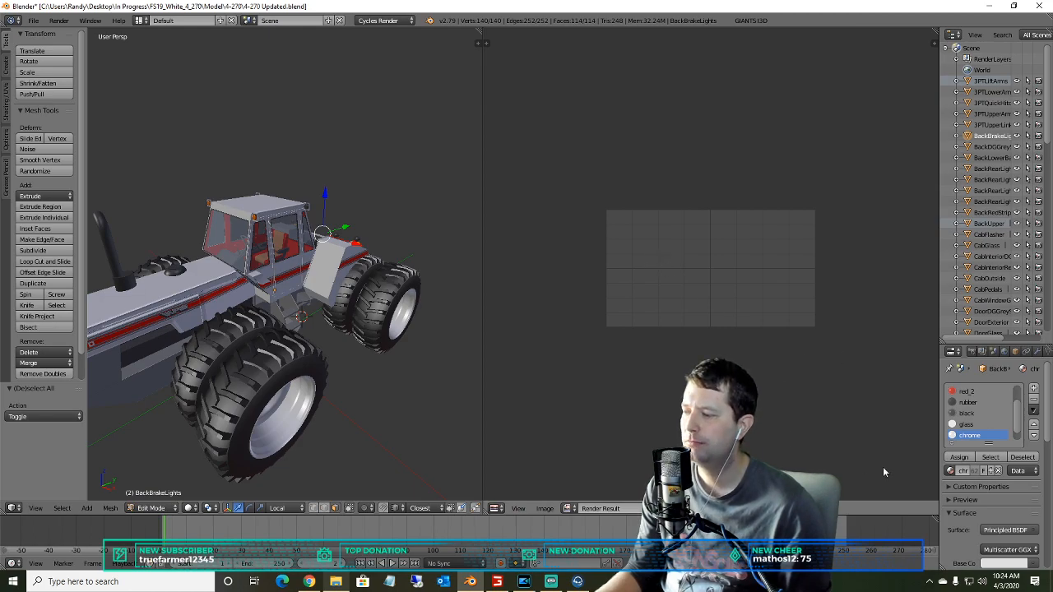
scroll(199, 335, "down", 2)
scroll(199, 336, "up", 1)
middle_click_drag(200, 336, 264, 303, "shift")
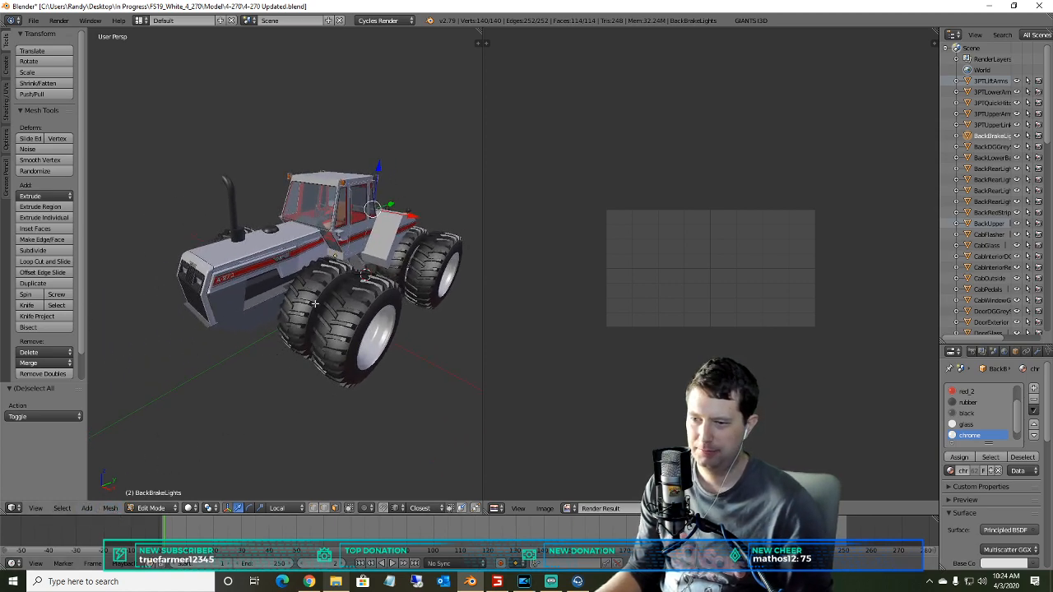
middle_click_drag(282, 365, 237, 335)
- Save the current blend file, and save it again under the new name 4-270 Updated UV.blend
left_click(32, 20)
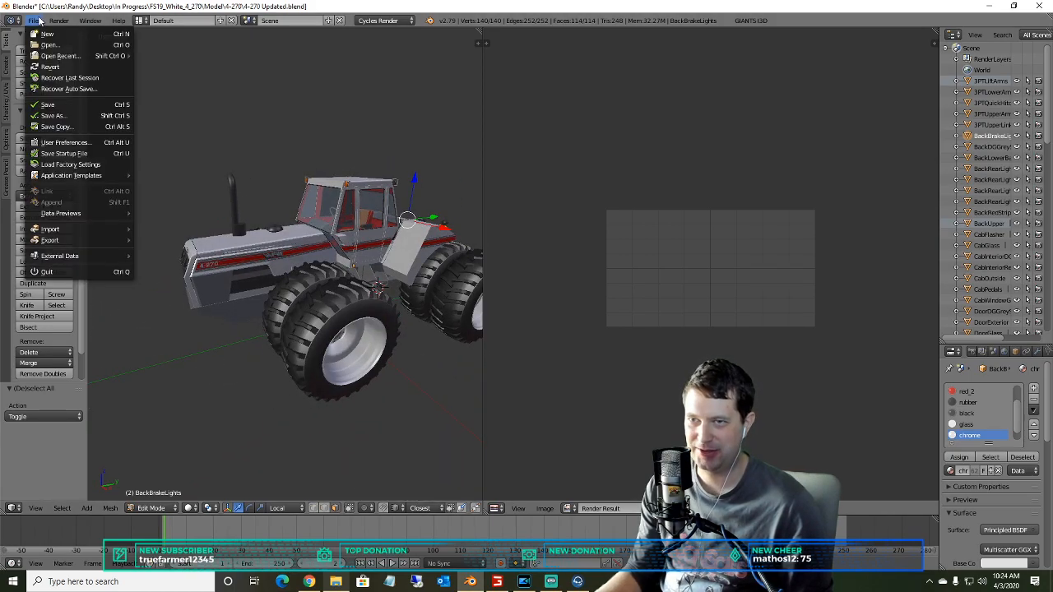
left_click(59, 105)
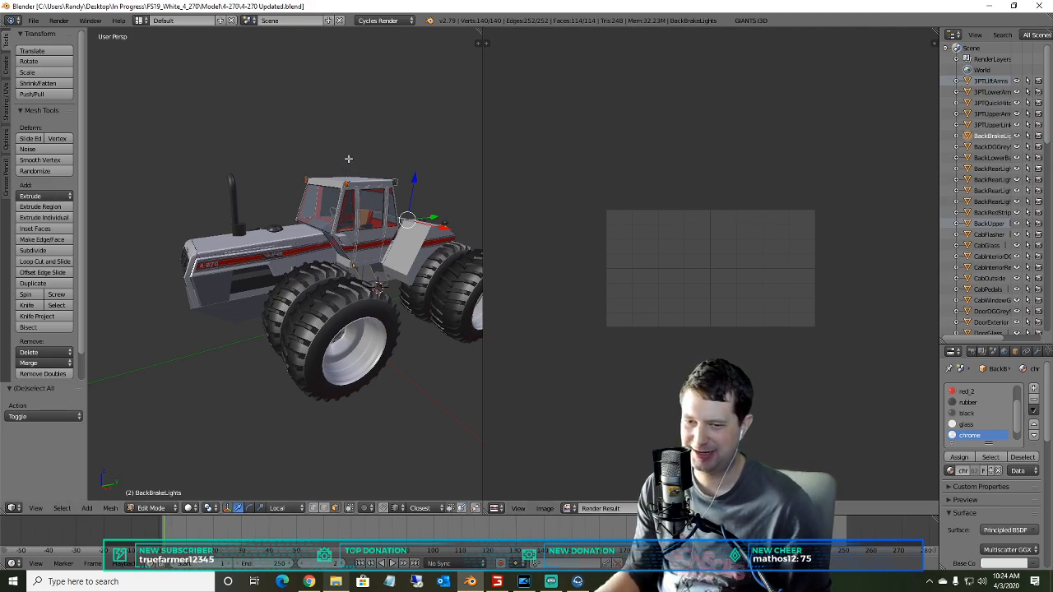
left_click(33, 20)
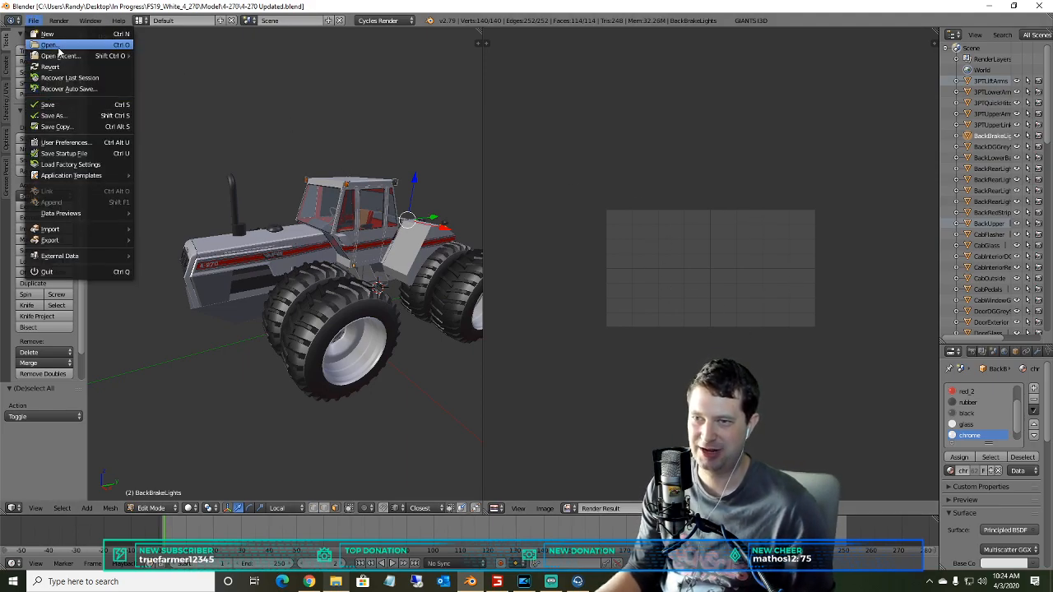
left_click(54, 116)
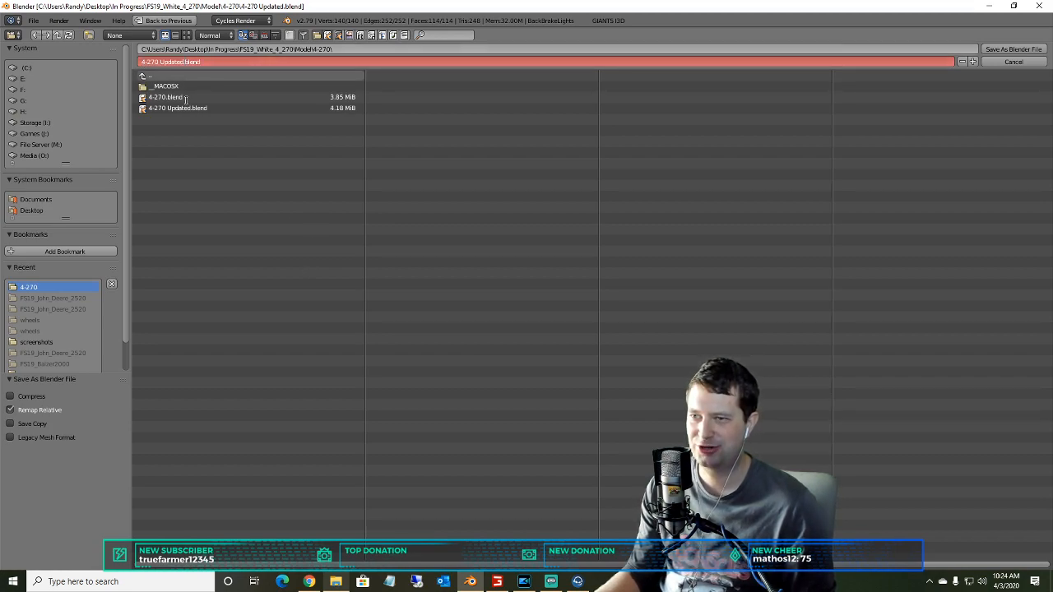
type("UV")
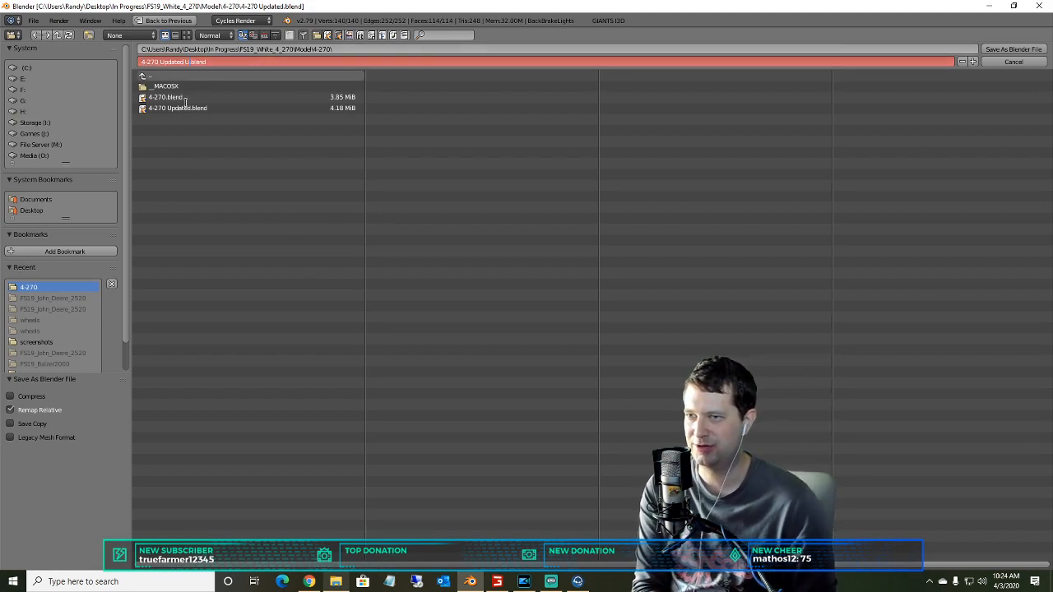
key("Return")
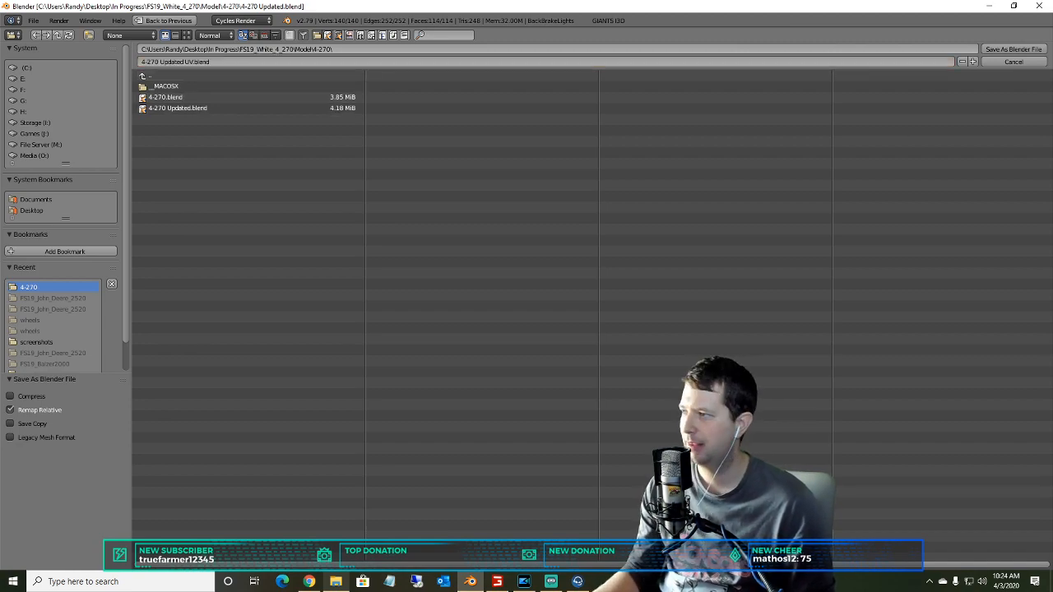
left_click(1003, 50)
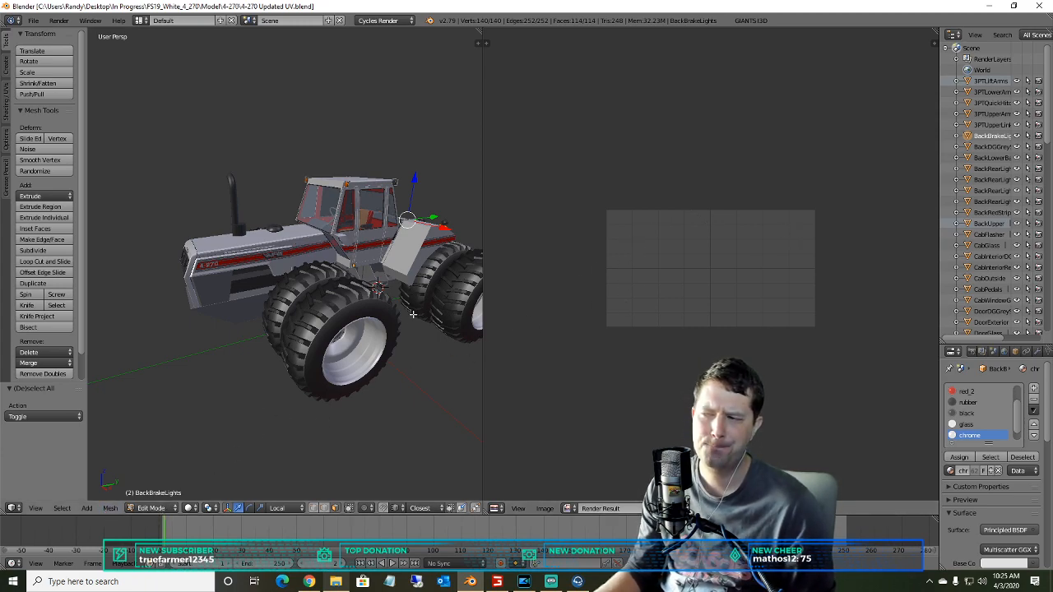
scroll(652, 277, "up", 4)
scroll(804, 285, "down", 3)
scroll(799, 284, "up", 2)
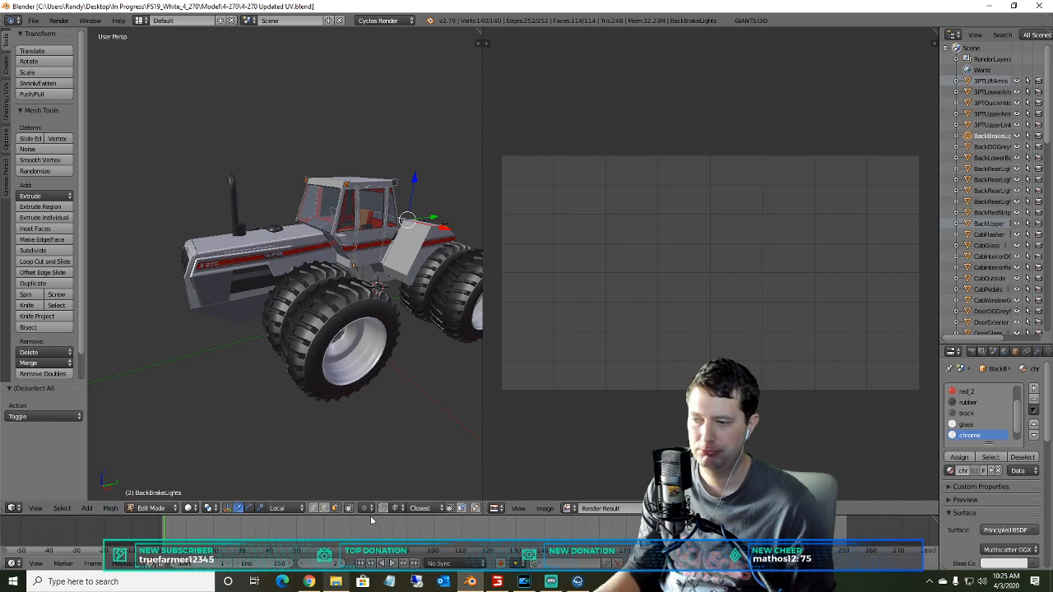
left_click(88, 510)
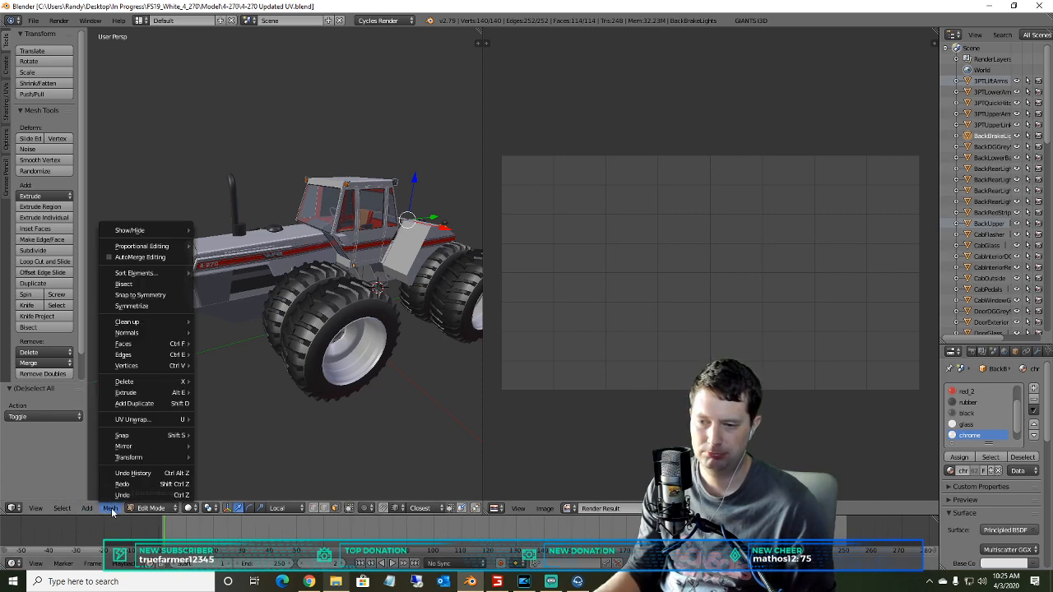
scroll(310, 294, "down", 3)
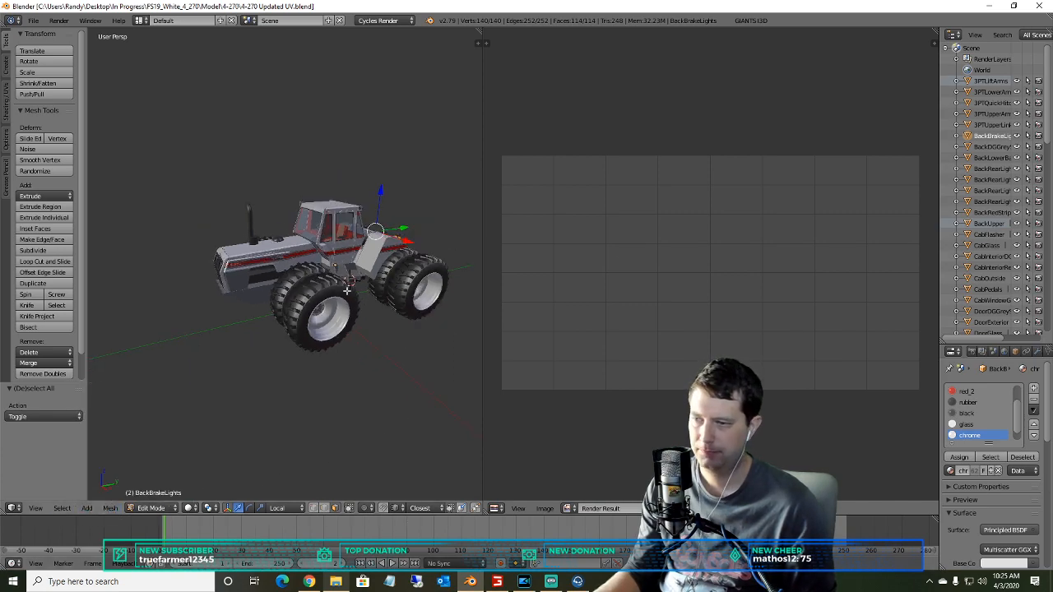
- Leave Edit Mode on the brake lights and select the CabGlass object
left_click(991, 148)
left_click(990, 136)
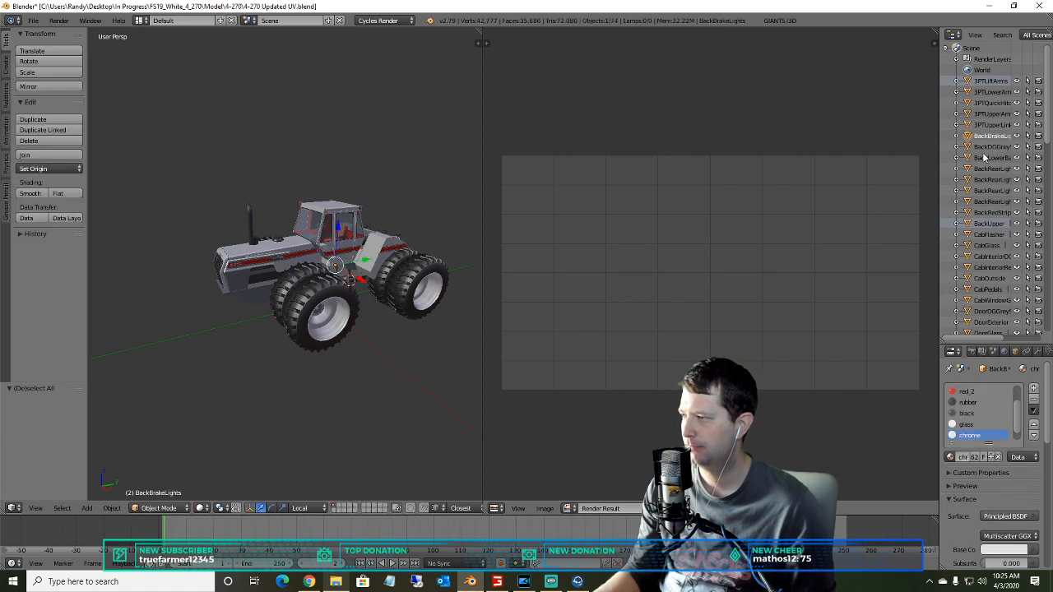
scroll(984, 201, "down", 3)
left_click(986, 181)
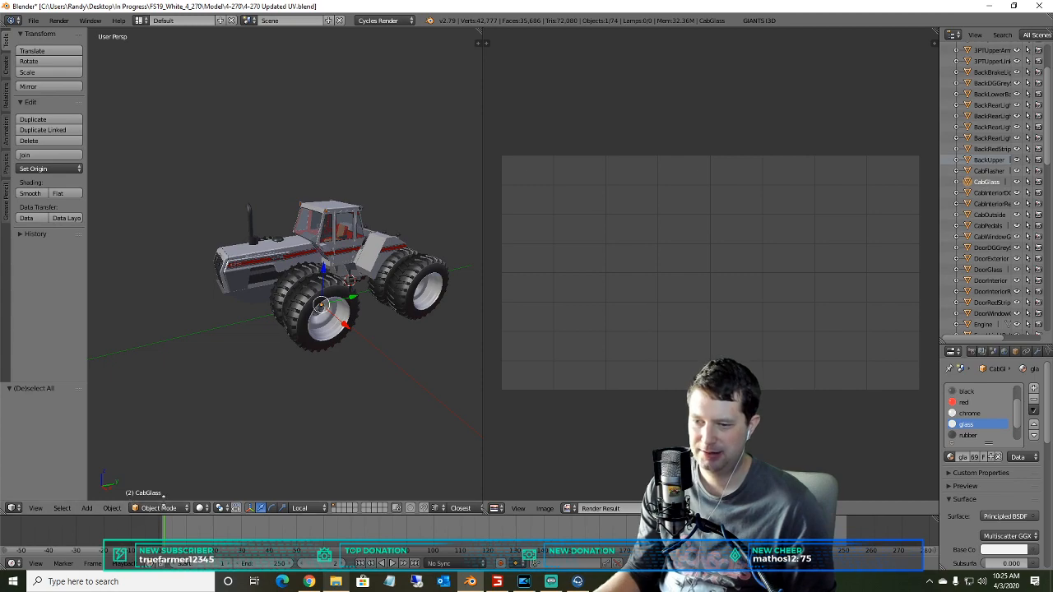
- Put the CabGlass object into Edit Mode and unwrap its geometry with Smart UV Project, using a 0.03 island margin
left_click(161, 507)
left_click(160, 488)
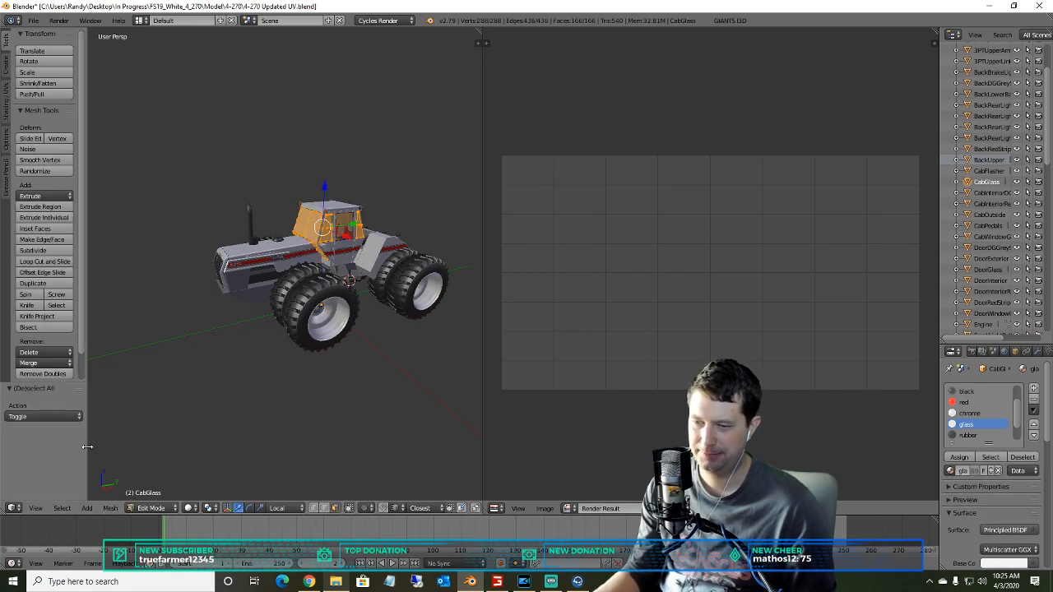
key("u")
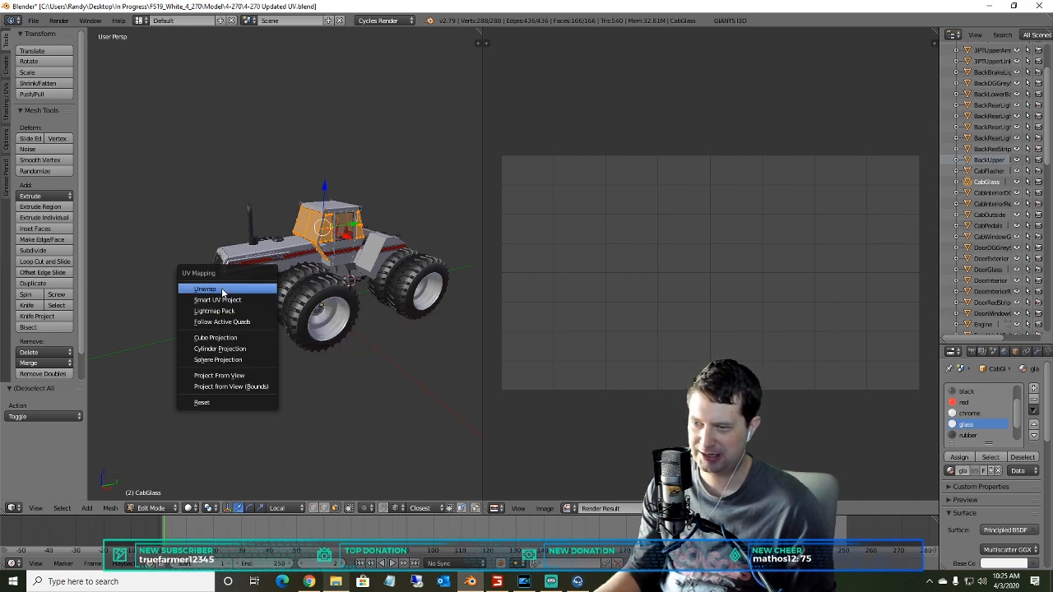
left_click(222, 301)
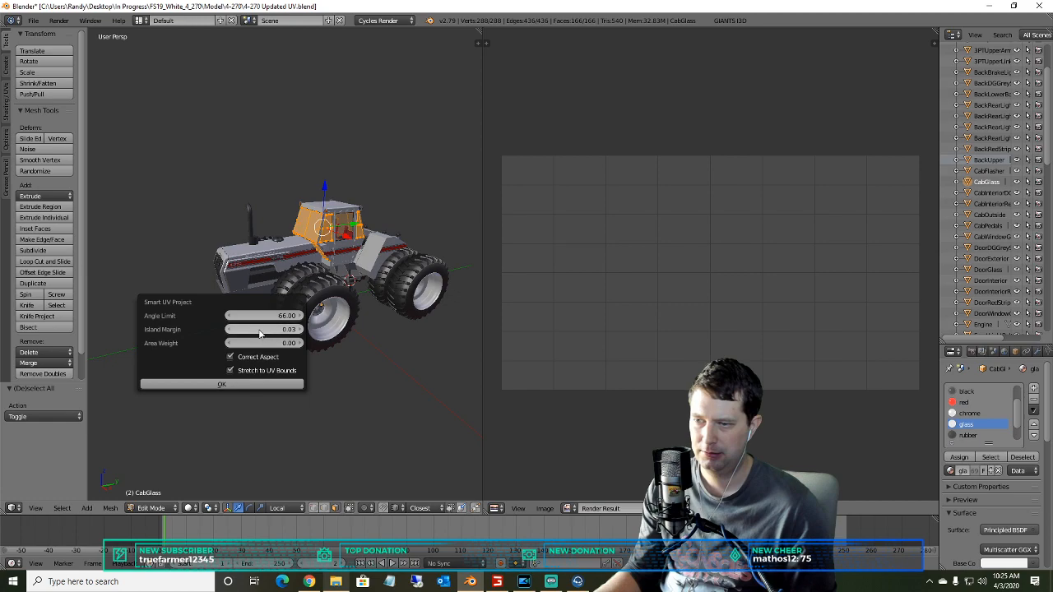
left_click(229, 387)
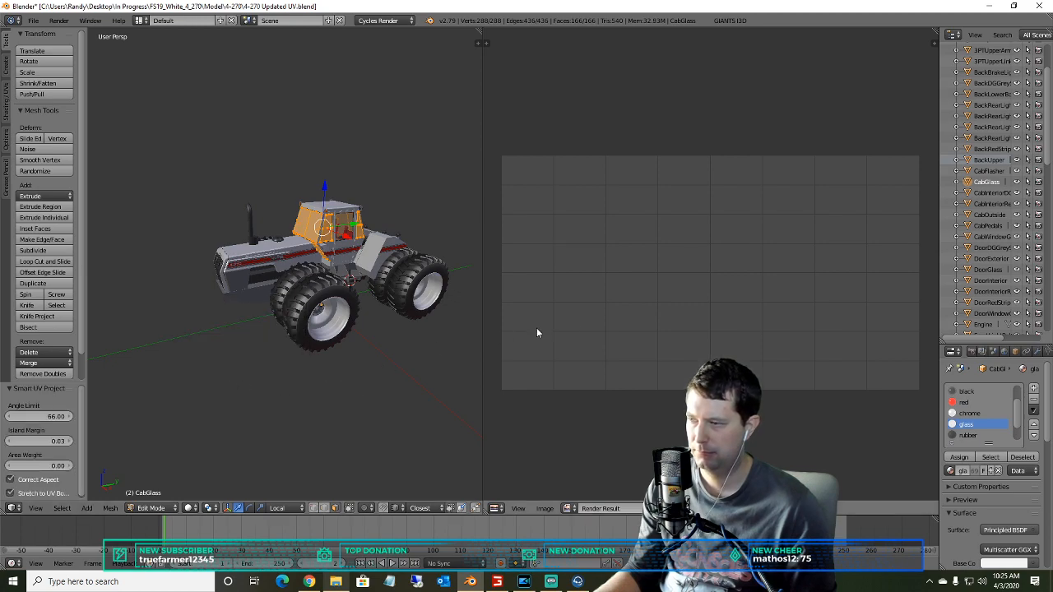
scroll(594, 316, "down", 5)
scroll(744, 297, "up", 3)
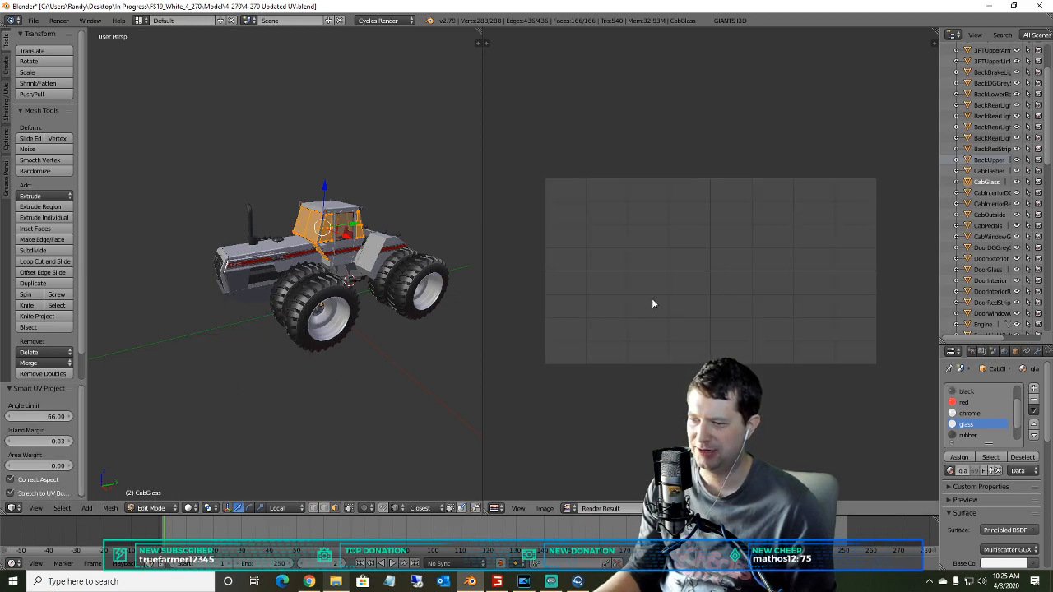
scroll(741, 269, "up", 3)
scroll(741, 268, "down", 3)
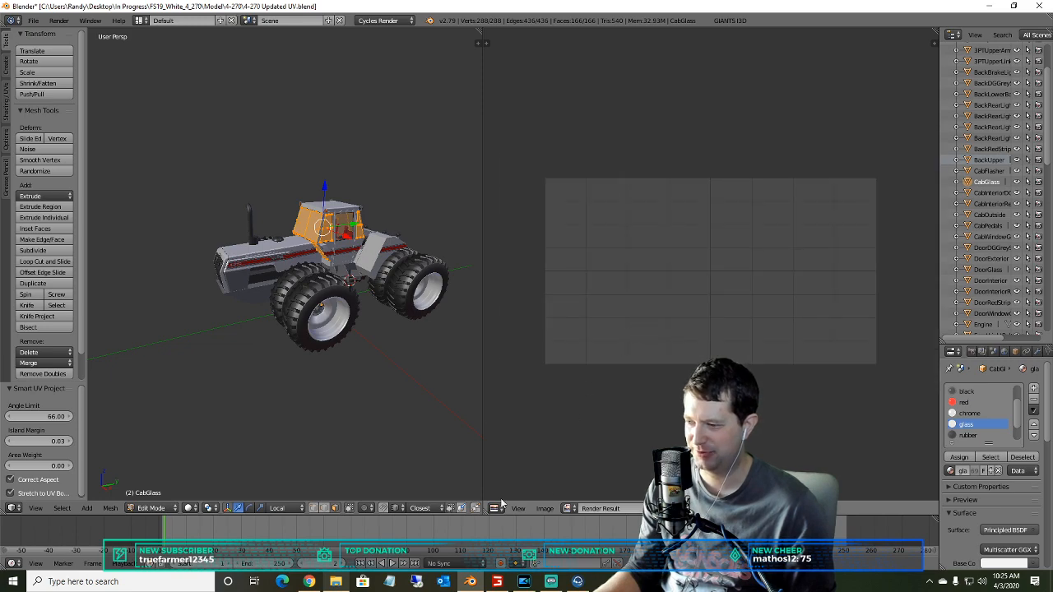
- Run Smart UV Project on the cab glass geometry once more with the same settings
key("u")
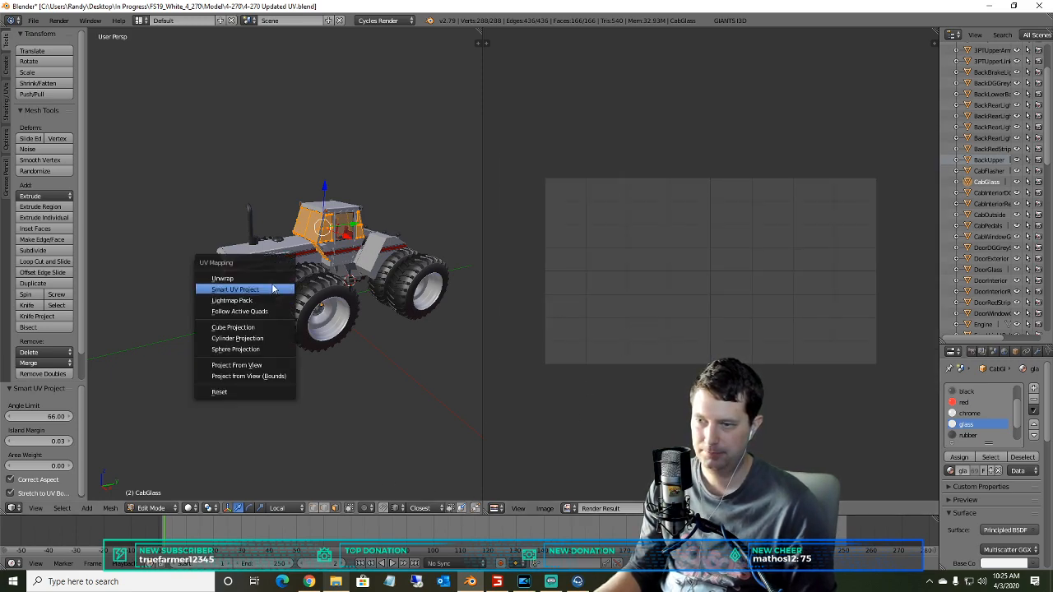
left_click(275, 287)
left_click(317, 367)
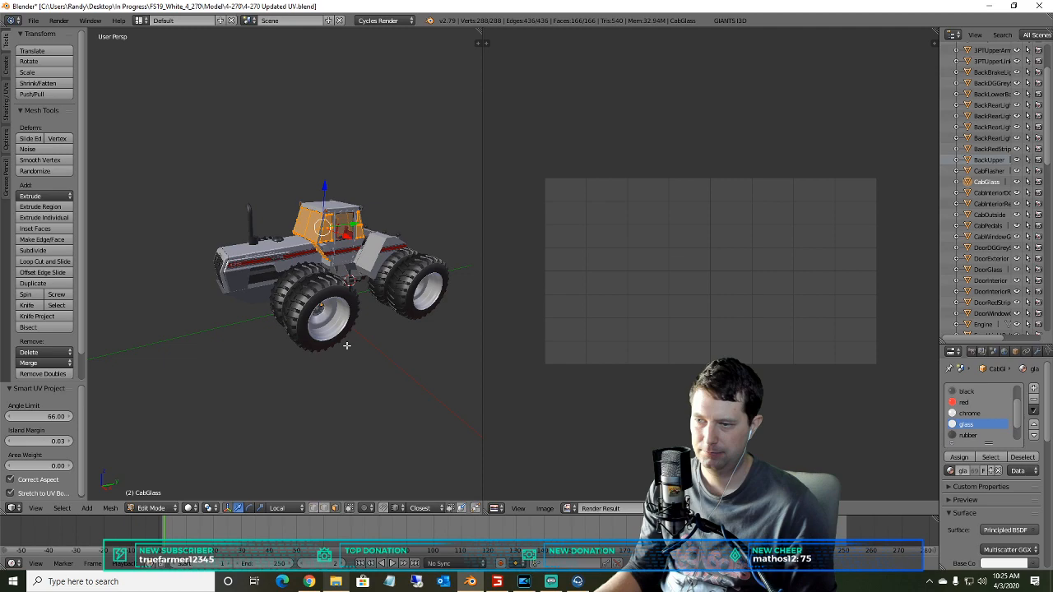
- Deselect all of the cab glass geometry and return the object to Object Mode
left_click(150, 508)
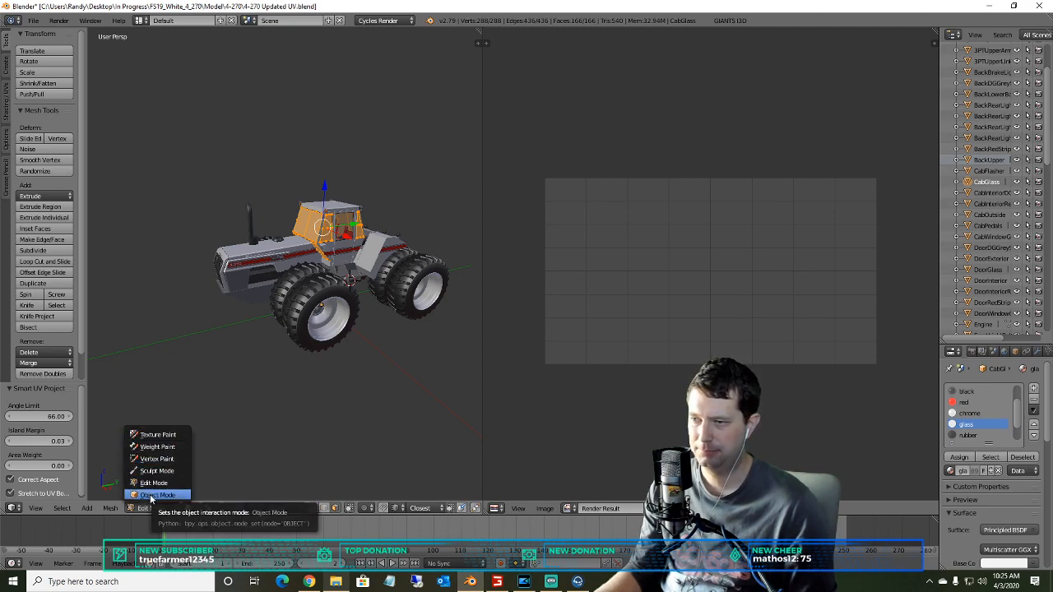
scroll(337, 248, "up", 3)
scroll(336, 248, "down", 1)
key("a")
scroll(336, 249, "down", 3)
scroll(336, 248, "up", 3)
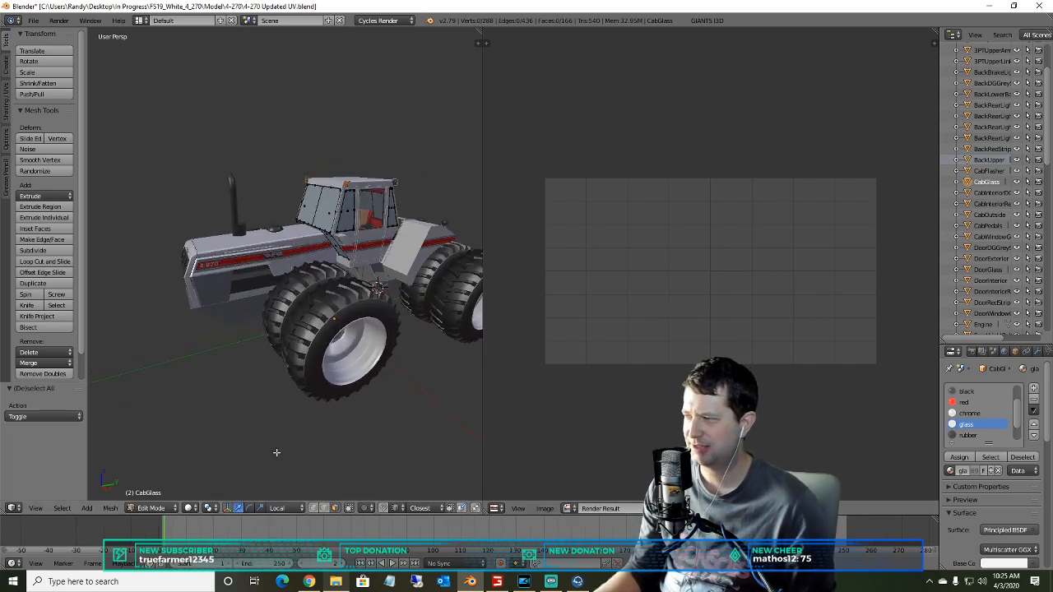
left_click(151, 507)
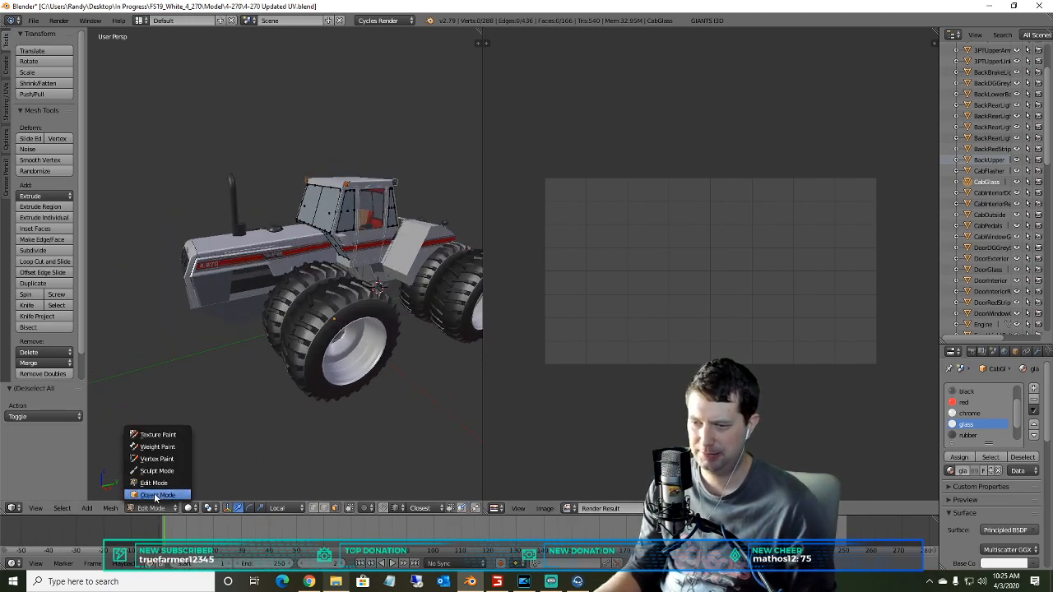
left_click(154, 495)
scroll(408, 148, "down", 1)
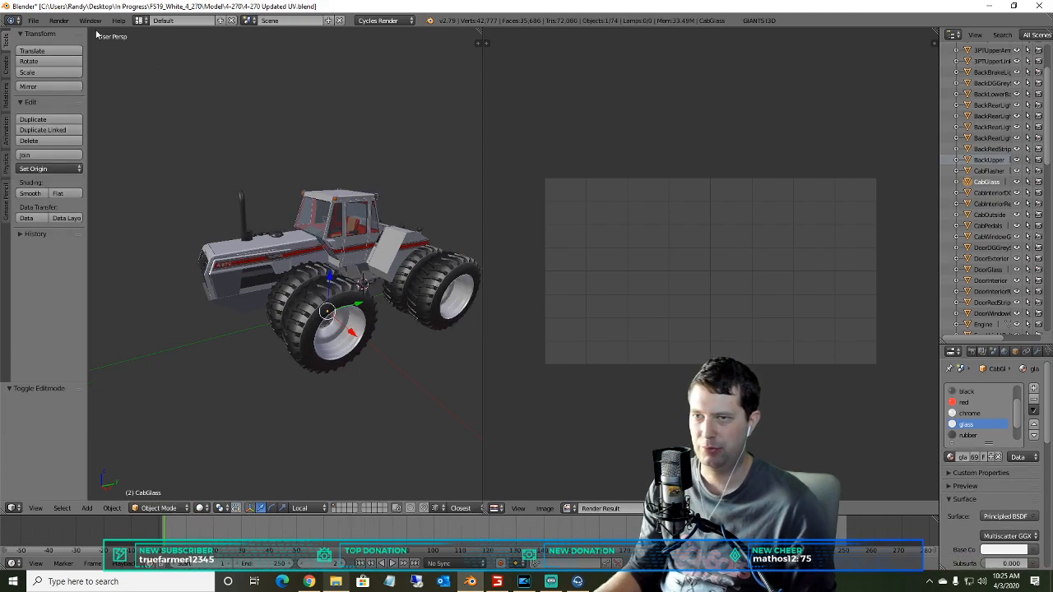
left_click(33, 20)
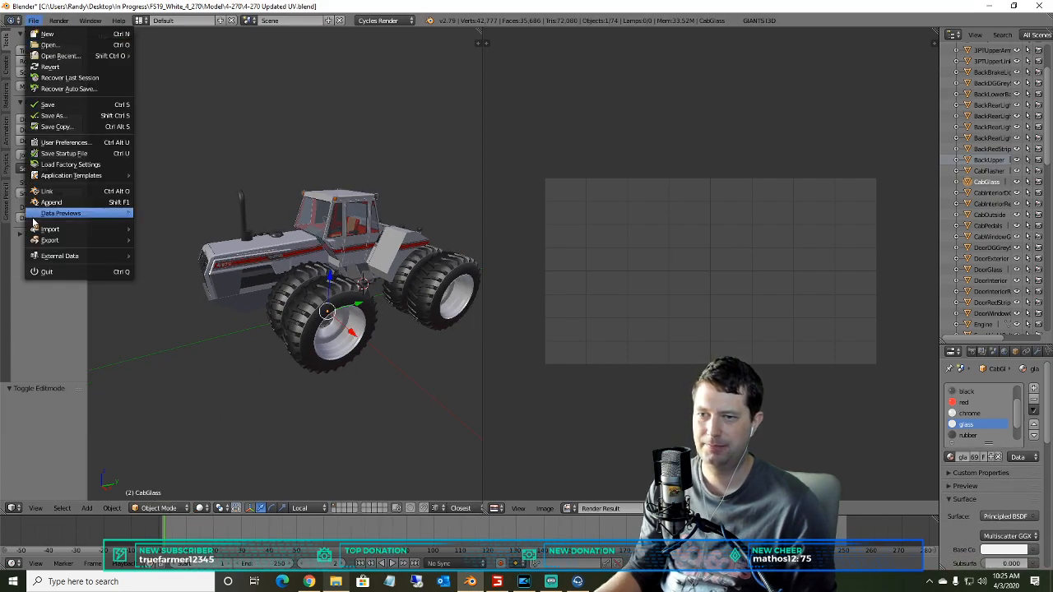
left_click(64, 117)
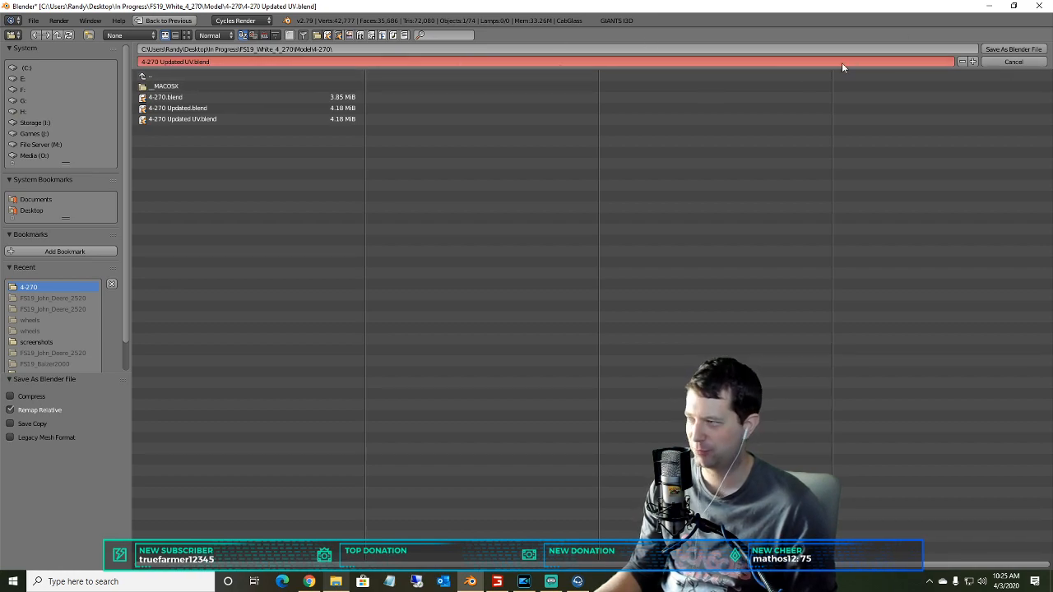
key("Escape")
- Export the whole tractor as a Wavefront file named 4-270 Updated UV.obj in the 4-270 model folder
left_click(33, 22)
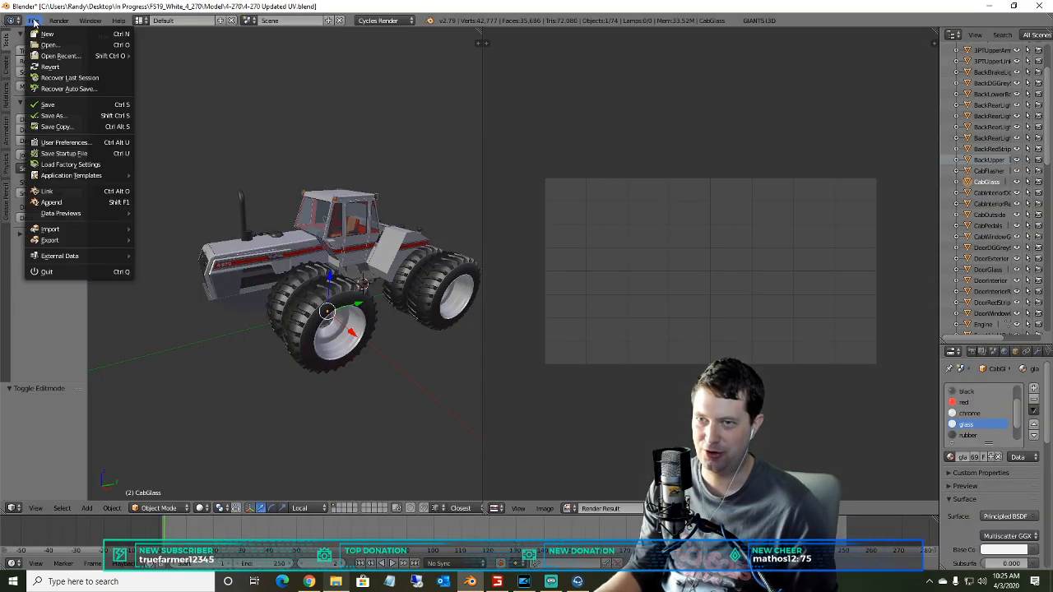
mouse_move(74, 239)
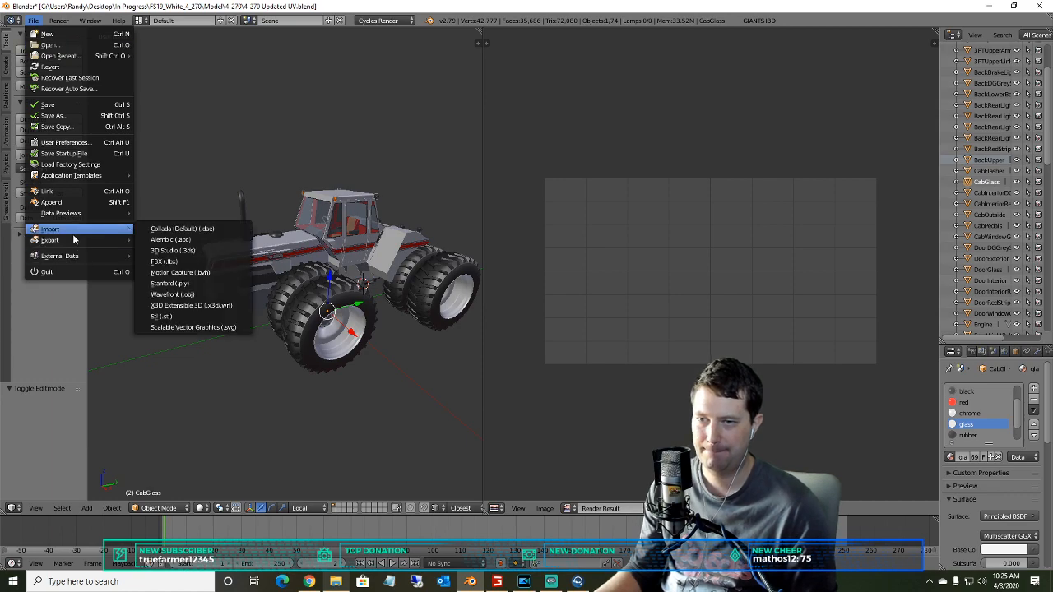
left_click(194, 309)
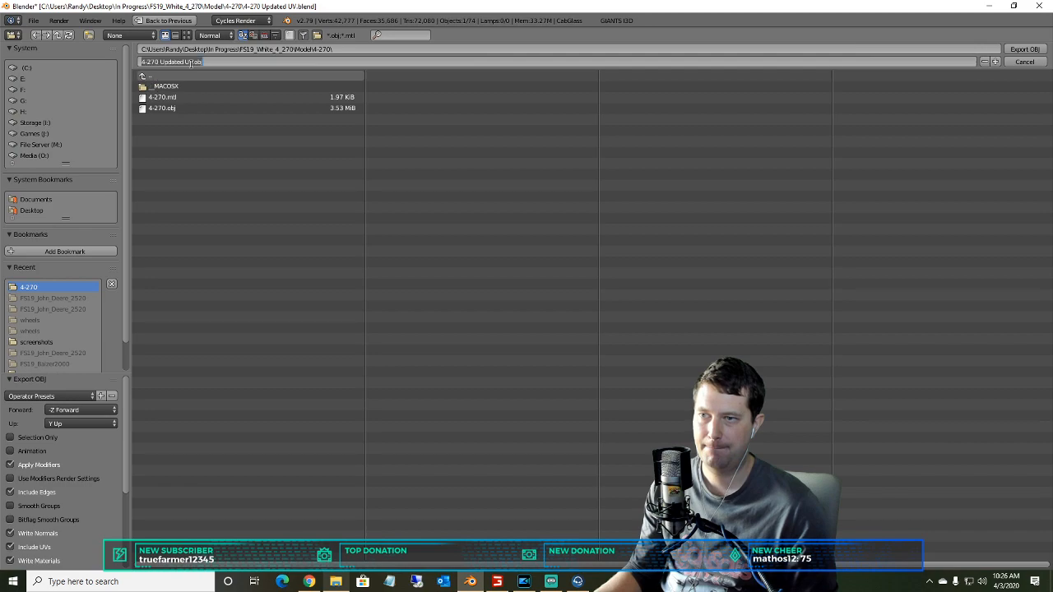
left_click(1032, 50)
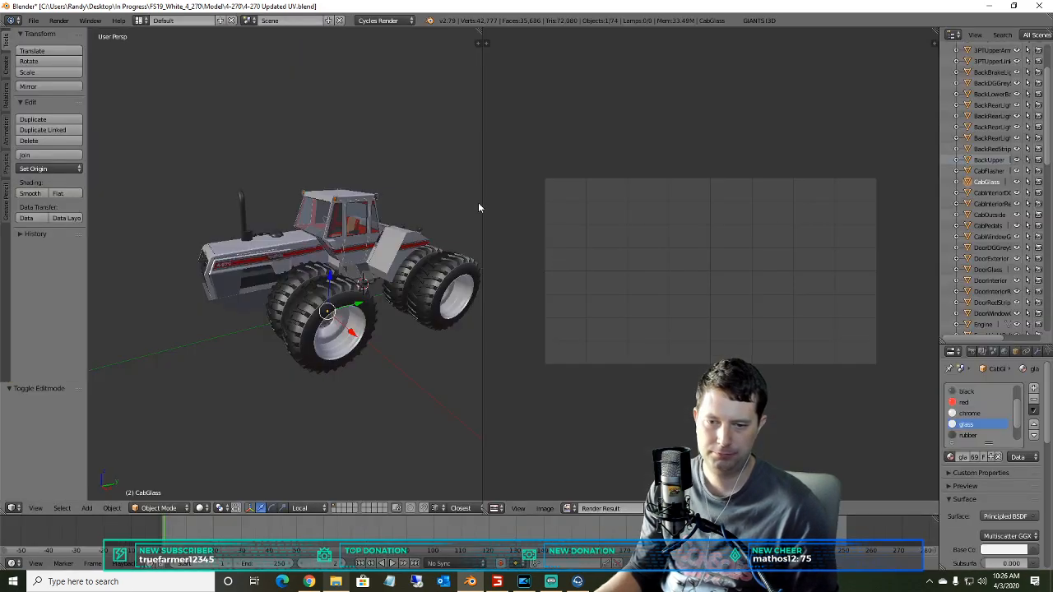
- Quit Blender without saving, select the exported 4-270 Updated UV object file in its folder, and start a fresh Blender session
left_click(1038, 5)
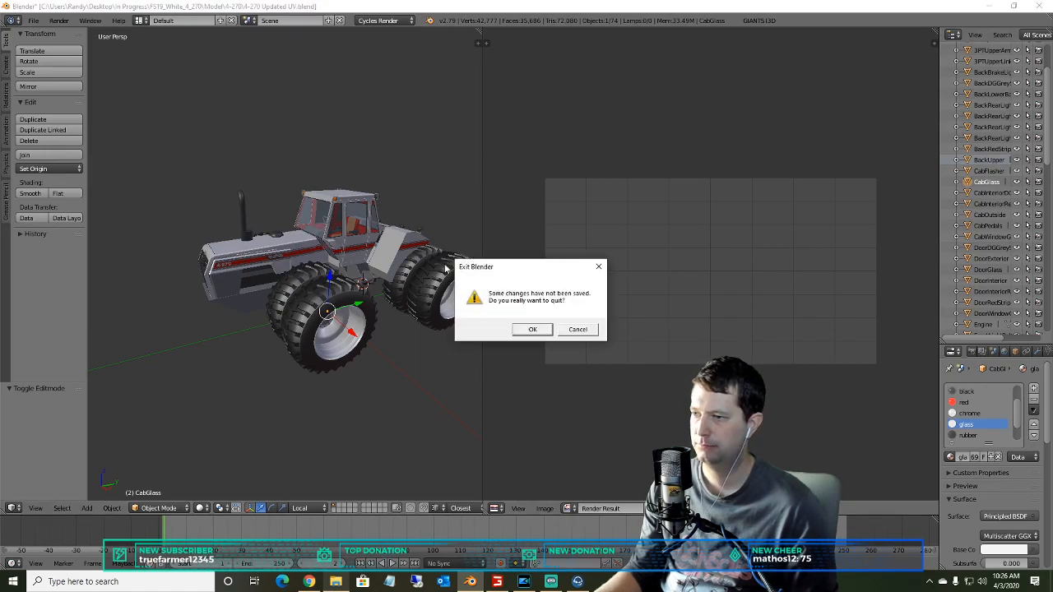
left_click(533, 329)
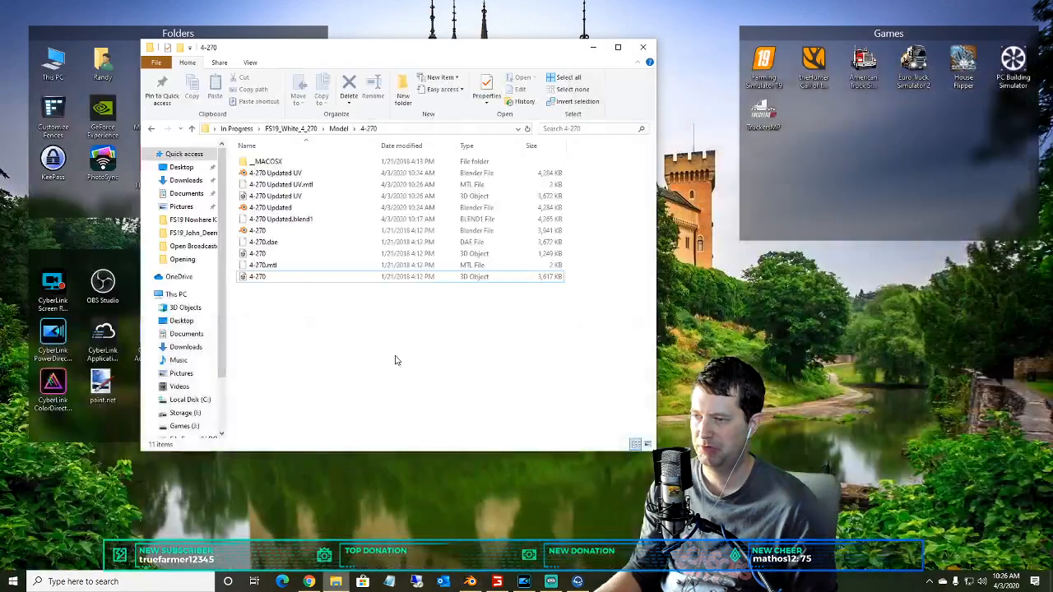
left_click(282, 197)
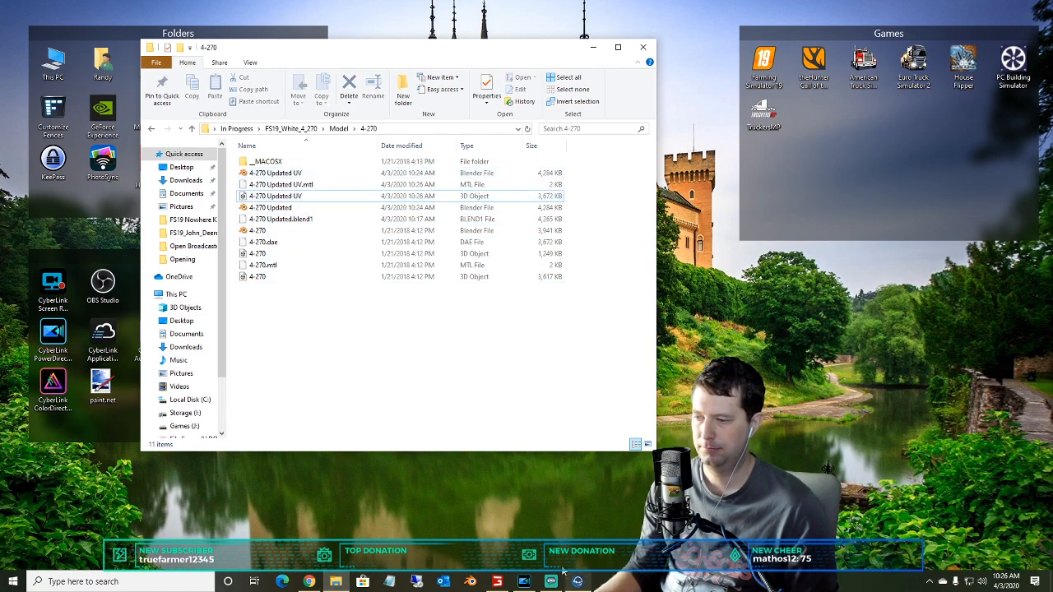
left_click(470, 581)
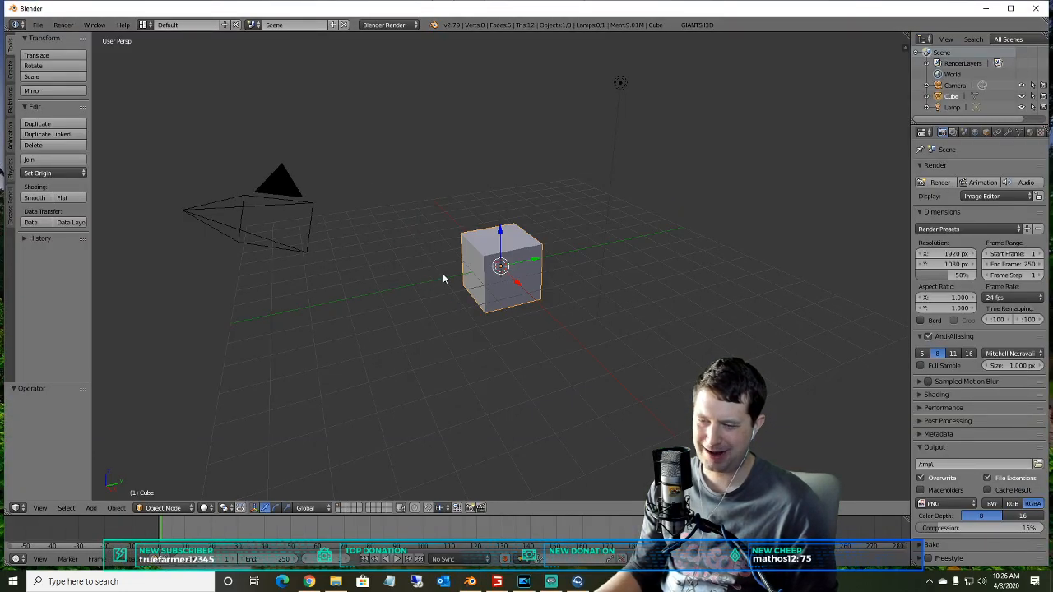
- Delete the default cube from the new scene and maximize the Blender window
key("x")
left_click(483, 271)
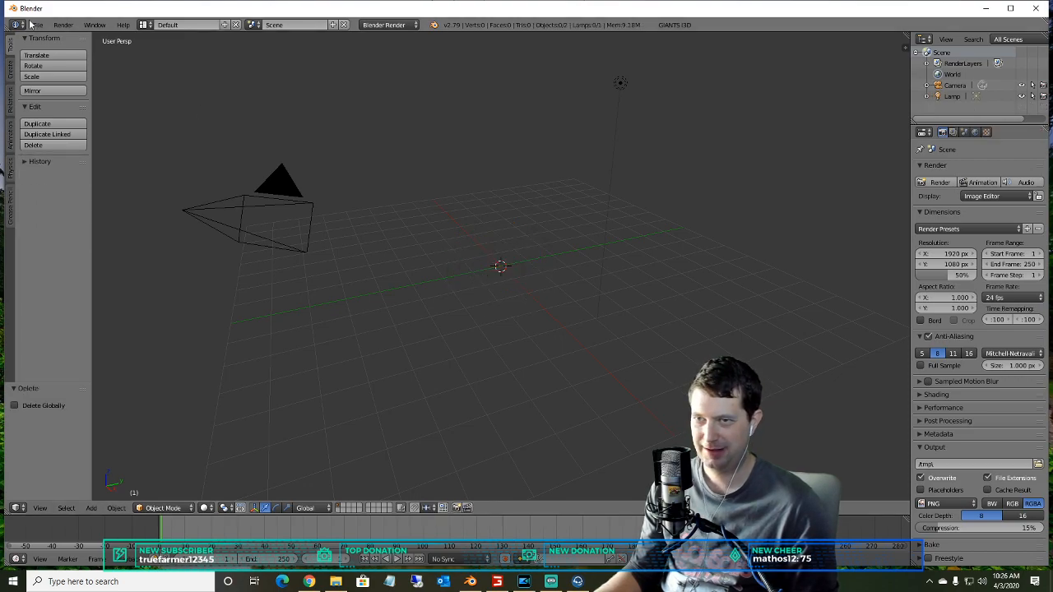
double_click(64, 8)
- Import the Wavefront file 4-270 Updated UV.obj from the 4-270 model folder into the empty scene
left_click(34, 20)
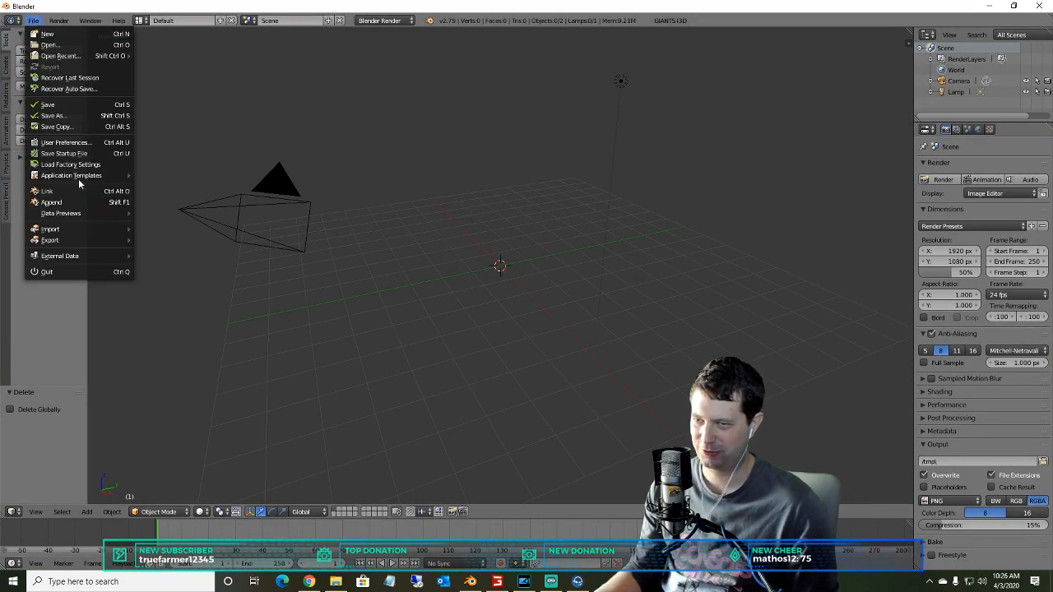
mouse_move(70, 242)
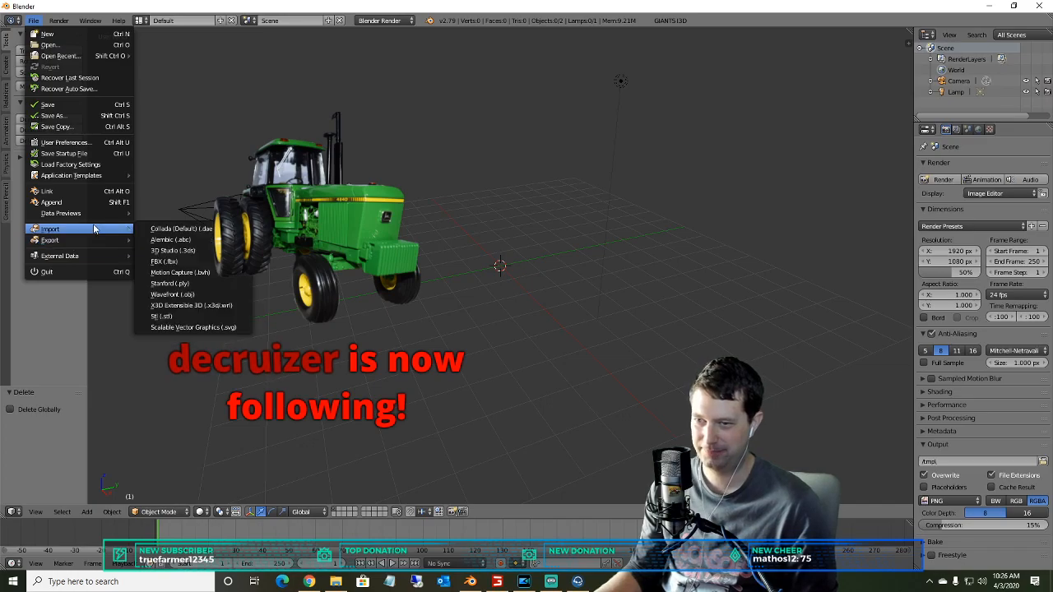
left_click(173, 294)
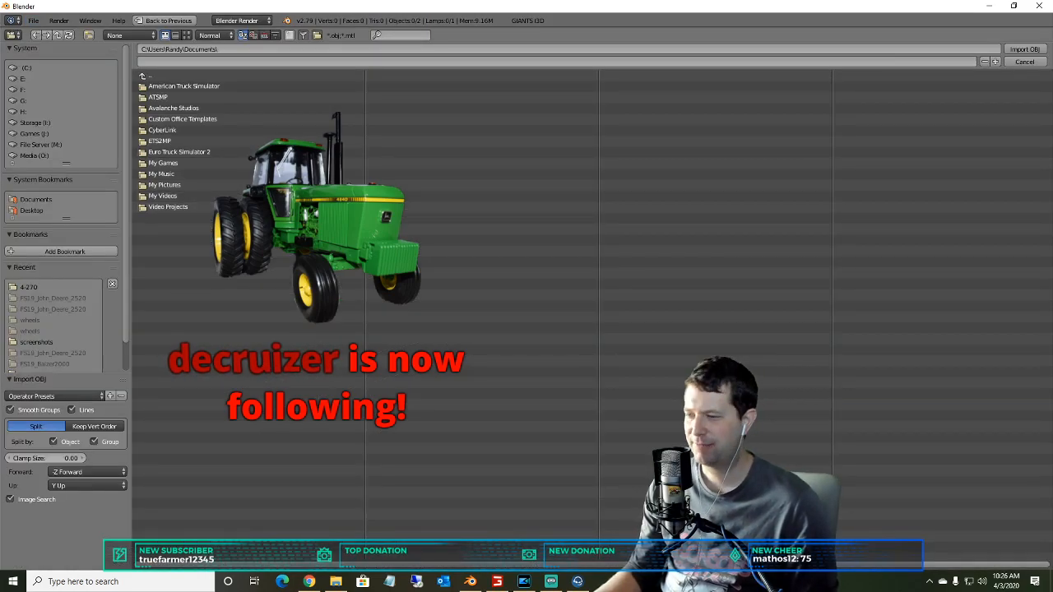
left_click(43, 287)
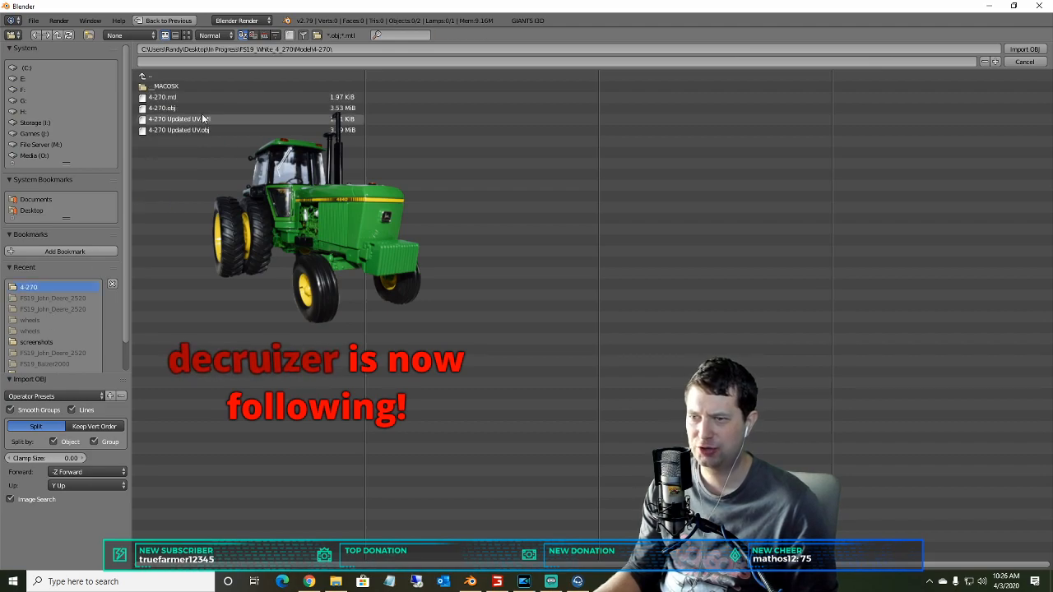
left_click(177, 130)
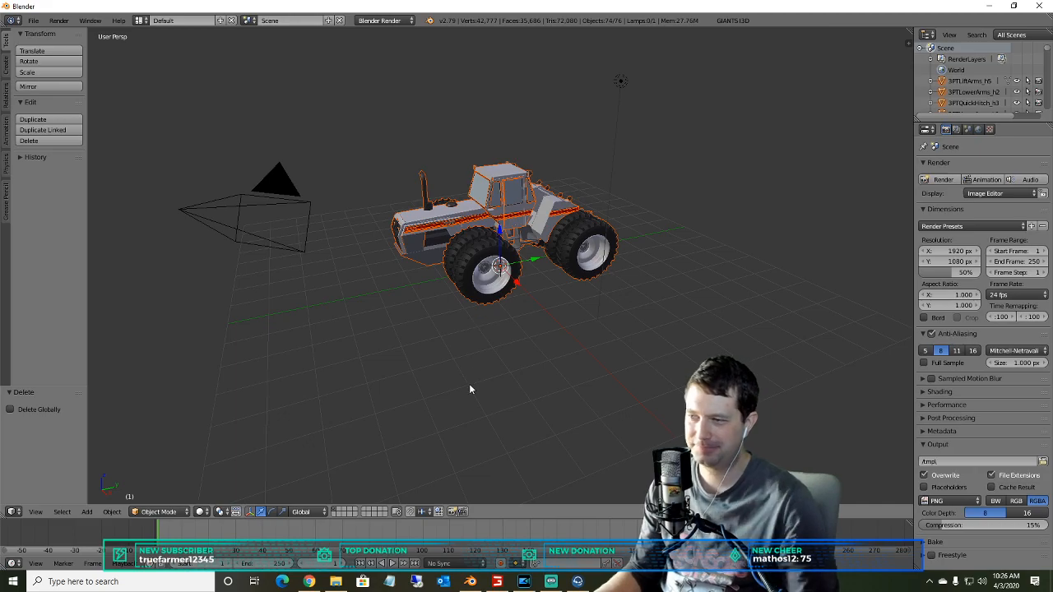
- Widen the outliner column and extend the outliner downward so that more of the imported tractor parts are listed
scroll(470, 245, "up", 4)
middle_click_drag(461, 249, 500, 334, "shift")
scroll(498, 333, "up", 4)
scroll(490, 331, "down", 7)
scroll(488, 287, "up", 5)
scroll(482, 288, "down", 4)
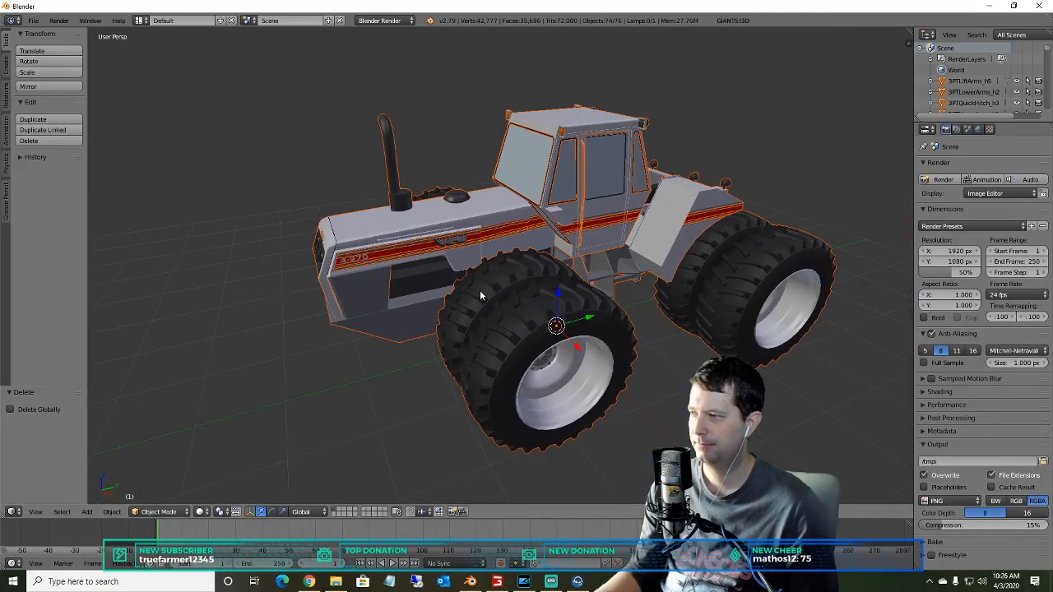
left_click_drag(912, 125, 850, 125)
left_click_drag(930, 121, 920, 379)
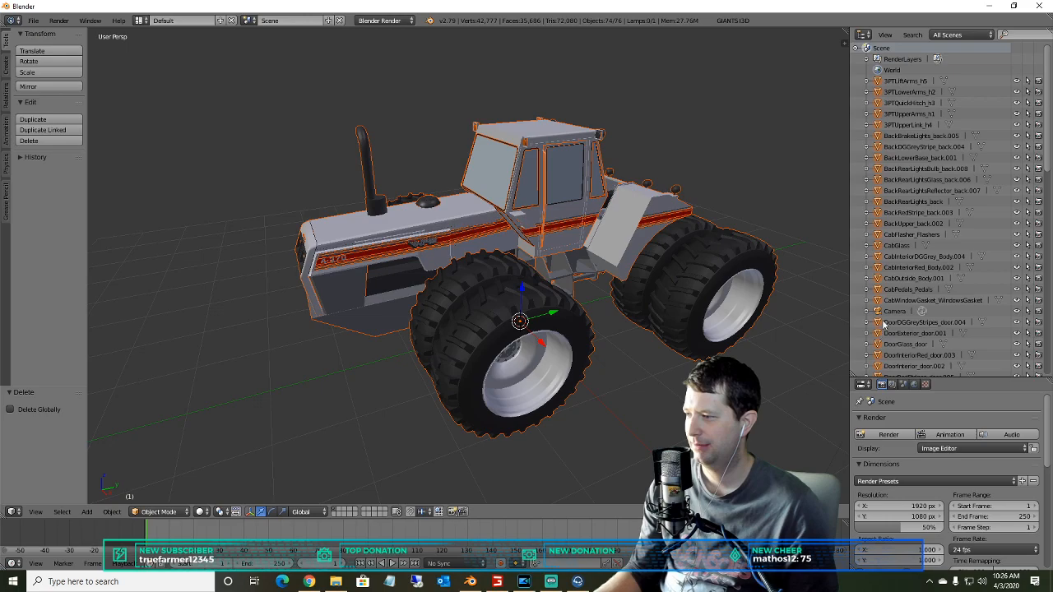
- Select BackRearLightsBulb_back.008 and inspect its mesh data in the outliner
left_click(914, 168)
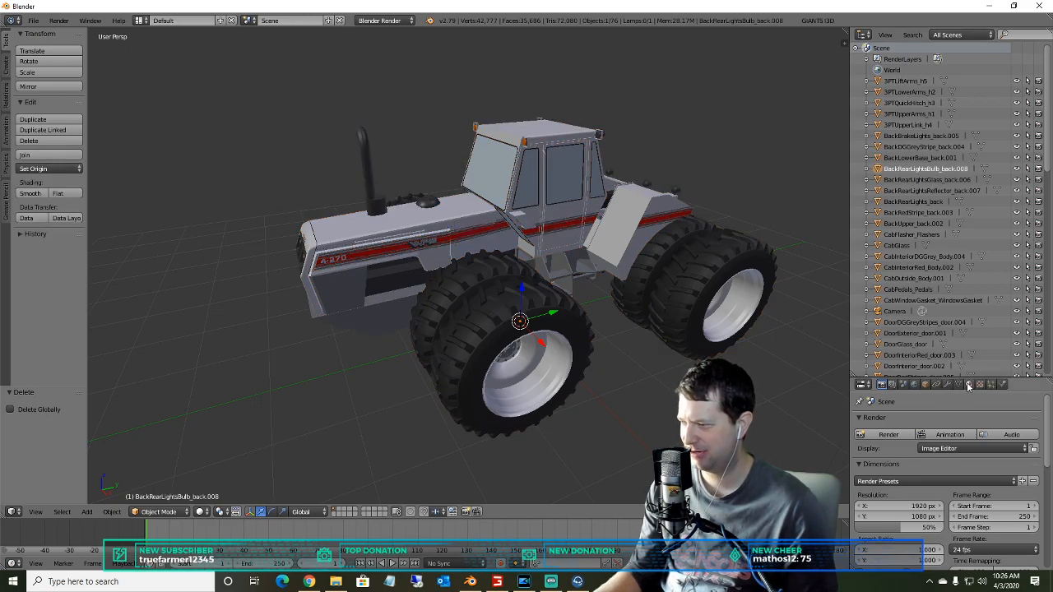
left_click(867, 169)
left_click(877, 181)
left_click(867, 169)
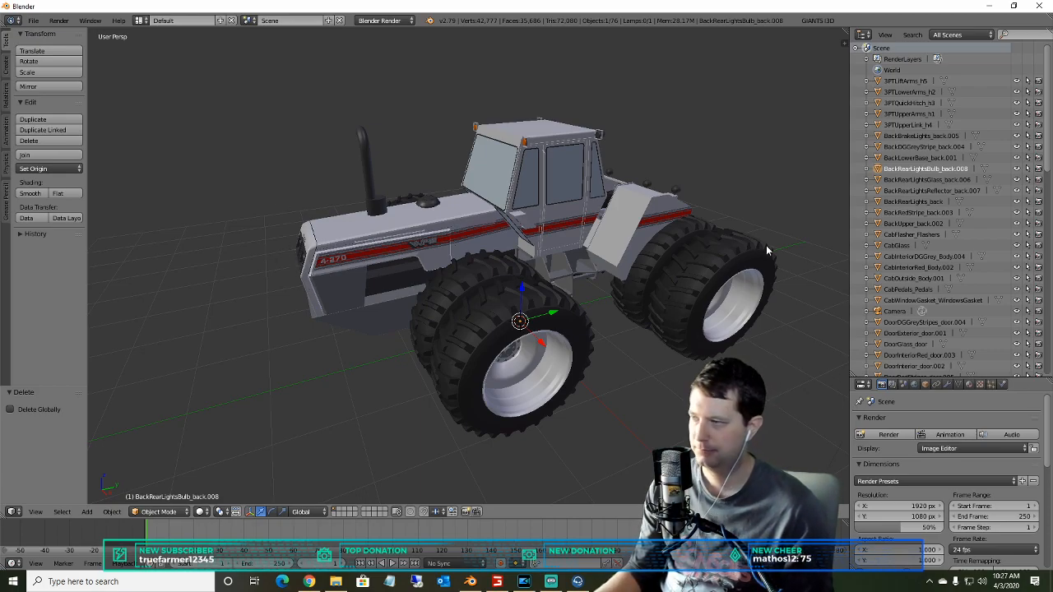
- Select BackLowerBase_back.001 and expand its hierarchy to examine the materials assigned to its mesh
left_click(867, 157)
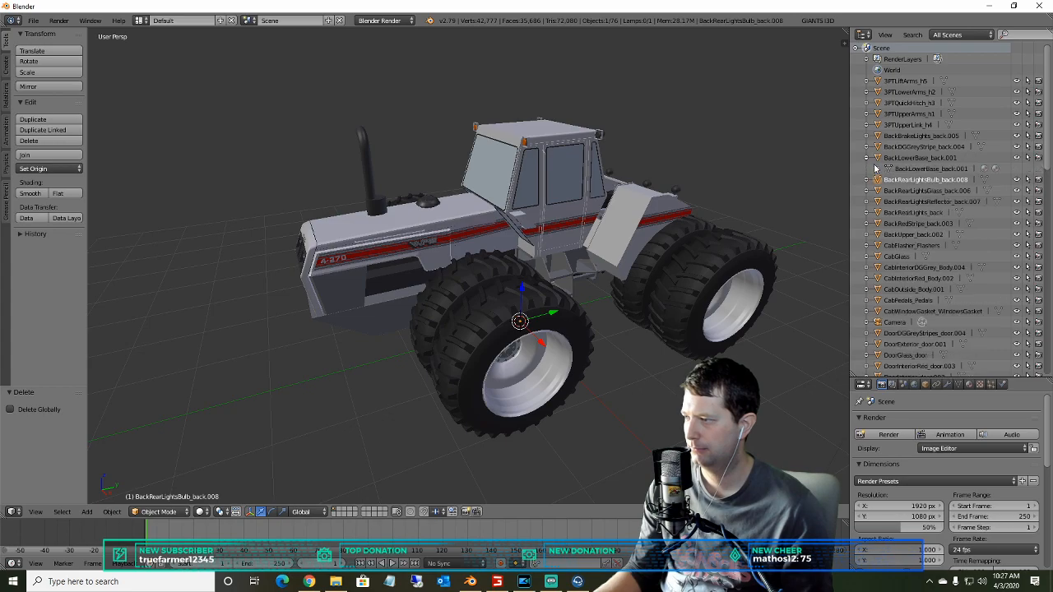
left_click(915, 158)
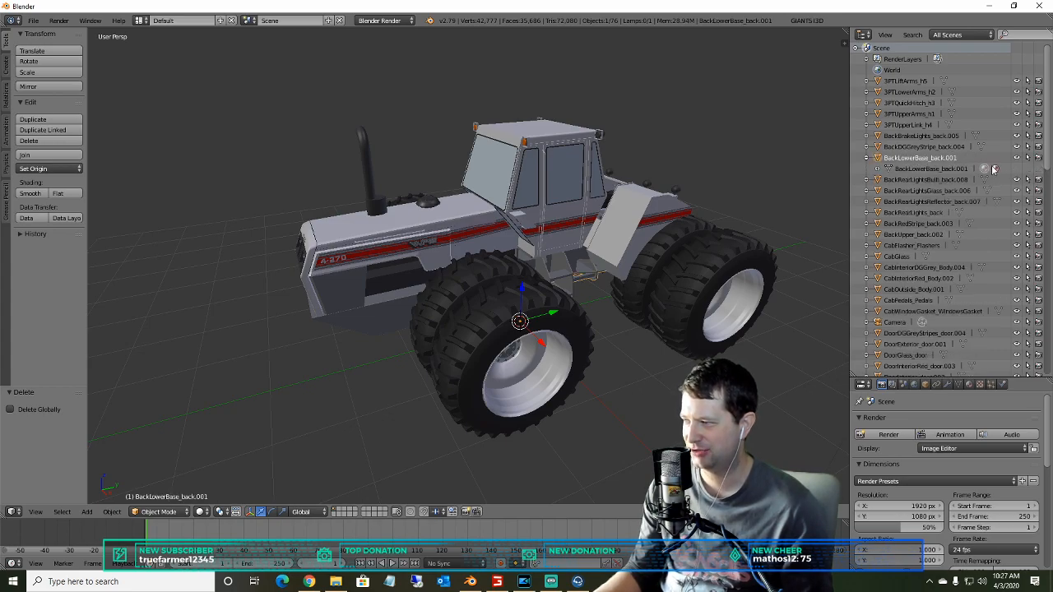
left_click(887, 168)
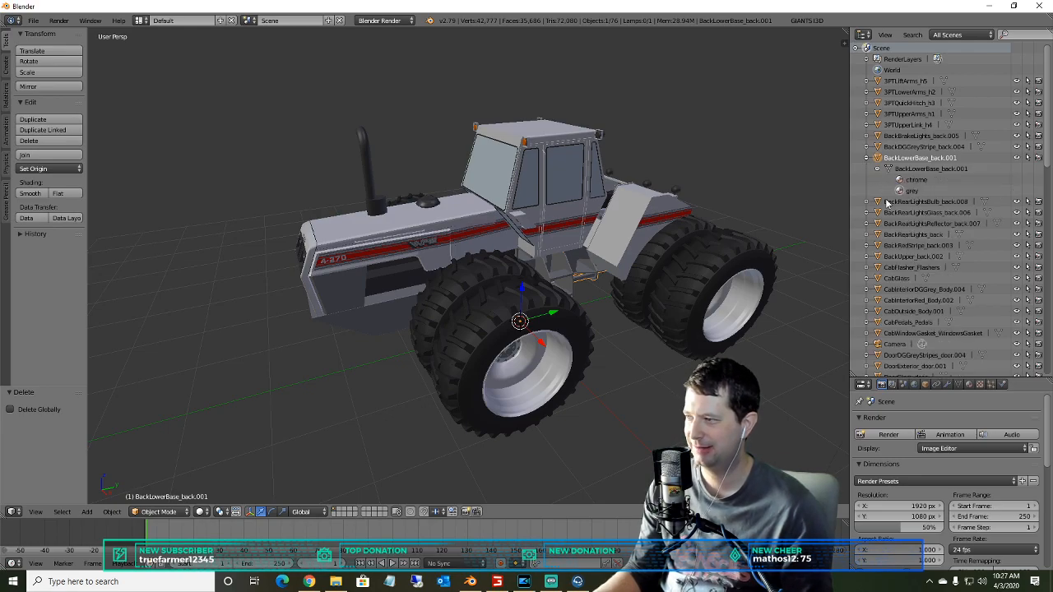
- Examine BackLowerBase_back.001 around the rear axle, hitch and lift cylinders, and collapse its hierarchy in the outliner
key("KP_Decimal")
middle_click_drag(532, 138, 400, 202)
scroll(395, 199, "up", 2)
scroll(393, 194, "down", 1)
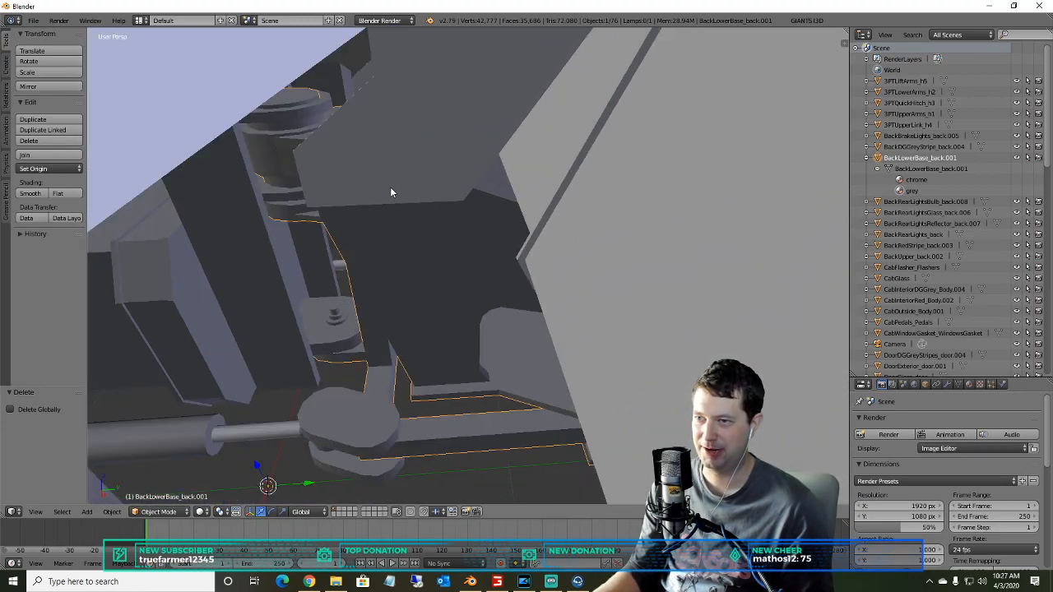
scroll(543, 173, "down", 1)
middle_click_drag(557, 171, 422, 141)
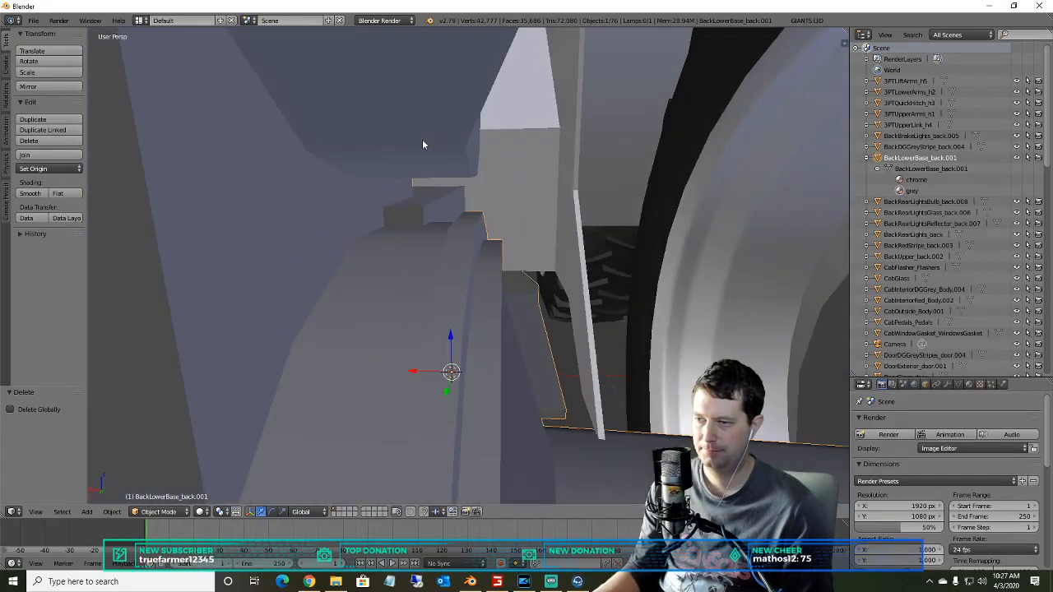
scroll(421, 141, "down", 6)
scroll(374, 195, "up", 2)
middle_click_drag(375, 195, 403, 198)
scroll(447, 261, "up", 4)
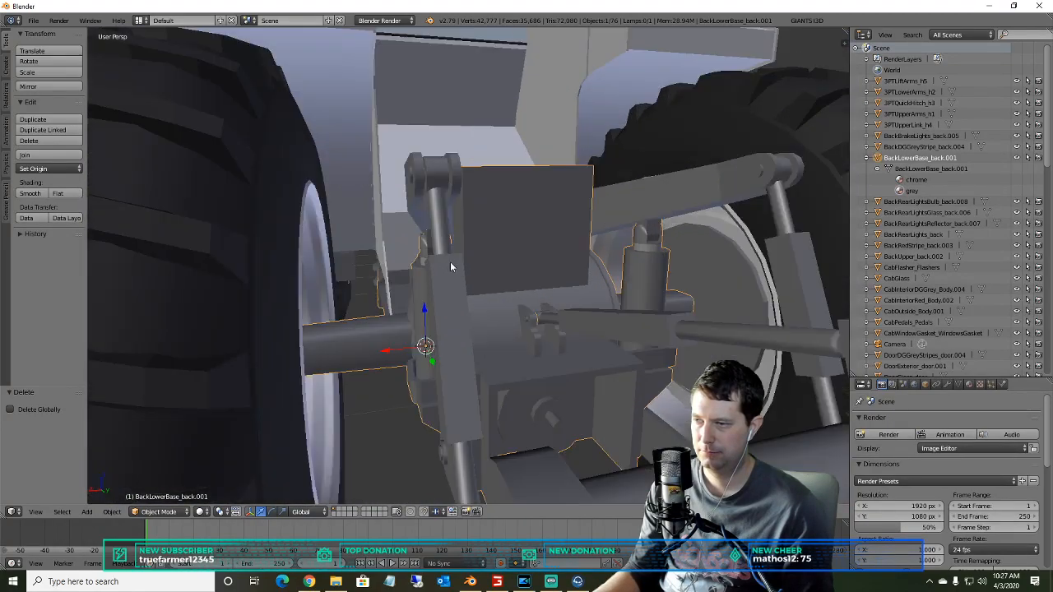
scroll(462, 281, "up", 3)
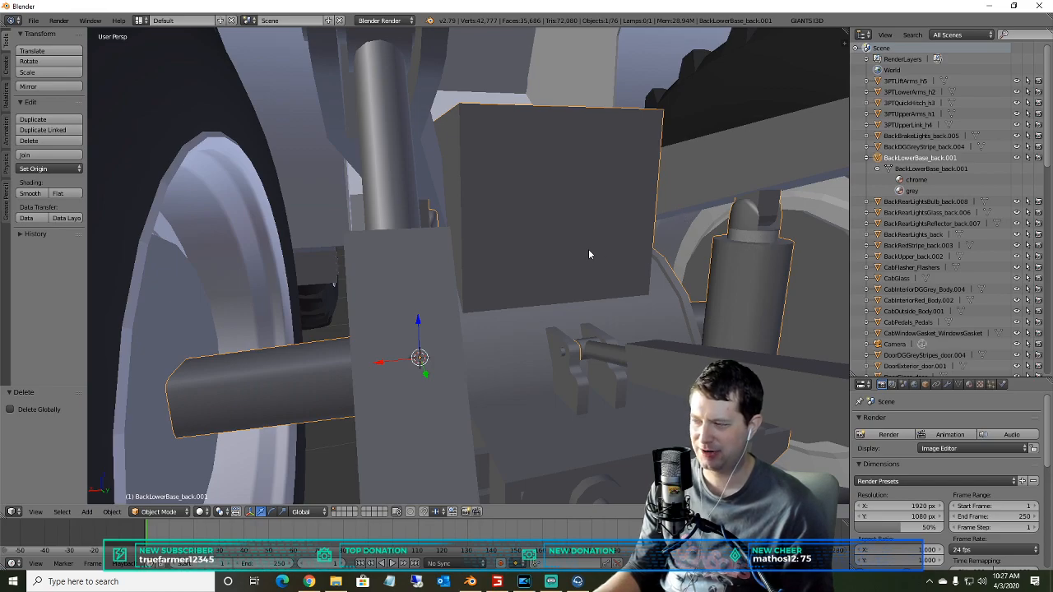
scroll(588, 251, "down", 5)
scroll(588, 255, "up", 3)
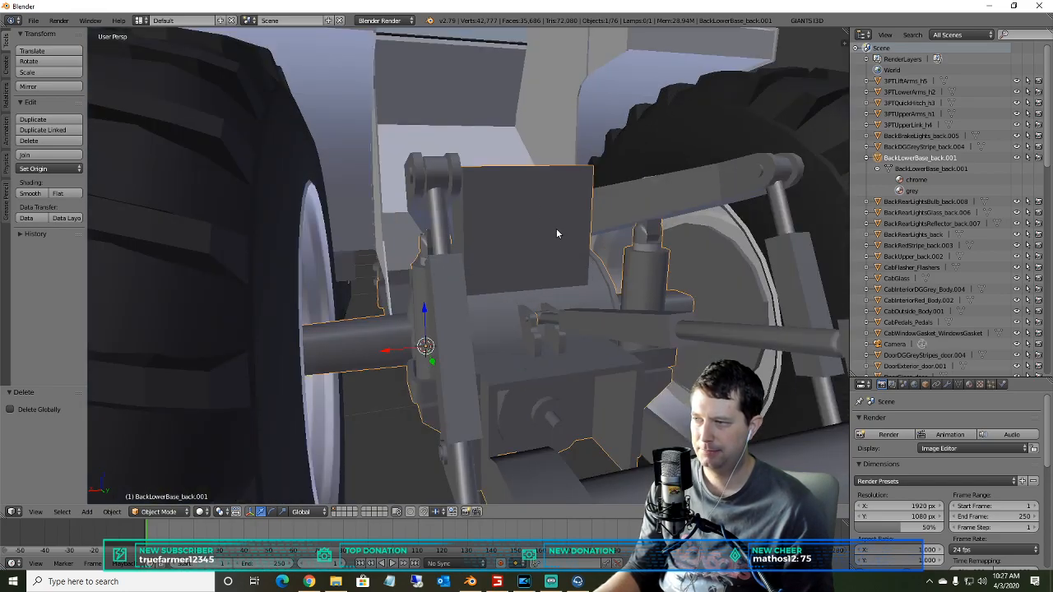
middle_click_drag(497, 228, 468, 238)
scroll(628, 263, "down", 5)
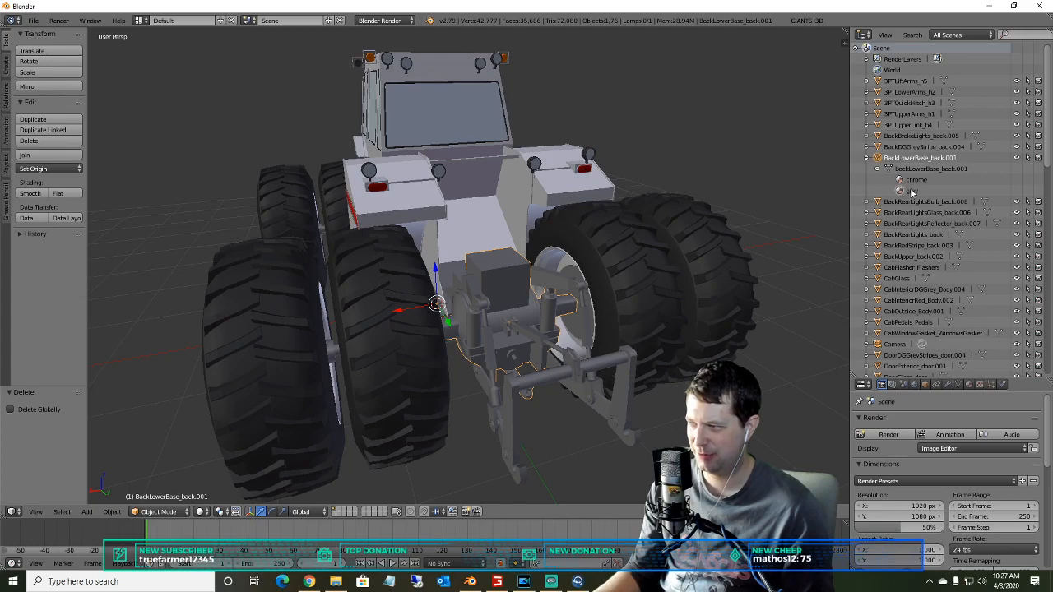
left_click(870, 158)
- Split the 3D viewport vertically into two side-by-side areas
middle_click_drag(485, 237, 546, 213)
scroll(546, 213, "down", 5)
middle_click_drag(458, 229, 348, 472)
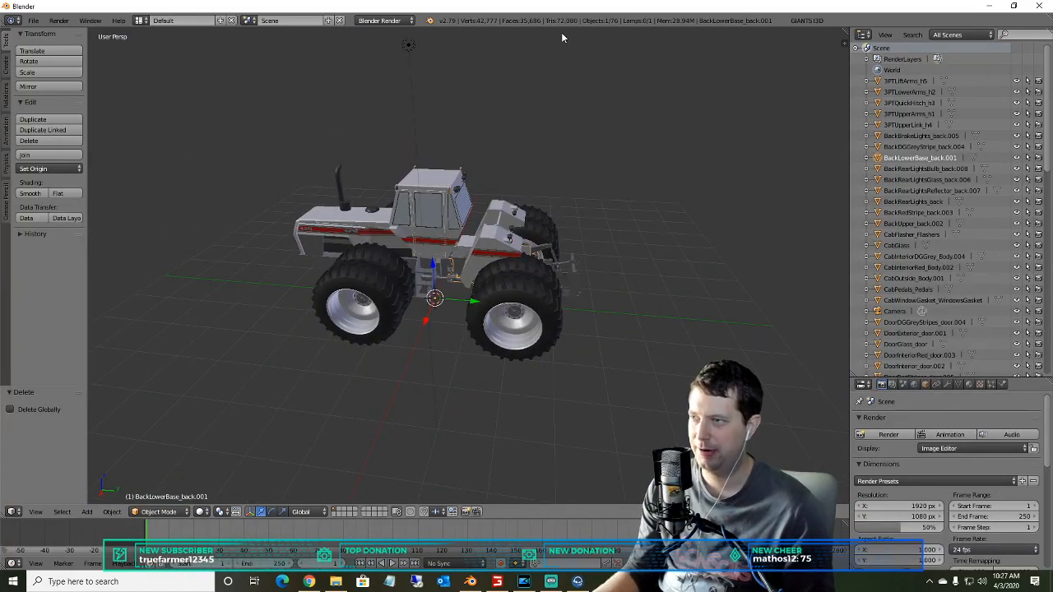
right_click(426, 29)
left_click(407, 41)
left_click(398, 115)
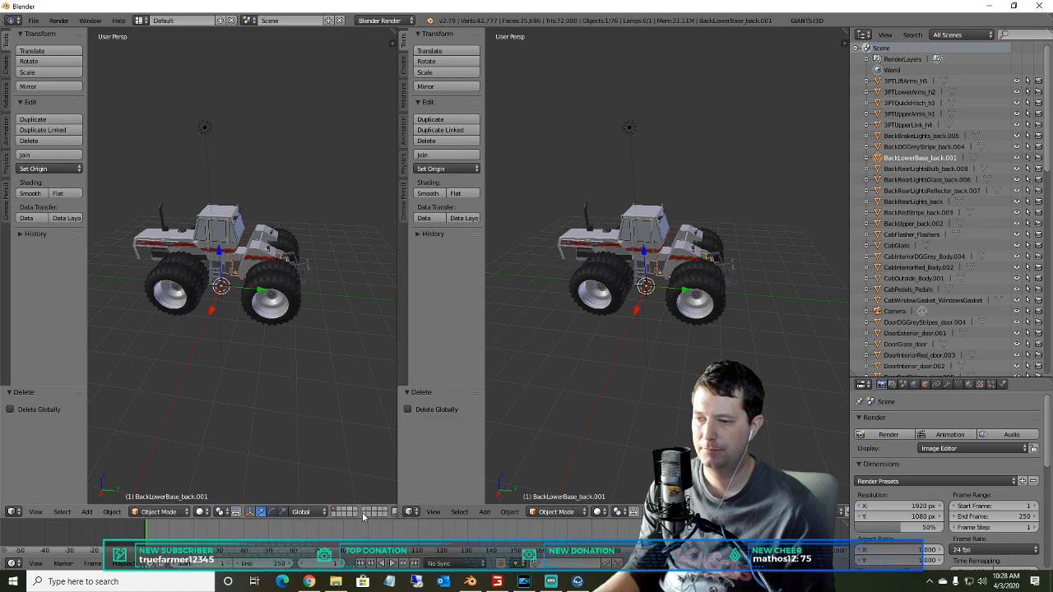
- Put BackLowerBase_back.001 into Edit Mode with its rear chassis mesh in view
left_click(540, 511)
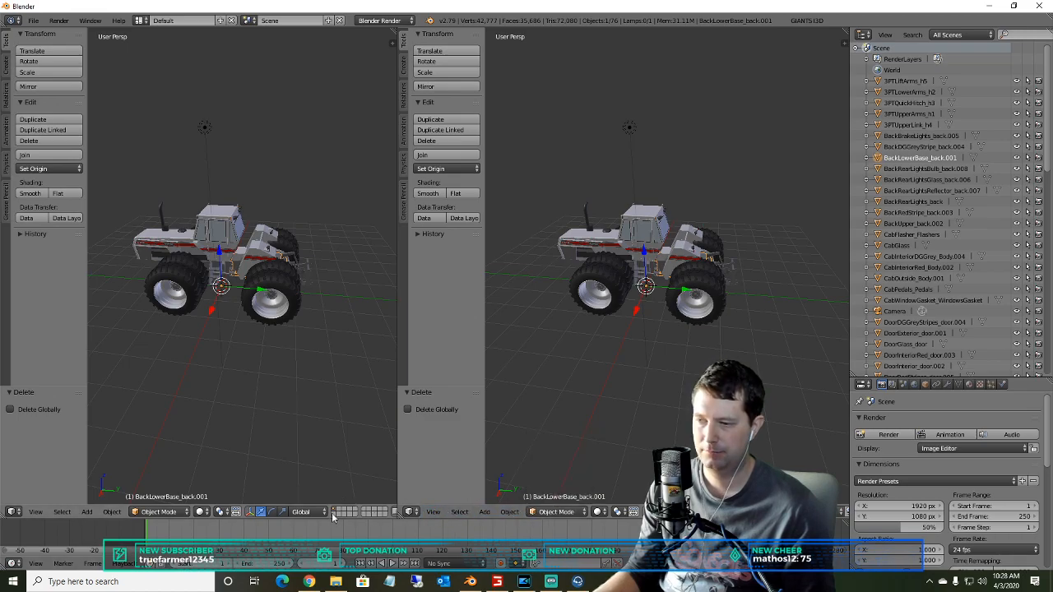
left_click(157, 512)
left_click(154, 488)
scroll(197, 329, "up", 4)
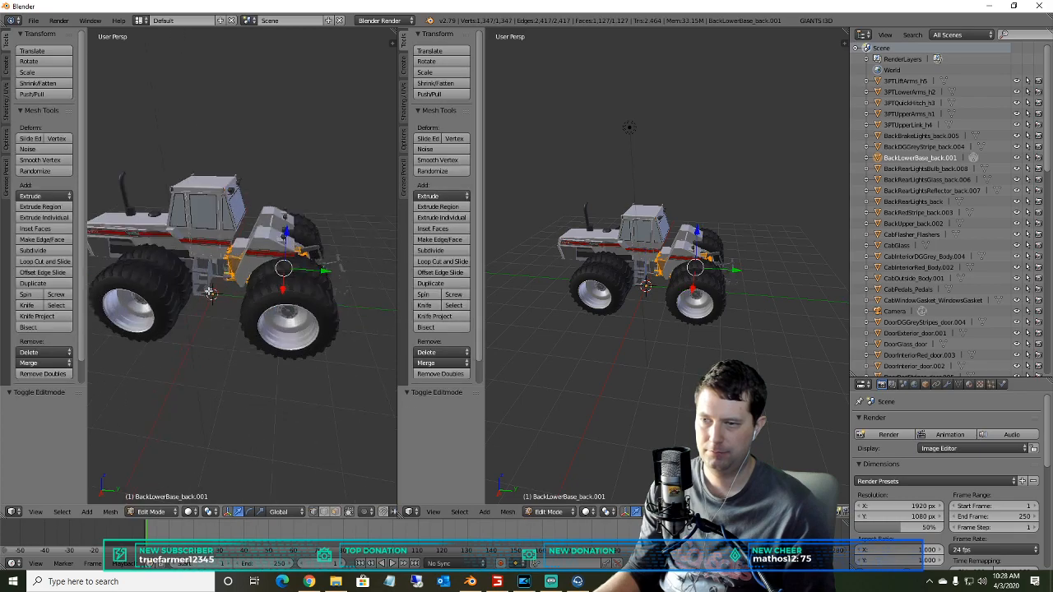
middle_click_drag(217, 309, 329, 296)
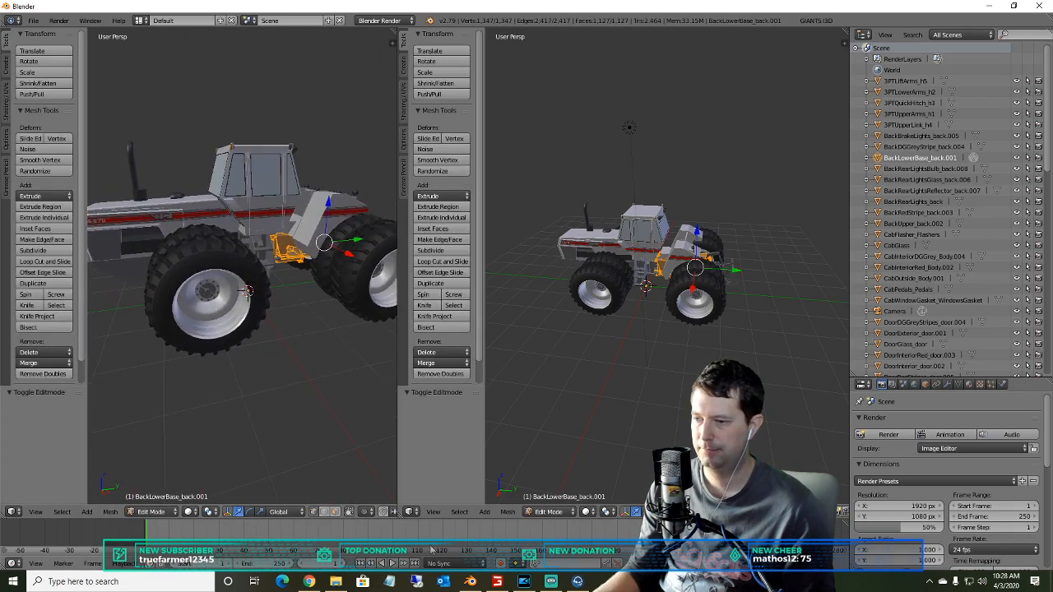
- Change the second viewport to the UV/Image Editor to show the mesh's current UV layout
left_click(409, 511)
left_click(441, 426)
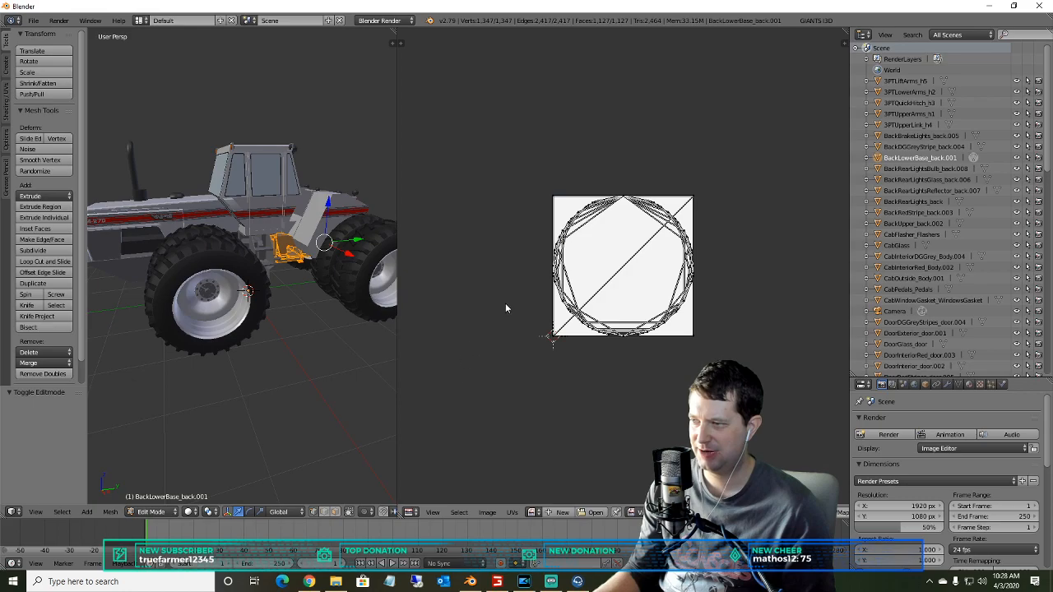
scroll(493, 315, "up", 1)
scroll(622, 266, "up", 1)
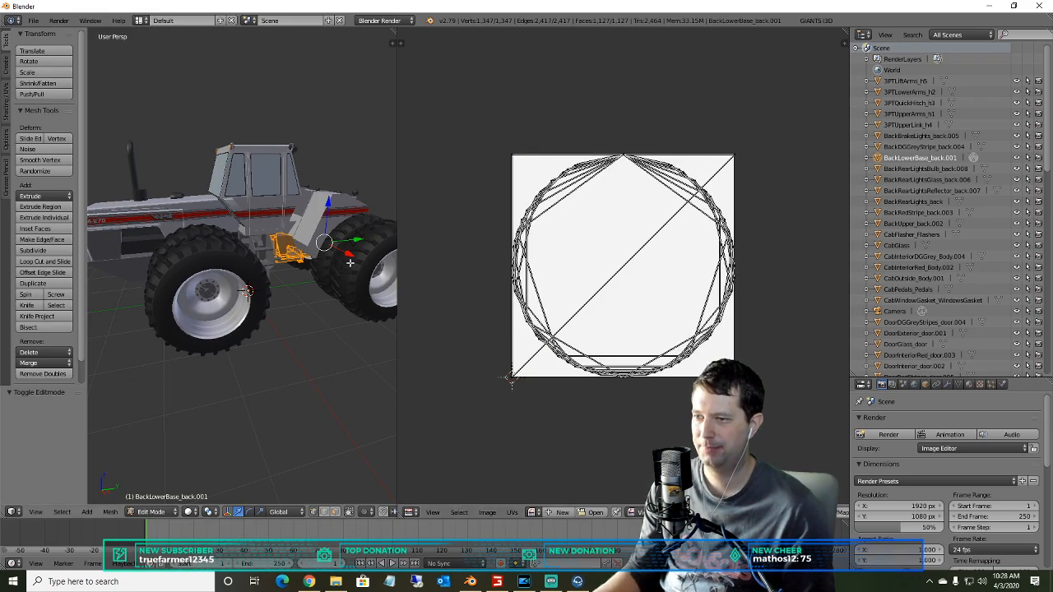
- Unwrap BackLowerBase_back.001 with Smart UV Project at angle limit 66 and island margin 0.03, and select all its UV islands
scroll(317, 245, "down", 1)
middle_click_drag(297, 247, 316, 245)
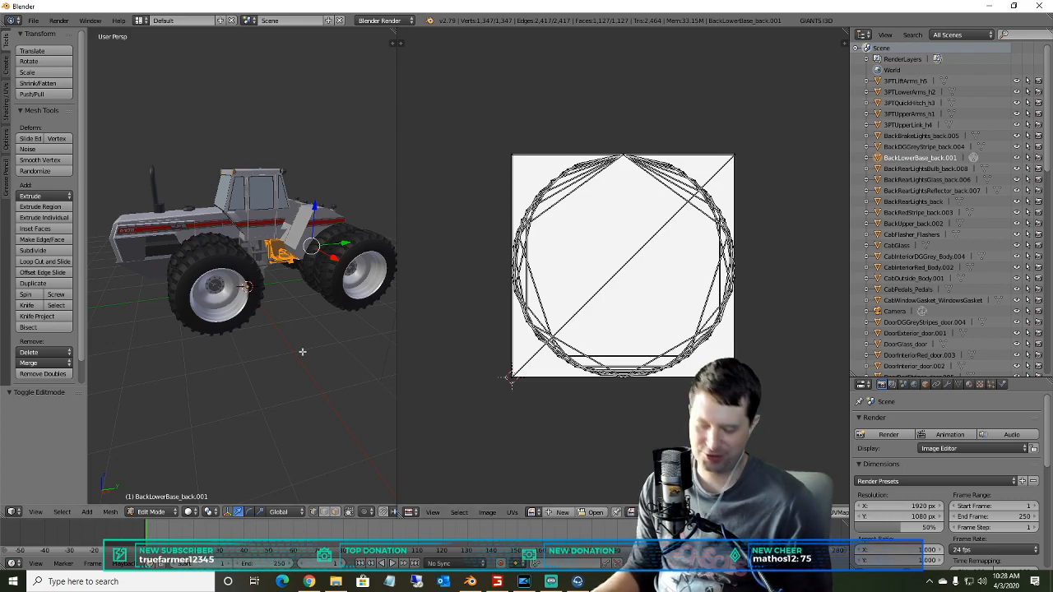
left_click(246, 337)
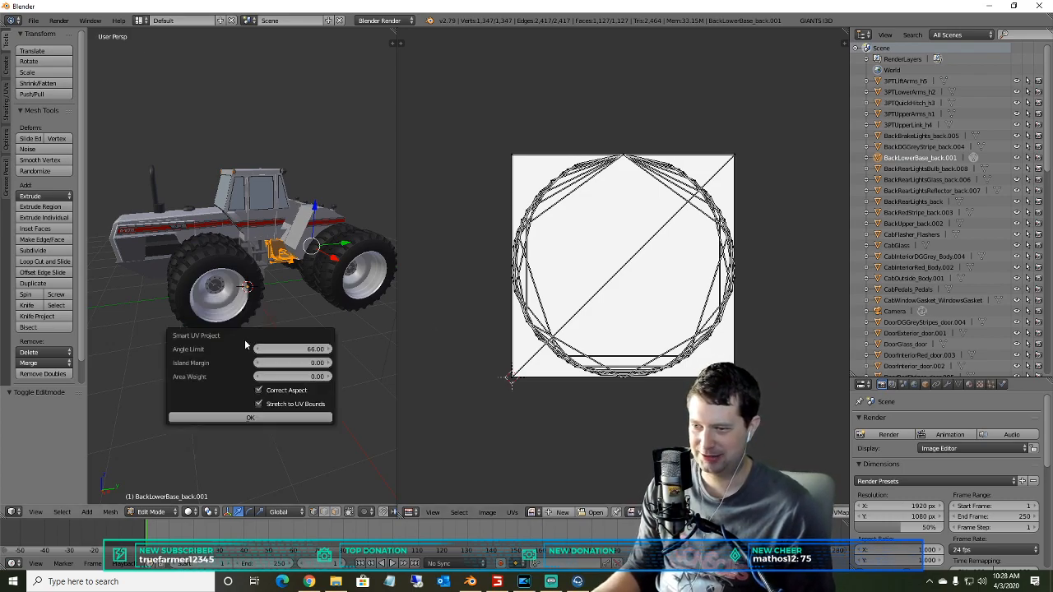
left_click(312, 415)
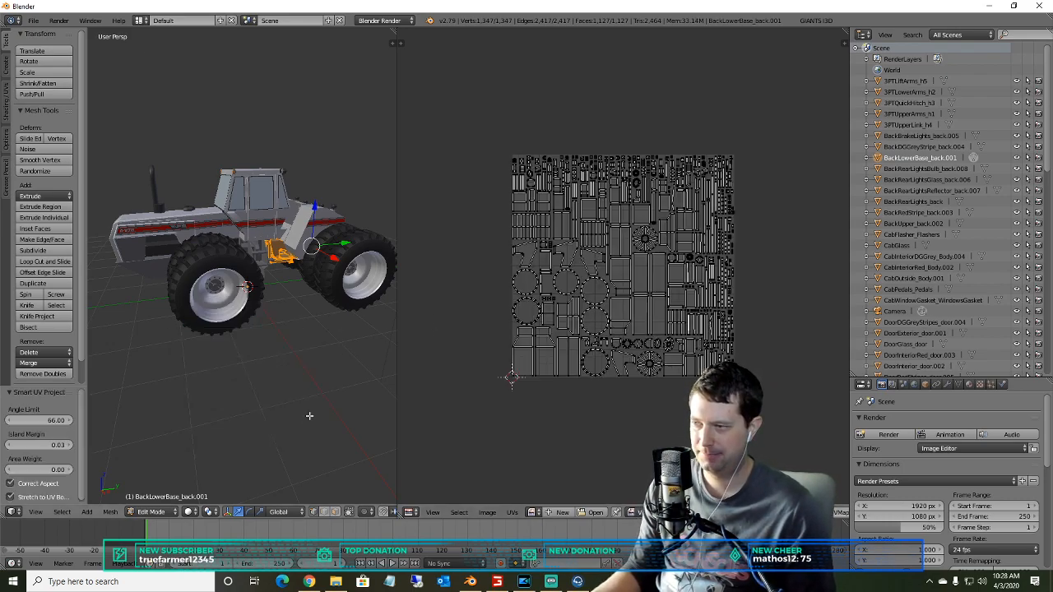
scroll(659, 339, "up", 3)
scroll(660, 340, "down", 1)
key("a")
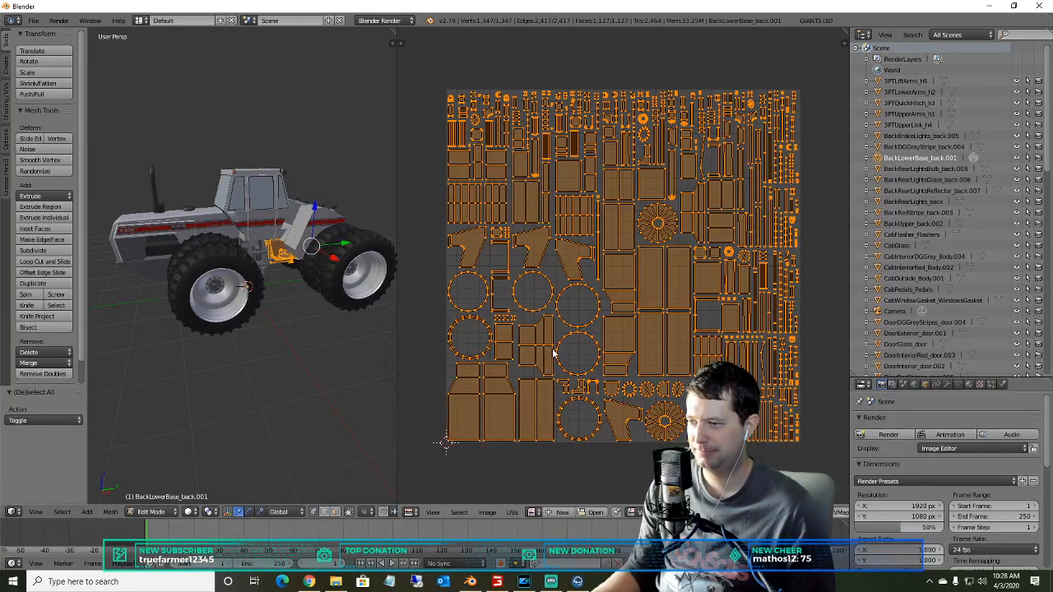
- Return to Object Mode and rename BackLowerBase_back.001 to BackLowerBase
middle_click_drag(266, 317, 222, 328)
key("KP_Decimal")
scroll(153, 301, "down", 5)
scroll(206, 321, "up", 7)
scroll(231, 328, "down", 2)
scroll(281, 324, "down", 3)
left_click(914, 159)
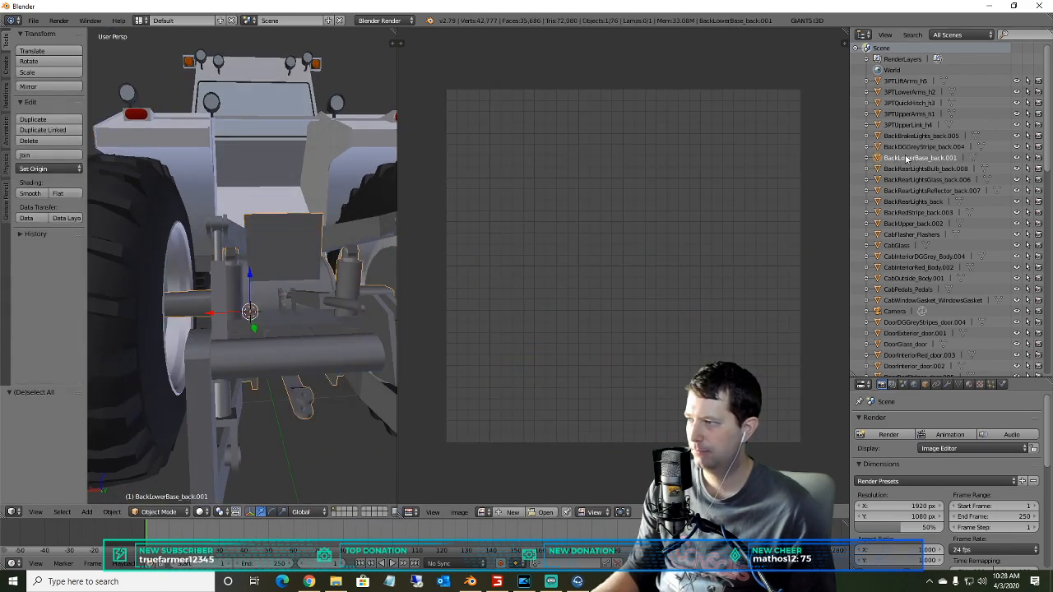
right_click(908, 160)
left_click(860, 267)
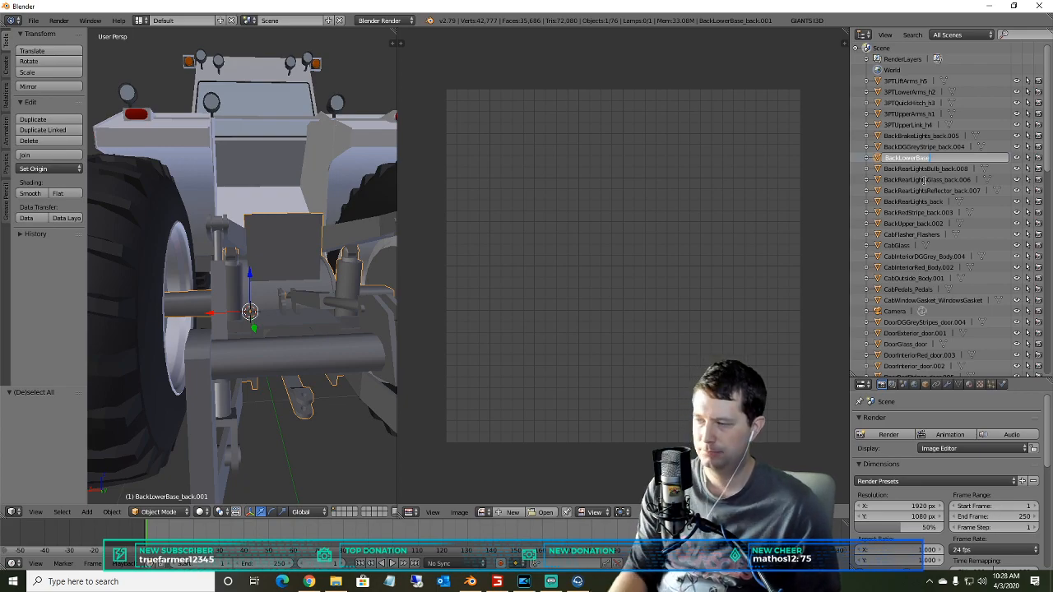
key("Return")
- Examine the box, axle housing and lift cylinders of BackLowerBase at the tractor's rear
scroll(361, 349, "up", 3)
middle_click_drag(361, 349, 243, 284)
scroll(243, 286, "down", 3)
scroll(244, 286, "up", 3)
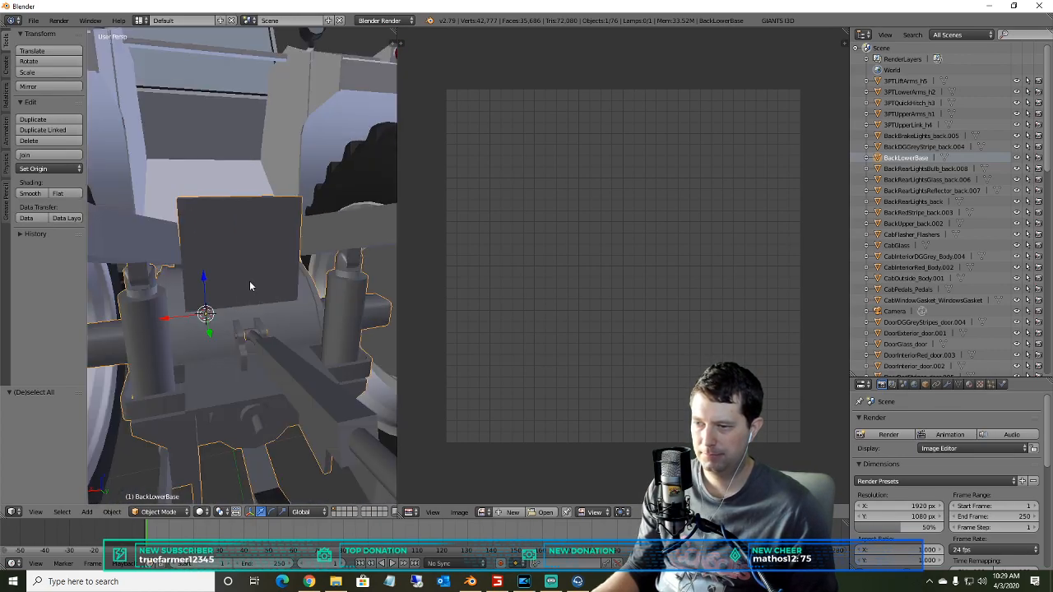
scroll(243, 289, "up", 4)
middle_click_drag(241, 289, 238, 287)
scroll(219, 391, "down", 4)
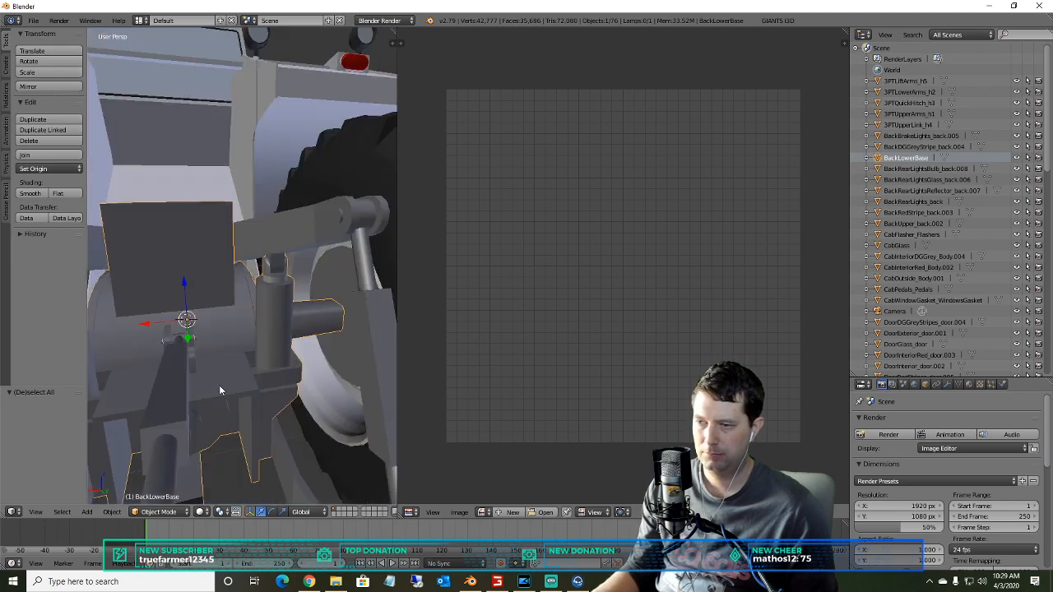
scroll(234, 380, "up", 3)
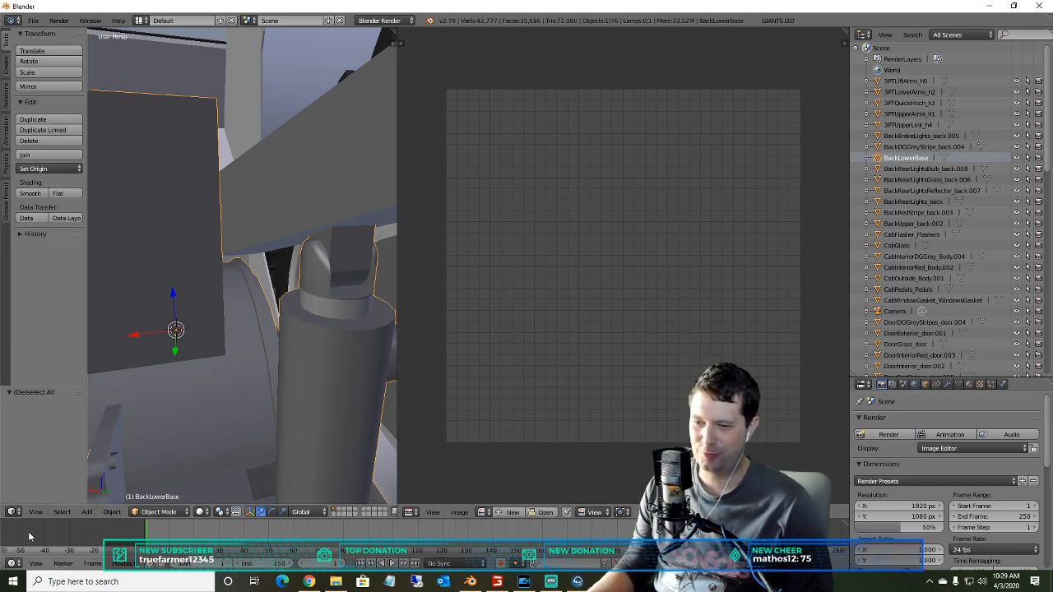
- Enter Edit Mode on BackLowerBase, clear the selection and select one collar face on top of a lift cylinder in face mode
left_click(12, 511)
left_click(159, 512)
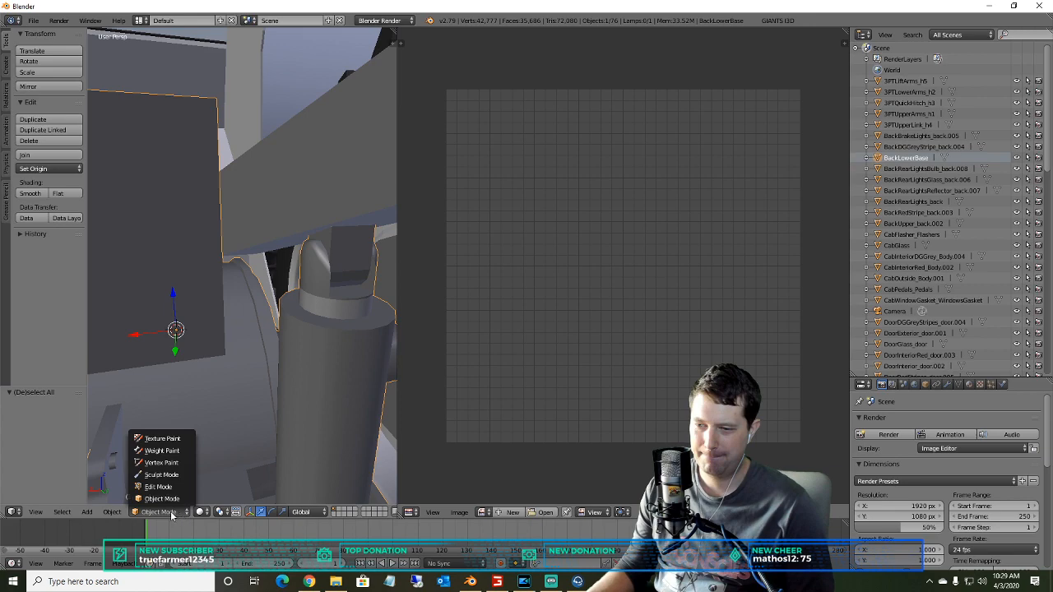
left_click(160, 487)
key("a")
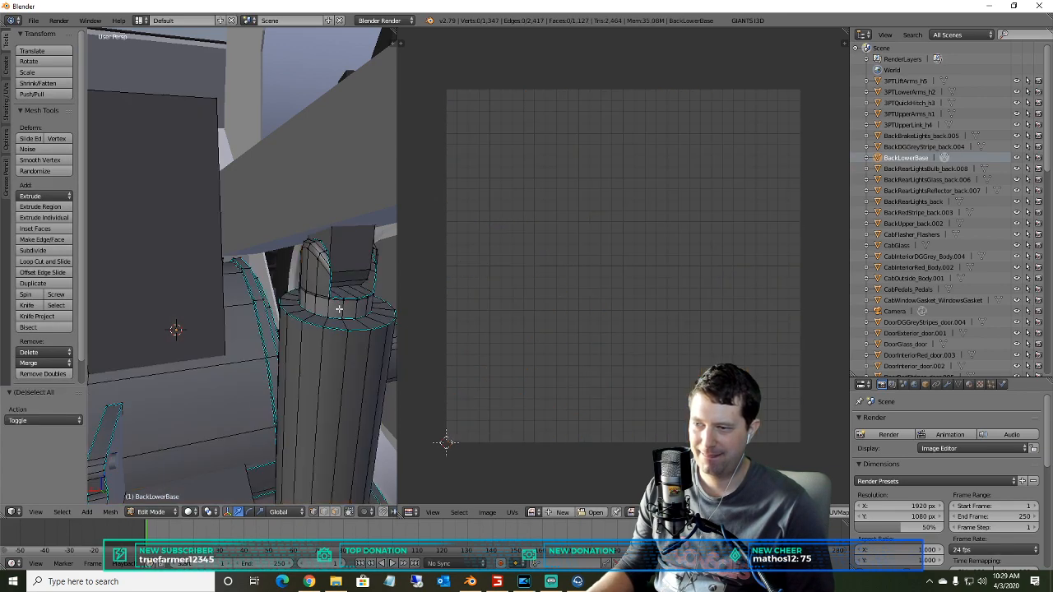
left_click(336, 512)
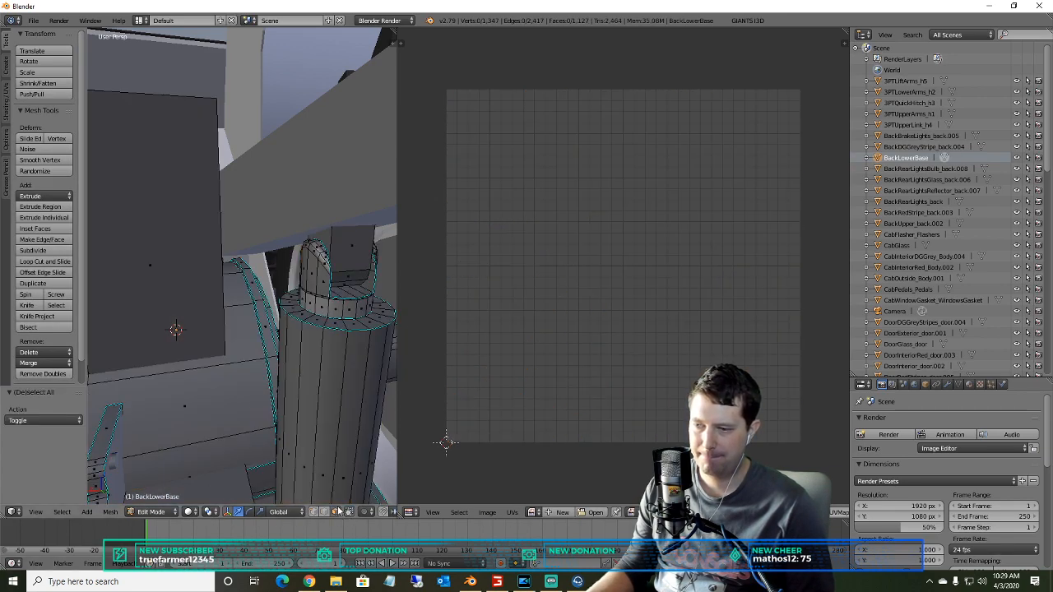
right_click(318, 311)
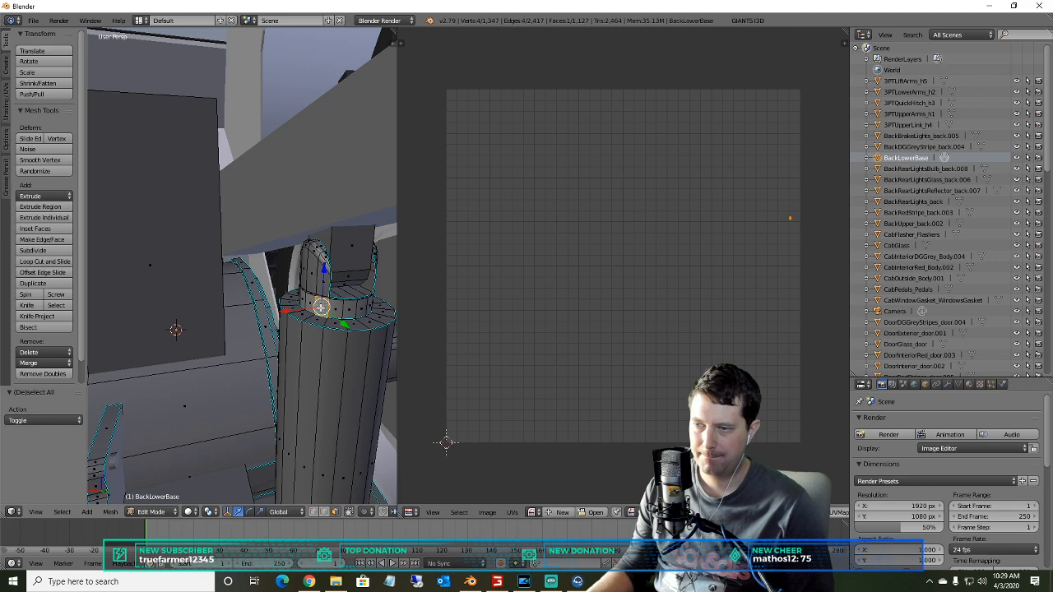
- Select all faces with the same material as the collar face and separate the selection from BackLowerBase into its own object
left_click(62, 512)
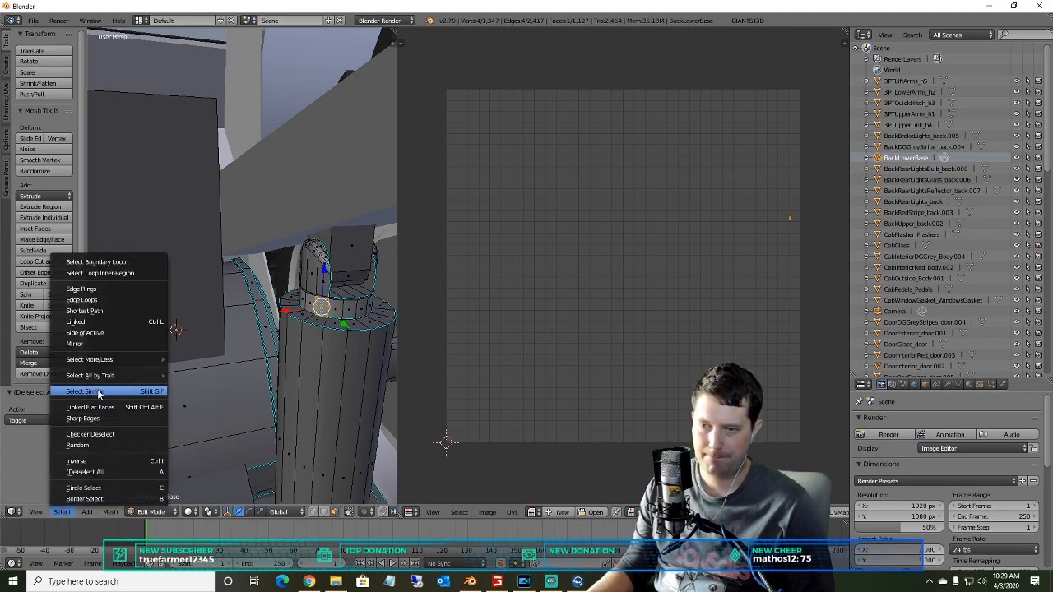
mouse_move(99, 393)
left_click(184, 393)
scroll(288, 389, "down", 9)
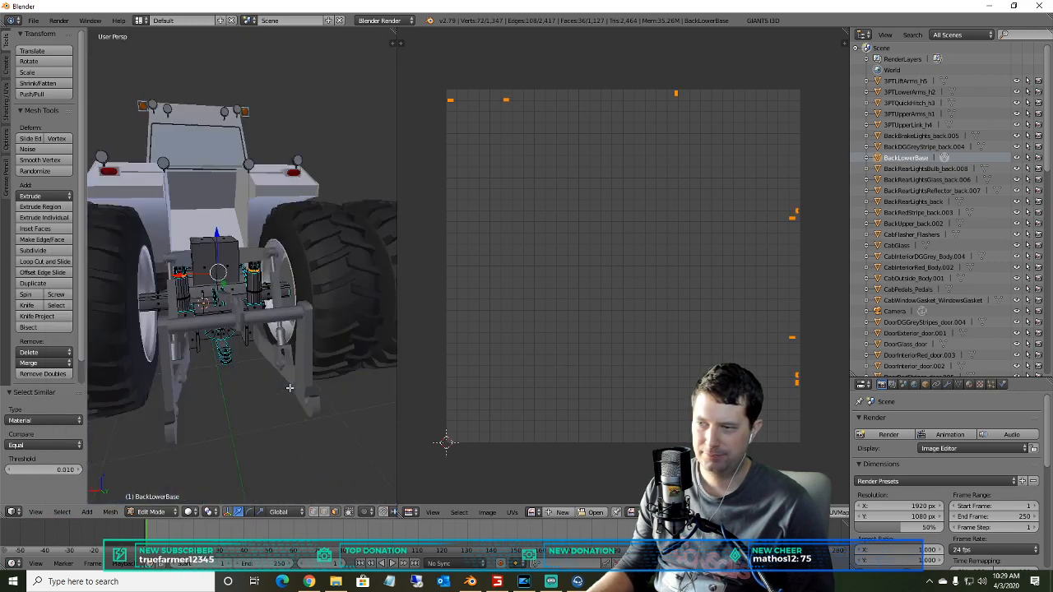
scroll(274, 392, "up", 4)
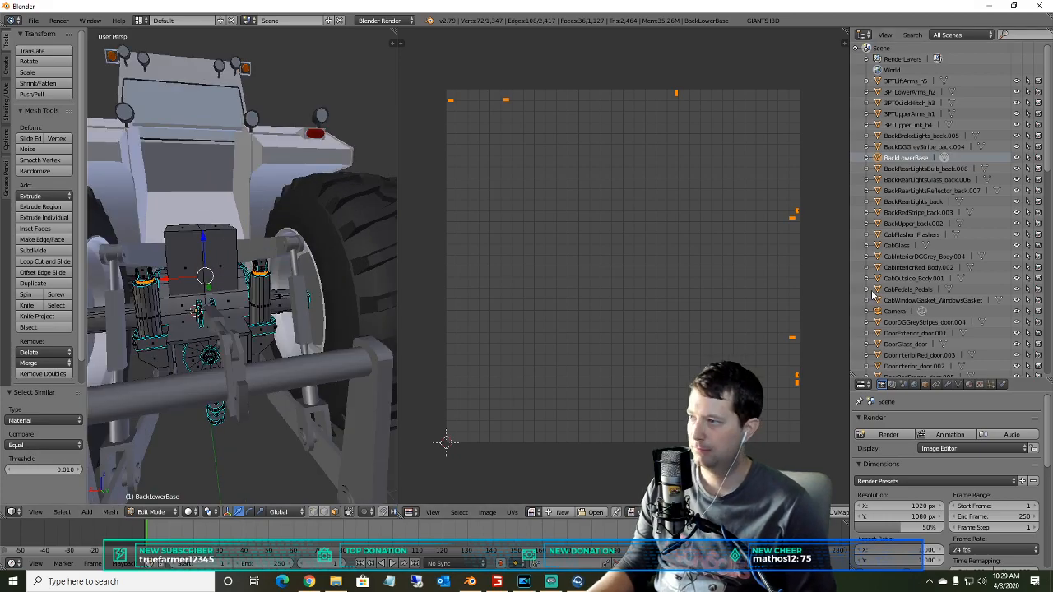
key("p")
key("p")
left_click(217, 314)
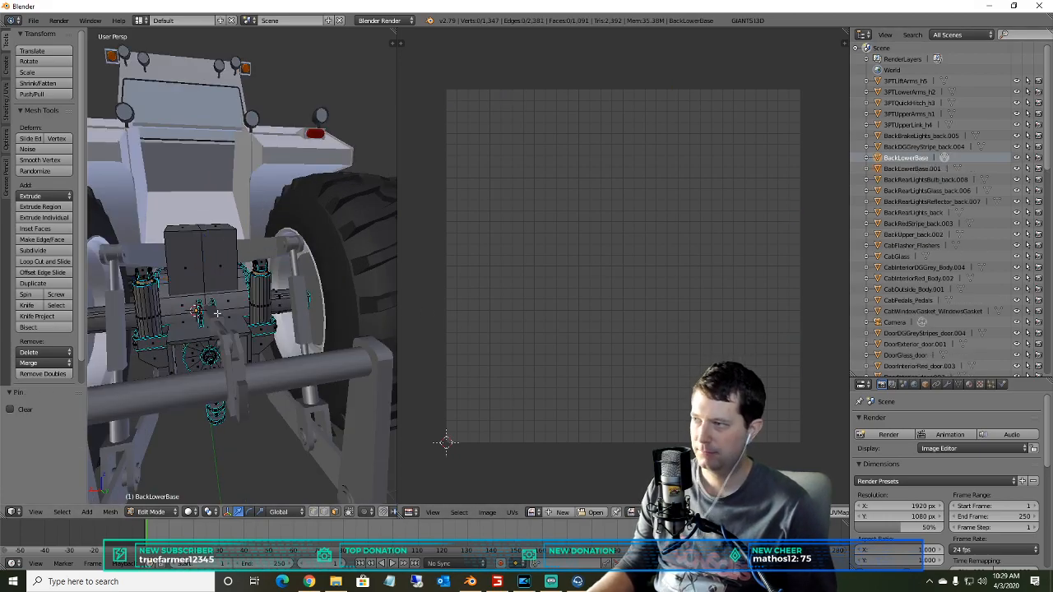
- Rename the separated object BackLowerBase.001 to 3PTLiftCylinder
left_click(908, 168)
right_click(902, 169)
left_click(883, 167)
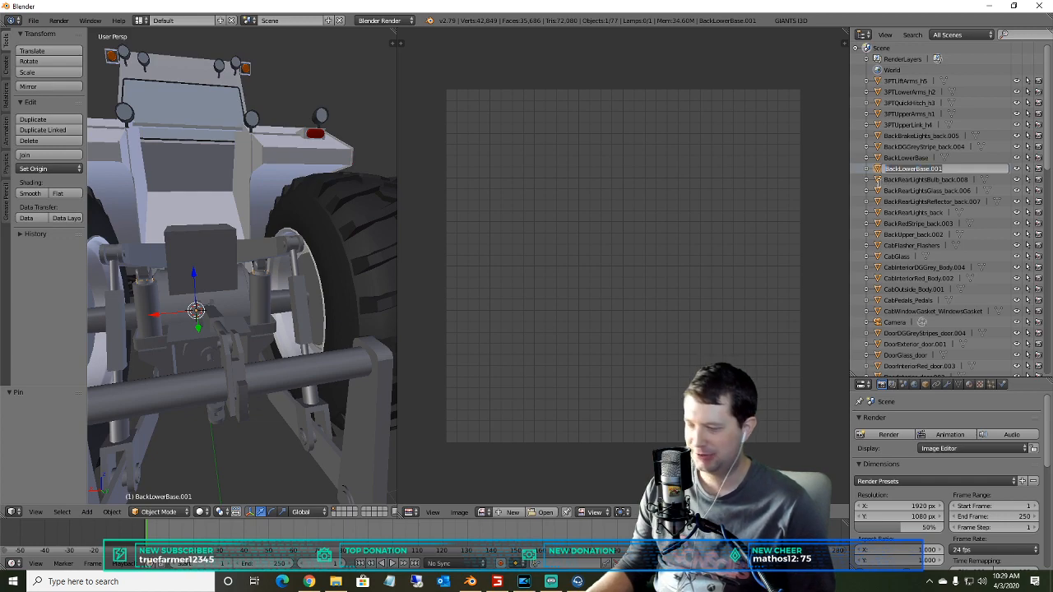
key("BackSpace")
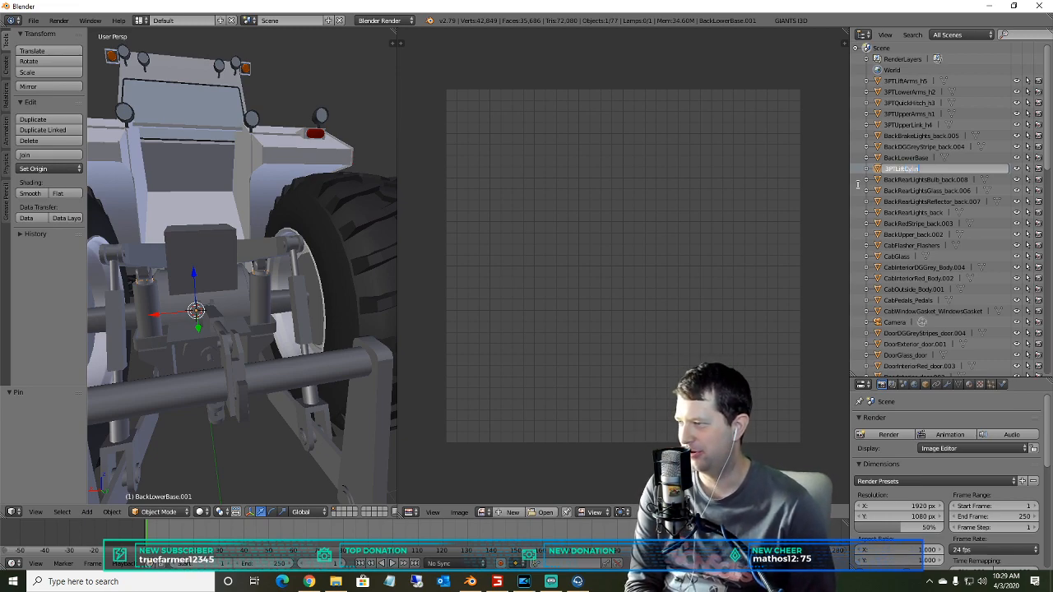
type("3PTLiftCylinder")
key("Return")
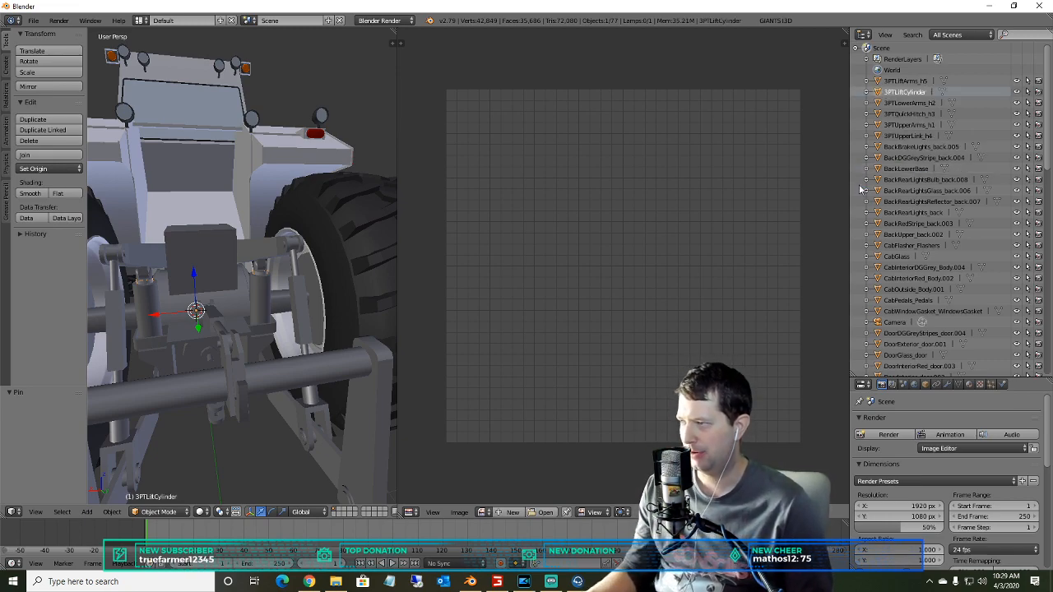
right_click(894, 92)
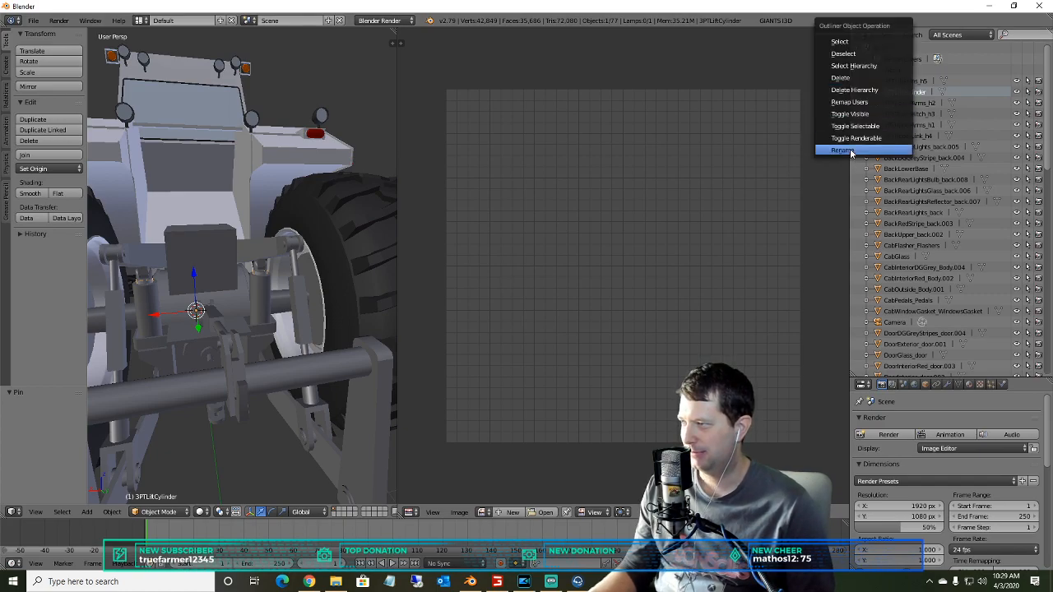
middle_click_drag(140, 363, 209, 397)
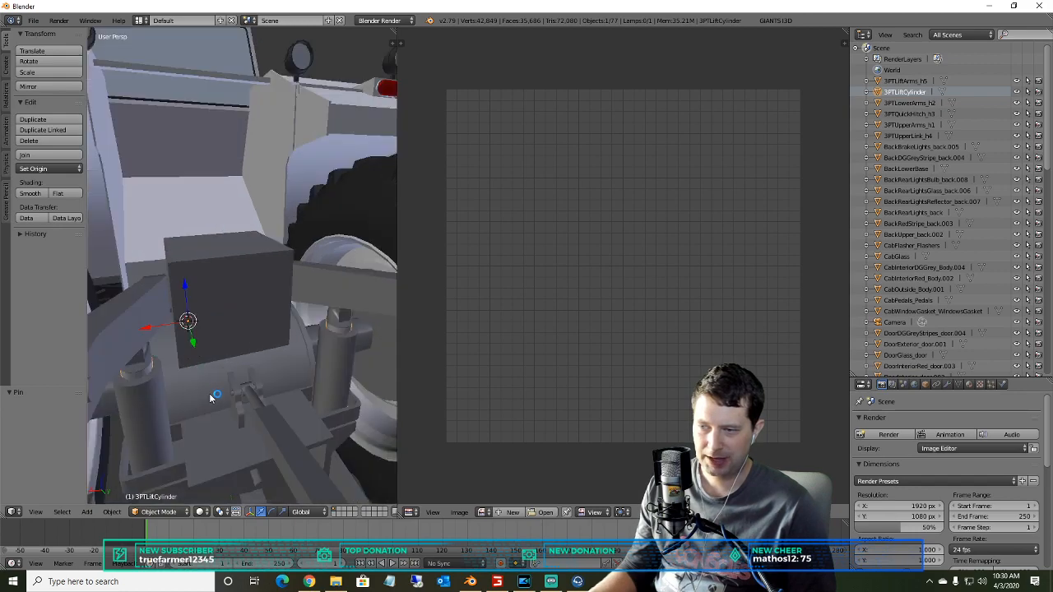
- Enter Edit Mode on BackLowerBase with no geometry selected
middle_click_drag(319, 398, 245, 398)
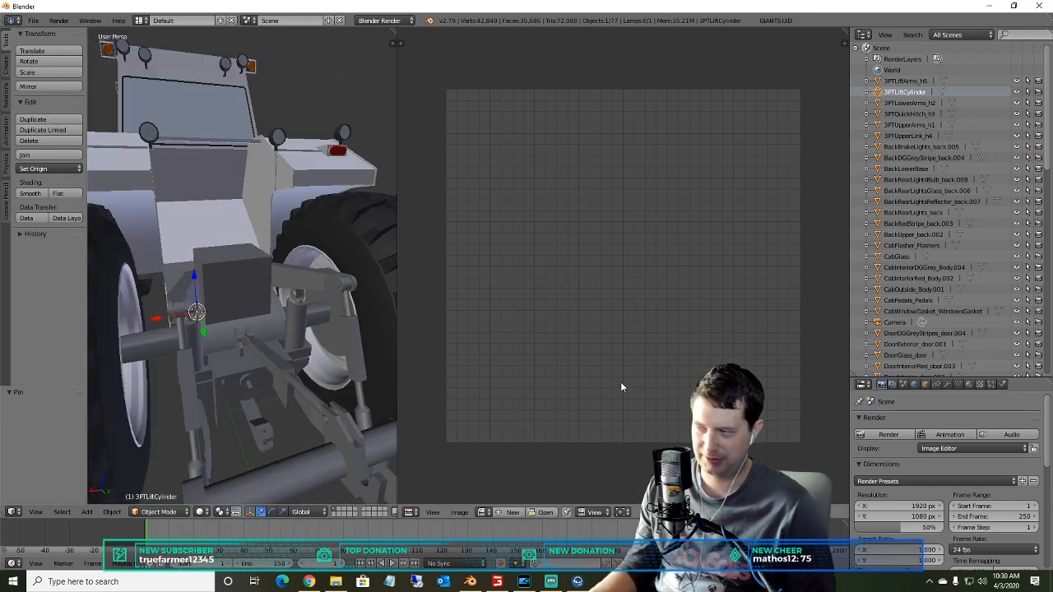
left_click(913, 245)
left_click(911, 169)
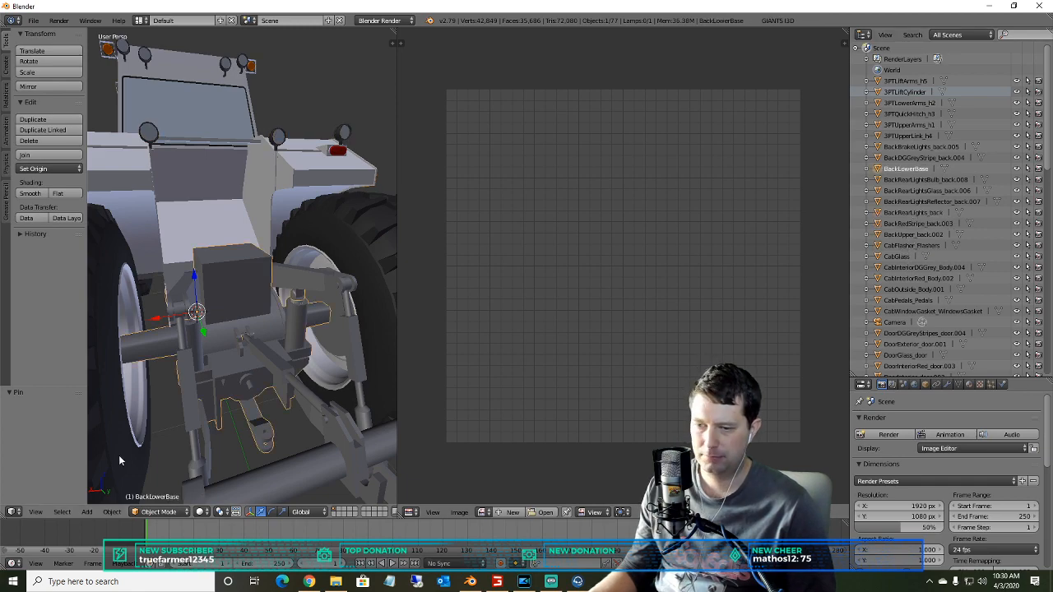
left_click(159, 512)
left_click(156, 487)
scroll(231, 418, "up", 3)
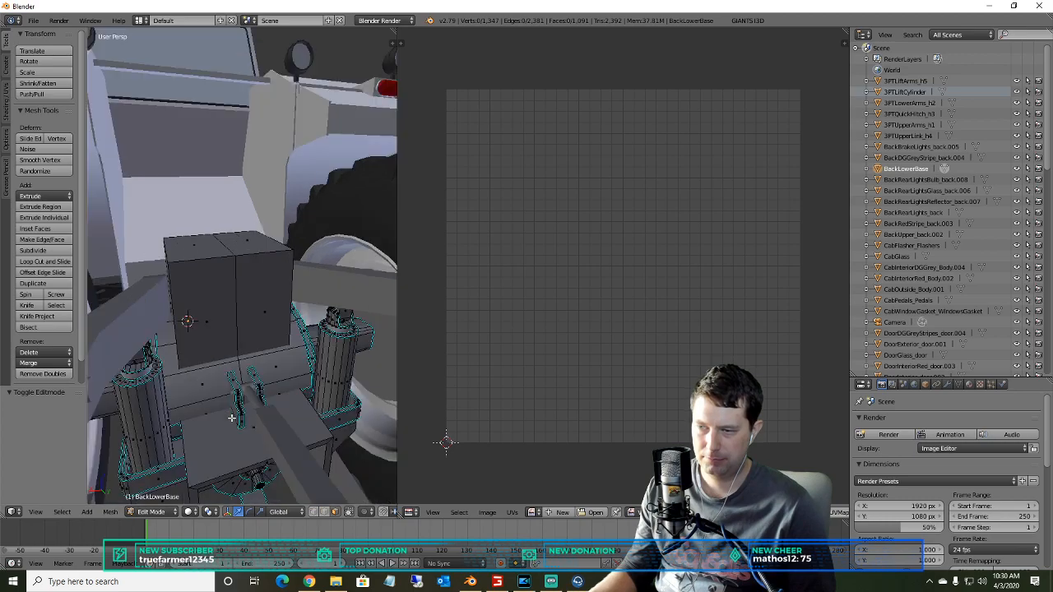
key("a")
key("a")
- Select all linked faces of both lift cylinder barrels and separate the selection from BackLowerBase into its own object
right_click(329, 381)
key("ctrl+l")
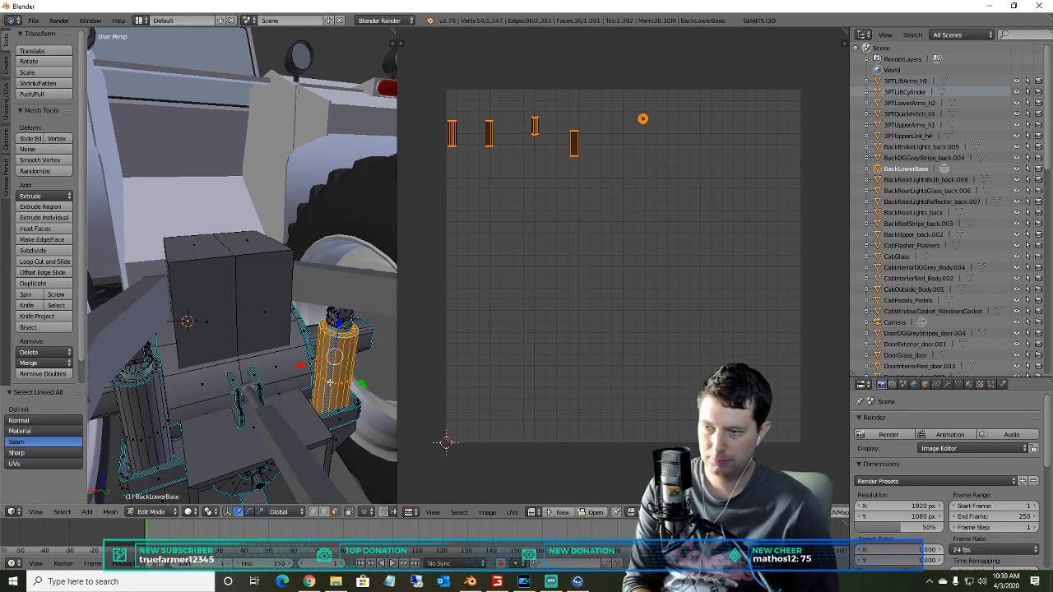
right_click(148, 395, "shift")
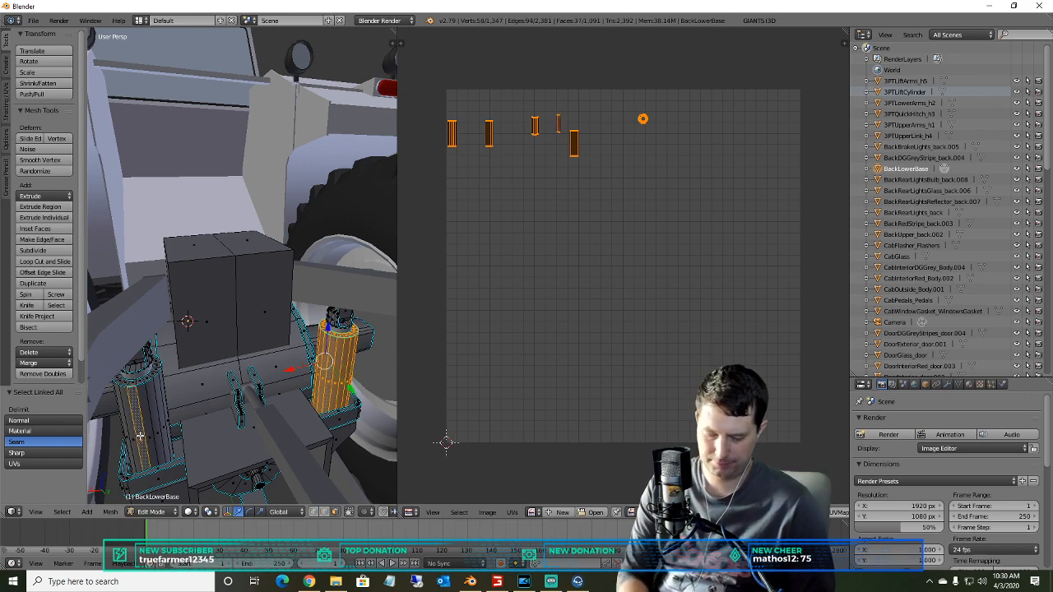
key("ctrl+l")
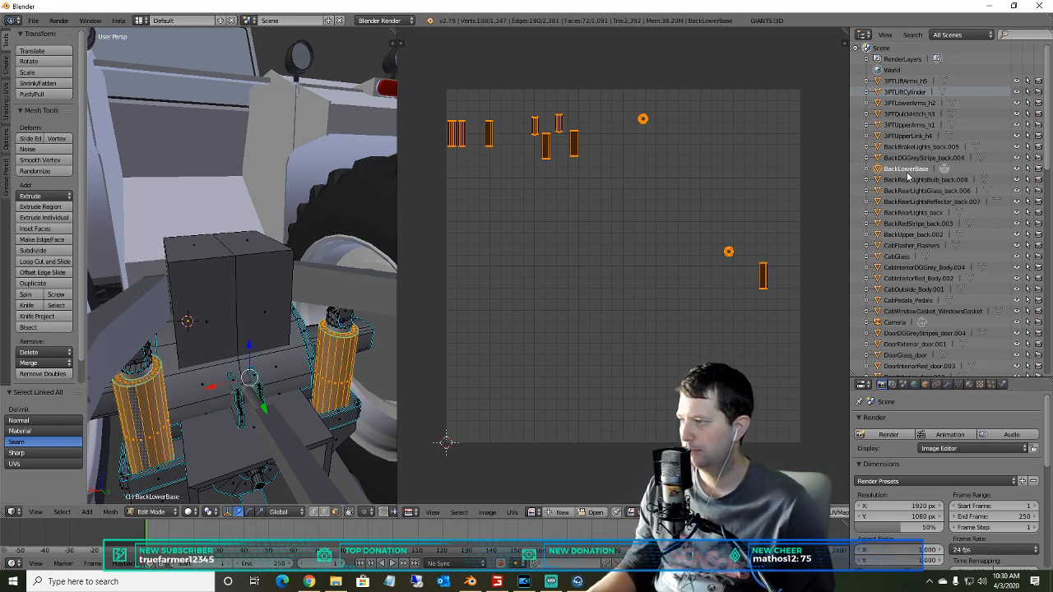
key("p")
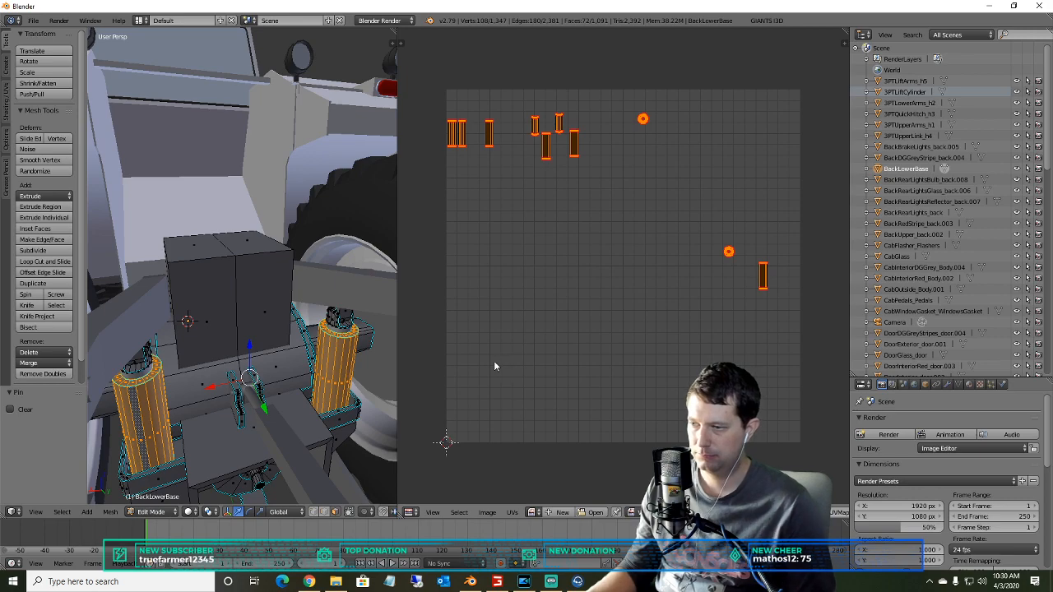
key("p")
left_click(237, 379)
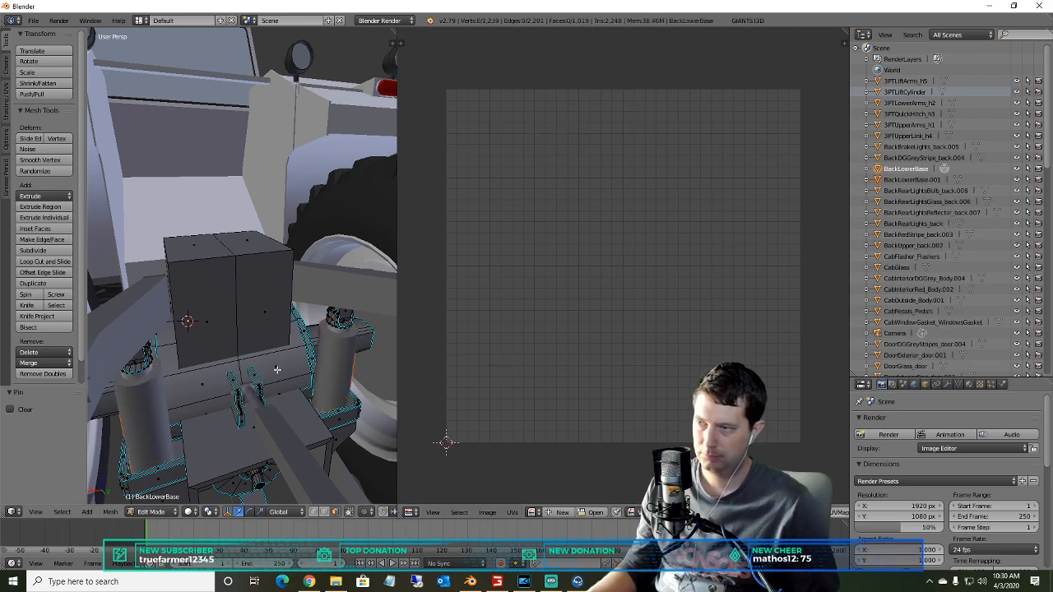
- Return to Object Mode and rename the separated barrels object BackLowerBase.001 to 3PTLiftCylinder
left_click(914, 181)
right_click(912, 179)
left_click(893, 179)
key("BackSpace")
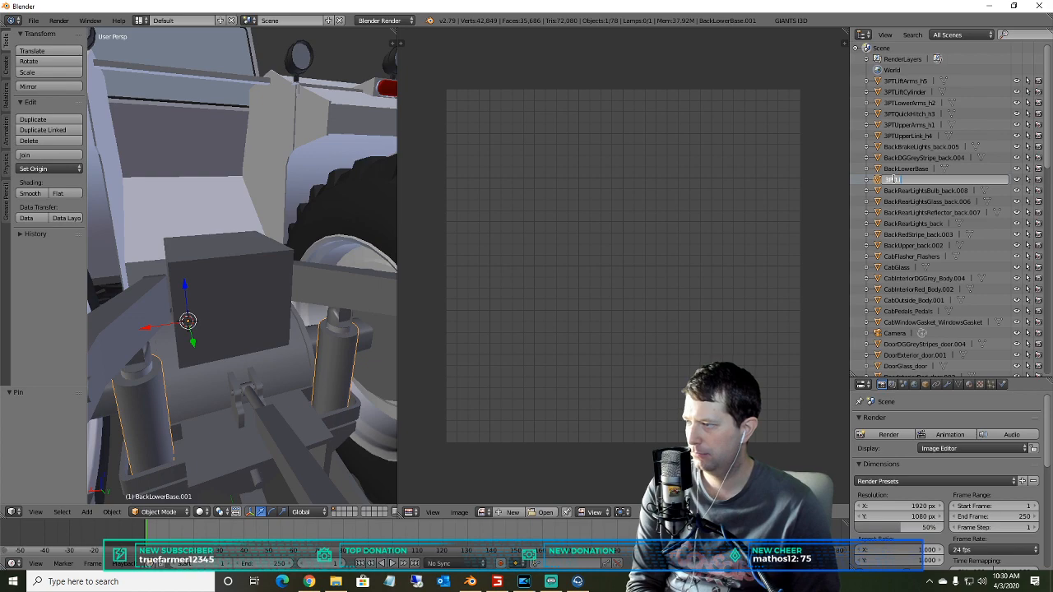
type("3PTLiftCylinder")
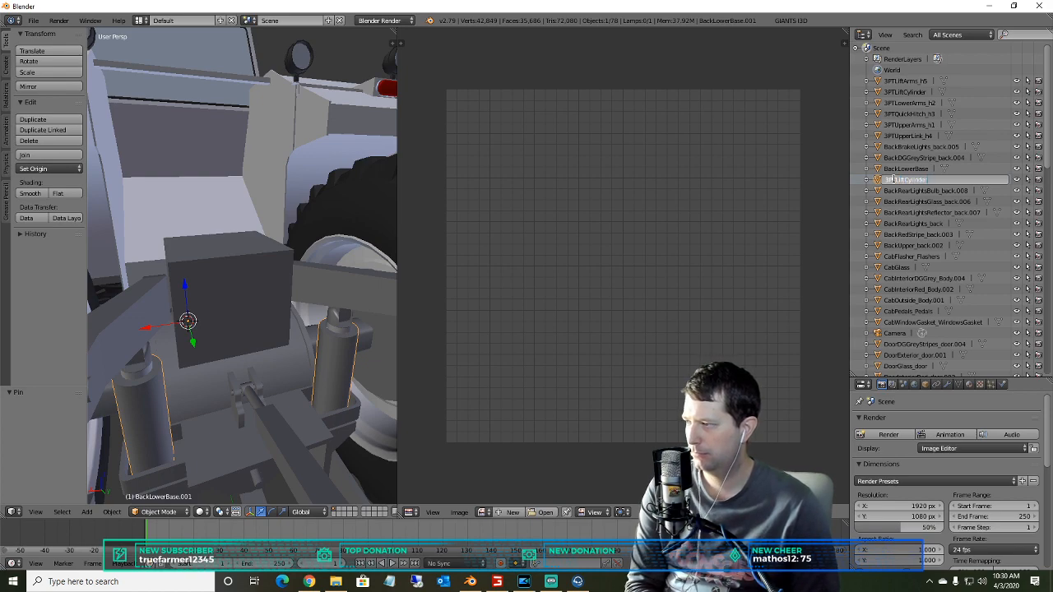
key("Return")
left_click(921, 104)
right_click(920, 104)
left_click(888, 146)
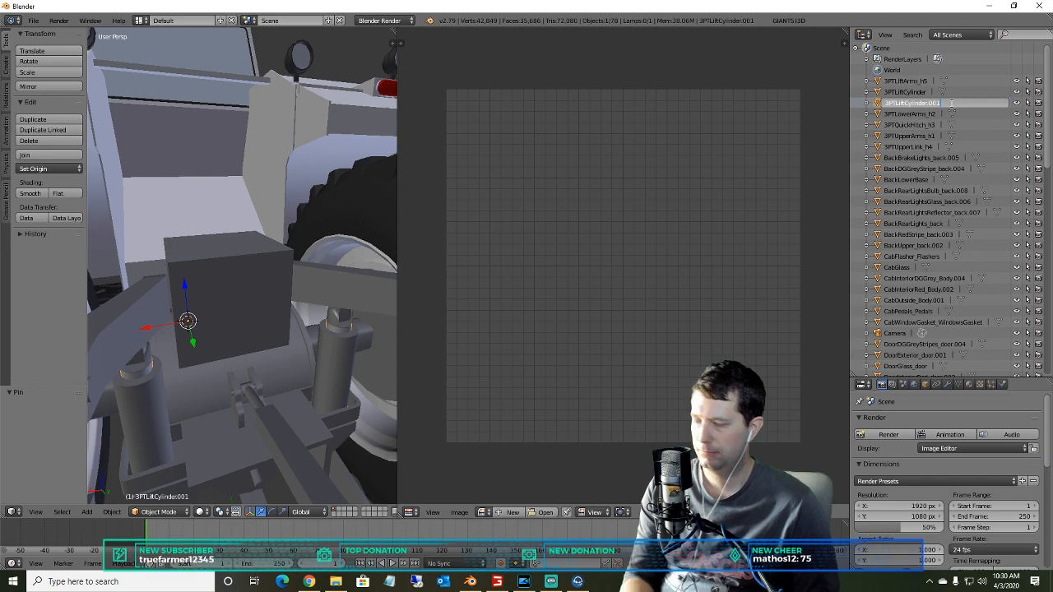
left_click(773, 166)
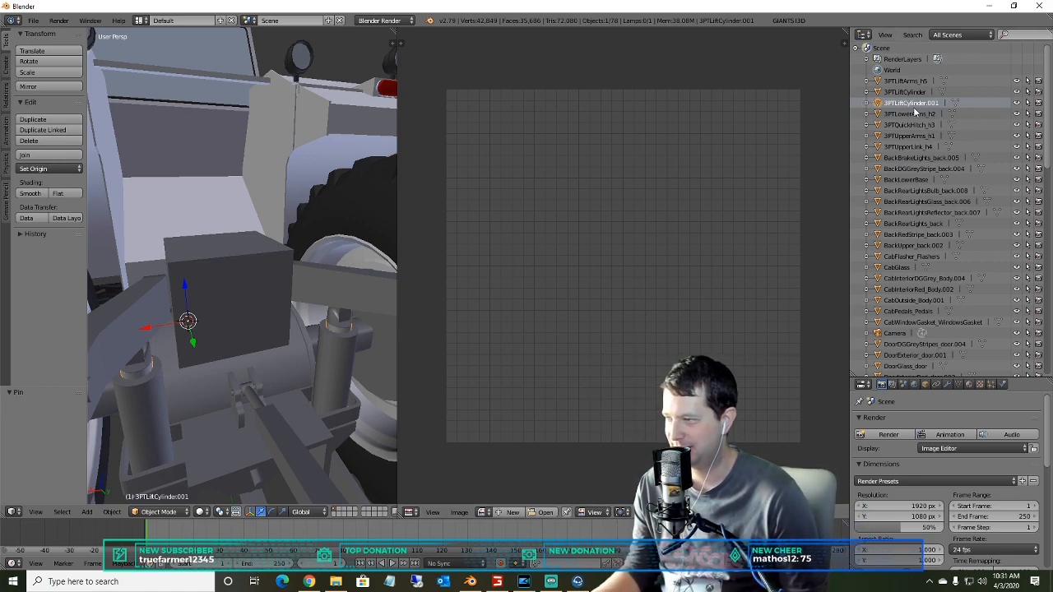
- Examine the materials assigned to 3PTLiftCylinder.001, the list of scene objects and the whole tractor from the side
left_click(866, 104)
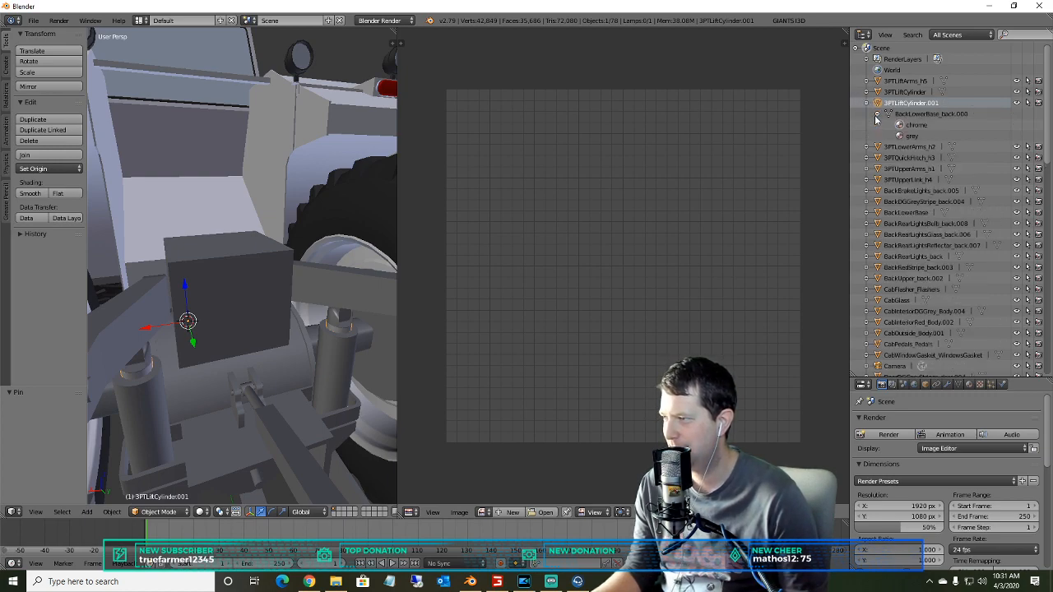
left_click(866, 104)
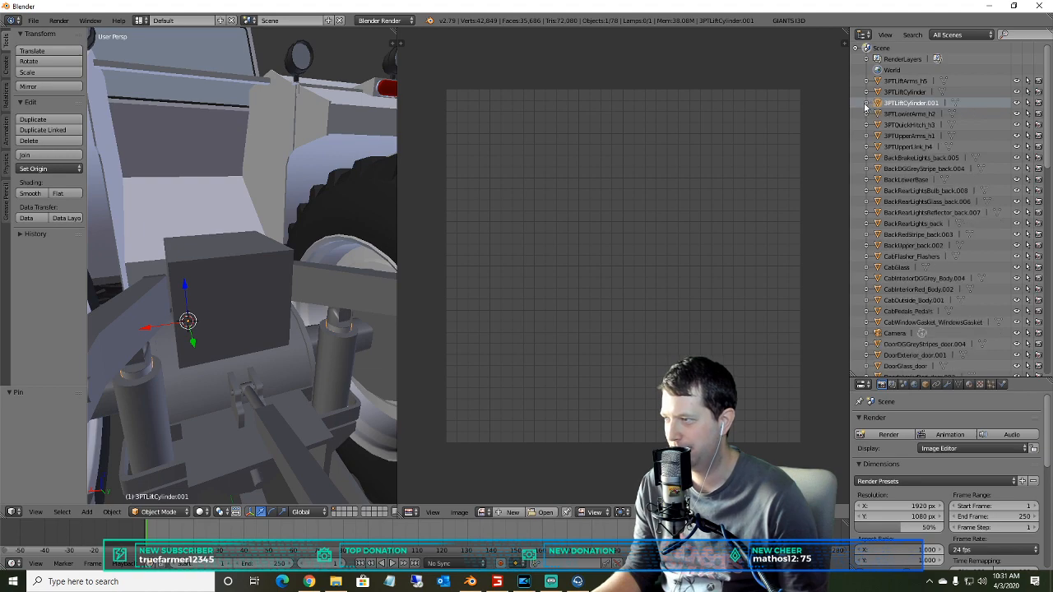
scroll(871, 90, "down", 3)
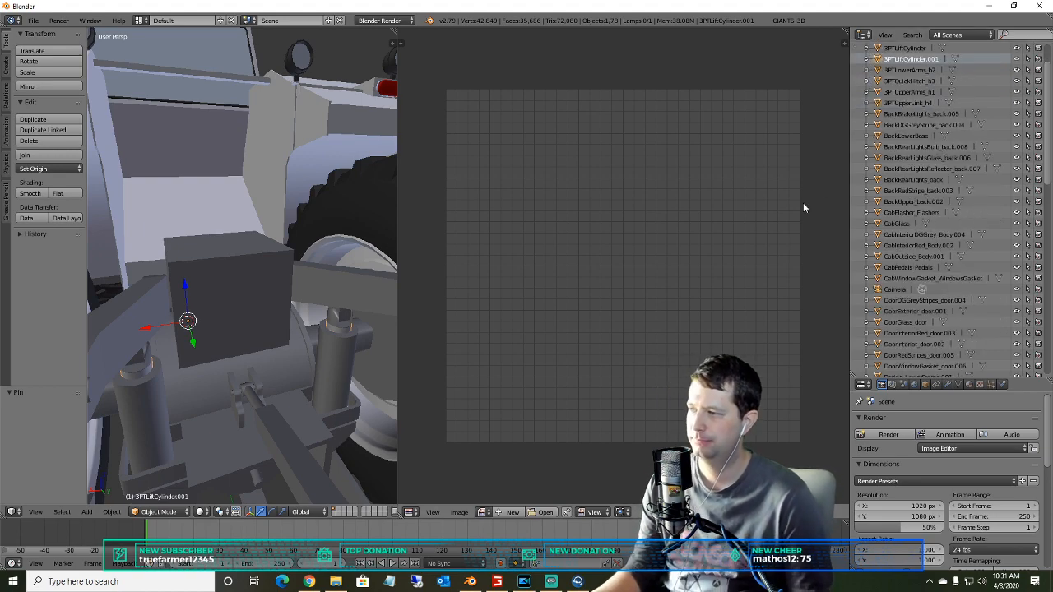
scroll(633, 319, "down", 4)
scroll(548, 258, "down", 1)
scroll(524, 284, "up", 2)
middle_click_drag(505, 296, 573, 310)
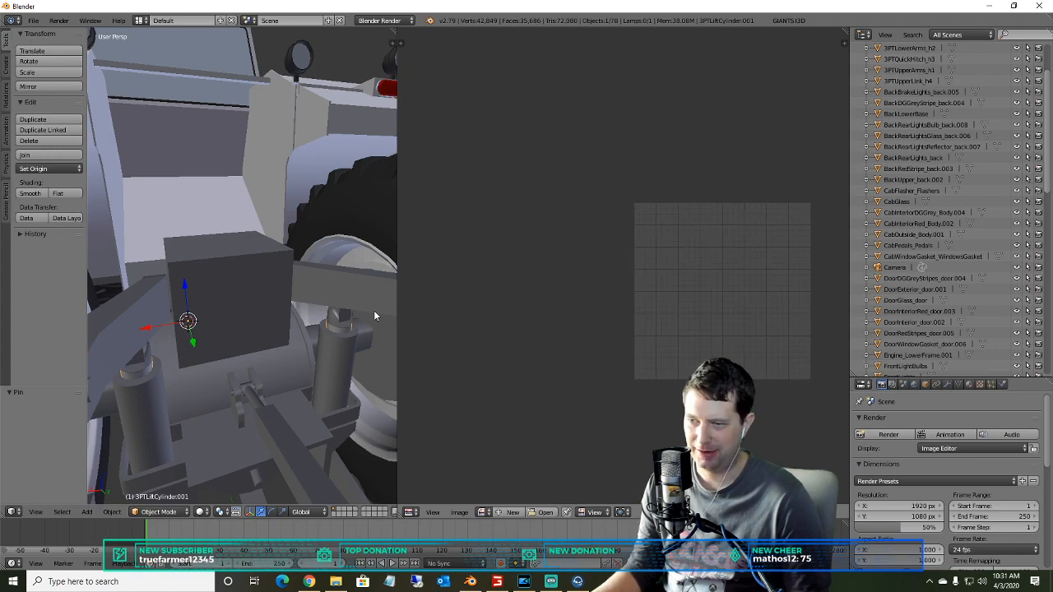
scroll(261, 309, "down", 5)
middle_click_drag(197, 302, 317, 293)
middle_click_drag(269, 235, 243, 249)
scroll(179, 260, "up", 4)
scroll(232, 251, "down", 3)
scroll(227, 257, "down", 2)
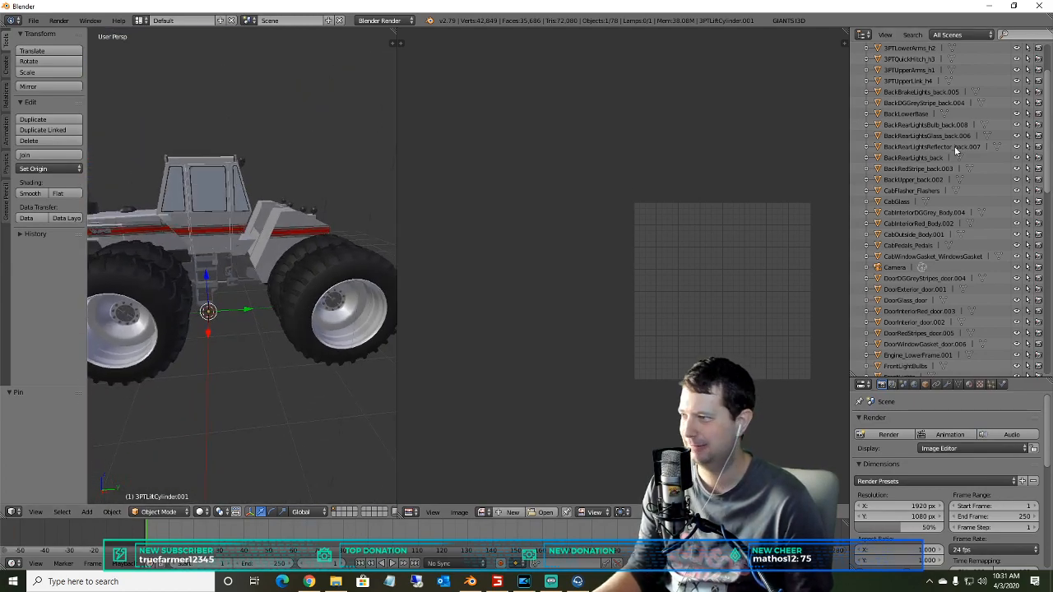
scroll(893, 80, "up", 3)
- Unwrap all faces of 3PTLiftArms_h5 in Edit Mode with Smart UV Project, angle limit 66 and island margin 0.03
left_click(893, 81)
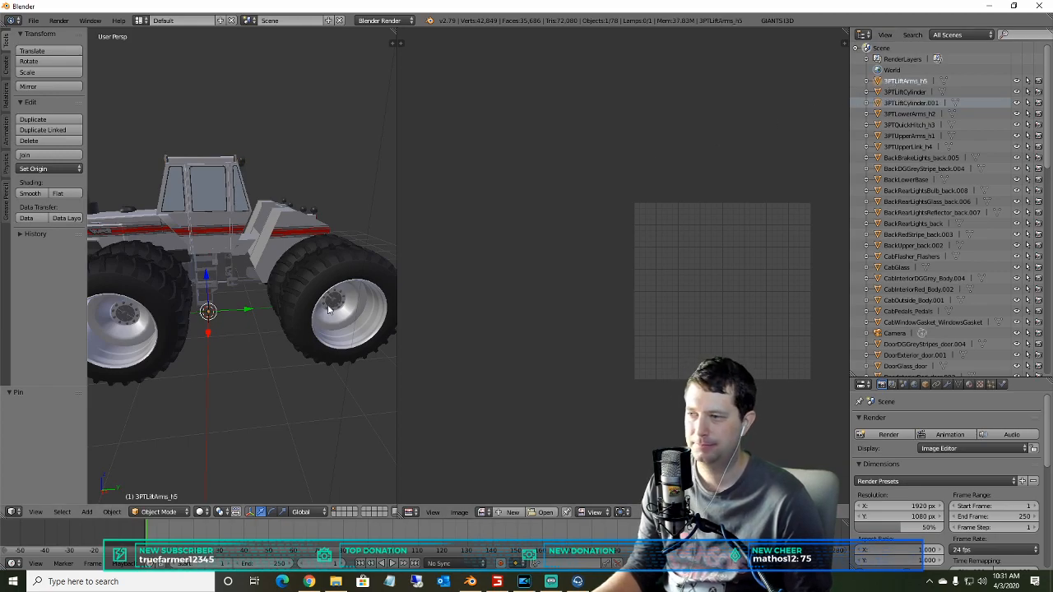
middle_click_drag(214, 248, 140, 245)
scroll(141, 245, "down", 1)
scroll(140, 245, "up", 5)
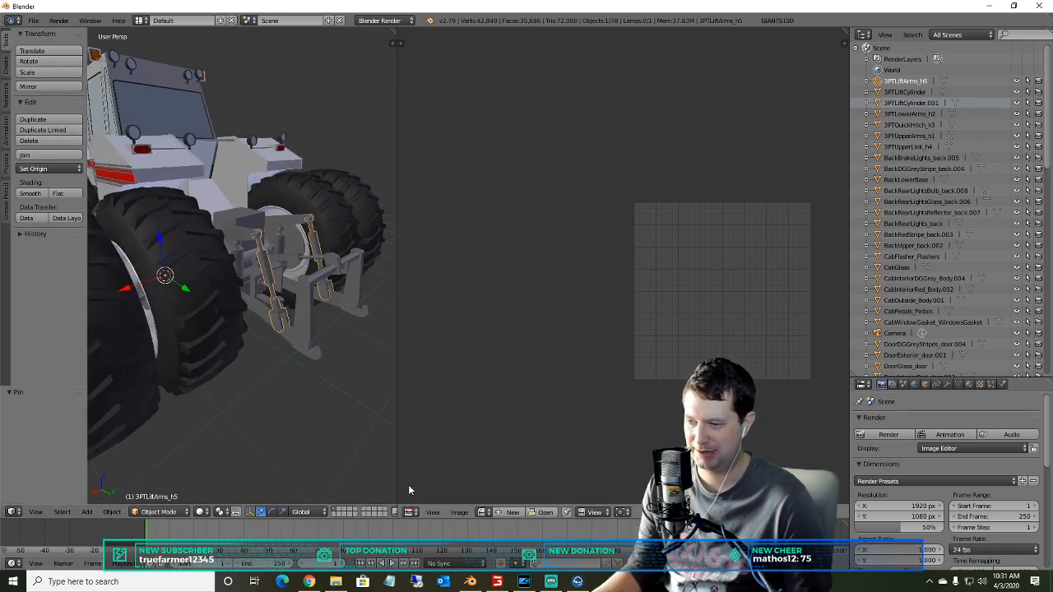
scroll(625, 329, "up", 2)
middle_click_drag(639, 301, 449, 256)
left_click(153, 513)
left_click(152, 483)
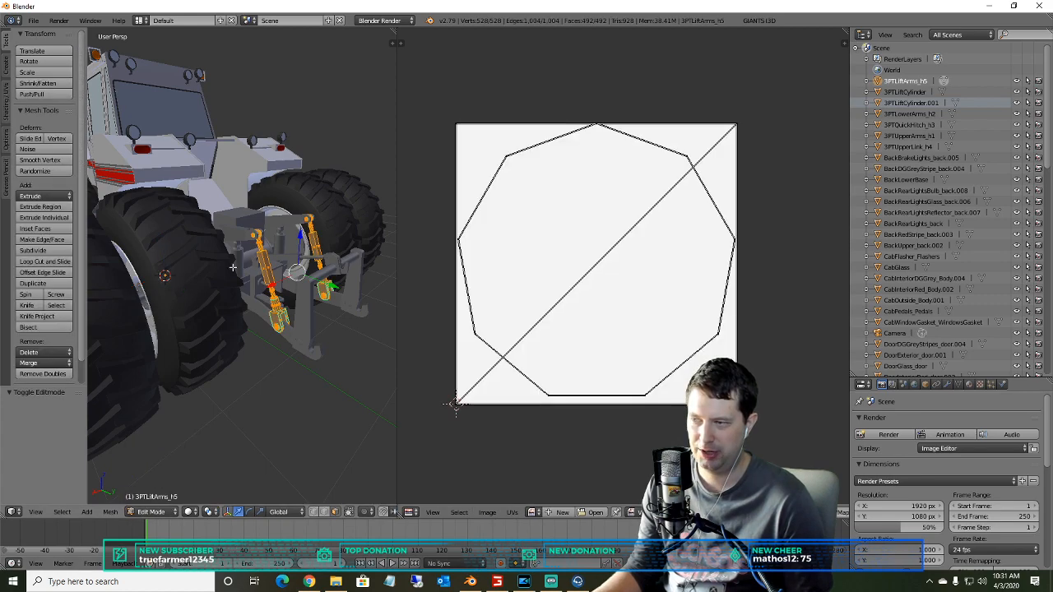
key("u")
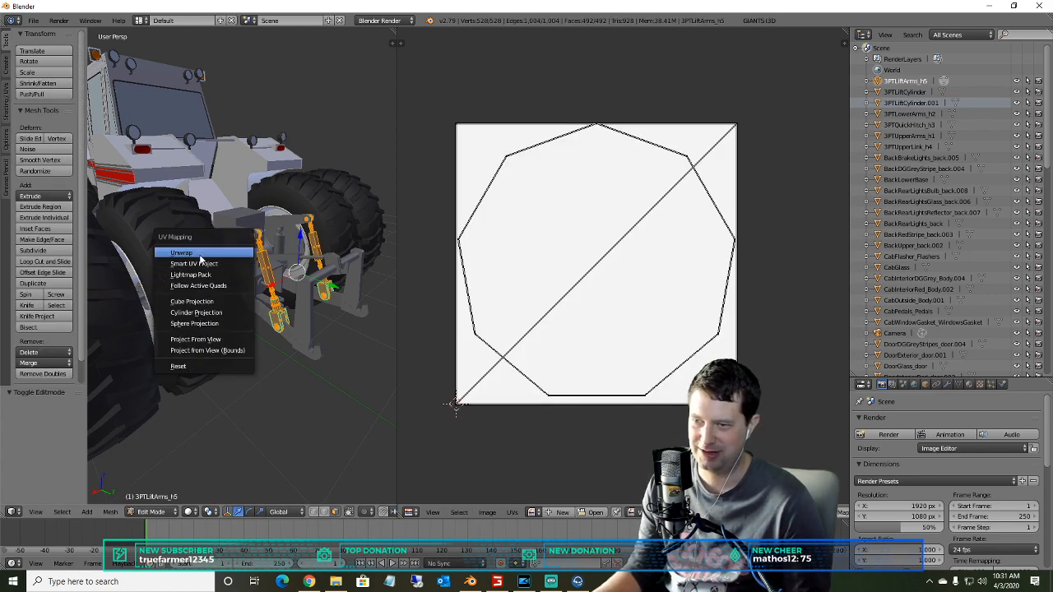
left_click(195, 263)
left_click(192, 346)
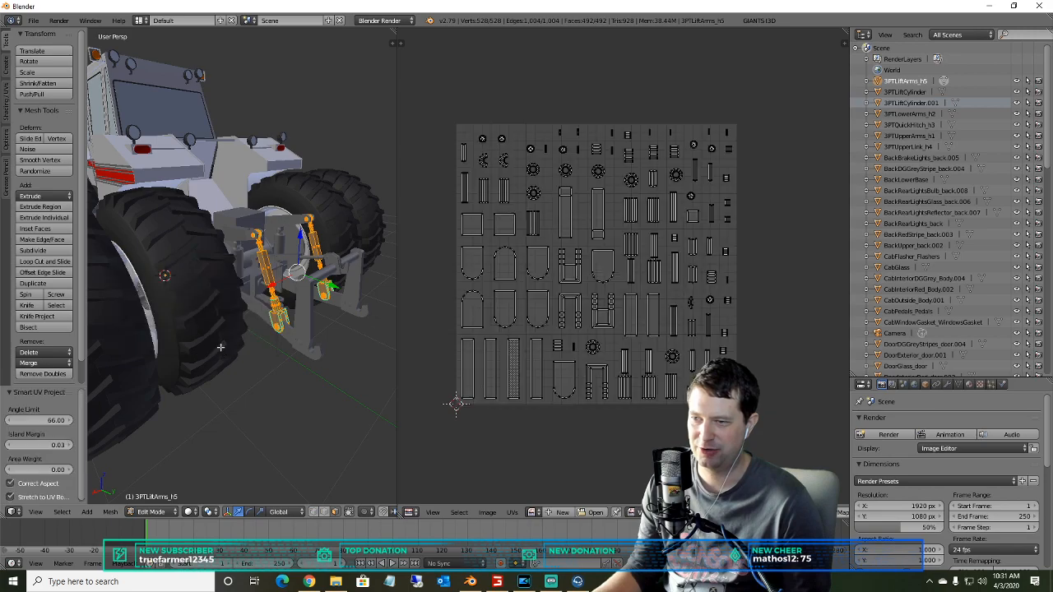
- Select all faces of 3PTLiftCylinder in Edit Mode and unwrap them with Smart UV Project at an island margin of 0.03
left_click(906, 92)
left_click(152, 510)
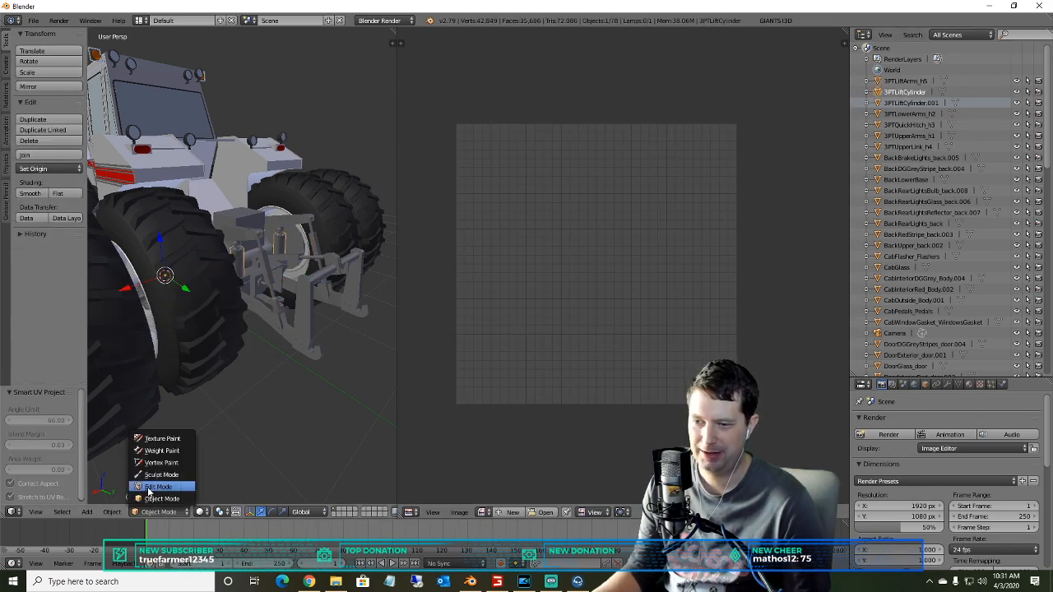
left_click(156, 482)
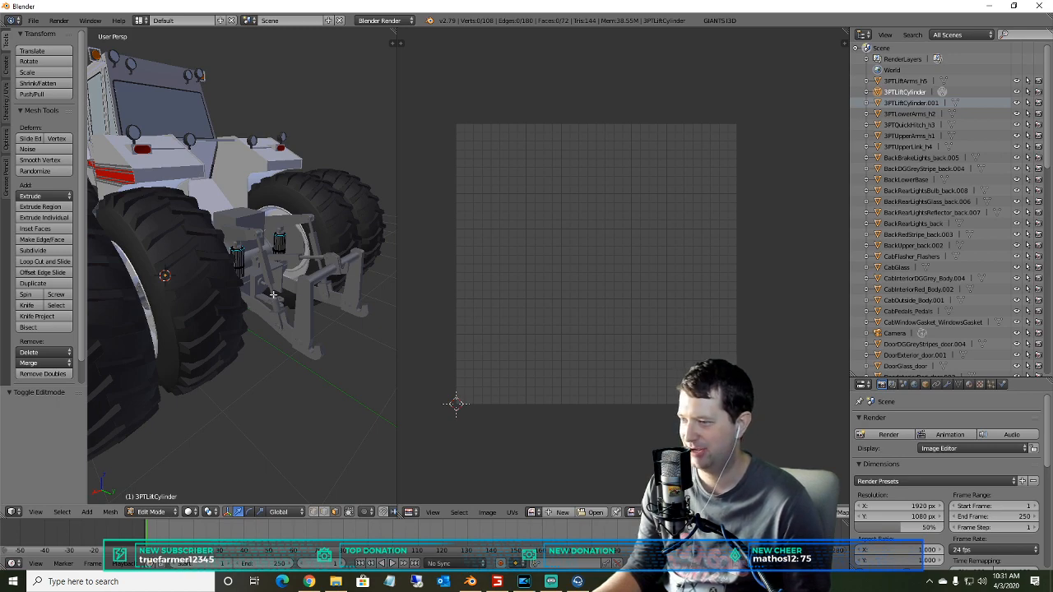
key("a")
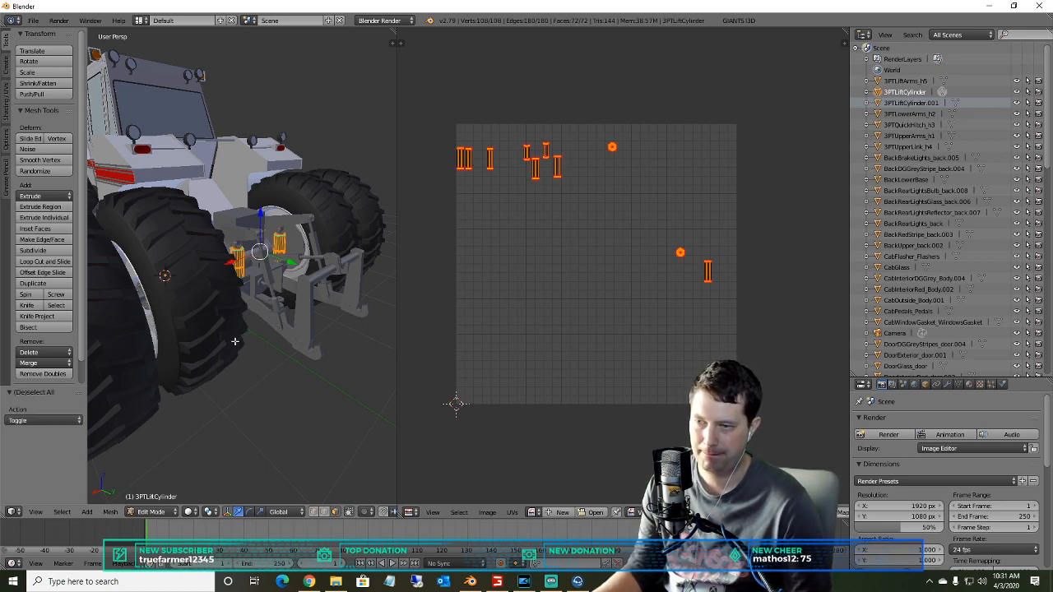
key("u")
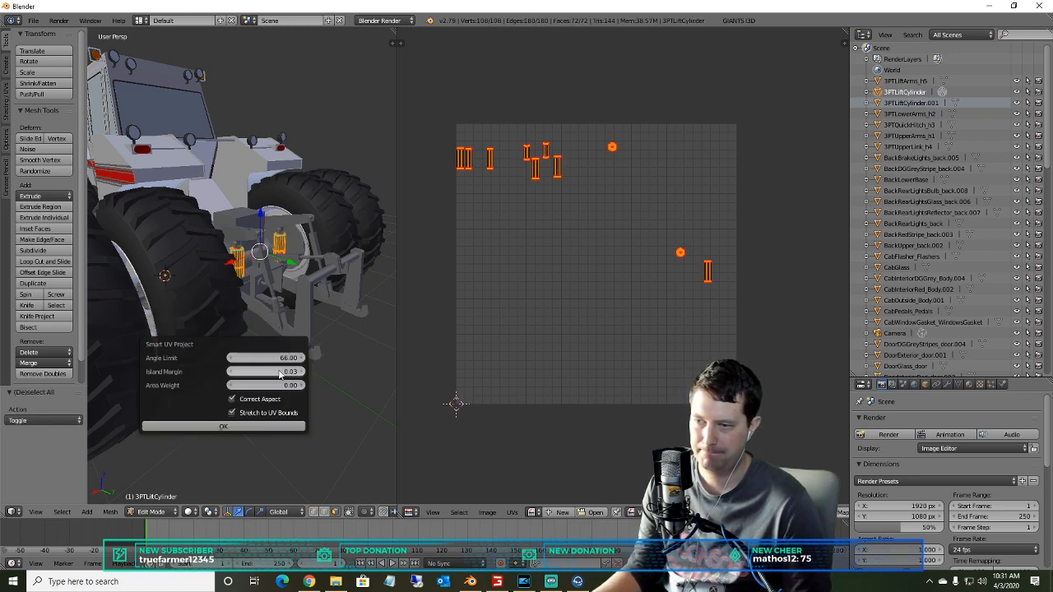
left_click(265, 425)
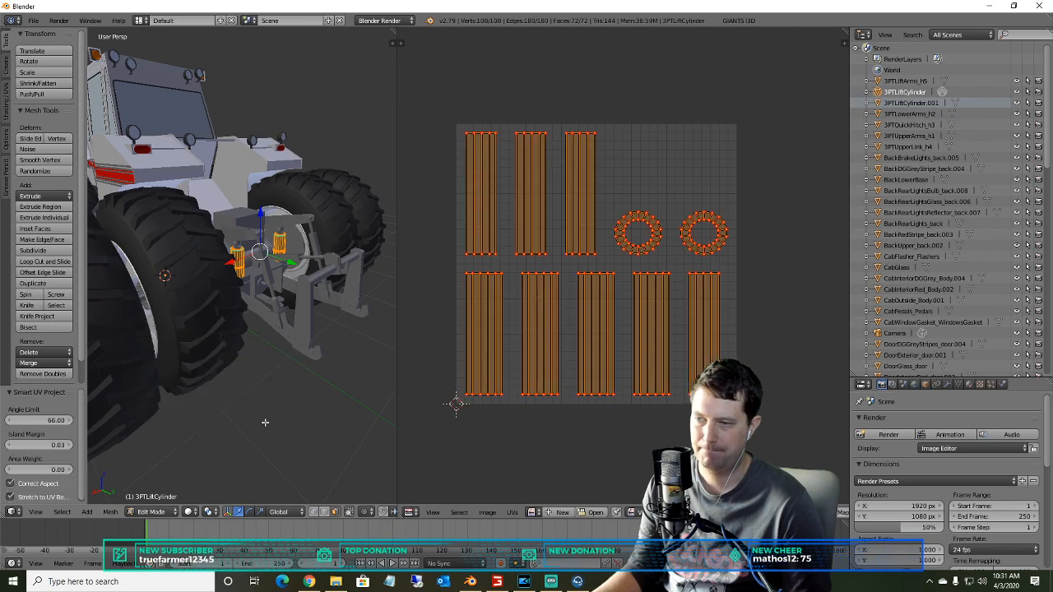
- Unwrap 3PTLowerArms_h2 in Edit Mode with Smart UV Project, keeping angle limit 66 and island margin 0.03
left_click(905, 114)
left_click(157, 512)
left_click(159, 499)
left_click(158, 512)
left_click(158, 486)
key("u")
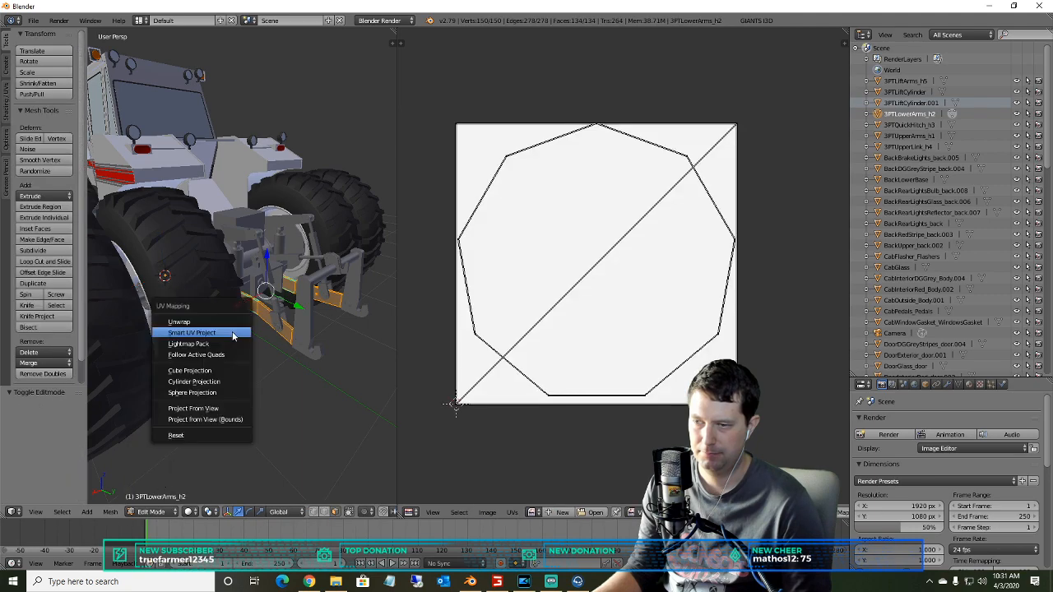
left_click(231, 333)
left_click(228, 415)
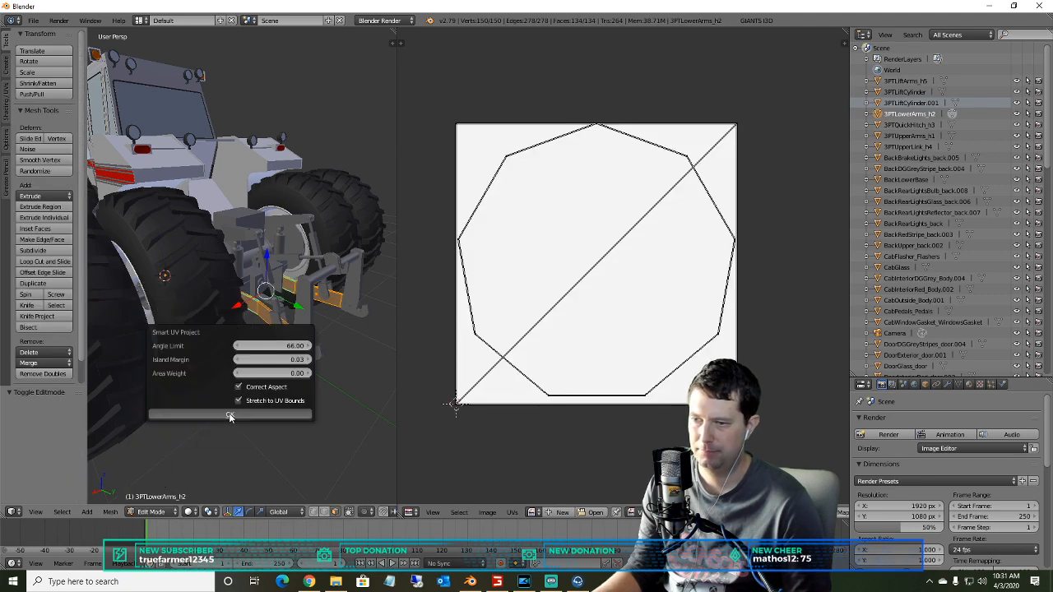
left_click(155, 511)
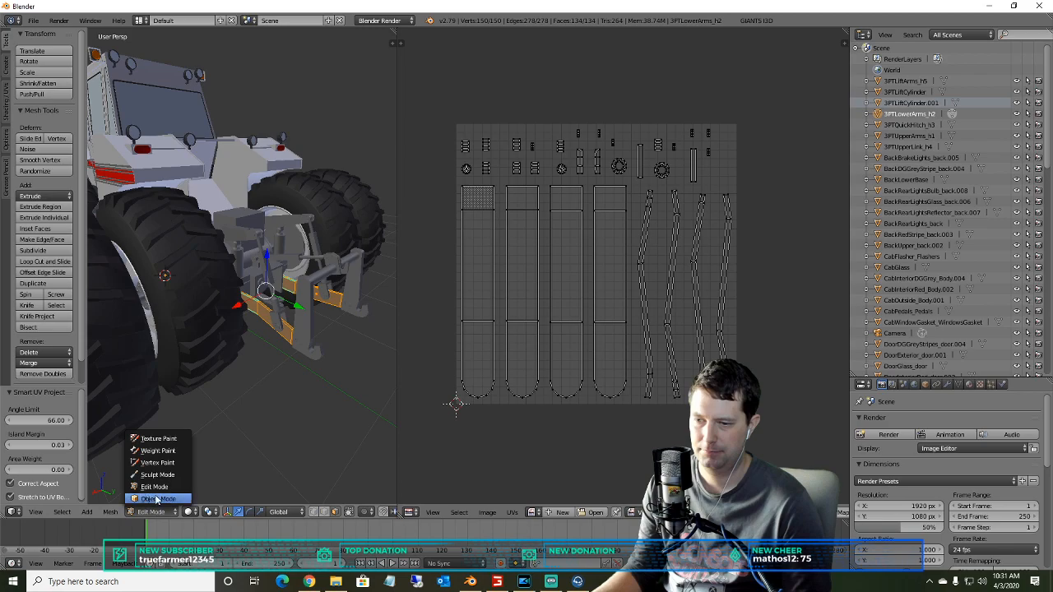
left_click(145, 514)
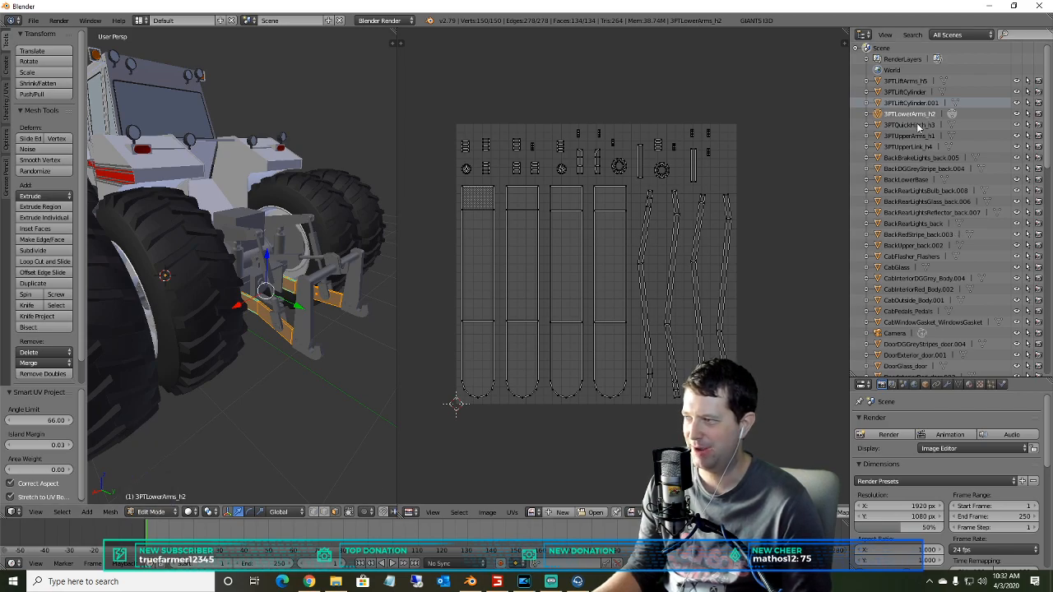
- Unwrap 3PTQuickHitch_h3 in Edit Mode with Smart UV Project, keeping angle limit 66 and island margin 0.03
left_click(919, 125)
left_click(152, 511)
left_click(164, 486)
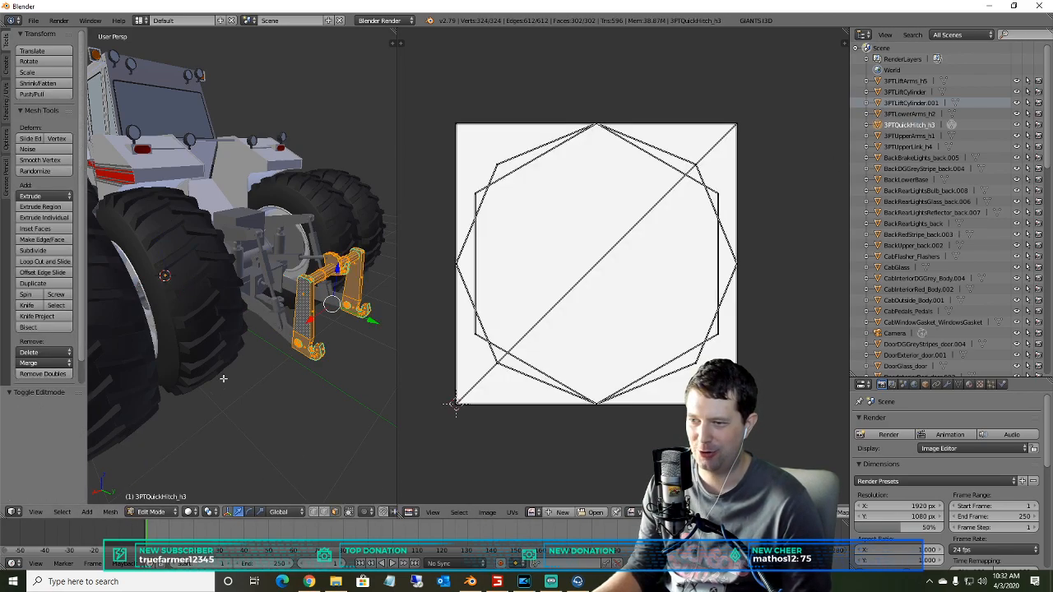
key("u")
left_click(227, 366)
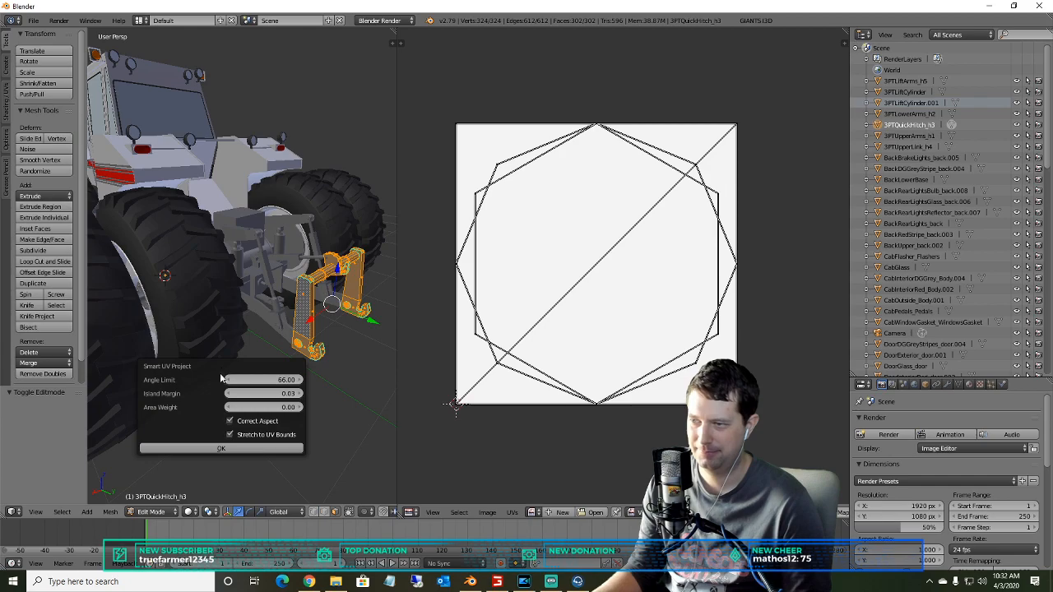
left_click(244, 448)
- Unwrap 3PTUpperArms_h1 in Edit Mode with Smart UV Project, keeping angle limit 66 and island margin 0.03
left_click(912, 136)
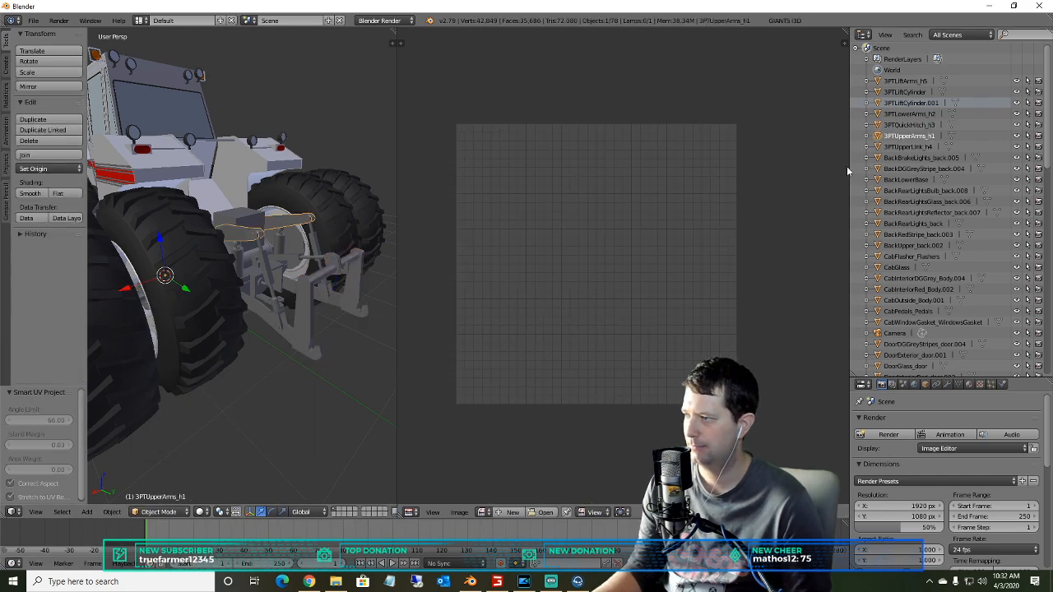
left_click(153, 512)
left_click(164, 486)
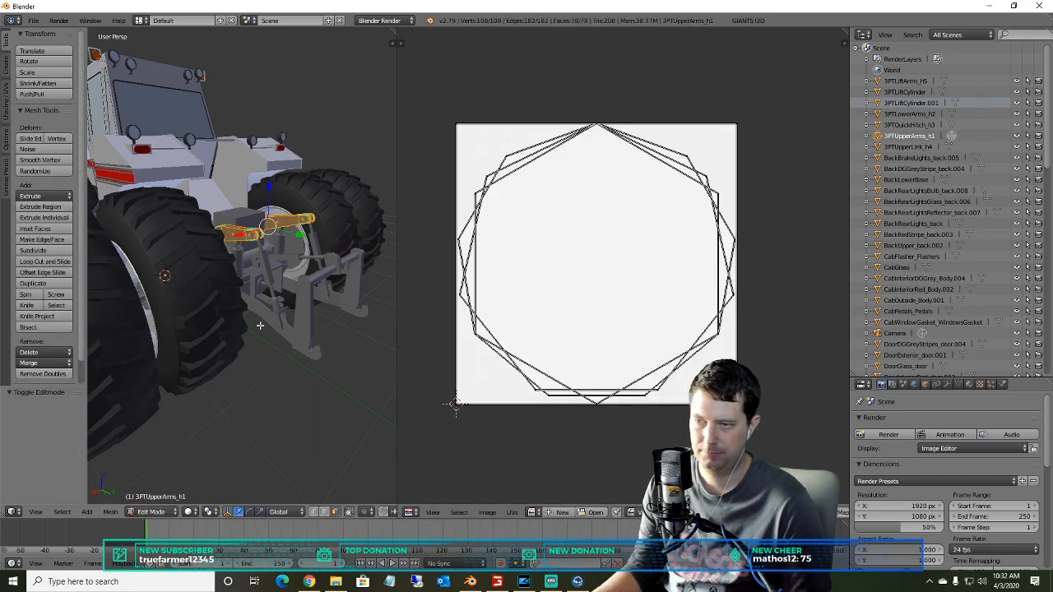
key("u")
left_click(258, 325)
left_click(279, 407)
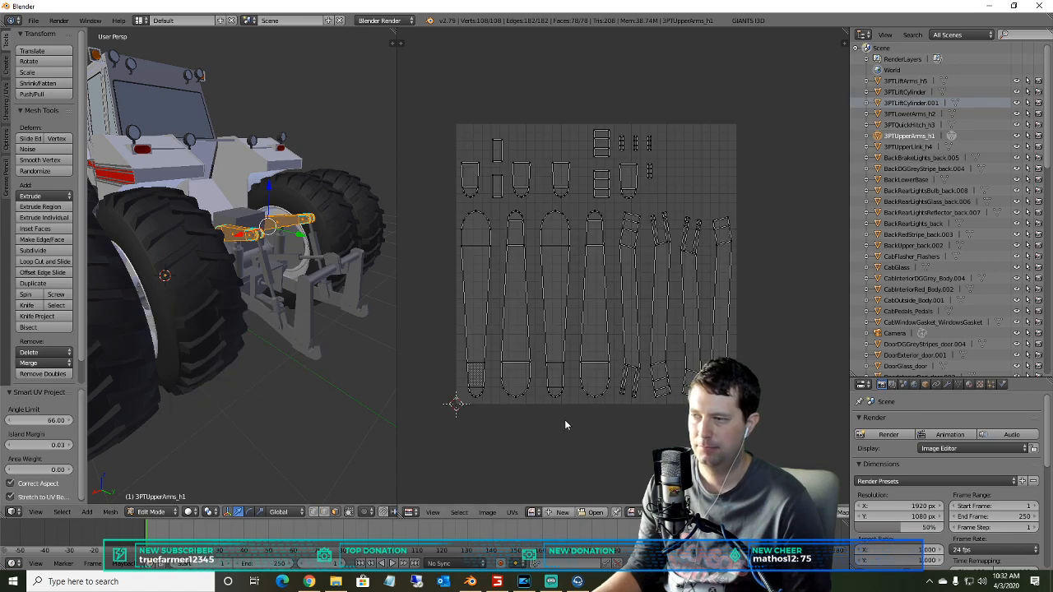
- Unwrap 3PTUpperLink_h4 in Edit Mode with Smart UV Project, keeping angle limit 66 and island margin 0.03
left_click(907, 146)
left_click(152, 511)
left_click(164, 485)
key("u")
left_click(263, 322)
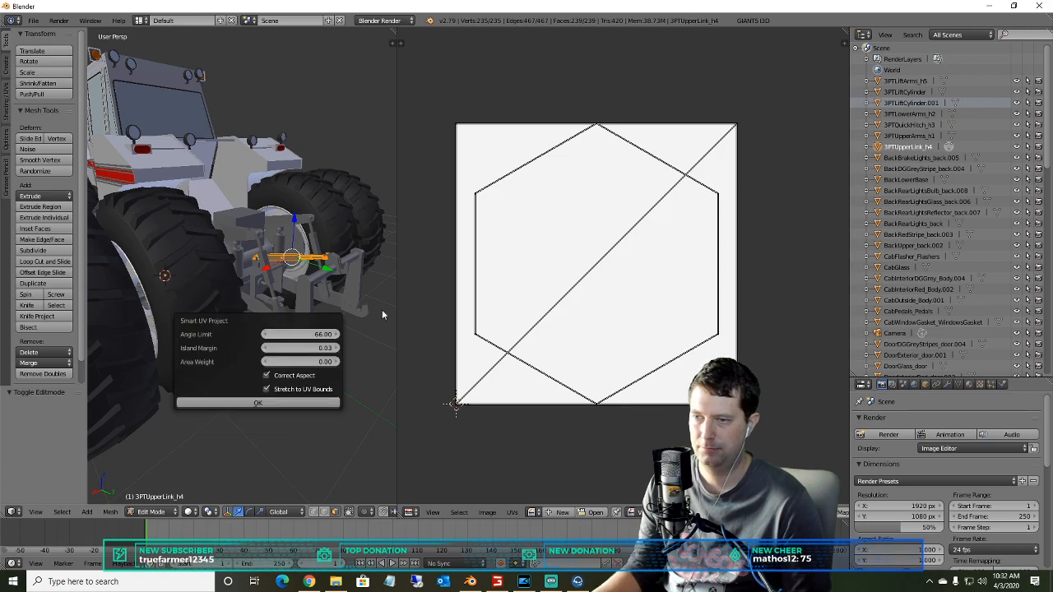
left_click(231, 402)
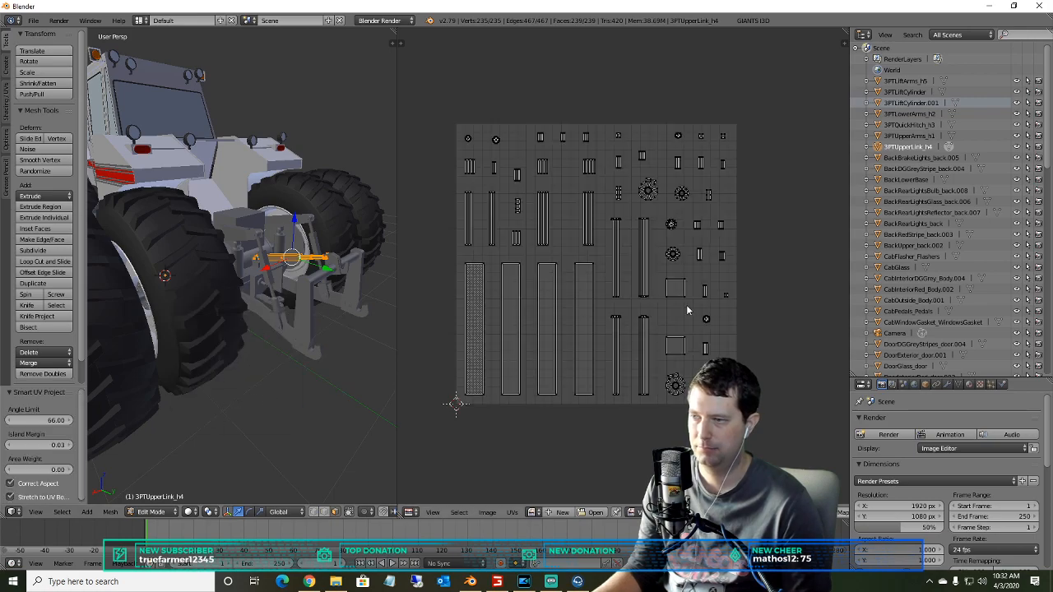
- Unwrap BackBrakeLights_back.005 in Edit Mode with Smart UV Project, keeping angle limit 66 and island margin 0.03
left_click(912, 157)
left_click(156, 512)
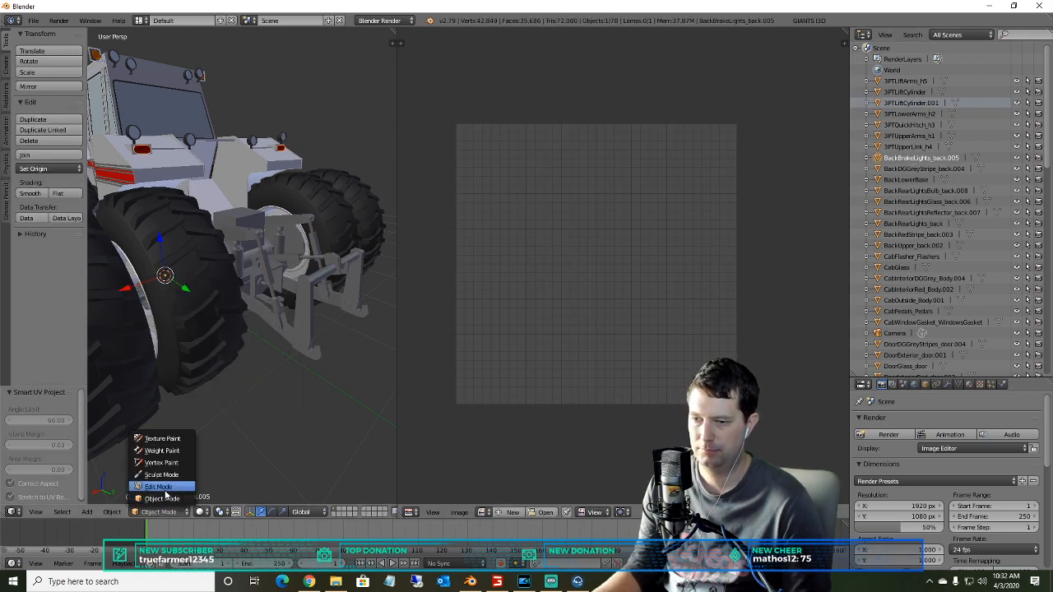
left_click(157, 486)
key("u")
left_click(255, 227)
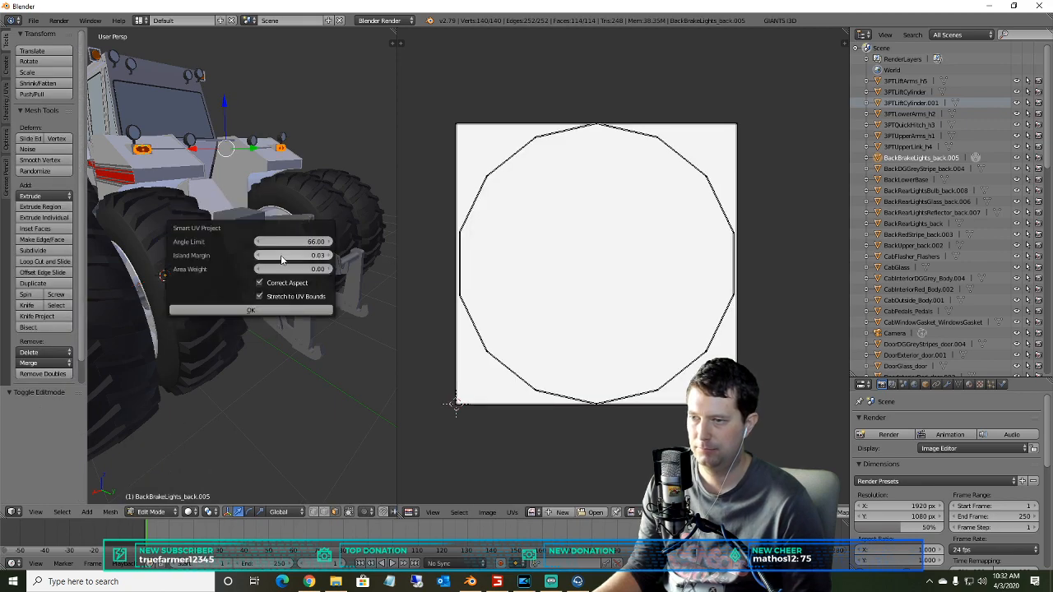
left_click(257, 310)
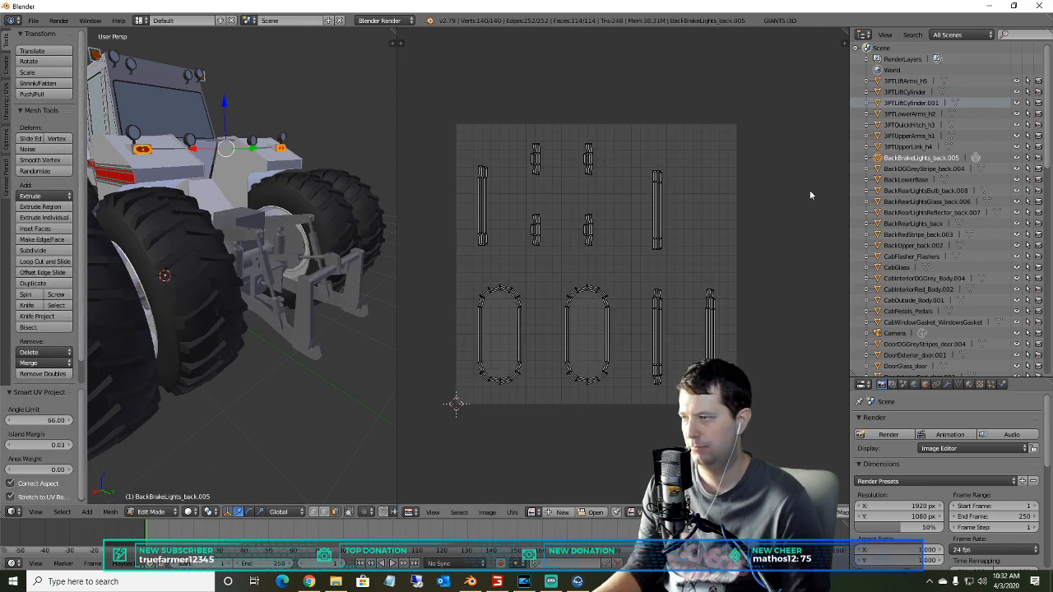
- Unwrap BackDGGreyStripe_back.004 in Edit Mode with Smart UV Project, keeping angle limit 66 and island margin 0.03
left_click(921, 168)
left_click(160, 512)
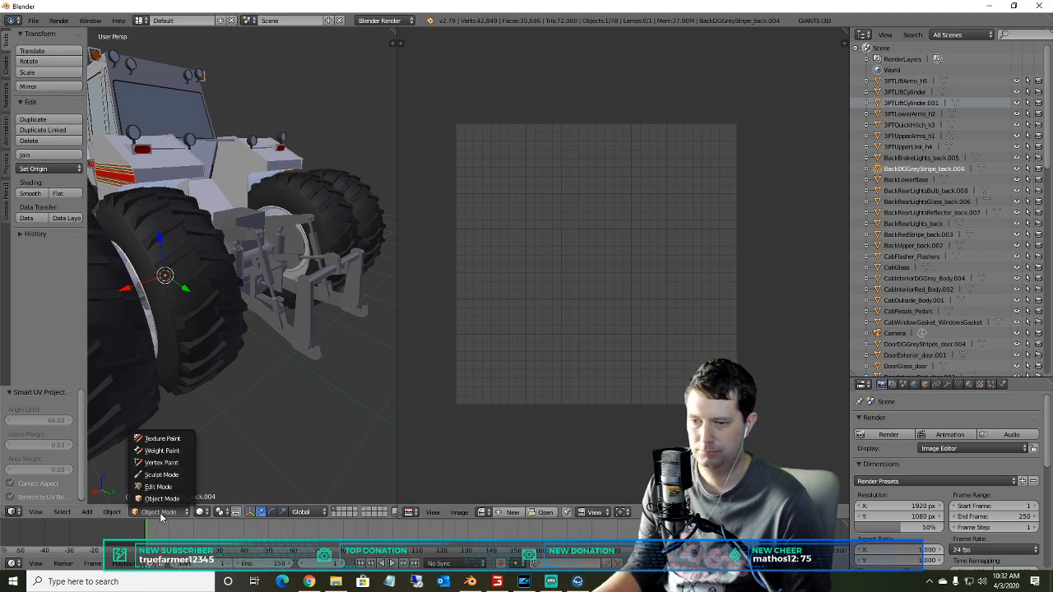
left_click(158, 486)
key("u")
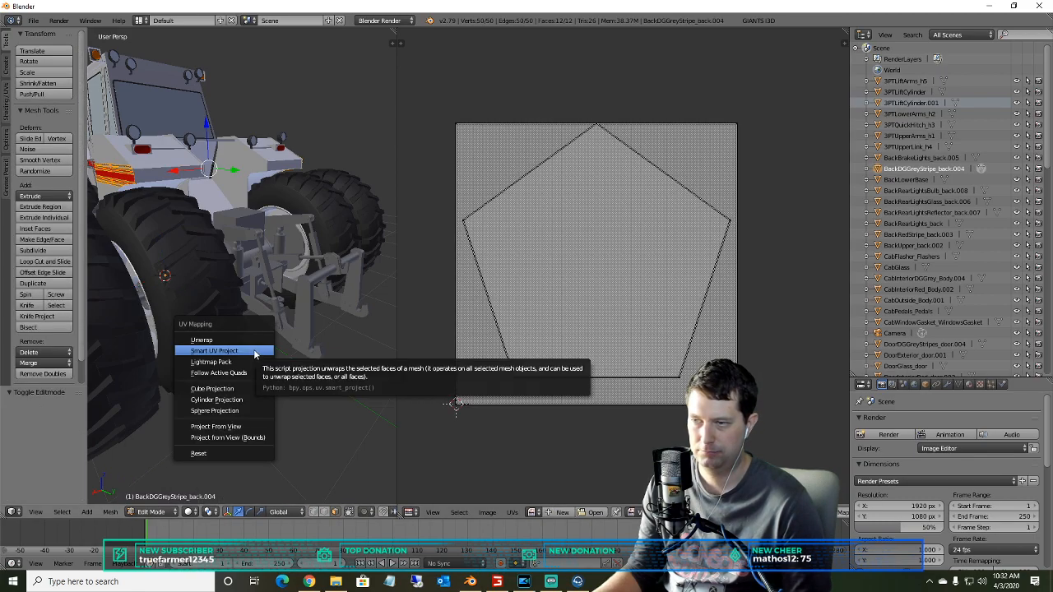
left_click(254, 351)
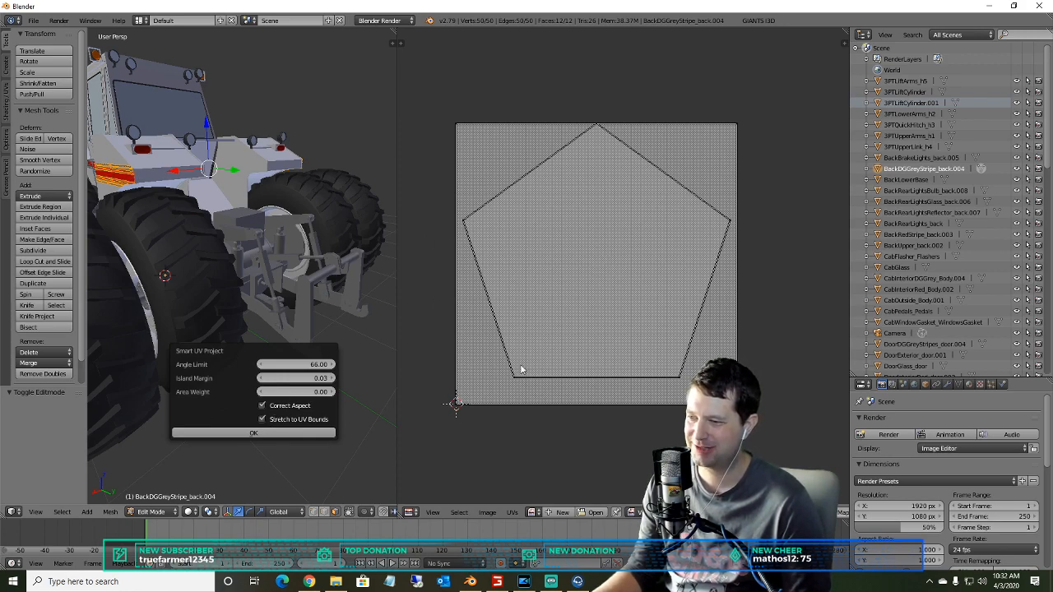
left_click(243, 433)
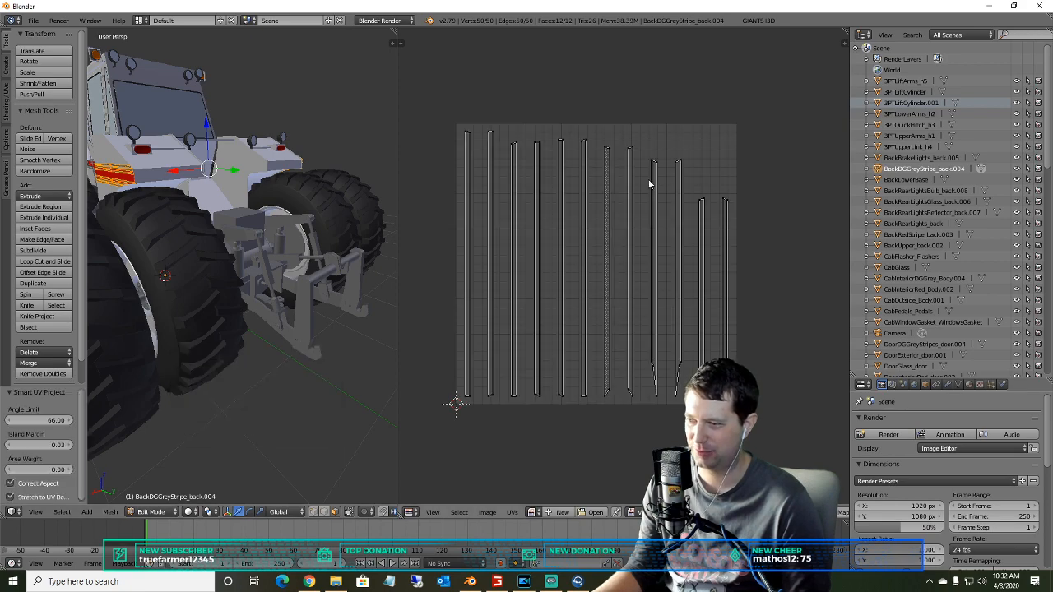
- Select all faces of BackLowerBase in Edit Mode and unwrap them with Smart UV Project, angle limit 66 and island margin 0.03
middle_click_drag(257, 350, 231, 340)
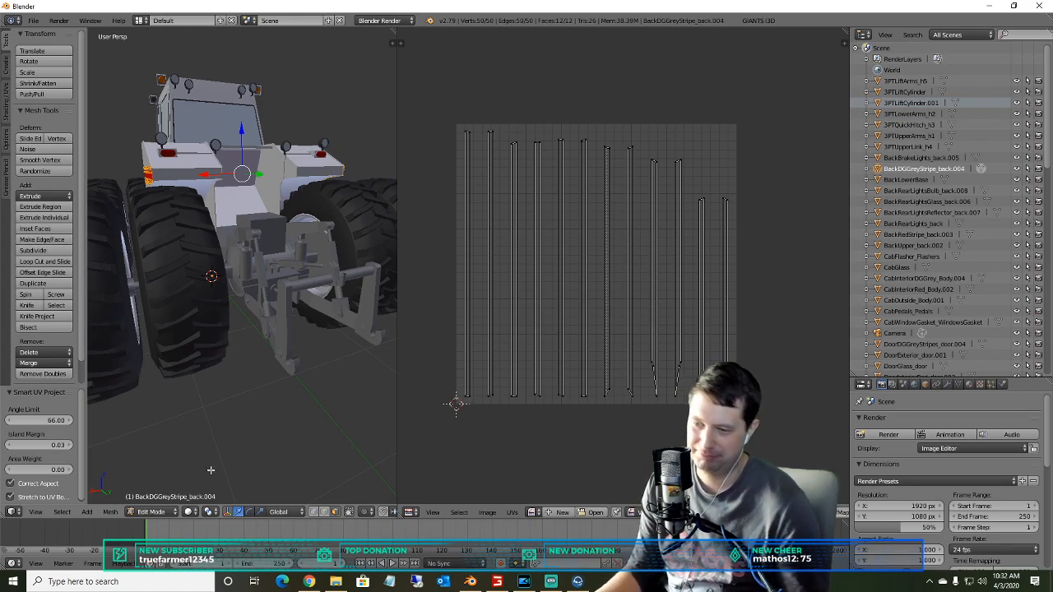
left_click(904, 179)
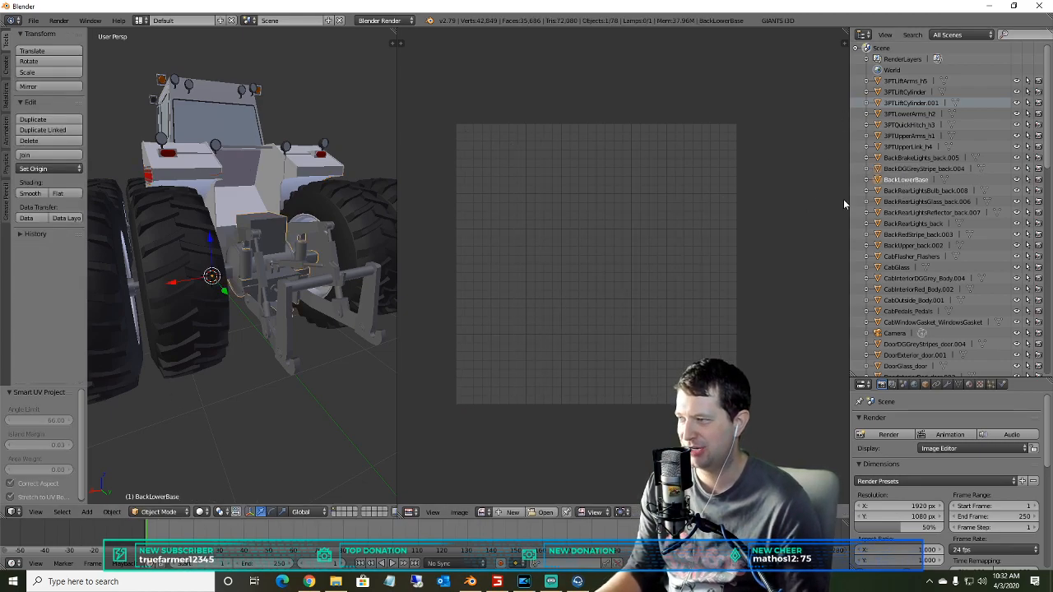
left_click(161, 512)
left_click(157, 486)
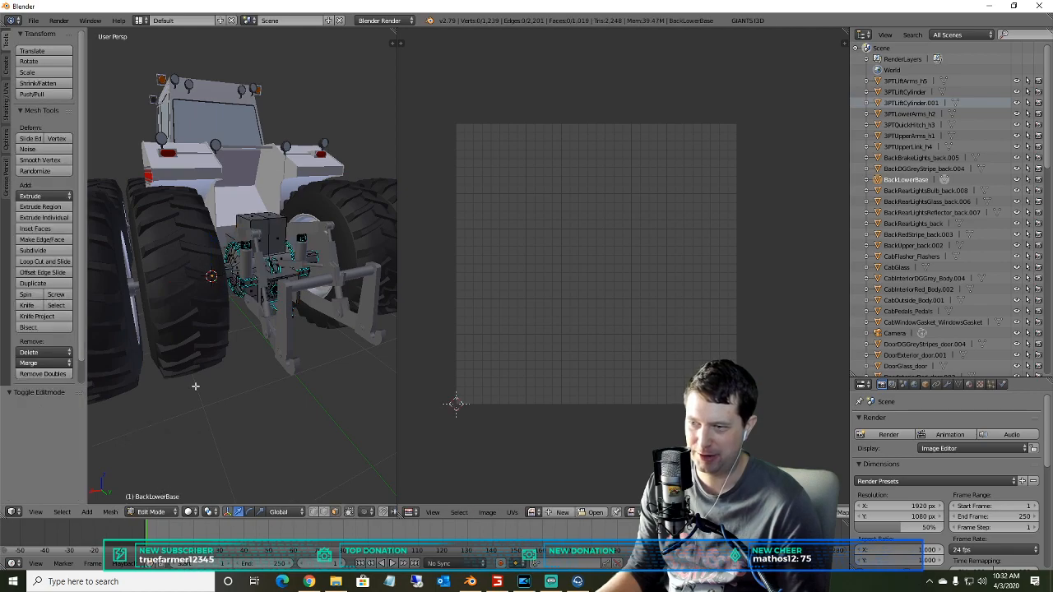
key("a")
key("u")
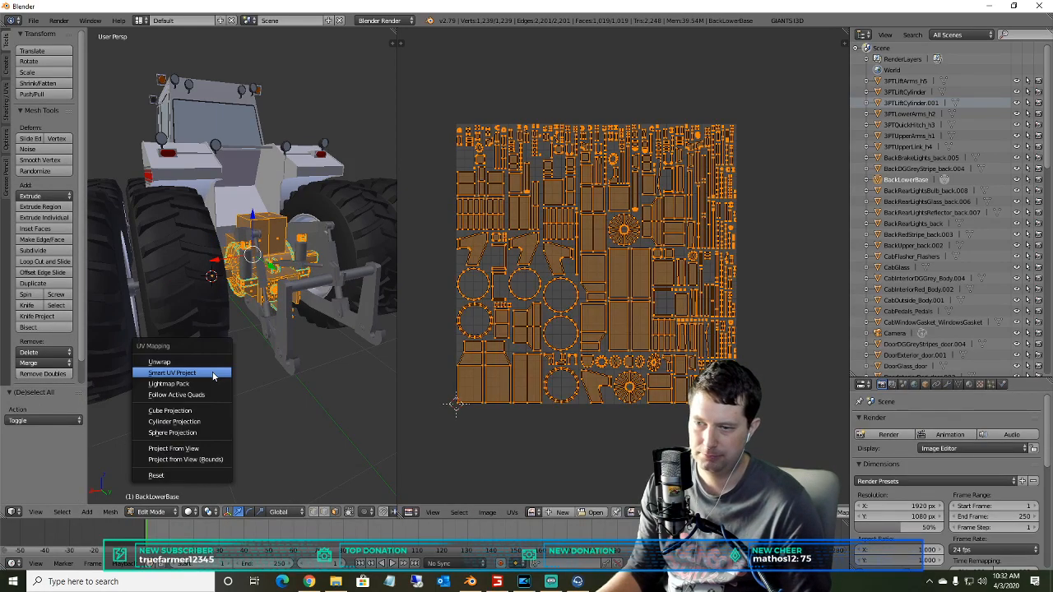
left_click(212, 373)
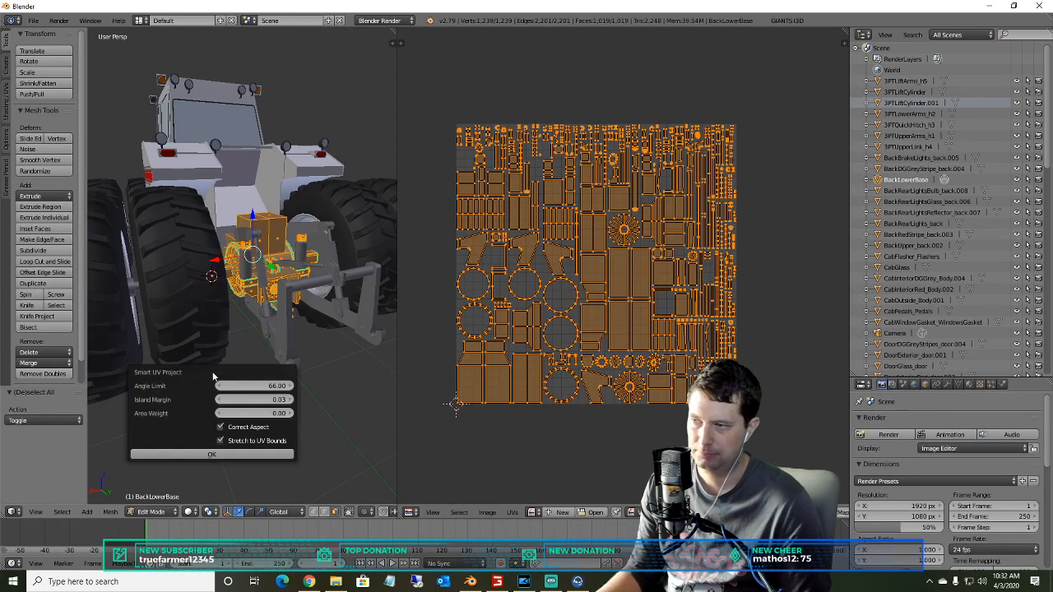
left_click(225, 456)
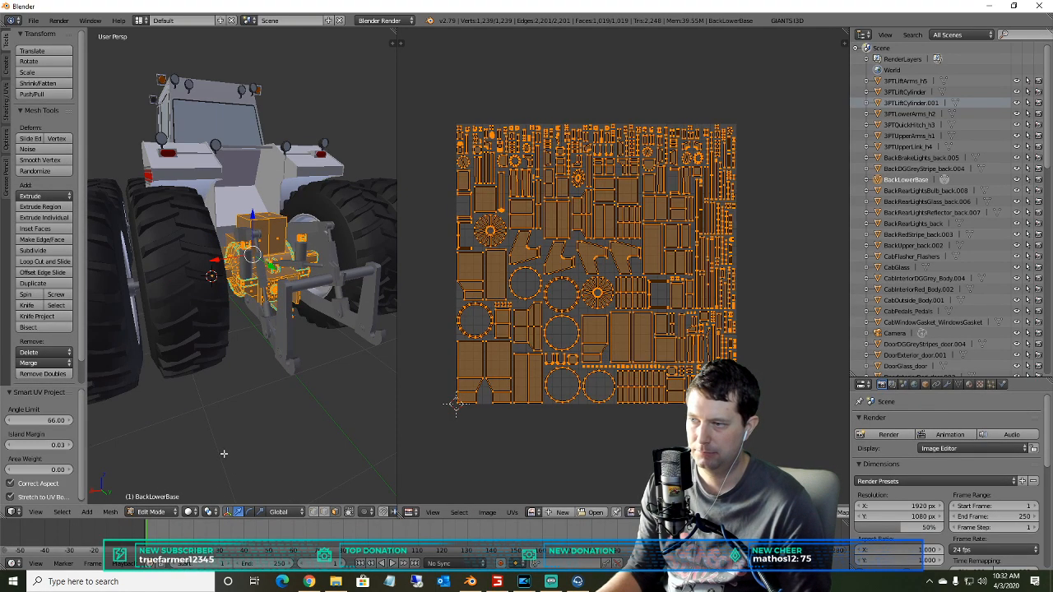
- Unwrap BackRearLightsBulb_back.008 in Edit Mode with Smart UV Project, keeping angle limit 66 and island margin 0.03
left_click(913, 191)
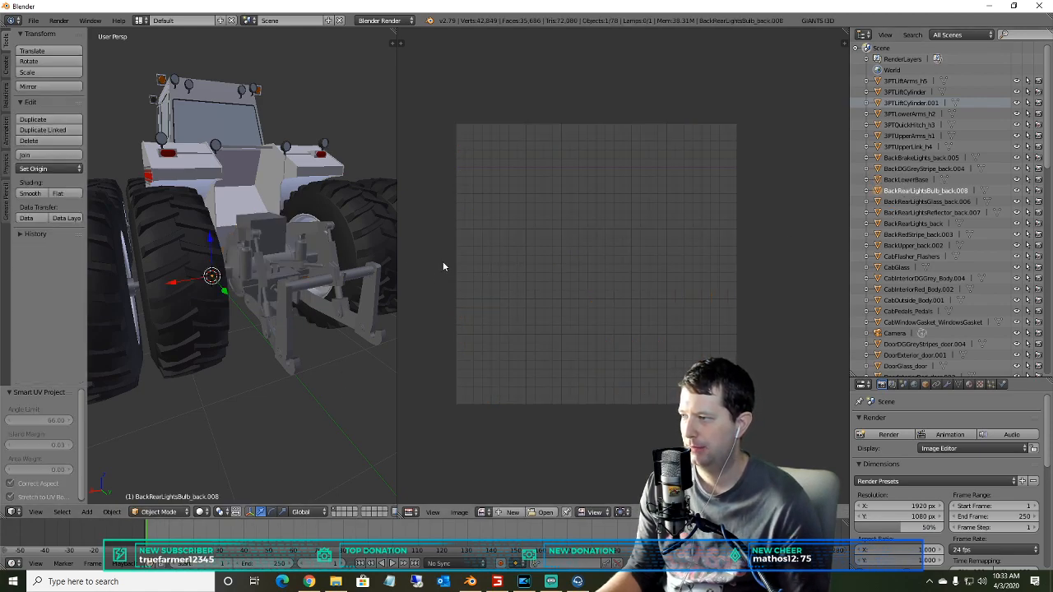
middle_click_drag(246, 284, 153, 312)
left_click(158, 511)
left_click(156, 485)
key("u")
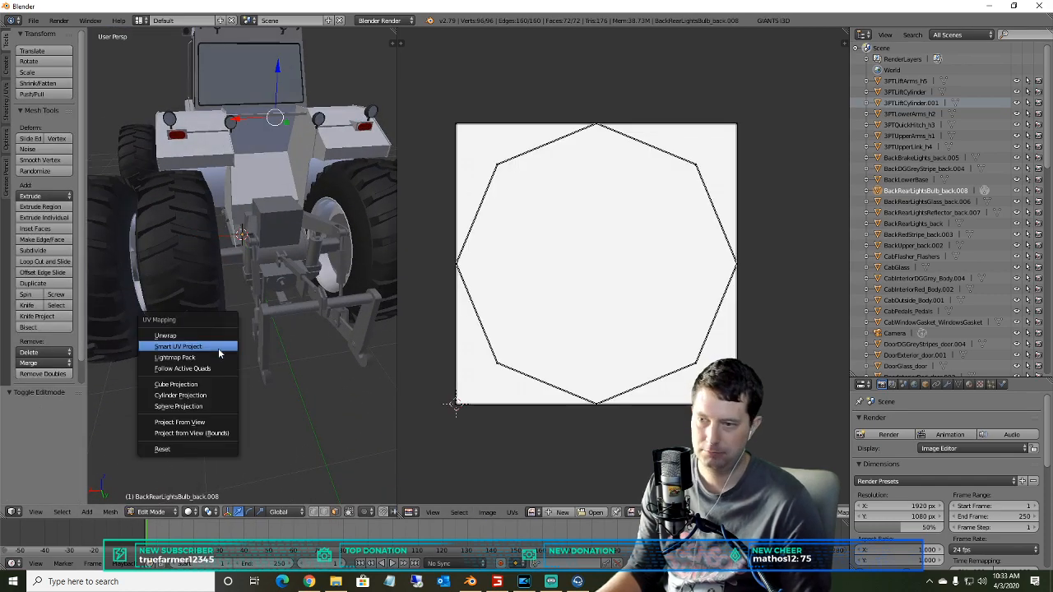
left_click(216, 350)
left_click(222, 425)
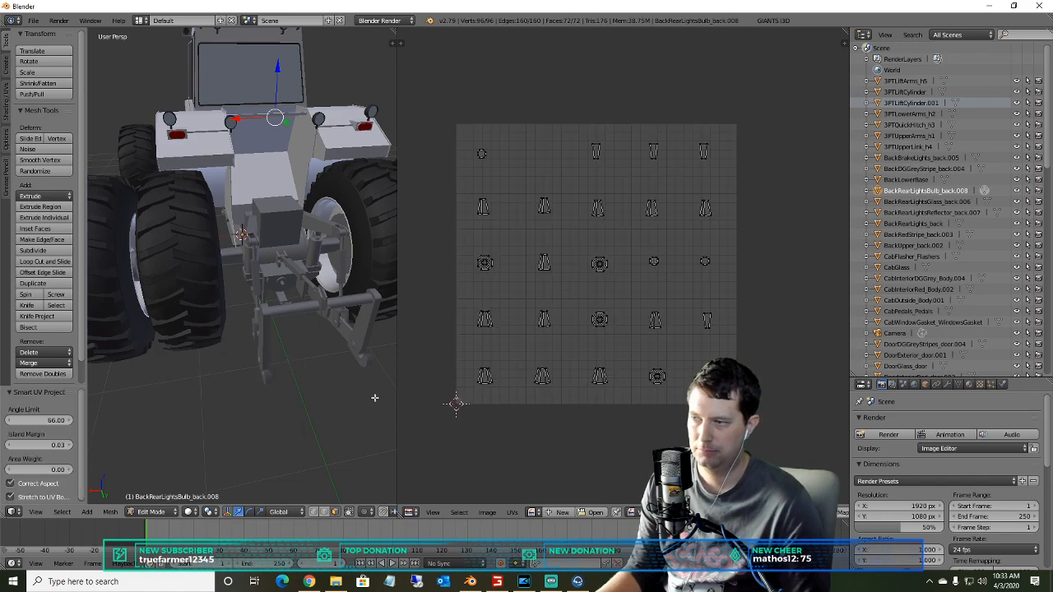
- Unwrap BackRearLightsGlass_back.006 in Edit Mode with Smart UV Project, keeping angle limit 66 and island margin 0.03
left_click(900, 202)
left_click(157, 512)
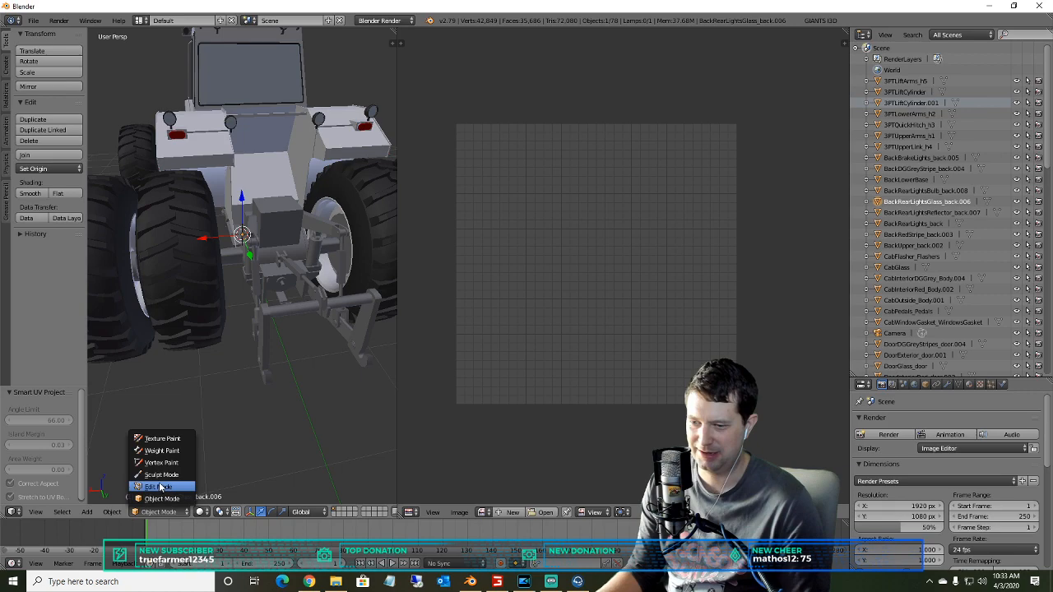
left_click(159, 486)
key("u")
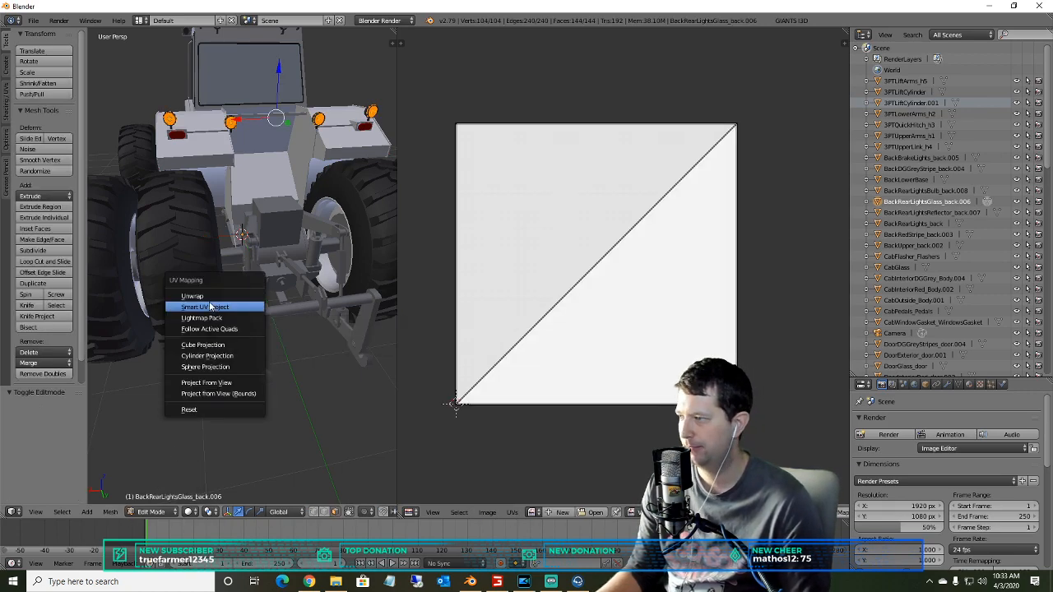
left_click(212, 307)
left_click(215, 385)
- Select all UV islands of BackRearLightsGlass_back.006 and assign them the predefined Glass - Clear material with the Material Selector
key("a")
key("t")
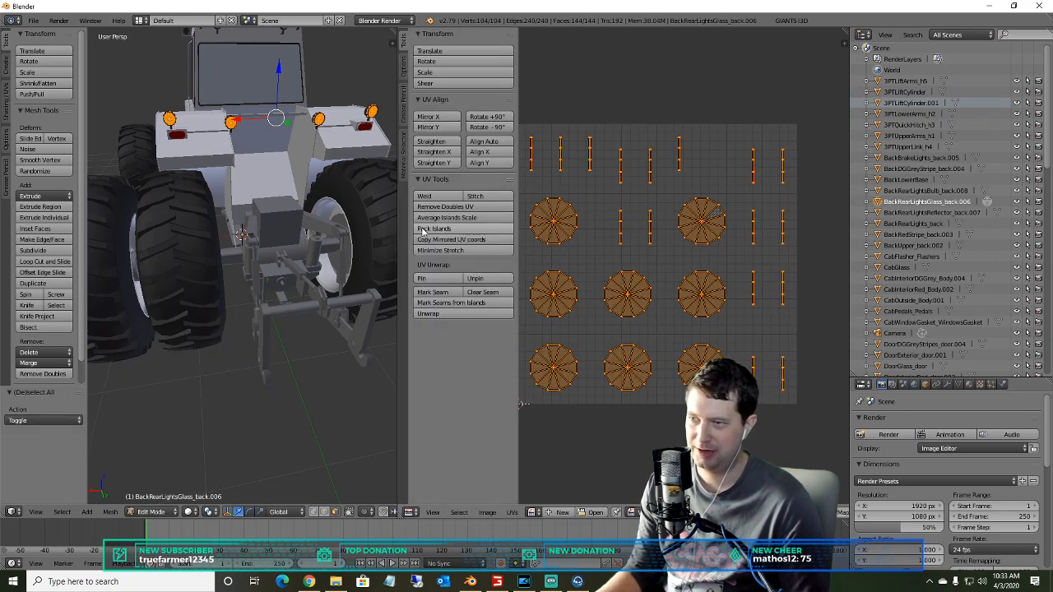
left_click(404, 167)
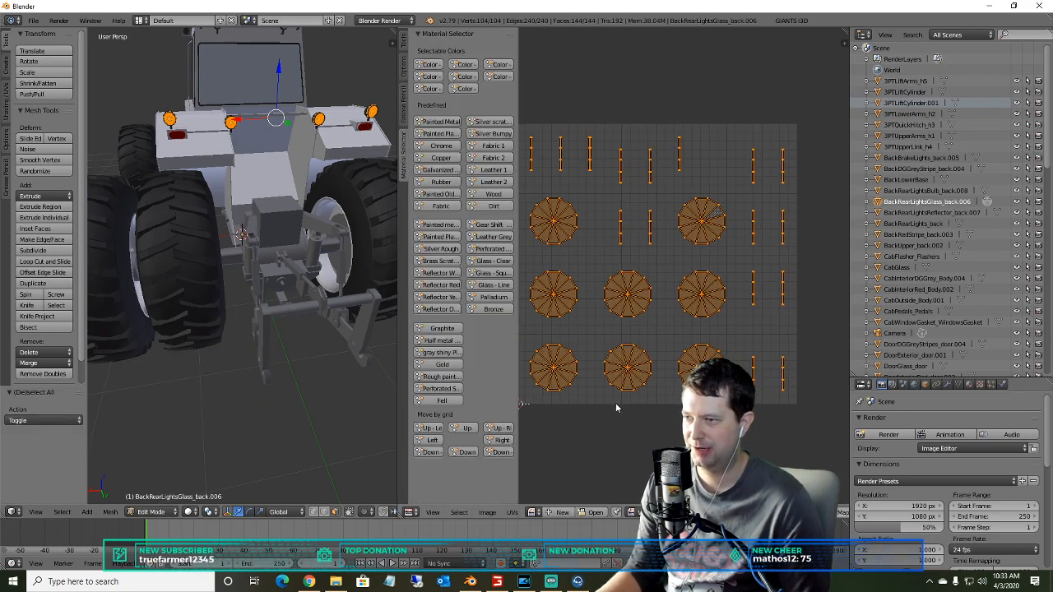
left_click(494, 261)
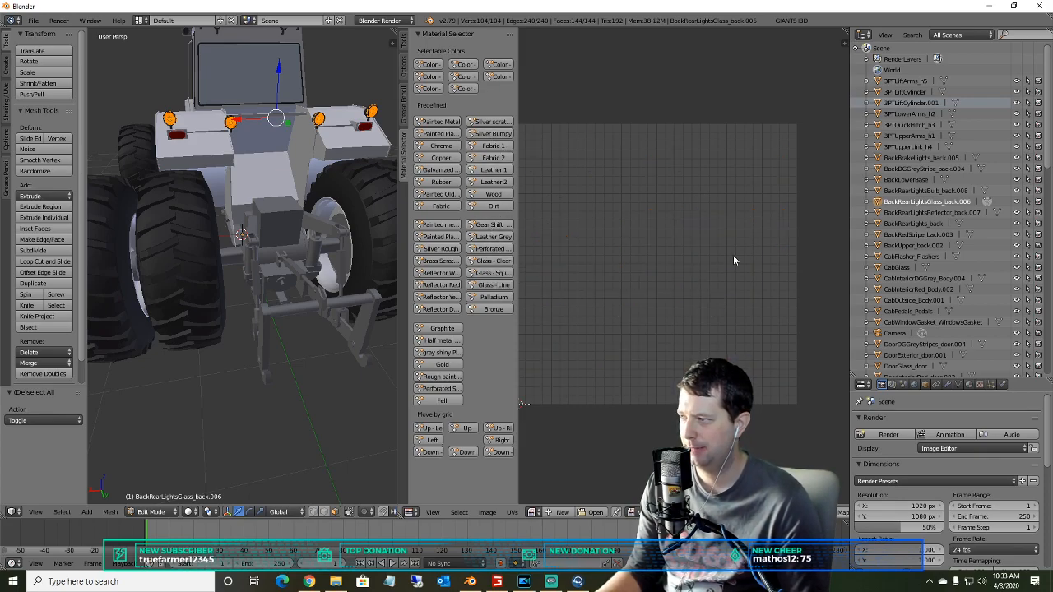
- Unwrap BackRearLightsReflector_back.007 in Edit Mode with Smart UV Project, keeping angle limit 66 and island margin 0.03
left_click(945, 213)
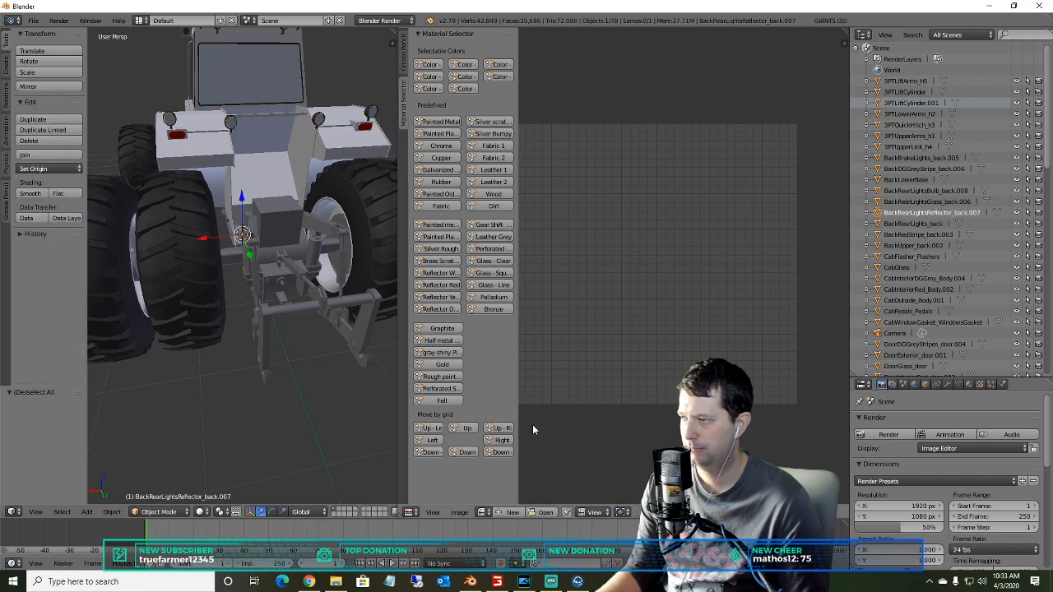
left_click(157, 512)
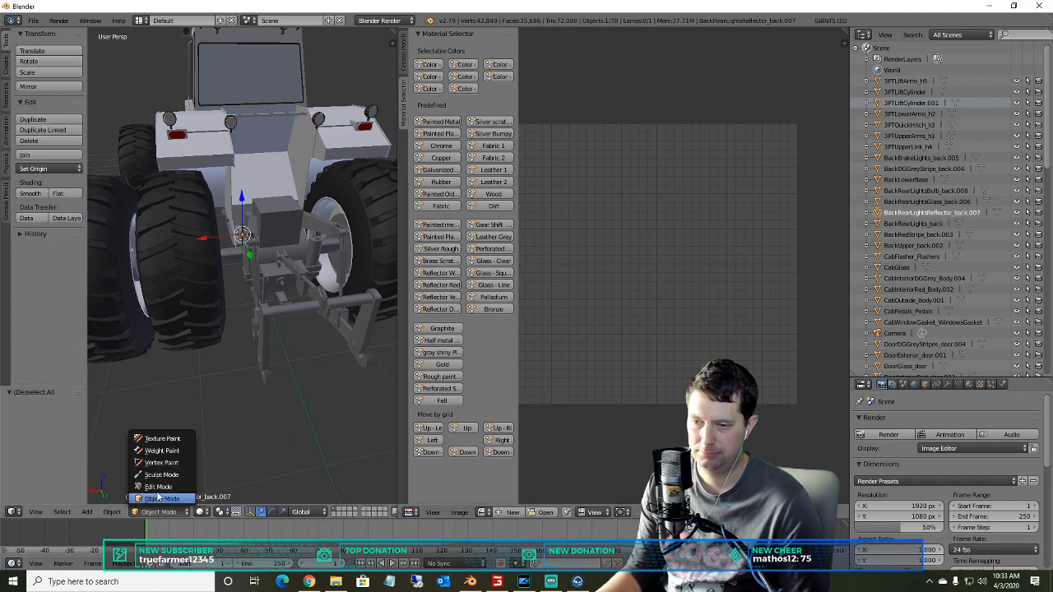
left_click(159, 488)
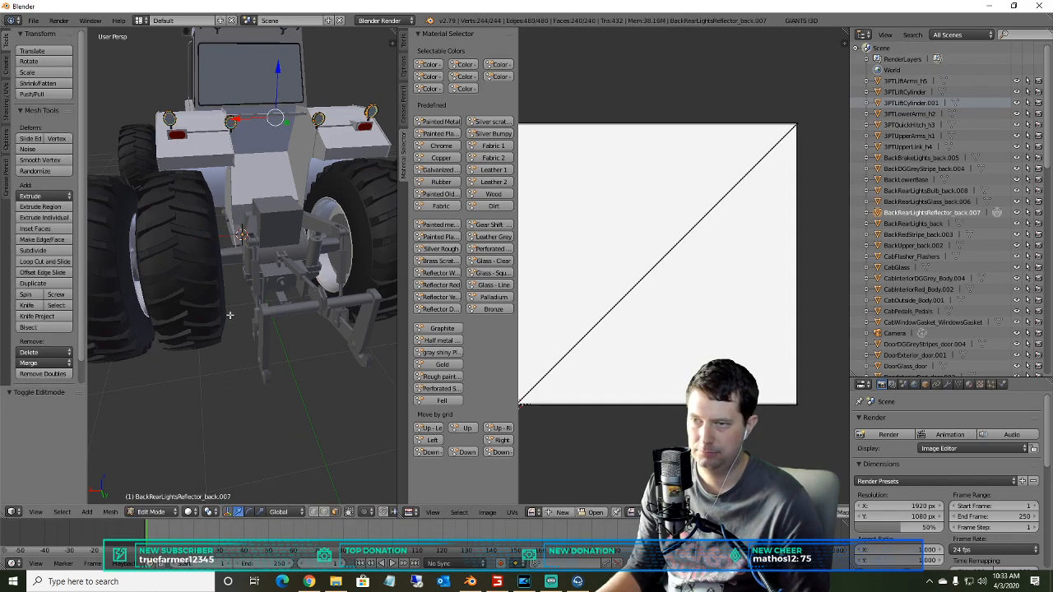
key("u")
left_click(188, 406)
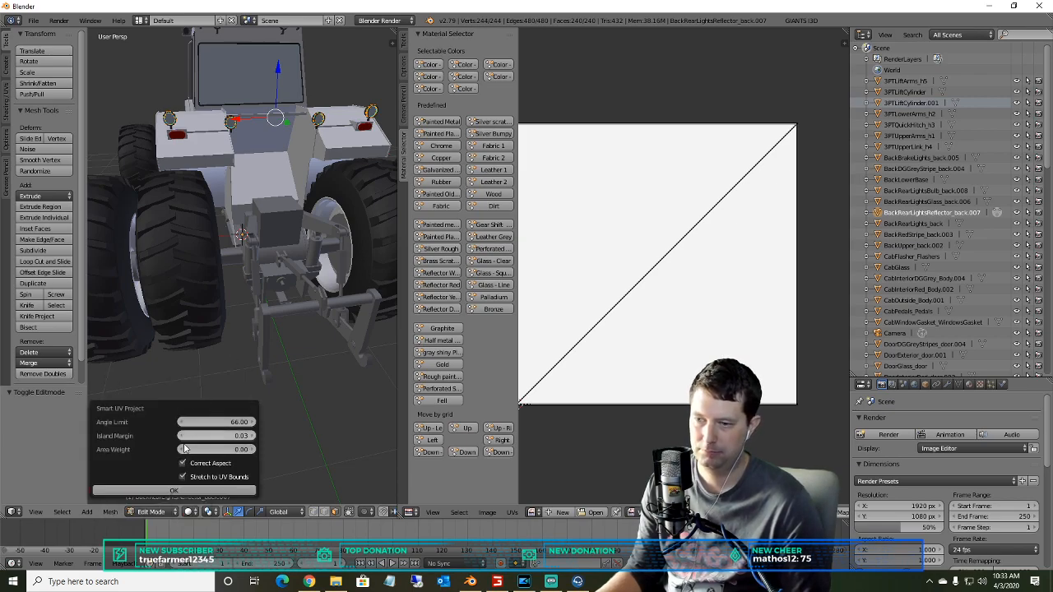
left_click(187, 491)
- Switch BackRearLightsReflector_back.007 to Vertex Paint mode with the rear work lights in close view
scroll(218, 287, "up", 2)
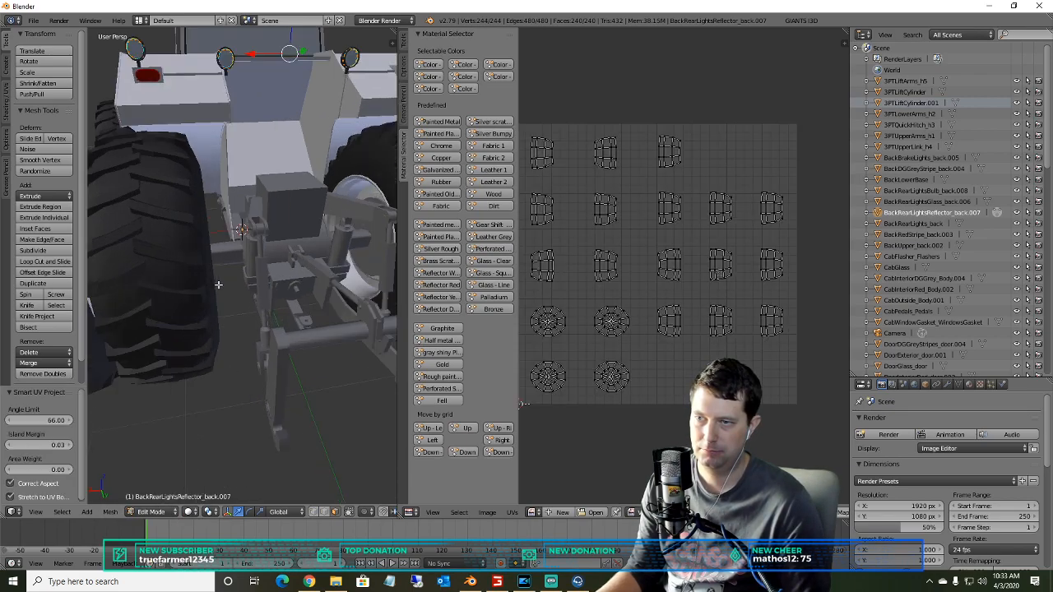
mouse_move(218, 285)
middle_mouse_down()
mouse_move(251, 362)
mouse_move(271, 349)
mouse_move(247, 312)
mouse_move(199, 289)
mouse_move(211, 292)
middle_mouse_up()
scroll(288, 336, "up", 3)
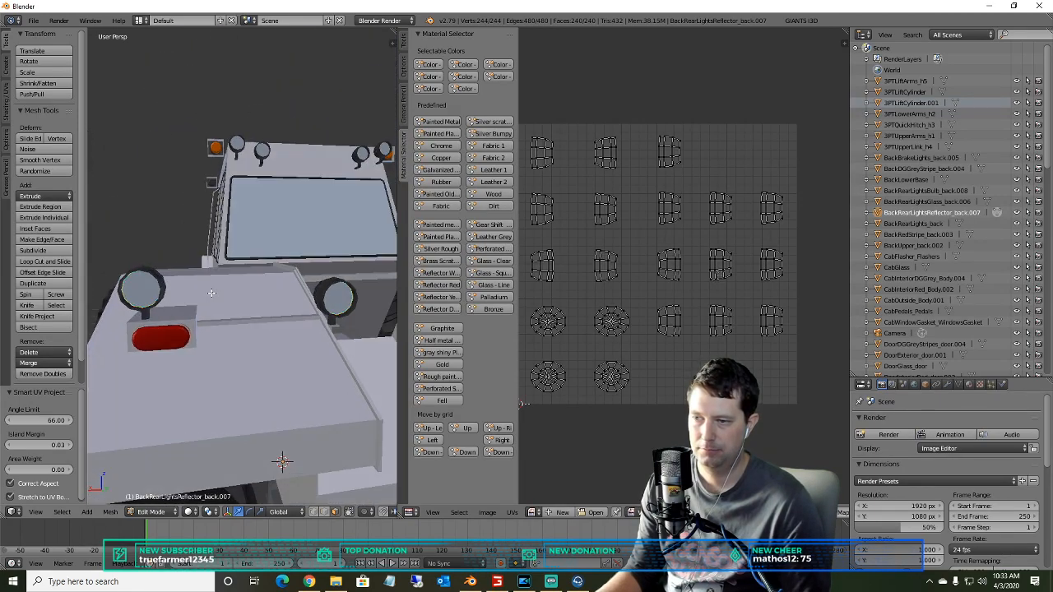
left_click(156, 512)
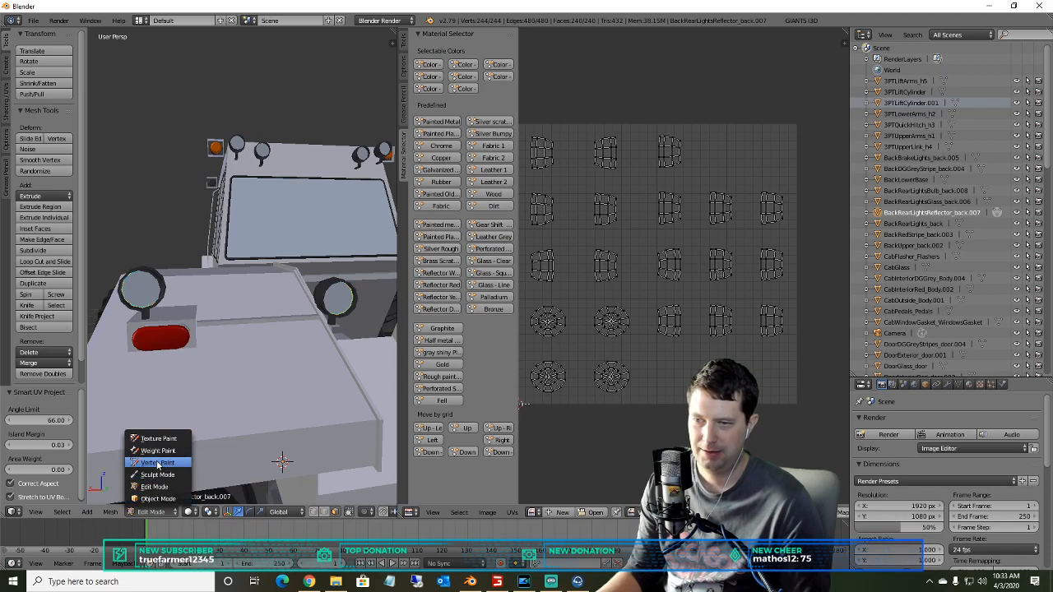
left_click(158, 463)
middle_click_drag(186, 305, 166, 299)
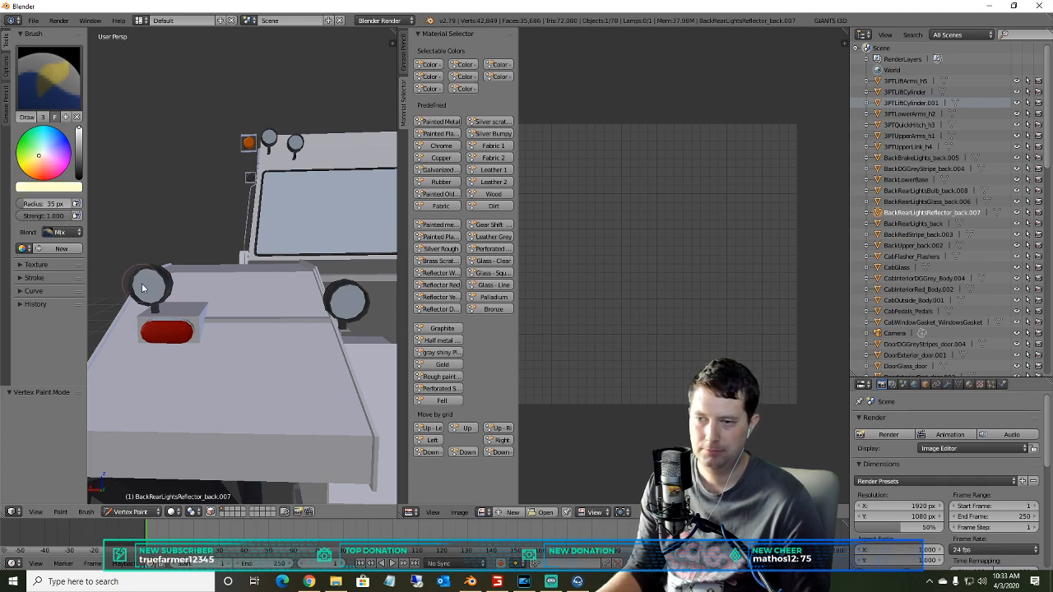
middle_click_drag(161, 286, 136, 283)
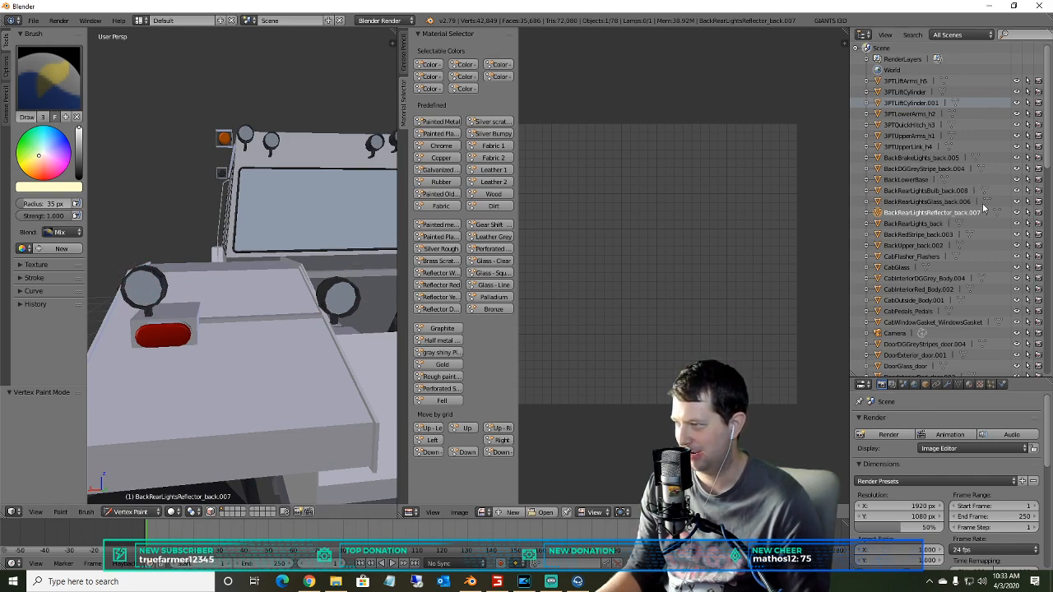
- Hide BackRearLightsGlass_back.006, examine the rear work lights' reflectors and bulbs from several angles, and restore the glass's visibility
left_click(1017, 203)
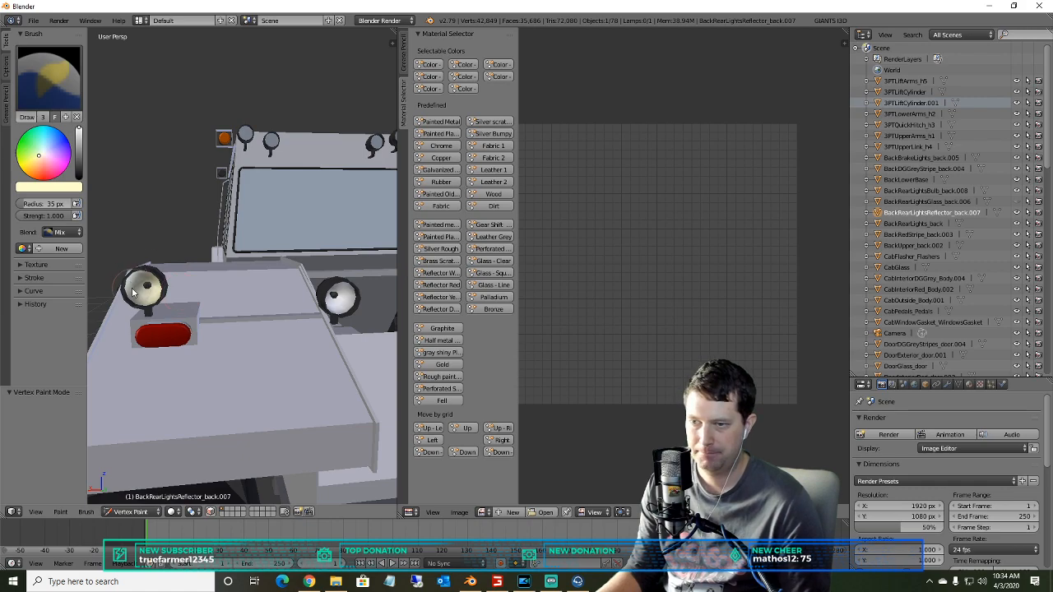
mouse_move(135, 288)
middle_mouse_down()
mouse_move(157, 250)
mouse_move(138, 279)
middle_mouse_up()
mouse_move(333, 306)
middle_mouse_down()
mouse_move(280, 305)
mouse_move(337, 298)
middle_mouse_up()
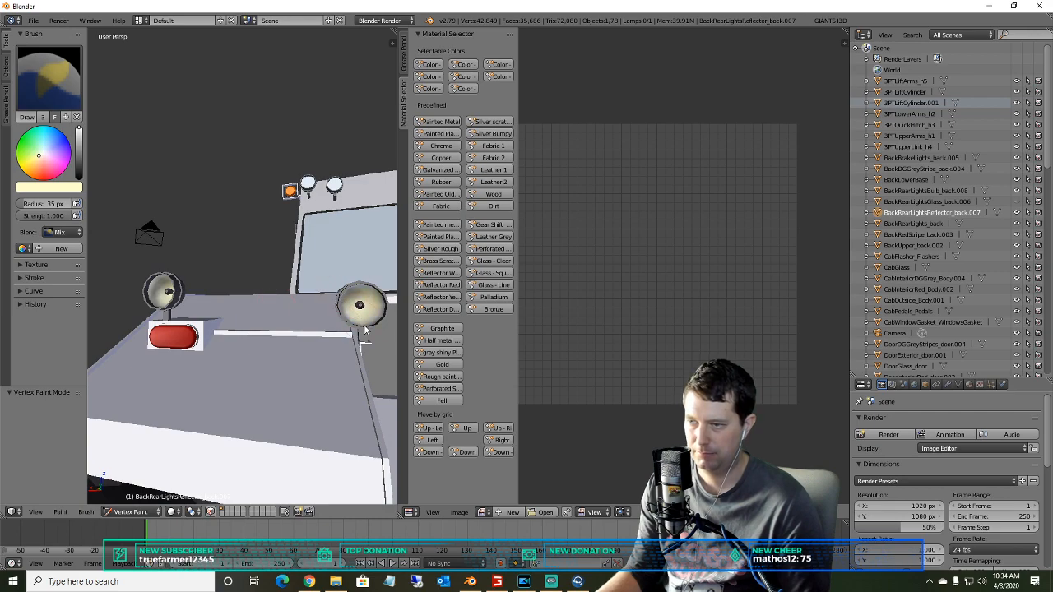
middle_click_drag(335, 319, 343, 293)
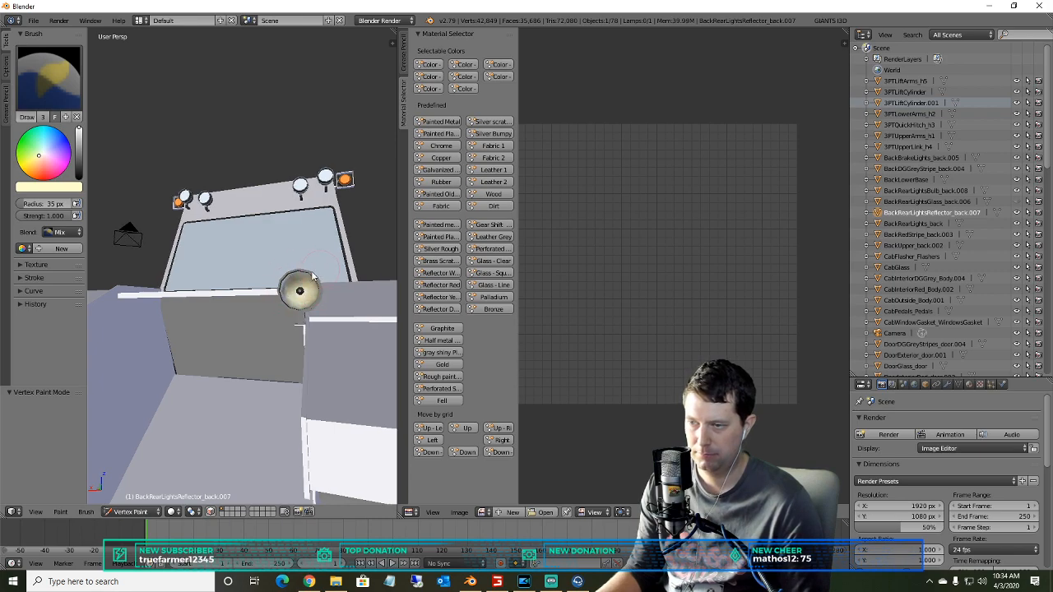
middle_click_drag(309, 285, 212, 294)
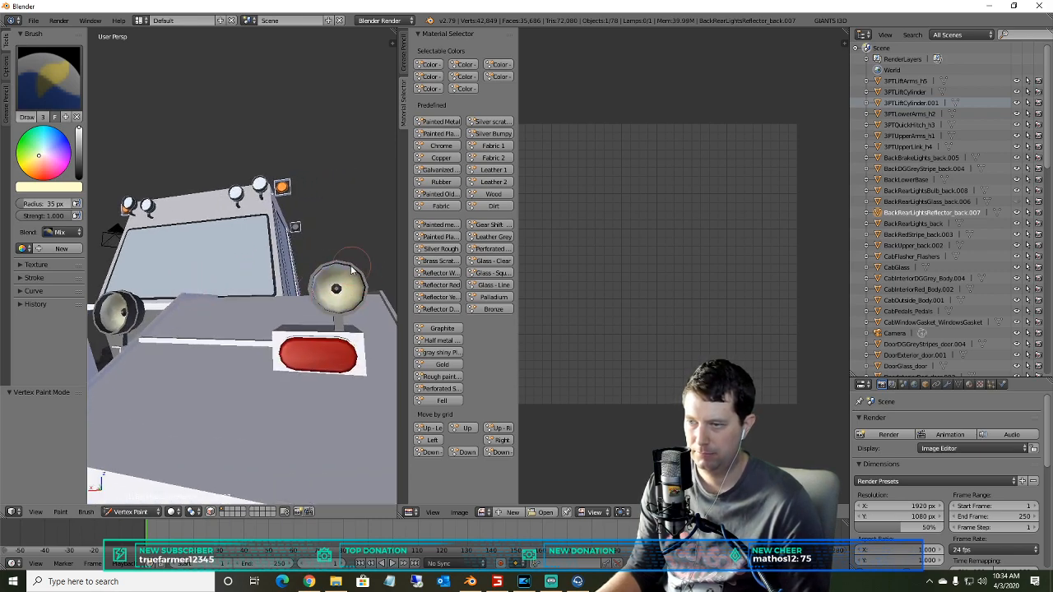
middle_click_drag(336, 300, 321, 282)
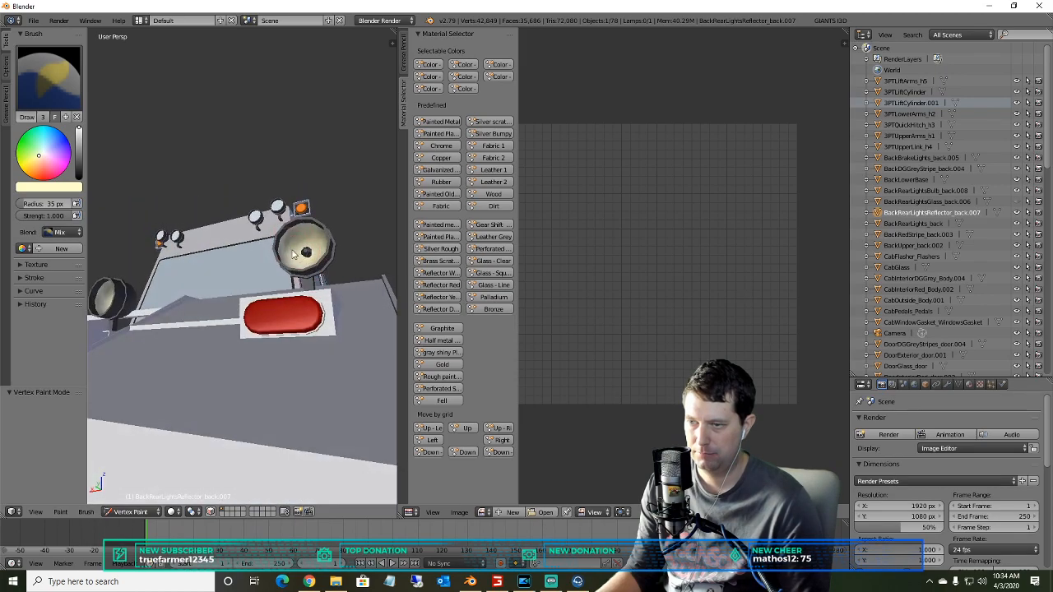
middle_click_drag(290, 245, 311, 315)
middle_click_drag(316, 352, 238, 346)
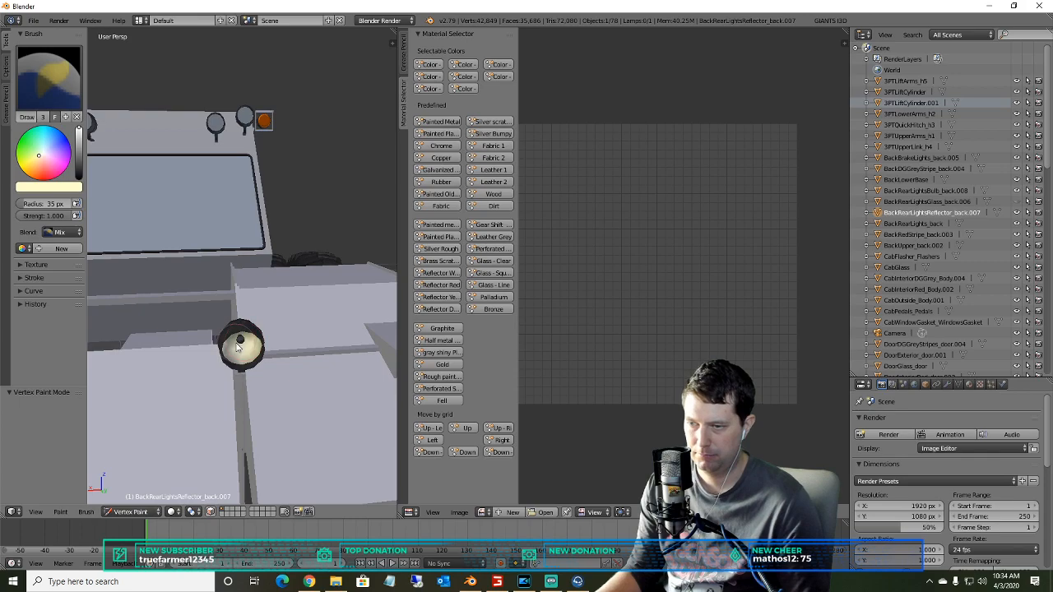
middle_click_drag(161, 365, 196, 131)
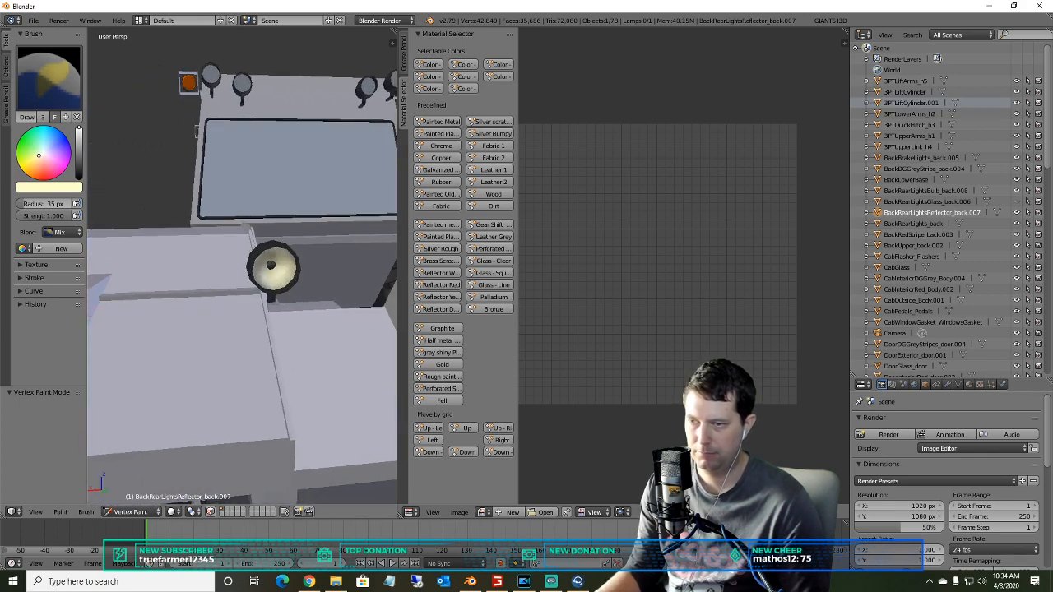
middle_click_drag(220, 304, 298, 303)
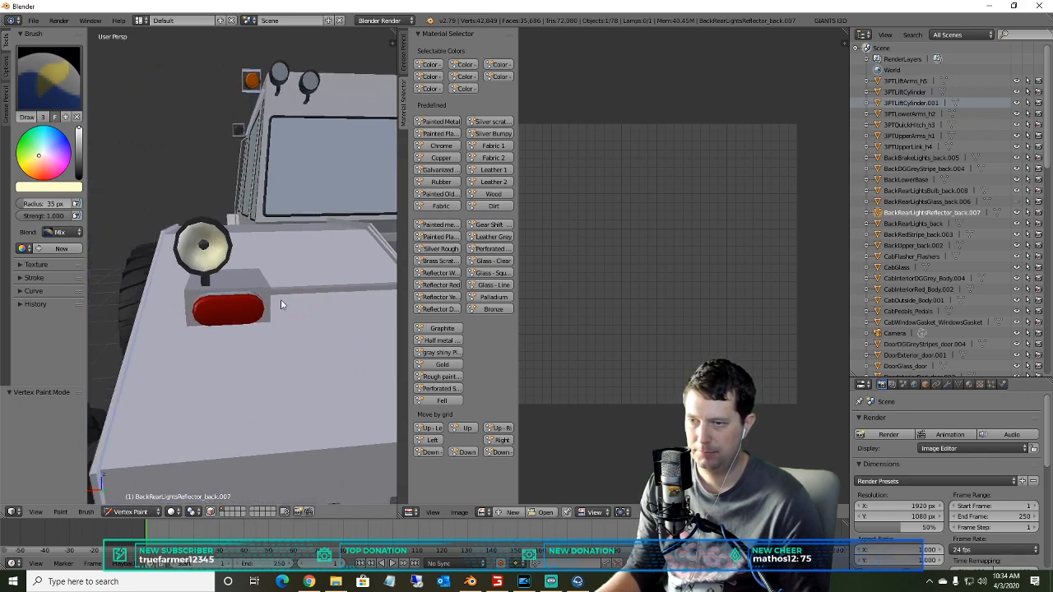
middle_click_drag(188, 242, 108, 282)
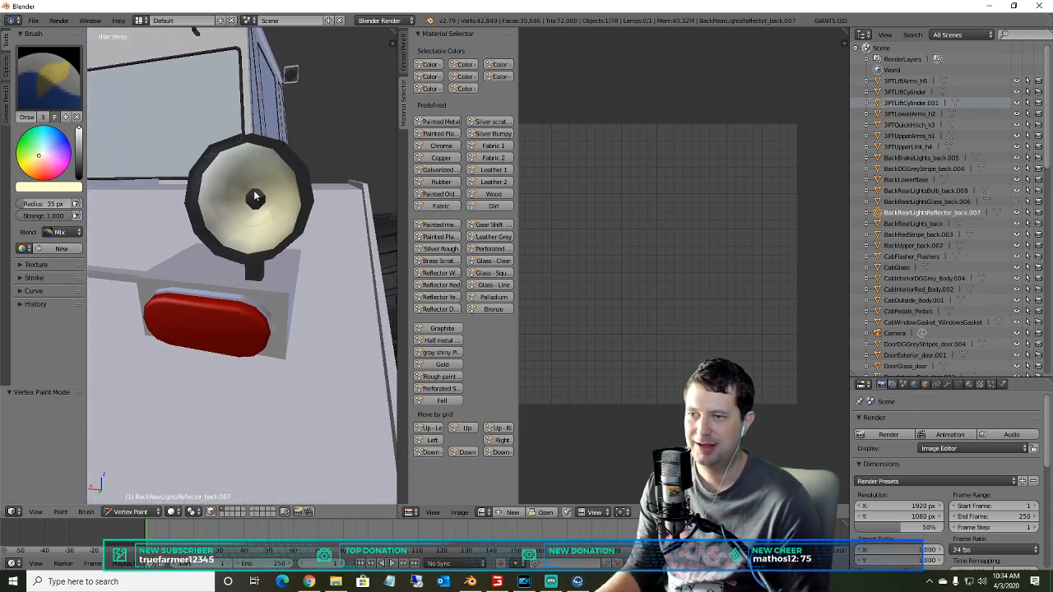
scroll(254, 206, "down", 6)
middle_click_drag(207, 216, 252, 212)
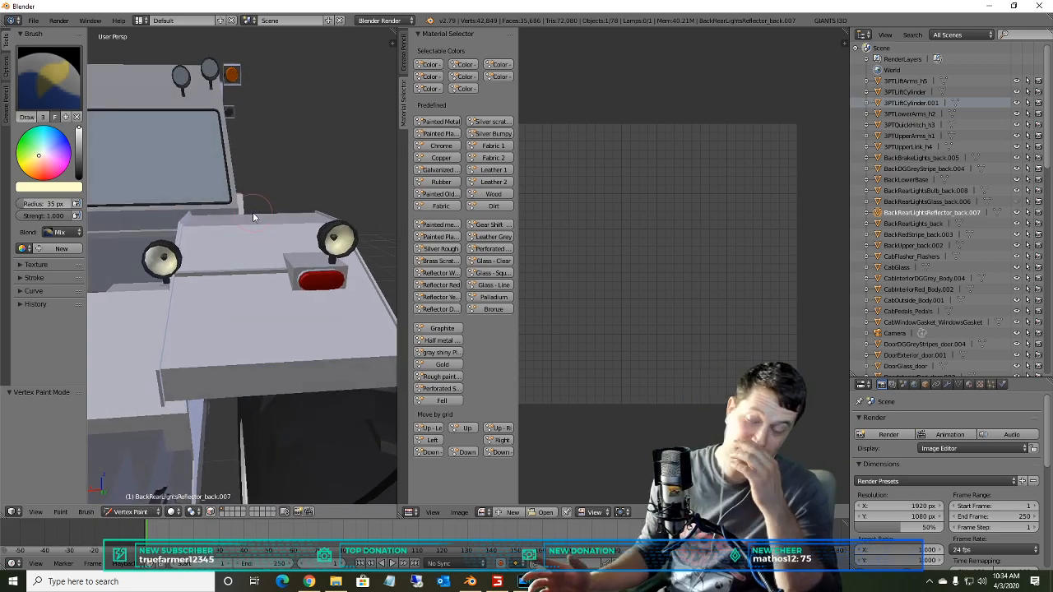
middle_click_drag(230, 208, 271, 179)
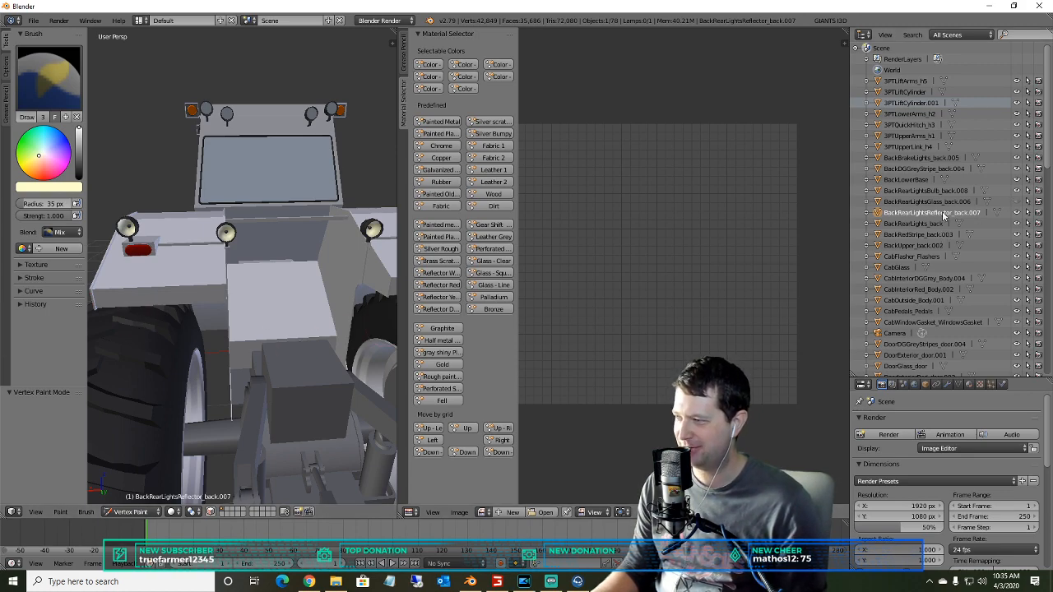
left_click(1014, 203)
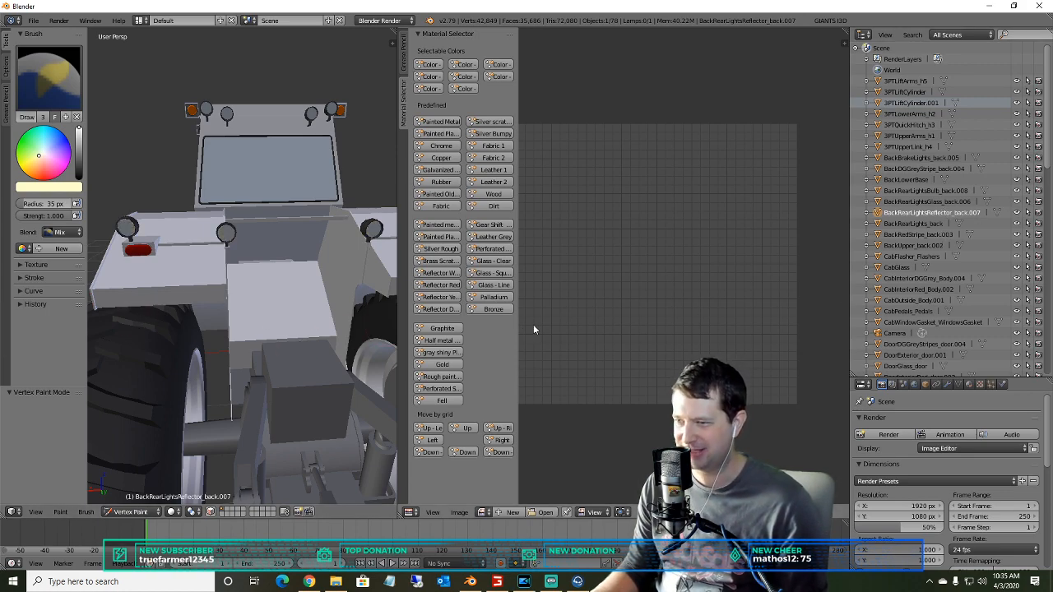
- Return BackRearLightsReflector_back.007 from Vertex Paint to Edit Mode and select all its geometry to show its UV islands
left_click(128, 511)
left_click(136, 498)
left_click(142, 511)
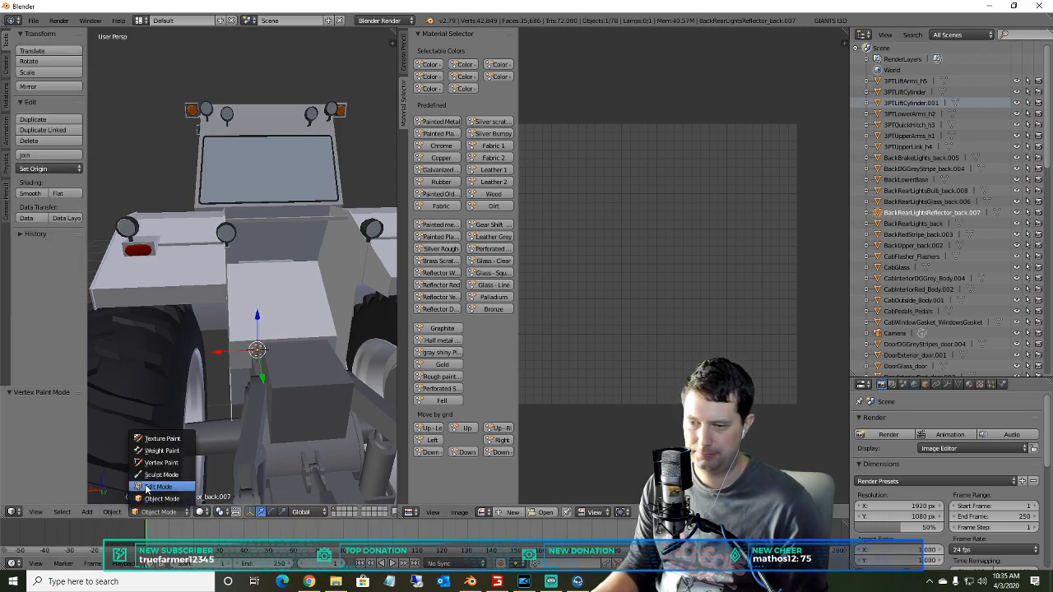
left_click(157, 486)
key("a")
middle_click_drag(278, 316, 247, 296)
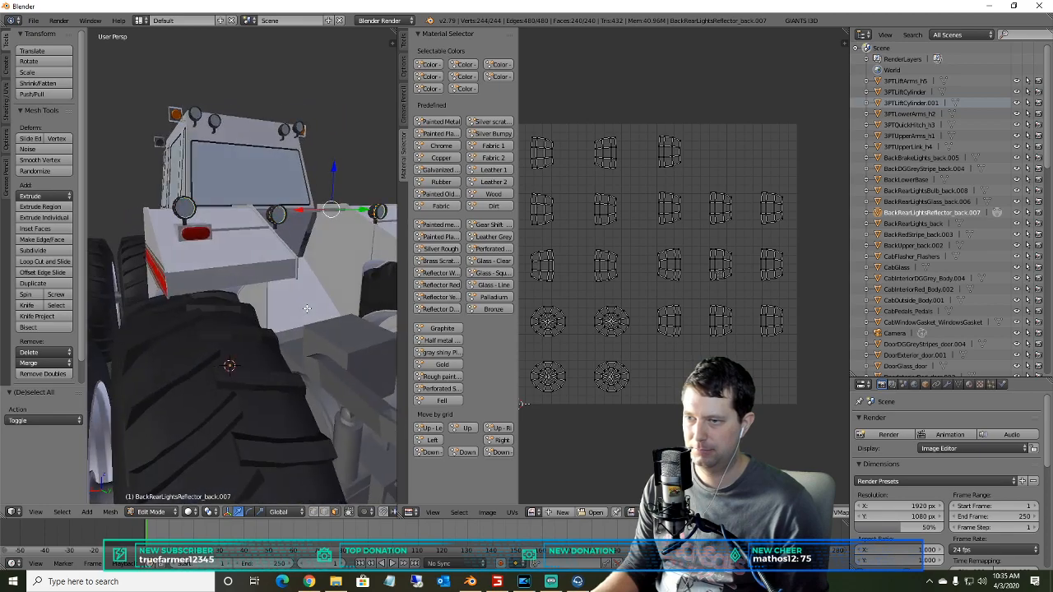
- Unwrap BackRearLights_back in Edit Mode with Smart UV Project, keeping angle limit 66 and island margin 0.03
left_click(940, 223)
left_click(159, 512)
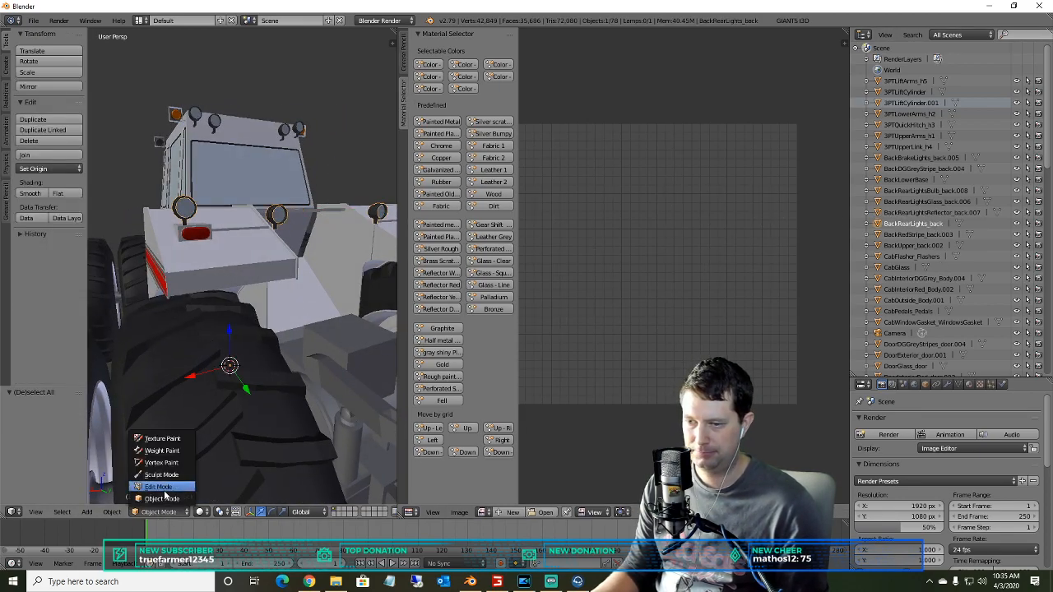
left_click(158, 486)
middle_click_drag(247, 370, 240, 341)
key("u")
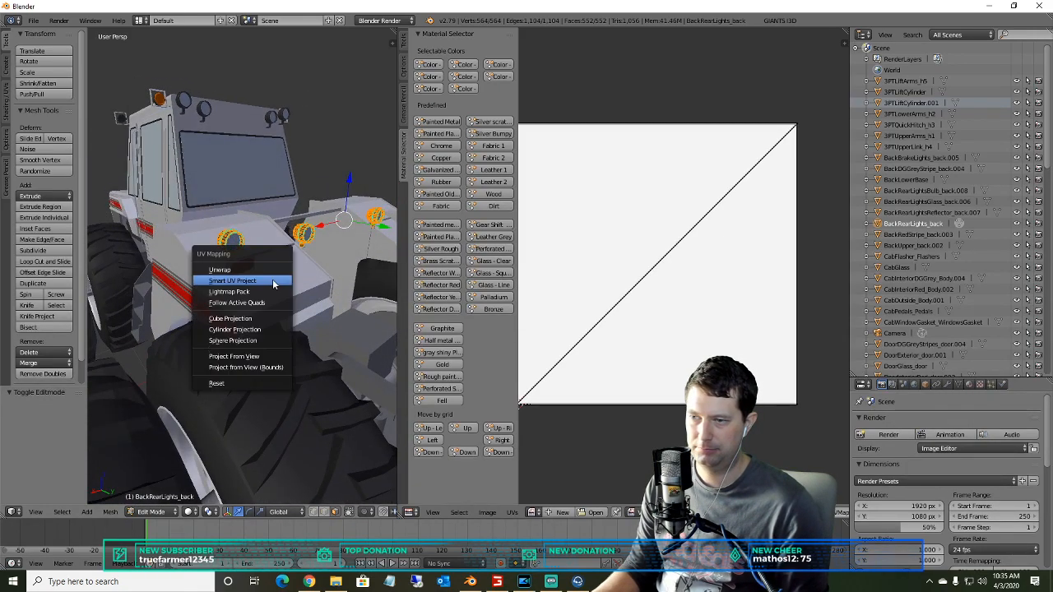
left_click(249, 282)
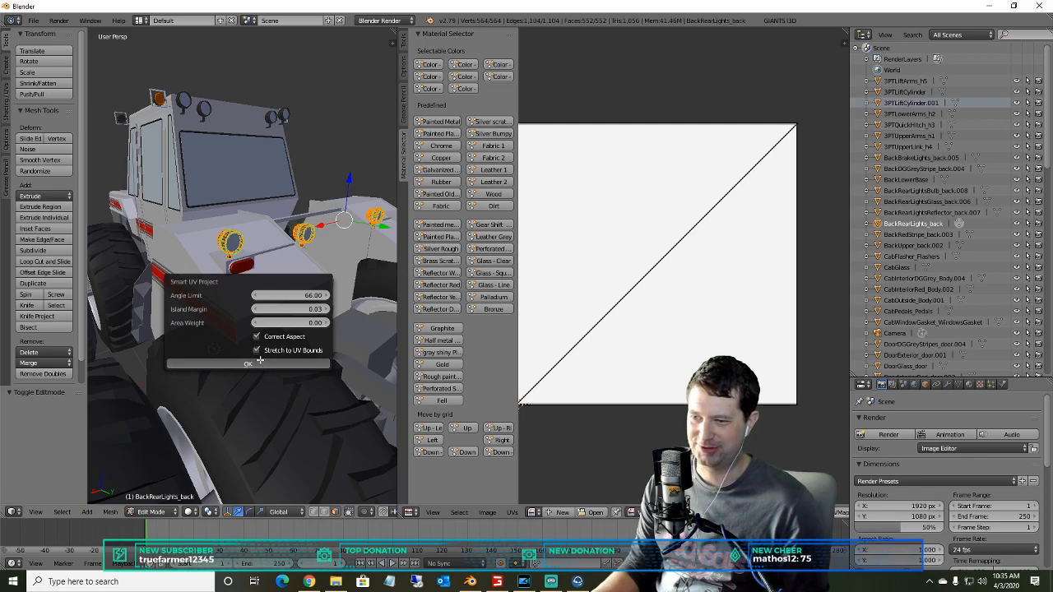
left_click(262, 363)
middle_click_drag(257, 339, 243, 266)
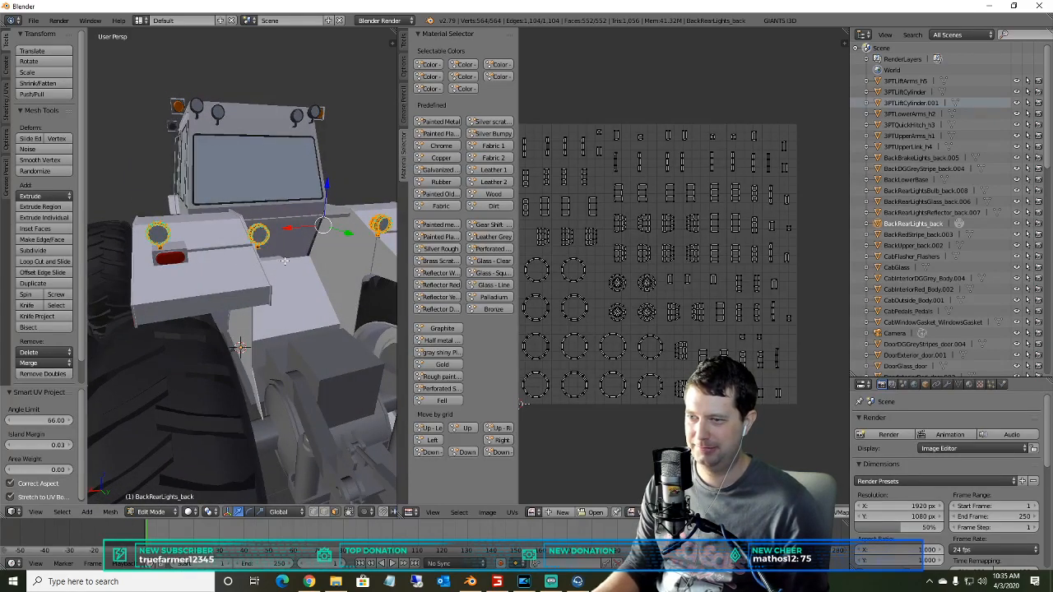
scroll(284, 261, "down", 2)
scroll(284, 262, "down", 2)
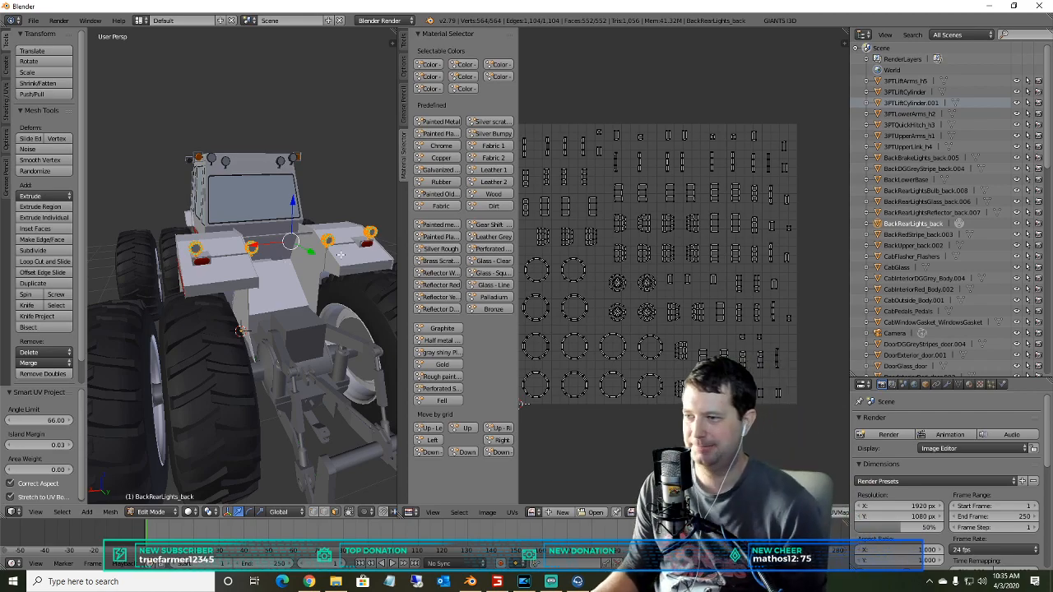
- Unwrap BackRedStripe_back.003 in Edit Mode with Smart UV Project, keeping angle limit 66 and island margin 0.03
left_click(905, 235)
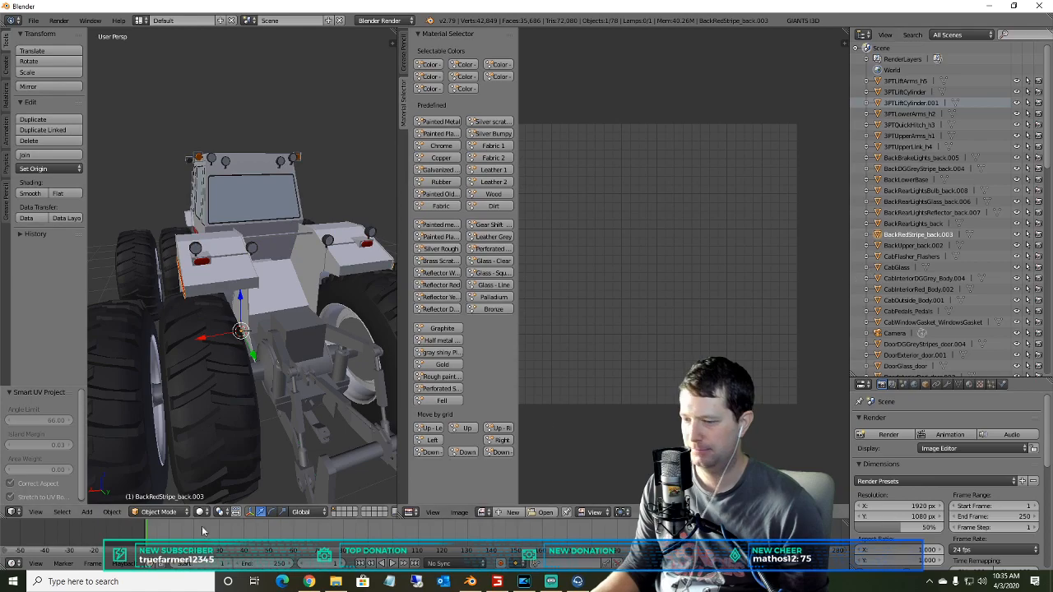
left_click(158, 512)
left_click(156, 487)
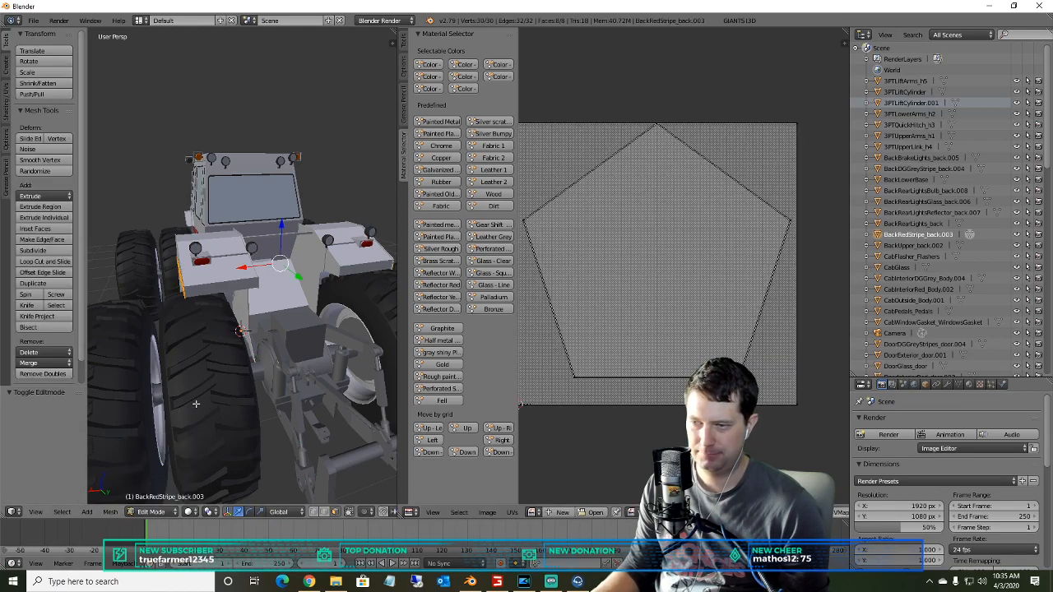
key("u")
left_click(226, 336)
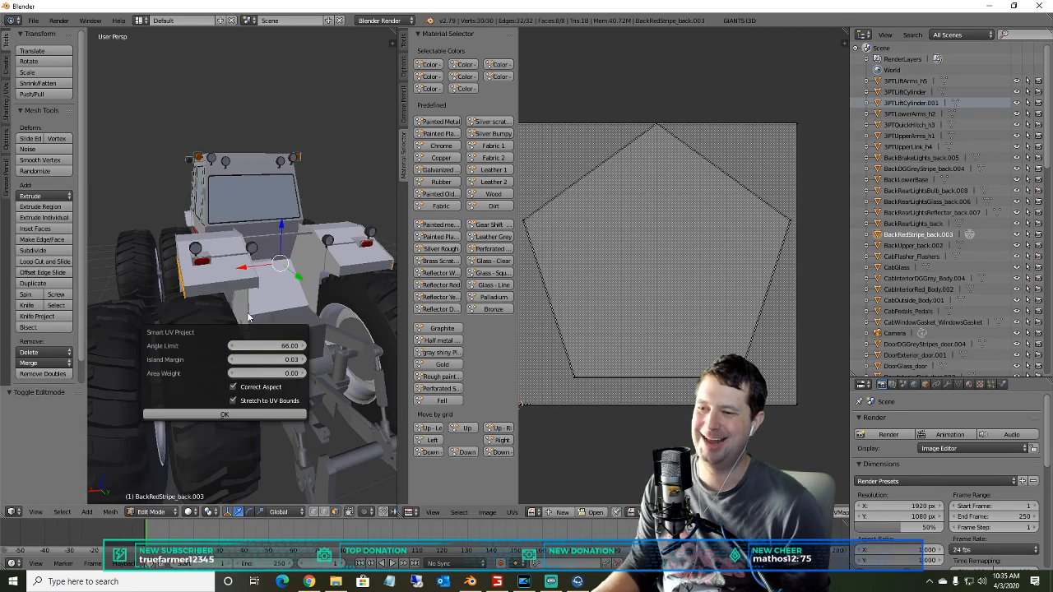
left_click(219, 417)
middle_click_drag(188, 335, 266, 293)
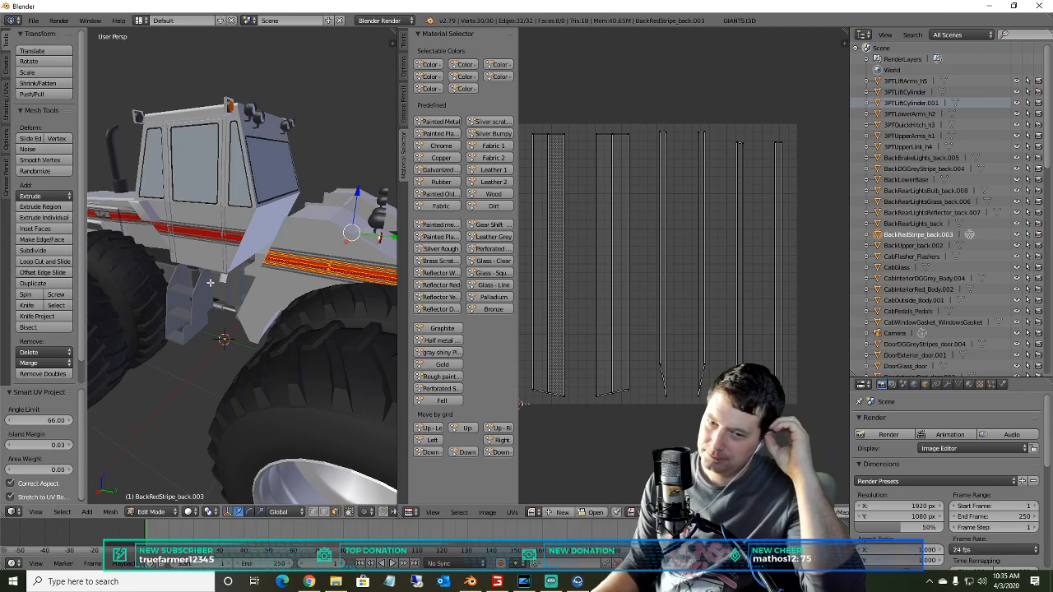
middle_click_drag(210, 282, 208, 251)
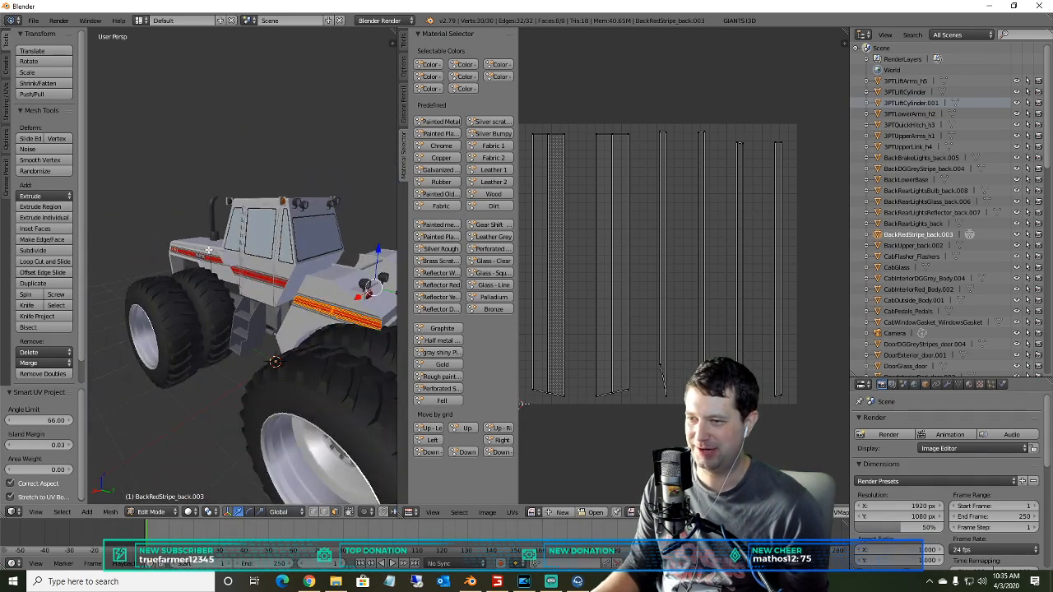
- Unwrap BackUpper_back.002 in Edit Mode with Smart UV Project, keeping angle limit 66 and island margin 0.03
left_click(911, 245)
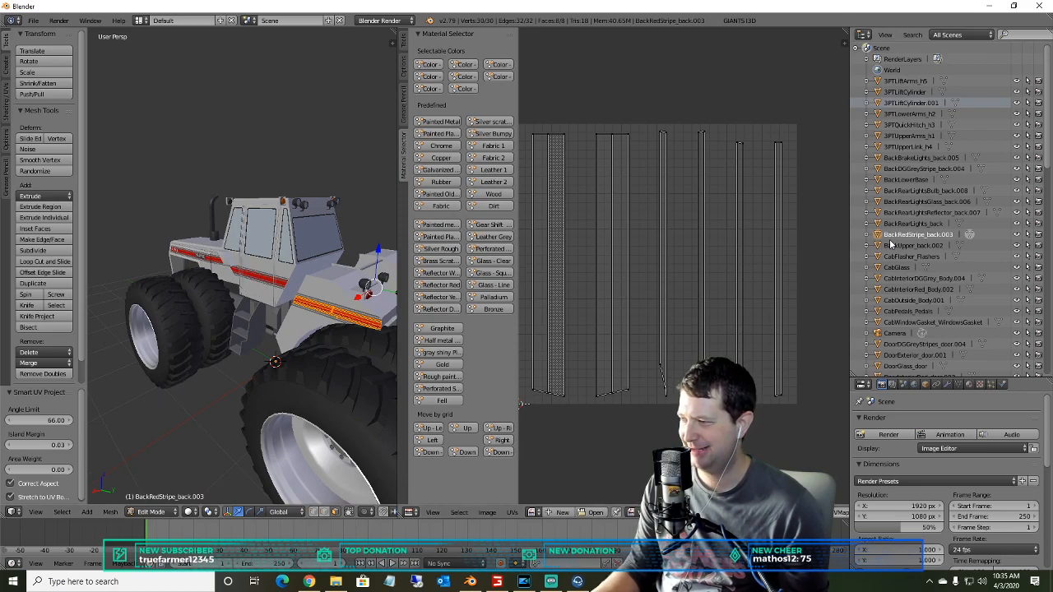
left_click(156, 511)
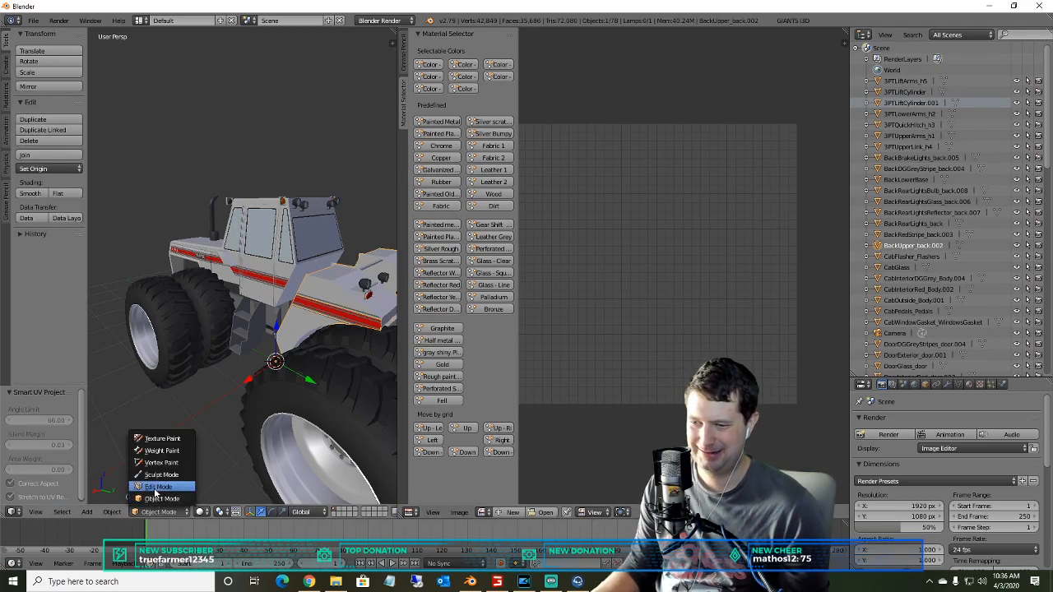
left_click(155, 486)
middle_click_drag(217, 357, 198, 340)
middle_click_drag(253, 375, 300, 332)
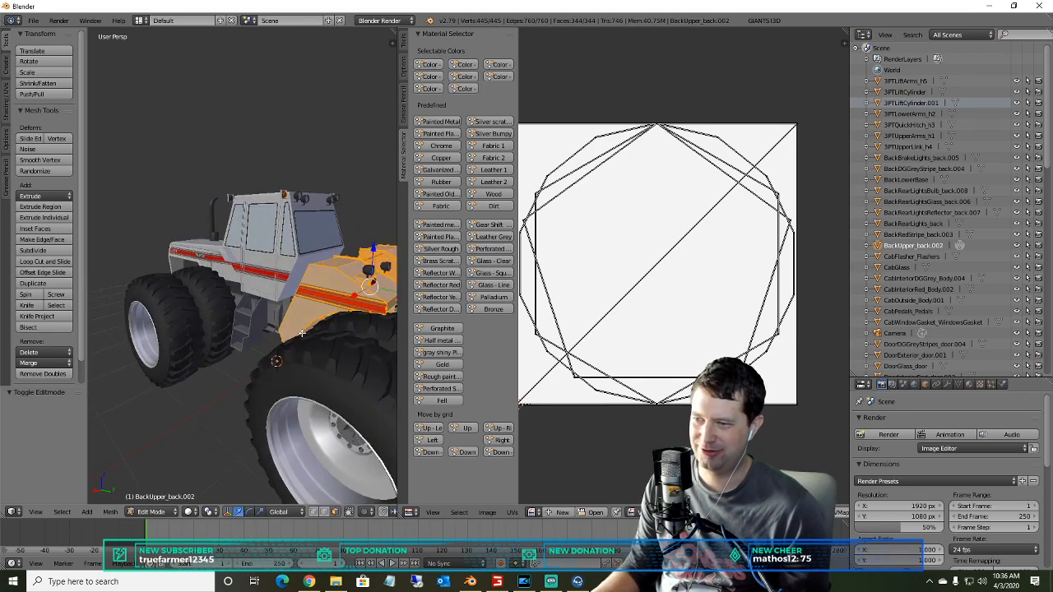
key("u")
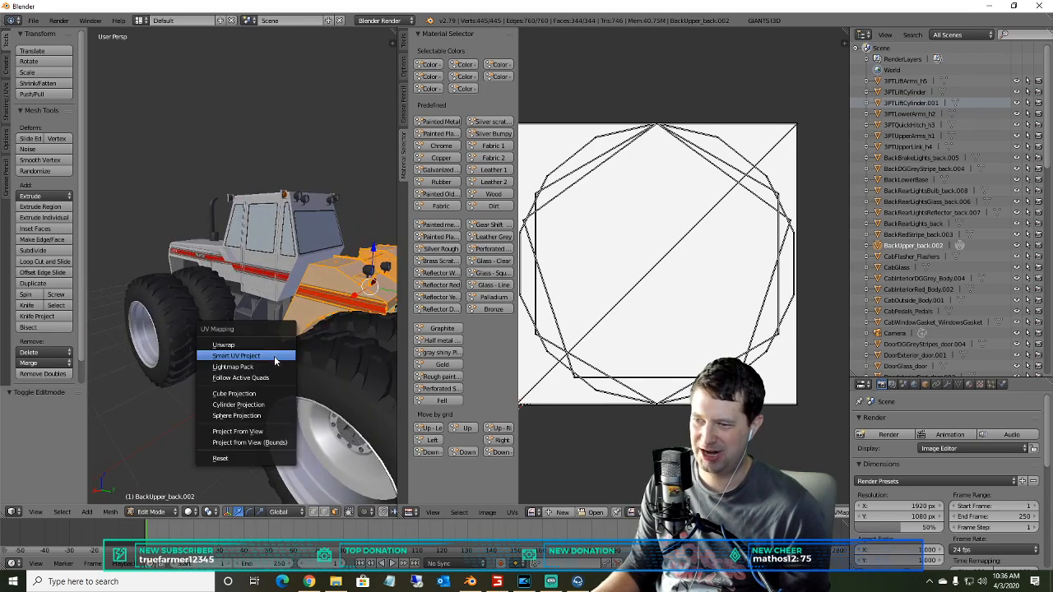
left_click(247, 356)
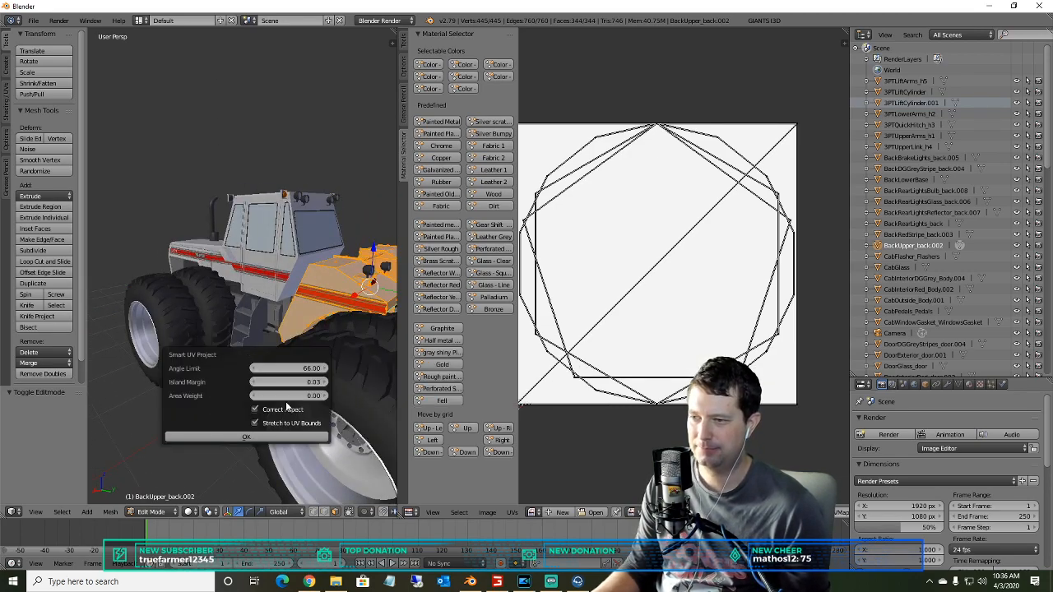
left_click(247, 438)
scroll(280, 370, "up", 6)
middle_click_drag(259, 354, 190, 293)
scroll(132, 302, "up", 2)
scroll(136, 303, "down", 5)
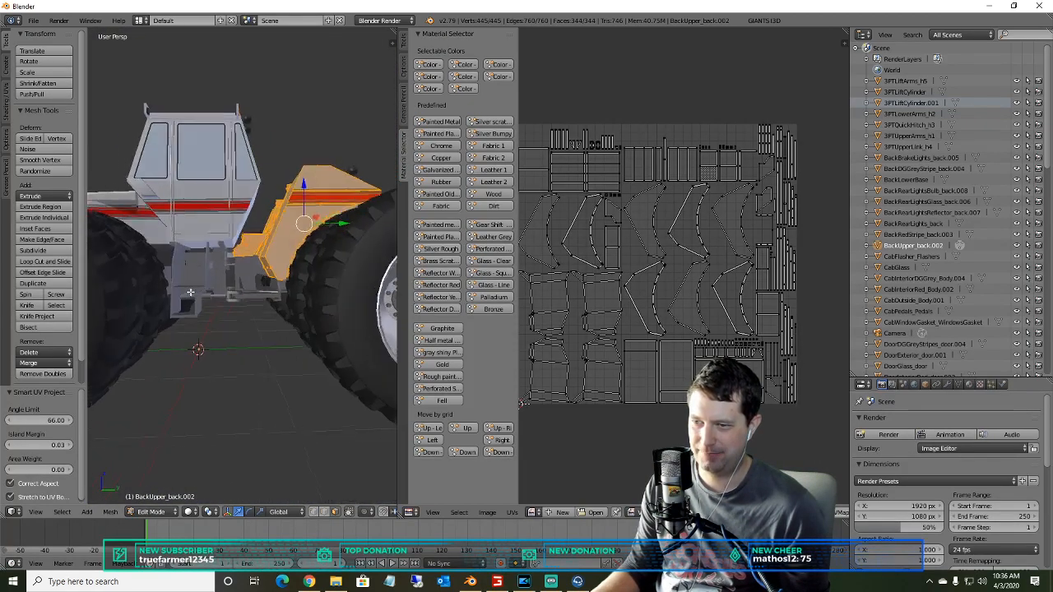
scroll(189, 289, "up", 3)
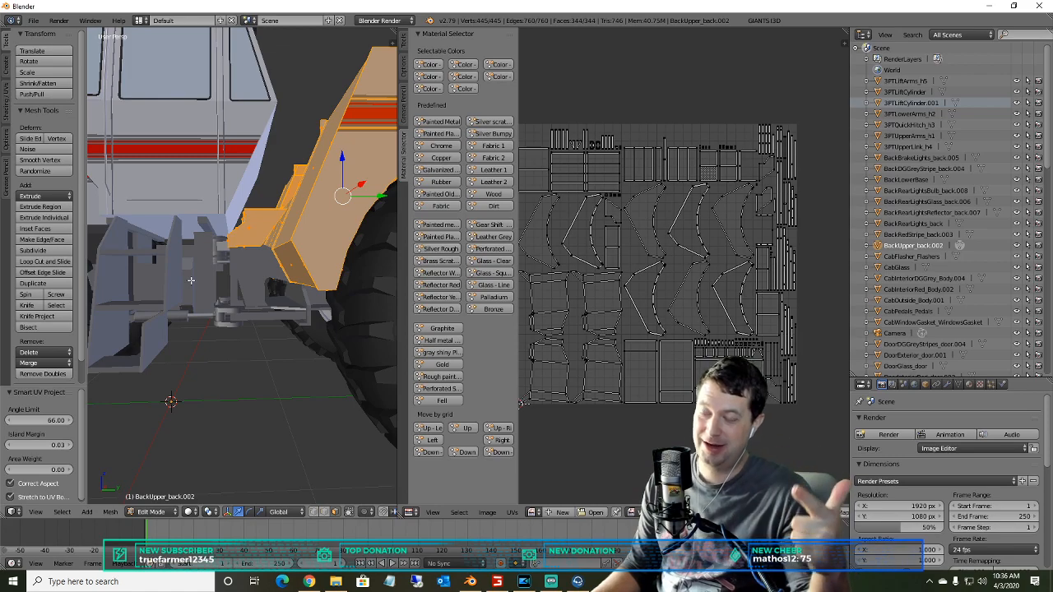
middle_click_drag(204, 392, 142, 367)
middle_click_drag(205, 291, 292, 298)
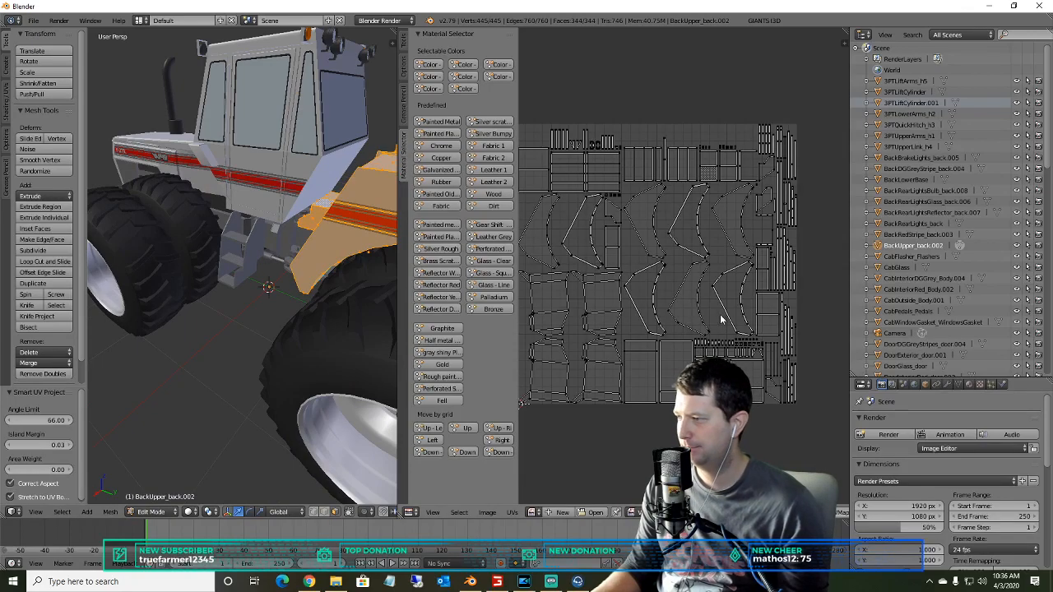
- Unwrap CabFlasher_Flashers in Edit Mode with Smart UV Project, keeping angle limit 66 and island margin 0.03
left_click(910, 256)
left_click(142, 509)
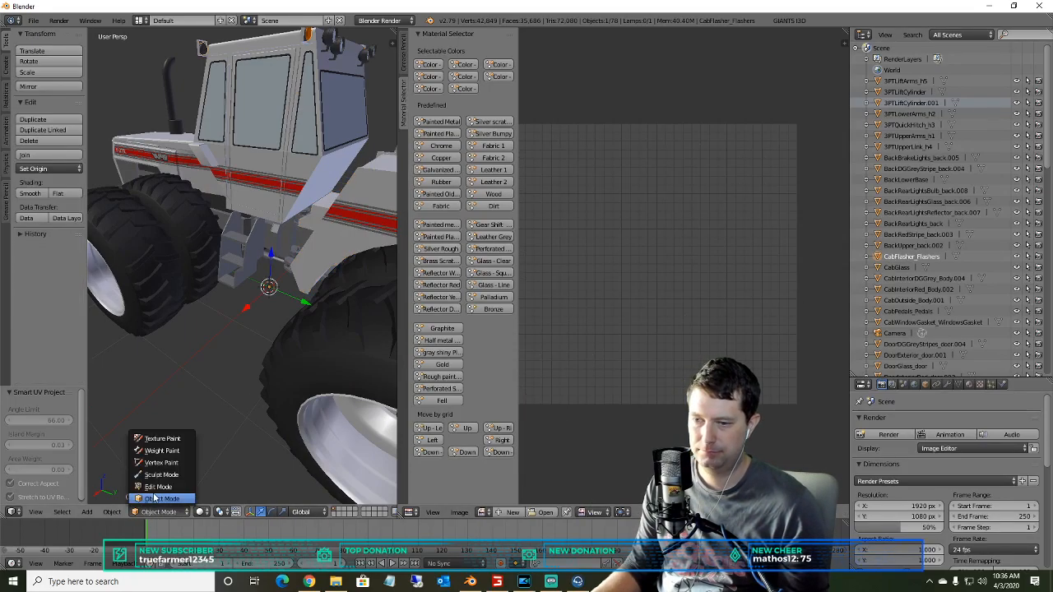
left_click(158, 483)
middle_click_drag(232, 298, 229, 292)
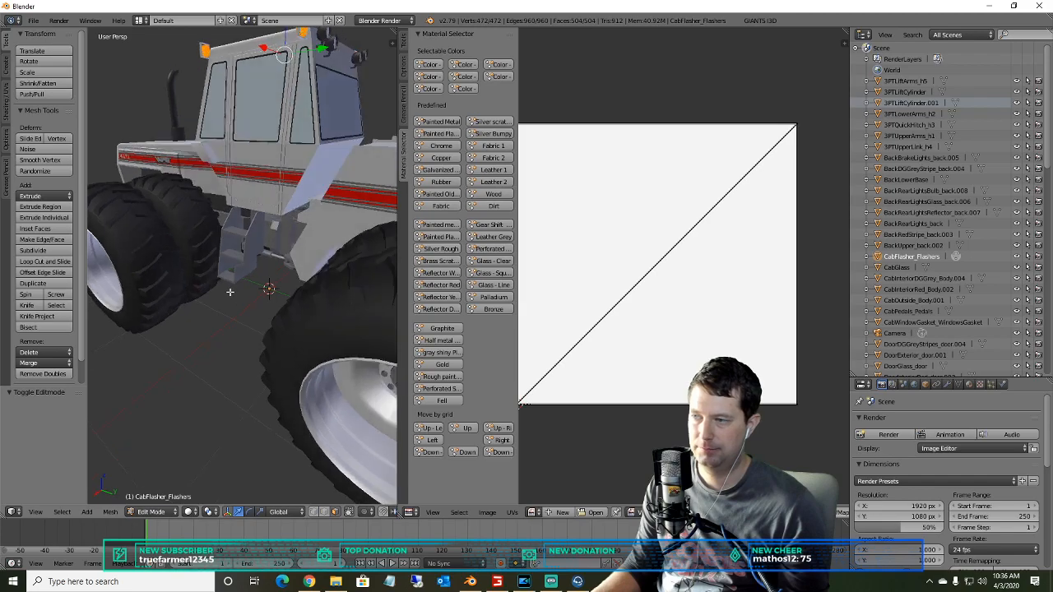
middle_click_drag(289, 241, 176, 274)
key("u")
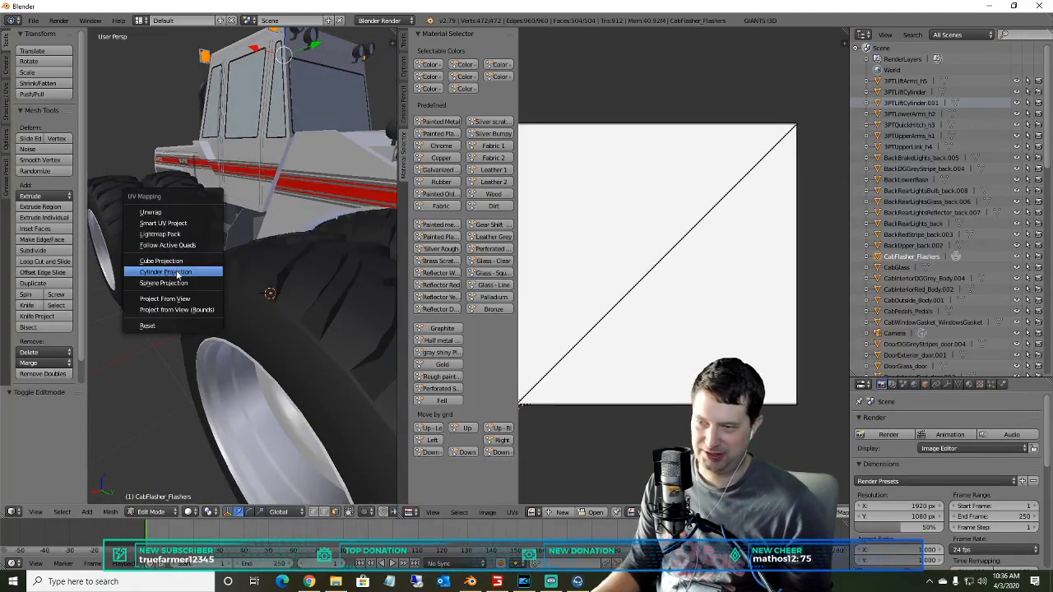
left_click(173, 224)
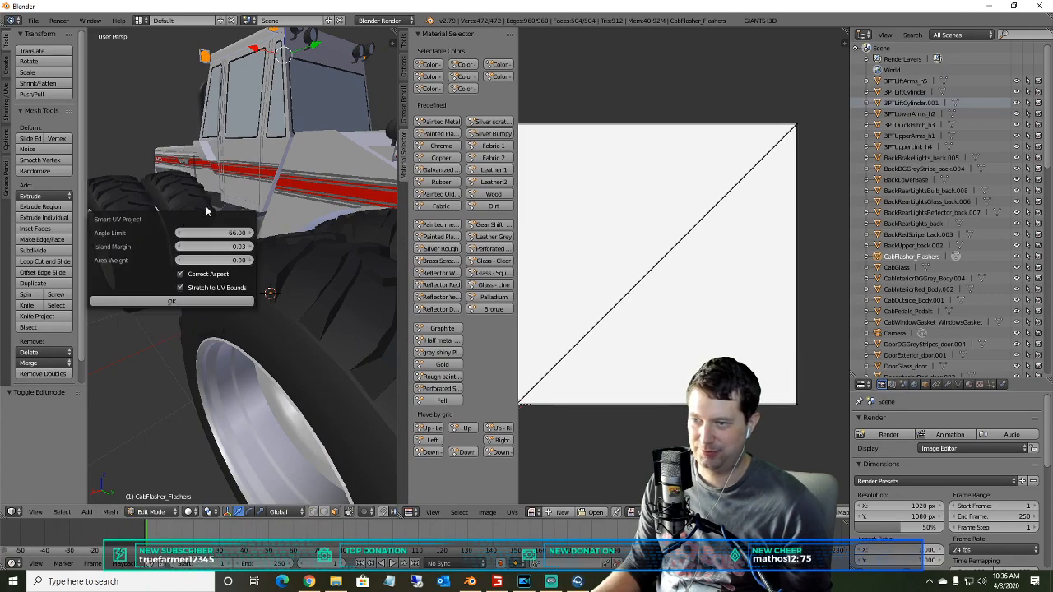
left_click(172, 302)
- Examine the unwrapped cab flashers up close and deselect their geometry
middle_click_drag(259, 156, 177, 203, "shift")
scroll(177, 203, "up", 3)
scroll(166, 174, "down", 3)
middle_click_drag(173, 153, 196, 208)
scroll(196, 208, "up", 5)
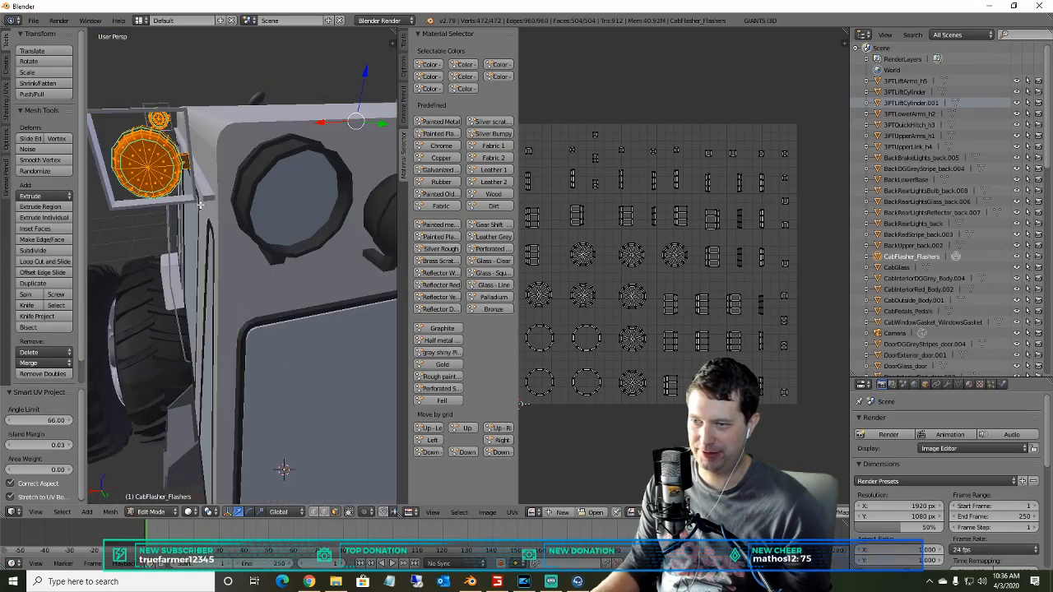
key("a")
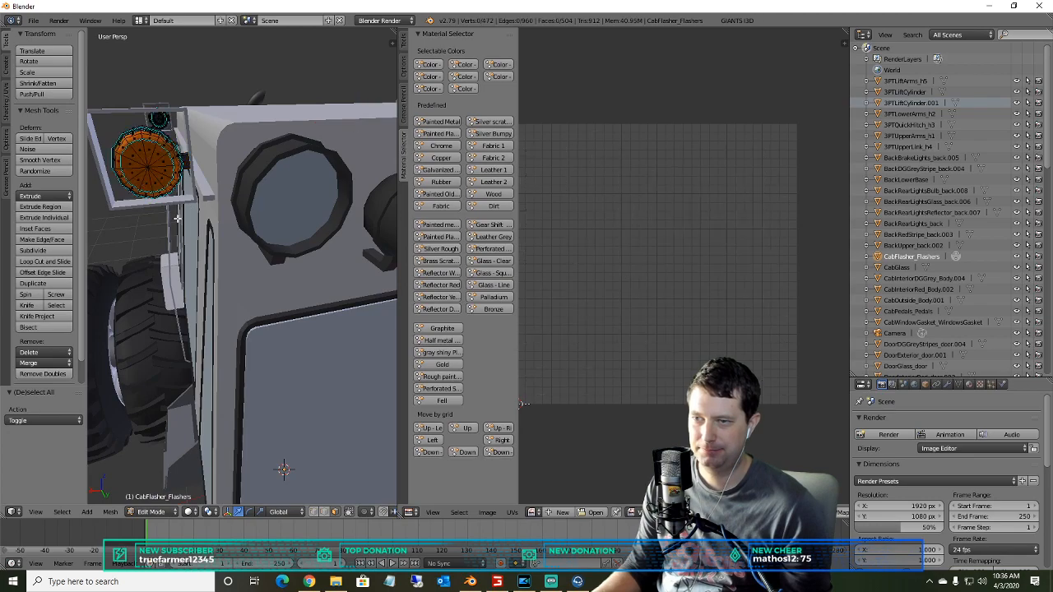
scroll(176, 223, "down", 5)
middle_click_drag(173, 255, 256, 243)
scroll(197, 270, "down", 3)
scroll(241, 252, "up", 3)
scroll(242, 252, "down", 2)
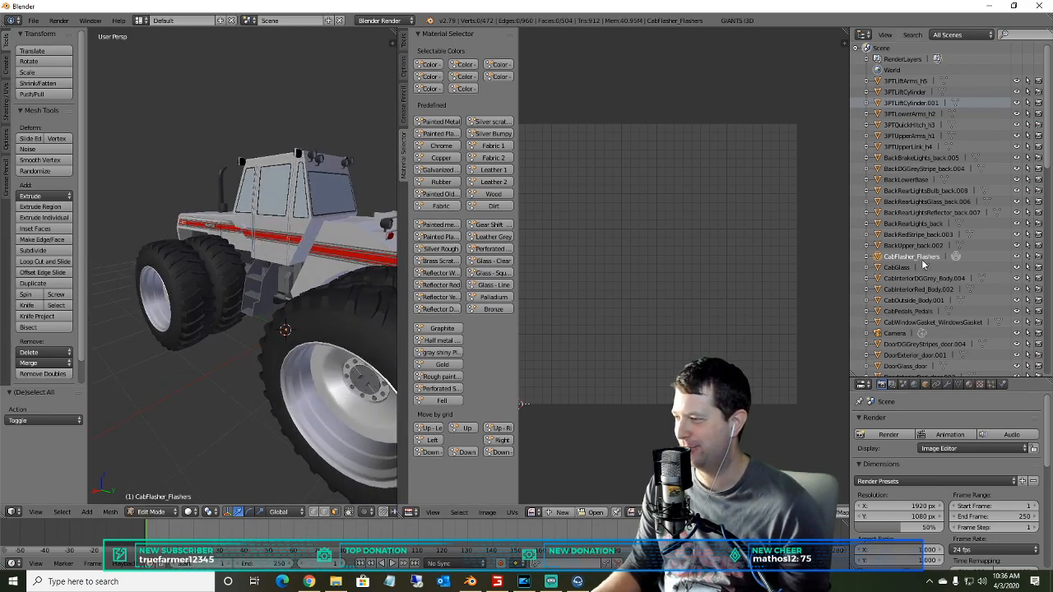
- Put CabGlass into Edit Mode and select all of its existing UV islands
left_click(896, 268)
left_click(156, 511)
left_click(153, 486)
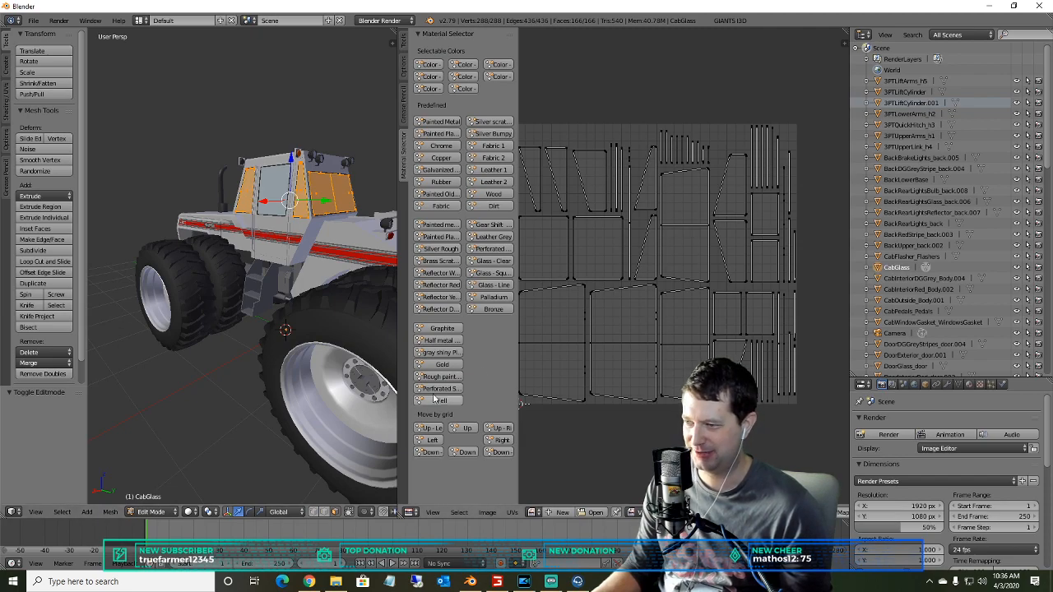
scroll(563, 345, "down", 1)
scroll(614, 329, "up", 2)
scroll(614, 331, "down", 2)
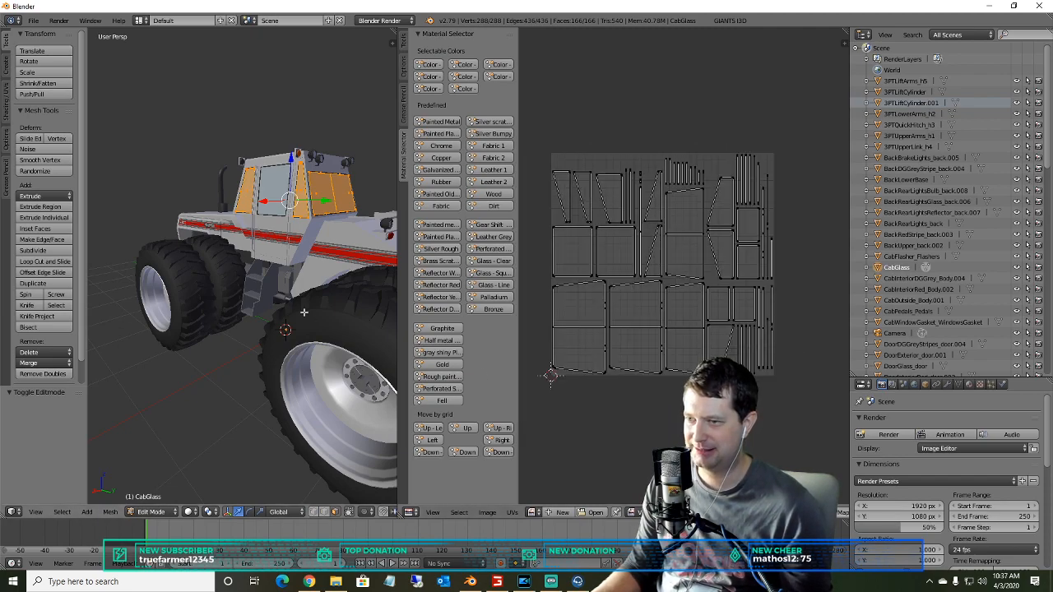
key("a")
key("a")
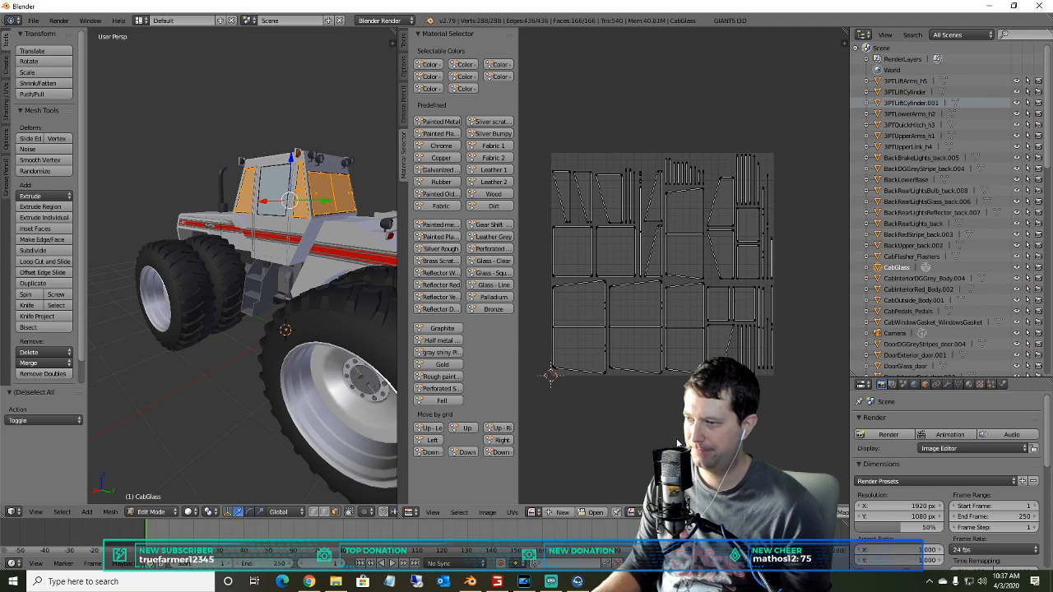
key("a")
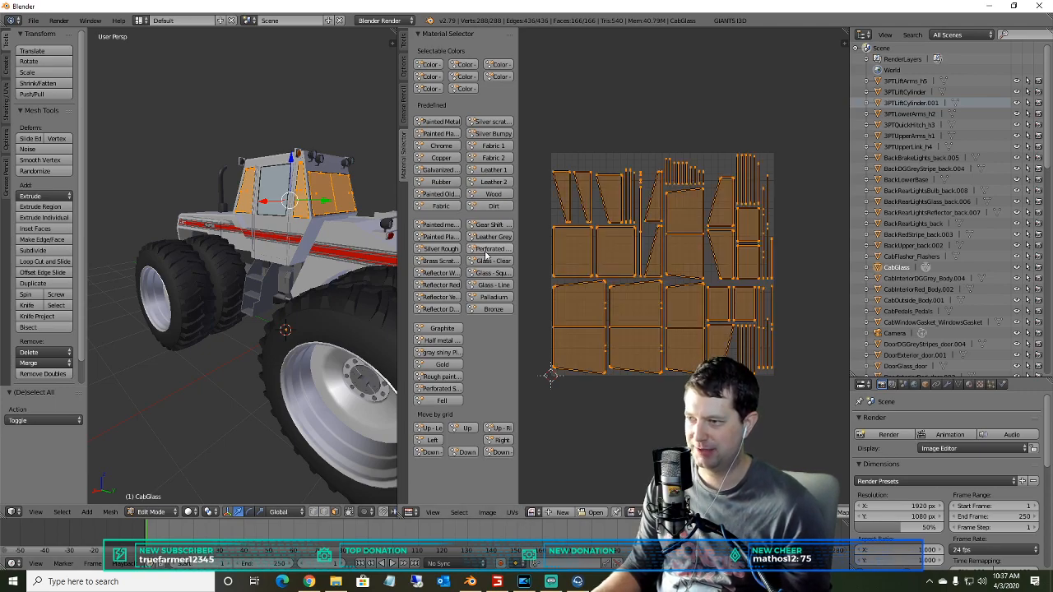
- Try a predefined glass material on the CabGlass UV islands and check where they land in the UV grid
key("a")
scroll(633, 315, "down", 3)
scroll(627, 315, "down", 5)
scroll(787, 243, "up", 4)
scroll(714, 259, "down", 2)
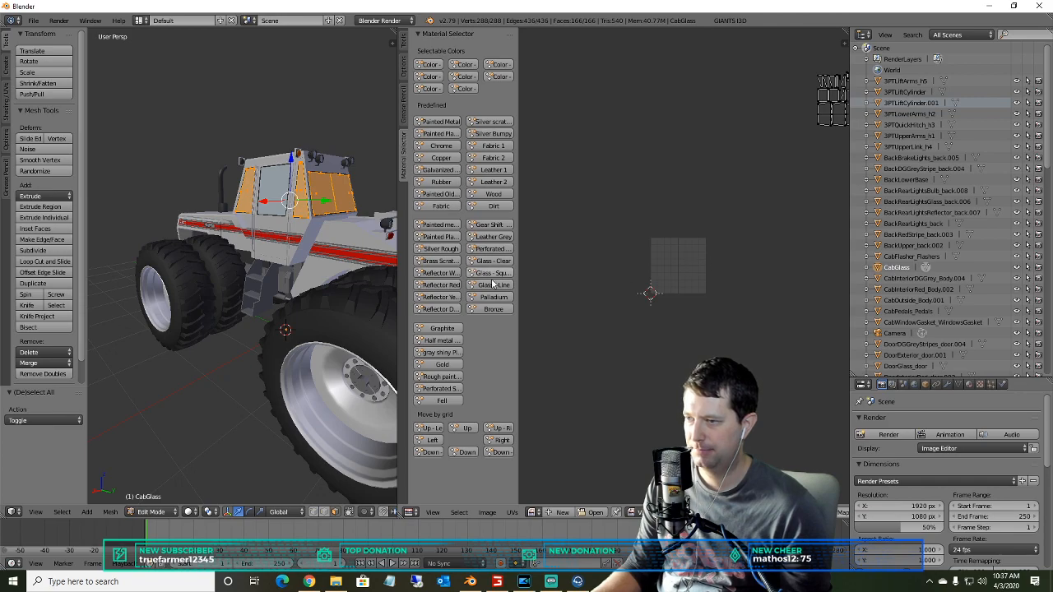
key("a")
left_click(713, 236)
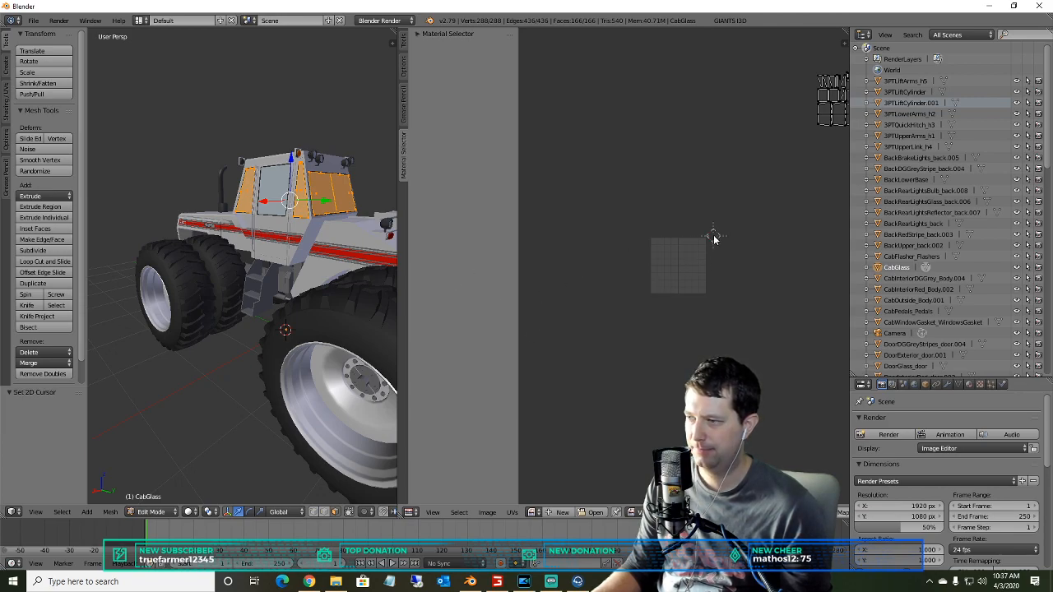
- Select all CabGlass UV islands and move them by grid three tiles down and three left, back to the original tile
key("a")
key("a")
key("a")
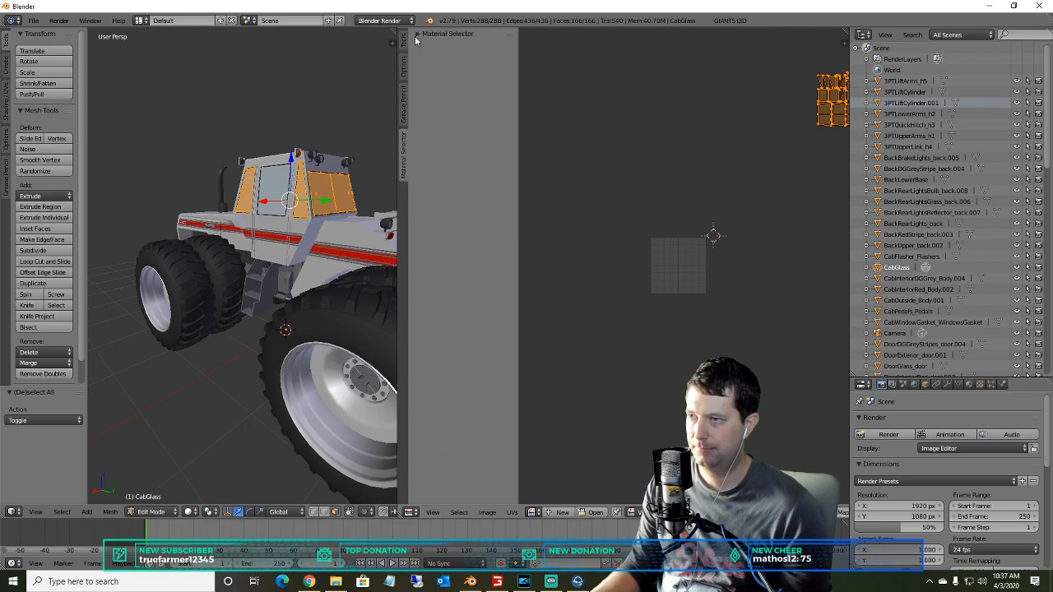
left_click(417, 35)
left_click(463, 451)
left_click(464, 452)
left_click(464, 451)
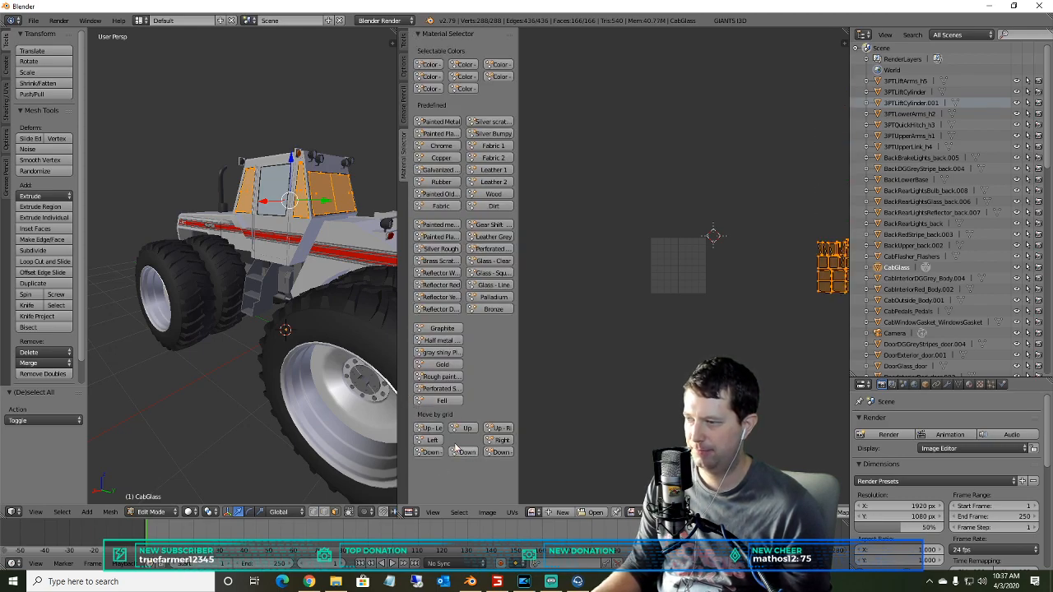
left_click(431, 440)
left_click(432, 440)
scroll(672, 292, "up", 6)
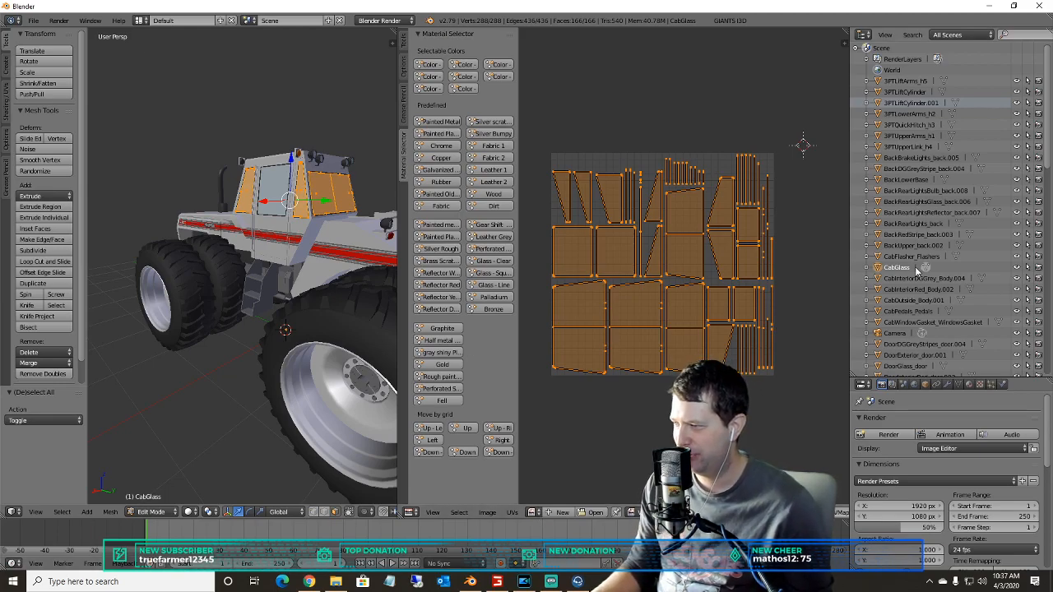
- Unwrap CabInteriorDGGrey_Body.004 in Edit Mode with Smart UV Project, keeping angle limit 66 and island margin 0.03
left_click(917, 280)
left_click(149, 513)
left_click(149, 494)
left_click(148, 511)
left_click(151, 486)
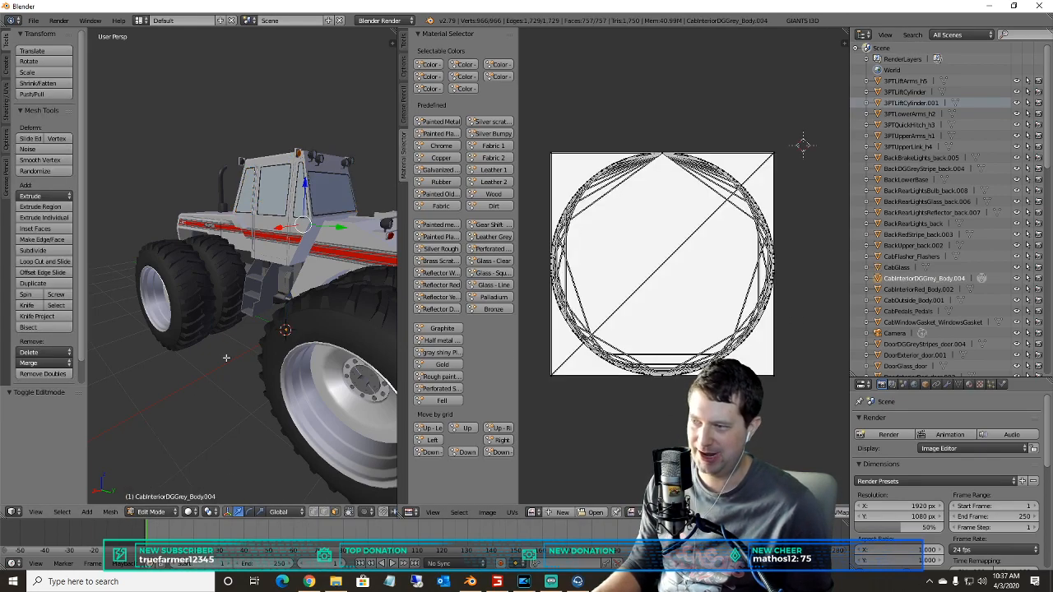
key("u")
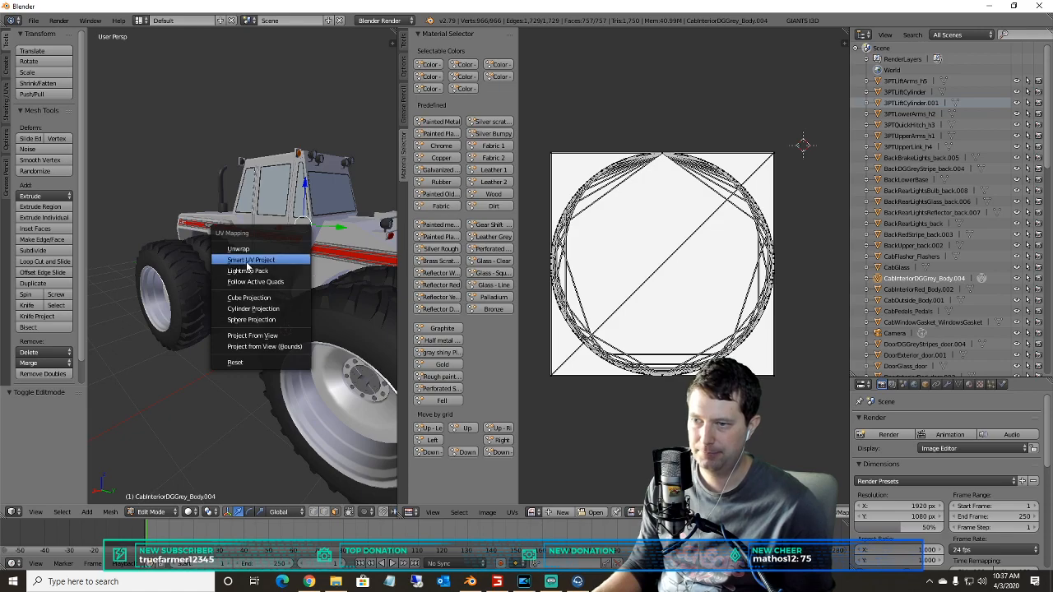
left_click(251, 263)
left_click(227, 343)
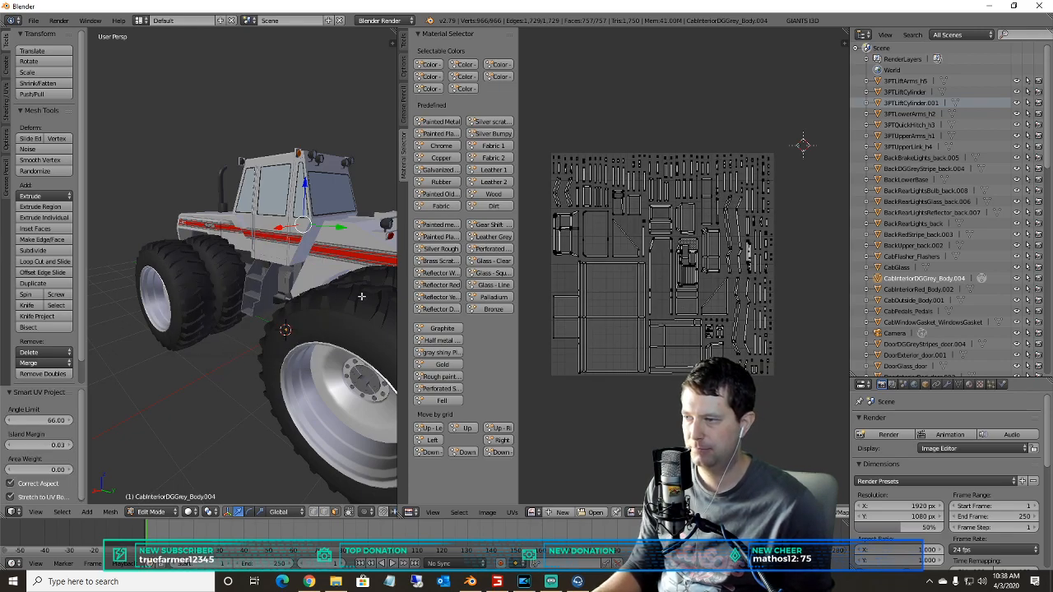
key("a")
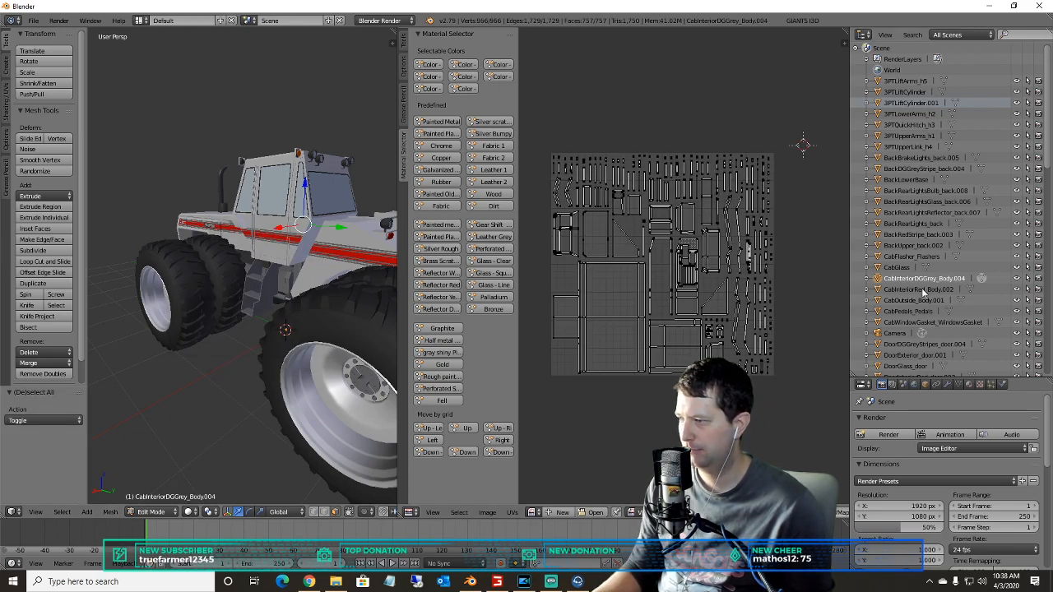
- Unwrap CabInteriorRed_Body.002 in Edit Mode with Smart UV Project, keeping angle limit 66 and island margin 0.03
left_click(921, 290)
left_click(150, 512)
left_click(161, 485)
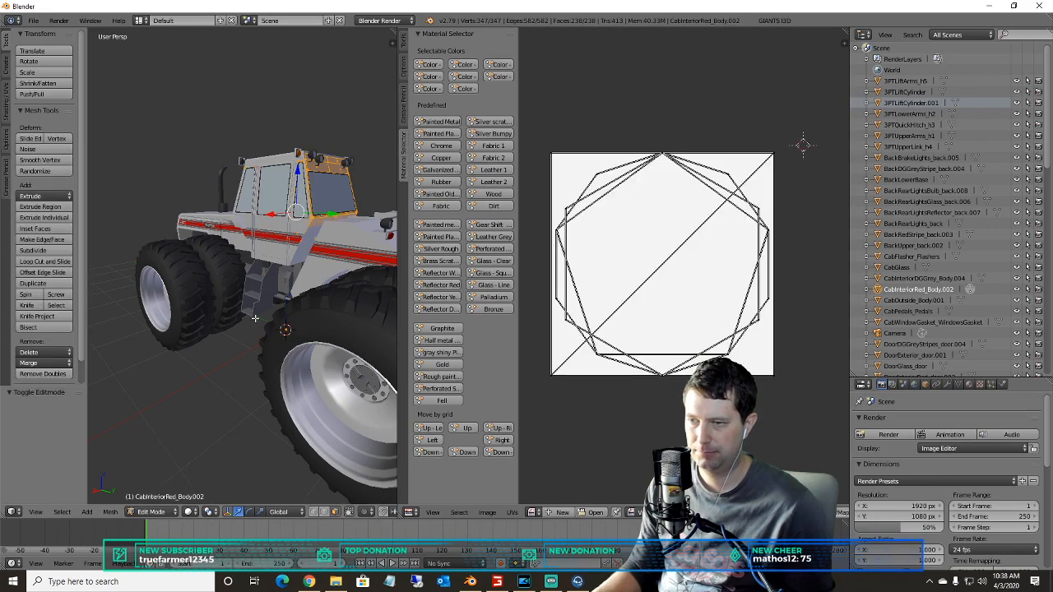
key("u")
left_click(255, 319)
left_click(223, 398)
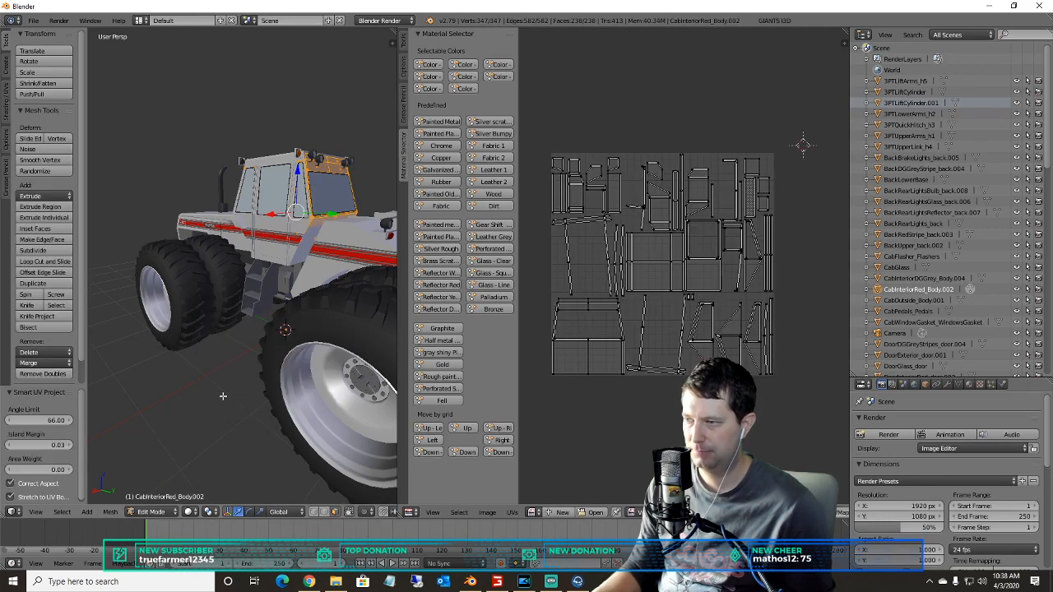
- Unwrap CabOutside_Body.001 in Edit Mode with Smart UV Project, keeping angle limit 66 and island margin 0.03
left_click(920, 301)
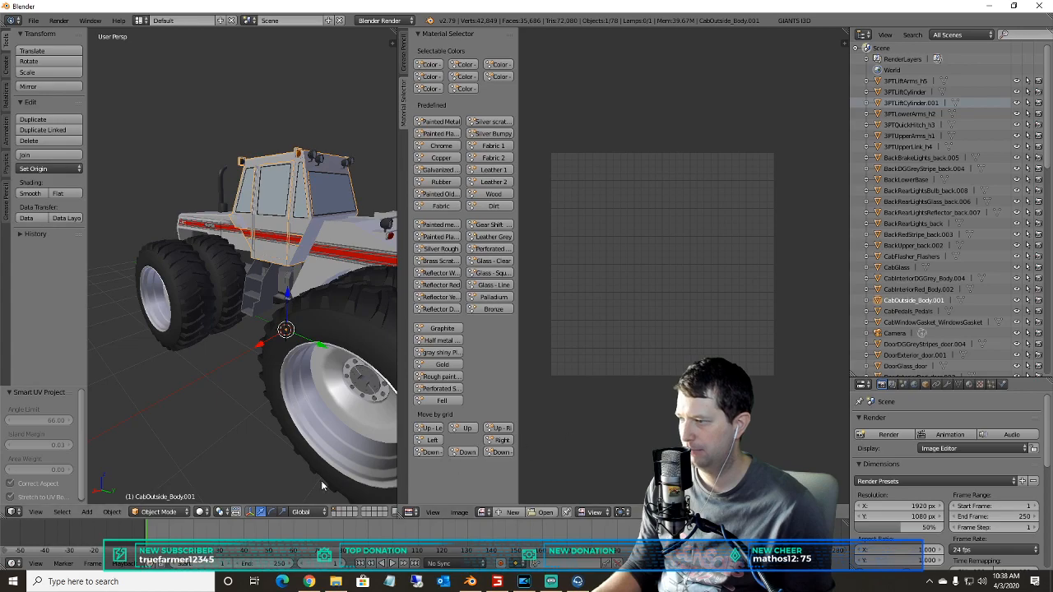
left_click(159, 512)
left_click(156, 486)
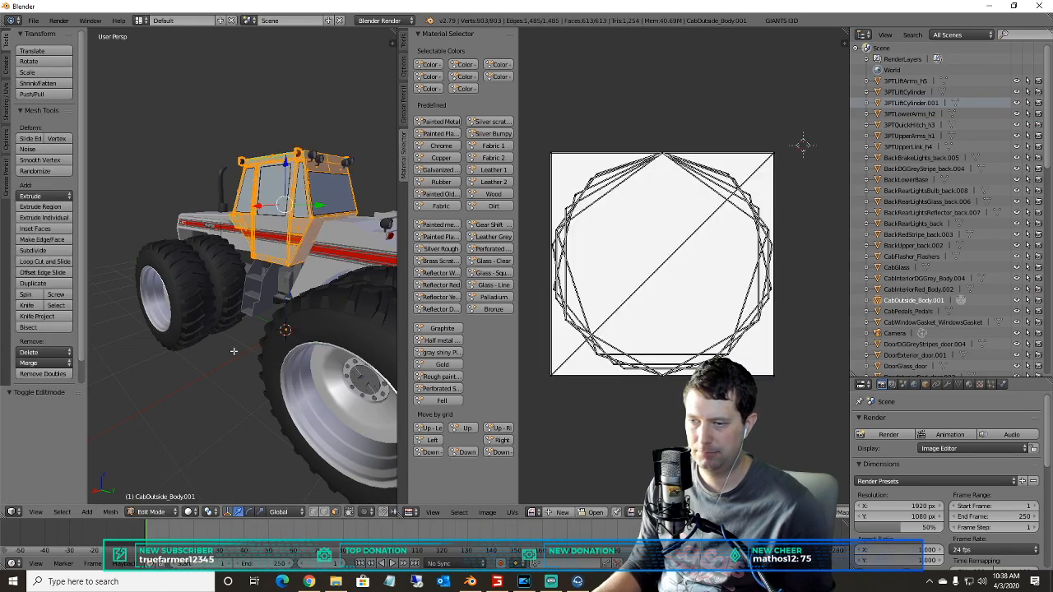
key("u")
left_click(231, 352)
left_click(247, 435)
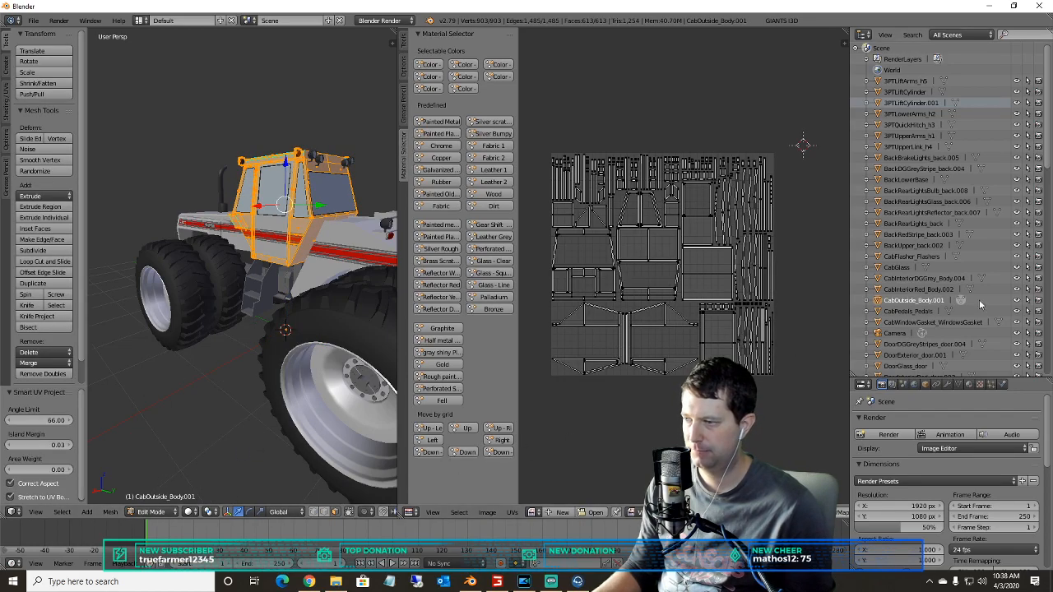
- Unwrap CabPedals_Pedals in Edit Mode with Smart UV Project, keeping angle limit 66 and island margin 0.03
left_click(907, 311)
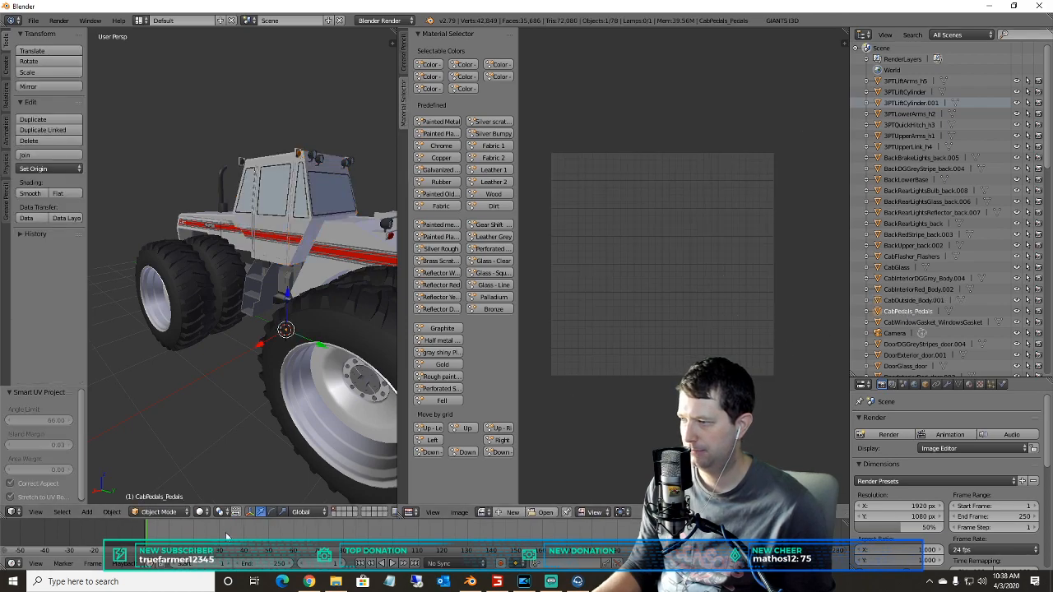
left_click(158, 511)
left_click(158, 487)
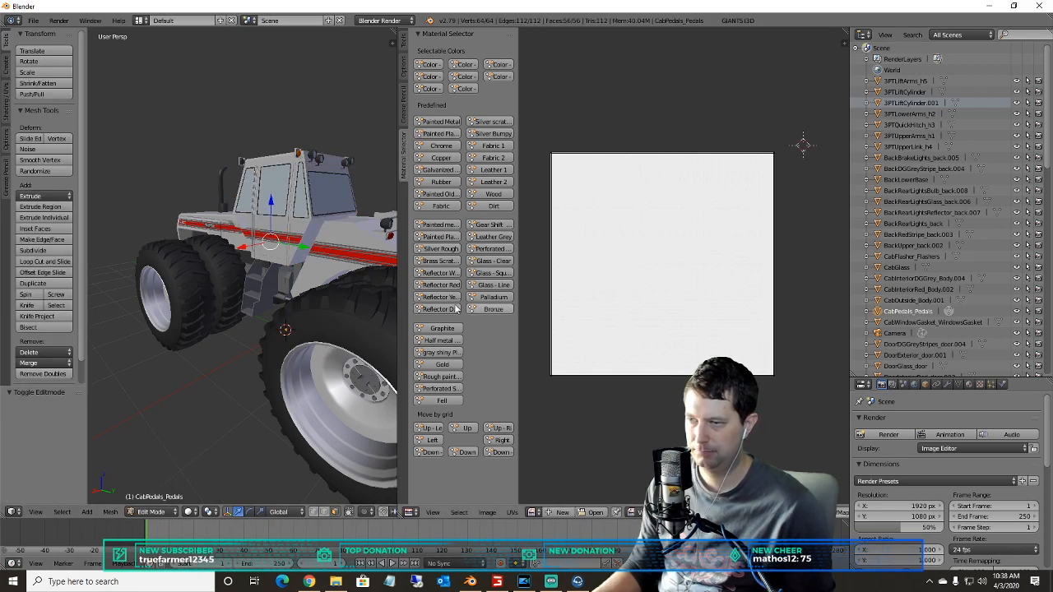
key("u")
left_click(282, 309)
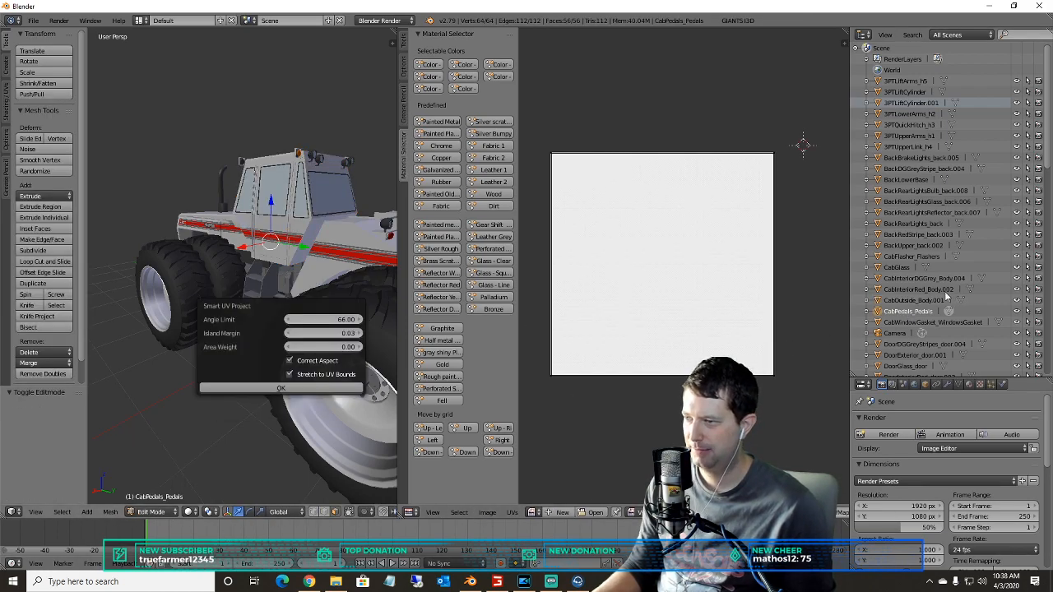
left_click(310, 386)
- Unwrap CabWindowGasket_WindowsGasket in Edit Mode with Smart UV Project, keeping angle limit 66 and island margin 0.03
left_click(929, 322)
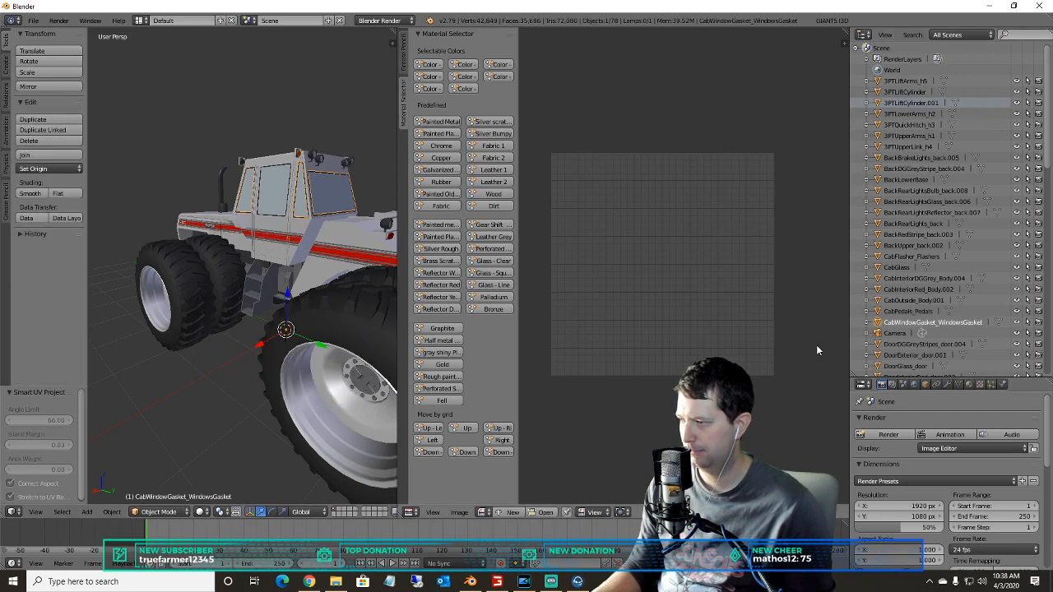
left_click(164, 511)
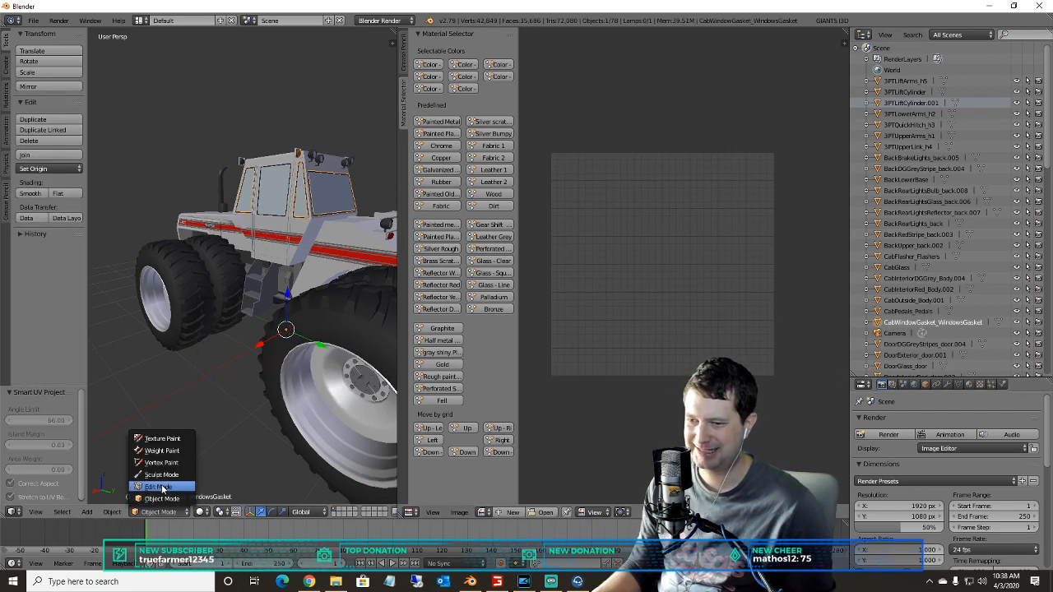
left_click(164, 486)
key("u")
left_click(206, 372)
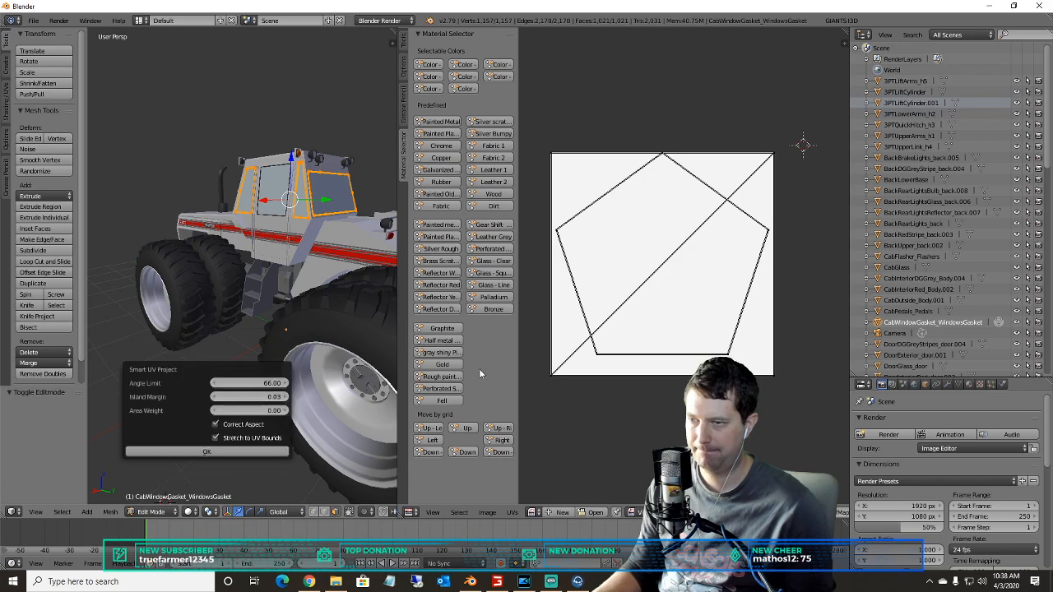
left_click(186, 450)
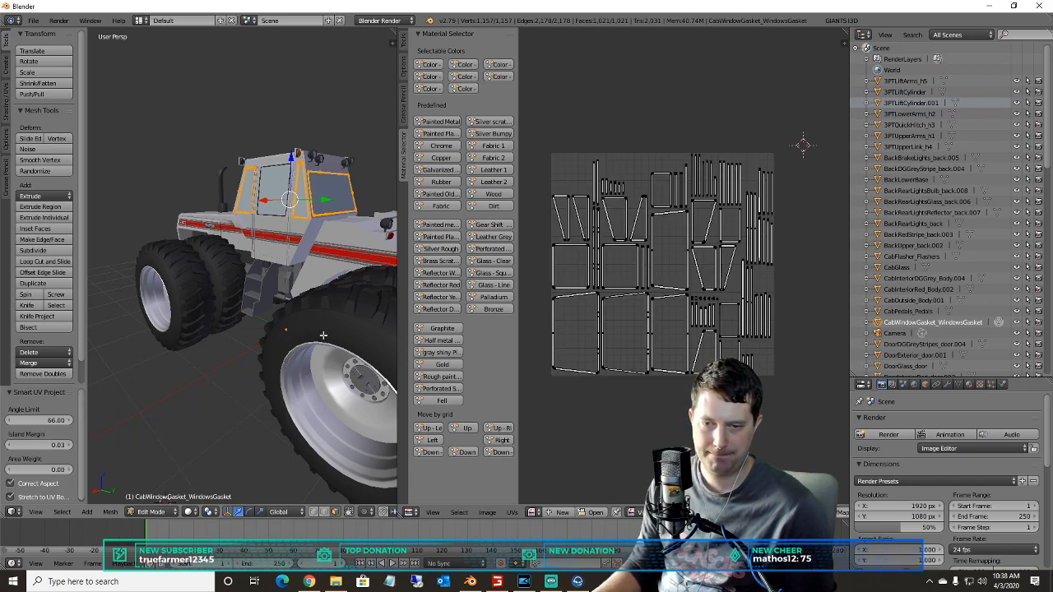
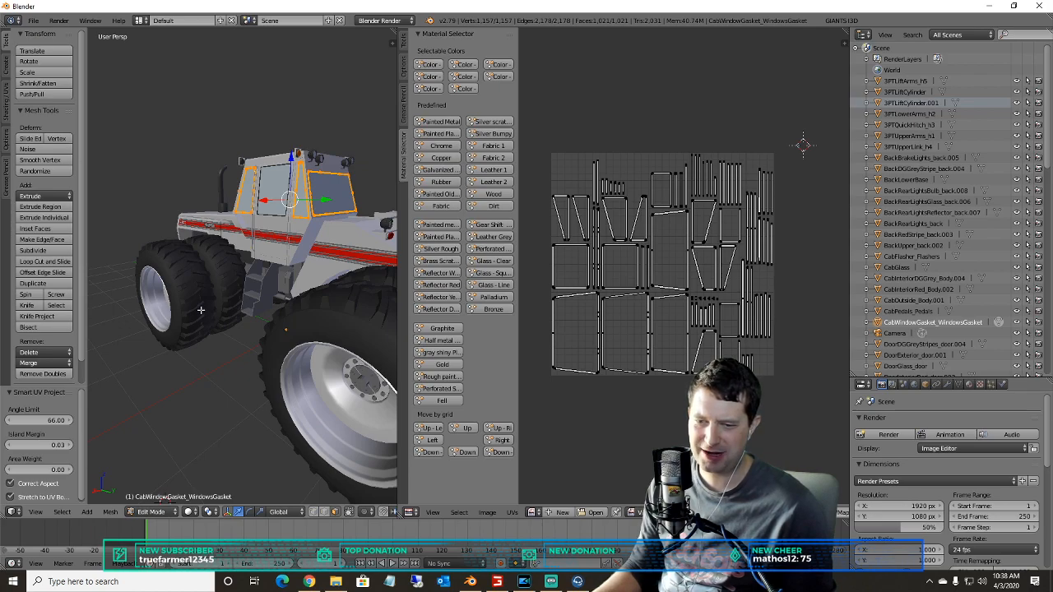
- Unwrap DoorDGGreyStripes_door.004 in Edit Mode with Smart UV Project, keeping angle limit 66 and island margin 0.03
left_click(896, 344)
right_click(896, 345)
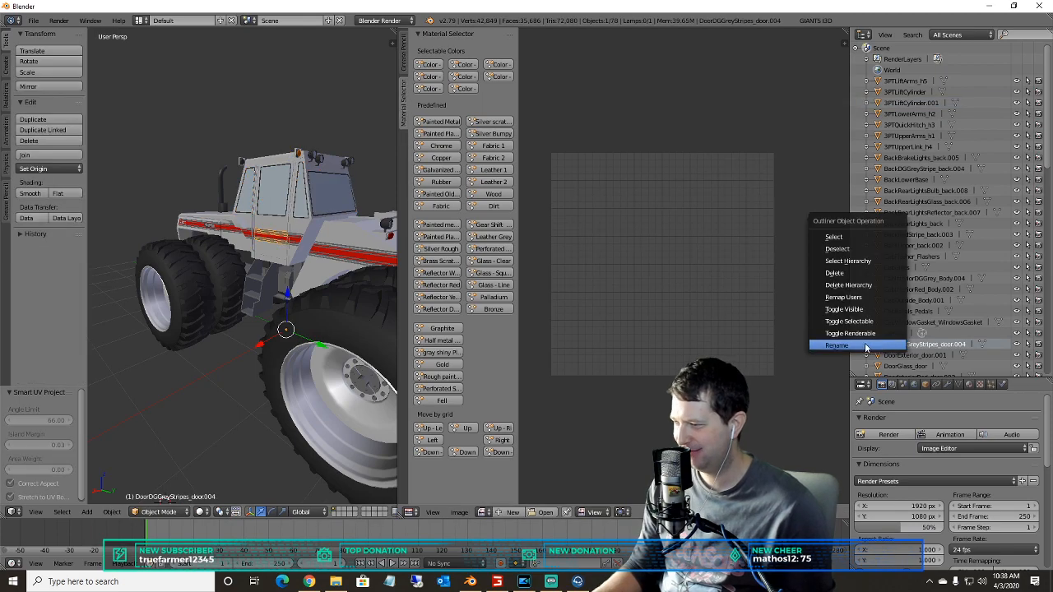
left_click(156, 511)
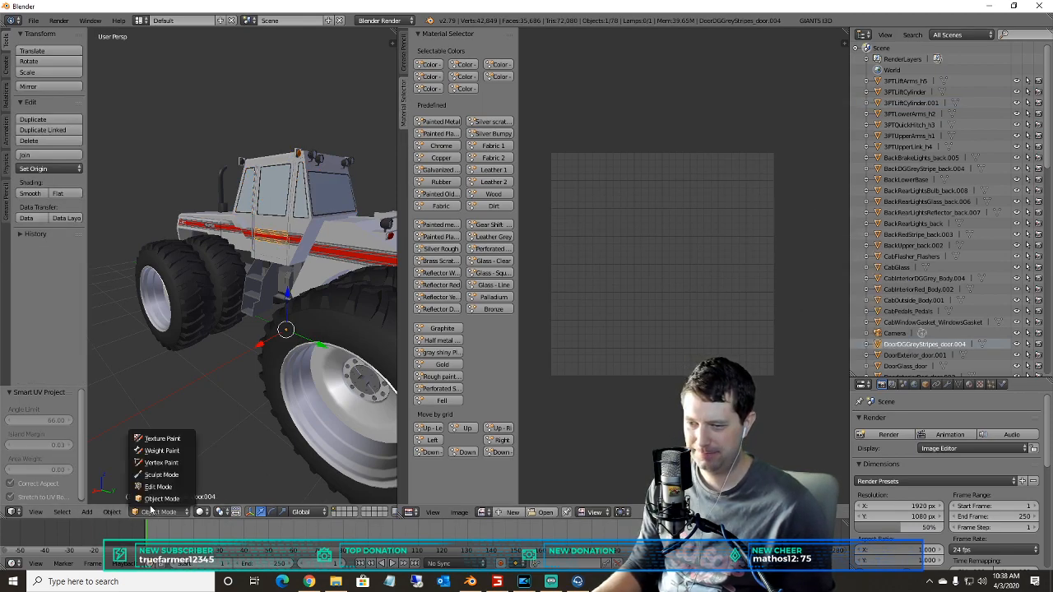
left_click(157, 487)
key("u")
left_click(222, 320)
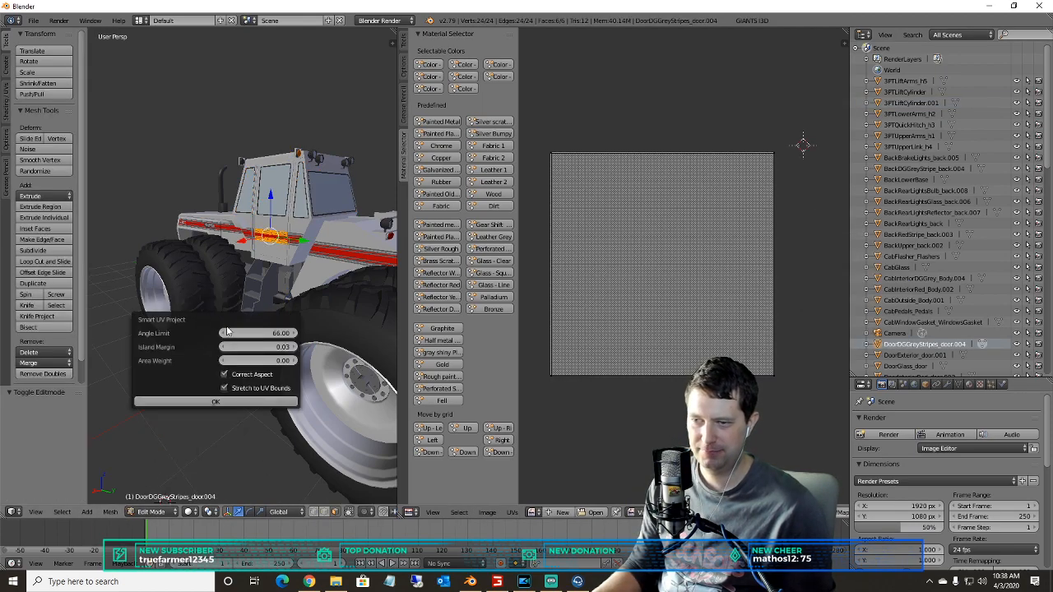
left_click(216, 402)
- Unwrap DoorExterior_door.001 in Edit Mode with Smart UV Project, keeping angle limit 66 and island margin 0.03
left_click(904, 356)
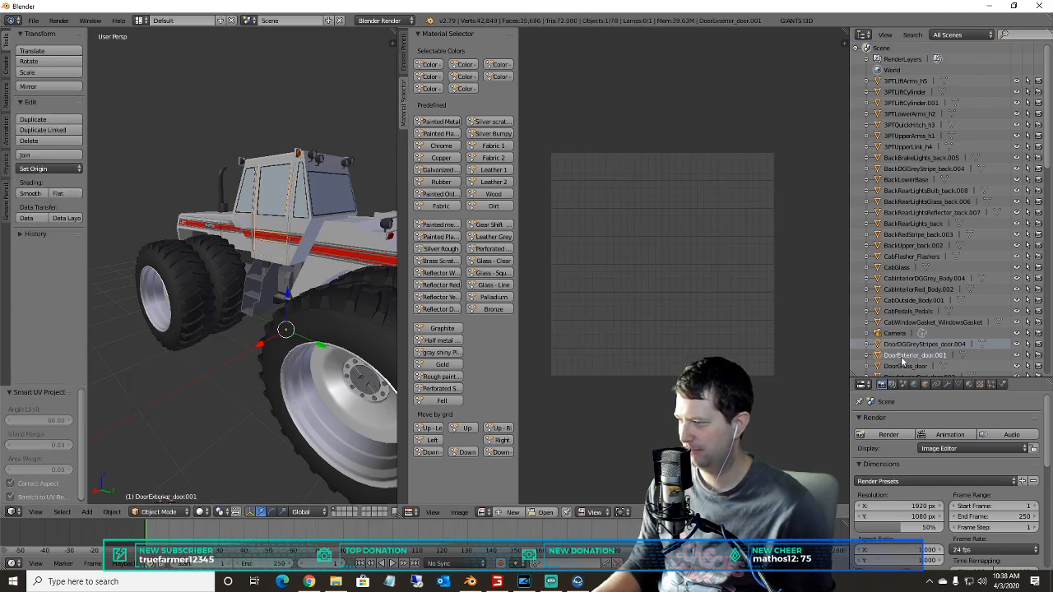
key("u")
left_click(211, 327)
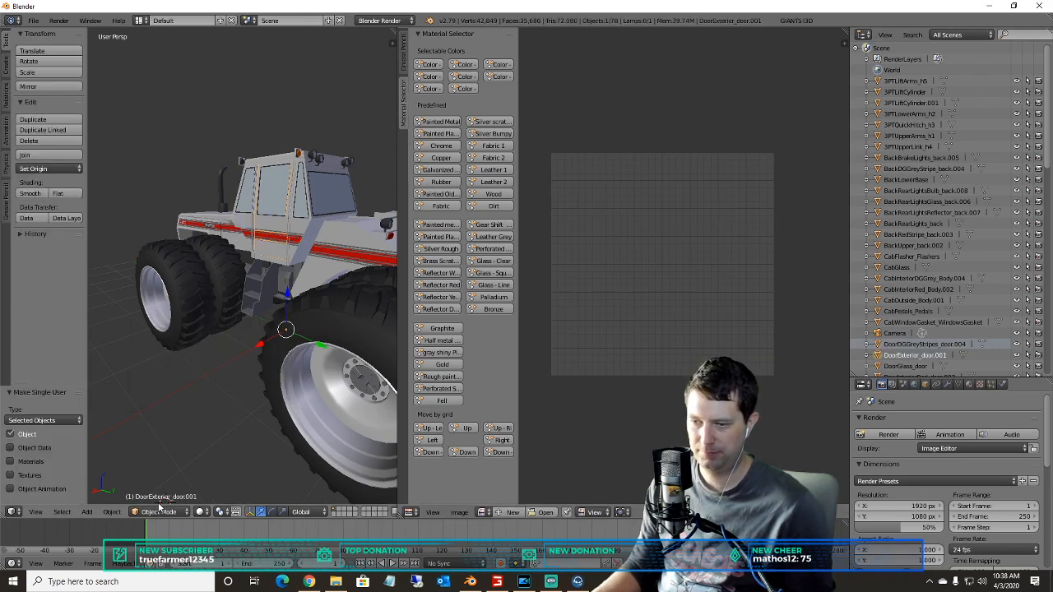
left_click(152, 511)
left_click(161, 488)
key("u")
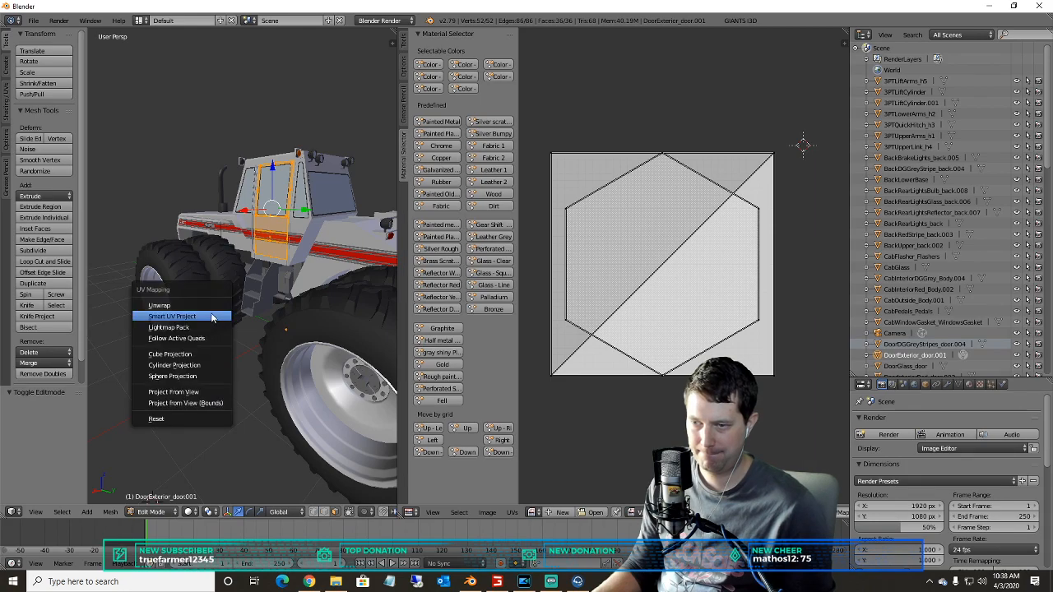
left_click(230, 314)
left_click(231, 396)
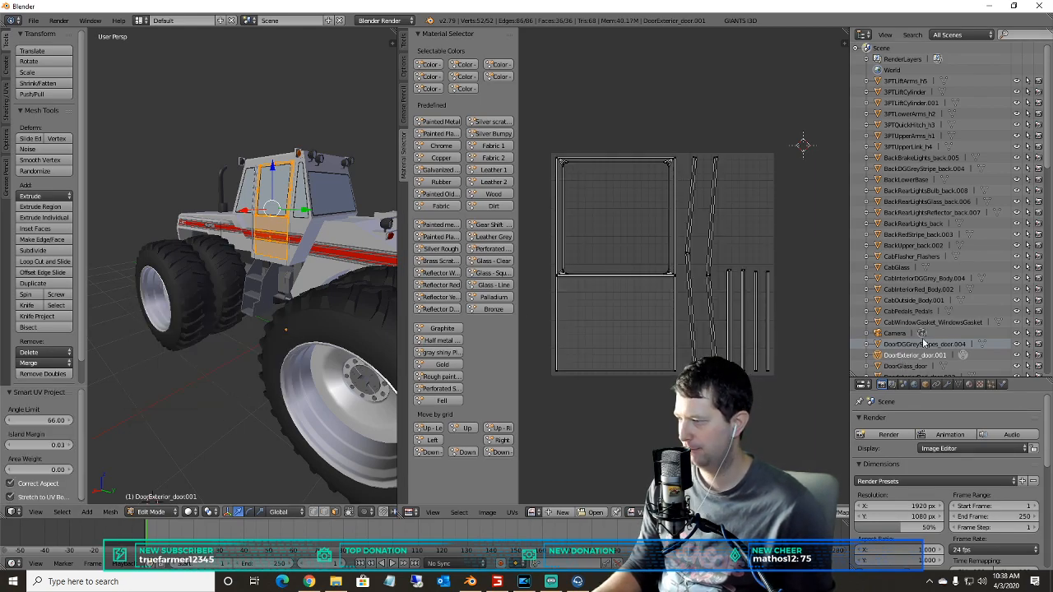
- Unwrap DoorGlass_door in Edit Mode with Smart UV Project, keeping angle limit 66 and island margin 0.03
left_click(907, 366)
scroll(911, 366, "down", 2)
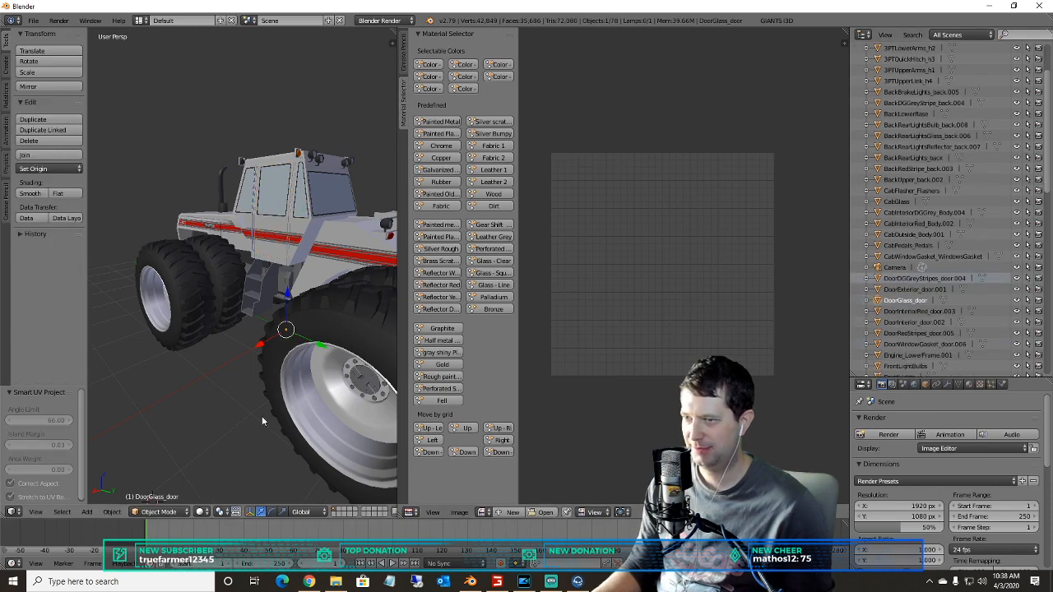
left_click(157, 511)
left_click(157, 485)
key("u")
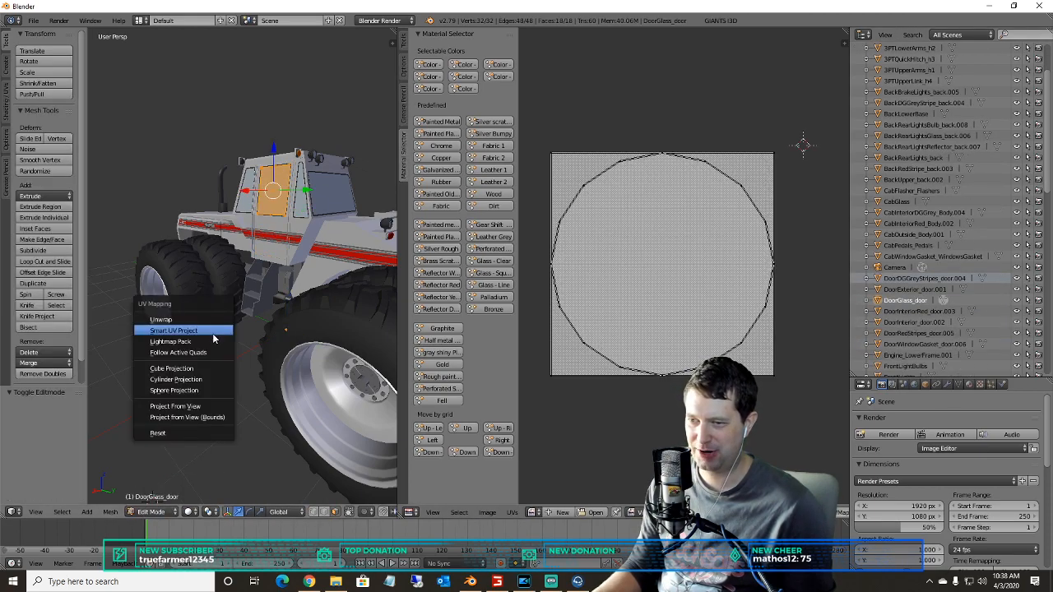
left_click(195, 330)
left_click(197, 411)
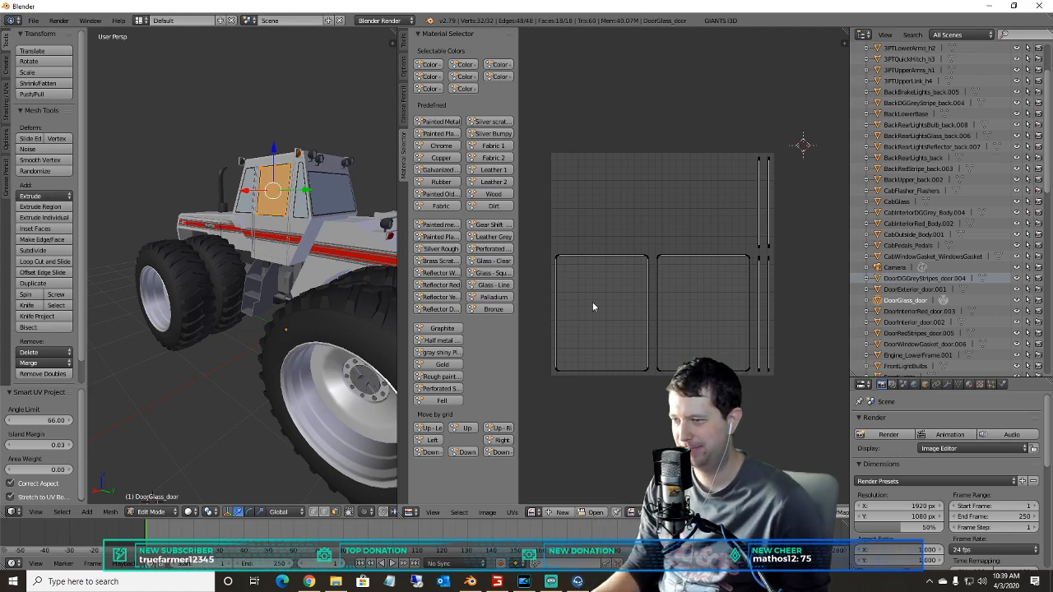
- Turn on UV and mesh selection sync for DoorGlass_door and select only the large outer glass face
key("a")
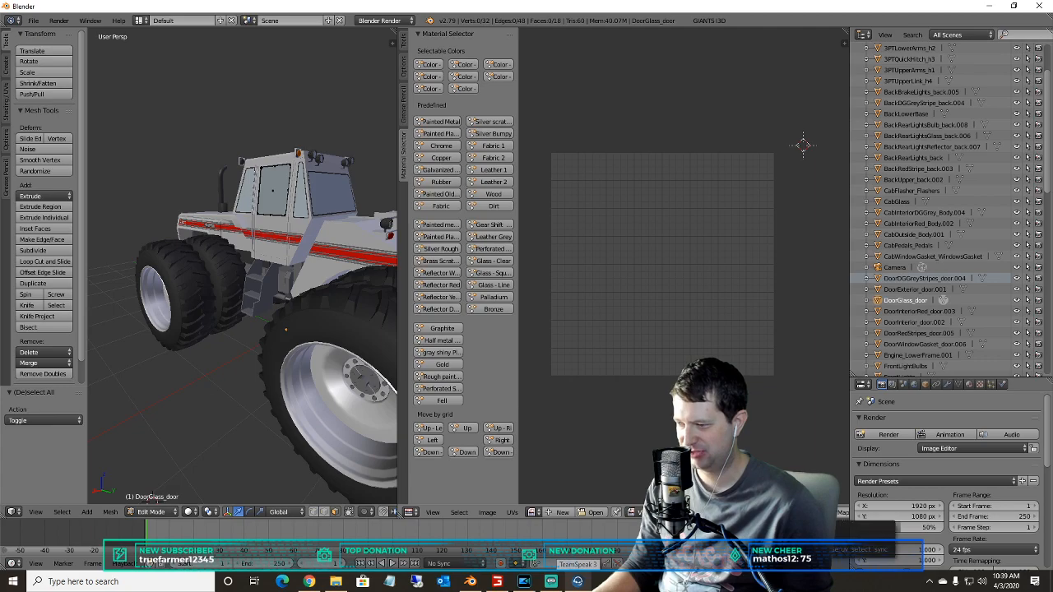
left_click(703, 511)
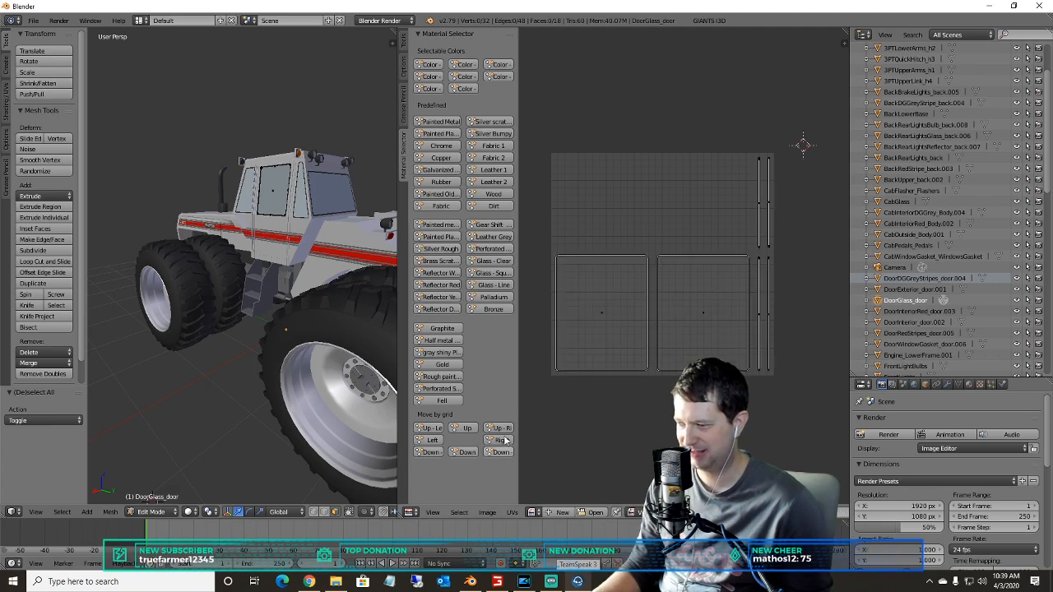
key("a")
key("a")
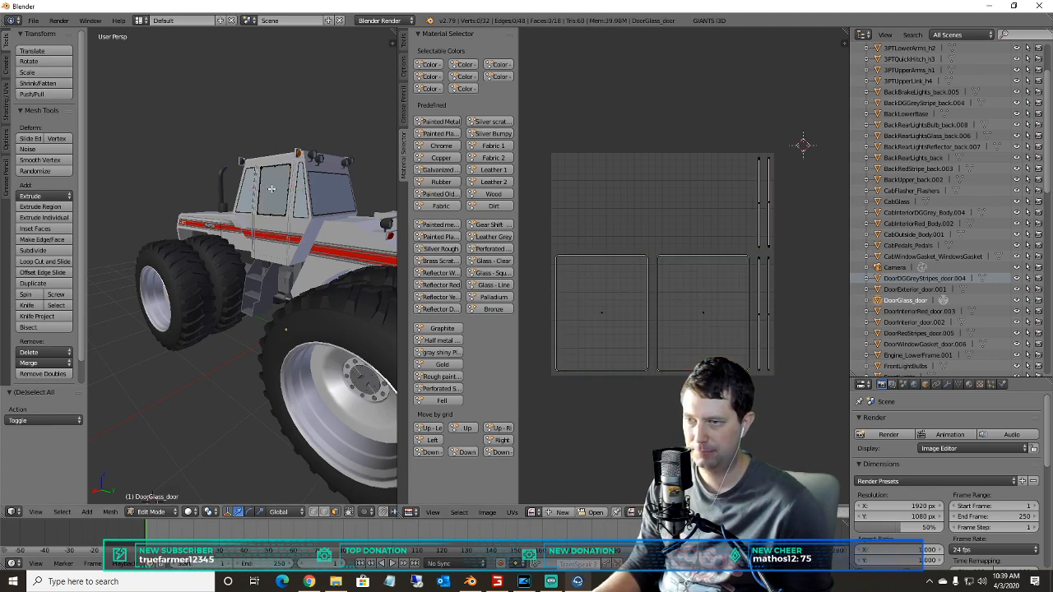
right_click(269, 186)
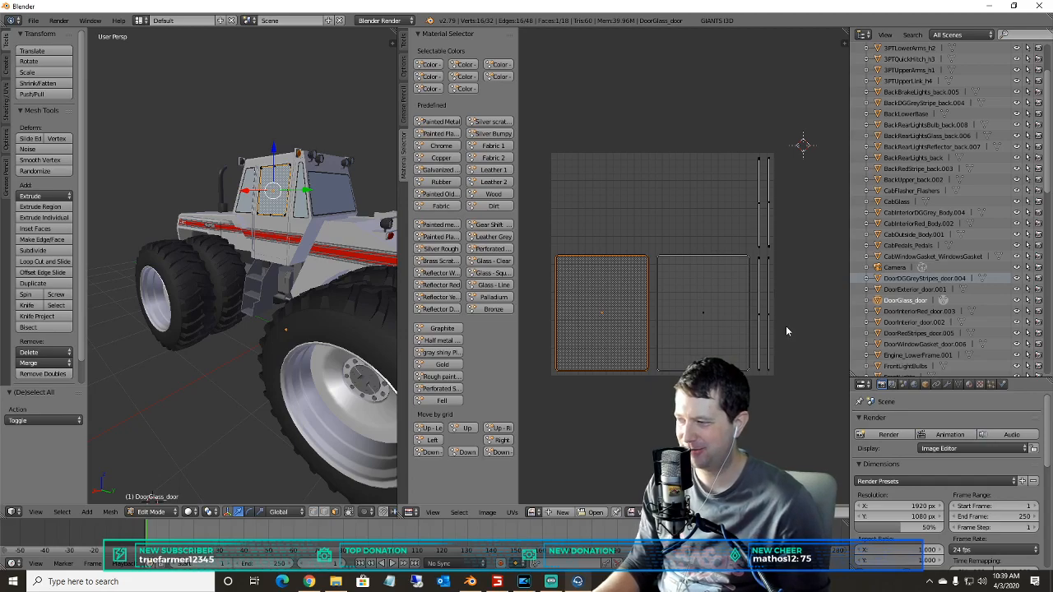
- Examine how DoorGlass_door's faces correspond to its UV islands by selecting and deselecting the whole mesh
key("a")
key("a")
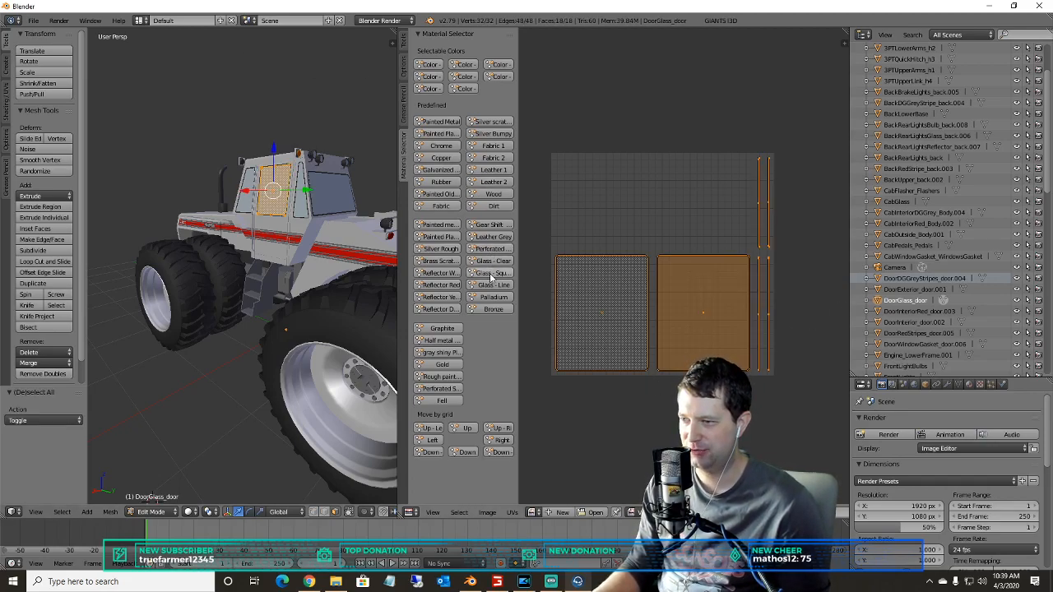
key("a")
scroll(665, 322, "down", 1)
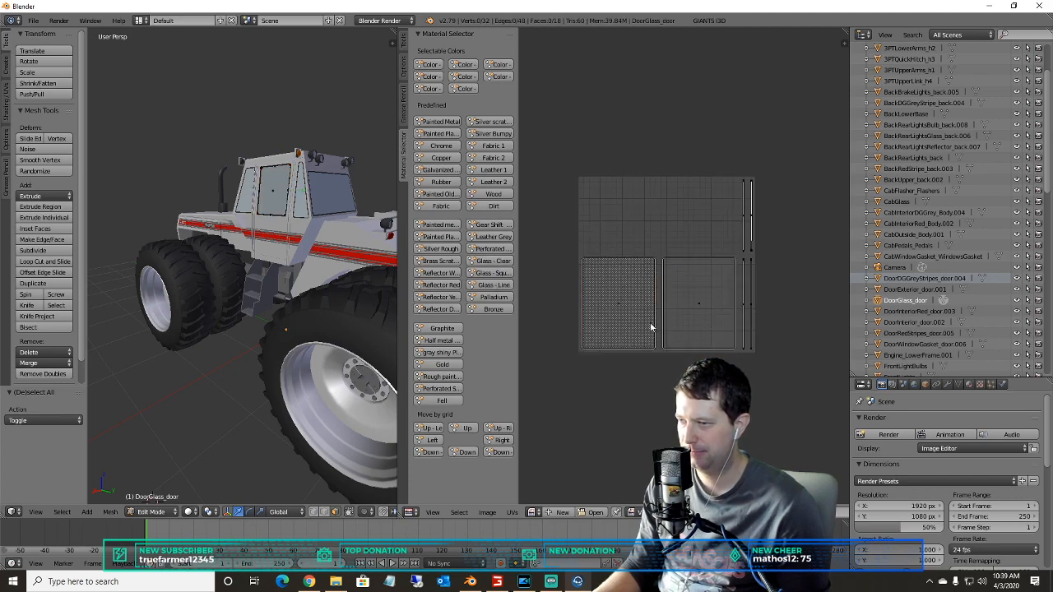
key("a")
key("a")
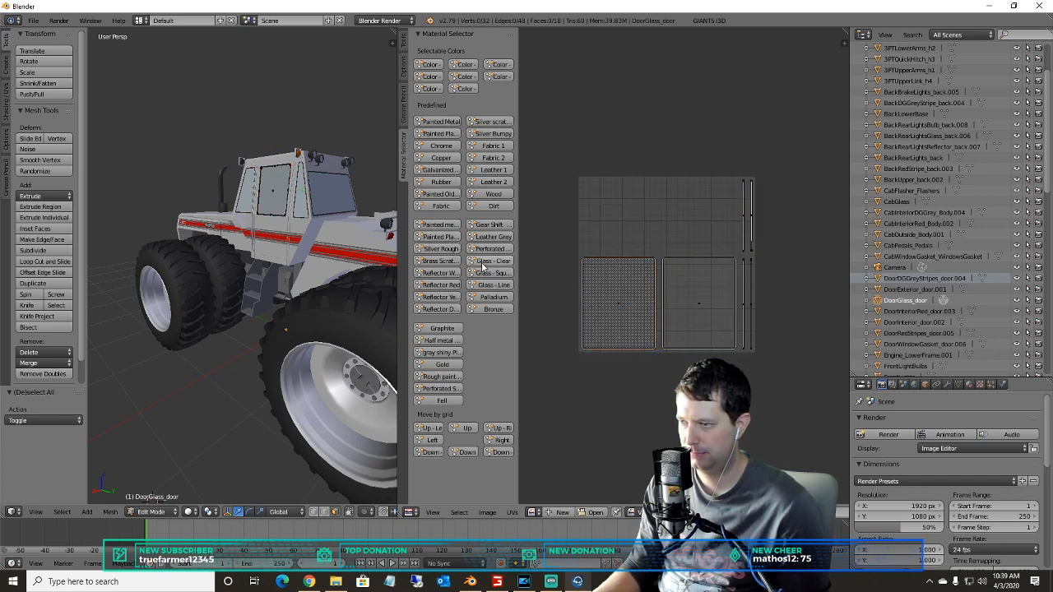
scroll(604, 312, "down", 2)
key("a")
scroll(752, 293, "up", 2)
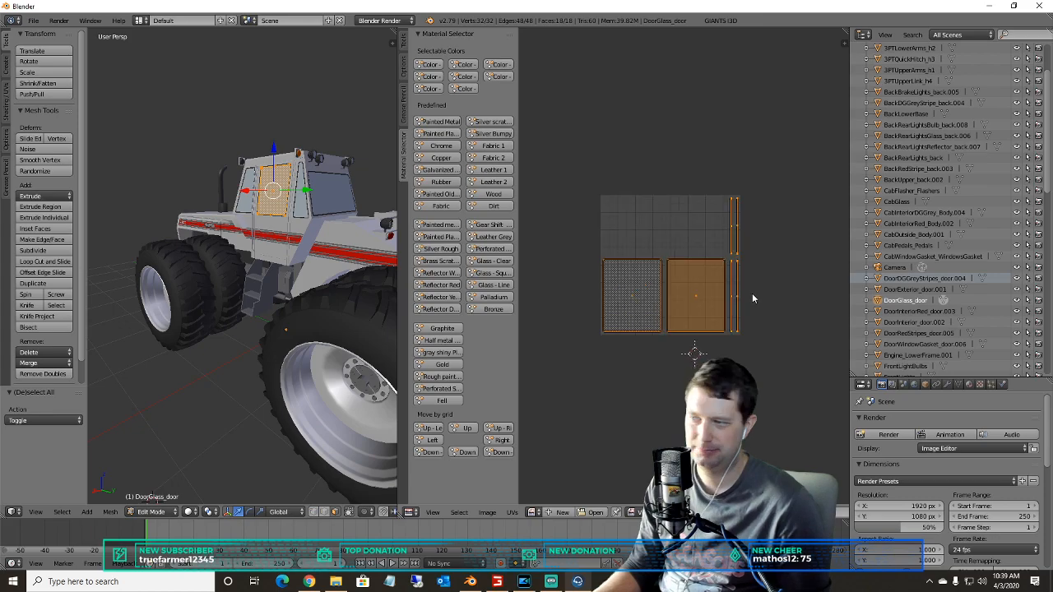
key("a")
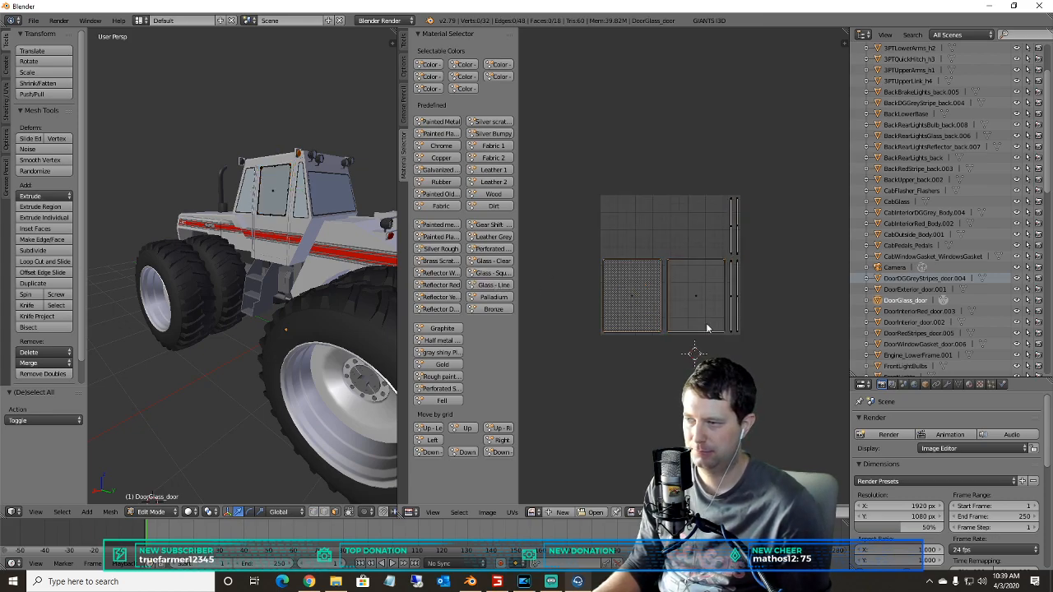
key("a")
key("a")
key("a")
key("a")
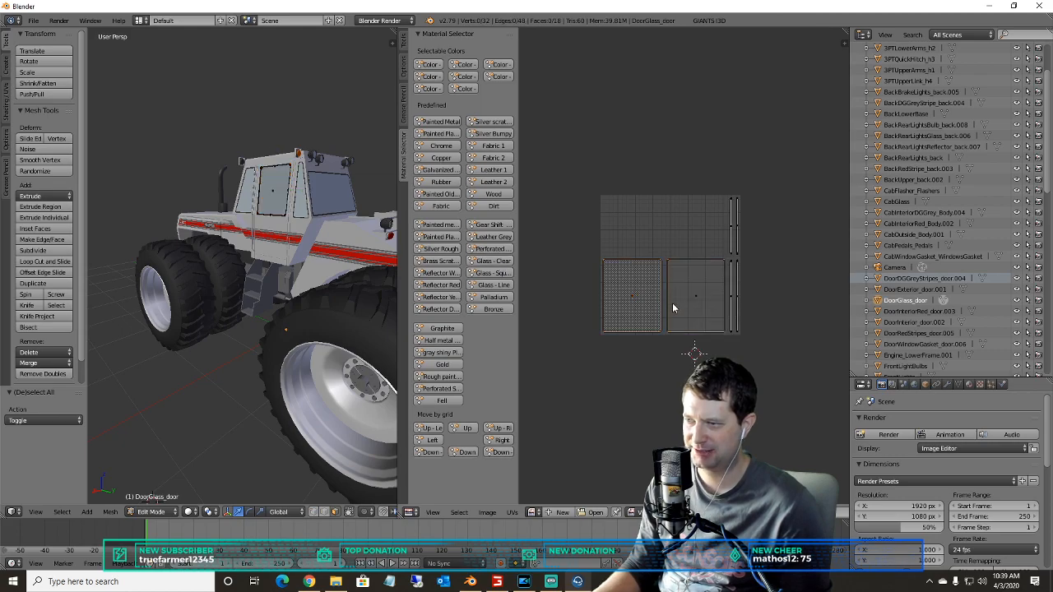
key("a")
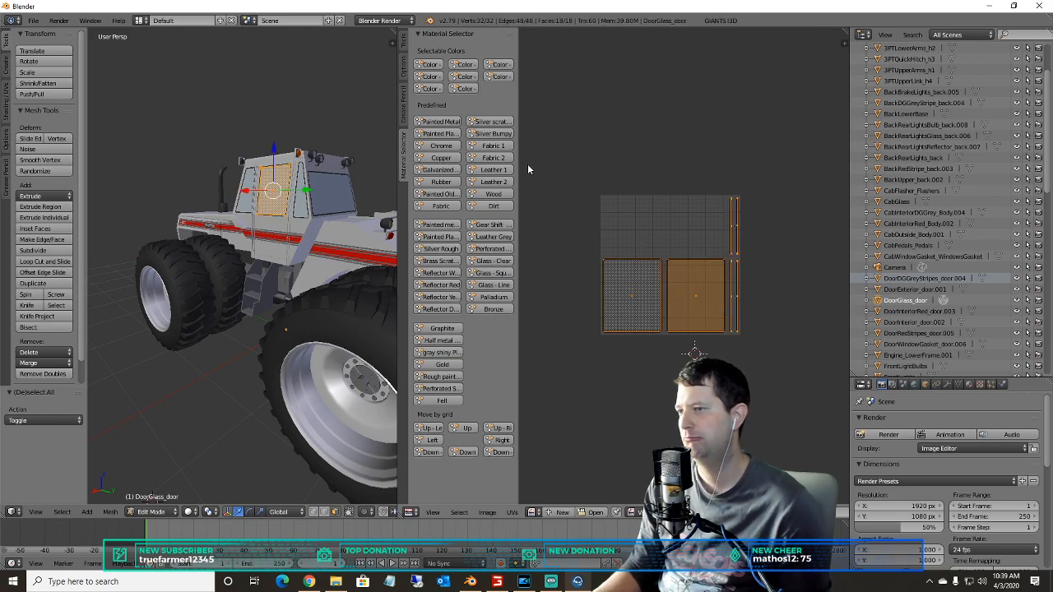
left_click(467, 65)
key("a")
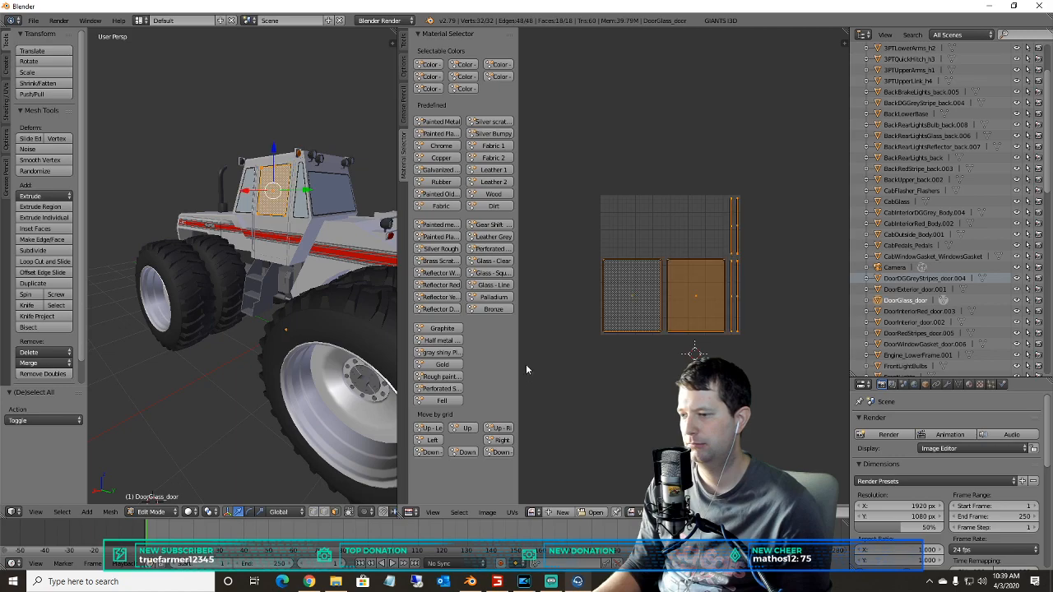
key("a")
middle_click_drag(271, 288, 328, 288)
left_click(775, 356)
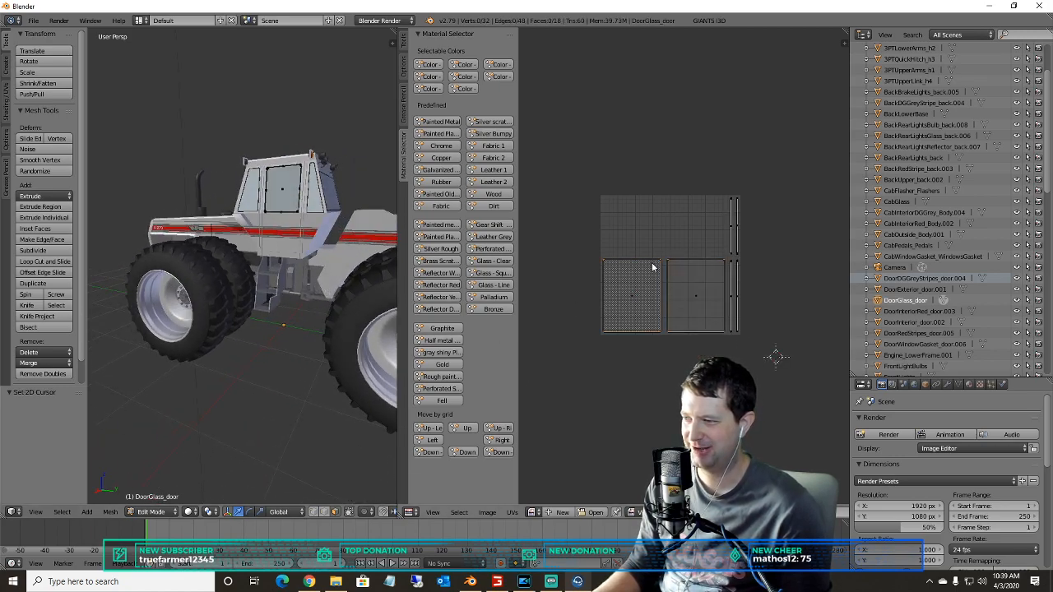
key("a")
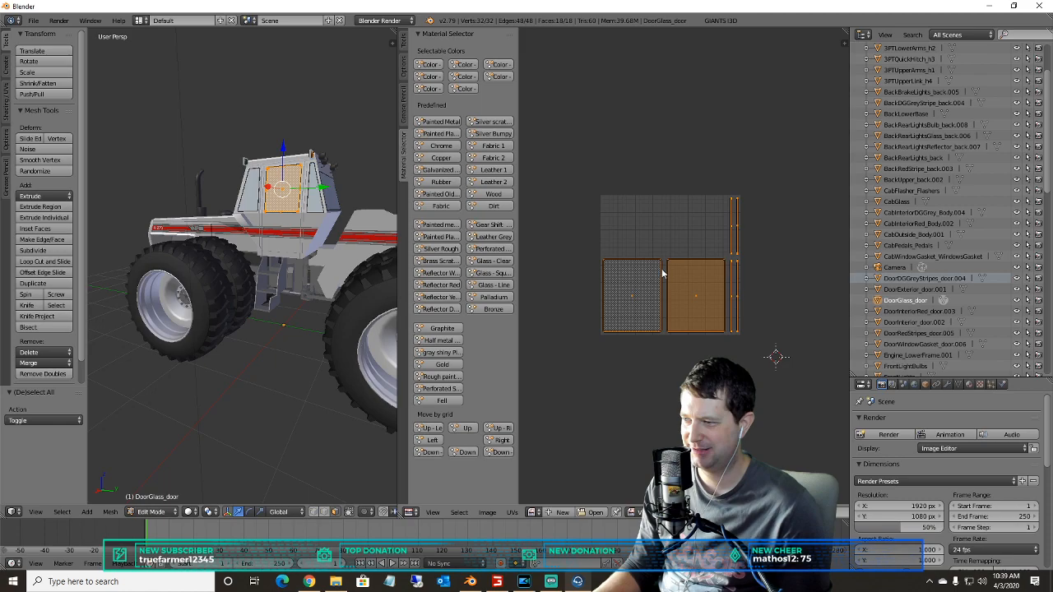
left_click(499, 262)
middle_click_drag(574, 471, 536, 436)
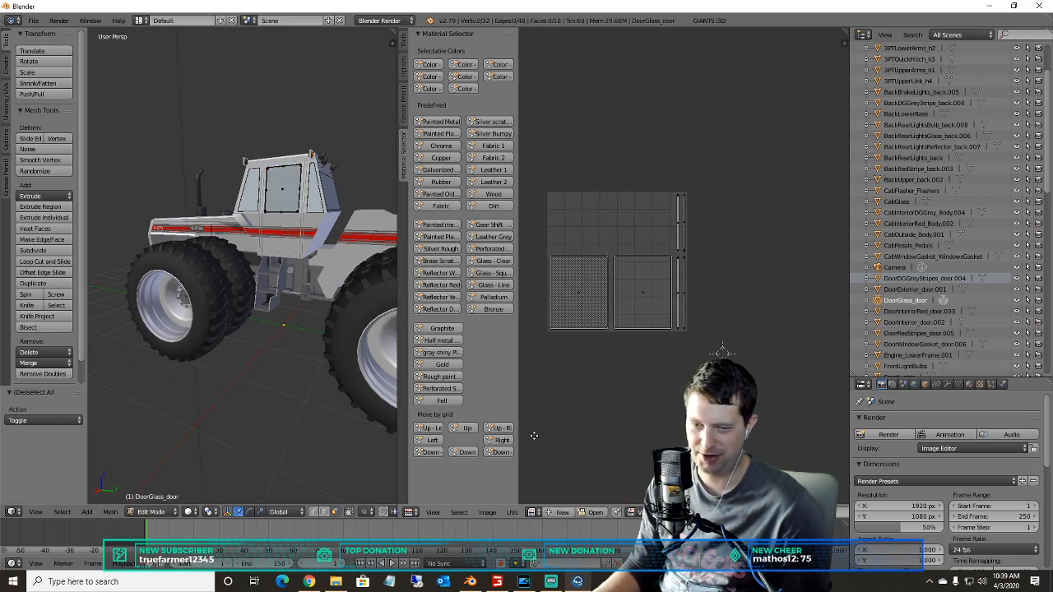
mouse_move(639, 310)
middle_mouse_down()
mouse_move(584, 286)
mouse_move(632, 290)
mouse_move(605, 298)
mouse_move(644, 293)
middle_mouse_up()
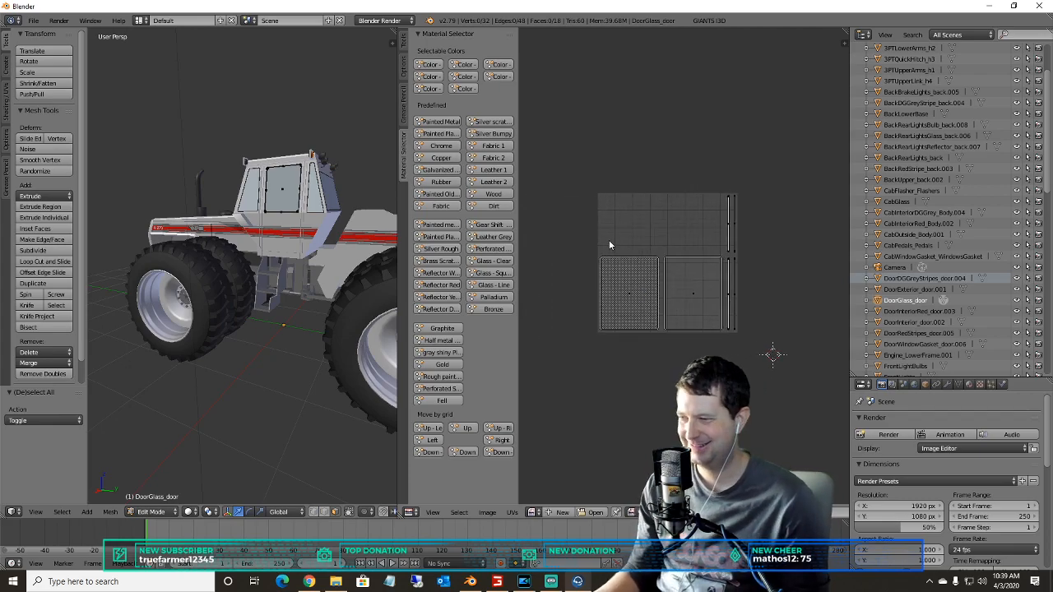
key("a")
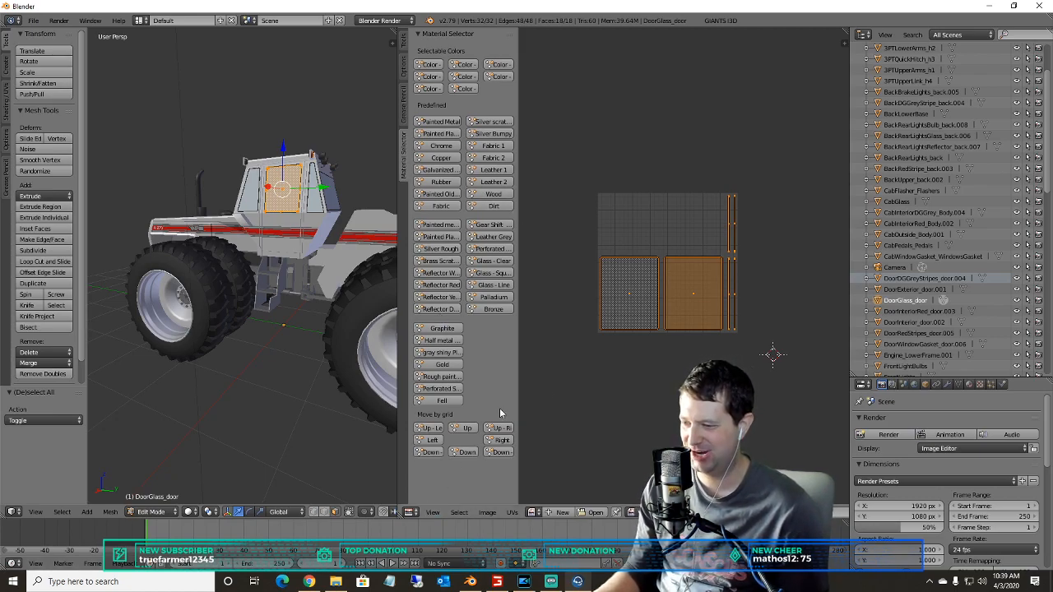
- Open DoorExterior_door.001 in Edit Mode to check its UV layout
left_click(890, 291)
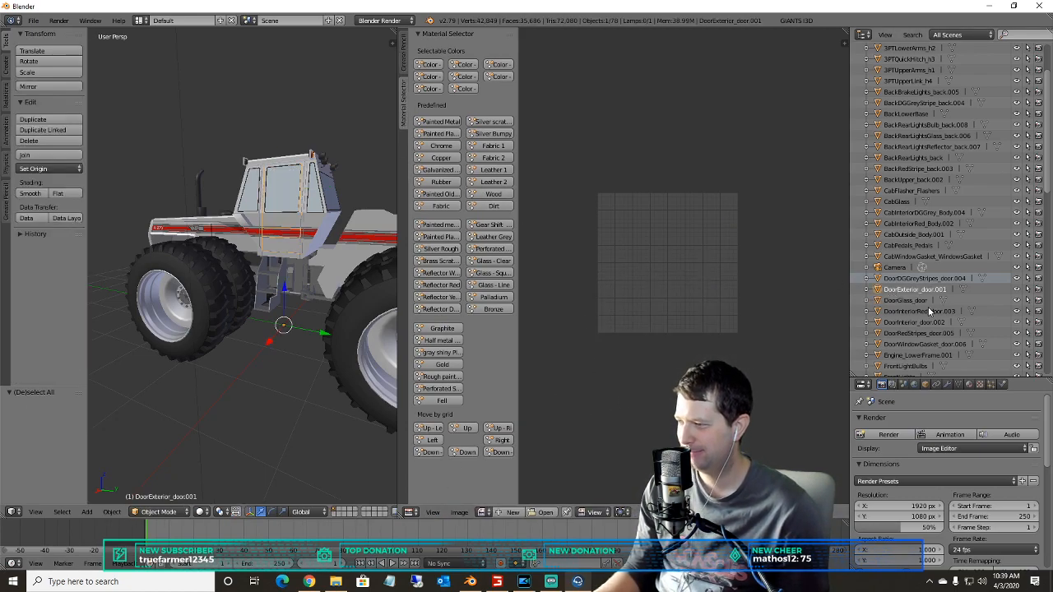
left_click(157, 511)
left_click(157, 486)
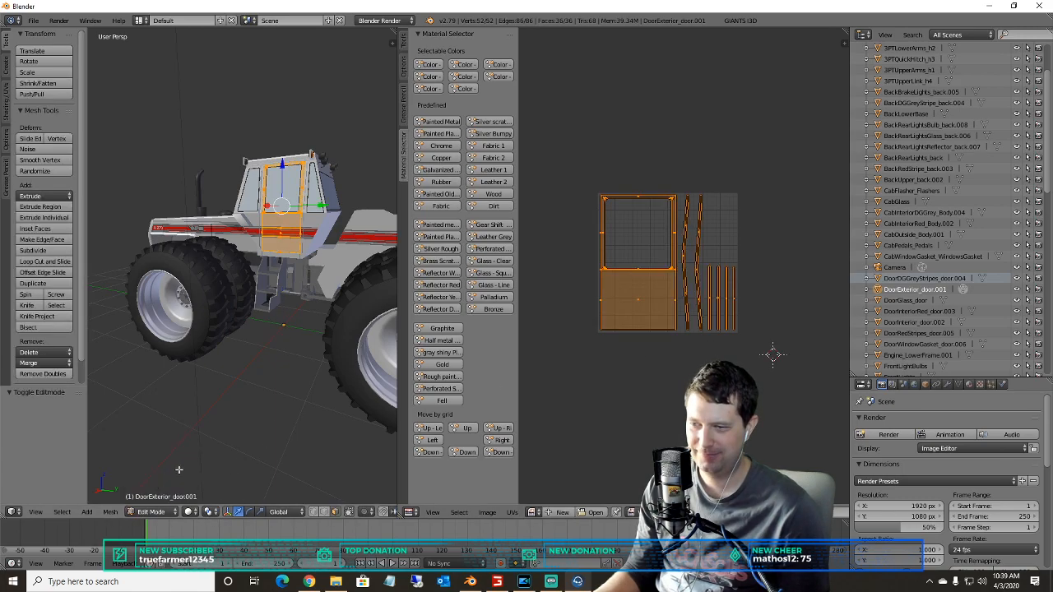
- Unwrap DoorInteriorRed_door.003 in Edit Mode with Smart UV Project, keeping angle limit 66 and island margin 0.03
left_click(908, 312)
left_click(157, 512)
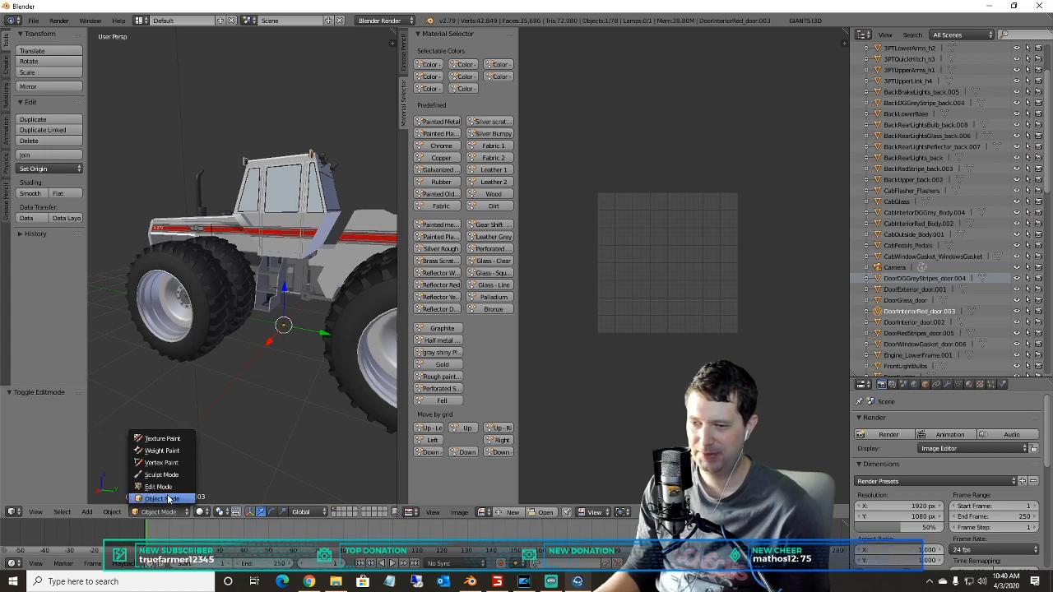
left_click(158, 486)
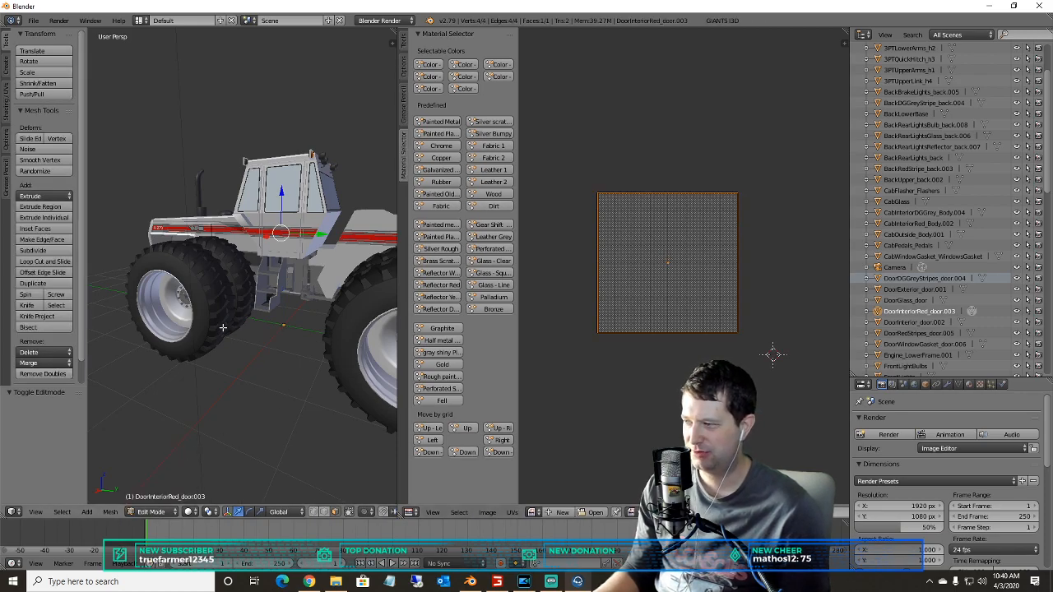
key("u")
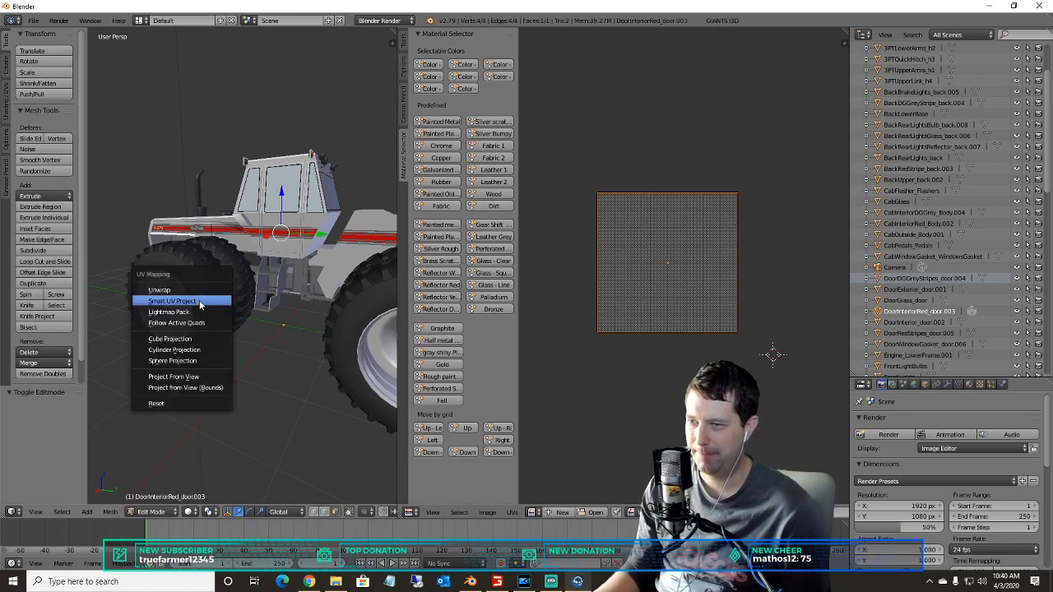
left_click(200, 302)
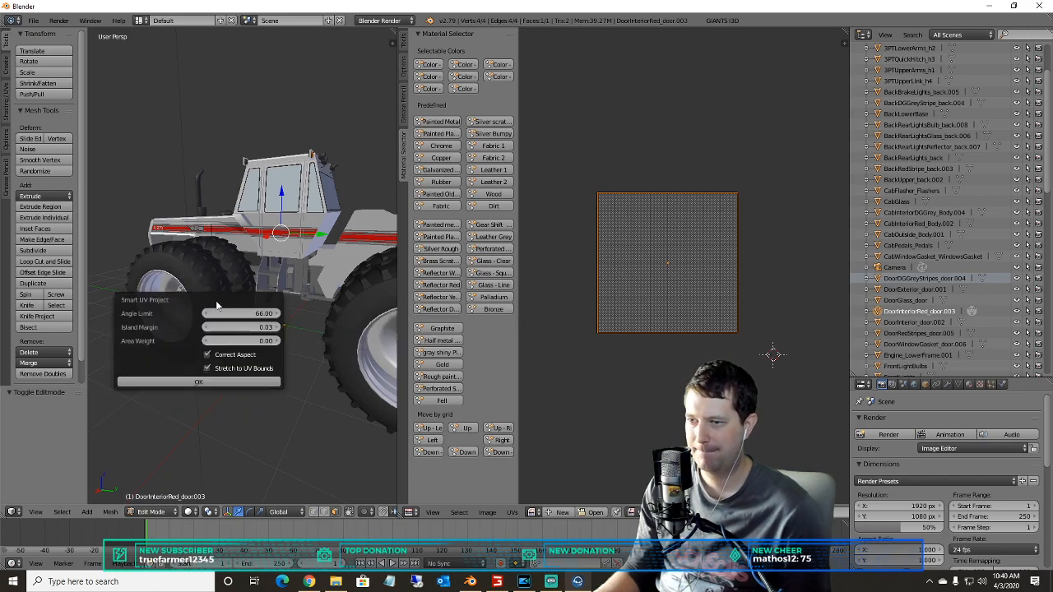
left_click(199, 384)
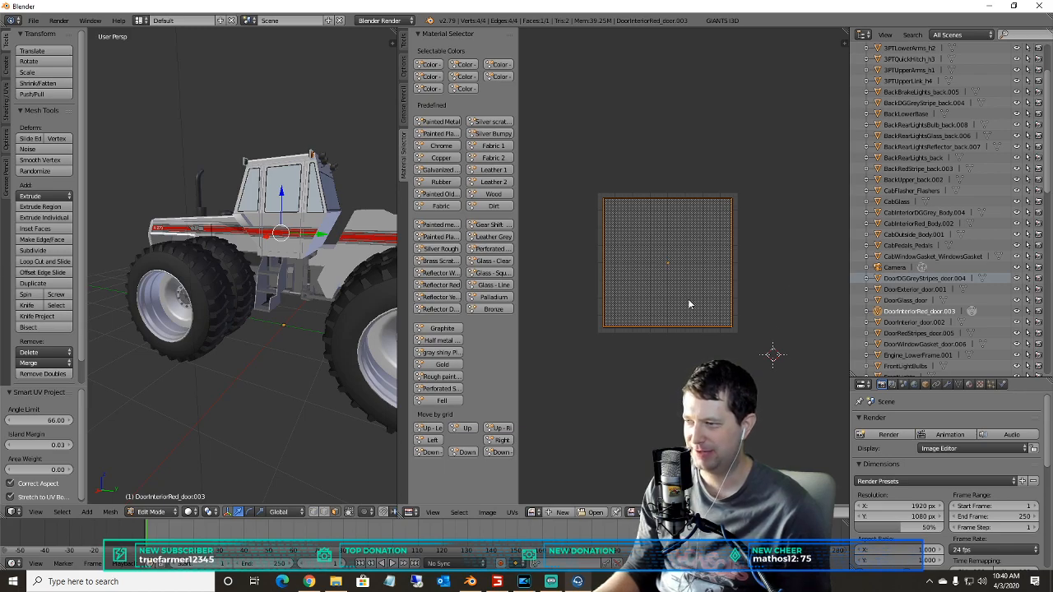
- Unwrap DoorInterior_door.002 in Edit Mode with Smart UV Project, keeping angle limit 66 and island margin 0.03
left_click(937, 322)
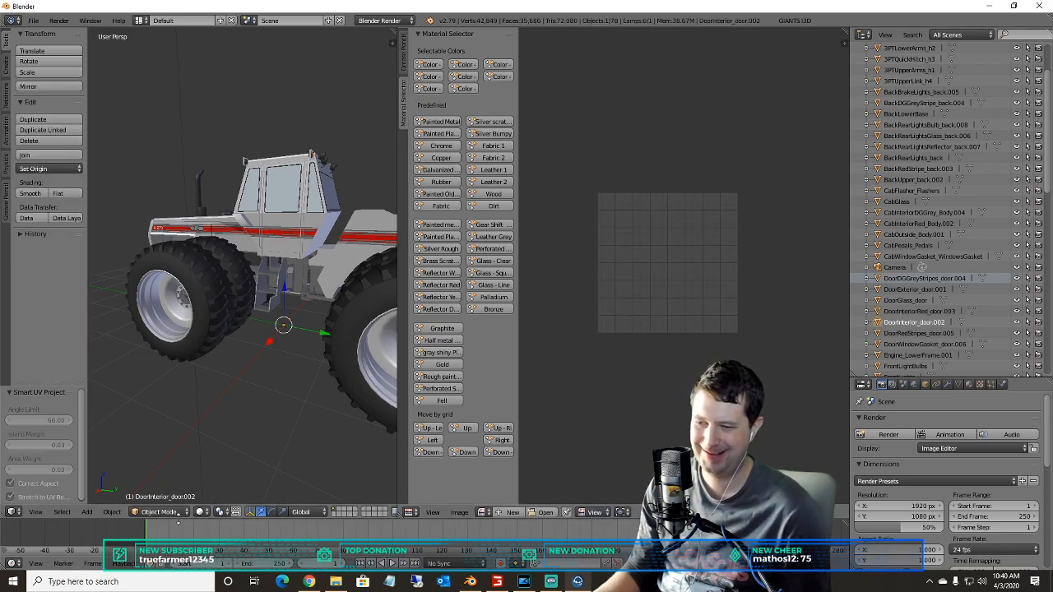
left_click(156, 511)
left_click(168, 487)
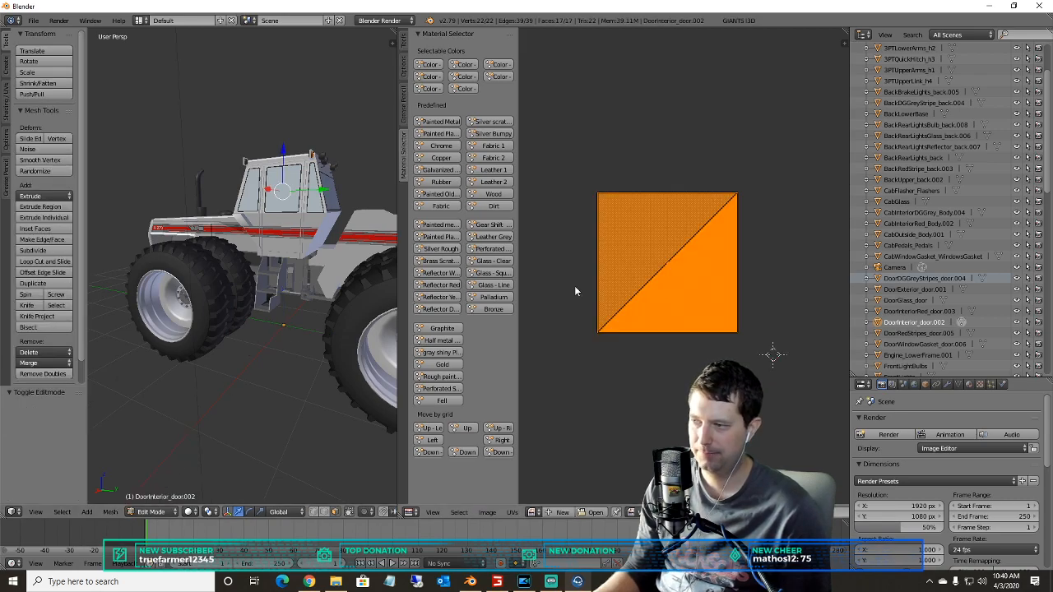
key("u")
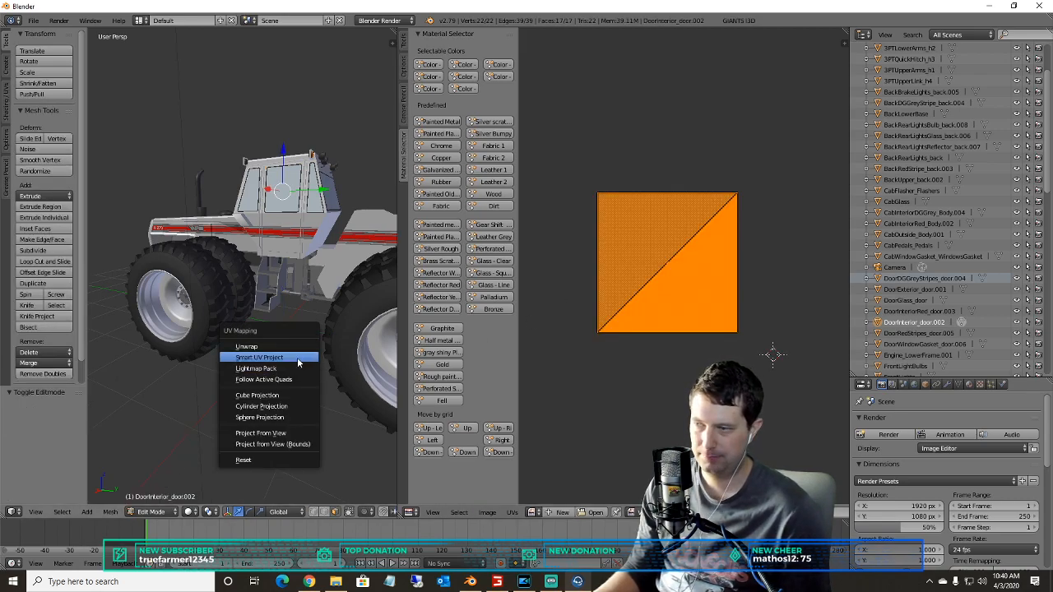
left_click(300, 359)
left_click(324, 441)
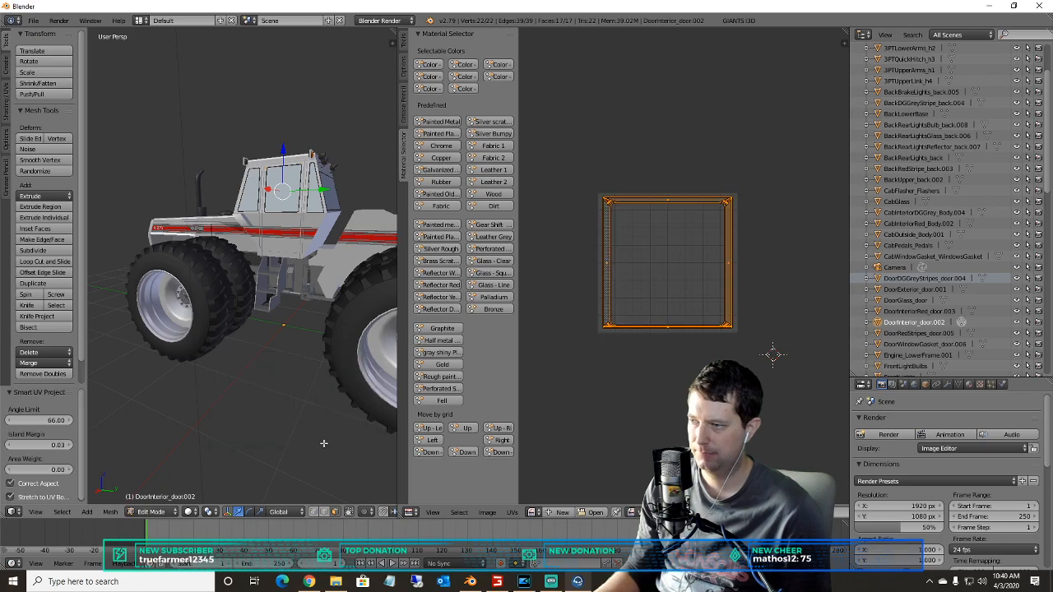
- Unwrap DoorRedStripes_door.005 in Edit Mode with Smart UV Project, keeping angle limit 66 and island margin 0.03
left_click(925, 334)
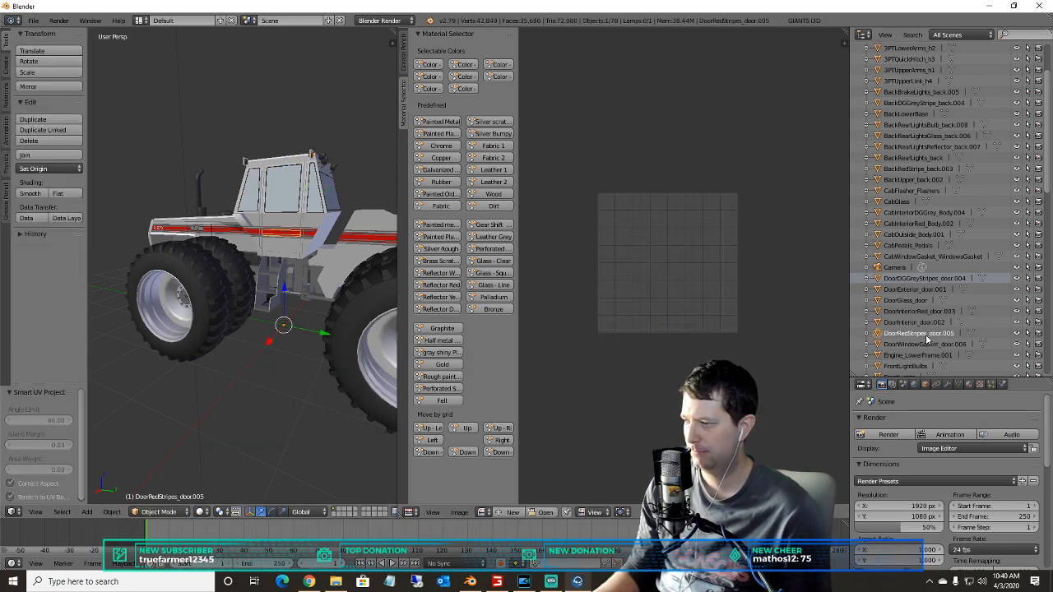
left_click(176, 513)
left_click(150, 488)
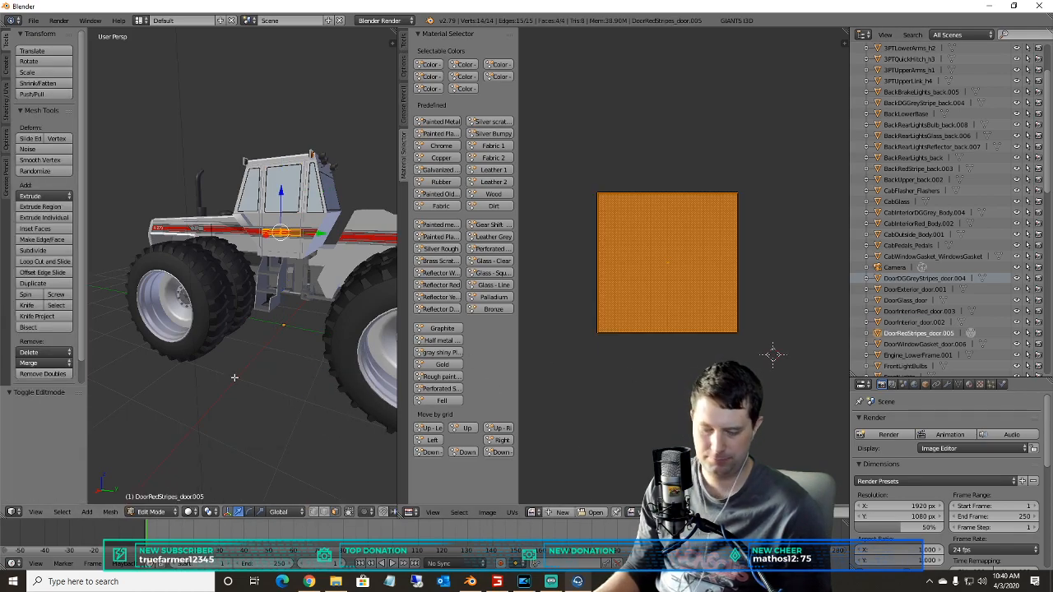
key("u")
left_click(231, 377)
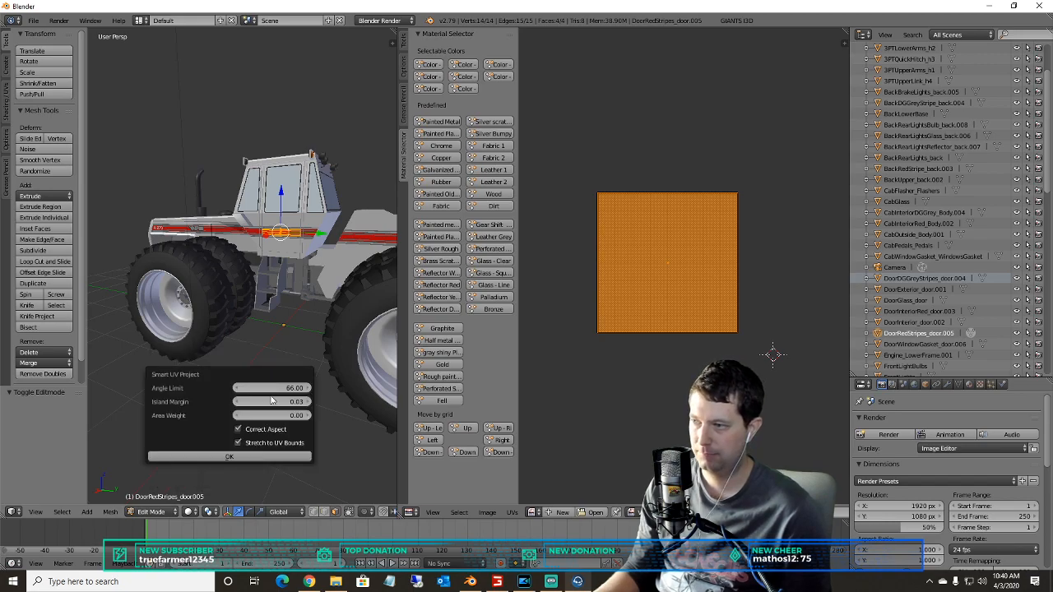
left_click(194, 458)
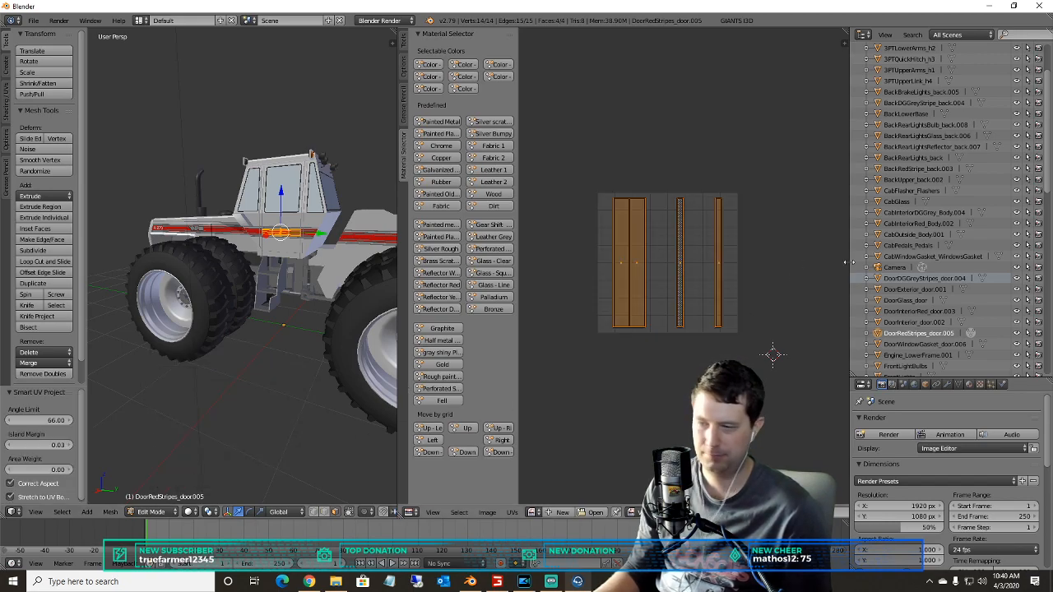
- Unwrap DoorWindowGasket_door.006 in Edit Mode with Smart UV Project, keeping angle limit 66 and island margin 0.03
left_click(895, 346)
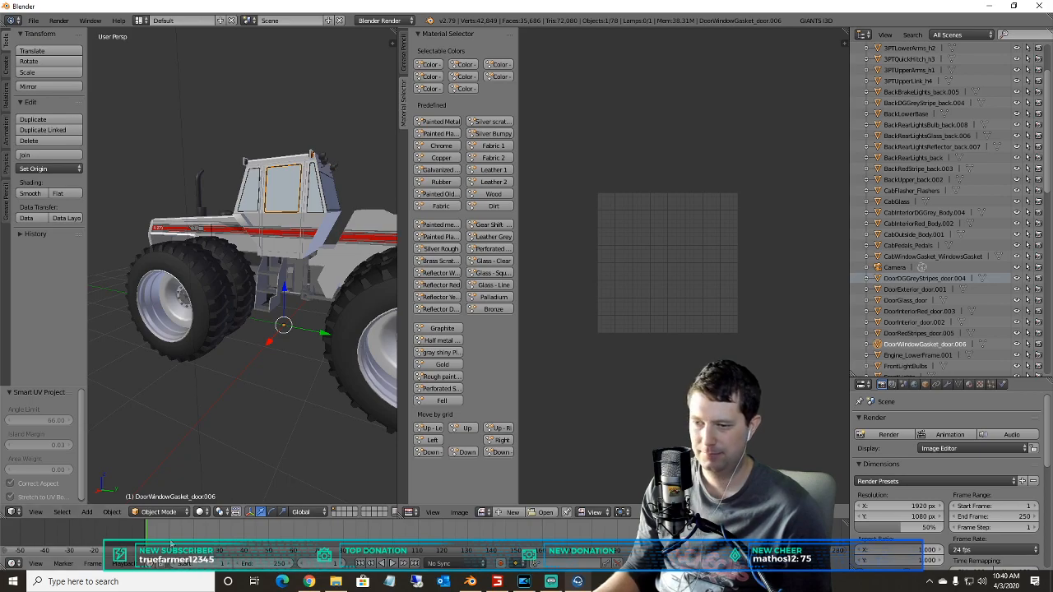
left_click(159, 512)
left_click(158, 487)
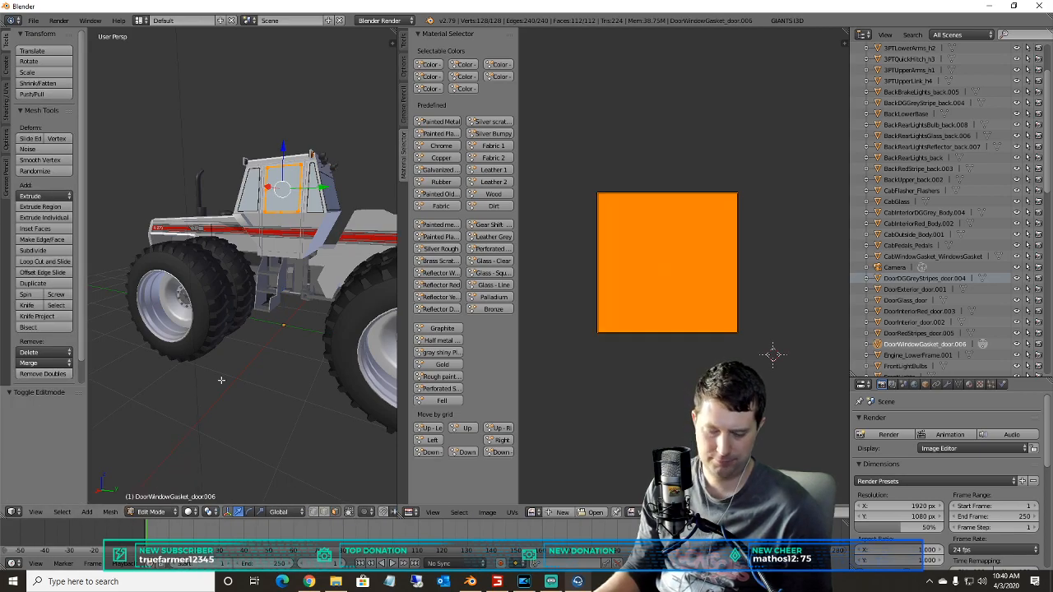
key("u")
left_click(221, 381)
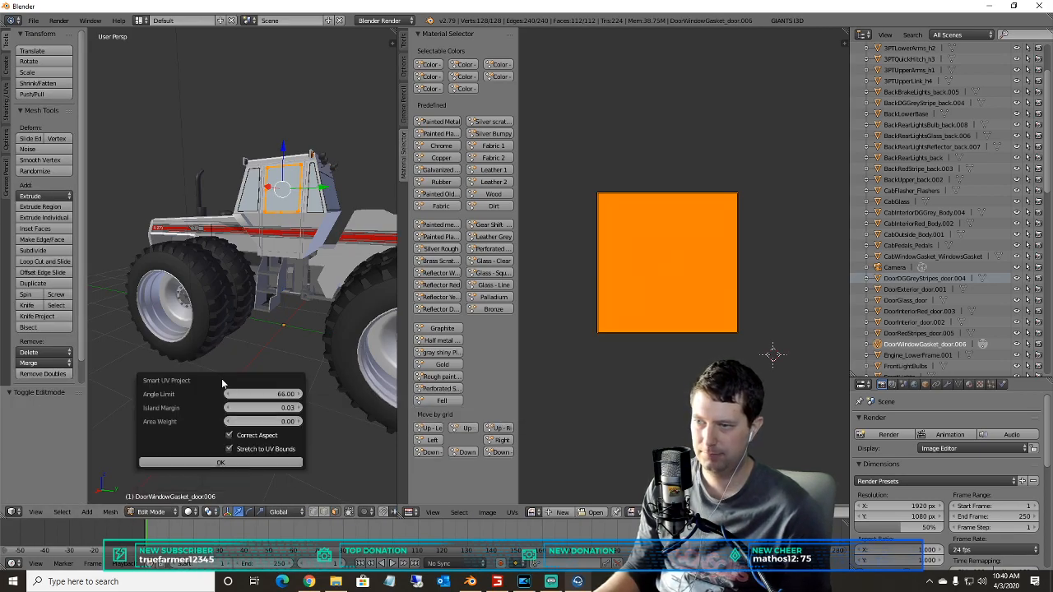
left_click(183, 462)
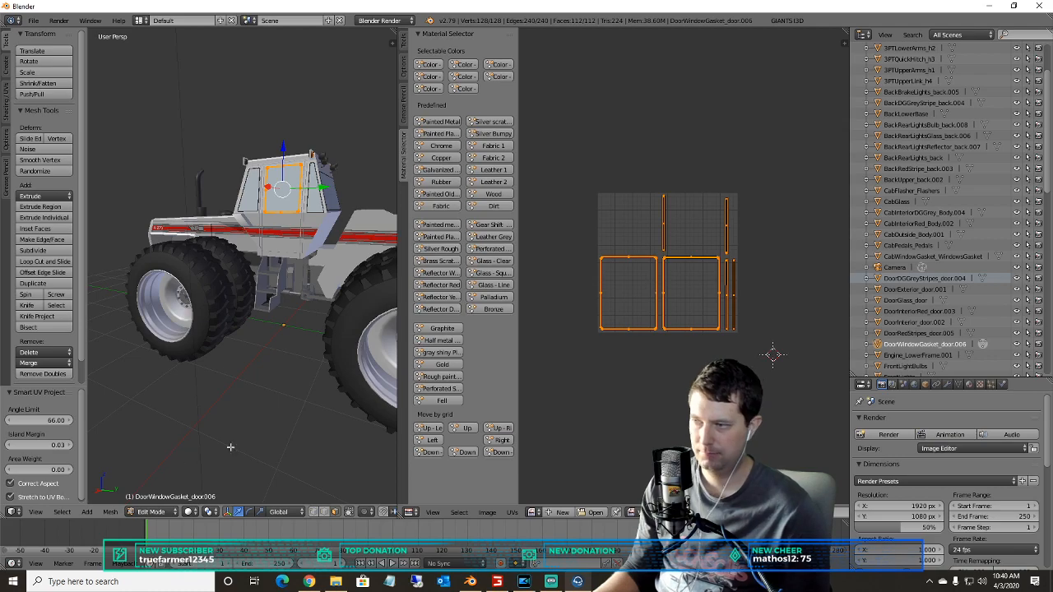
- Unwrap Engine_LowerFrame.001 in Edit Mode with Smart UV Project, keeping angle limit 66 and island margin 0.03
left_click(907, 355)
scroll(924, 320, "down", 8)
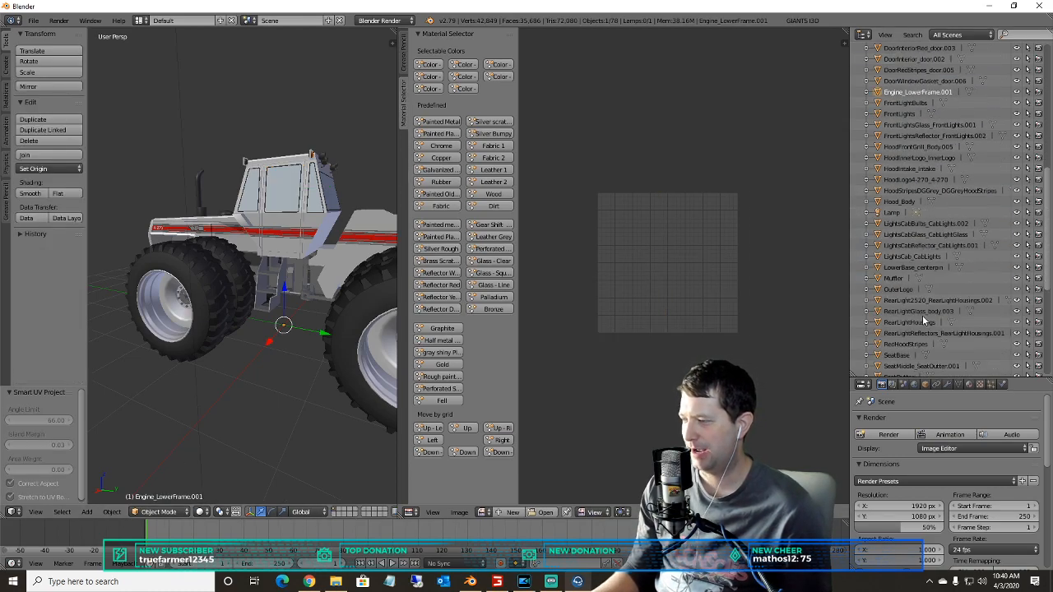
left_click(168, 511)
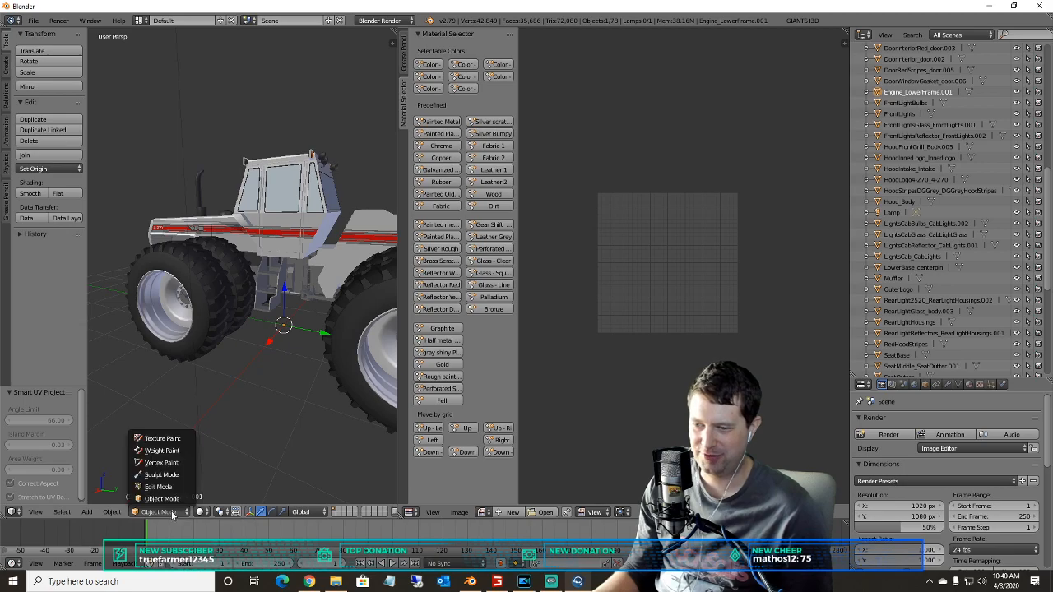
left_click(161, 487)
key("u")
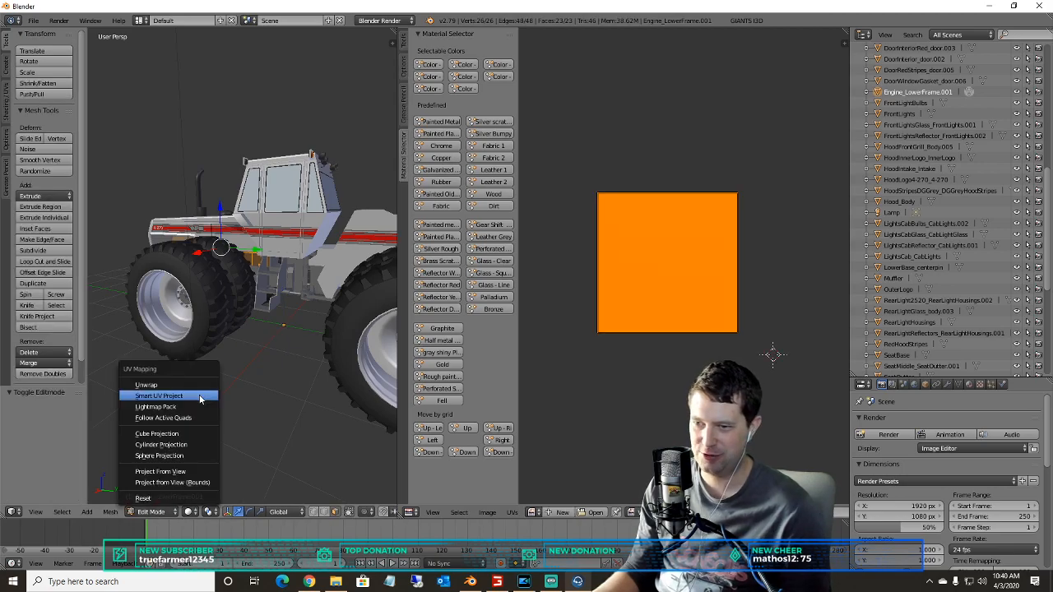
left_click(199, 395)
left_click(198, 477)
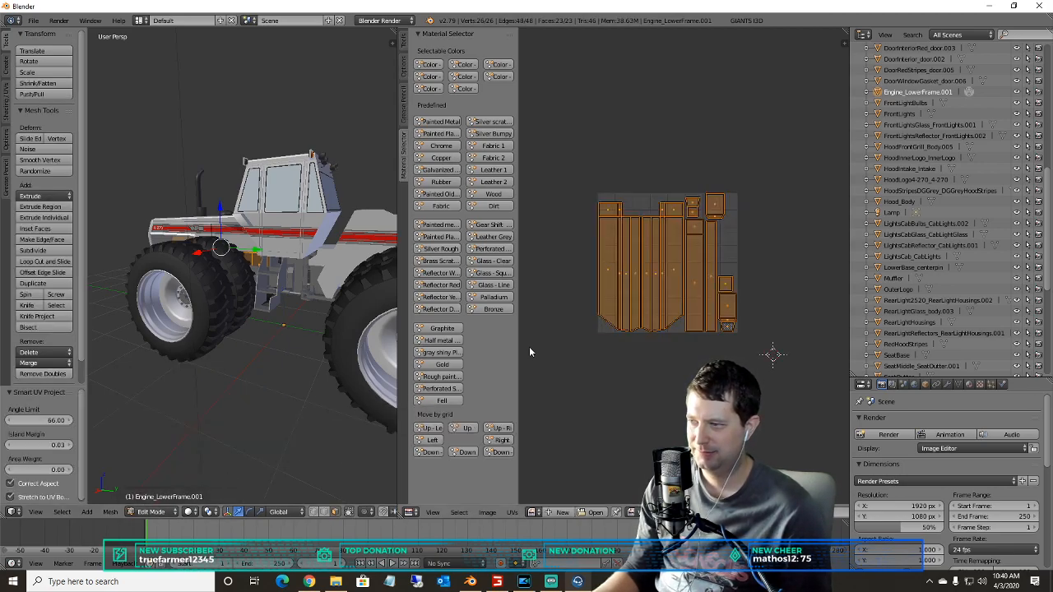
- Unwrap FrontLightBulbs in Edit Mode with Smart UV Project, keeping angle limit 66 and island margin 0.03
left_click(901, 104)
left_click(157, 511)
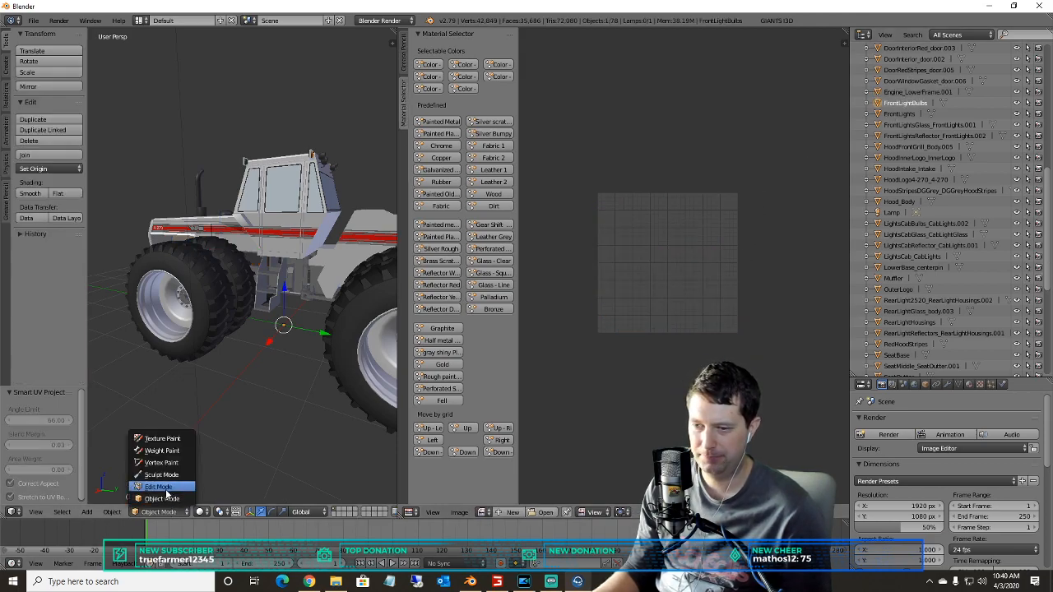
left_click(159, 486)
key("u")
left_click(235, 364)
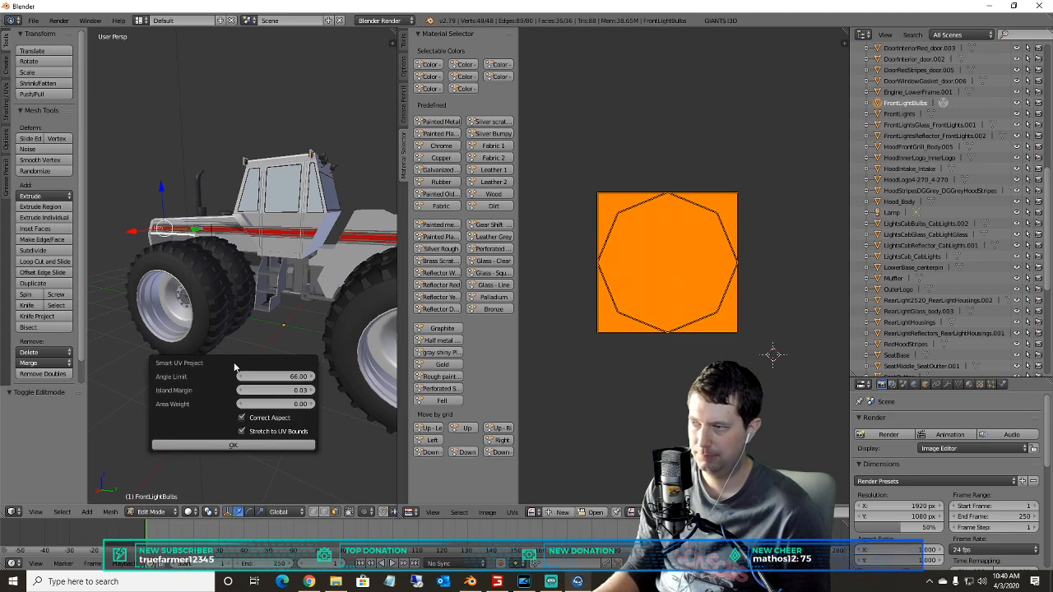
left_click(229, 446)
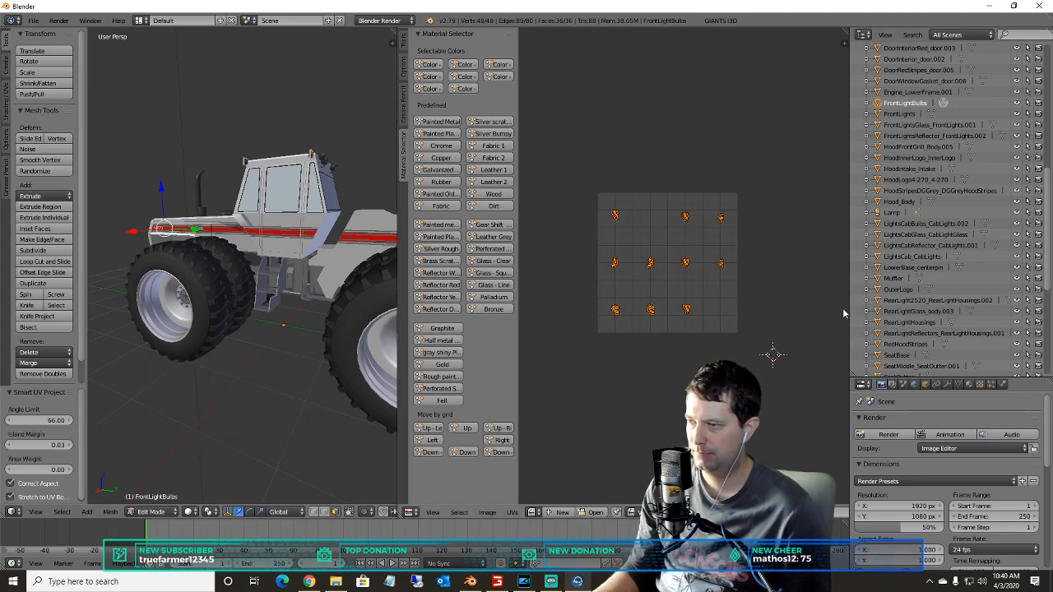
- Unwrap FrontLights in Edit Mode with Smart UV Project, keeping angle limit 66 and island margin 0.03
left_click(900, 114)
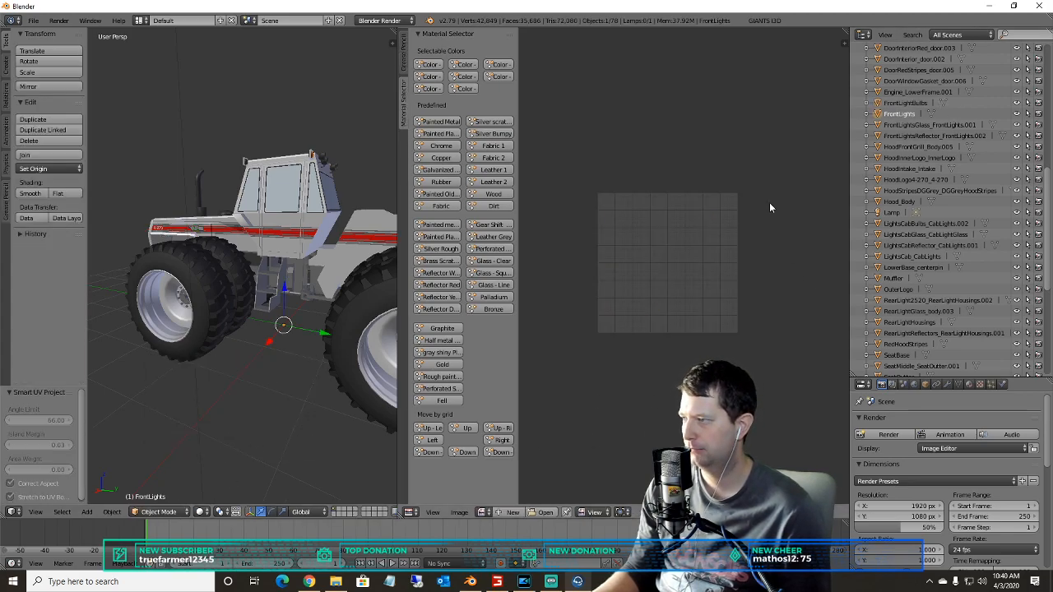
left_click(155, 511)
left_click(156, 486)
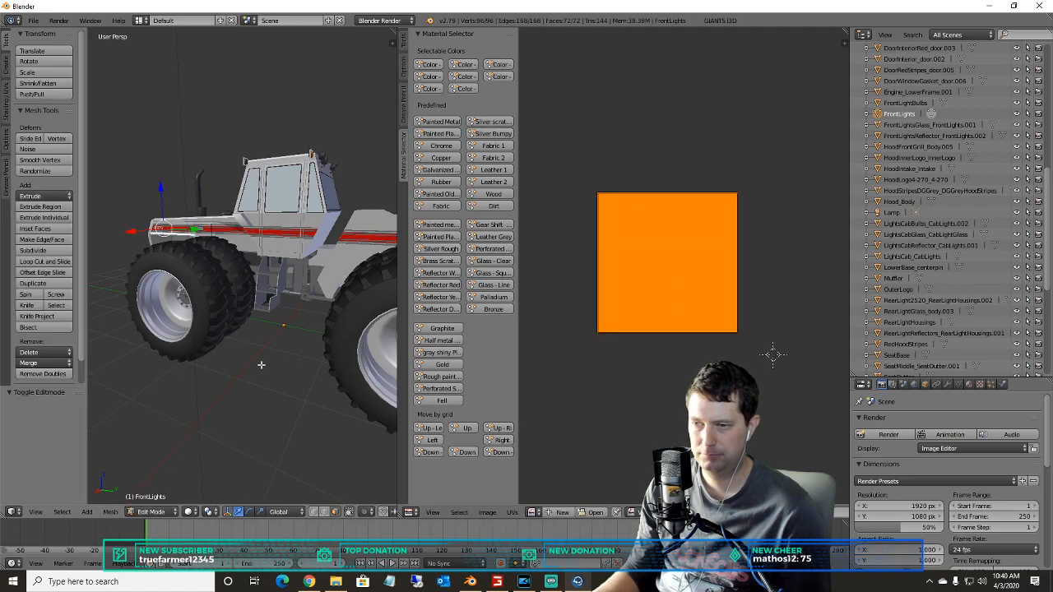
key("u")
left_click(261, 367)
left_click(197, 444)
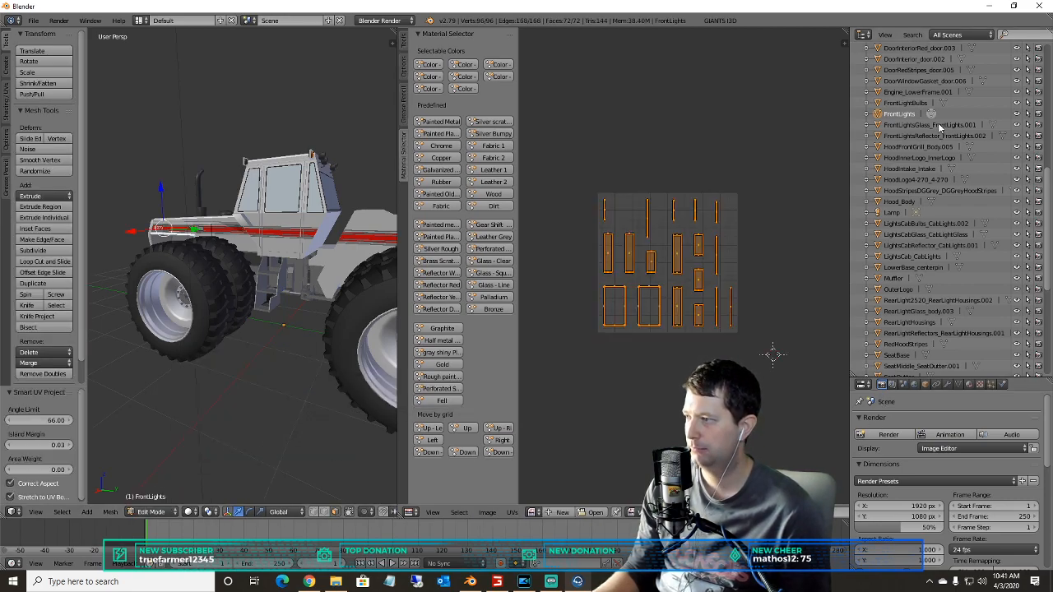
- Unwrap FrontLightsGlass_FrontLights.001 in Edit Mode with Smart UV Project, keeping angle limit 66 and island margin 0.03
left_click(937, 124)
left_click(152, 512)
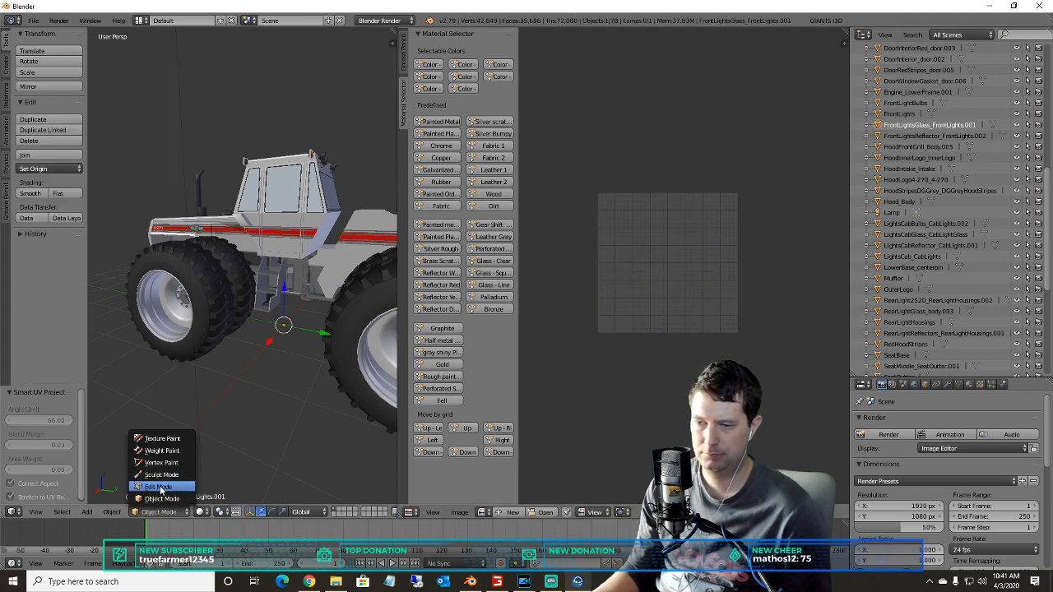
left_click(156, 487)
key("u")
left_click(251, 329)
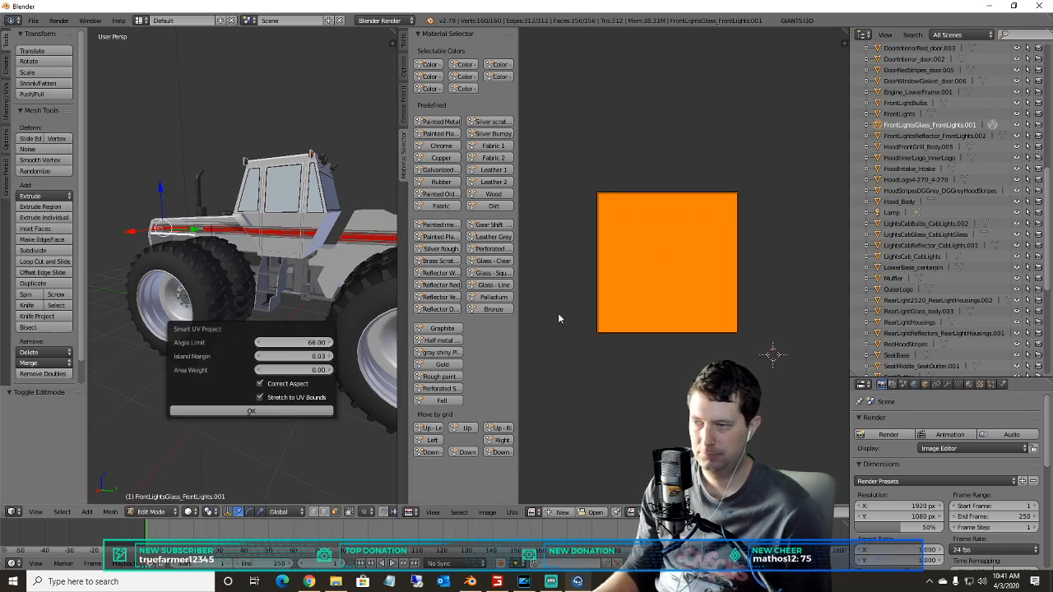
left_click(299, 410)
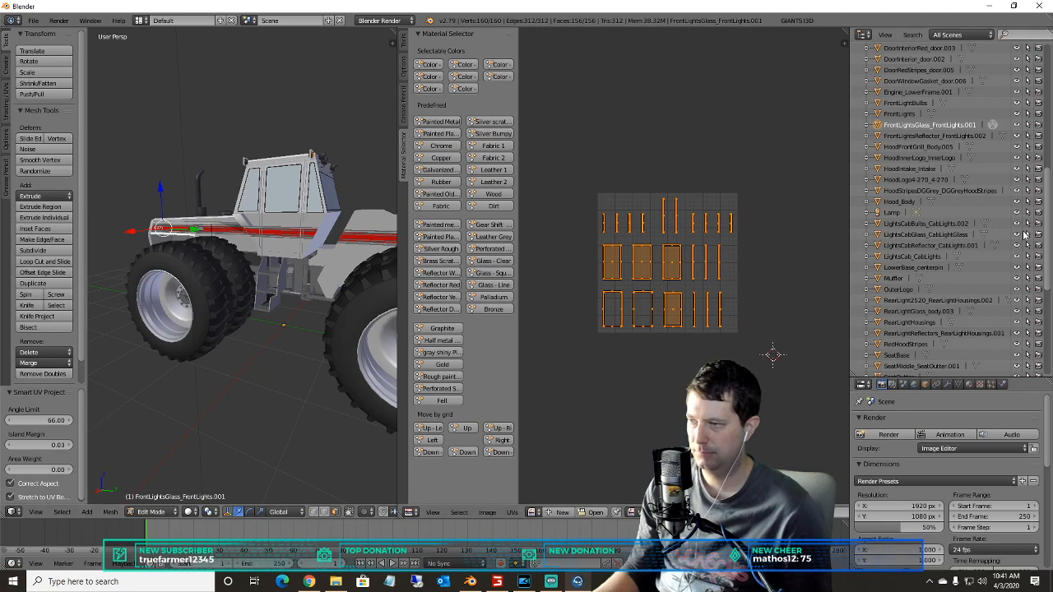
- Unwrap FrontLightsReflector_FrontLights.002 in Edit Mode with Smart UV Project, keeping angle limit 66 and island margin 0.03
left_click(905, 135)
left_click(161, 511)
left_click(160, 486)
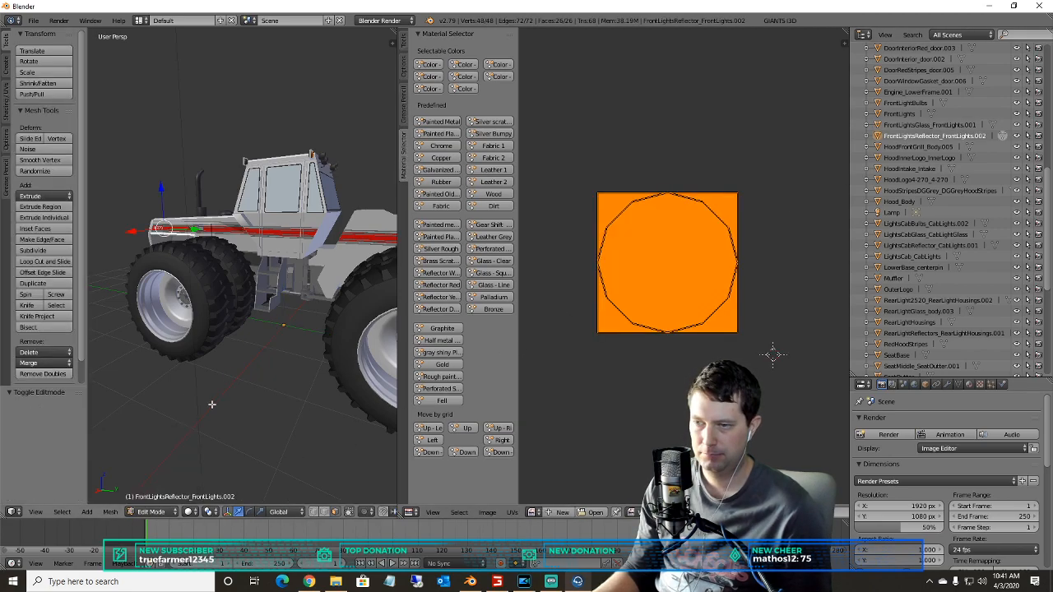
key("u")
left_click(242, 356)
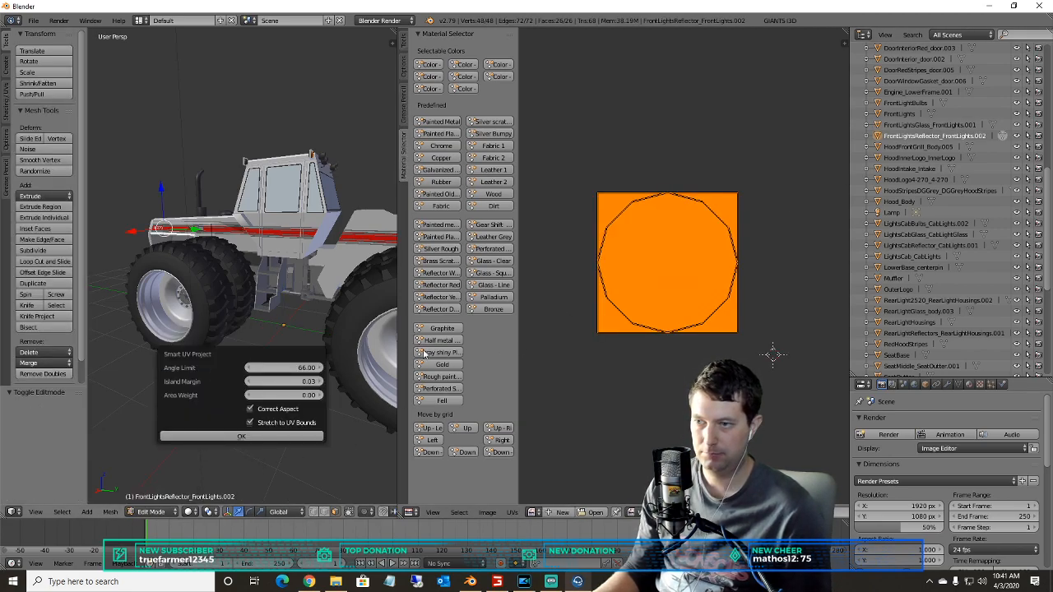
left_click(217, 437)
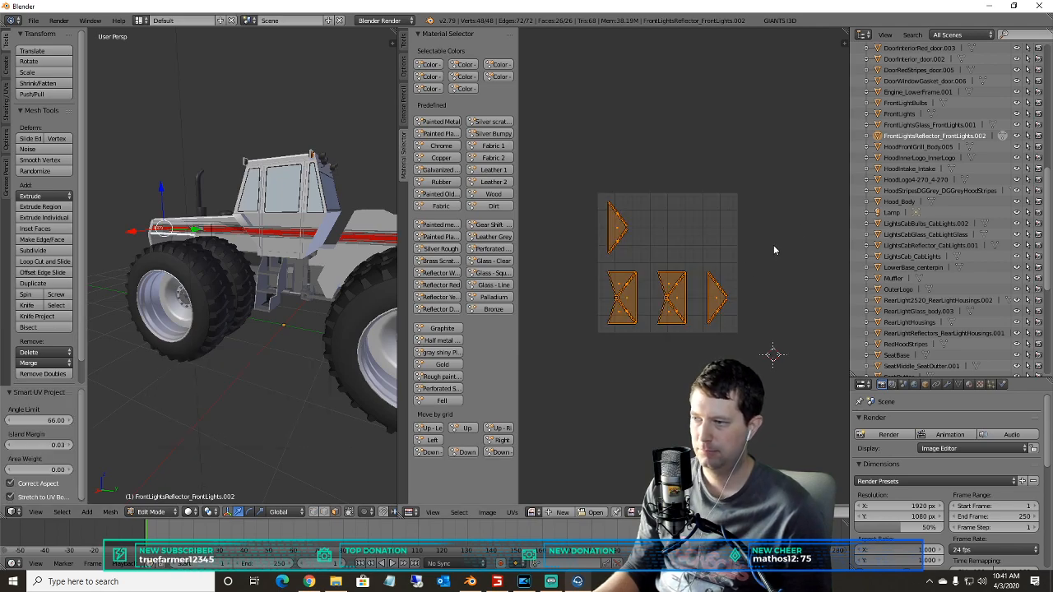
- Unwrap HoodFrontGrill_Body.005 in Edit Mode with Smart UV Project, keeping angle limit 66 and island margin 0.03
left_click(918, 146)
left_click(159, 512)
left_click(160, 484)
key("u")
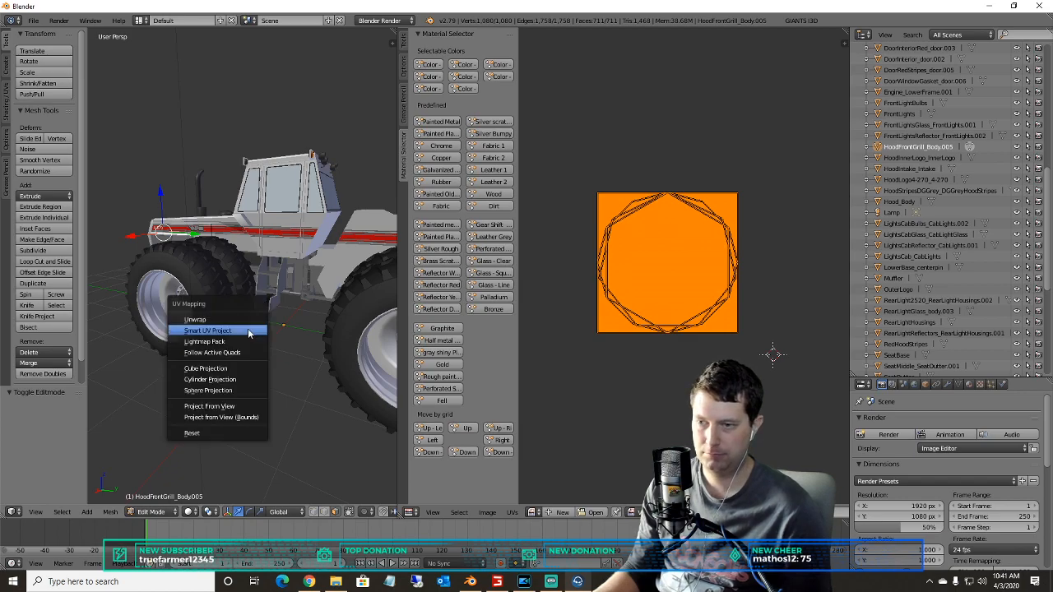
left_click(248, 329)
left_click(211, 413)
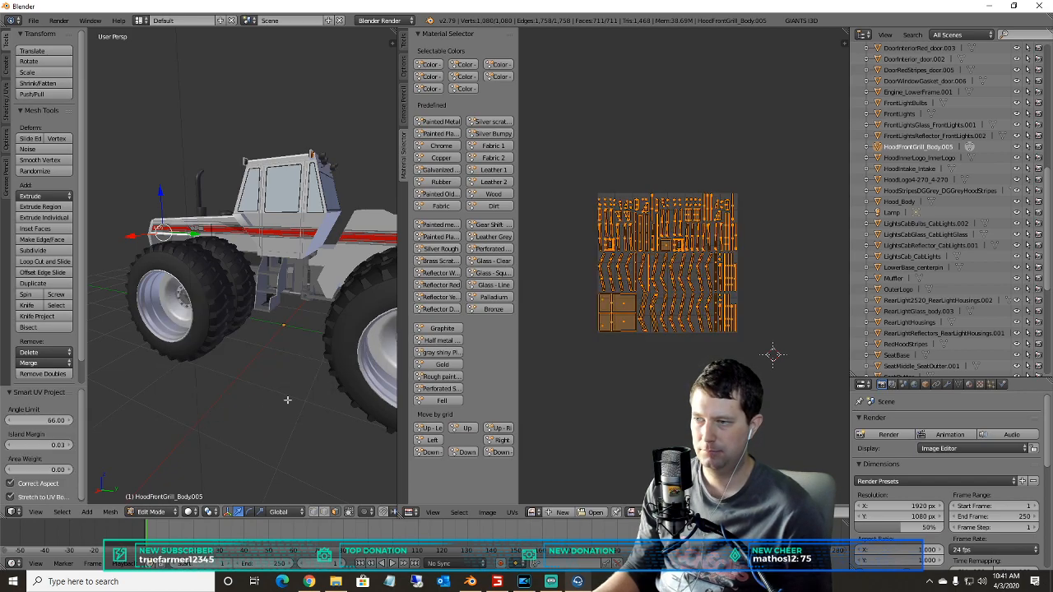
- Select FrontLightsReflector_FrontLights.002 and examine the headlights close up from the front of the tractor
left_click(914, 136)
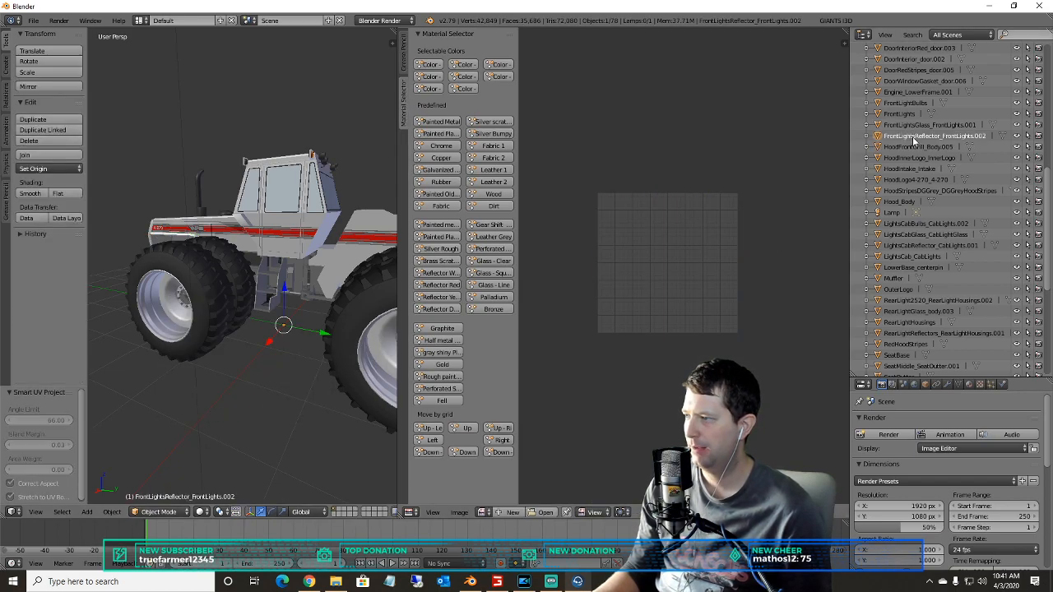
middle_click_drag(260, 257, 287, 254)
scroll(308, 247, "up", 1)
scroll(272, 263, "up", 3)
middle_click_drag(210, 287, 219, 219, "shift")
scroll(216, 220, "down", 5)
mouse_move(209, 163)
middle_mouse_down()
mouse_move(271, 152)
mouse_move(232, 147)
mouse_move(221, 158)
middle_mouse_up()
- Select FrontLightsGlass_FrontLights.001, enter Edit Mode, try to assign the predefined Glass - Clear material and keep all its geometry selected
left_click(930, 125)
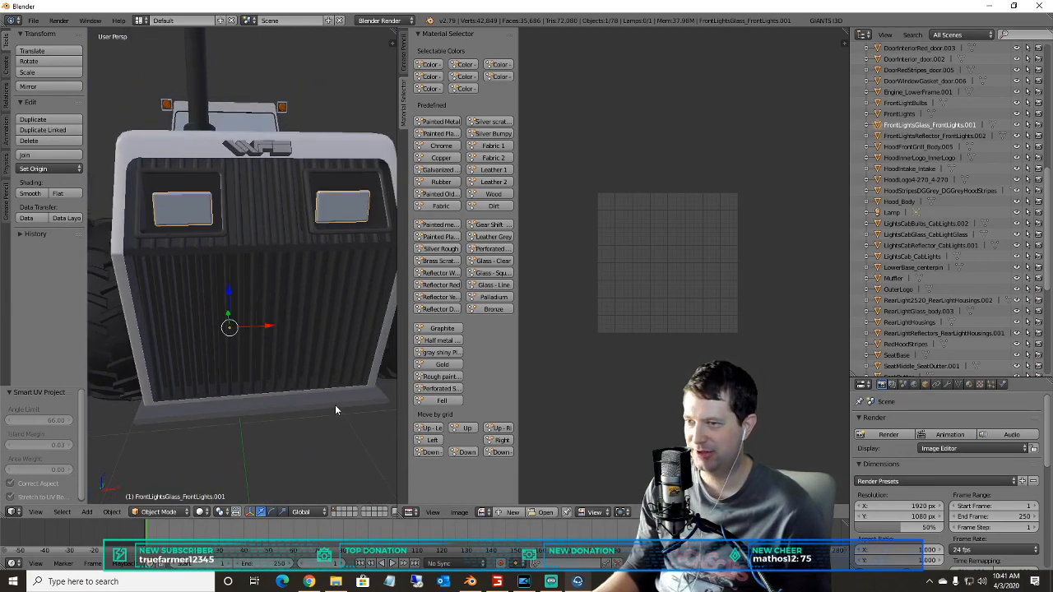
left_click(164, 512)
left_click(156, 487)
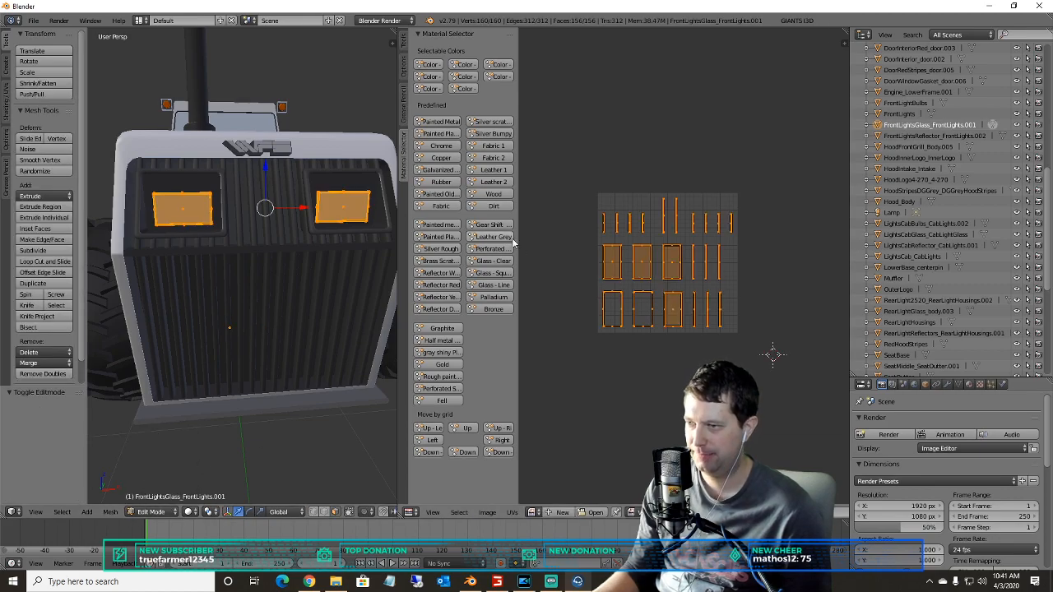
left_click(493, 262)
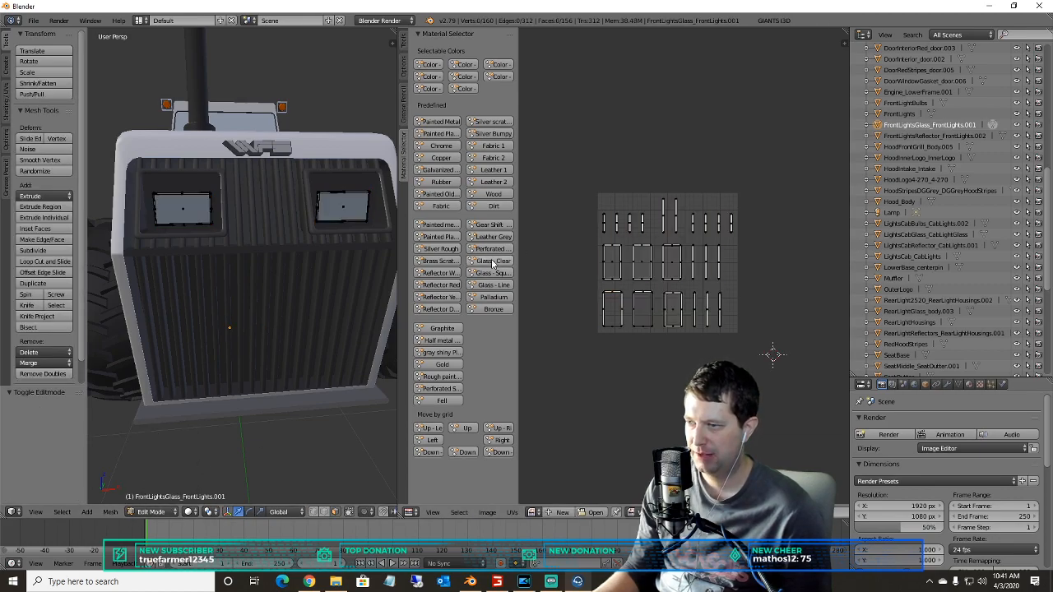
key("a")
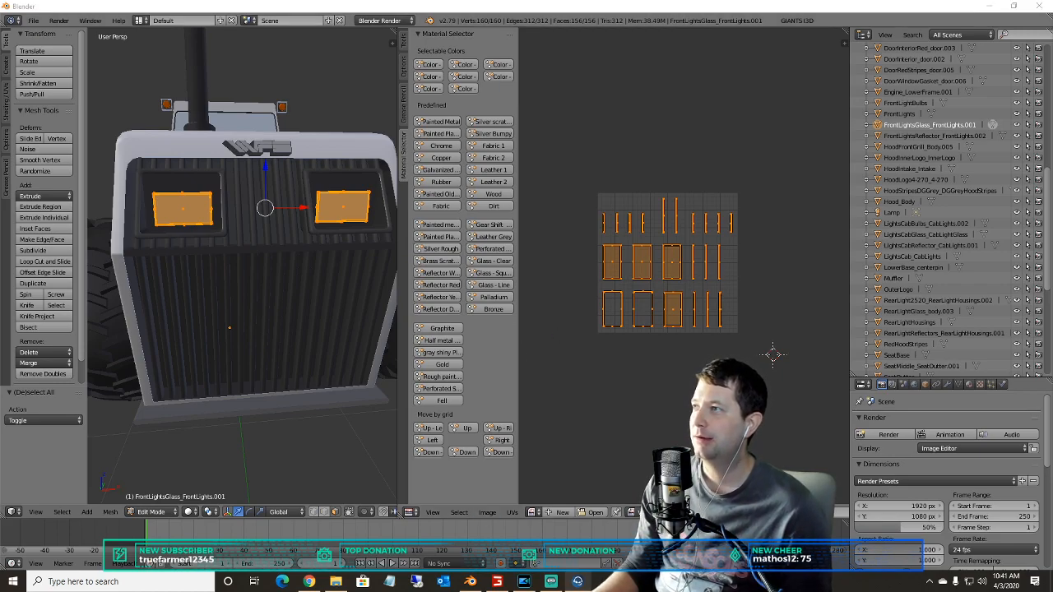
- Open the material grid and formula - Sheet1 PDF from the Farming Simulator 19 Modding folder and check the grid offsets for GlassClear
left_click(336, 581)
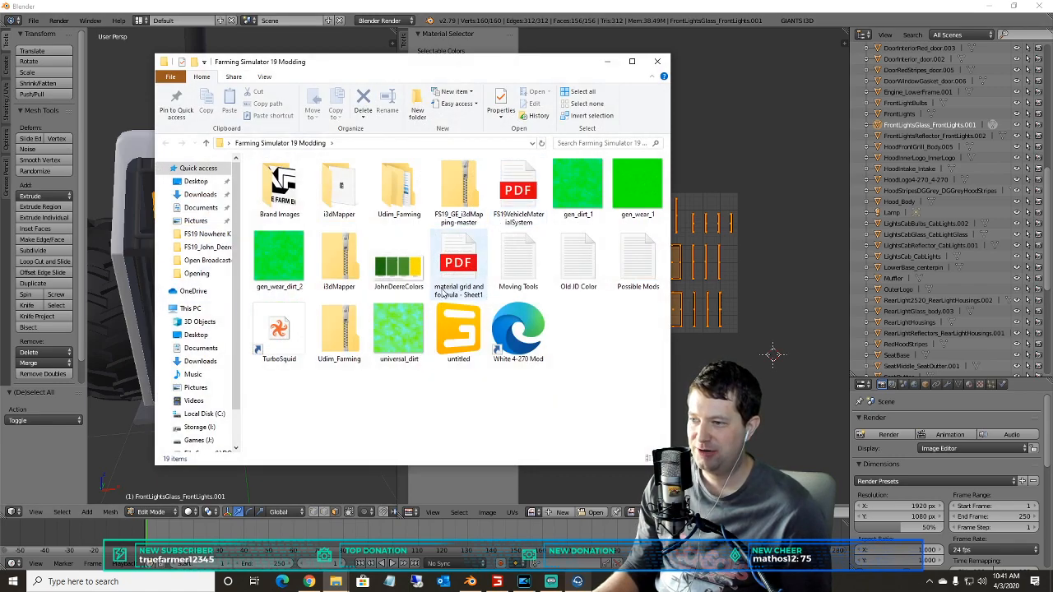
left_click(443, 298)
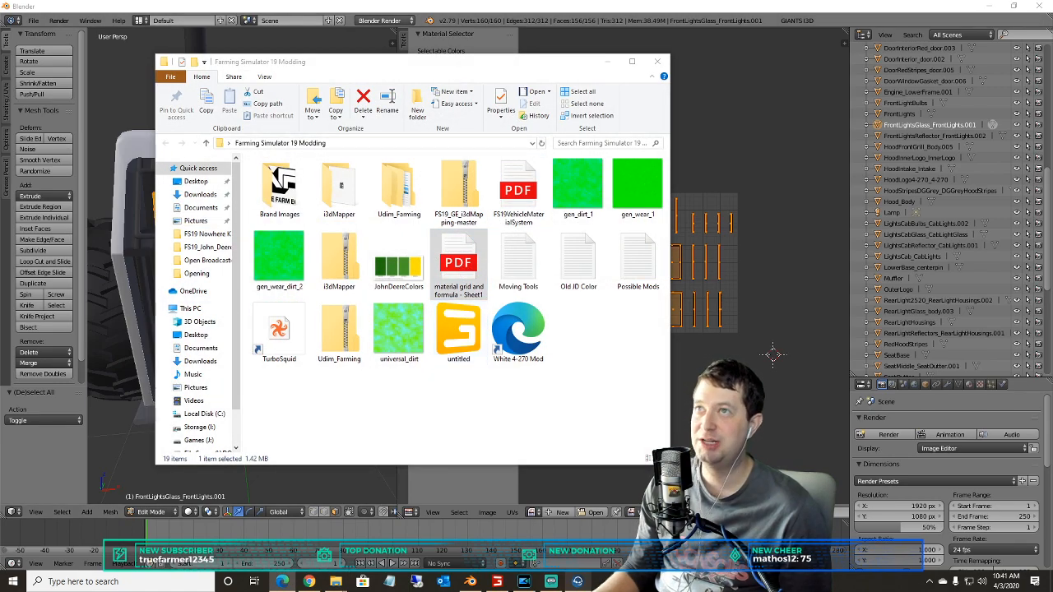
left_click(659, 64)
left_click_drag(465, 4, 327, 36)
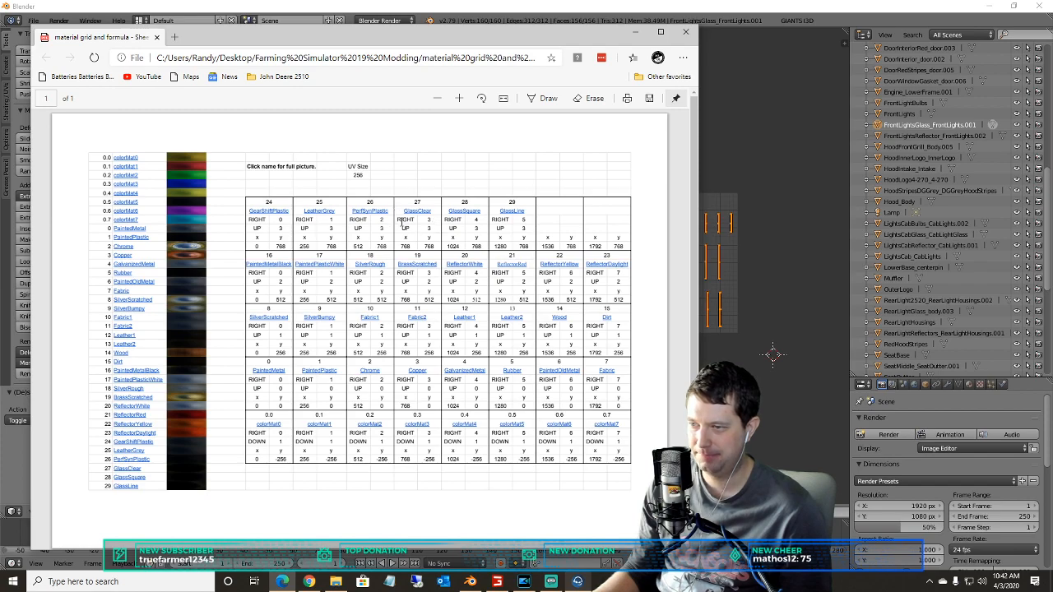
- Back in Blender, shift the front light glass UVs three grid cells right and three cells up to the GlassClear position
left_click(496, 7)
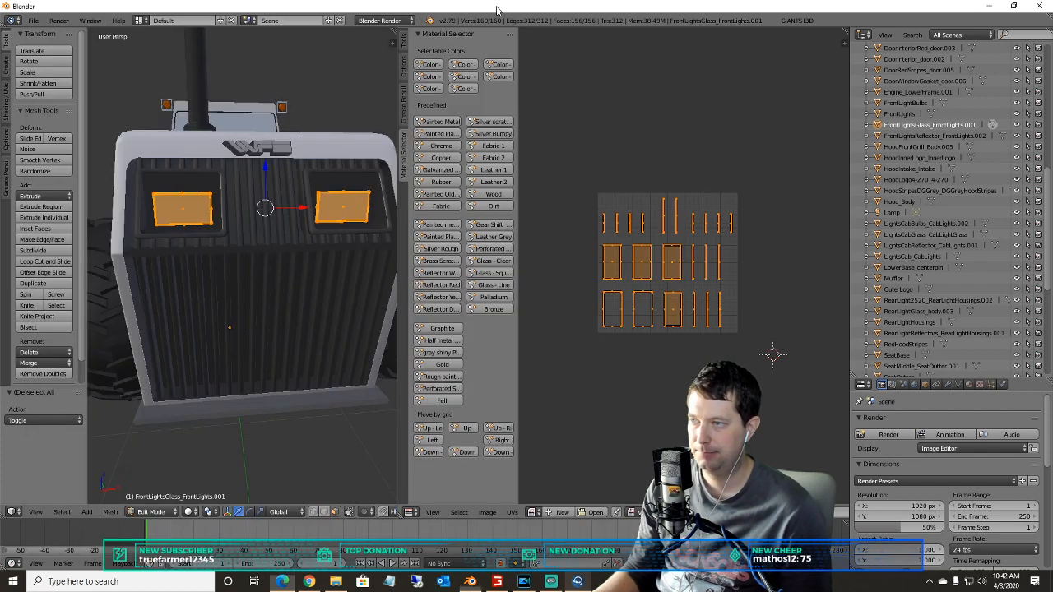
scroll(626, 379, "down", 1)
scroll(653, 351, "down", 1)
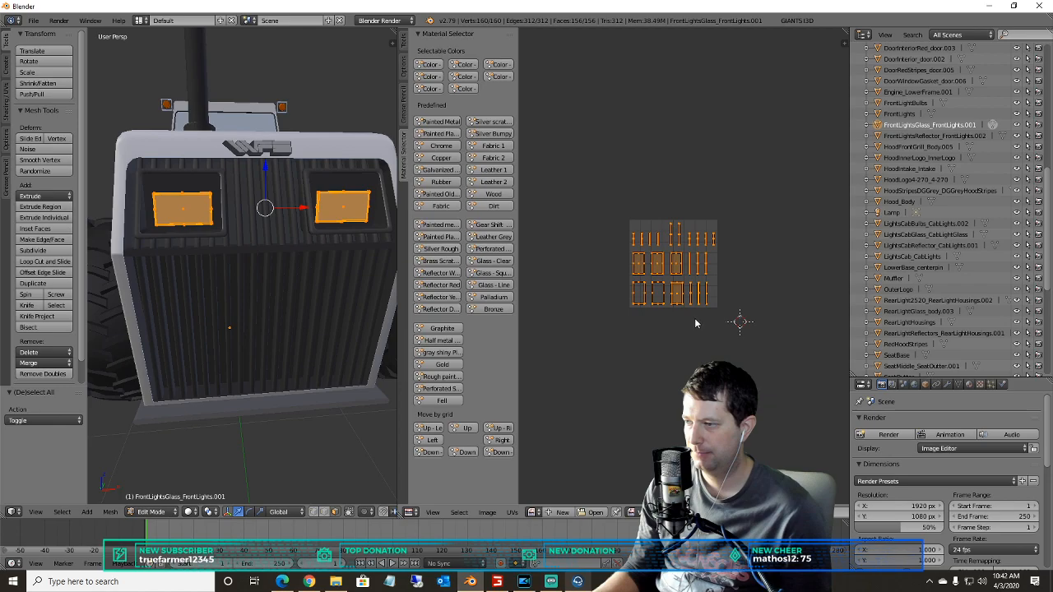
middle_click_drag(692, 319, 601, 322)
left_click(496, 441)
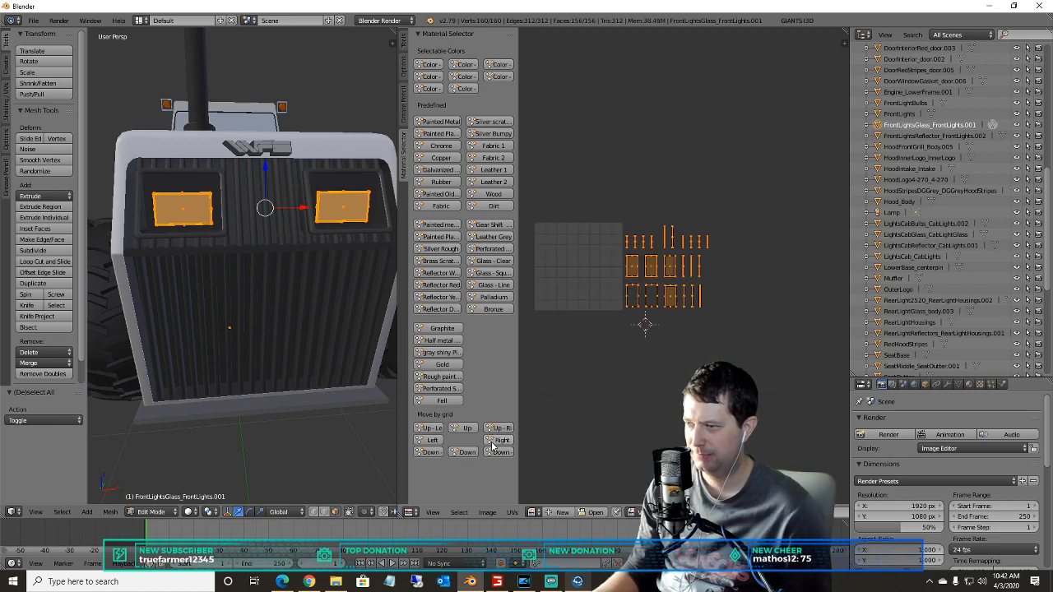
double_click(496, 442)
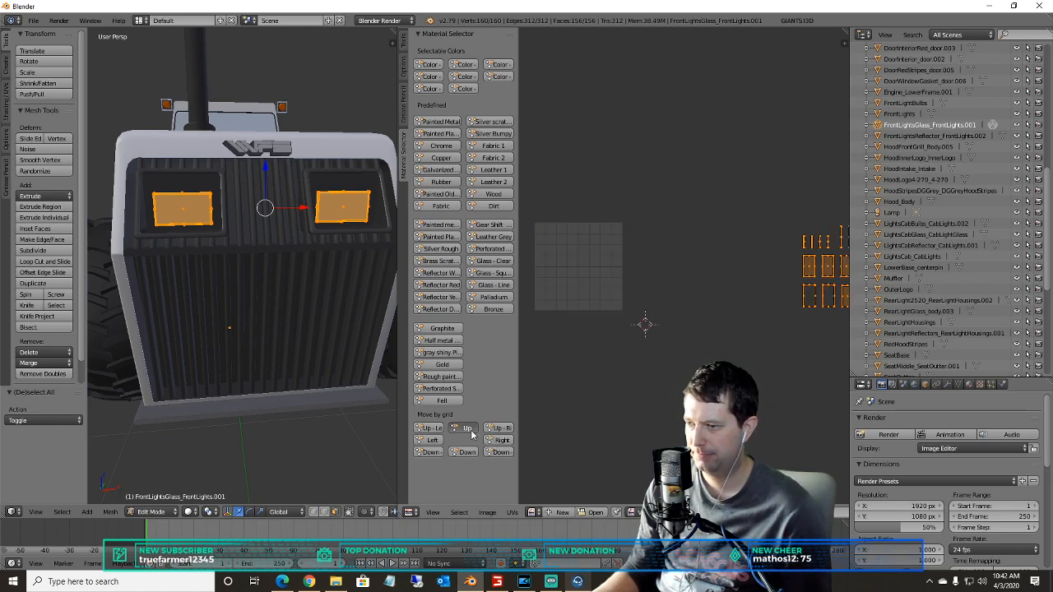
double_click(467, 429)
left_click(467, 429)
middle_click_drag(731, 236, 704, 307)
scroll(700, 307, "down", 1)
middle_click_drag(705, 235, 691, 249)
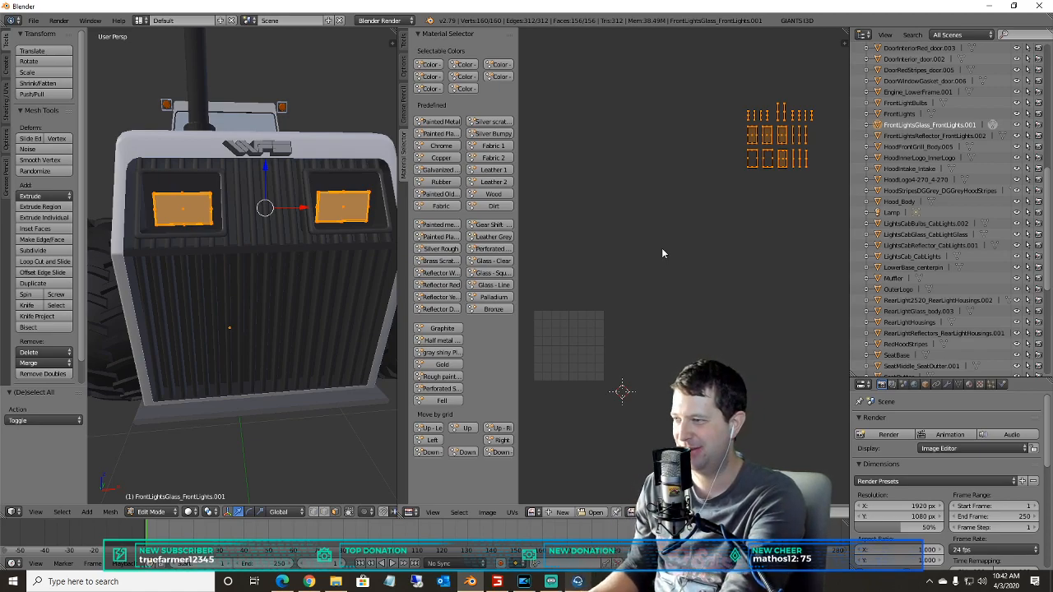
- Reopen the material grid PDF, close its duplicate copy and the modding folder window, and review the material positions in the grid
left_click(335, 581)
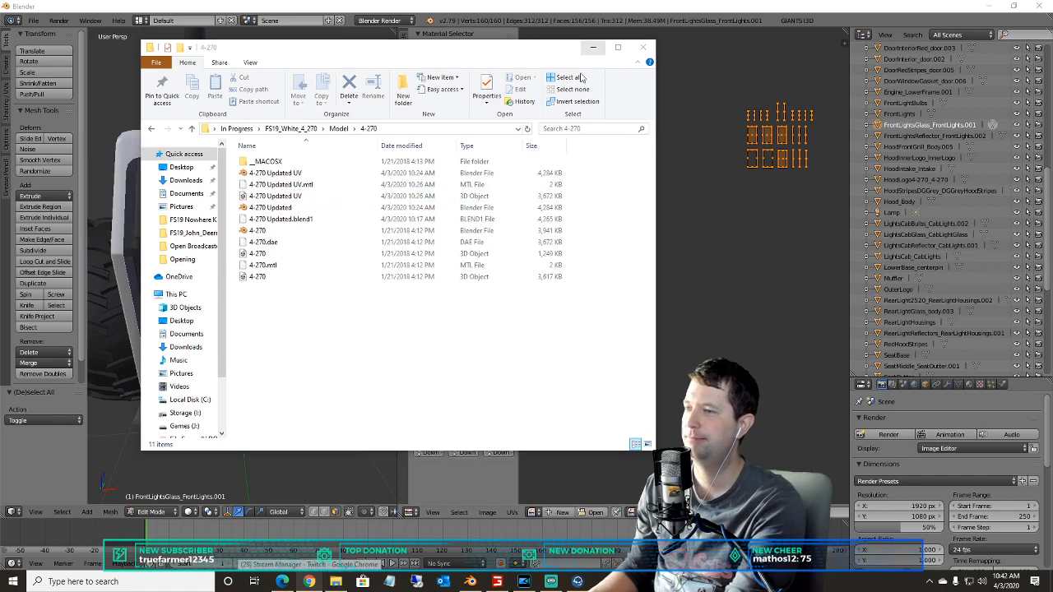
left_click(336, 582)
double_click(482, 267)
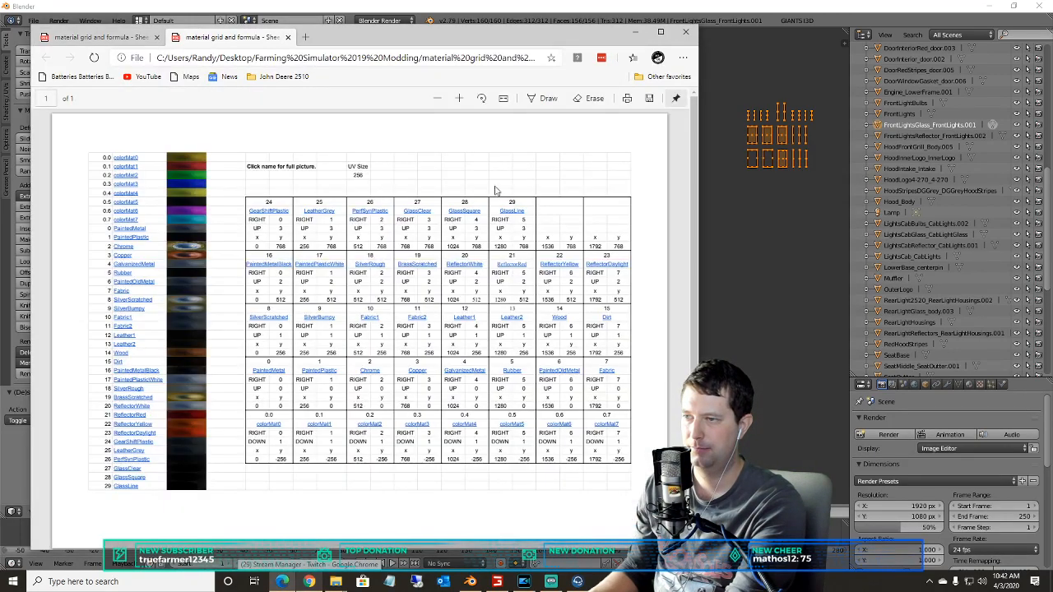
left_click(287, 39)
left_click_drag(466, 38, 463, 97)
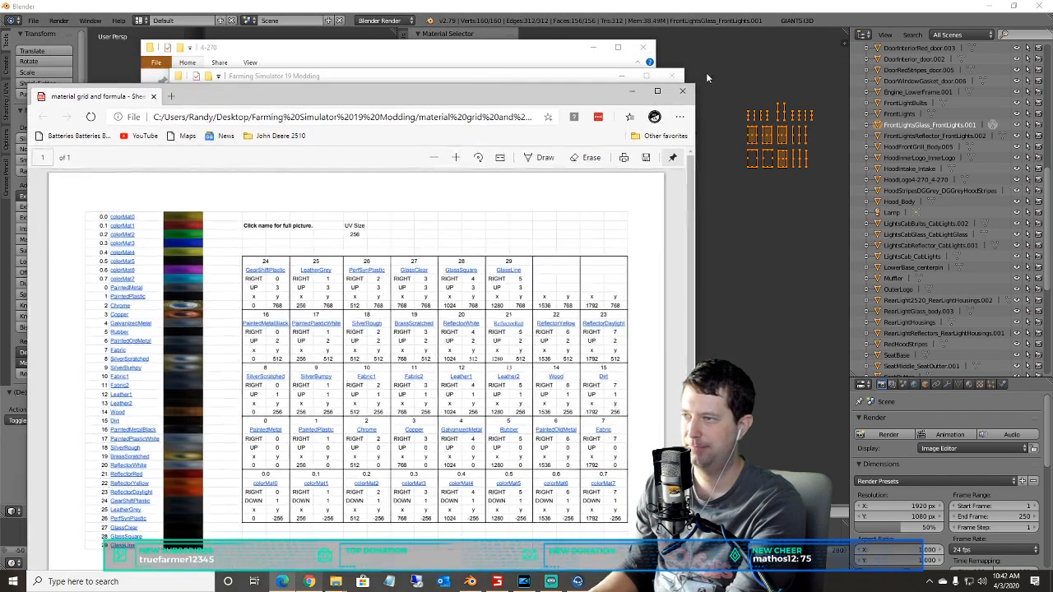
left_click(670, 80)
left_click_drag(359, 93, 363, 17)
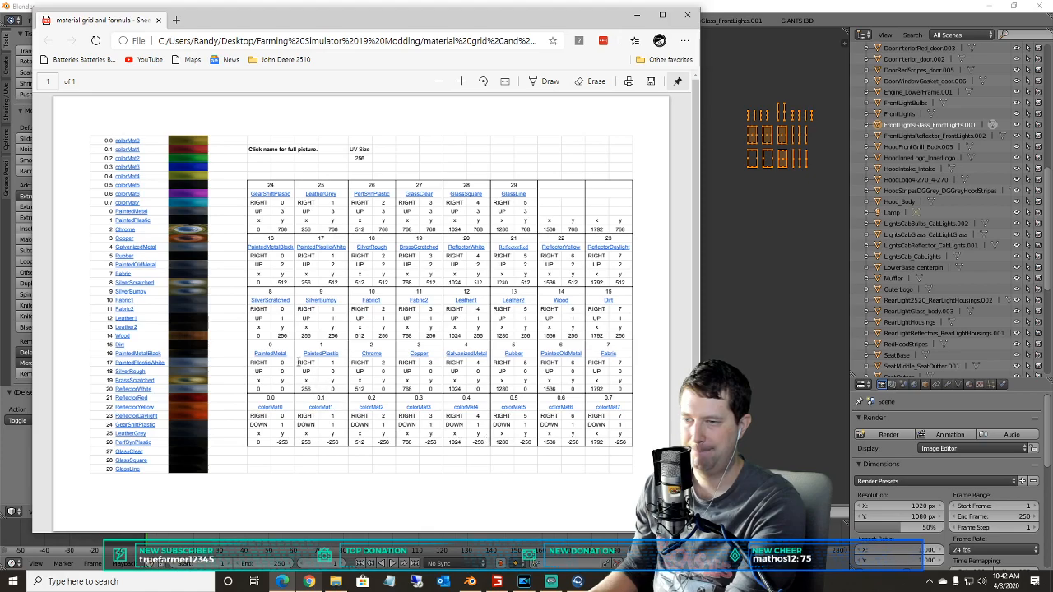
left_click(787, 12)
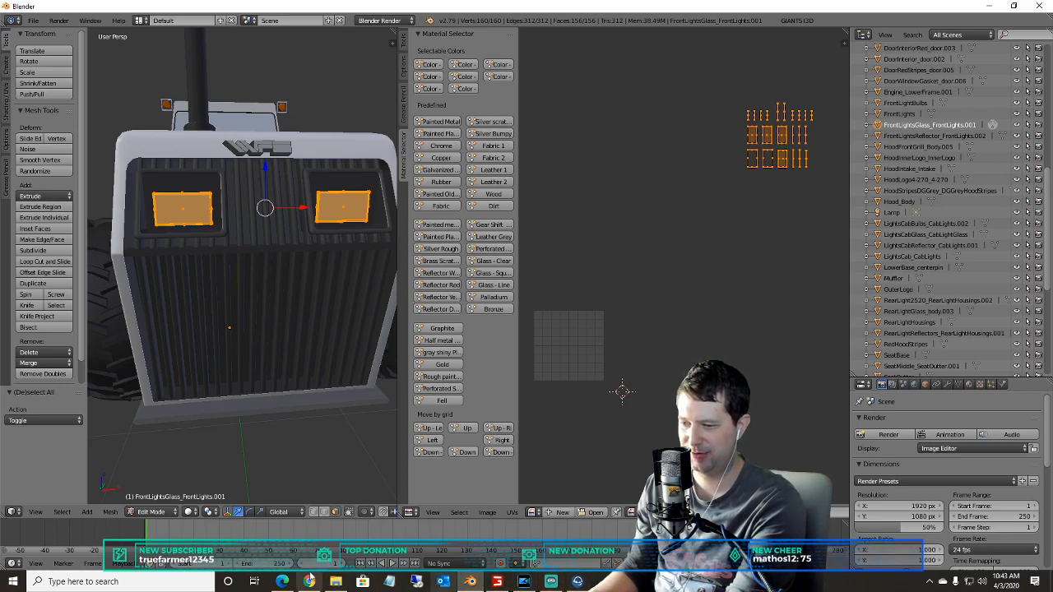
left_click(282, 582)
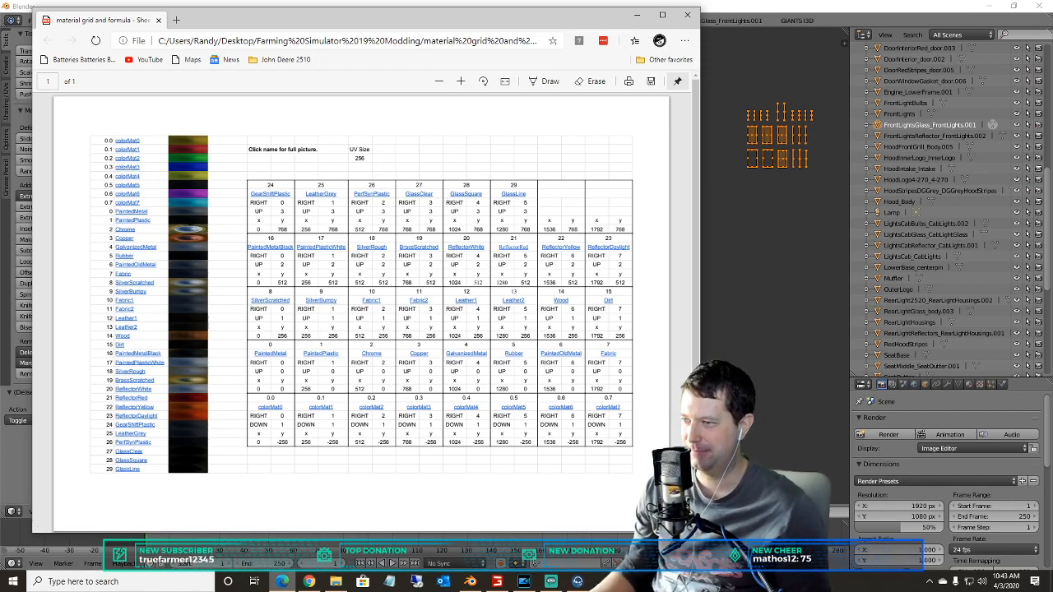
left_click(715, 28)
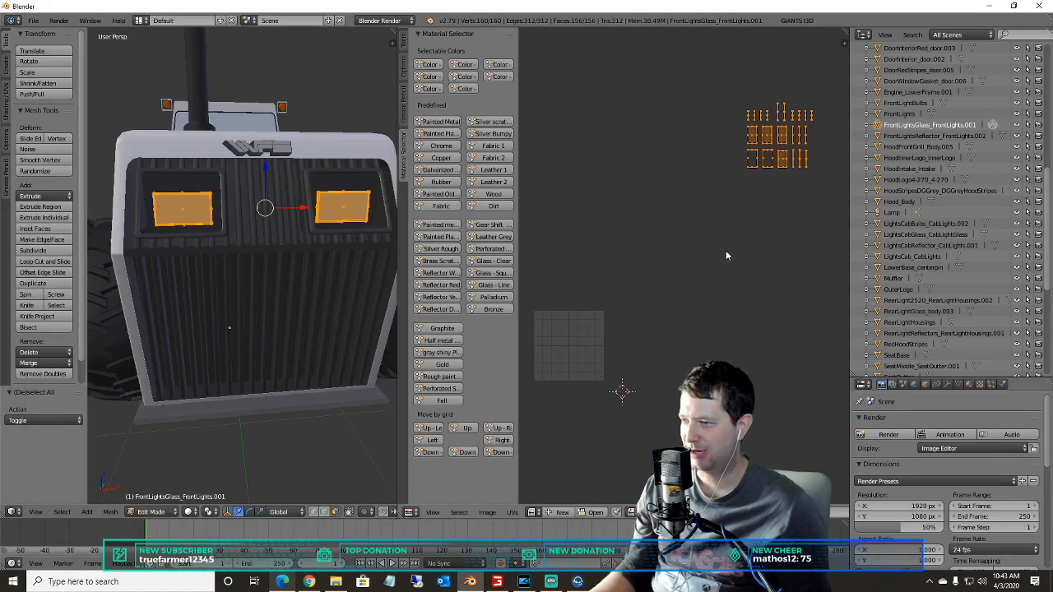
- Shift the glass UVs two grid cells left and back two cells right
left_click(431, 442)
left_click(431, 441)
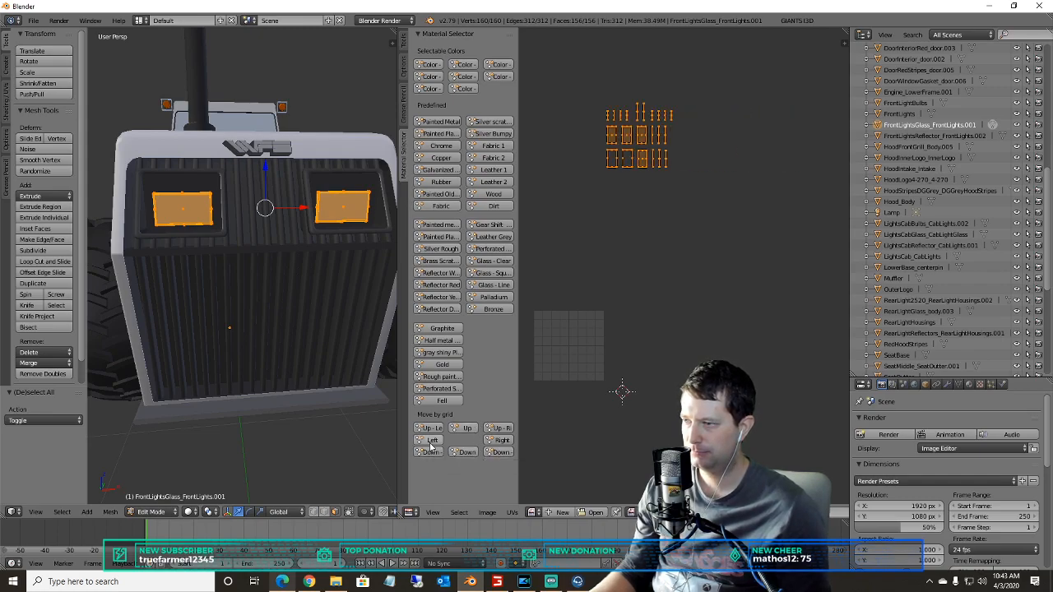
left_click(498, 441)
left_click(498, 442)
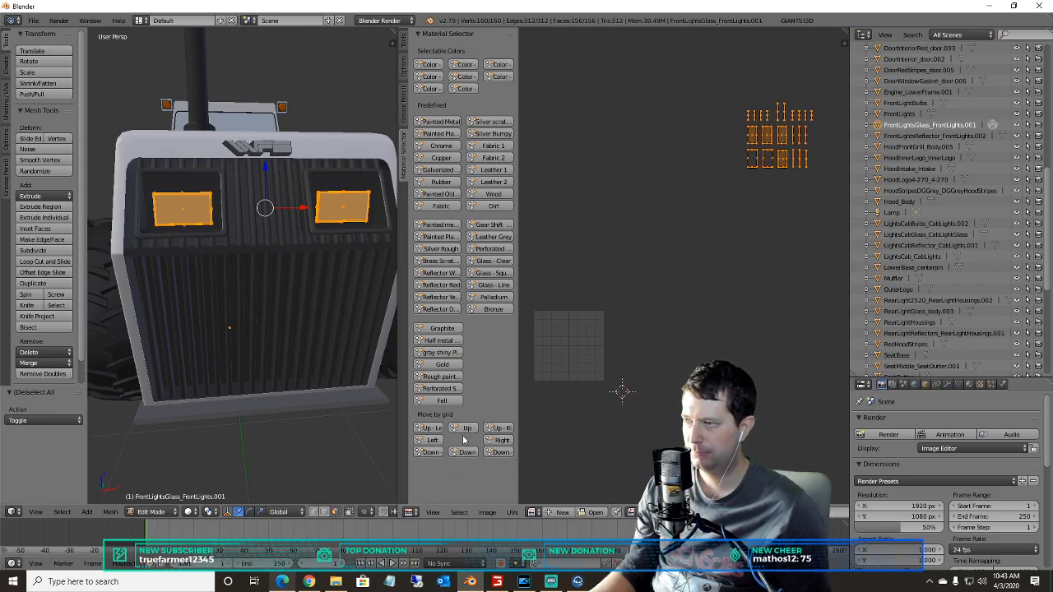
- Deselect the glass geometry, return to Object Mode and hide FrontLightsGlass_FrontLights.001
scroll(352, 272, "down", 6)
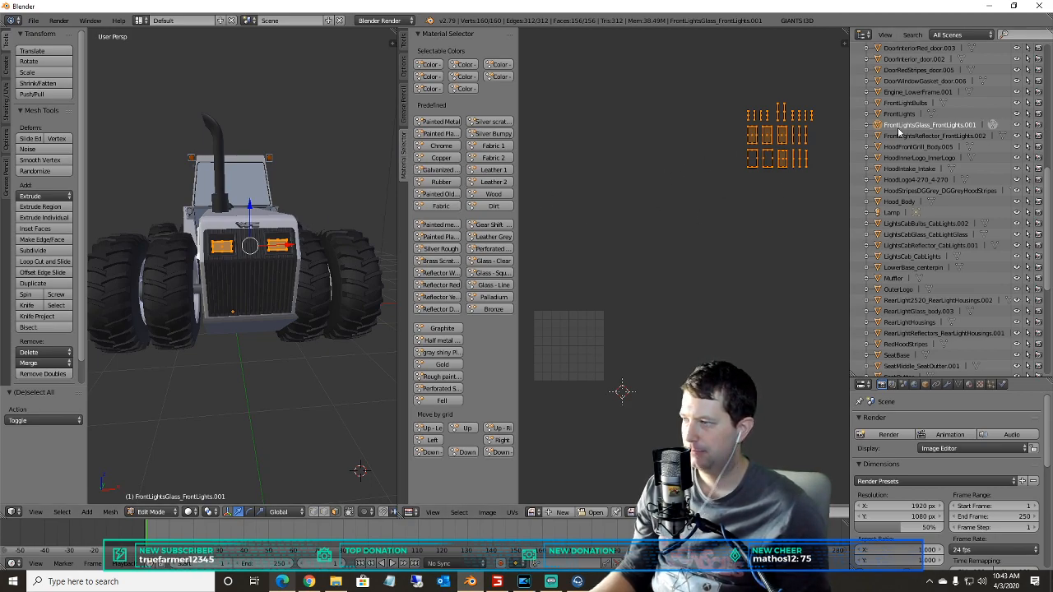
key("a")
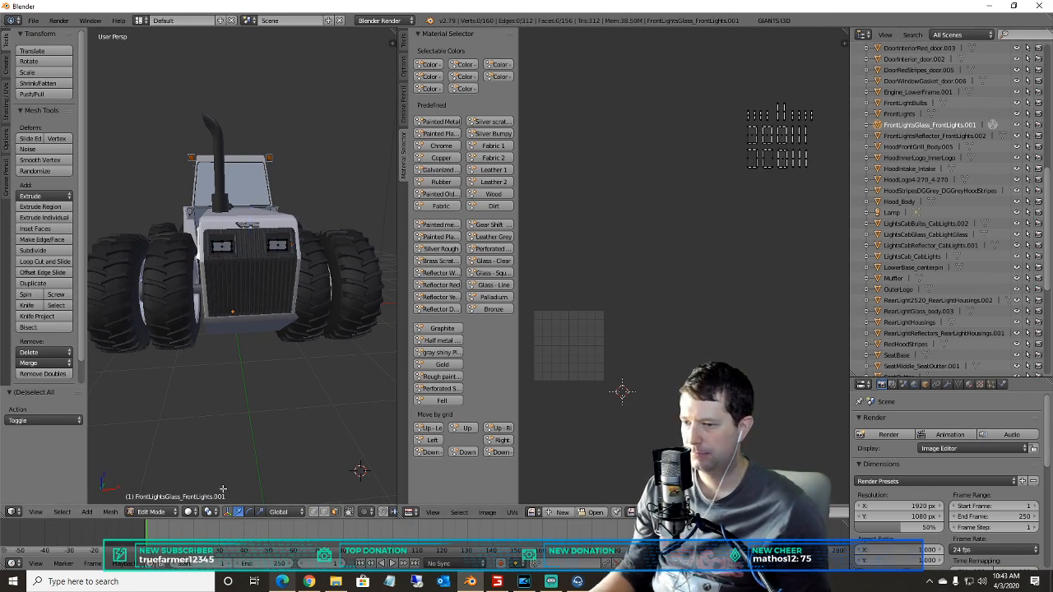
left_click(152, 511)
left_click(148, 498)
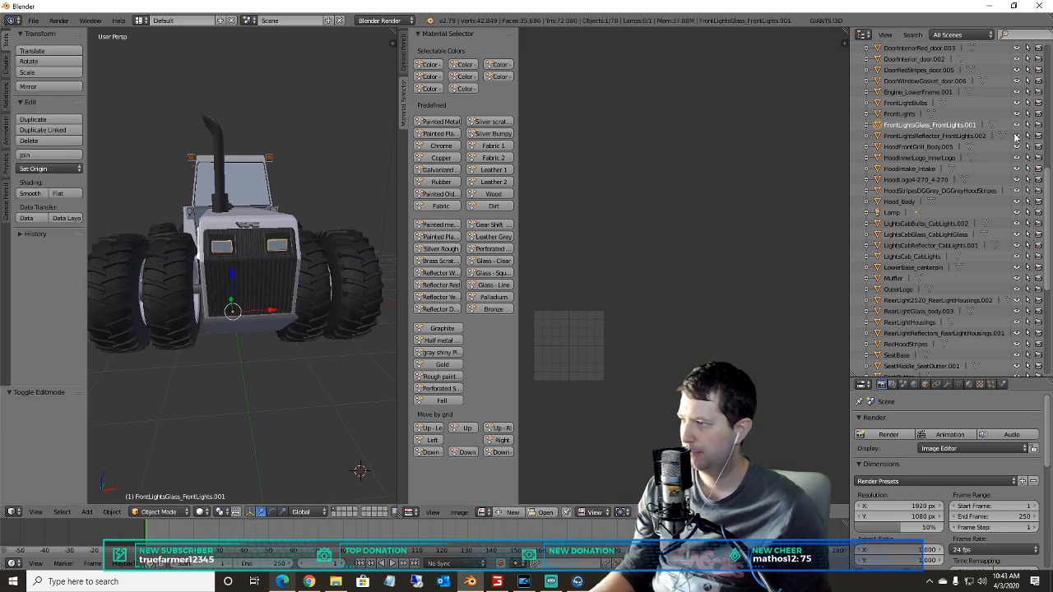
left_click(1017, 125)
- Select FrontLightsReflector_FrontLights.002 and switch it to Vertex Paint mode
scroll(157, 278, "up", 6)
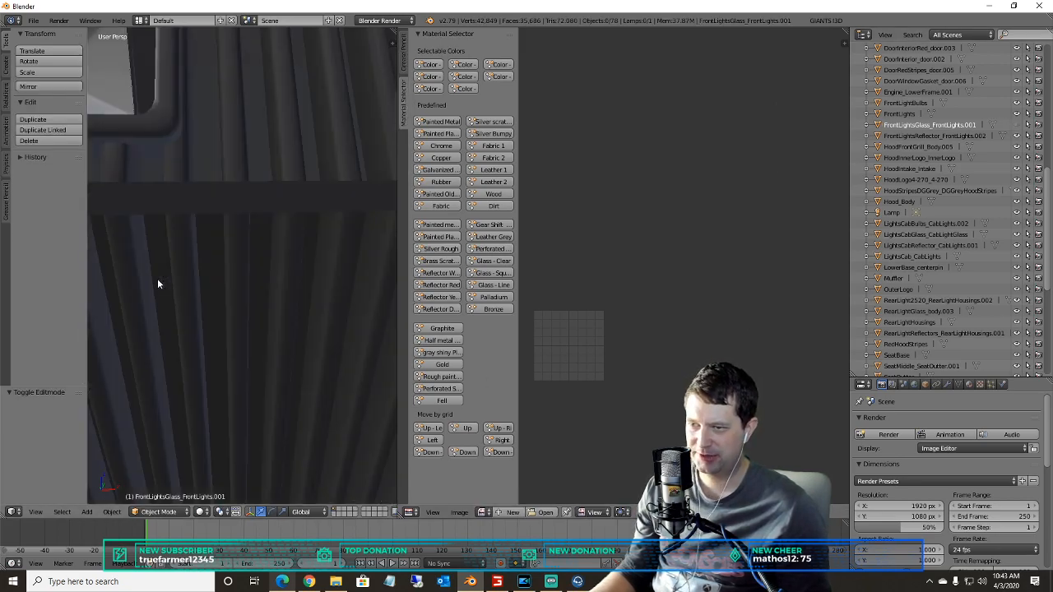
scroll(184, 256, "down", 4)
scroll(184, 256, "up", 3)
middle_click_drag(225, 212, 189, 403)
left_click(953, 136)
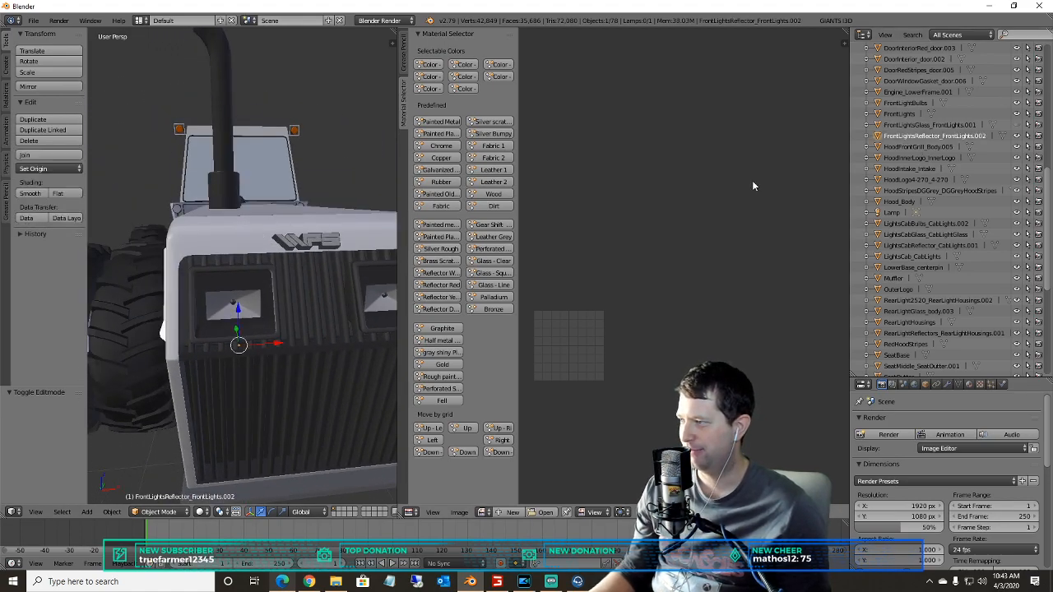
middle_click_drag(367, 188, 354, 192)
mouse_move(233, 278)
middle_mouse_down()
mouse_move(198, 279)
mouse_move(235, 282)
middle_mouse_up()
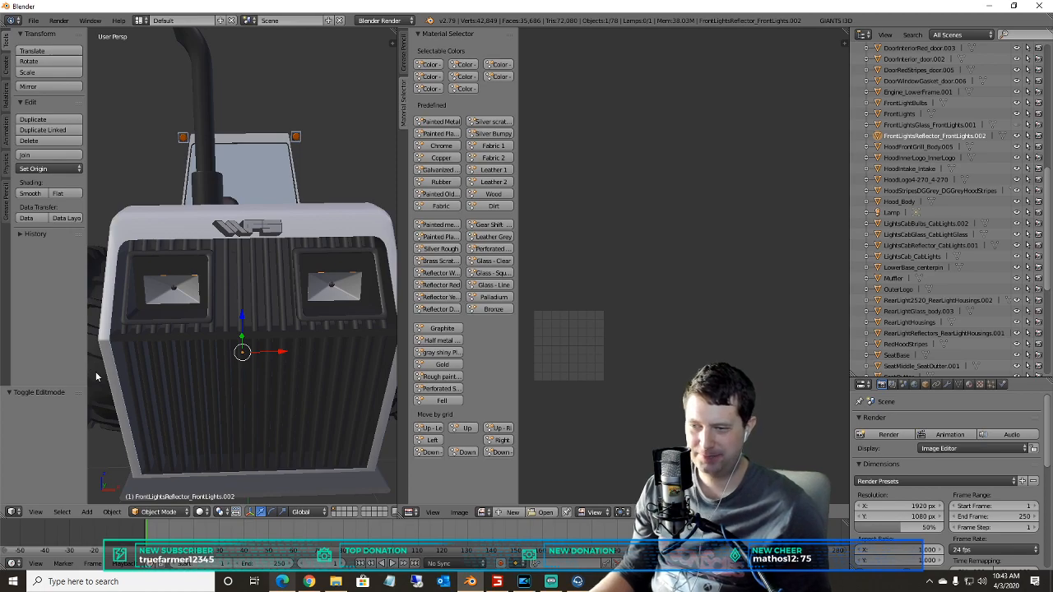
left_click(157, 512)
left_click(155, 489)
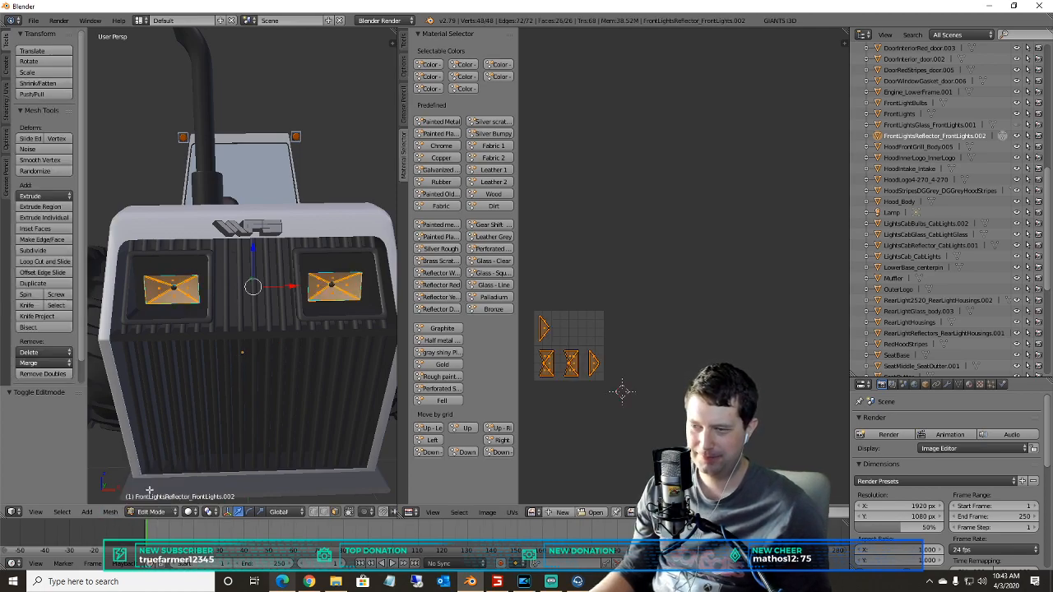
left_click(162, 514)
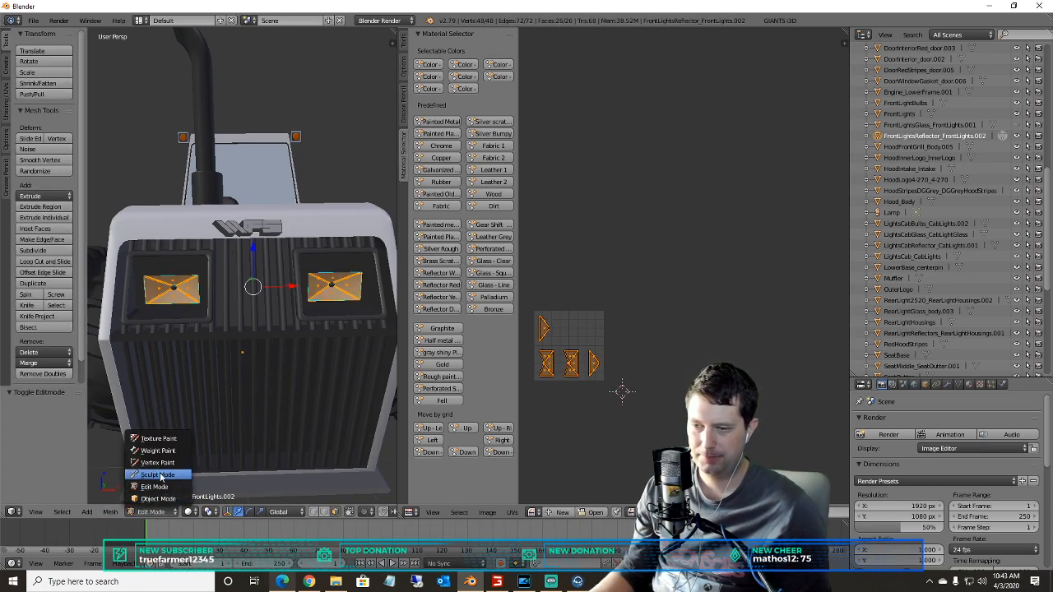
left_click(158, 461)
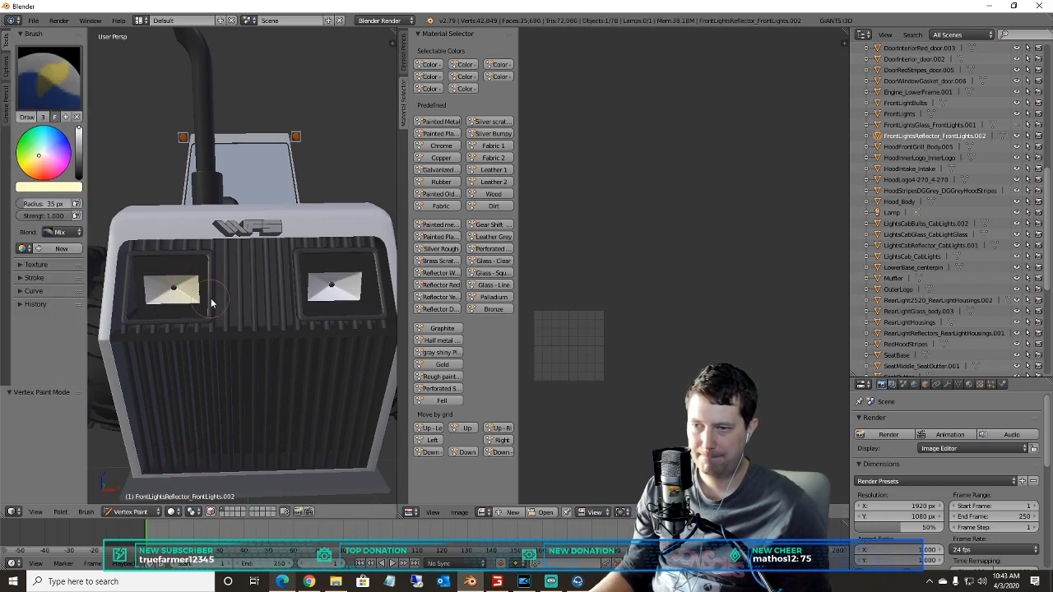
- Paint both headlight reflectors pale yellow, inspect them from several angles and return to Object Mode
middle_click_drag(344, 298, 192, 259)
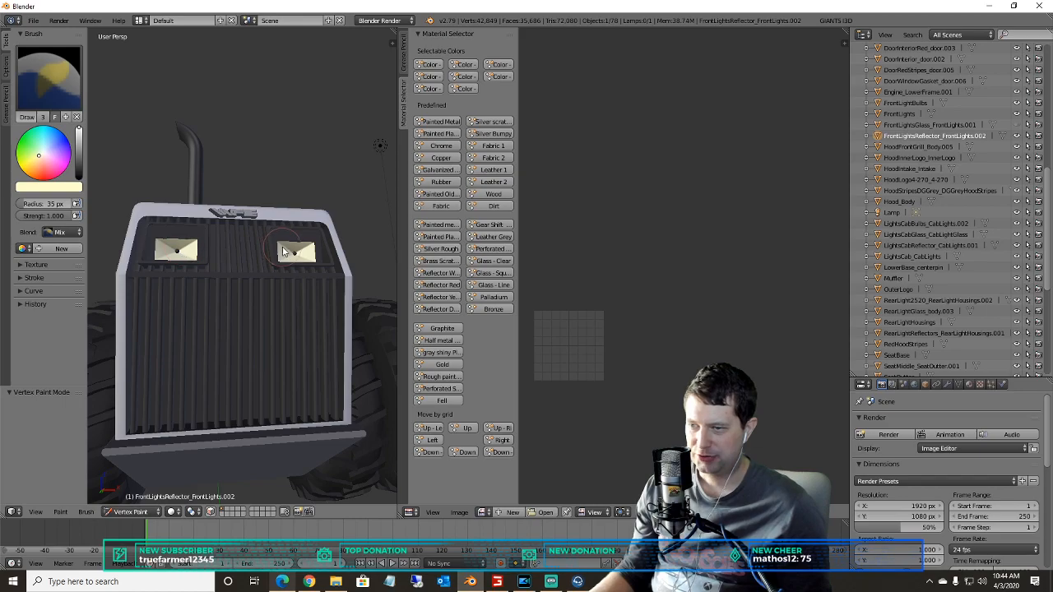
mouse_move(244, 278)
middle_mouse_down()
mouse_move(197, 295)
mouse_move(234, 290)
middle_mouse_up()
scroll(162, 321, "down", 2)
scroll(142, 324, "up", 4)
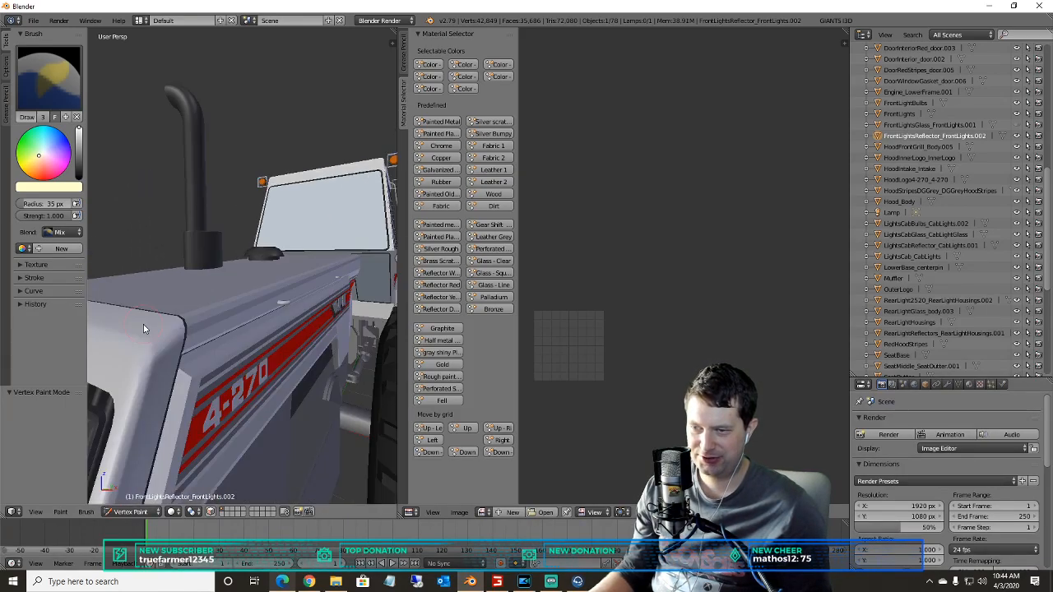
scroll(144, 327, "down", 2)
middle_click_drag(171, 347, 238, 307, "shift")
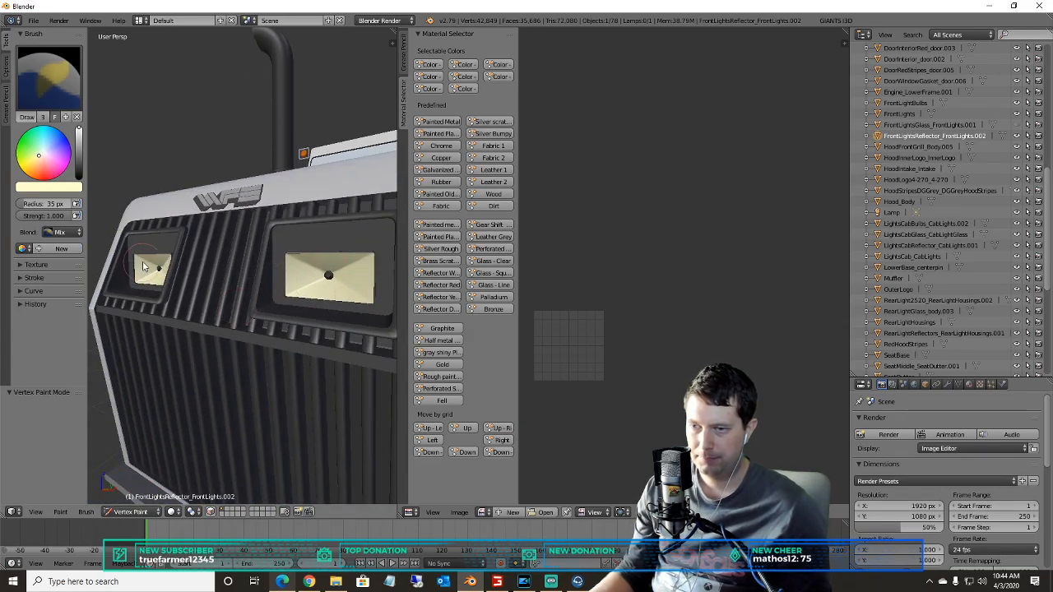
middle_click_drag(207, 319, 272, 294)
scroll(249, 335, "down", 3)
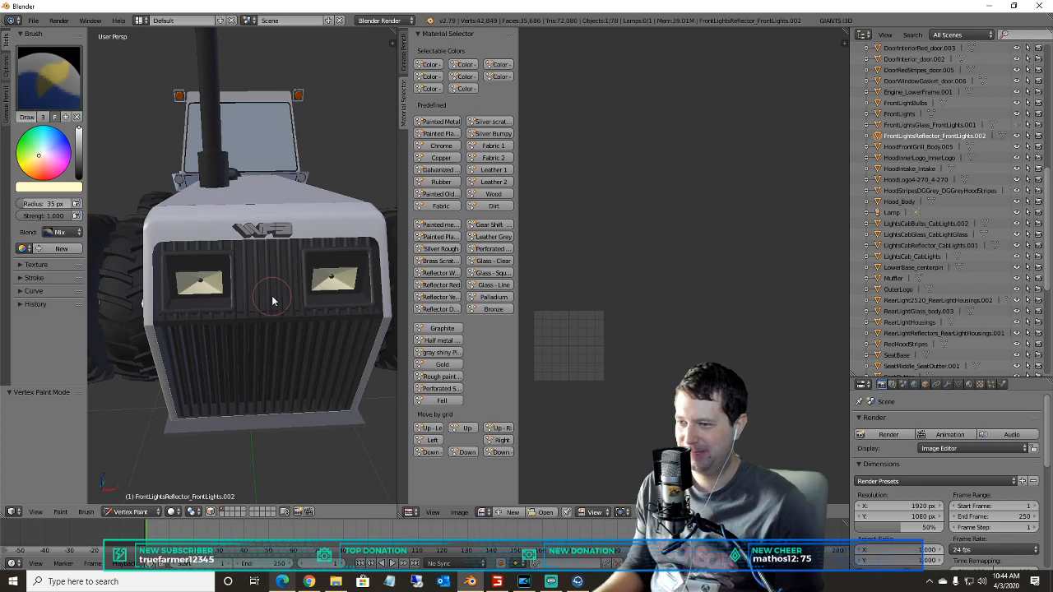
left_click(129, 511)
left_click(134, 498)
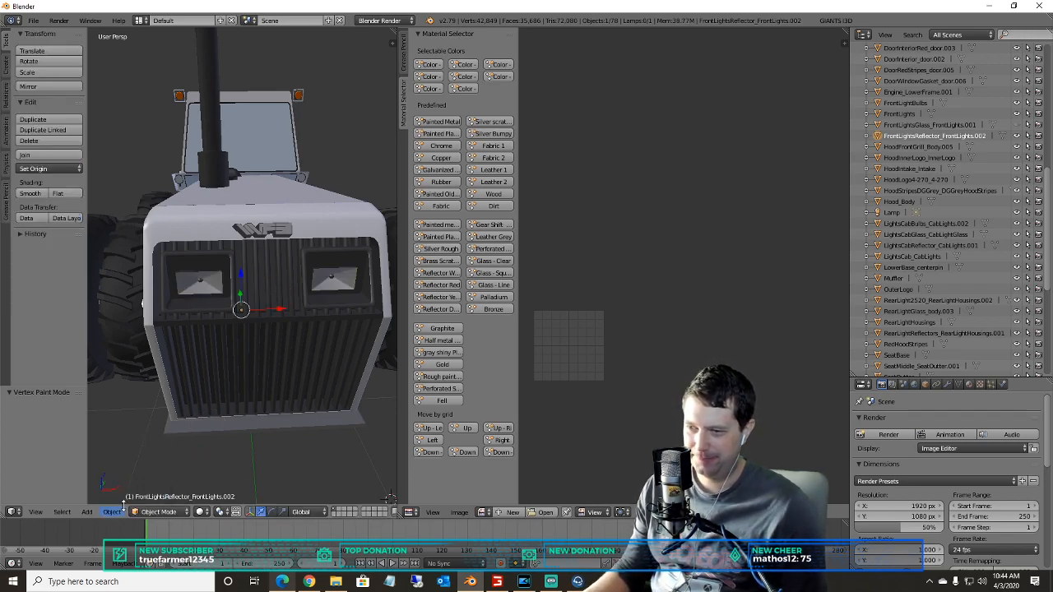
- Unhide FrontLightsGlass_FrontLights.001, and unwrap all of HoodFrontGrill_Body.005 in Edit Mode with Smart UV Project at angle limit 66 and island margin 0.03
left_click(1017, 125)
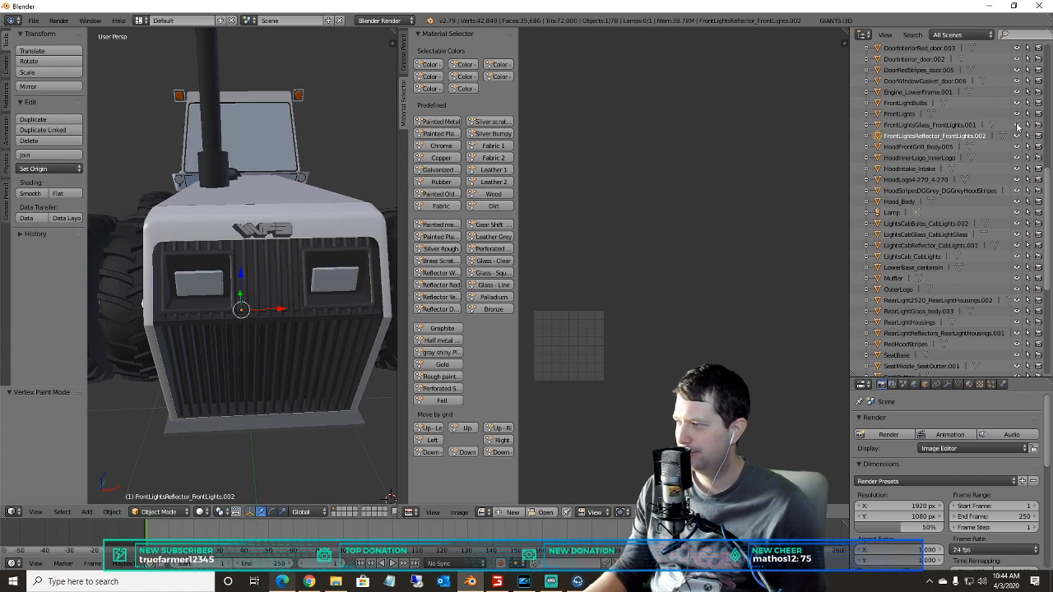
left_click(943, 148)
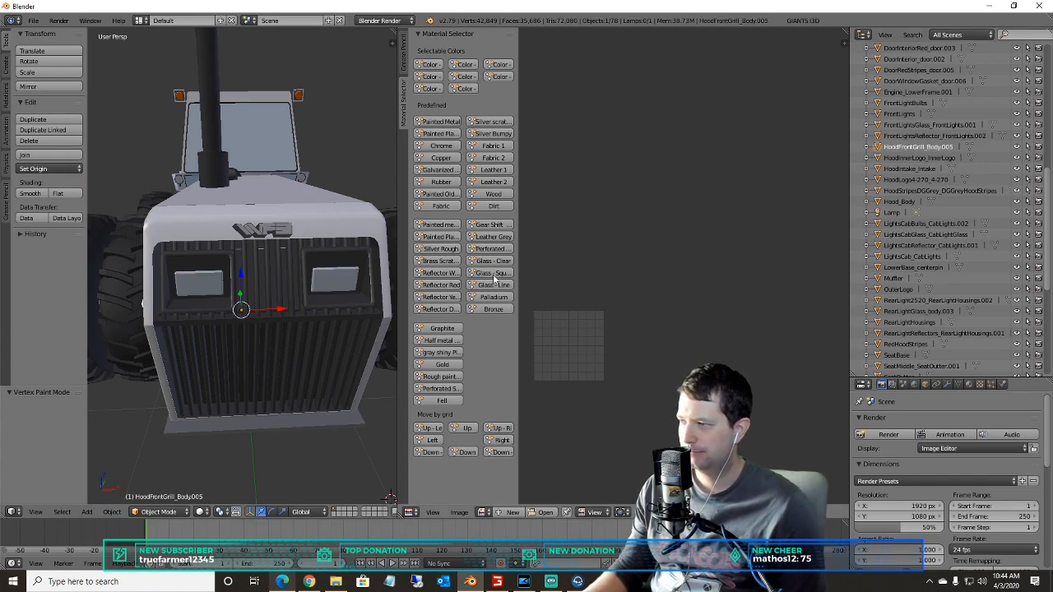
left_click(143, 511)
left_click(160, 486)
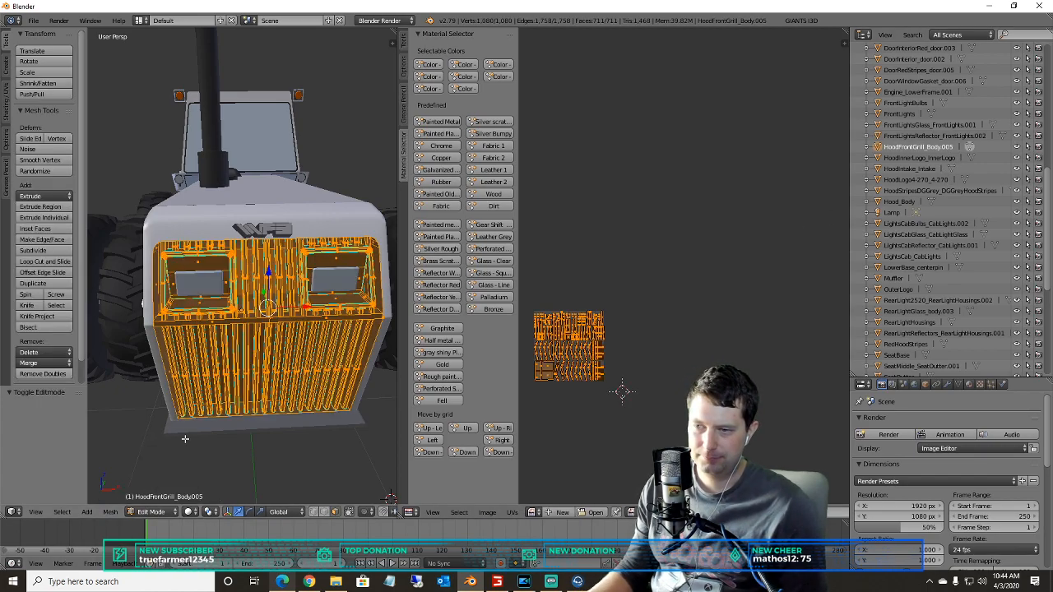
key("u")
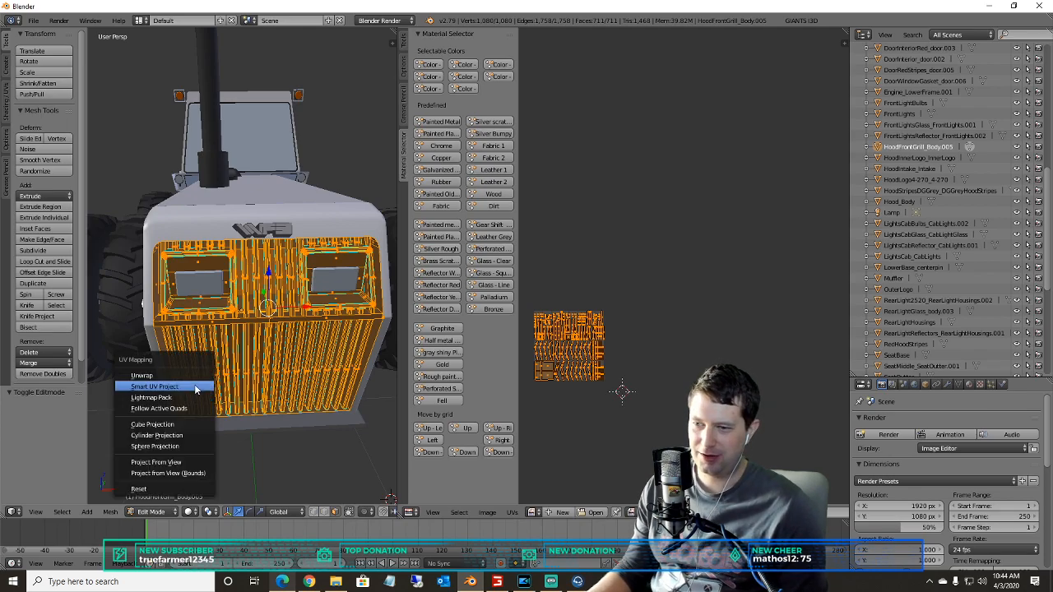
left_click(177, 386)
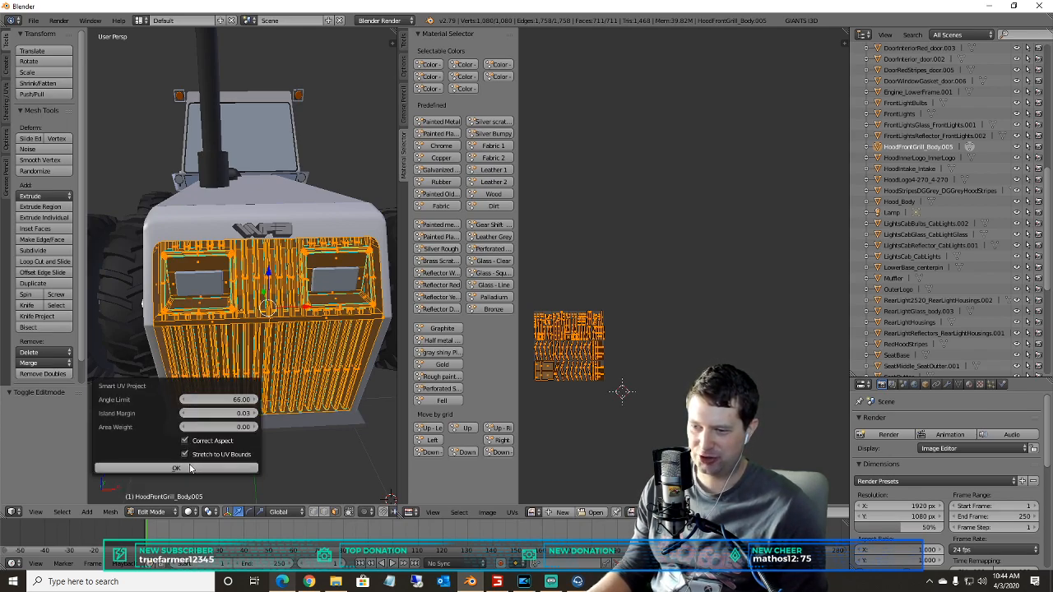
left_click(176, 465)
scroll(627, 355, "up", 3)
middle_click_drag(626, 355, 859, 162)
scroll(666, 211, "up", 2)
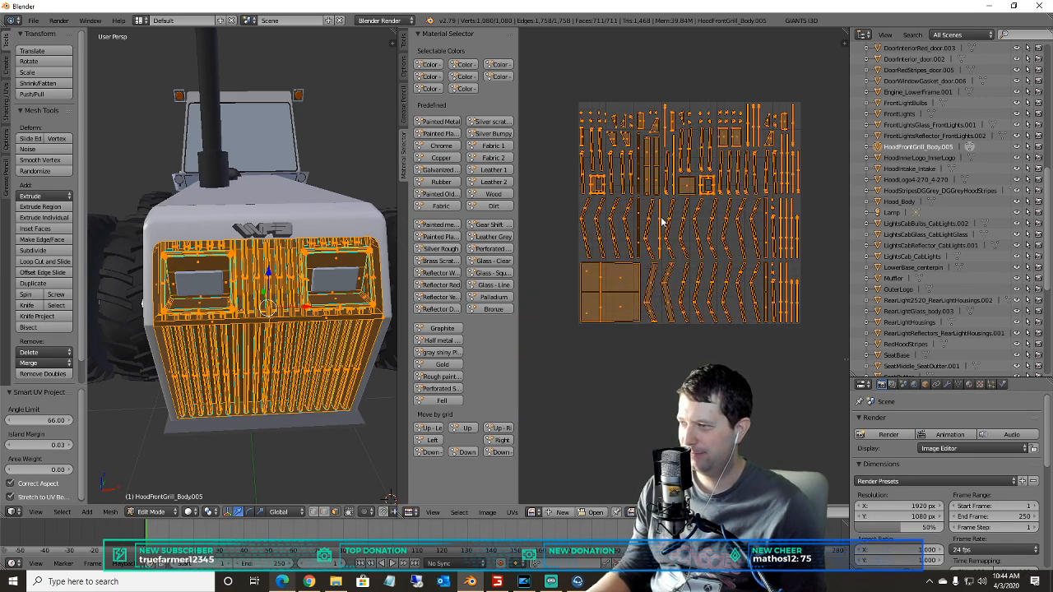
- Unwrap the whole HoodInnerLogo_InnerLogo mesh in Edit Mode with Smart UV Project, using angle limit 66 and island margin 0.03
left_click(918, 157)
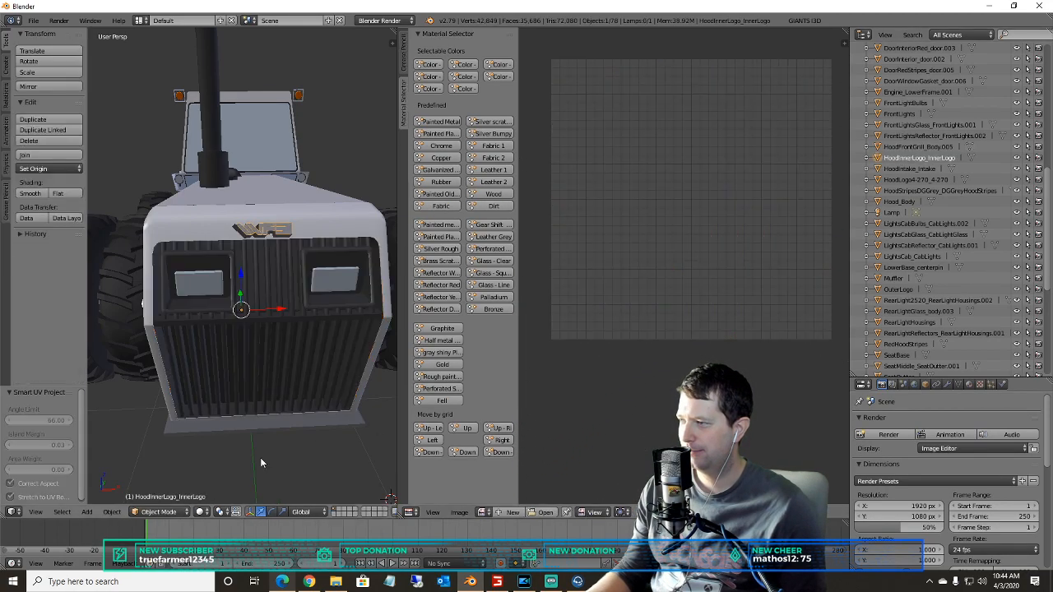
left_click(158, 512)
left_click(162, 490)
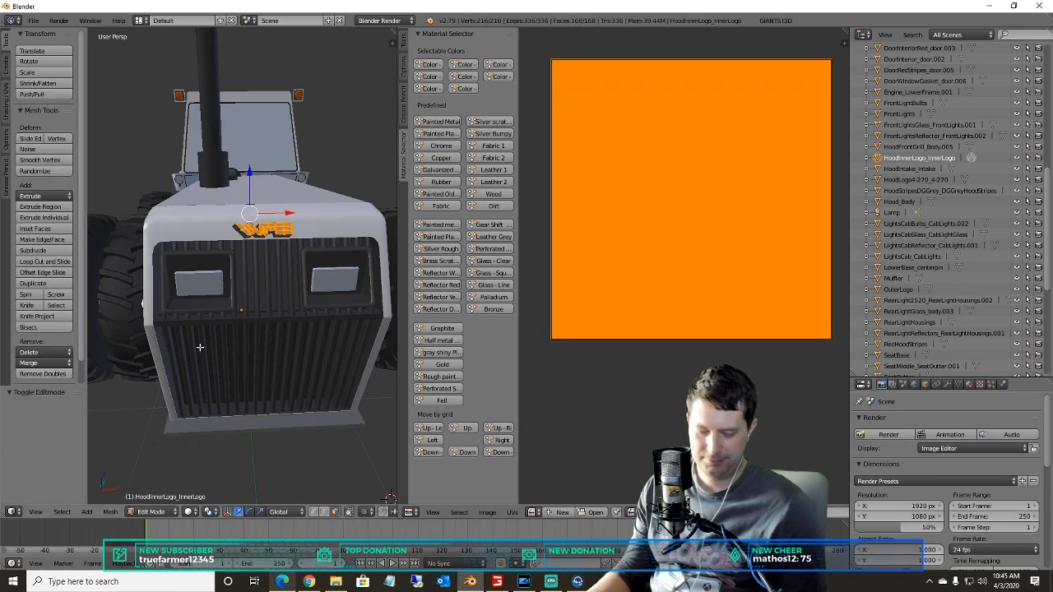
key("u")
left_click(200, 349)
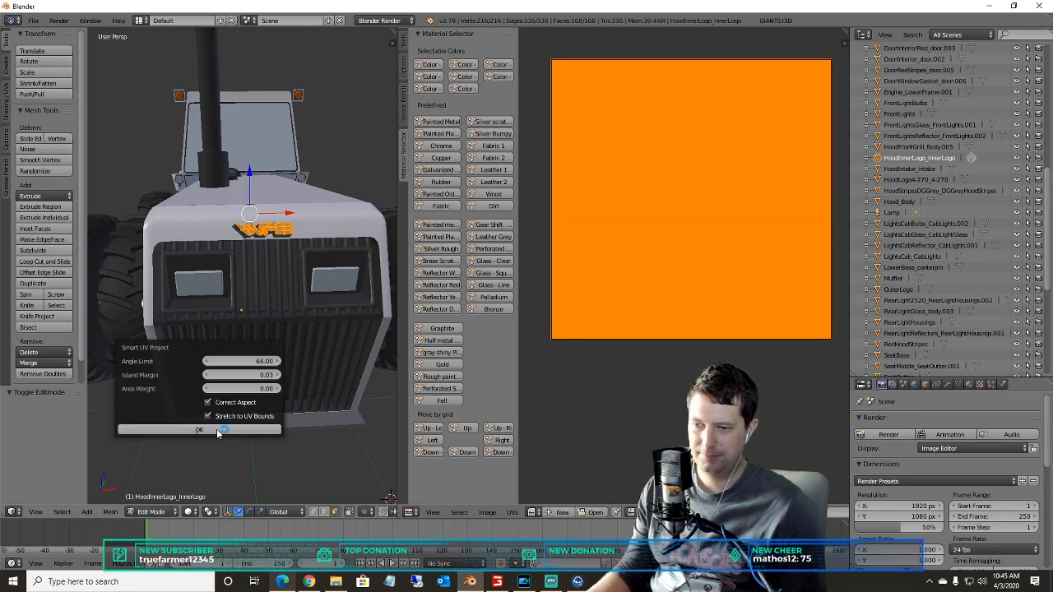
left_click(216, 428)
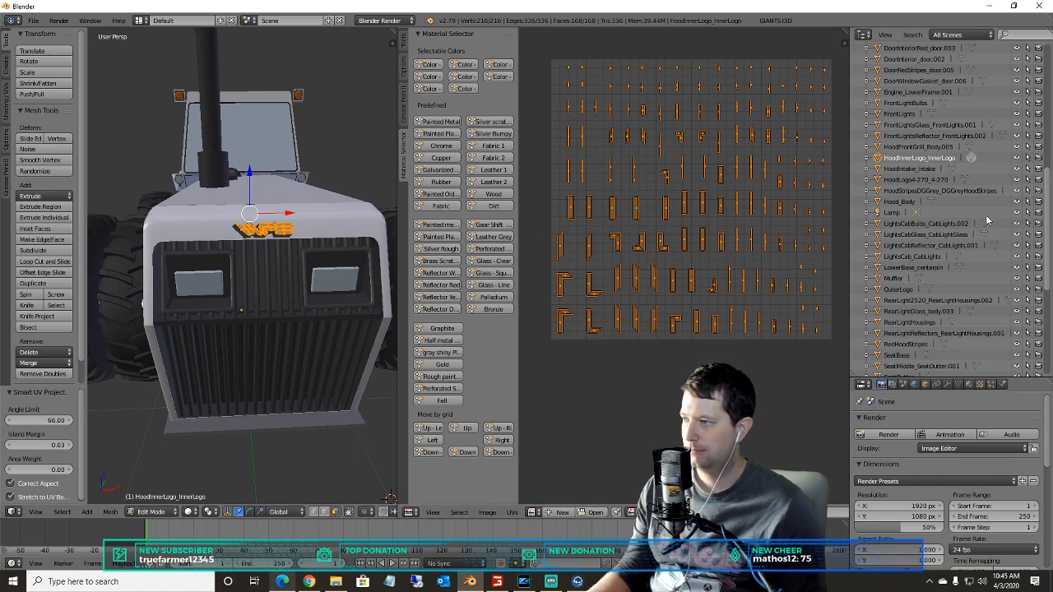
- Unwrap the whole HoodIntake_Intake mesh in Edit Mode with Smart UV Project, keeping the same projection settings
left_click(920, 170)
left_click(158, 512)
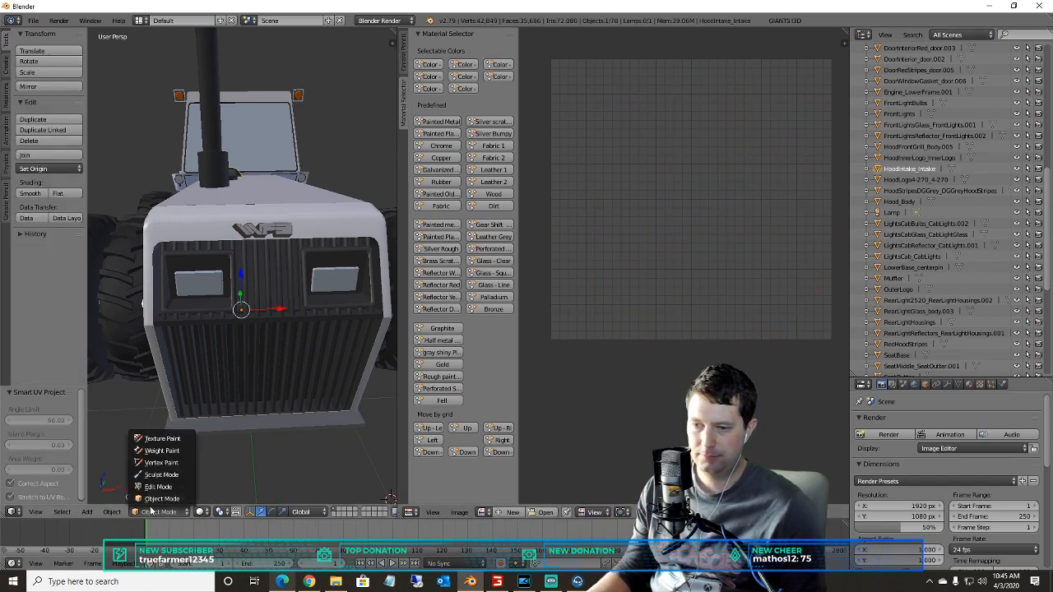
left_click(156, 488)
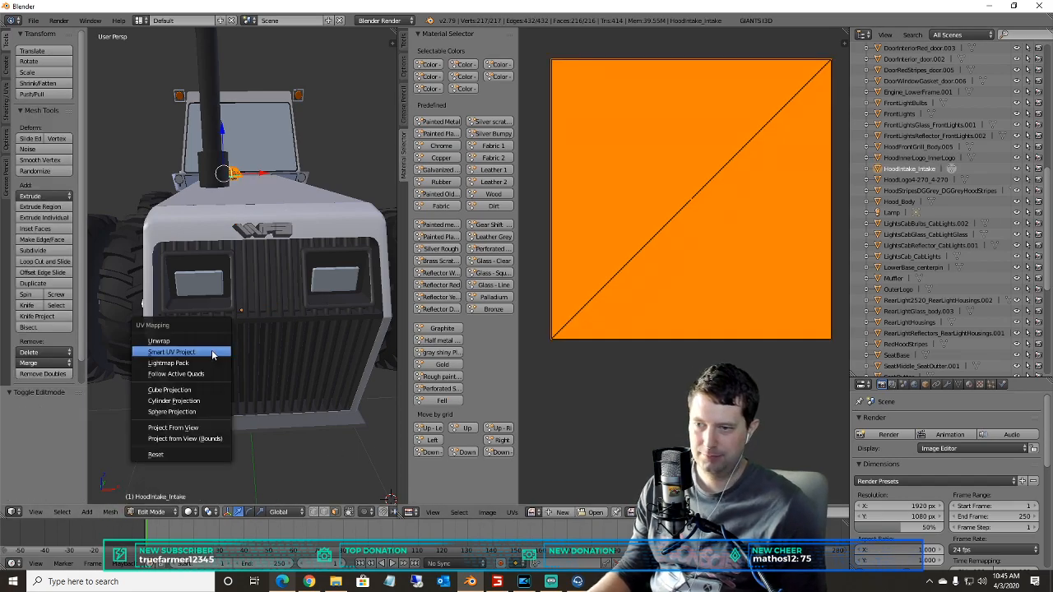
left_click(212, 352)
left_click(229, 434)
- Unwrap the whole HoodLogo4-270_4-270 mesh in Edit Mode with Smart UV Project, keeping the same projection settings
middle_click_drag(229, 434, 288, 265)
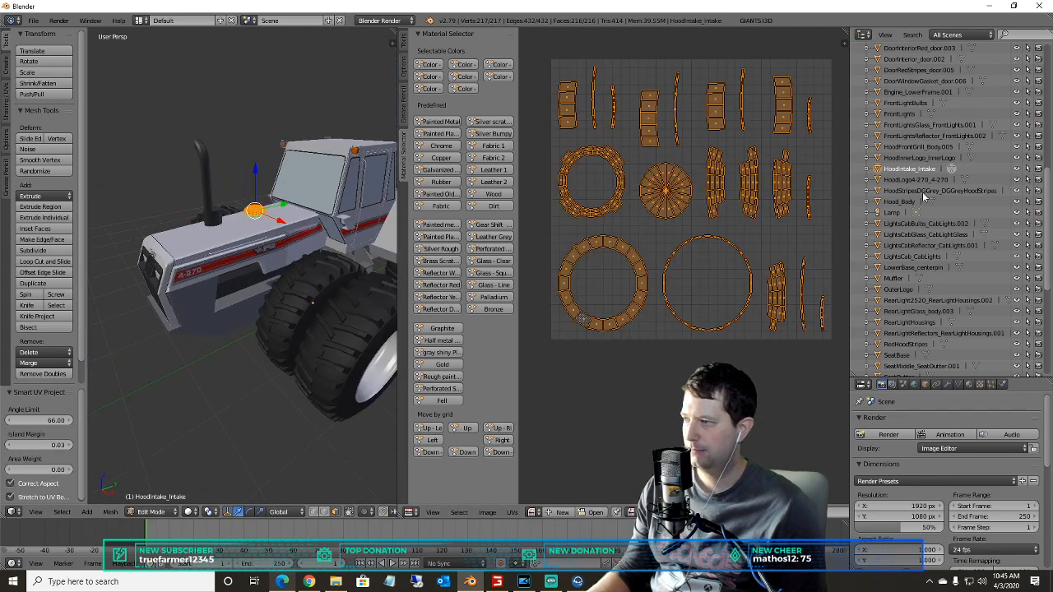
left_click(919, 180)
left_click(140, 510)
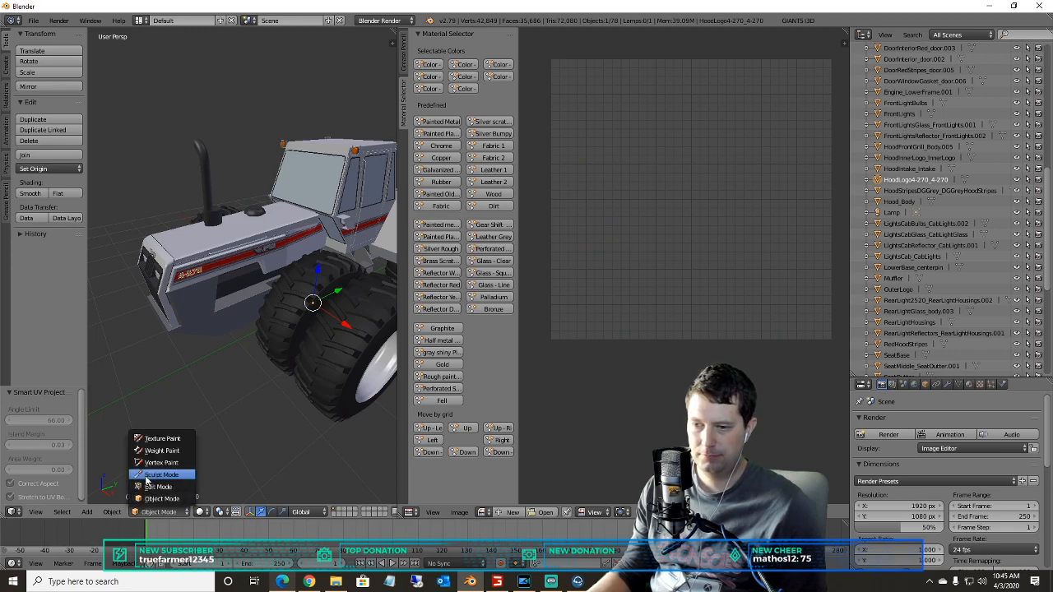
left_click(156, 478)
key("u")
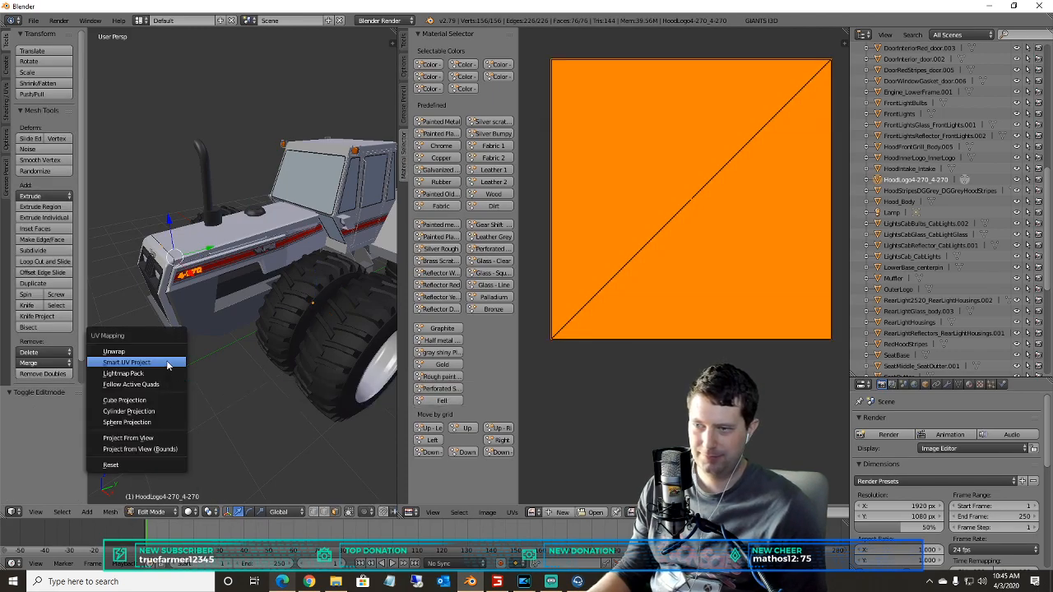
left_click(167, 363)
left_click(165, 443)
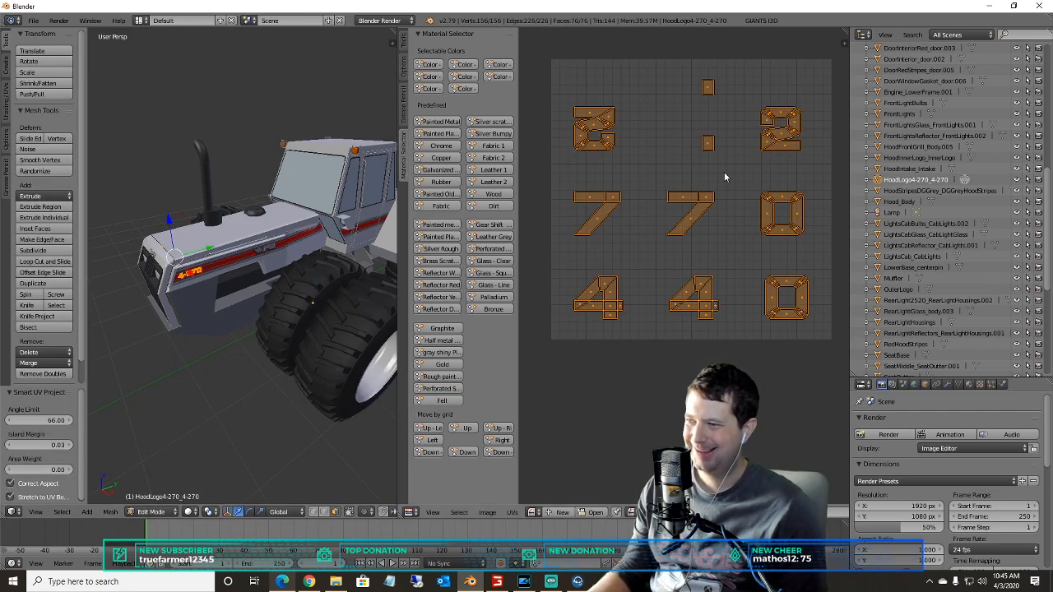
- Unwrap the whole HoodStripesDGGrey_DGGreyHoodStripes mesh in Edit Mode with Smart UV Project at angle limit 66 and island margin 0.03
left_click(921, 191)
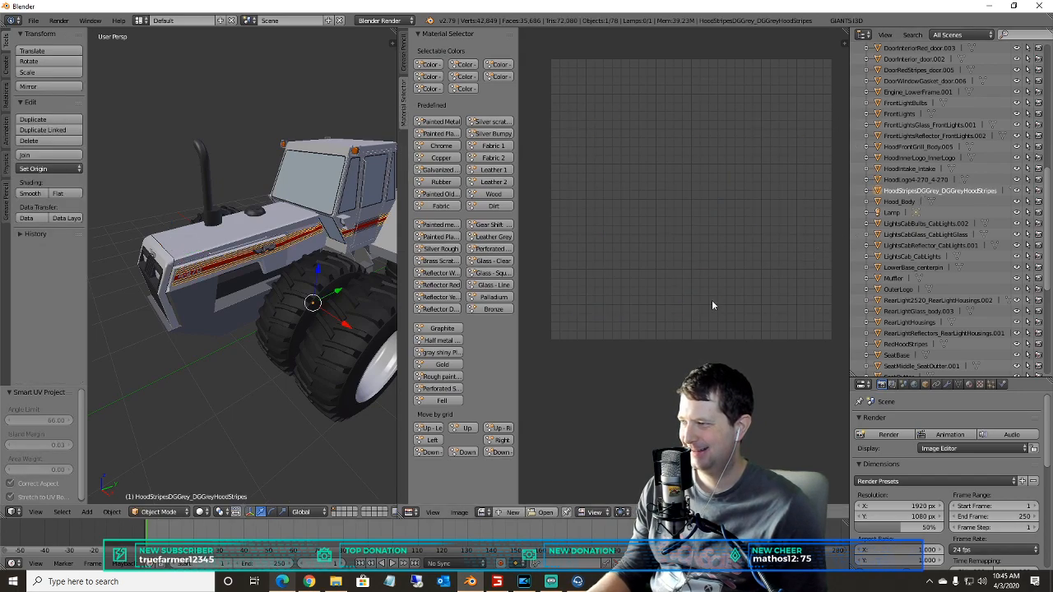
left_click(152, 511)
left_click(172, 435)
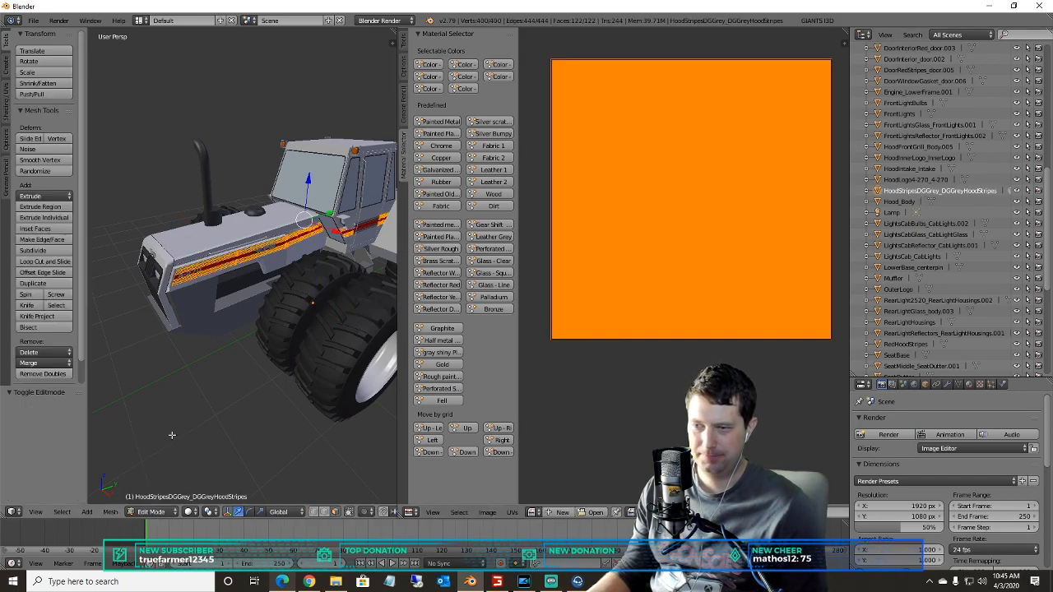
key("u")
left_click(207, 332)
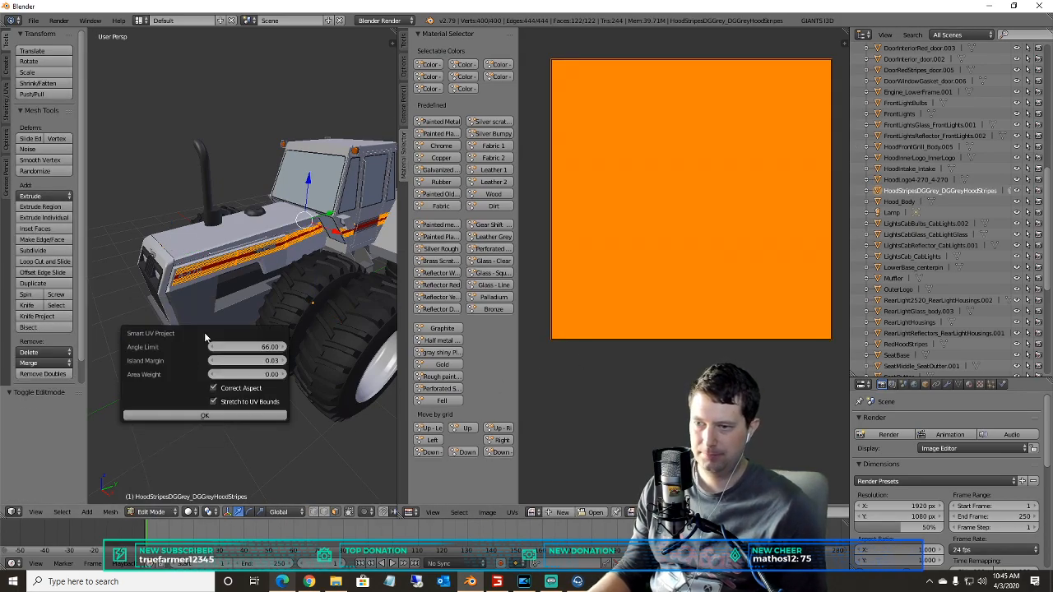
left_click(224, 415)
- Unwrap the whole Hood_Body mesh in Edit Mode with Smart UV Project, keeping the same projection settings
left_click(905, 201)
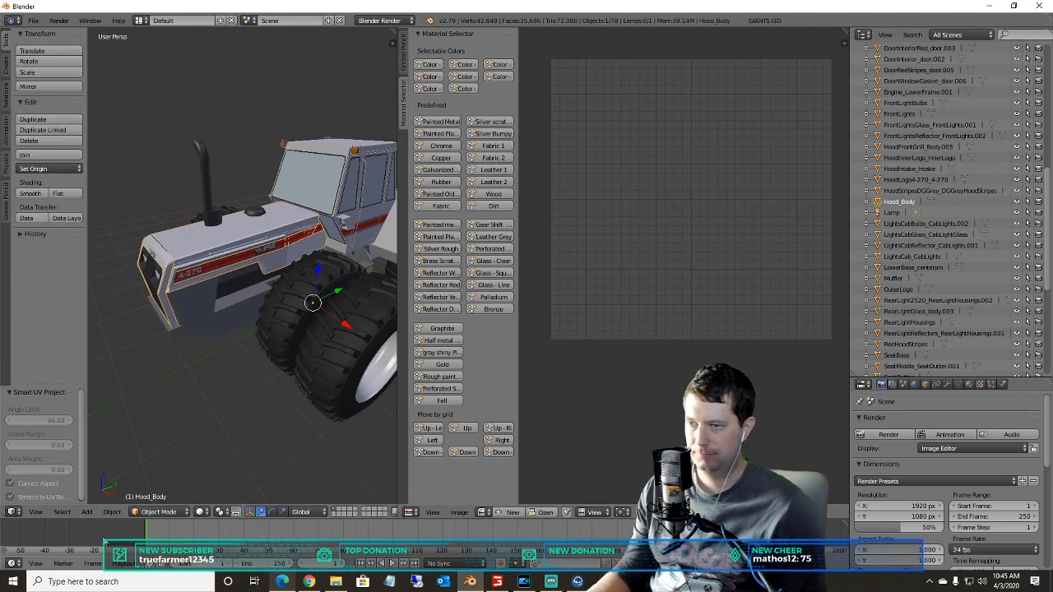
left_click(158, 511)
left_click(158, 487)
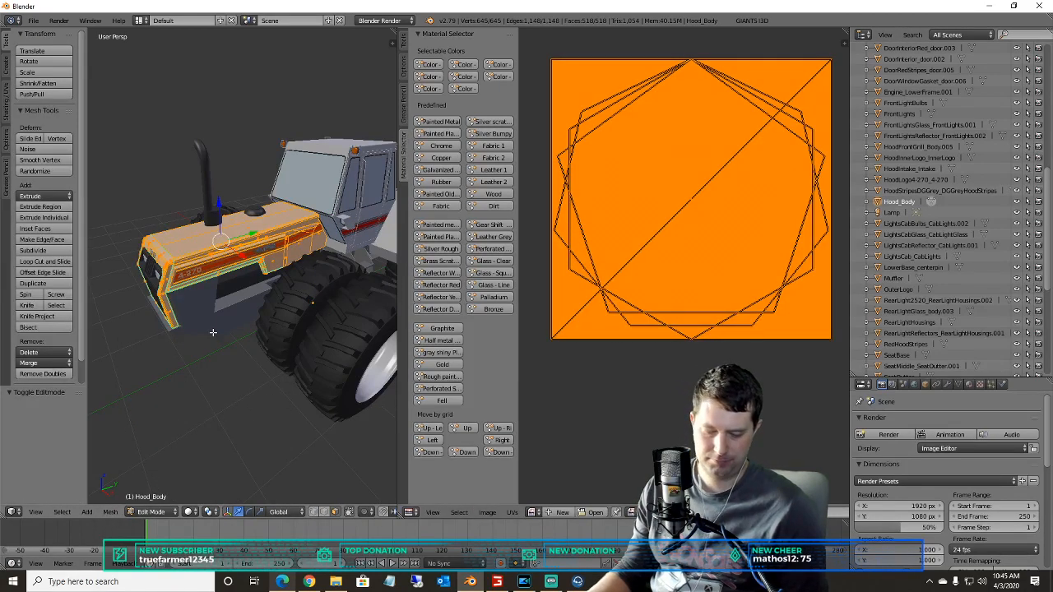
key("u")
left_click(212, 333)
left_click(212, 414)
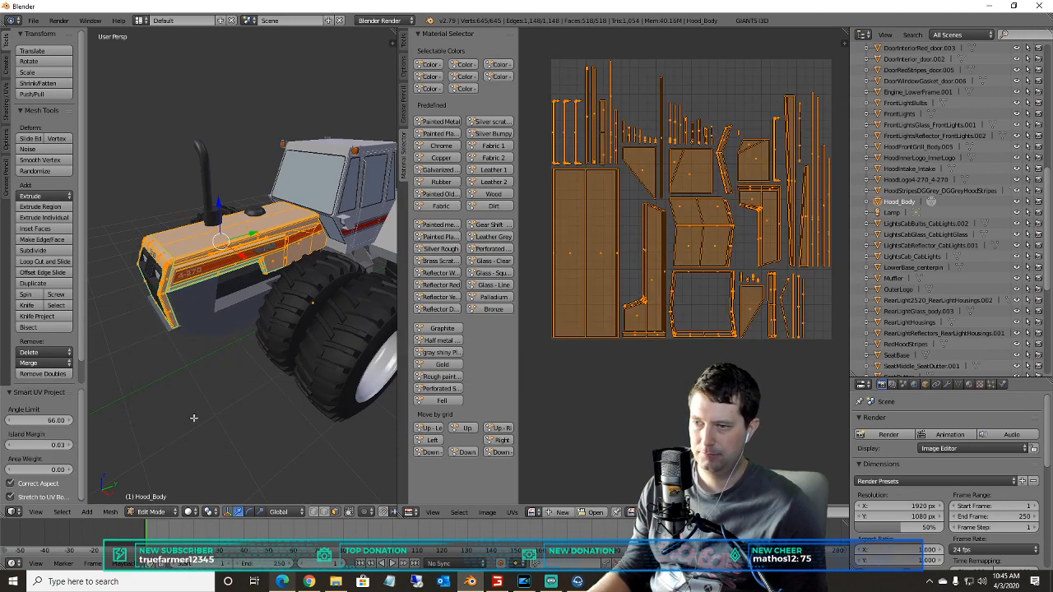
- Return to Object Mode and delete the Lamp object from the scene
left_click(892, 213)
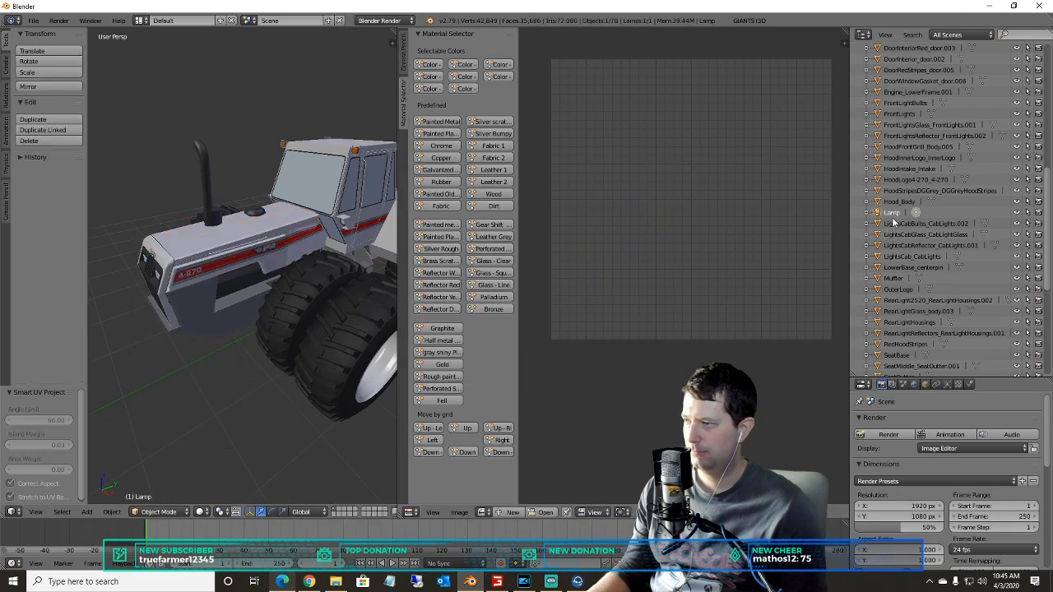
left_click(885, 225)
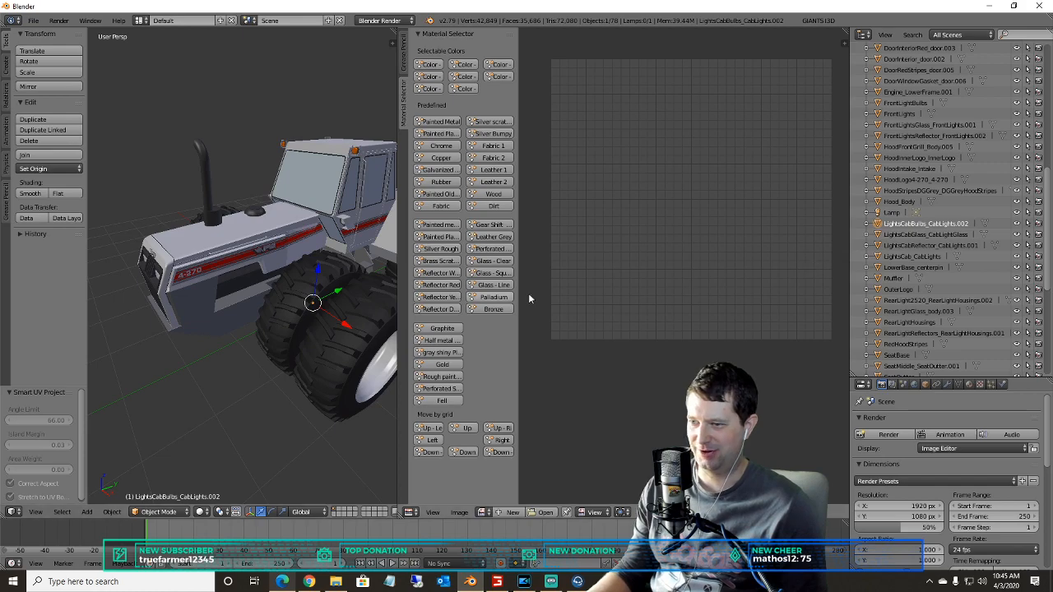
right_click(894, 218)
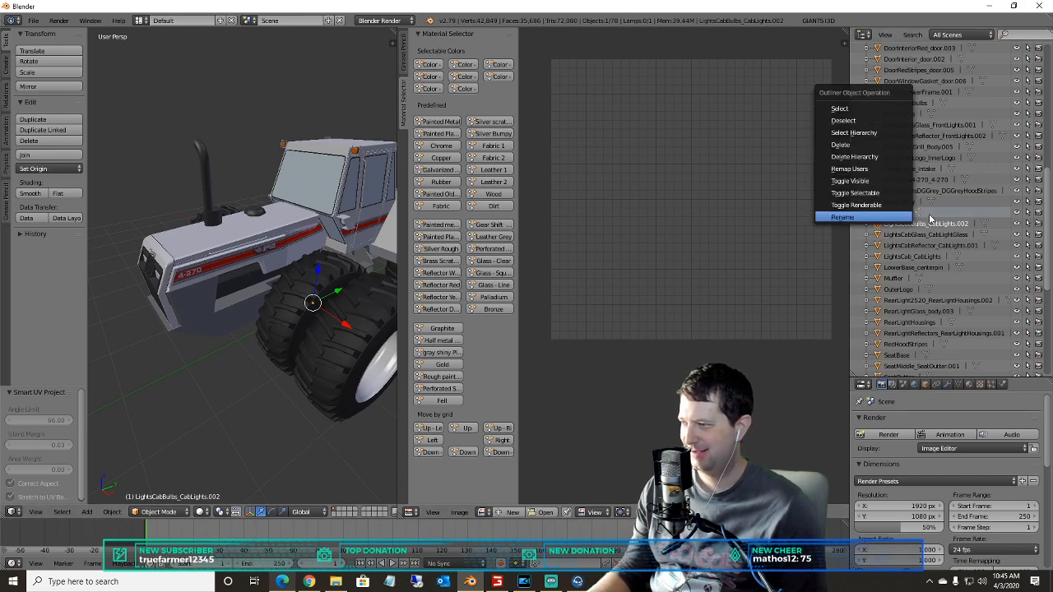
key("Escape")
left_click(890, 213)
right_click(889, 214)
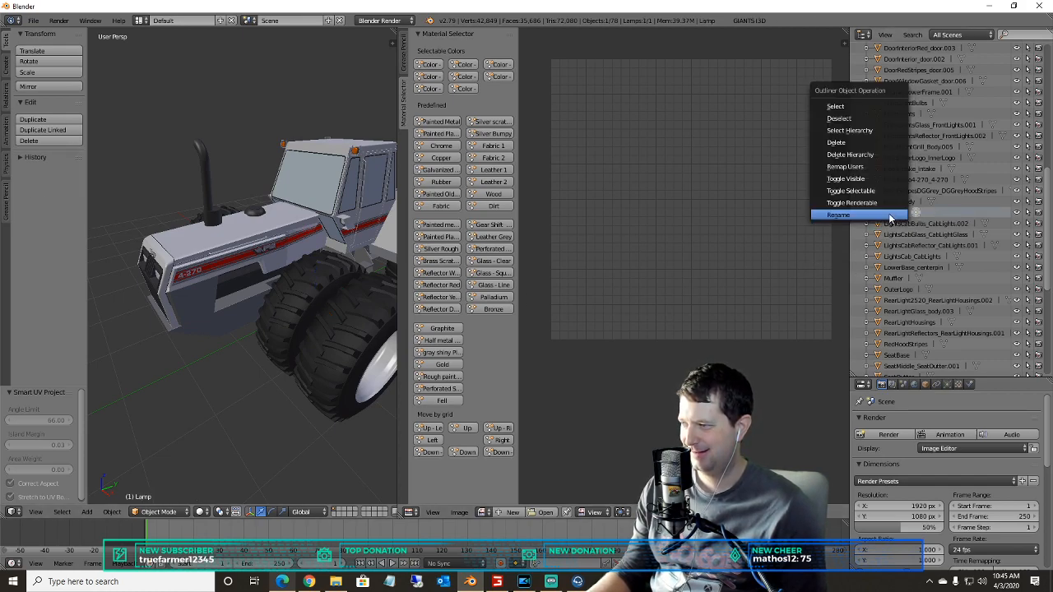
left_click(844, 145)
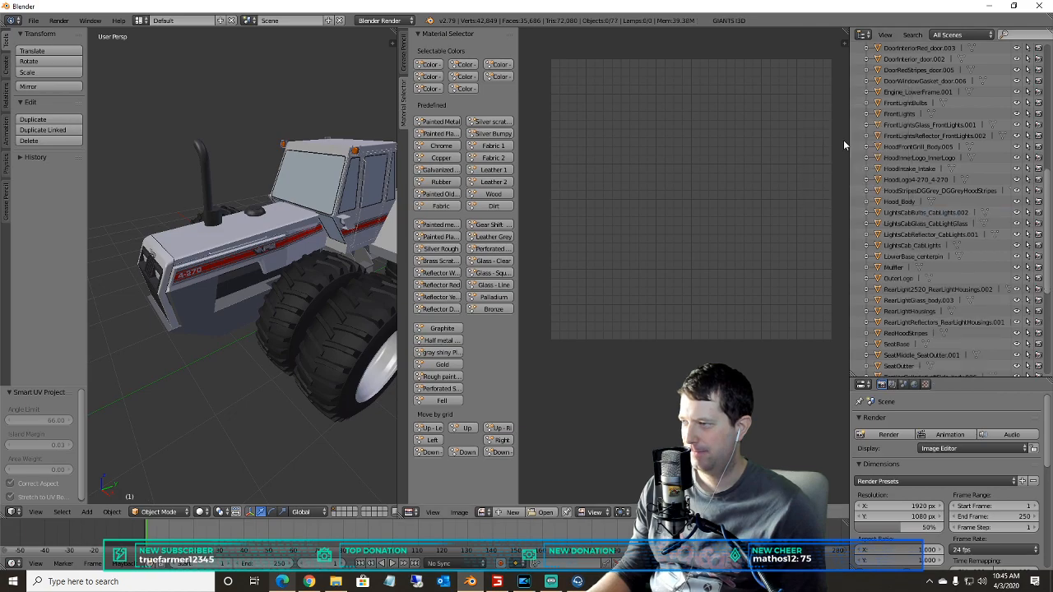
- Select LightsCabBulbs_CabLights.002, put it in Edit Mode and start a Smart UV Project unwrap of its whole mesh
left_click(925, 212)
scroll(358, 319, "up", 2)
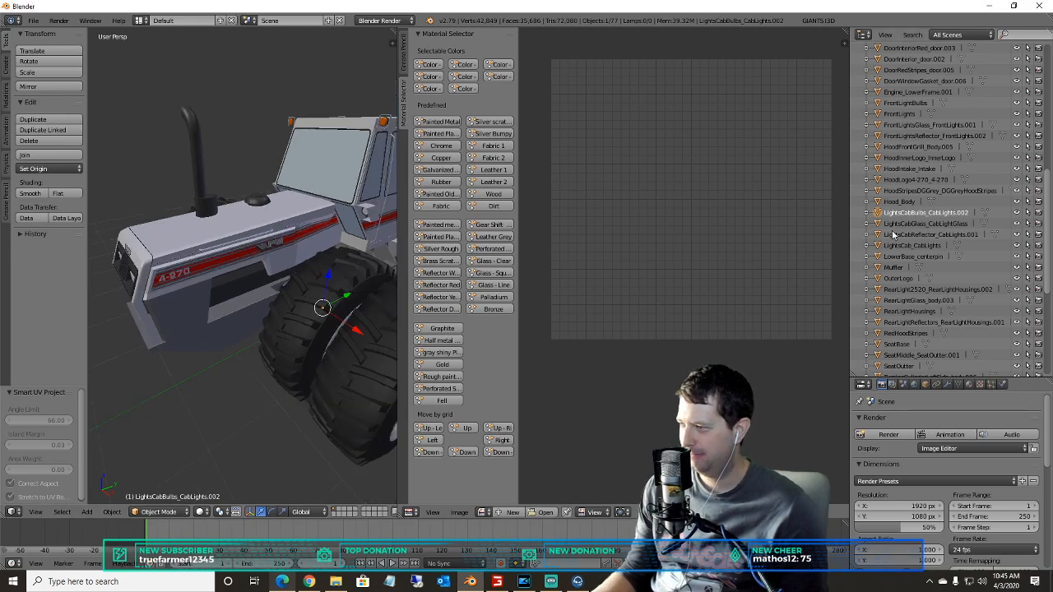
left_click(168, 513)
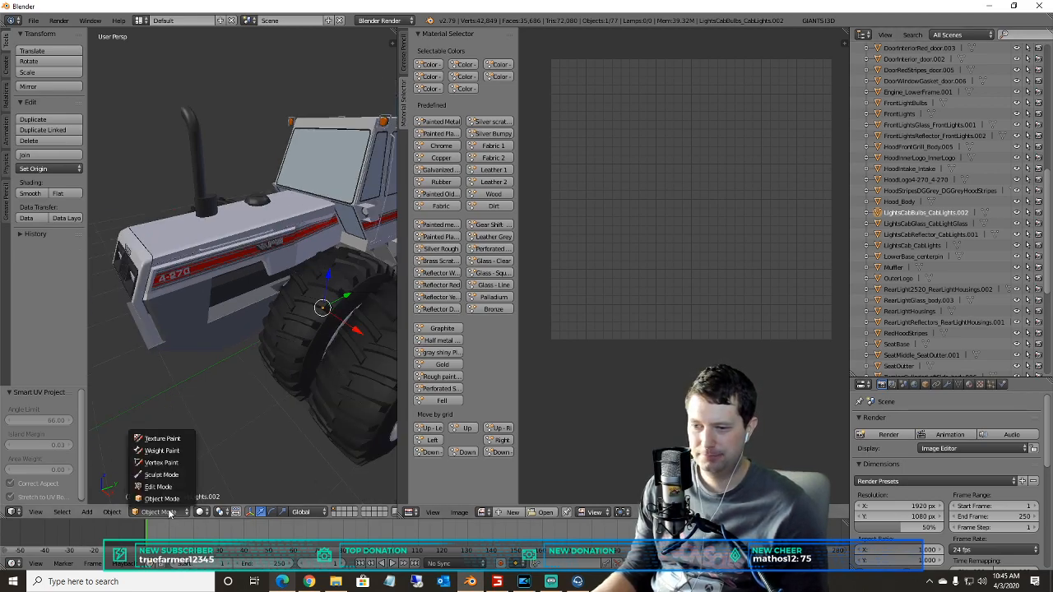
left_click(156, 484)
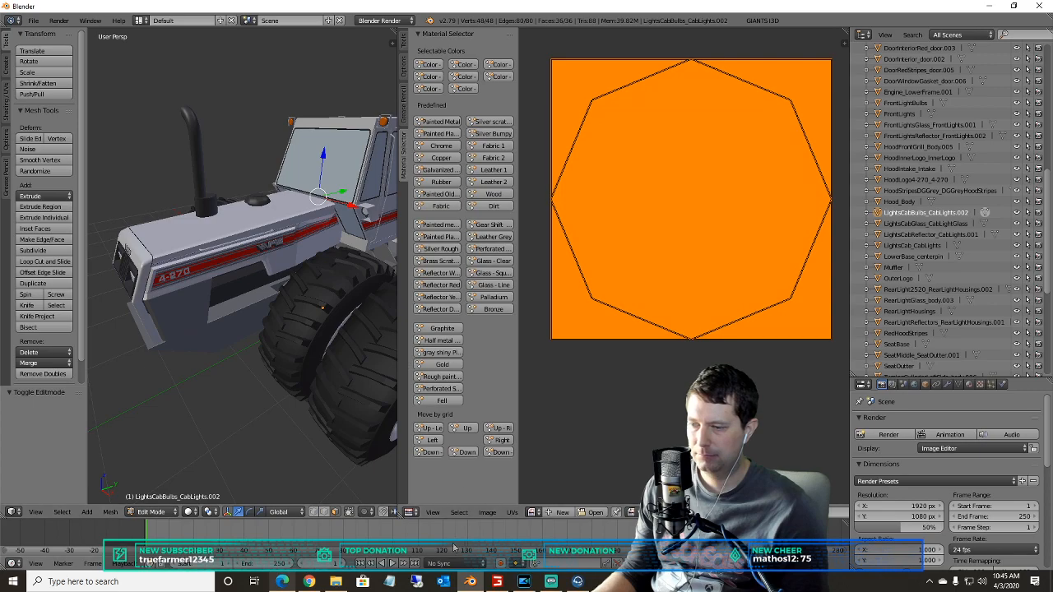
key("u")
left_click(235, 384)
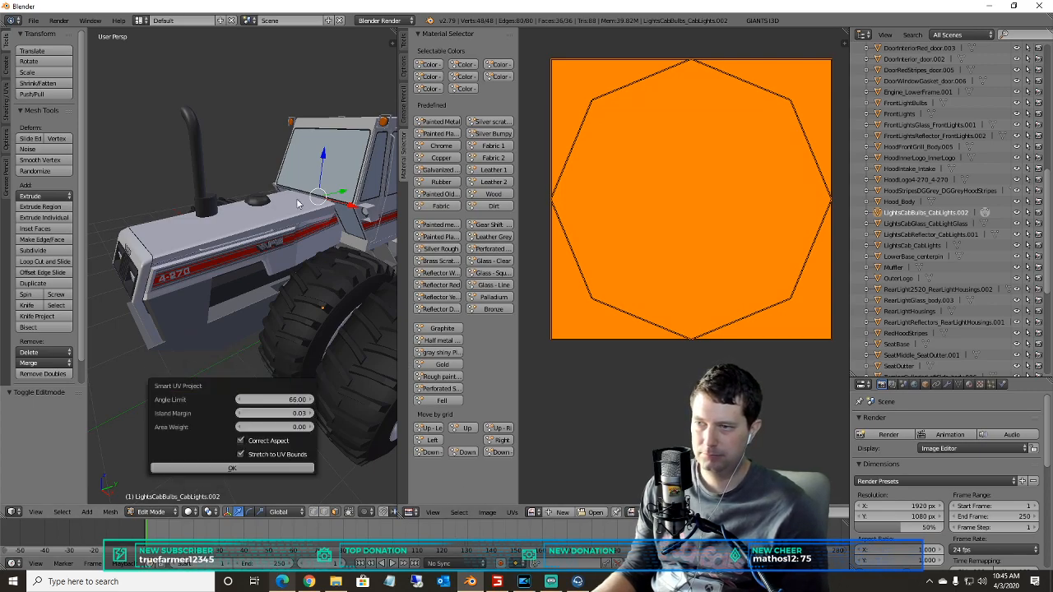
- Run Smart UV Project on the LightsCabBulbs_CabLights.002 mesh with the current settings
left_click(219, 467)
scroll(278, 280, "down", 1)
middle_click_drag(270, 252, 348, 249)
scroll(118, 234, "up", 4)
scroll(106, 242, "down", 5)
scroll(283, 214, "up", 6)
scroll(220, 177, "down", 2)
middle_click_drag(220, 177, 394, 272)
scroll(336, 248, "up", 3)
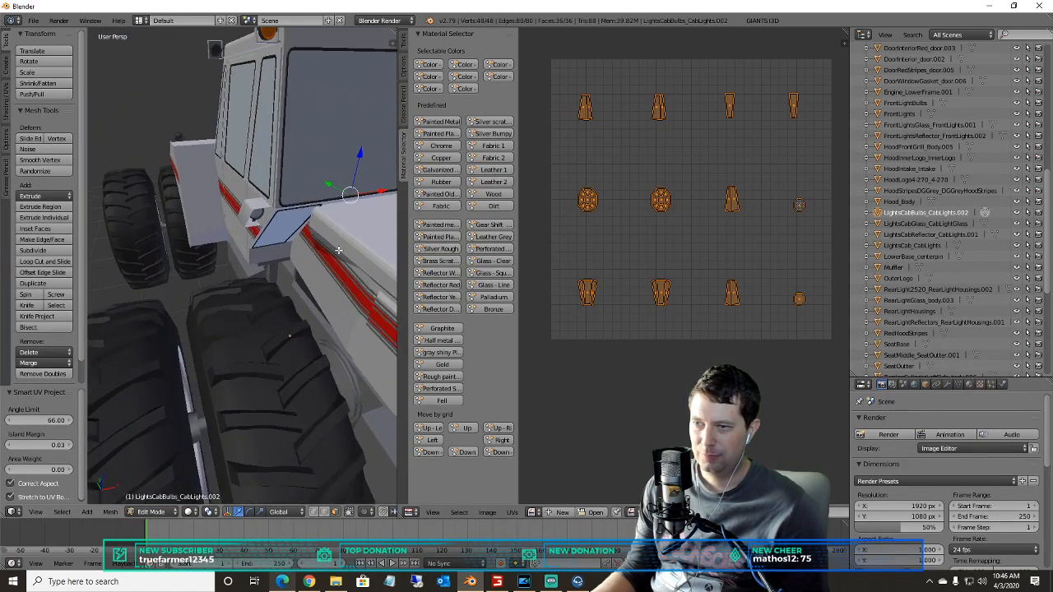
scroll(318, 253, "down", 3)
middle_click_drag(326, 187, 223, 200)
- Put LightsCabGlass_CabLightGlass into Edit Mode and unwrap it with Smart UV Project
left_click(937, 224)
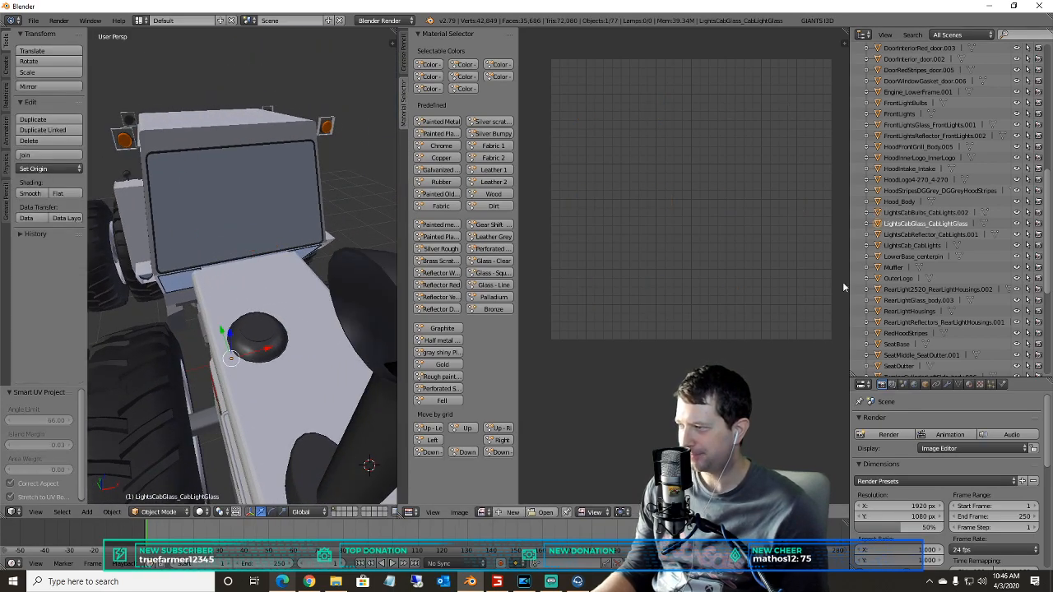
left_click(152, 511)
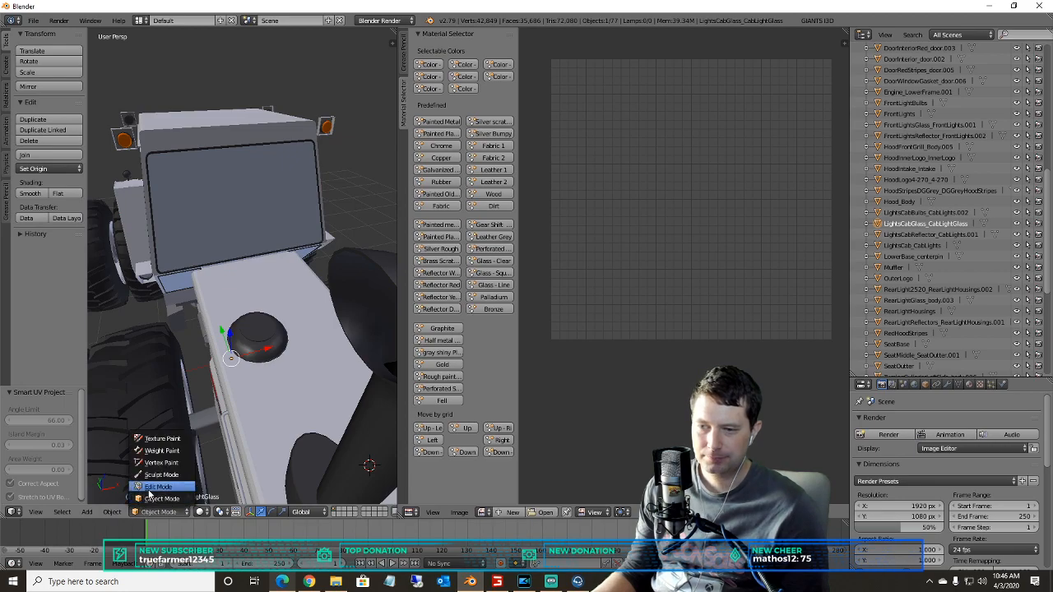
left_click(160, 487)
key("u")
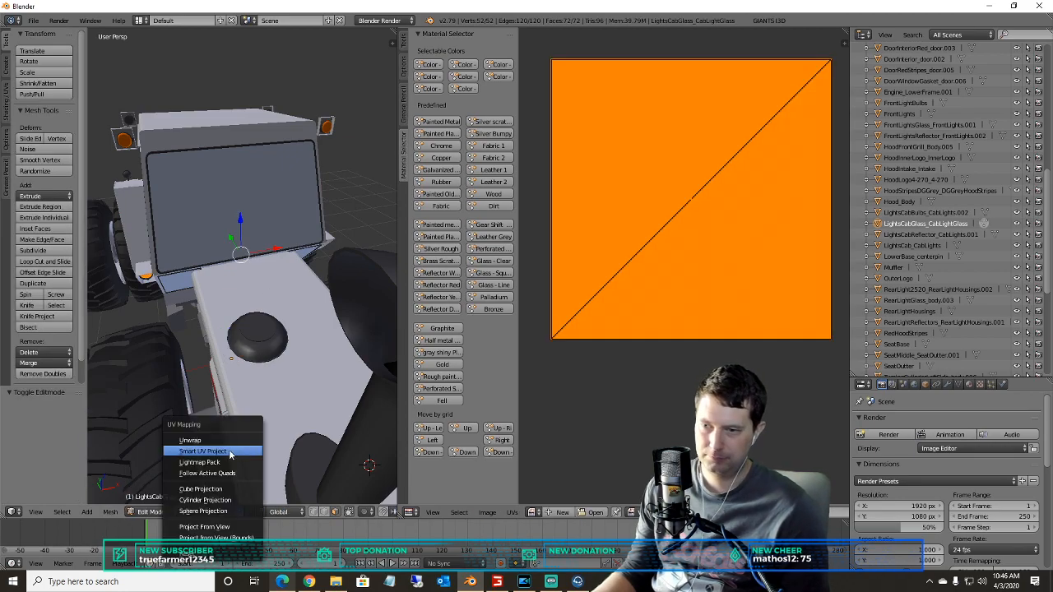
left_click(223, 458)
left_click(222, 536)
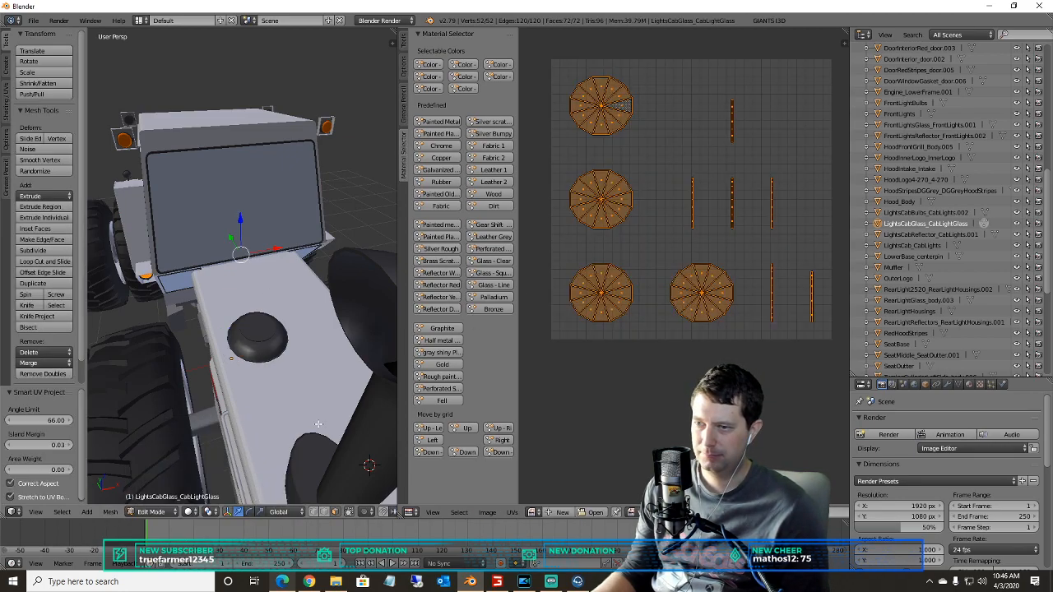
- Select all the cab light glass UVs and move them three grid tiles to the right
scroll(728, 254, "down", 4)
scroll(728, 254, "up", 1)
scroll(624, 297, "down", 5)
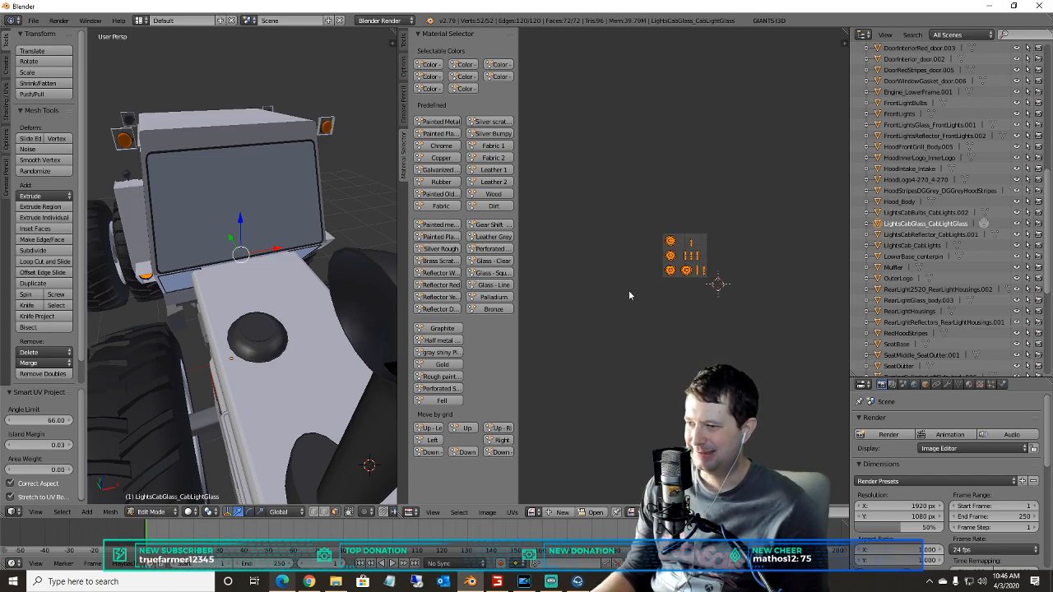
left_click(493, 265)
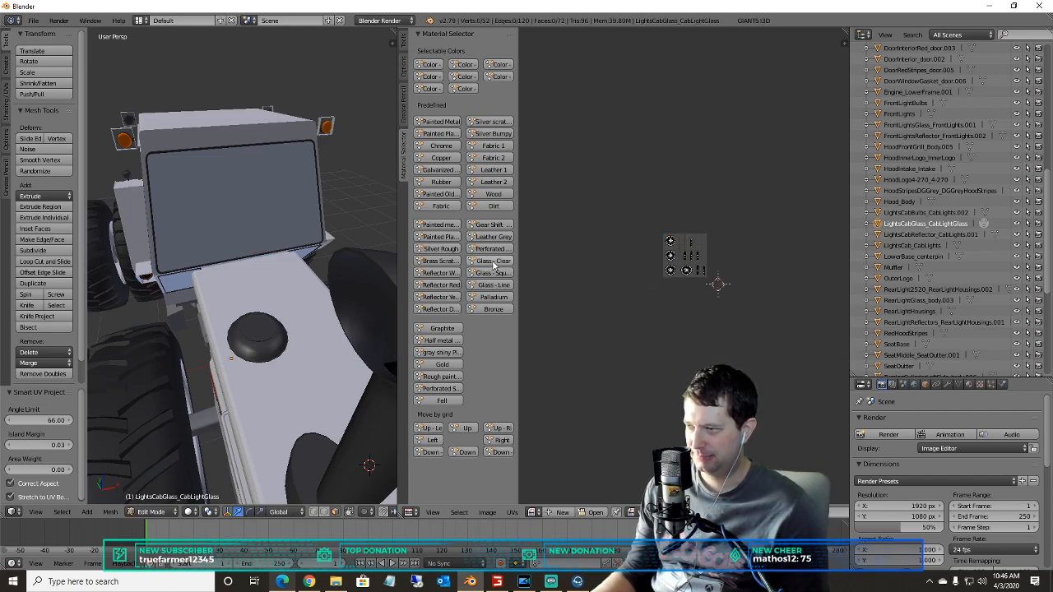
scroll(636, 292, "up", 3)
key("a")
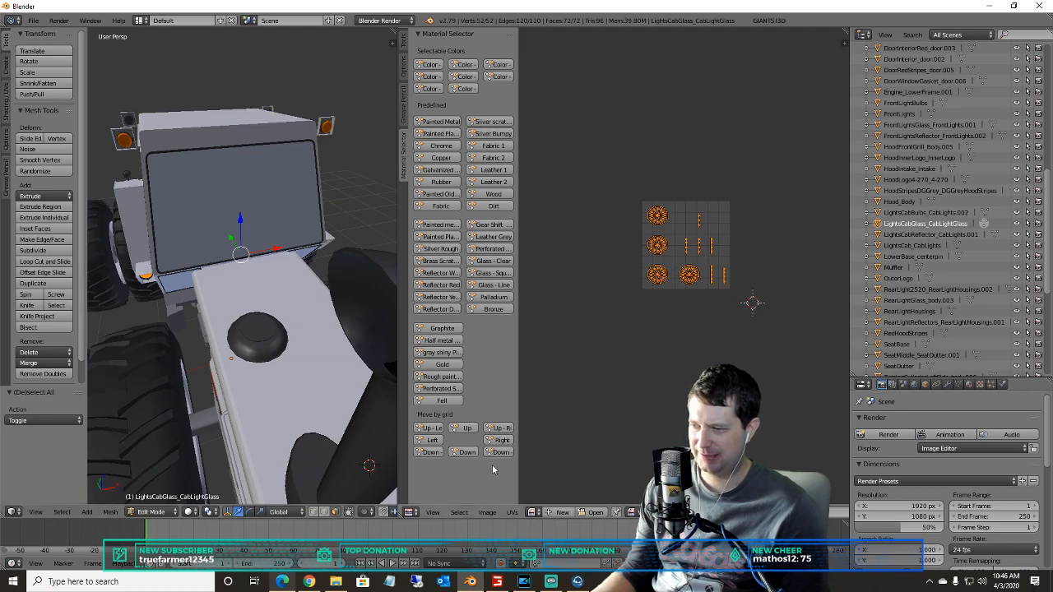
left_click(502, 440)
scroll(663, 322, "down", 2)
middle_click_drag(663, 322, 564, 317)
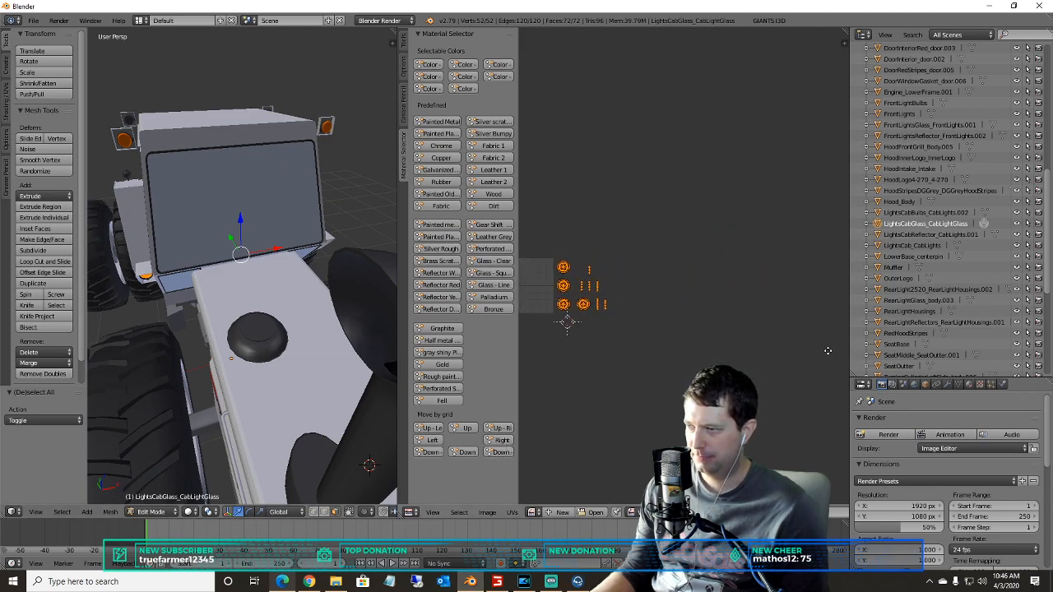
left_click(503, 439)
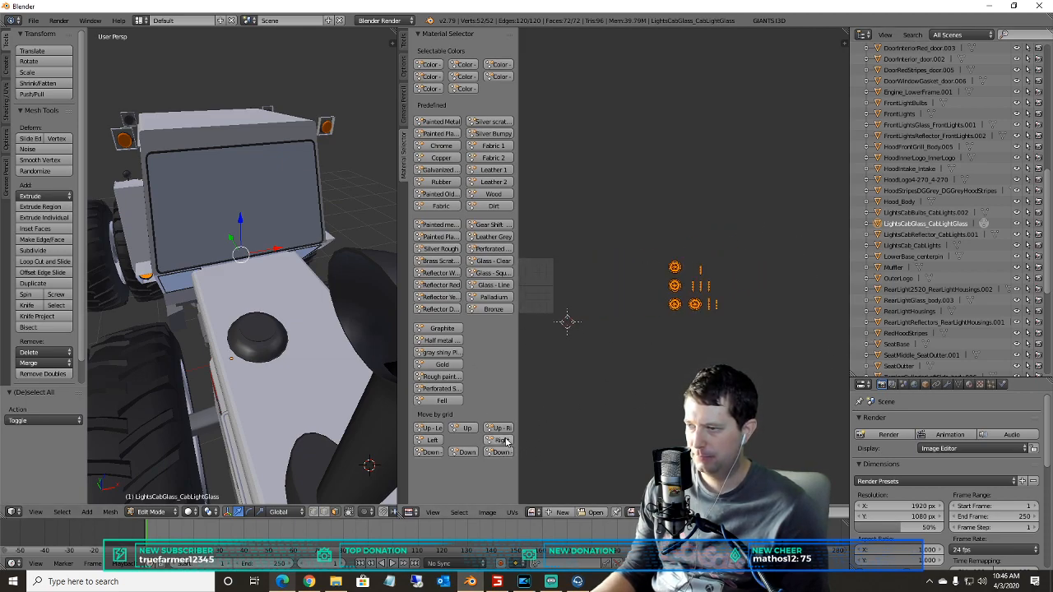
- Move the selected cab light glass UVs three grid tiles up
left_click(471, 427)
left_click(471, 427)
left_click(472, 427)
middle_click_drag(646, 316, 731, 307)
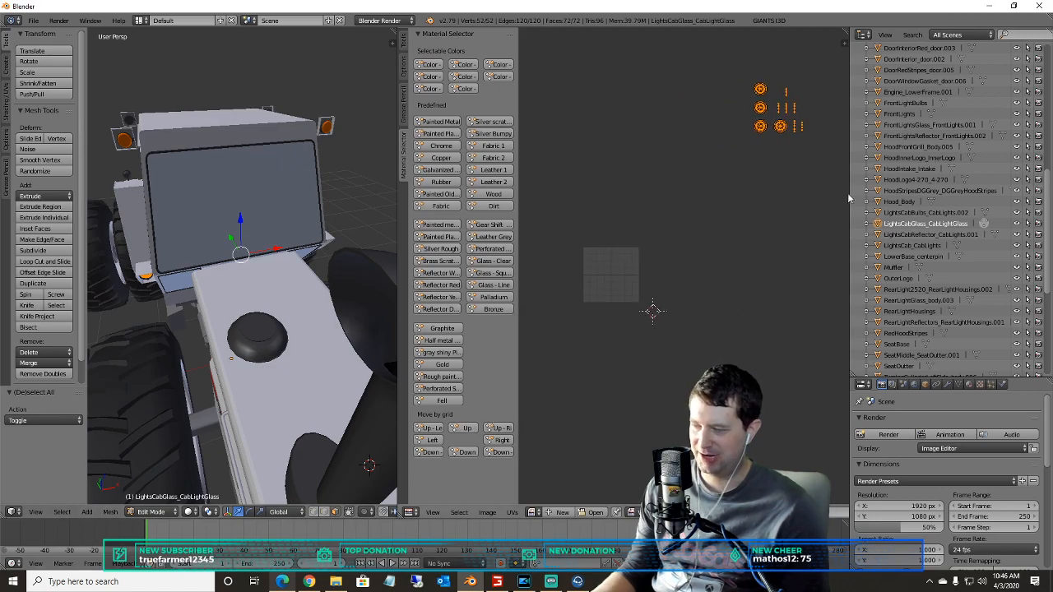
- Put LightsCabReflector_CabLights.001 into Edit Mode and unwrap it with Smart UV Project
left_click(911, 236)
scroll(329, 280, "up", 3)
middle_click_drag(329, 280, 204, 215)
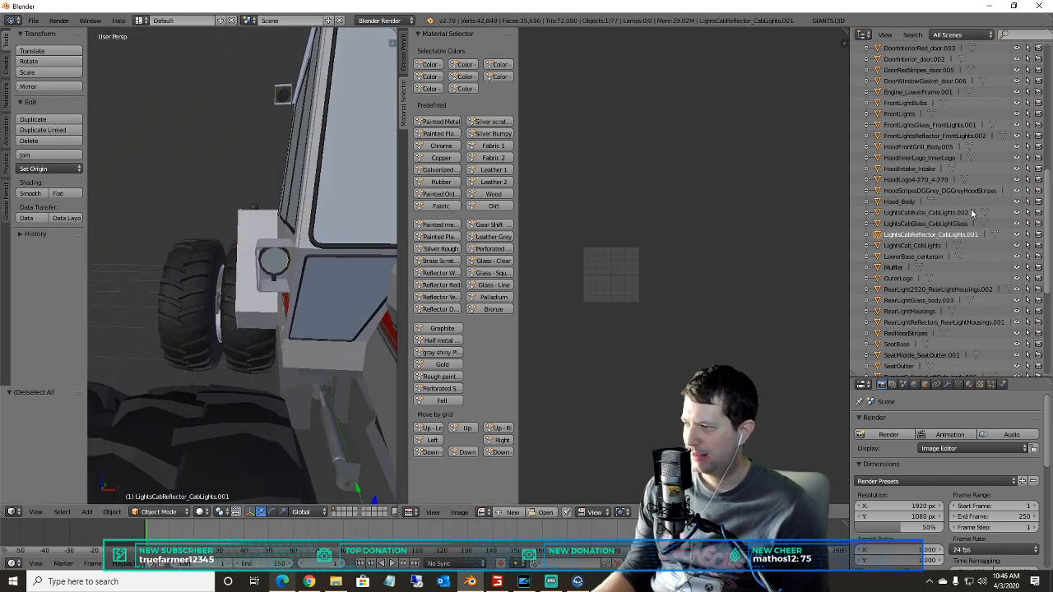
left_click(159, 511)
left_click(160, 487)
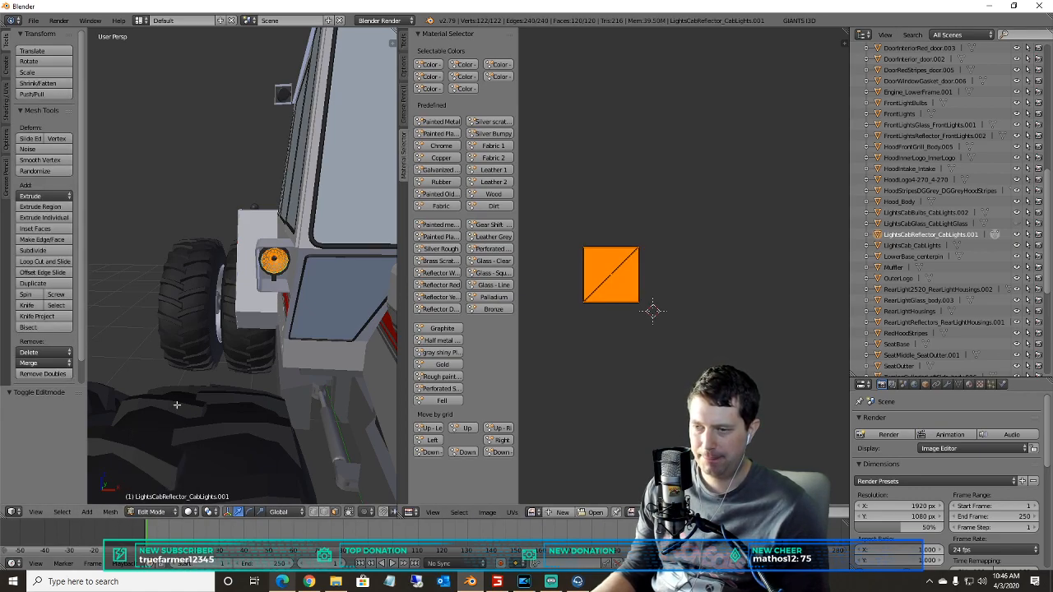
left_click(152, 511)
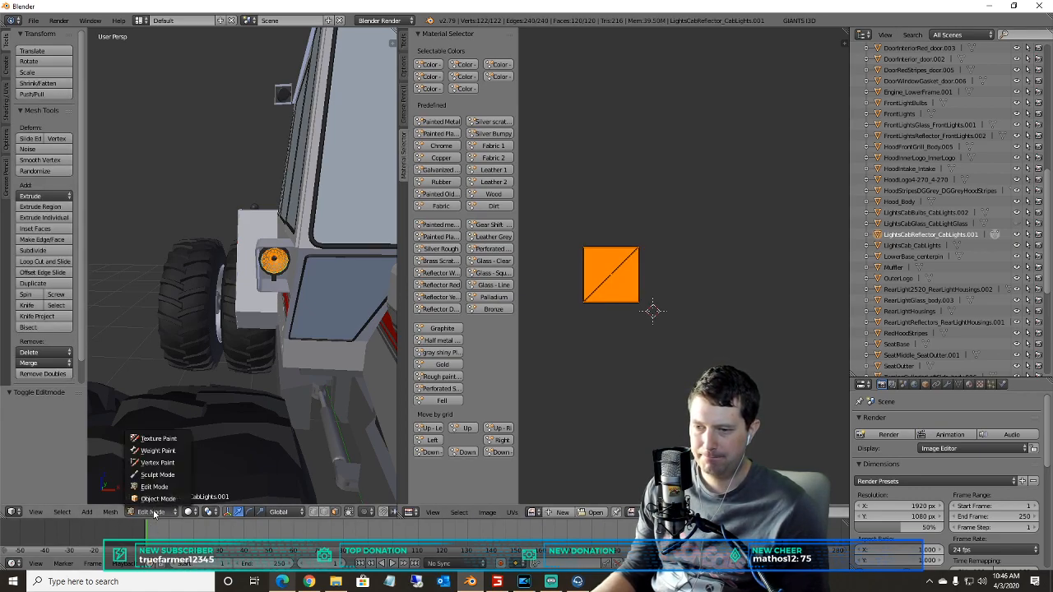
key("u")
left_click(239, 308)
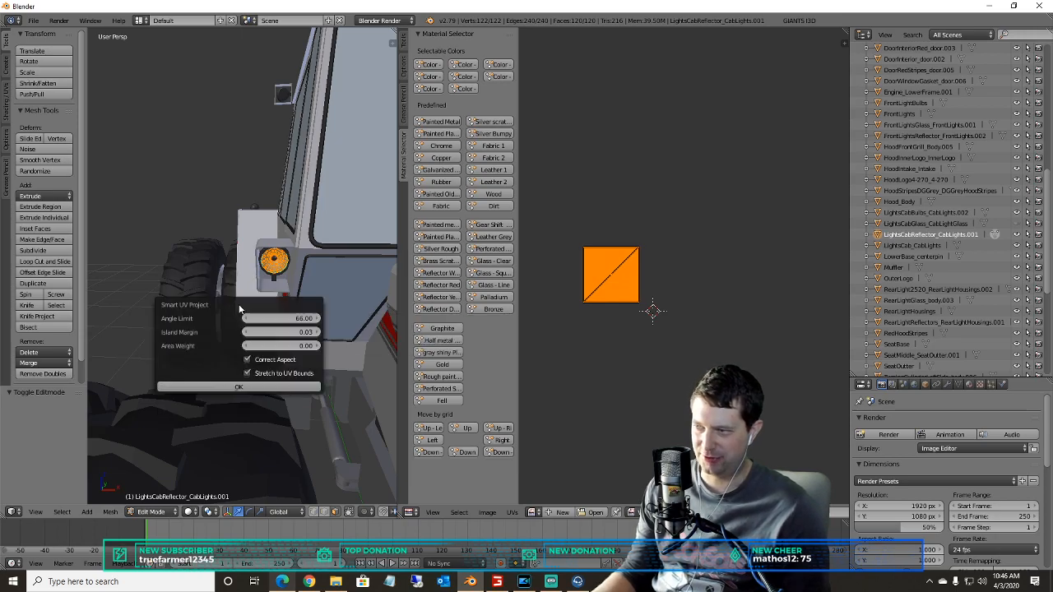
left_click(227, 386)
- Switch the cab light reflectors to Vertex Paint mode and examine their vertex colours from several angles
left_click(163, 512)
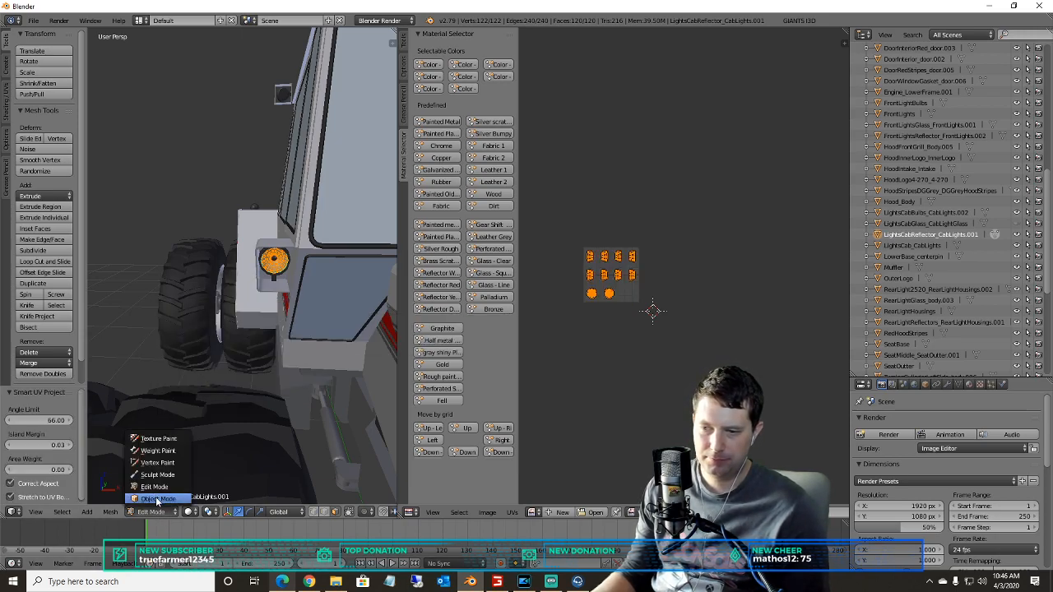
left_click(161, 465)
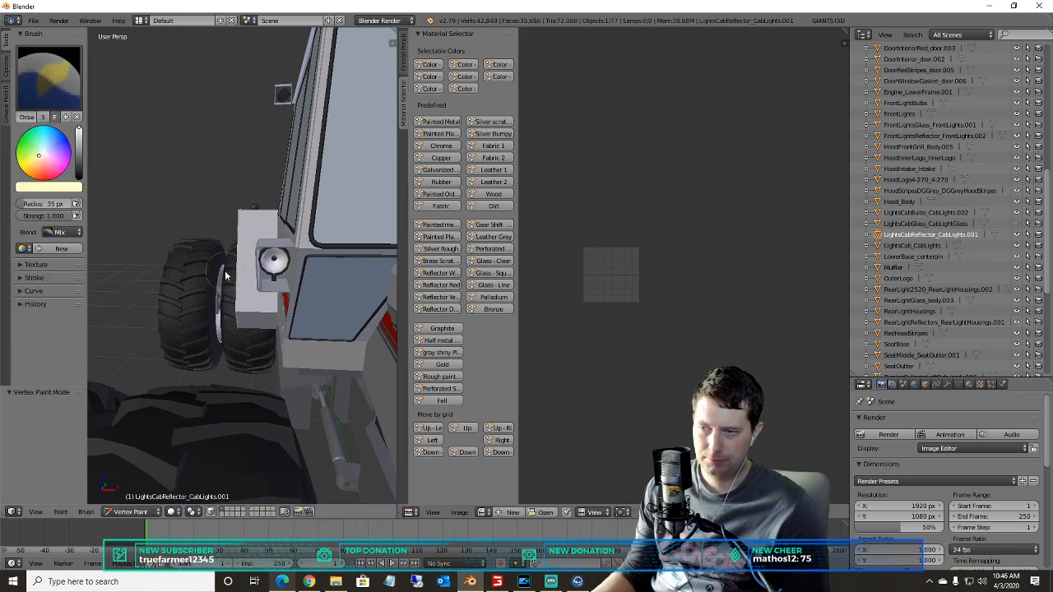
scroll(261, 261, "up", 4)
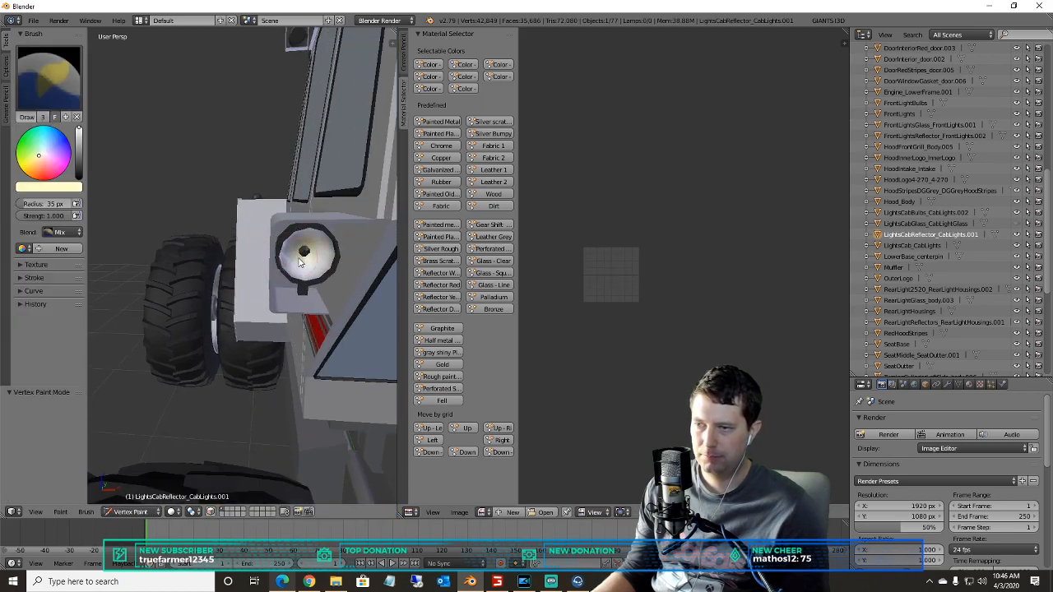
middle_click_drag(324, 265, 368, 260)
middle_click_drag(236, 249, 362, 181)
middle_click_drag(292, 267, 242, 311)
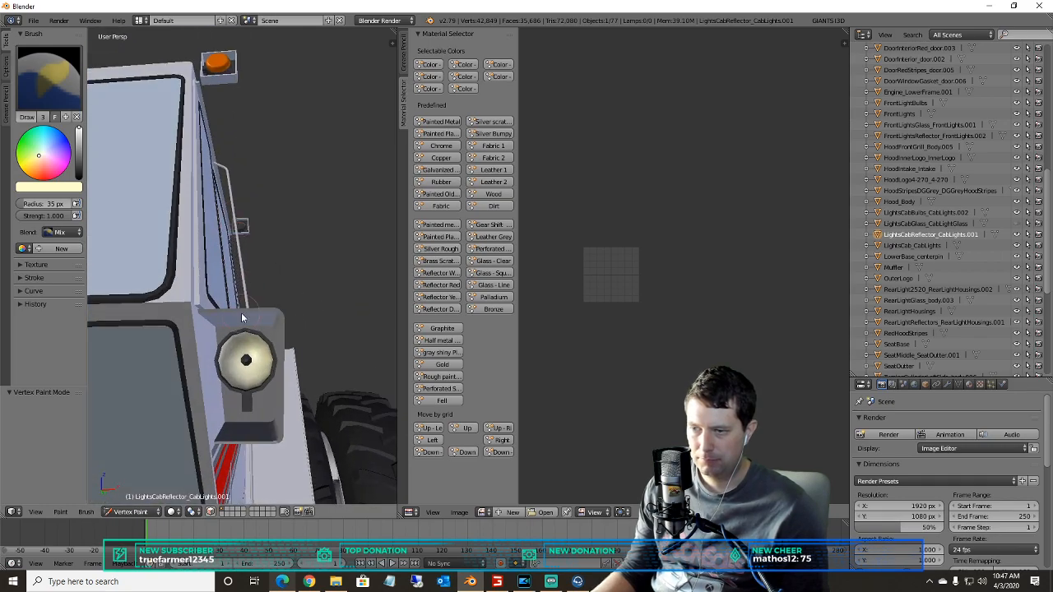
middle_click_drag(231, 379, 247, 397)
middle_click_drag(349, 257, 108, 236)
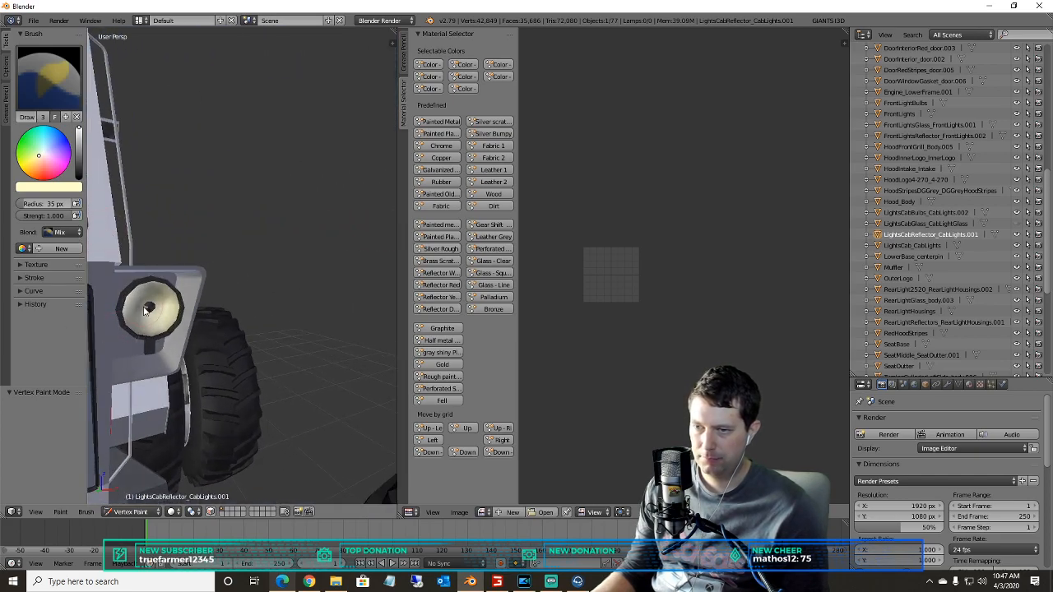
middle_click_drag(135, 327, 378, 263)
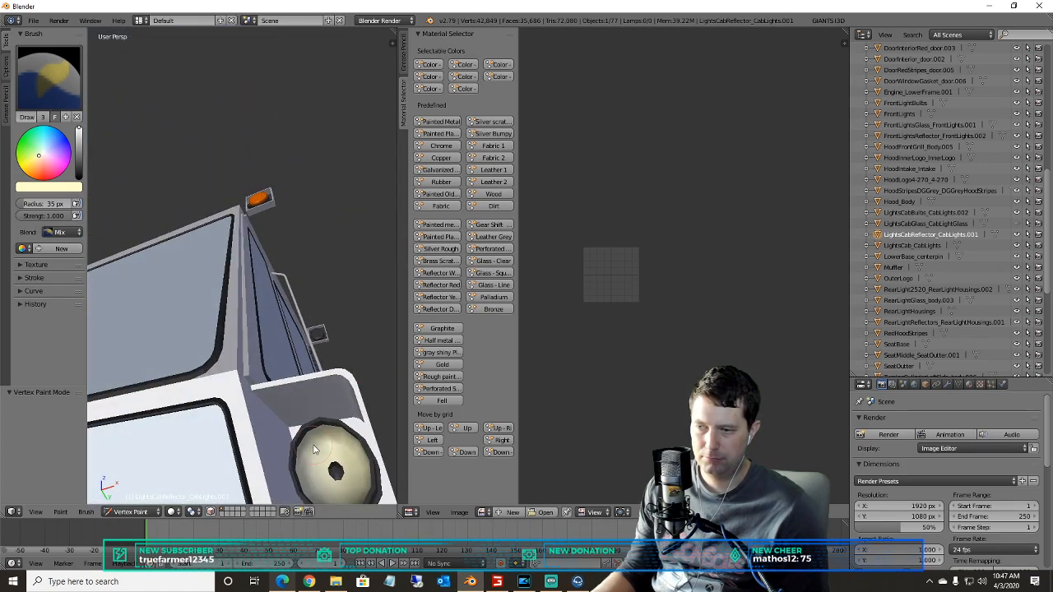
middle_click_drag(352, 480, 211, 196)
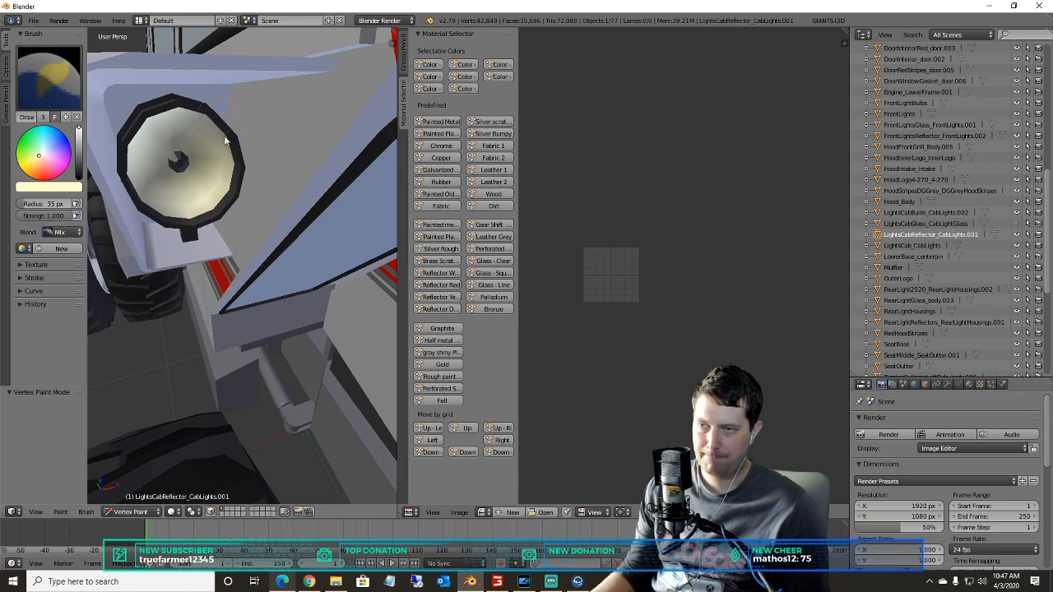
middle_click_drag(186, 187, 129, 257)
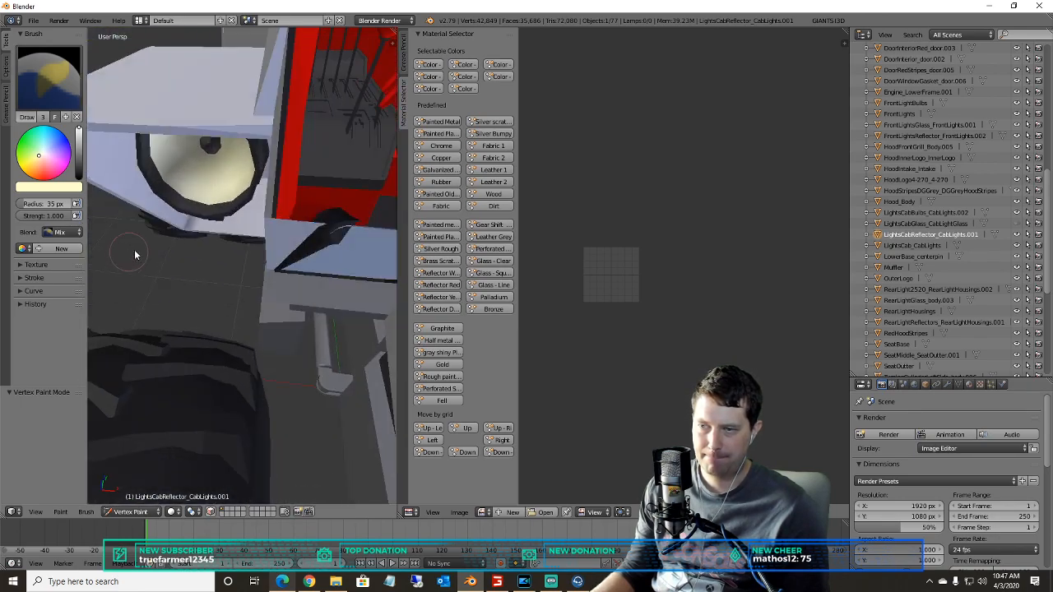
middle_click_drag(194, 198, 226, 292)
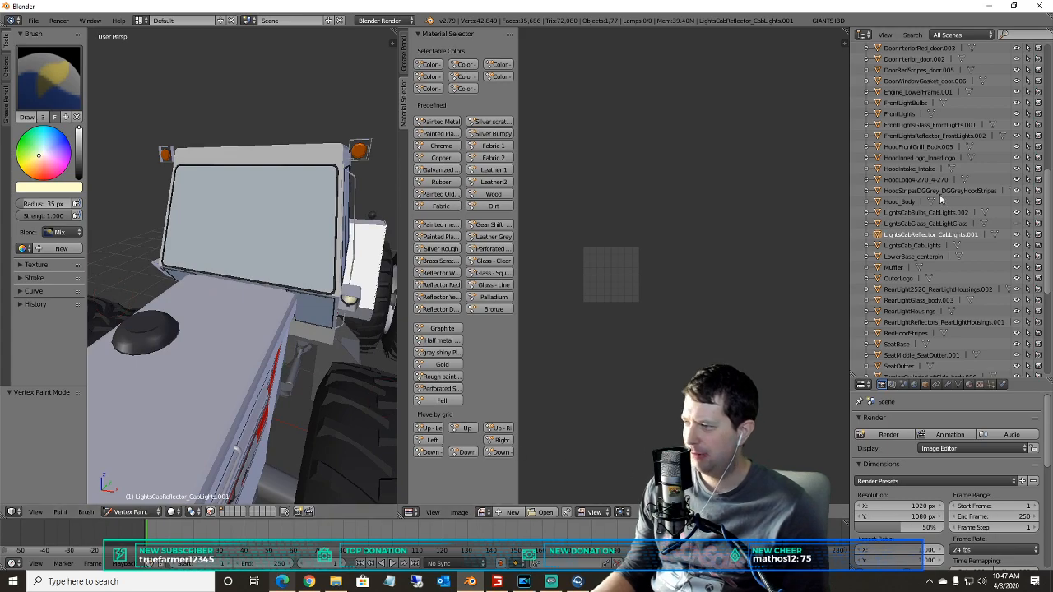
- Put LightsCab_CabLights into Edit Mode, unwrap it with Smart UV Project and leave Edit Mode
left_click(913, 246)
left_click(154, 512)
left_click(158, 486)
scroll(242, 339, "up", 2)
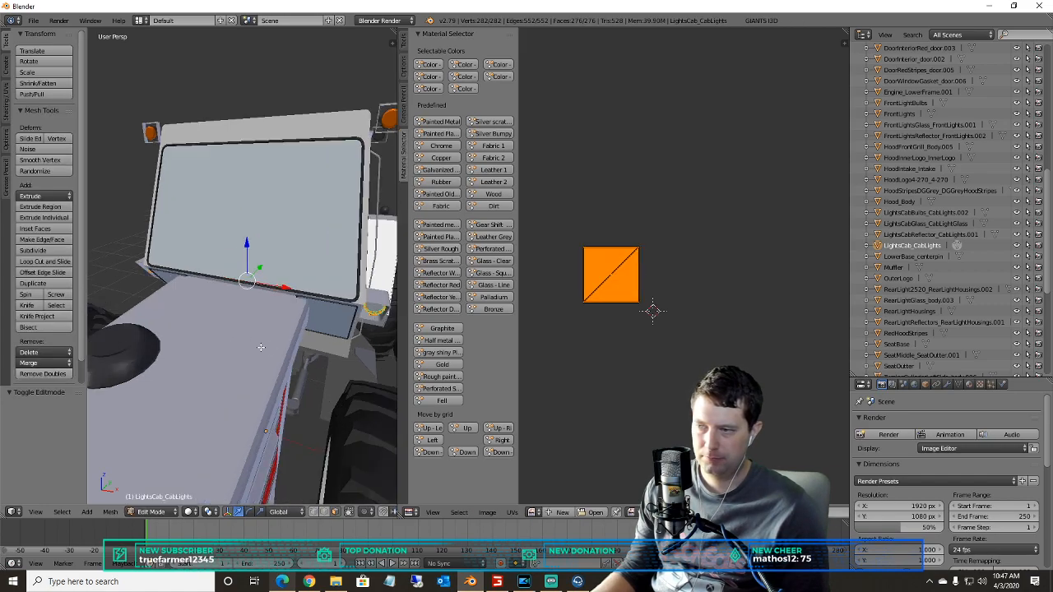
key("u")
left_click(99, 439)
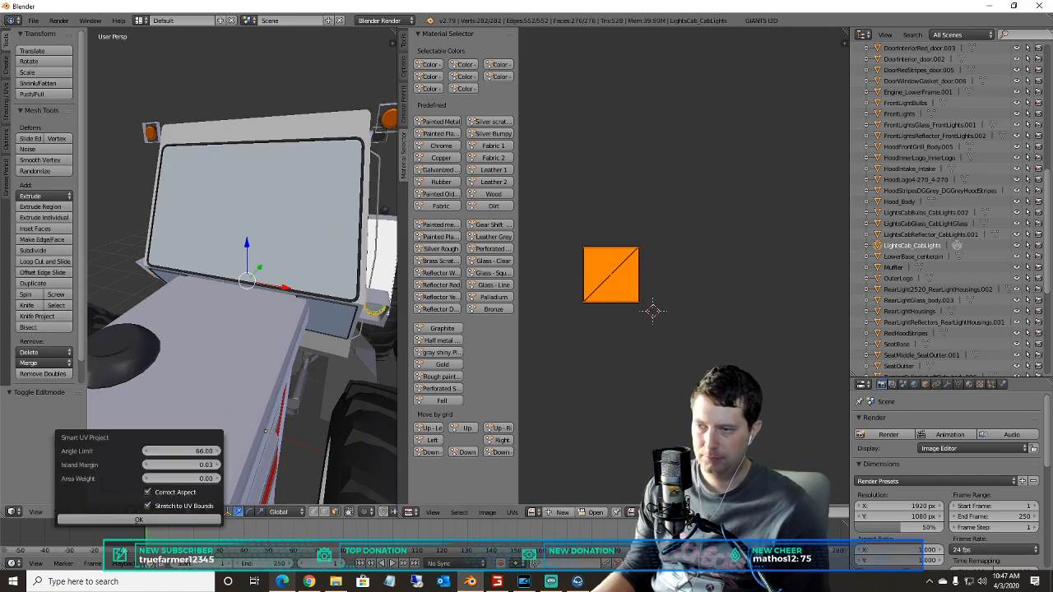
left_click(154, 519)
left_click(152, 511)
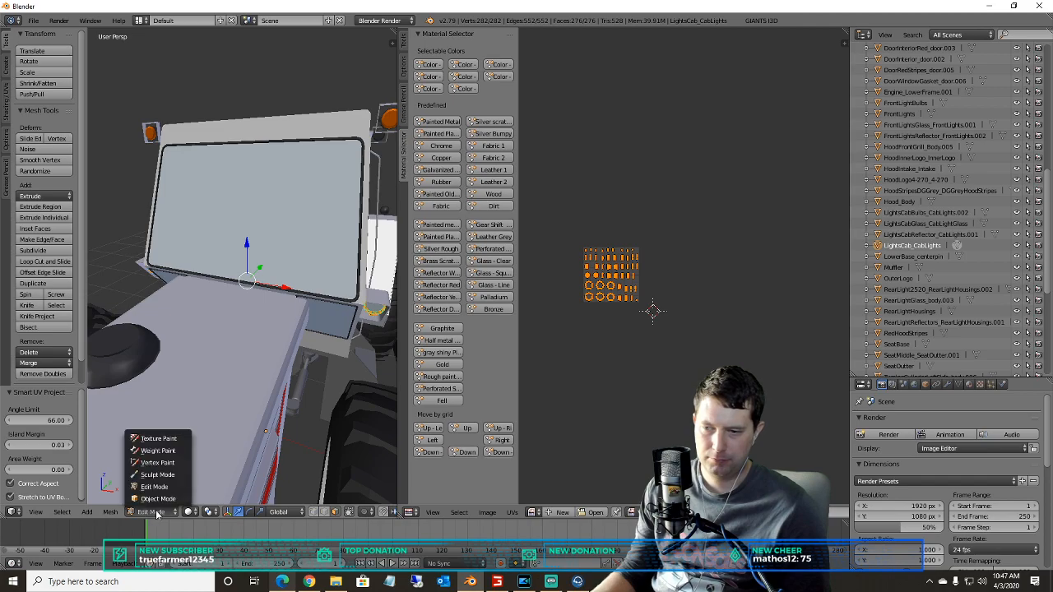
- Put LowerBase_centerpin into Edit Mode and unwrap it with Smart UV Project
left_click(915, 257)
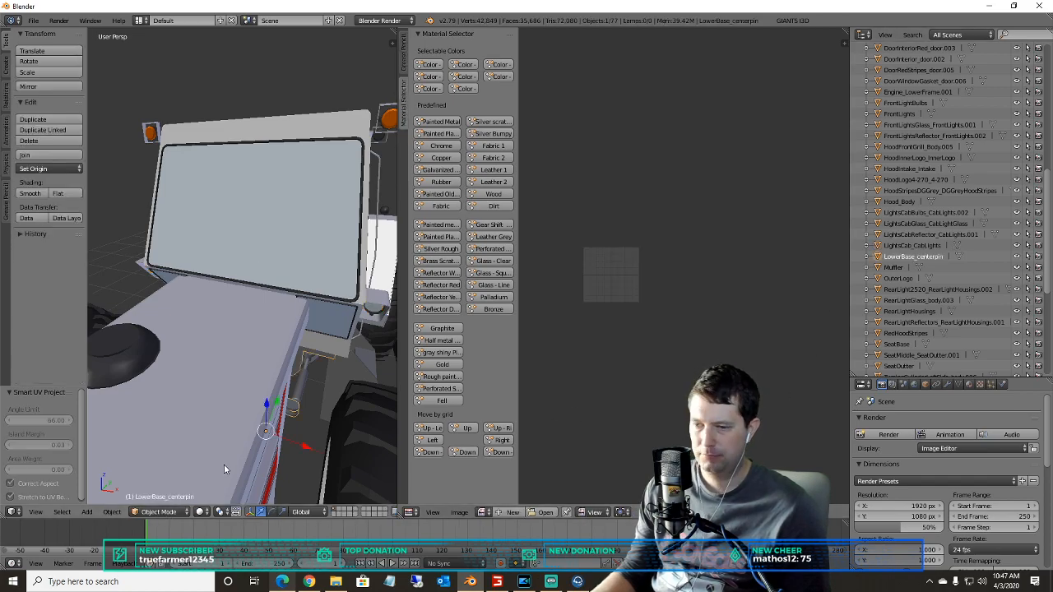
left_click(176, 514)
left_click(153, 497)
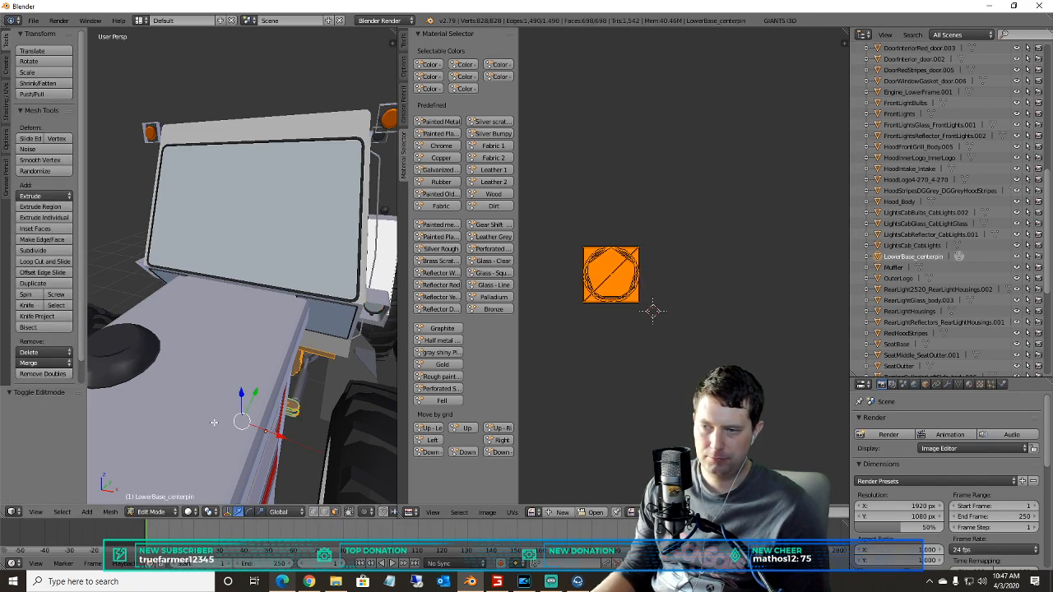
key("u")
left_click(218, 372)
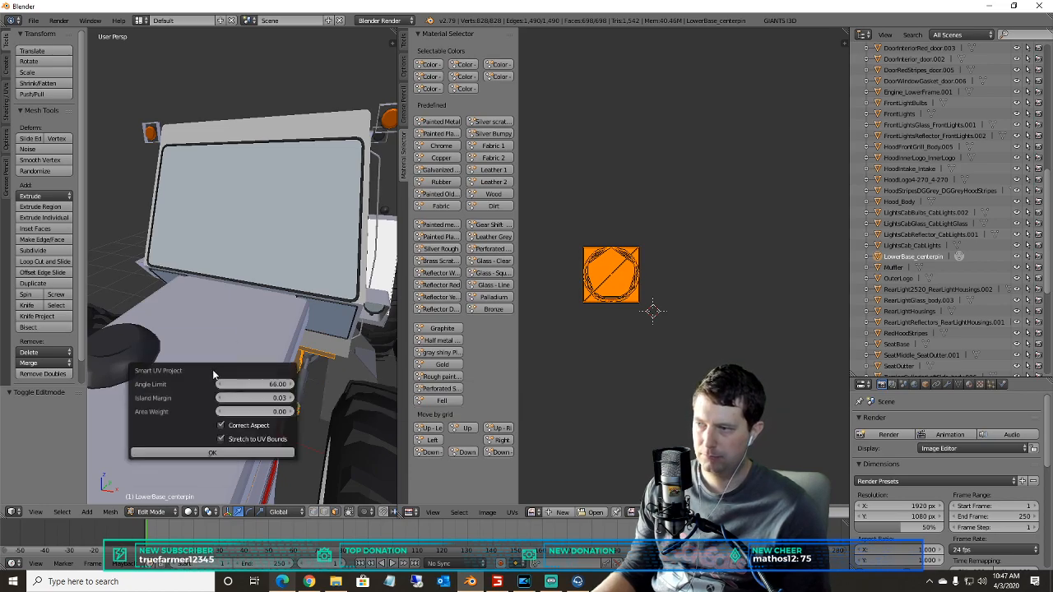
left_click(214, 453)
middle_click_drag(297, 324, 145, 227)
scroll(225, 327, "down", 4)
middle_click_drag(250, 308, 139, 253)
scroll(171, 292, "up", 3)
middle_click_drag(214, 270, 276, 243)
scroll(237, 257, "down", 3)
scroll(276, 243, "up", 1)
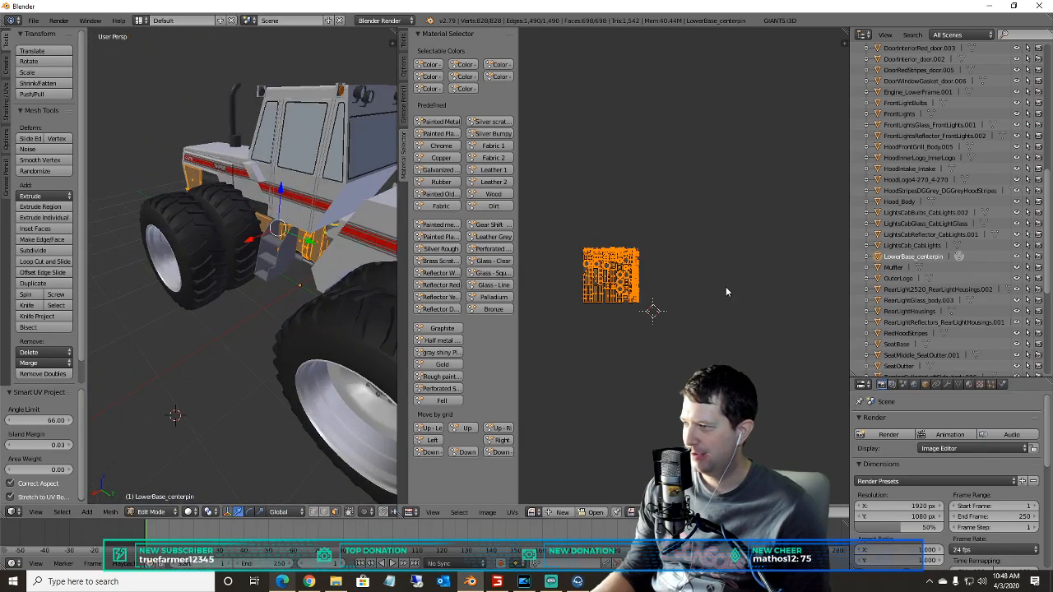
- Select the Muffler object, put it into Edit Mode and unwrap it with Smart UV Project
left_click(865, 257)
left_click(878, 268)
left_click(867, 258)
left_click(879, 268)
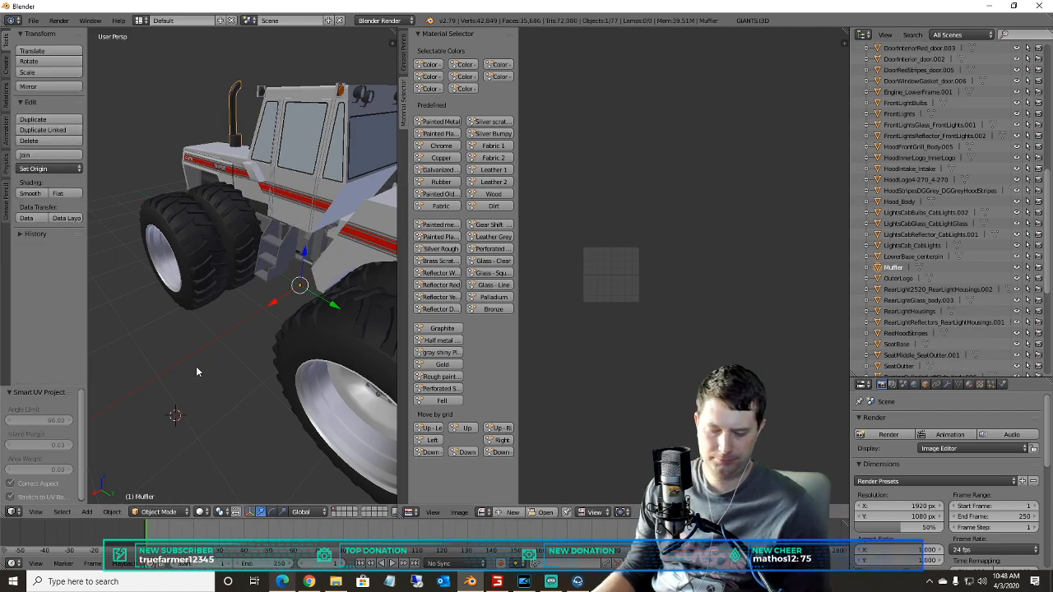
left_click(159, 519)
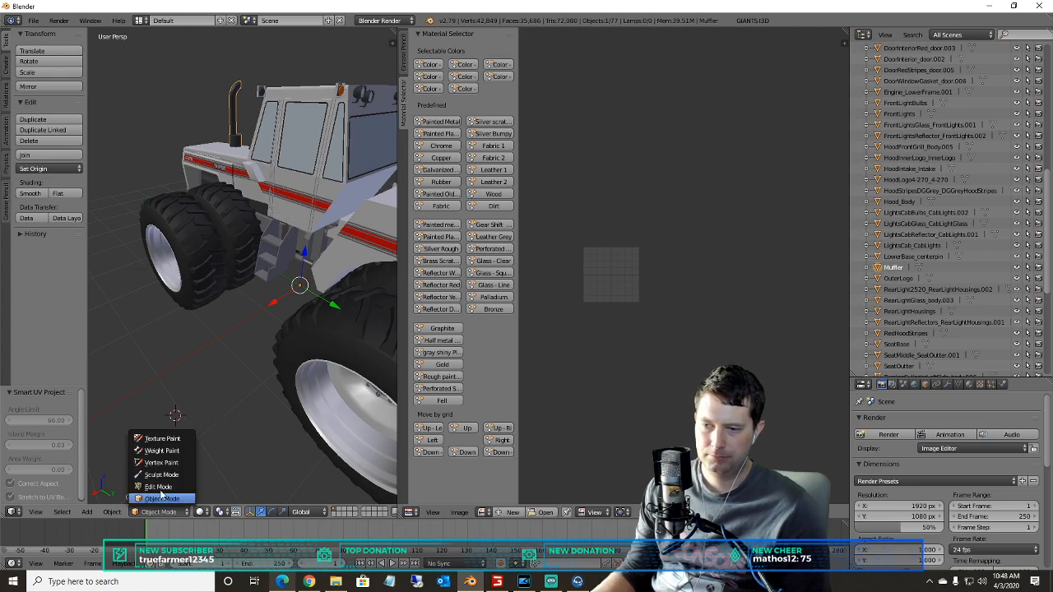
left_click(162, 486)
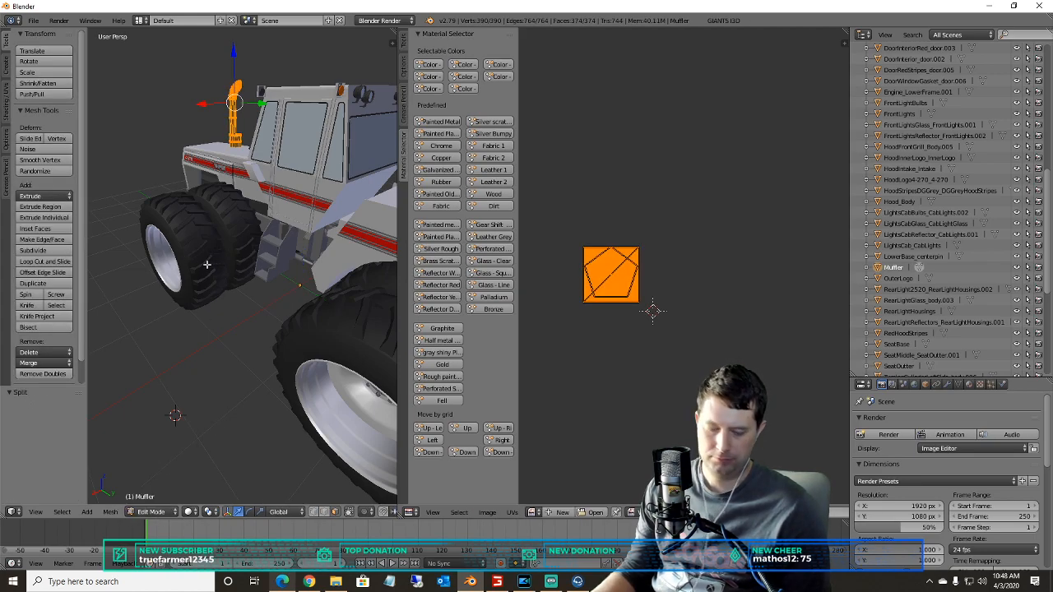
key("u")
left_click(183, 274)
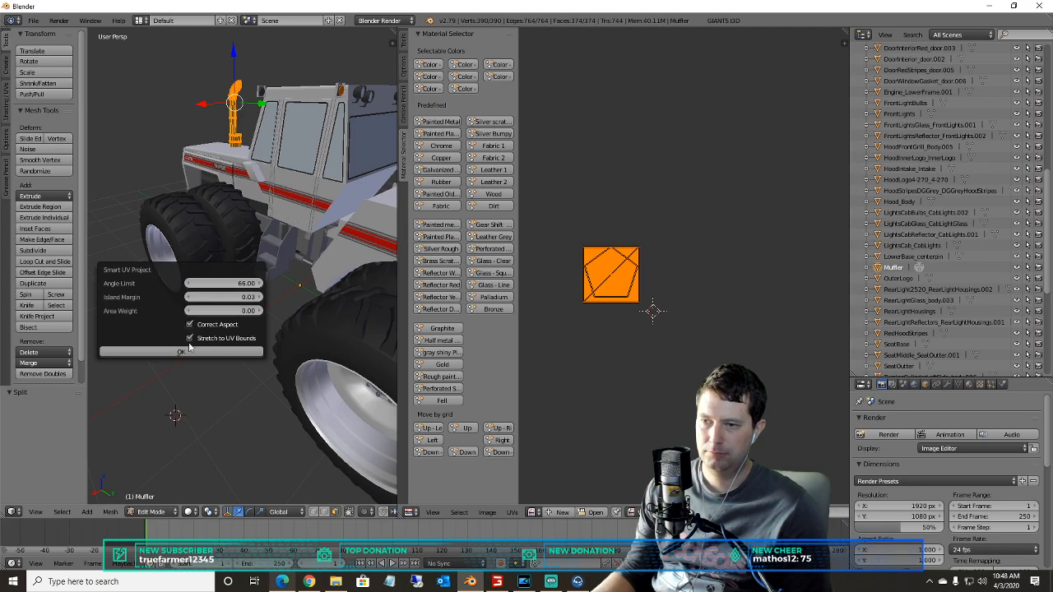
left_click(181, 352)
- Select OuterLogo, put it into Edit Mode and unwrap it with Smart UV Project
left_click(902, 281)
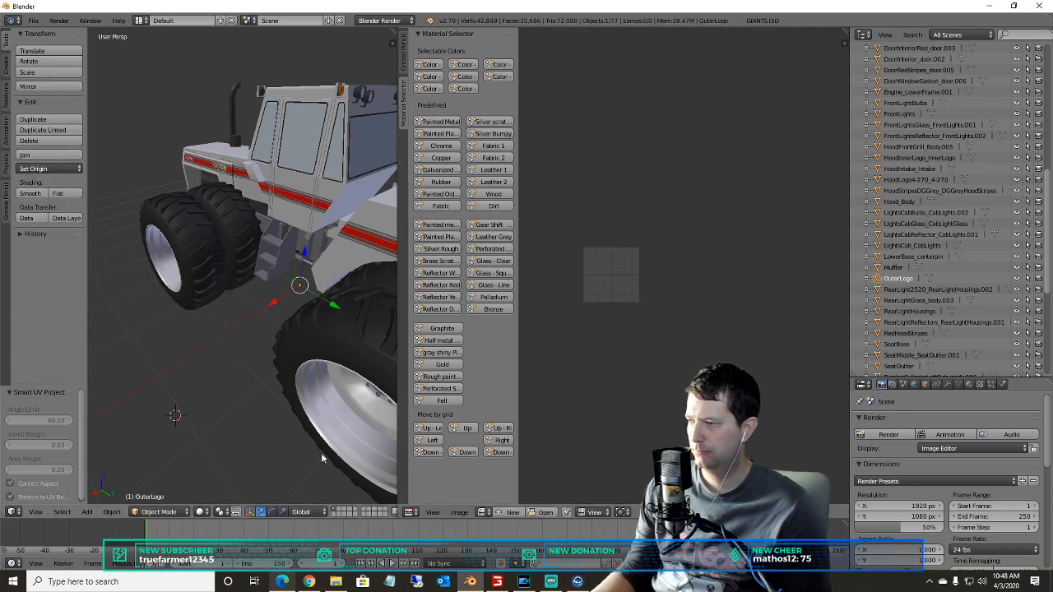
left_click(158, 511)
left_click(160, 486)
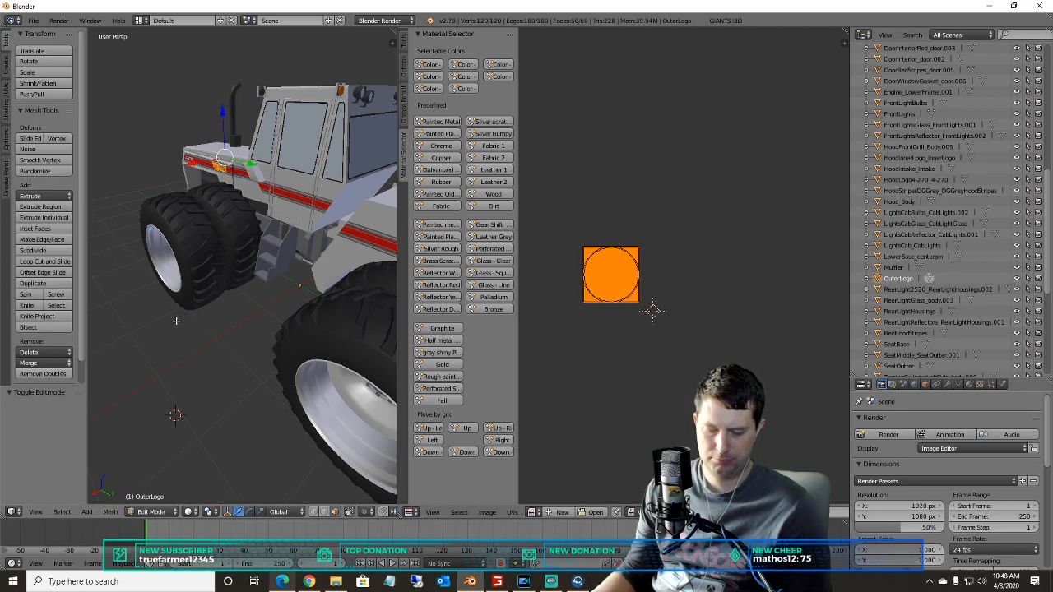
key("u")
left_click(176, 321)
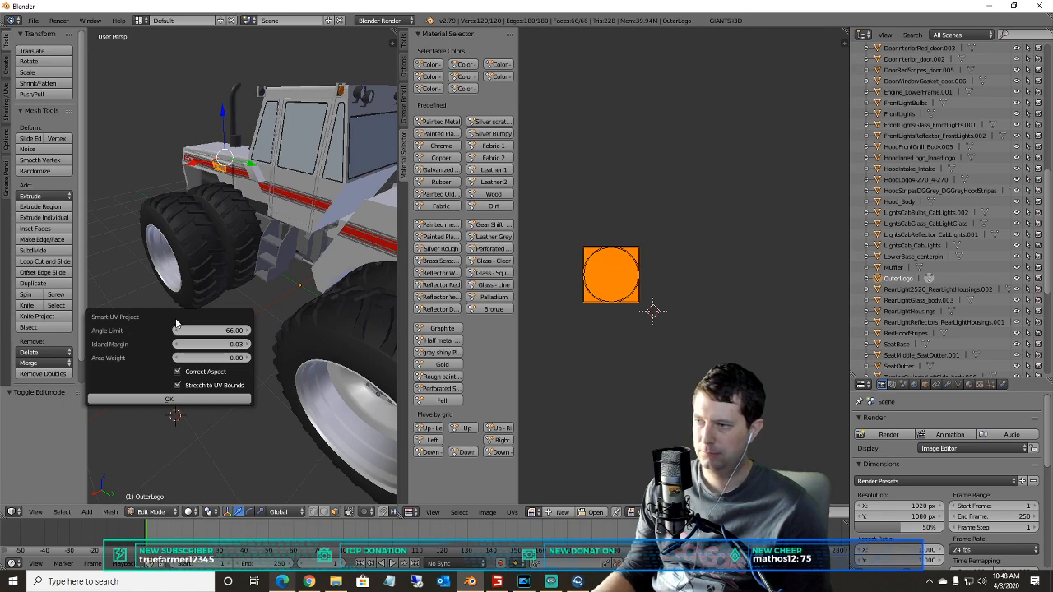
left_click(198, 400)
- Select RearLight2520_RearLightHousings.002, unwrap it in Edit Mode with Smart UV Project and check its UV islands
left_click(900, 290)
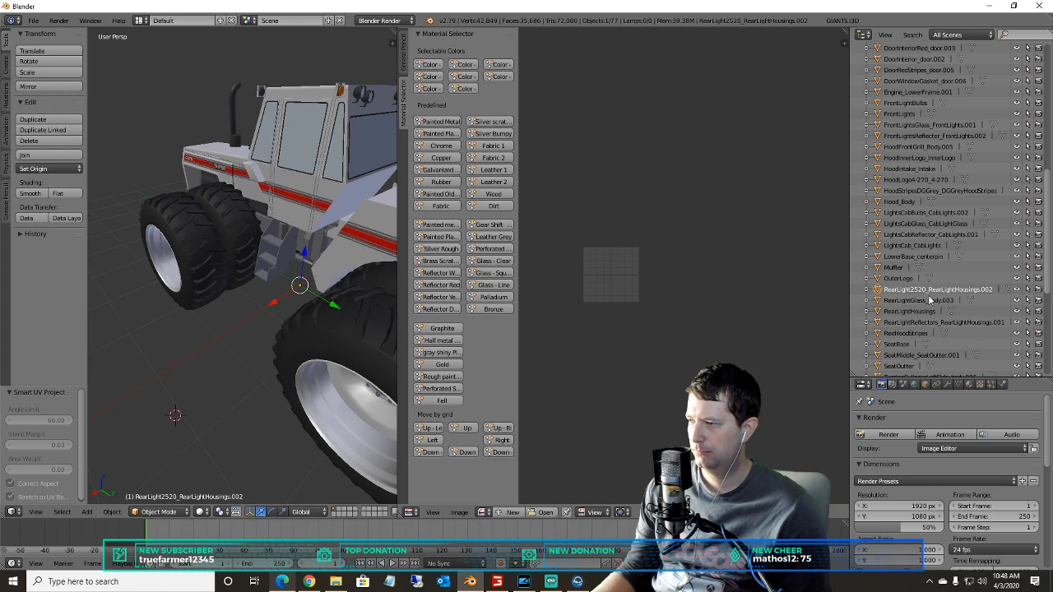
scroll(255, 259, "up", 3)
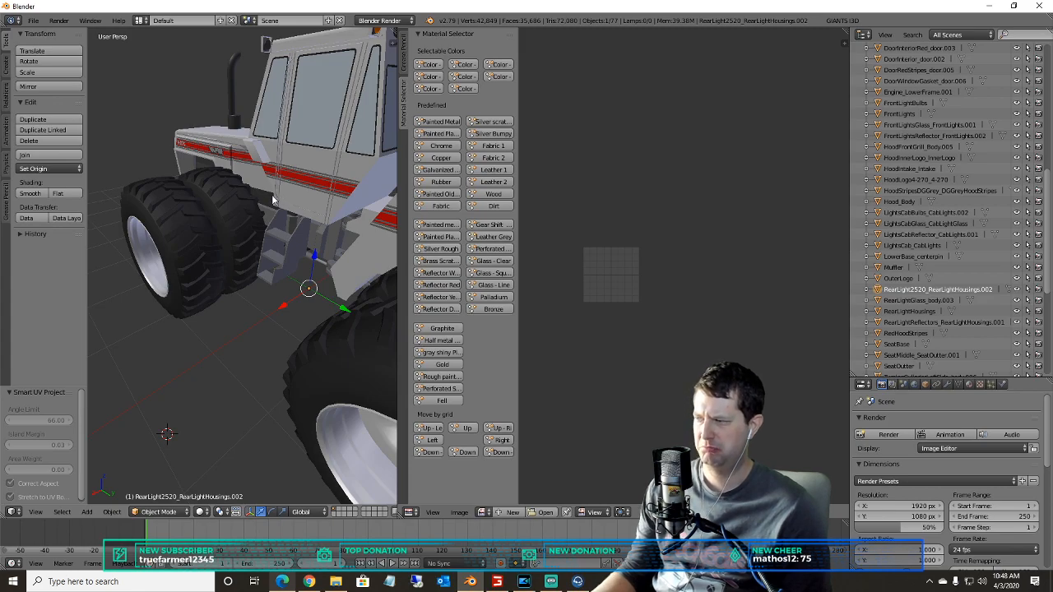
middle_click_drag(273, 200, 230, 472)
left_click(156, 511)
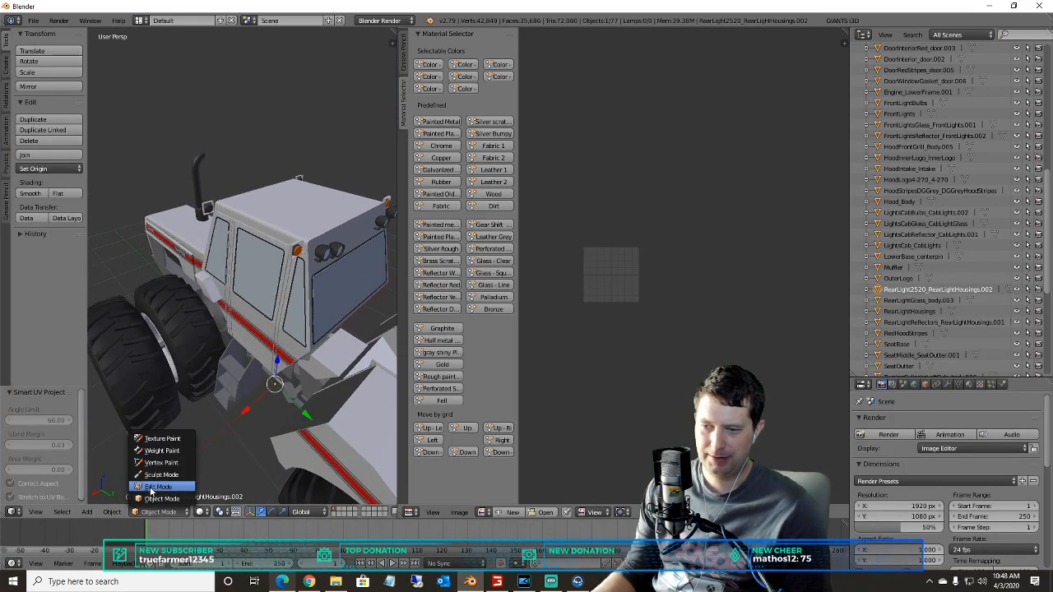
left_click(157, 486)
middle_click_drag(243, 304, 124, 271)
key("u")
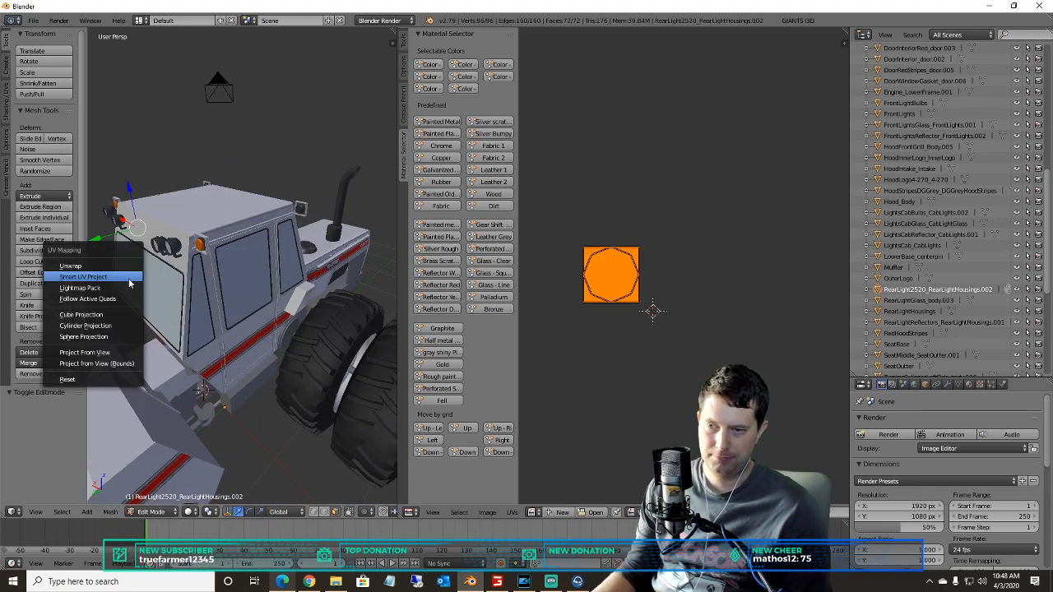
left_click(108, 277)
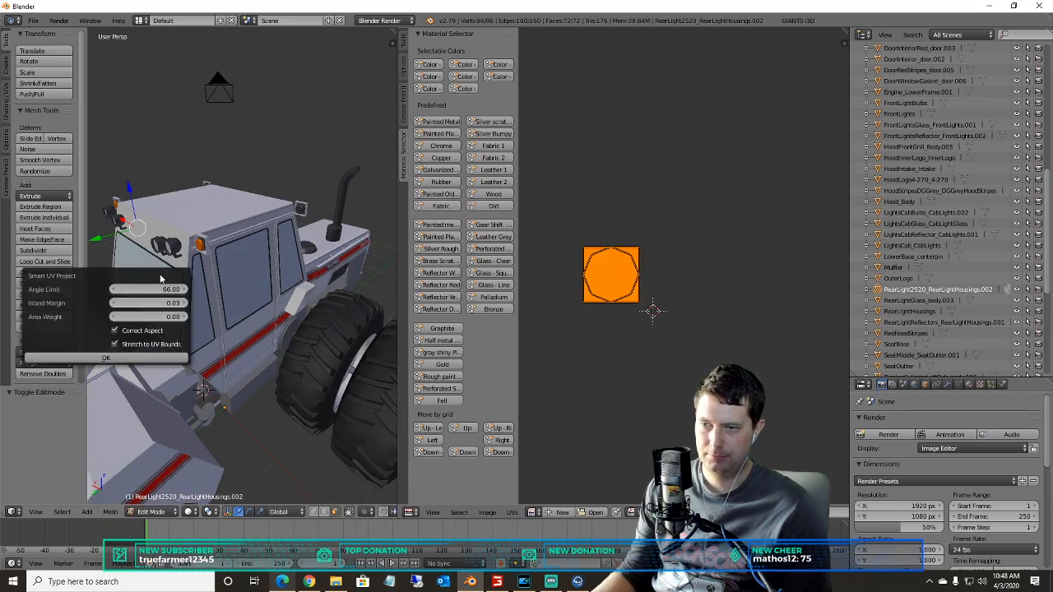
left_click(125, 359)
middle_click_drag(151, 332, 259, 336)
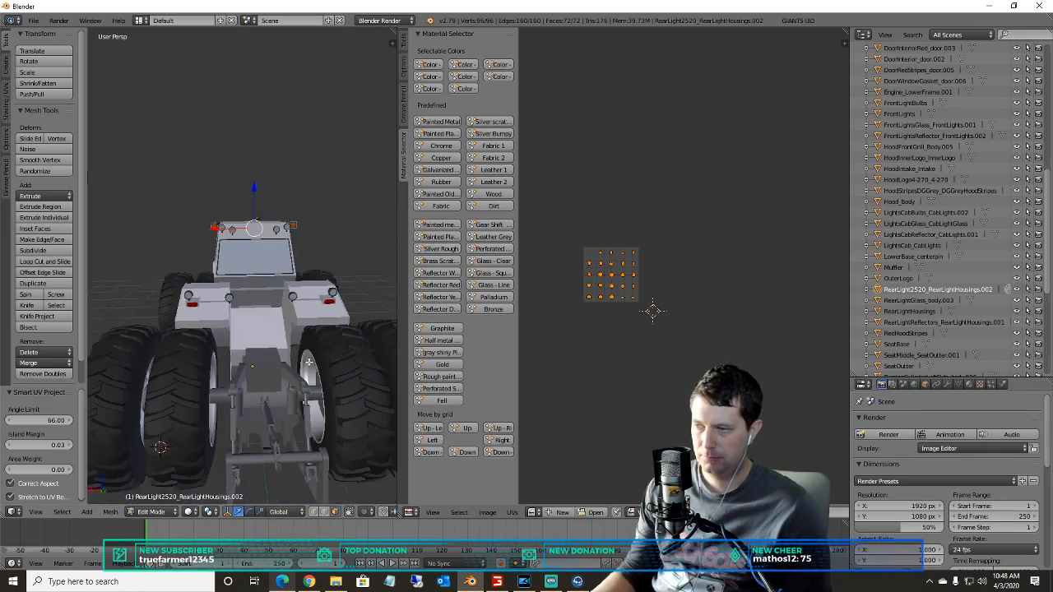
scroll(586, 313, "up", 5)
middle_click_drag(597, 296, 840, 277)
scroll(774, 292, "up", 2)
- Select RearLightGlass_body.003, put it into Edit Mode and unwrap it with Smart UV Project
left_click(917, 300)
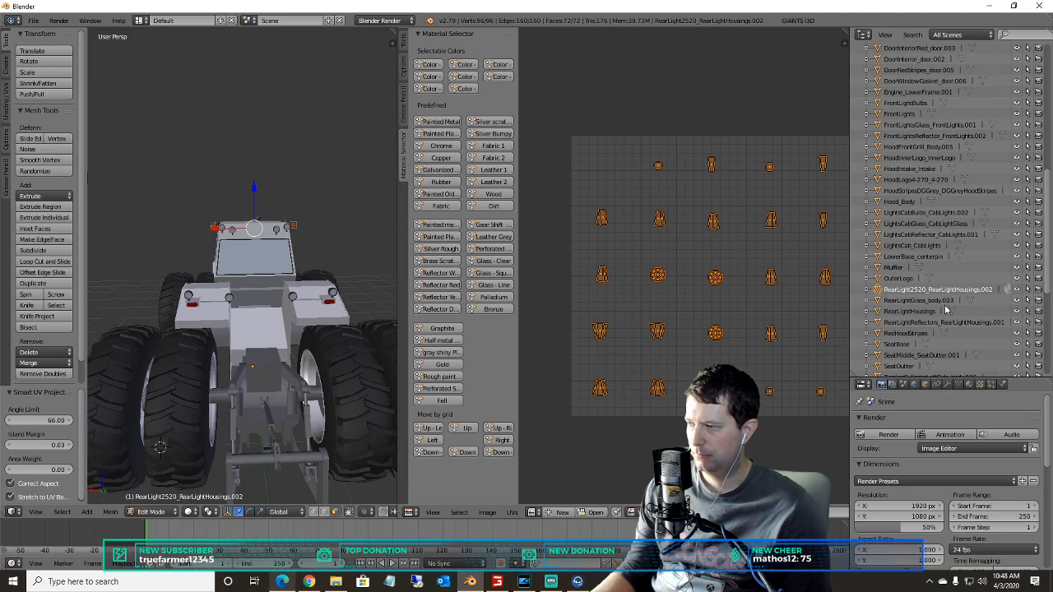
left_click(157, 513)
left_click(154, 486)
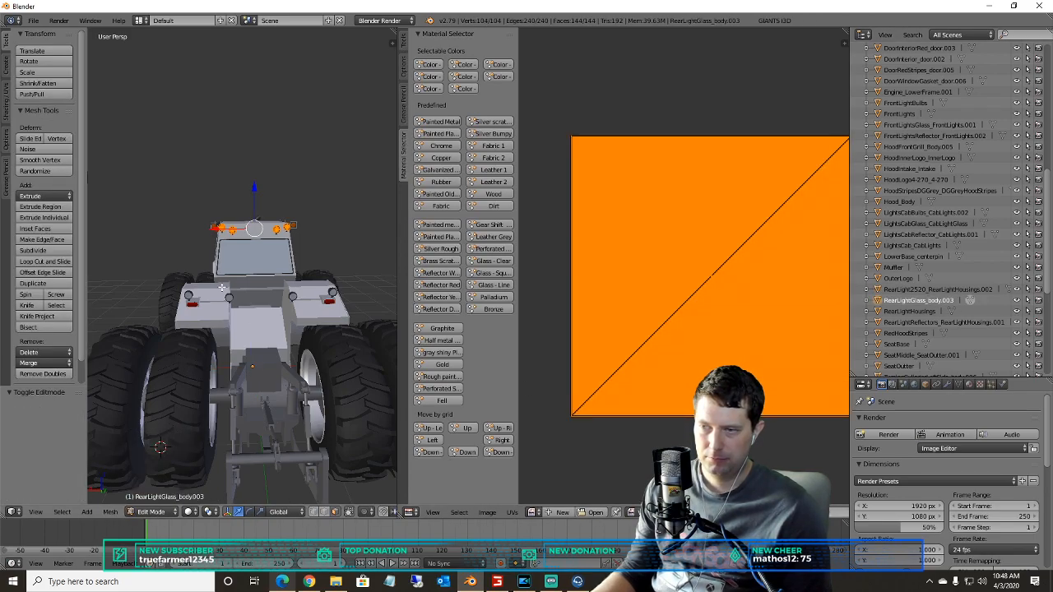
scroll(221, 284, "up", 2)
middle_click_drag(249, 244, 242, 305, "shift")
scroll(254, 319, "up", 1)
scroll(254, 319, "up", 2)
scroll(246, 318, "down", 2)
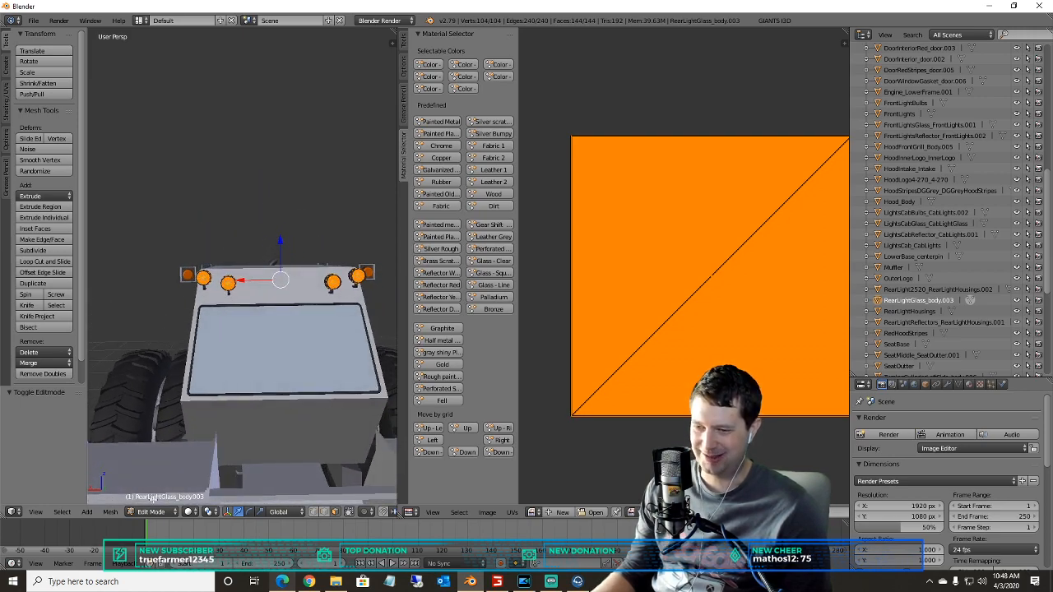
key("u")
left_click(169, 416)
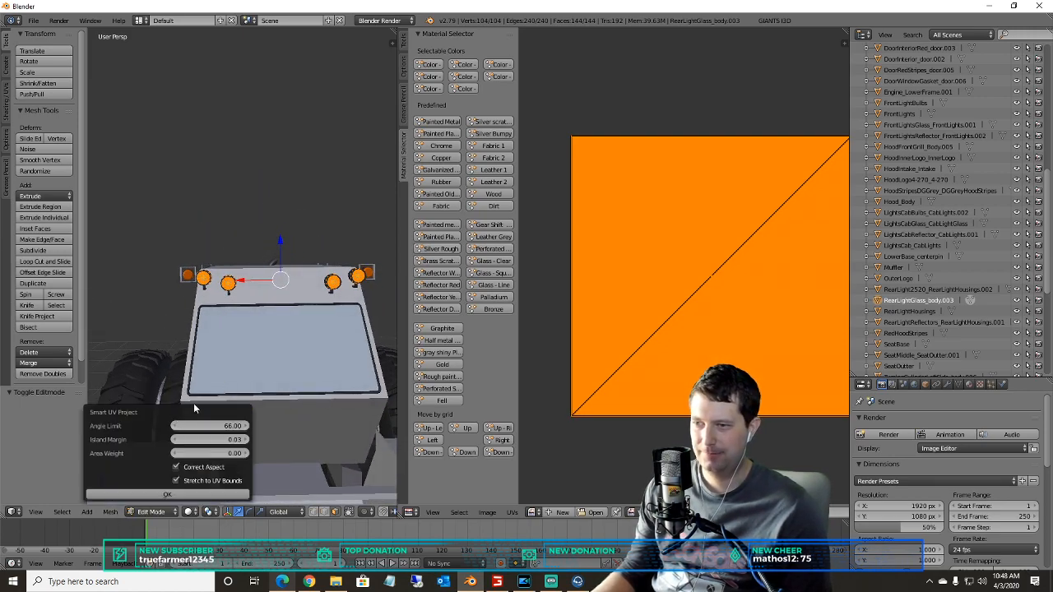
left_click(182, 494)
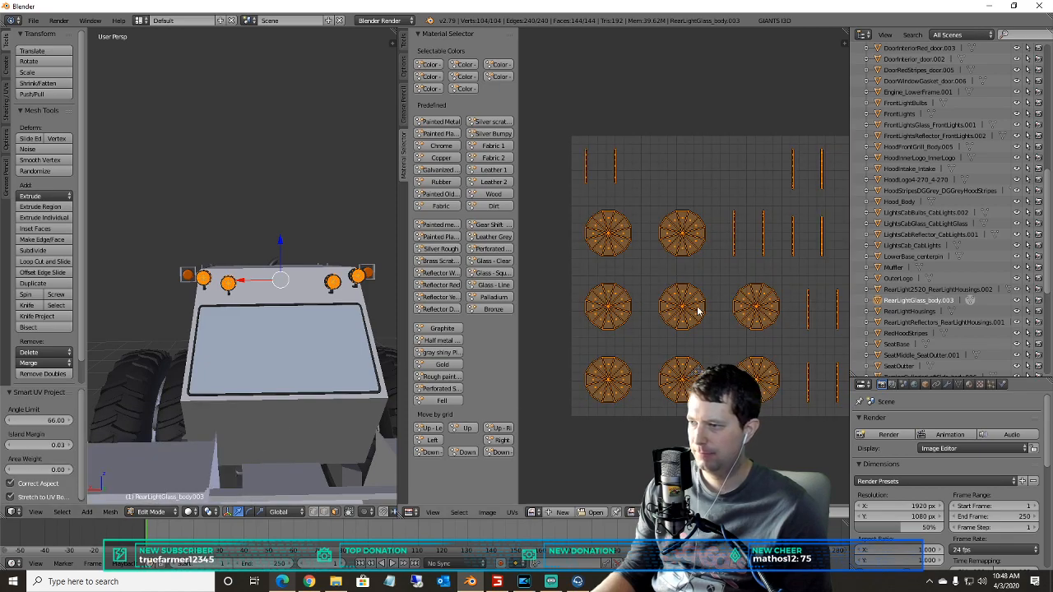
- Move the RearLightGlass_body.003 UVs three grid tiles right and three tiles up
scroll(672, 325, "down", 3)
scroll(675, 320, "up", 1)
middle_click_drag(705, 288, 530, 334)
scroll(531, 334, "down", 1)
scroll(610, 288, "down", 4)
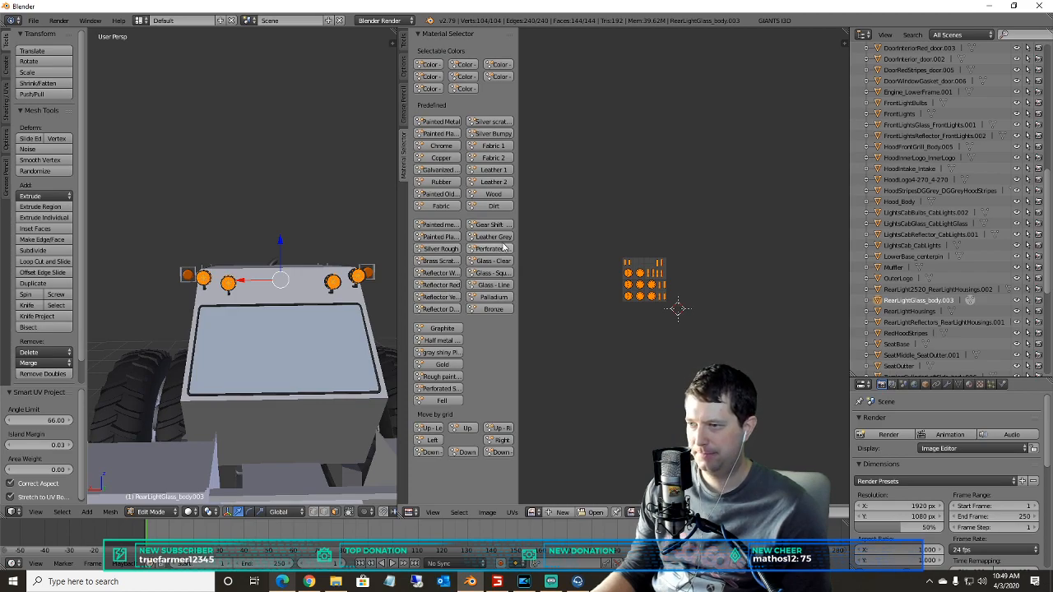
left_click(500, 442)
left_click(500, 441)
left_click(500, 441)
left_click(465, 428)
left_click(465, 428)
left_click(465, 428)
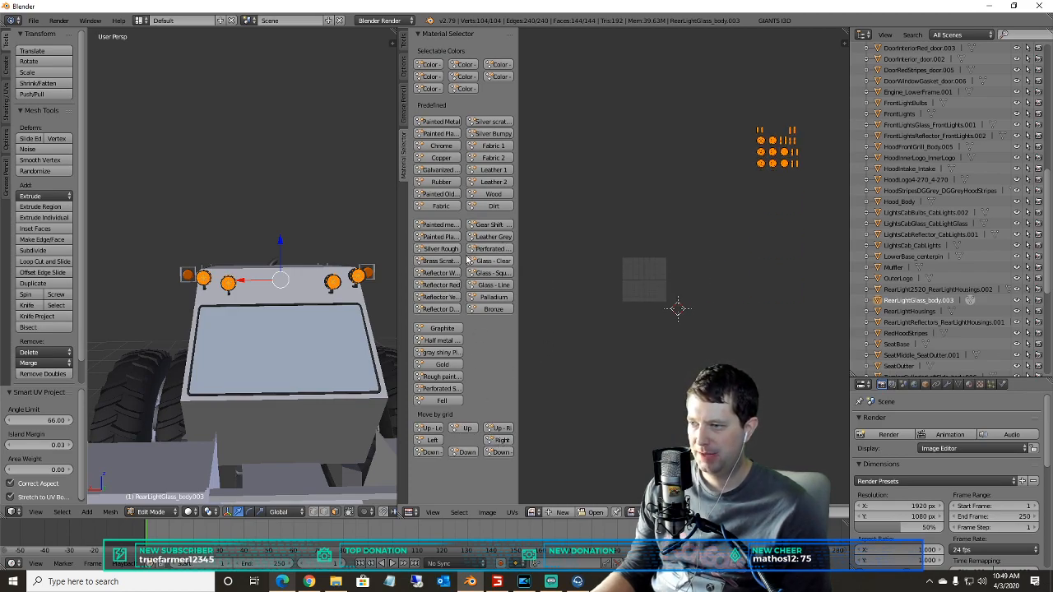
- Return RearLightGlass_body.003 to Object Mode and hide it to expose the reflectors behind the glass
middle_click_drag(312, 345, 214, 346)
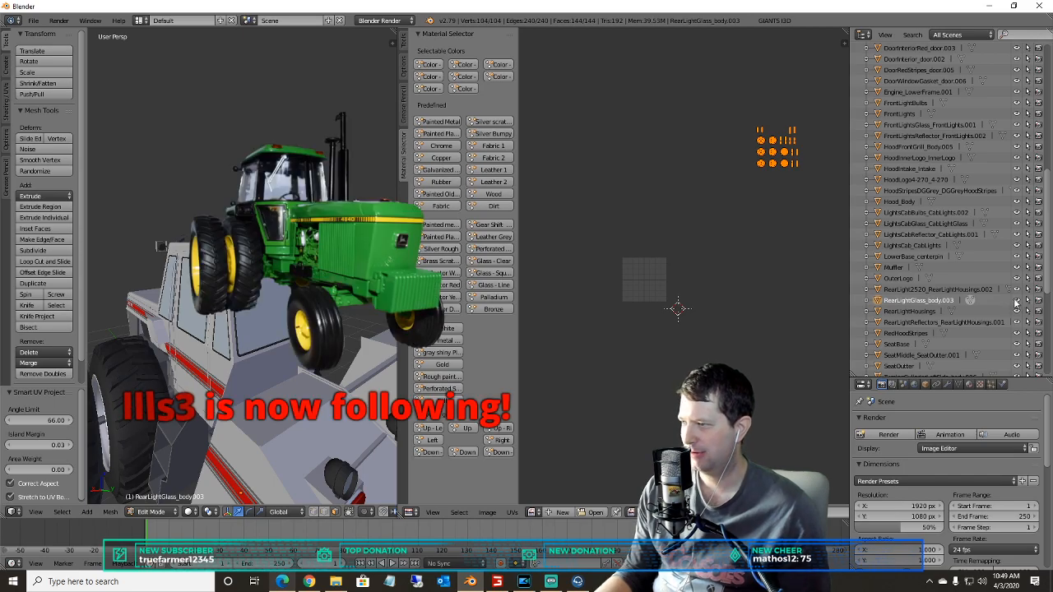
left_click(150, 511)
left_click(140, 498)
left_click(1018, 300)
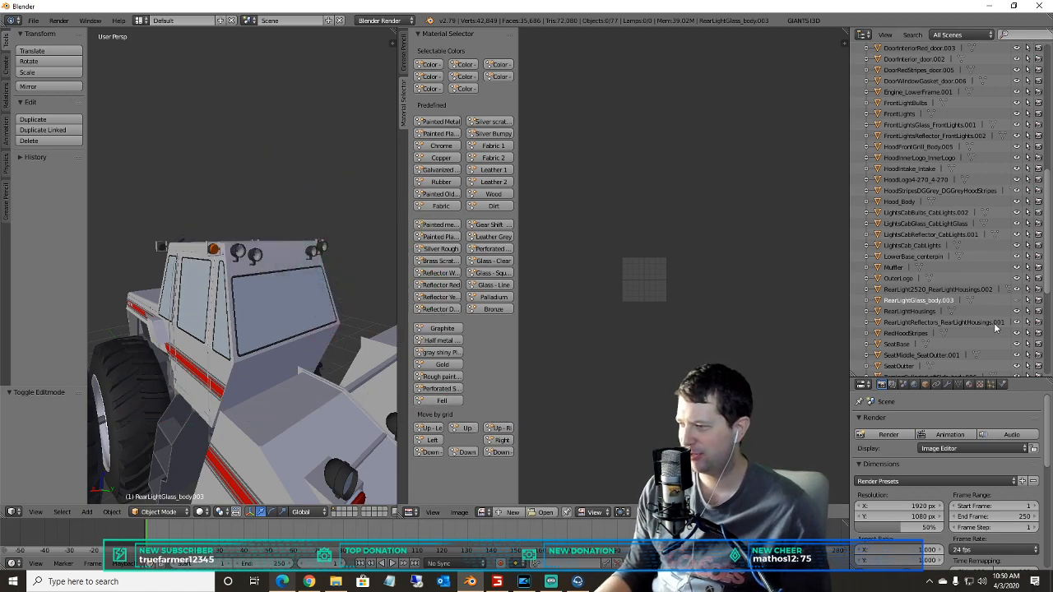
- Select RearLightHousings, put it into Edit Mode and unwrap it with Smart UV Project
left_click(913, 310)
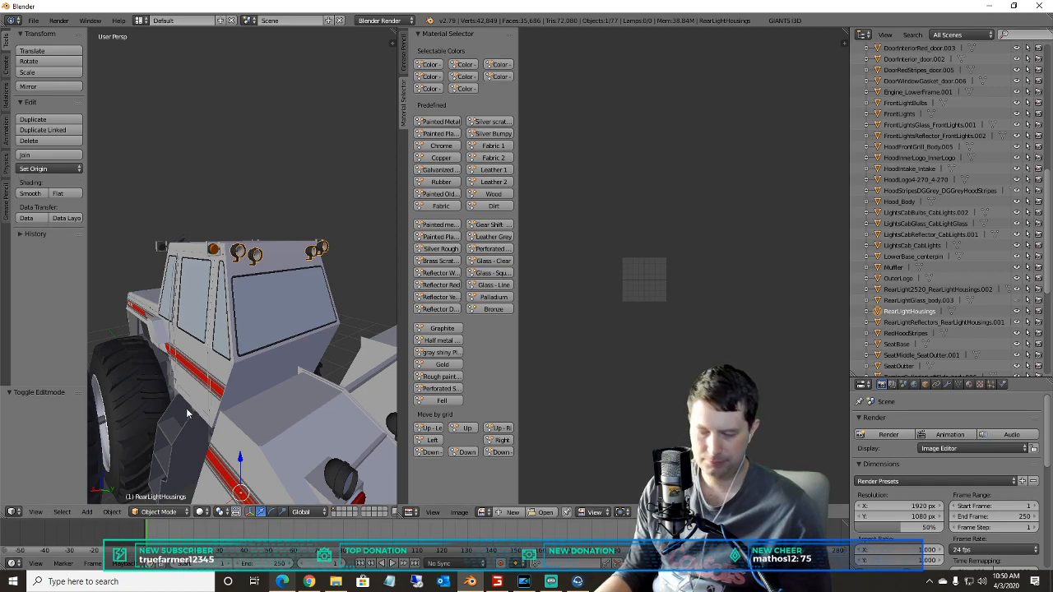
left_click(151, 511)
left_click(157, 486)
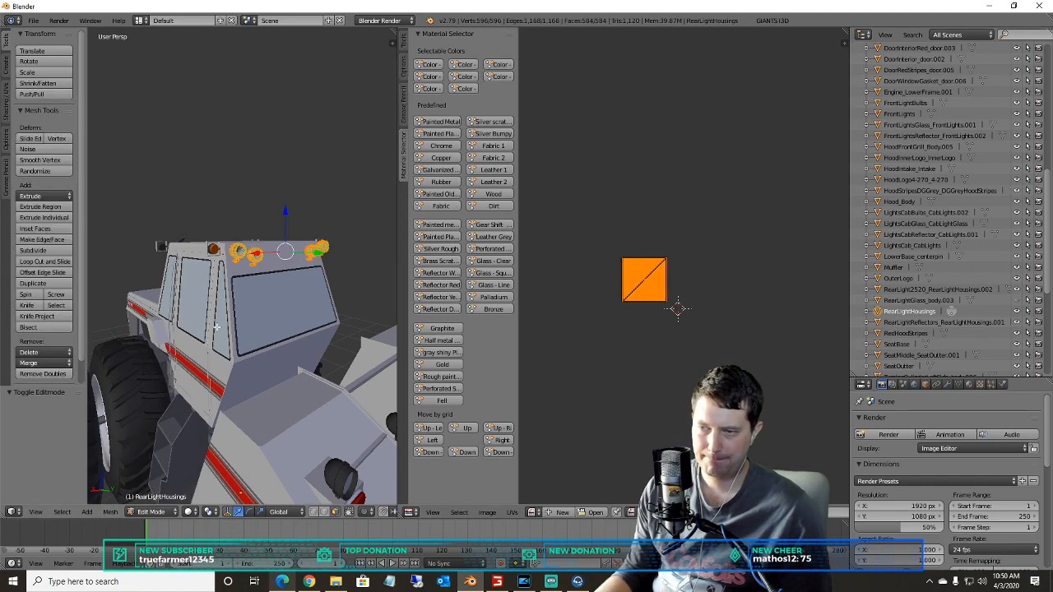
key("u")
left_click(218, 321)
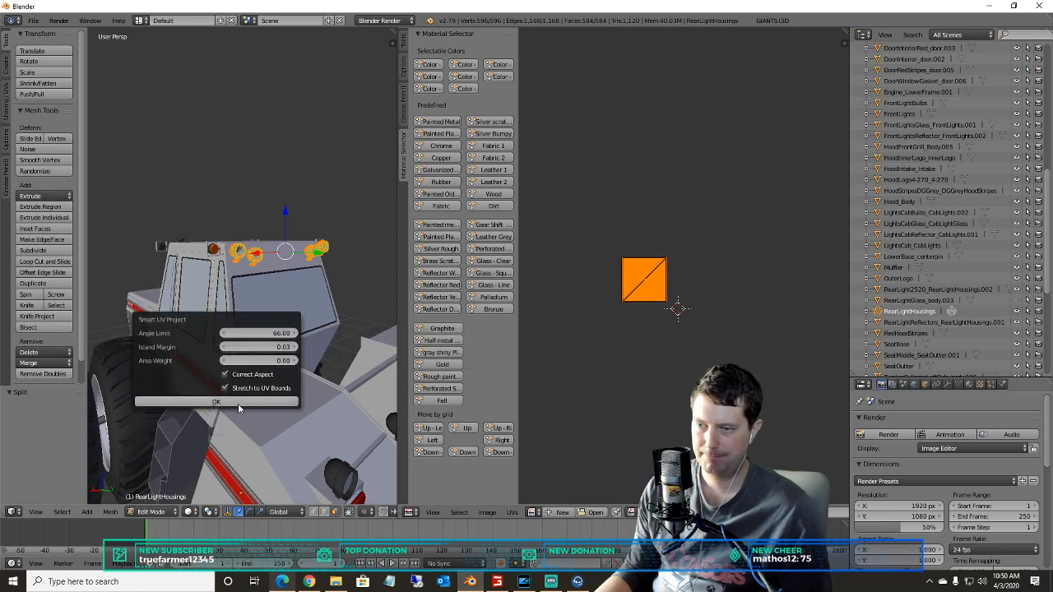
left_click(240, 406)
- Select RearLightReflectors_RearLightHousings.001, put it into Edit Mode and unwrap it with Smart UV Project
left_click(942, 324)
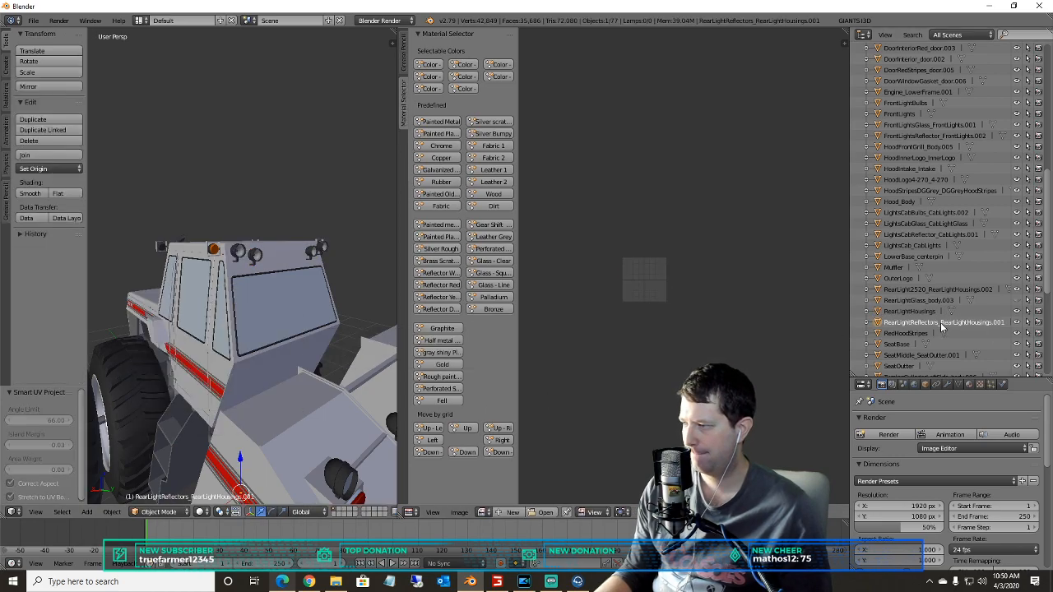
left_click(179, 514)
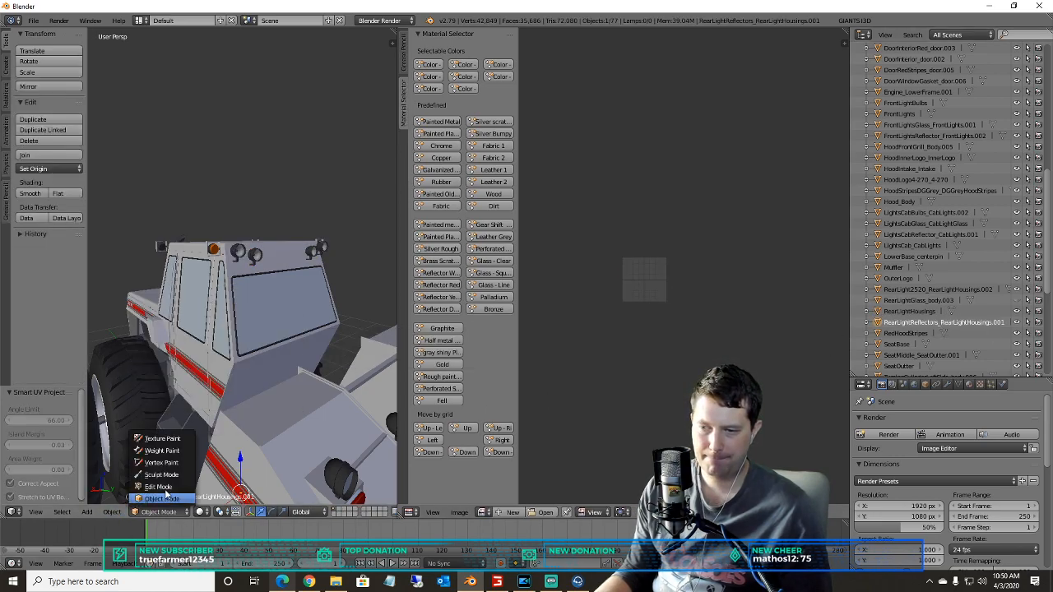
left_click(160, 487)
key("u")
left_click(202, 363)
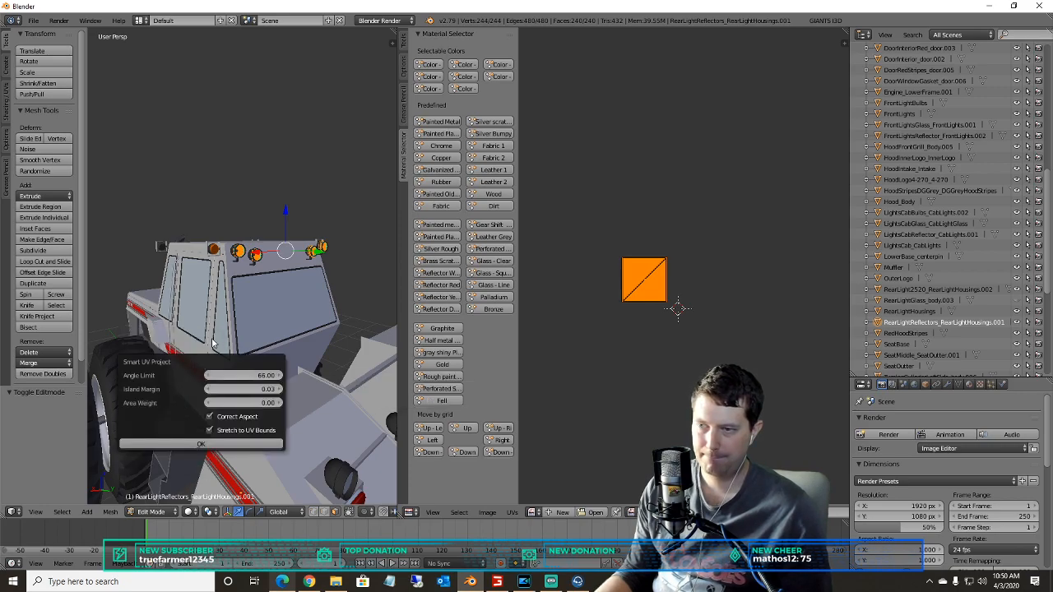
left_click(204, 445)
- Switch the rear light reflectors to Vertex Paint mode and paint the pair on the cab's right side pale yellow
left_click(152, 512)
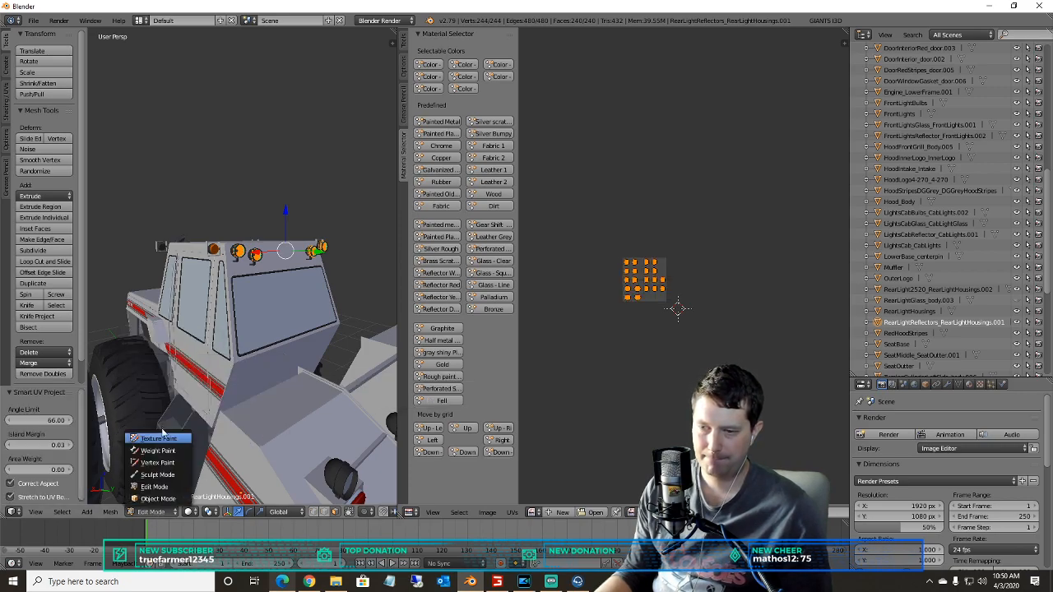
left_click(158, 462)
scroll(229, 342, "up", 7)
middle_click_drag(249, 302, 237, 265)
left_click_drag(249, 257, 258, 274)
mouse_move(330, 250)
left_mouse_down()
mouse_move(333, 236)
mouse_move(309, 252)
left_mouse_up()
middle_click_drag(308, 253, 239, 255)
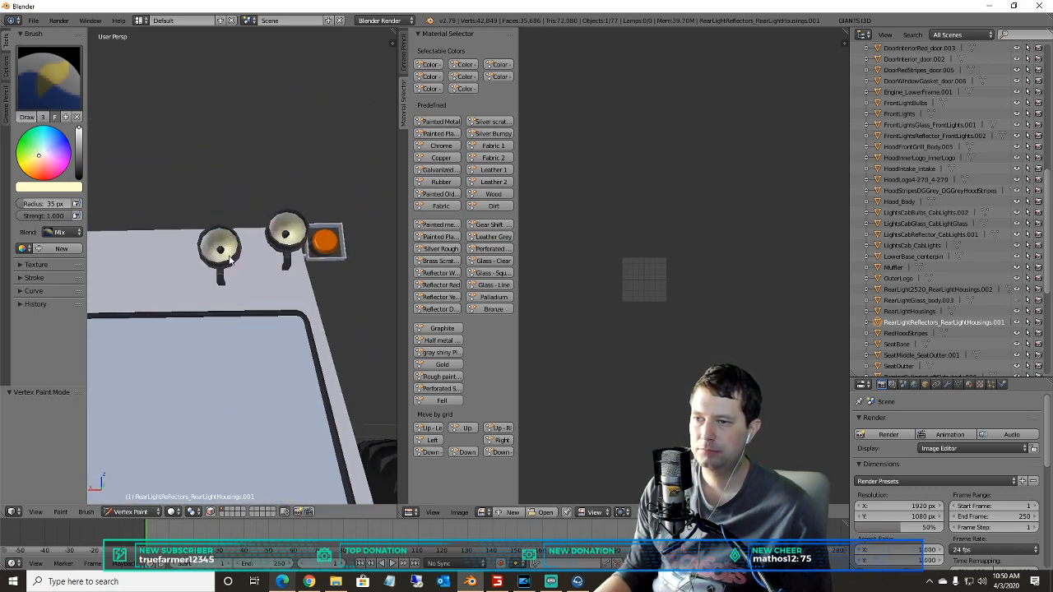
middle_click_drag(288, 231, 293, 253)
scroll(230, 432, "up", 1)
scroll(247, 331, "up", 2)
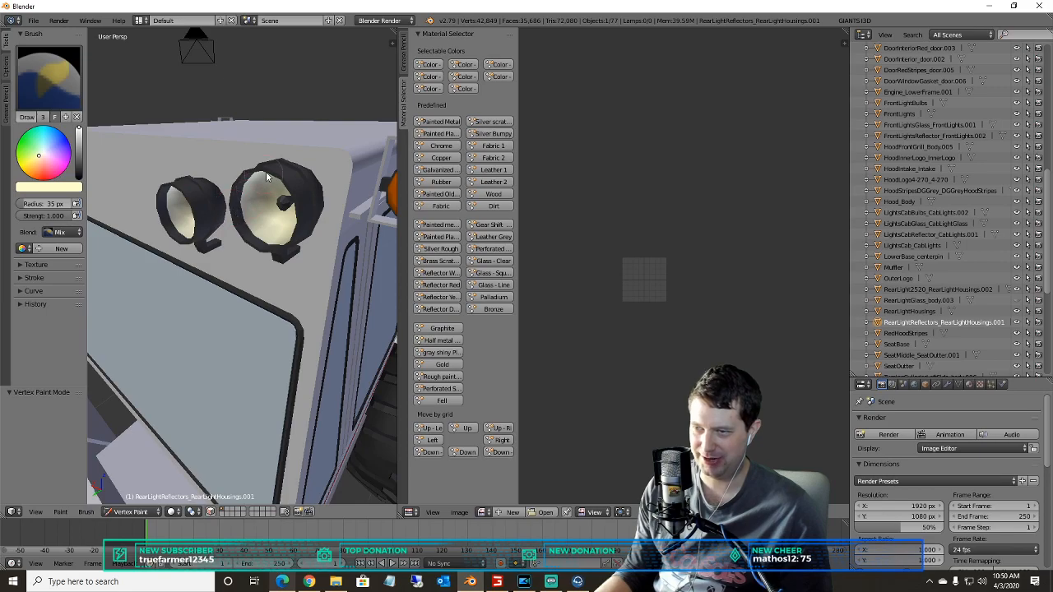
- Paint the two rear light reflectors on the cab's left side pale yellow and check their coverage from several angles
middle_click_drag(258, 176, 361, 176)
scroll(241, 194, "up", 5)
middle_click_drag(258, 176, 244, 233)
scroll(247, 234, "down", 3)
left_click_drag(298, 220, 286, 240)
left_click_drag(319, 198, 285, 228)
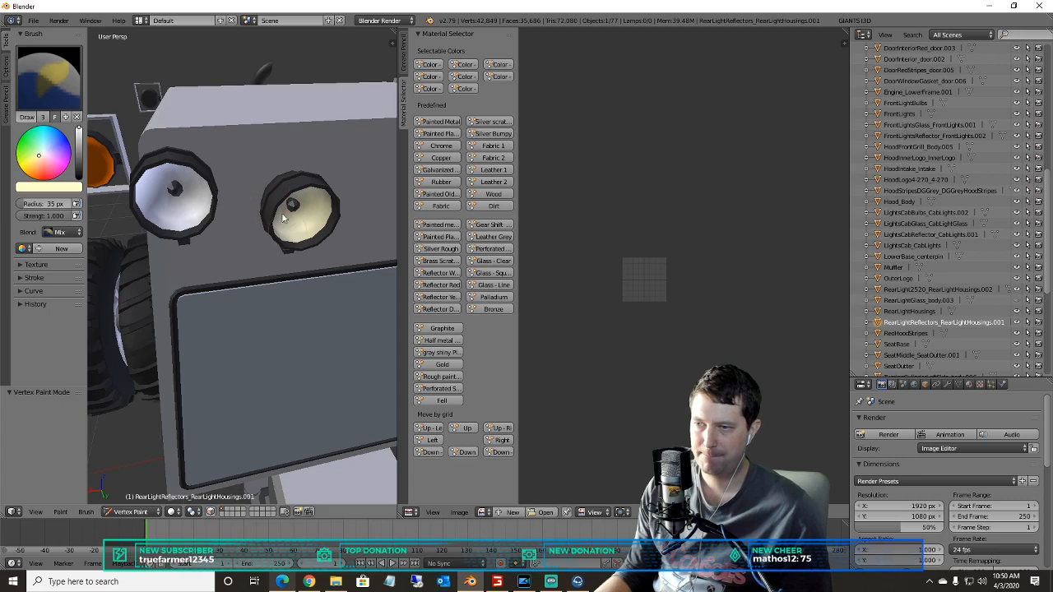
mouse_move(167, 211)
left_mouse_down()
mouse_move(198, 197)
mouse_move(180, 199)
mouse_move(194, 180)
mouse_move(195, 216)
left_mouse_up()
middle_click_drag(158, 192, 241, 177)
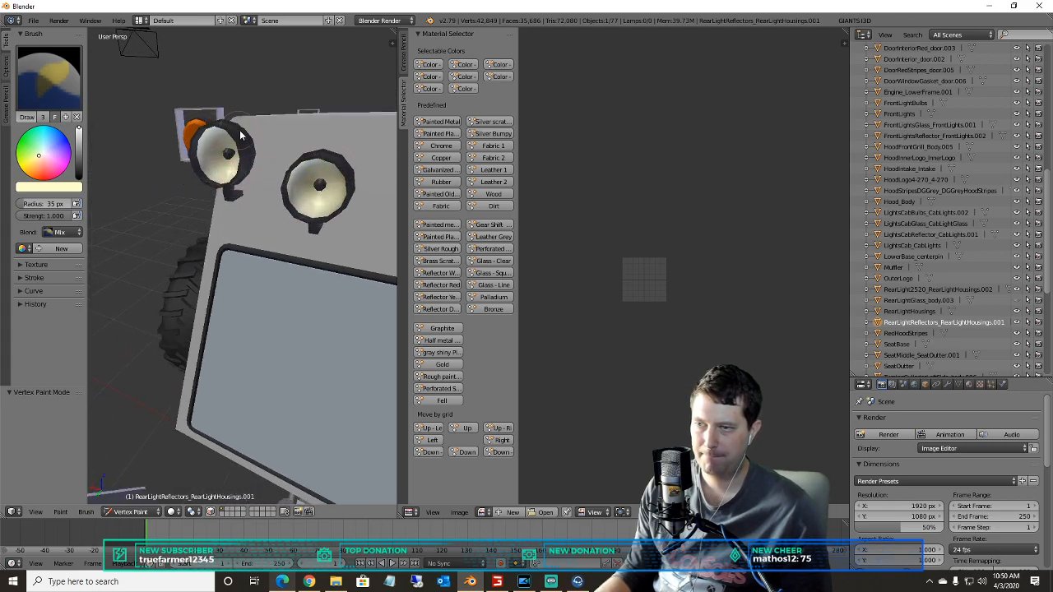
middle_click_drag(246, 164, 268, 165)
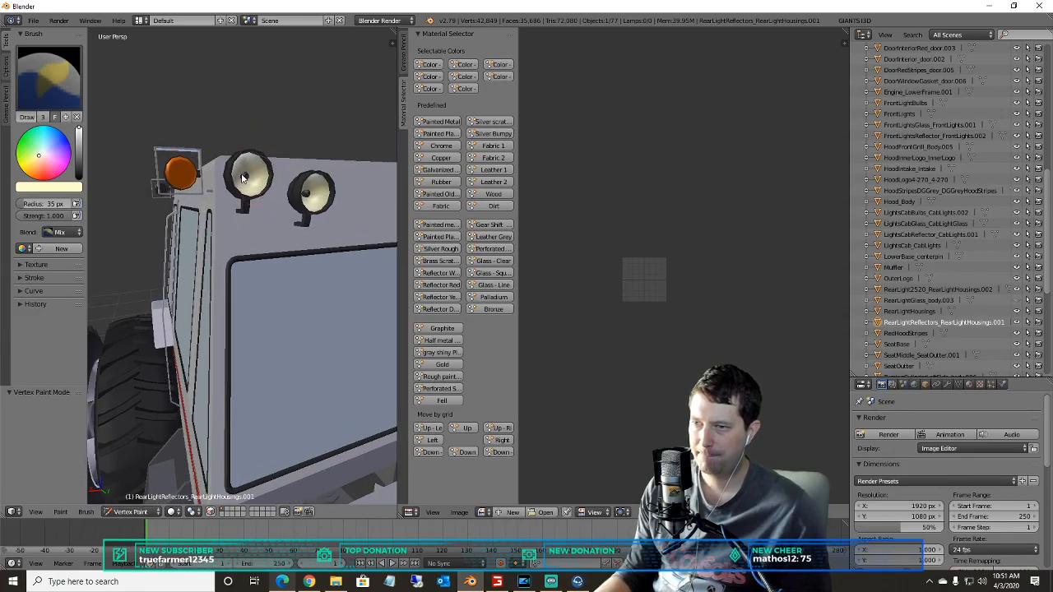
middle_click_drag(315, 179, 183, 243)
scroll(298, 200, "up", 5)
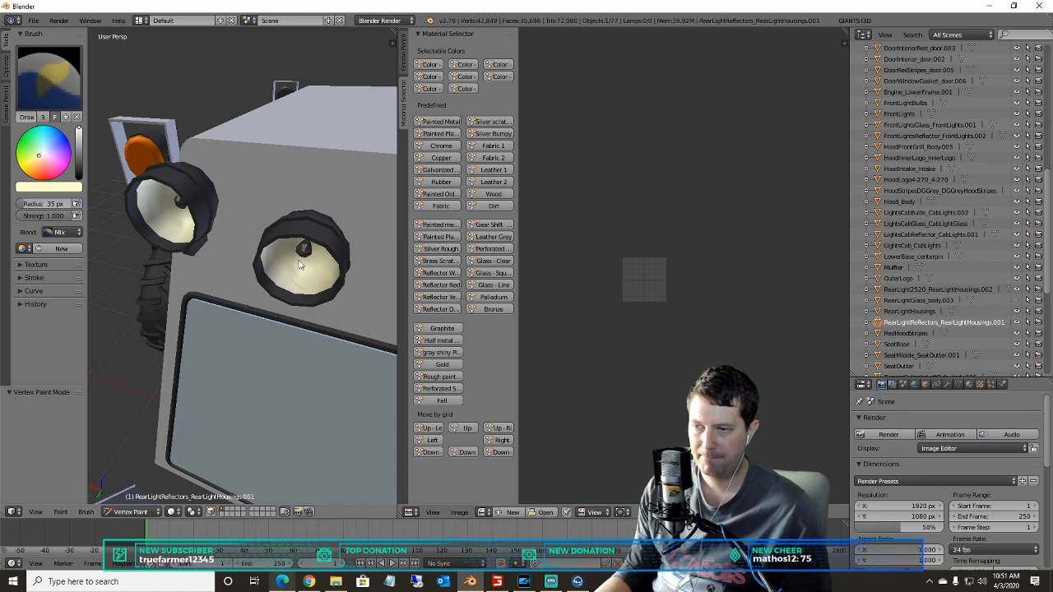
- Inspect the painted rear light reflectors on both sides of the cab from several angles and distances
scroll(301, 267, "down", 2)
middle_click_drag(300, 267, 336, 200)
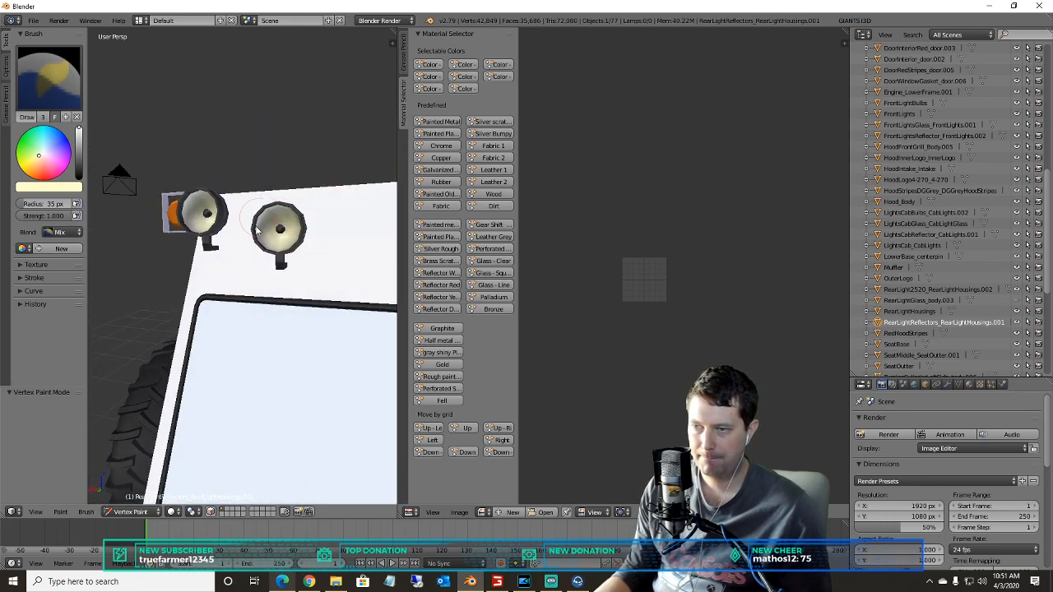
scroll(270, 282, "down", 3)
middle_click_drag(286, 281, 372, 289)
middle_click_drag(190, 292, 217, 277)
scroll(209, 274, "up", 3)
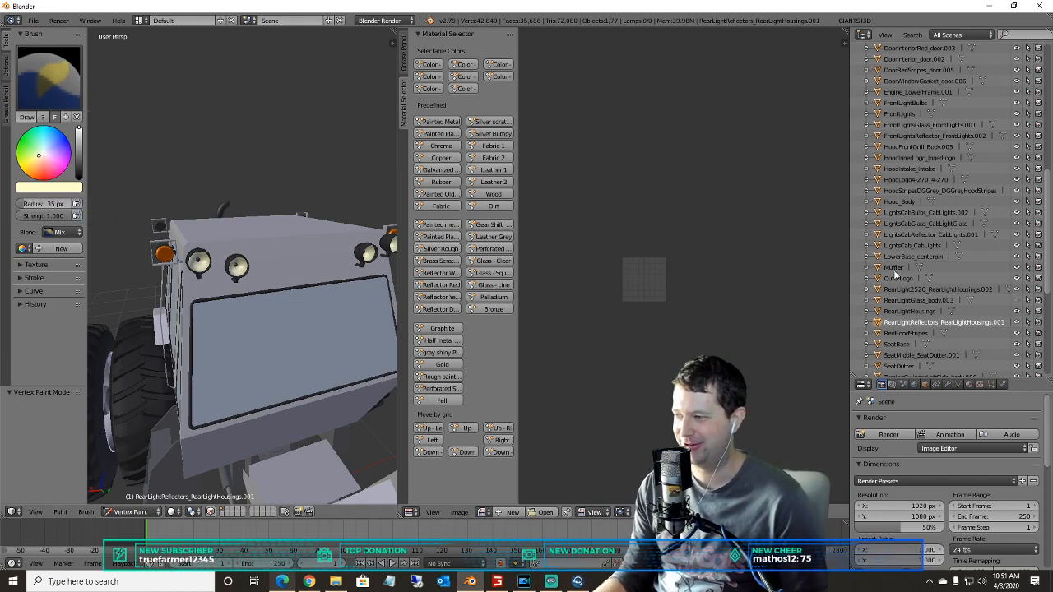
- Select RedHoodStripes, put it into Edit Mode and unwrap it with Smart UV Project
left_click(904, 334)
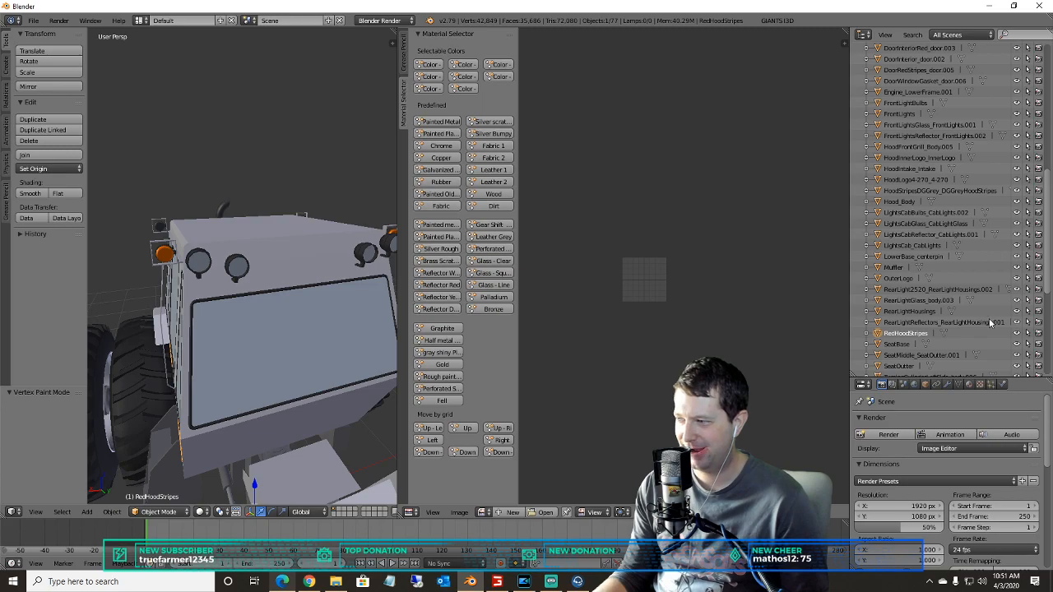
left_click(921, 323)
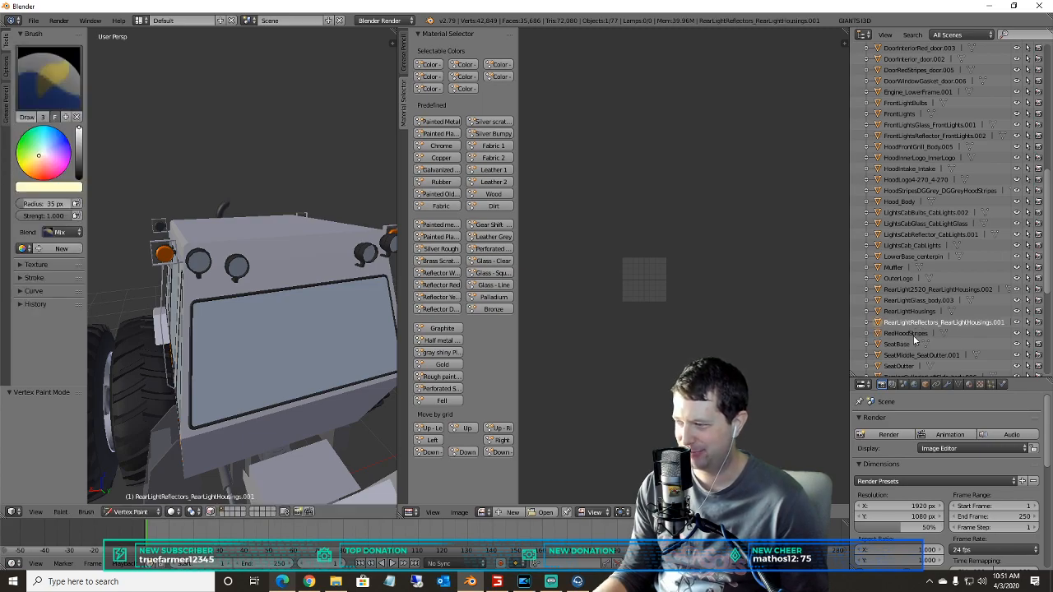
left_click(905, 334)
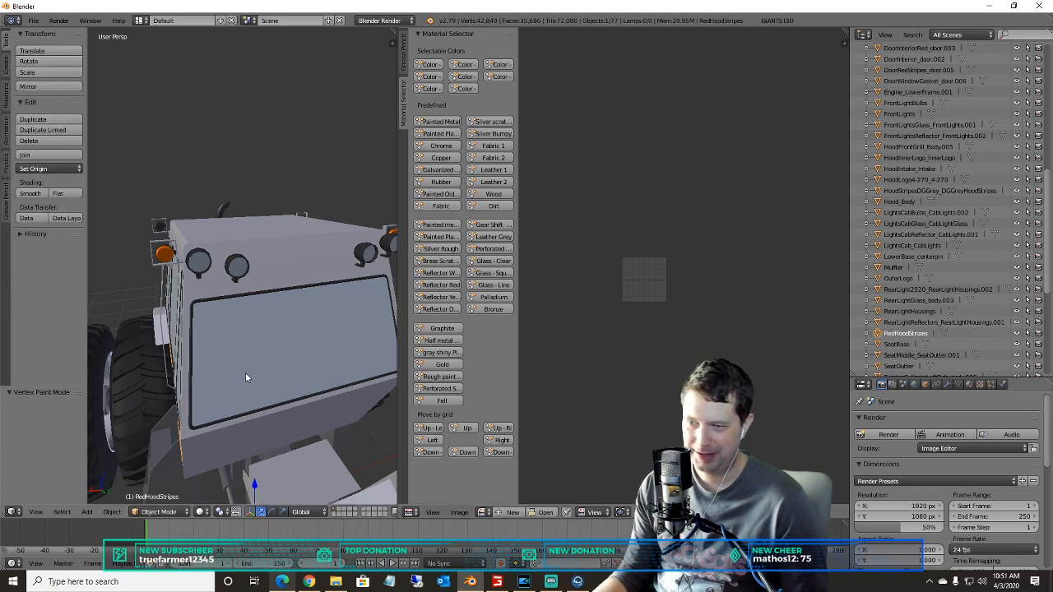
scroll(245, 374, "down", 5)
middle_click_drag(228, 365, 256, 343)
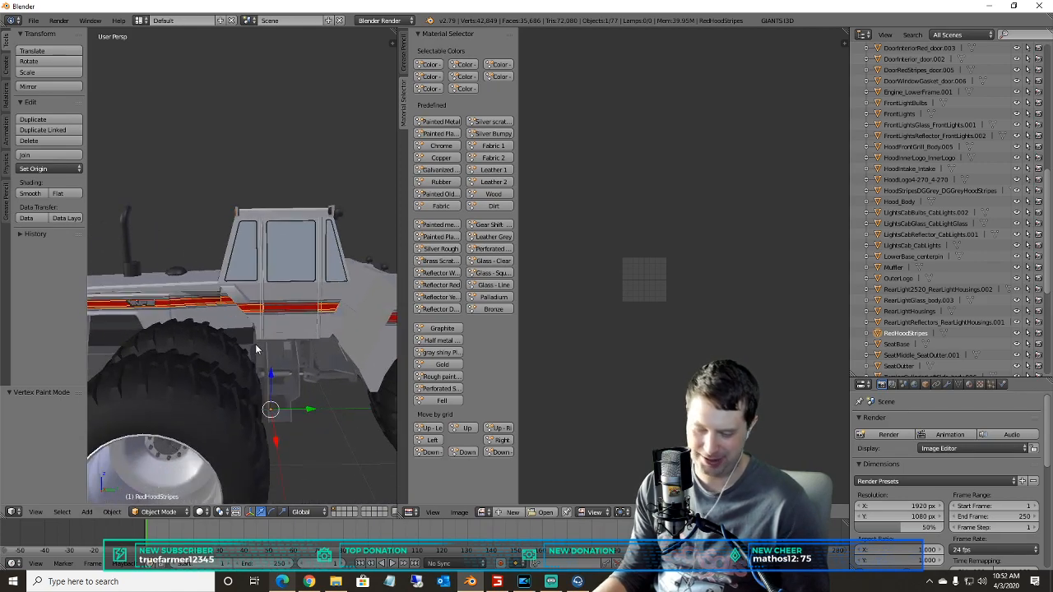
key("u")
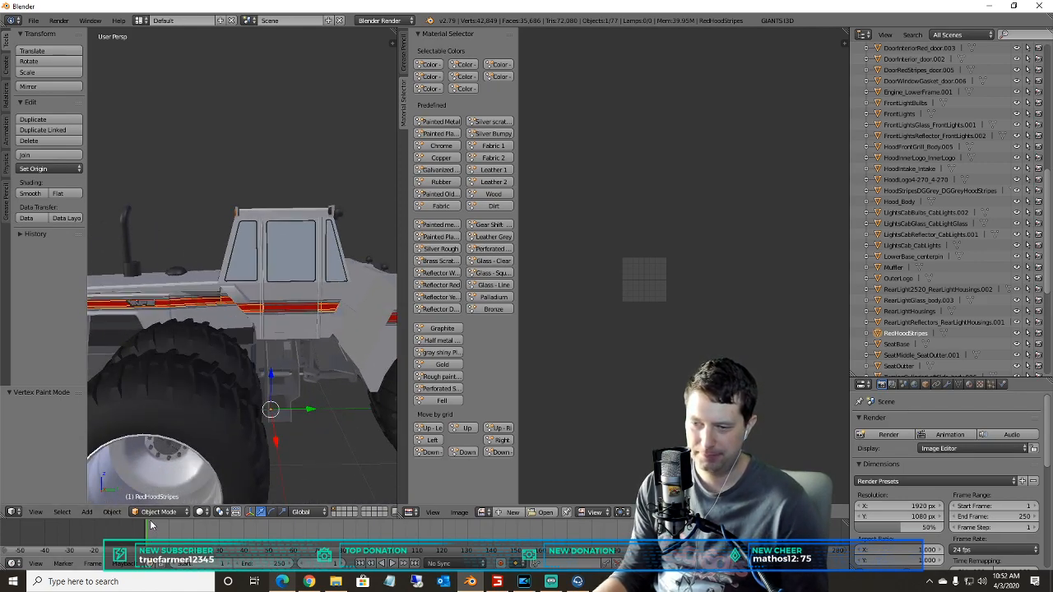
left_click(159, 511)
left_click(158, 486)
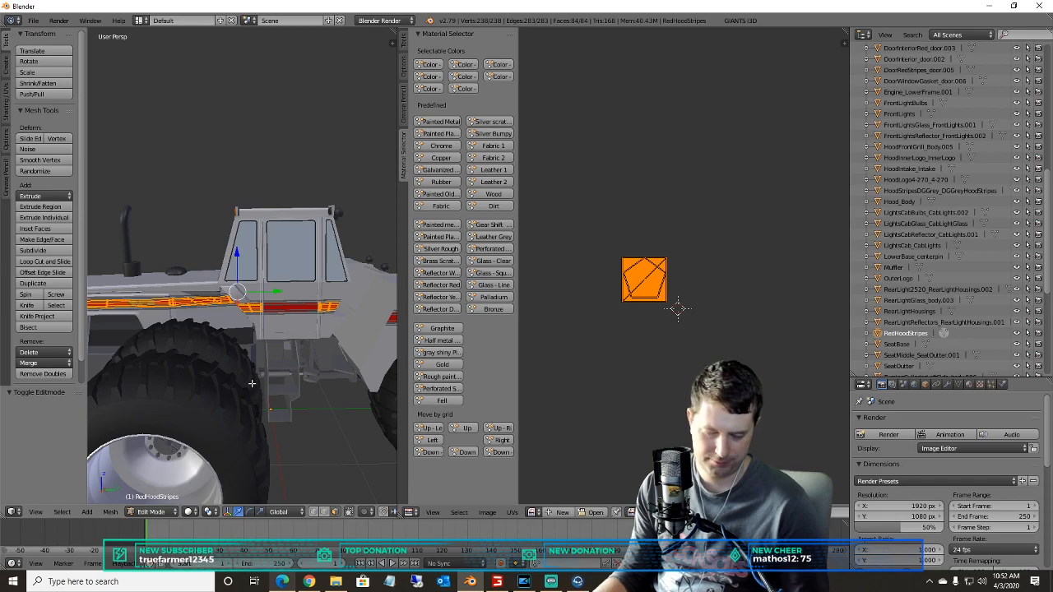
key("u")
left_click(253, 383)
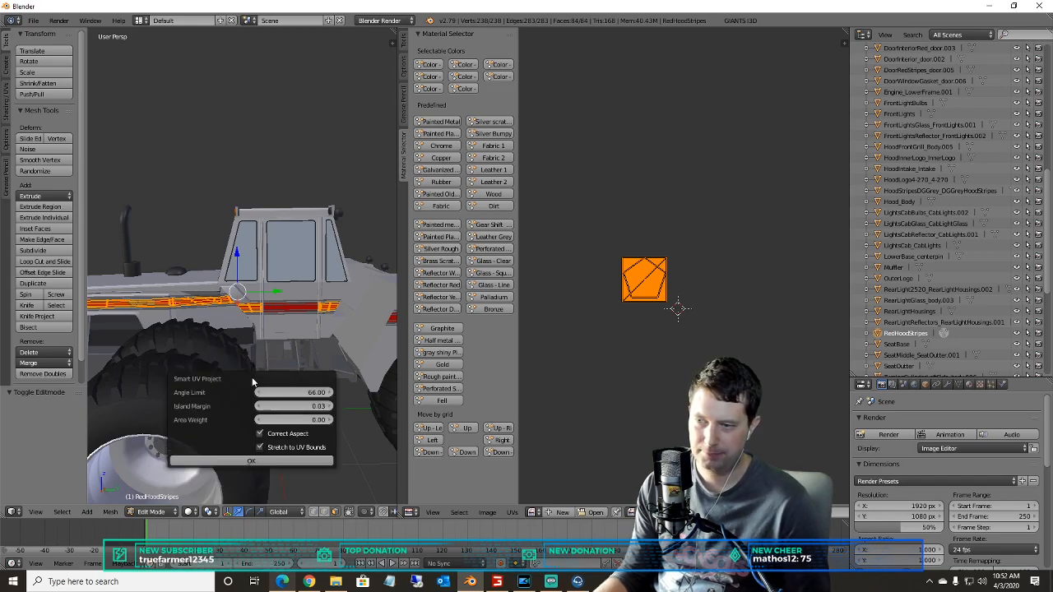
left_click(273, 466)
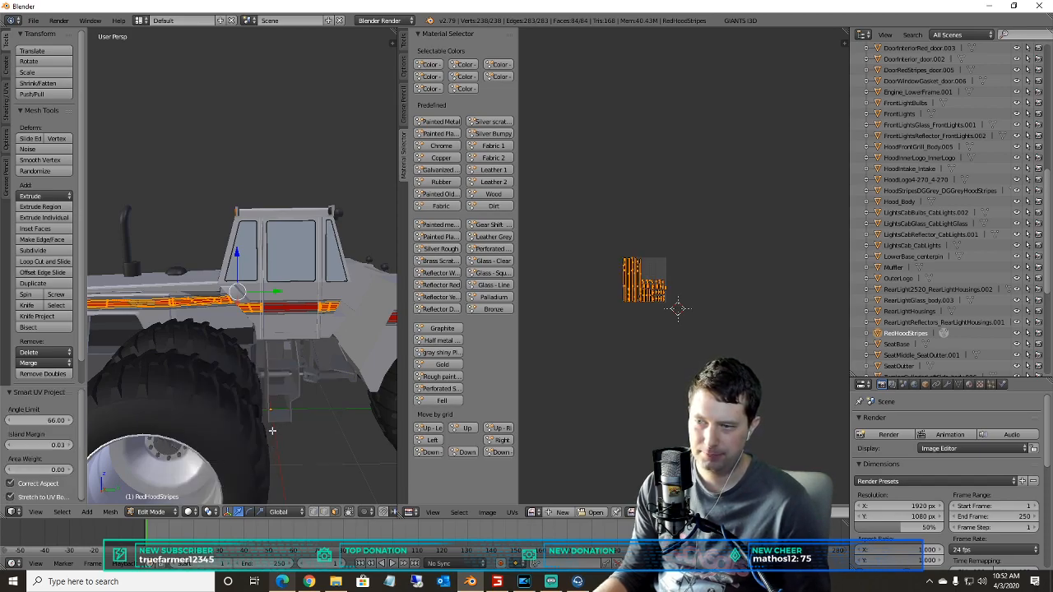
- Select SeatBase, put it into Edit Mode and unwrap it with Smart UV Project
left_click(912, 324)
left_click(897, 344)
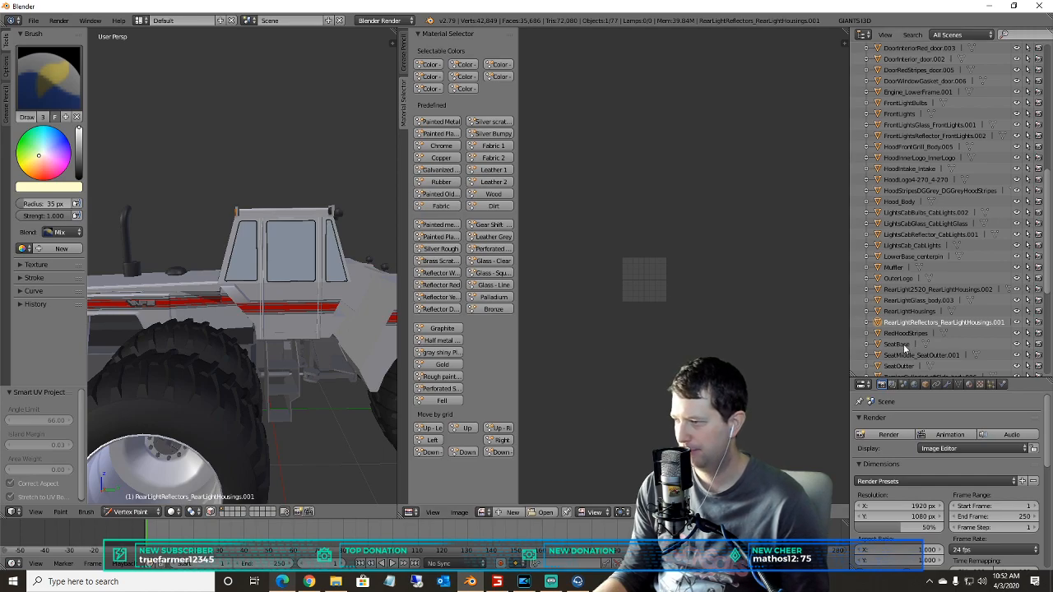
left_click(160, 512)
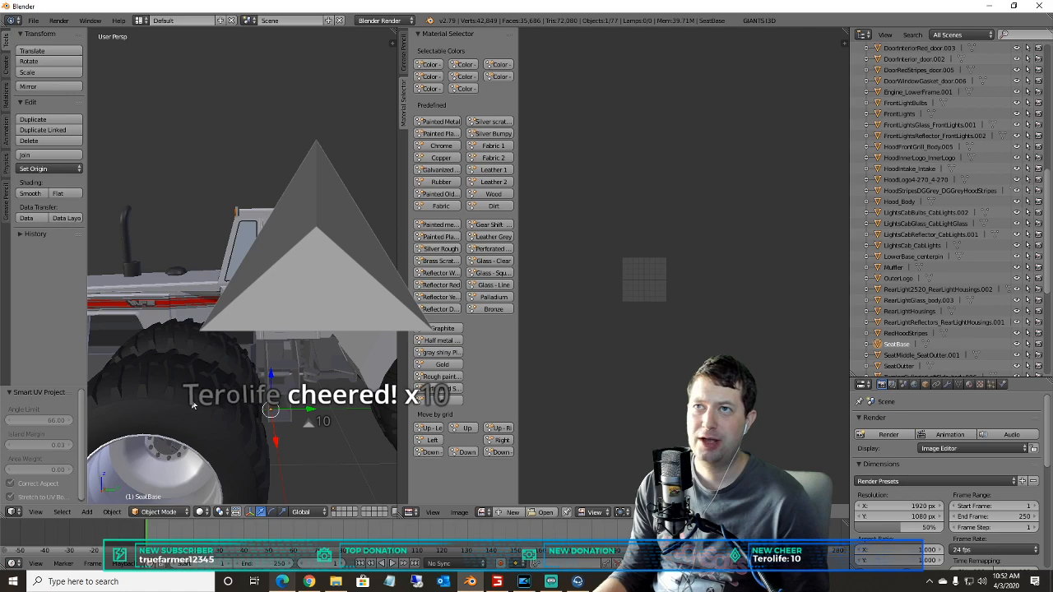
key("u")
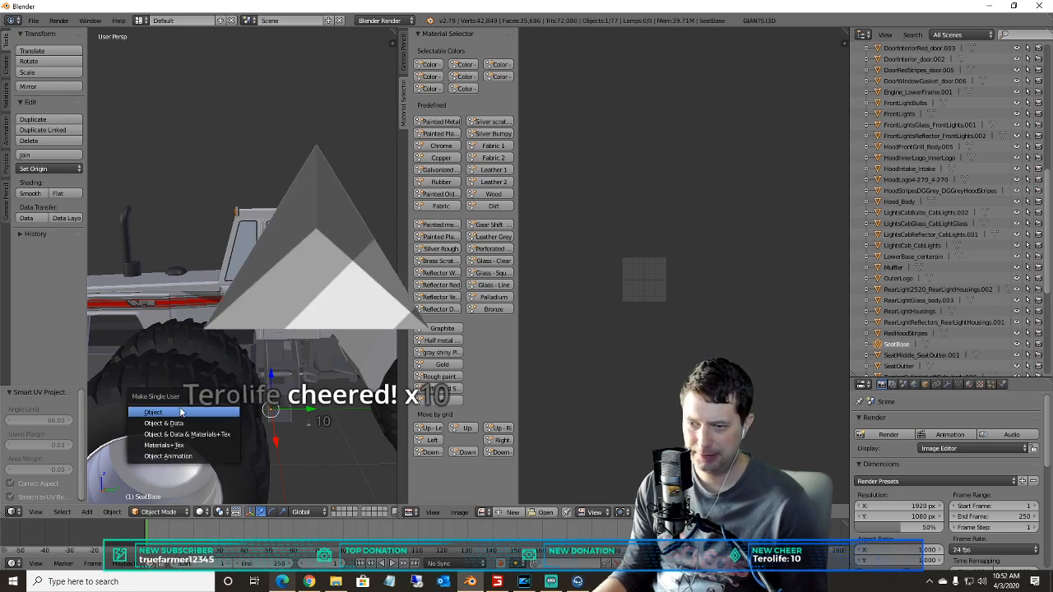
left_click(152, 512)
left_click(158, 488)
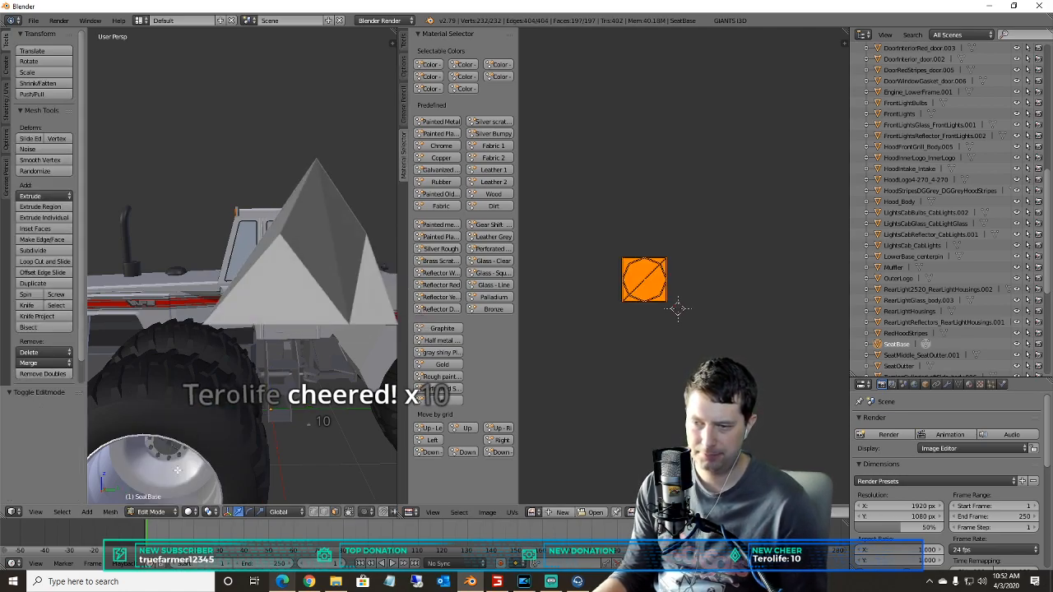
key("u")
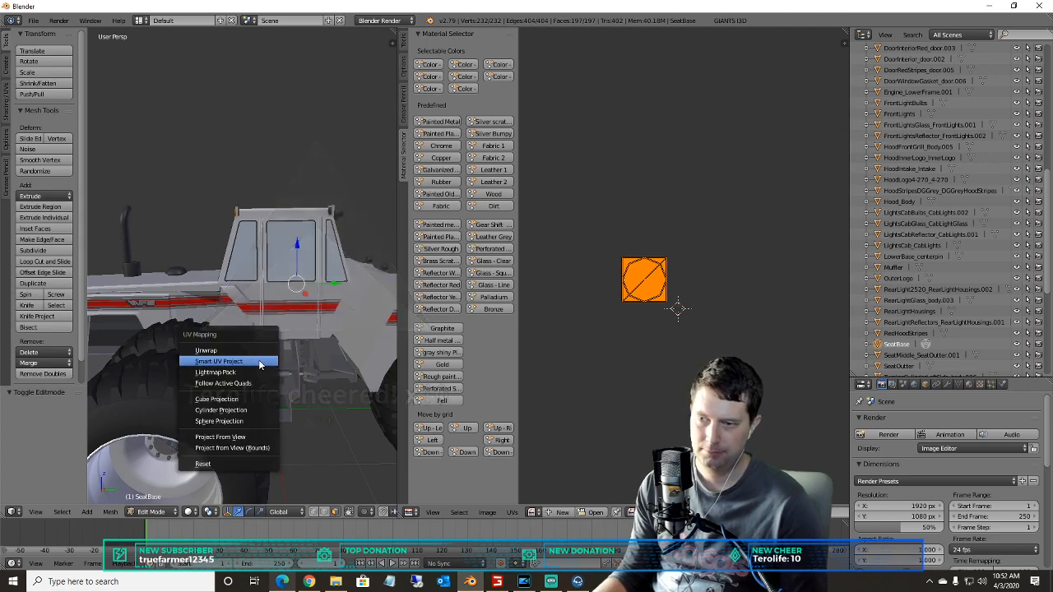
left_click(255, 364)
left_click(255, 442)
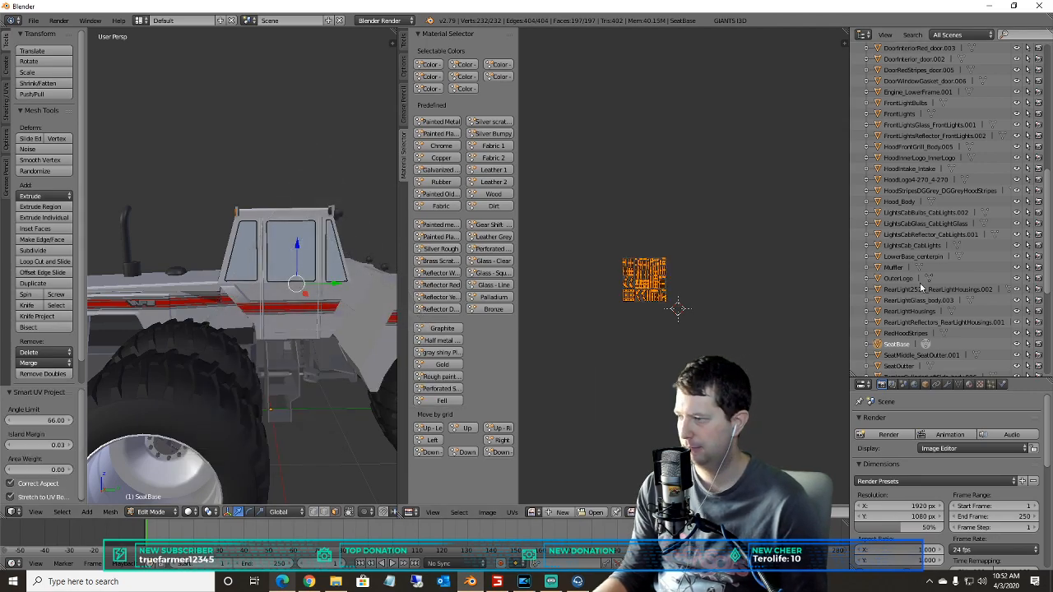
- Select SeatMiddle_SeatOutter.001, put it into Edit Mode and unwrap it with Smart UV Project
scroll(911, 318, "down", 5)
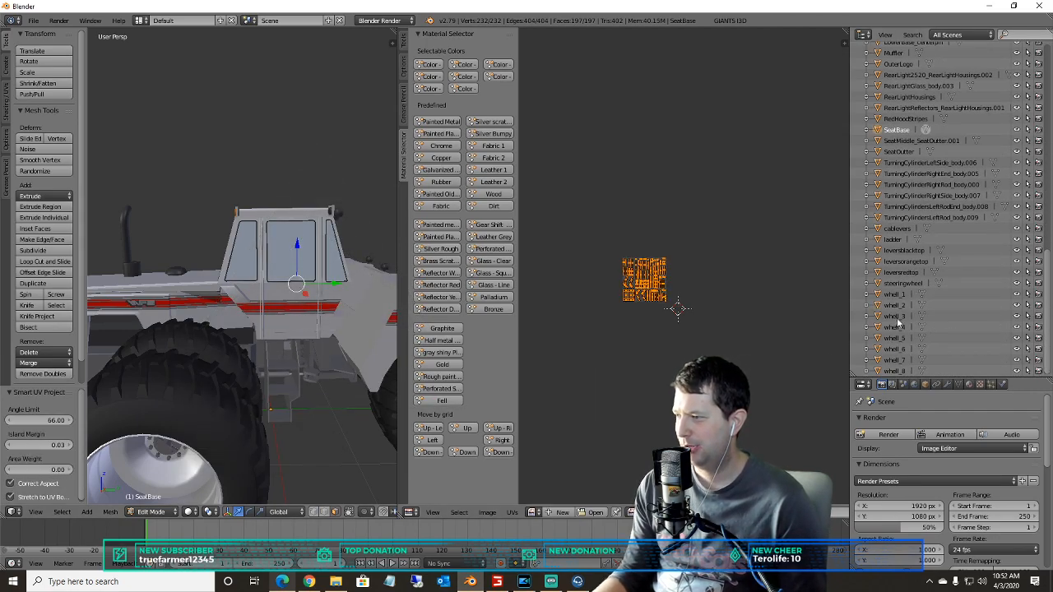
left_click(893, 141)
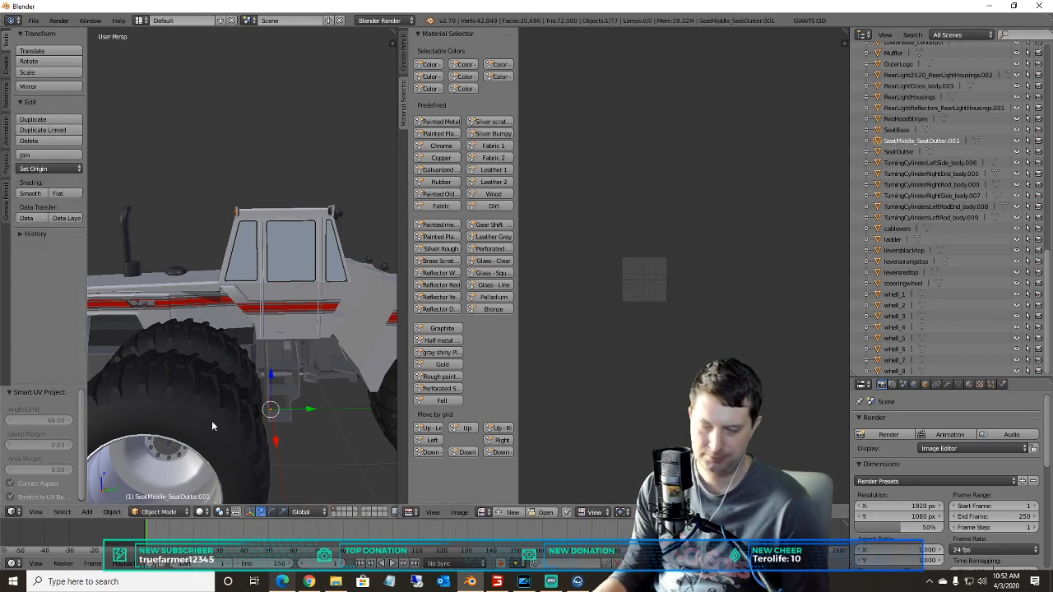
left_click(161, 512)
left_click(160, 491)
key("u")
left_click(209, 343)
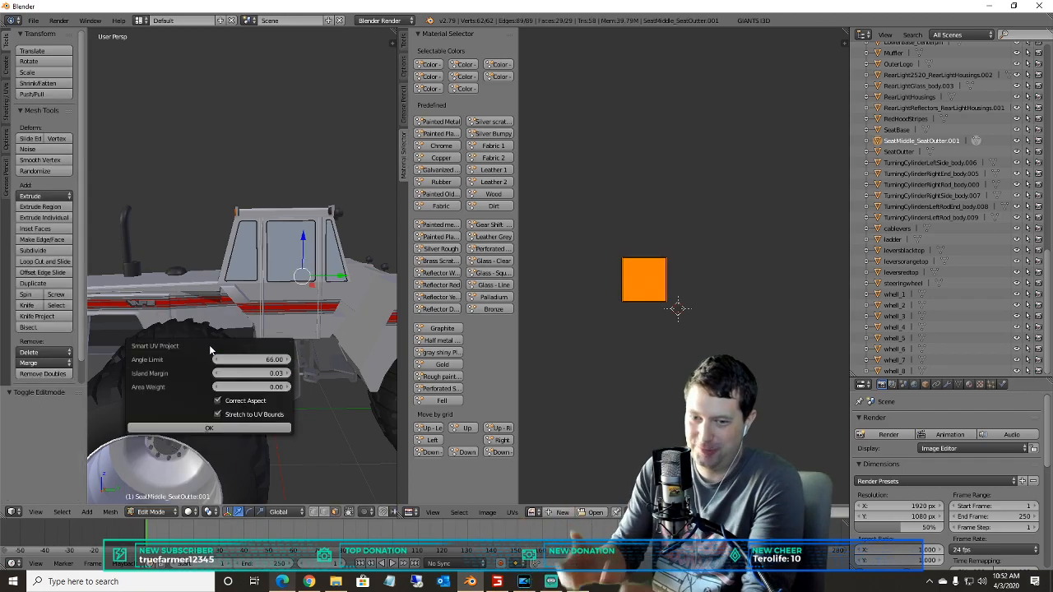
left_click(212, 427)
- Select SeatOutter, put it into Edit Mode and unwrap it with Smart UV Project
middle_click_drag(212, 427, 197, 327)
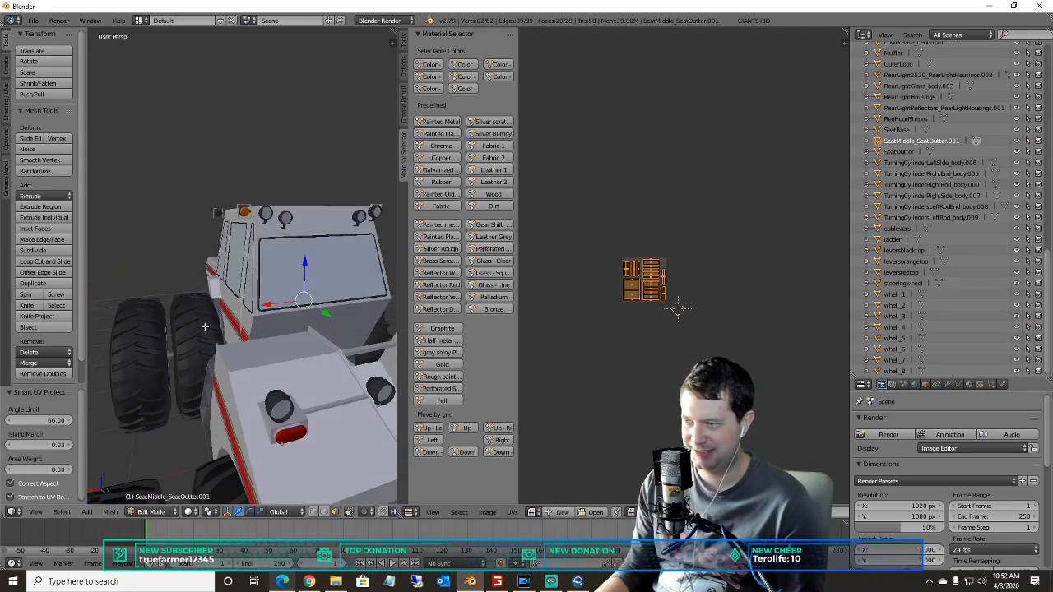
left_click(903, 153)
middle_click_drag(374, 289, 195, 368)
left_click(157, 512)
left_click(145, 483)
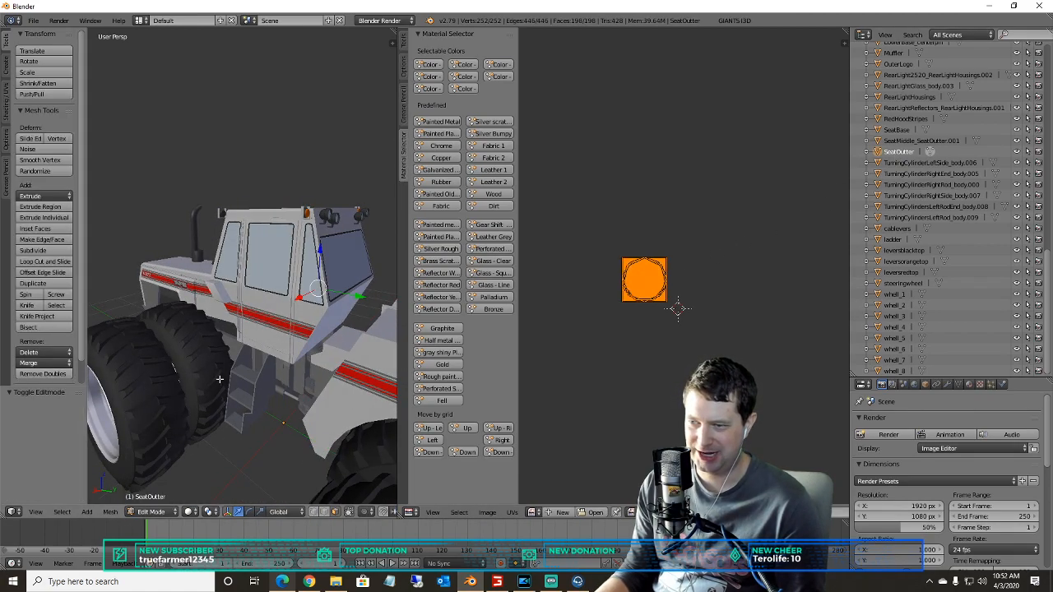
key("u")
left_click(179, 396)
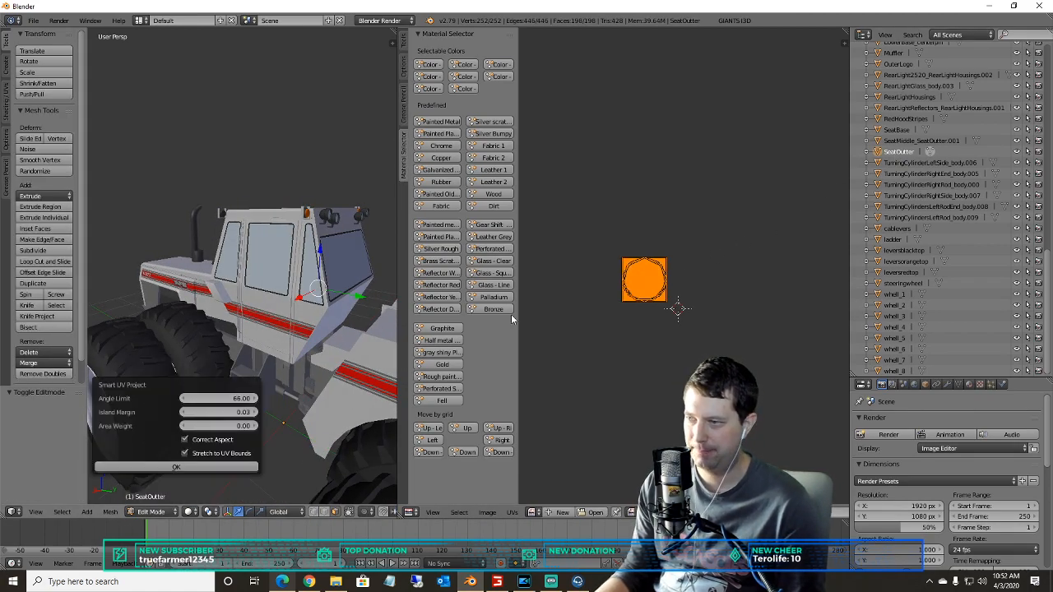
left_click(156, 465)
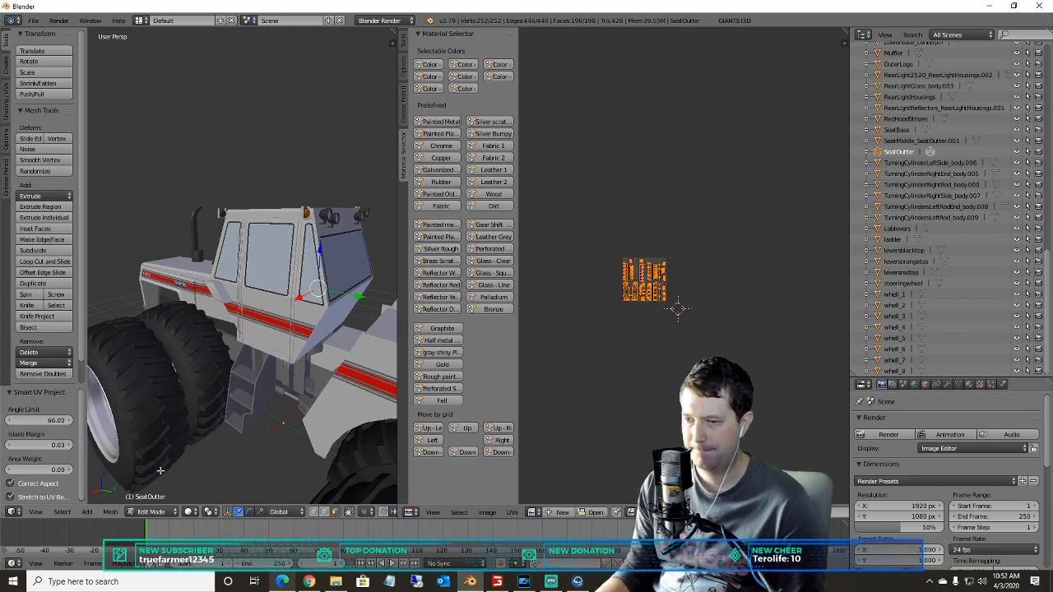
- Select TurningCylinderLeftSide_body.006, put it into Edit Mode and unwrap it with Smart UV Project
left_click(922, 163)
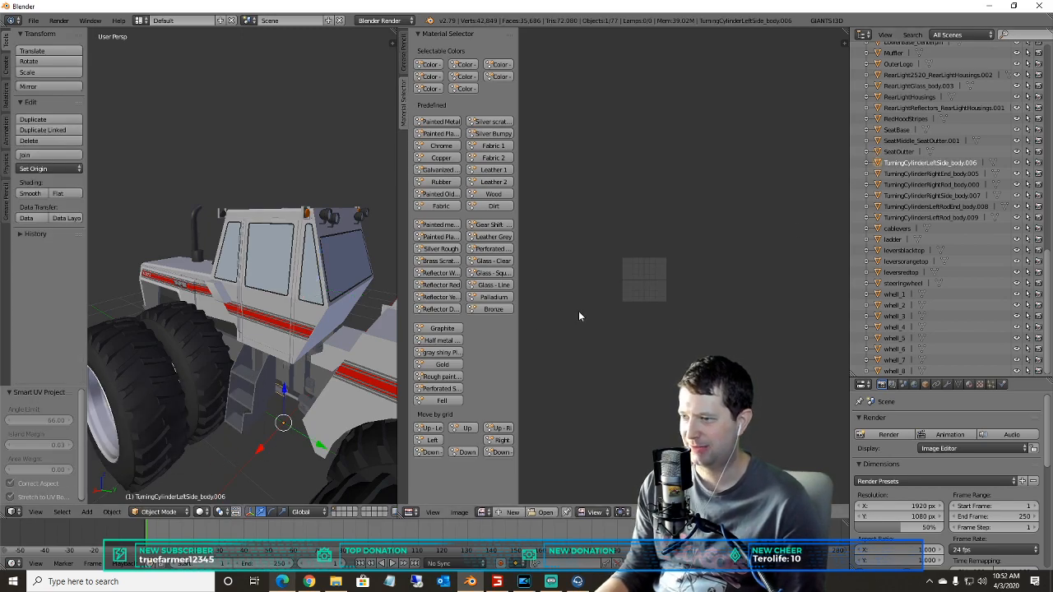
left_click(165, 511)
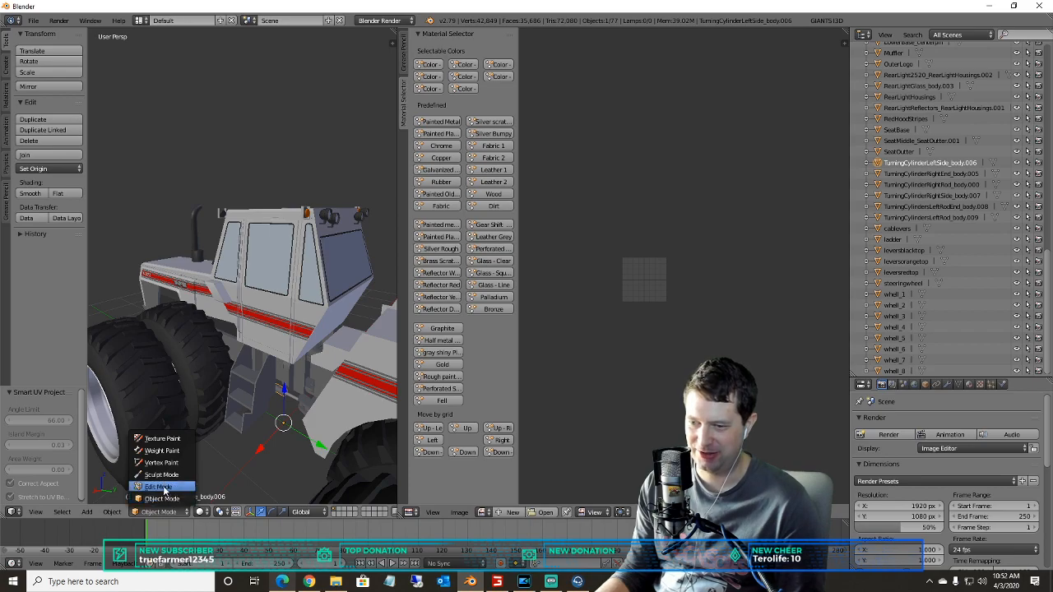
left_click(164, 488)
key("u")
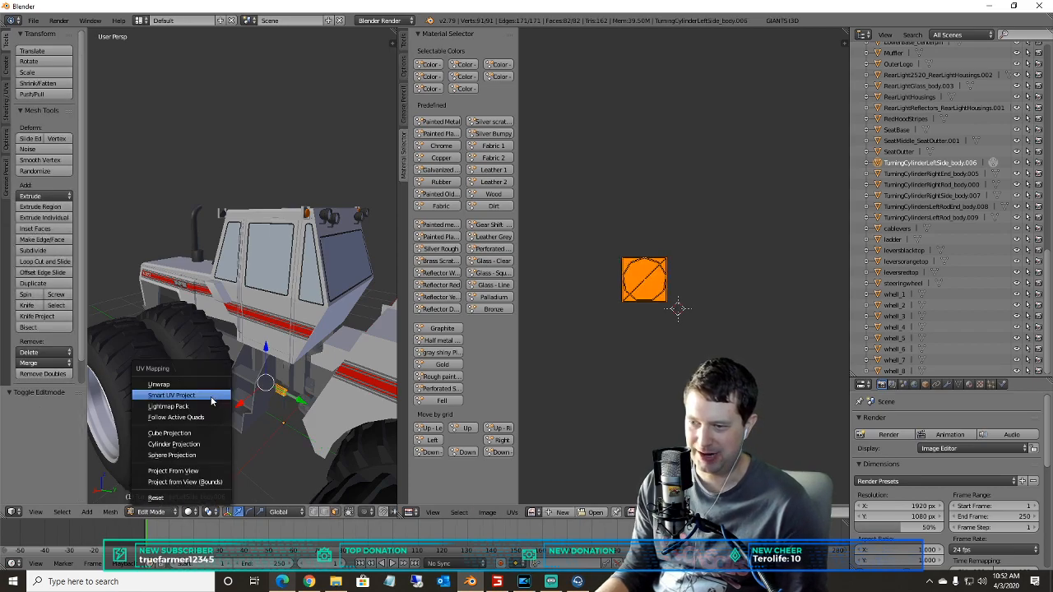
left_click(195, 399)
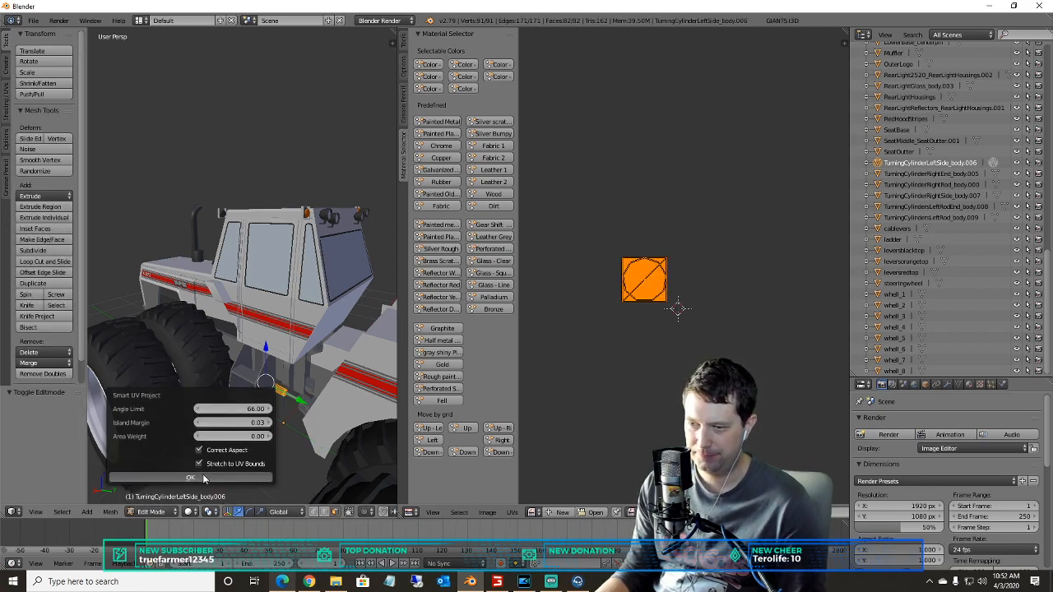
left_click(203, 475)
- Select TurningCylinderRightEnd_body.005, put it into Edit Mode and unwrap it with Smart UV Project
scroll(244, 435, "up", 2)
scroll(248, 428, "down", 4)
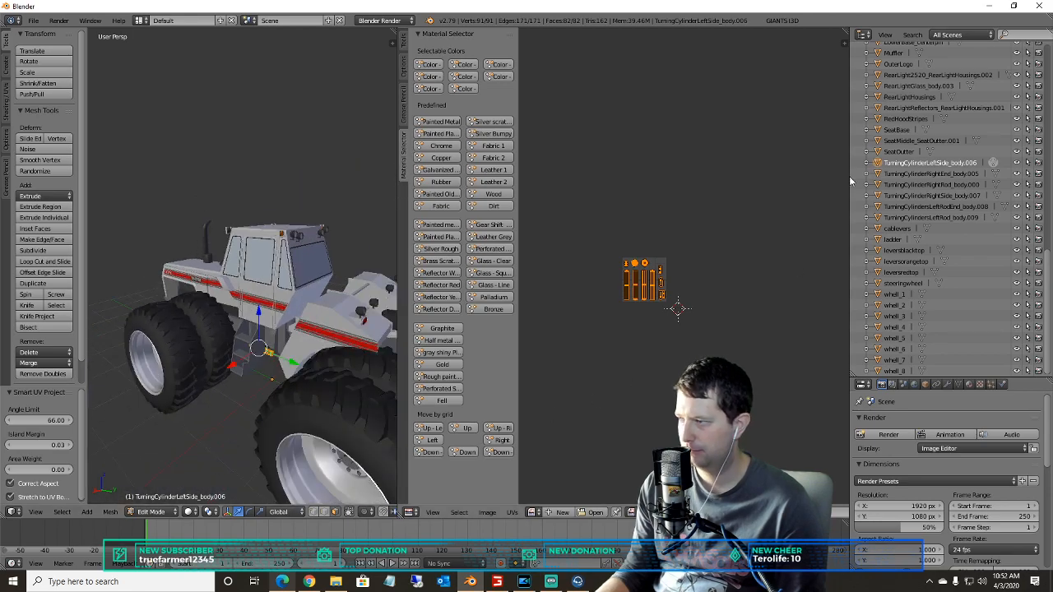
left_click(926, 174)
left_click(149, 512)
left_click(161, 476)
key("u")
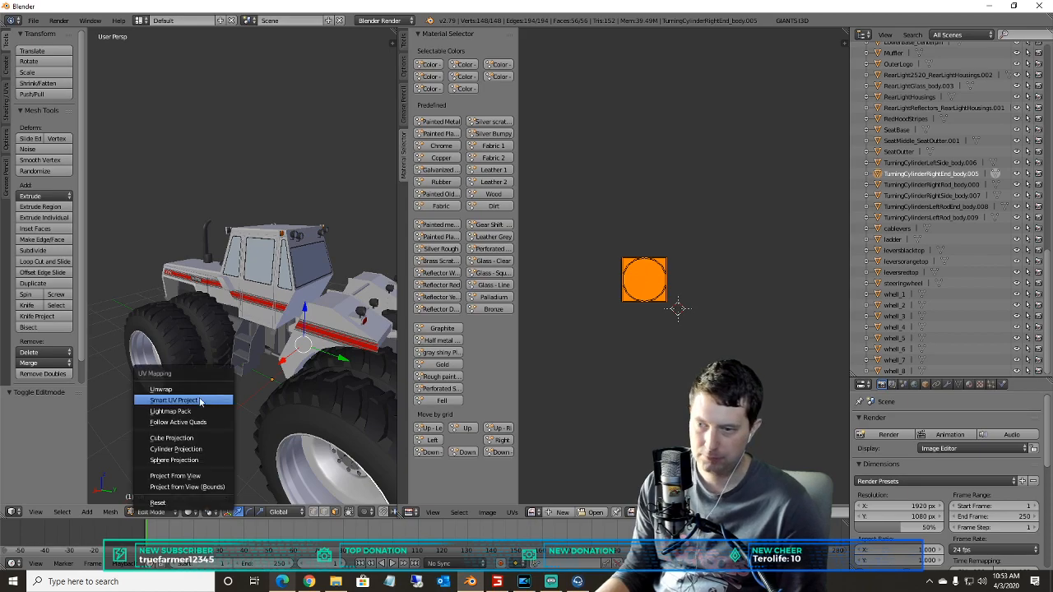
left_click(201, 401)
left_click(202, 483)
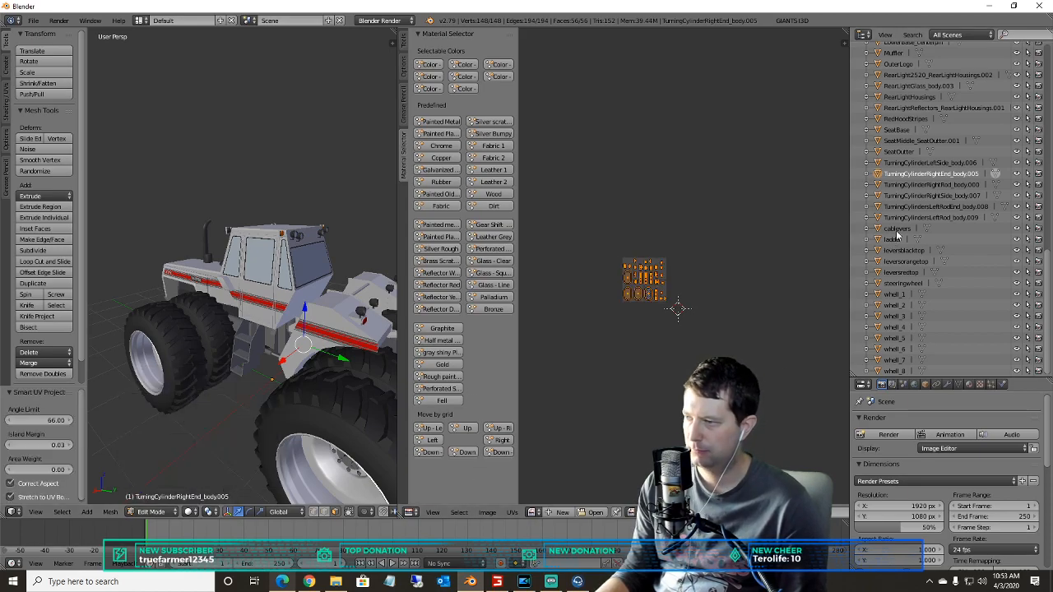
- Select TurningCylinderRightRod_body.000, put it into Edit Mode, unwrap it with Smart UV Project and reselect all its geometry
left_click(929, 184)
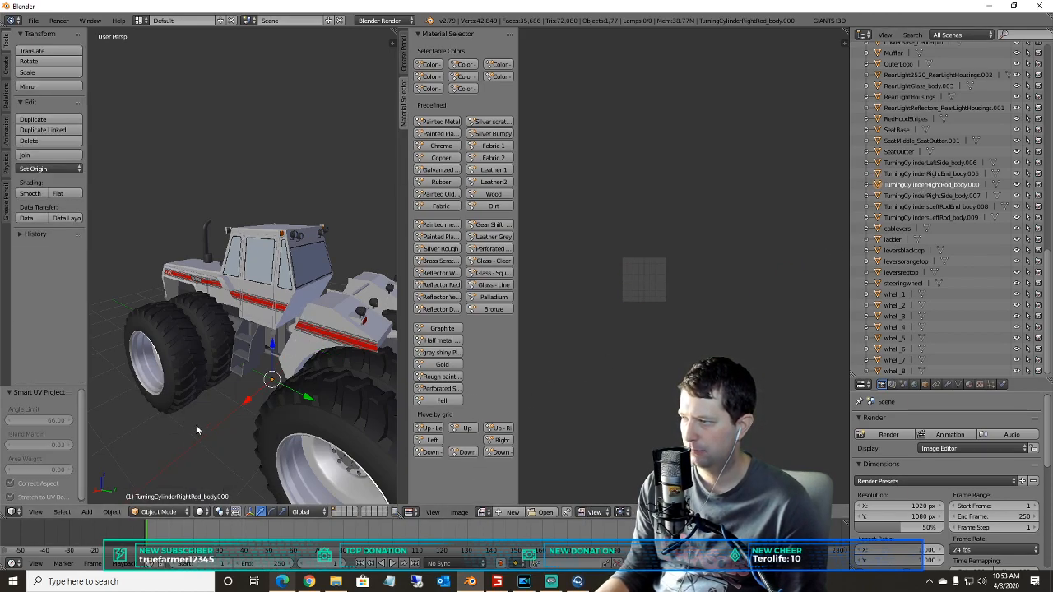
middle_click_drag(247, 345, 277, 448)
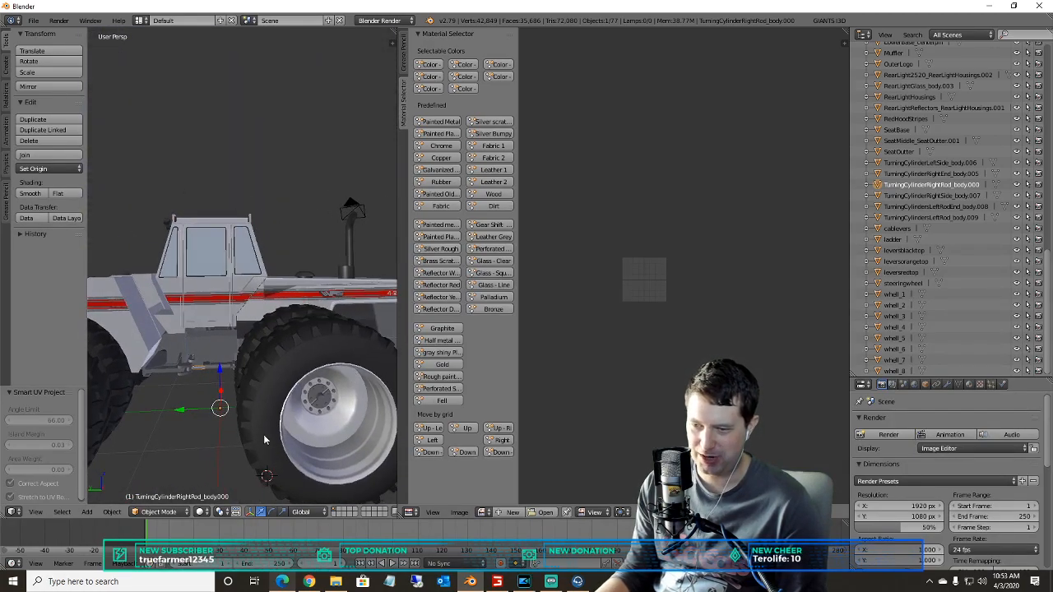
left_click(154, 512)
left_click(161, 484)
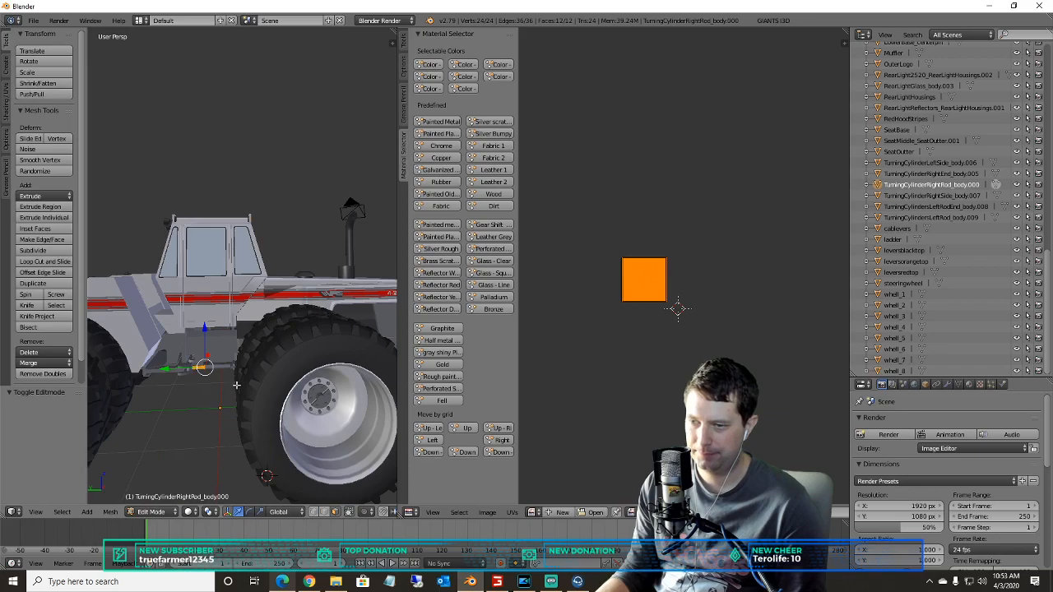
key("u")
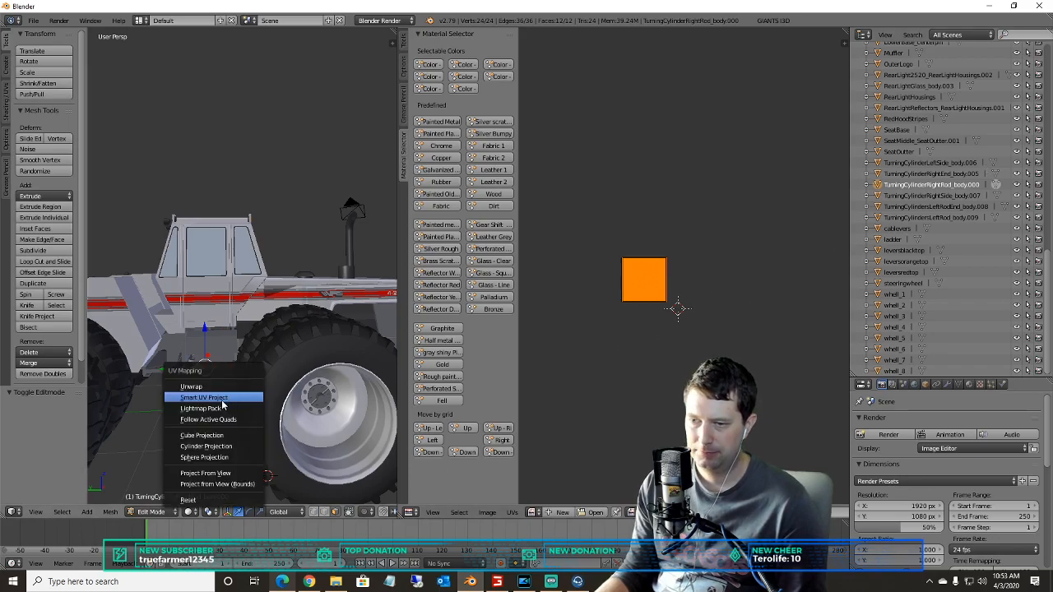
left_click(271, 399)
left_click(250, 481)
key("a")
key("a")
scroll(664, 283, "up", 2)
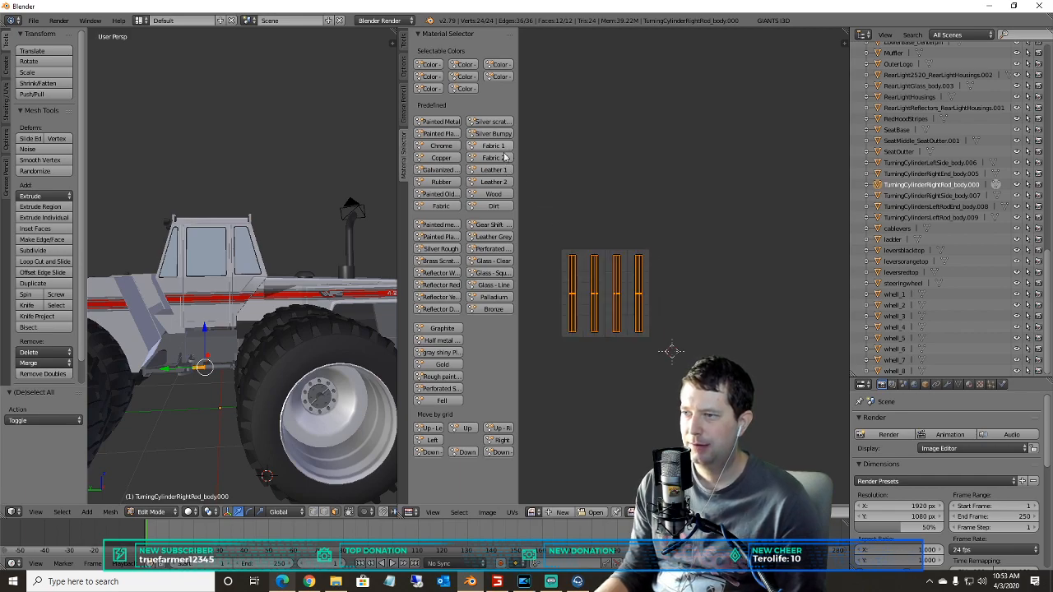
- Check the material grid PDF in the browser and move the UVs of TurningCylinderRightRod_body.000 two tiles right onto the Chrome tile
left_click(435, 148)
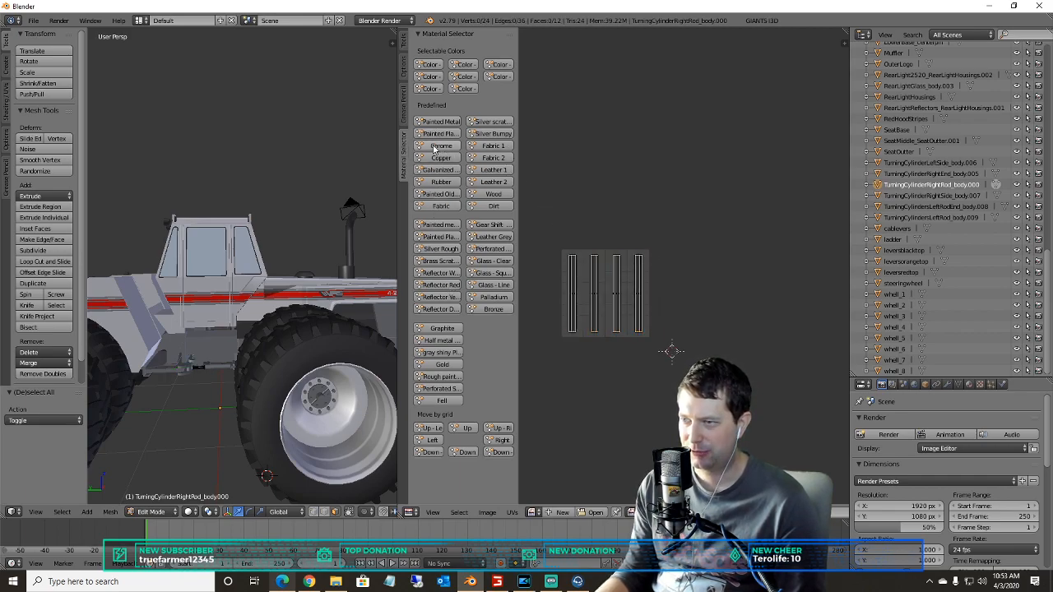
key("a")
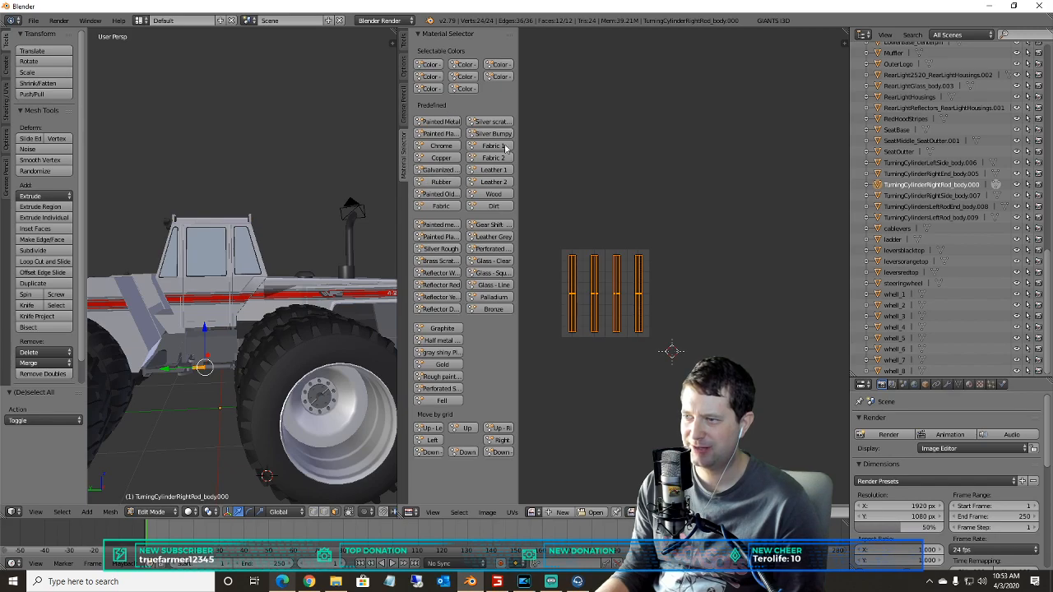
scroll(282, 331, "down", 4)
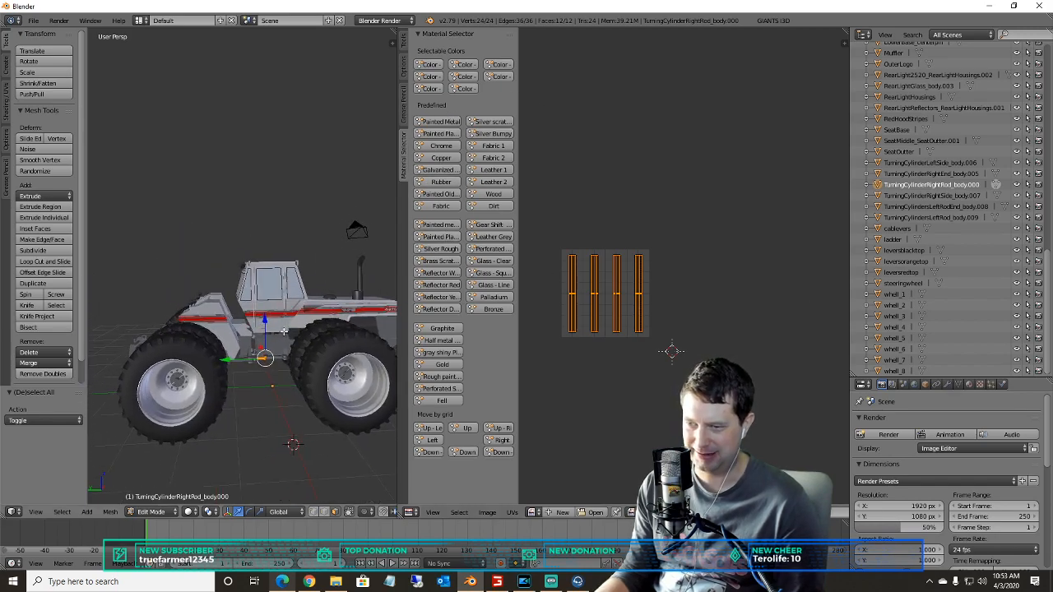
middle_click_drag(282, 332, 297, 331)
left_click(282, 581)
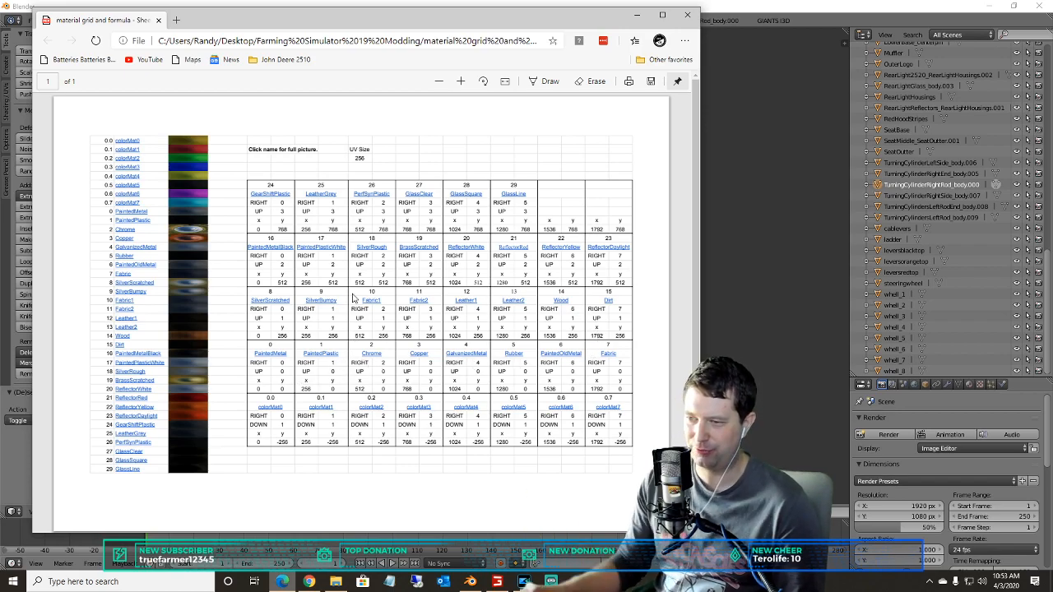
left_click(720, 20)
left_click(500, 440)
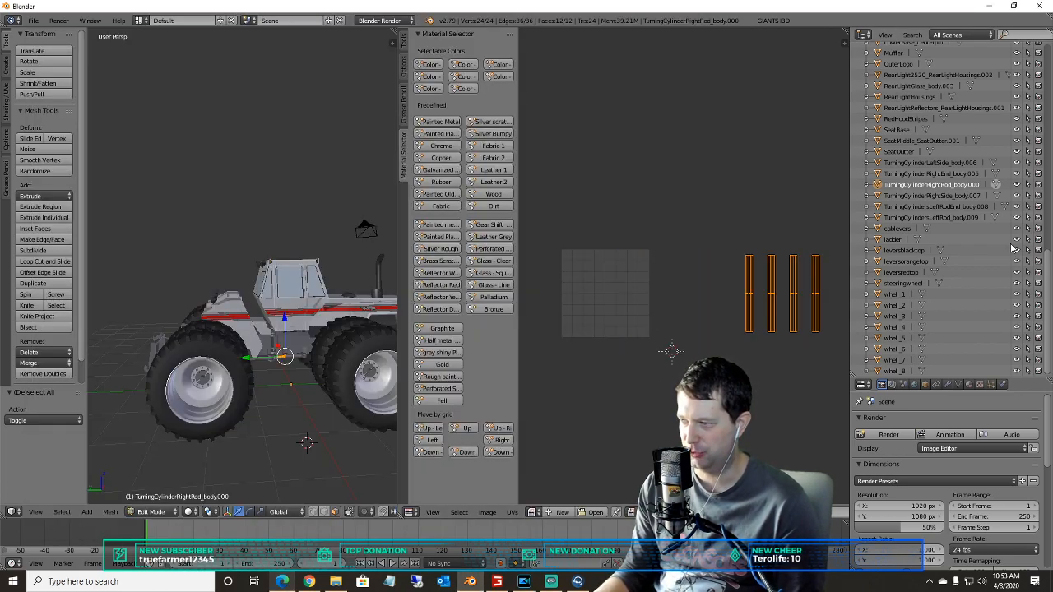
- Select TurningCylinderRightSide_body.007, put it into Edit Mode and unwrap it with Smart UV Project
middle_click_drag(312, 374, 288, 329)
scroll(241, 379, "up", 4)
scroll(219, 388, "down", 3)
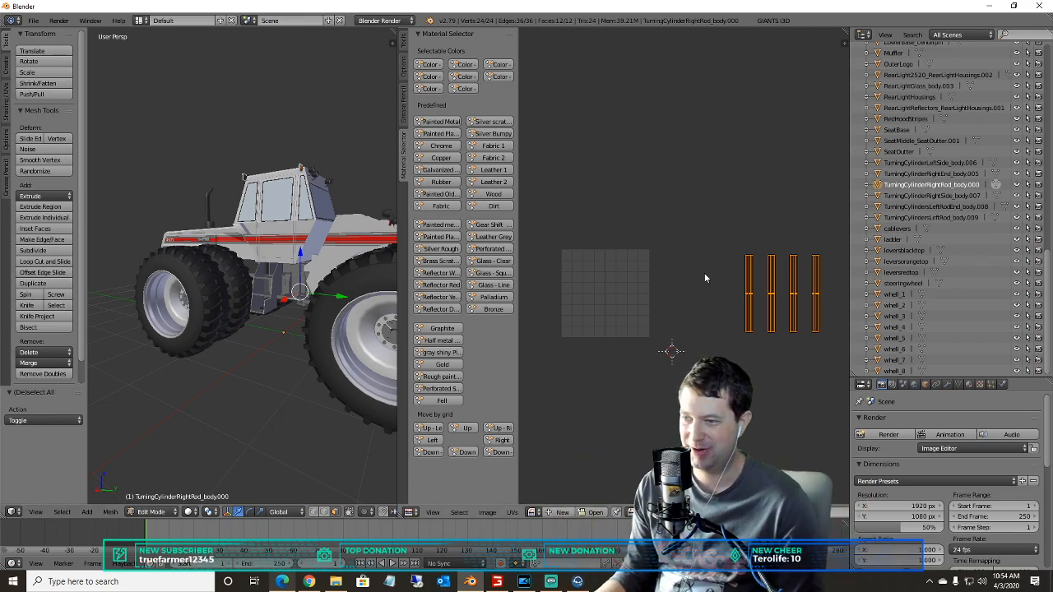
left_click(929, 195)
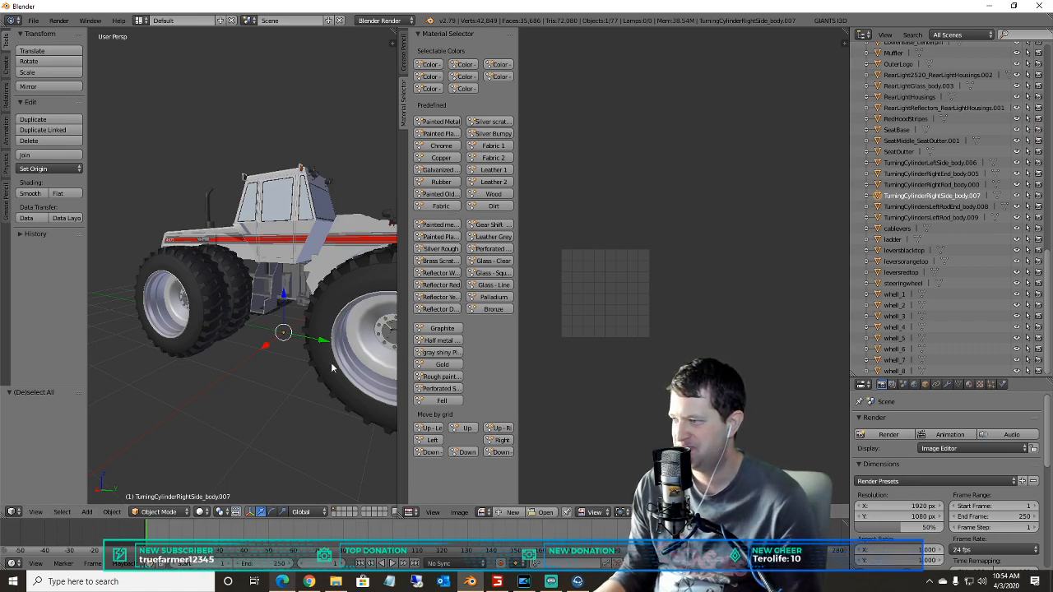
middle_click_drag(345, 247, 271, 361)
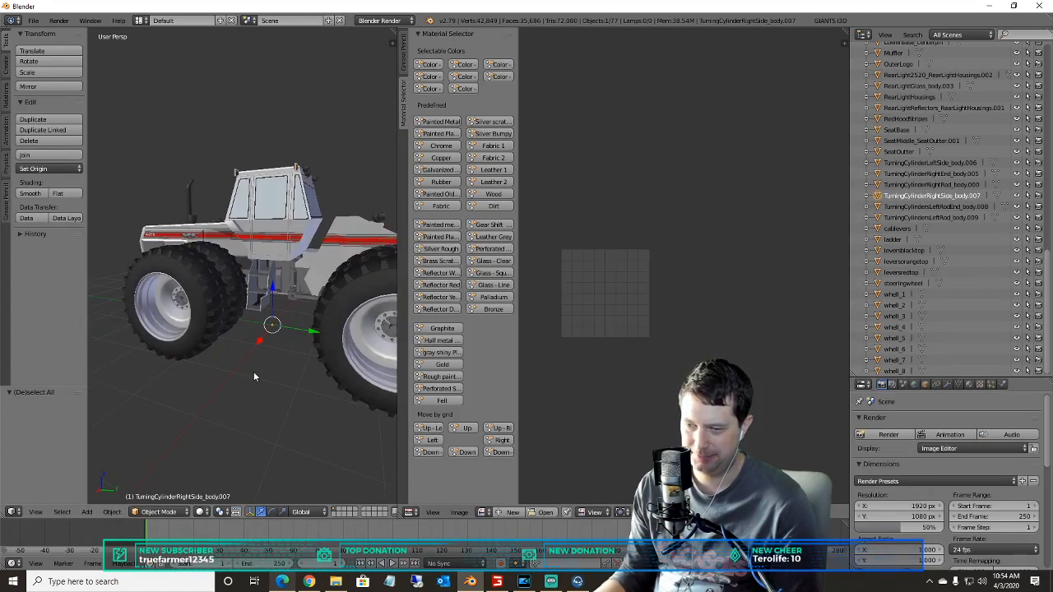
left_click(159, 511)
left_click(156, 490)
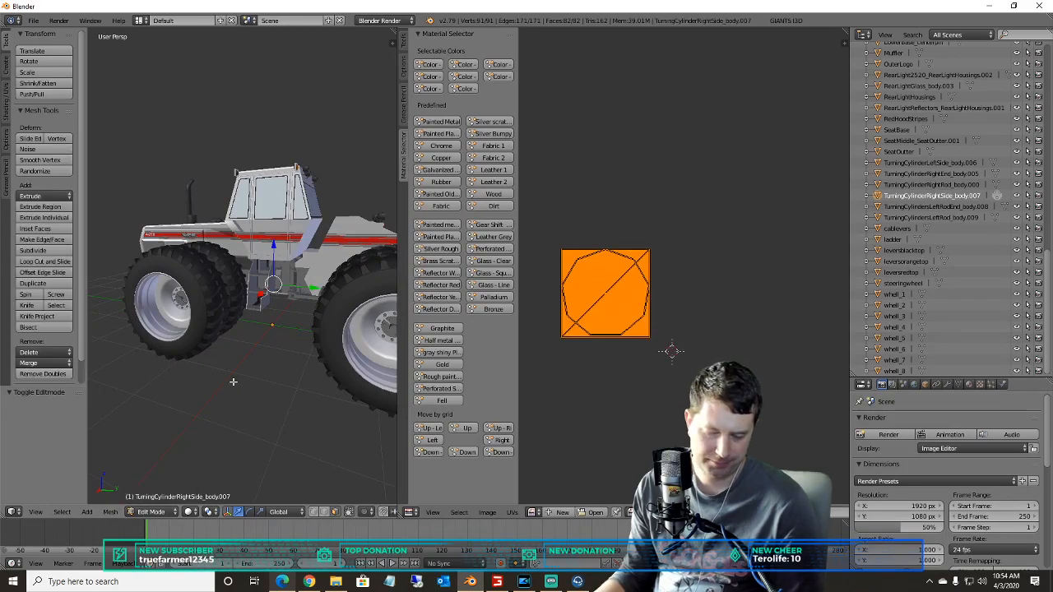
key("u")
left_click(212, 380)
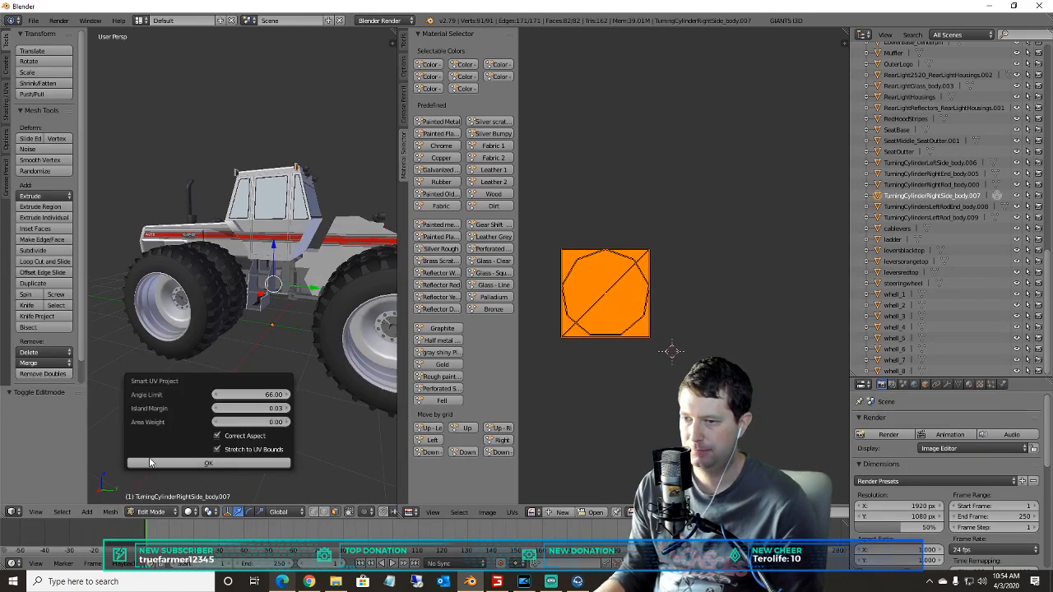
left_click(208, 463)
- Select TurningCylindersLeftRodEnd_body.008, put it into Edit Mode and unwrap it with Smart UV Project
left_click(927, 207)
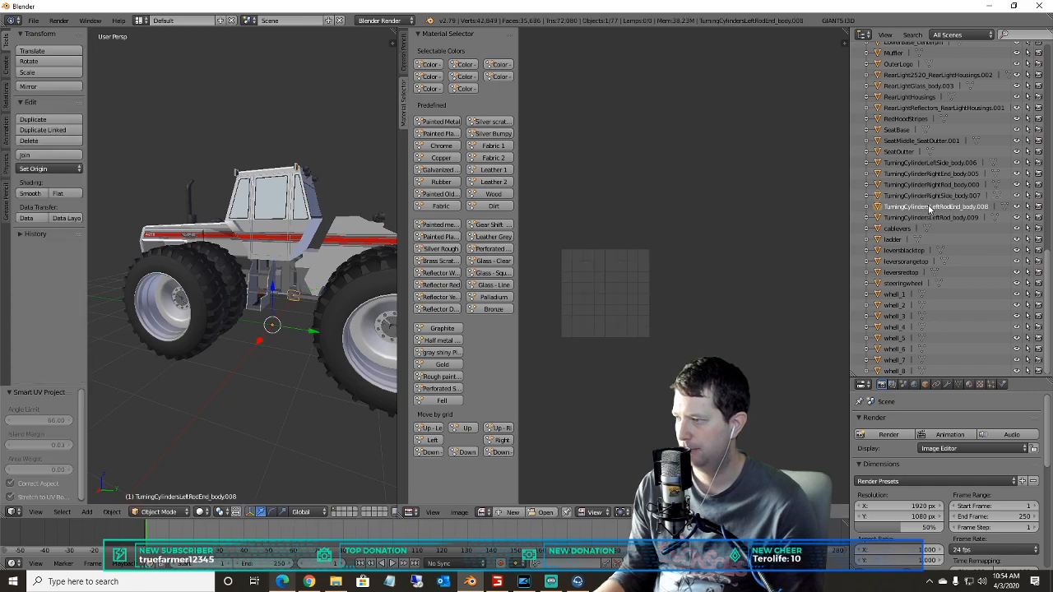
scroll(209, 384, "up", 4)
left_click(156, 512)
left_click(161, 484)
key("u")
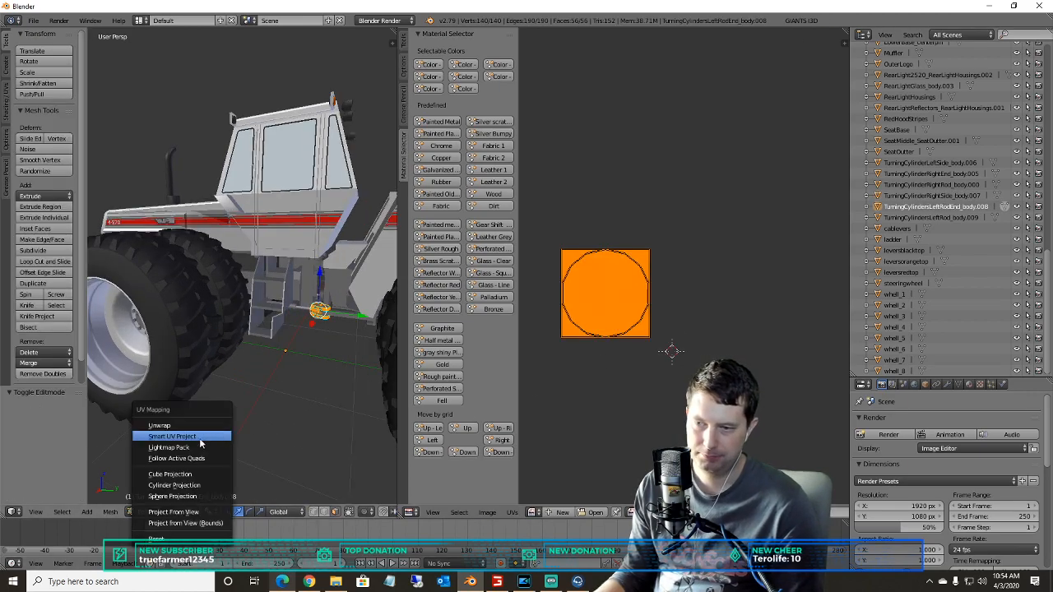
left_click(205, 435)
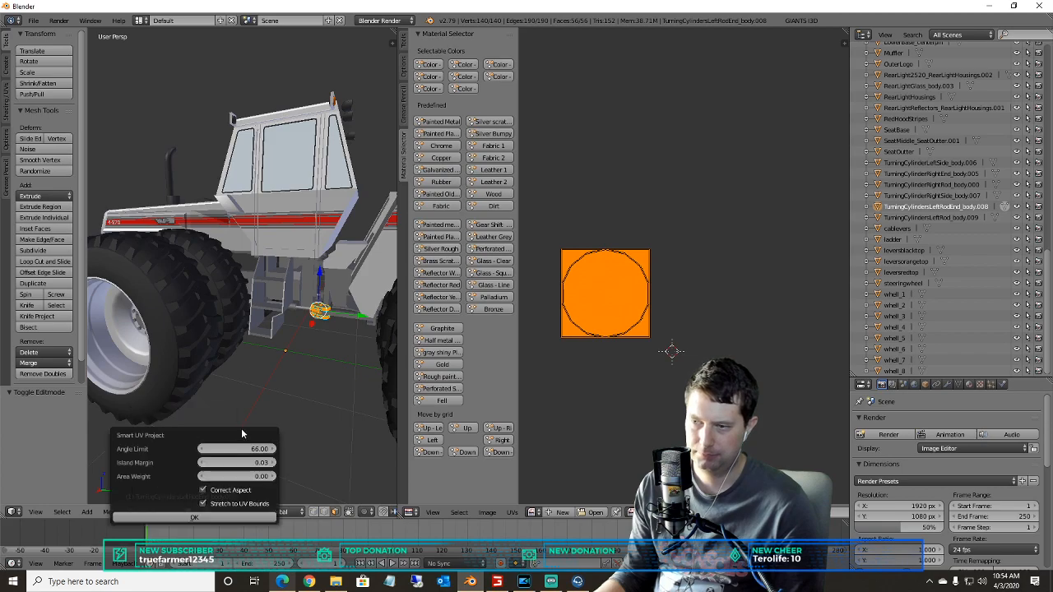
left_click(194, 518)
- Unwrap TurningCylindersLeftRod_body.009 in Edit Mode with Smart UV Project and move its UVs two tiles right onto the Chrome tile
left_click(925, 218)
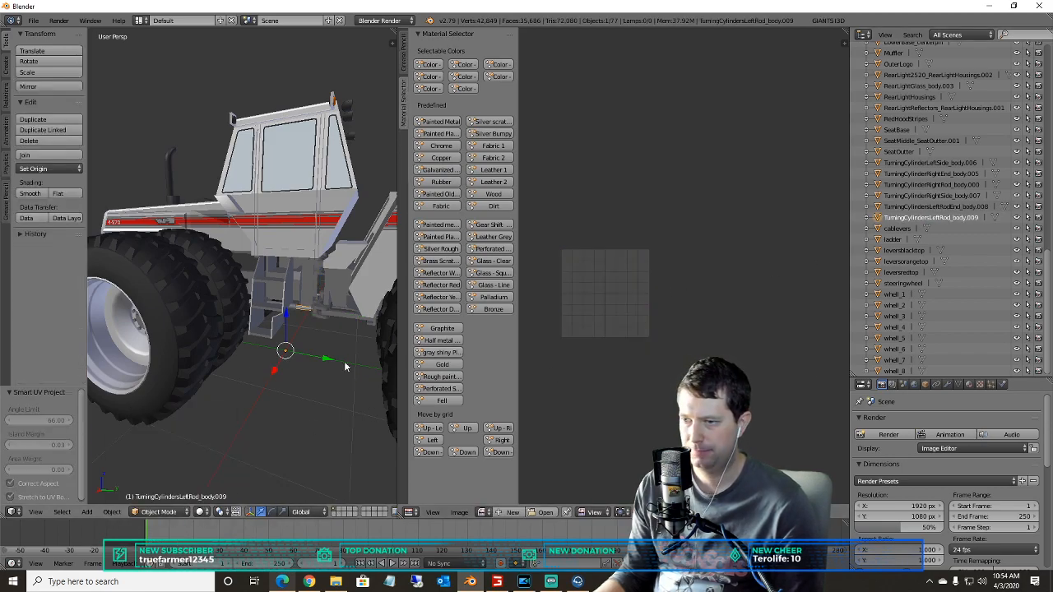
left_click(142, 513)
left_click(162, 490)
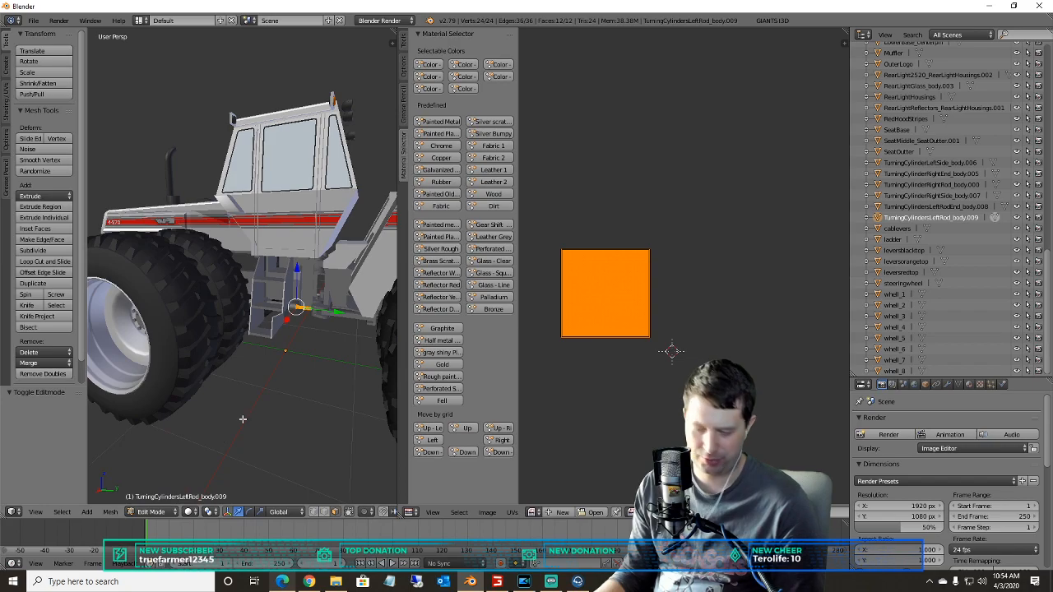
key("u")
left_click(238, 429)
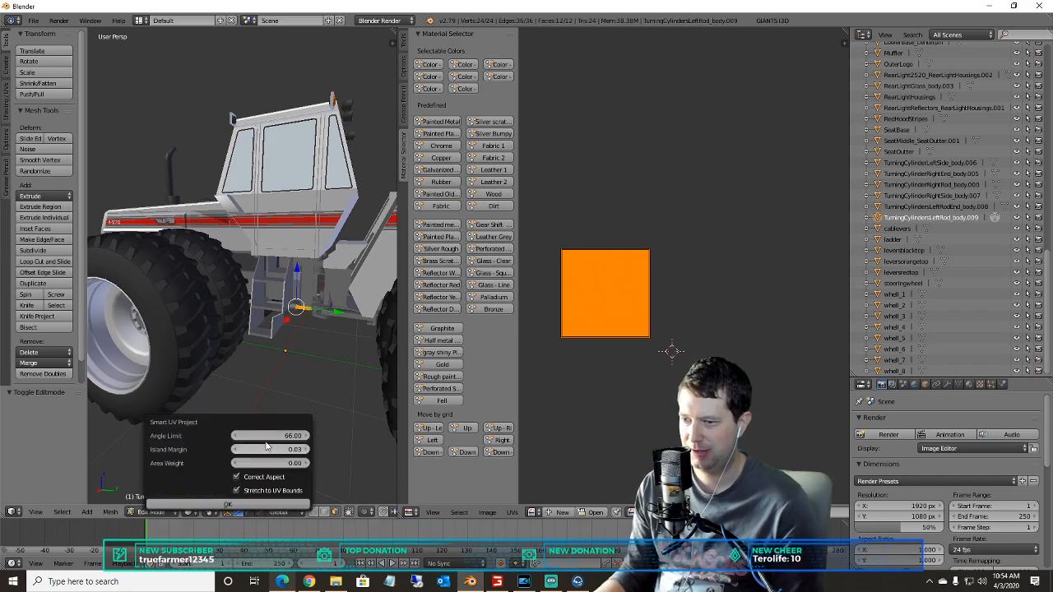
left_click(224, 502)
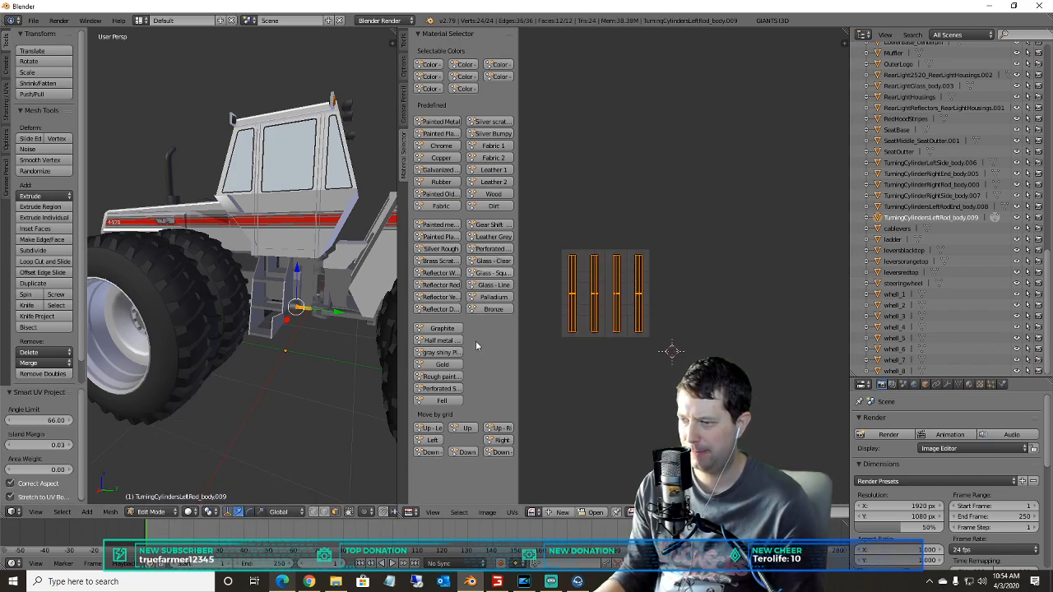
left_click(492, 441)
left_click(492, 441)
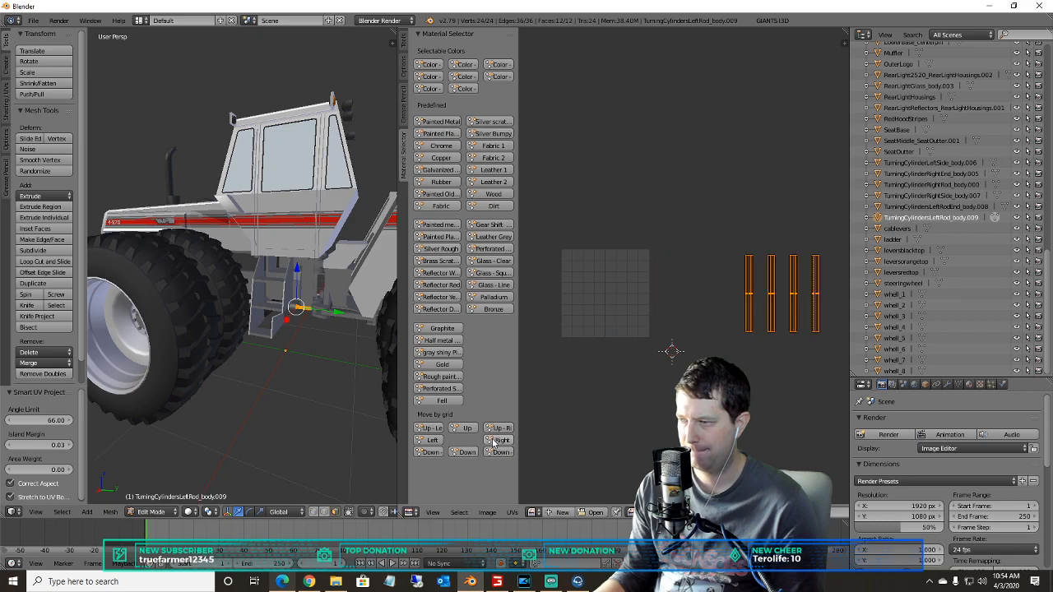
- Select cablevers, put it into Edit Mode and unwrap it with Smart UV Project
left_click(899, 230)
left_click(156, 511)
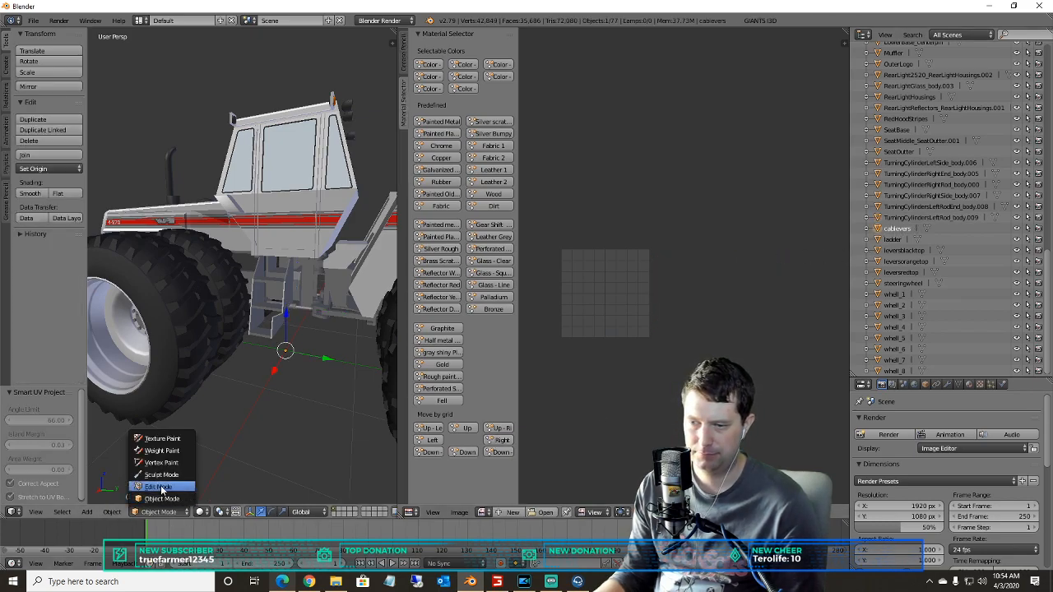
left_click(156, 487)
key("u")
left_click(197, 435)
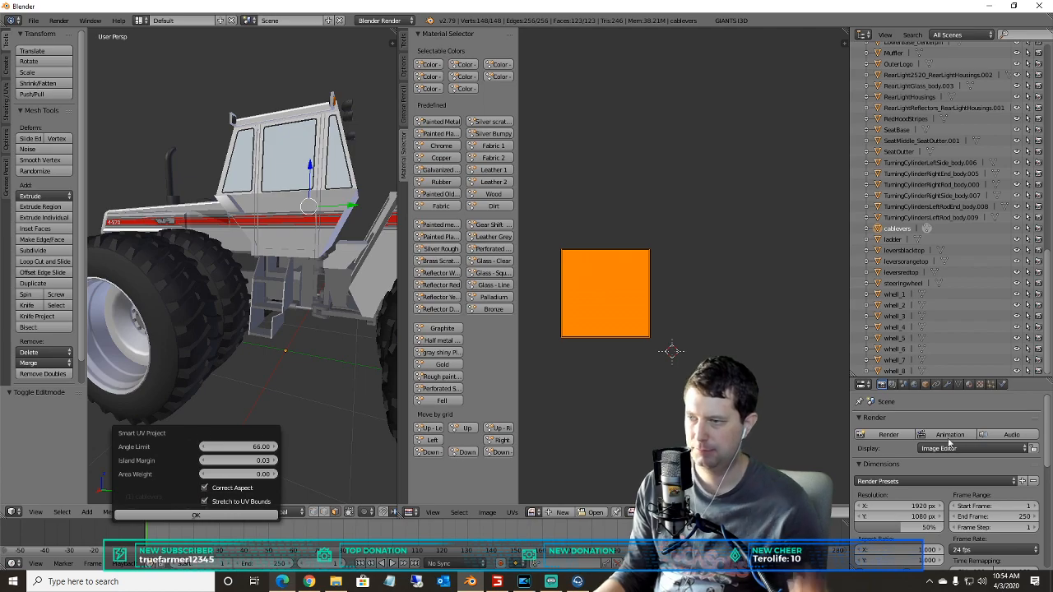
left_click(206, 516)
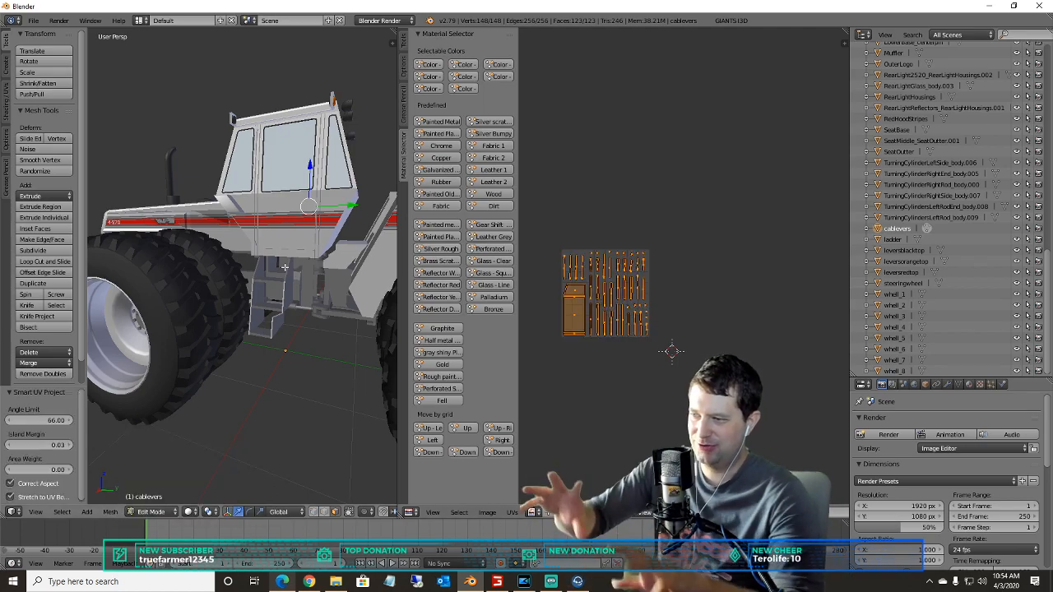
- Select the ladder and examine the Fabric1, Leather1 and Leather2 sample images linked in the browser's material grid PDF
left_click(894, 238)
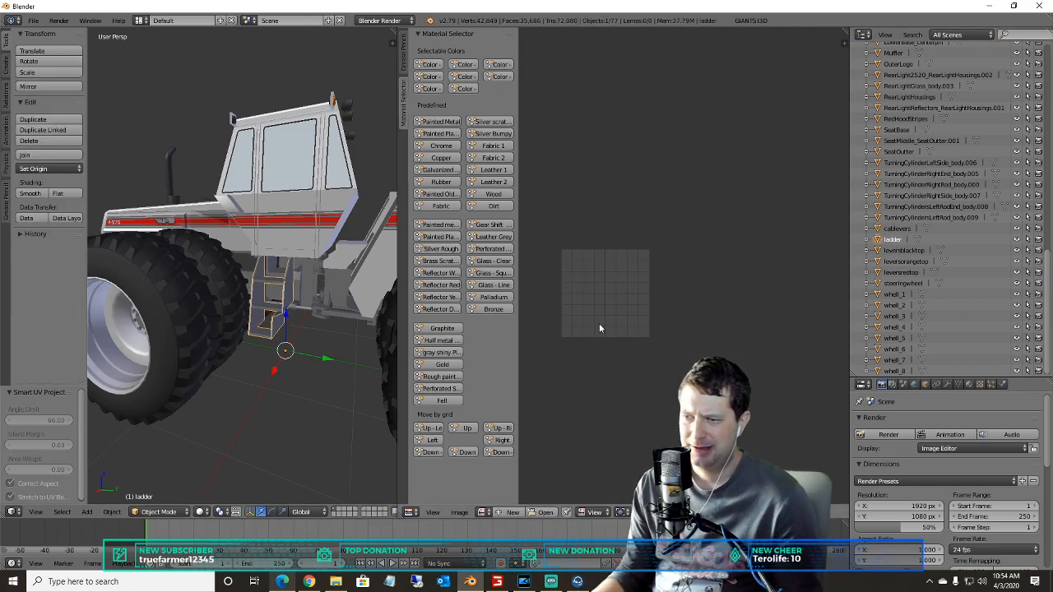
left_click(282, 581)
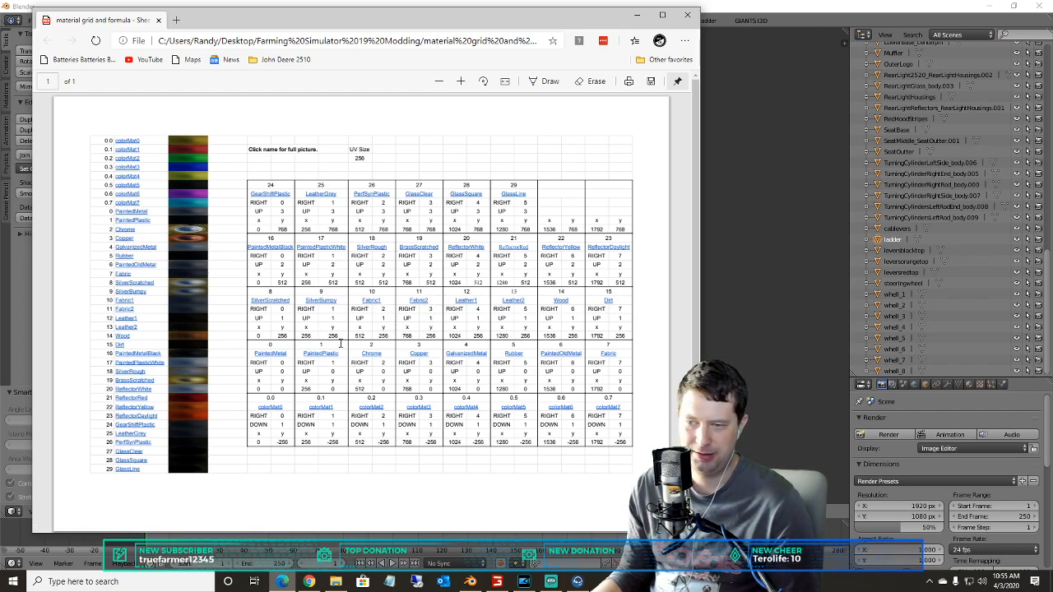
left_click(370, 308)
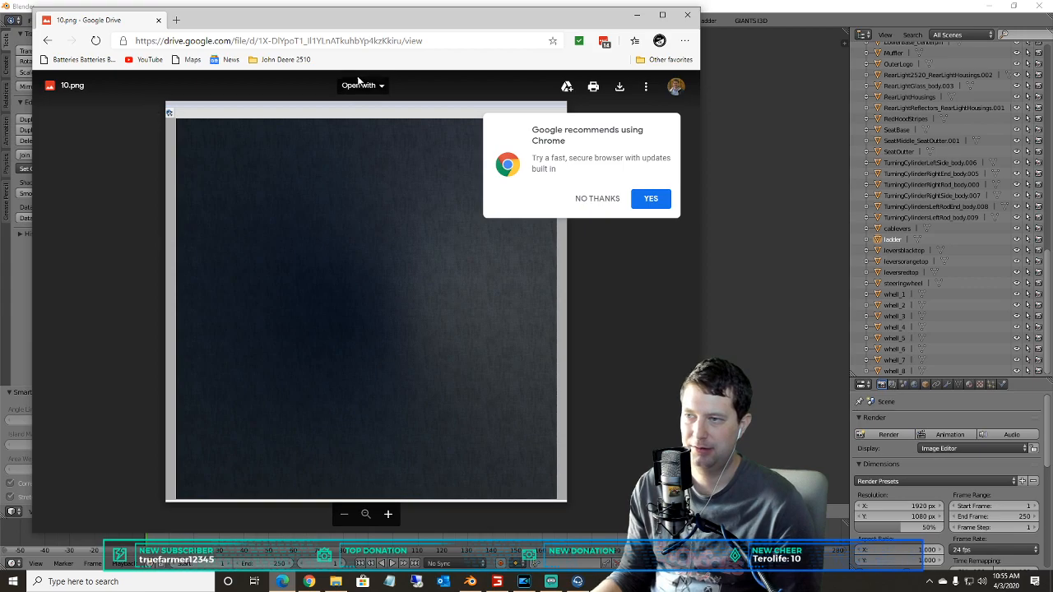
key("alt+Left")
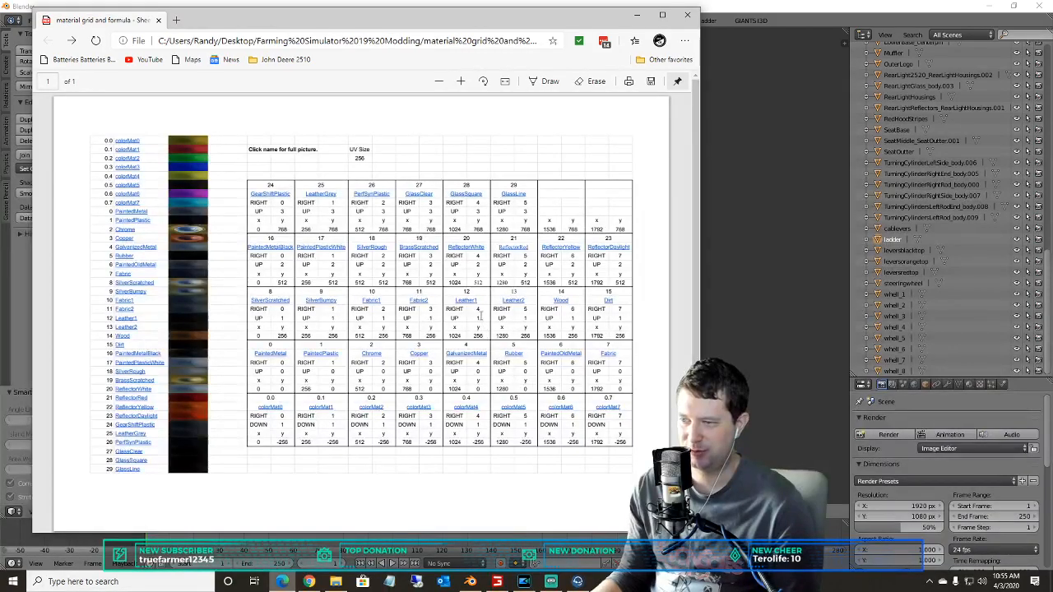
left_click(465, 304)
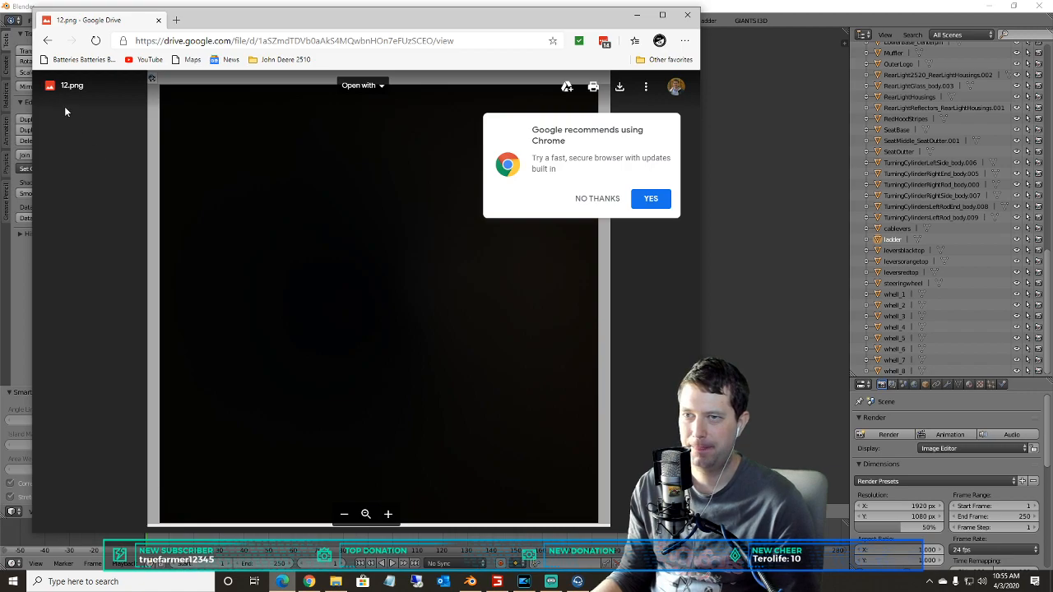
left_click(48, 40)
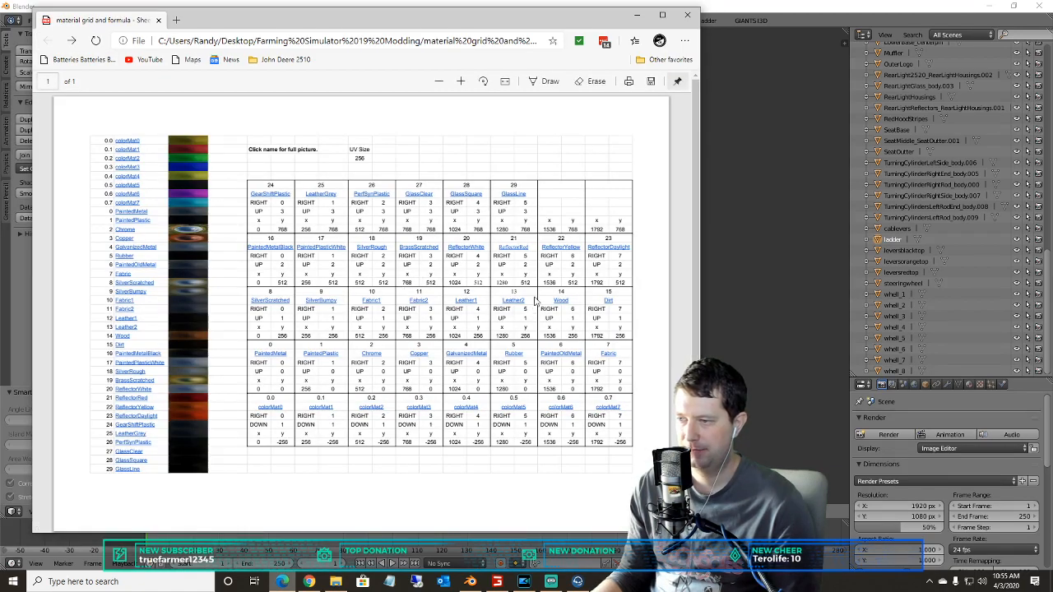
left_click(520, 302)
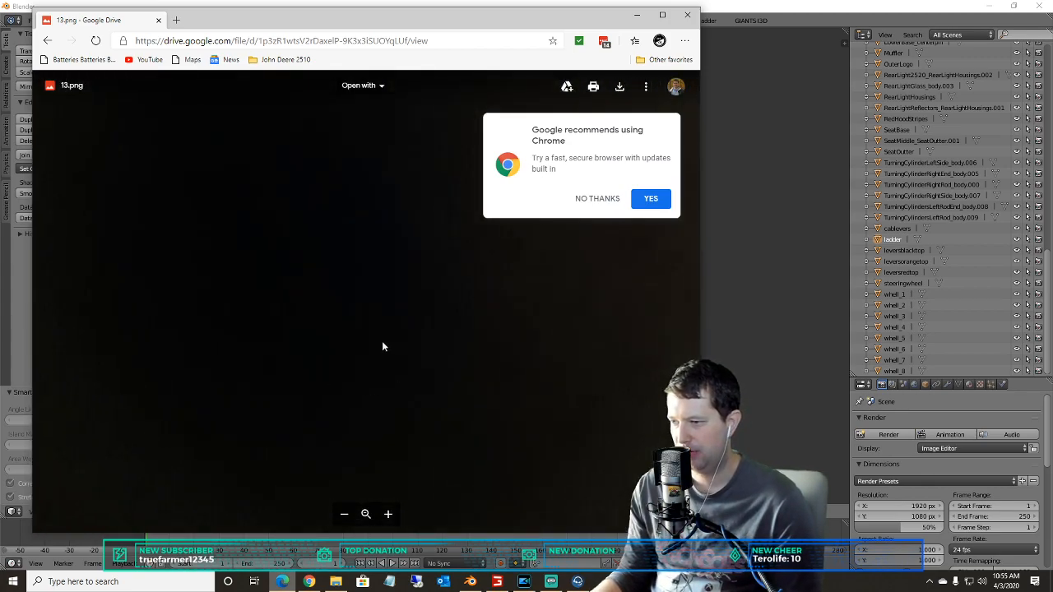
left_click(47, 40)
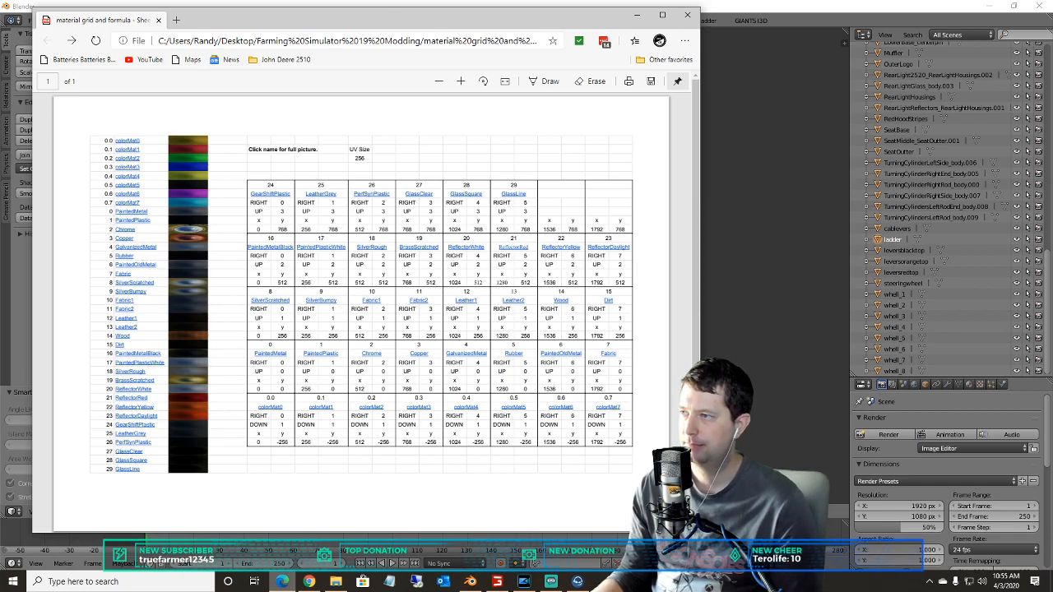
left_click(713, 19)
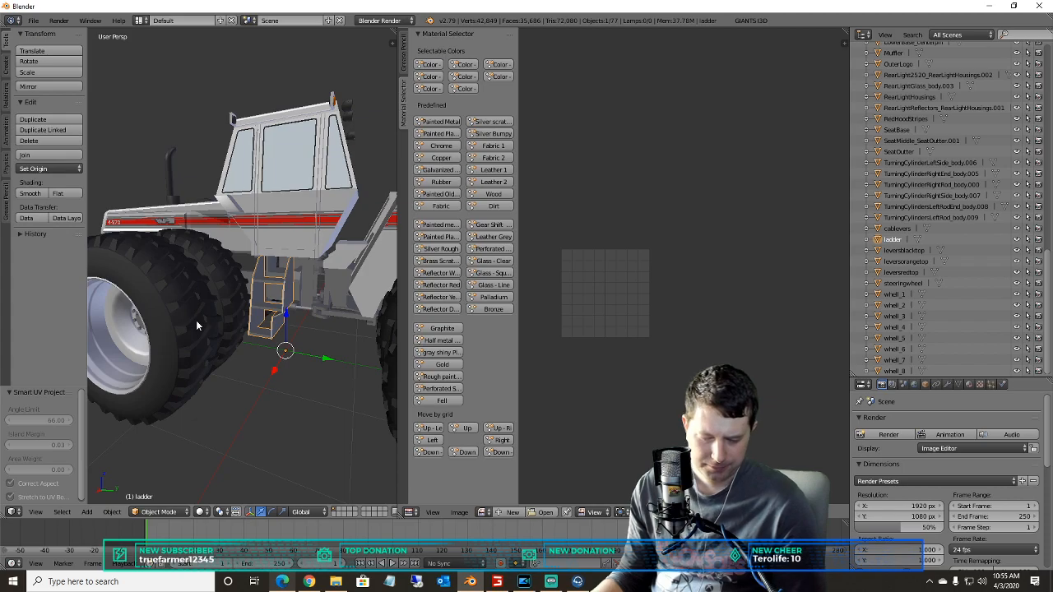
- Put the selected ladder into Edit Mode and unwrap it with Smart UV Project
key("u")
left_click(147, 512)
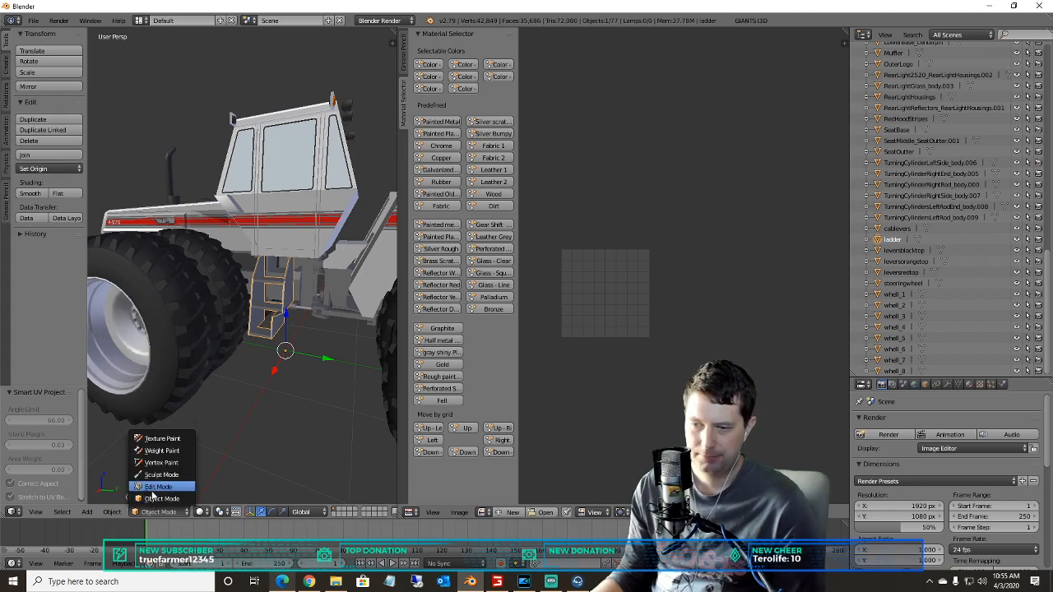
left_click(157, 484)
key("u")
left_click(231, 354)
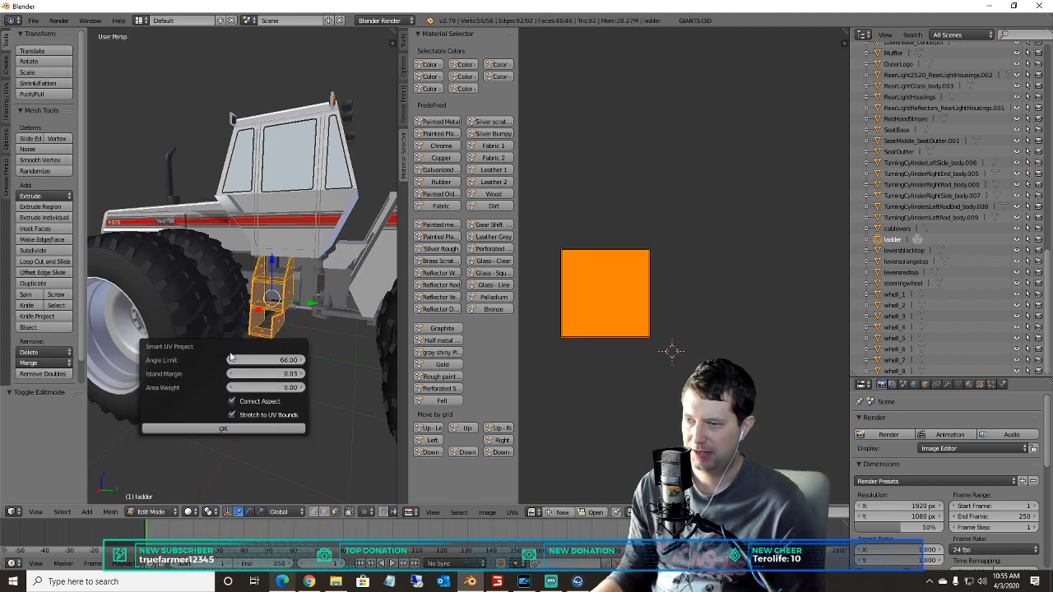
left_click(217, 428)
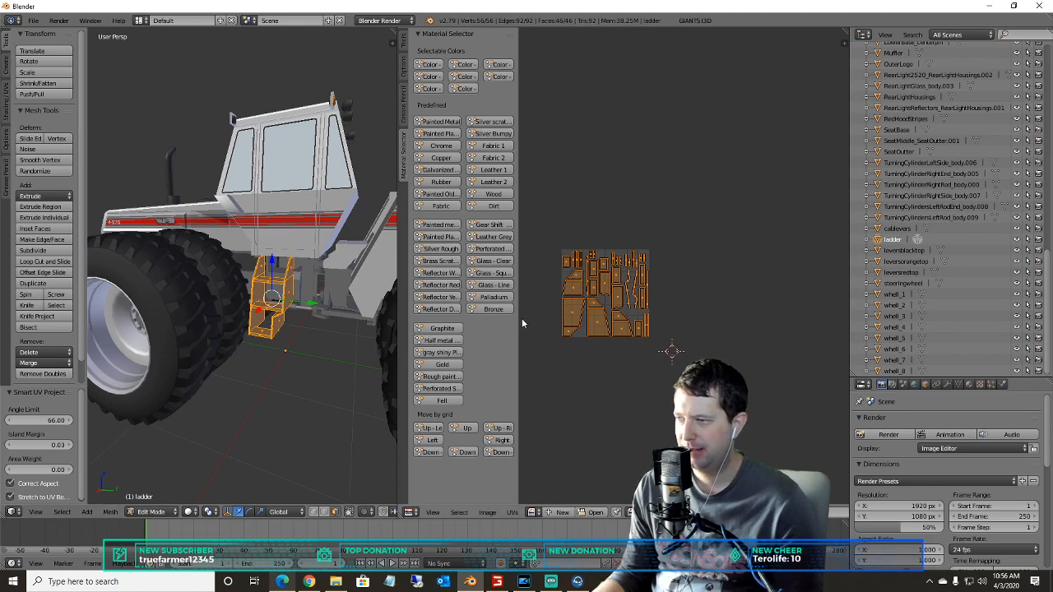
- Select leversblacktop, put it into Edit Mode and unwrap it with Smart UV Project
left_click(902, 251)
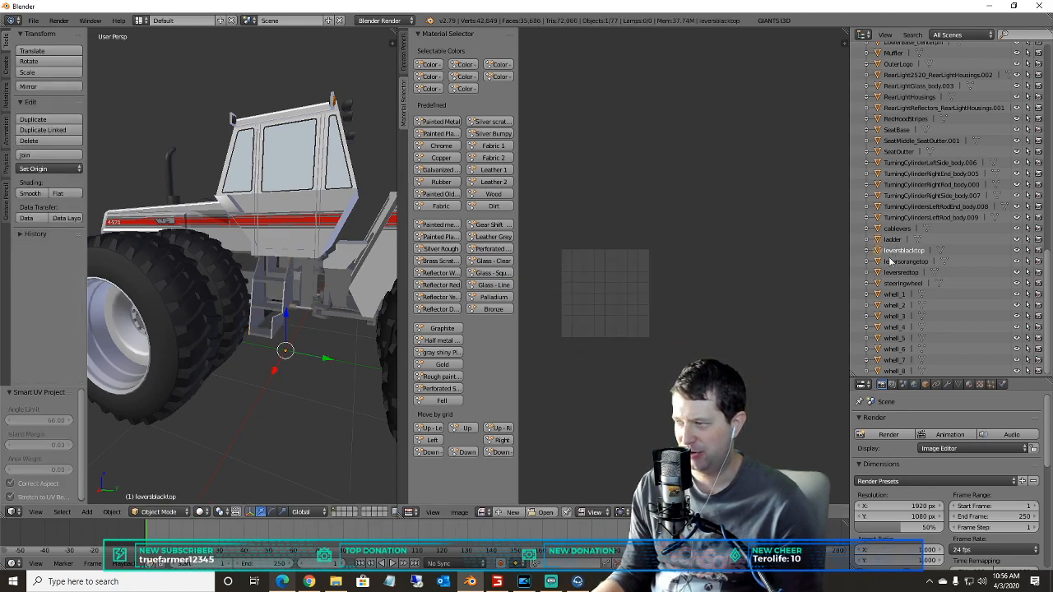
left_click(158, 512)
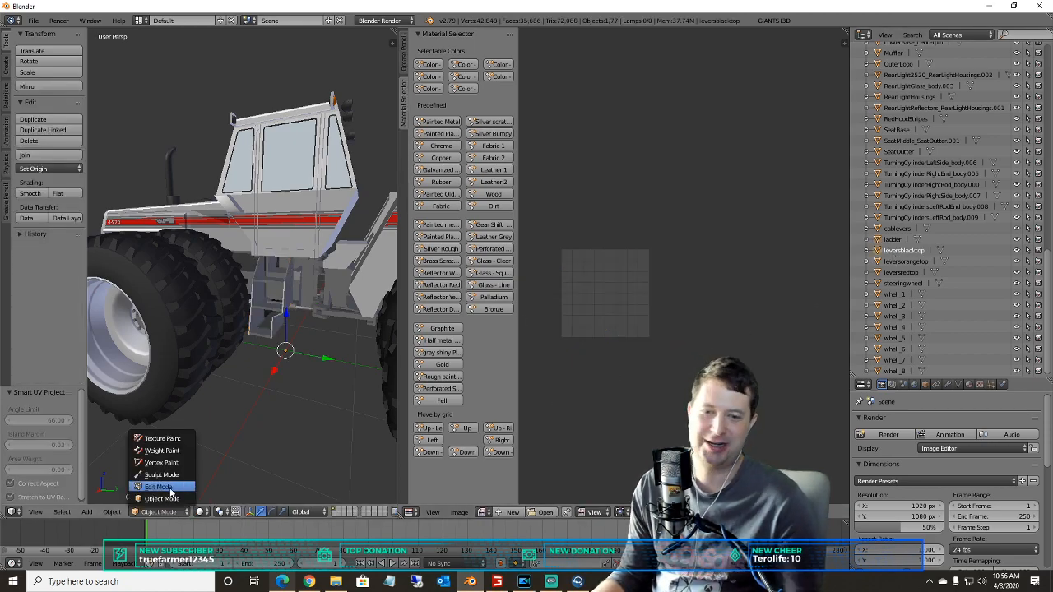
left_click(165, 487)
key("u")
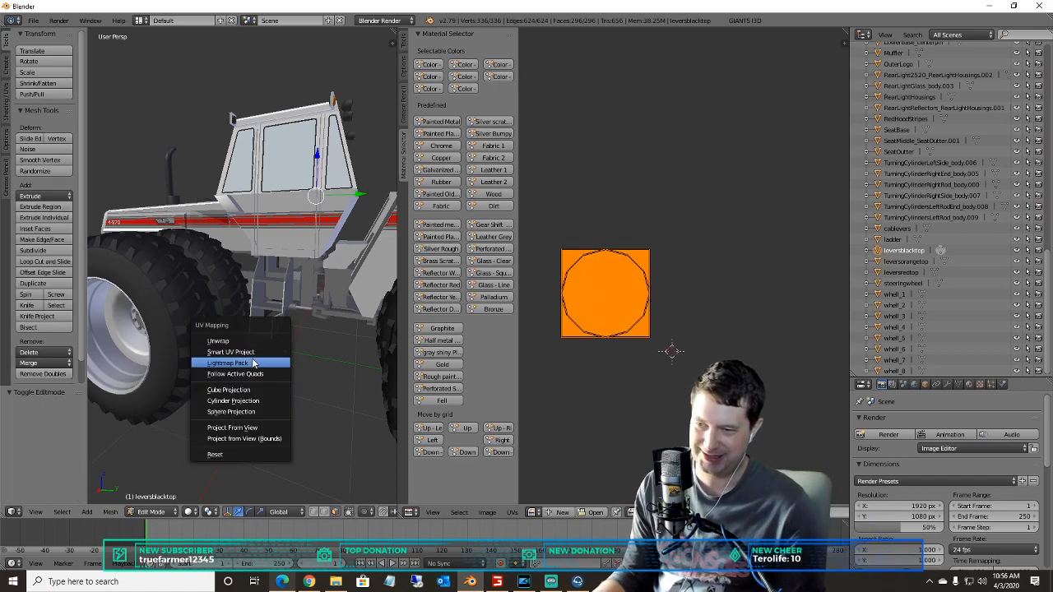
left_click(258, 348)
left_click(247, 434)
middle_click_drag(284, 334, 390, 350)
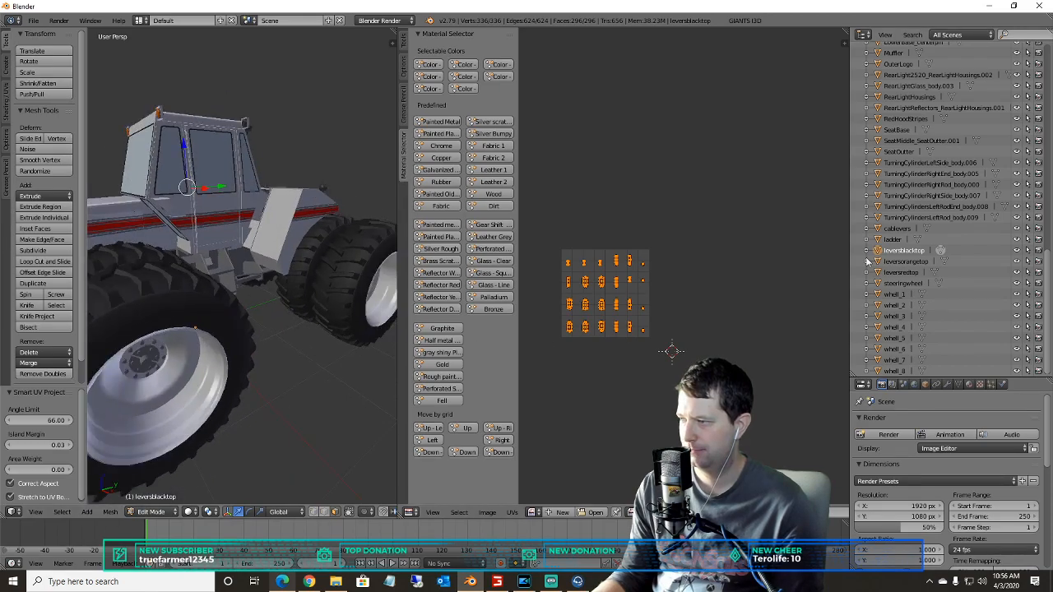
- Unwrap leversorangetop in Edit Mode with Smart UV Project, keeping the default settings
left_click(904, 262)
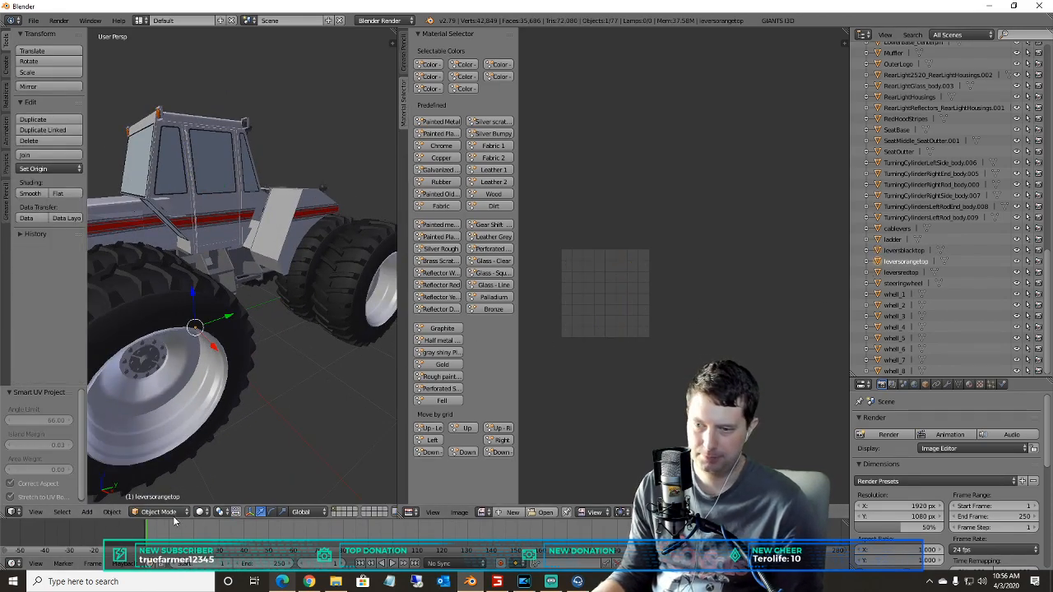
left_click(157, 512)
left_click(156, 484)
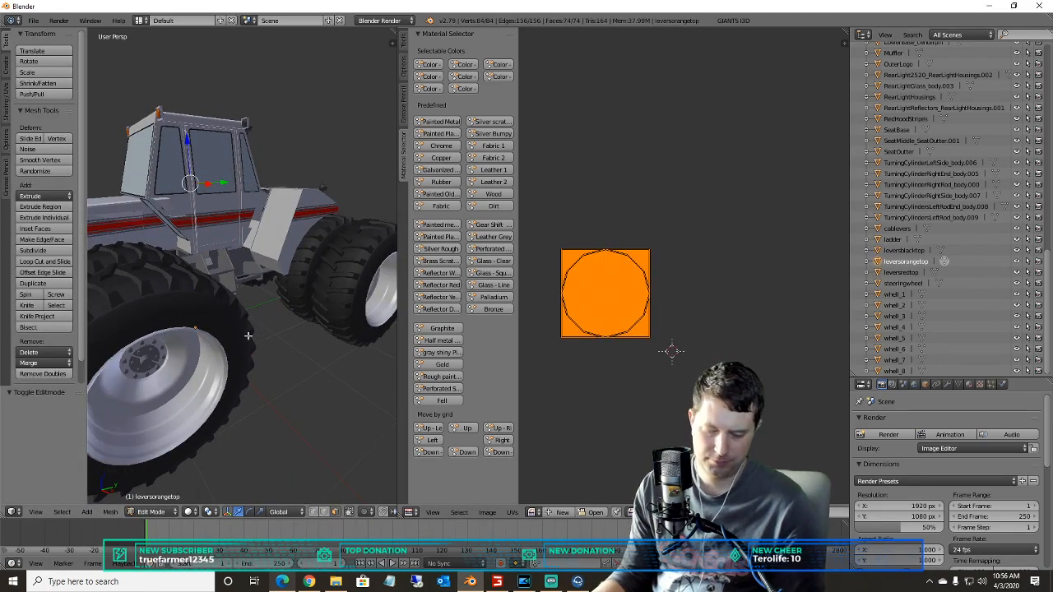
key("u")
left_click(247, 339)
left_click(289, 416)
- Unwrap leversredtop with Smart UV Project in Edit Mode and return to Object Mode
left_click(899, 272)
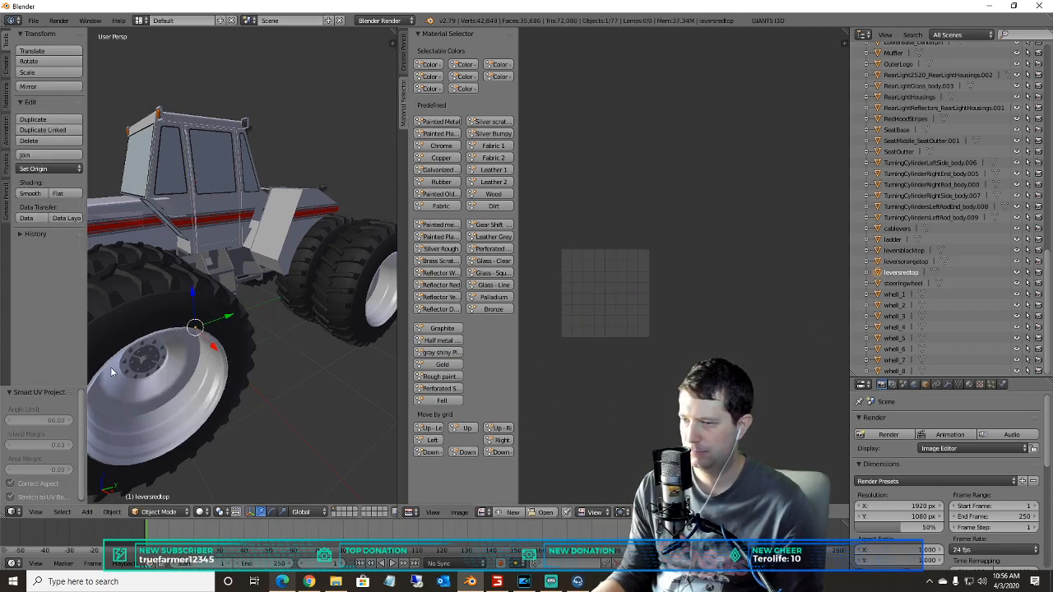
left_click(157, 512)
left_click(163, 483)
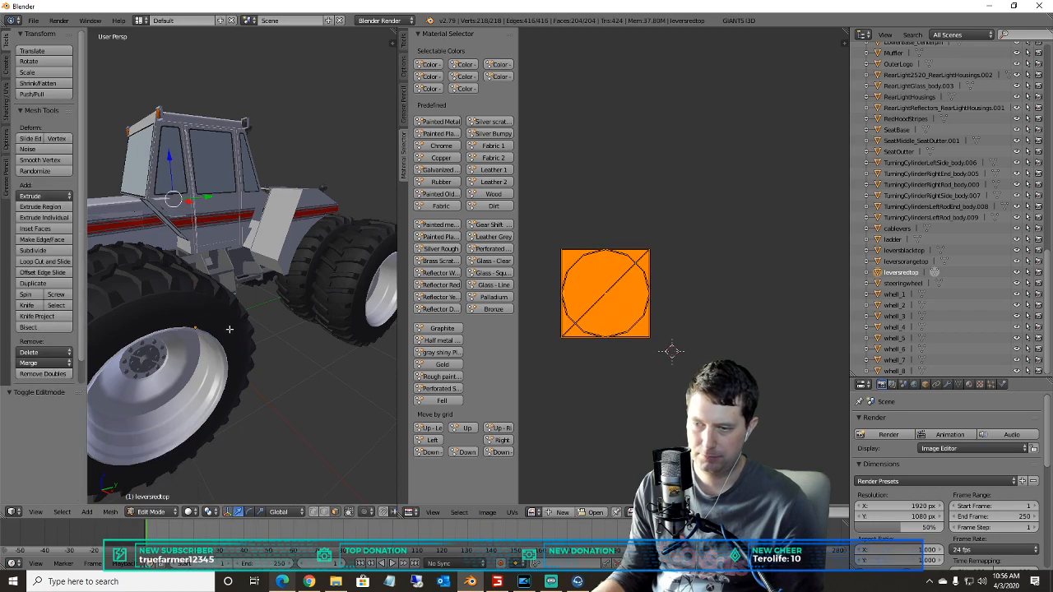
key("u")
left_click(222, 332)
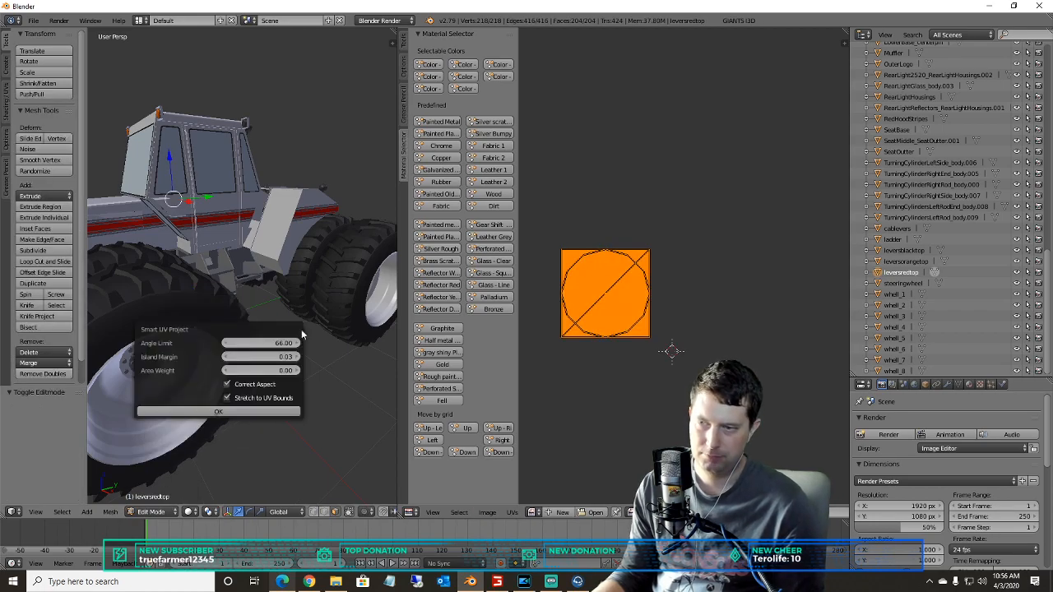
left_click(218, 412)
key("Tab")
- Select steeringwheel, switch it to Edit Mode and unwrap it with Smart UV Project
left_click(896, 283)
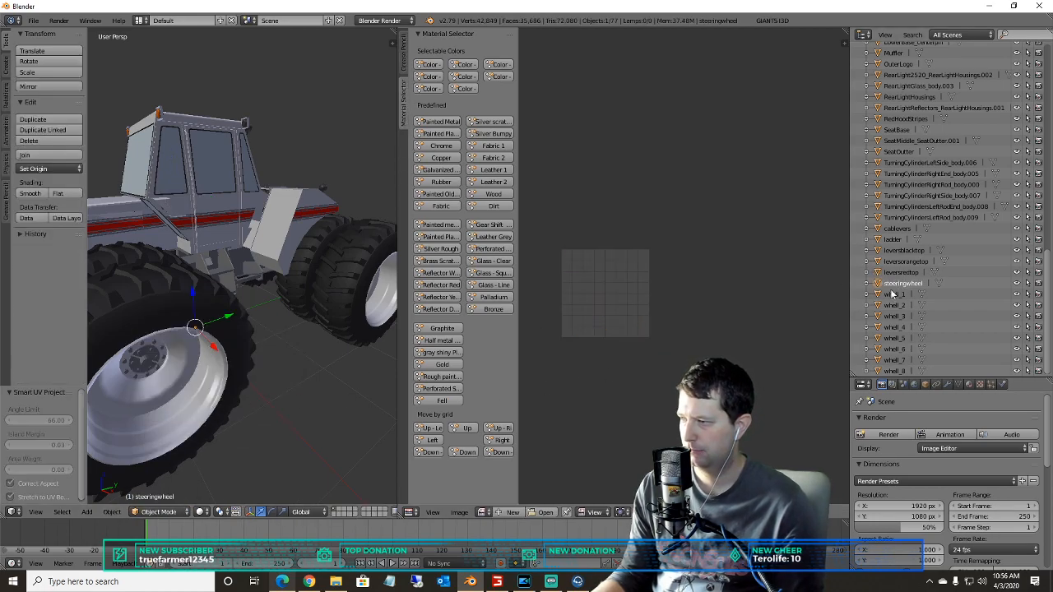
left_click(156, 512)
left_click(148, 499)
left_click(153, 512)
left_click(155, 487)
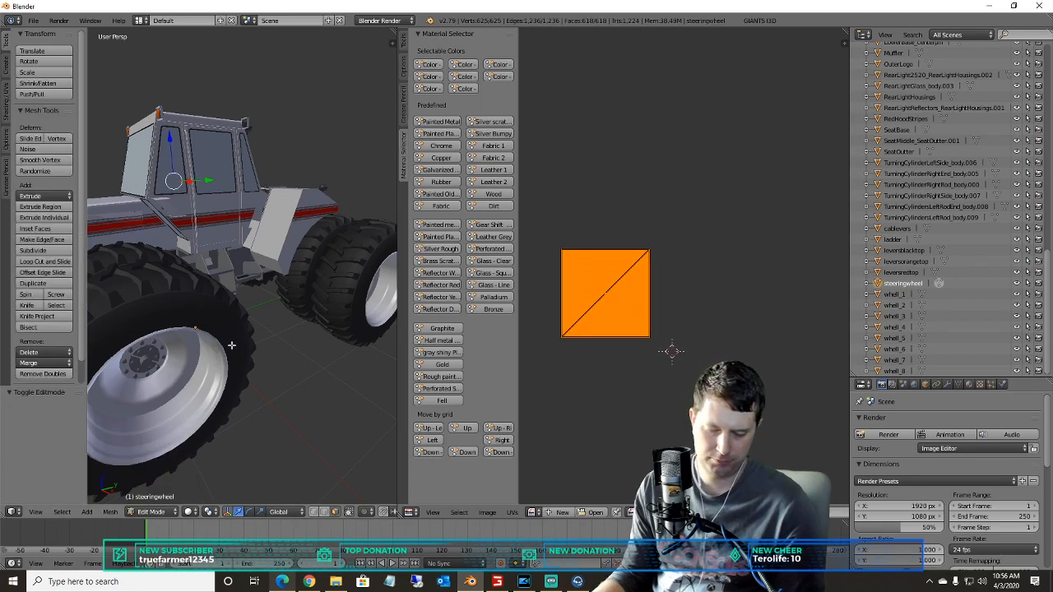
key("u")
left_click(228, 351)
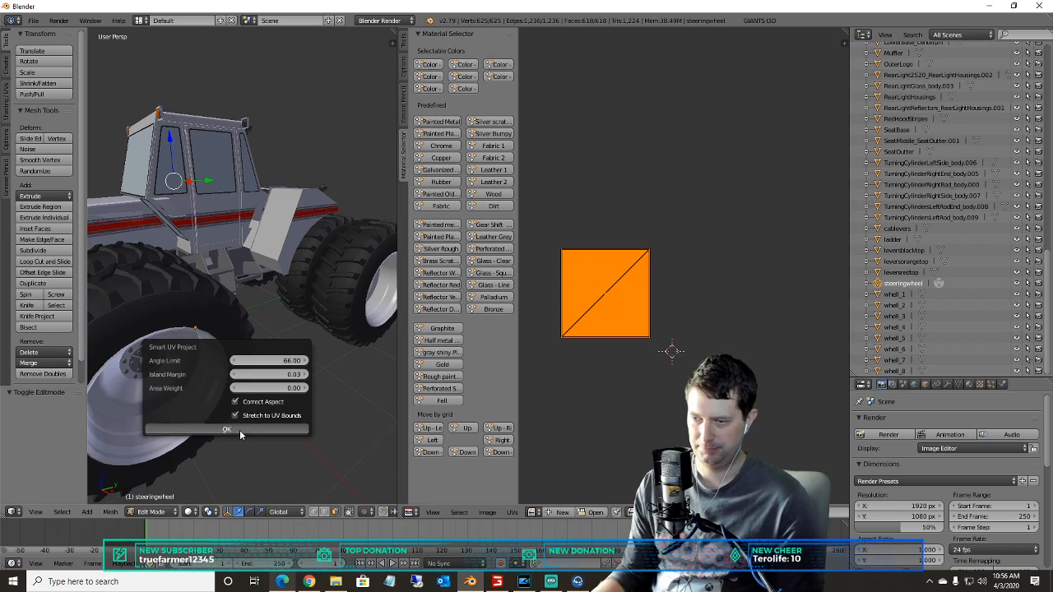
left_click(241, 434)
mouse_move(274, 346)
middle_mouse_down()
mouse_move(210, 331)
mouse_move(263, 333)
middle_mouse_up()
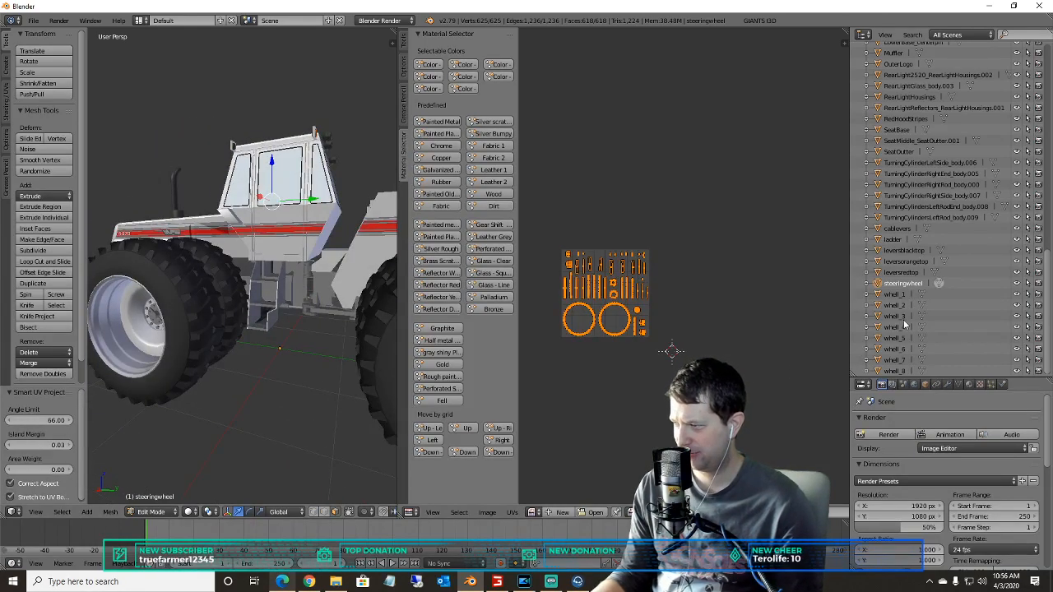
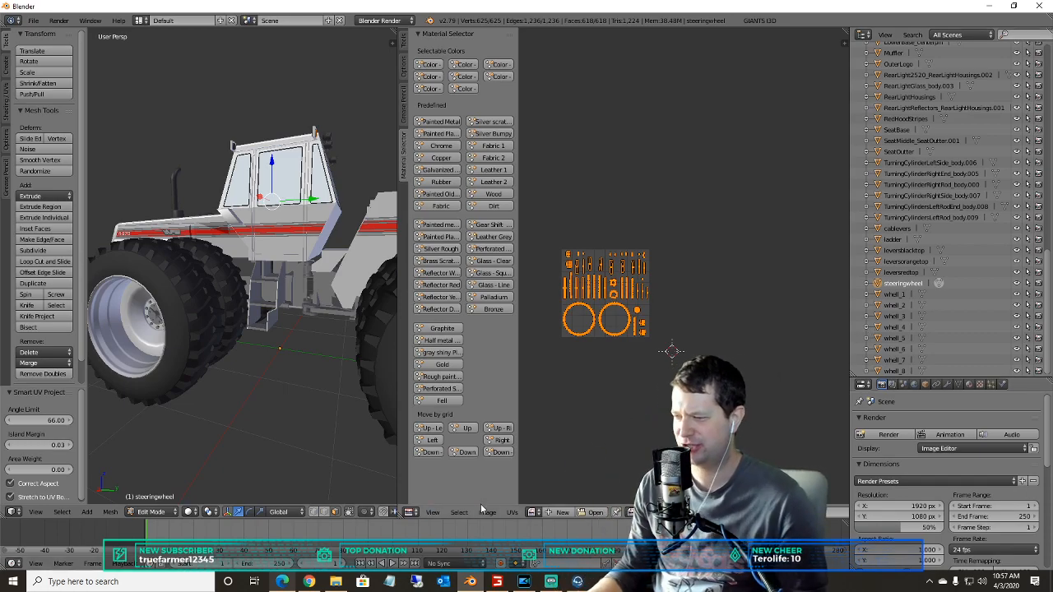
- Return the steering wheel to Object Mode and widen the 3D viewport slightly
middle_click_drag(273, 397, 332, 402)
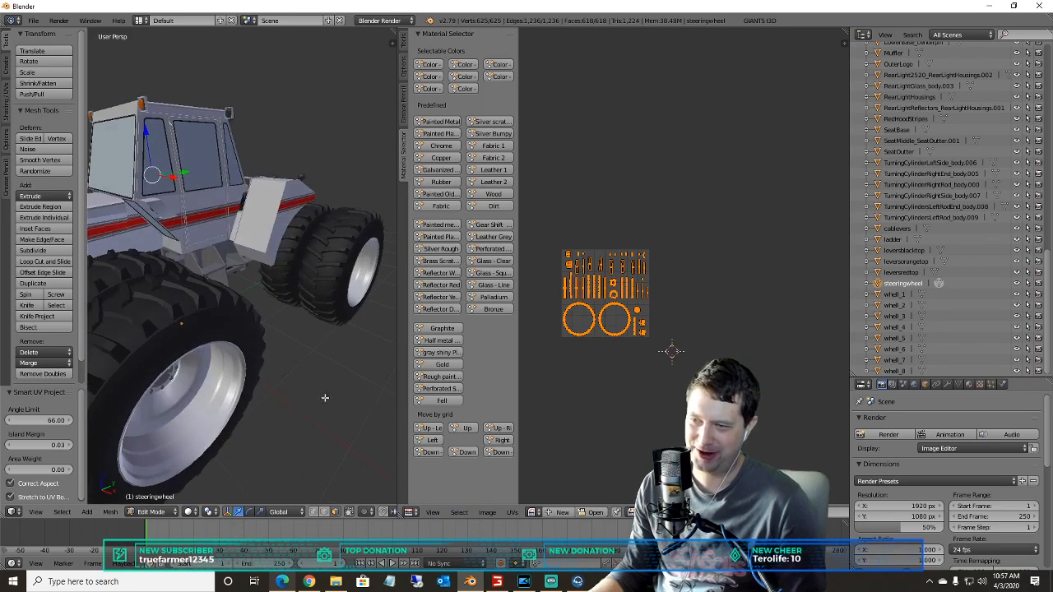
key("a")
key("a")
key("a")
middle_click_drag(271, 357, 343, 329)
left_click(150, 512)
left_click(156, 498)
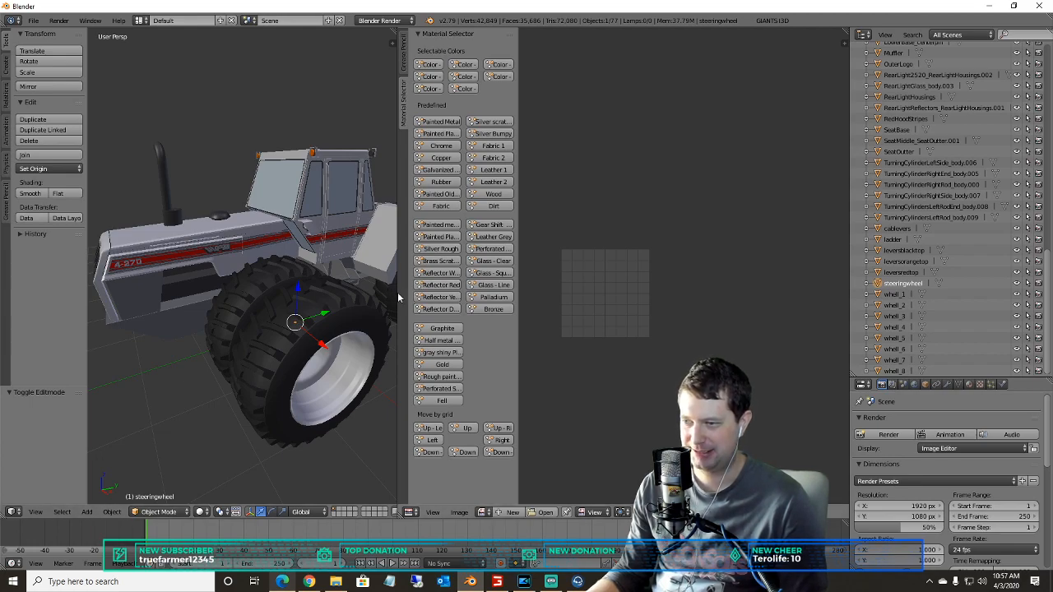
left_click_drag(399, 297, 414, 298)
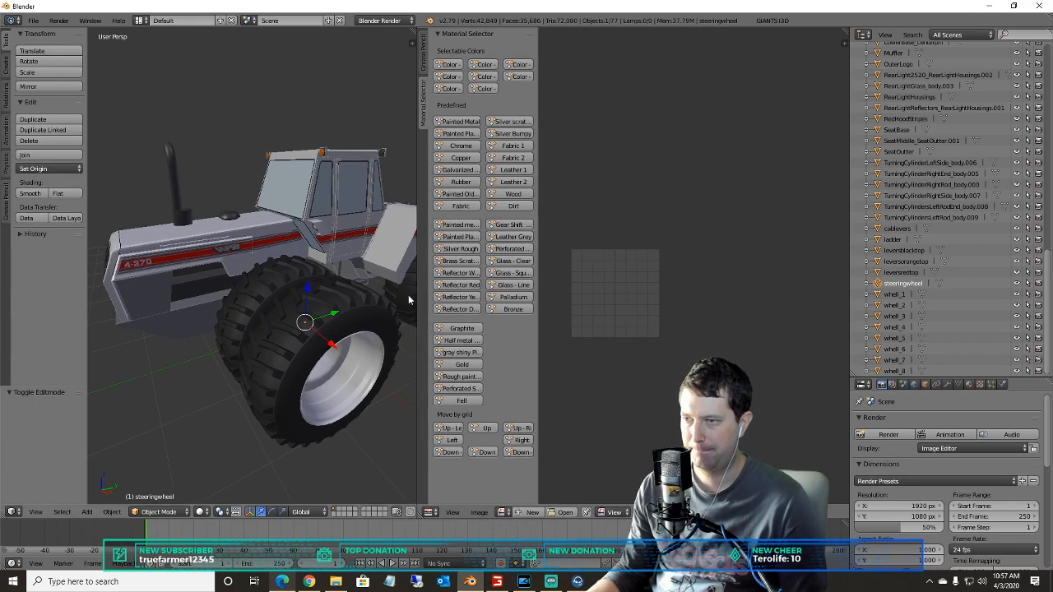
- Select the CabGlass object and put it into Edit Mode
scroll(921, 226, "up", 10)
scroll(938, 227, "up", 4)
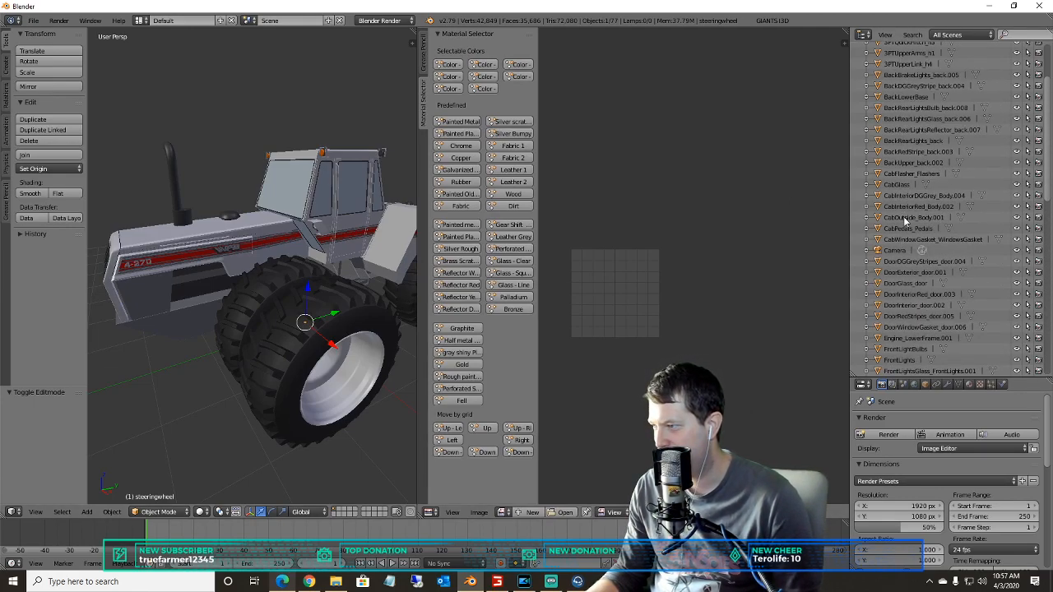
left_click(898, 188)
scroll(280, 190, "up", 4)
scroll(280, 190, "down", 1)
middle_click_drag(291, 176, 217, 282, "shift")
left_click(159, 512)
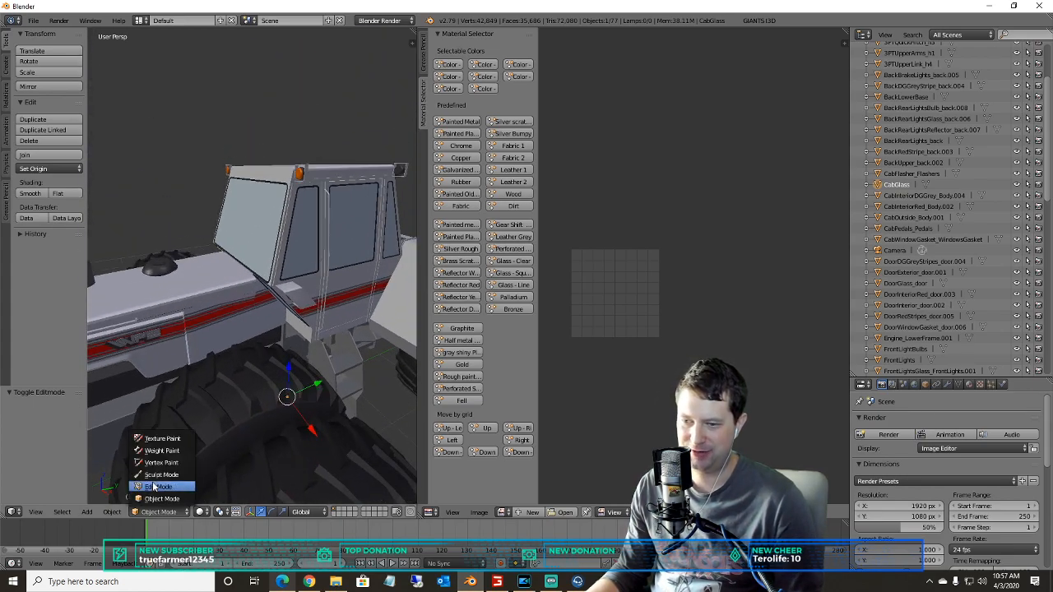
left_click(158, 486)
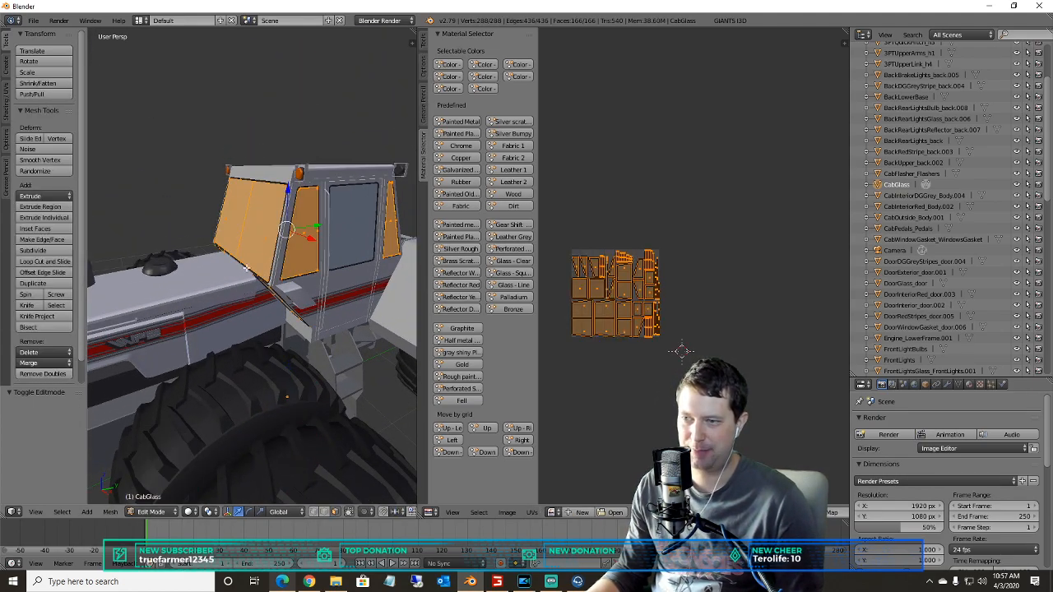
- Deselect all of CabGlass and select only the two outer faces of the front windshield
key("a")
key("a")
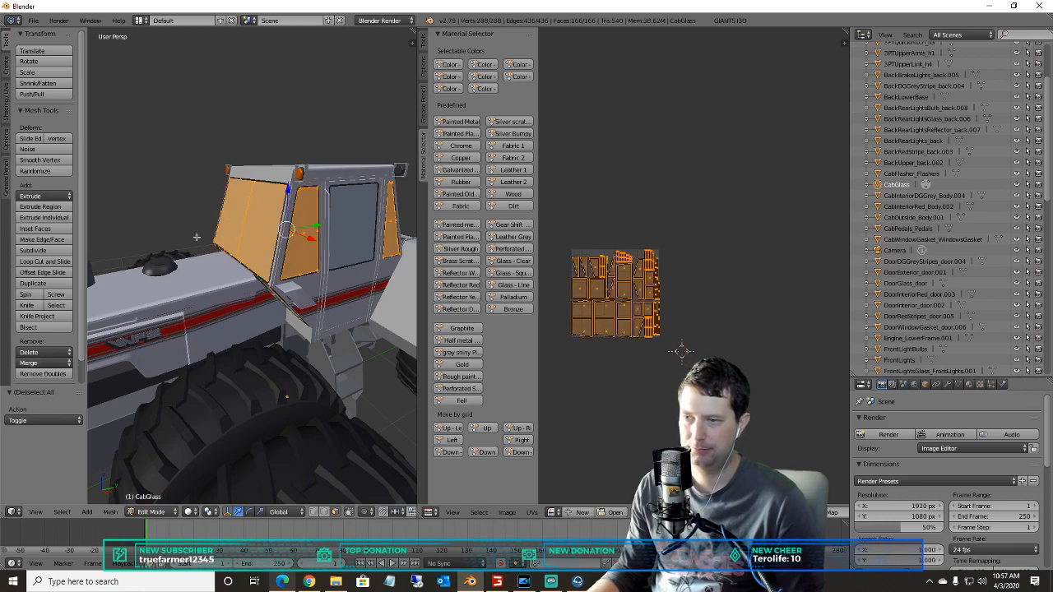
scroll(205, 235, "up", 1)
scroll(752, 313, "up", 3)
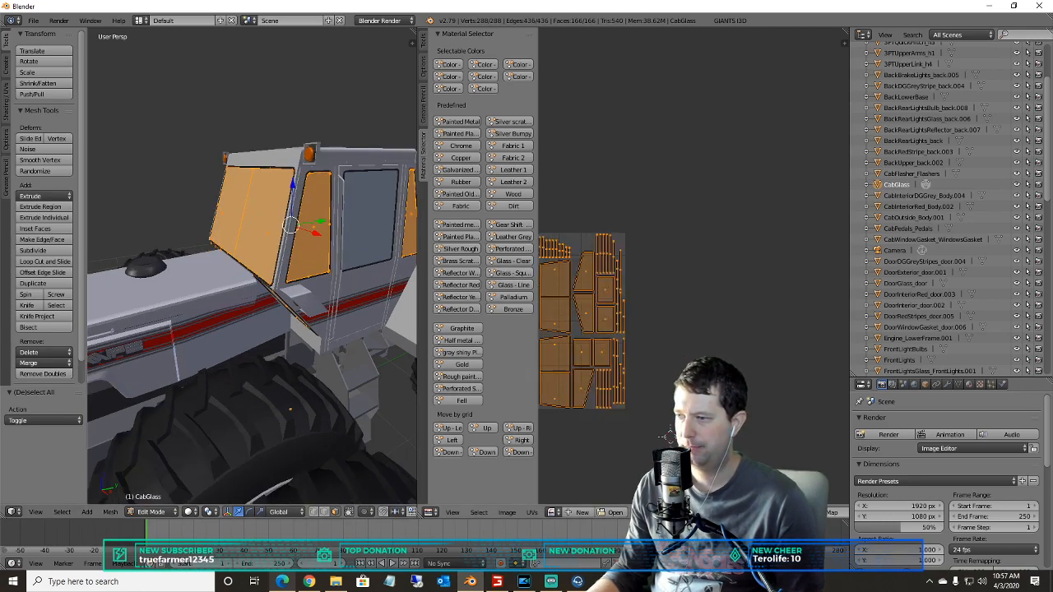
scroll(726, 304, "up", 2)
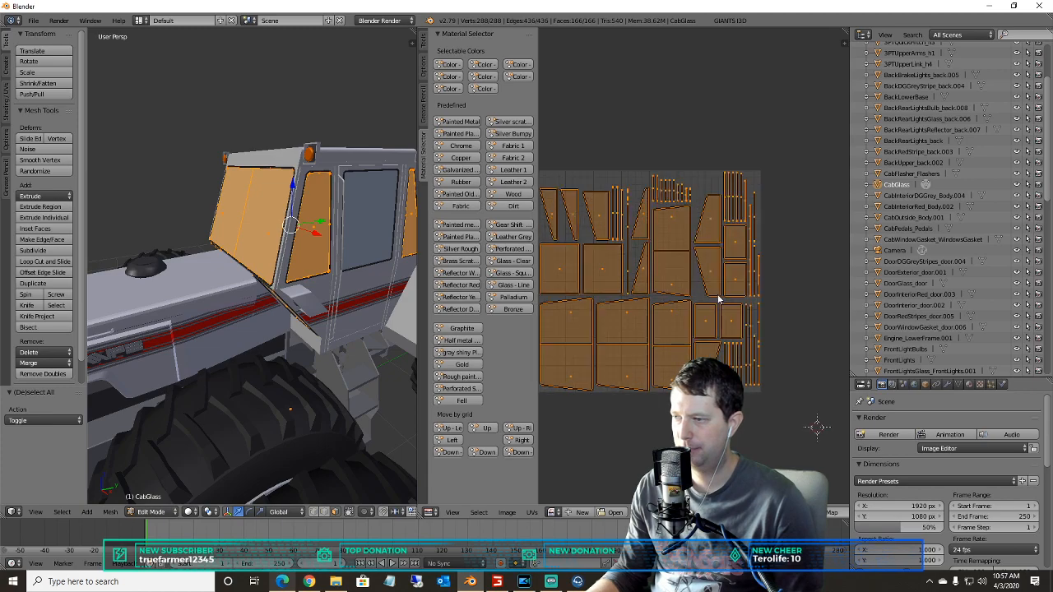
scroll(726, 304, "down", 1)
key("a")
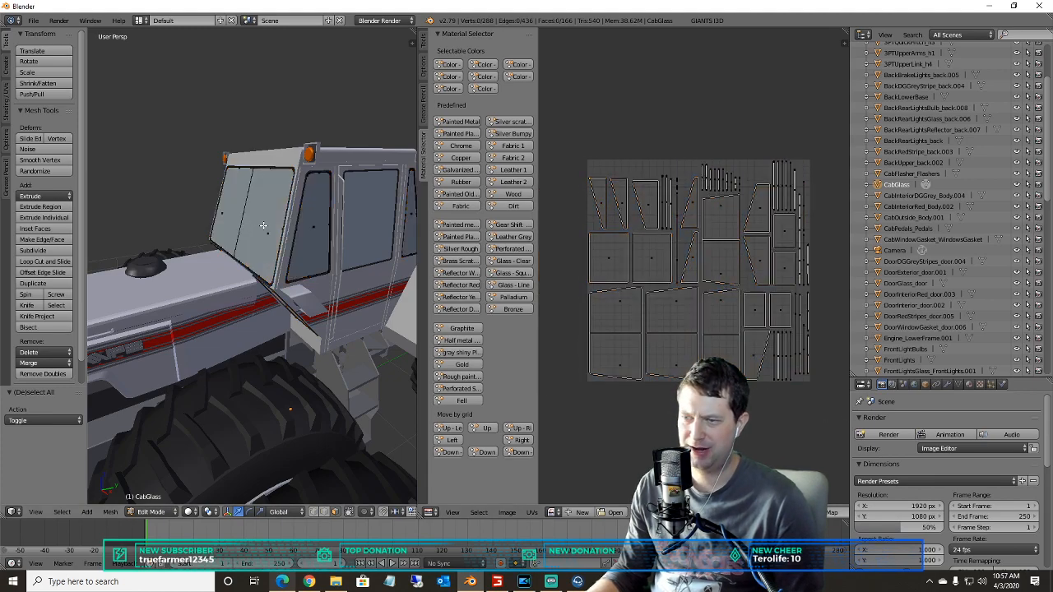
left_click(262, 227)
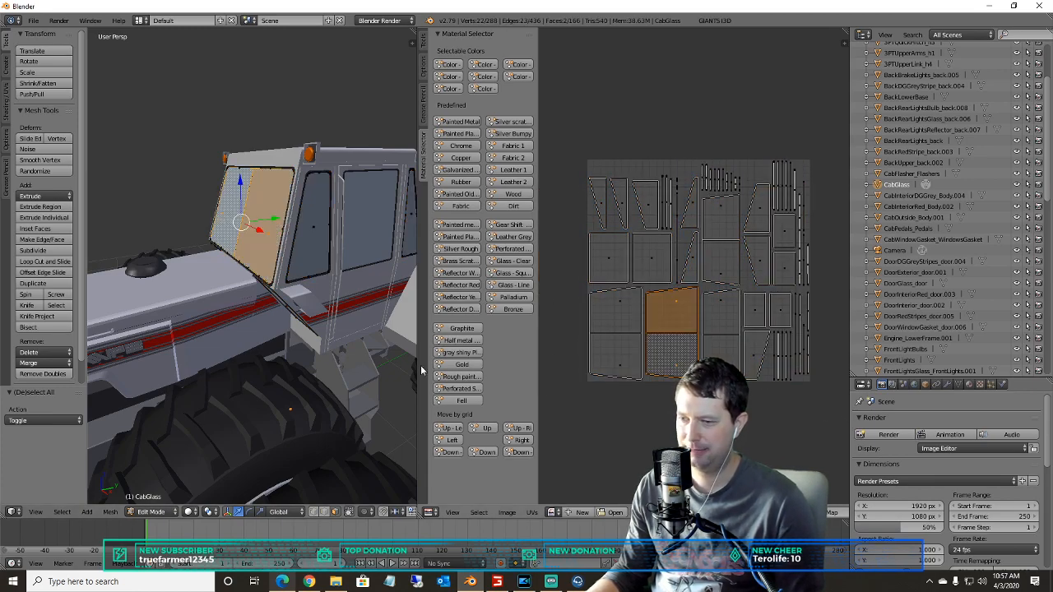
- Unwrap the selected windshield faces with Smart UV Project and rotate their UVs by about -90°
key("u")
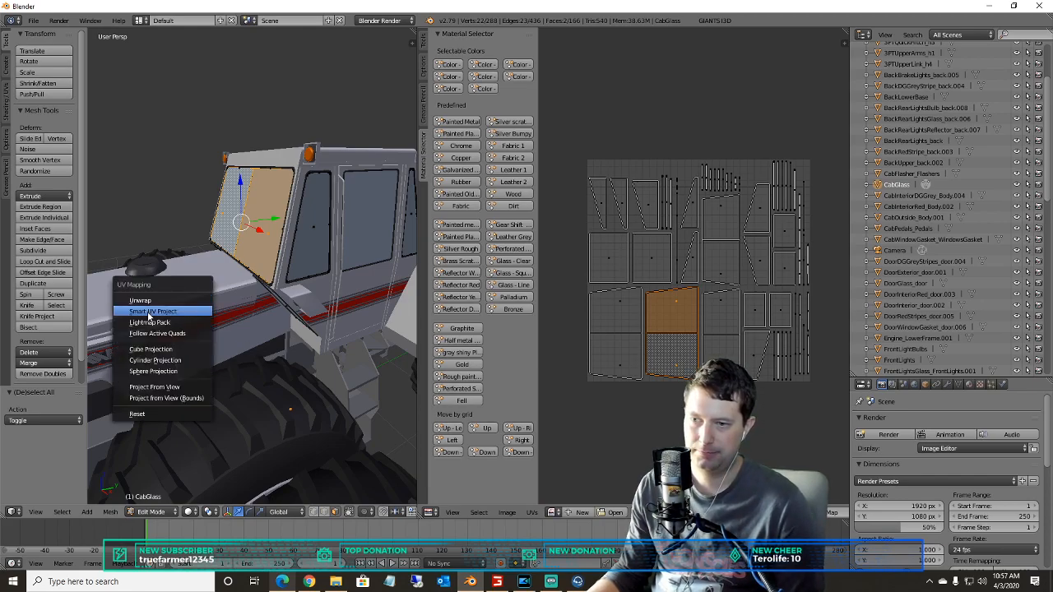
left_click(164, 312)
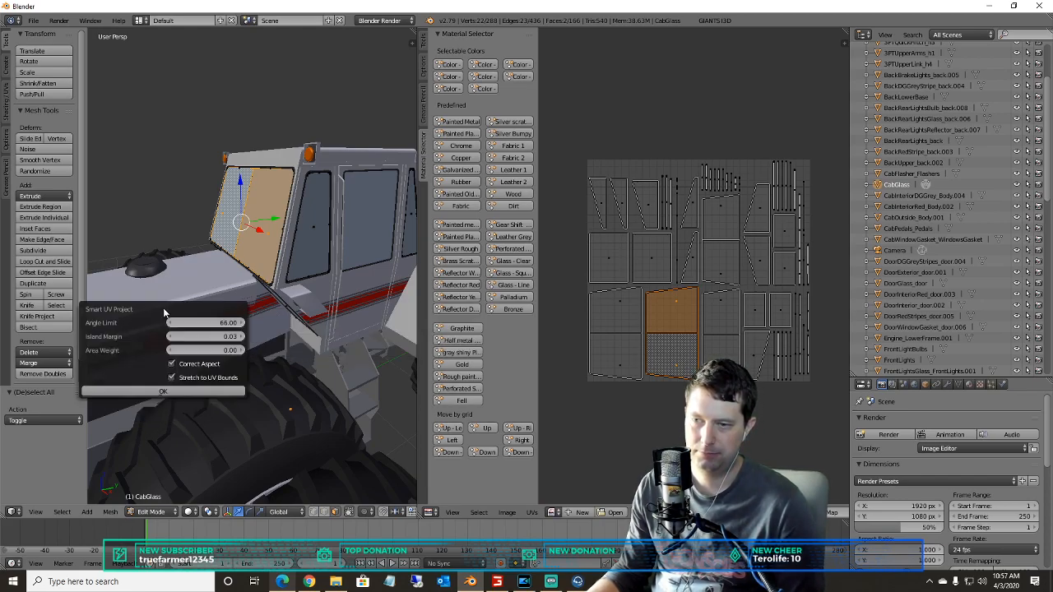
left_click(159, 389)
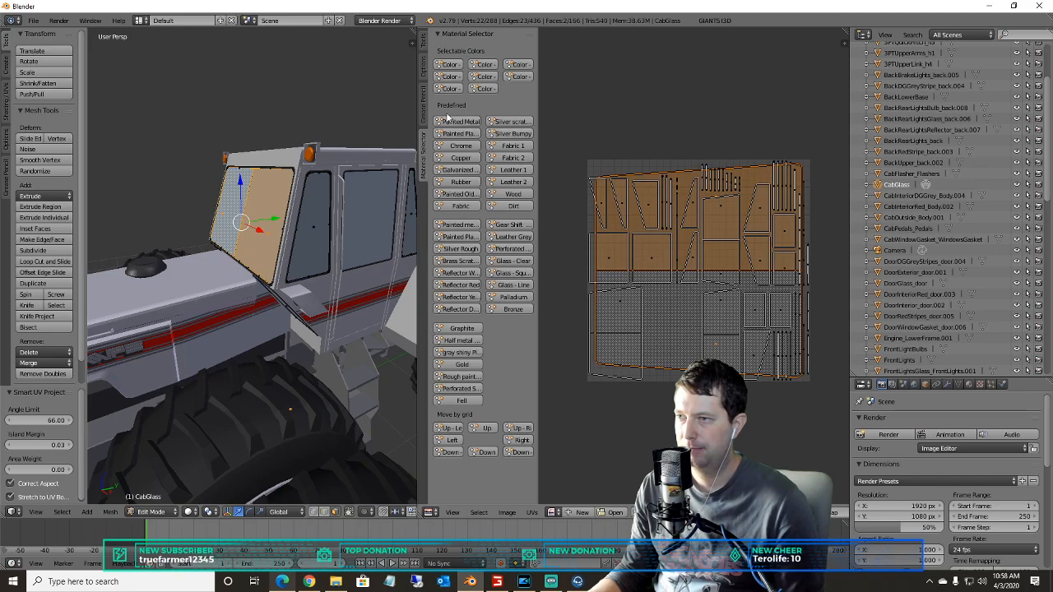
left_click(424, 42)
left_click(461, 65)
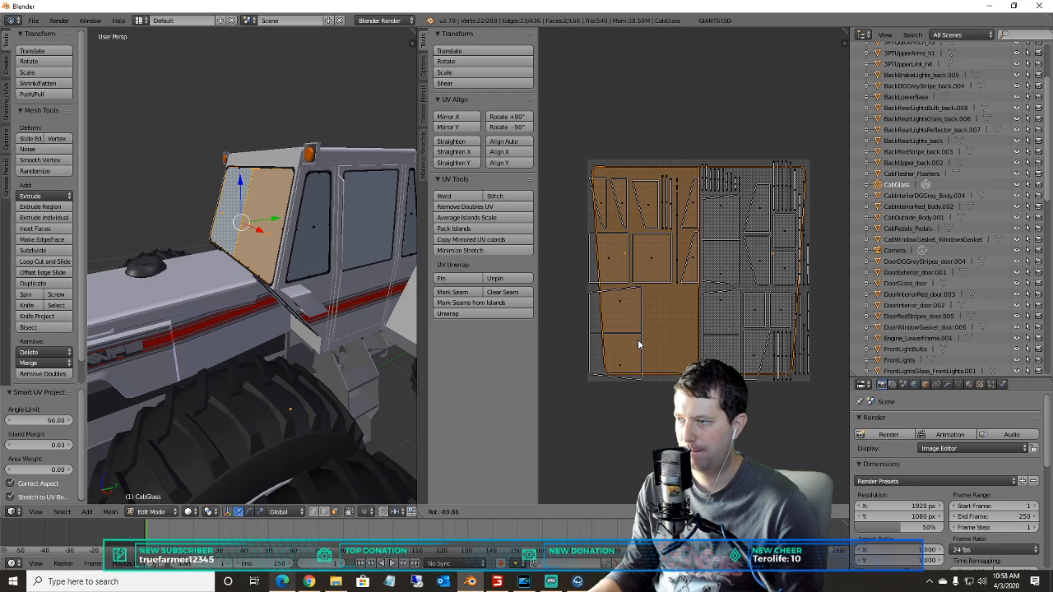
left_click(637, 339)
- View the windshield from the front and rotate its UVs by +90° twice
middle_click_drag(189, 247, 394, 177)
scroll(247, 243, "up", 2)
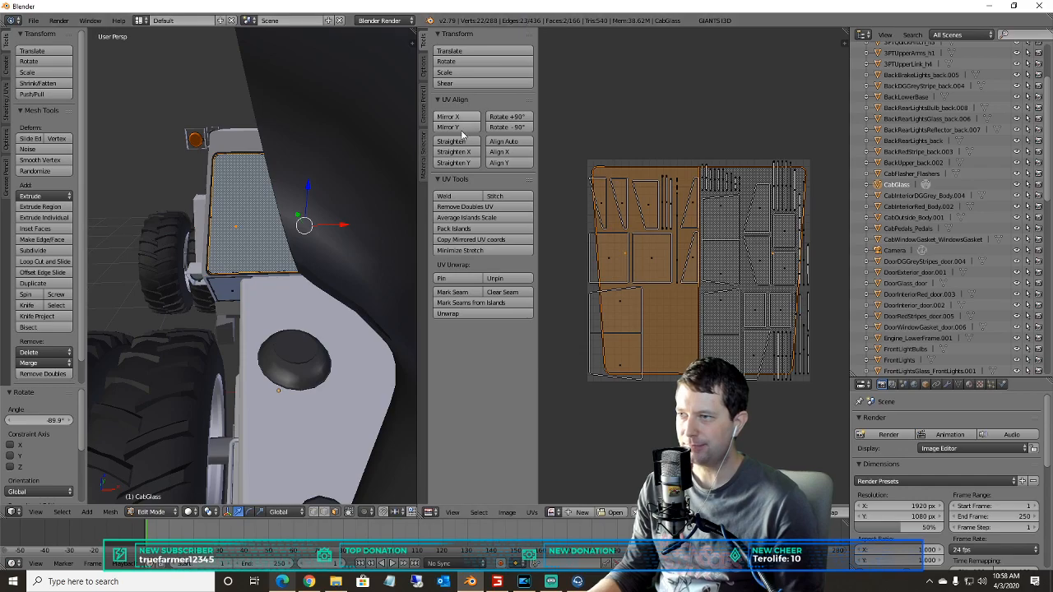
left_click(505, 118)
left_click(504, 118)
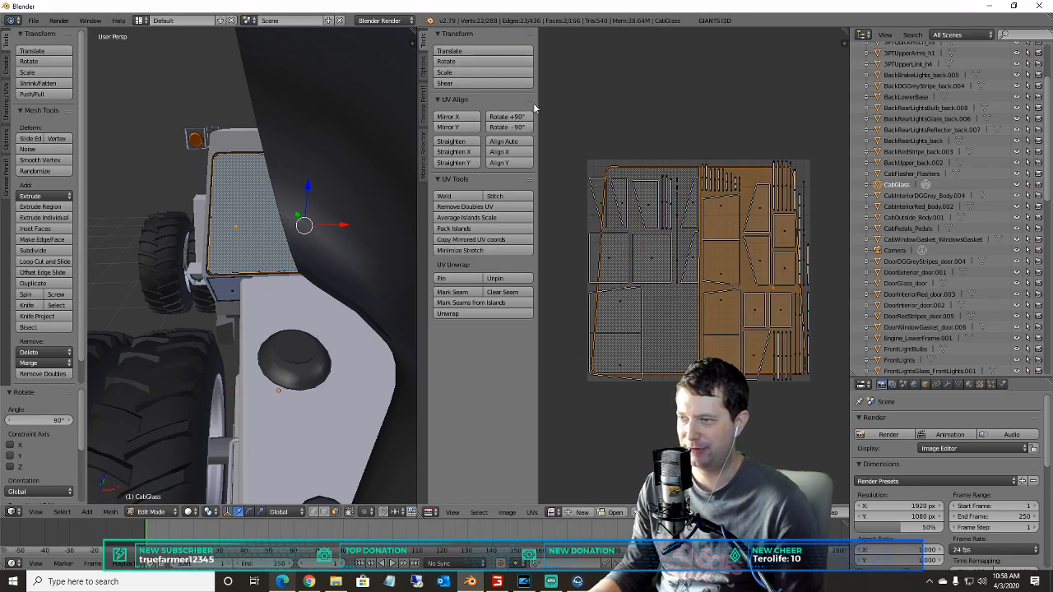
- Undo the windshield's UV rotations and its Smart UV Project unwrap
key("ctrl+z")
key("ctrl+z")
key("ctrl+shift+z")
left_click(637, 298)
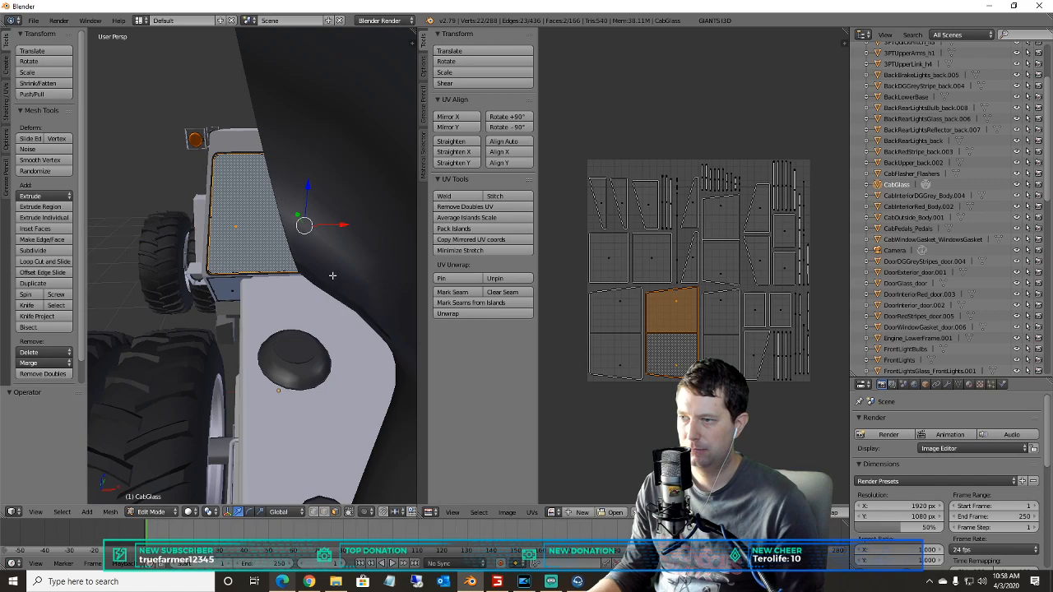
- Unwrap the selected windshield faces again with Smart UV Project, keeping Stretch to UV Bounds enabled
scroll(332, 264, "down", 3)
middle_click_drag(324, 269, 202, 230)
scroll(202, 231, "up", 2)
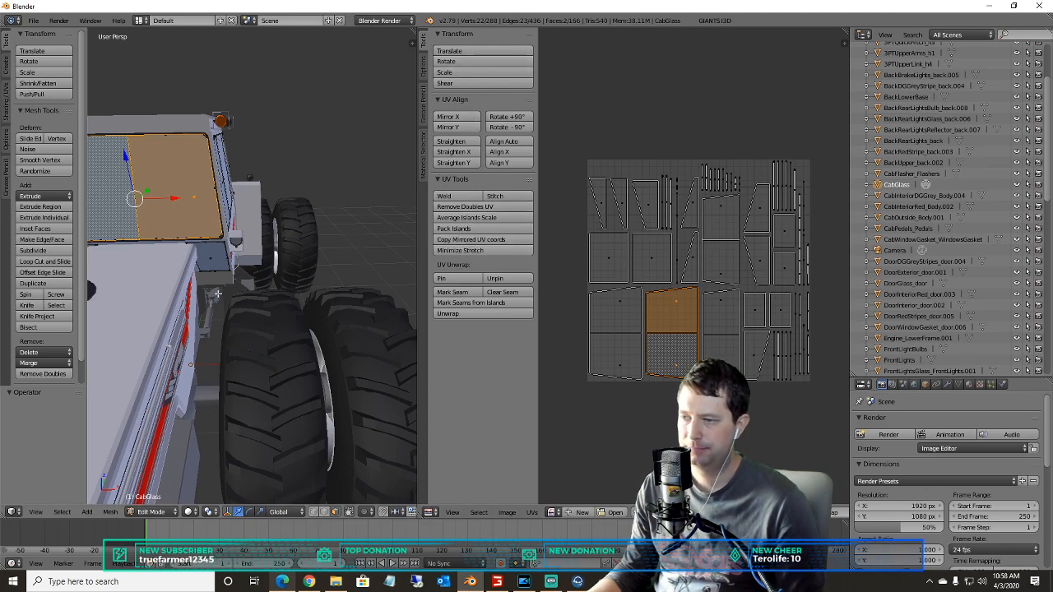
key("u")
left_click(189, 261)
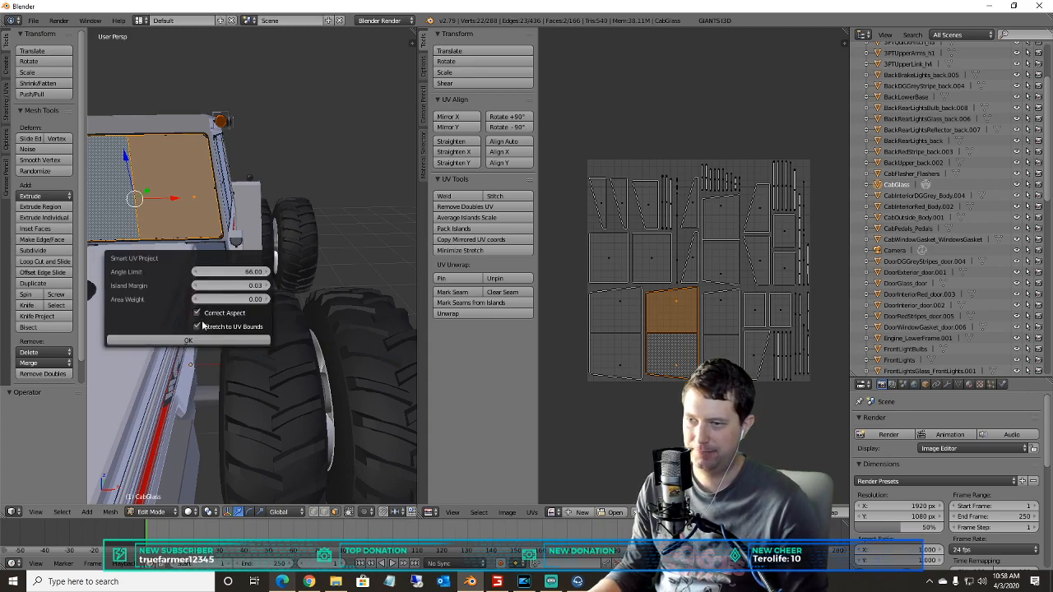
left_click(188, 341)
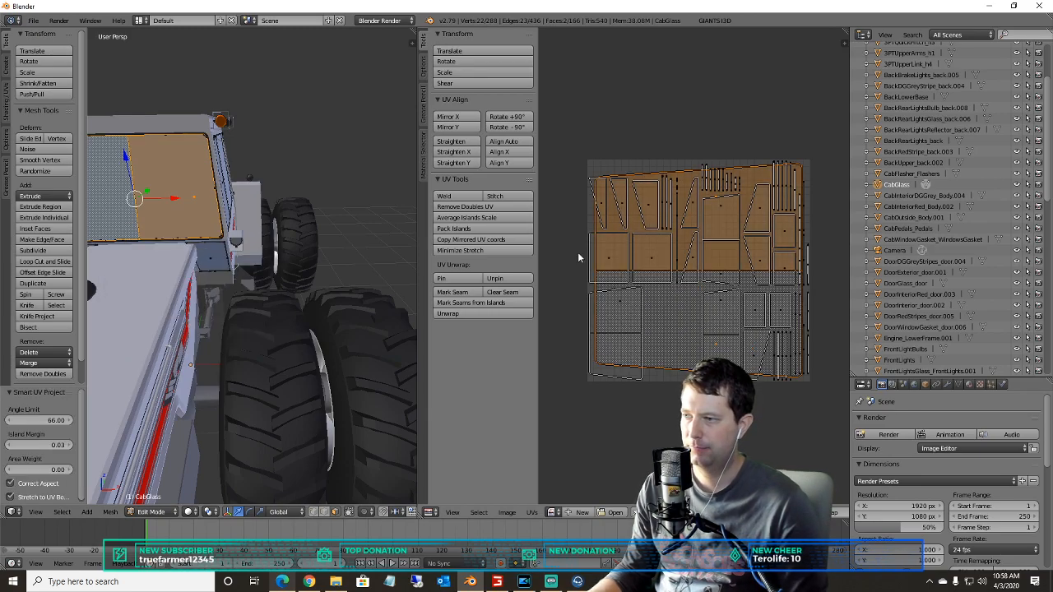
- Rotate the UVs of the selected windshield faces by +90° and inspect the windshield and cab side
left_click(503, 117)
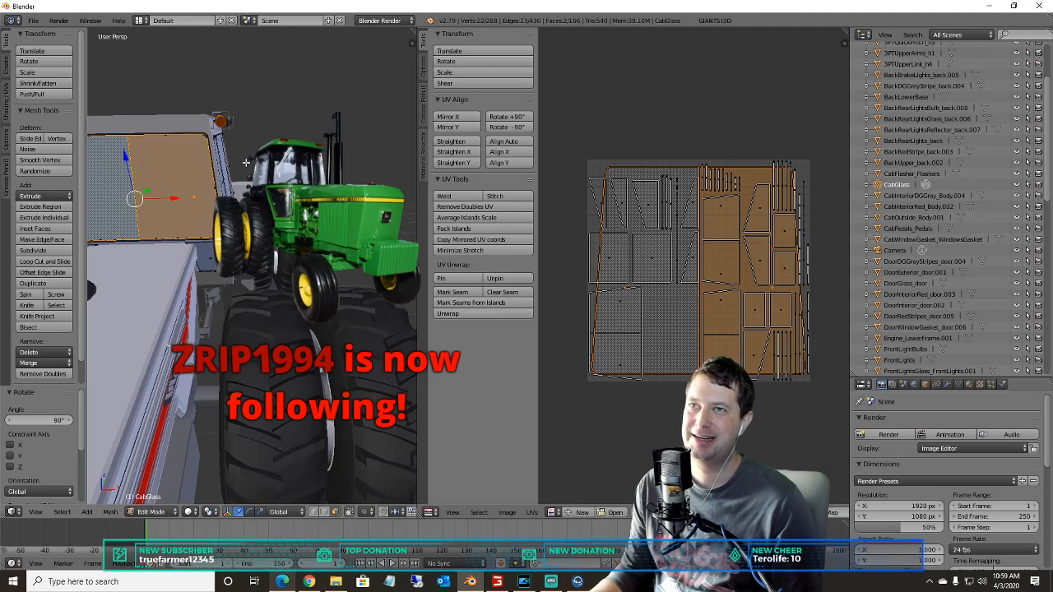
scroll(246, 162, "up", 2)
scroll(246, 161, "down", 1)
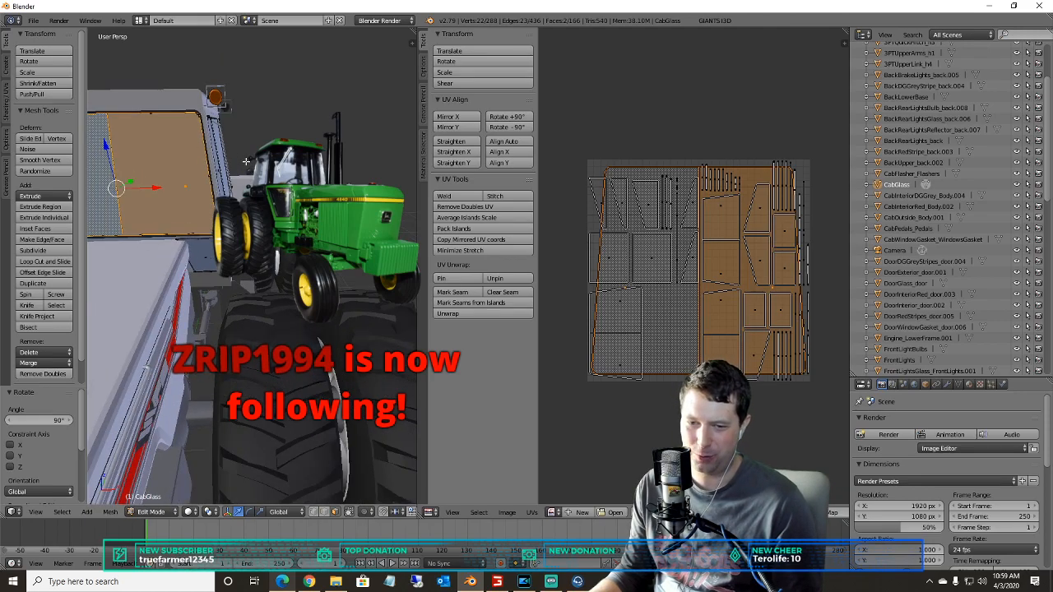
scroll(247, 259, "down", 2)
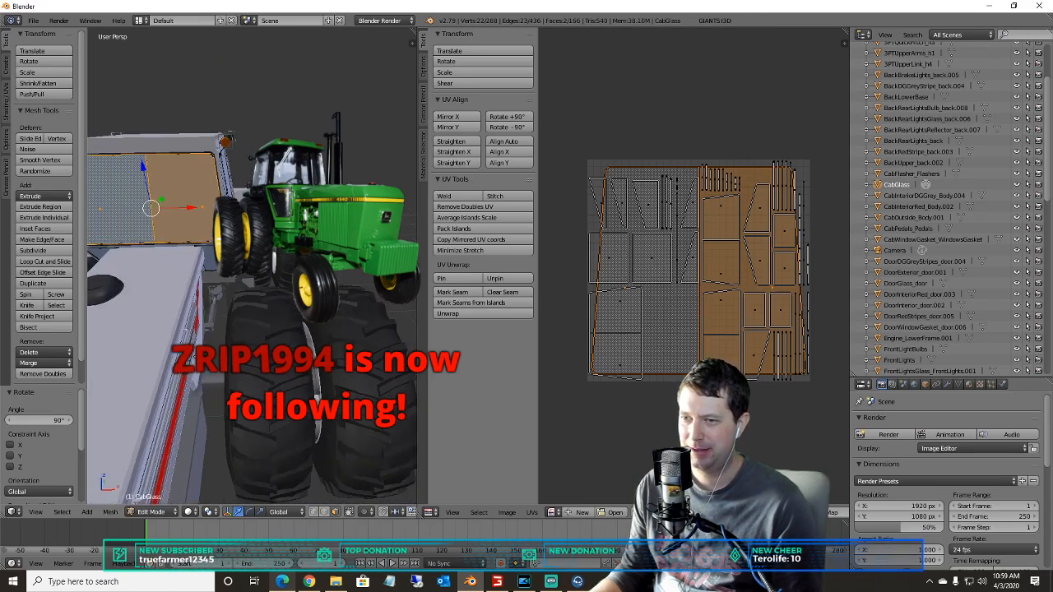
scroll(246, 260, "up", 2)
middle_click_drag(247, 262, 105, 222, "shift")
scroll(244, 249, "down", 3)
middle_click_drag(175, 175, 248, 223)
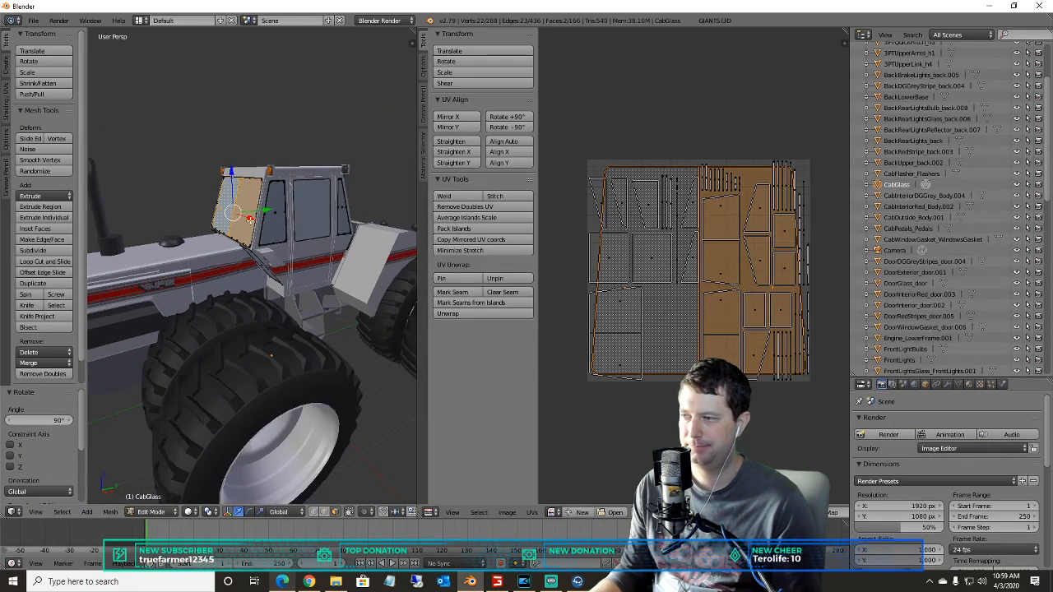
- Unwrap the other pair of windshield faces, in the UV layout's lower-left corner, with Smart UV Project and rotate their UVs by +90°
key("a")
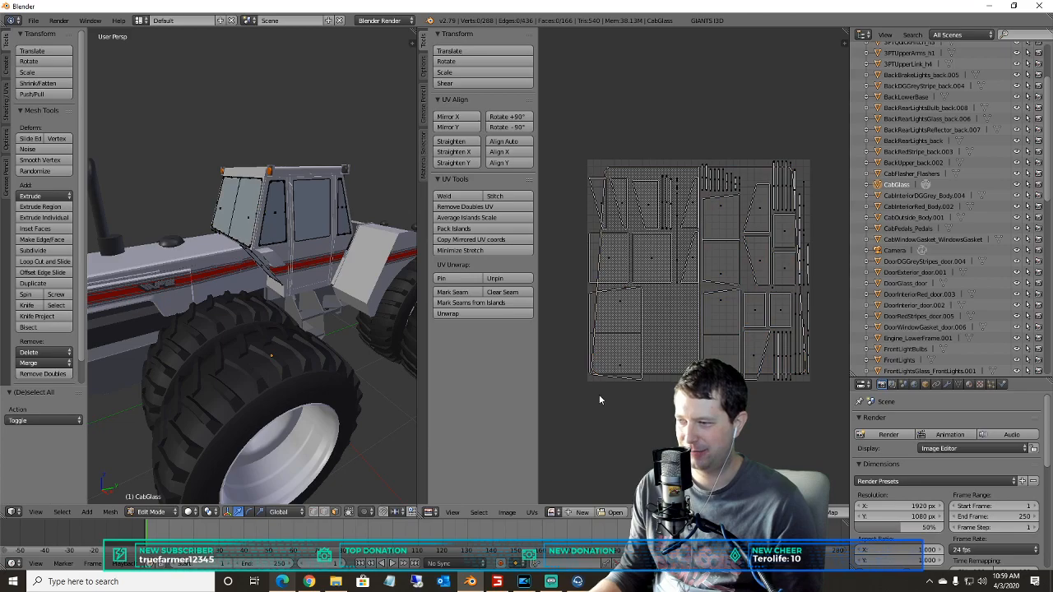
right_click(633, 379)
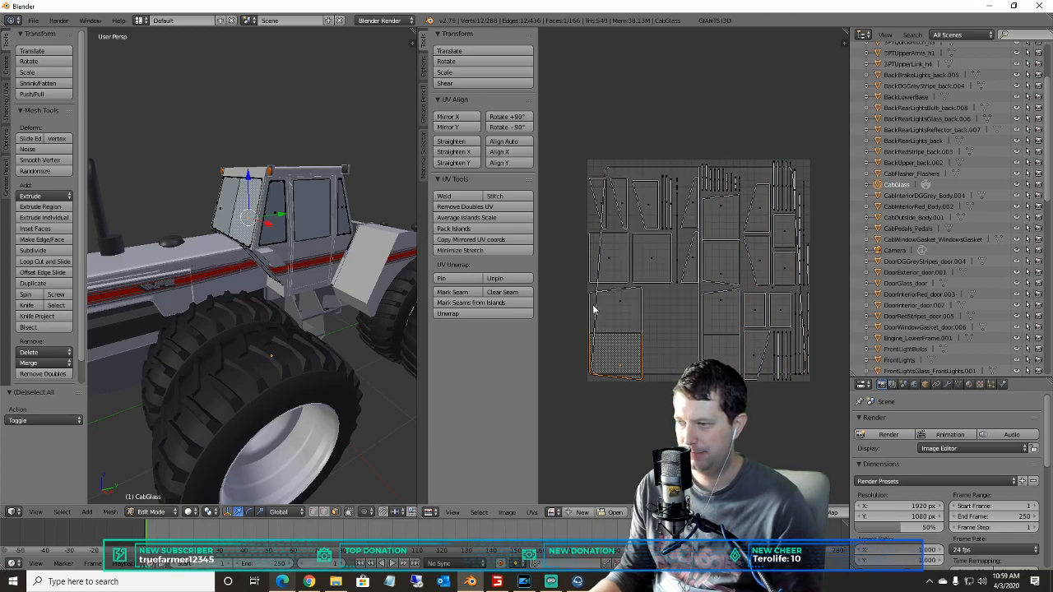
right_click(592, 303, "shift")
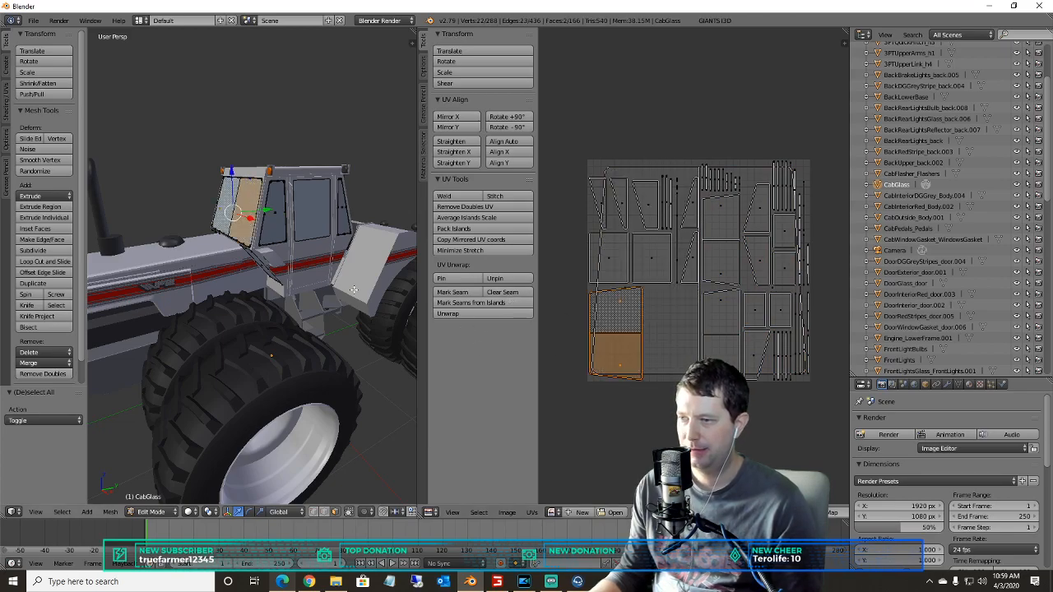
key("u")
left_click(279, 266)
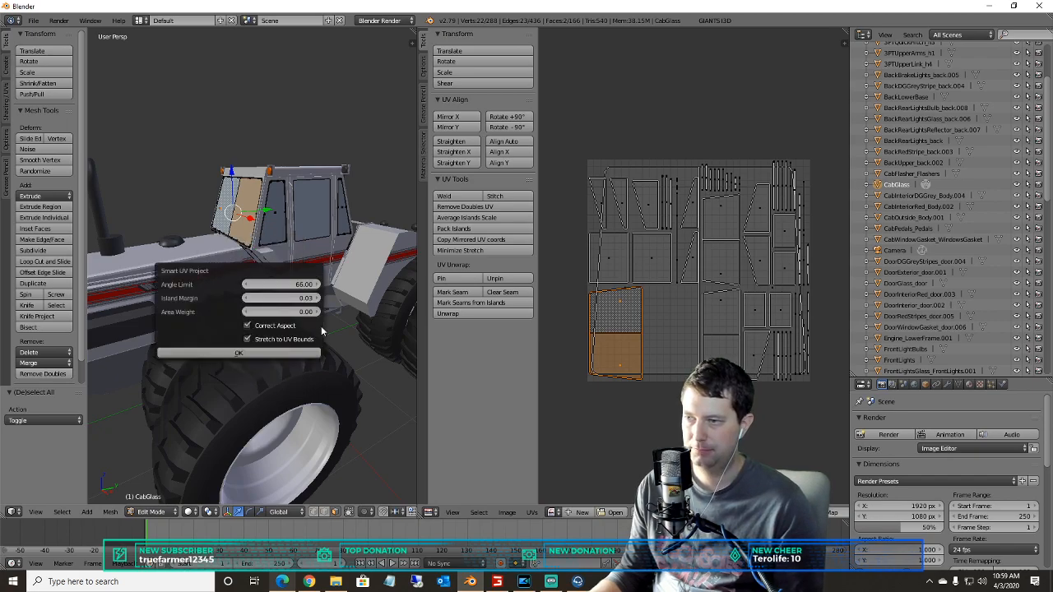
left_click(276, 352)
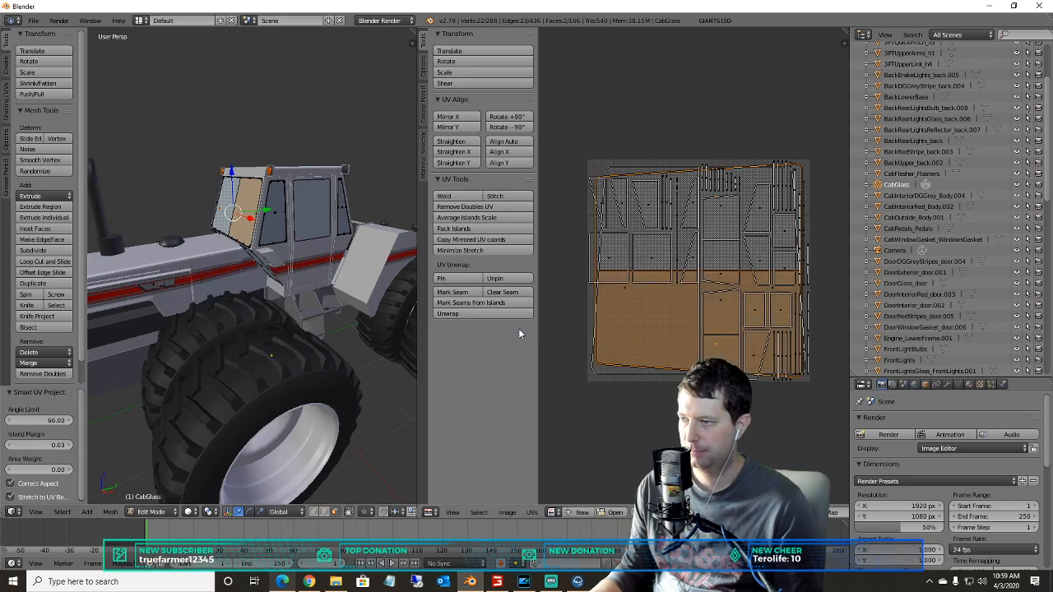
left_click(510, 117)
- Select the large rectangular glass pane in the middle of the cab's side and unwrap it with Smart UV Project
key("a")
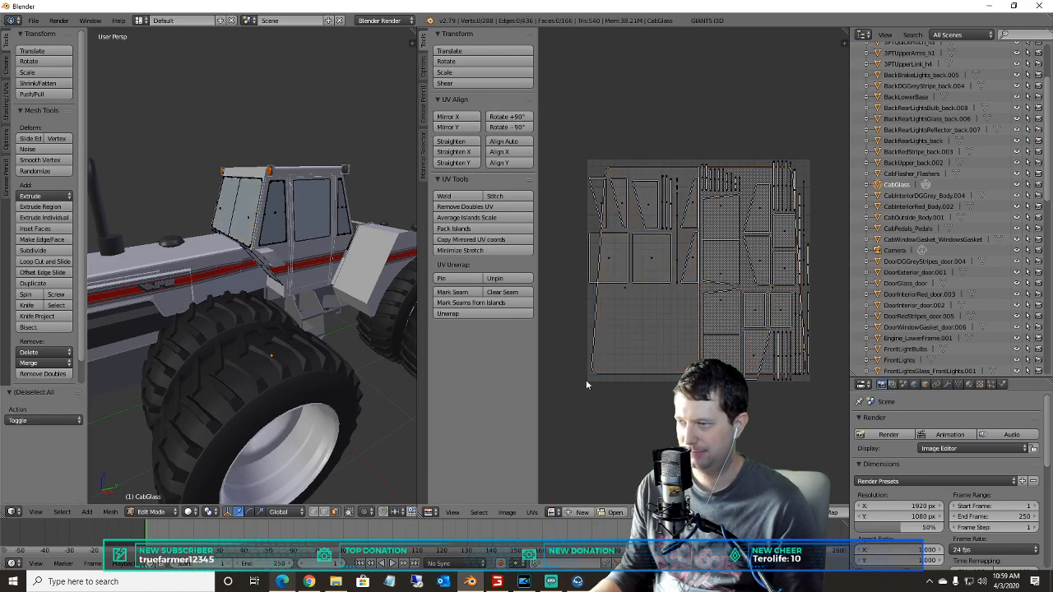
right_click(599, 247)
middle_click_drag(212, 324, 344, 294)
middle_click_drag(225, 293, 394, 337, "shift")
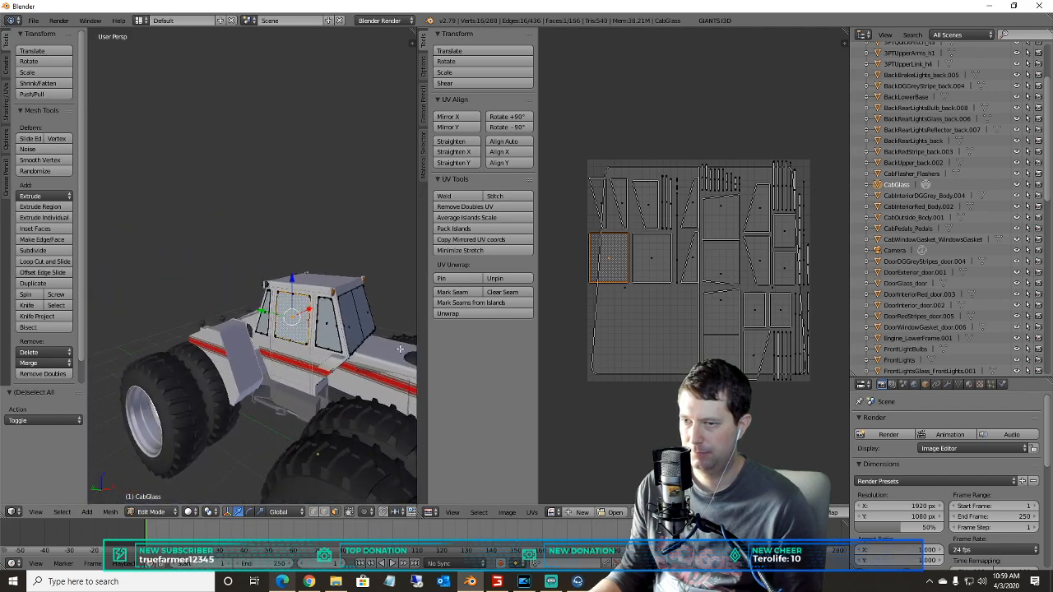
scroll(370, 362, "up", 3)
middle_click_drag(367, 369, 239, 489, "shift")
scroll(266, 287, "up", 5)
scroll(308, 301, "down", 2)
scroll(330, 311, "down", 2)
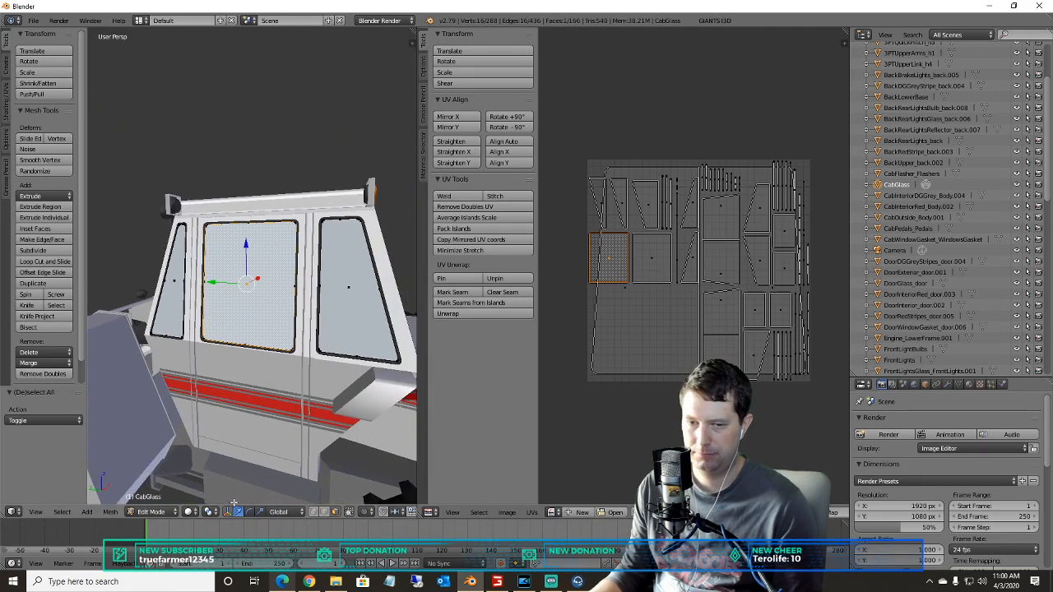
left_click(156, 513)
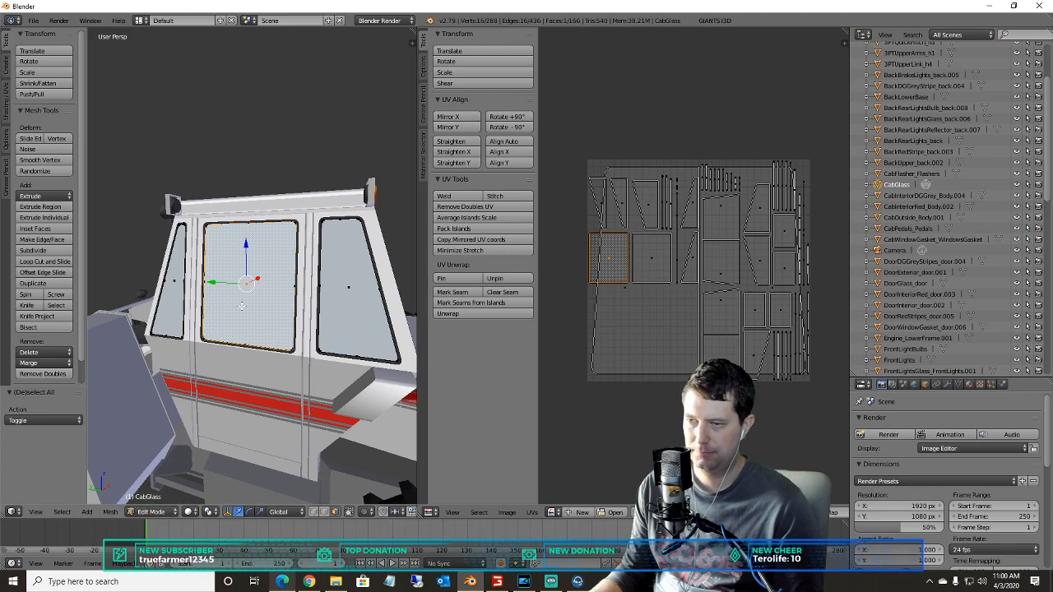
key("u")
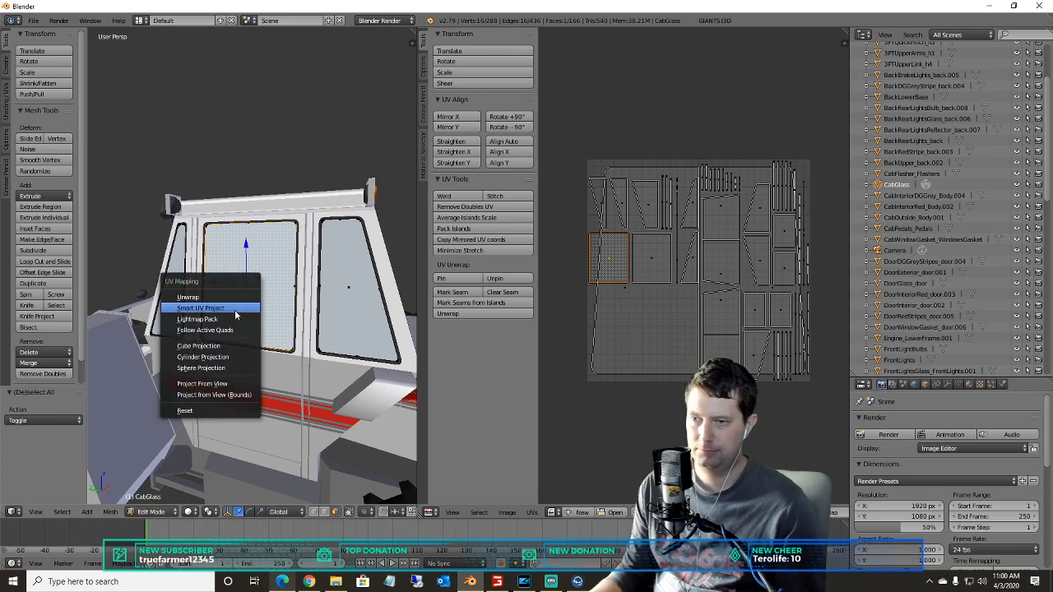
left_click(241, 310)
left_click(234, 394)
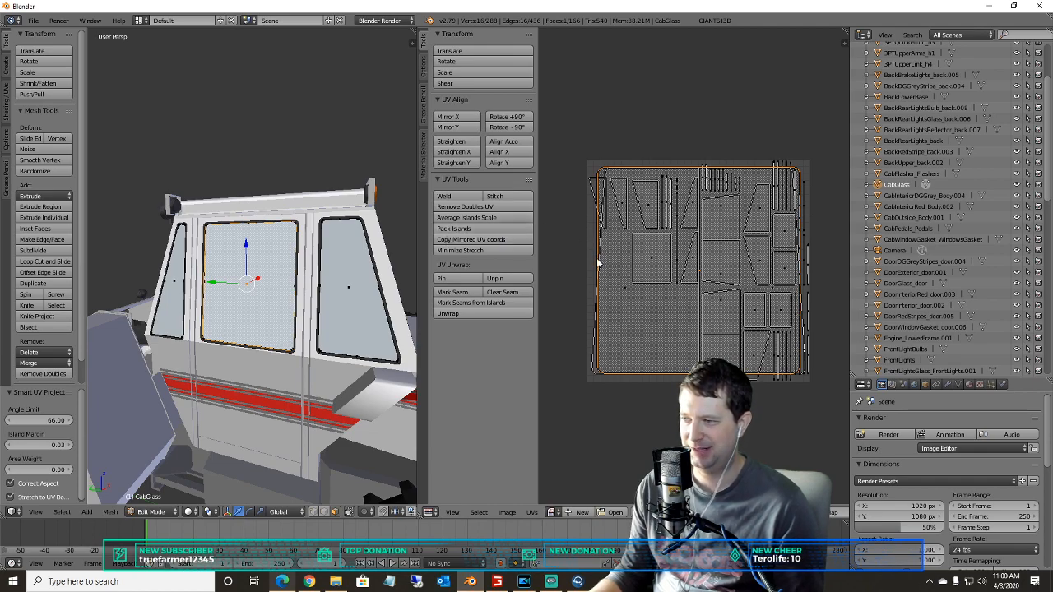
- Unwrap the coinciding second face of the large side window, the remaining rectangular island beside it, with Smart UV Project
key("a")
left_click(652, 261)
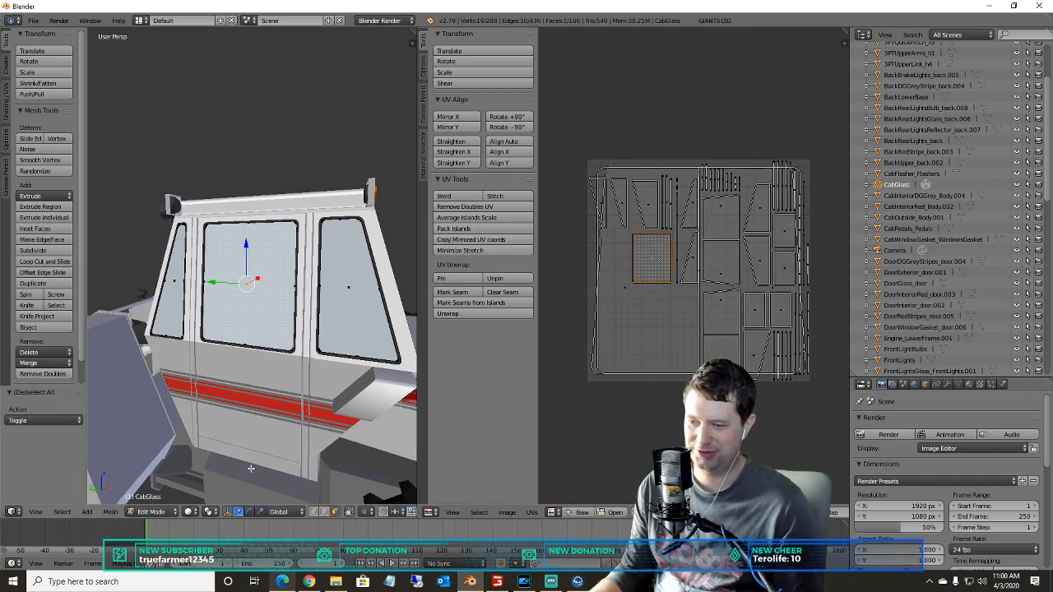
key("u")
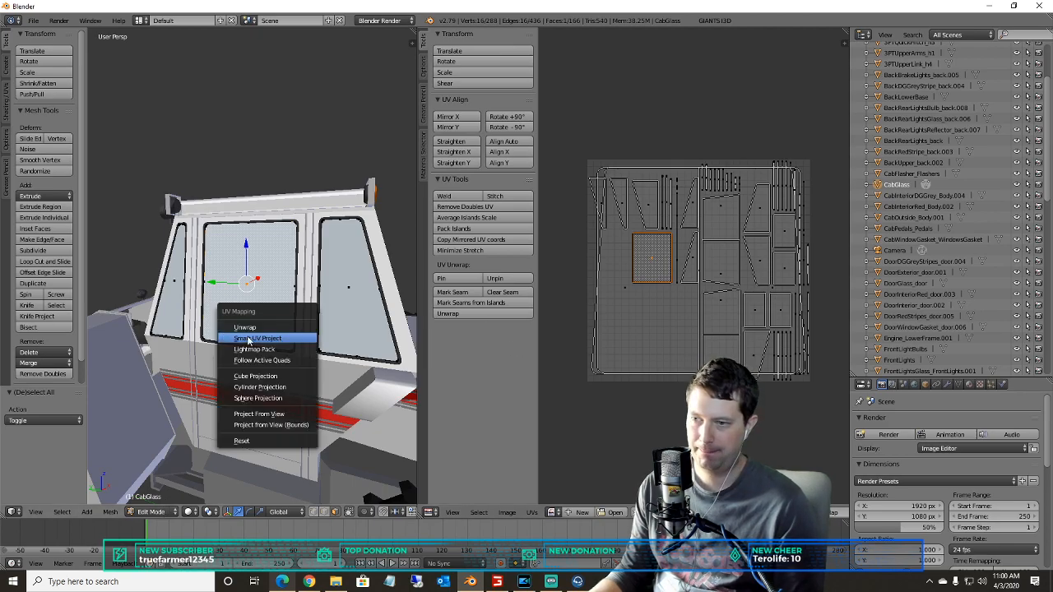
left_click(248, 339)
left_click(247, 419)
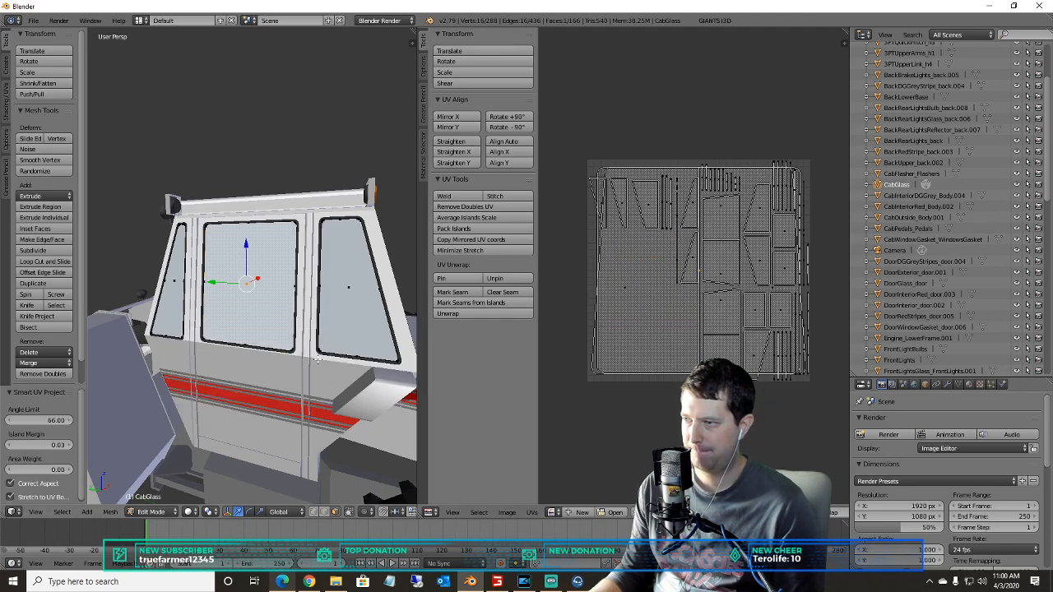
- Select the leftmost narrow triangular glass island in the UV layout's top row and unwrap it with Smart UV Project
middle_click_drag(629, 306, 618, 316)
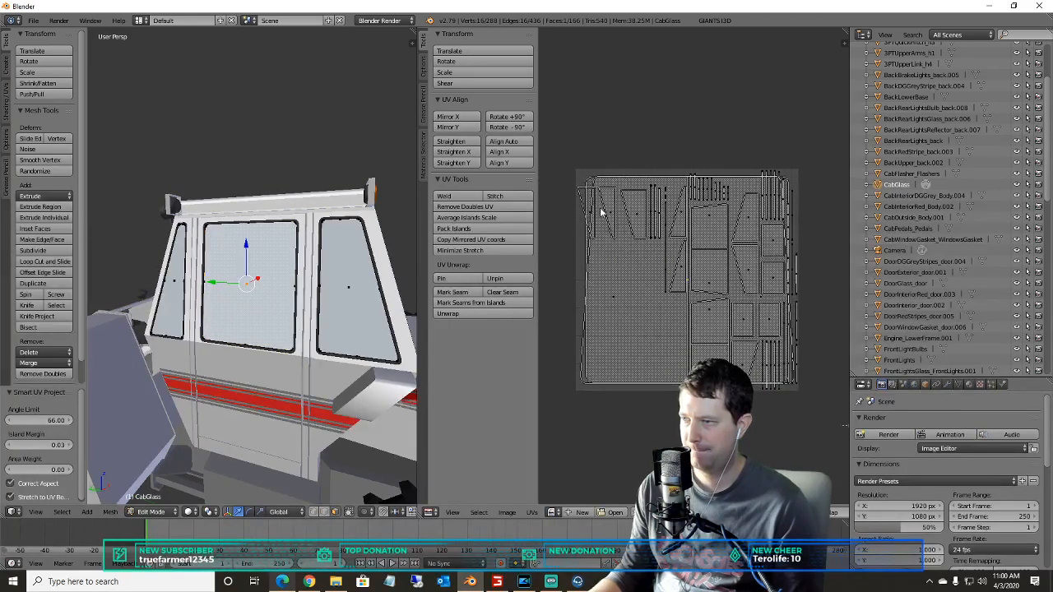
key("a")
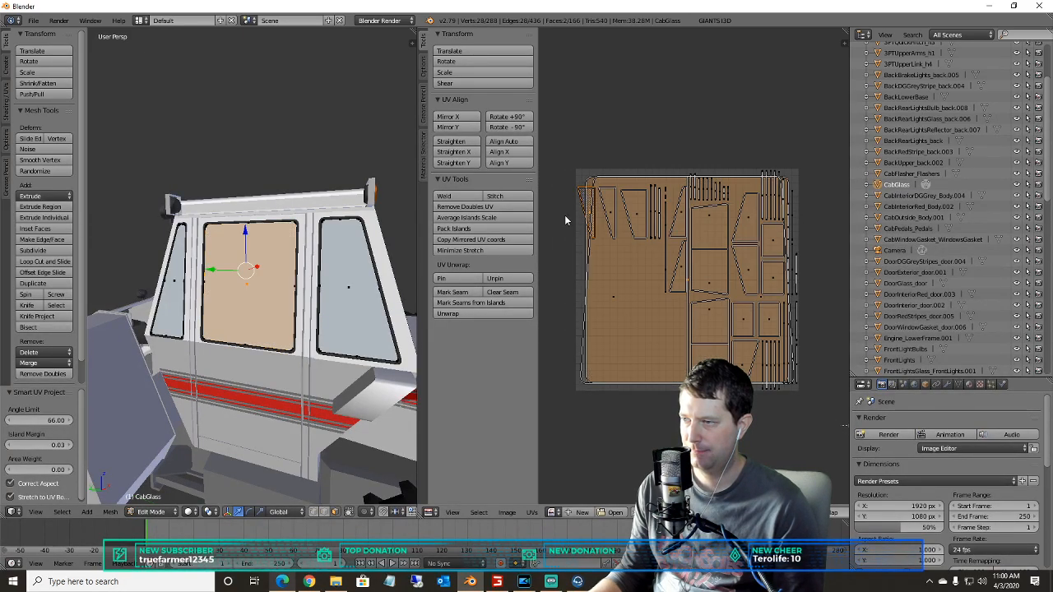
key("a")
right_click(583, 200)
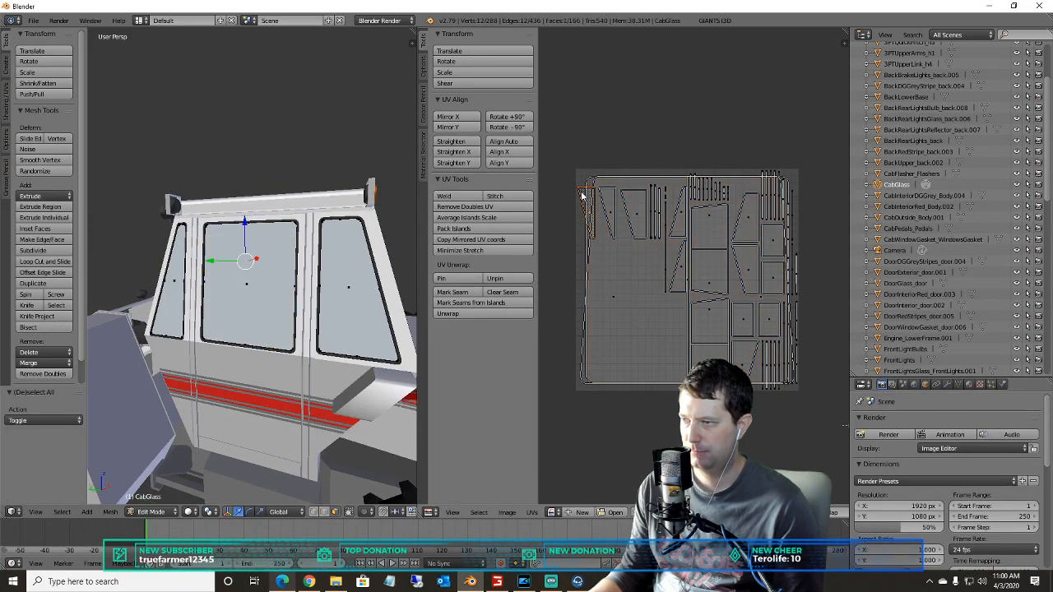
key("u")
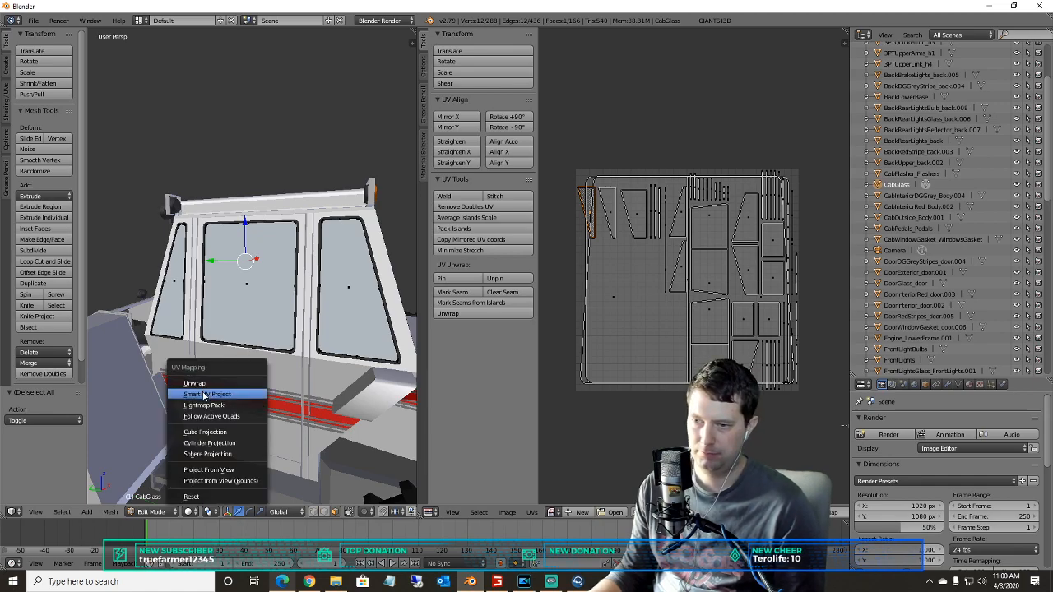
left_click(203, 394)
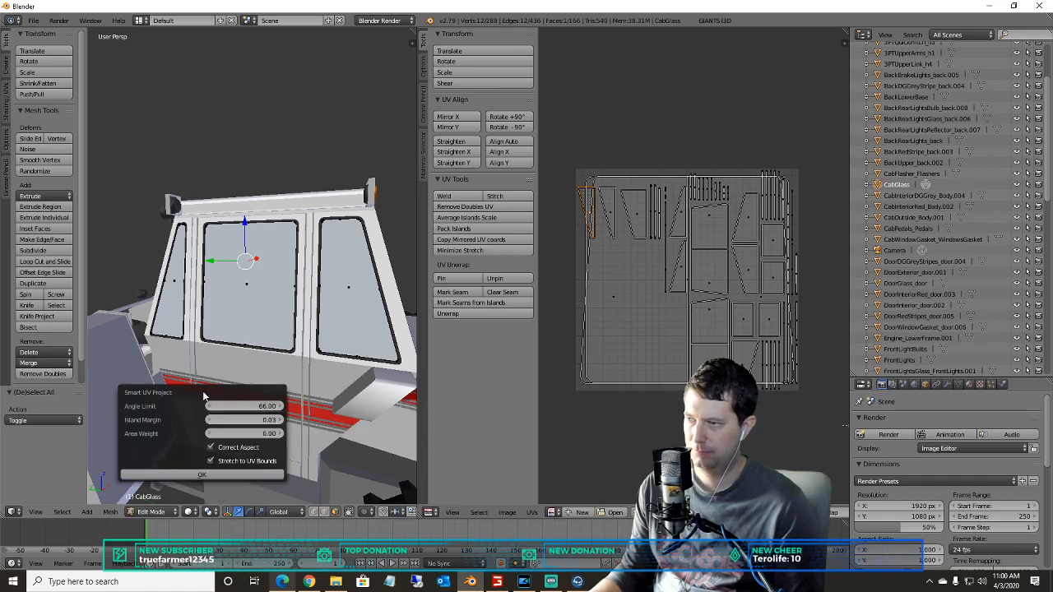
left_click(226, 474)
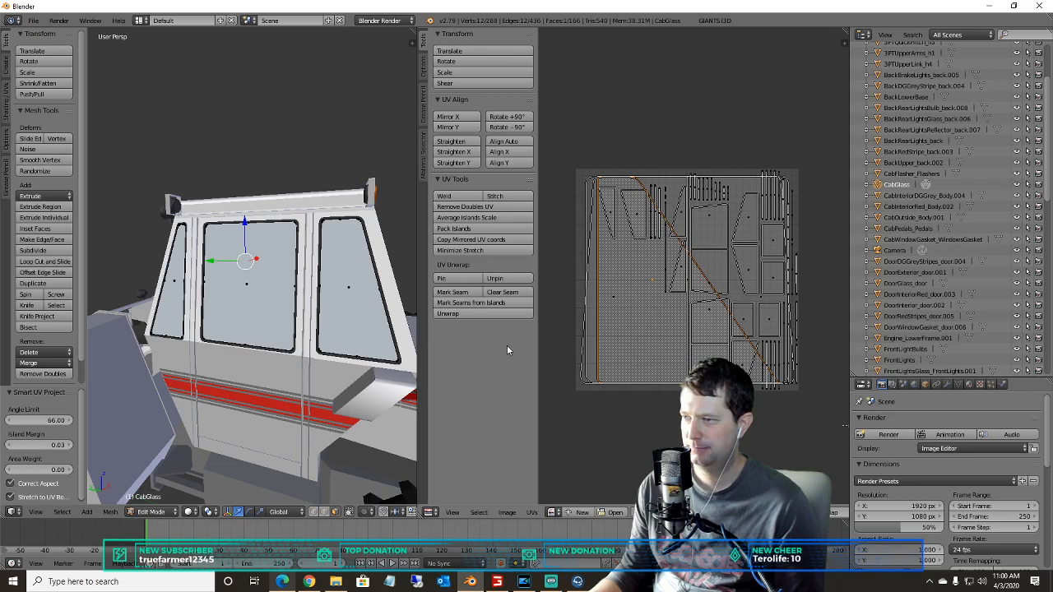
- Unwrap the second narrow triangular glass island in the UV layout's top row with Smart UV Project
scroll(346, 312, "down", 3)
middle_click_drag(346, 313, 444, 312)
key("a")
right_click(610, 202)
key("u")
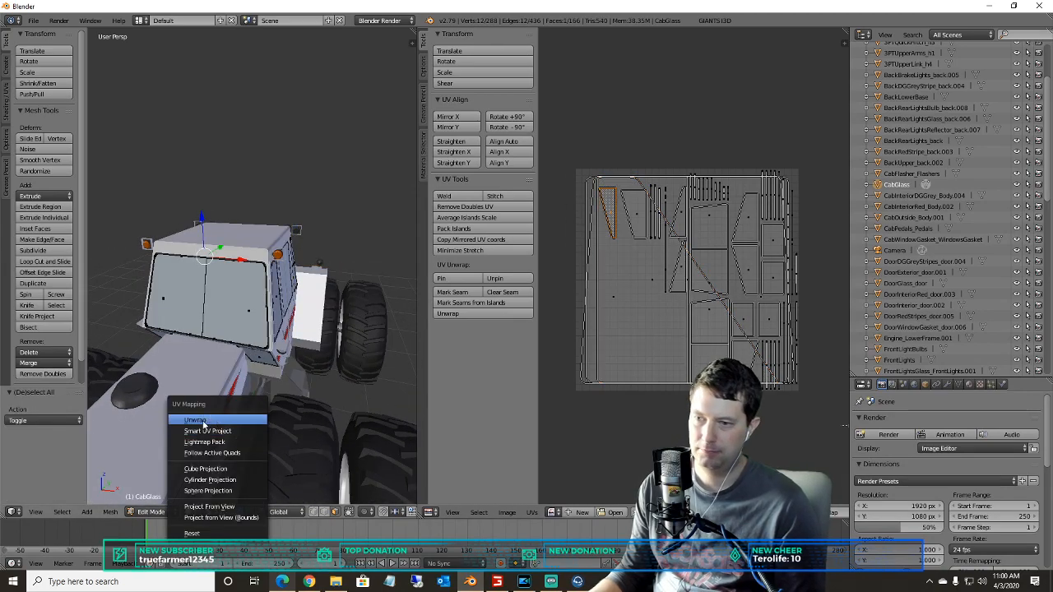
left_click(205, 431)
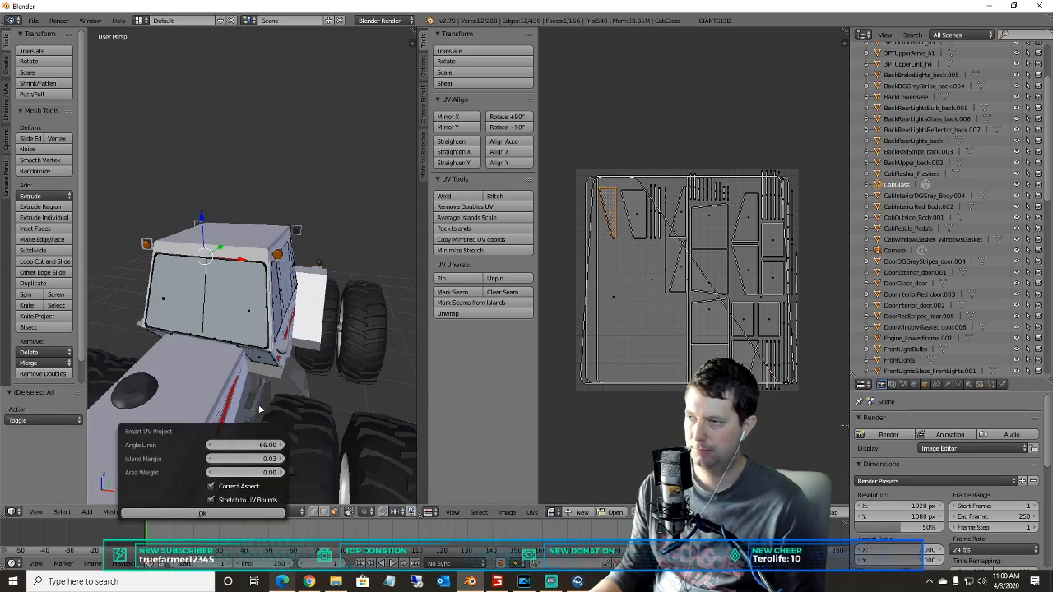
left_click(209, 514)
- Unwrap the tapered side pane nearest the windshield with Smart UV Project and rotate its UVs by +90°
key("a")
right_click(631, 208)
left_click(158, 512)
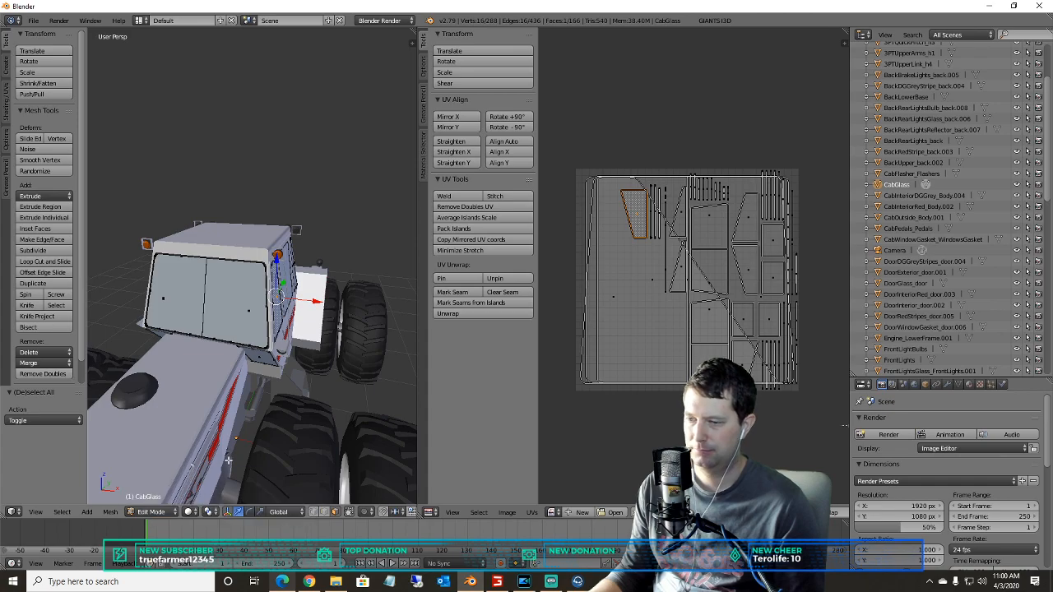
key("u")
left_click(207, 335)
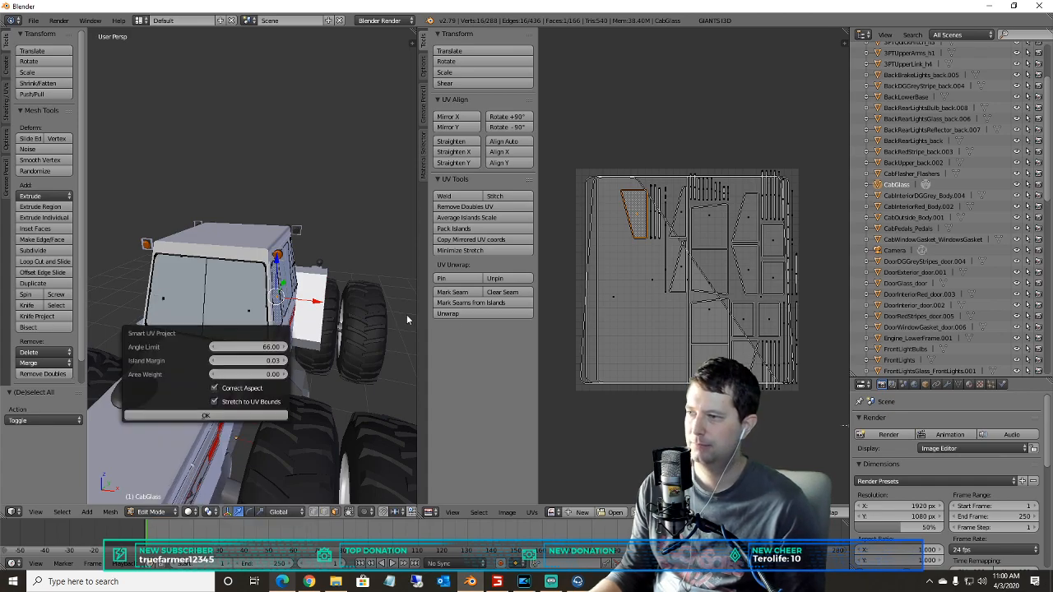
left_click(235, 415)
middle_click_drag(300, 356, 218, 352)
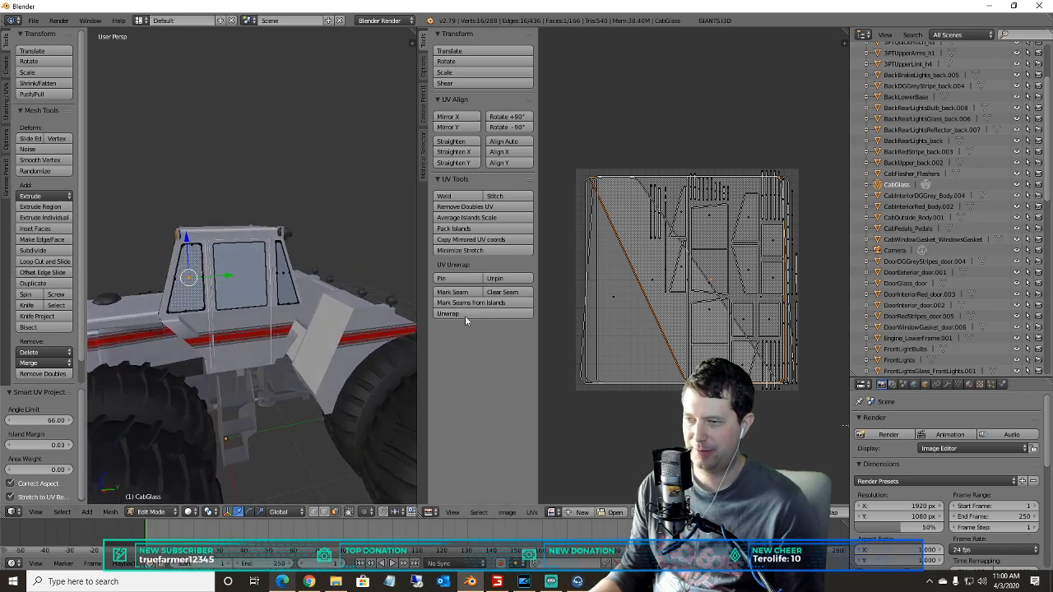
left_click(490, 117)
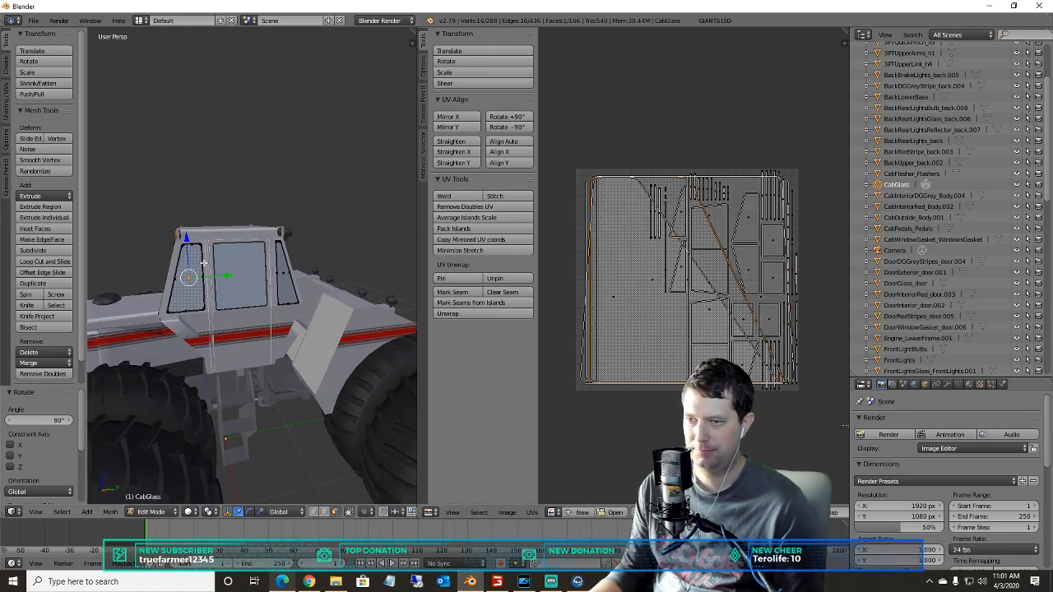
- Unwrap the narrow triangular pane at the rear of the cab's side with Smart UV Project
key("a")
right_click(681, 212)
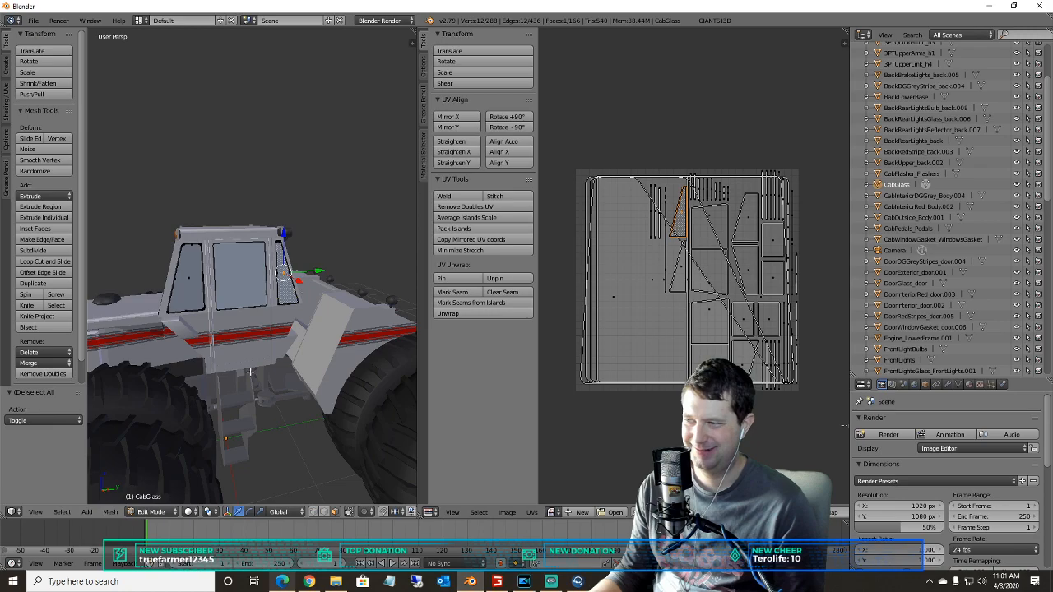
key("u")
left_click(207, 404)
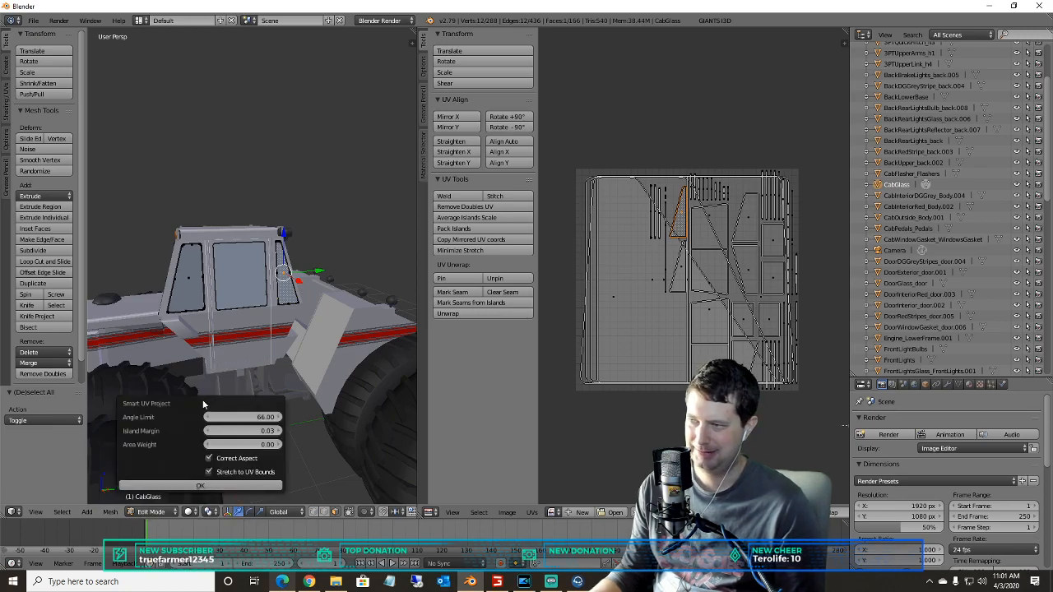
left_click(190, 488)
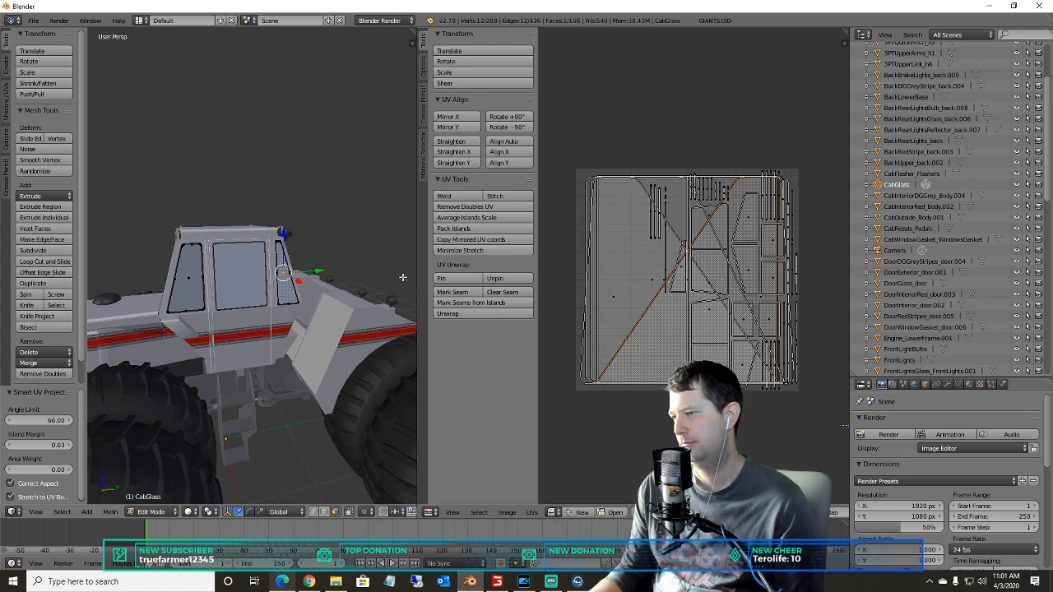
- Unwrap the remaining narrow triangular glass island near the centre of the UV layout with Smart UV Project and rotate its UVs by +90°
key("a")
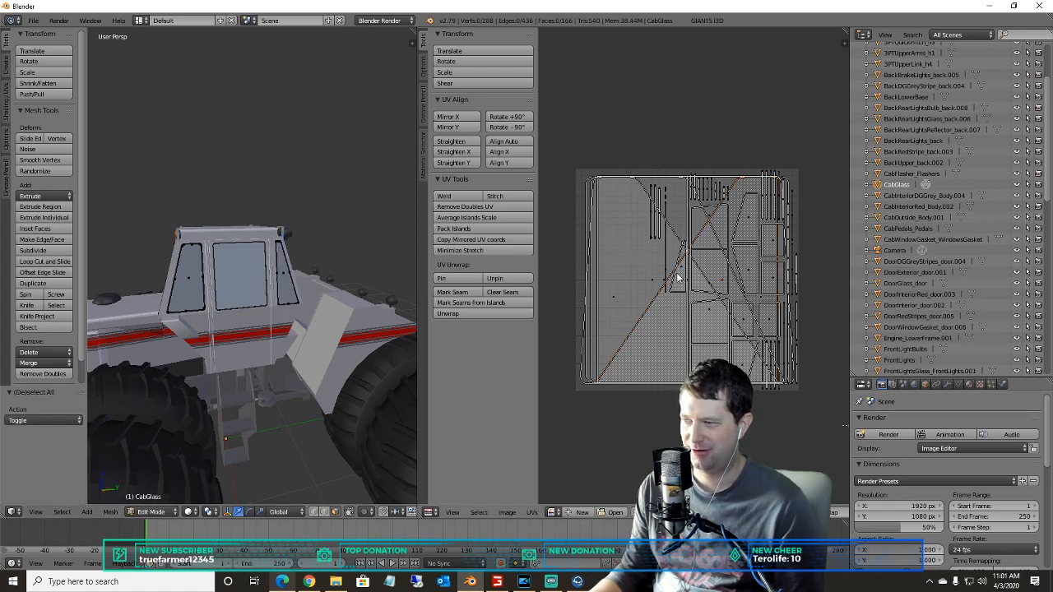
key("a")
key("l")
key("u")
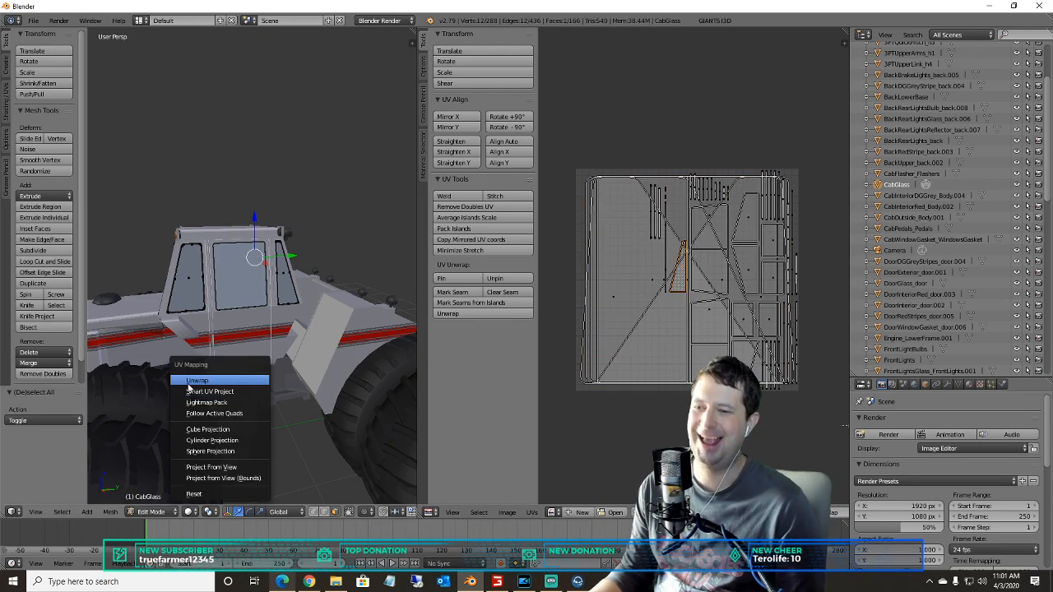
left_click(198, 392)
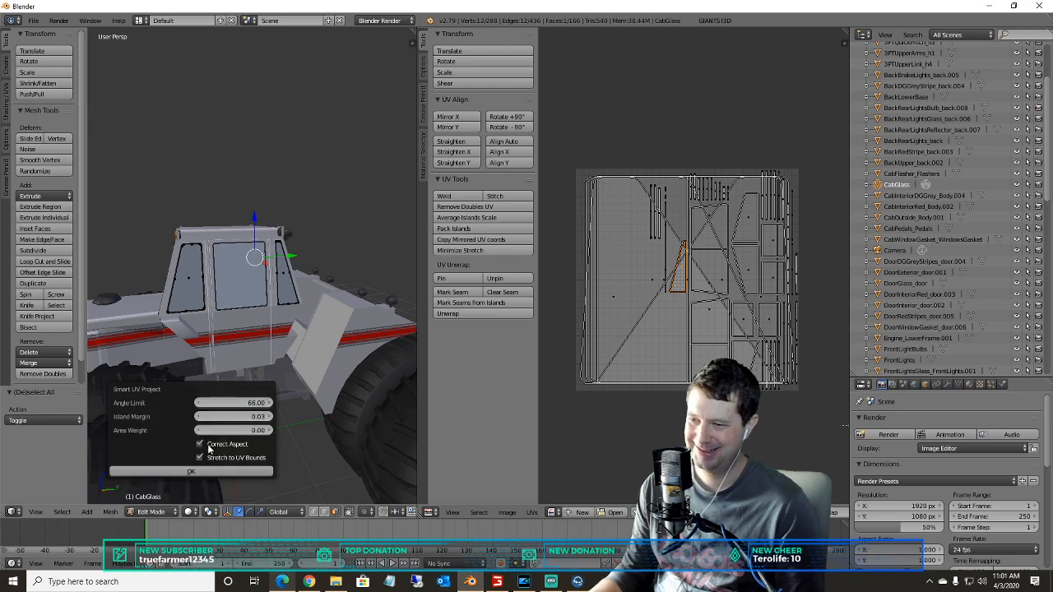
left_click(203, 471)
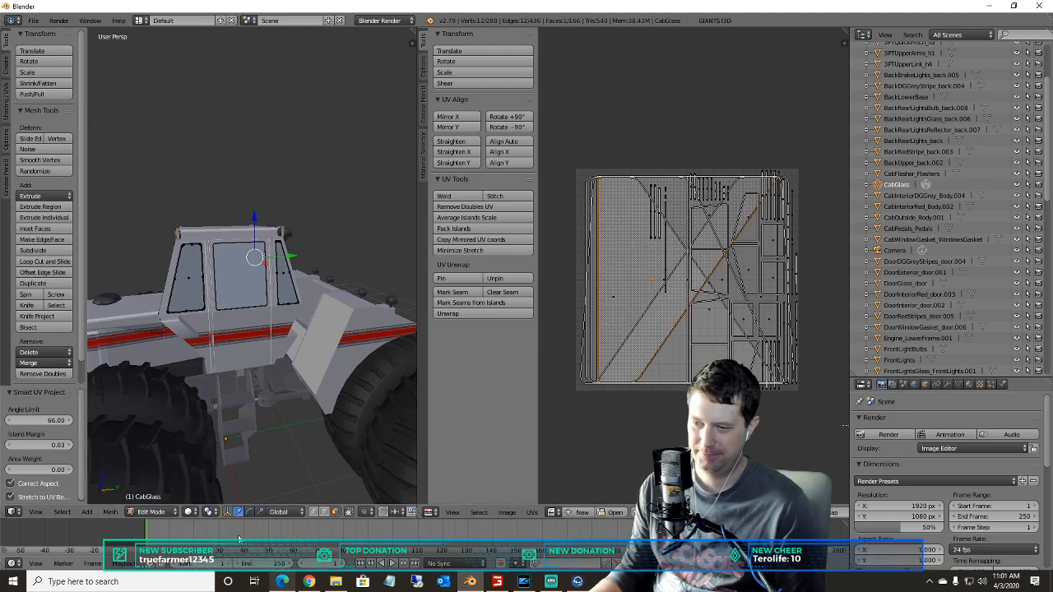
left_click(507, 116)
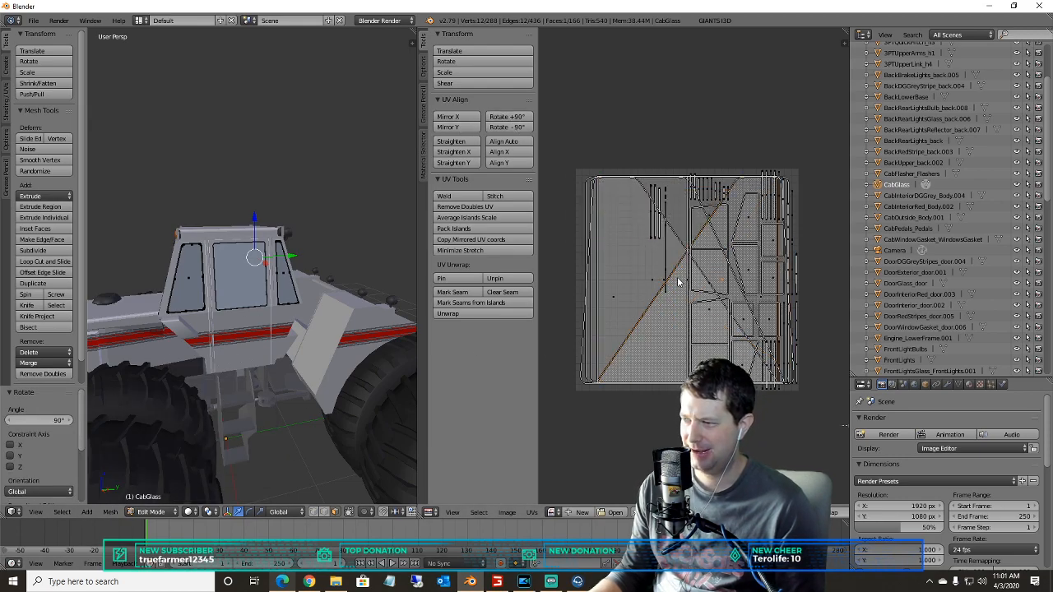
- Unwrap the two upper rear window islands together with Smart UV Project and rotate their UVs by +90°
key("a")
right_click(709, 235)
right_click(699, 271, "shift")
middle_click_drag(267, 217, 159, 238)
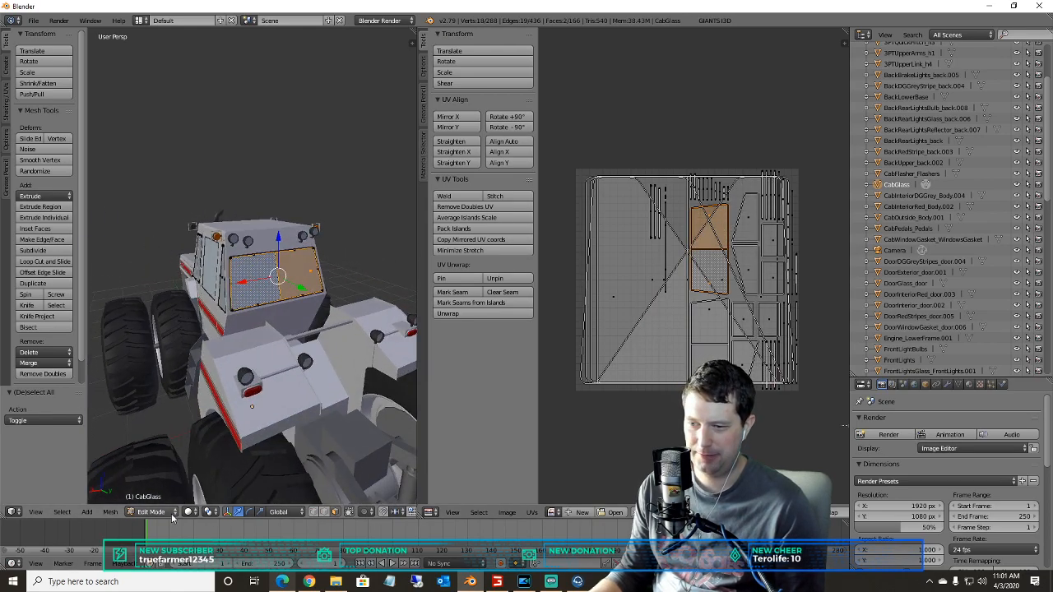
key("u")
left_click(210, 428)
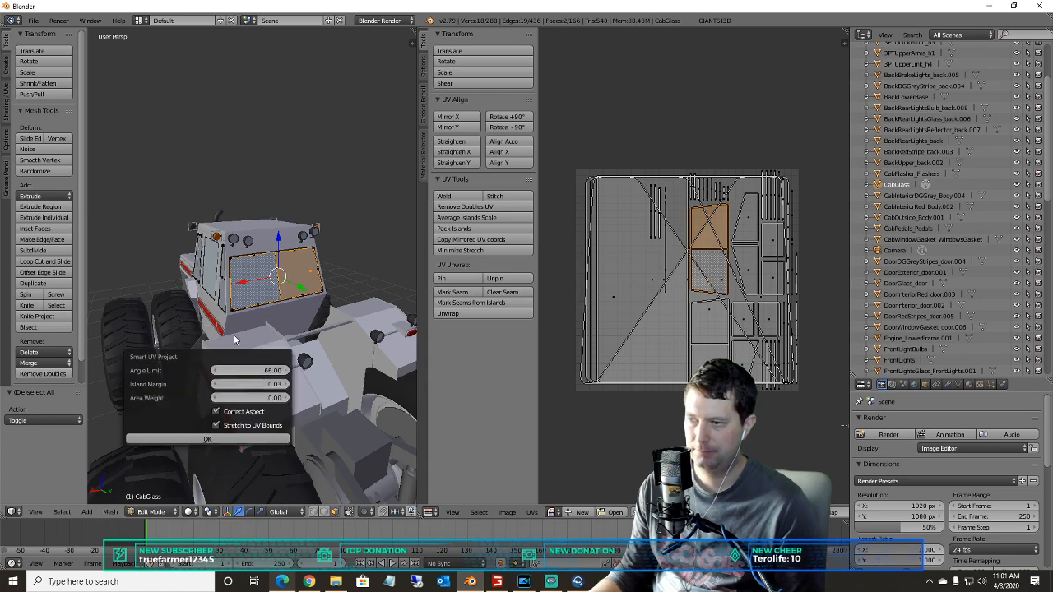
left_click(219, 439)
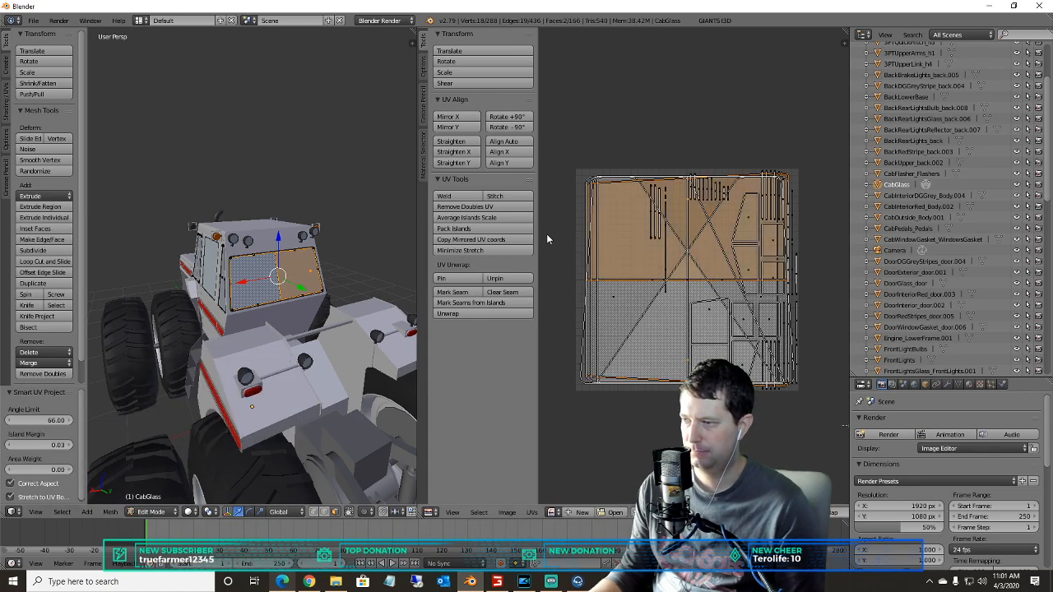
left_click(504, 117)
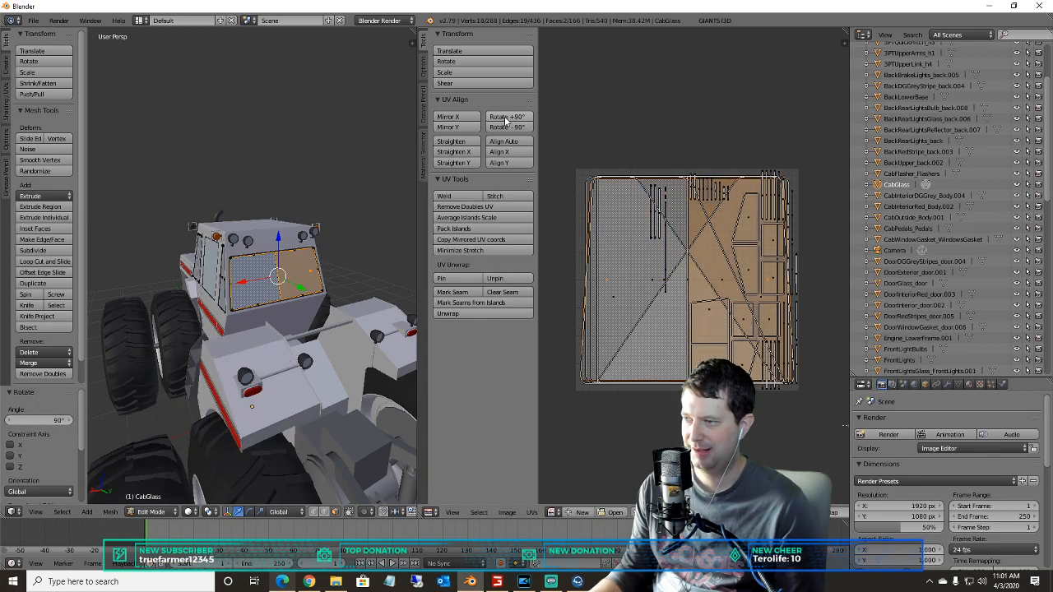
- Unwrap the remaining pair of rear window islands together with Smart UV Project and rotate their UVs by +90°
key("a")
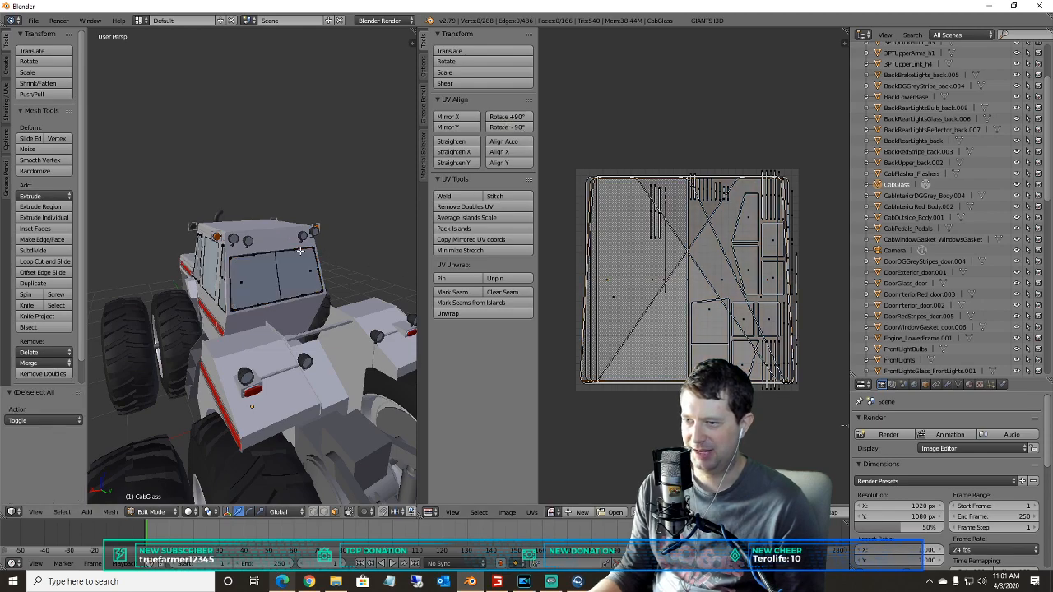
scroll(706, 296, "up", 1)
right_click(717, 336)
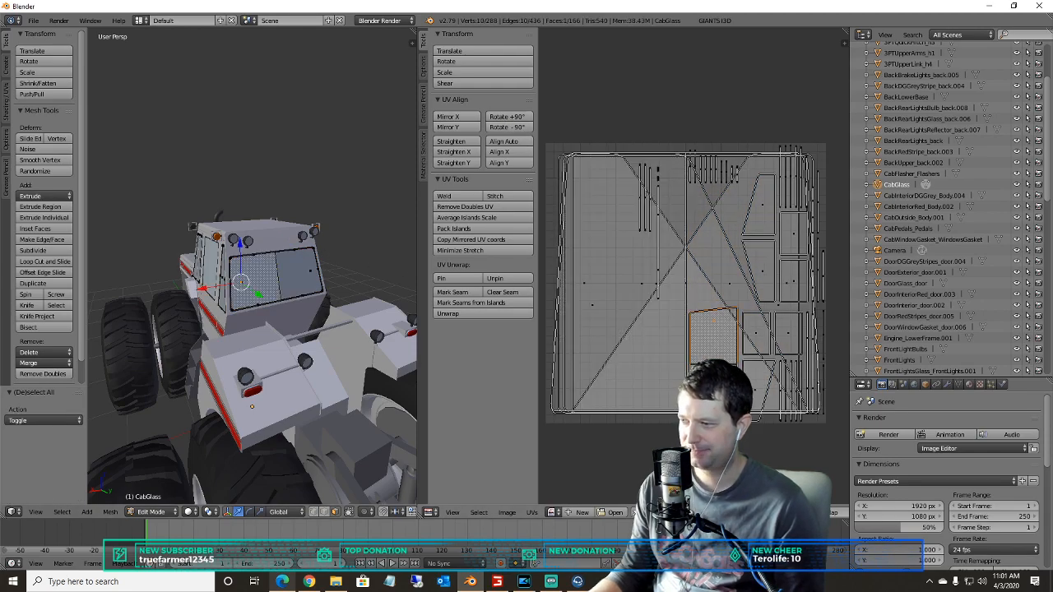
key("l")
key("u")
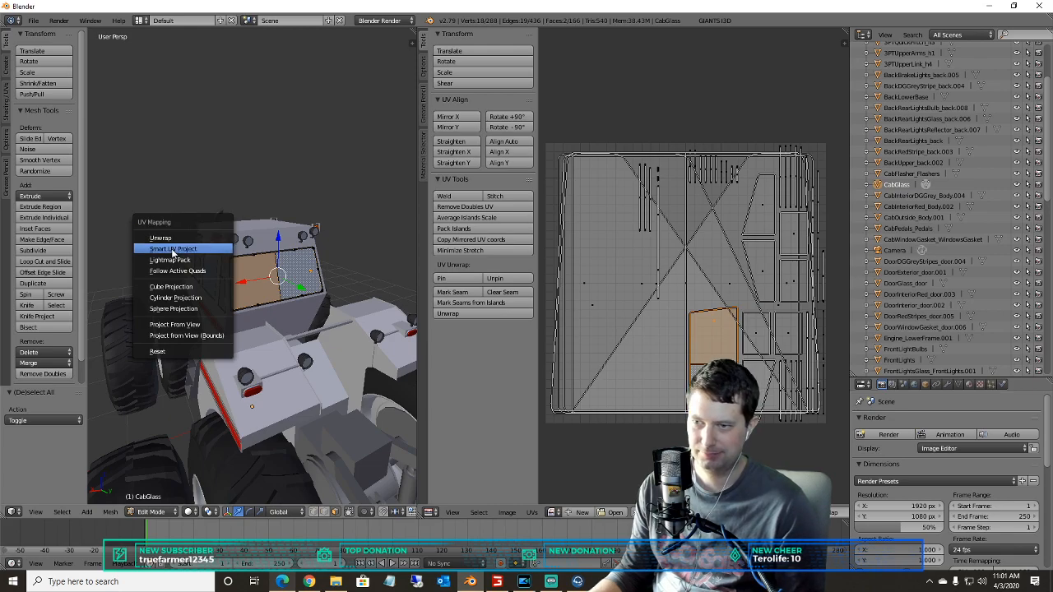
left_click(223, 247)
left_click(181, 332)
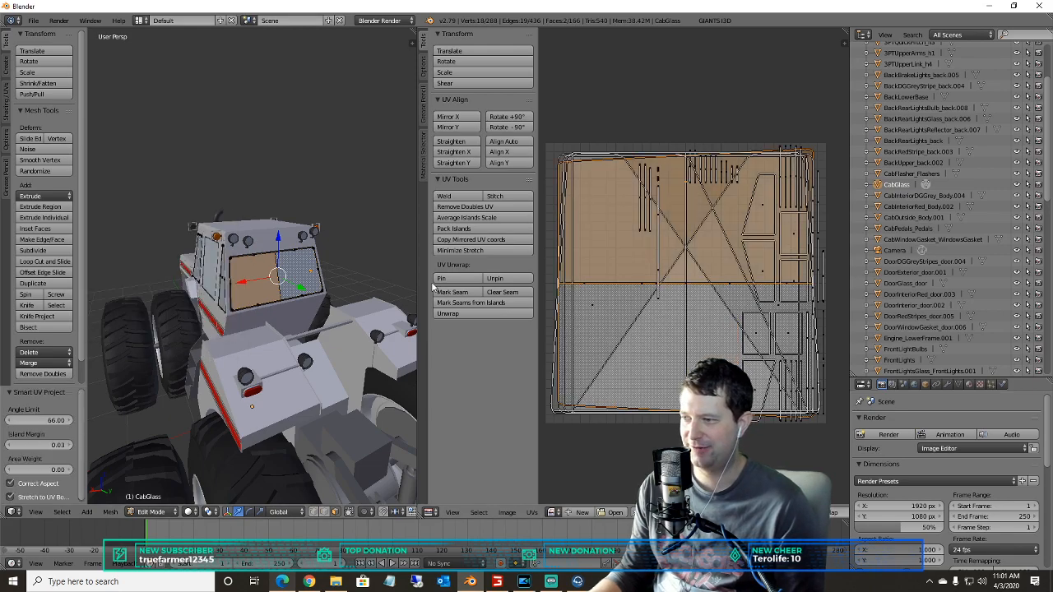
left_click(506, 116)
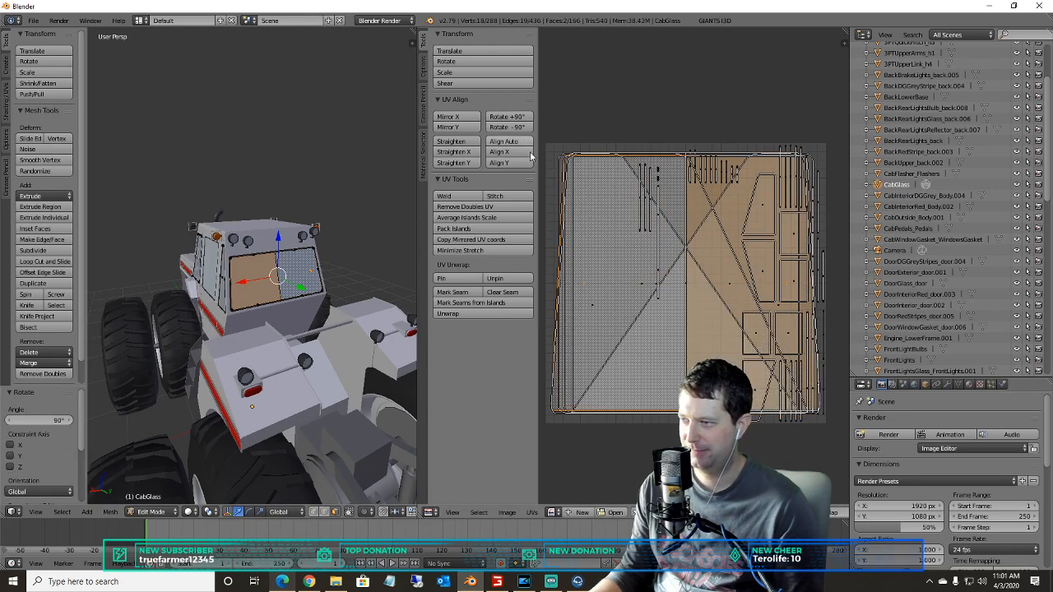
- Unwrap the lowest tapered side glass island in the UV layout with Smart UV Project
key("a")
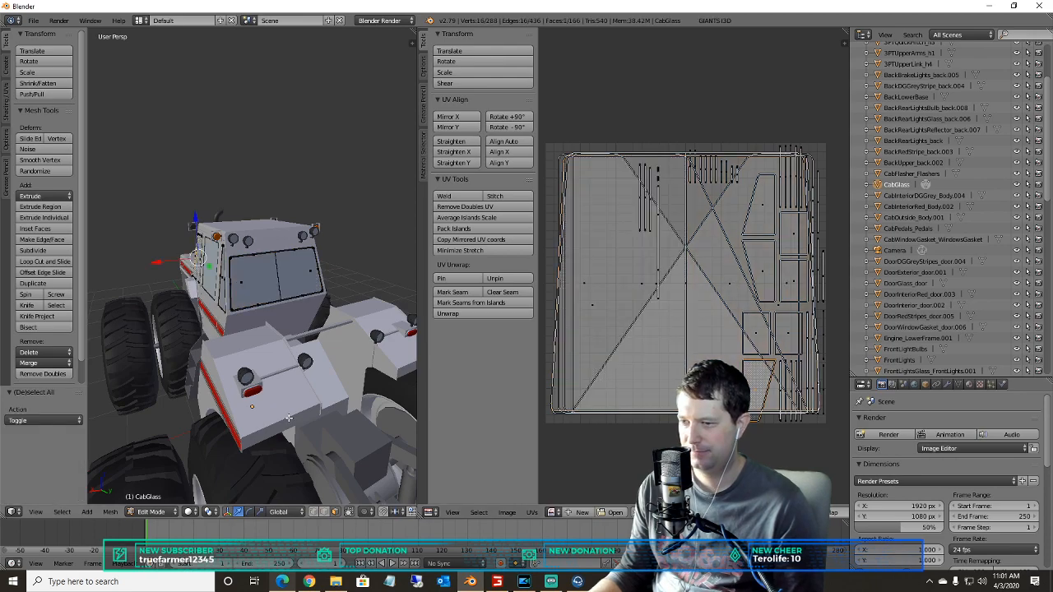
key("u")
left_click(147, 410)
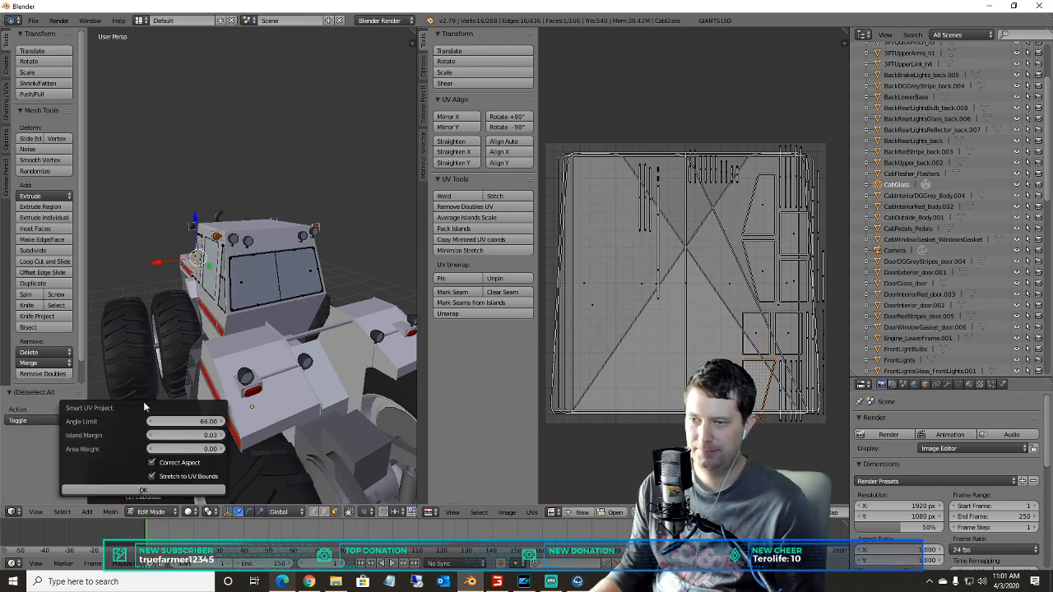
left_click(156, 490)
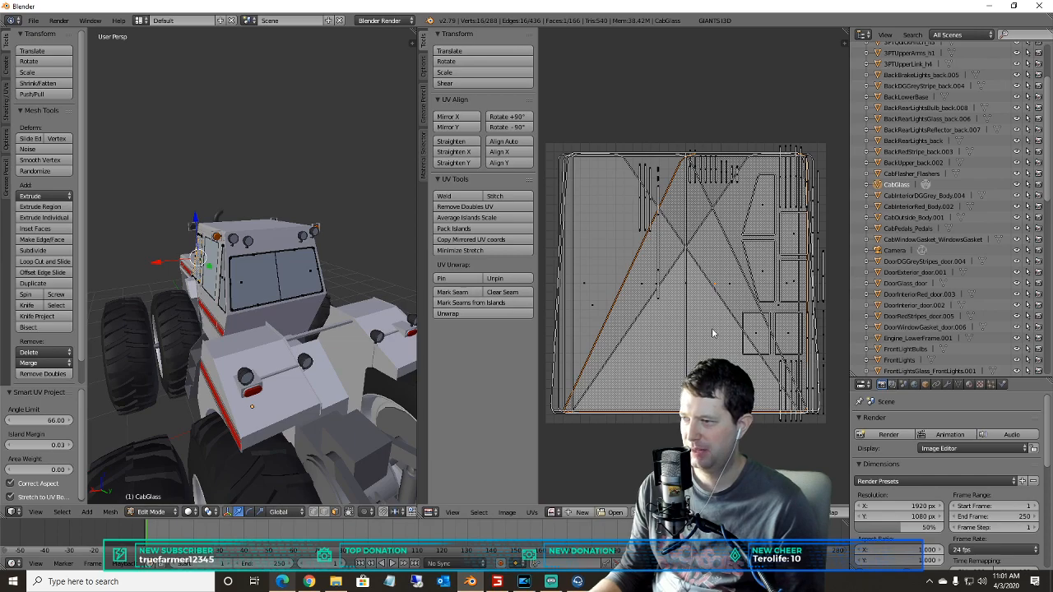
- Unwrap the tapered glass island that narrows downward in the middle of the UV layout with Smart UV Project
key("a")
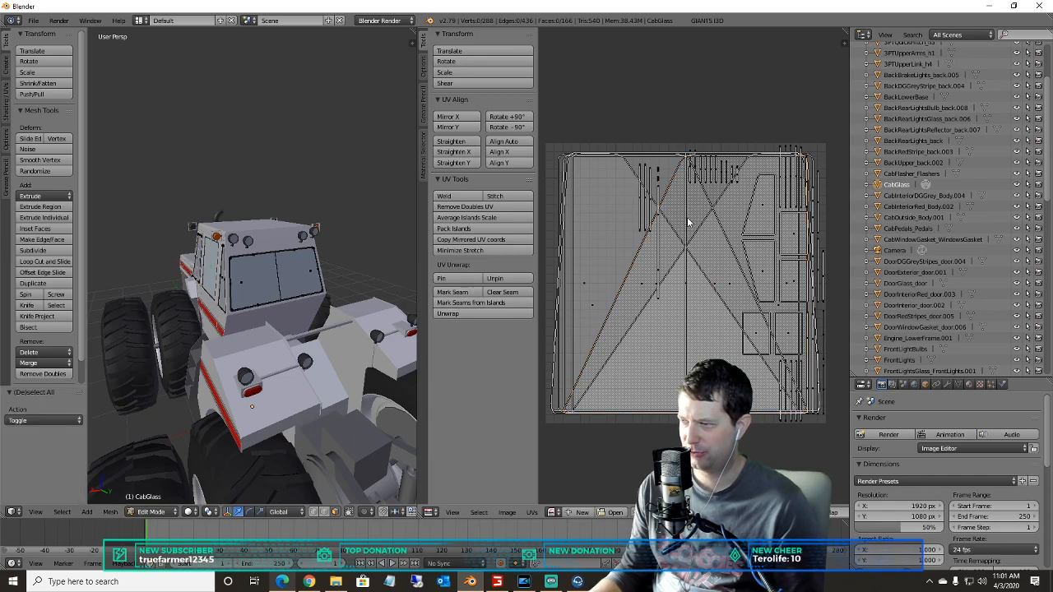
right_click(765, 265)
key("u")
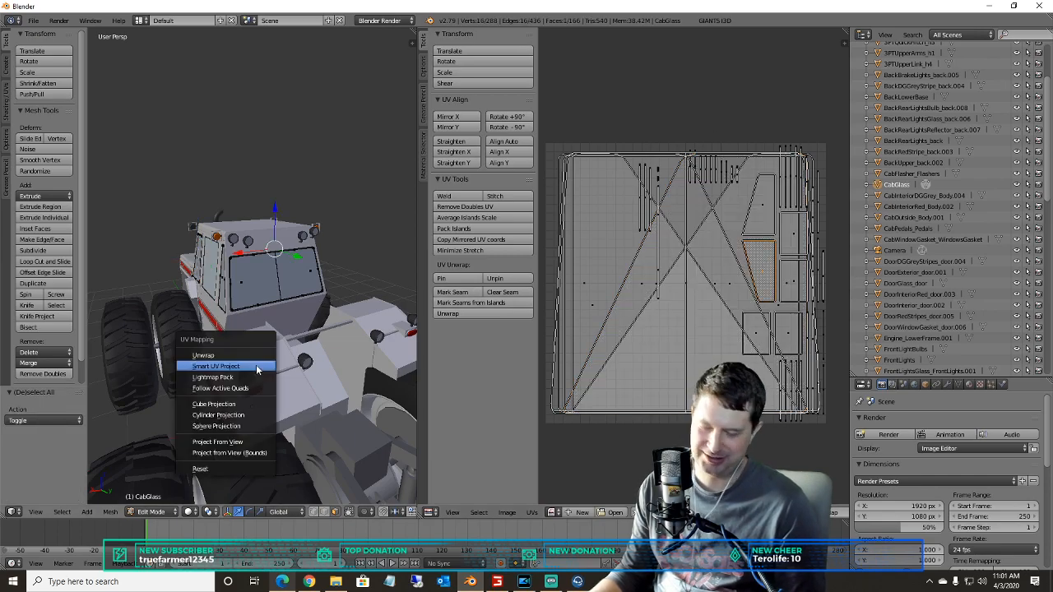
left_click(230, 365)
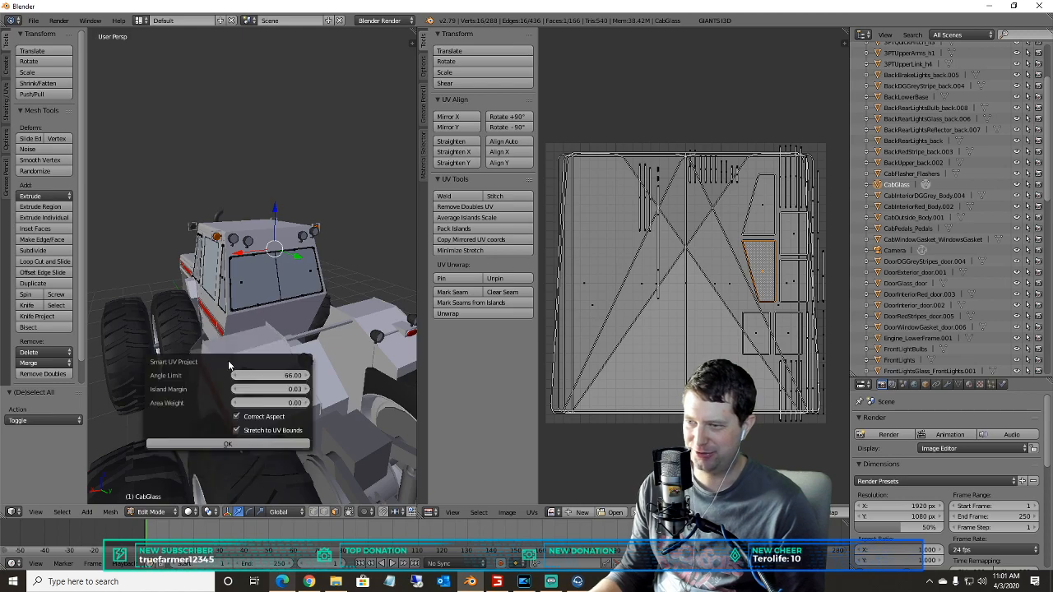
left_click(196, 440)
- Unwrap the last tapered glass island, near the top of the UV layout, with Smart UV Project
key("a")
right_click(762, 197)
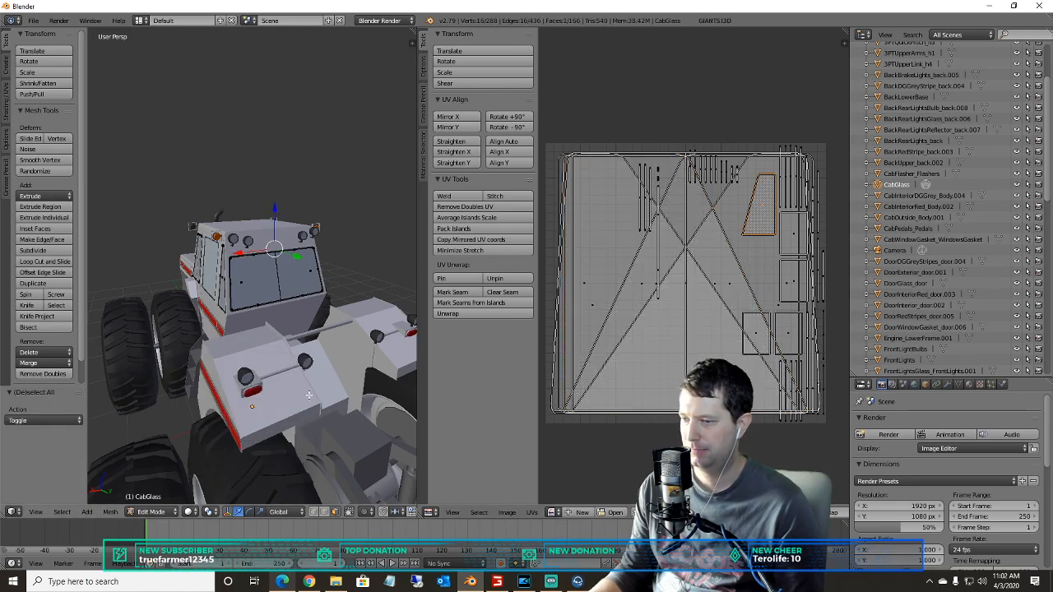
key("u")
left_click(186, 403)
left_click(247, 485)
- Unwrap the inner of the two adjacent small rectangular glass islands, a lower front cab pane, with Smart UV Project
key("a")
right_click(754, 333)
middle_click_drag(233, 269, 164, 271)
key("u")
left_click(230, 393)
left_click(214, 472)
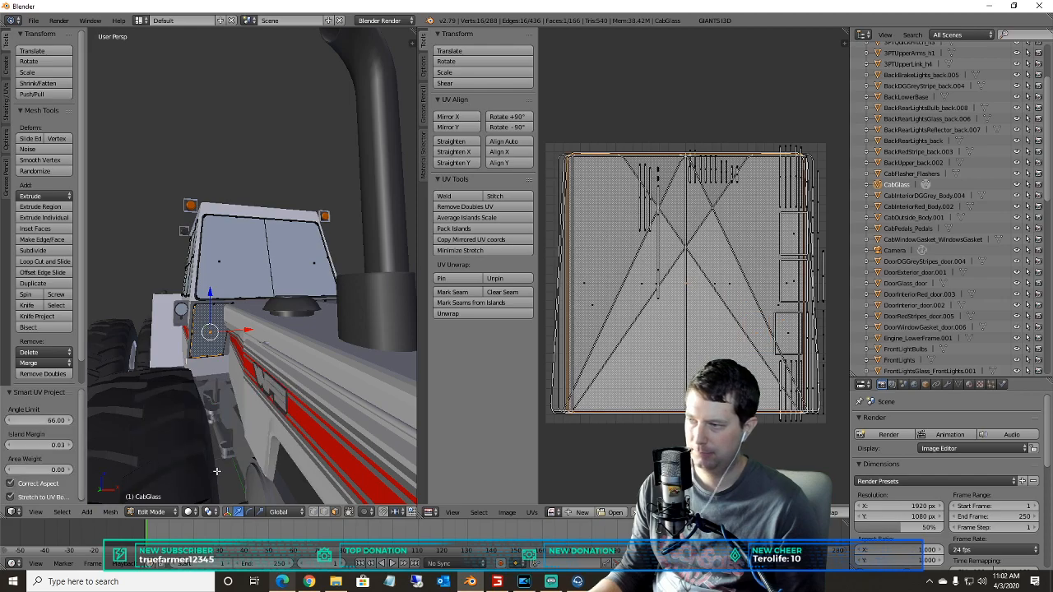
- Unwrap the uppermost small rectangular glass island, the other face of the lower front pane, with Smart UV Project
key("a")
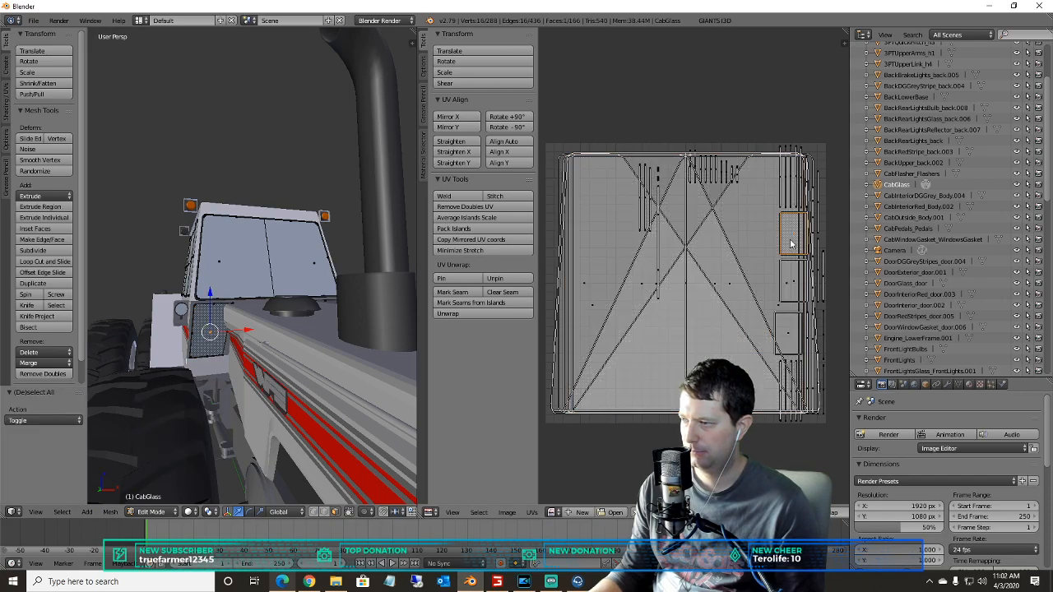
key("u")
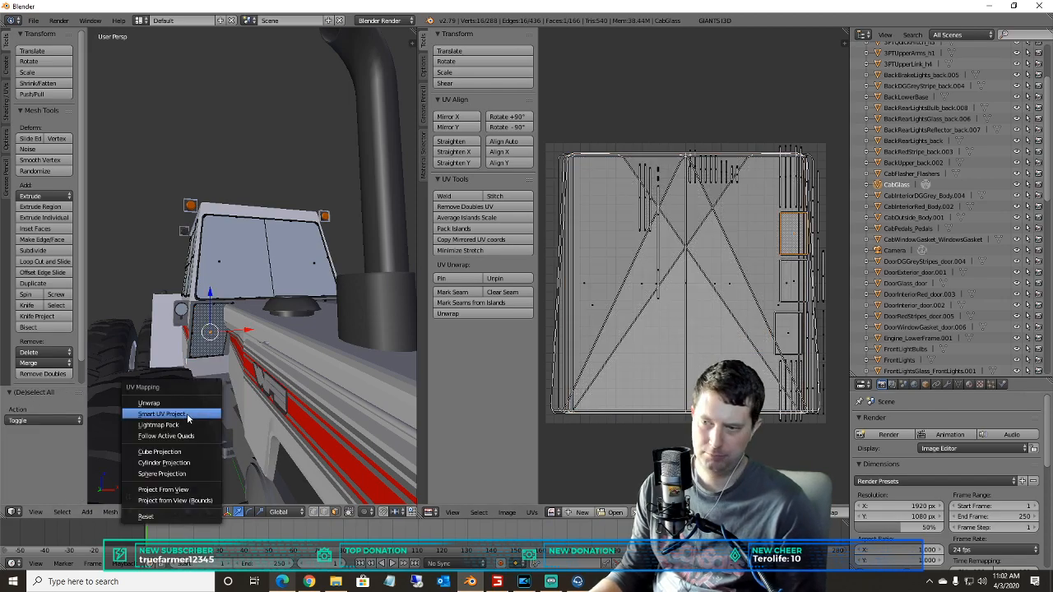
left_click(187, 417)
left_click(181, 499)
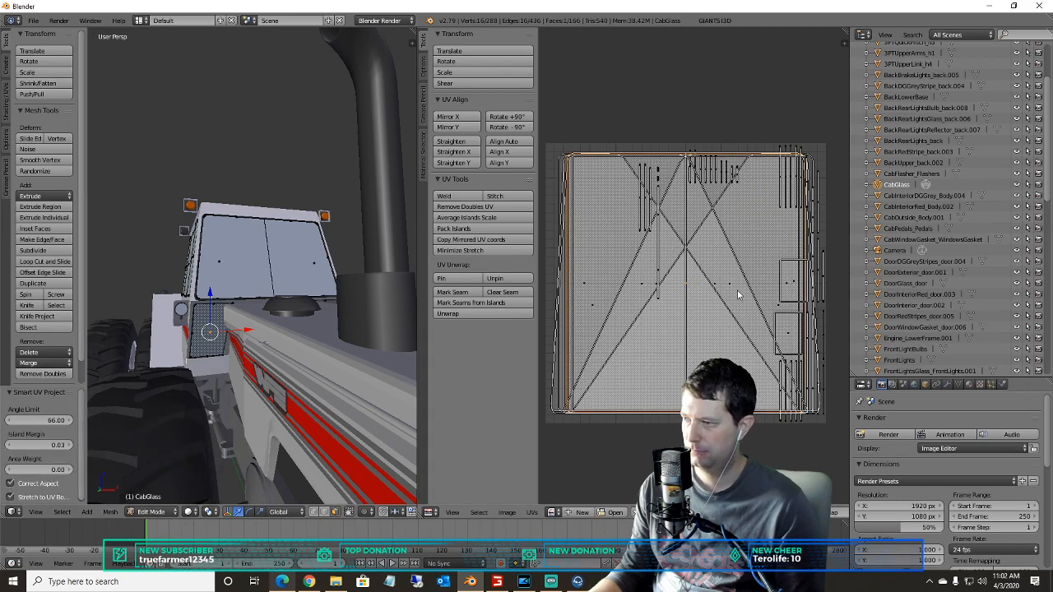
- Unwrap the upper of the two remaining small rectangular glass islands with Smart UV Project
key("a")
key("a")
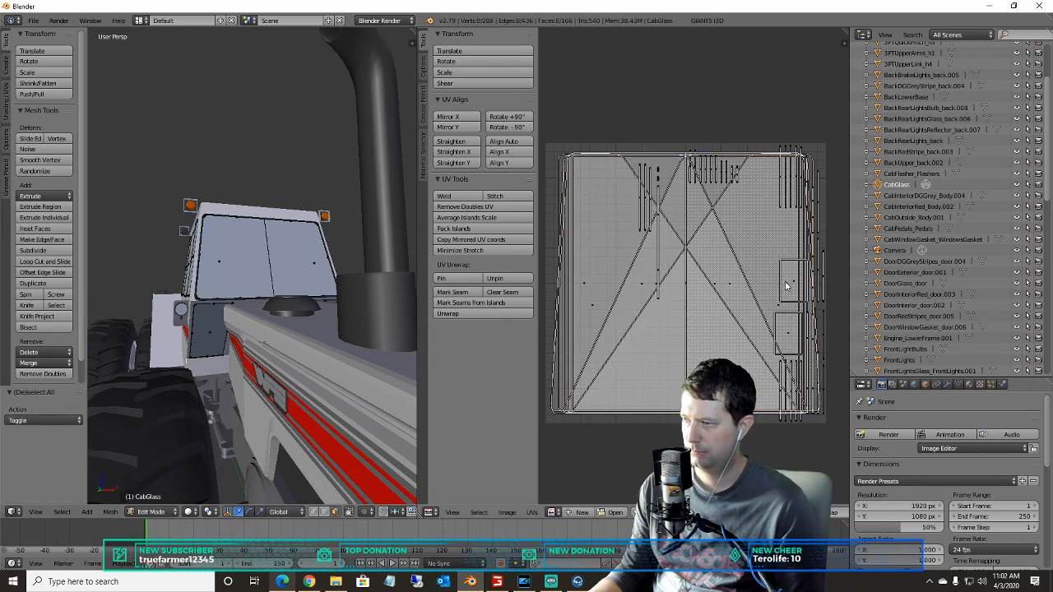
right_click(791, 284)
key("u")
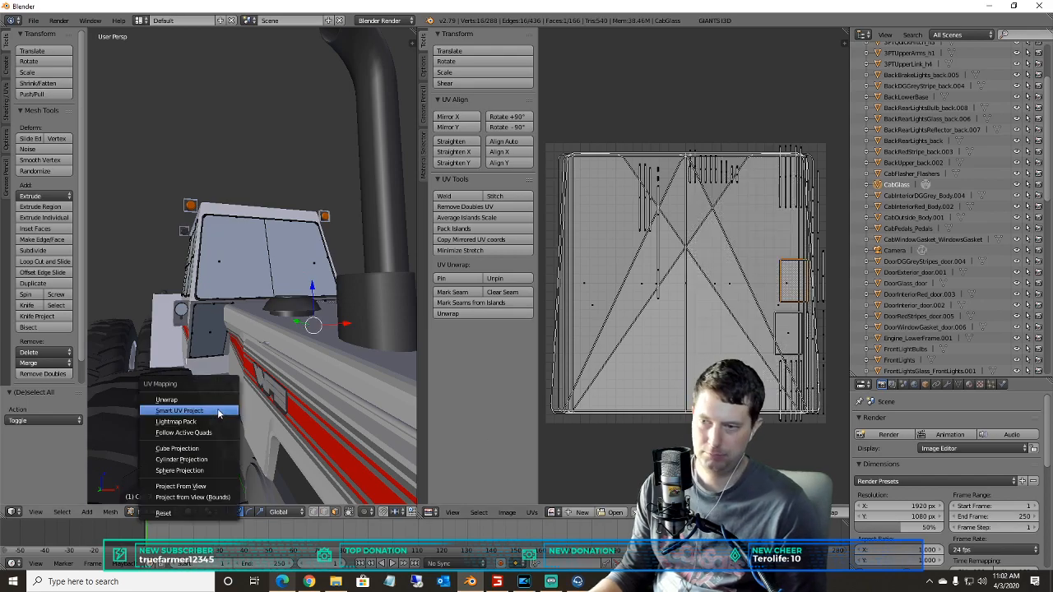
left_click(198, 412)
left_click(206, 495)
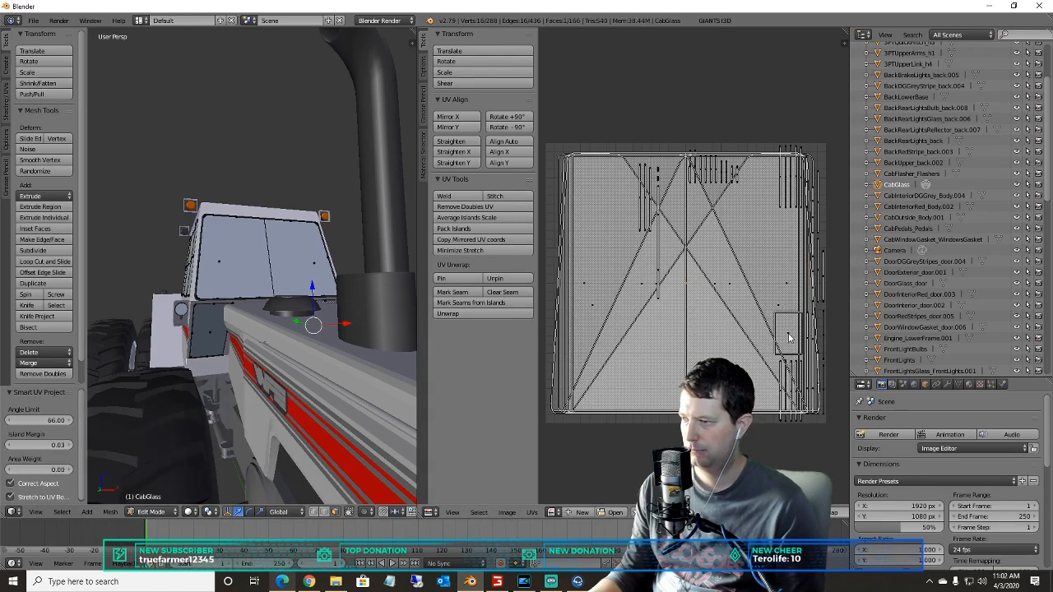
- Add the last small rectangular glass island to the selection and unwrap both faces of that pane with Smart UV Project
key("u")
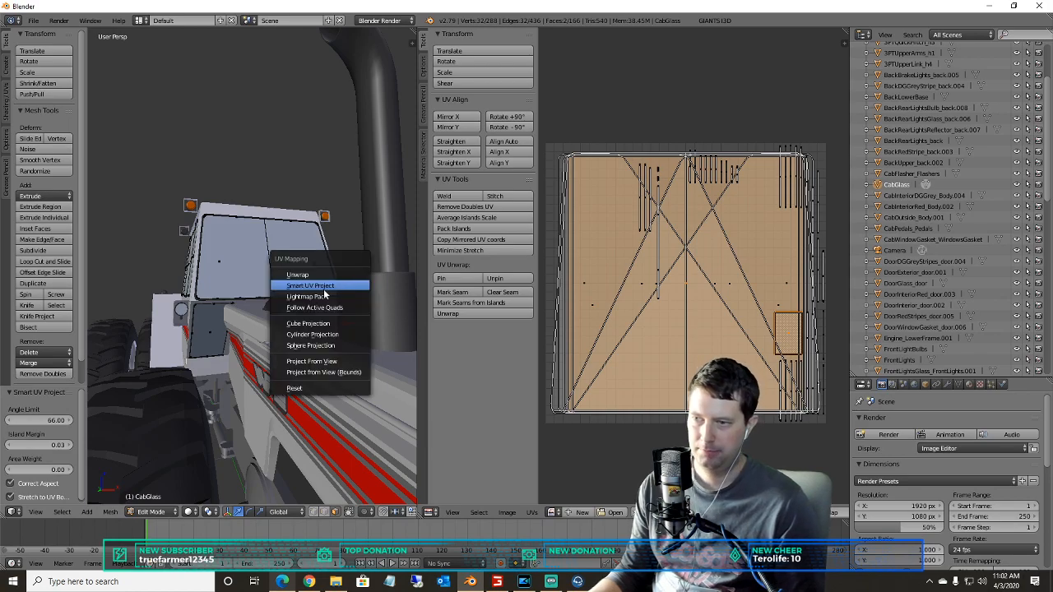
left_click(354, 285)
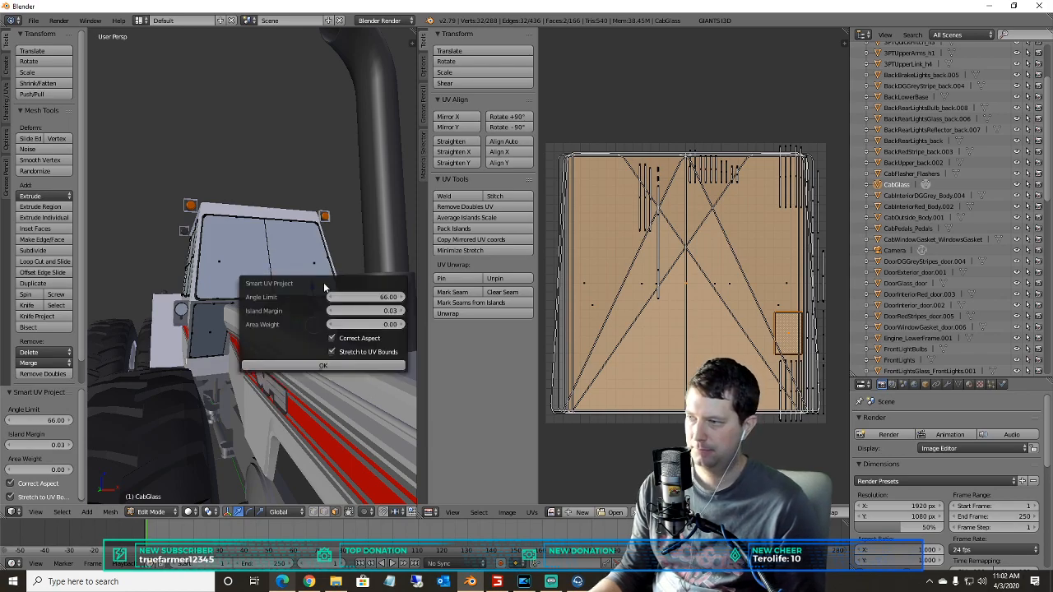
left_click(329, 365)
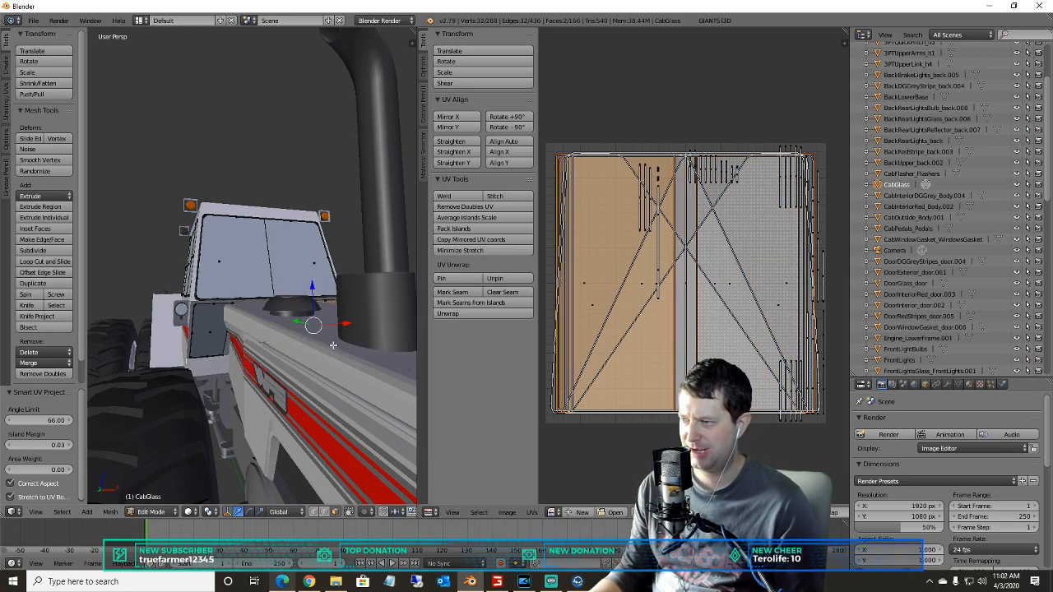
- Unwrap one face of the lower front cab pane on its own with Smart UV Project
middle_click_drag(268, 313, 177, 312)
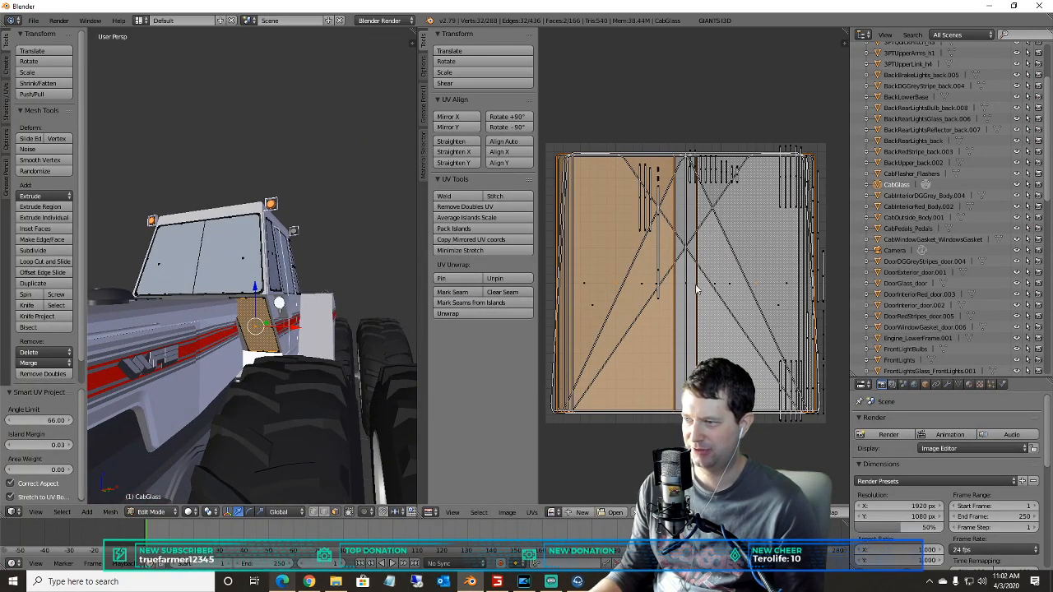
mouse_move(271, 337)
middle_mouse_down()
mouse_move(247, 339)
mouse_move(284, 344)
mouse_move(259, 349)
middle_mouse_up()
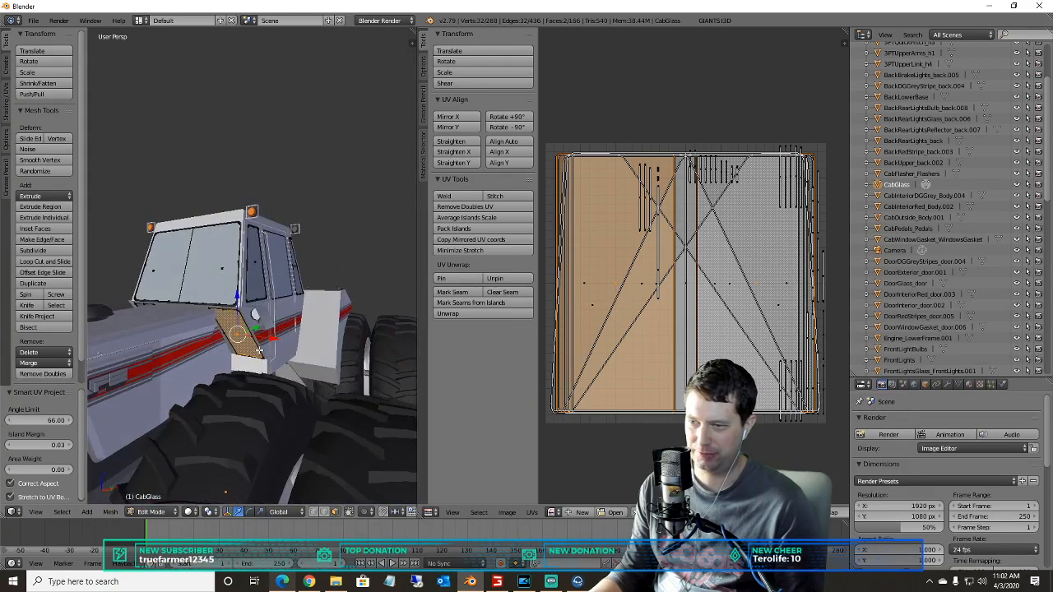
key("a")
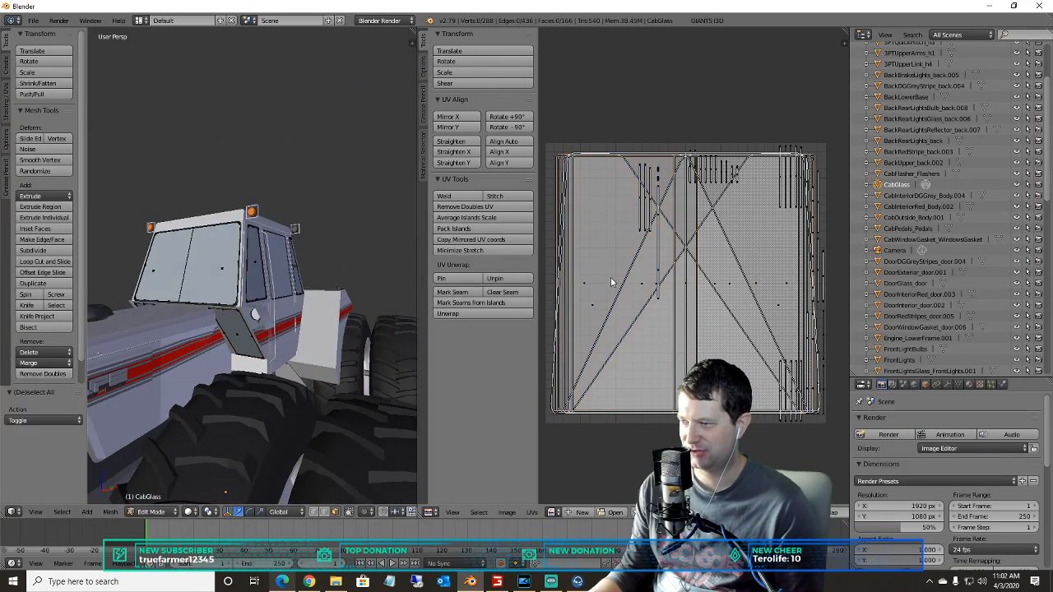
right_click(236, 333)
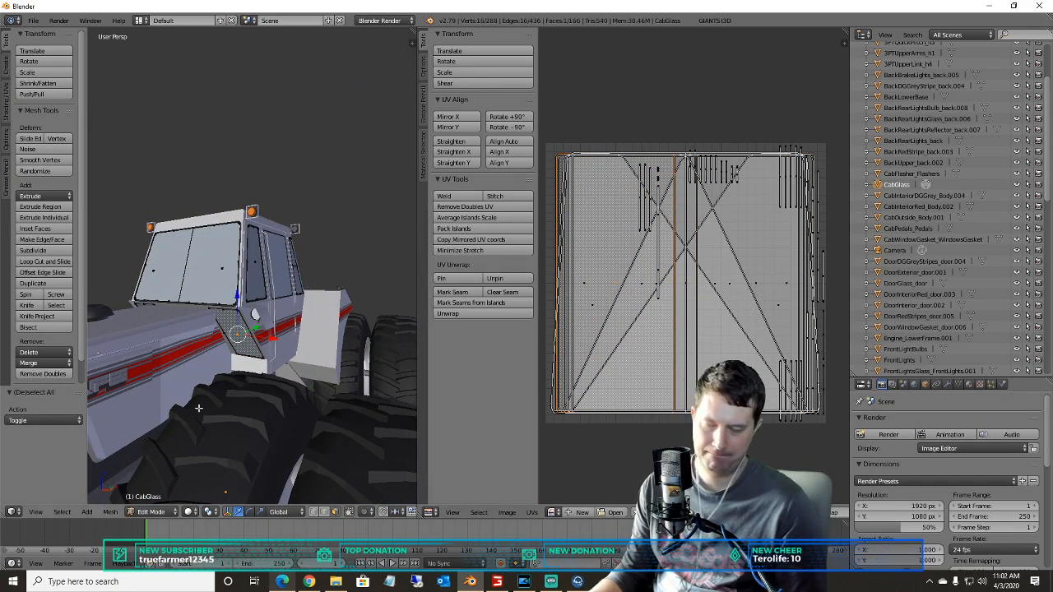
key("u")
left_click(168, 406)
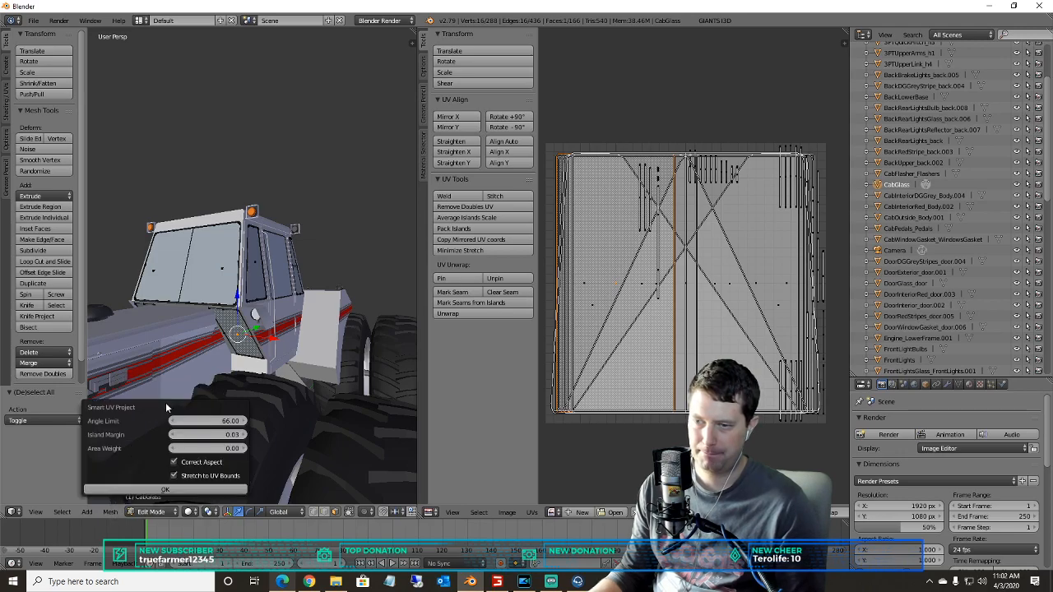
left_click(184, 489)
- Select the opposite face of the lower front pane, unwrap it separately with Smart UV Project, and clear the selection
key("a")
key("a")
key("a")
right_click(759, 290)
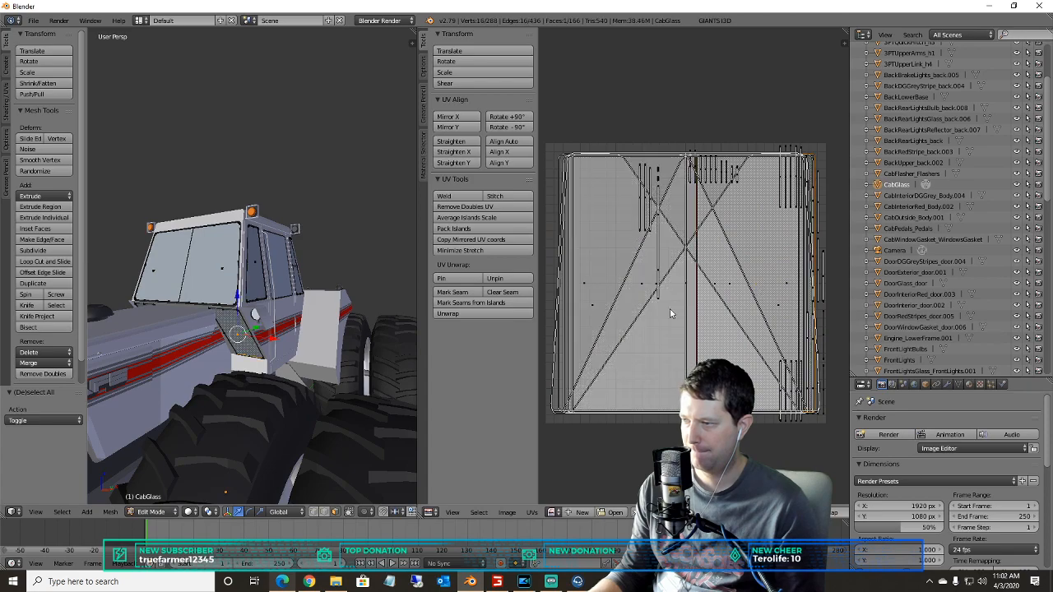
key("u")
left_click(161, 355)
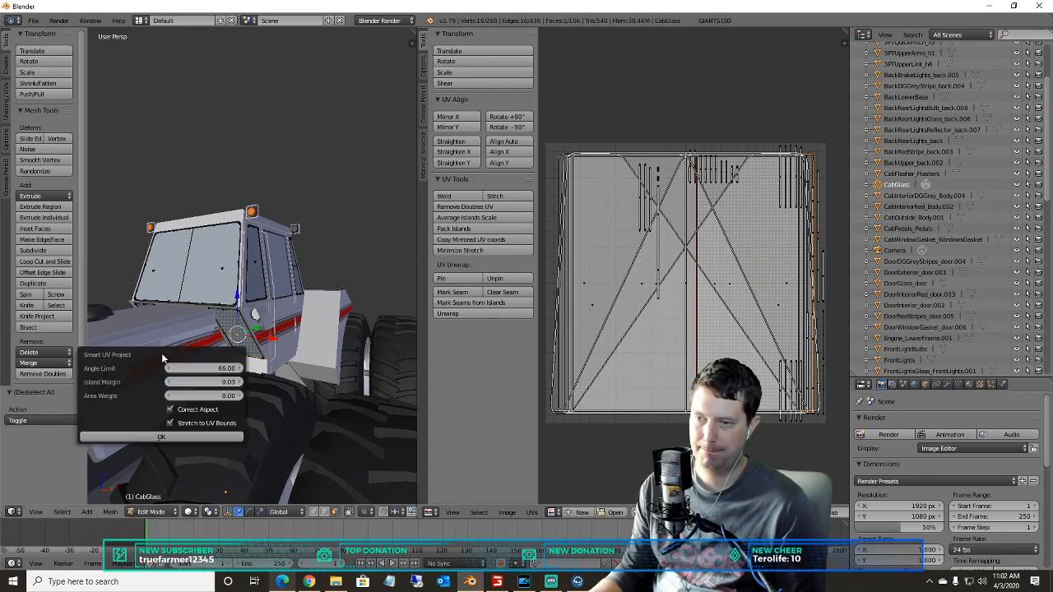
left_click(150, 436)
key("a")
key("a")
key("a")
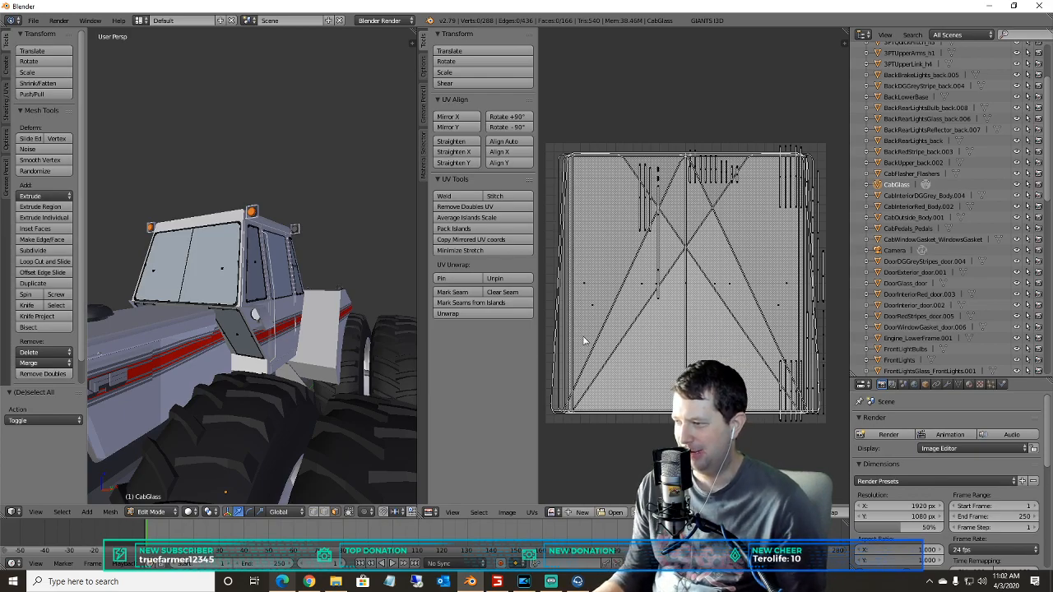
- Box-select the thin edge-strip UV islands across the upper part of the cab glass layout
mouse_move(737, 309)
middle_mouse_down()
mouse_move(665, 308)
mouse_move(736, 306)
middle_mouse_up()
middle_click_drag(350, 302, 155, 334)
scroll(119, 268, "up", 2)
middle_click_drag(220, 264, 189, 236)
middle_click_drag(412, 223, 183, 319)
scroll(592, 240, "up", 1)
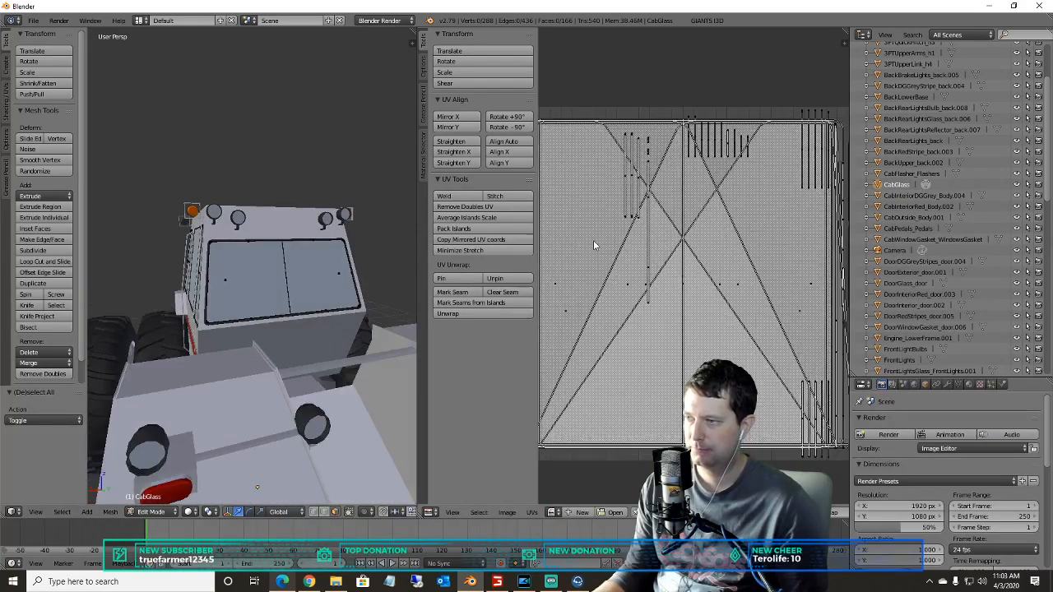
scroll(593, 245, "up", 3)
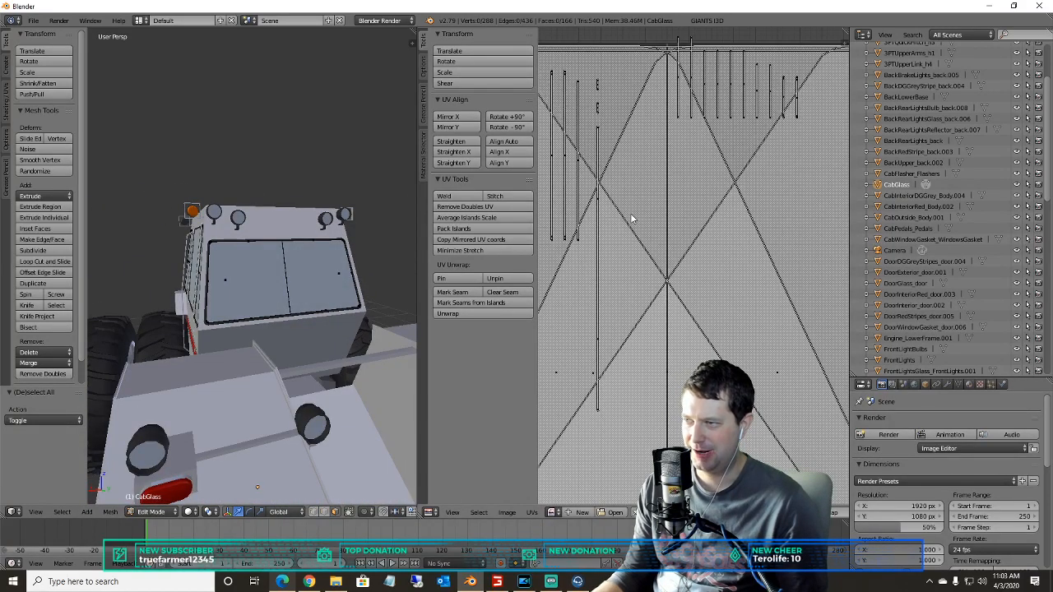
middle_click_drag(639, 214, 726, 246)
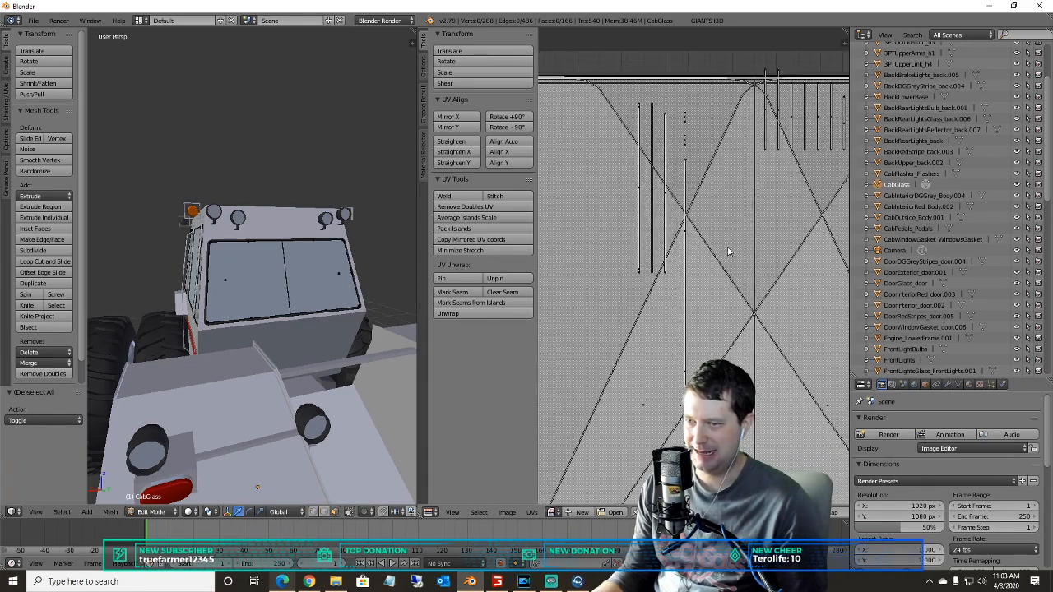
scroll(695, 249, "down", 1)
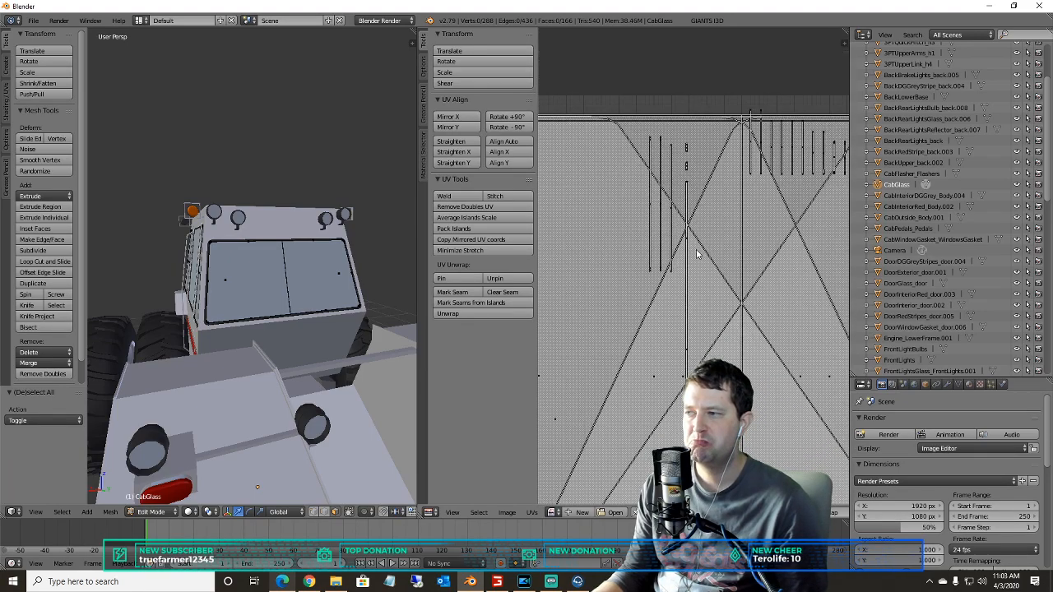
key("b")
left_click_drag(630, 71, 695, 288)
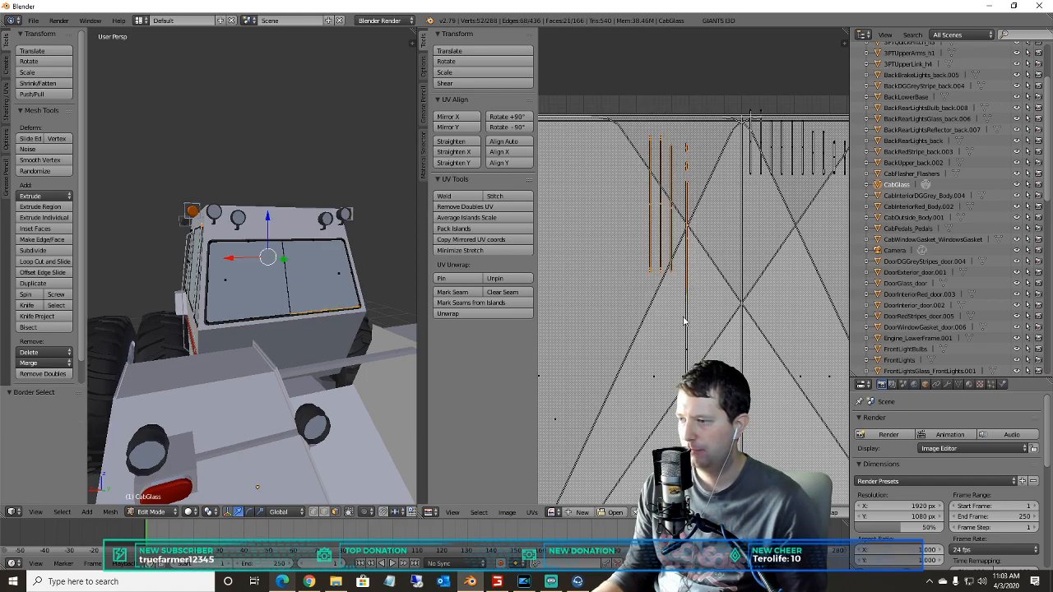
middle_click_drag(741, 196, 610, 229)
key("b")
left_click_drag(757, 98, 619, 240)
middle_click_drag(713, 149, 614, 159)
key("b")
left_click_drag(628, 97, 783, 224)
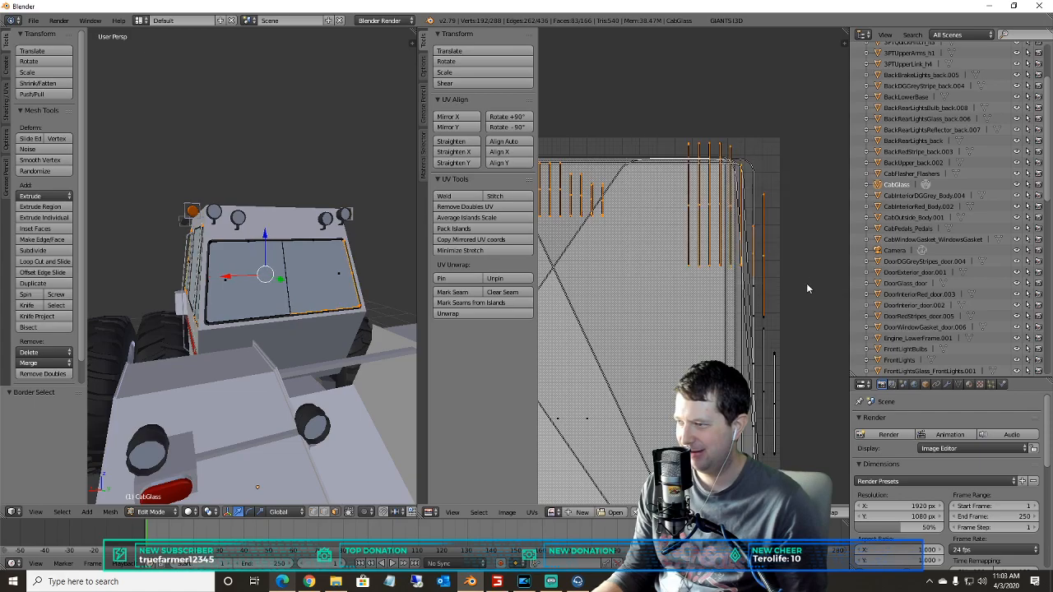
- Add the remaining thin edge-strip UV islands along the layout's outer side and lower corner to the selection
middle_click_drag(795, 326, 753, 25)
key("b")
left_click_drag(796, 422, 617, 202)
middle_click_drag(829, 178, 736, 347)
key("b")
left_click_drag(732, 371, 628, 85)
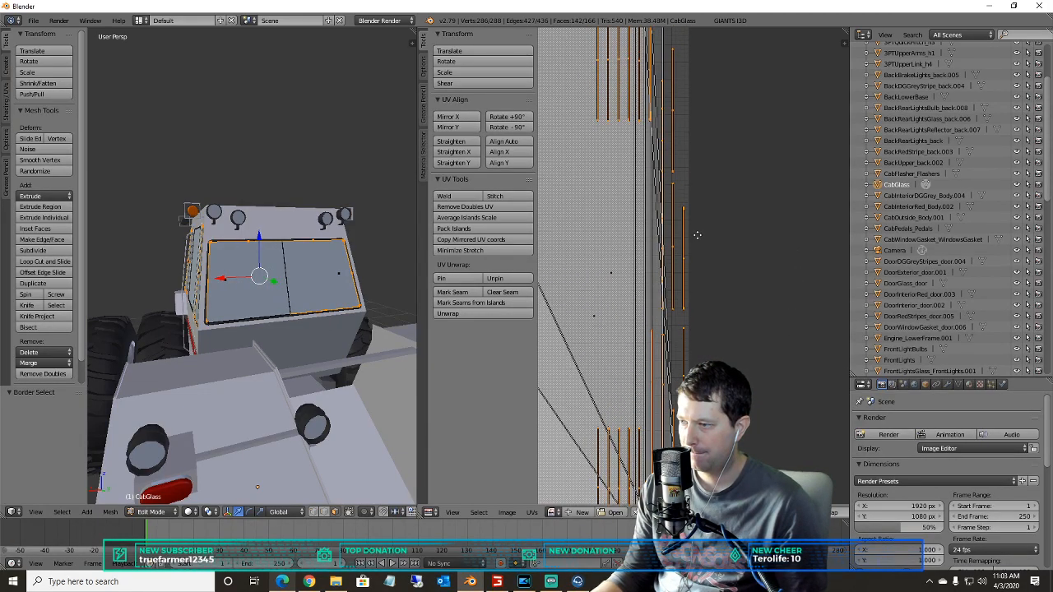
scroll(688, 230, "down", 3)
middle_click_drag(578, 380, 699, 337)
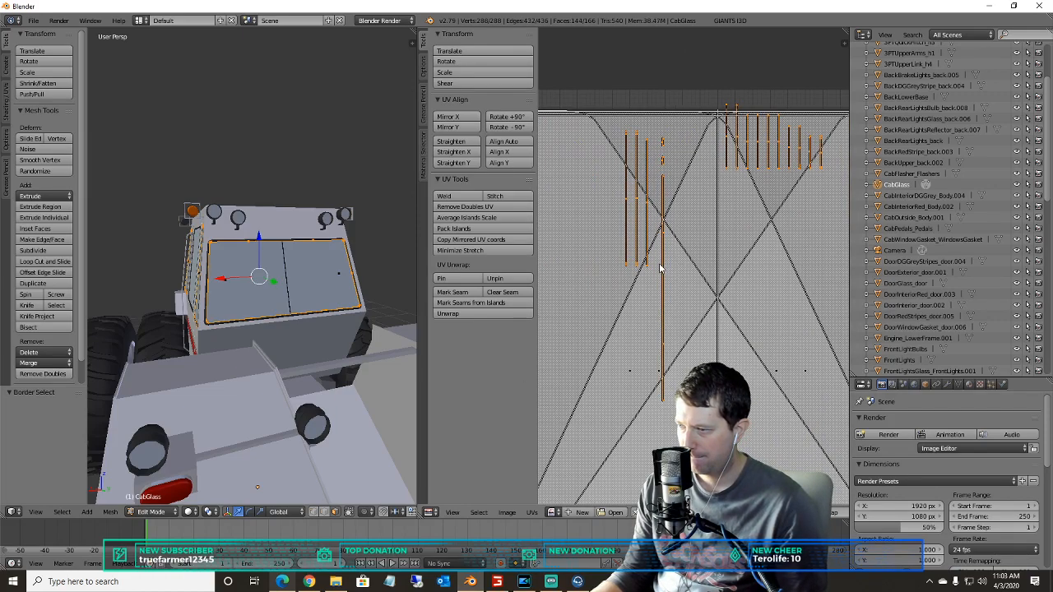
- Examine where the selected edge strips sit on the cab's glass panes and clear the selection
scroll(663, 339, "down", 2)
scroll(668, 350, "up", 1)
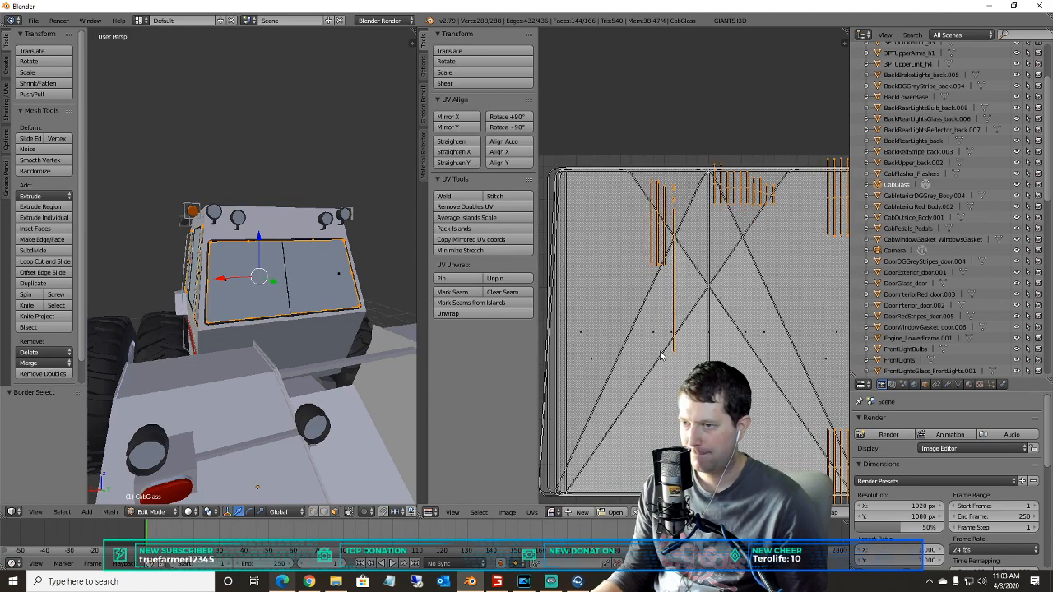
scroll(207, 314, "up", 5)
middle_click_drag(207, 313, 247, 317)
scroll(224, 331, "up", 5)
scroll(223, 310, "up", 4)
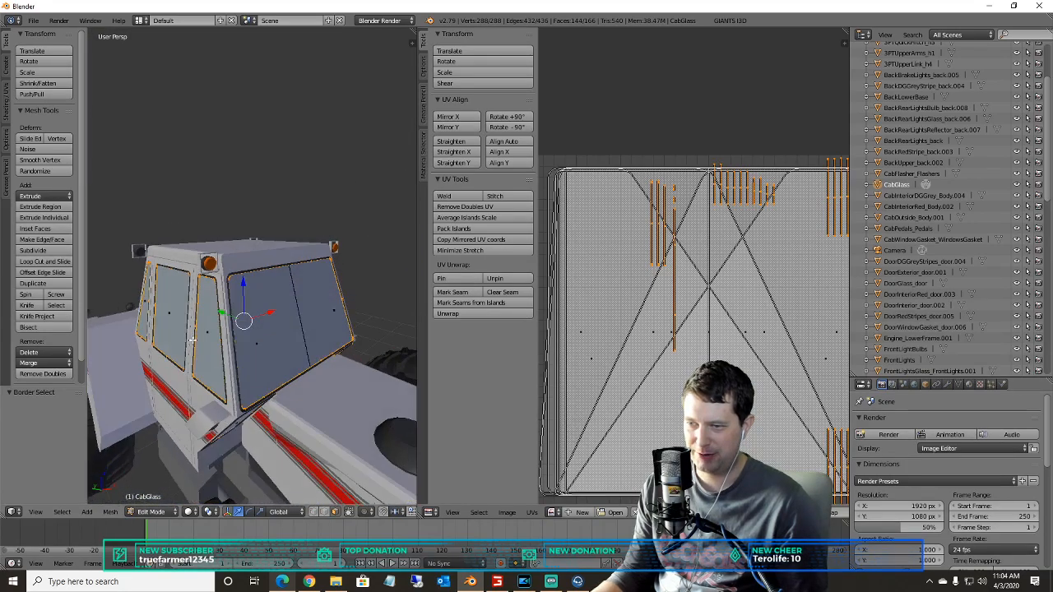
key("a")
scroll(658, 202, "down", 2)
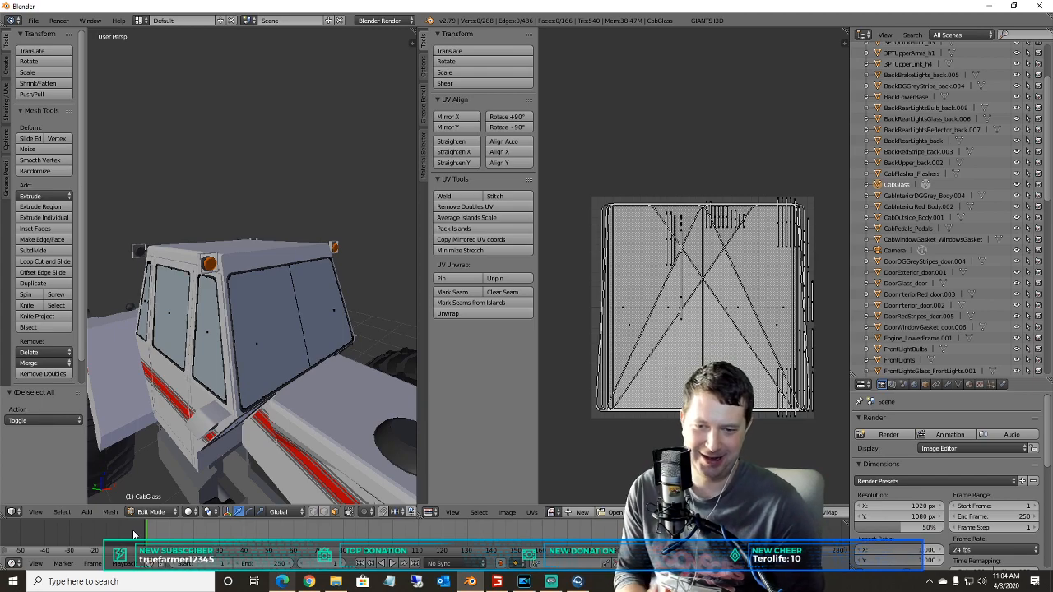
key("a")
key("a")
middle_click_drag(292, 354, 213, 210)
scroll(251, 288, "down", 4)
scroll(305, 216, "up", 3)
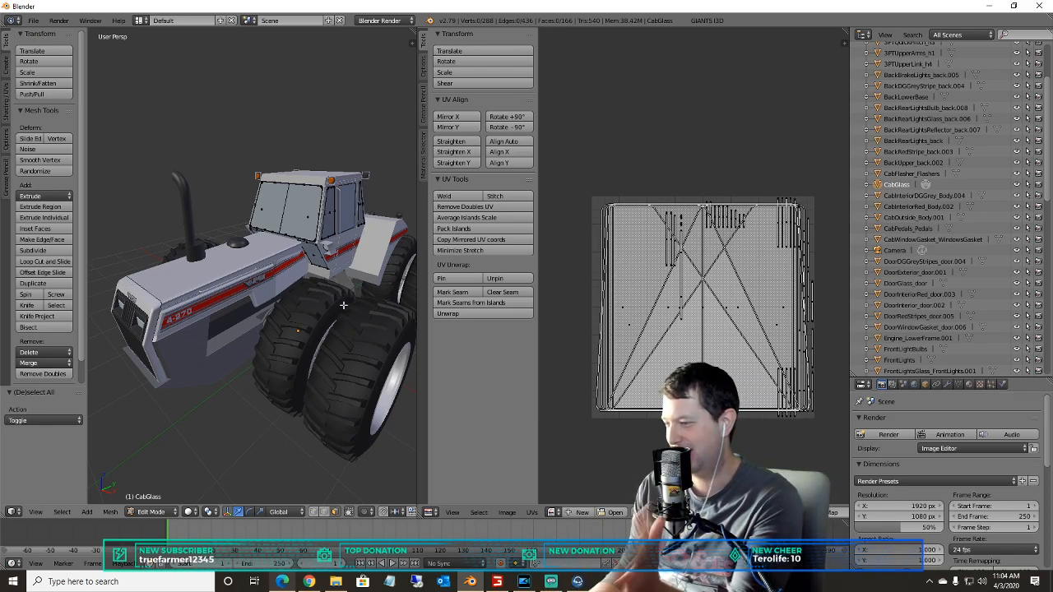
middle_click_drag(282, 347, 239, 329)
- Leave Edit Mode on the cab glass, select the DoorGlass_door object and enter Edit Mode on it
key("a")
key("a")
left_click(146, 511)
left_click(157, 499)
middle_click_drag(248, 388, 197, 291)
left_click(909, 282)
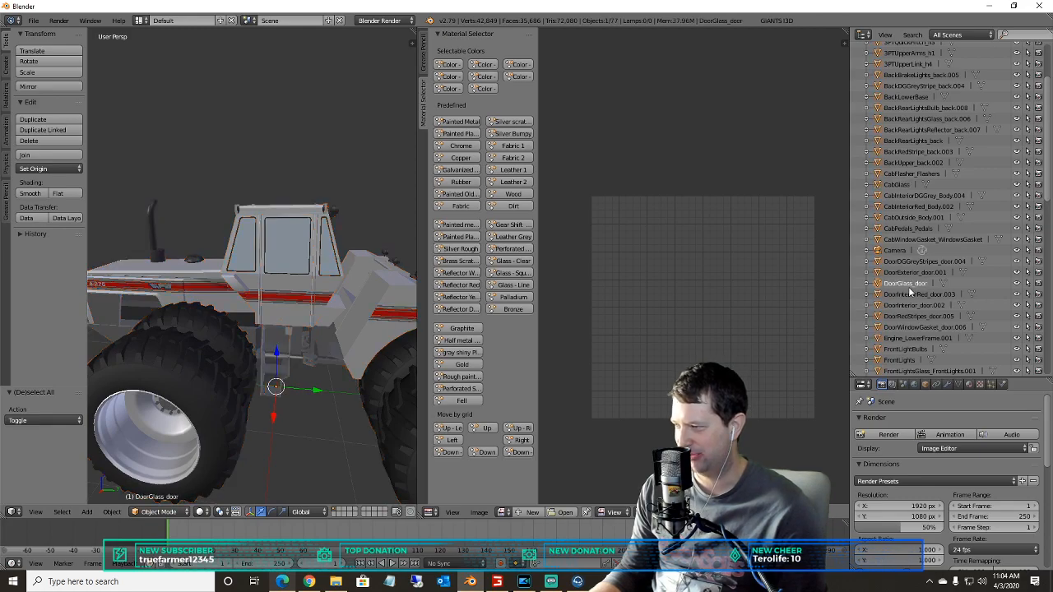
left_click(158, 511)
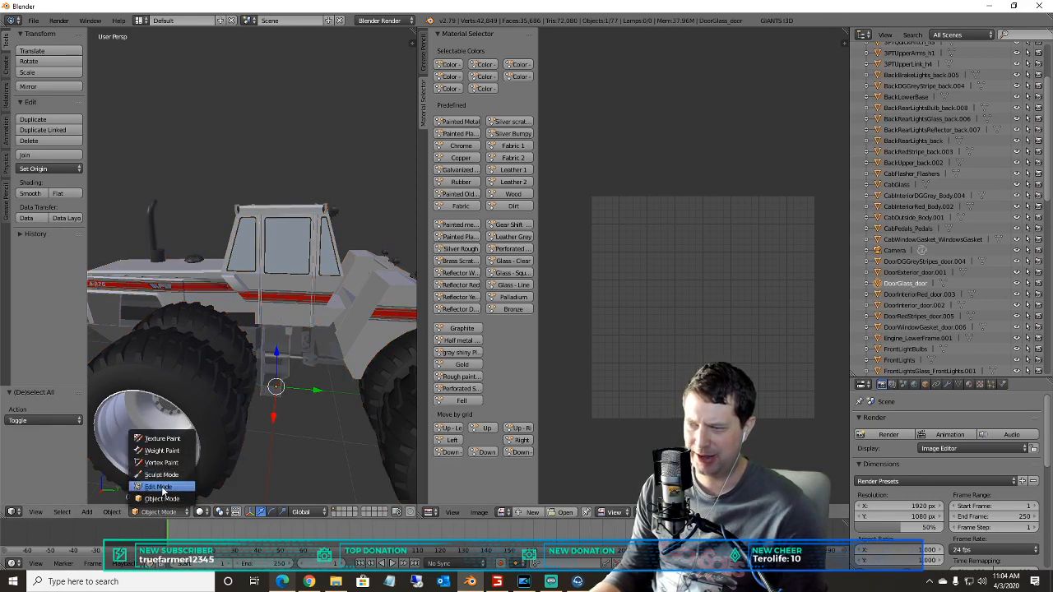
left_click(156, 484)
- Unwrap one large face of the door glass with Smart UV Project
key("a")
key("a")
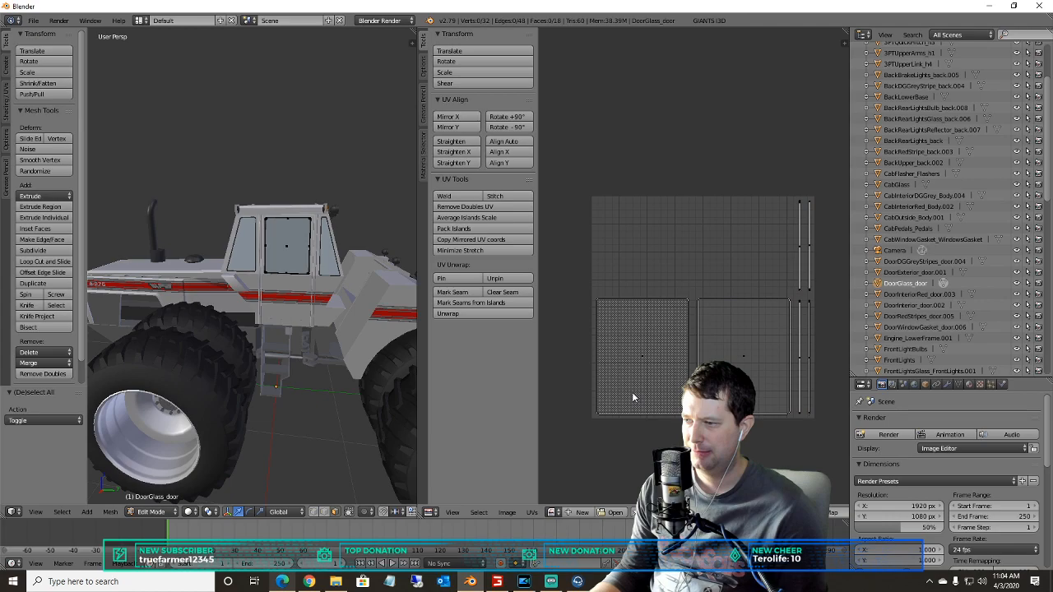
key("a")
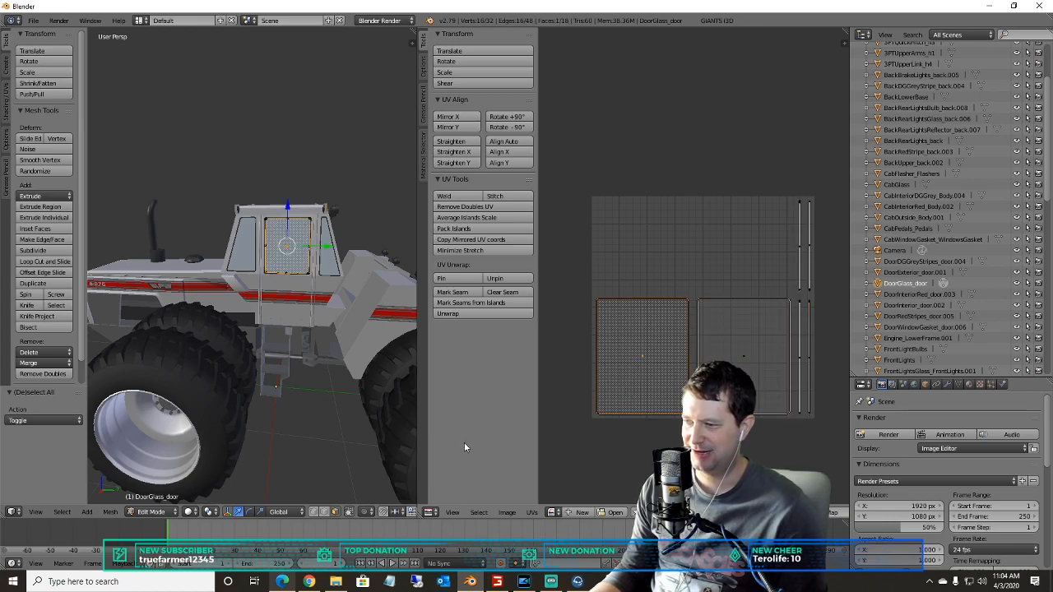
key("u")
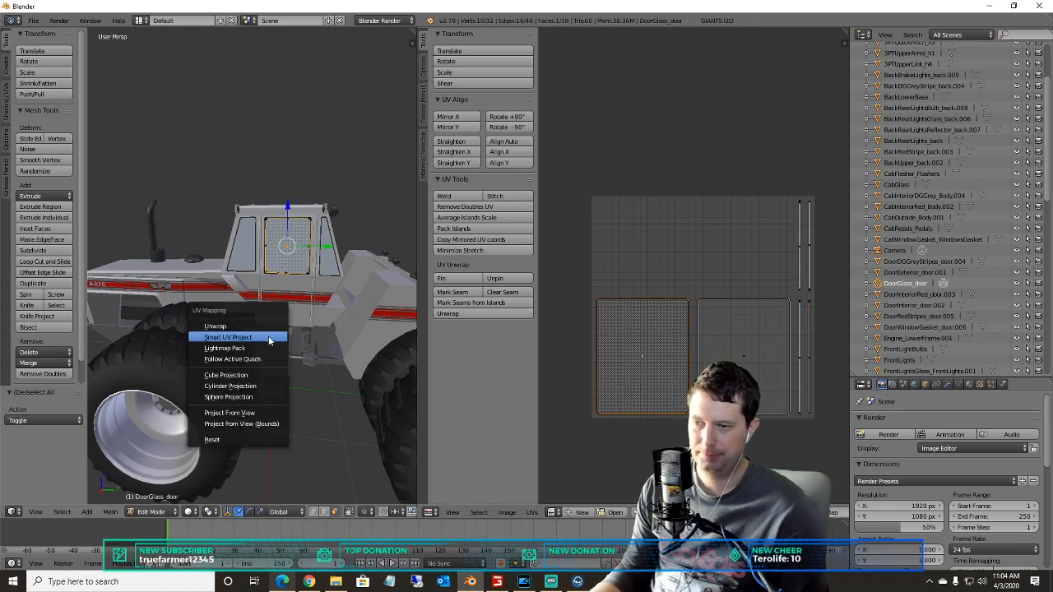
left_click(256, 339)
left_click(247, 421)
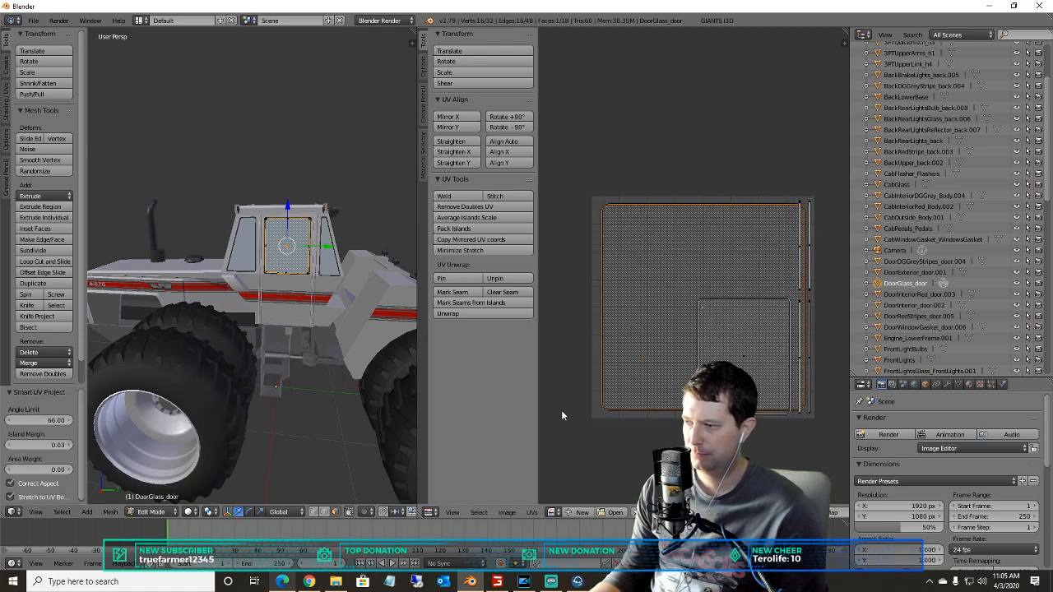
- Unwrap the other large face of the door glass with Smart UV Project
key("a")
key("a")
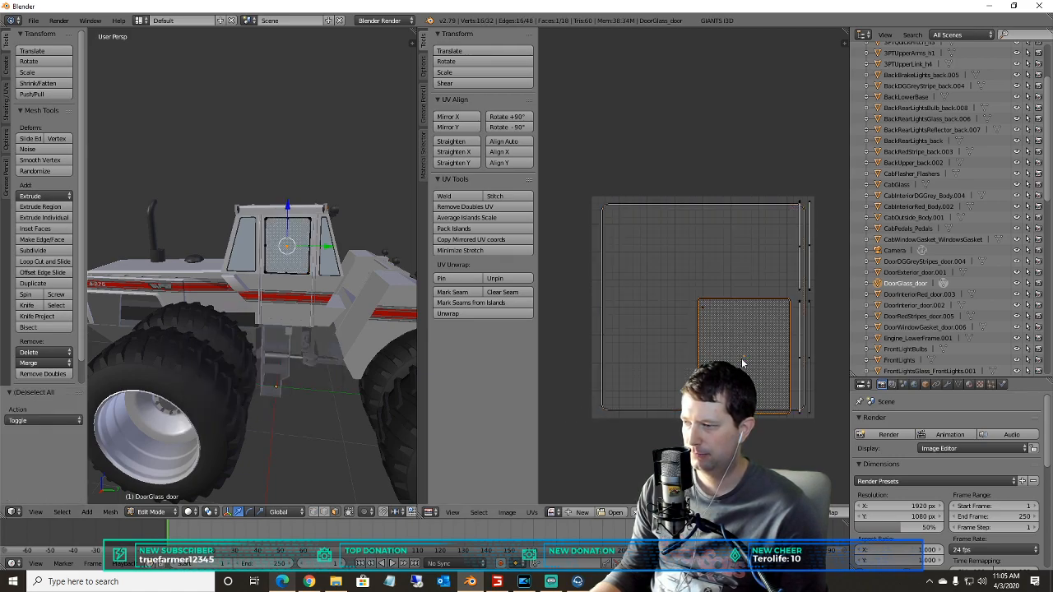
key("u")
left_click(222, 345)
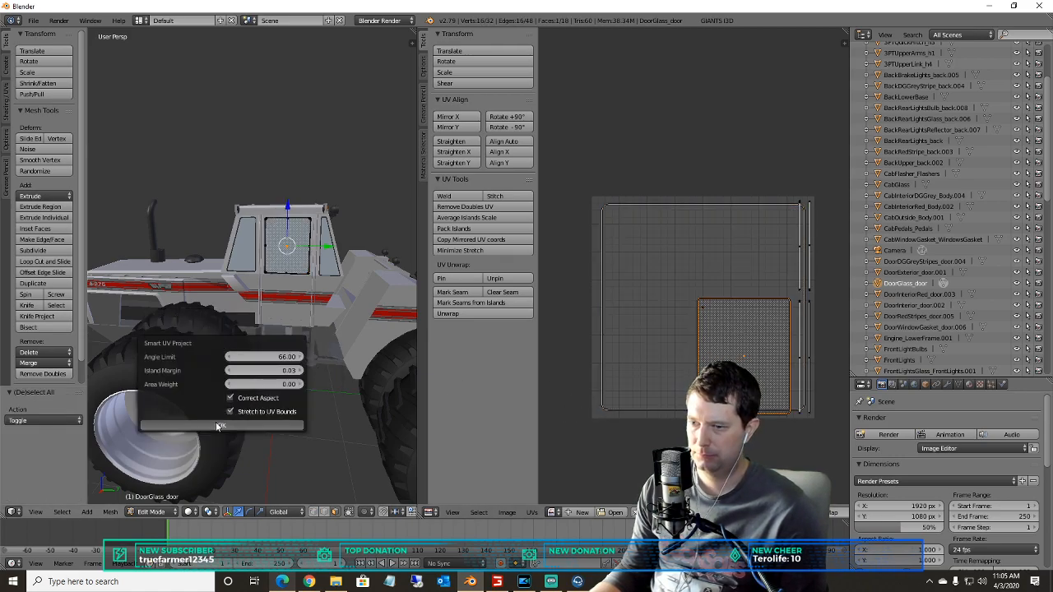
left_click(247, 424)
scroll(610, 354, "down", 4)
scroll(610, 353, "up", 4)
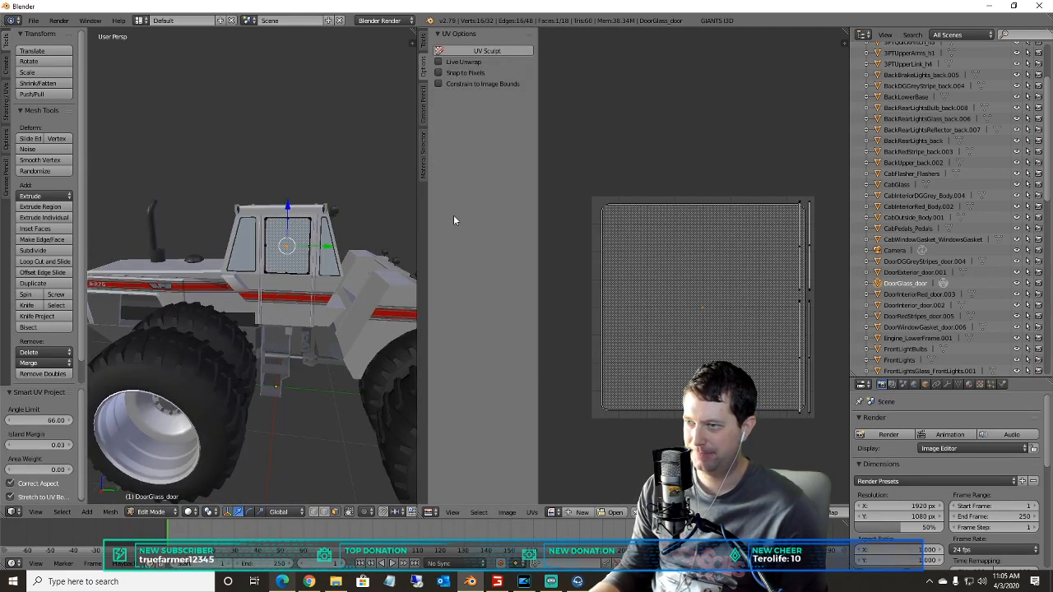
- Select all door glass UVs and move them three grid tiles to the right
left_click(423, 155)
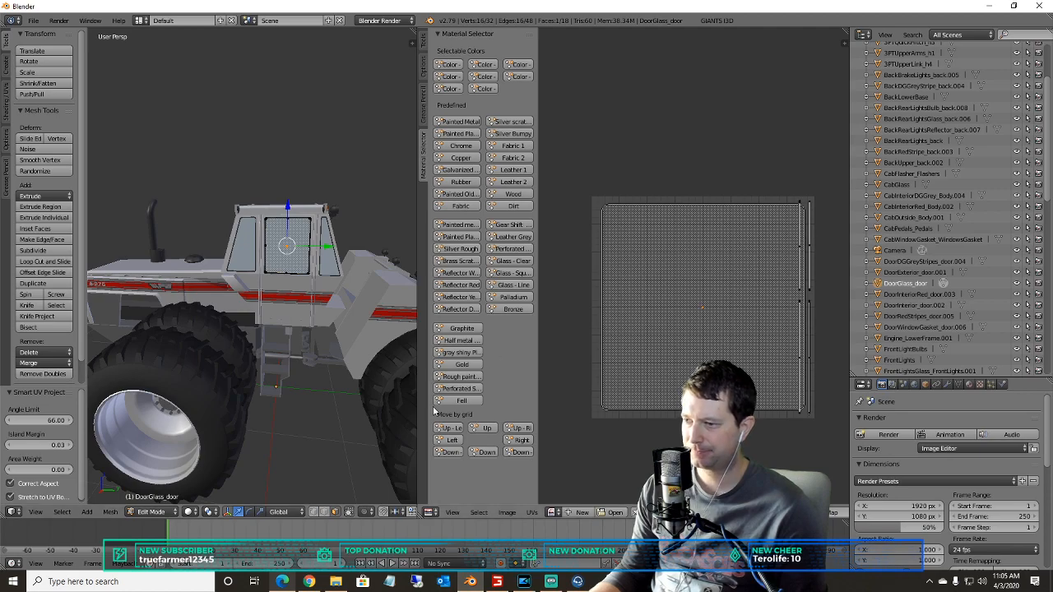
scroll(397, 370, "down", 1)
scroll(680, 357, "down", 2)
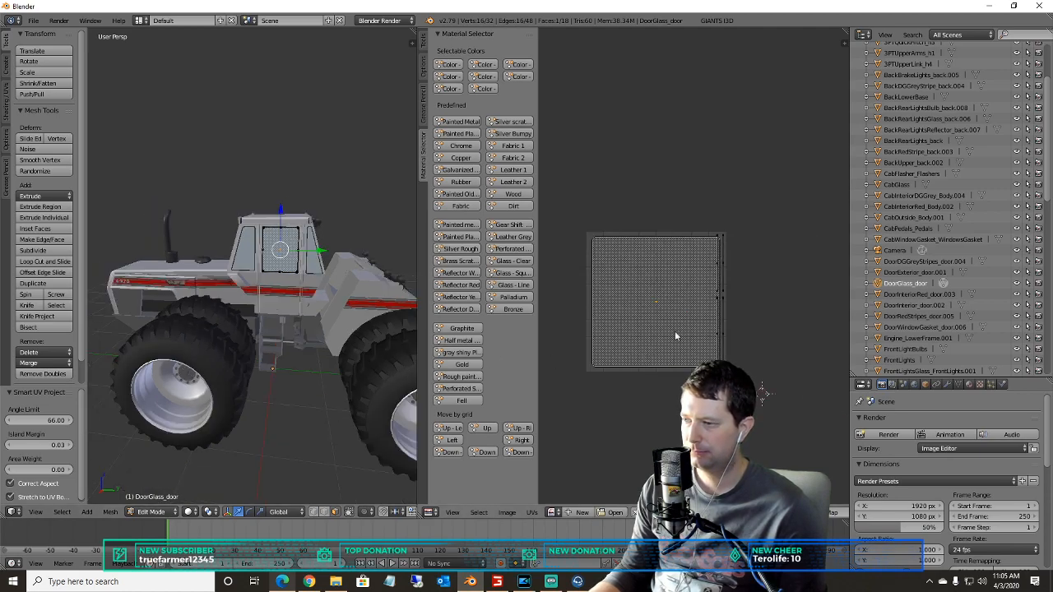
key("a")
key("a")
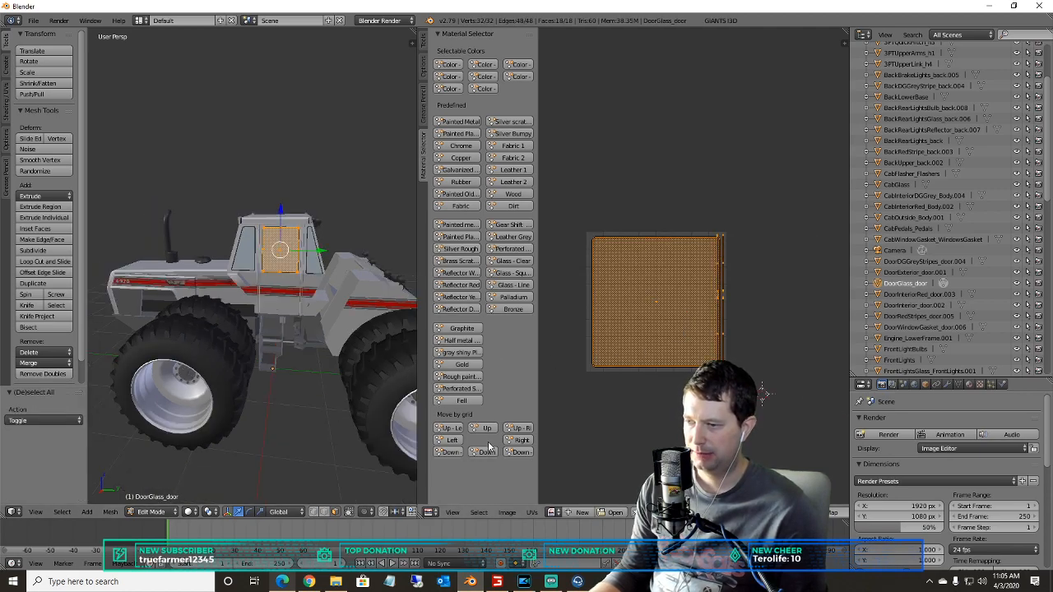
left_click(521, 440)
left_click(522, 440)
- Move the door glass UVs three grid tiles up
scroll(632, 353, "down", 5)
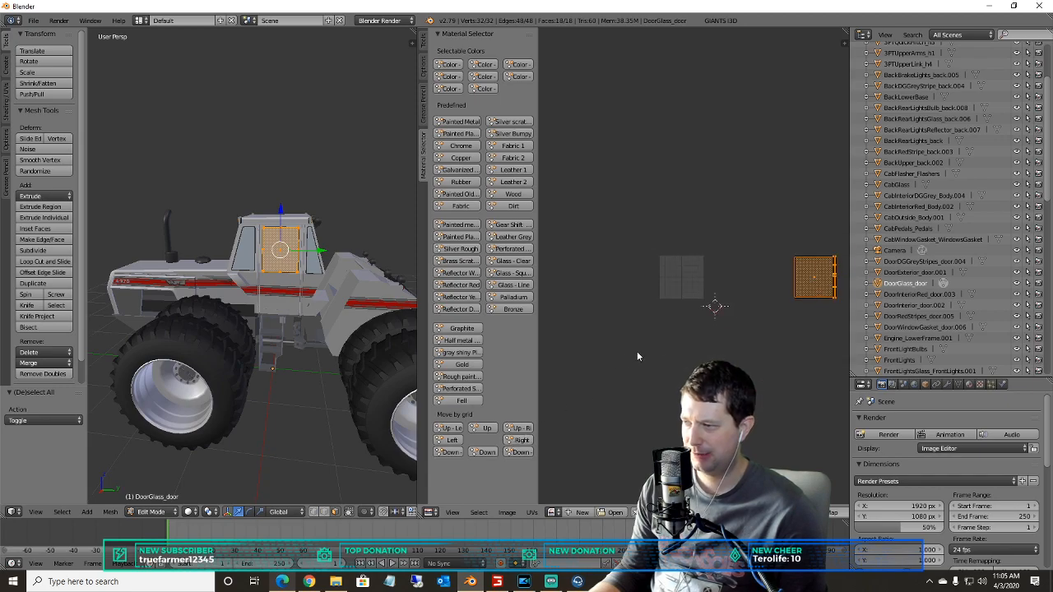
middle_click_drag(665, 341, 565, 356)
left_click(485, 427)
left_click(485, 428)
left_click(485, 428)
scroll(623, 332, "up", 2)
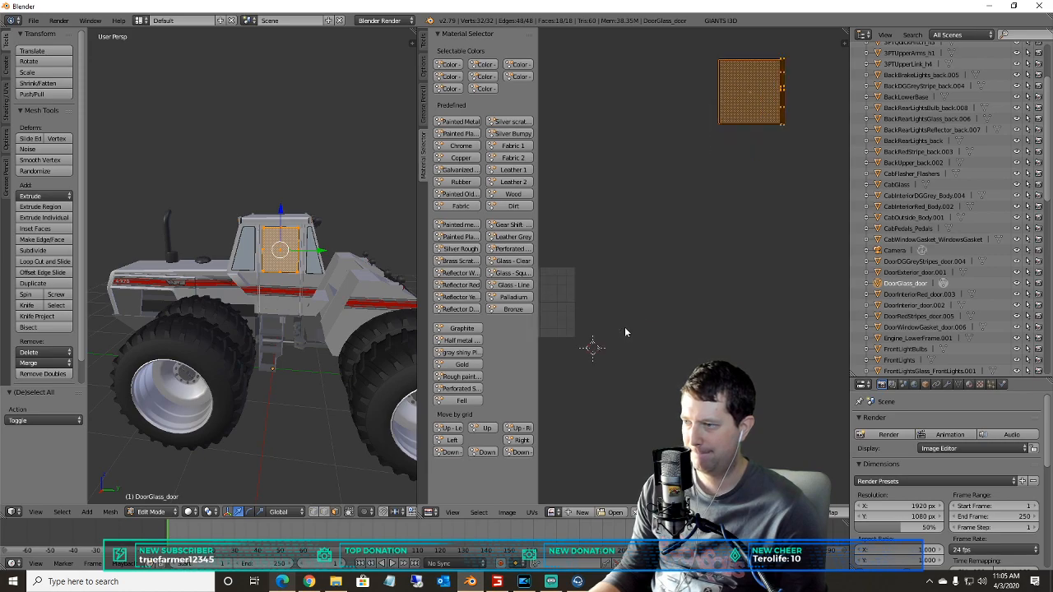
- Deselect the door glass, leave its Edit Mode, and open the CabGlass object for editing
scroll(624, 327, "down", 2)
middle_click_drag(624, 327, 775, 326)
scroll(259, 329, "up", 1)
key("a")
middle_click_drag(254, 329, 214, 353)
left_click(147, 512)
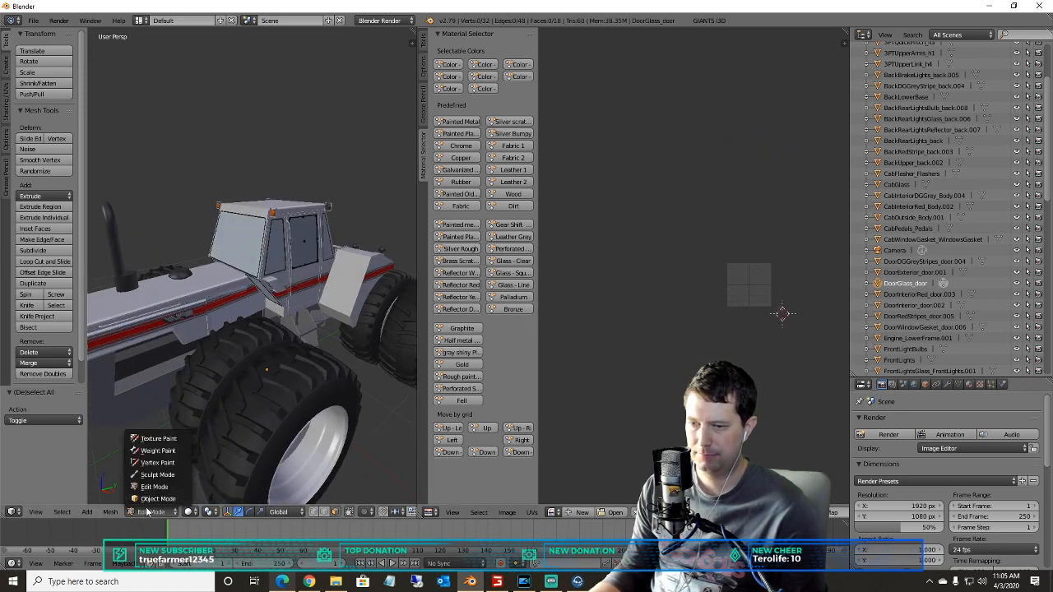
left_click(150, 499)
left_click(902, 184)
left_click(152, 511)
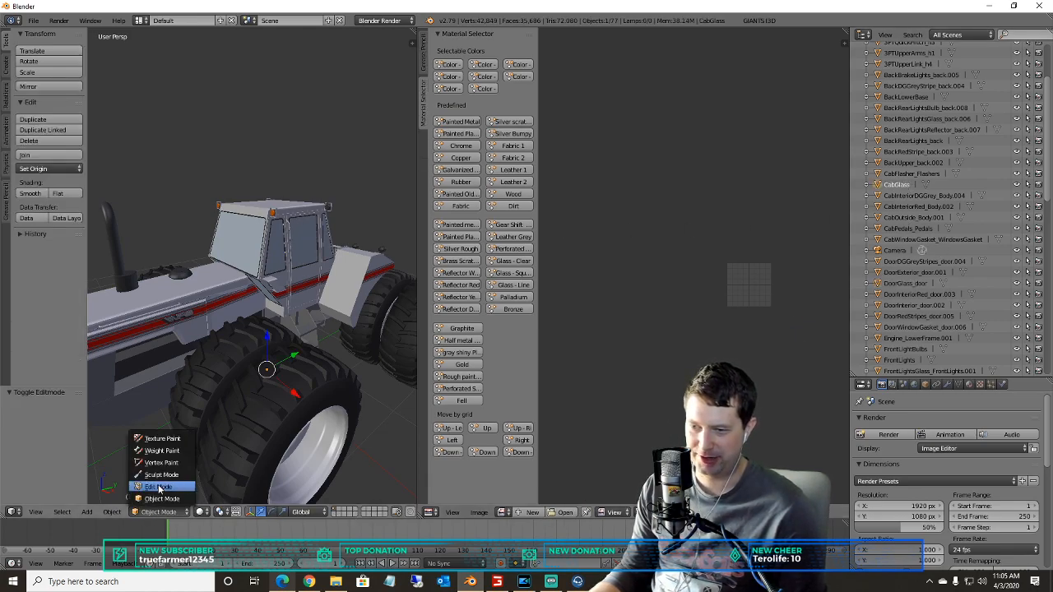
left_click(152, 488)
- Select all the cab glass geometry and move its UVs three grid tiles right and three up
key("a")
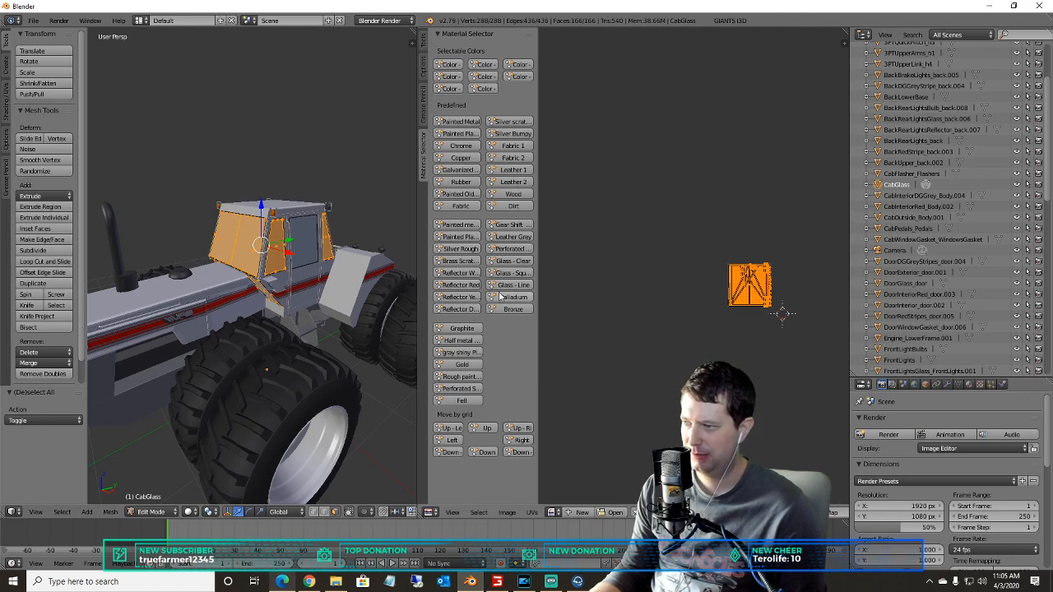
key("g")
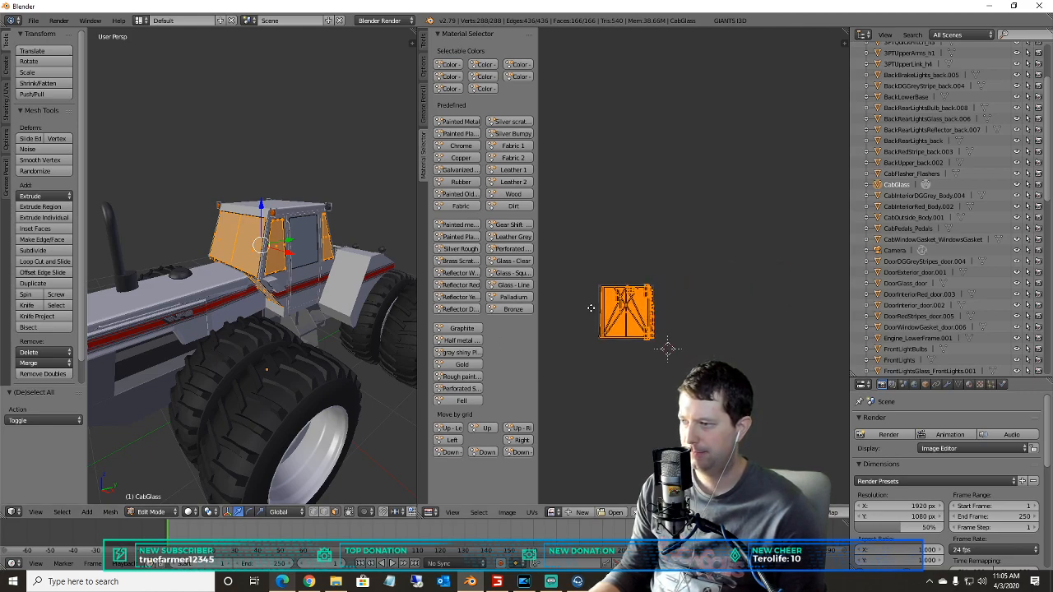
left_click(518, 441)
left_click(518, 441)
left_click(518, 442)
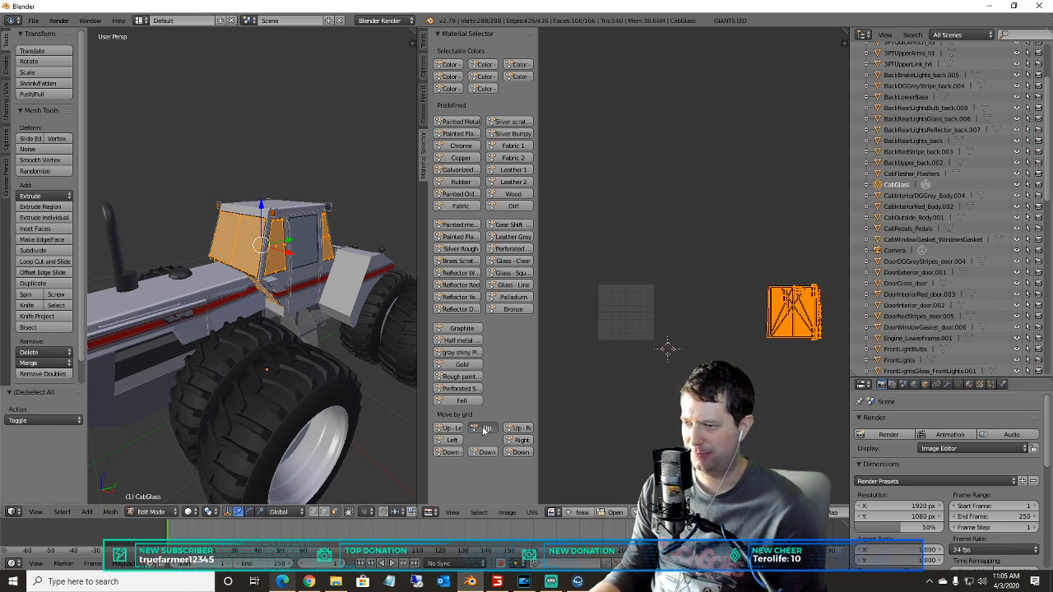
left_click(486, 428)
left_click(486, 427)
left_click(486, 427)
key("a")
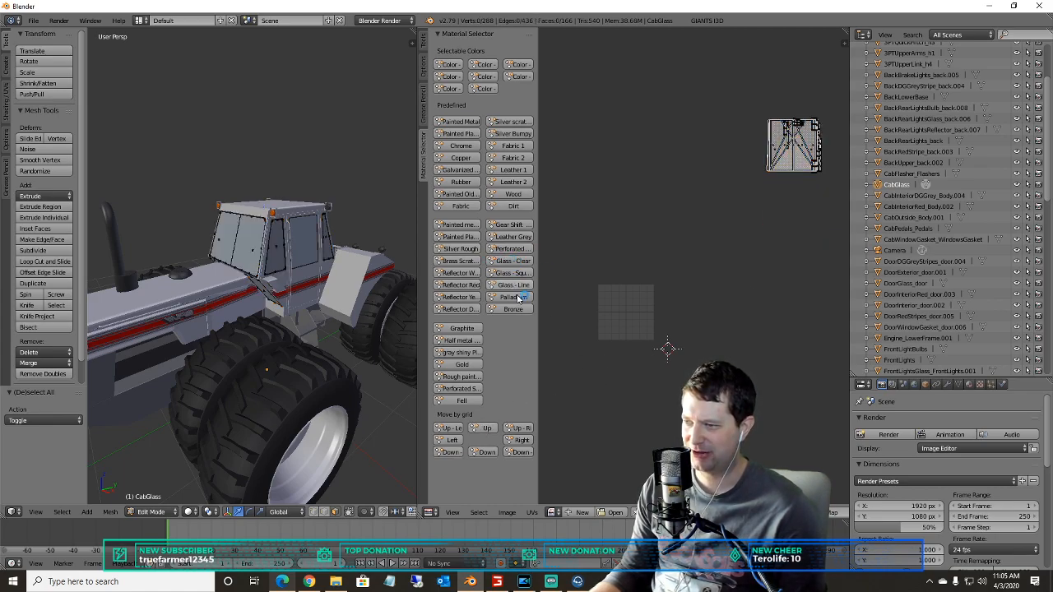
- Check the GlassClear tile offsets on the material grid sheet in the browser
middle_click_drag(345, 287, 194, 189)
key("a")
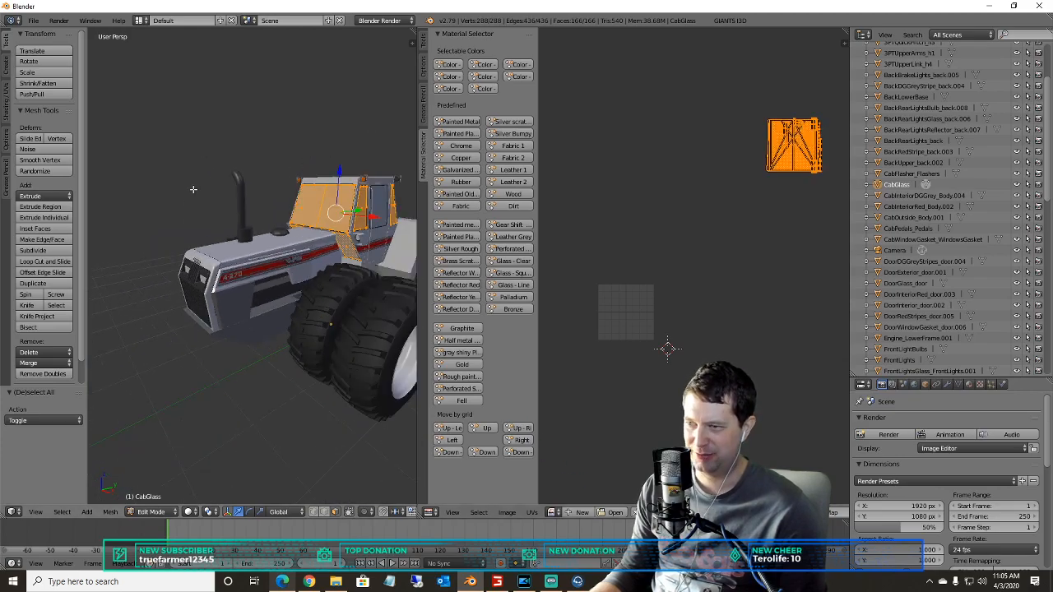
left_click(283, 582)
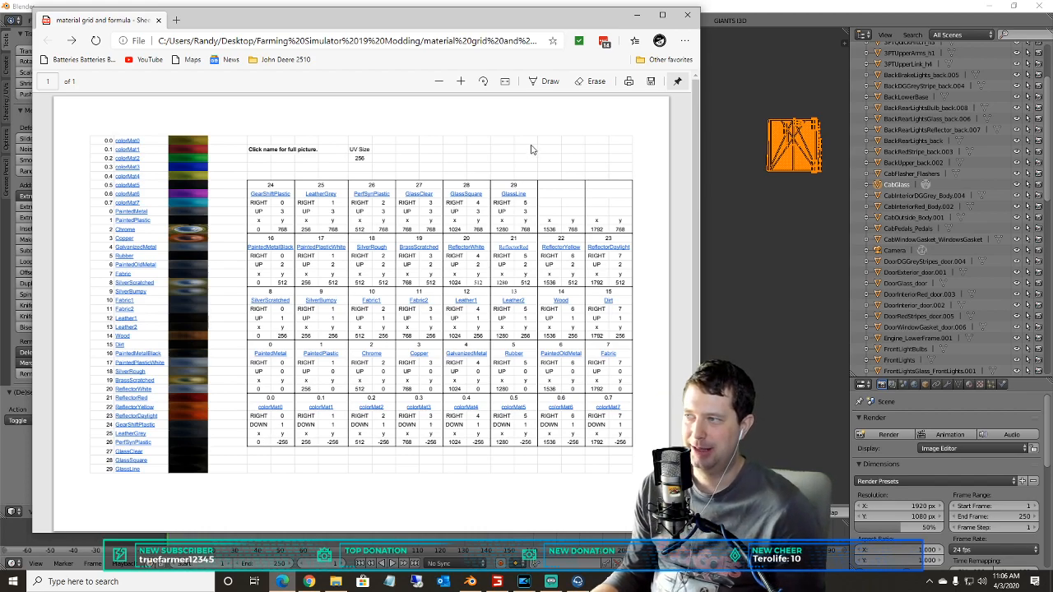
left_click(721, 8)
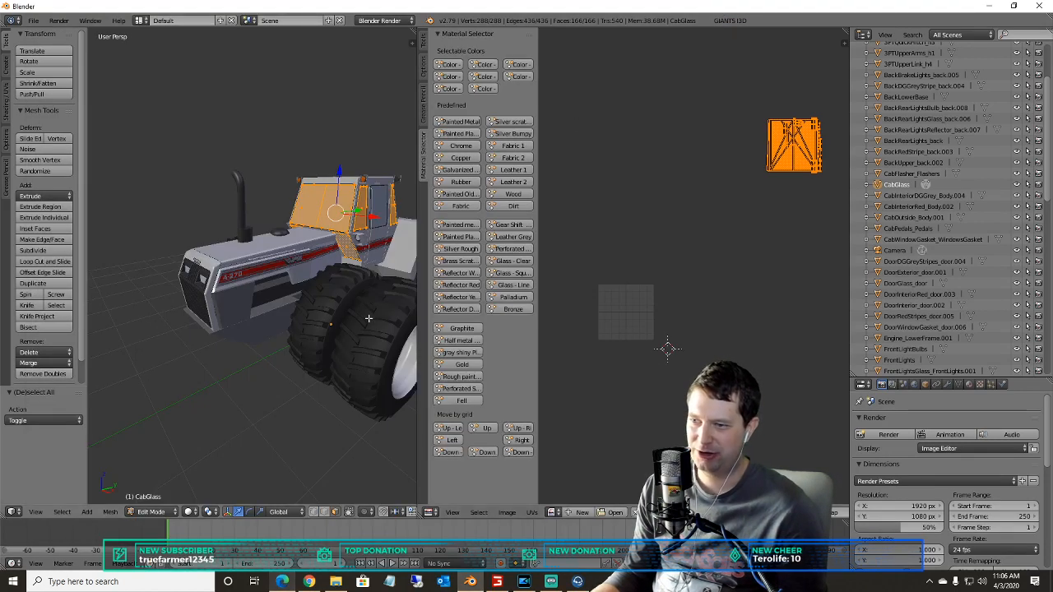
- Finish editing the cab glass, return to Object Mode and deselect all objects
key("a")
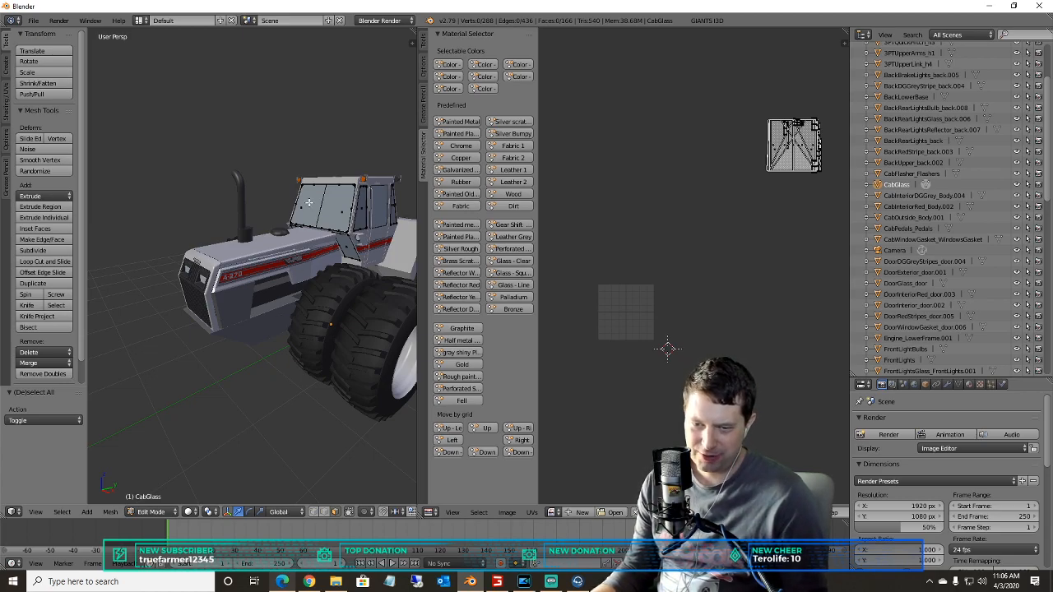
scroll(236, 261, "down", 1)
scroll(237, 261, "up", 2)
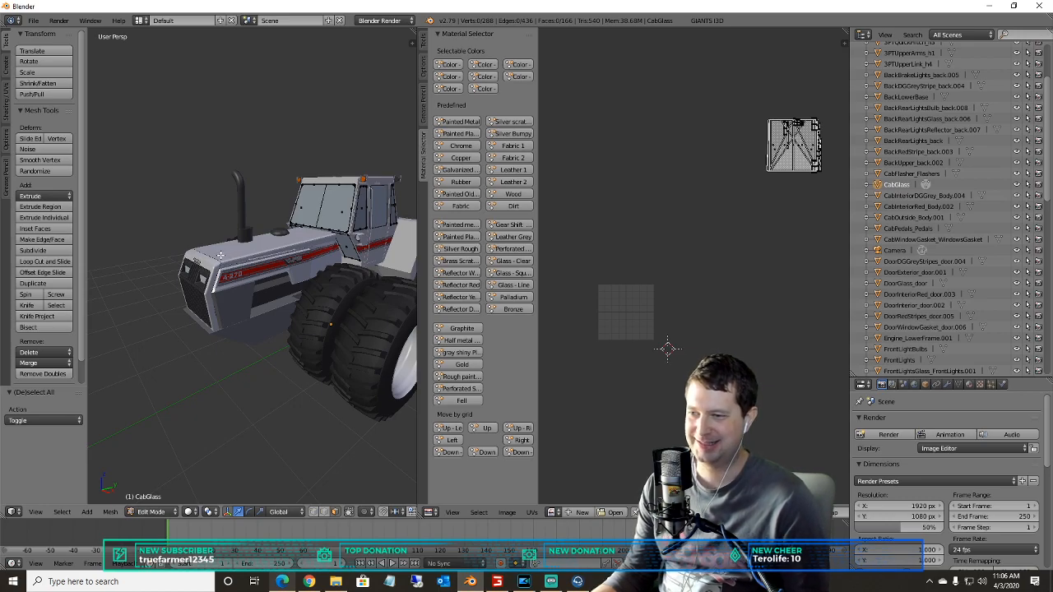
scroll(330, 298, "up", 1)
scroll(329, 298, "down", 2)
key("a")
key("a")
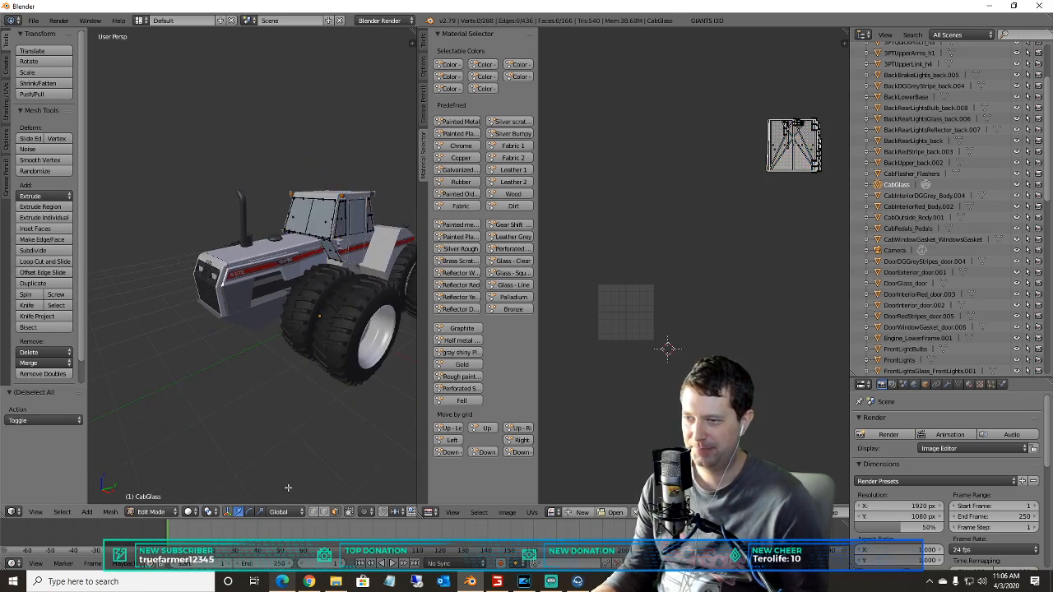
left_click(150, 512)
left_click(143, 498)
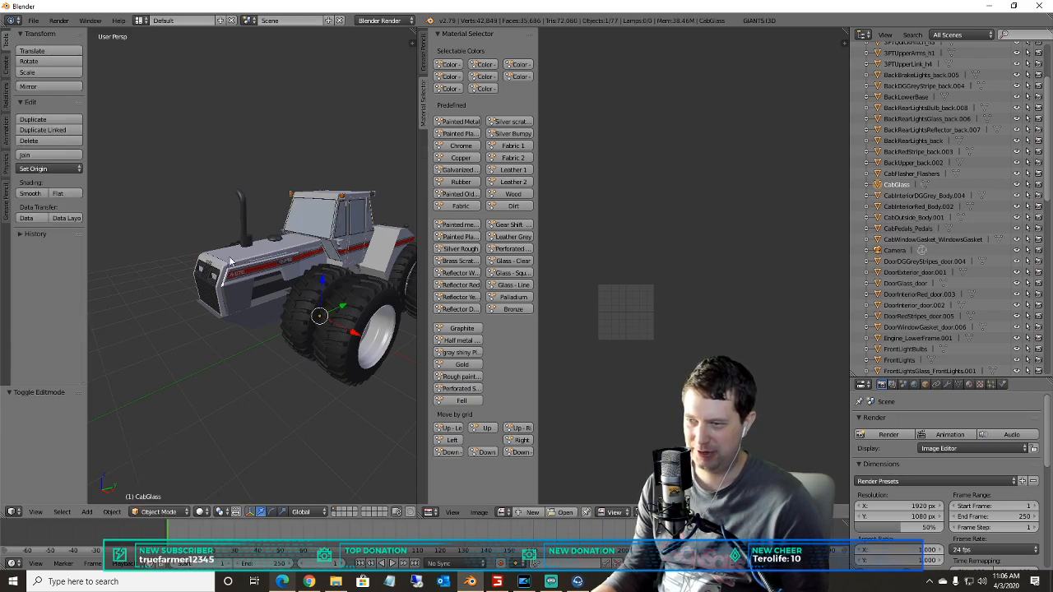
scroll(251, 241, "up", 2)
key("a")
key("a")
key("a")
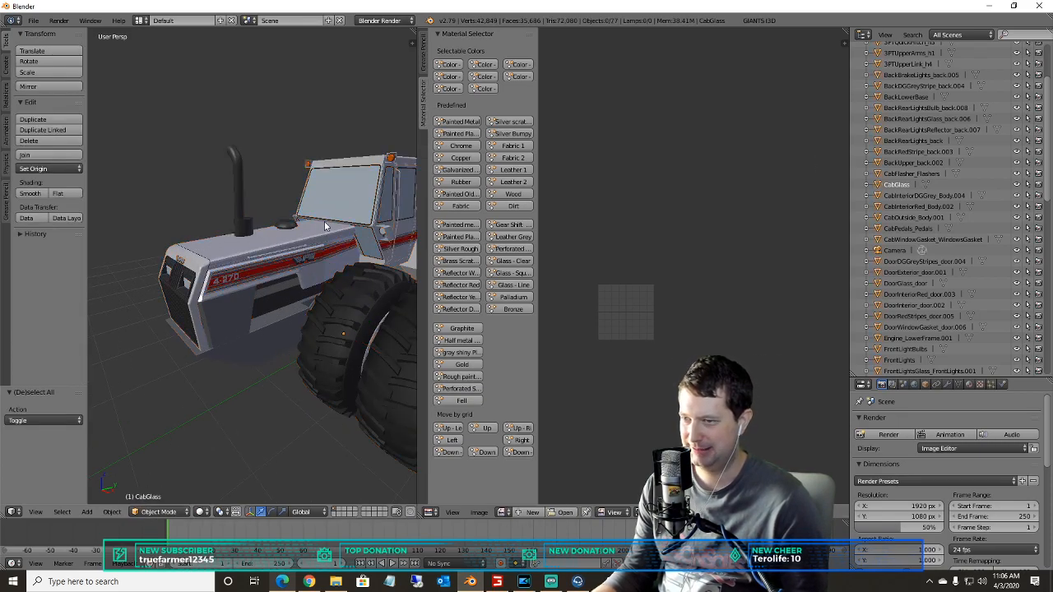
- Examine the tractor's cab, side and rear three-point hitch for the next part to unwrap
scroll(253, 224, "up", 2)
scroll(254, 223, "down", 5)
scroll(286, 222, "up", 2)
scroll(285, 222, "up", 5)
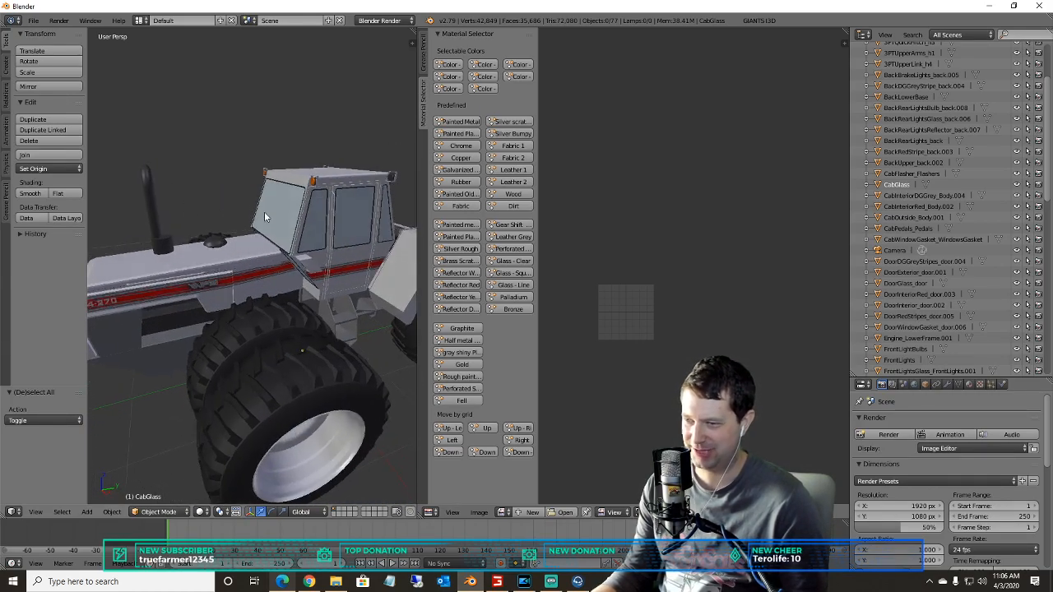
middle_click_drag(224, 186, 264, 285)
scroll(920, 305, "down", 10)
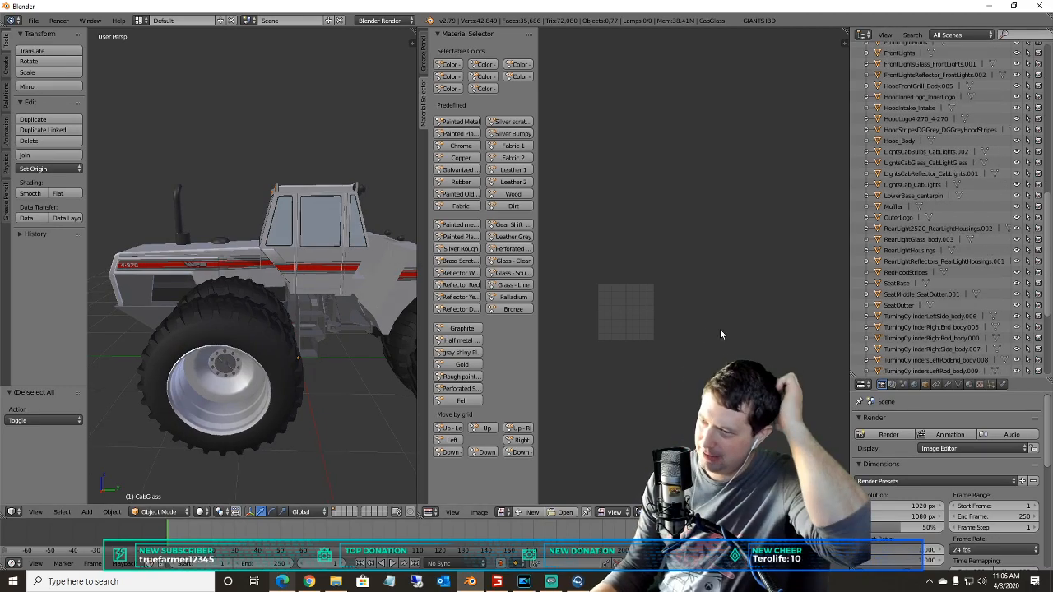
scroll(341, 295, "up", 4)
scroll(338, 287, "down", 3)
middle_click_drag(337, 286, 105, 231)
scroll(195, 314, "up", 5)
scroll(202, 309, "down", 4)
middle_click_drag(171, 300, 297, 255)
scroll(171, 322, "up", 2)
scroll(201, 260, "up", 4)
scroll(220, 269, "down", 4)
scroll(921, 113, "up", 14)
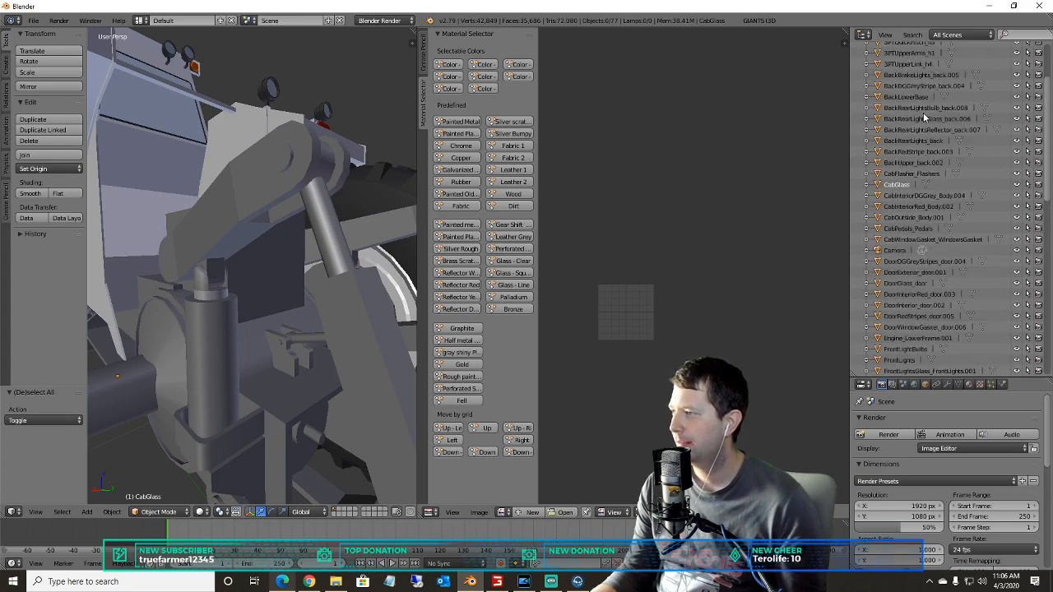
- Identify the lift arm and cylinder parts of the three-point hitch, and open 3PTLiftCylinder.001 in Edit Mode with nothing selected
scroll(922, 112, "up", 3)
left_click(907, 83)
left_click(908, 92)
left_click(909, 81)
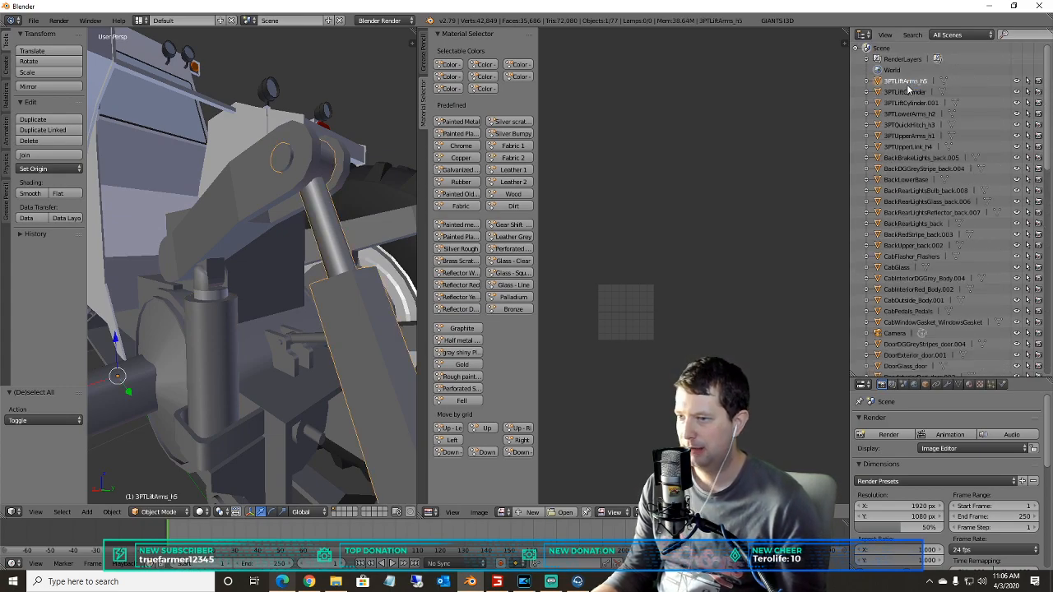
left_click(906, 92)
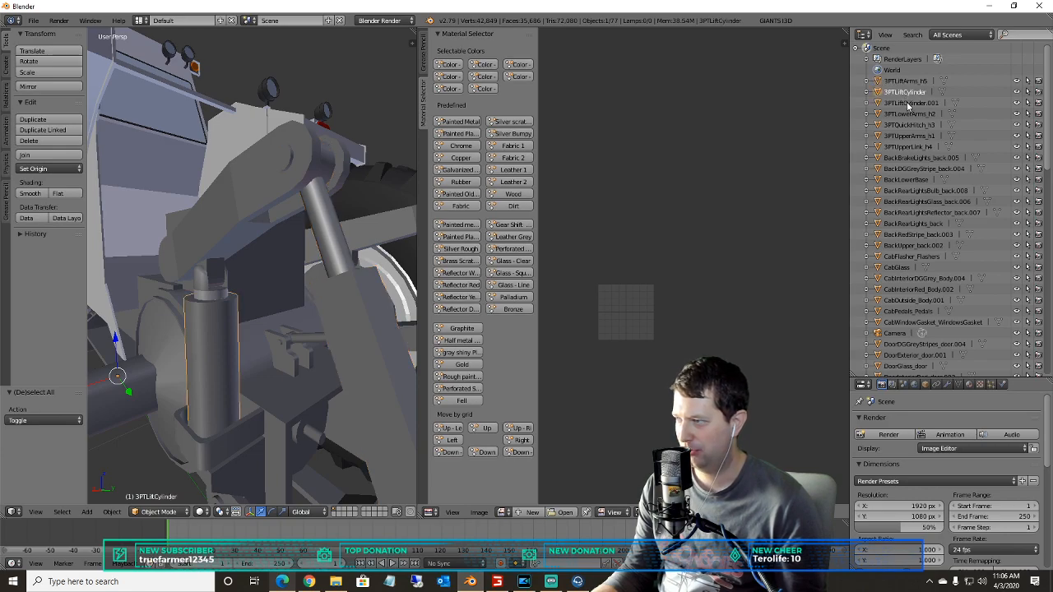
left_click(910, 103)
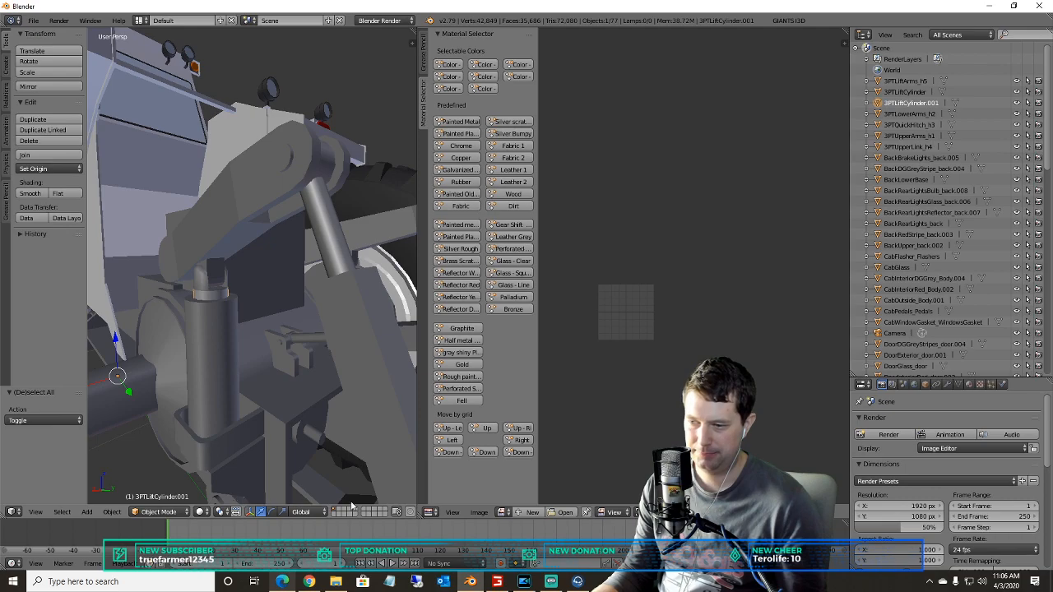
left_click(160, 512)
left_click(160, 492)
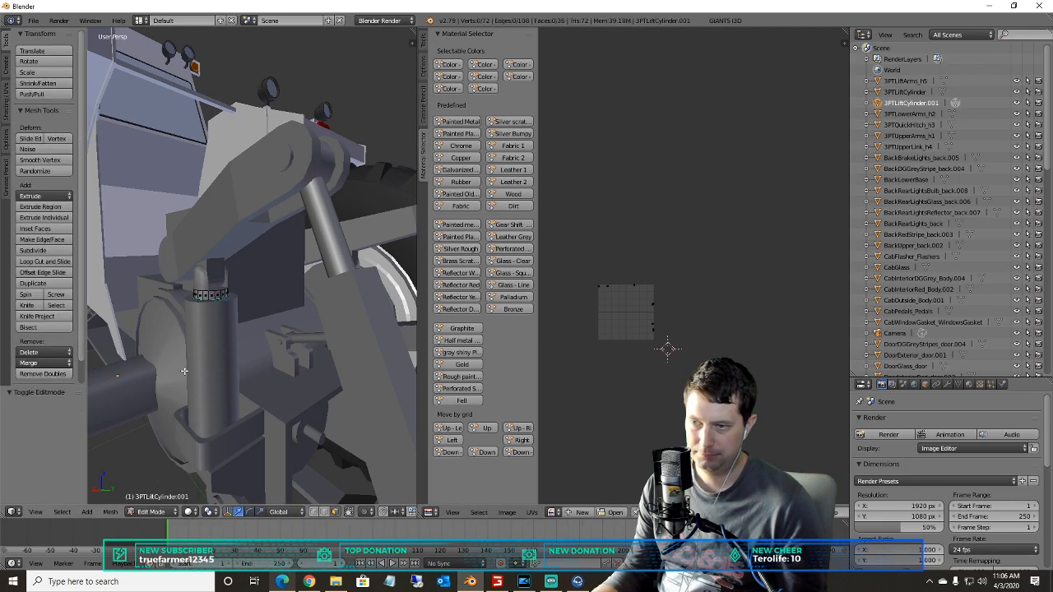
key("a")
key("a")
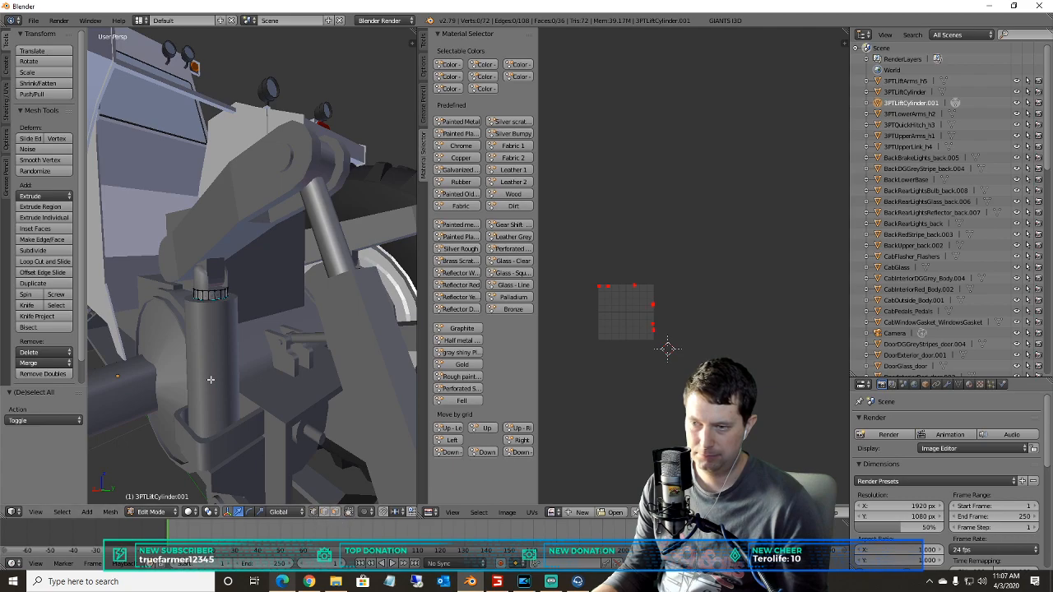
- Box-select the lower rim vertices of the short rod above one hitch lift cylinder
scroll(212, 378, "up", 4)
scroll(213, 374, "down", 5)
scroll(236, 360, "up", 4)
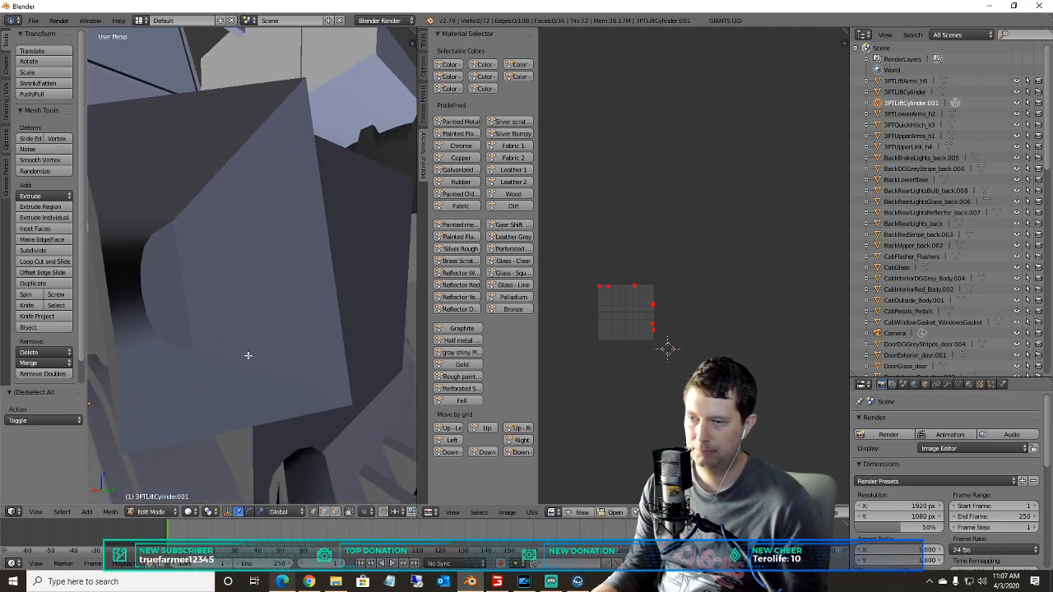
scroll(253, 349, "up", 3)
scroll(301, 318, "up", 3)
scroll(318, 309, "down", 7)
scroll(197, 319, "up", 6)
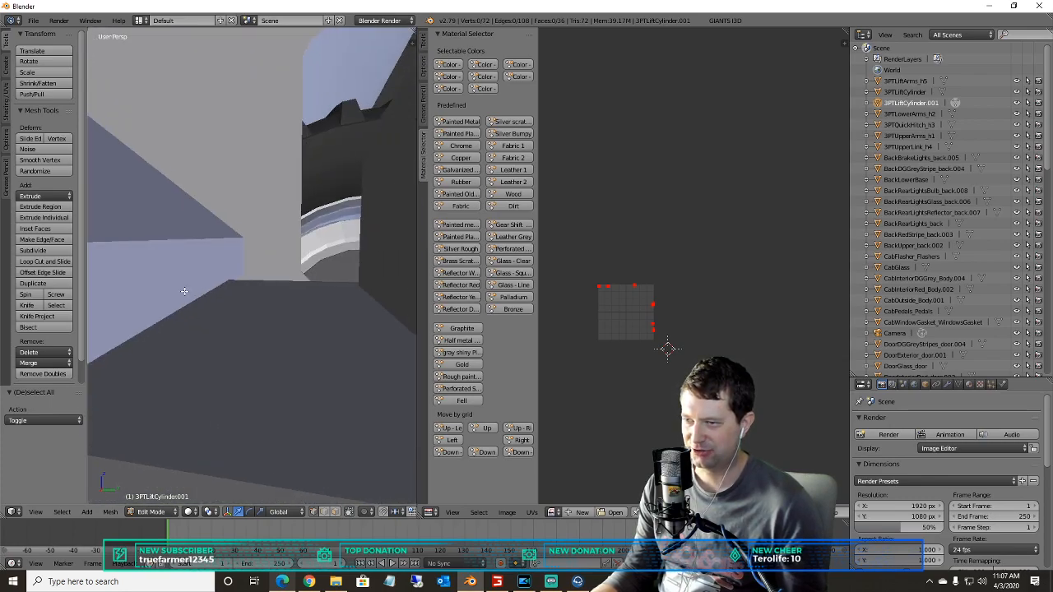
scroll(164, 300, "down", 4)
scroll(129, 296, "up", 5)
key("b")
left_click_drag(337, 298, 224, 270)
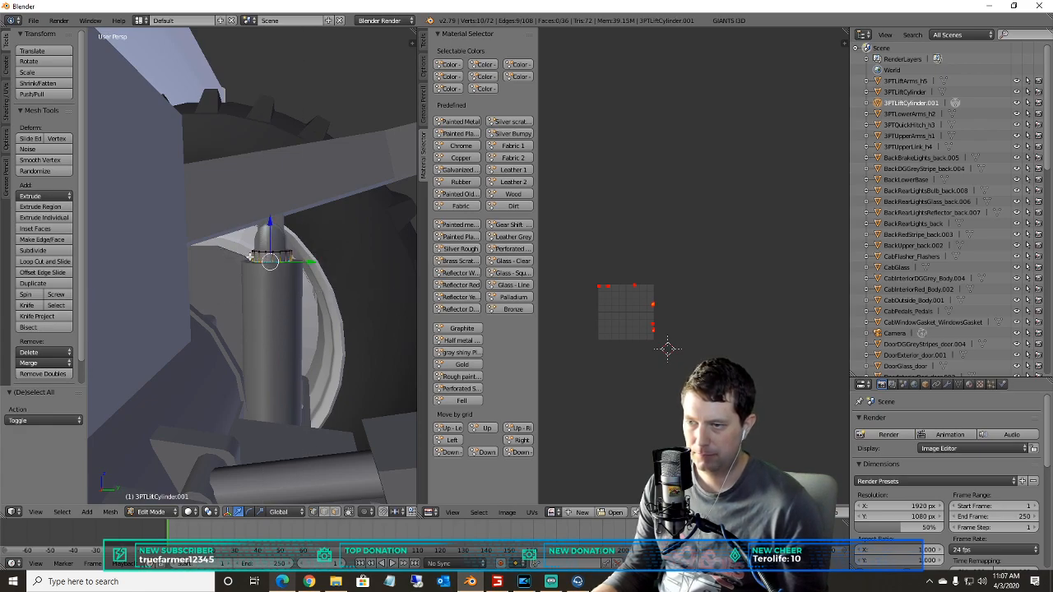
- Extend the box selection to the complete lower rims of both lift cylinder rods
scroll(216, 252, "down", 8)
middle_click_drag(217, 251, 231, 291)
key("b")
left_click_drag(356, 303, 246, 260)
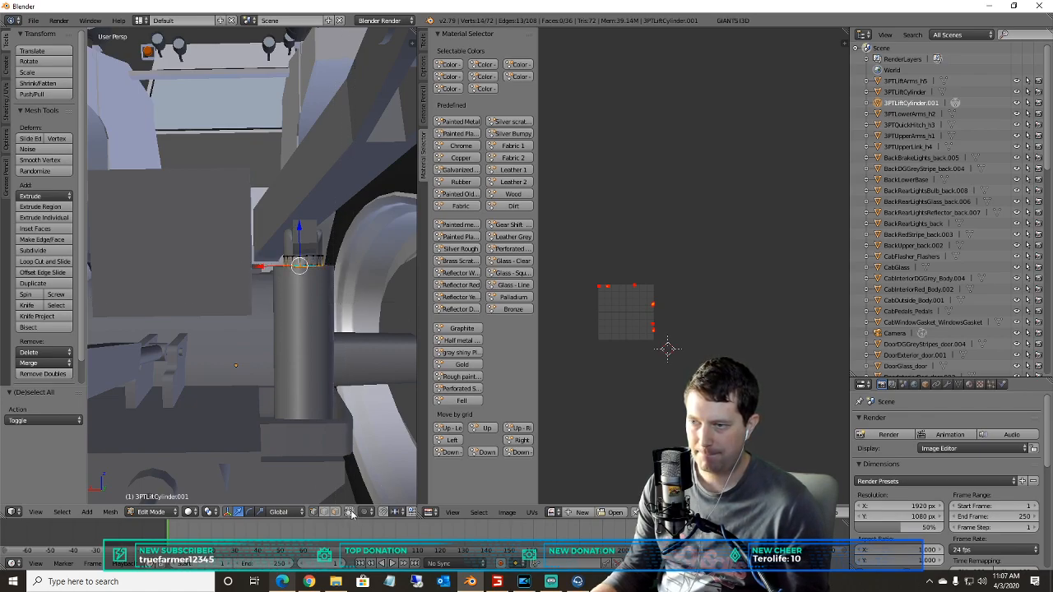
key("b")
left_click_drag(352, 308, 256, 259)
middle_click_drag(175, 278, 268, 277)
key("b")
left_click_drag(387, 323, 262, 259)
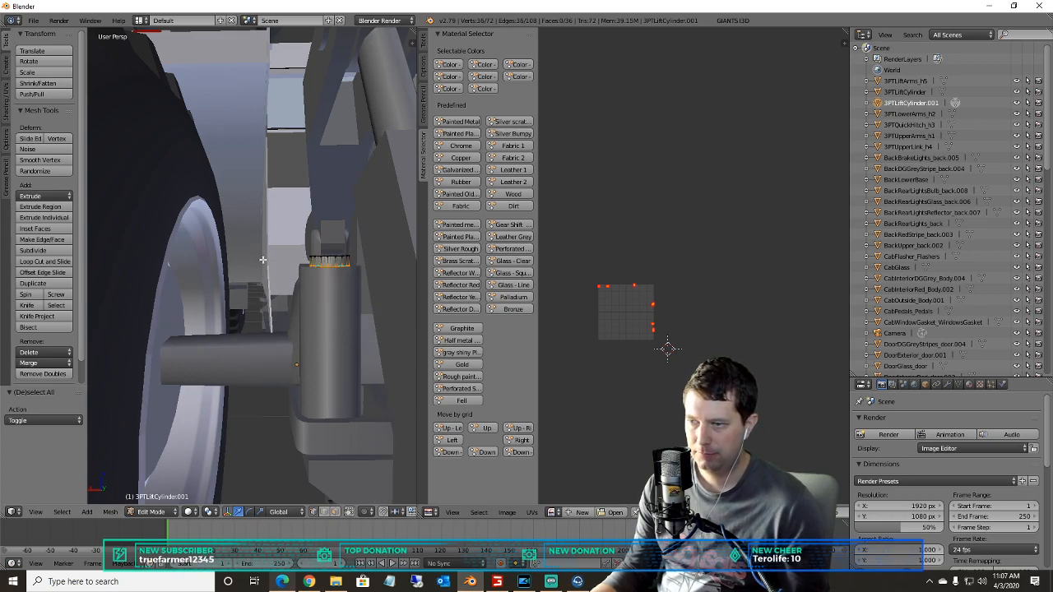
- Move the selected lower rims down 0.084 along Z to extend the rods inside the lift cylinders
scroll(305, 280, "down", 5)
scroll(288, 304, "up", 2)
mouse_move(286, 307)
middle_mouse_down()
mouse_move(263, 318)
mouse_move(276, 321)
middle_mouse_up()
left_click_drag(308, 268, 306, 353)
middle_click_drag(288, 364, 263, 374)
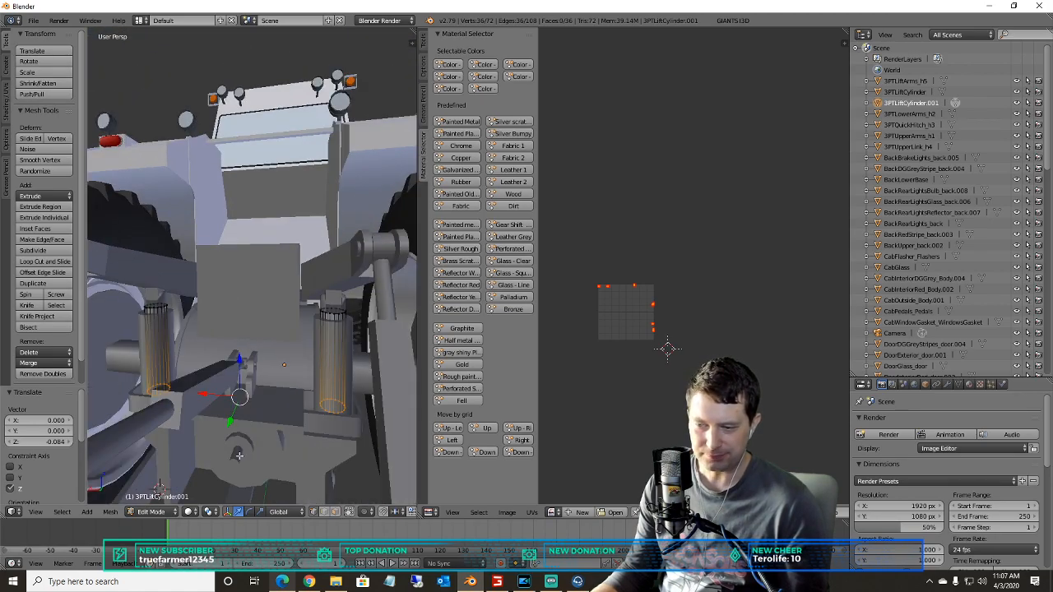
- Select both whole lift cylinder rods and unwrap them with Smart UV Project, angle limit 66 and island margin 0.03
key("a")
key("a")
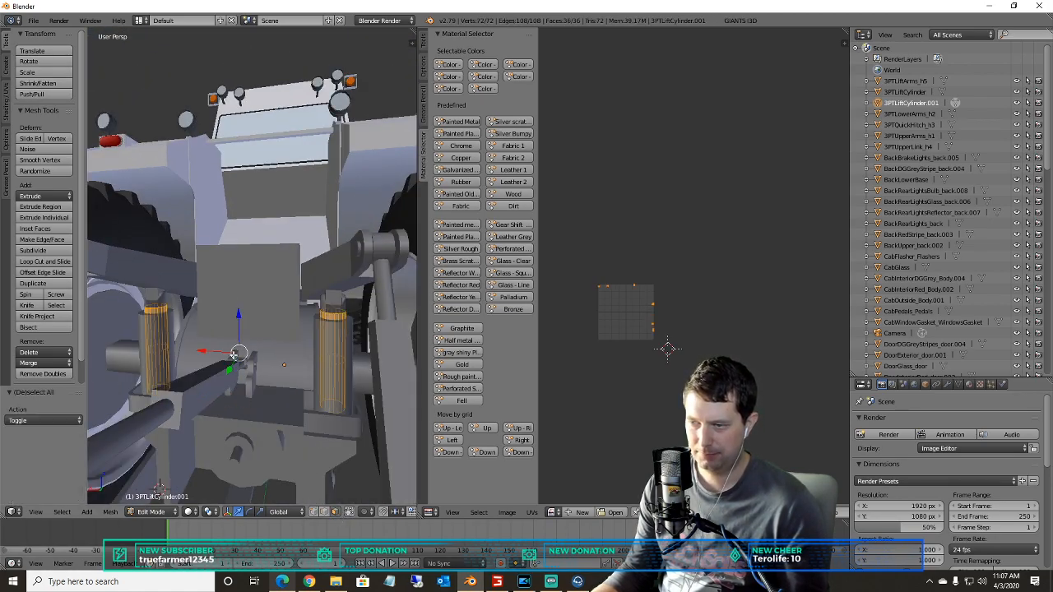
scroll(589, 353, "up", 2)
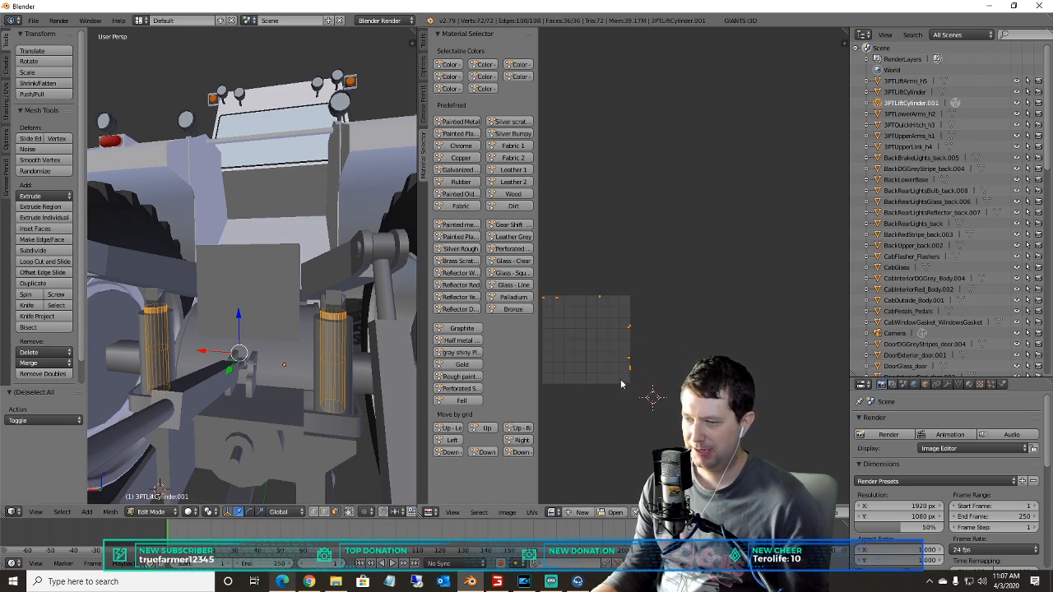
key("u")
left_click(265, 369)
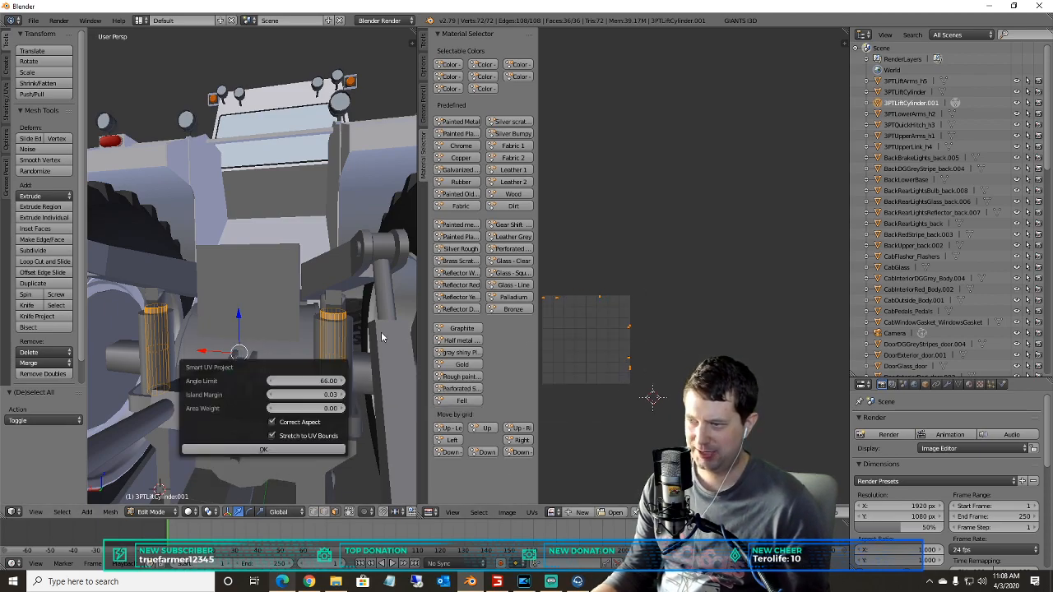
left_click(263, 452)
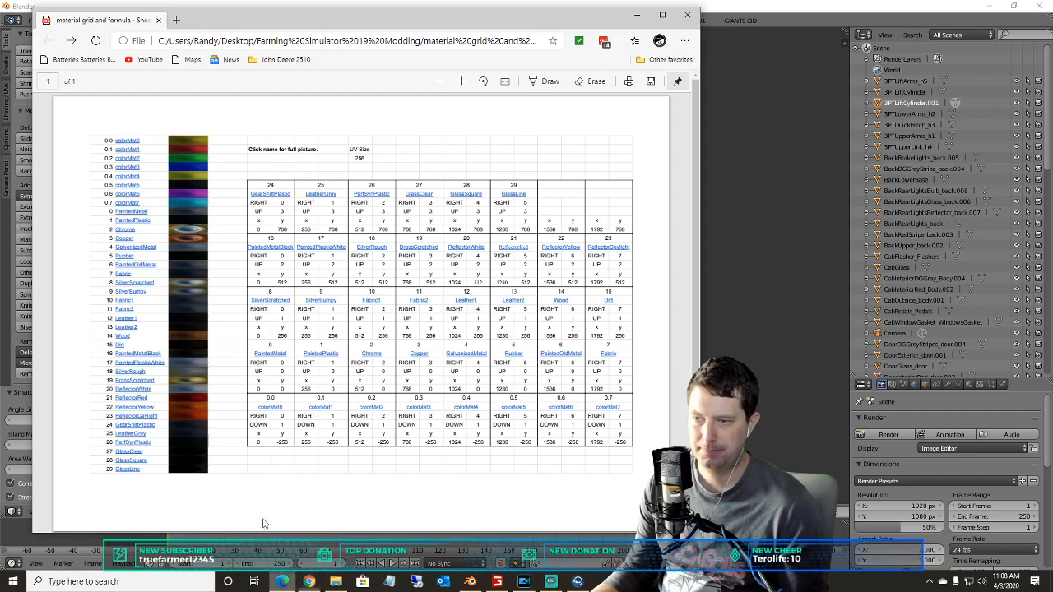
- Consult the material grid sheet and move the rod UVs two grid tiles right onto the Chrome tile
left_click(309, 581)
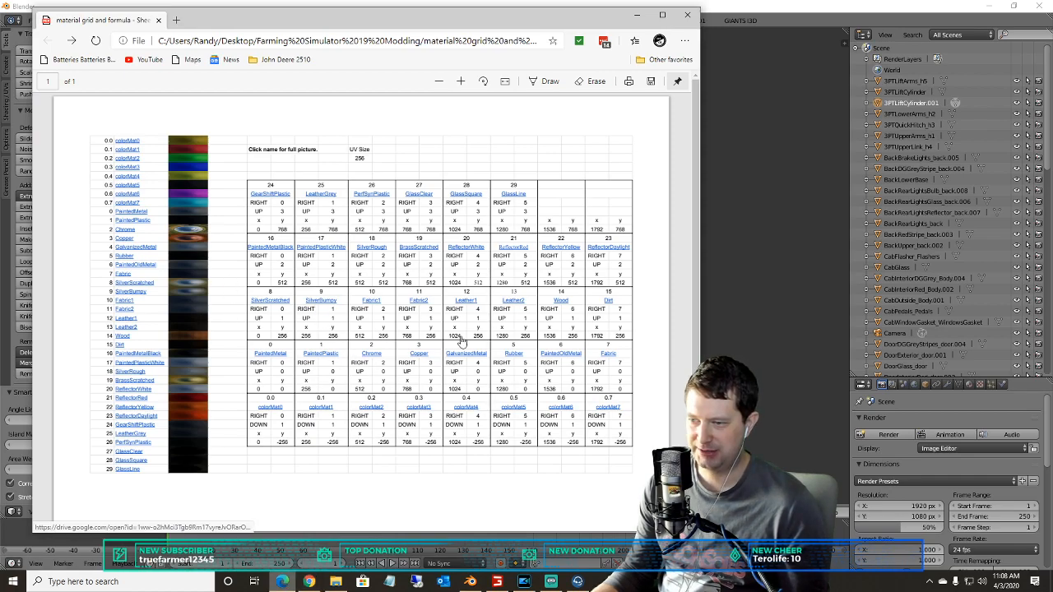
left_click(819, 6)
left_click(512, 442)
left_click(512, 441)
key("a")
- Examine the lift cylinder rods and the tractor from the rear hitch around to the cab side
scroll(252, 337, "down", 2)
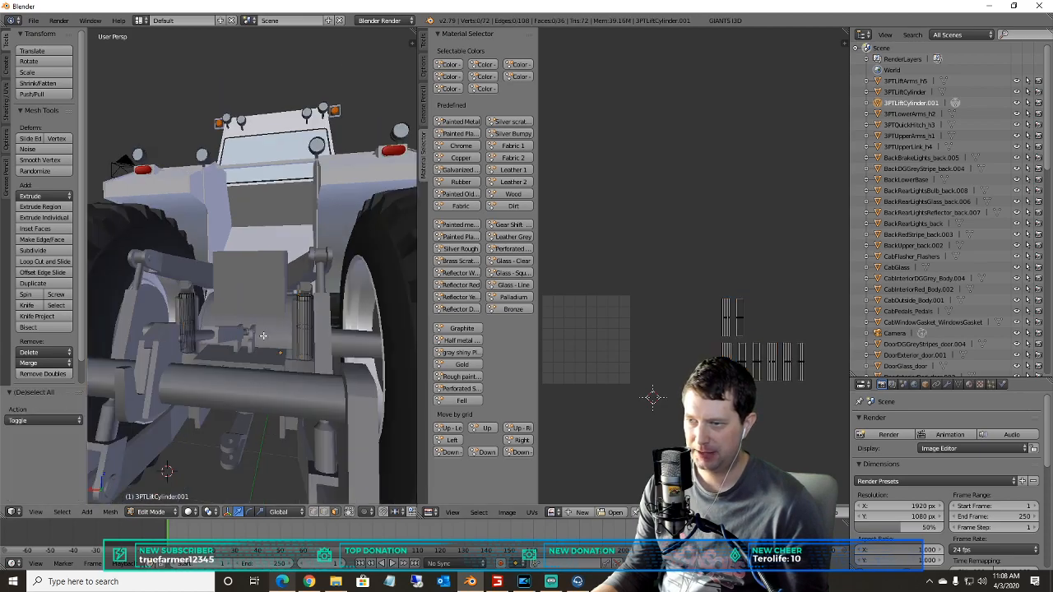
scroll(251, 337, "up", 2)
key("a")
key("a")
middle_click_drag(201, 319, 307, 315)
scroll(308, 315, "down", 2)
middle_click_drag(170, 271, 315, 331)
scroll(223, 243, "up", 3)
scroll(222, 271, "up", 3)
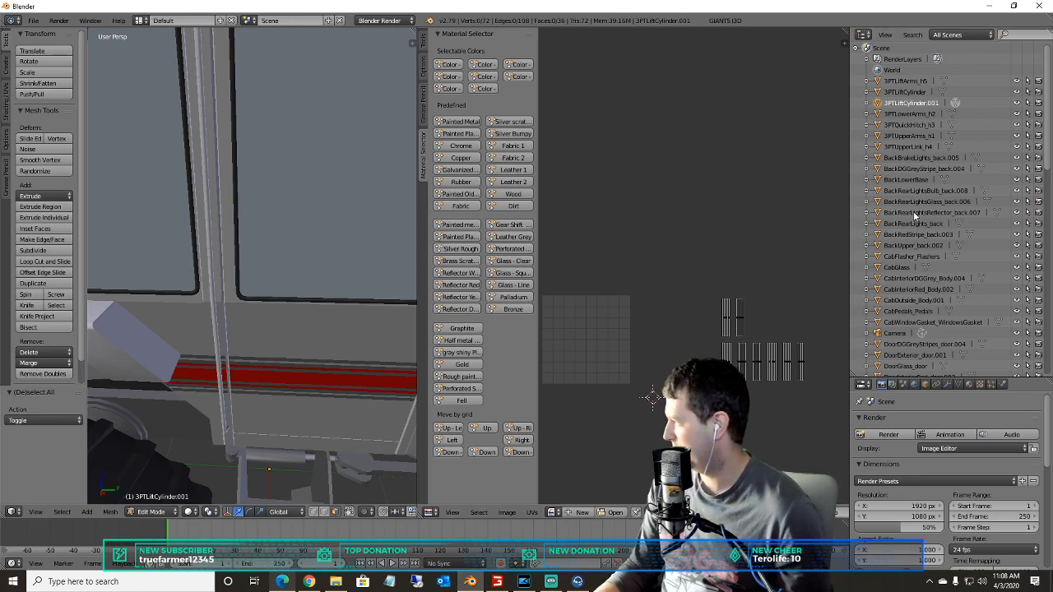
- Locate the CabWindowGasket_WindowsGasket object in the scene's object list and open its mesh for editing
left_click(945, 278)
scroll(915, 282, "down", 5)
scroll(904, 296, "down", 8)
left_click(897, 296)
scroll(362, 322, "down", 6)
middle_click_drag(303, 314, 255, 192)
left_click(898, 274)
left_click(909, 250)
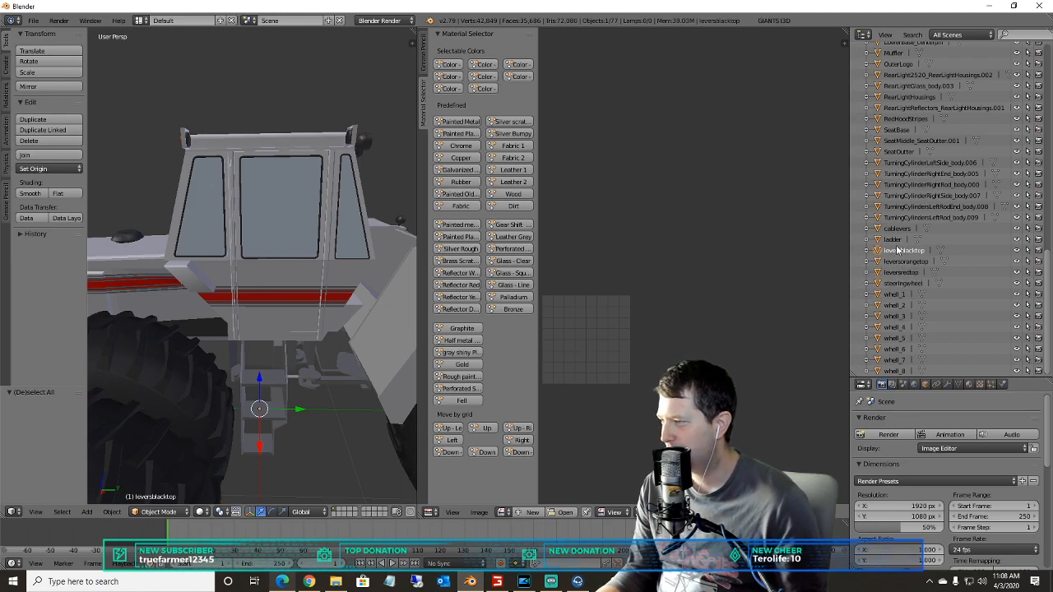
scroll(905, 174, "up", 10)
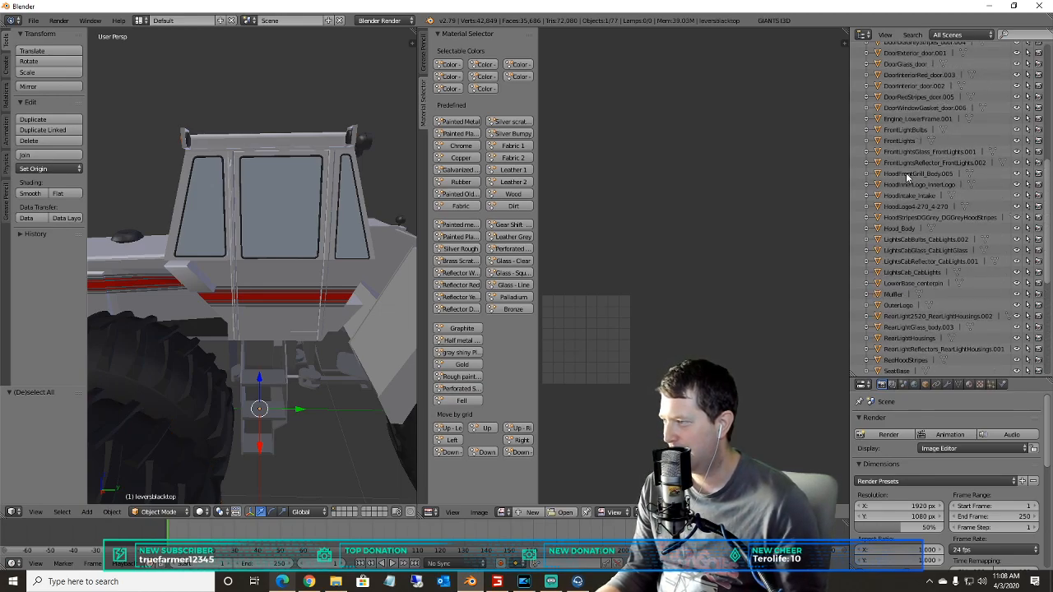
scroll(905, 172, "up", 5)
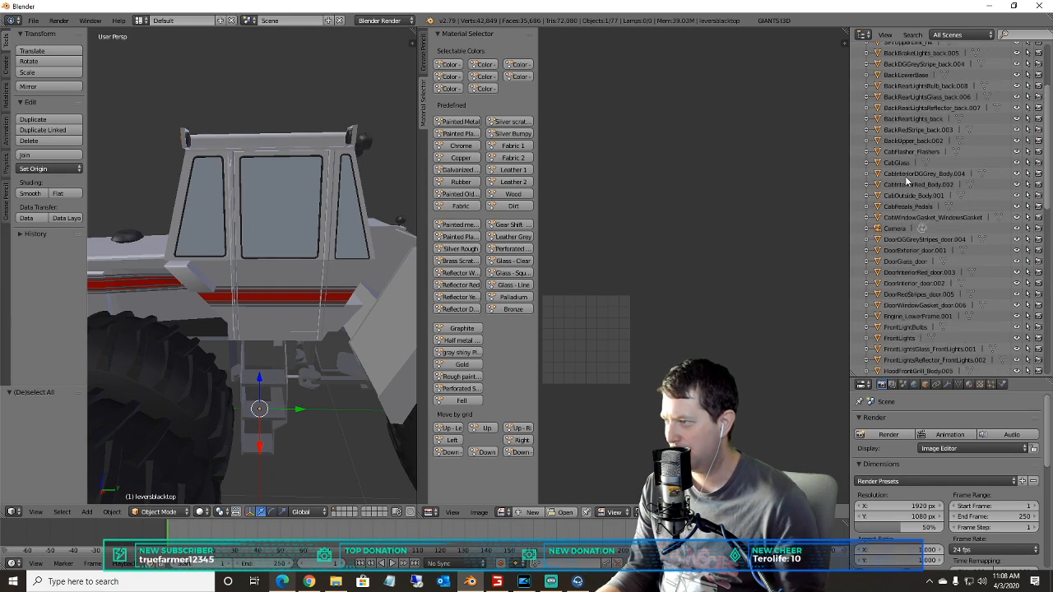
left_click(903, 218)
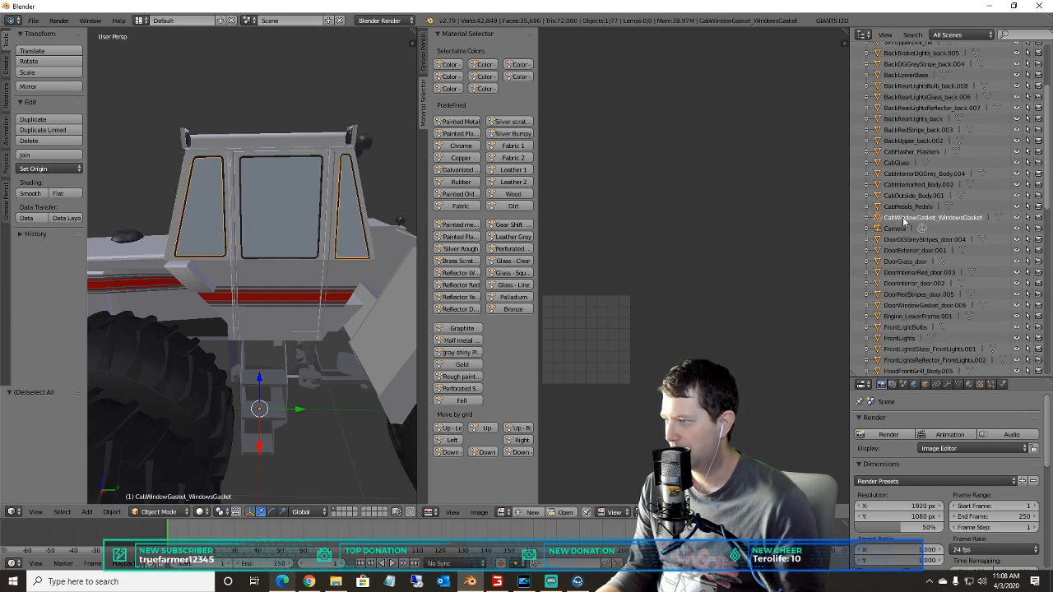
scroll(266, 214, "up", 3)
middle_click_drag(266, 214, 315, 237)
left_click(154, 511)
left_click(158, 486)
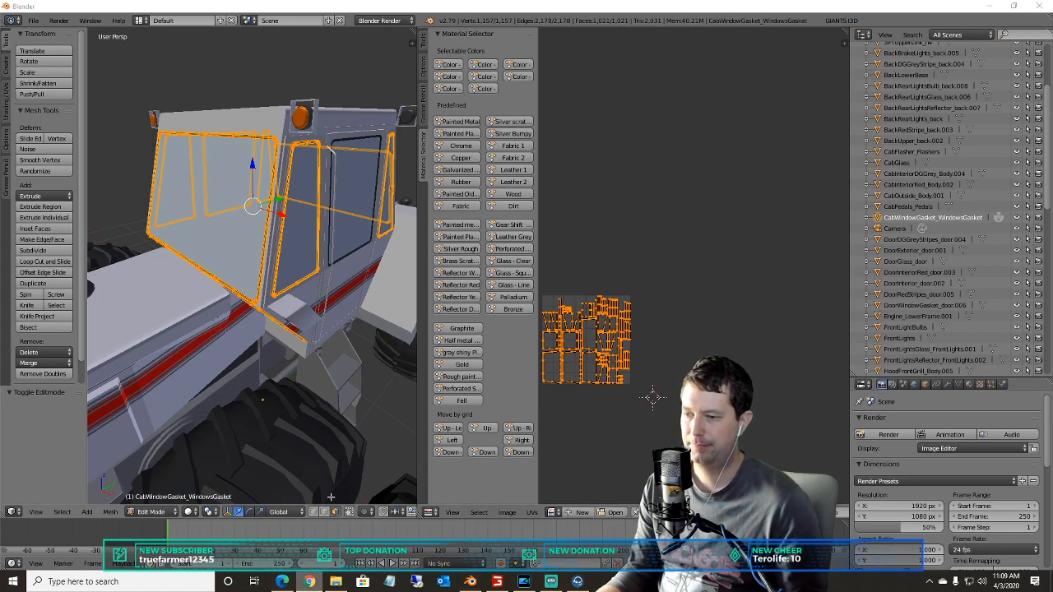
- Consult the material grid sheet and move the cab window gasket's UVs five grid tiles right onto the Rubber tile
left_click(308, 581)
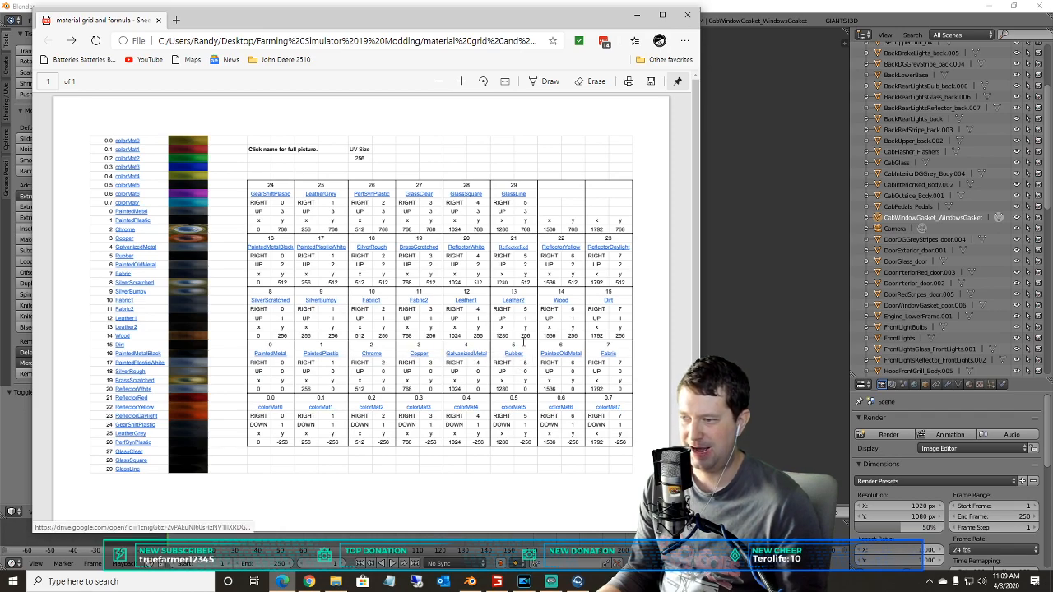
left_click(741, 67)
middle_click_drag(660, 262, 571, 200)
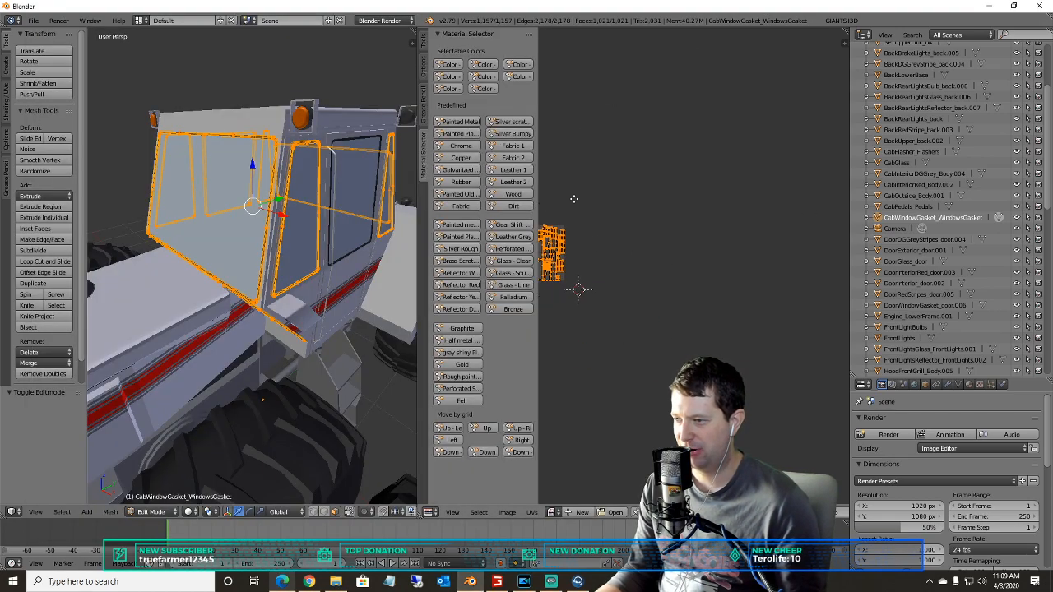
left_click(525, 441)
left_click(524, 441)
left_click(525, 441)
left_click(524, 441)
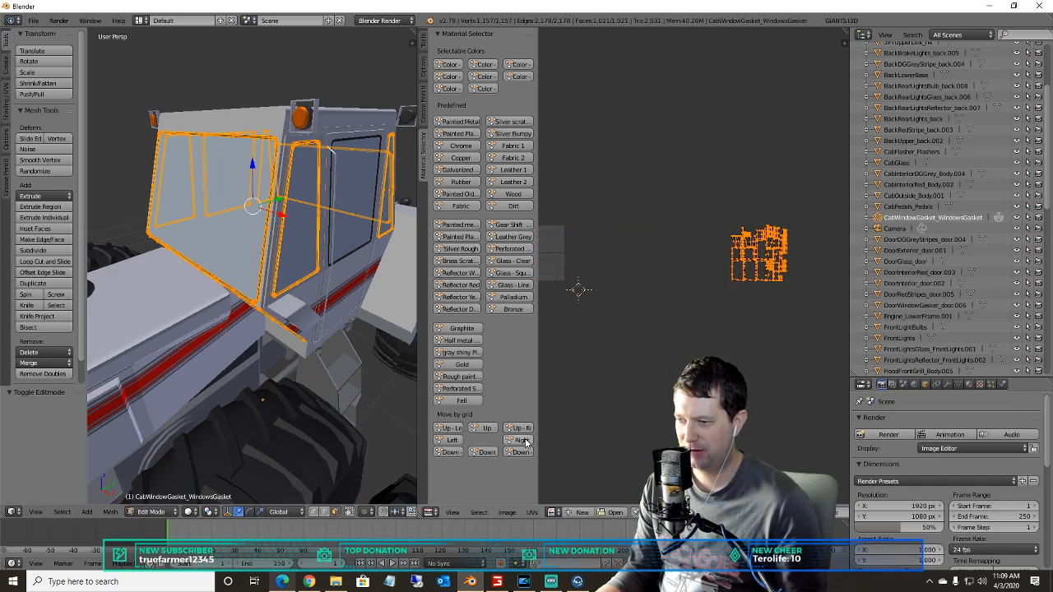
left_click(525, 441)
key("a")
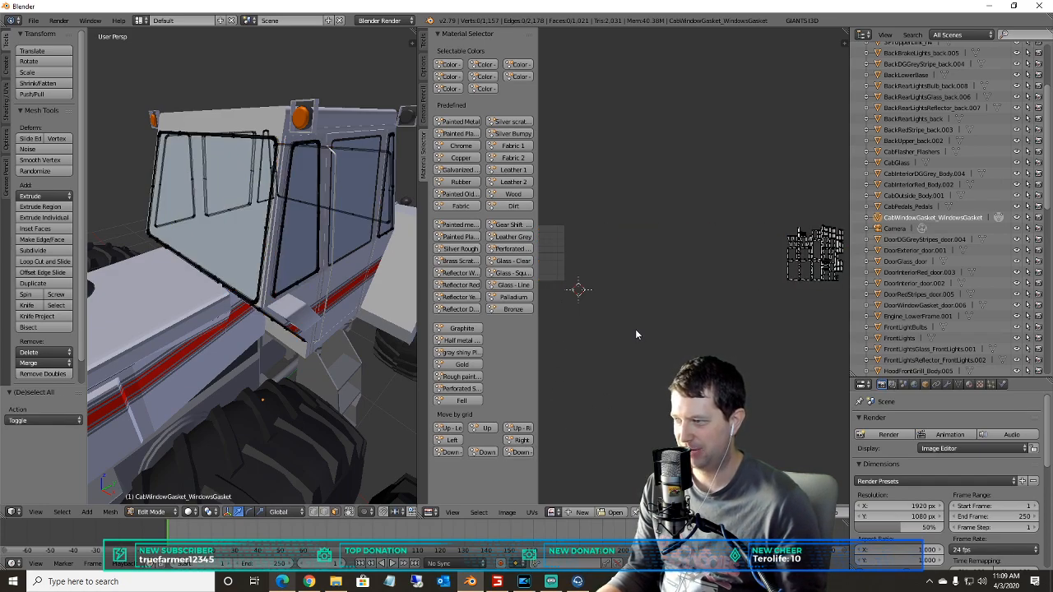
- Select the DoorWindowGasket_door.006 object and open its mesh for editing
left_click(900, 239)
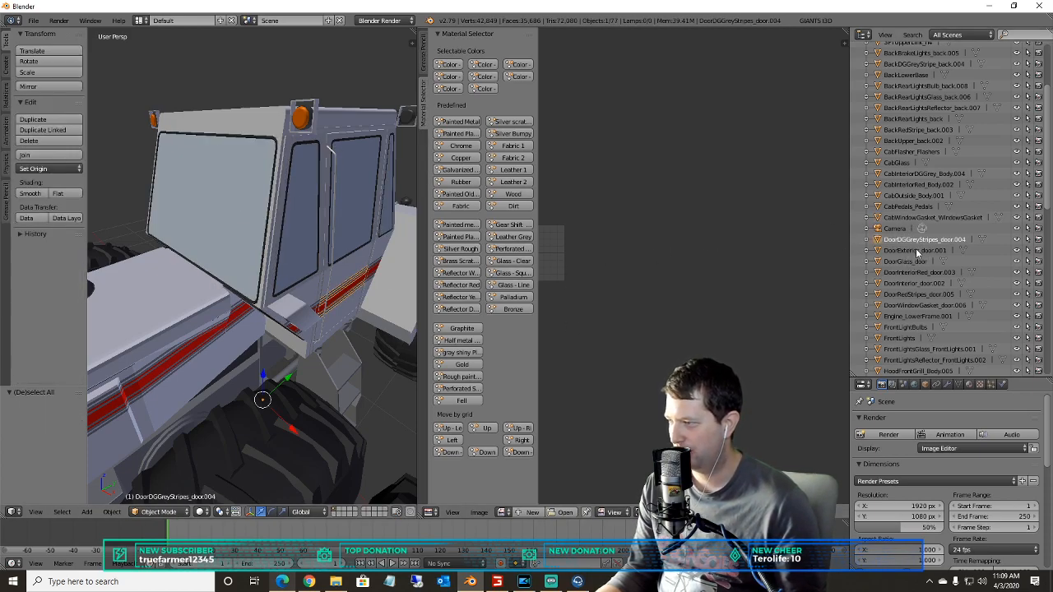
left_click(908, 305)
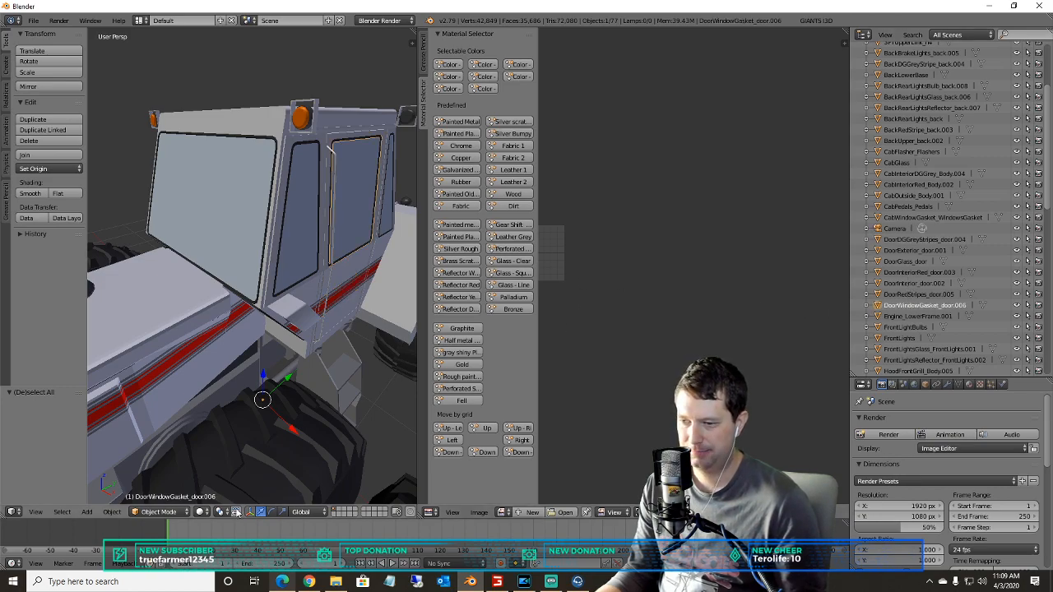
left_click(158, 512)
left_click(157, 477)
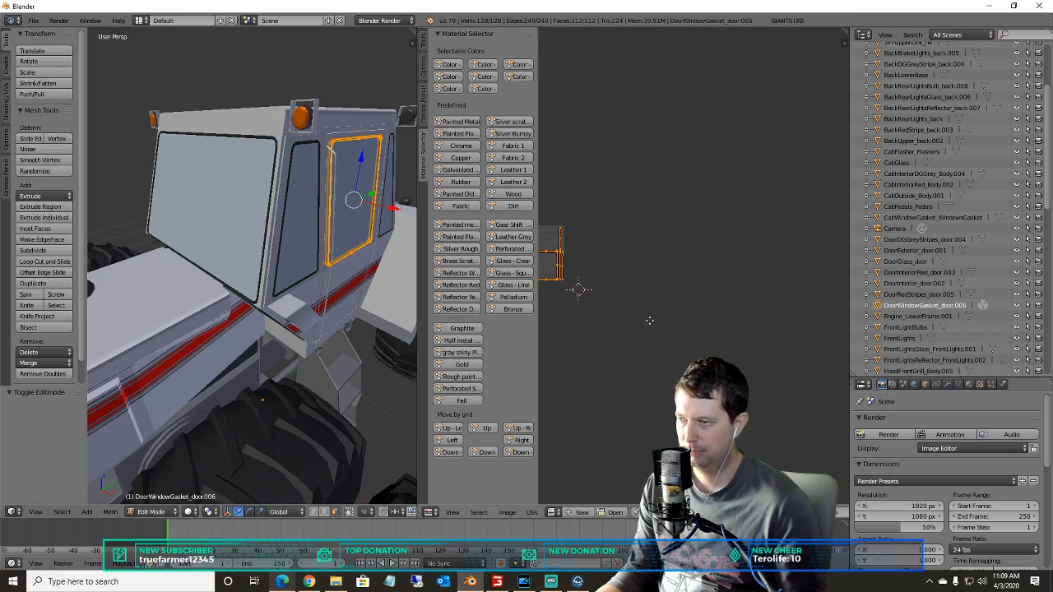
- Move the door window gasket's UVs five grid tiles right onto the Rubber tile and deselect the mesh
middle_click_drag(650, 322, 701, 321)
left_click(512, 441)
left_click(518, 441)
left_click(518, 441)
left_click(518, 441)
left_click(518, 441)
middle_click_drag(689, 284, 559, 277)
scroll(759, 272, "up", 3)
key("a")
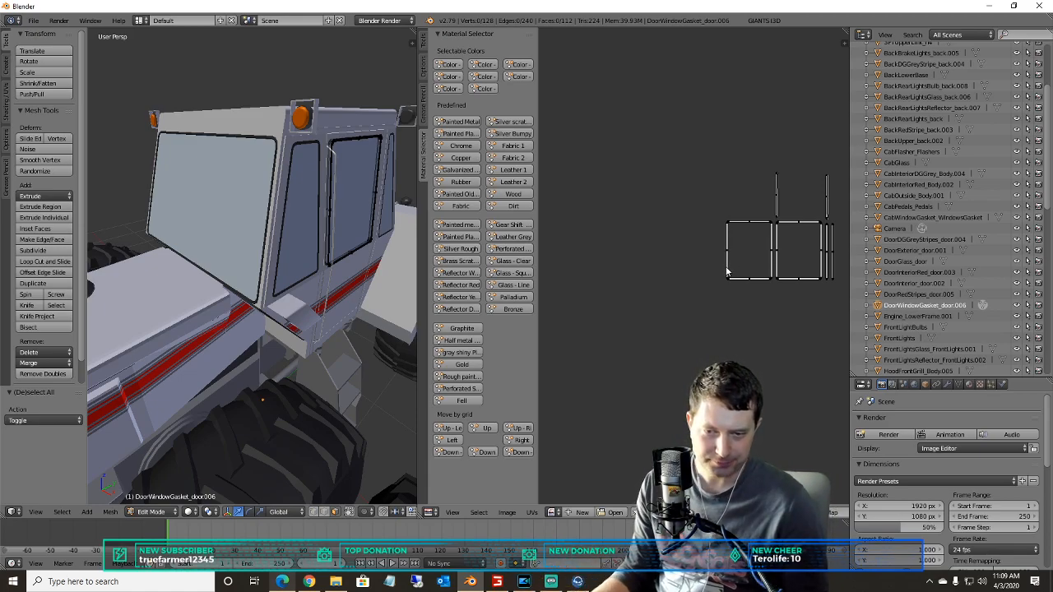
scroll(731, 272, "down", 3)
scroll(625, 234, "up", 1)
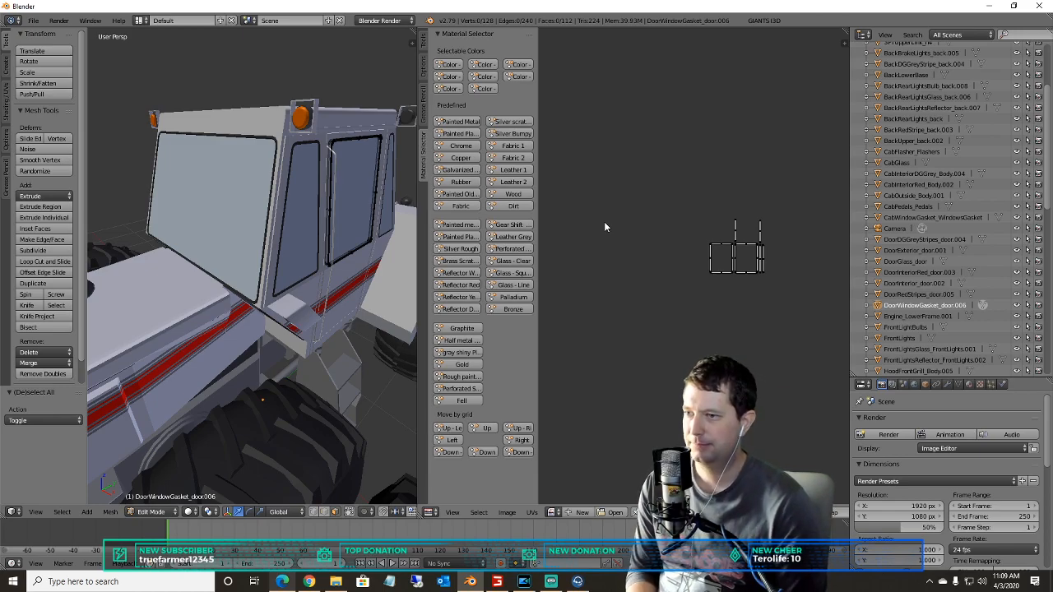
- Leave the door gasket's mesh editing by picking the DoorRedStripes_door.005 object, and clear the selection
scroll(224, 197, "down", 6)
middle_click_drag(225, 197, 204, 145, "shift")
scroll(301, 127, "up", 6)
scroll(301, 120, "down", 1)
scroll(298, 115, "down", 1)
scroll(205, 160, "down", 3)
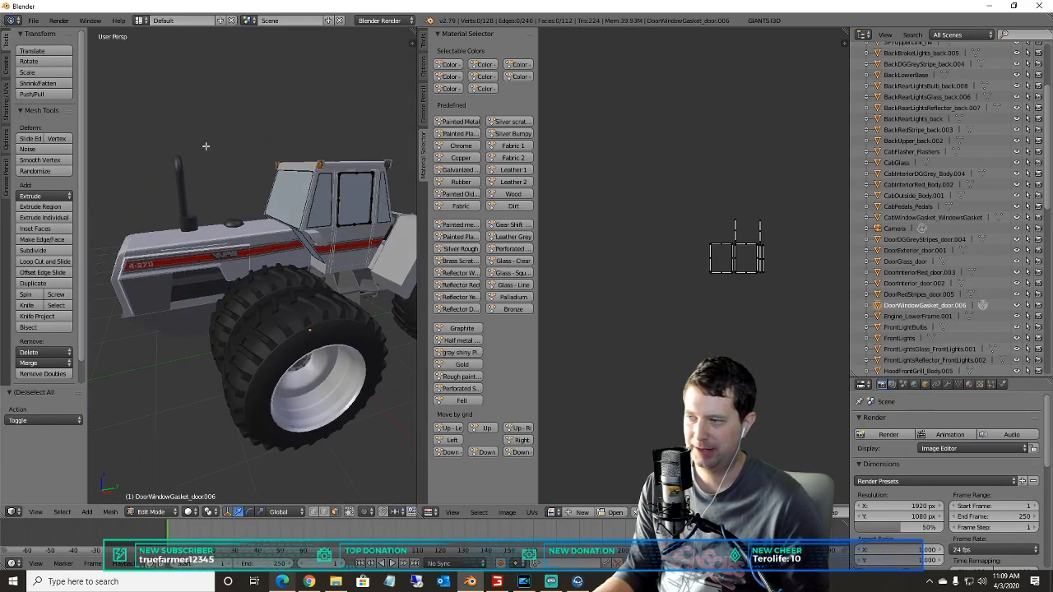
left_click(890, 295)
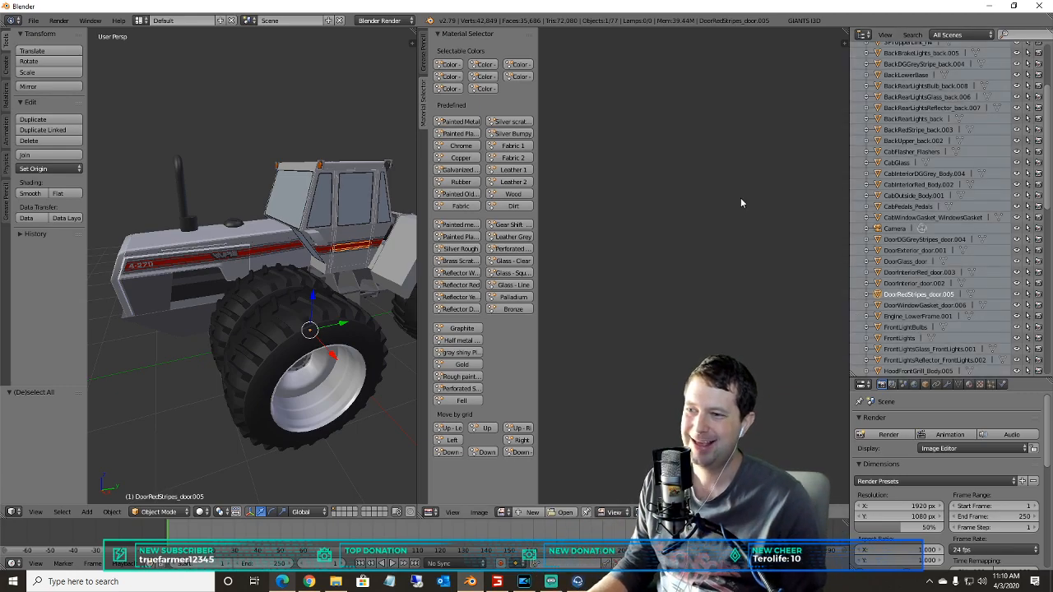
key("a")
- Examine the tractor's hood stripes, cab and dual front wheels from the front and the door side
scroll(289, 240, "up", 3)
scroll(287, 243, "down", 2)
scroll(292, 239, "up", 2)
middle_click_drag(295, 237, 230, 175)
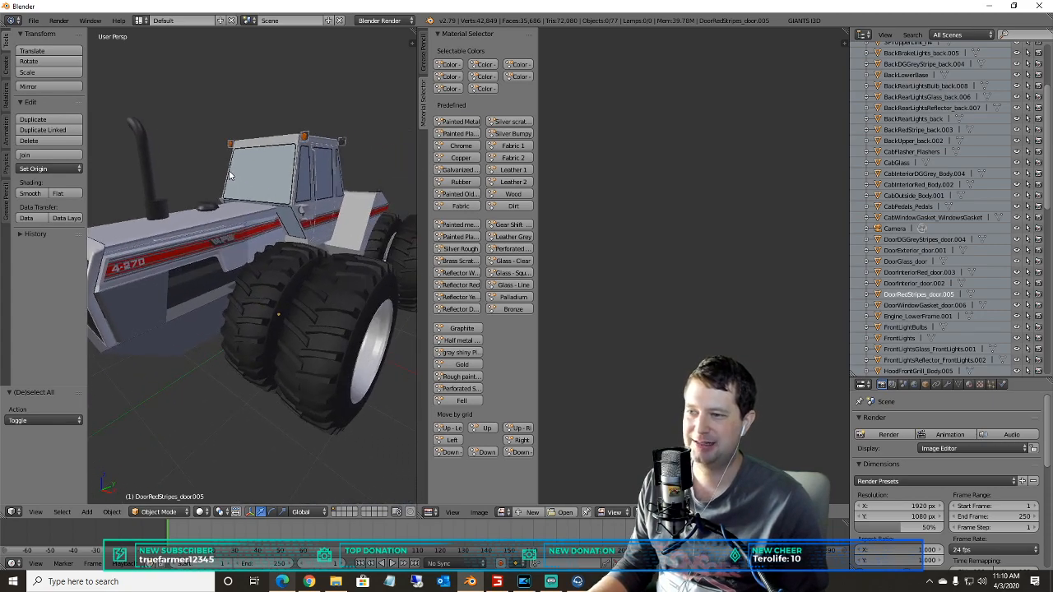
scroll(229, 174, "down", 3)
scroll(230, 175, "up", 5)
scroll(230, 175, "down", 3)
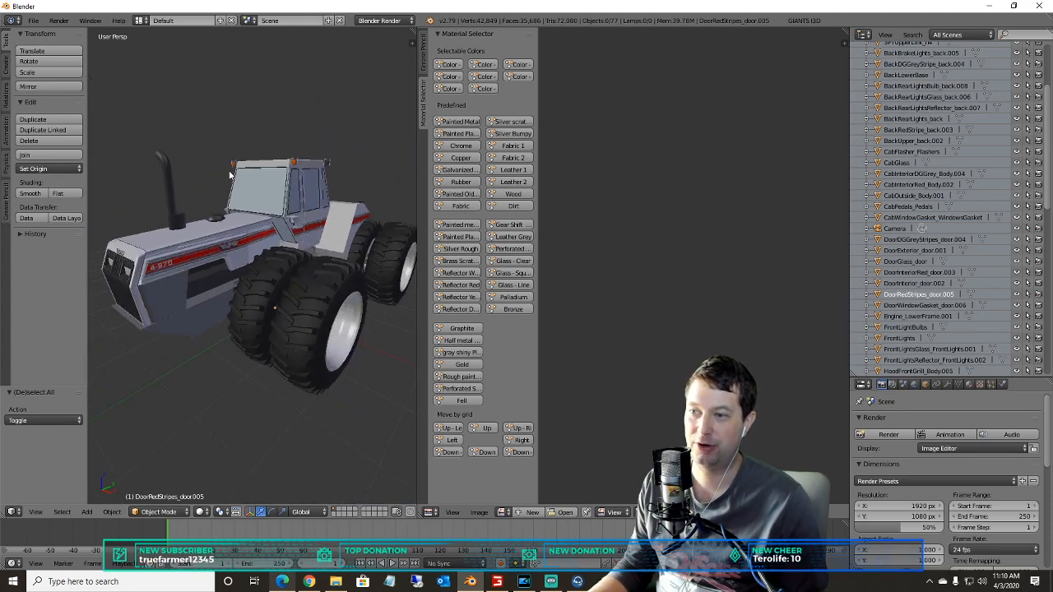
scroll(226, 174, "up", 2)
scroll(230, 174, "up", 2)
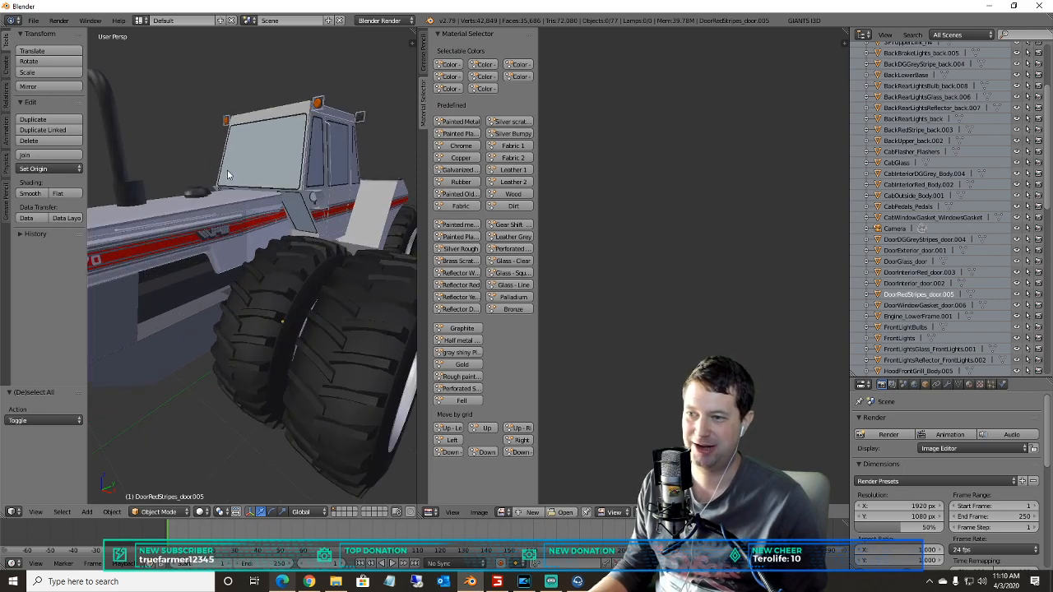
middle_click_drag(229, 174, 261, 176)
scroll(260, 175, "down", 3)
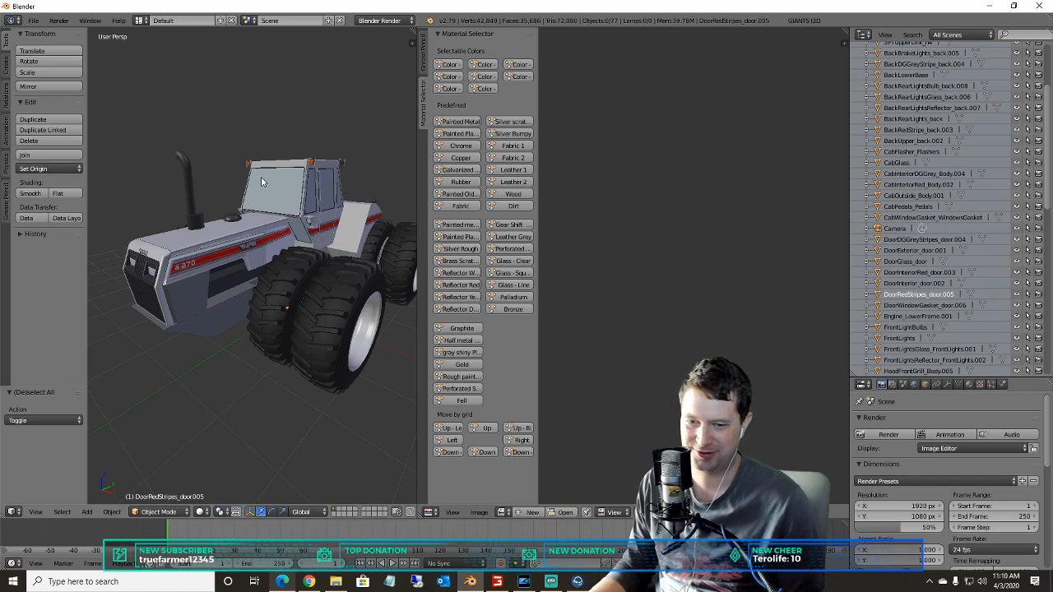
mouse_move(266, 226)
middle_mouse_down()
mouse_move(387, 215)
mouse_move(253, 214)
middle_mouse_up()
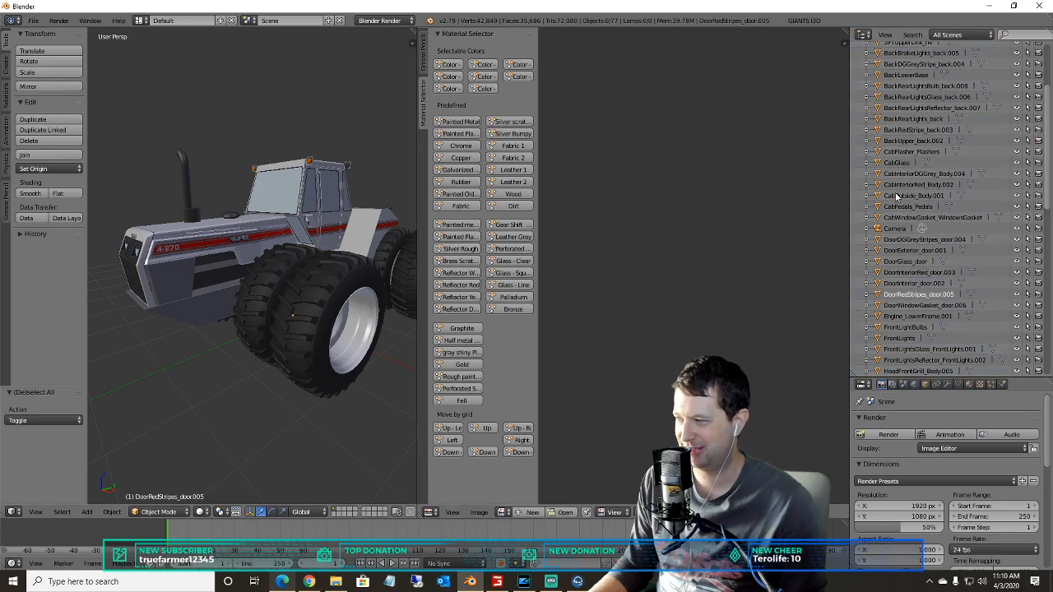
middle_click_drag(234, 197, 224, 185)
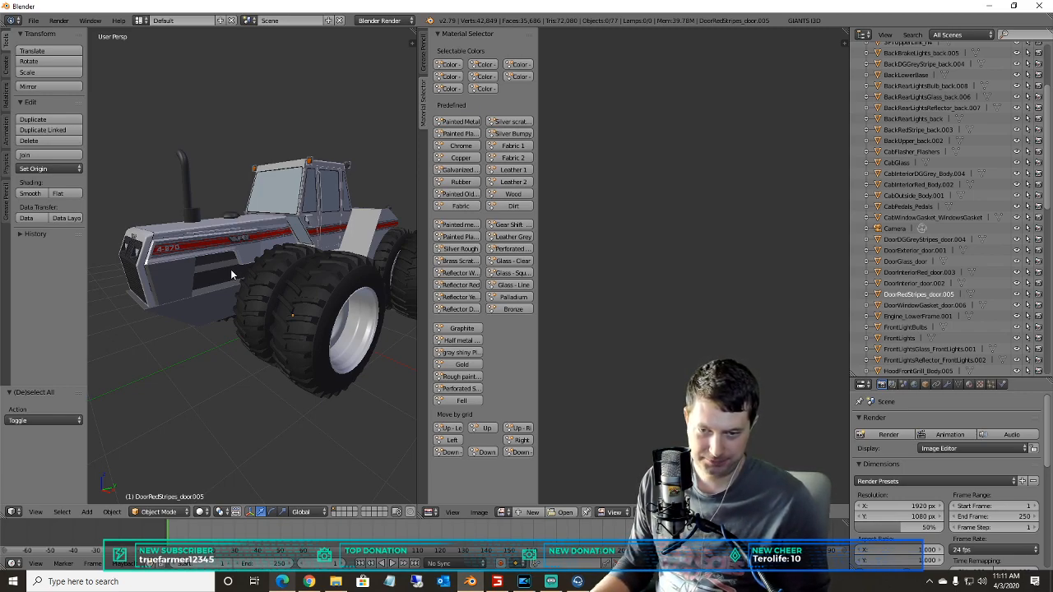
middle_click_drag(268, 255, 264, 263)
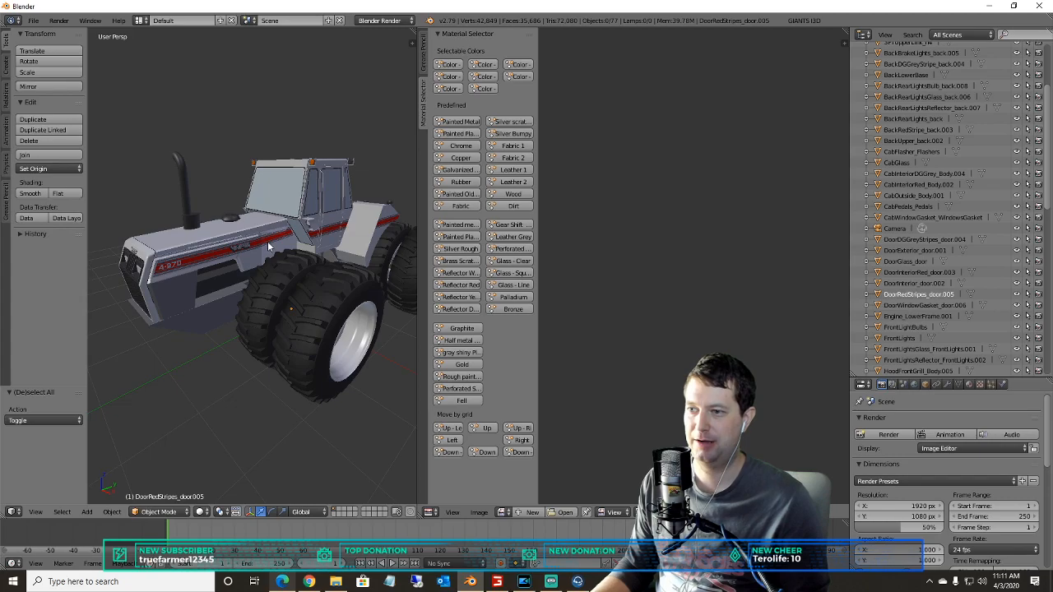
mouse_move(244, 237)
middle_mouse_down()
mouse_move(249, 245)
mouse_move(293, 223)
mouse_move(233, 220)
middle_mouse_up()
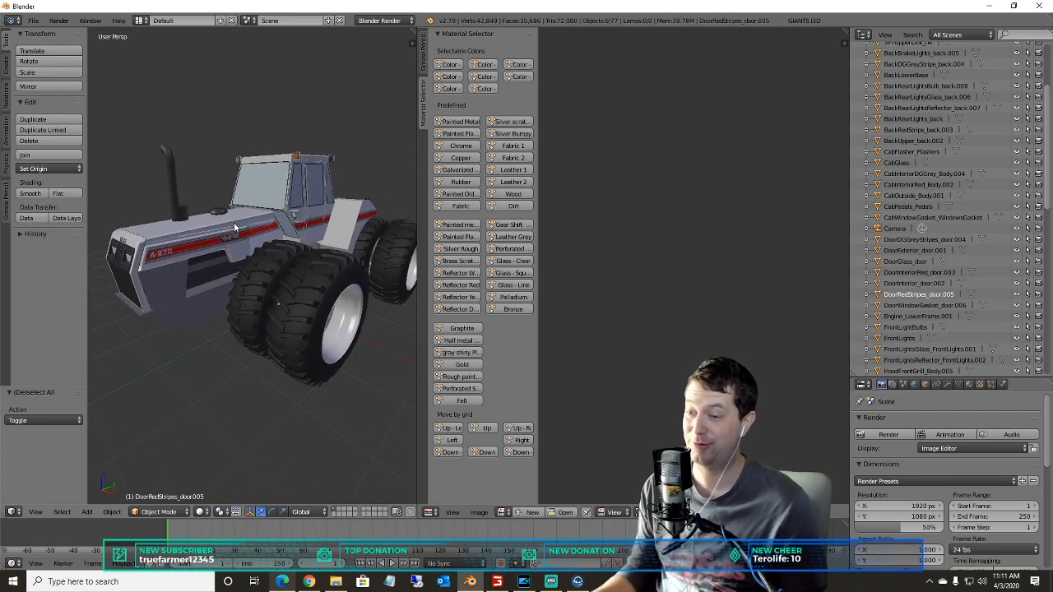
middle_click_drag(287, 210, 415, 212)
scroll(270, 181, "up", 6)
scroll(258, 180, "down", 6)
middle_click_drag(151, 135, 146, 107)
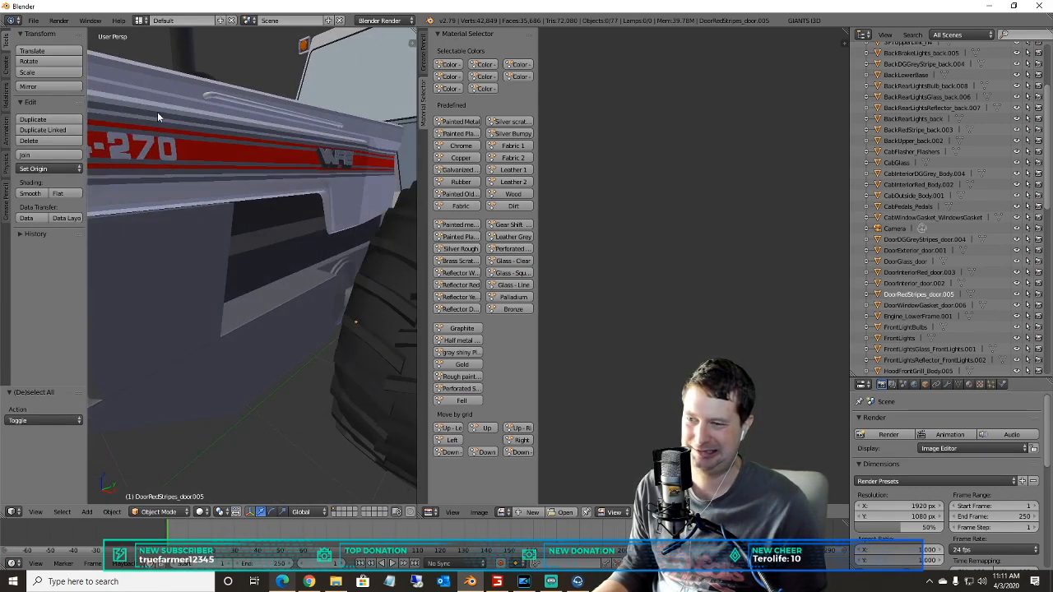
scroll(225, 132, "down", 8)
scroll(245, 168, "up", 5)
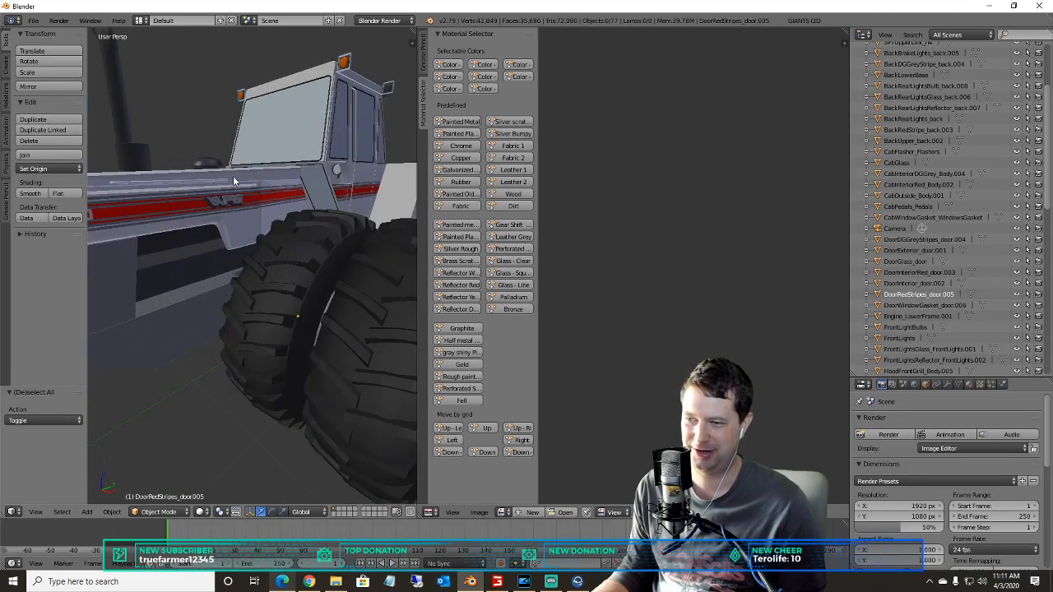
scroll(233, 175, "down", 3)
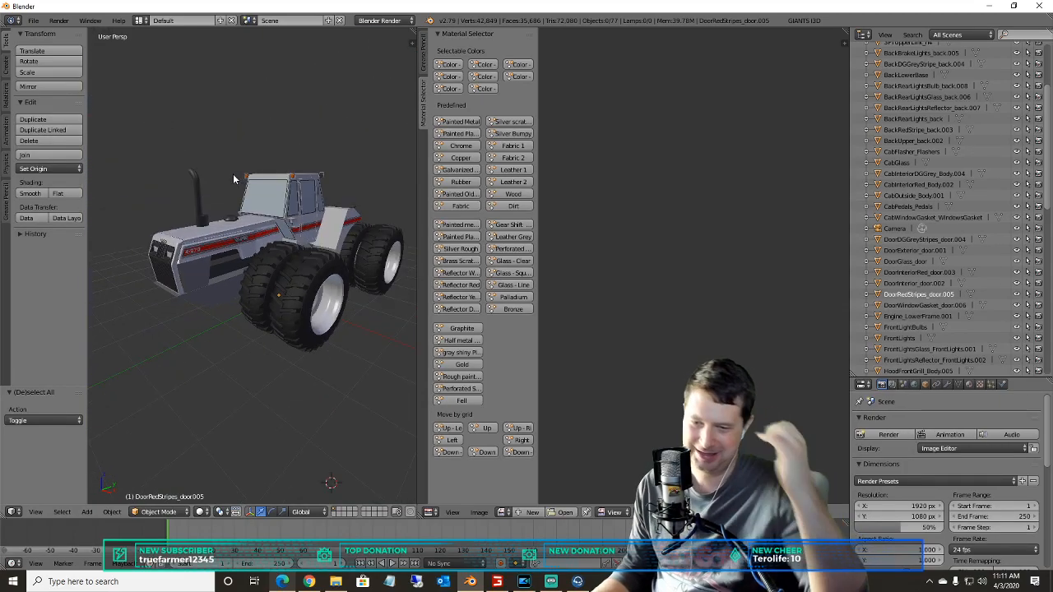
scroll(225, 185, "up", 2)
mouse_move(224, 183)
middle_mouse_down()
mouse_move(265, 184)
mouse_move(210, 186)
middle_mouse_up()
scroll(199, 188, "up", 2)
scroll(214, 198, "down", 4)
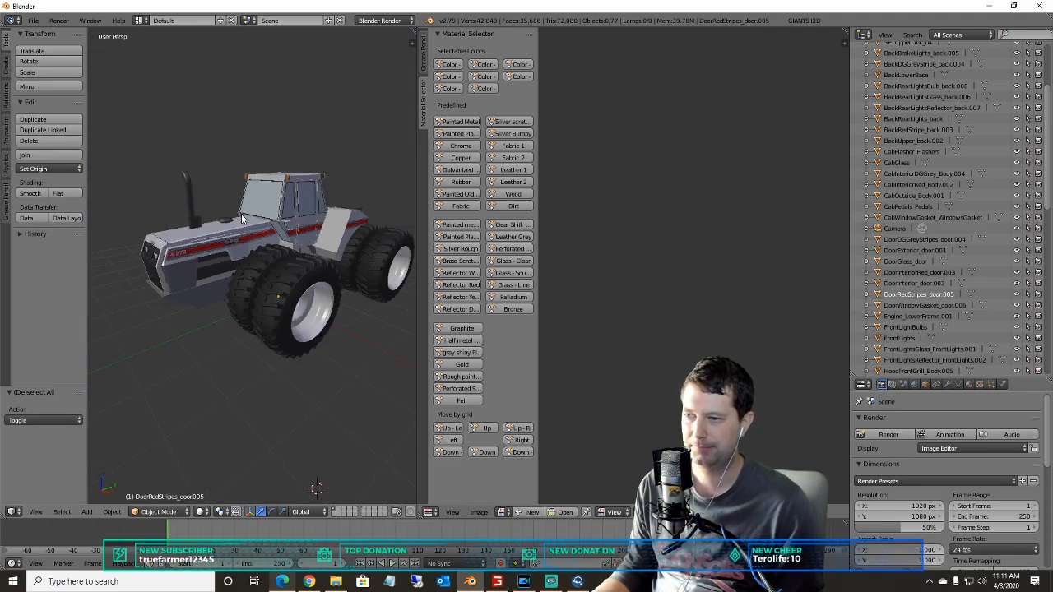
- Inspect the tractor's opposite side, including the wheel rims and the 4-270 hood decal, and return to the front view
key("a")
key("a")
middle_click_drag(248, 222, 366, 193)
scroll(257, 227, "up", 6)
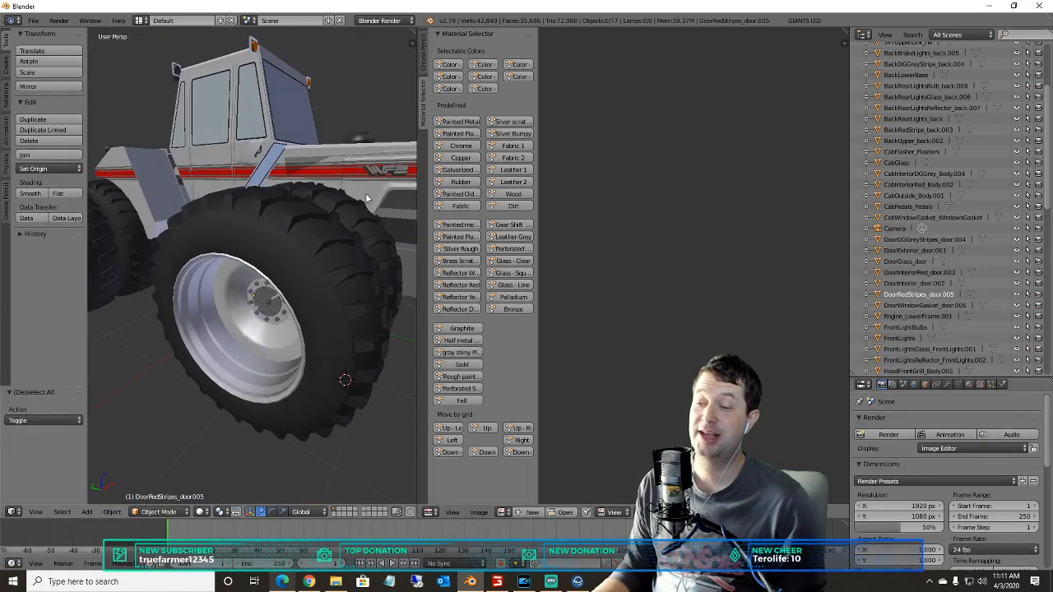
middle_click_drag(301, 158, 269, 229)
scroll(247, 174, "down", 8)
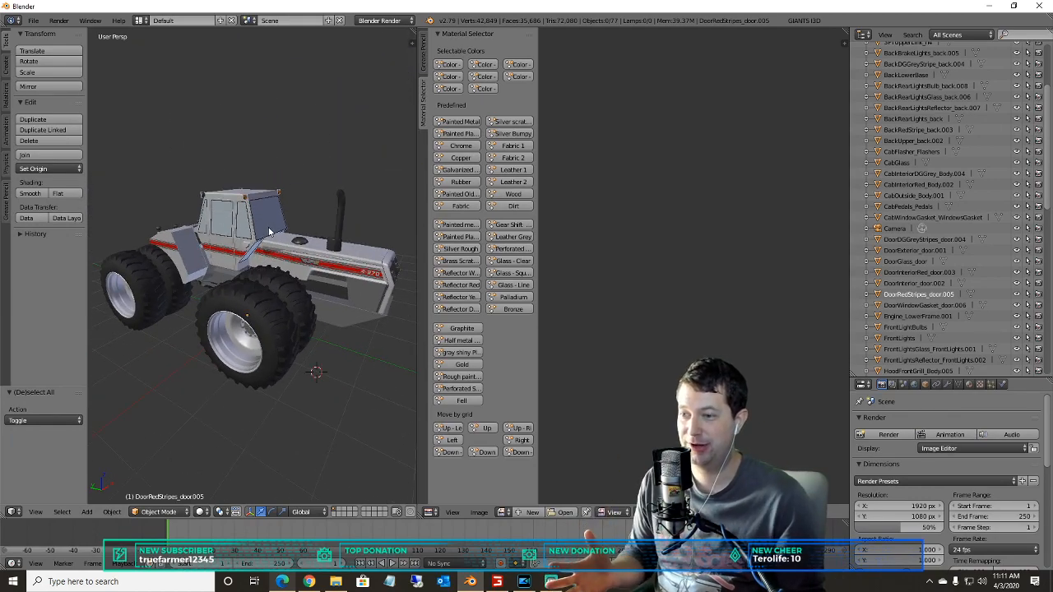
scroll(385, 288, "up", 5)
middle_click_drag(381, 287, 192, 210, "shift")
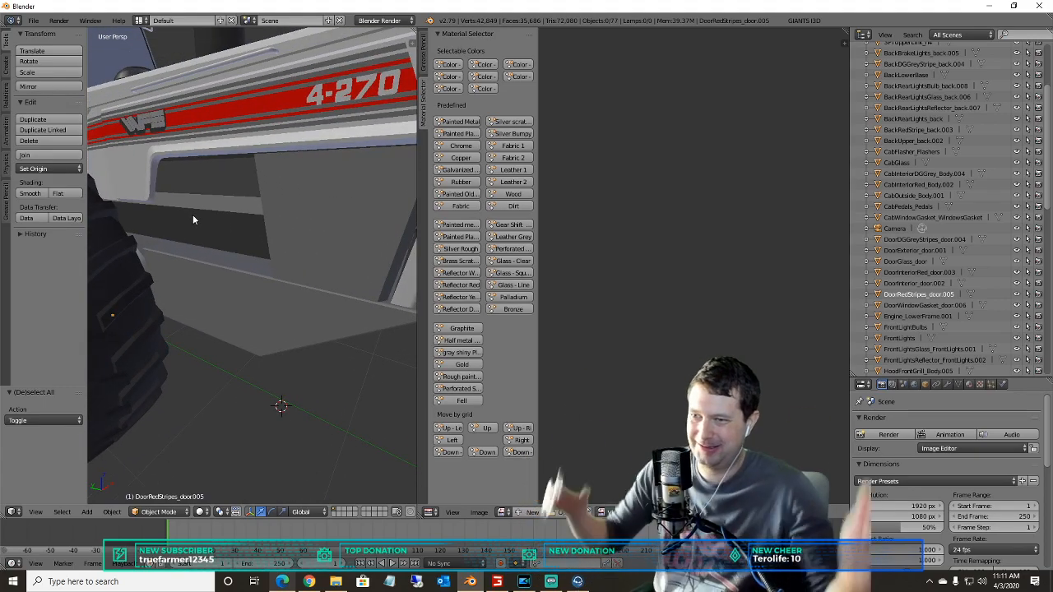
scroll(193, 215, "down", 5)
middle_click_drag(199, 209, 272, 267)
scroll(273, 267, "up", 6)
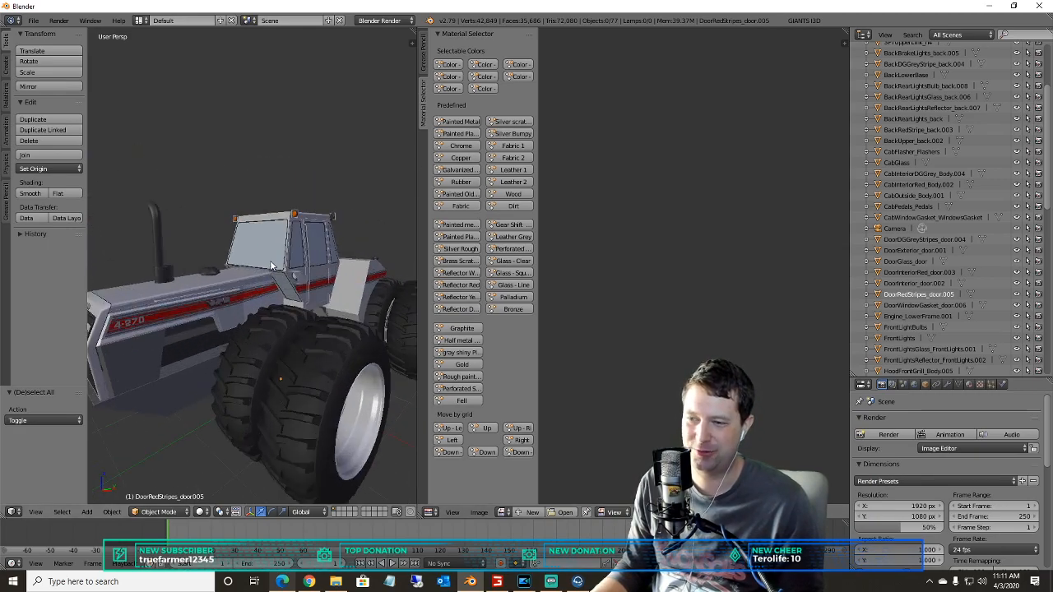
scroll(260, 275, "down", 6)
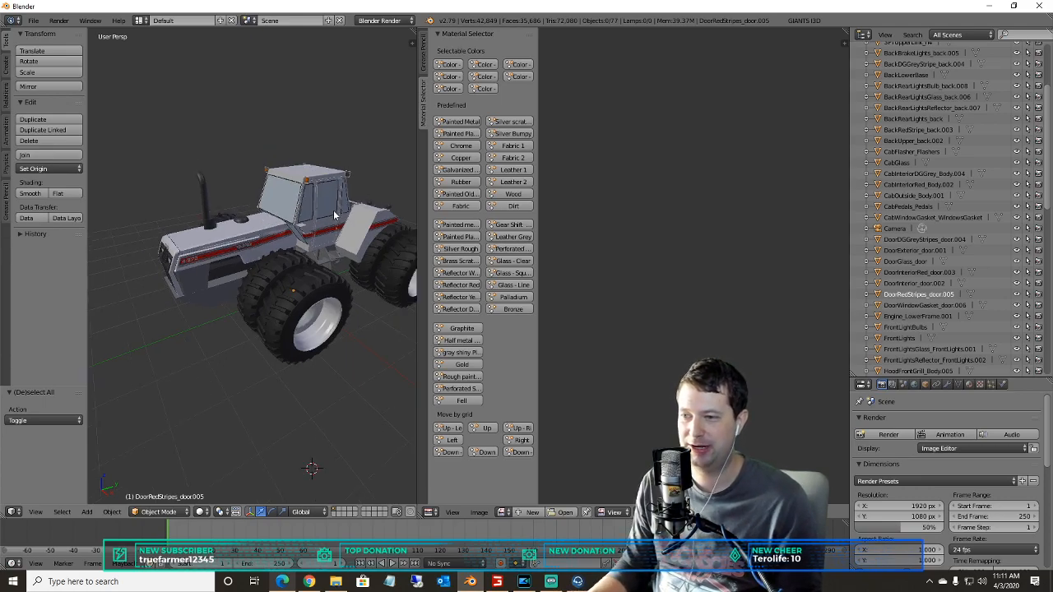
middle_click_drag(334, 215, 351, 200)
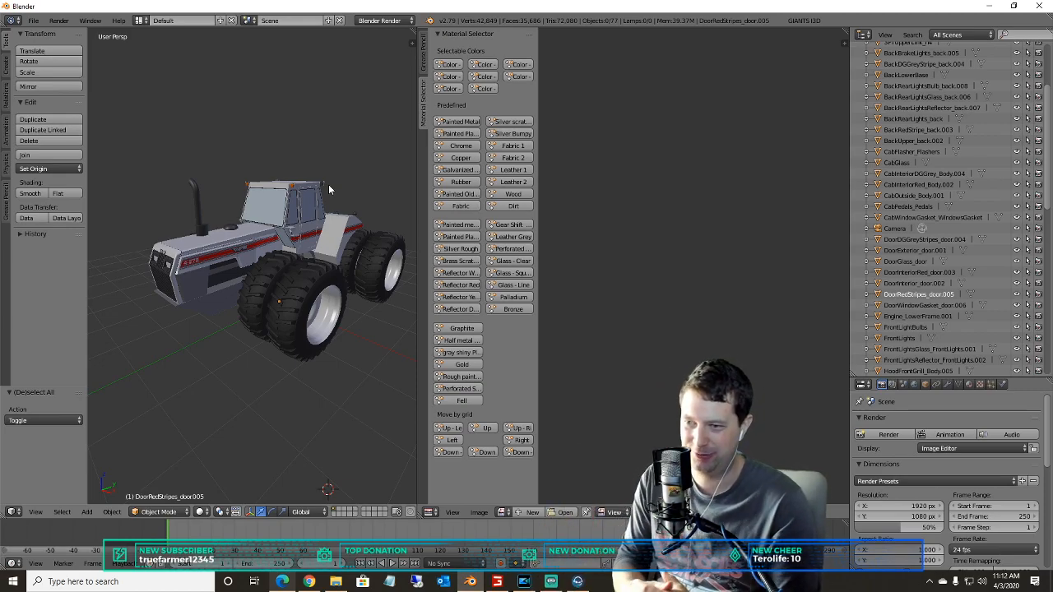
scroll(328, 186, "up", 4)
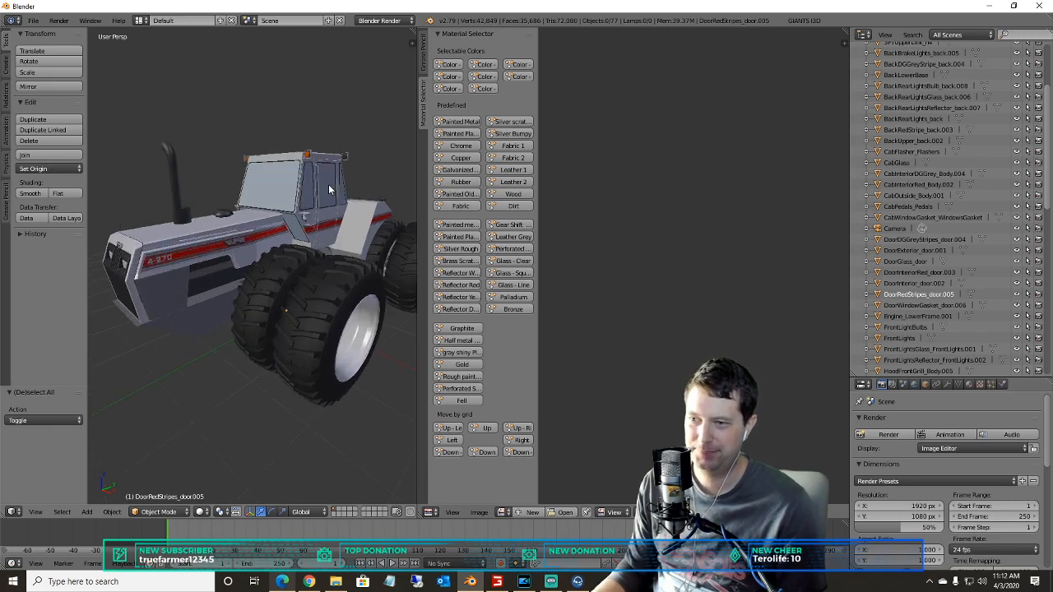
scroll(304, 187, "down", 2)
middle_click_drag(276, 185, 303, 190)
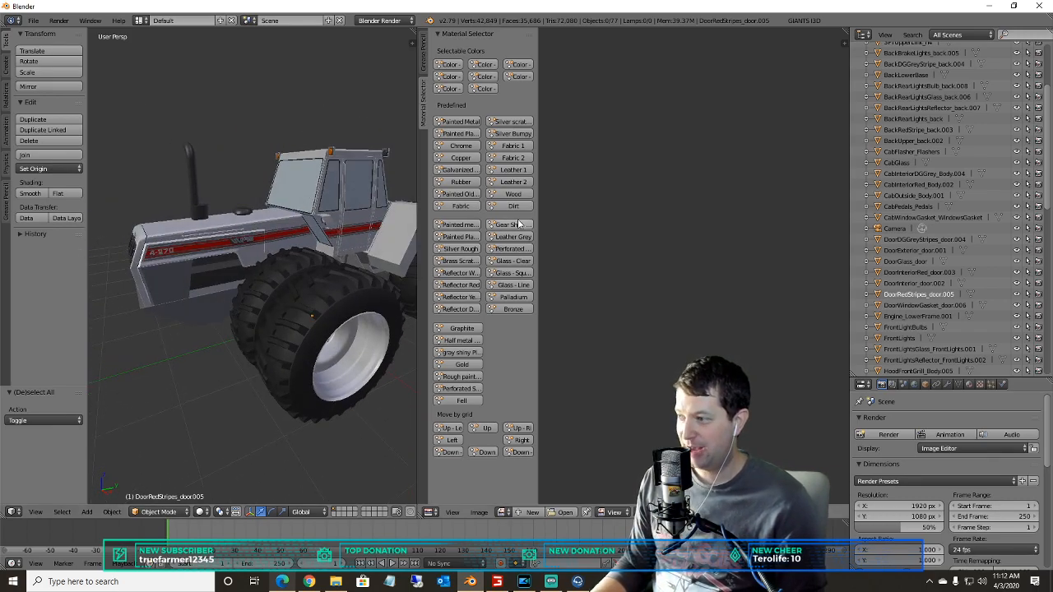
middle_click_drag(388, 163, 164, 200)
middle_click_drag(246, 215, 277, 220)
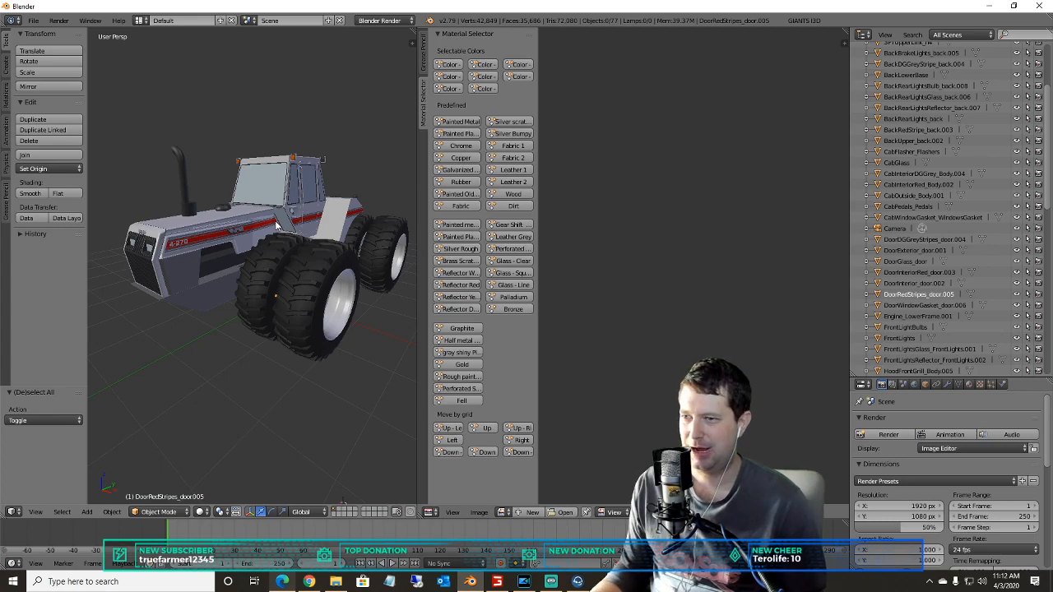
scroll(252, 205, "up", 3)
scroll(251, 199, "down", 2)
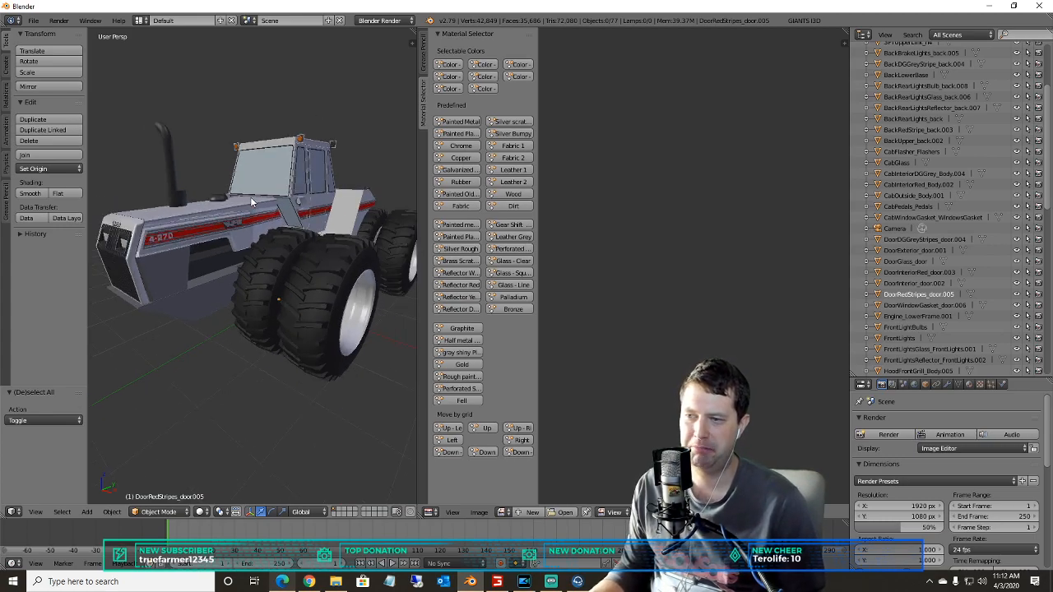
middle_click_drag(250, 197, 235, 206)
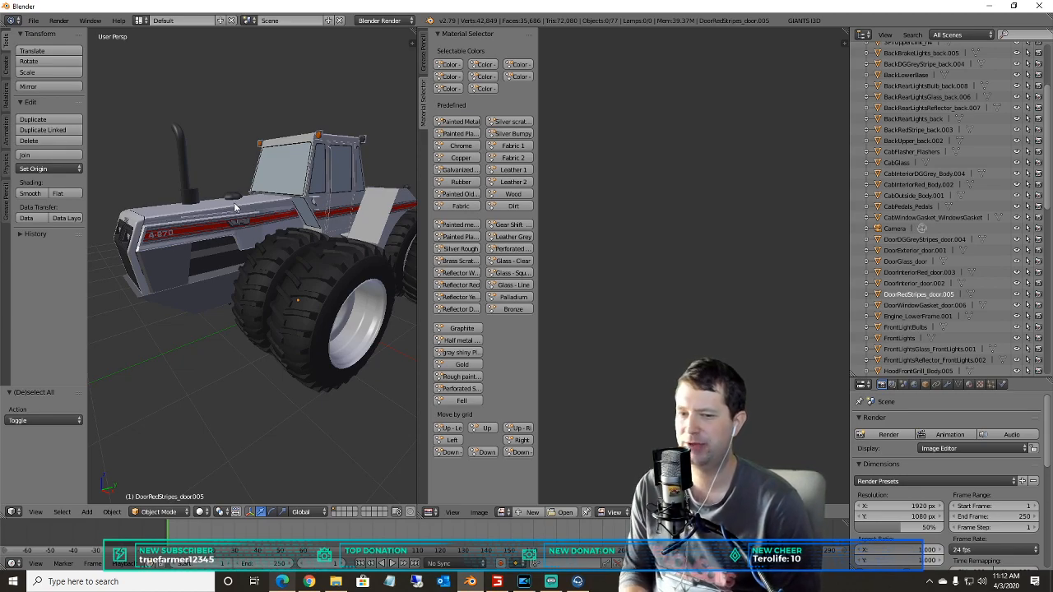
middle_click_drag(262, 199, 267, 204)
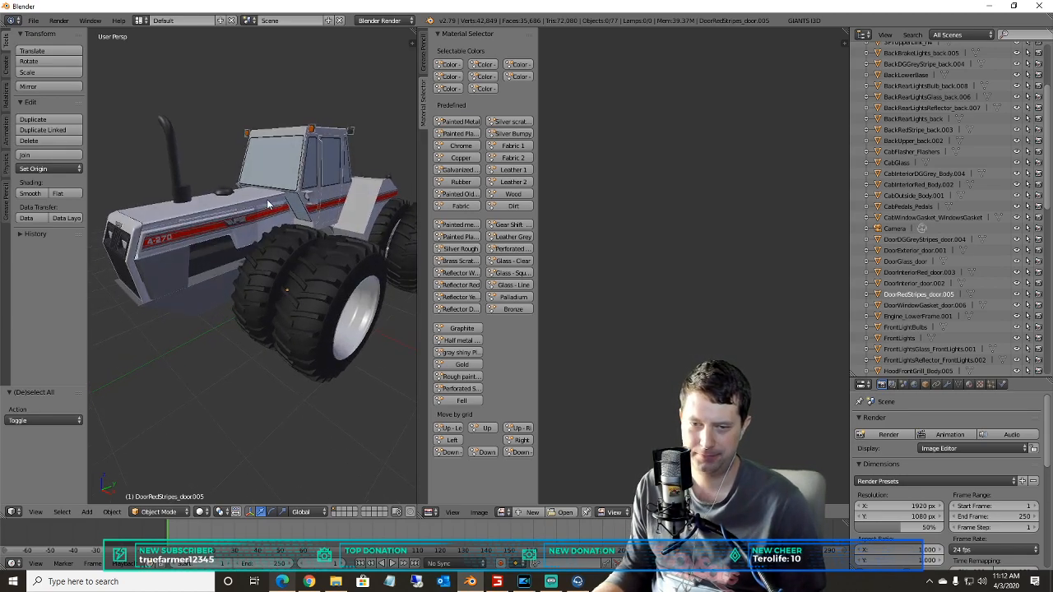
scroll(230, 217, "down", 2)
scroll(225, 211, "up", 2)
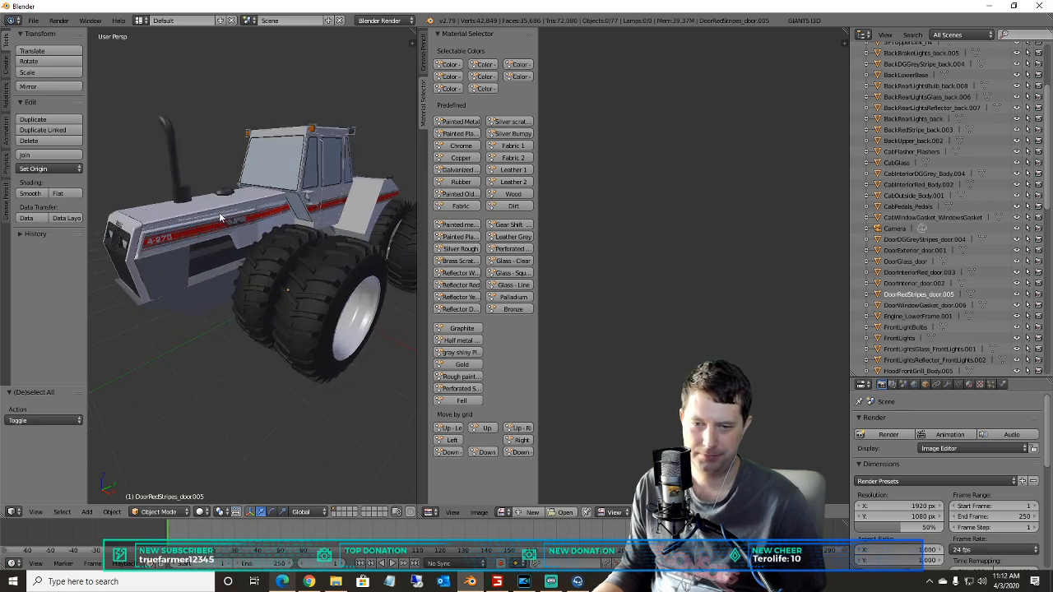
scroll(203, 276, "up", 1)
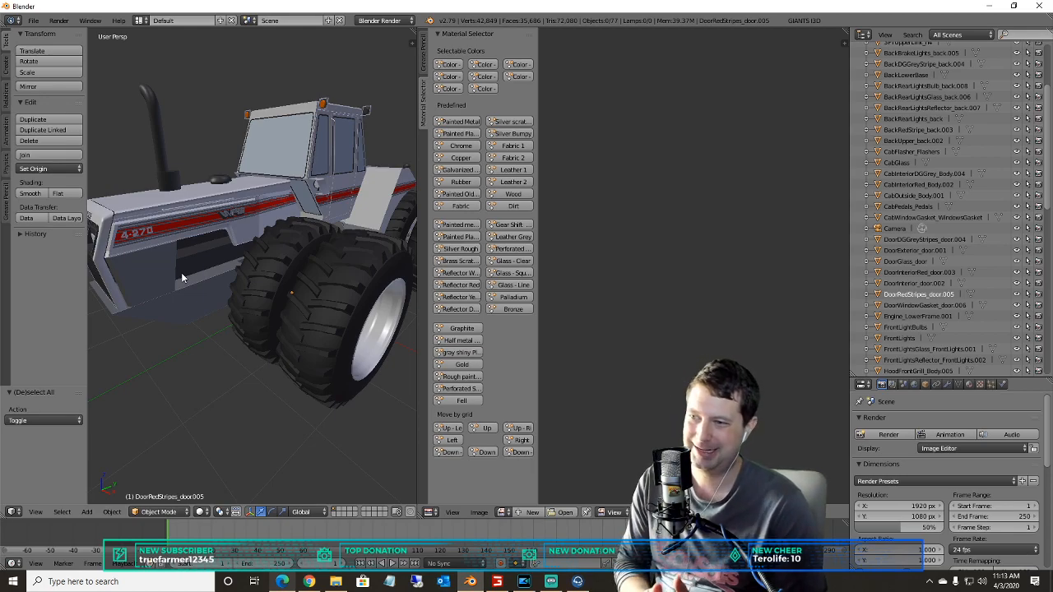
scroll(223, 242, "down", 2)
scroll(230, 243, "up", 3)
scroll(230, 243, "down", 1)
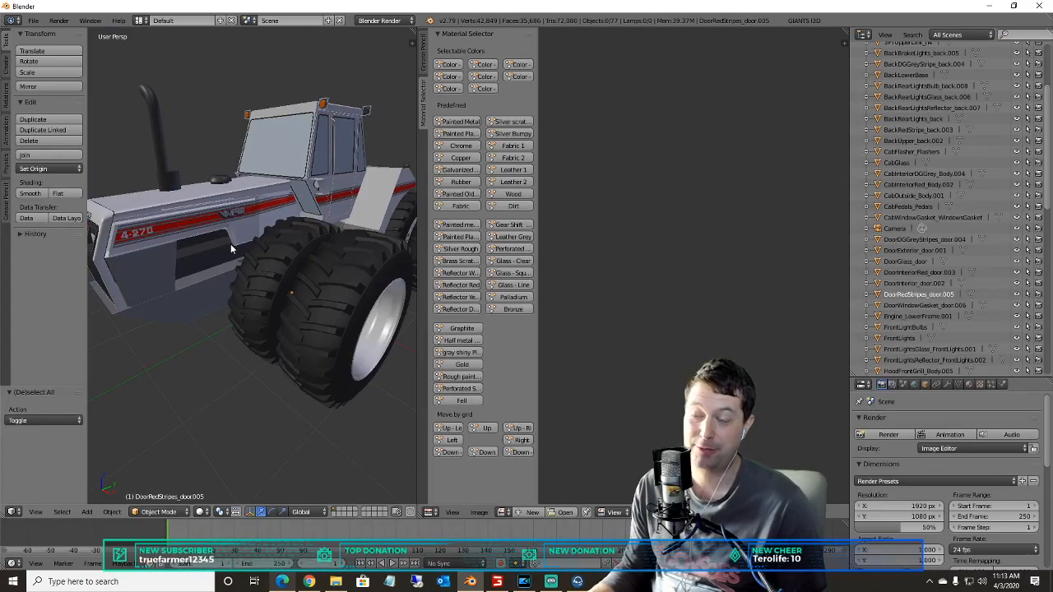
scroll(222, 221, "down", 1)
scroll(221, 217, "down", 1)
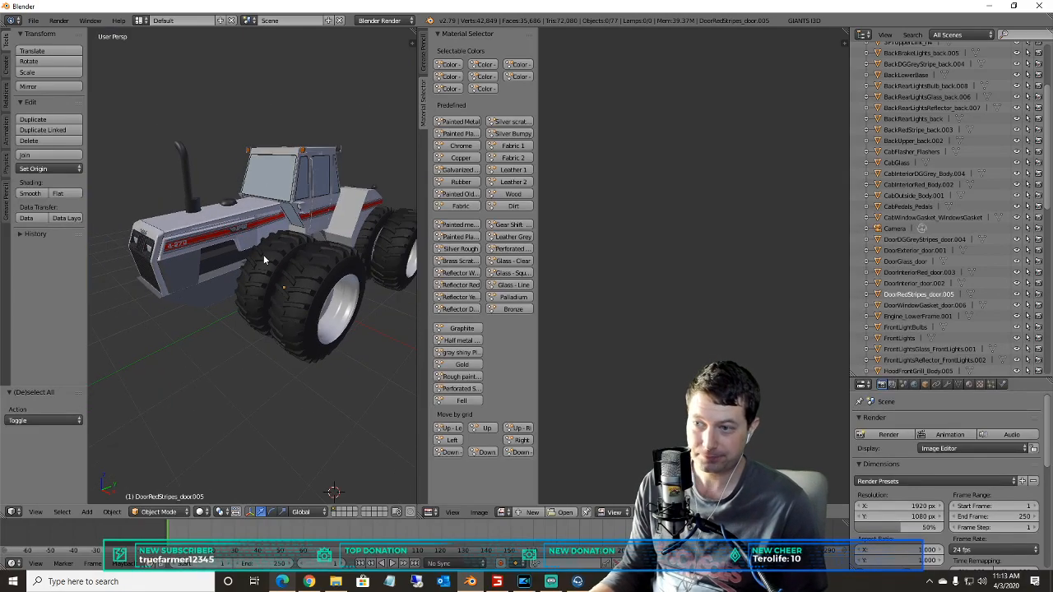
- Make the 3PTLiftArms_h5 object active from the start of the scene's object list, and clear the selection
scroll(893, 189, "up", 5)
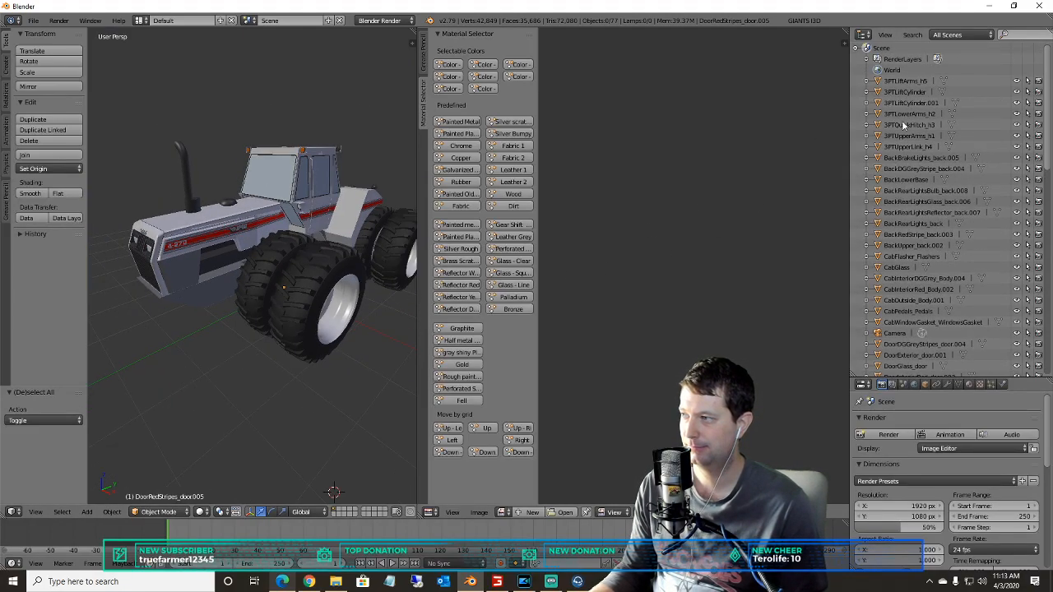
left_click(909, 81)
scroll(217, 266, "down", 1)
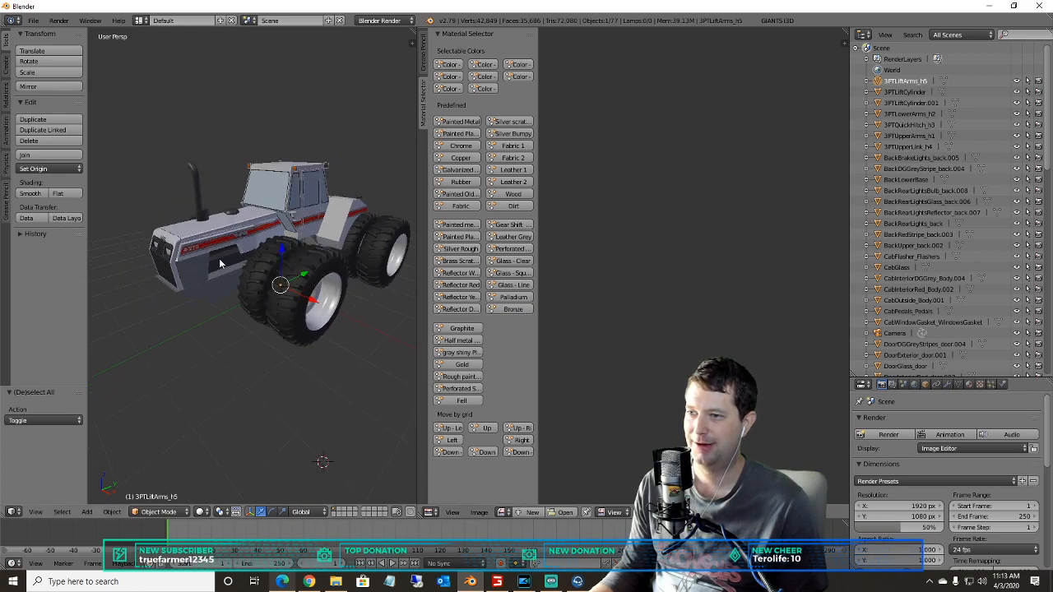
scroll(220, 250, "up", 2)
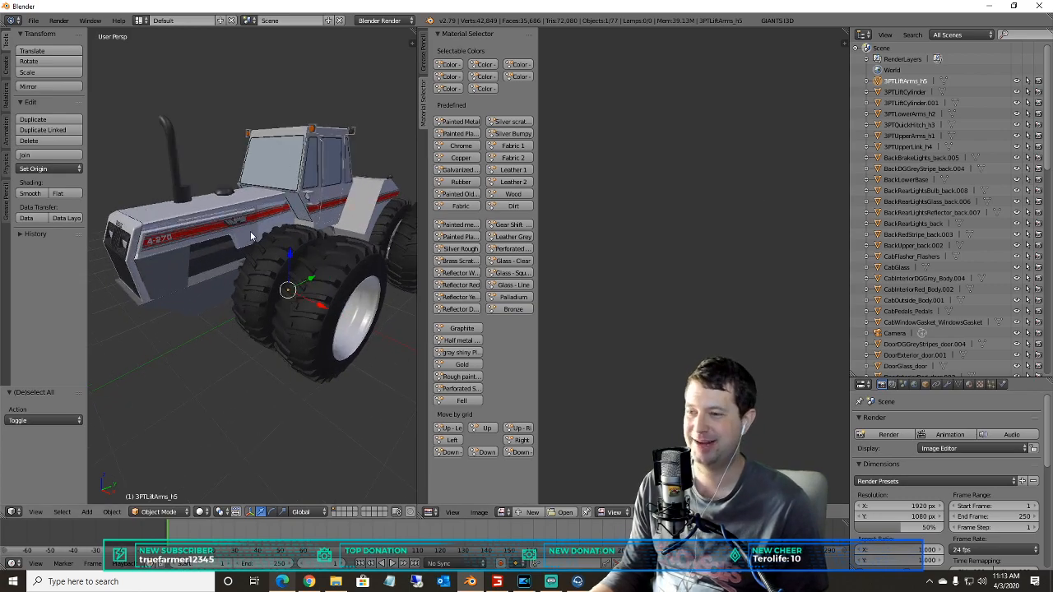
scroll(248, 243, "down", 2)
scroll(247, 247, "up", 1)
key("a")
- Select all objects to examine the tractor's outlined parts from both front corners, and clear the selection
middle_click_drag(247, 251, 204, 238)
scroll(235, 251, "down", 1)
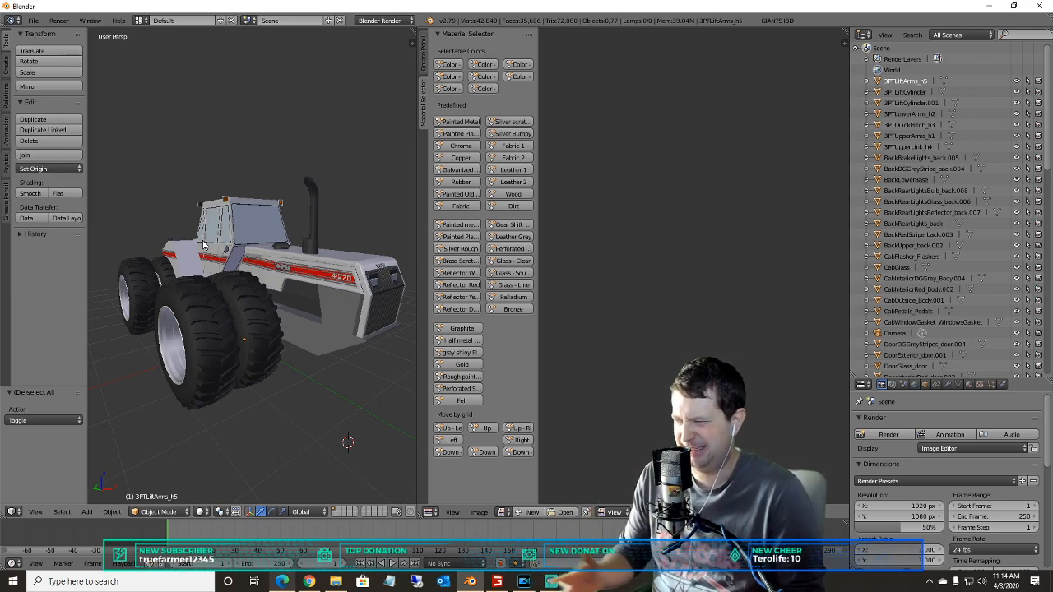
mouse_move(206, 245)
middle_mouse_down()
mouse_move(155, 219)
mouse_move(202, 248)
mouse_move(199, 273)
mouse_move(160, 243)
mouse_move(211, 247)
mouse_move(210, 237)
middle_mouse_up()
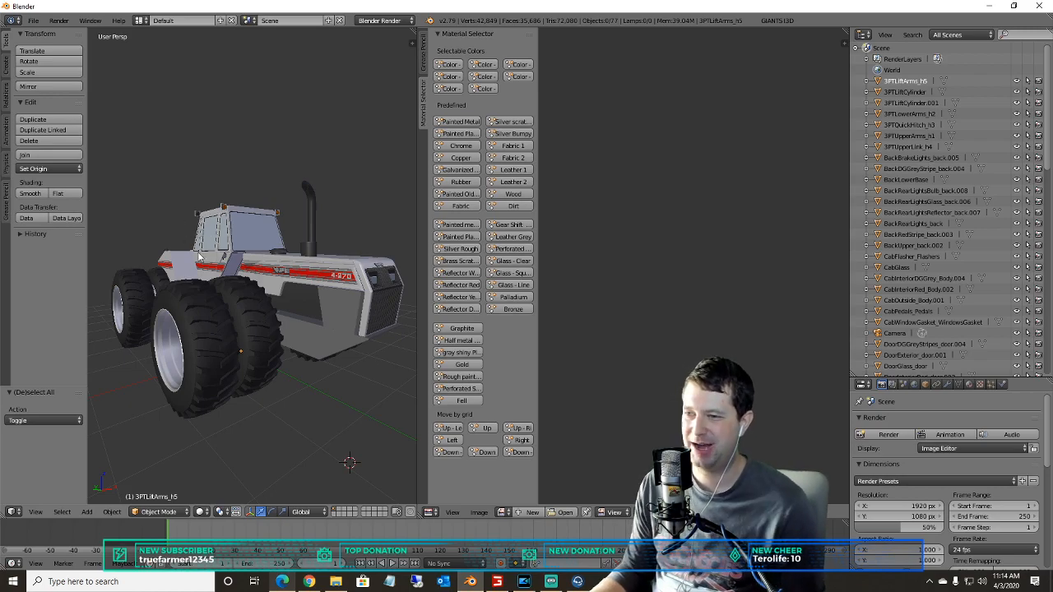
scroll(200, 247, "up", 3)
scroll(200, 246, "down", 3)
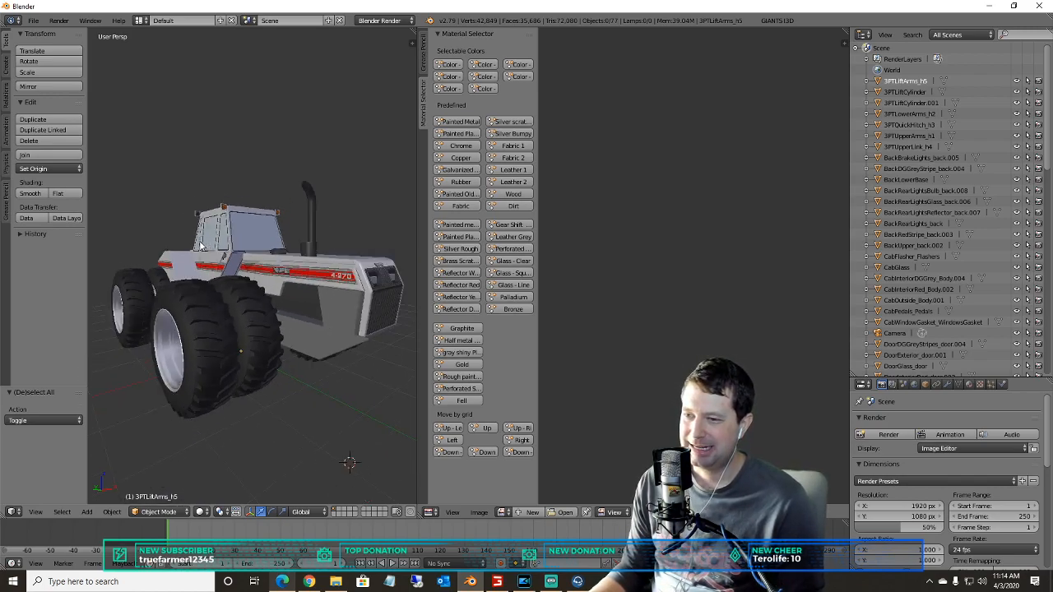
key("a")
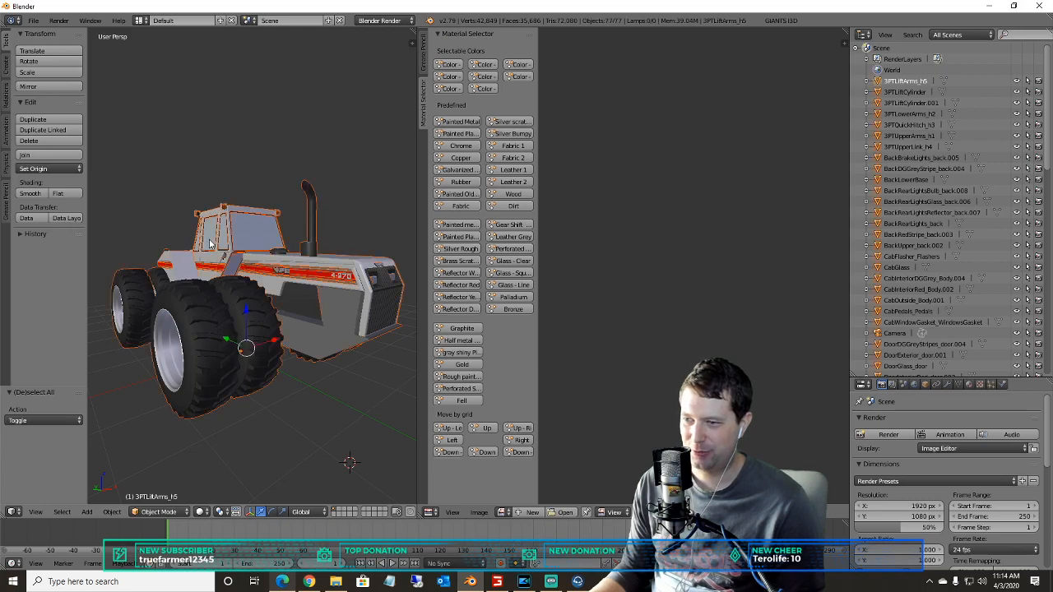
middle_click_drag(207, 373, 115, 362)
middle_click_drag(256, 341, 246, 268)
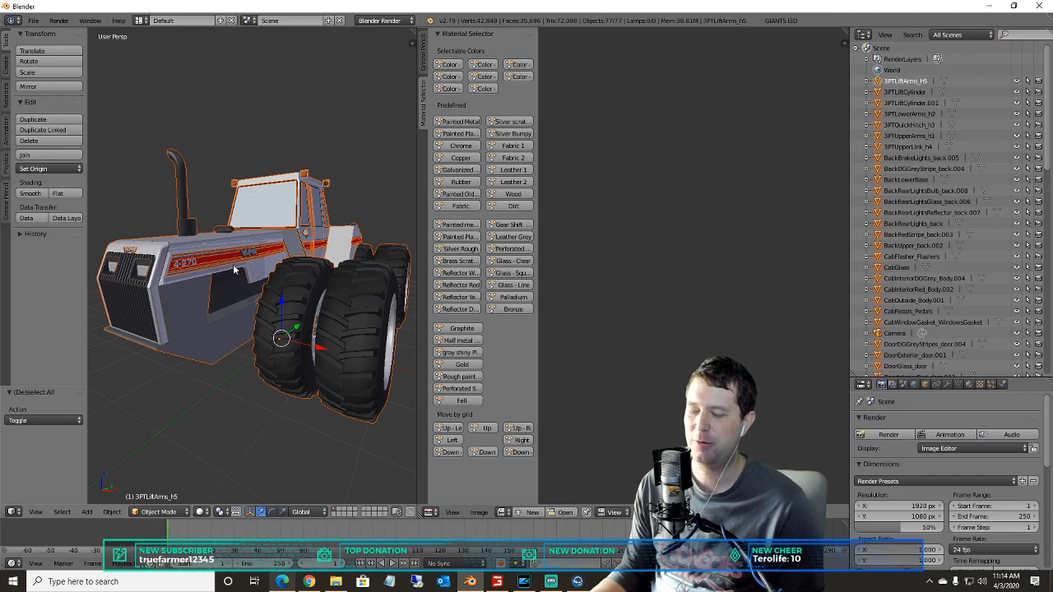
key("a")
key("a")
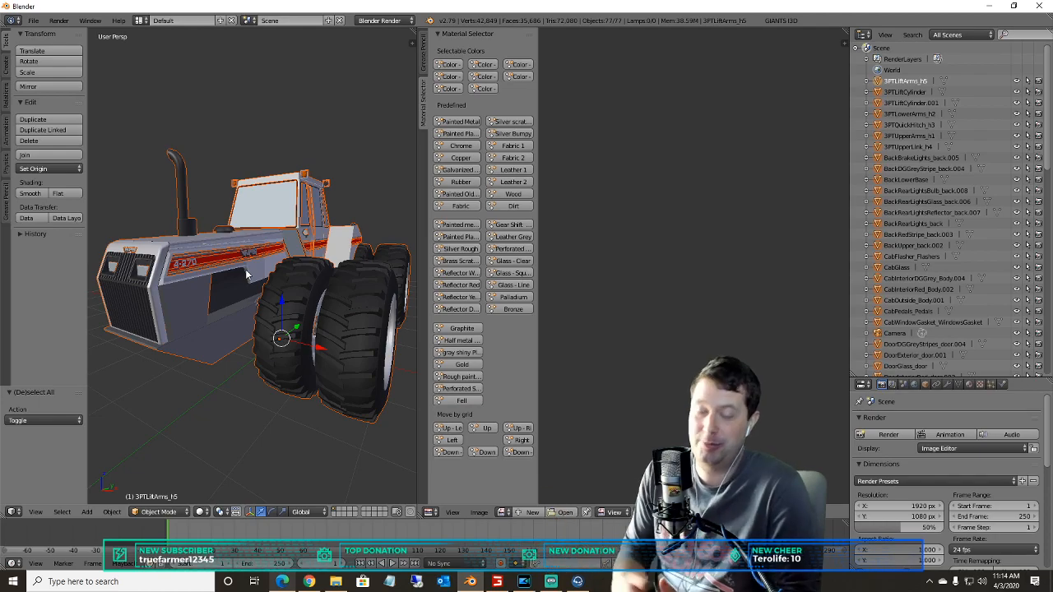
middle_click_drag(346, 275, 310, 273)
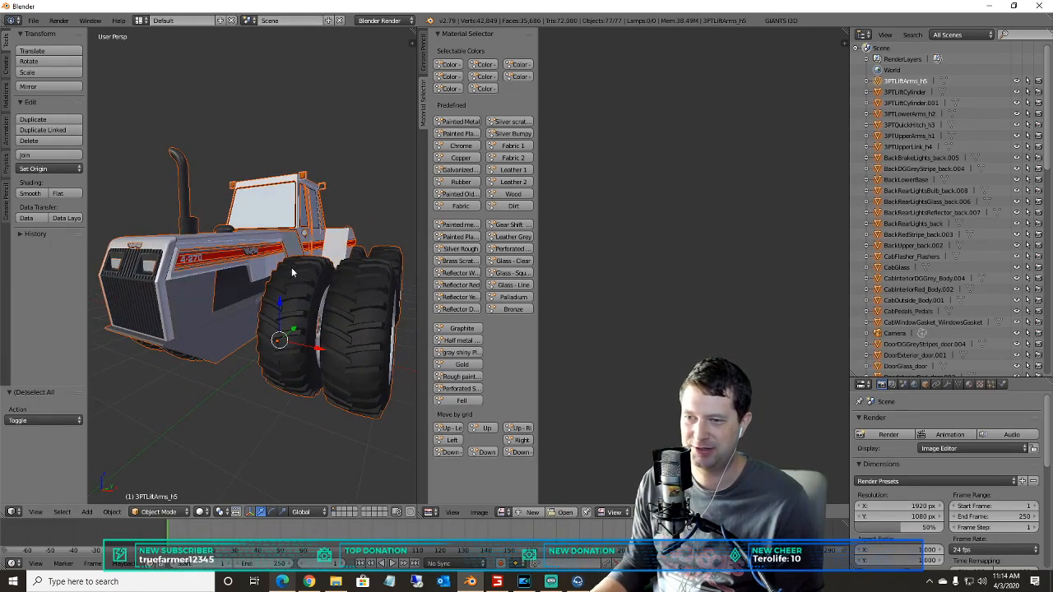
left_click(161, 511)
left_click(258, 347)
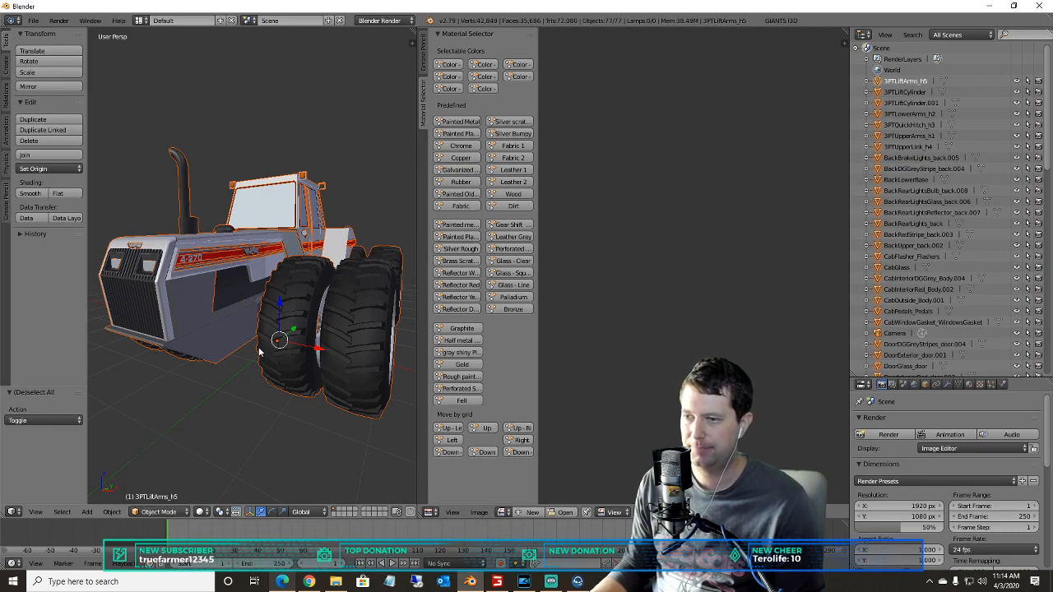
key("a")
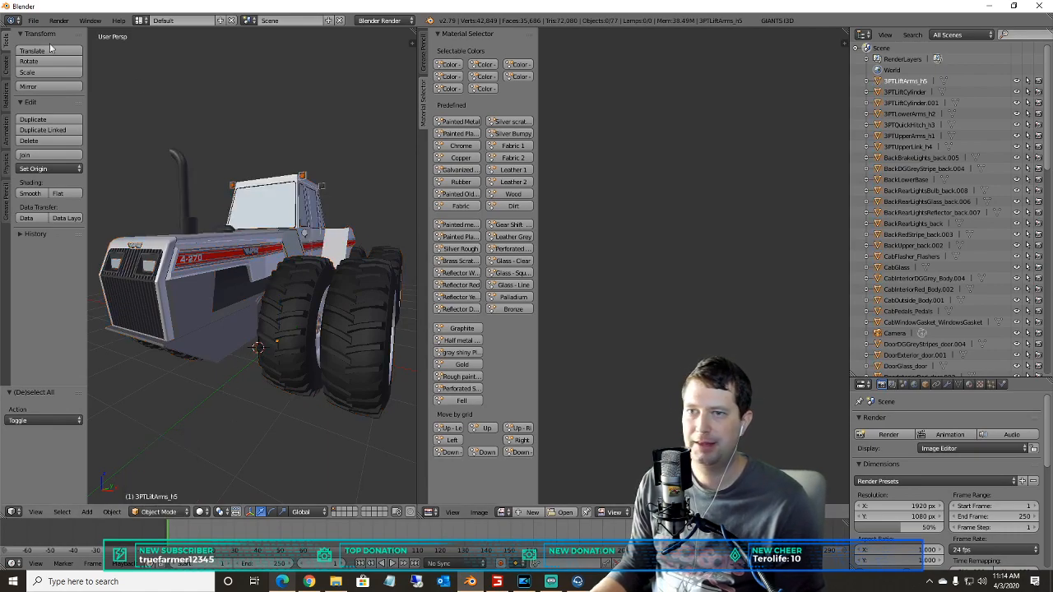
- Save the tractor scene as untitled.blend in the Model\4-270 folder
left_click(33, 20)
left_click(52, 115)
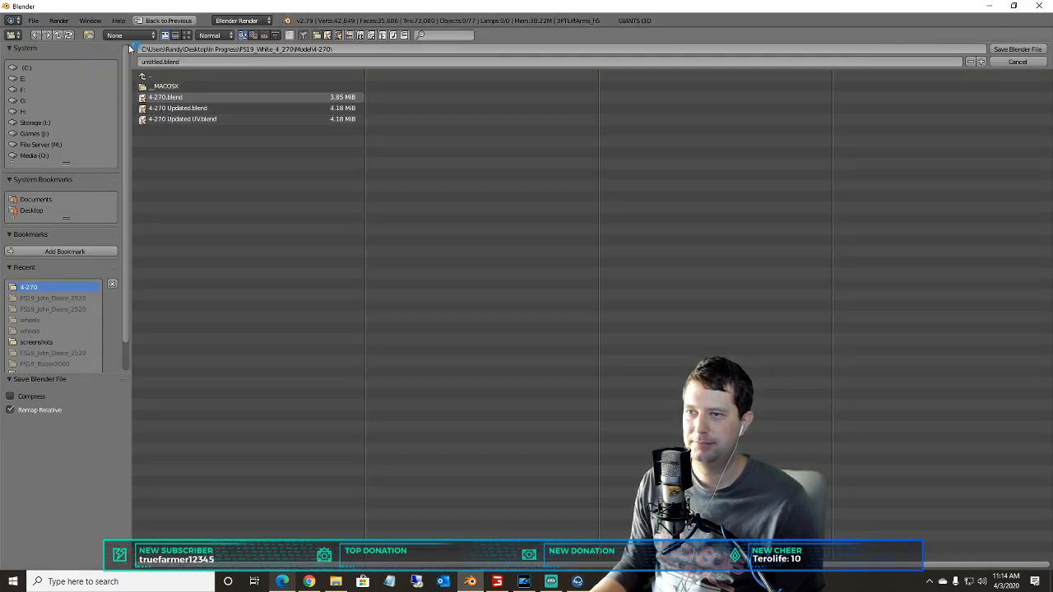
left_click(1017, 49)
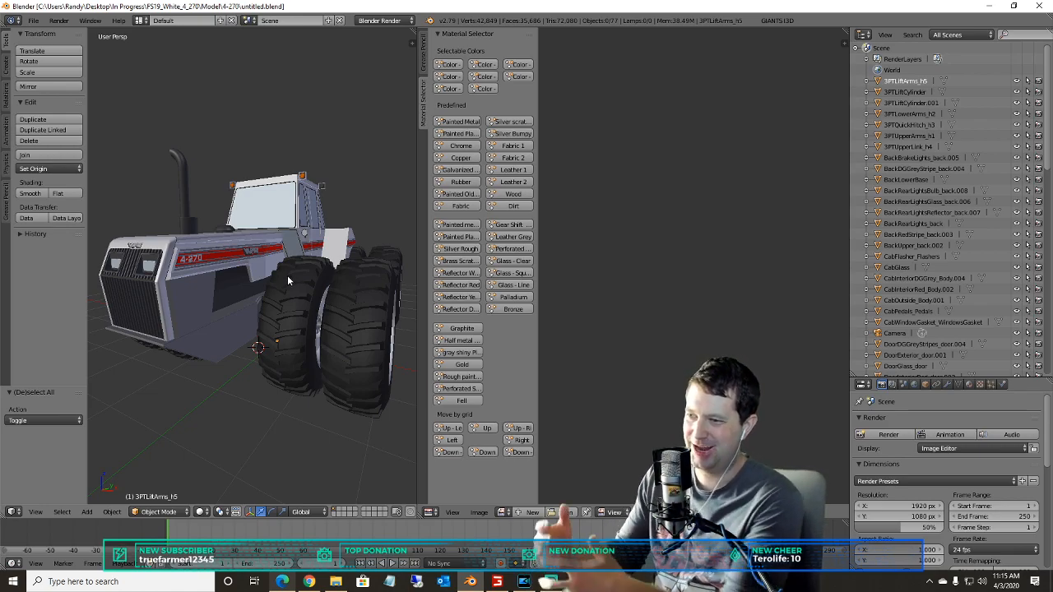
middle_click_drag(287, 275, 281, 300)
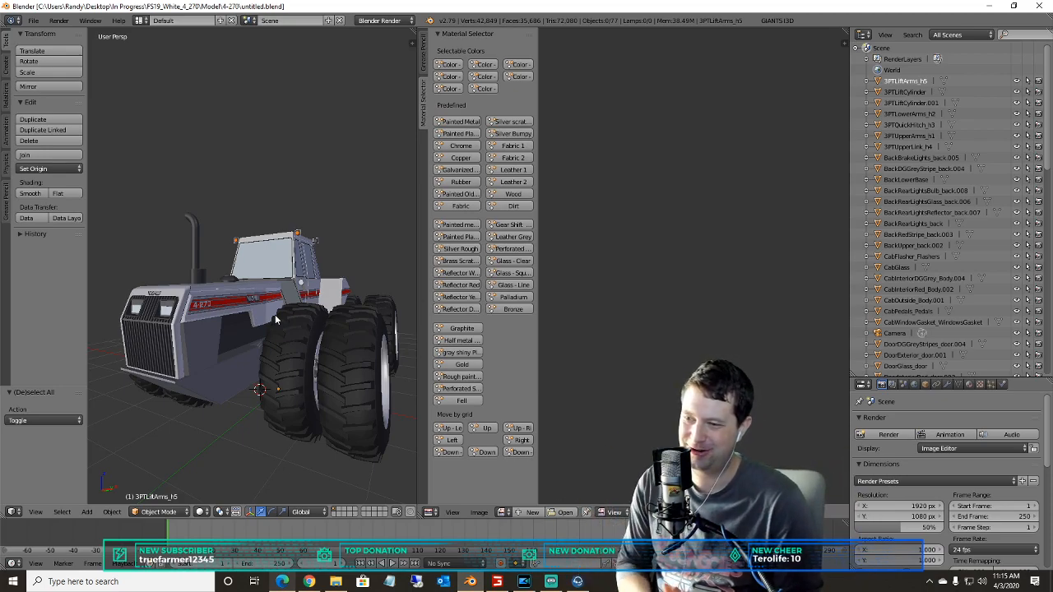
middle_click_drag(277, 254, 255, 271)
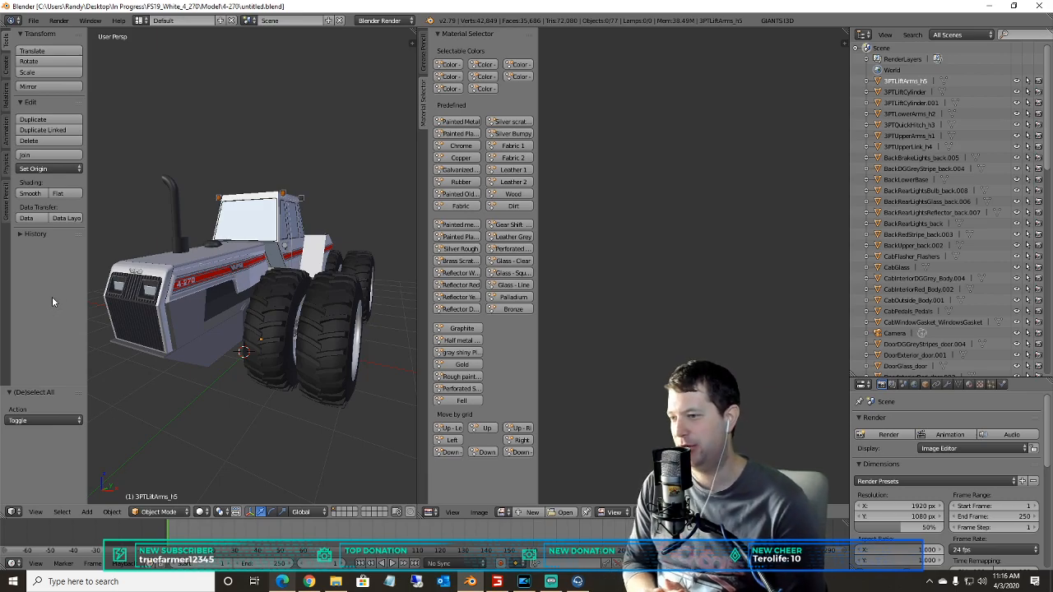
scroll(158, 224, "up", 1)
scroll(168, 229, "down", 1)
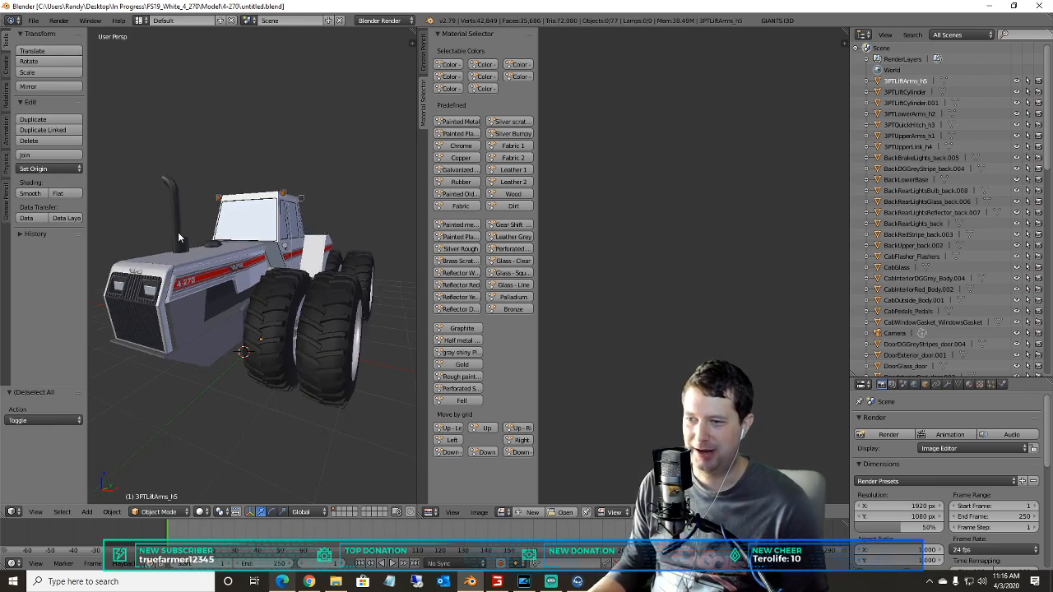
scroll(223, 246, "up", 1)
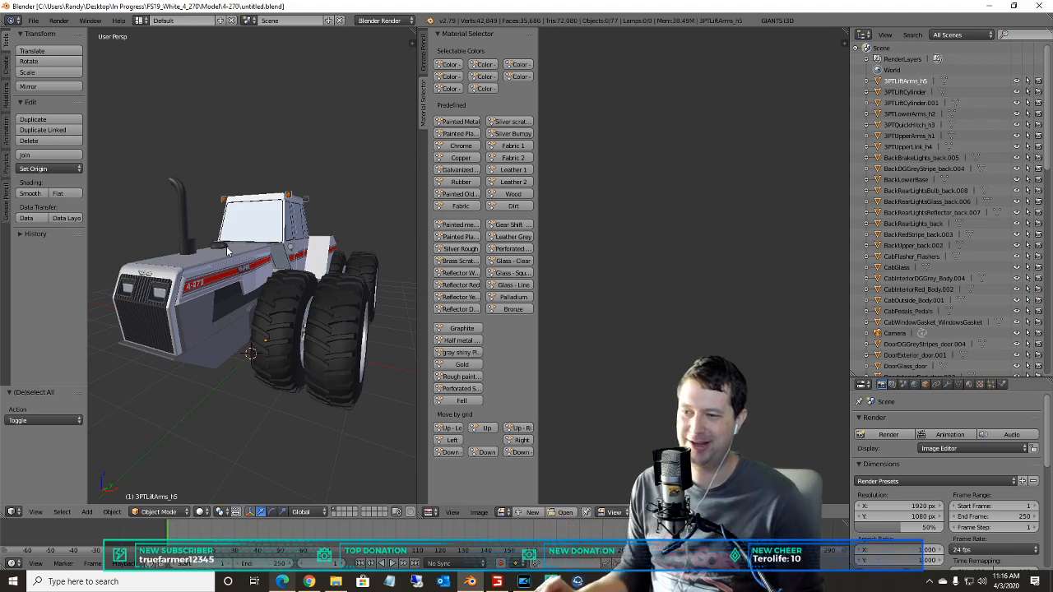
middle_click_drag(228, 251, 247, 283)
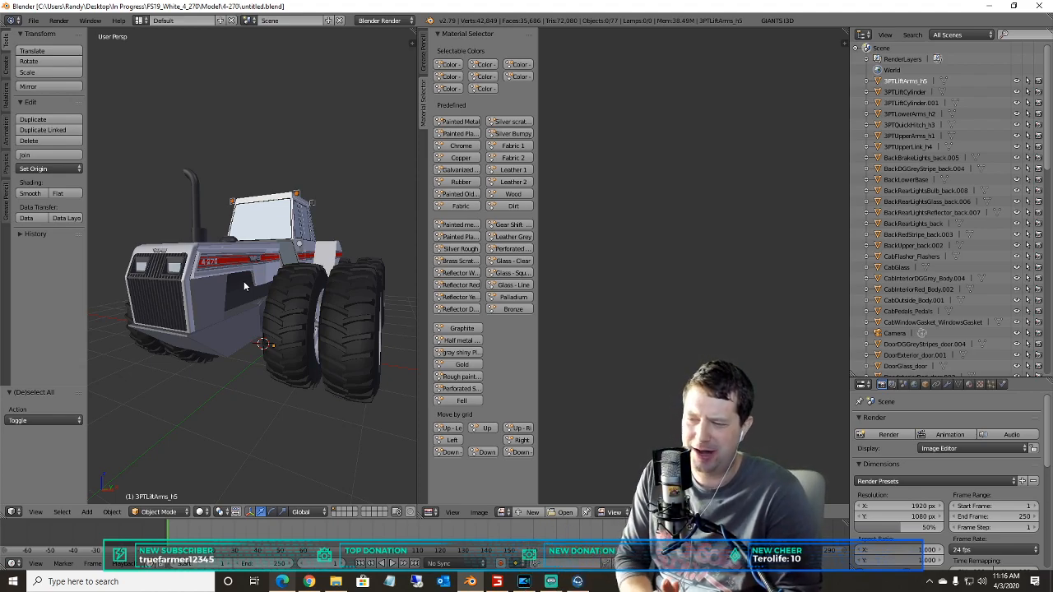
scroll(233, 276, "up", 1)
scroll(234, 277, "down", 1)
scroll(235, 278, "up", 1)
key("a")
key("a")
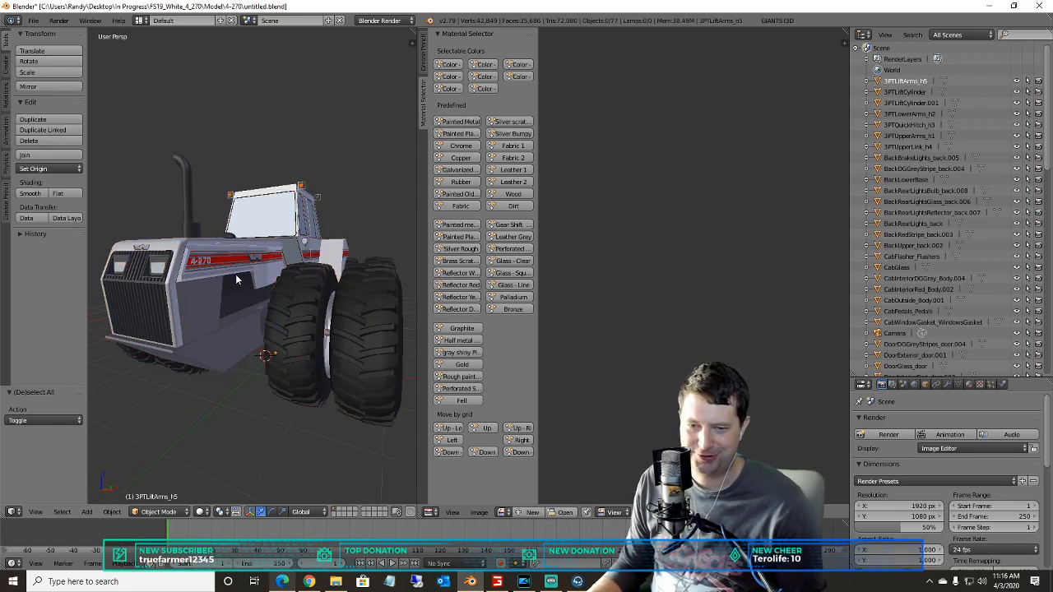
scroll(251, 287, "down", 1)
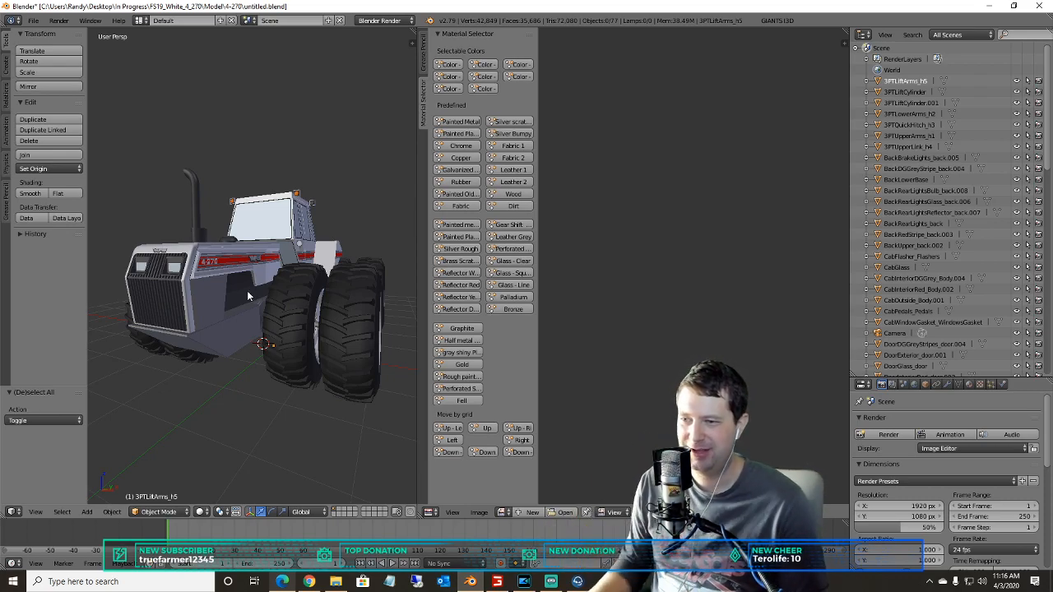
middle_click_drag(270, 305, 254, 288)
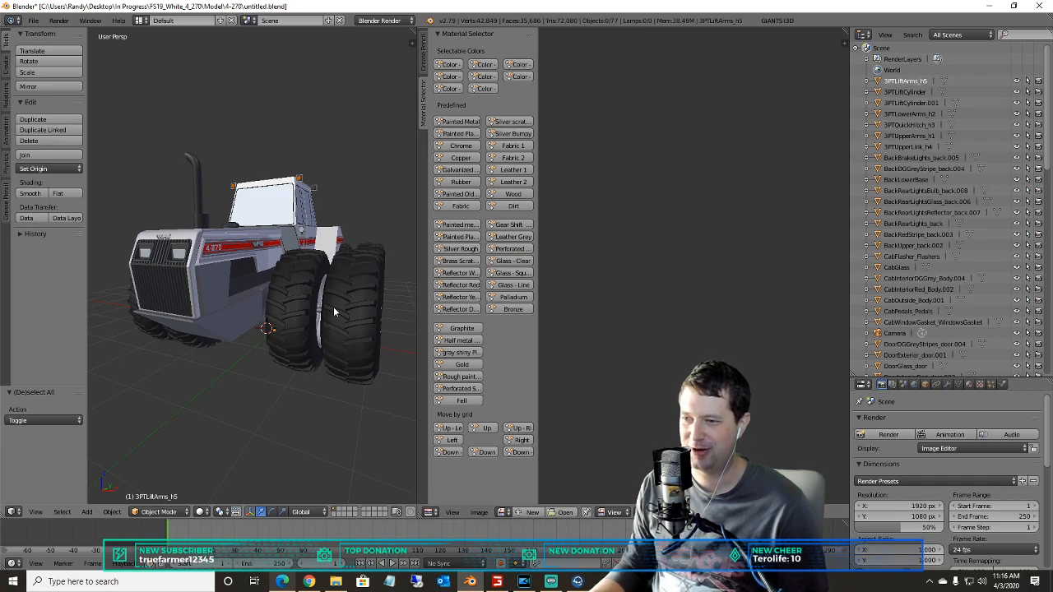
middle_click_drag(333, 301, 332, 302)
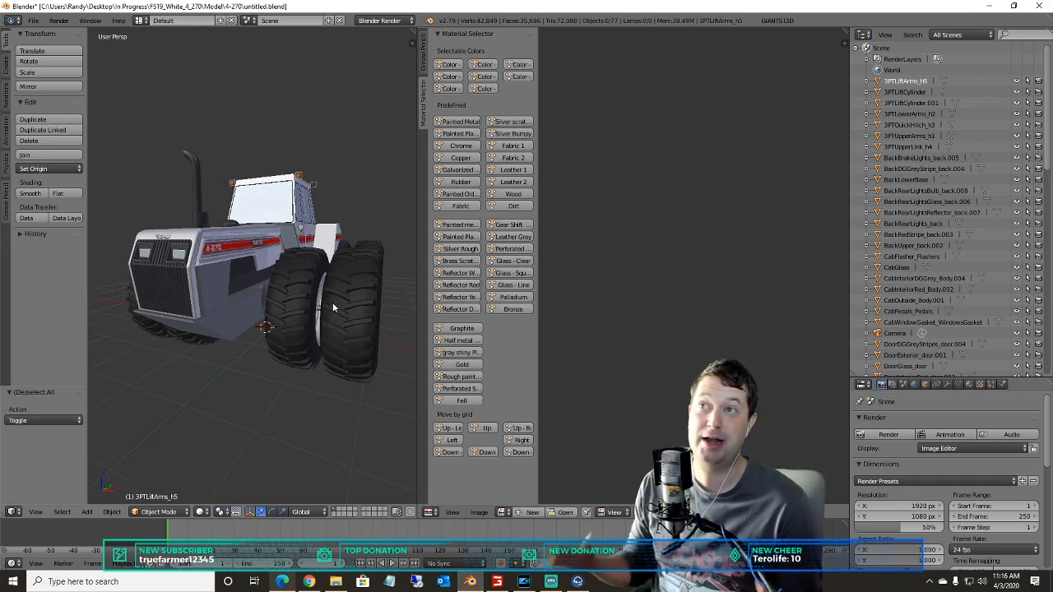